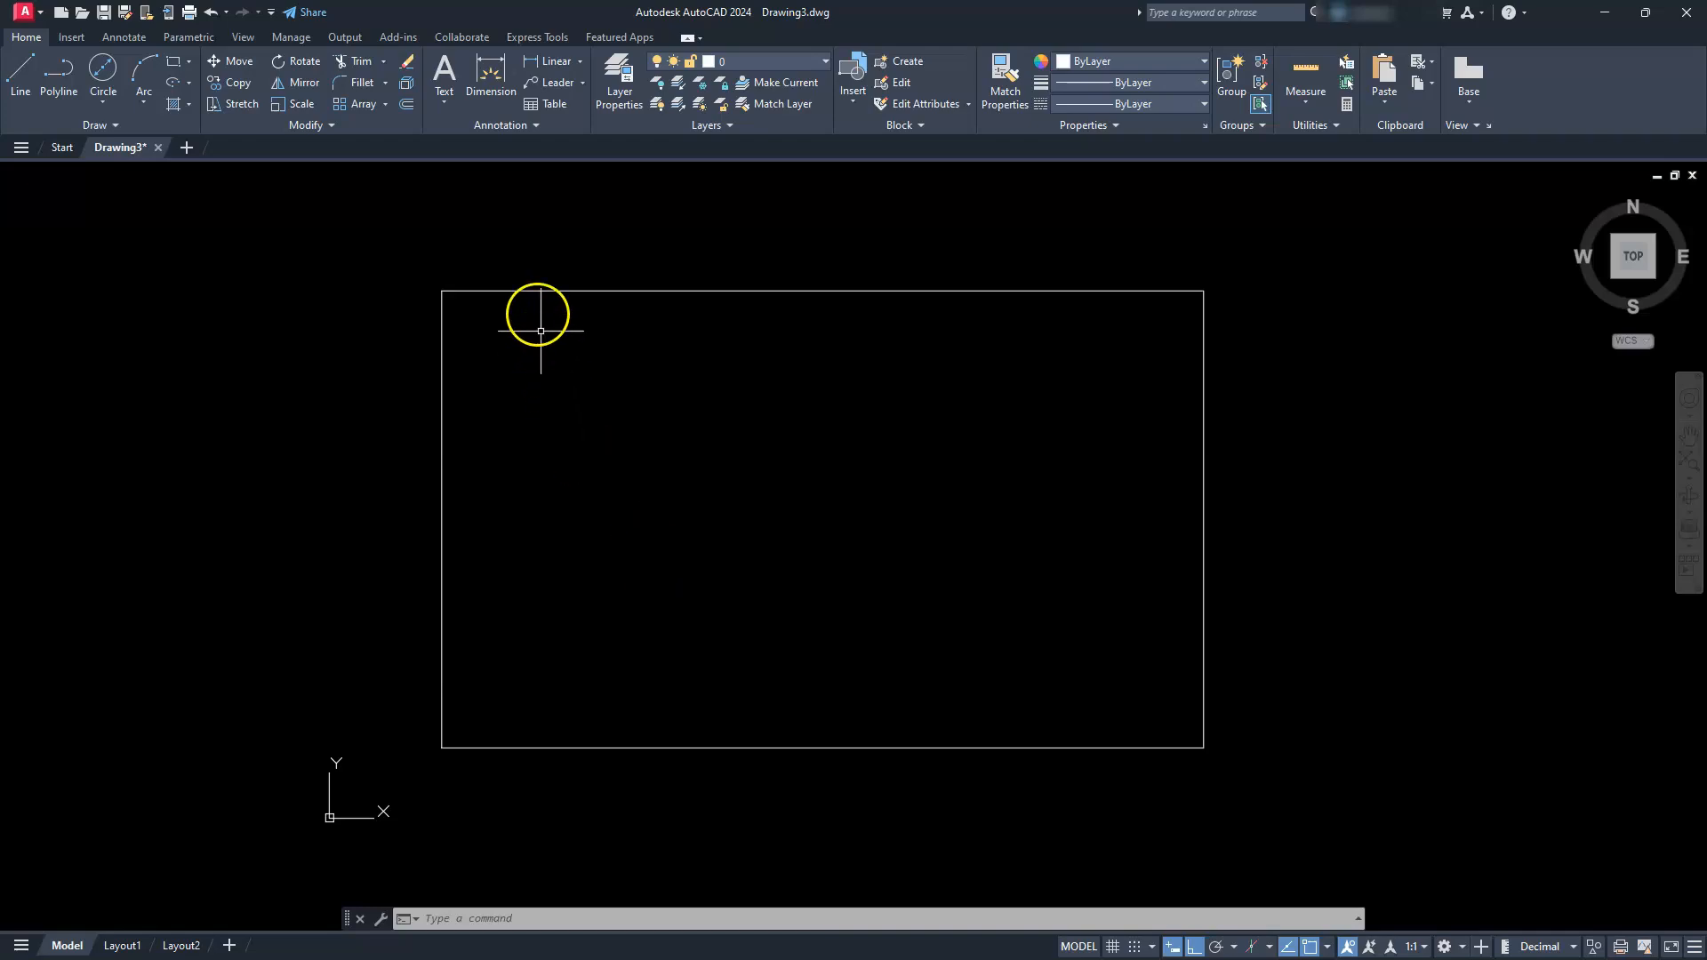
{"action": "left_click", "coordinate": [532, 288]}
{"action": "left_click", "coordinate": [510, 265]}
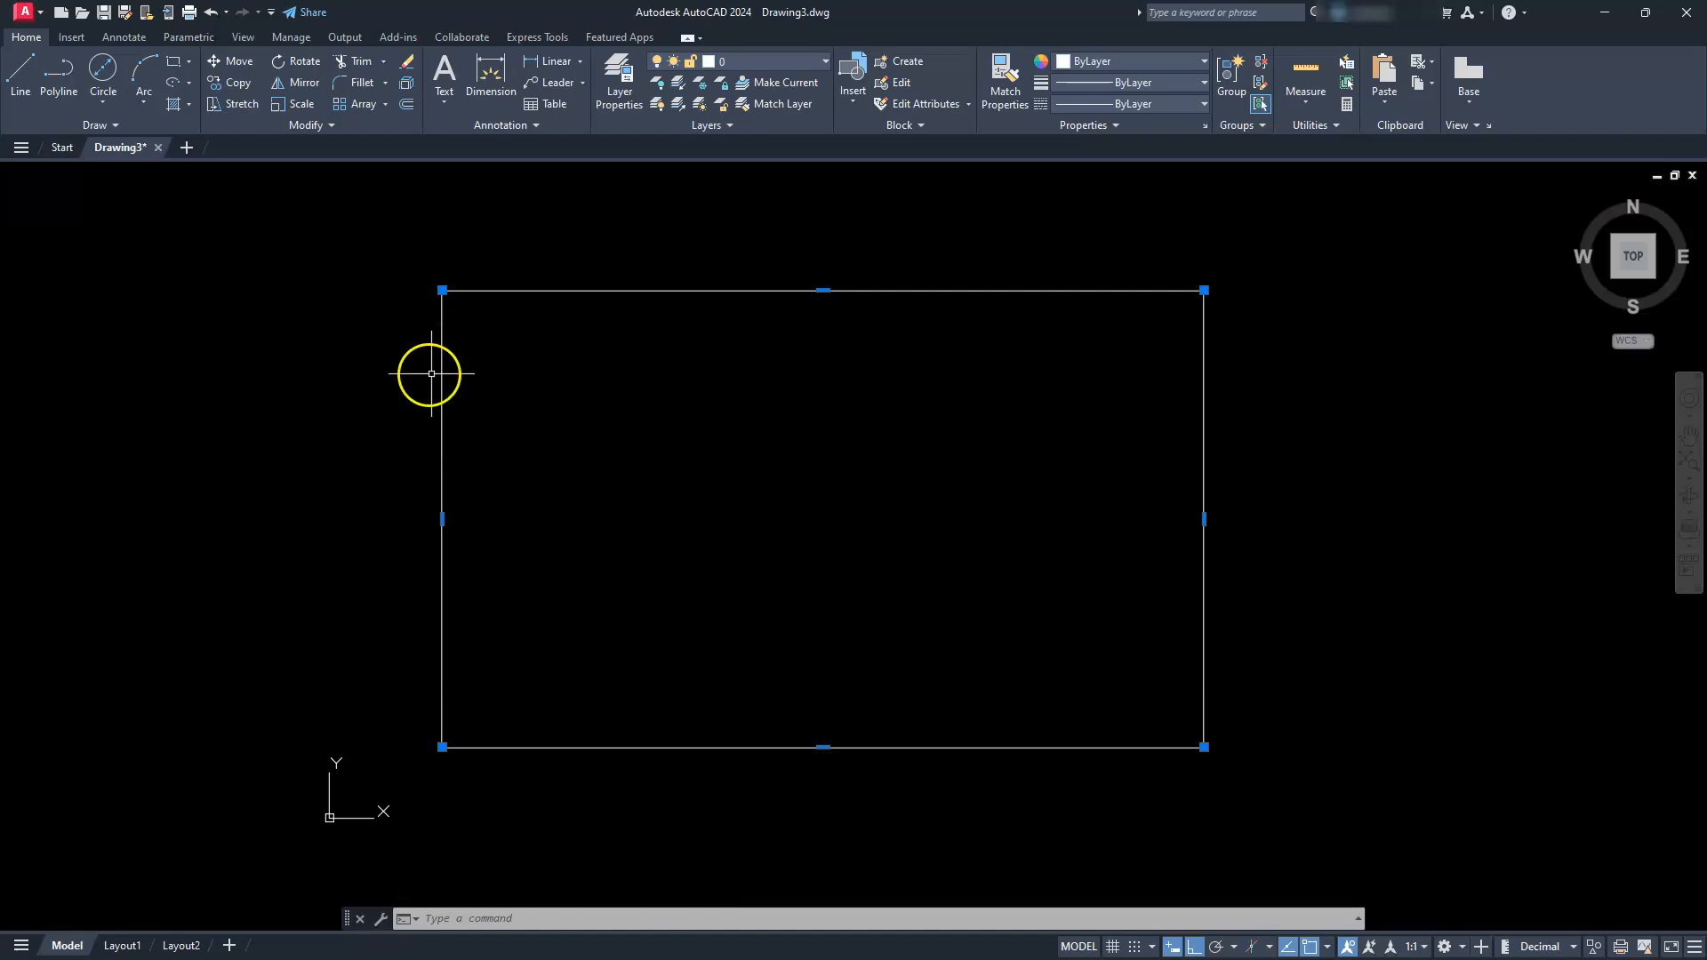
{"action": "key", "text": "Escape"}
{"action": "key", "text": "Escape"}
{"action": "key", "text": "Escape"}
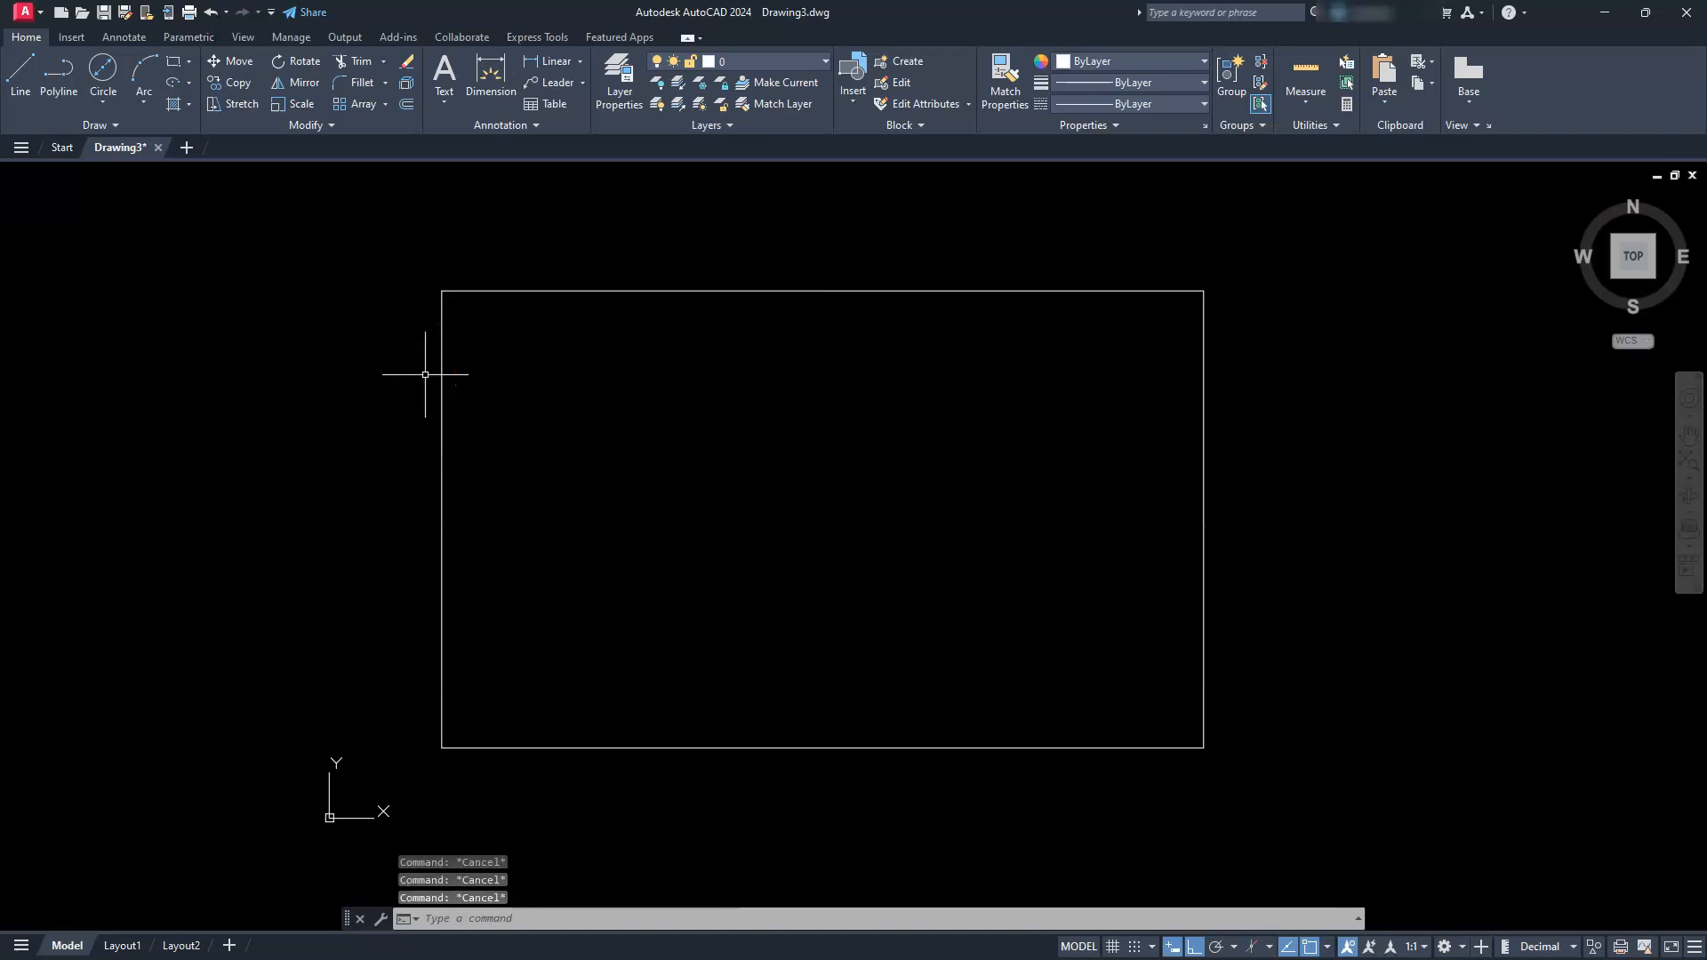
Step: Draw two vertical construction lines, one offset 10 inward from the rectangle's left edge and another offset 10 further right from the first
{"action": "left_click", "coordinate": [113, 125]}
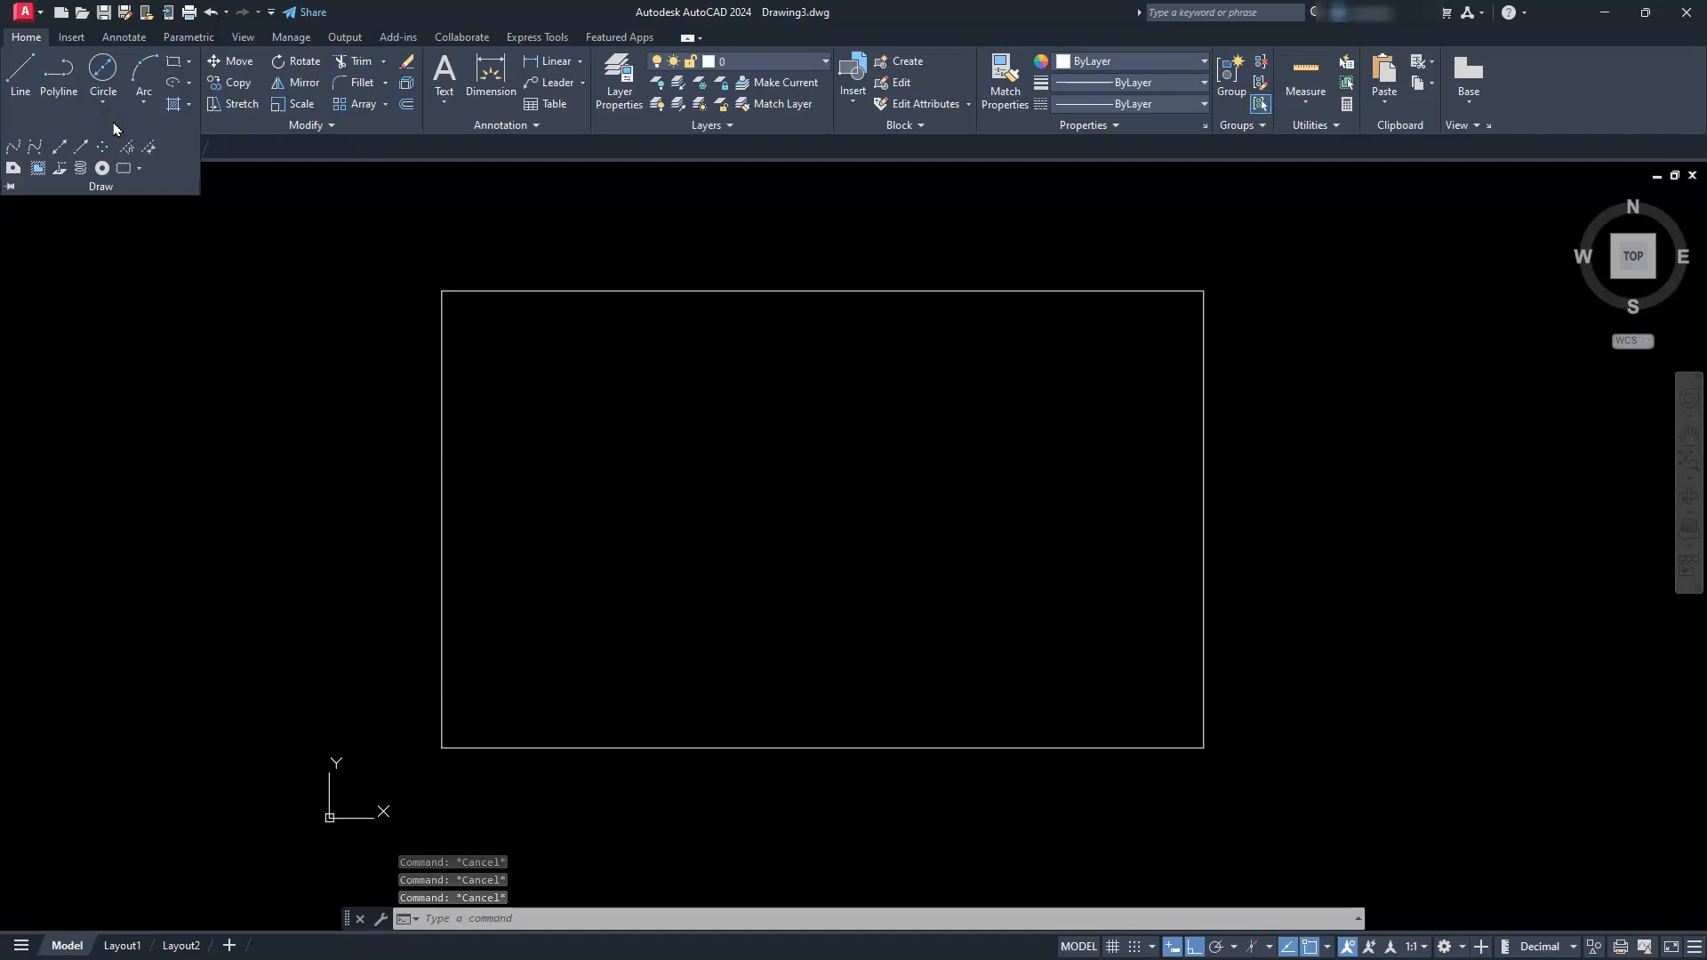
{"action": "left_click", "coordinate": [58, 155]}
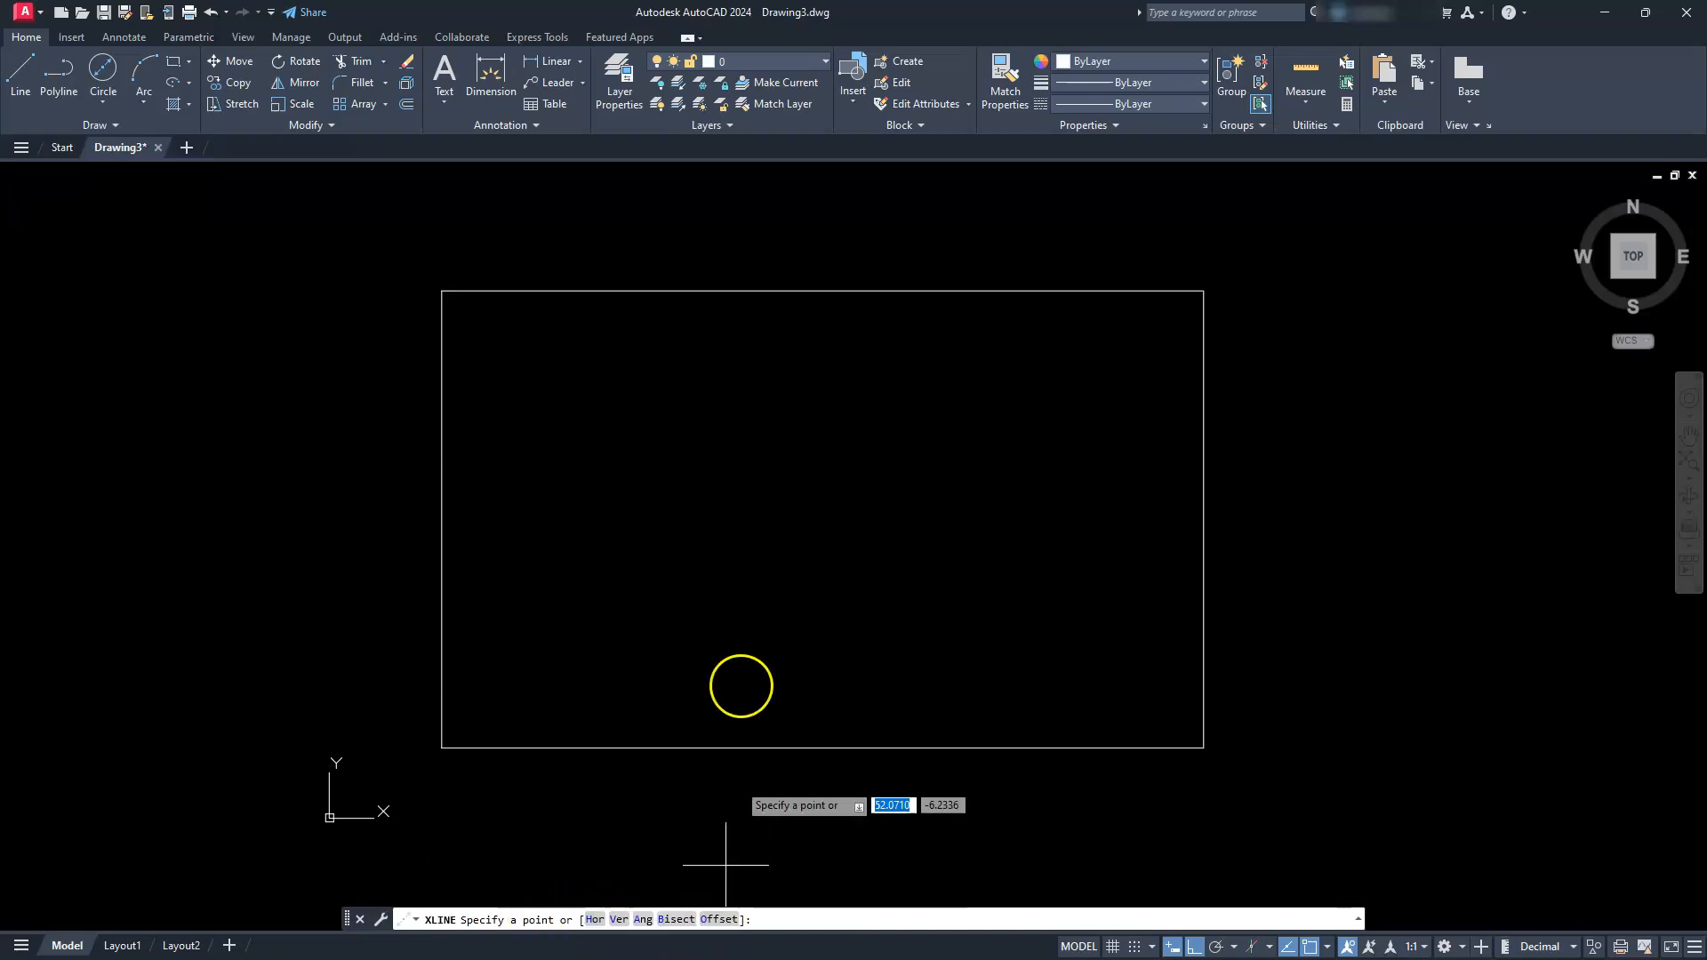
{"action": "left_click", "coordinate": [717, 919]}
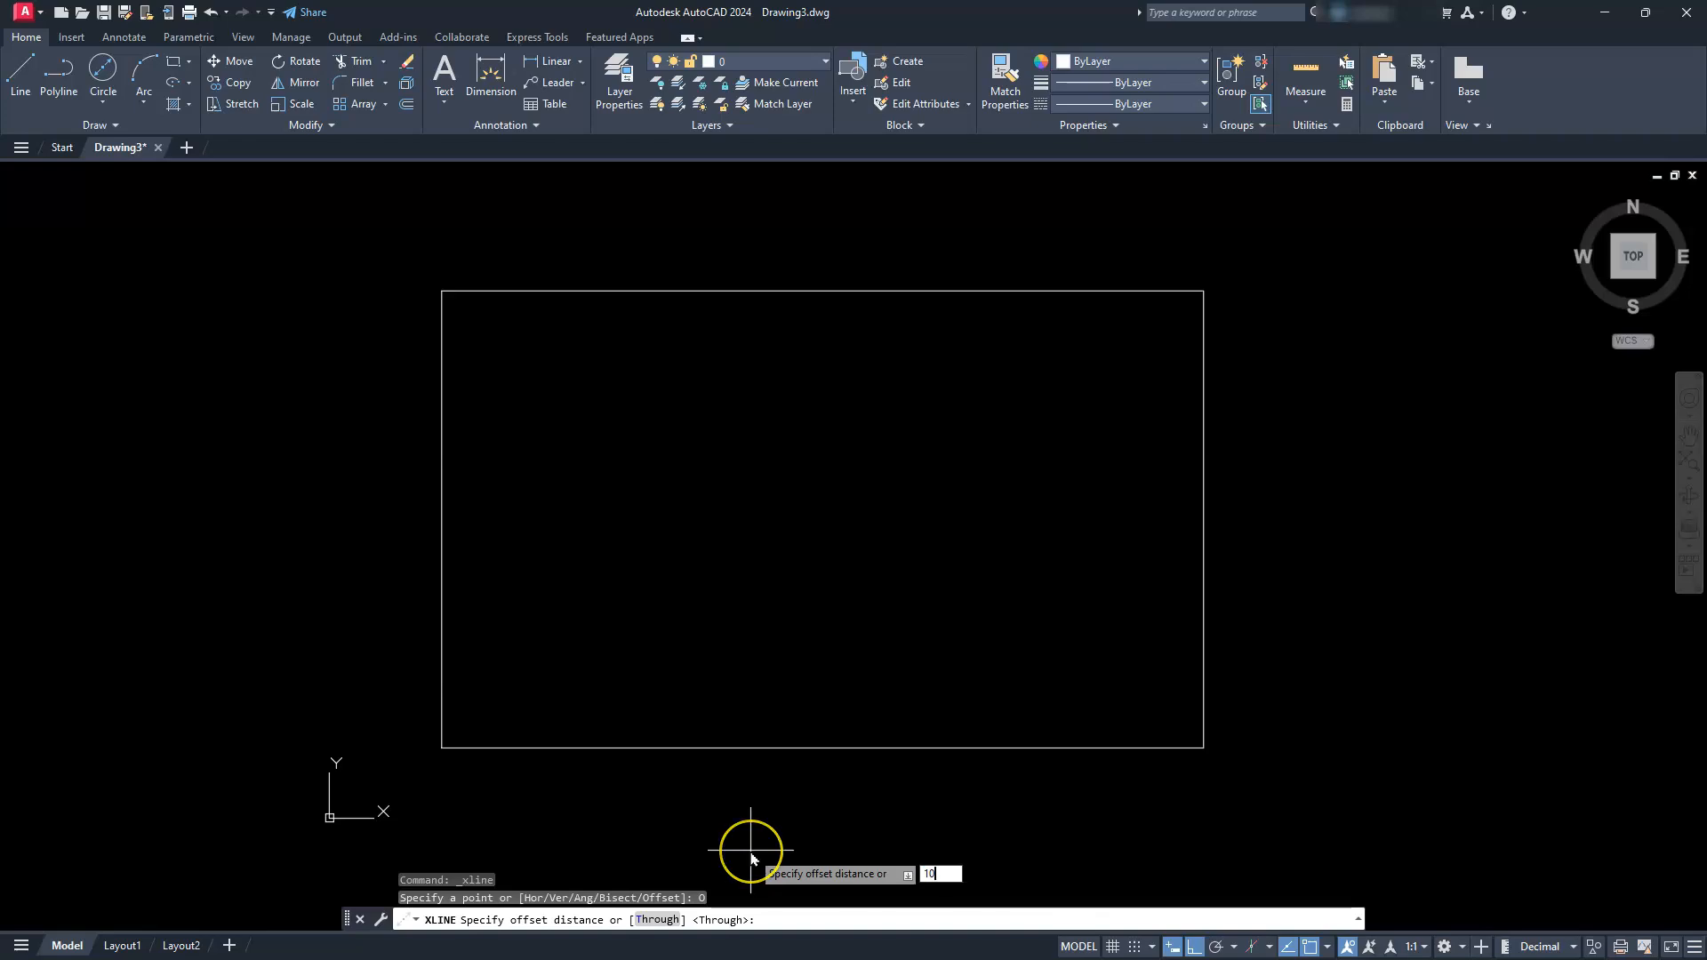
{"action": "key", "text": "Return"}
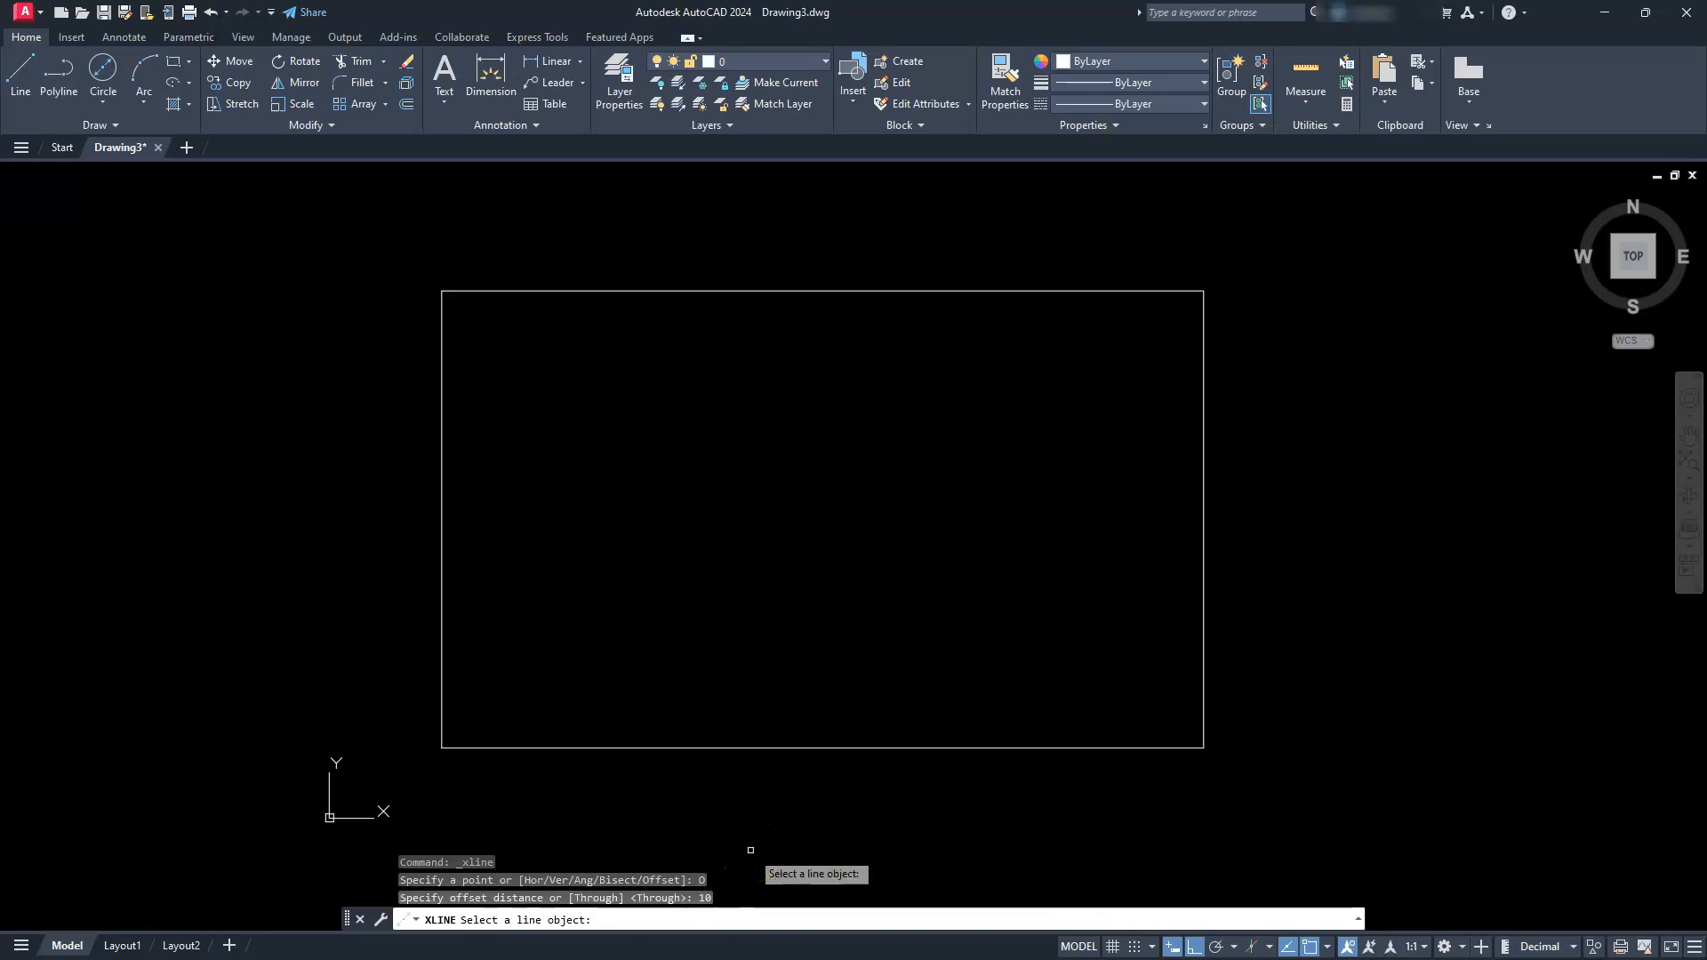
{"action": "left_click", "coordinate": [442, 537]}
{"action": "left_click", "coordinate": [520, 543]}
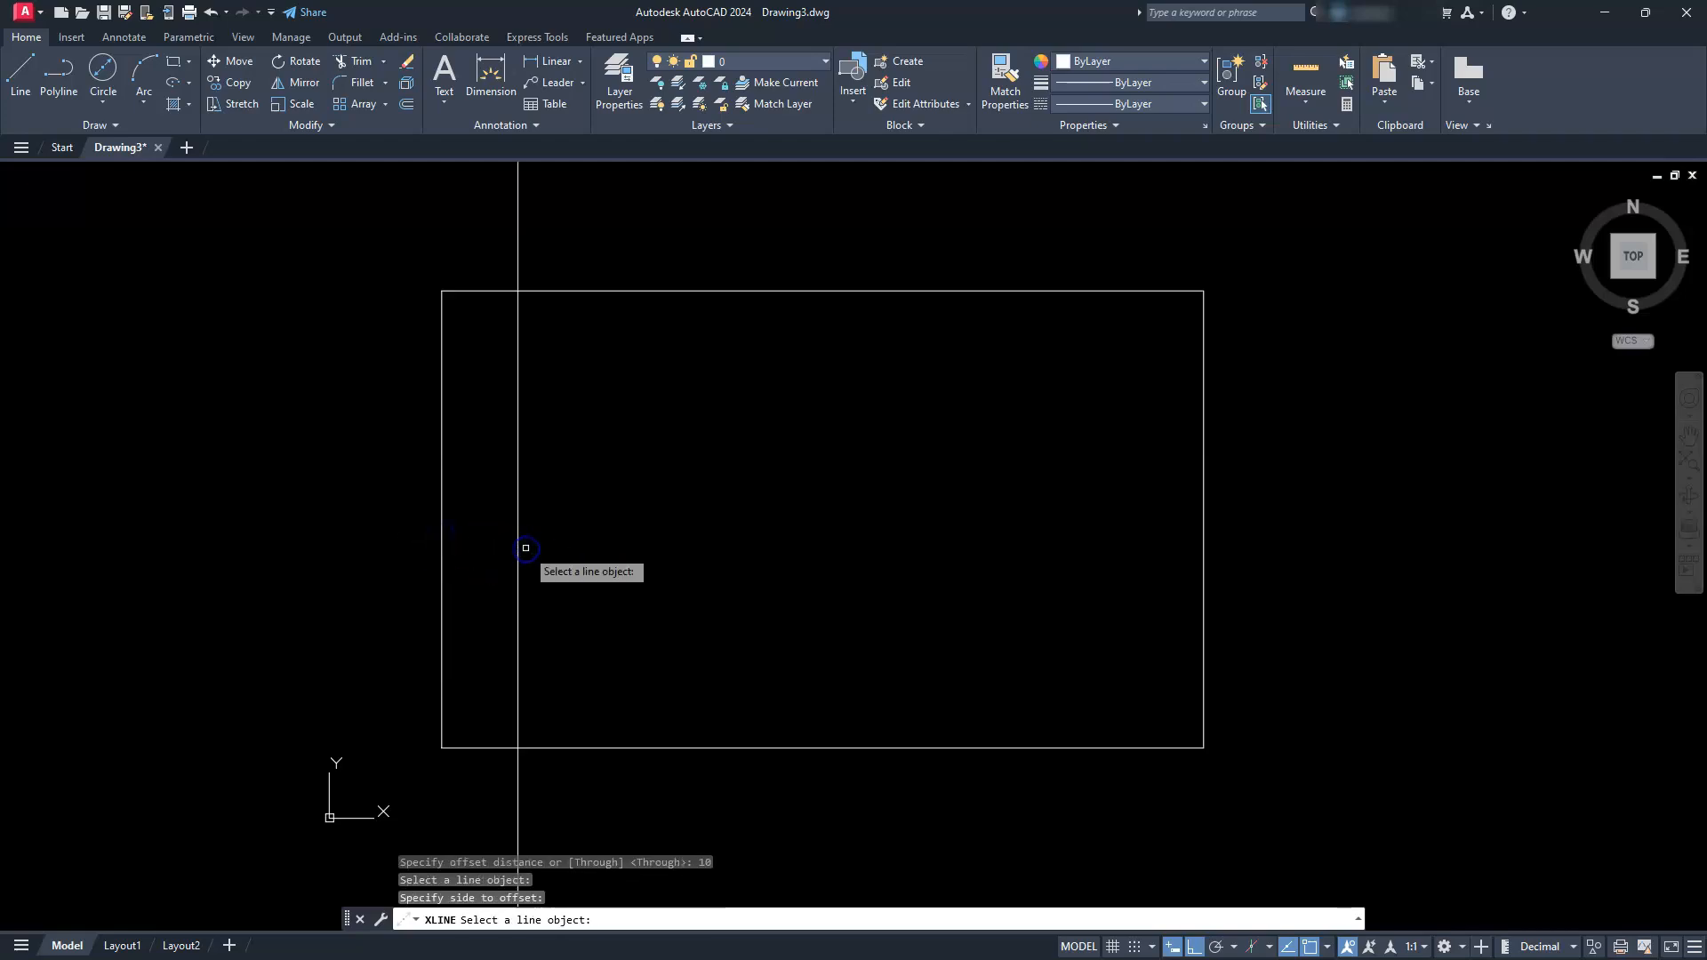
{"action": "left_click", "coordinate": [518, 541]}
{"action": "left_click", "coordinate": [622, 542]}
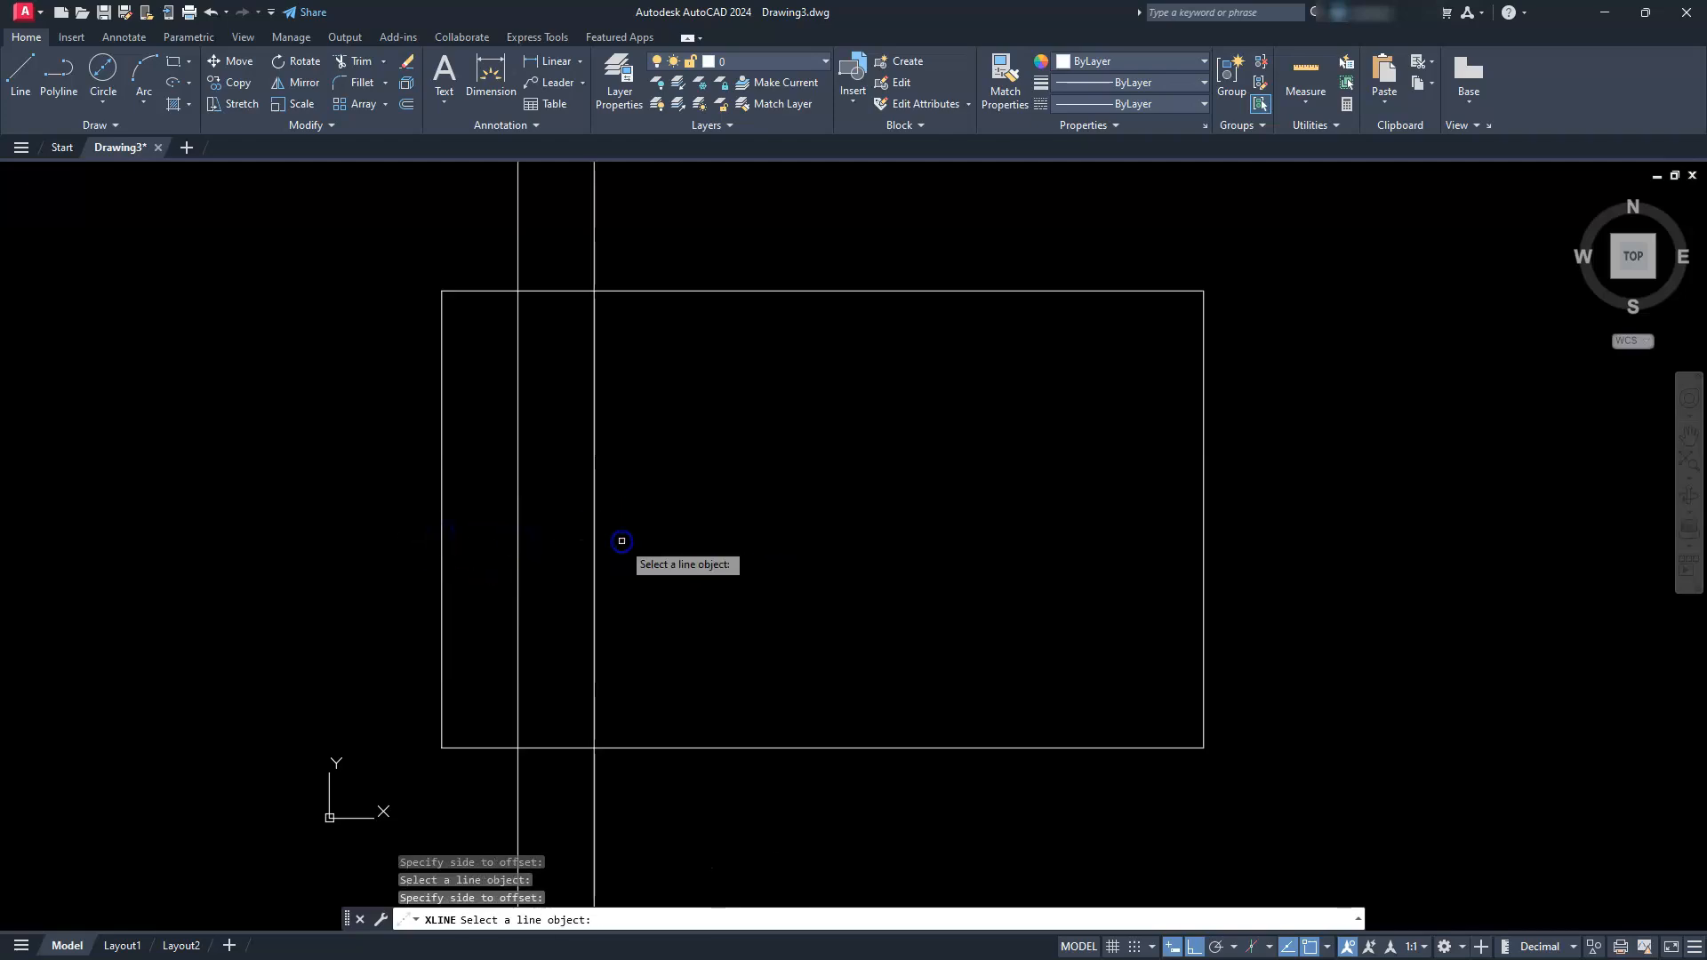
Step: Add a vertical construction line offset 10 inward from the rectangle's right edge
{"action": "left_click", "coordinate": [1200, 541]}
{"action": "left_click", "coordinate": [1205, 551]}
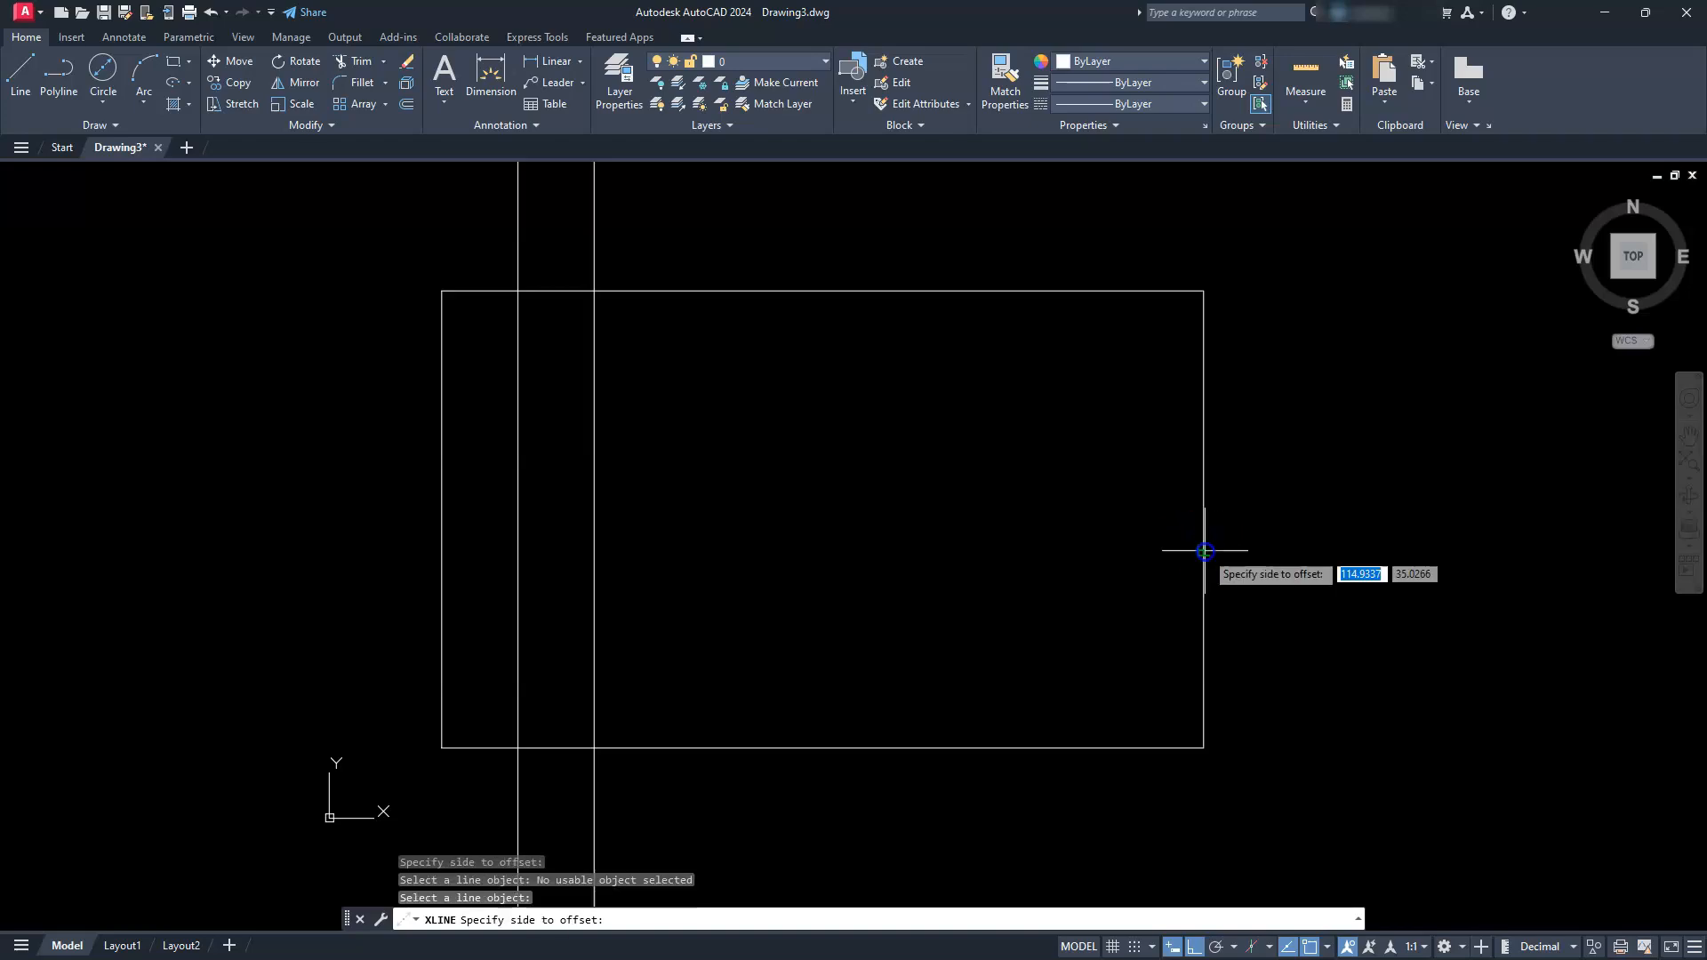
{"action": "left_click", "coordinate": [1092, 571]}
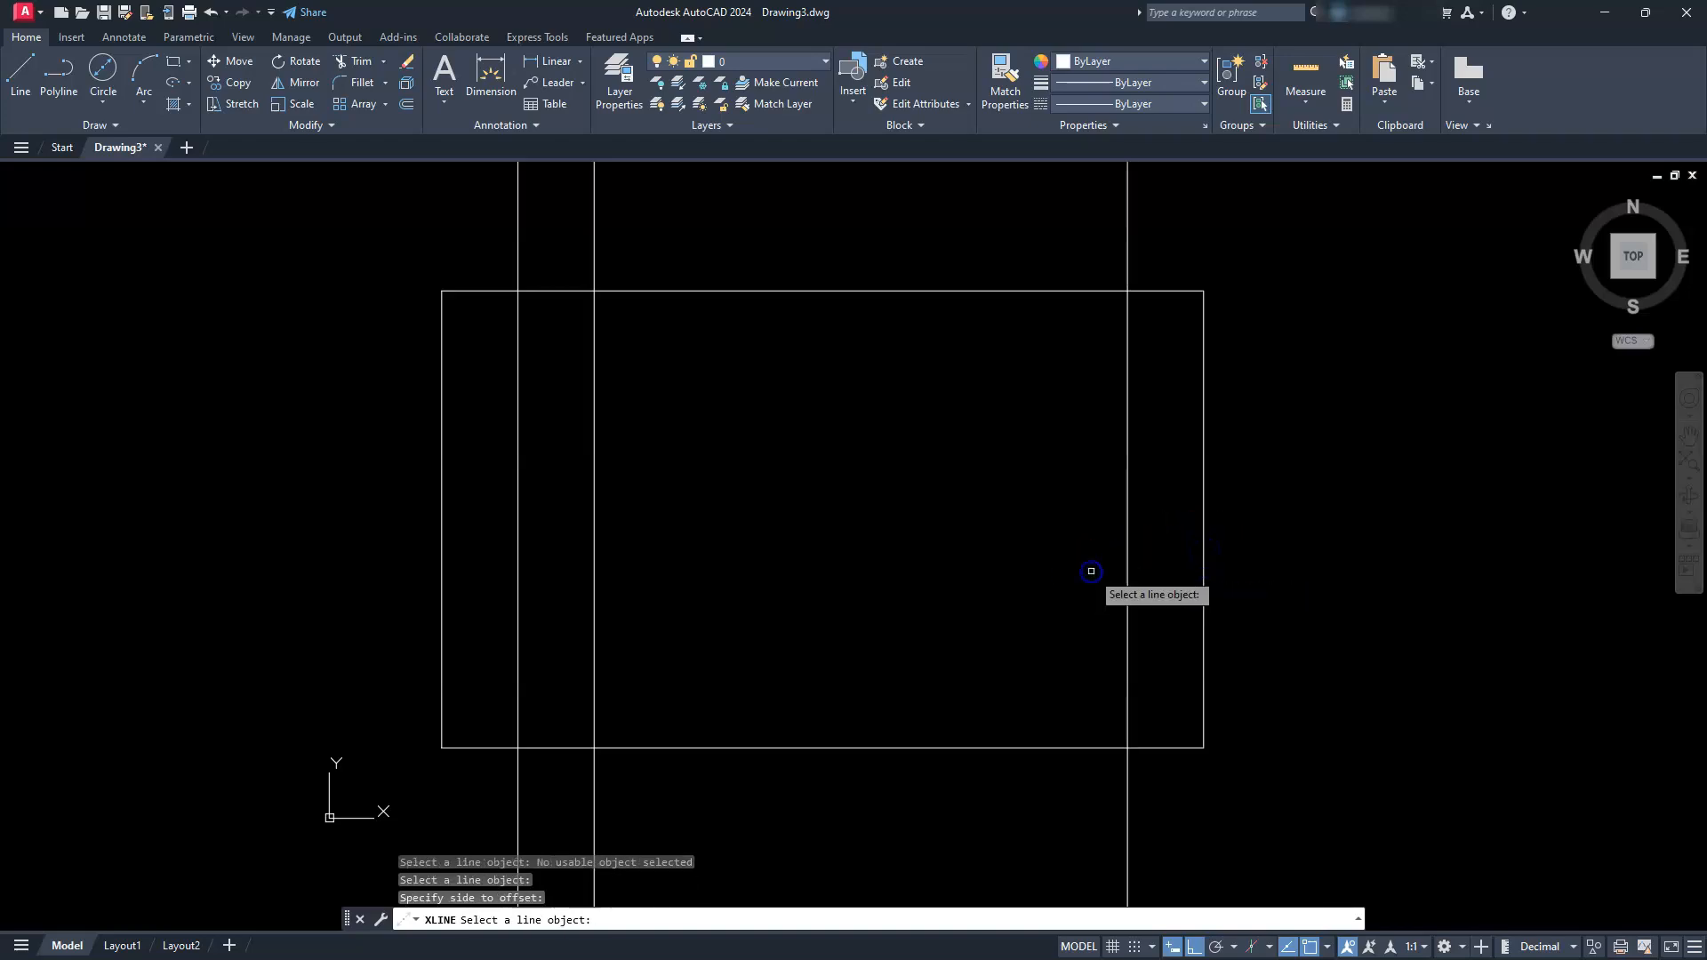
Step: Add two horizontal construction lines offset 10 inward from the rectangle's bottom and top edges
{"action": "left_click", "coordinate": [865, 748]}
{"action": "left_click", "coordinate": [861, 648]}
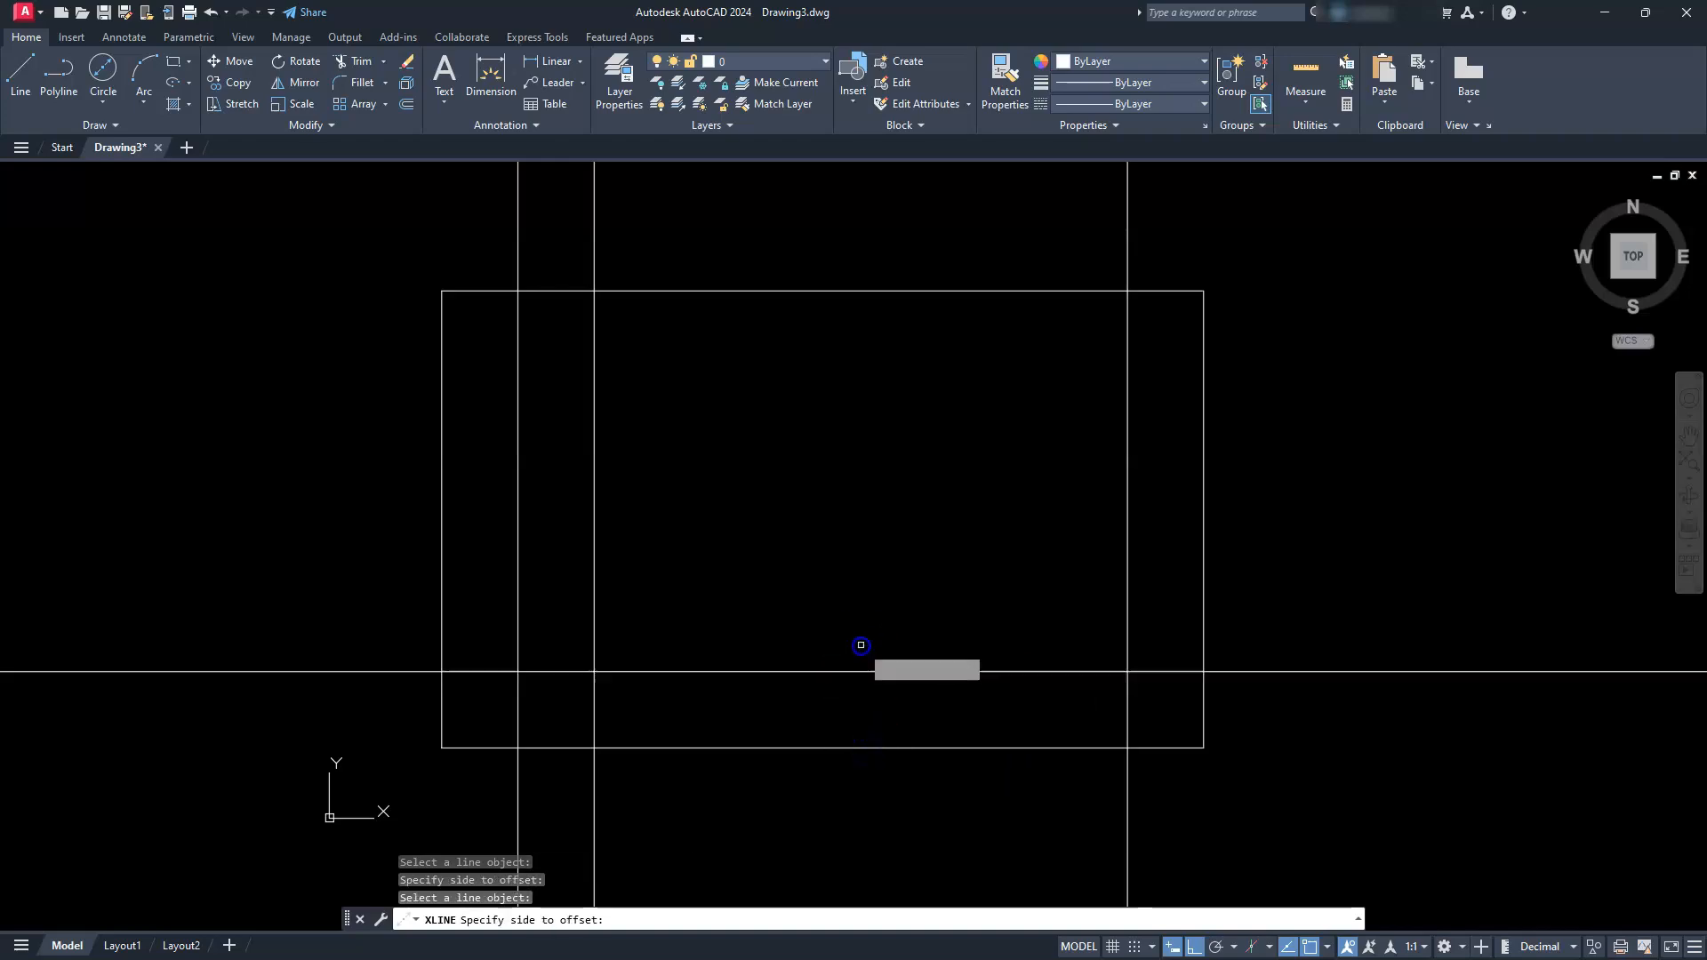
{"action": "left_click", "coordinate": [901, 287]}
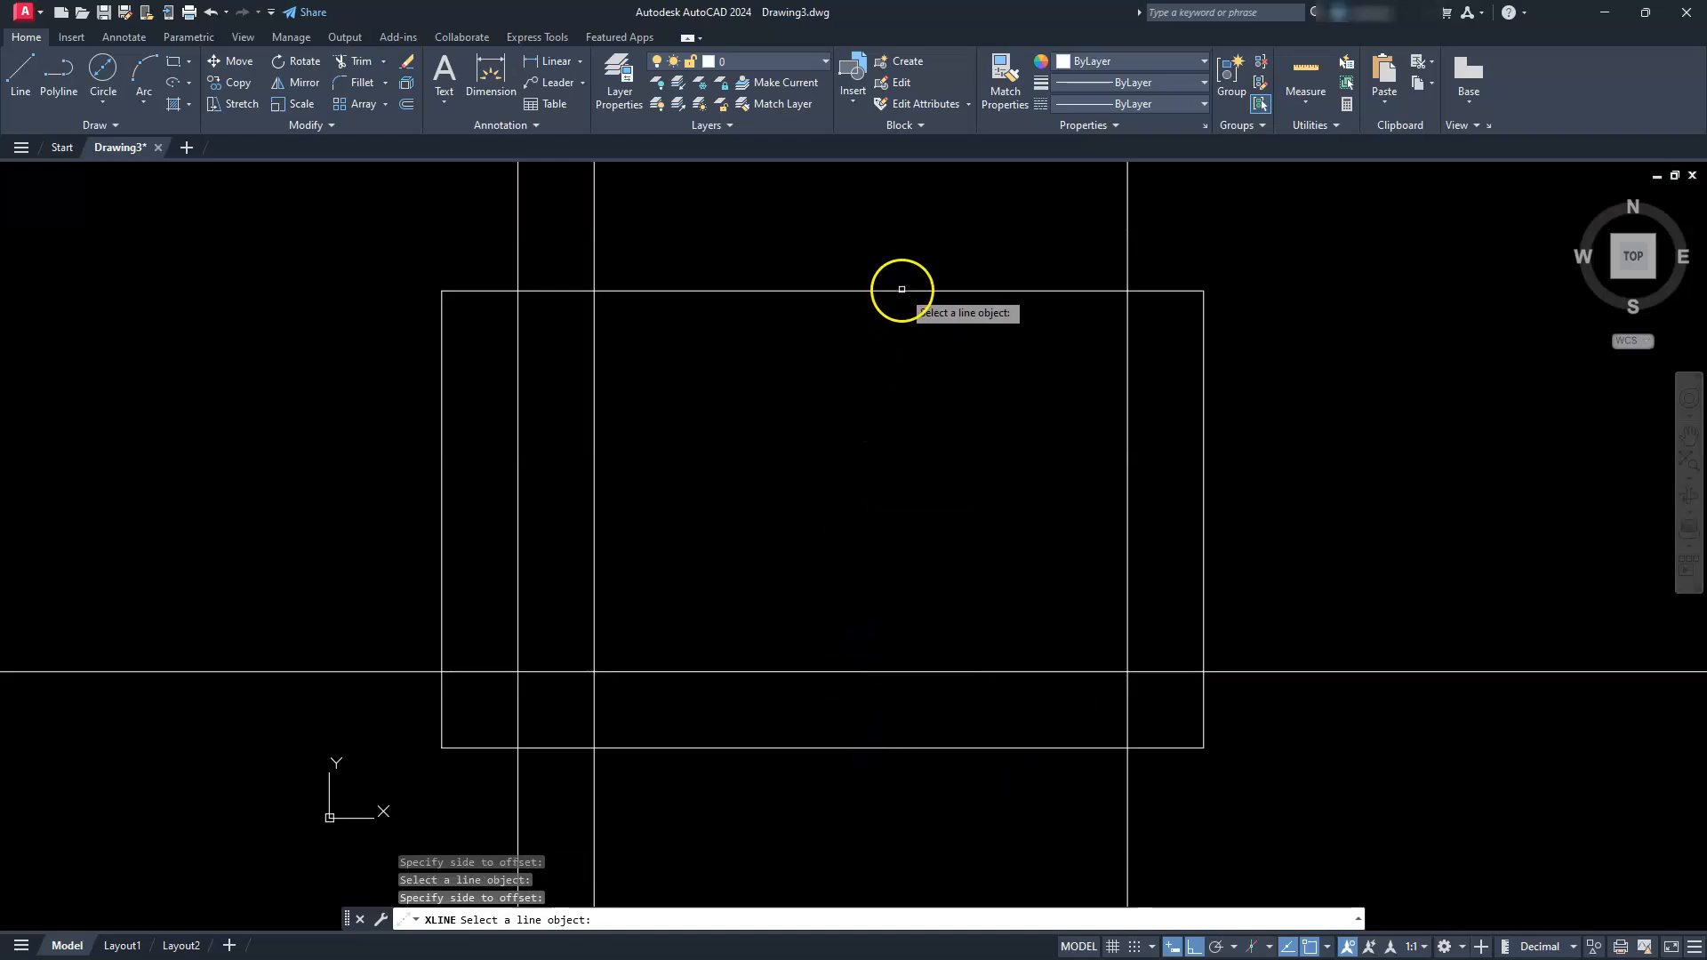
{"action": "left_click", "coordinate": [897, 339]}
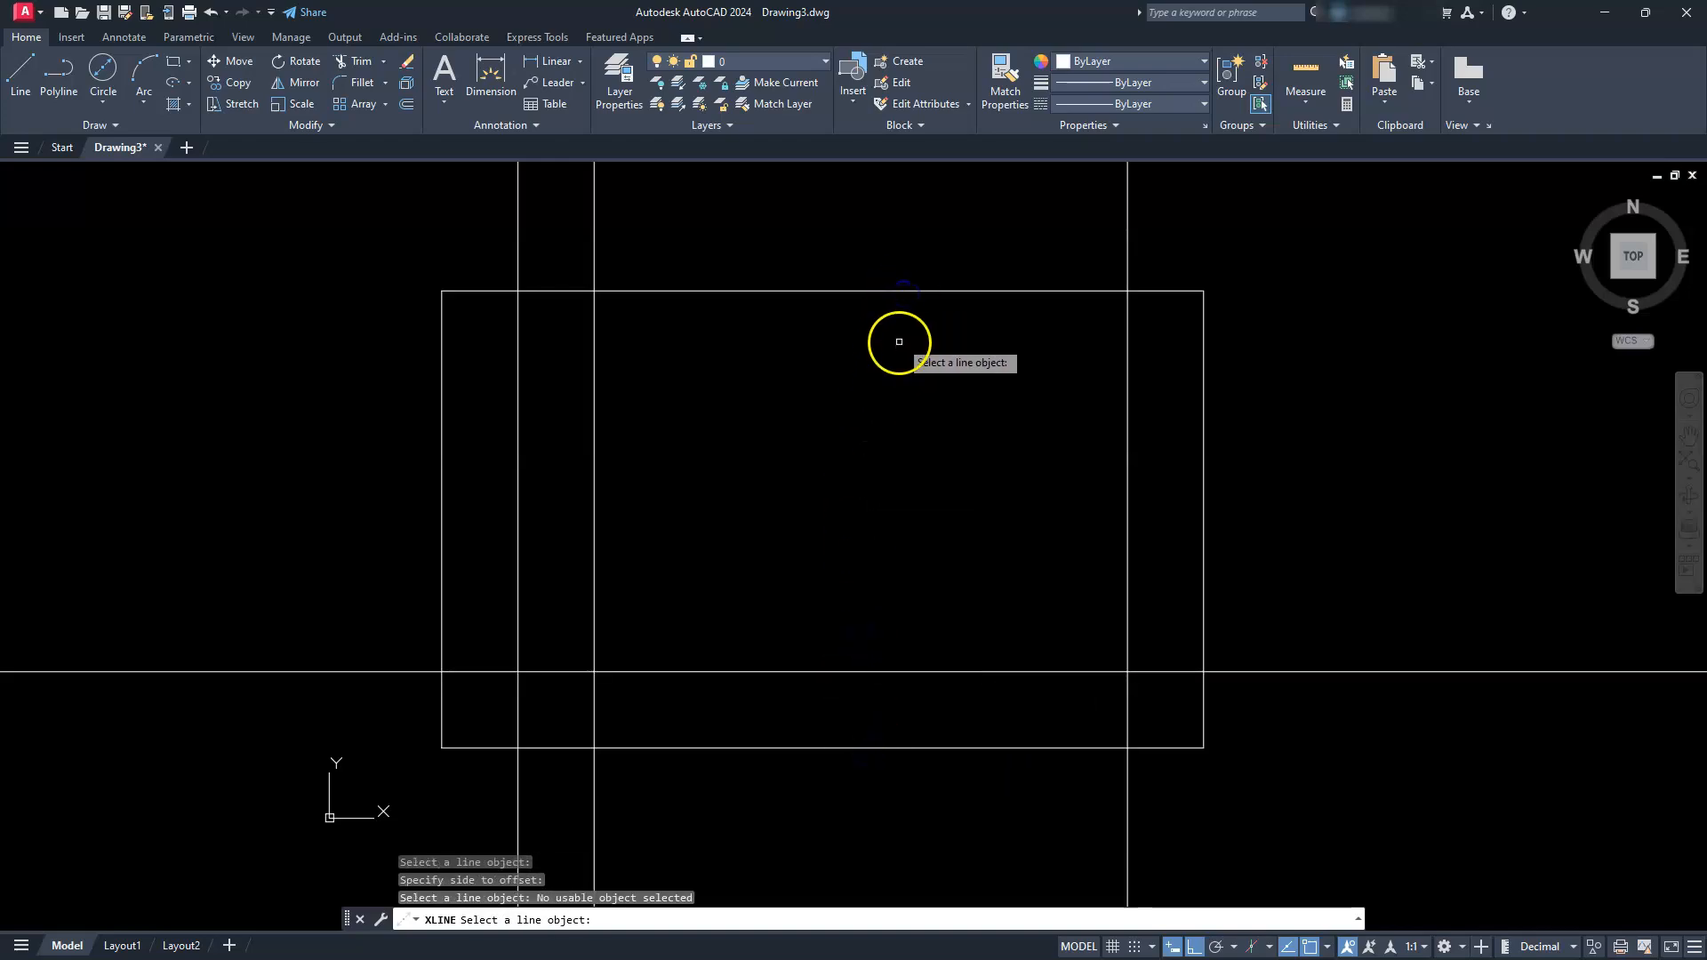
{"action": "left_click", "coordinate": [907, 291]}
{"action": "left_click", "coordinate": [906, 362]}
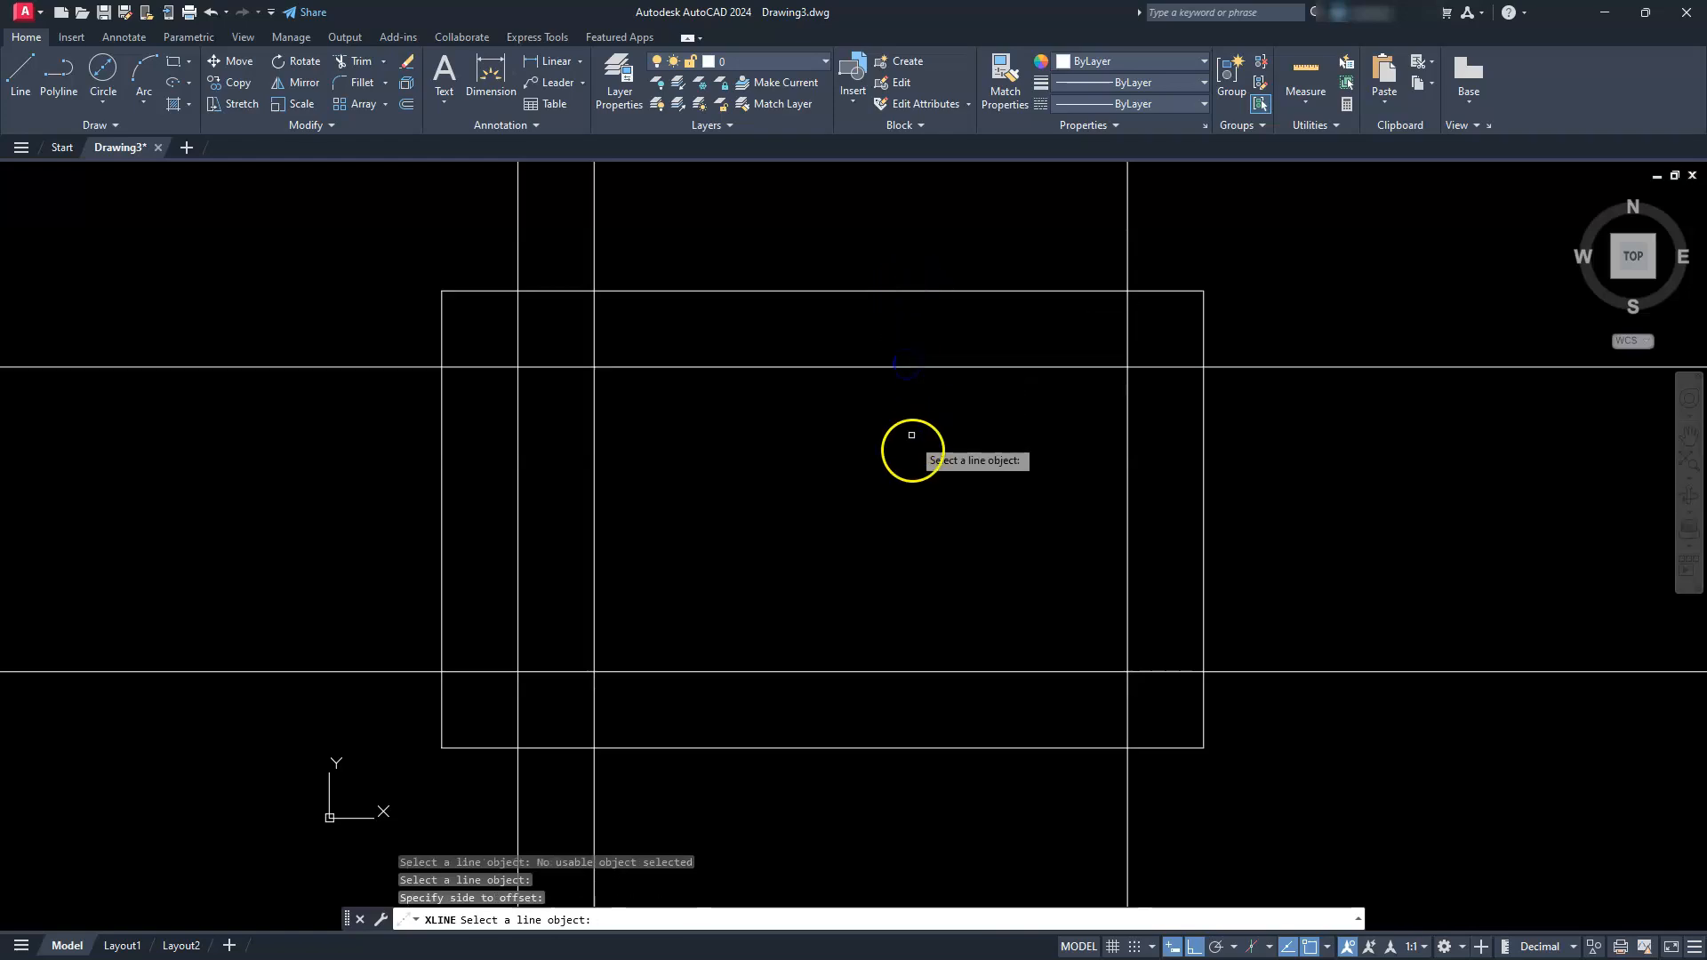
{"action": "key", "text": "Escape"}
{"action": "key", "text": "Escape"}
{"action": "key", "text": "Escape"}
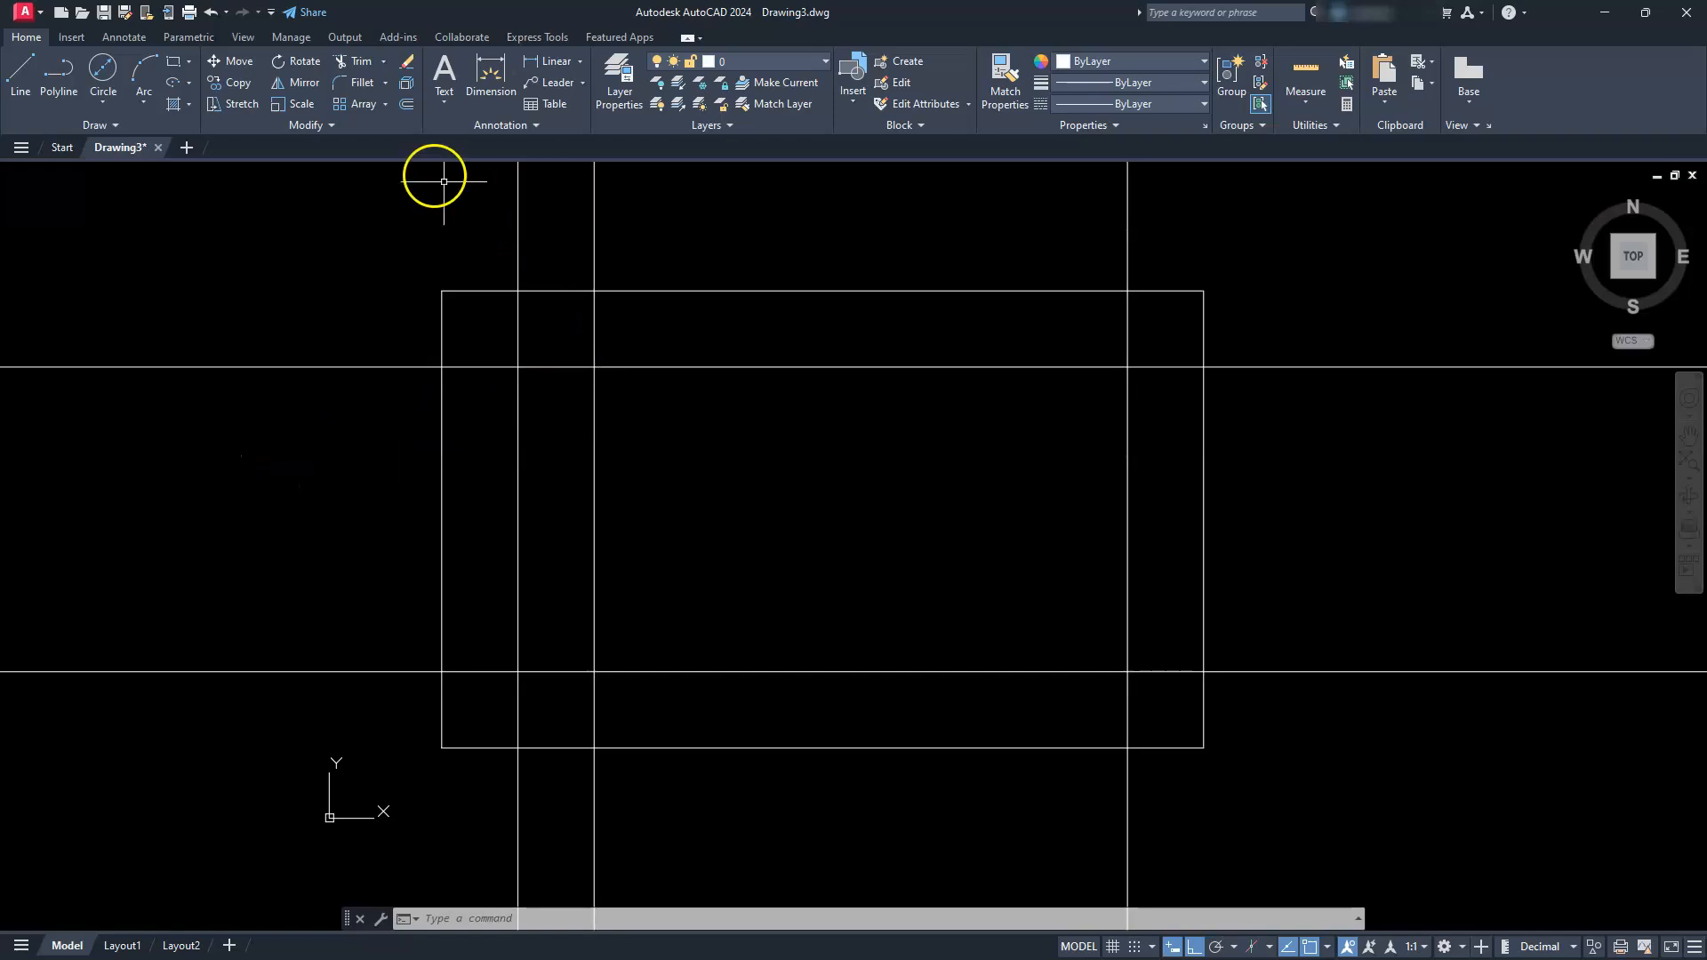
Step: Offset the second vertical construction line from the left by 40 toward the right
{"action": "left_click", "coordinate": [406, 104]}
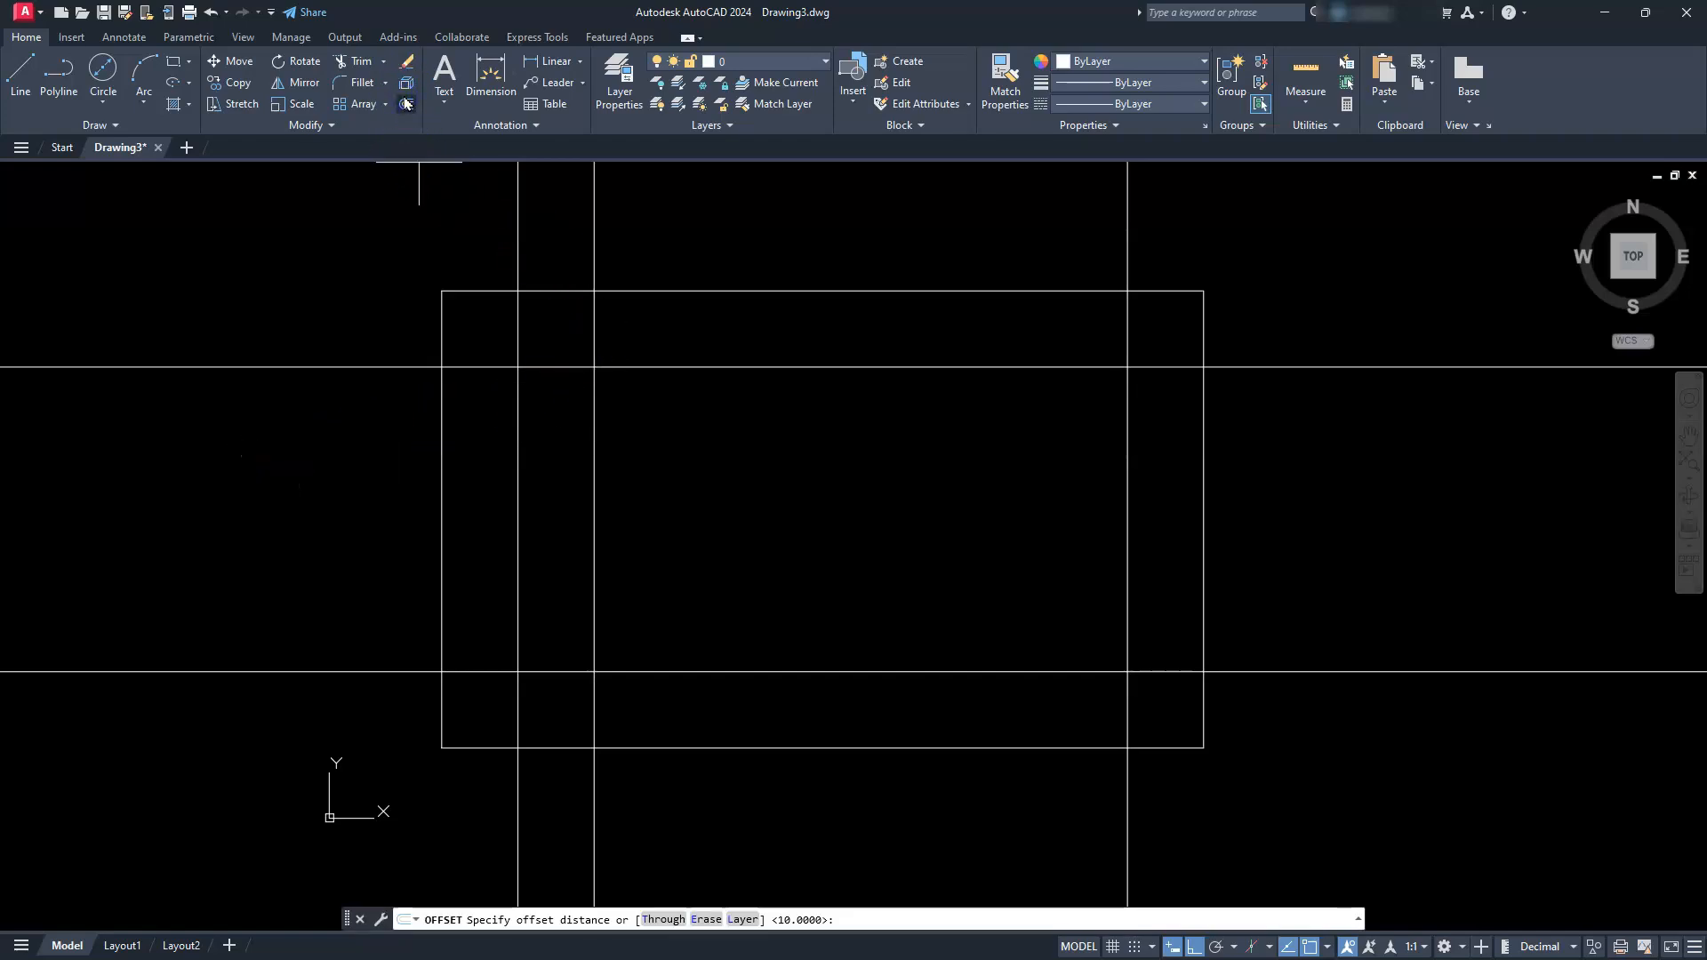
{"action": "type", "text": "4"}
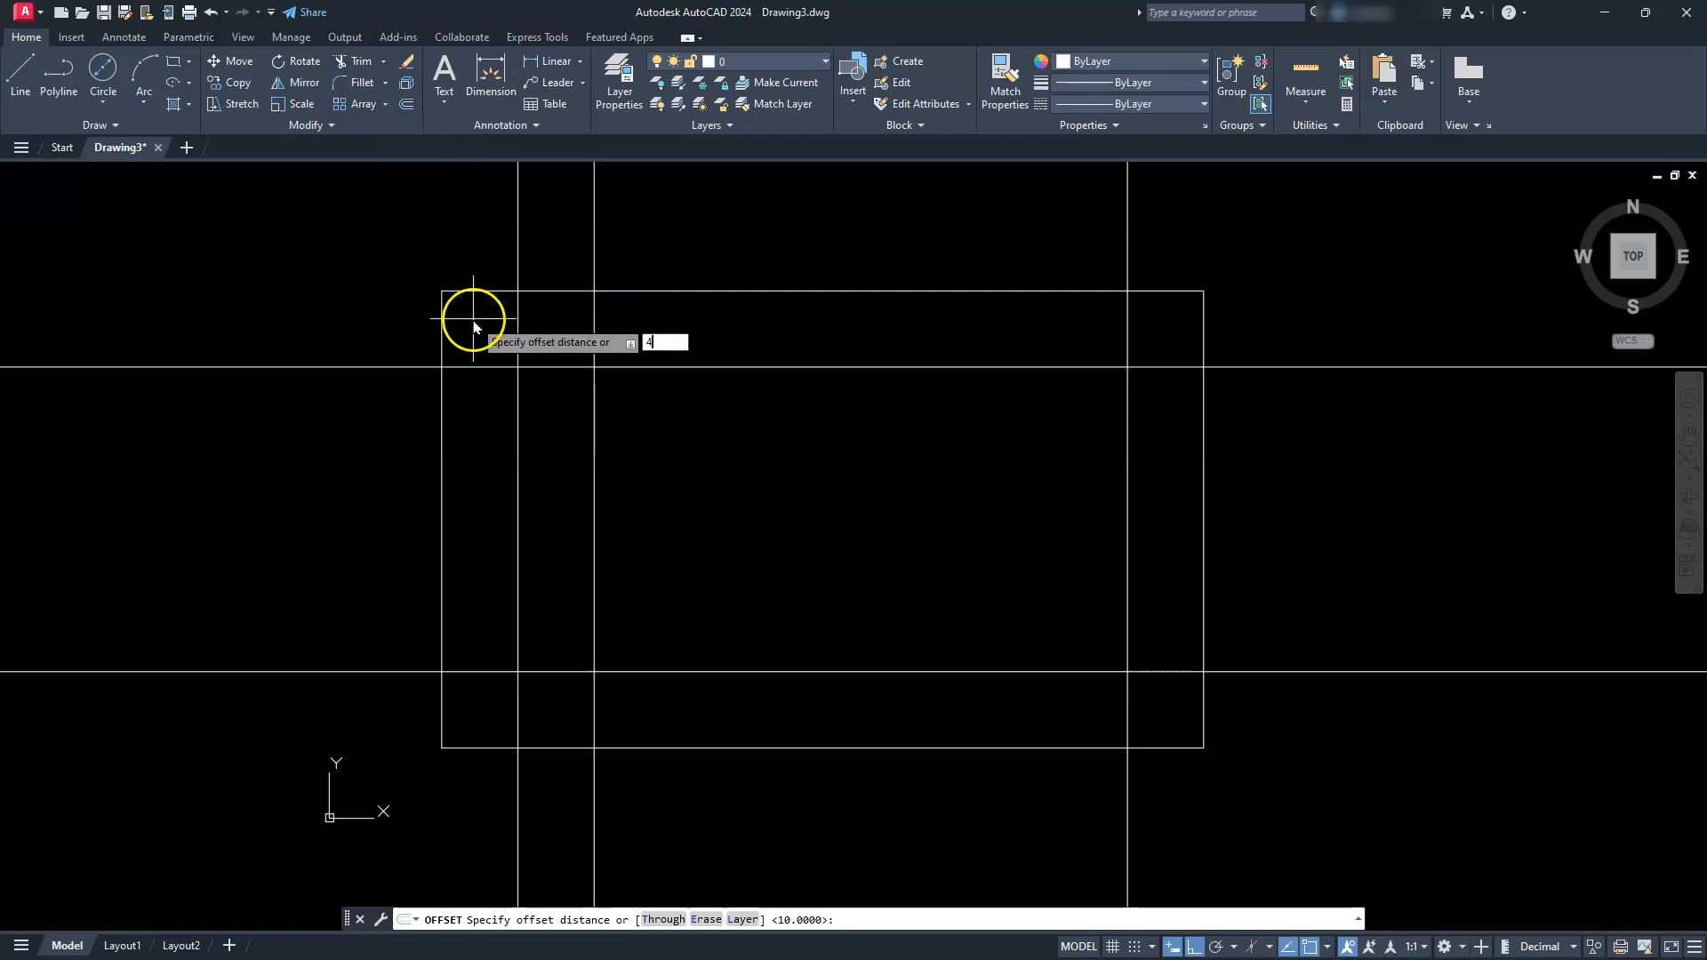
{"action": "type", "text": "0"}
{"action": "key", "text": "Return"}
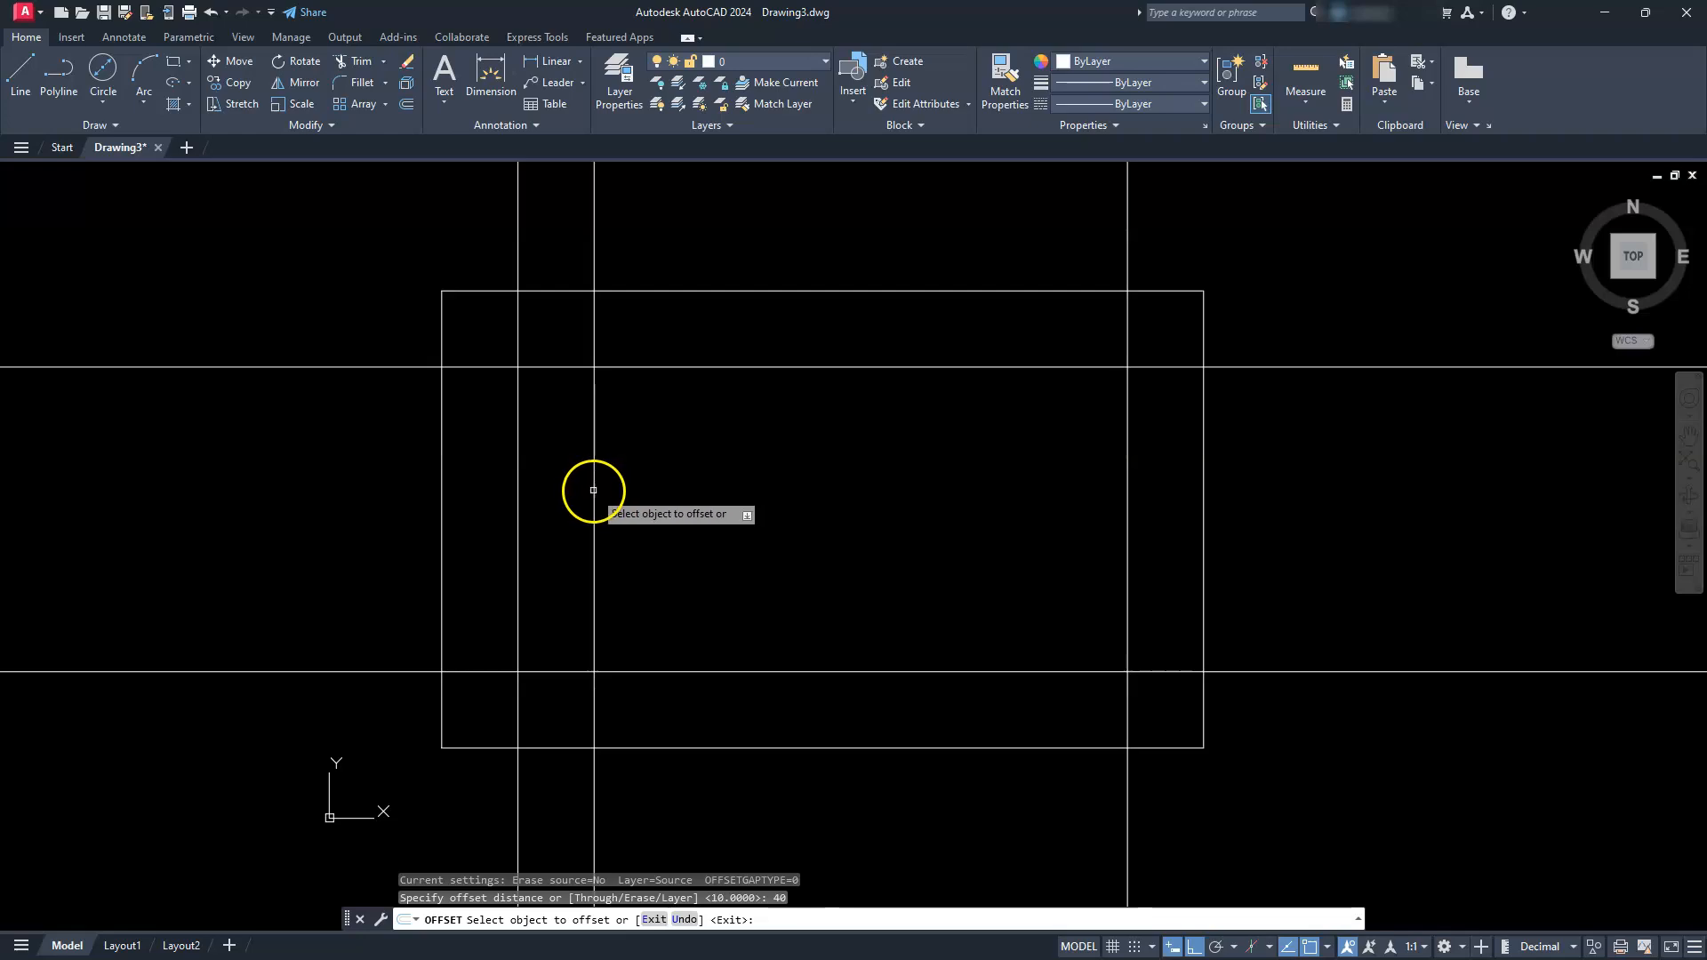
{"action": "left_click", "coordinate": [597, 481]}
{"action": "left_click", "coordinate": [729, 489]}
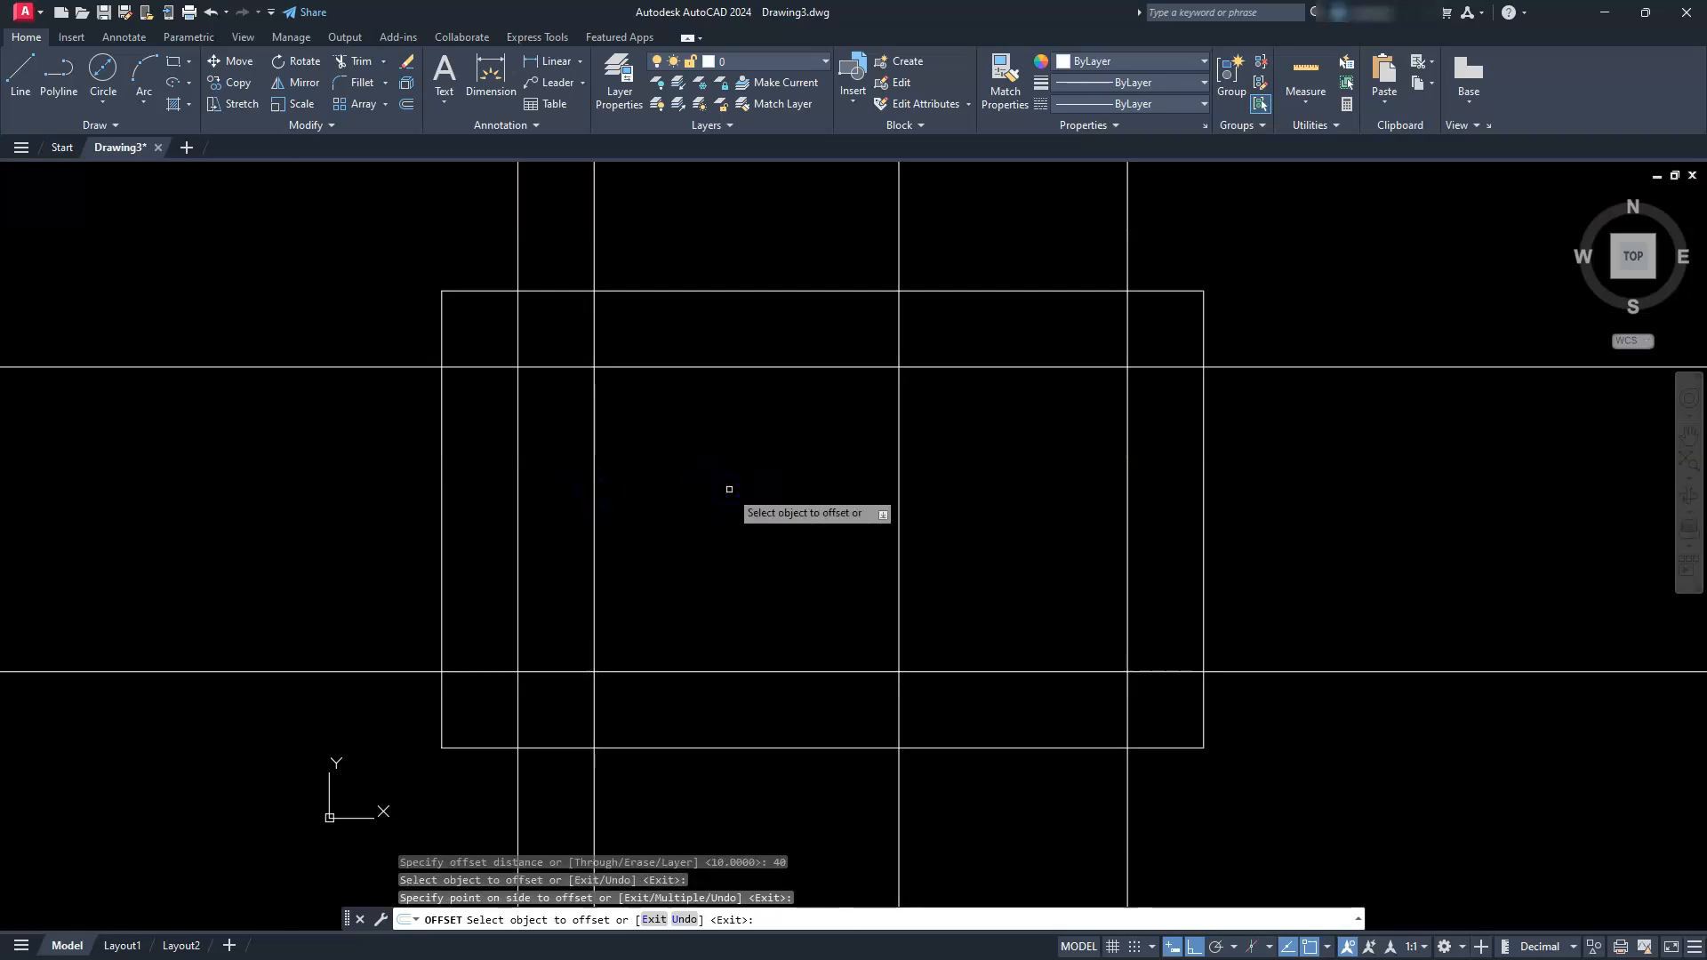
{"action": "key", "text": "Escape"}
{"action": "key", "text": "Escape"}
{"action": "key", "text": "Escape"}
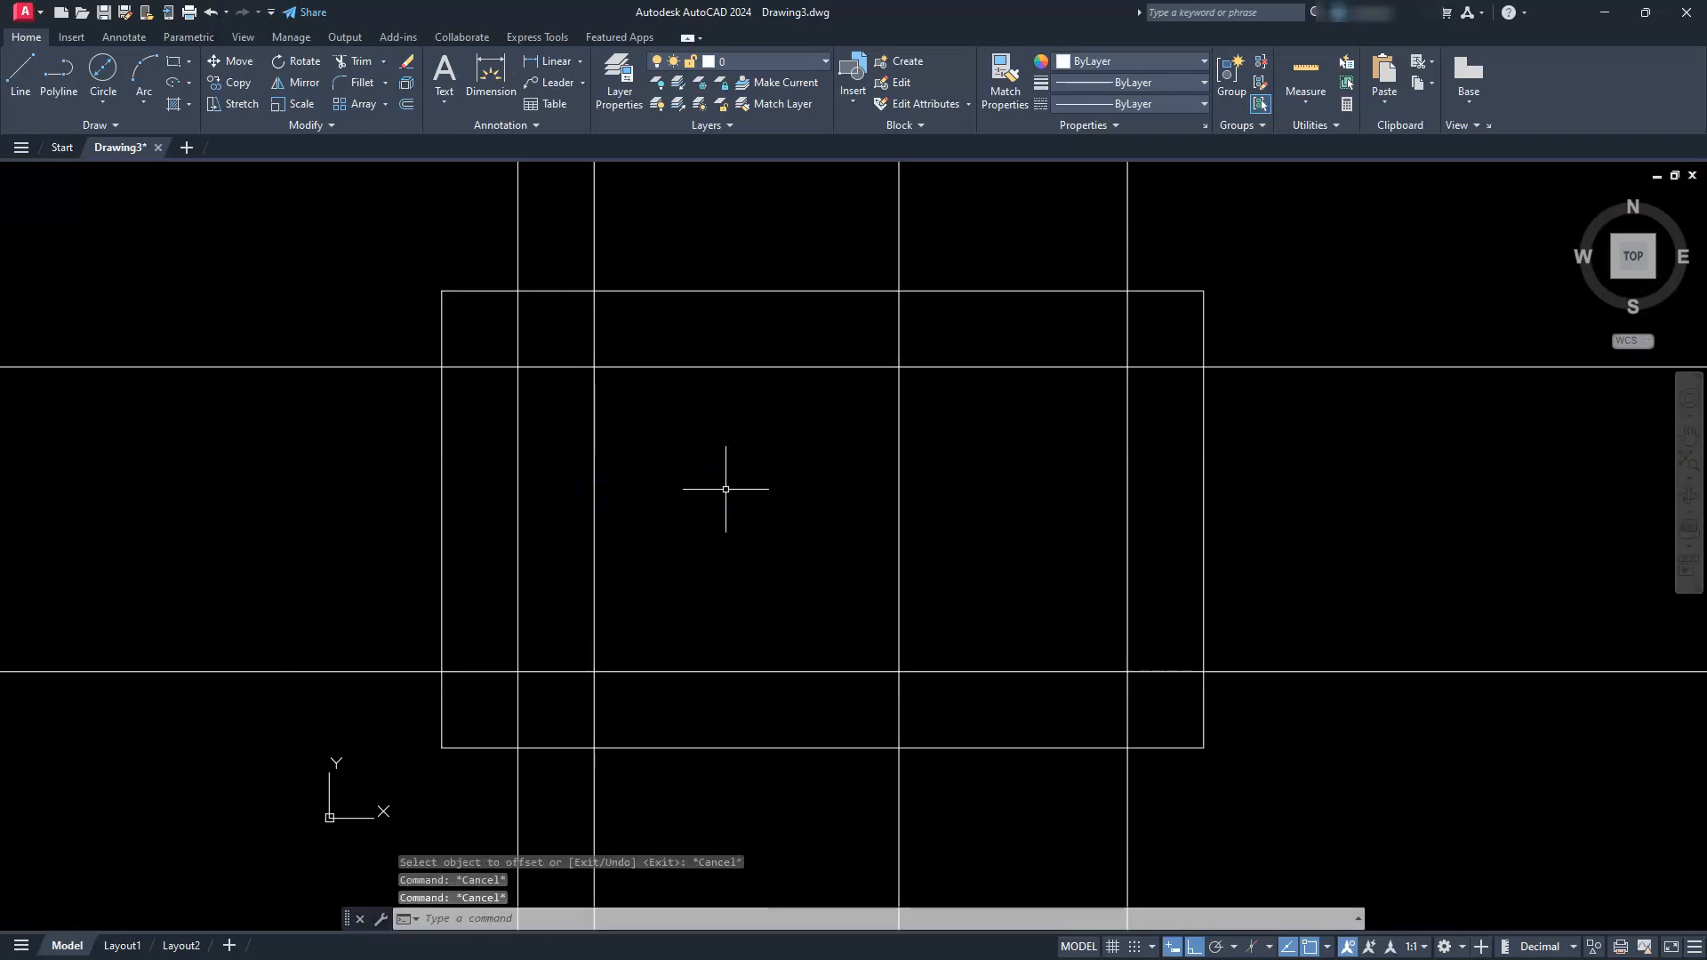
Step: Trim all construction lines outside the rectangle with EXTRIM, using the rectangle as the cutting edge
{"action": "type", "text": "extrim"}
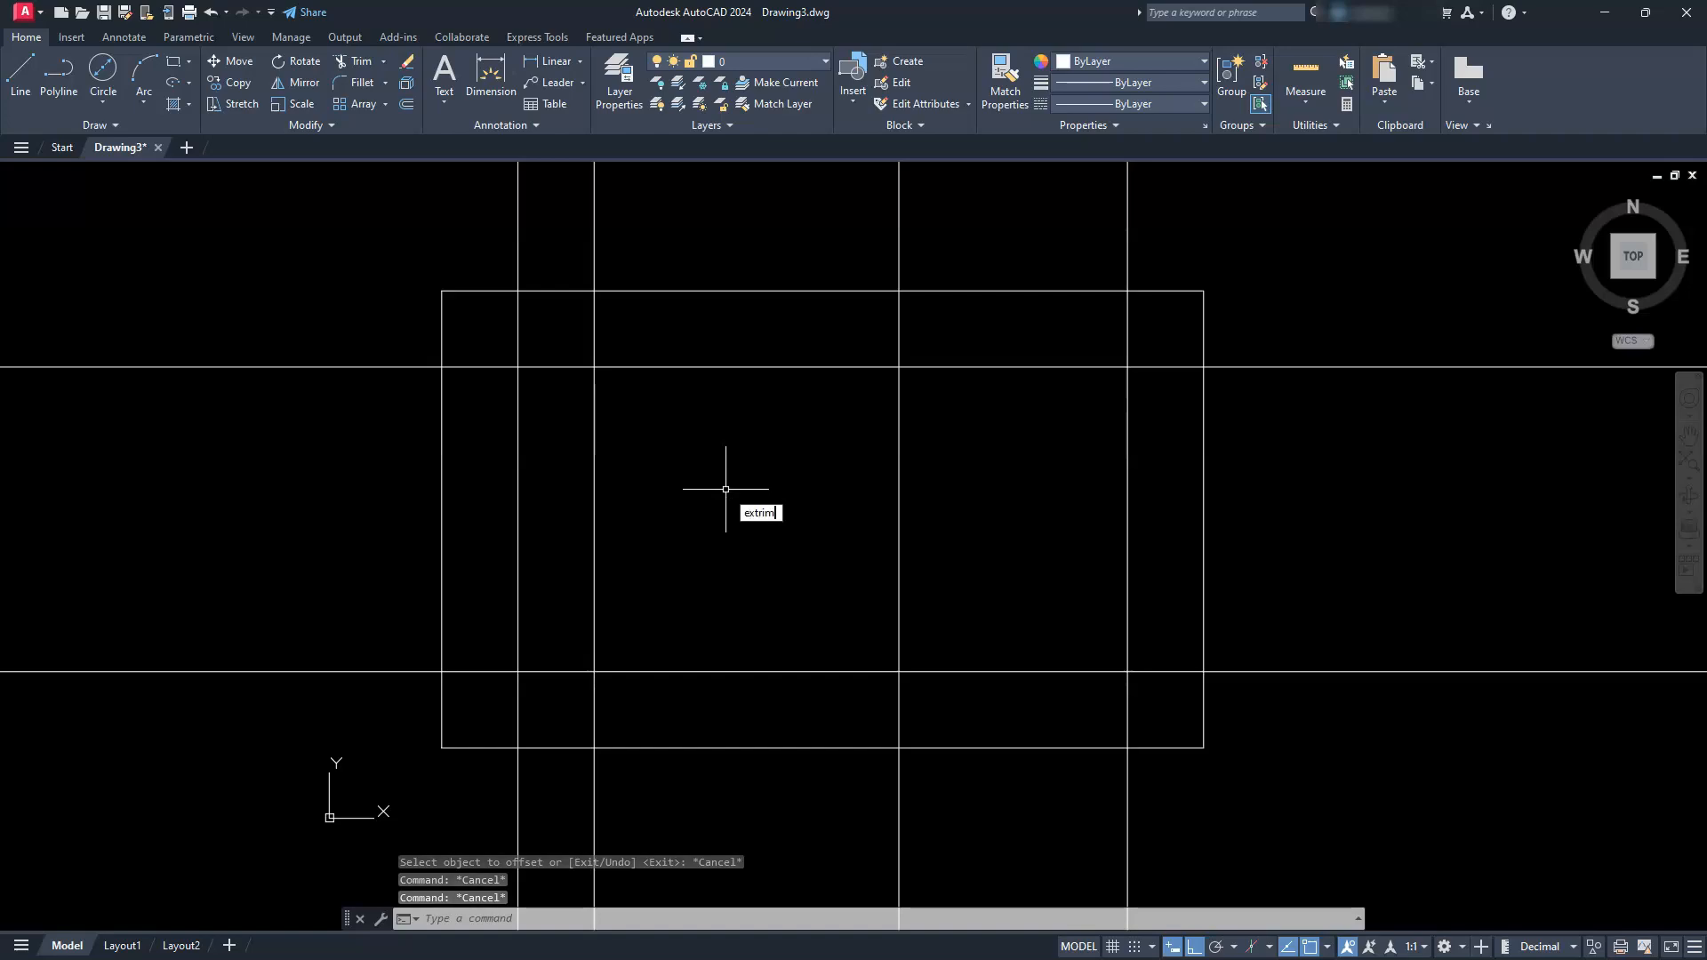
{"action": "key", "text": "Return"}
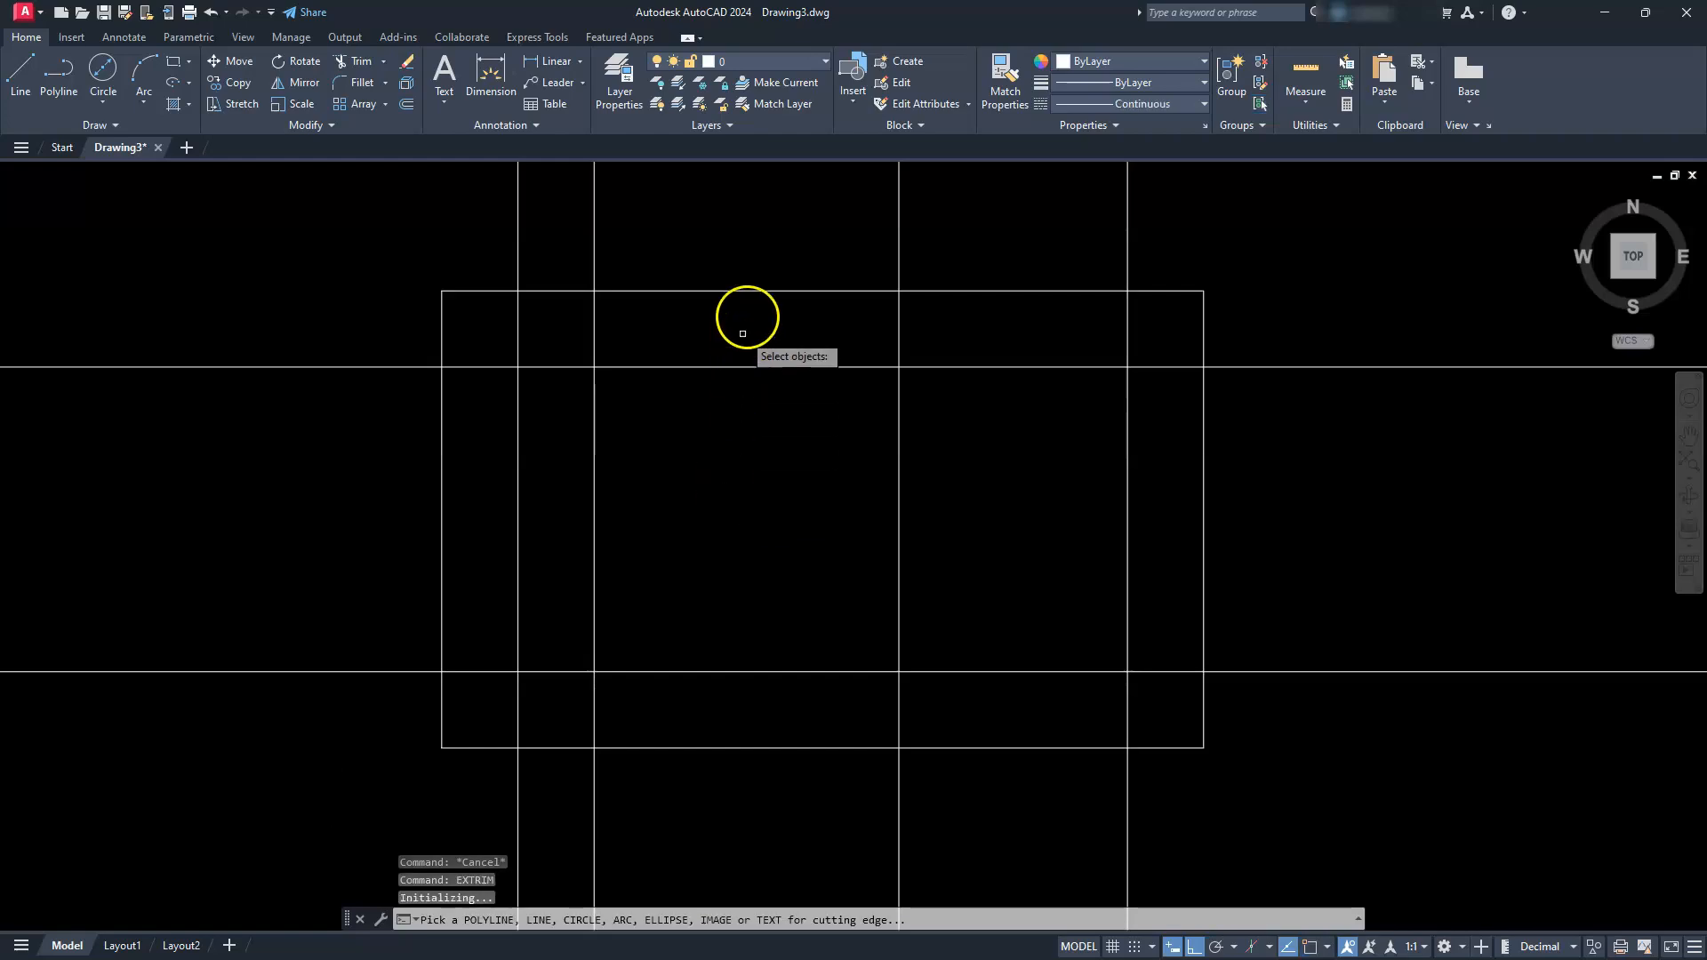
{"action": "left_click", "coordinate": [752, 291]}
{"action": "left_click", "coordinate": [760, 210]}
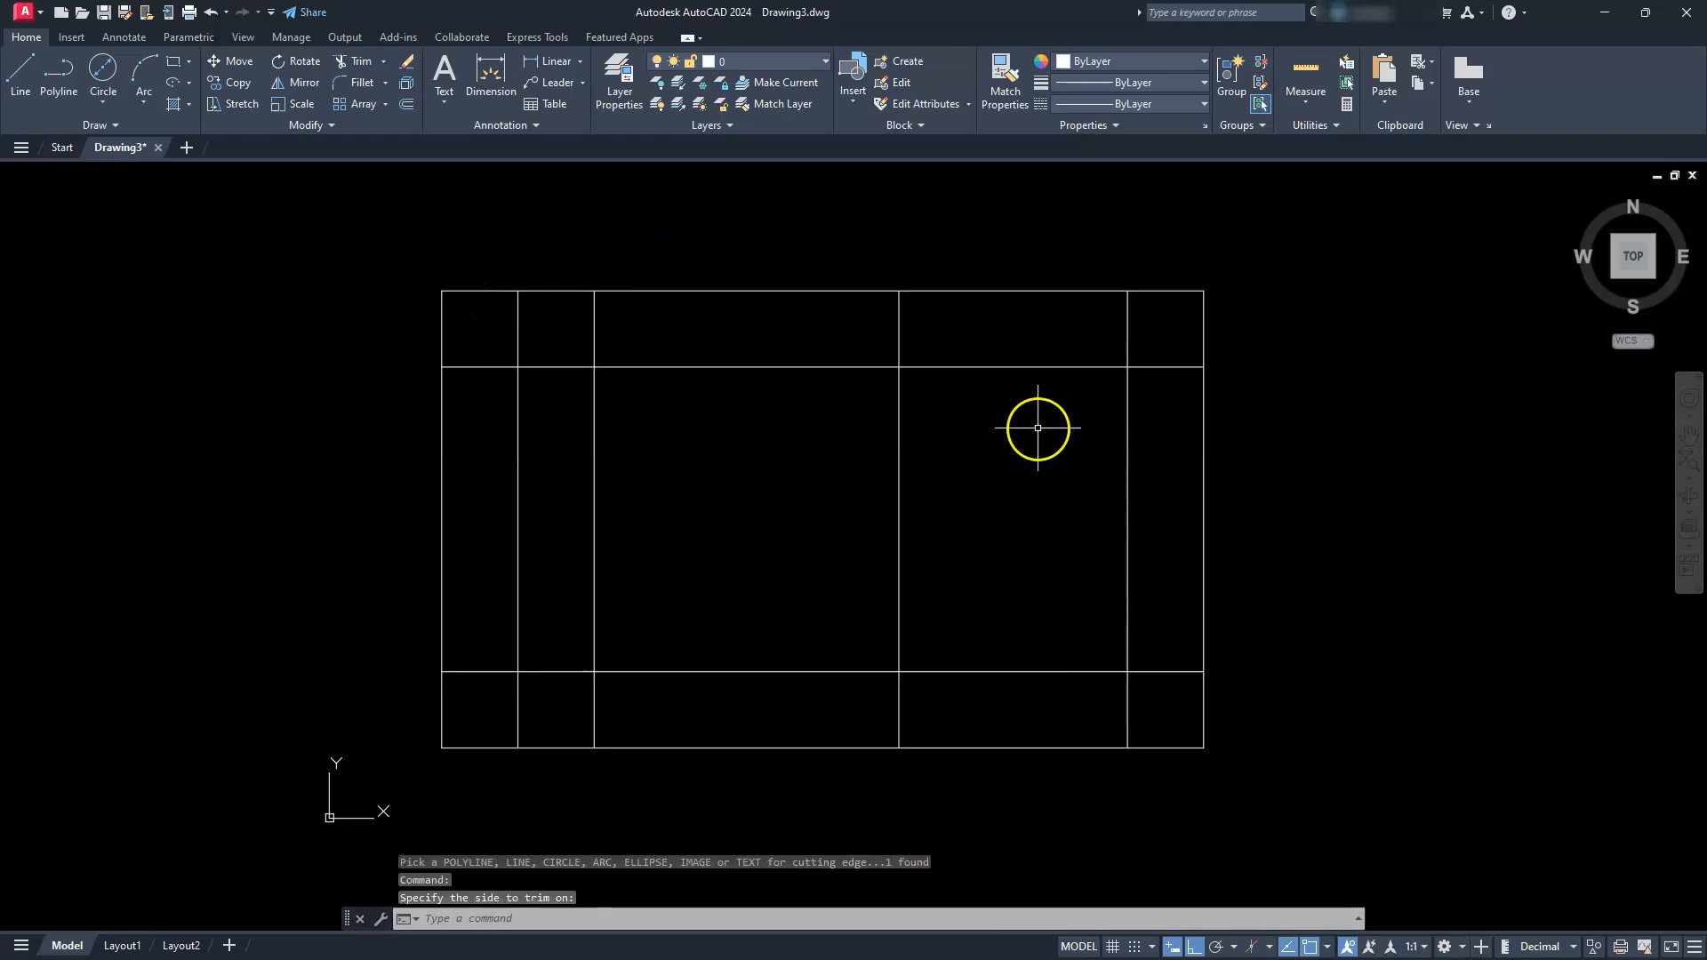
Step: Trim both horizontal lines between the rectangle's left edge and the second vertical line
{"action": "left_click", "coordinate": [356, 70]}
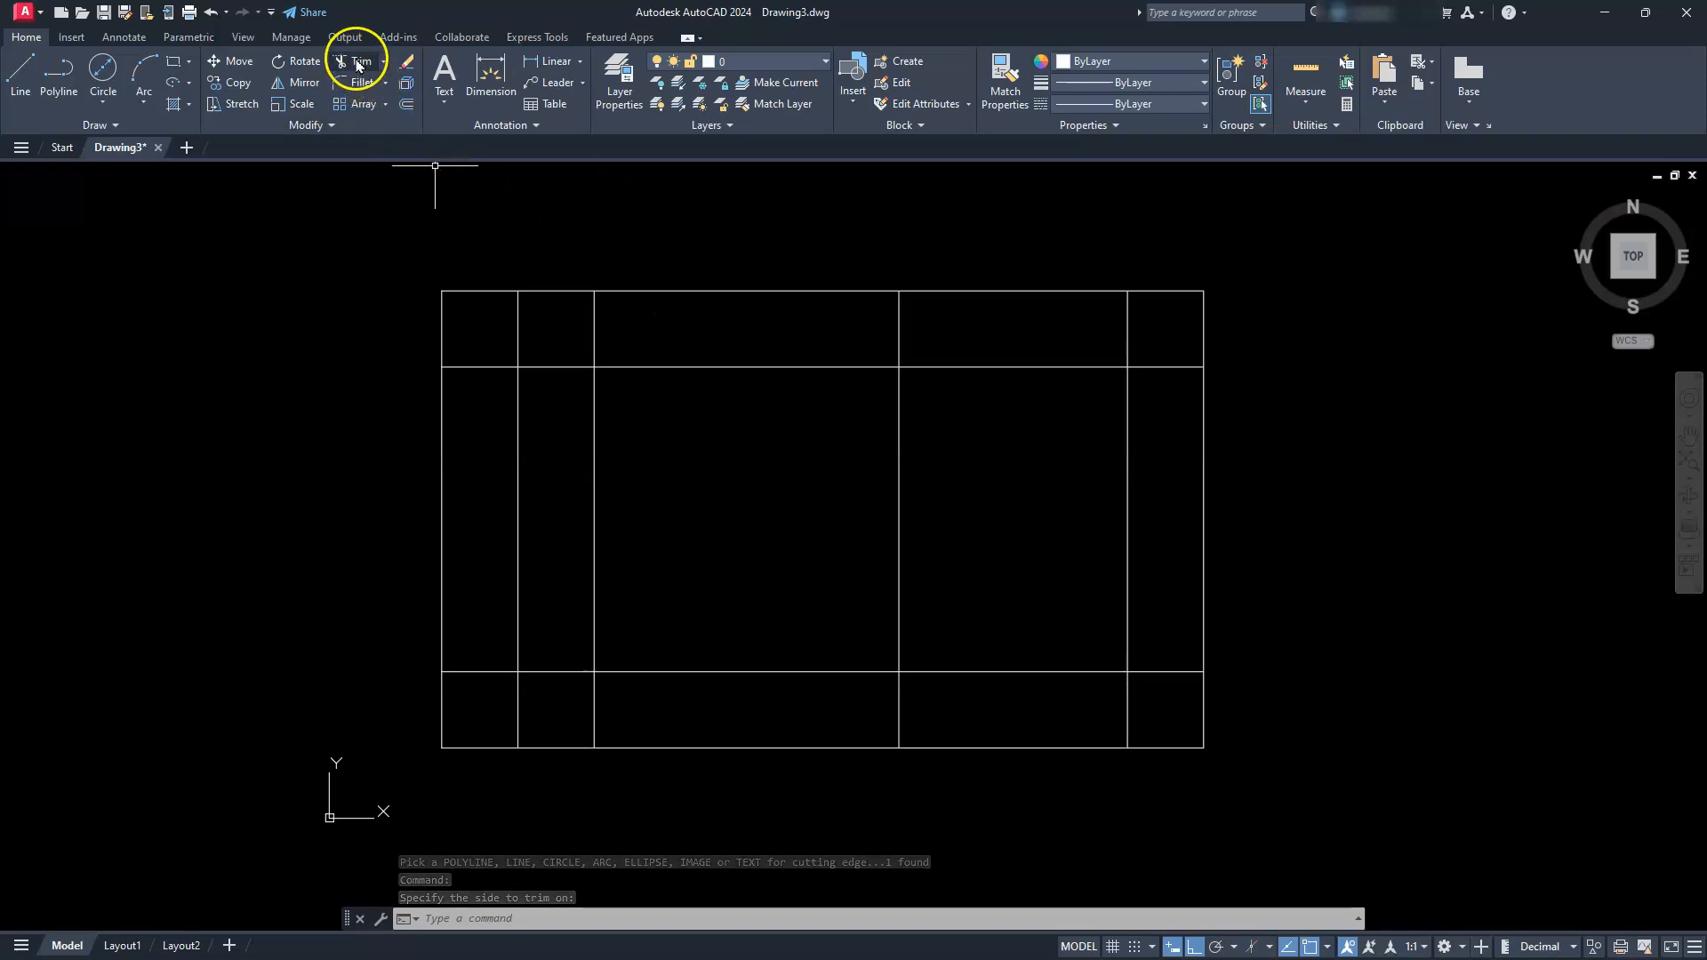
{"action": "left_click", "coordinate": [520, 323]}
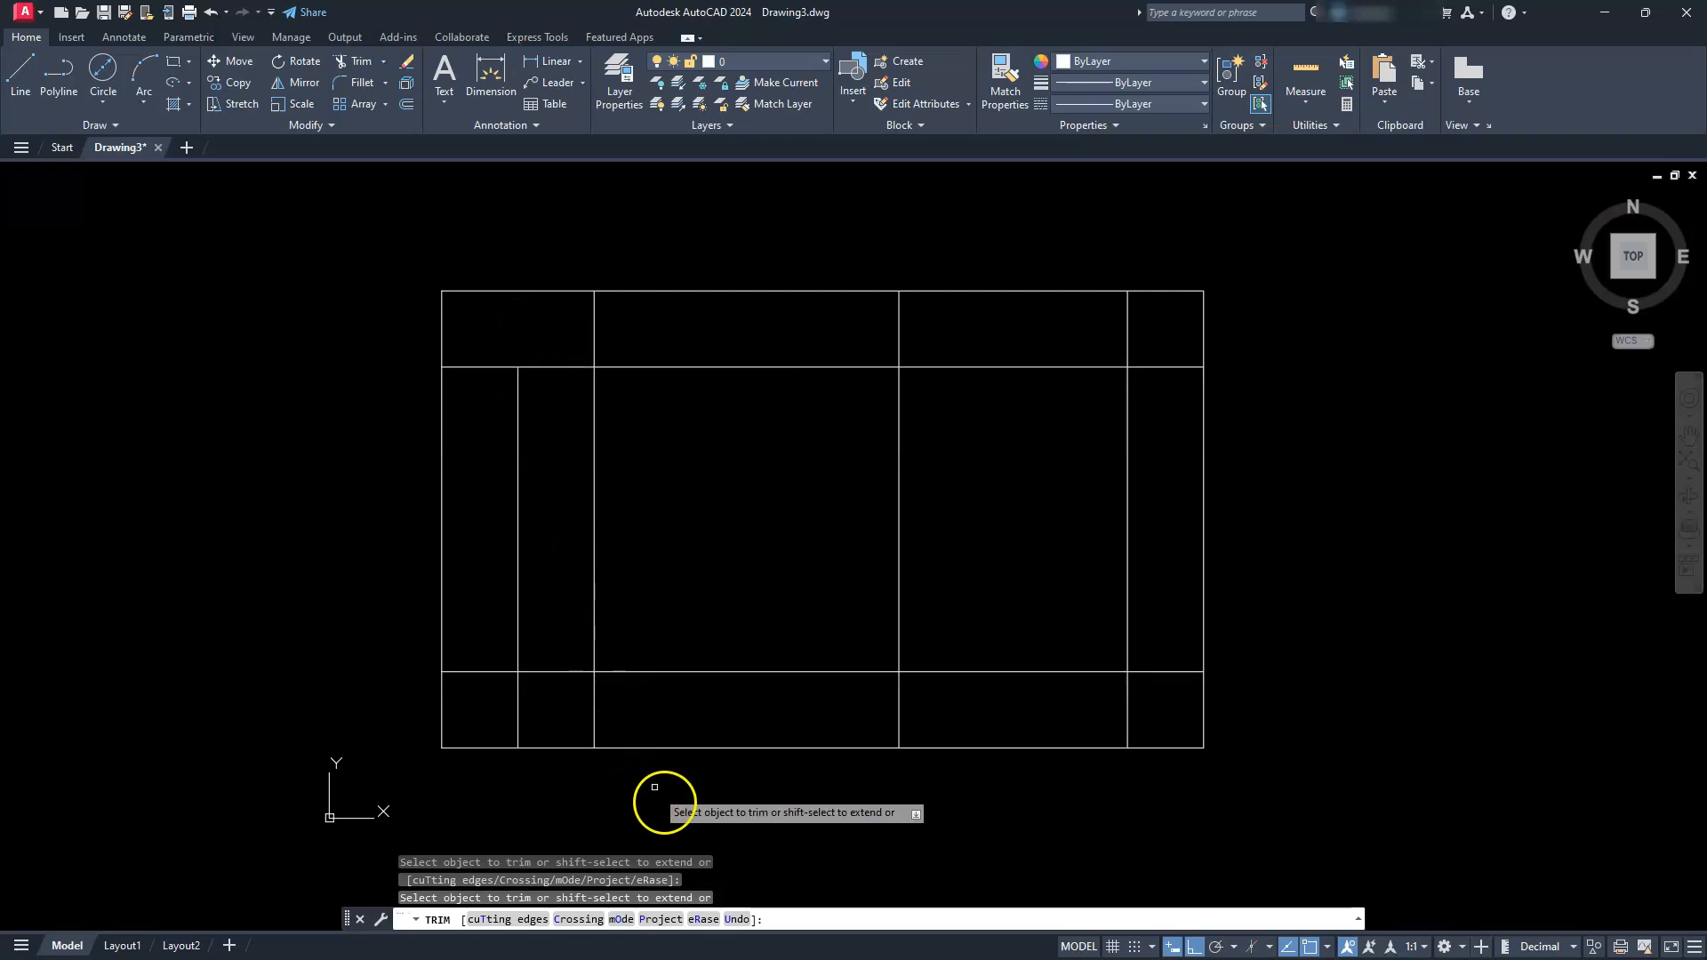
{"action": "left_click", "coordinate": [737, 920]}
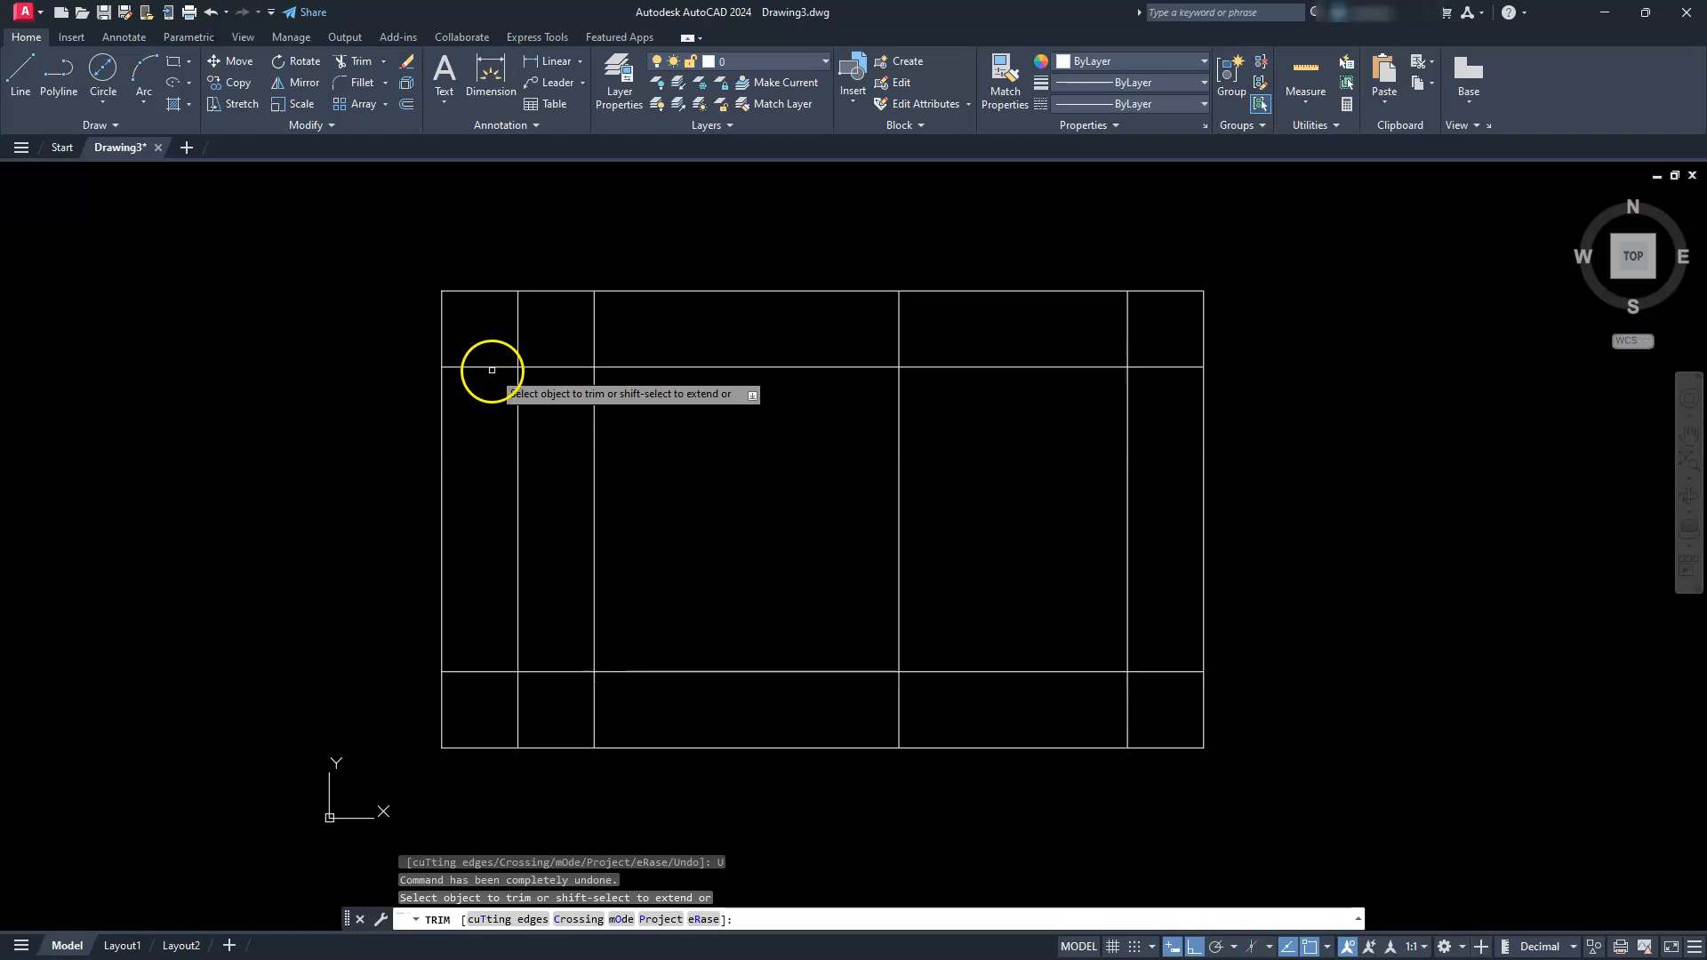
{"action": "left_click", "coordinate": [491, 367]}
{"action": "left_click", "coordinate": [571, 368]}
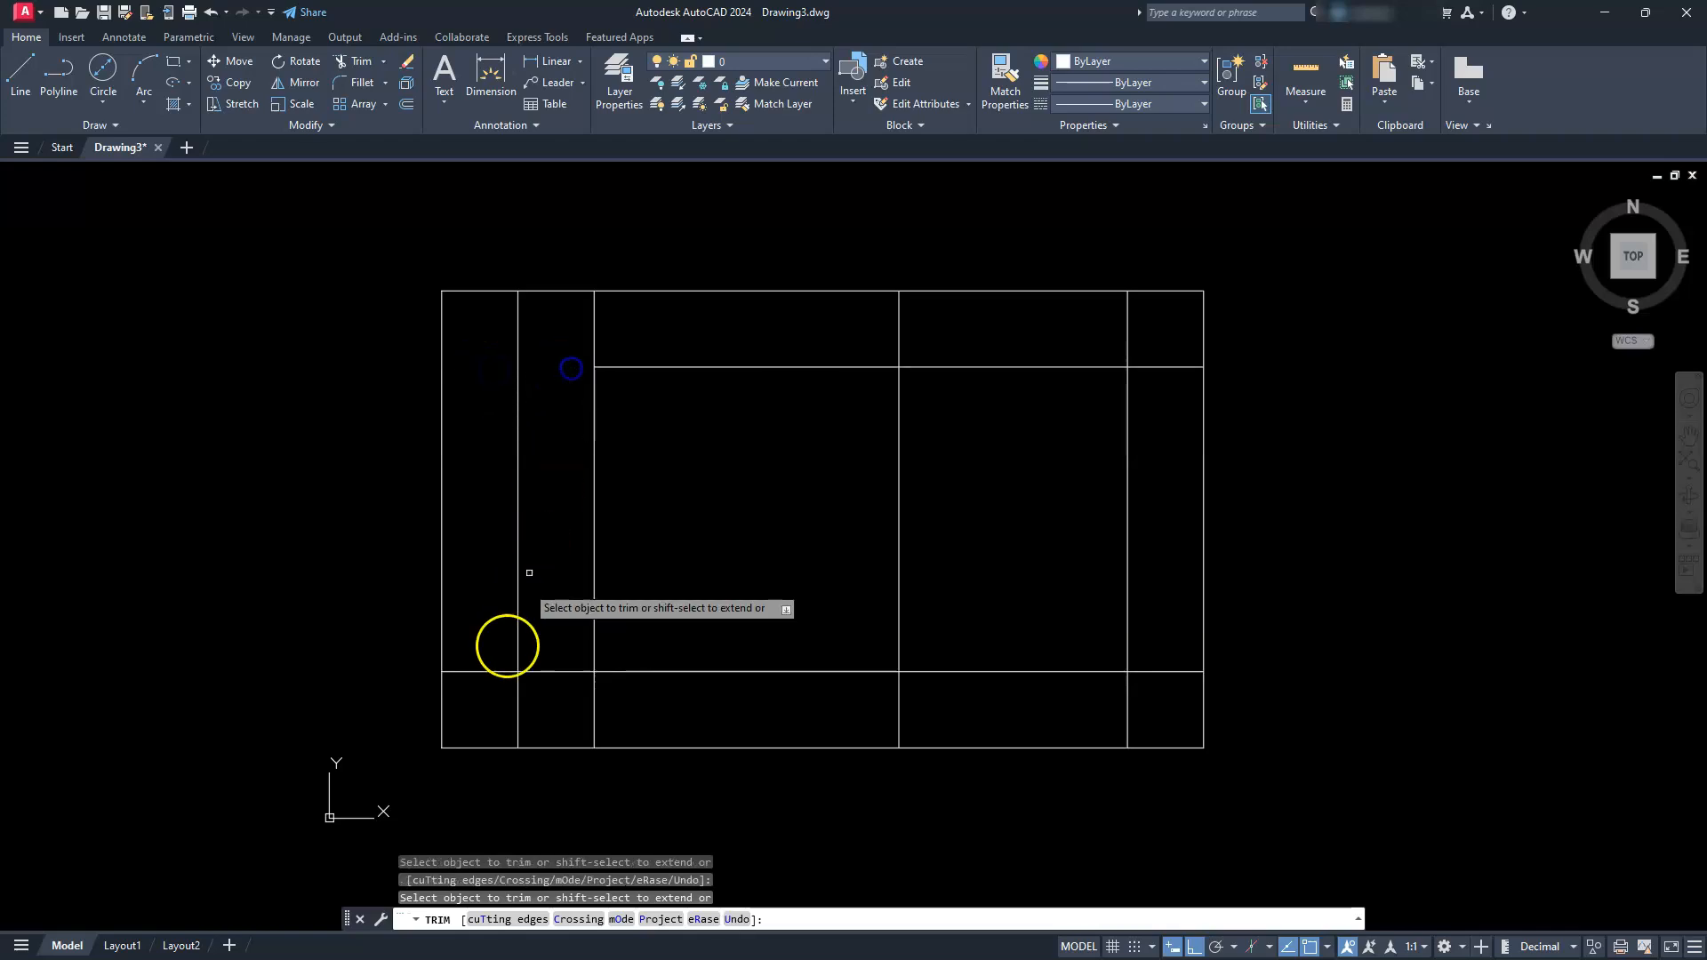
{"action": "left_click", "coordinate": [502, 672]}
{"action": "left_click", "coordinate": [576, 669]}
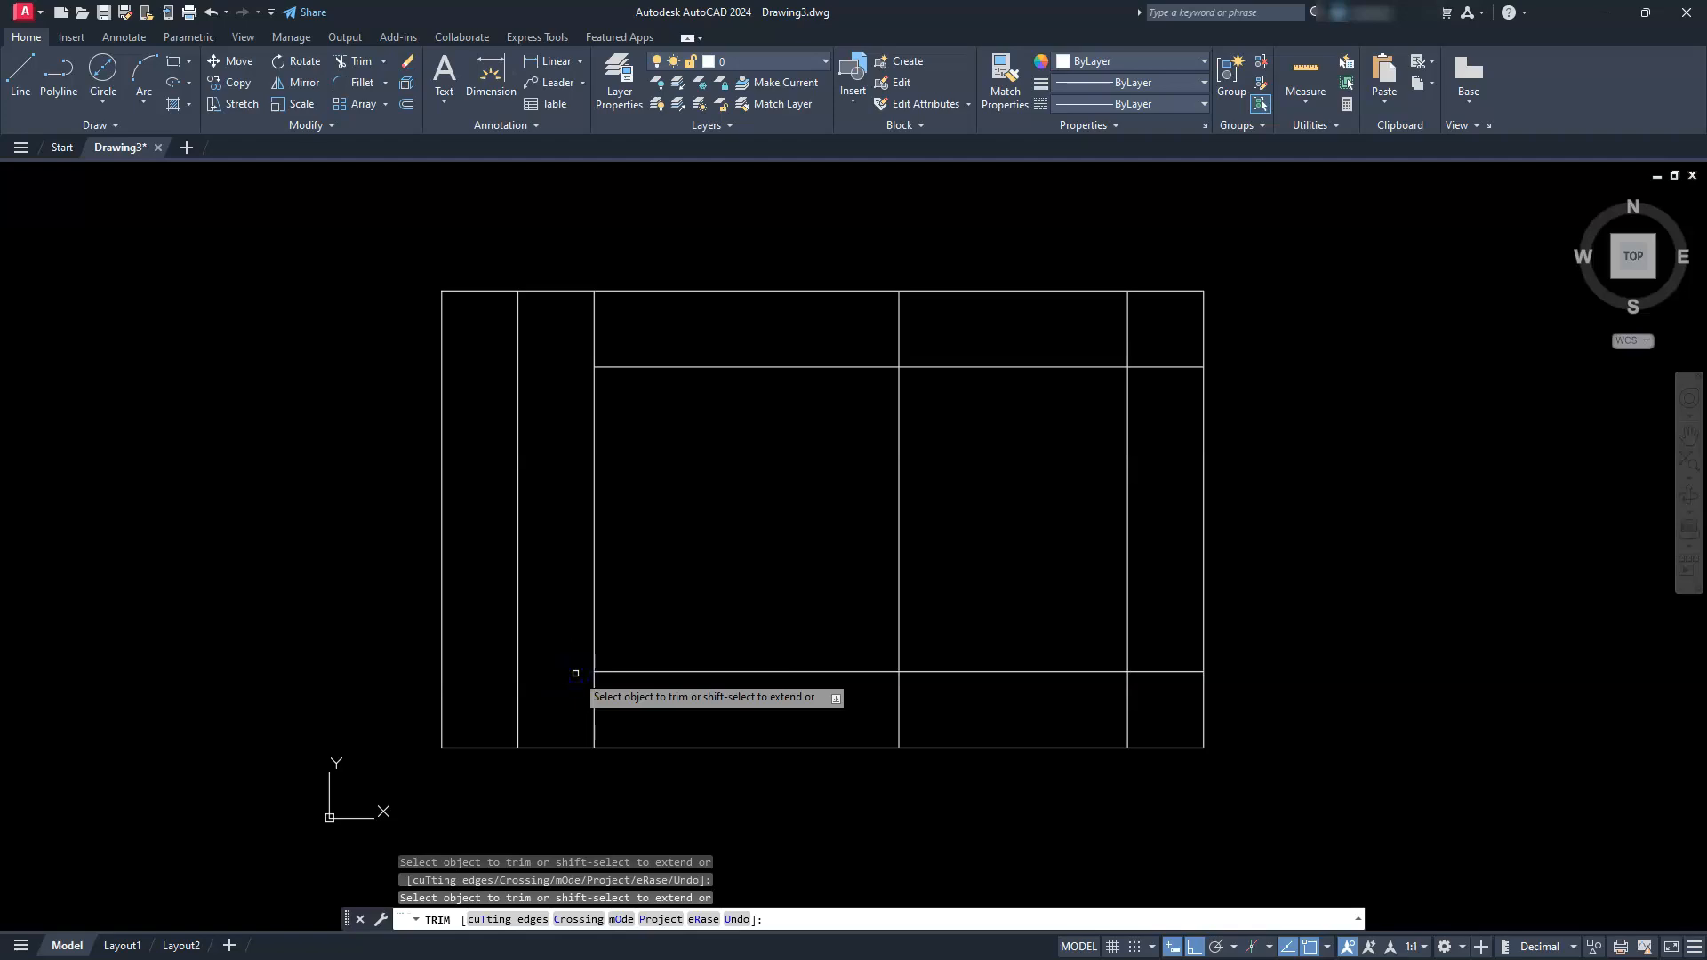
Step: Trim the middle of the third vertical line between the horizontals, and remove both horizontals' portions to the right of that line
{"action": "left_click", "coordinate": [897, 528]}
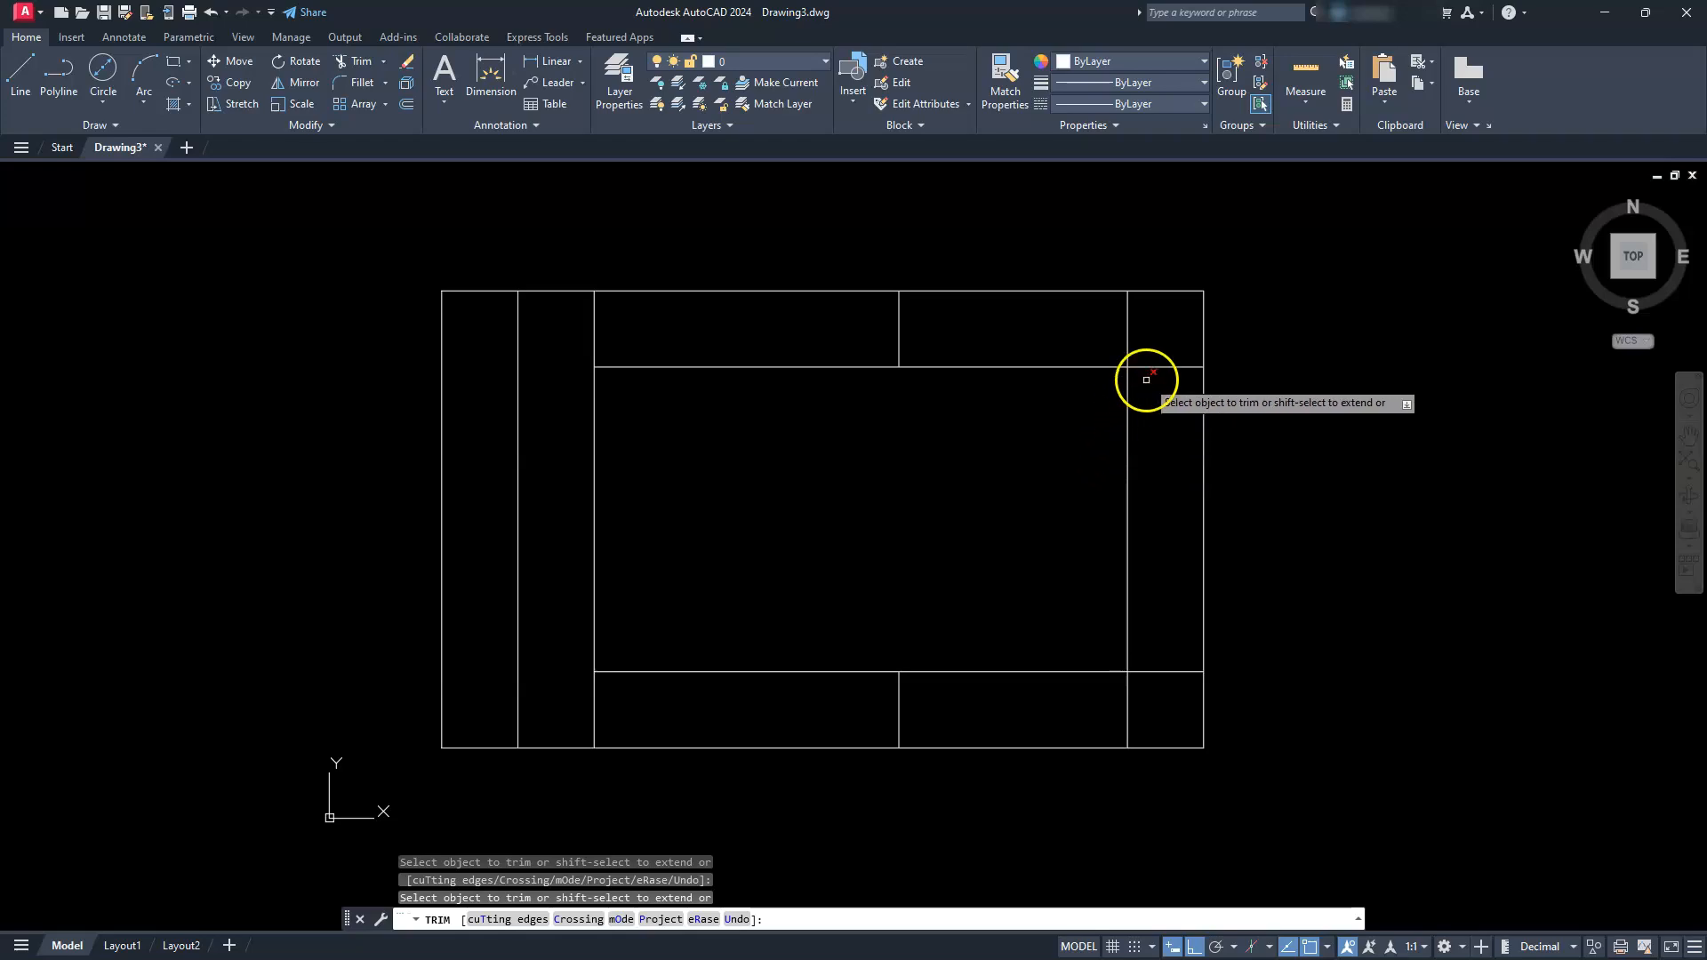
{"action": "left_click_drag", "start_coordinate": [1102, 369], "coordinate": [1082, 355]}
{"action": "left_click", "coordinate": [1165, 673]}
{"action": "left_click", "coordinate": [1061, 673]}
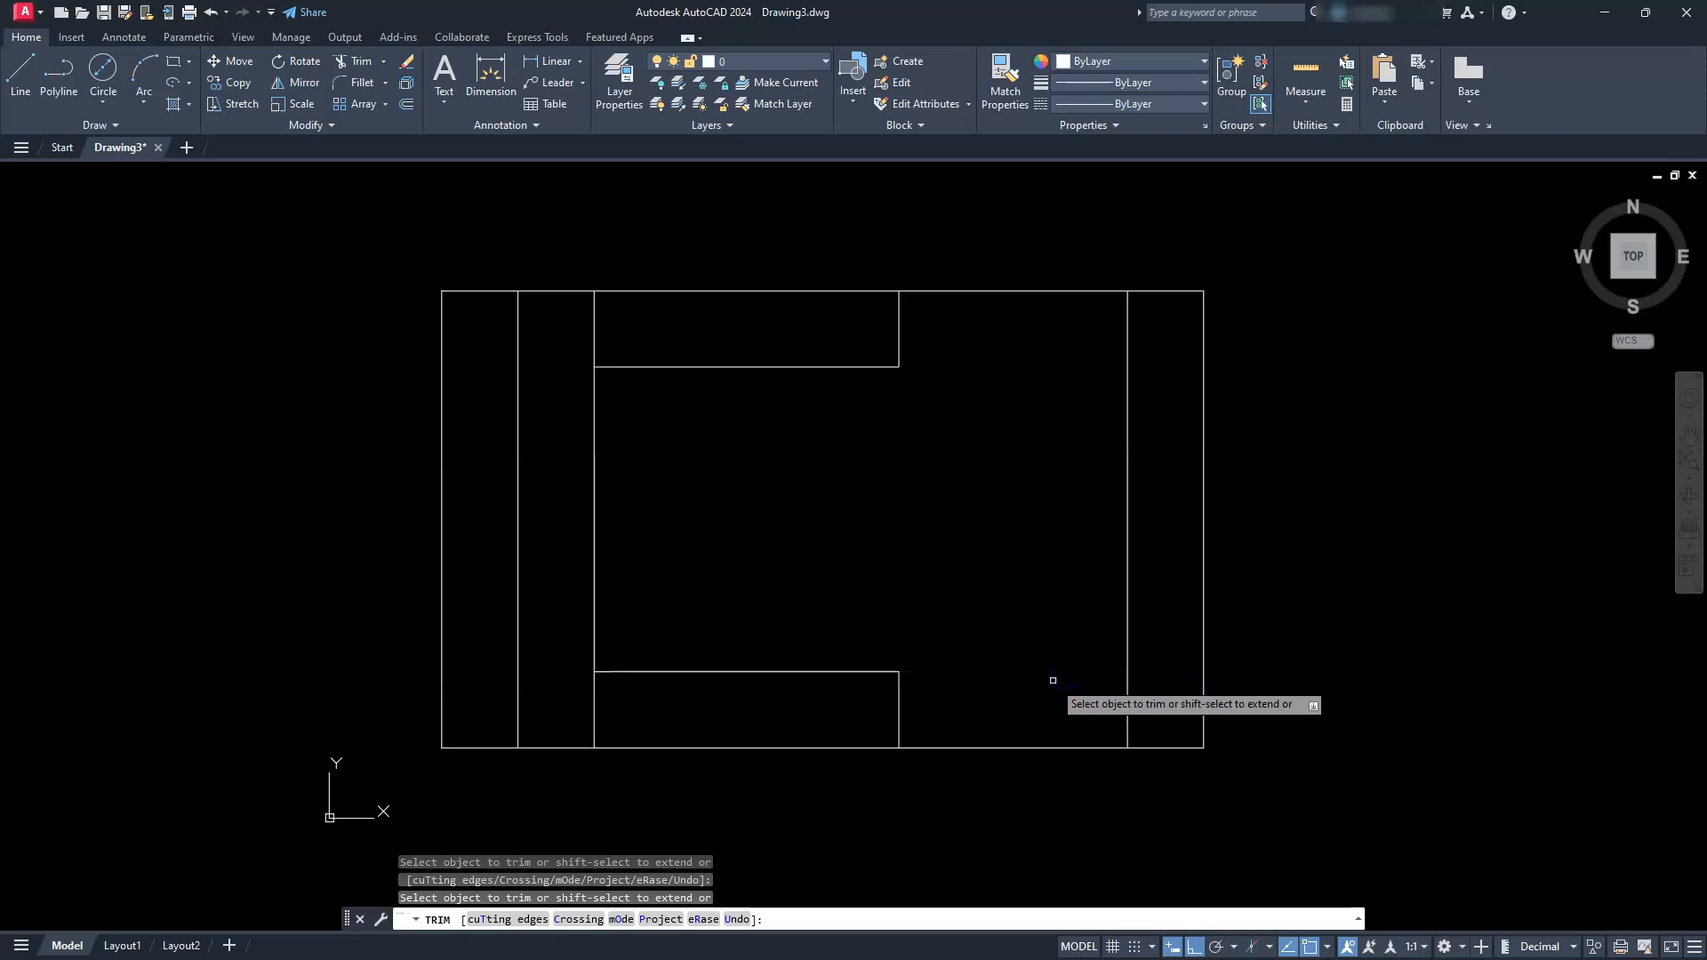
{"action": "key", "text": "Escape"}
{"action": "key", "text": "Escape"}
{"action": "key", "text": "Escape"}
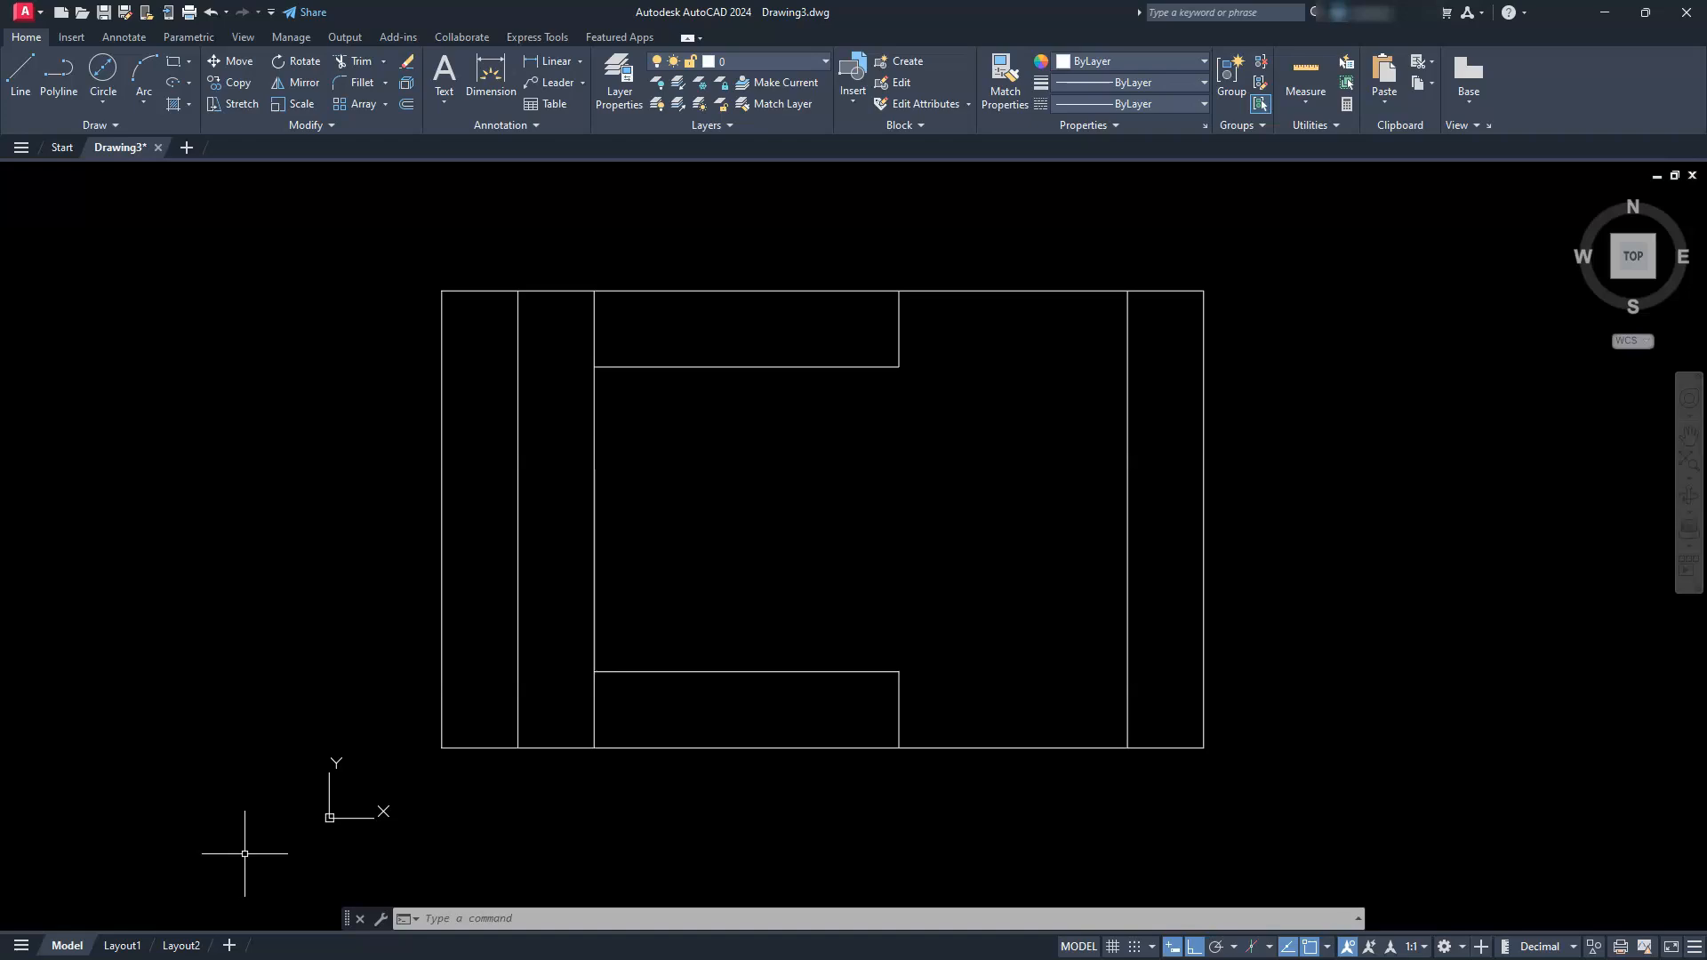
Step: Draw a 30 diameter circle with its center offset @-35,25 from the rectangle's lower-right corner, using the From snap
{"action": "left_click", "coordinate": [110, 99]}
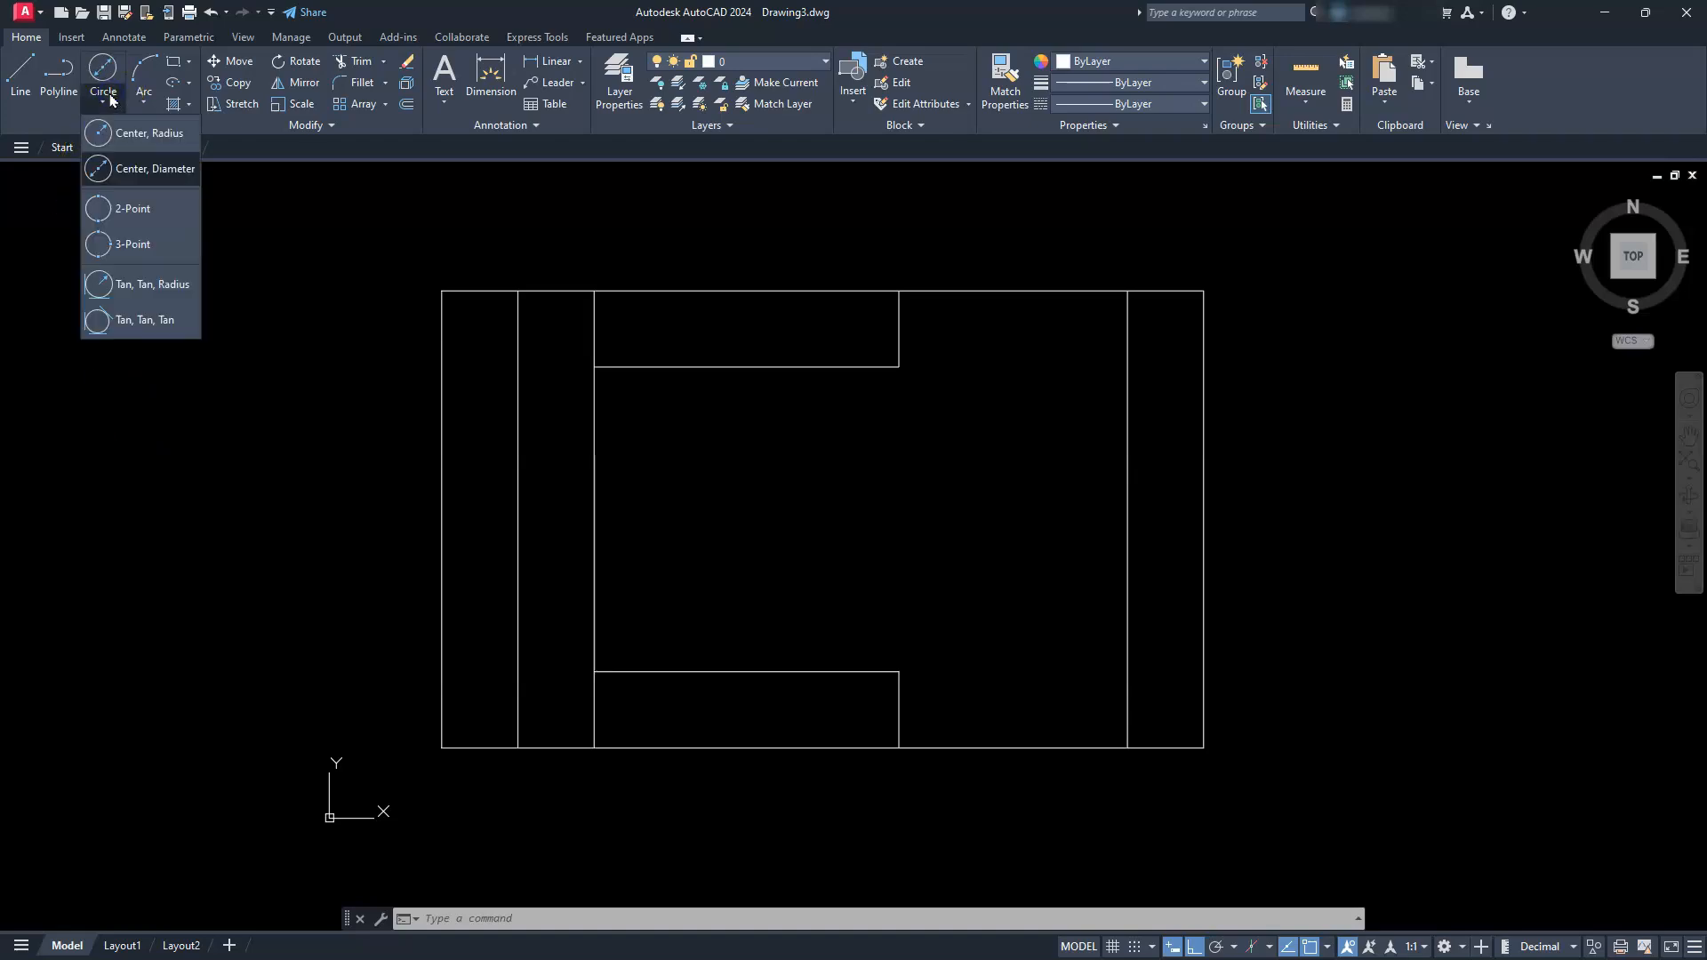
{"action": "left_click", "coordinate": [130, 171]}
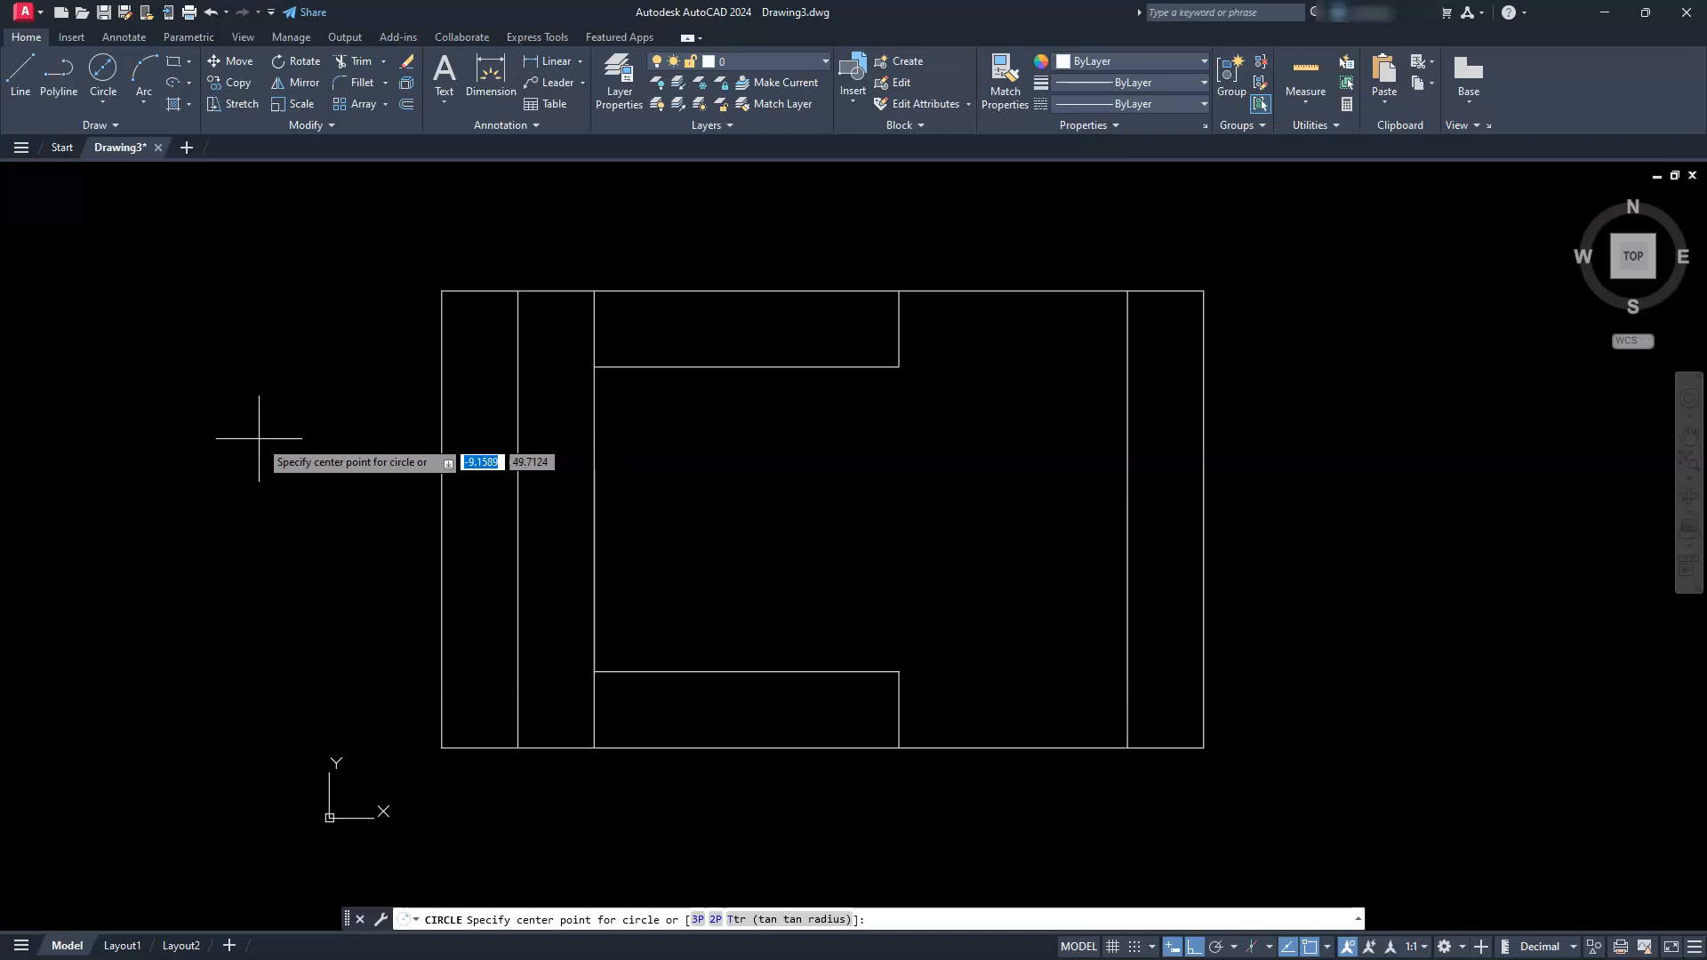
{"action": "right_click", "coordinate": [259, 440], "text": "shift"}
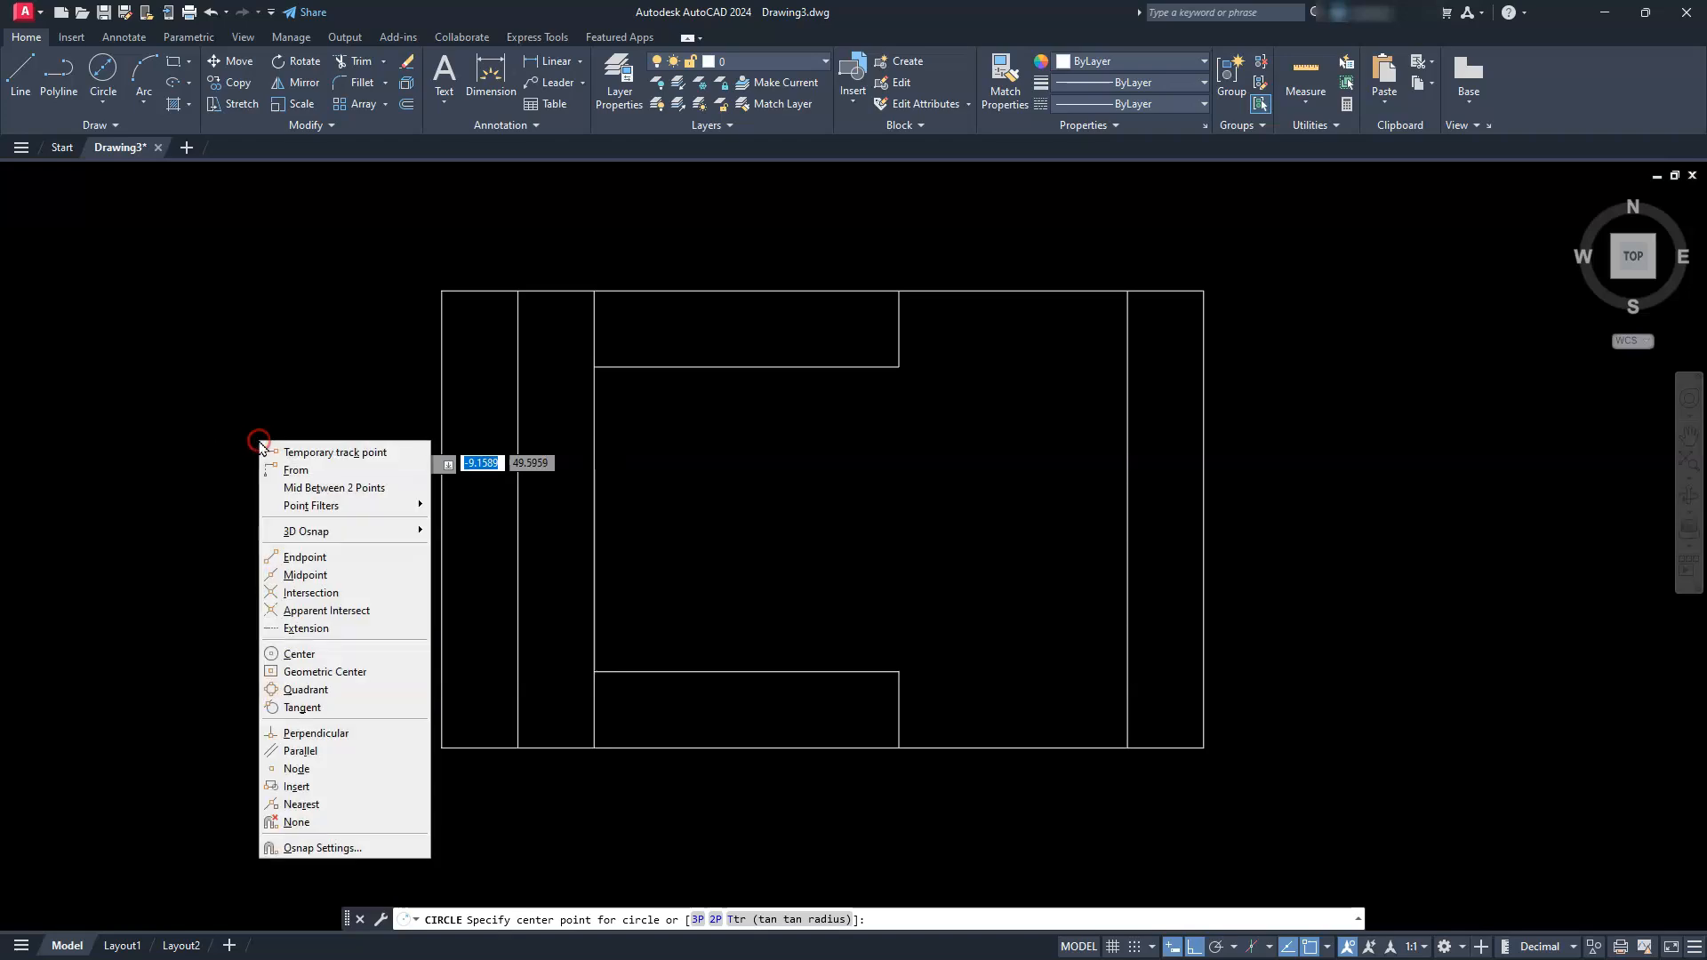
{"action": "left_click", "coordinate": [294, 472]}
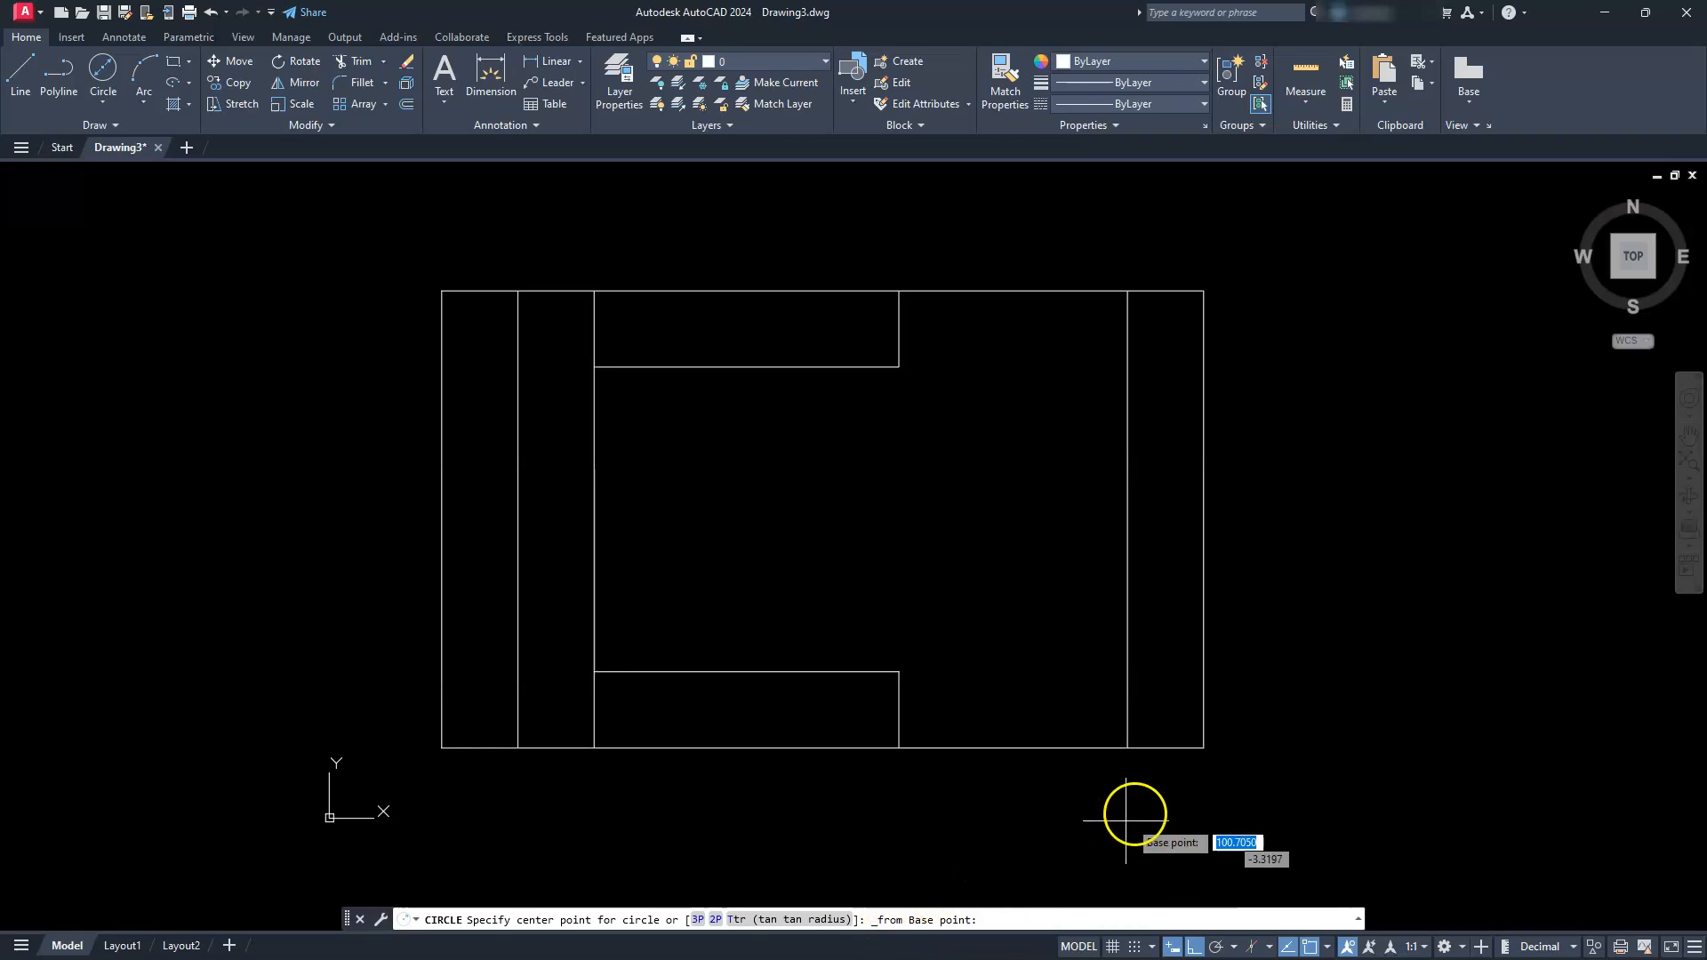
{"action": "left_click", "coordinate": [1204, 748]}
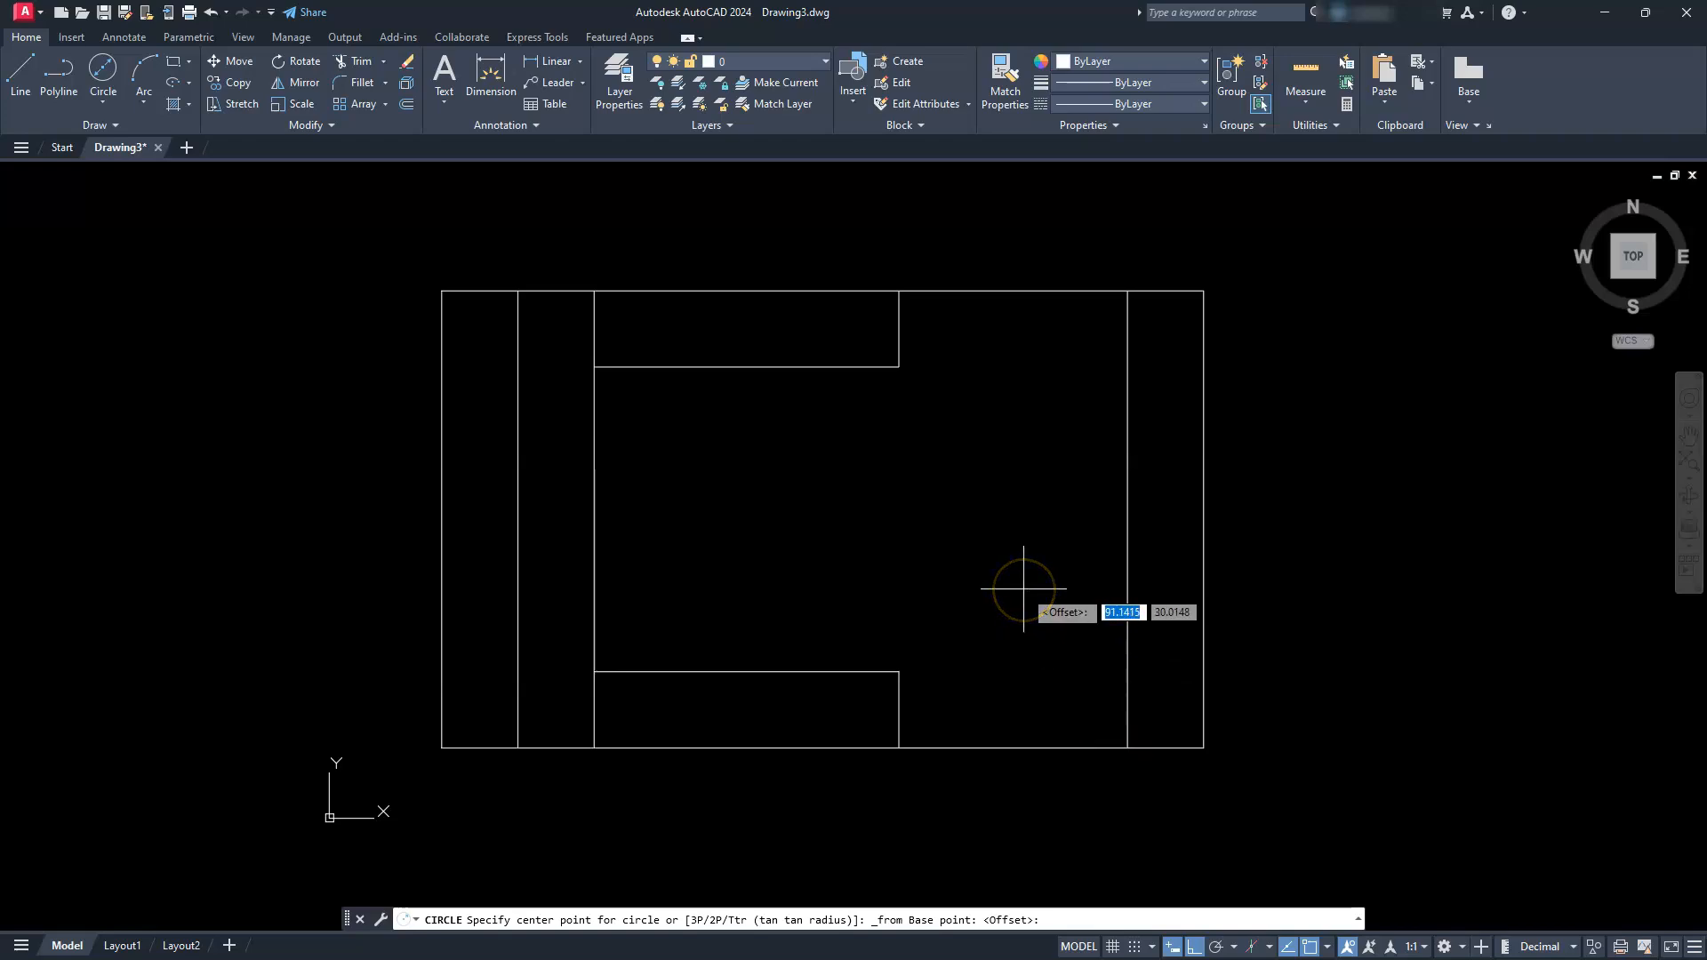
{"action": "type", "text": "@"}
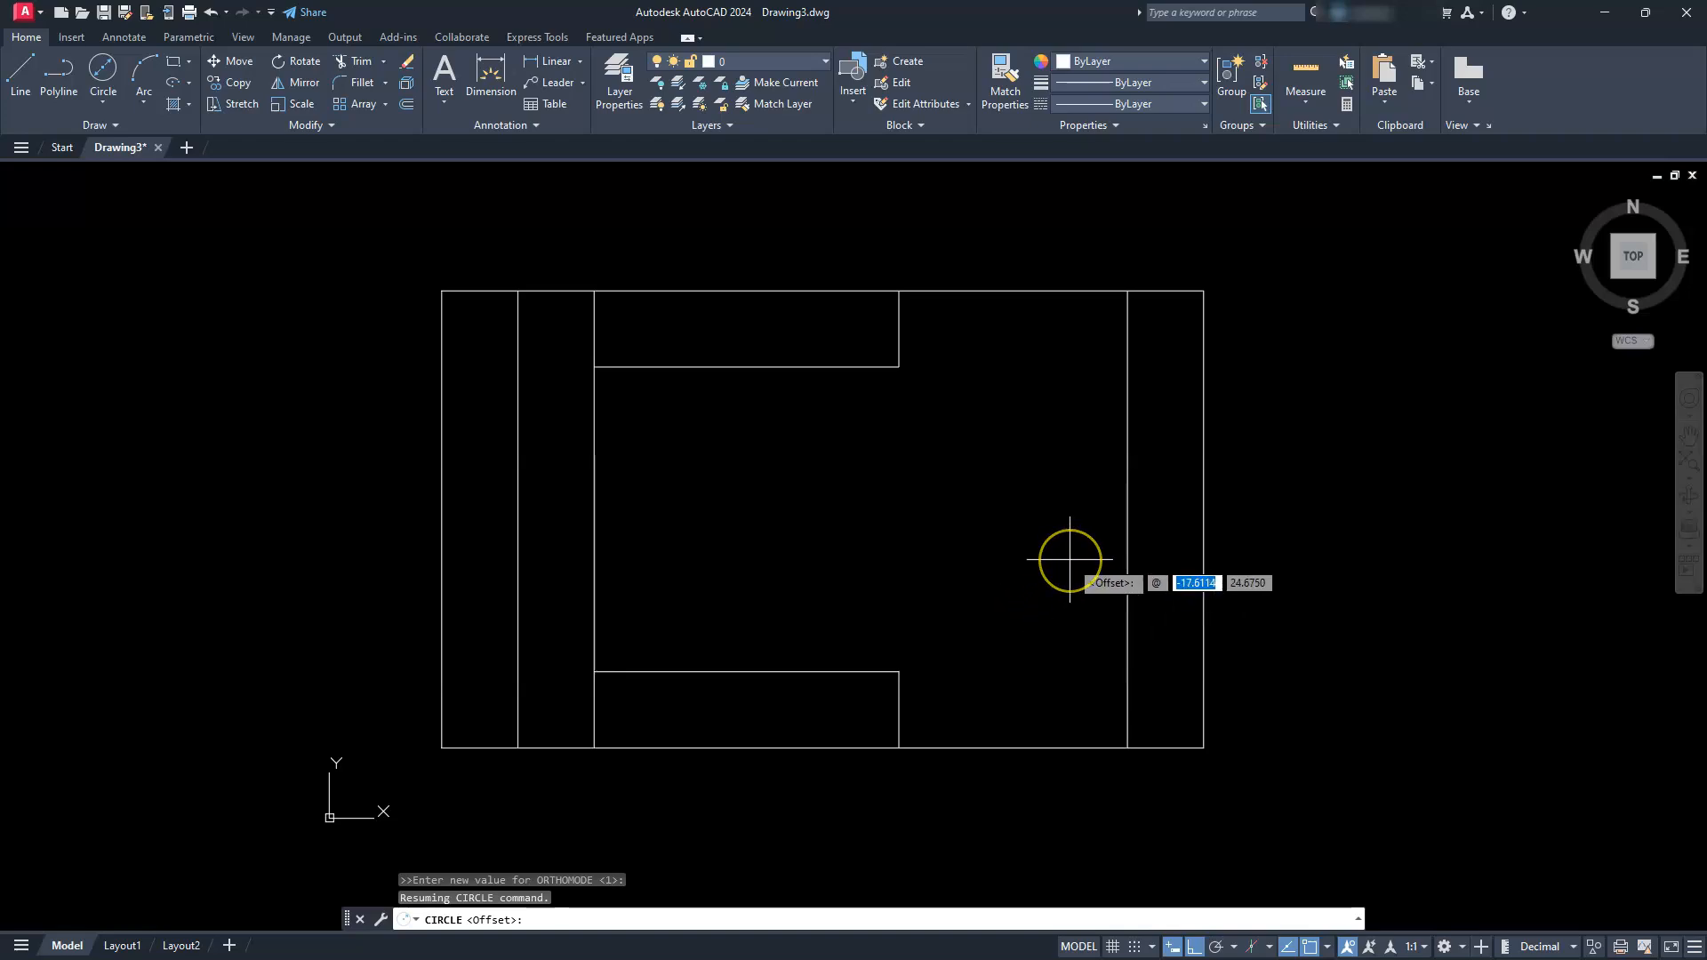
{"action": "type", "text": "-35"}
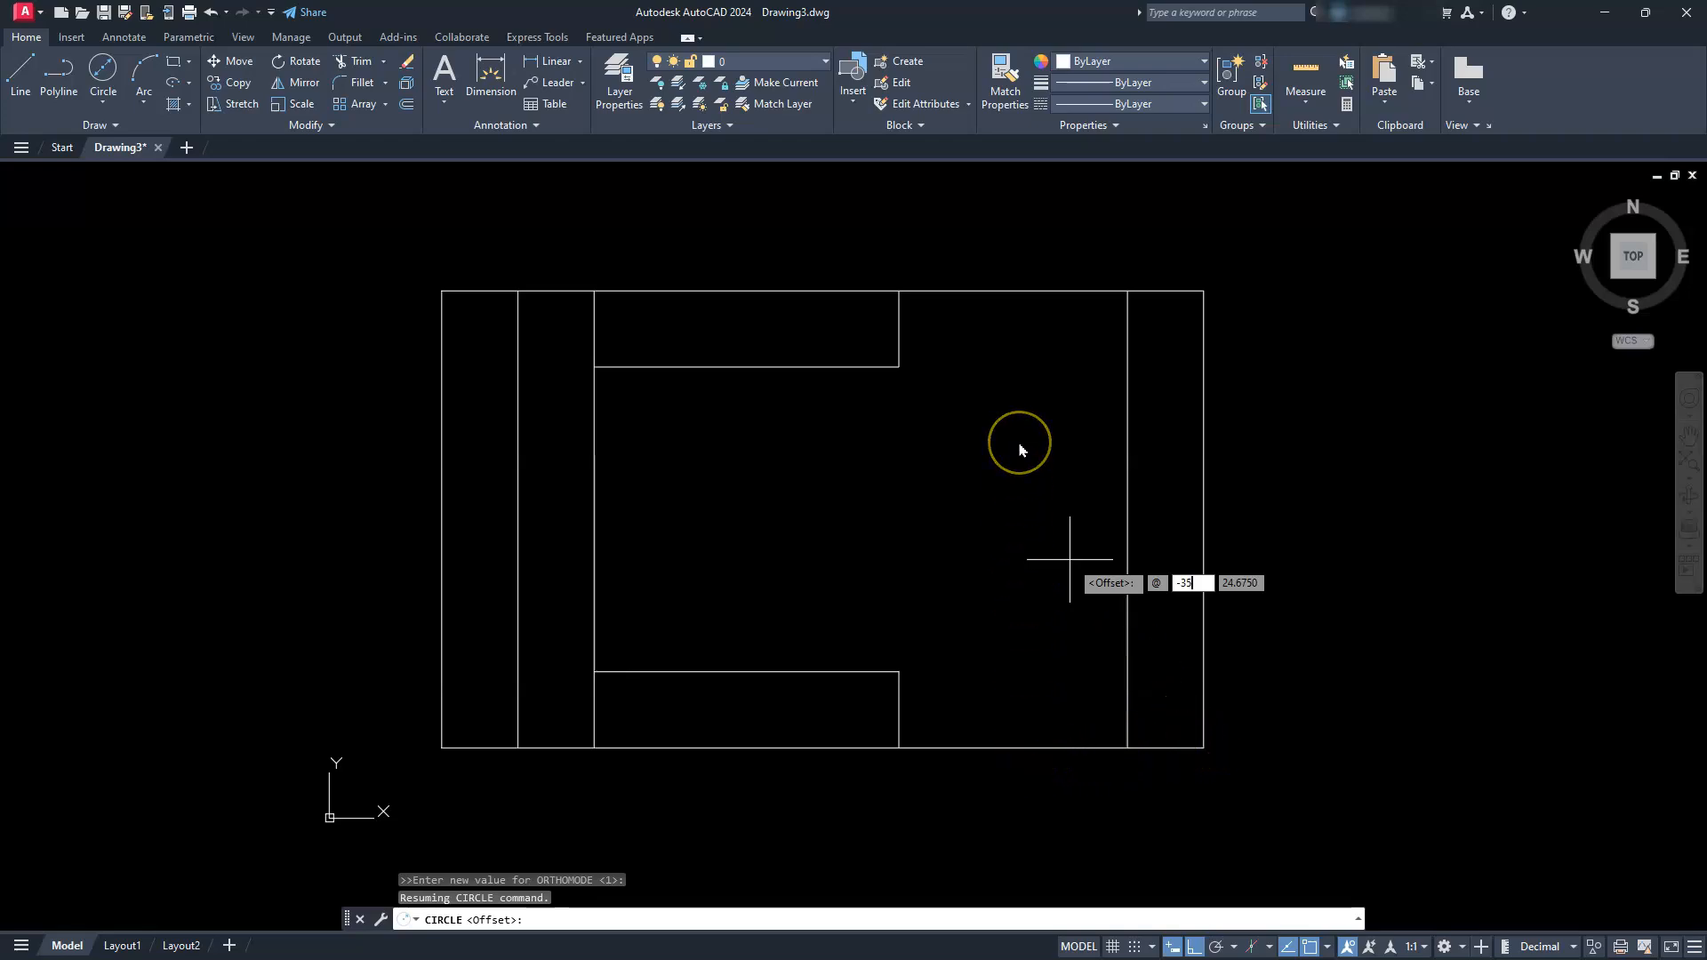
{"action": "type", "text": "25"}
{"action": "key", "text": "Tab"}
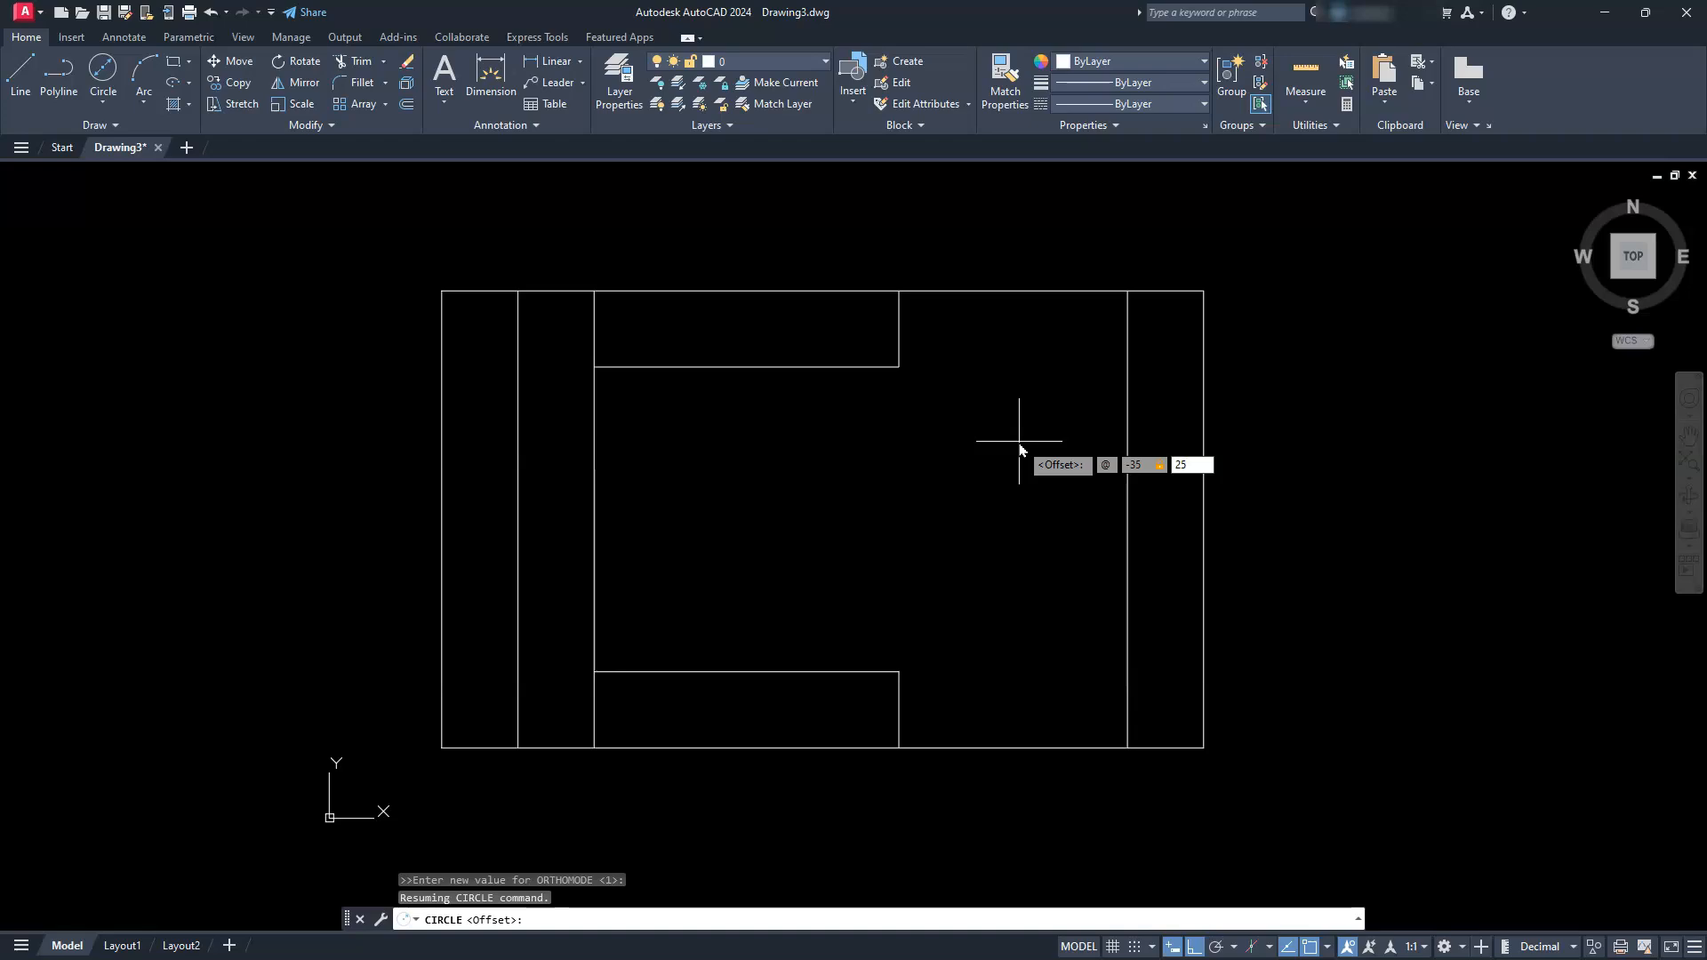
{"action": "key", "text": "Return"}
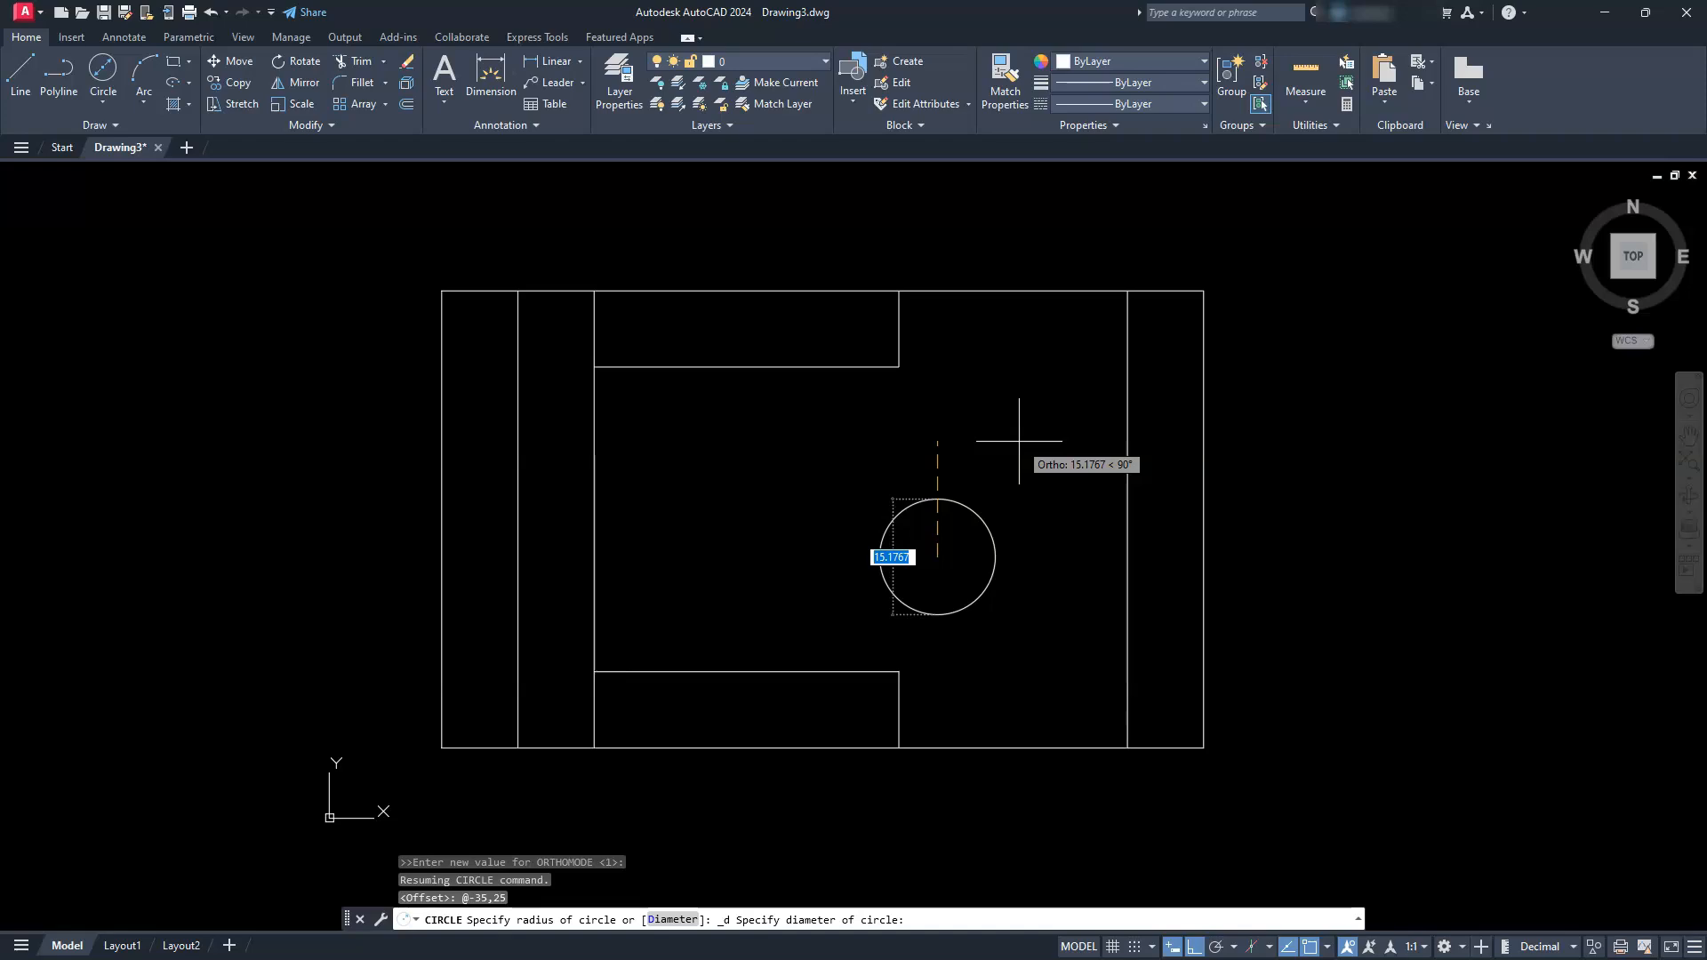
{"action": "type", "text": "30"}
{"action": "key", "text": "Return"}
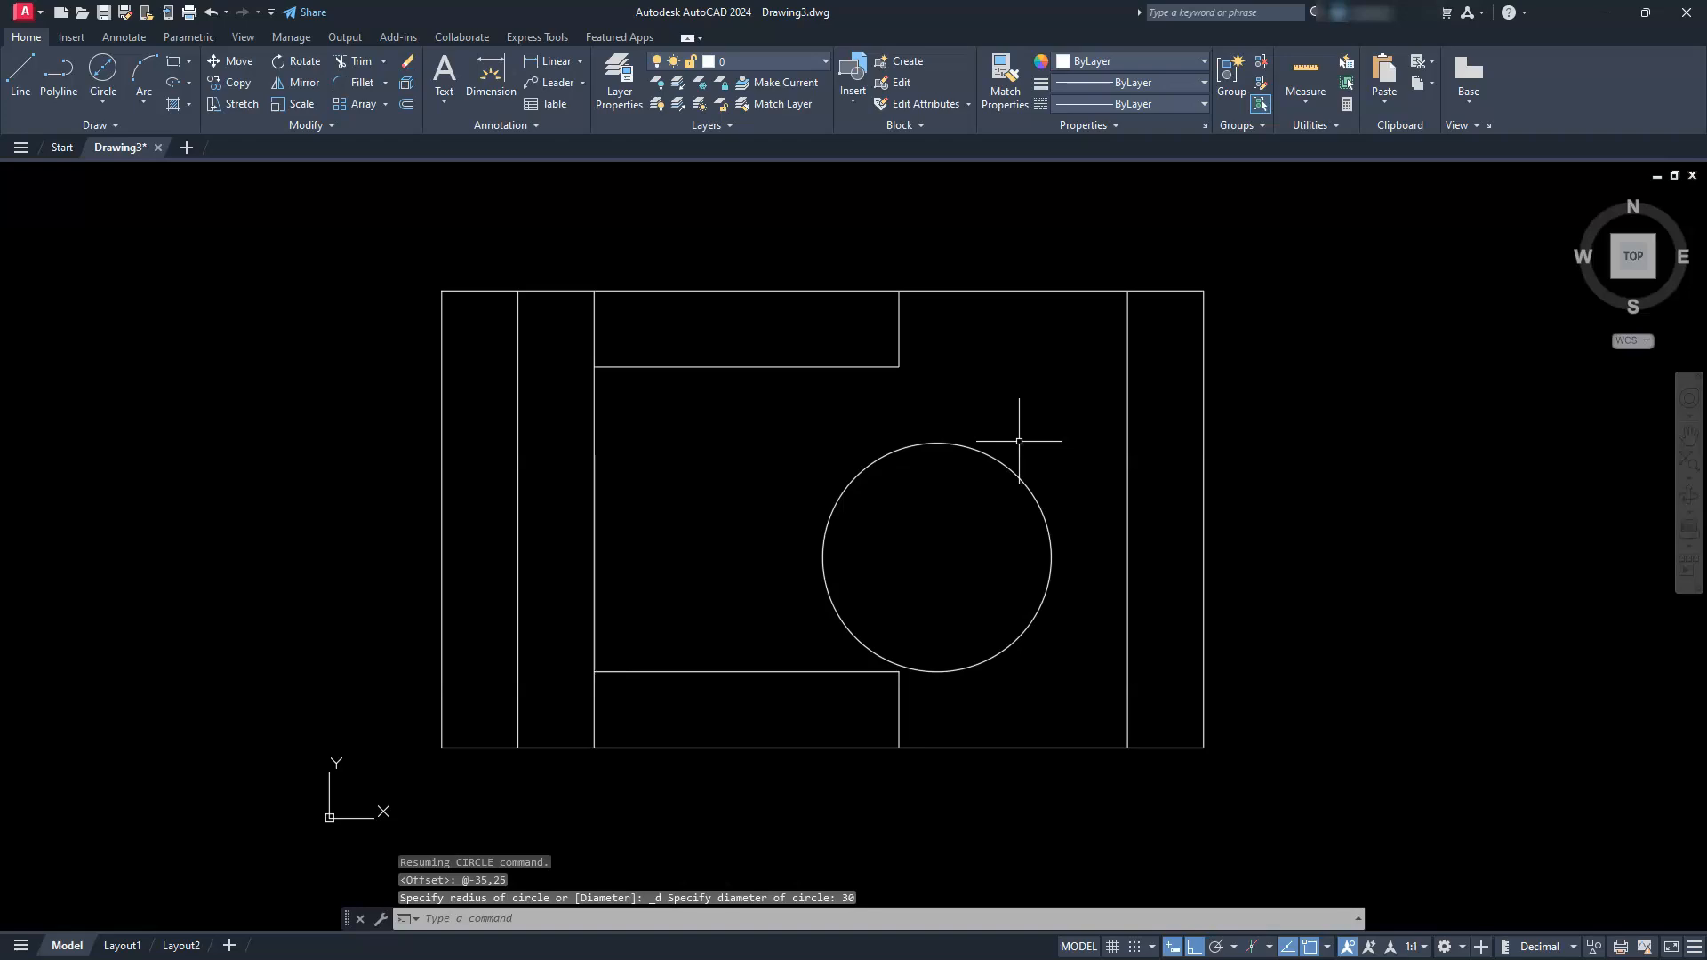
{"action": "key", "text": "Escape"}
{"action": "key", "text": "Escape"}
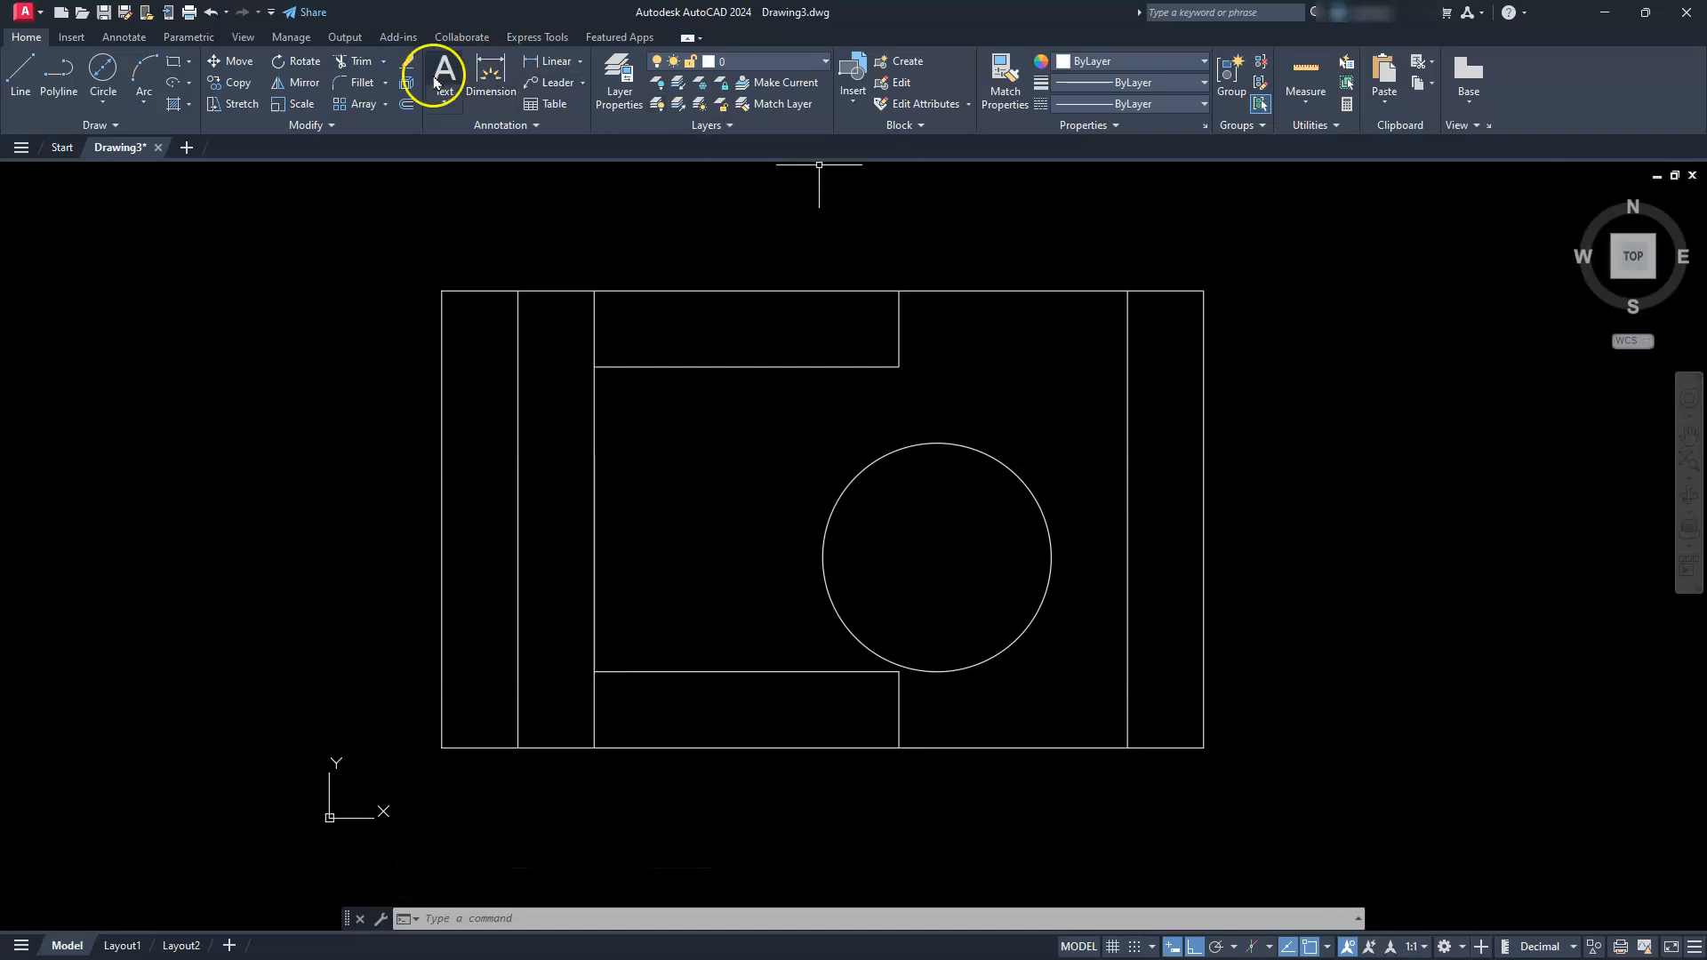
Step: Stretch the rectangle's upper edge, including the vertical lines and the upper inner outline, downward by 10
{"action": "left_click", "coordinate": [240, 105]}
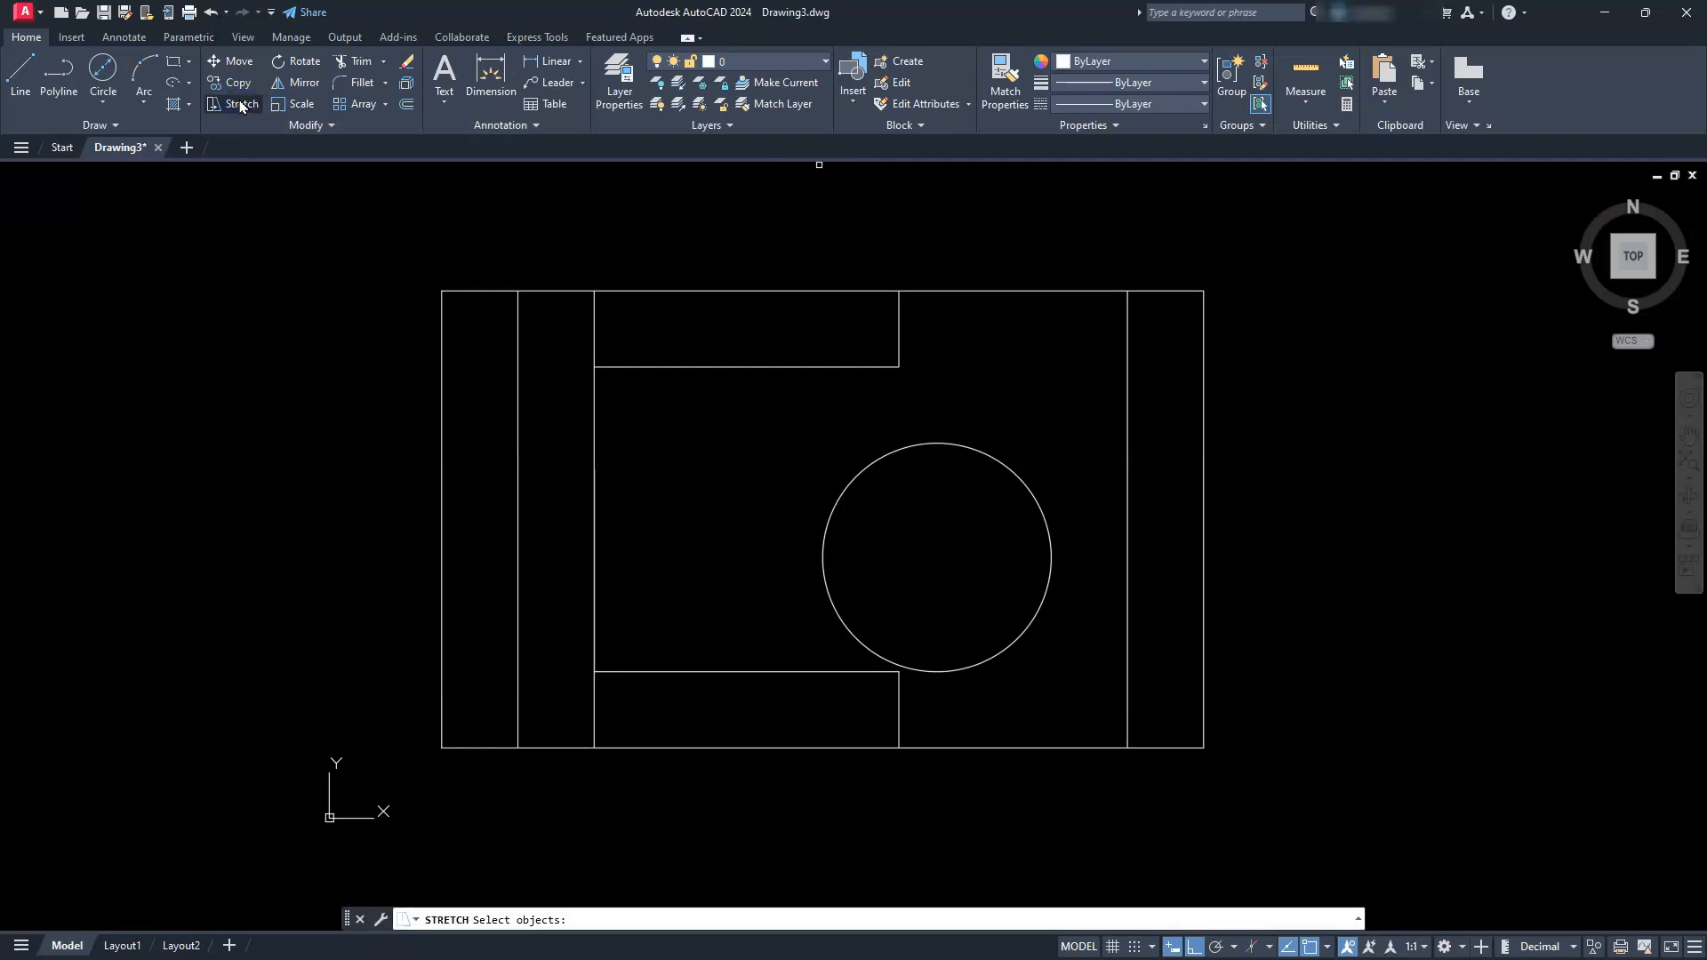
{"action": "left_click", "coordinate": [1259, 228]}
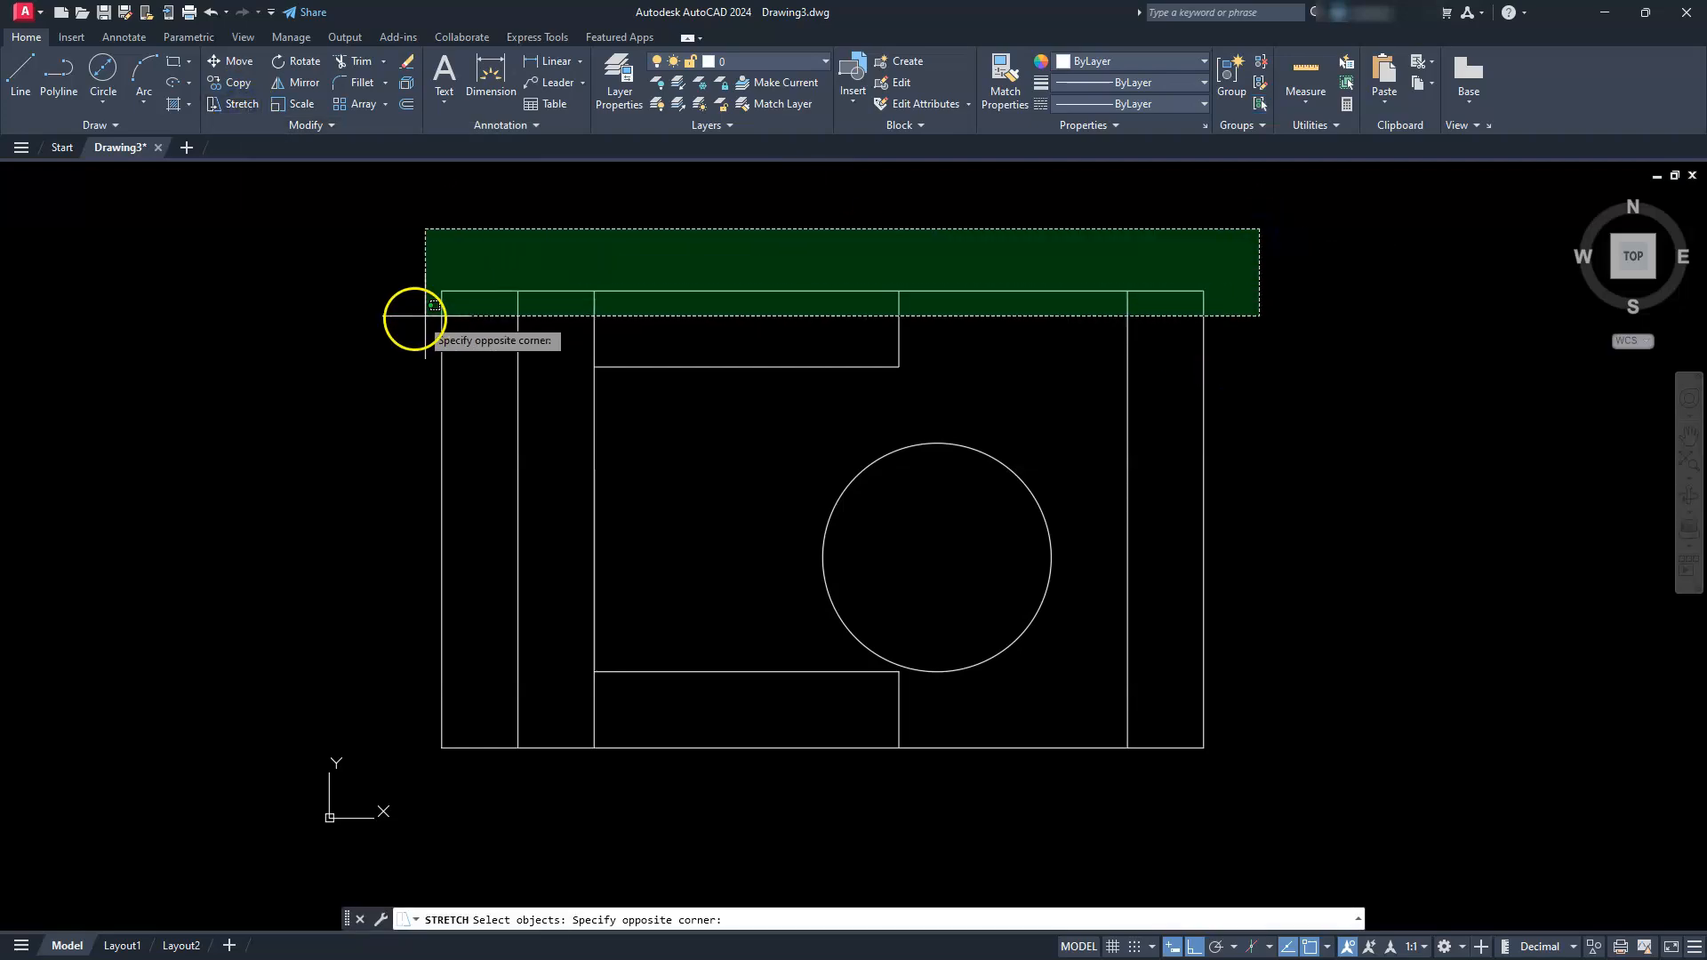
{"action": "left_click", "coordinate": [300, 404]}
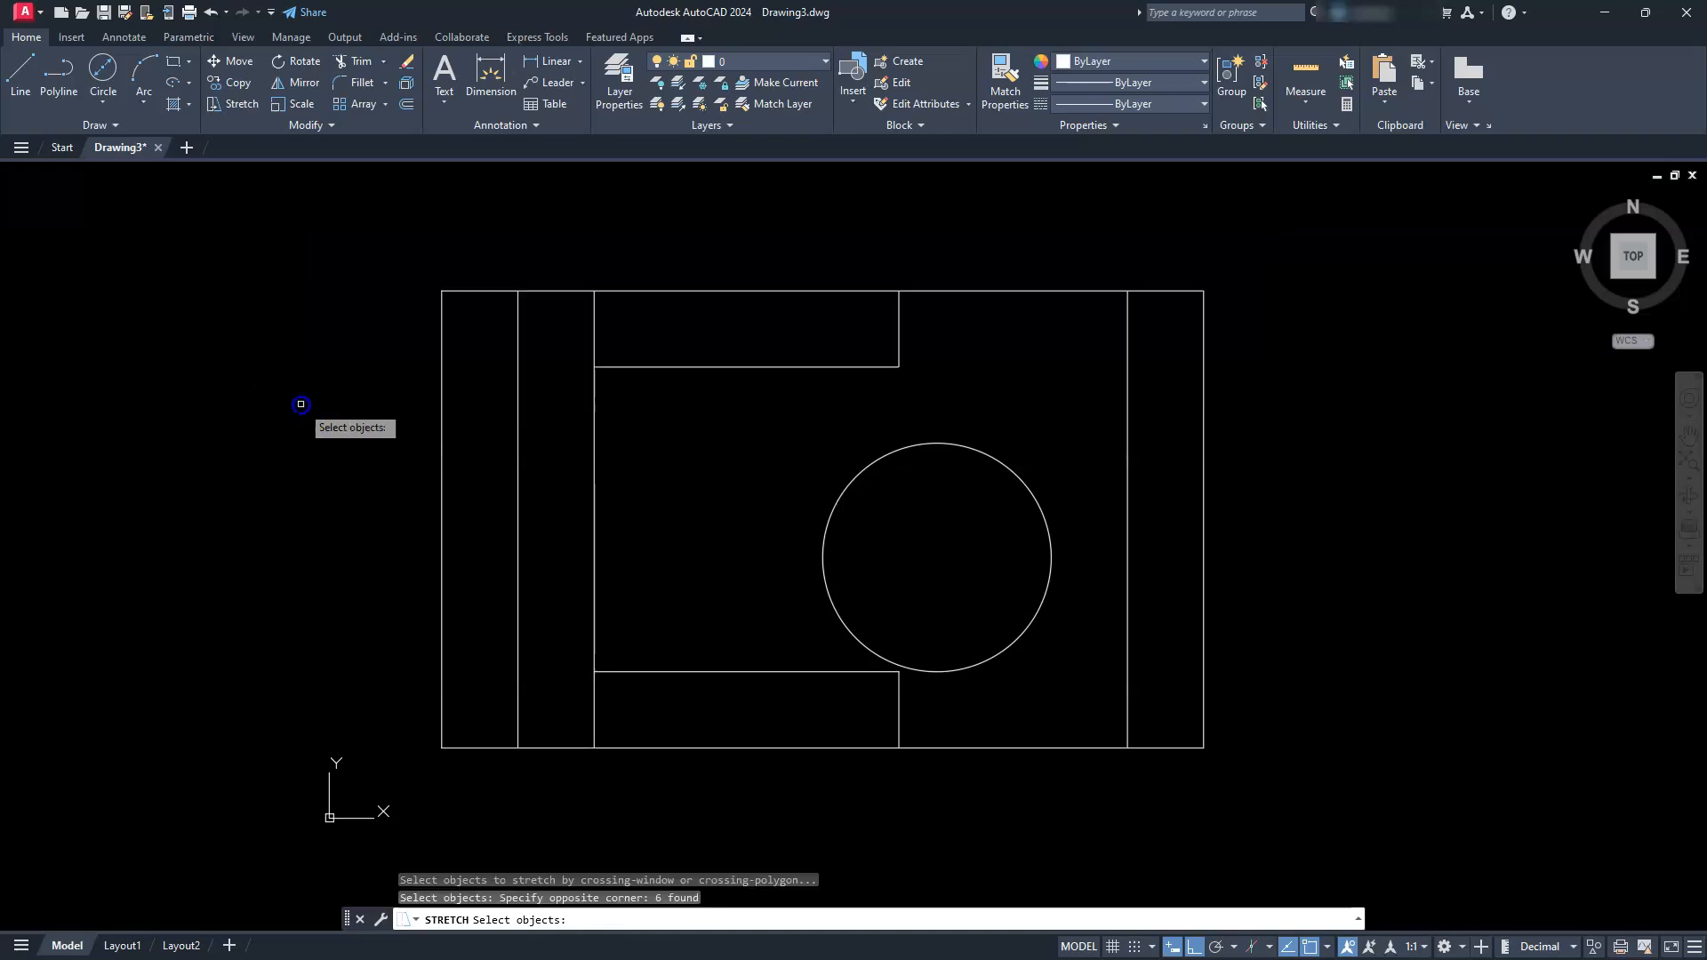
{"action": "key", "text": "Return"}
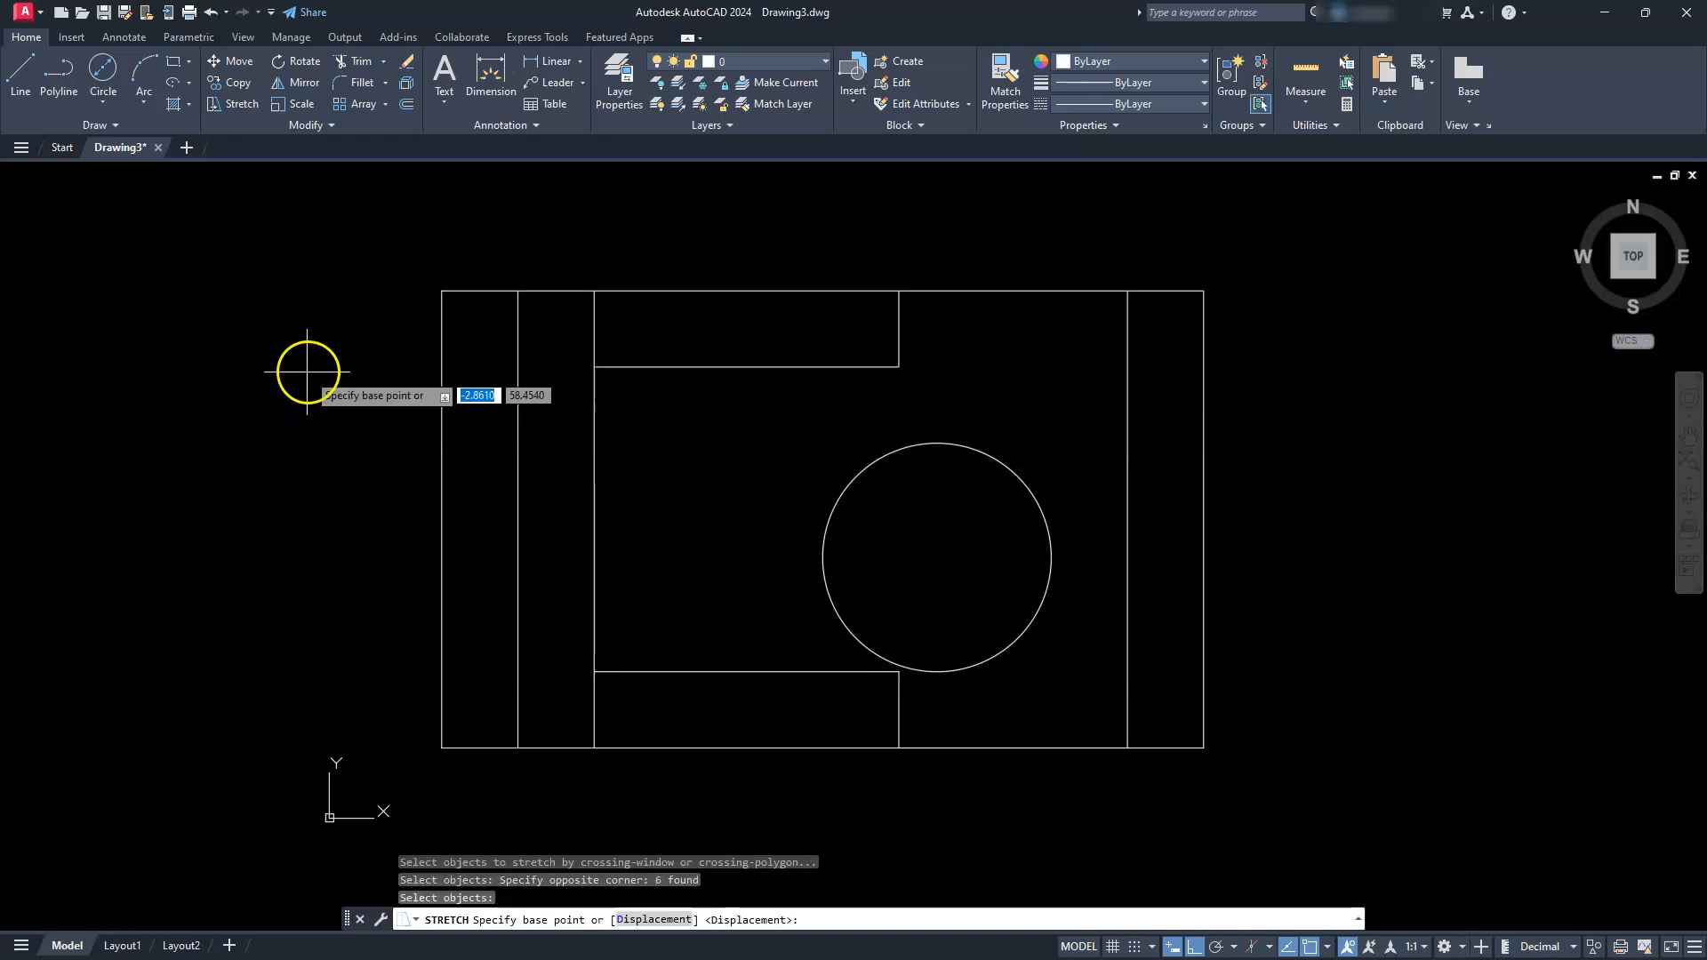
{"action": "left_click", "coordinate": [309, 368]}
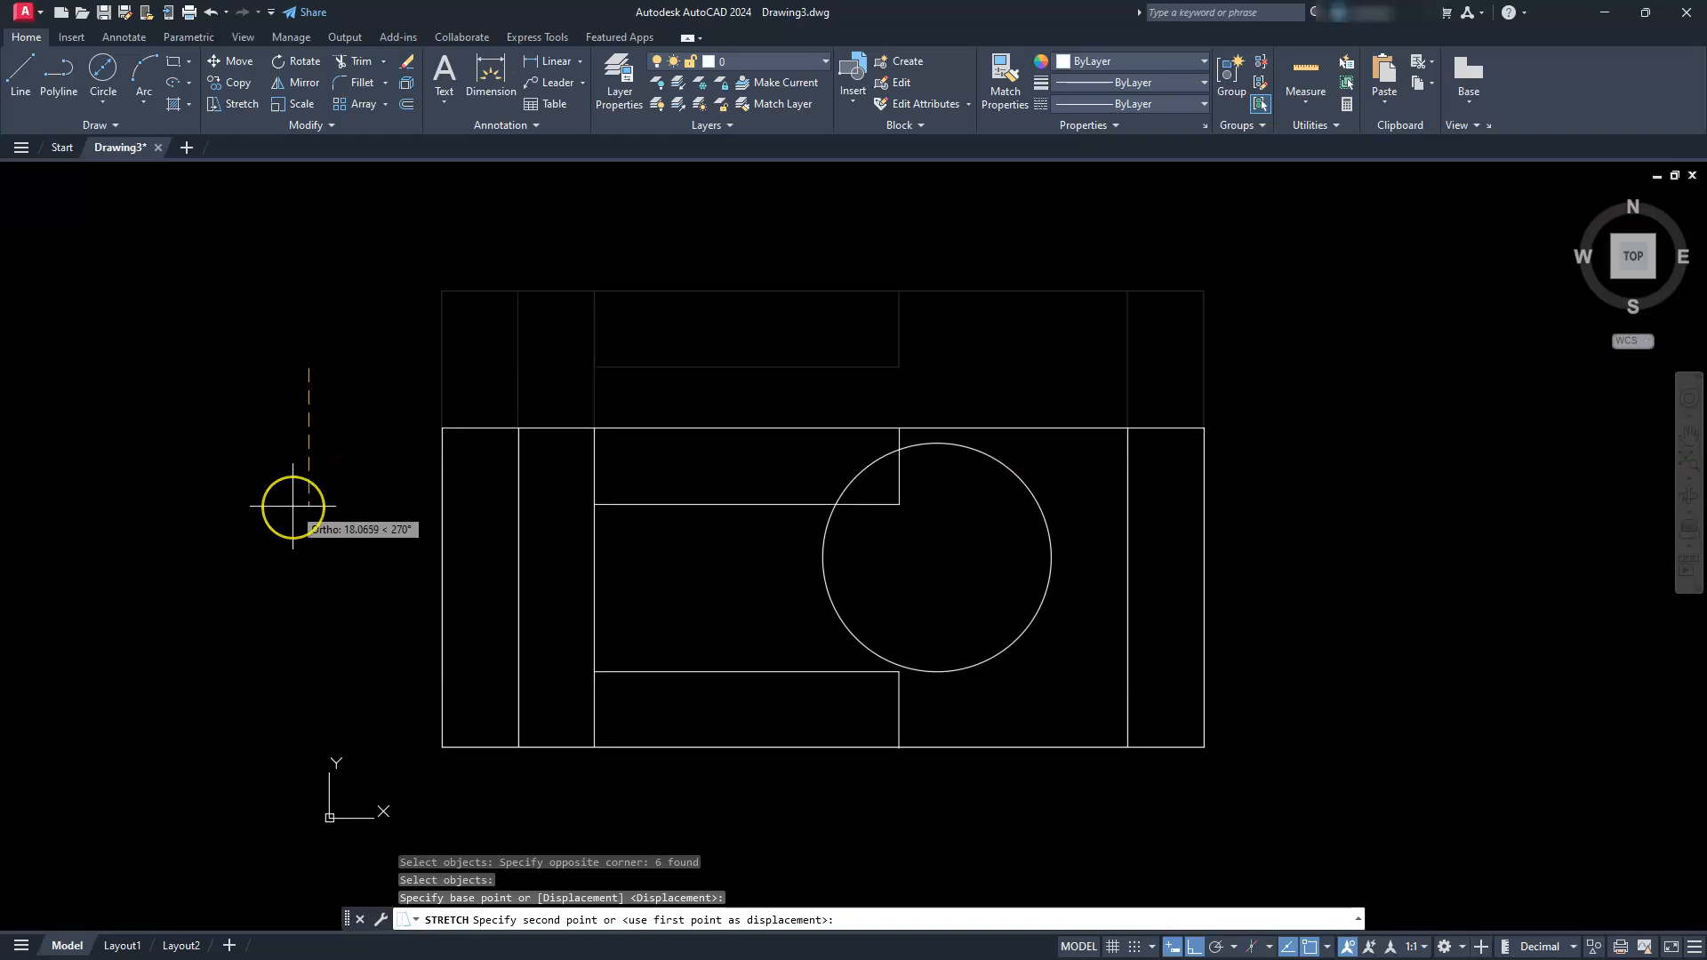
{"action": "type", "text": "10"}
{"action": "key", "text": "Return"}
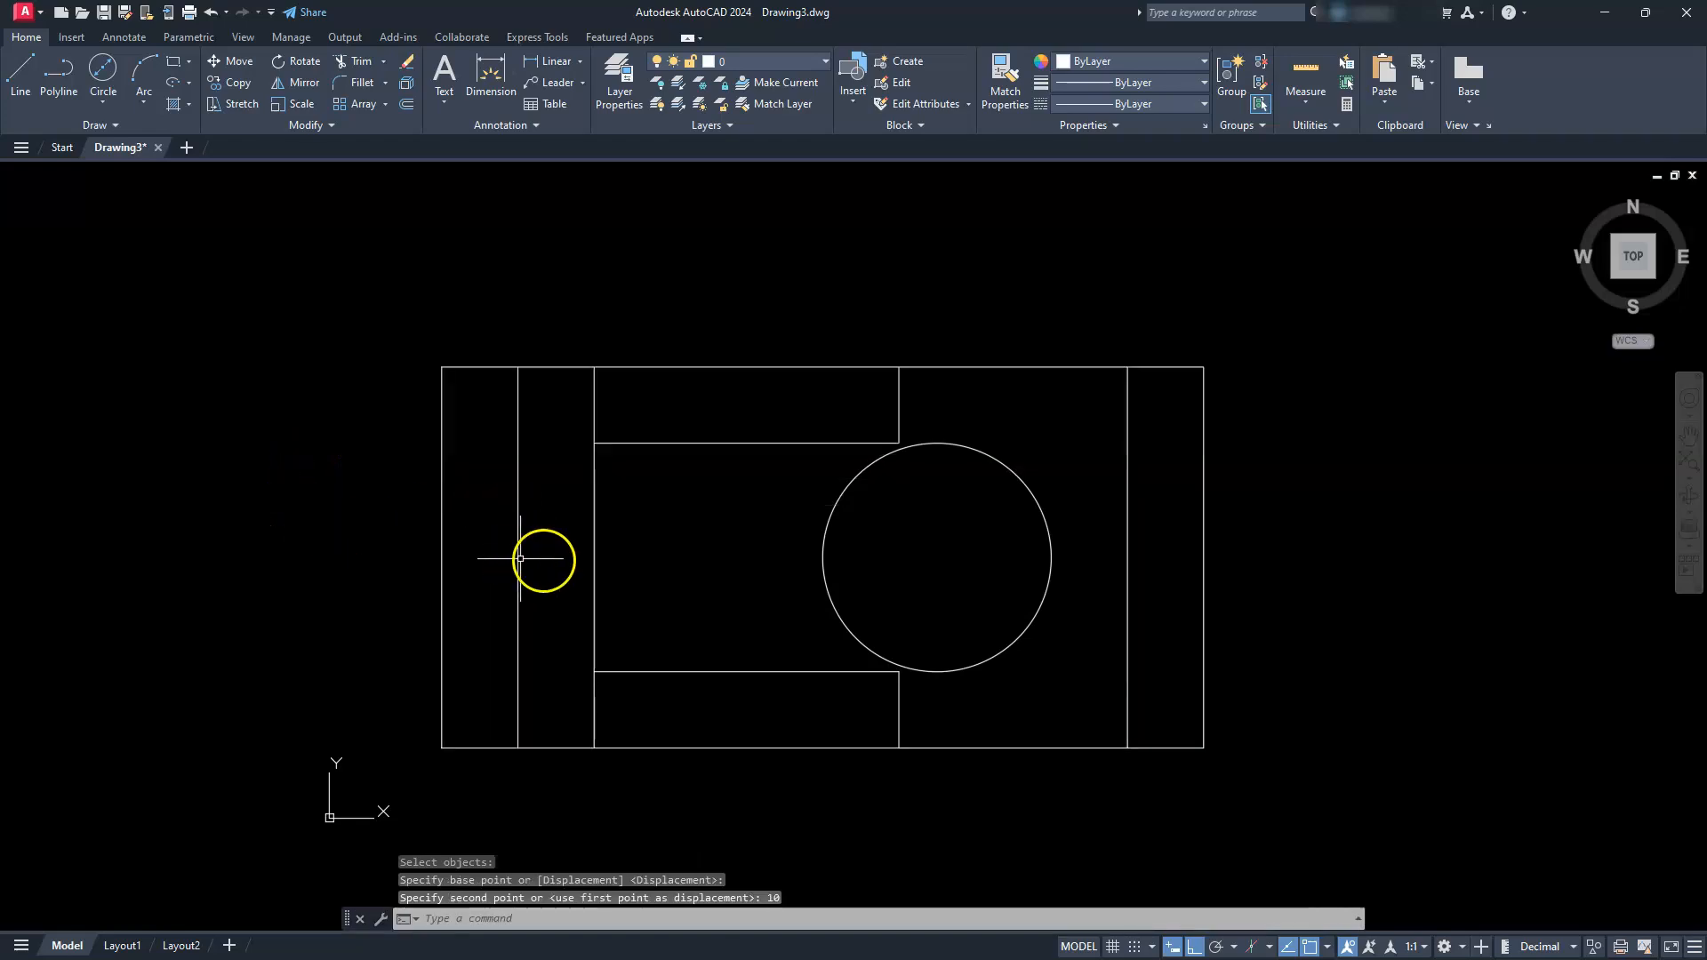
Step: Stretch the short vertical lines closing the upper and lower inner outlines 10 to the left
{"action": "middle_click_drag", "start_coordinate": [737, 630], "coordinate": [800, 567]}
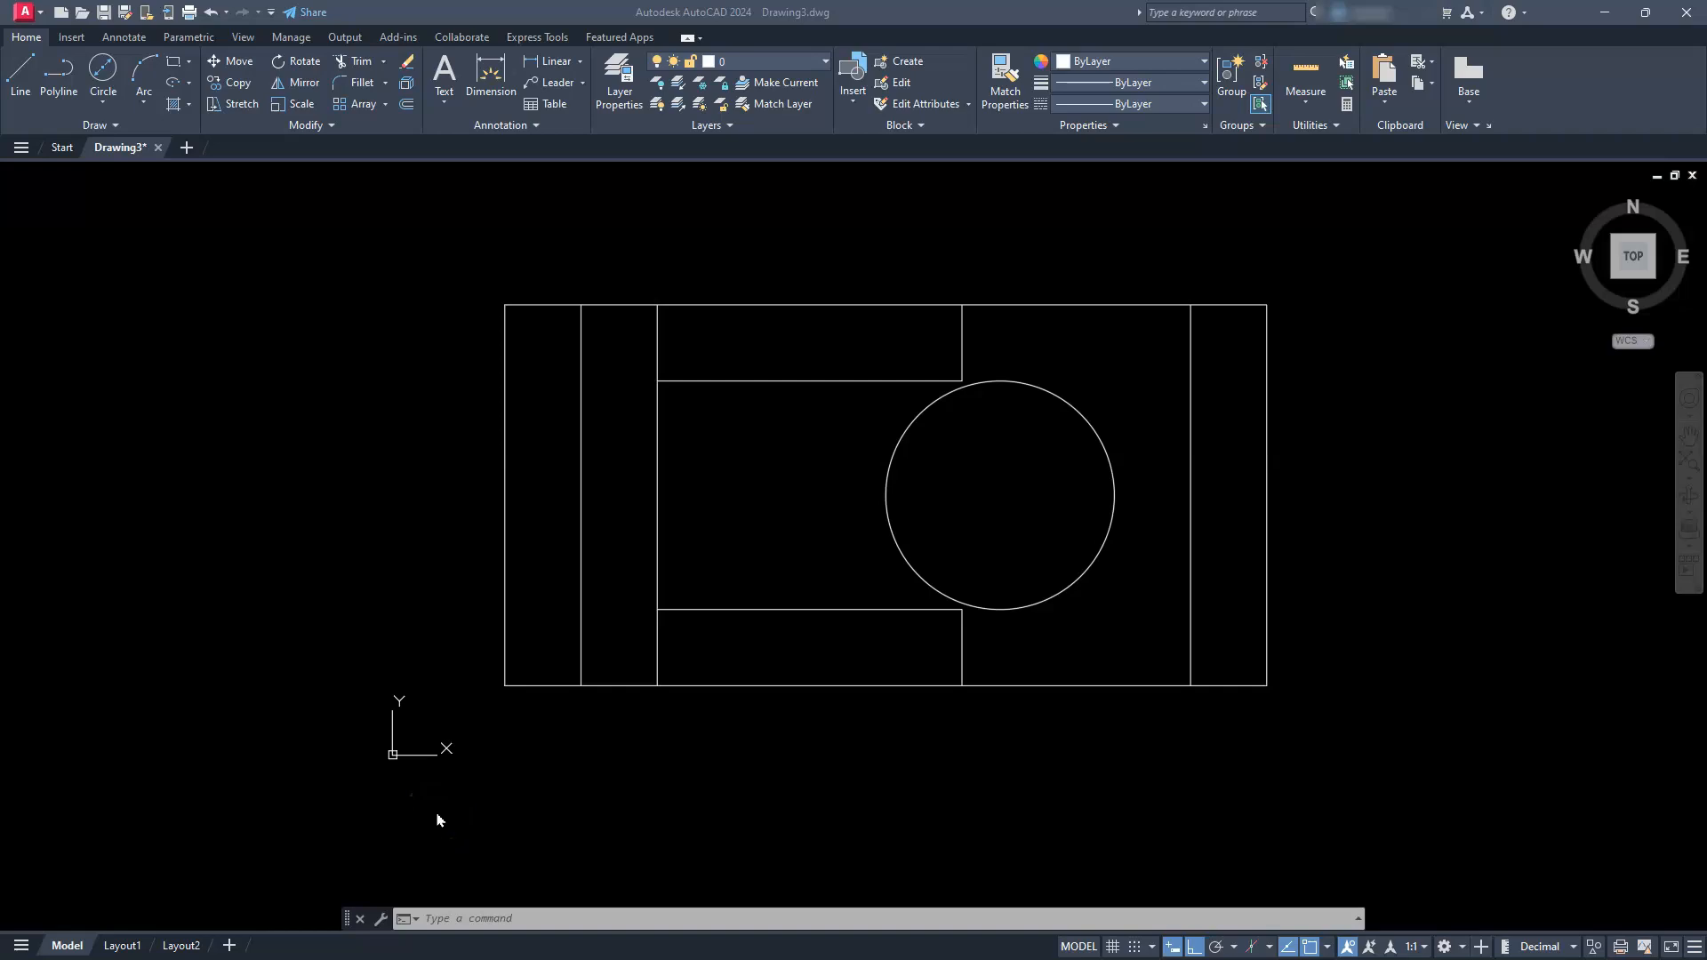
{"action": "left_click", "coordinate": [683, 645]}
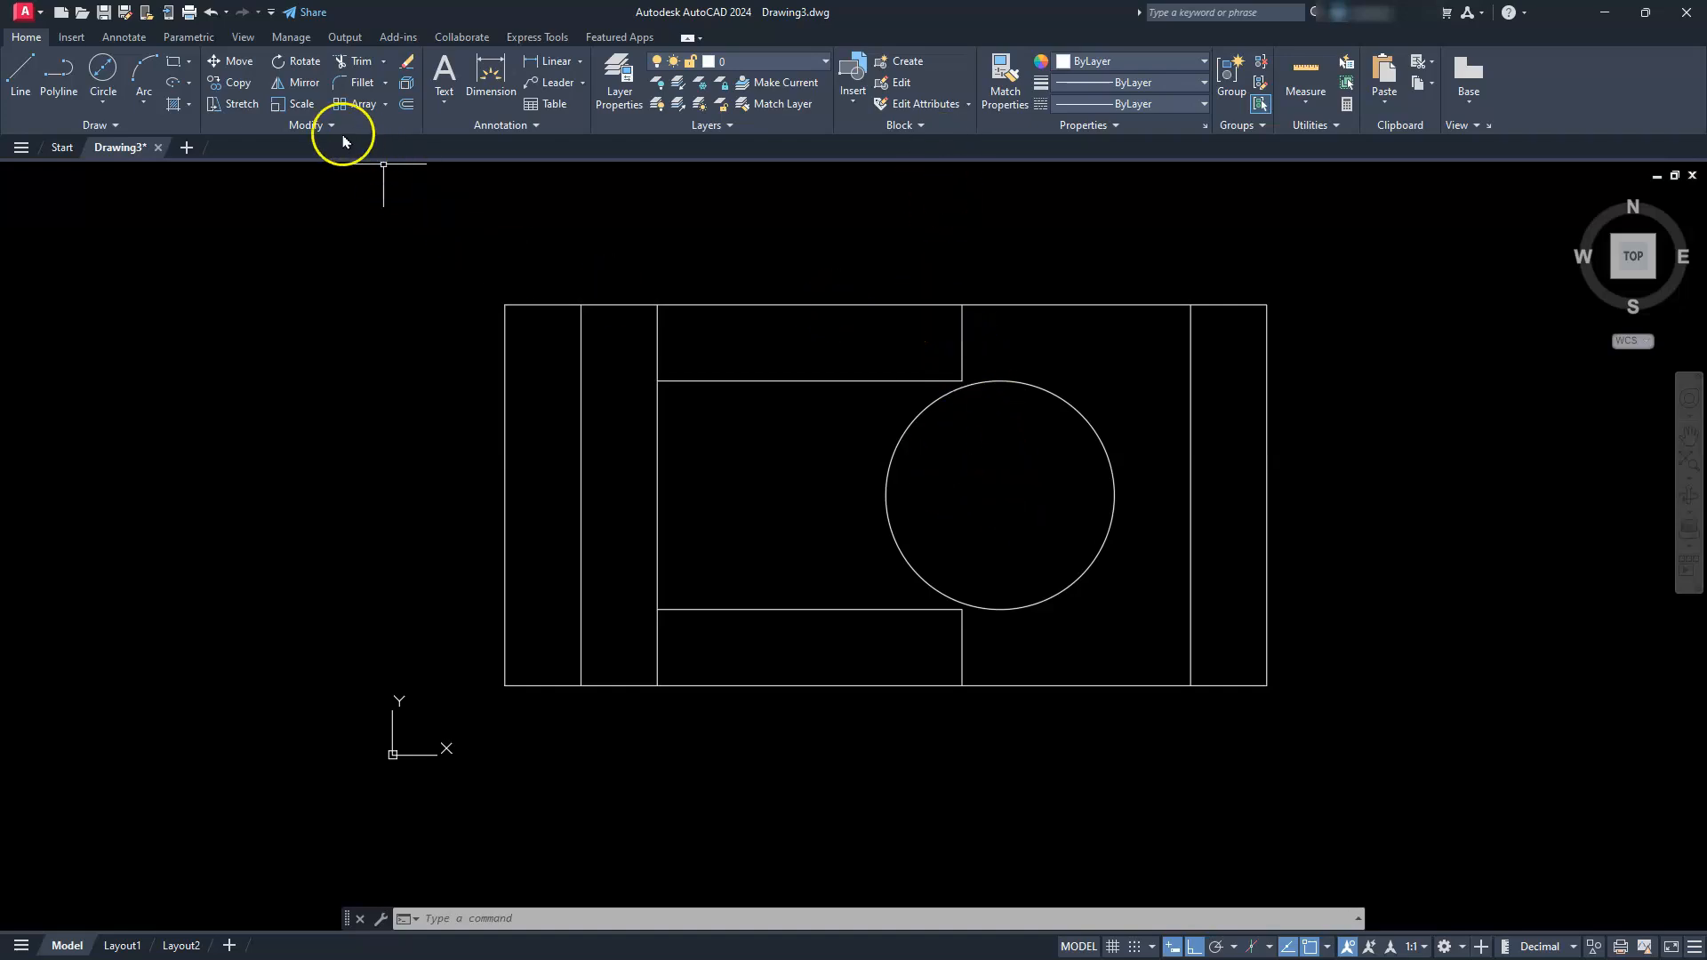
{"action": "left_click", "coordinate": [235, 109]}
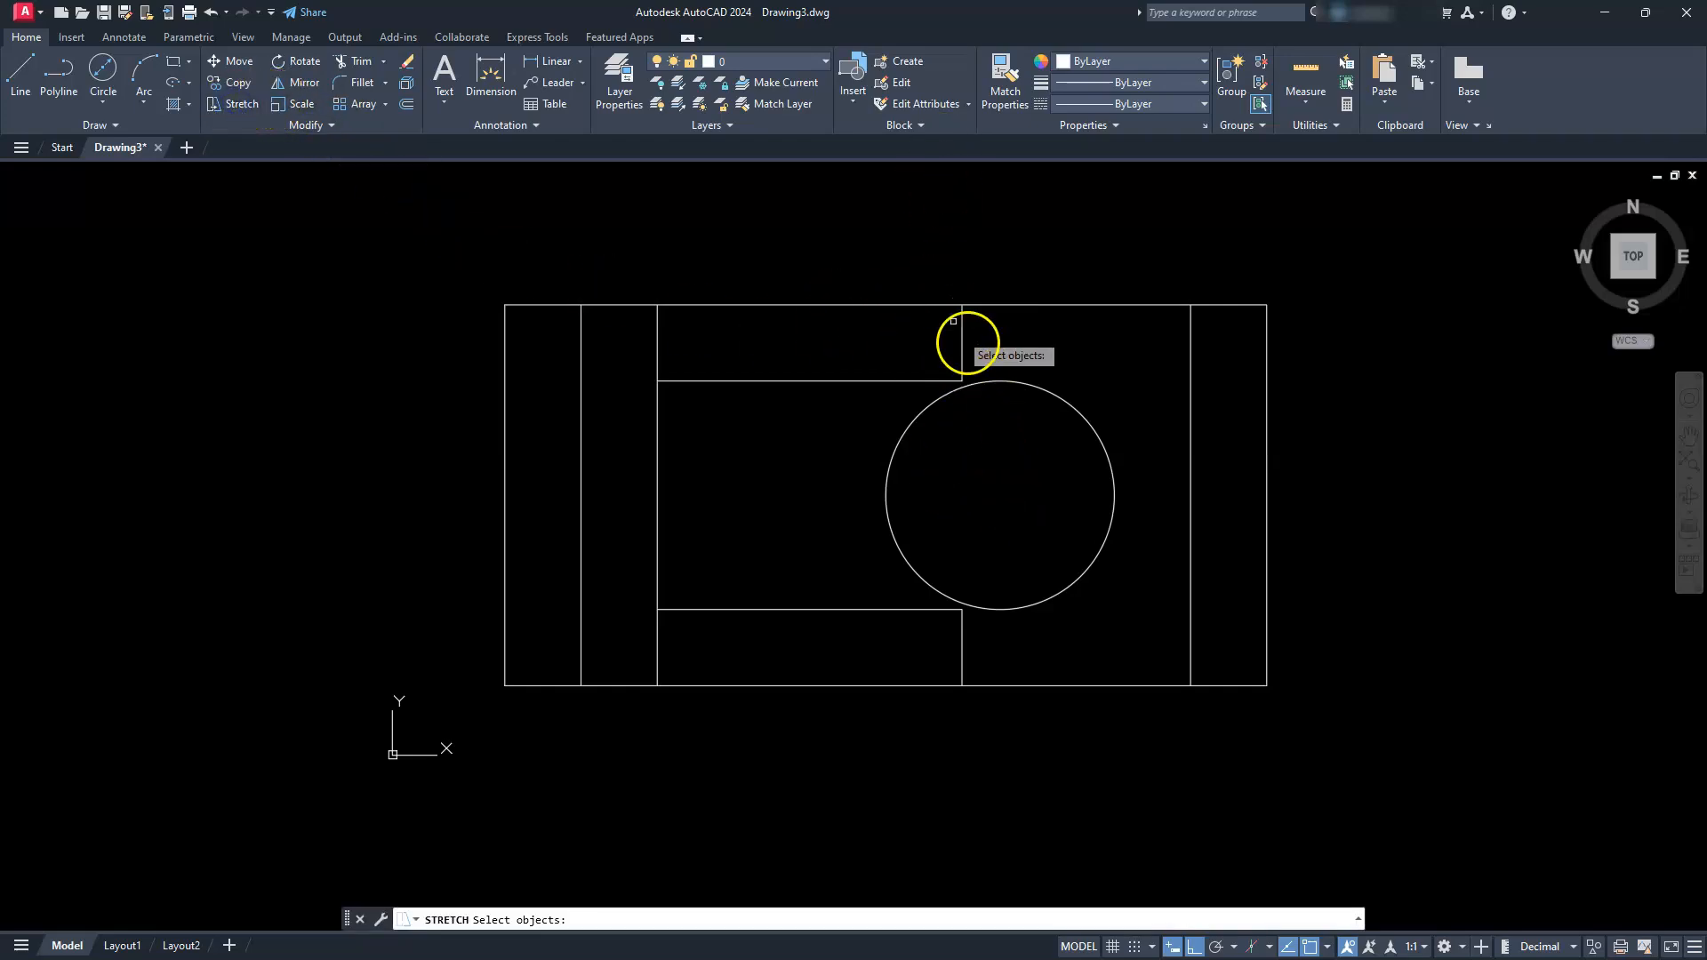
{"action": "left_click", "coordinate": [974, 253]}
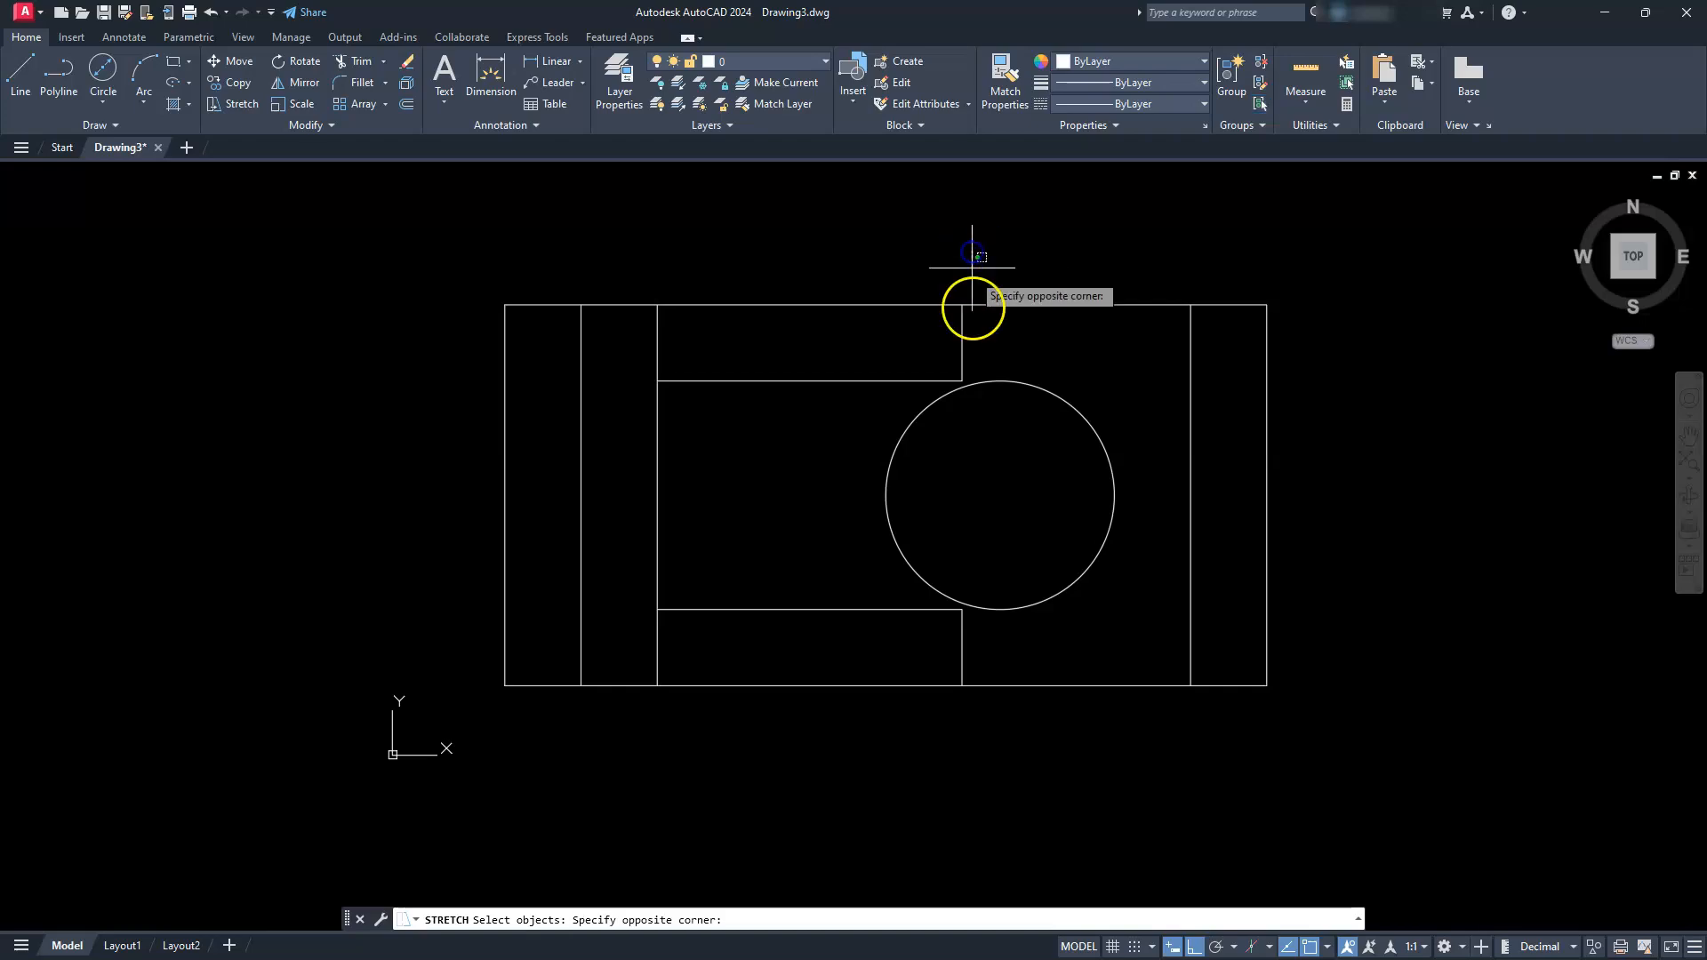
{"action": "left_click", "coordinate": [933, 749]}
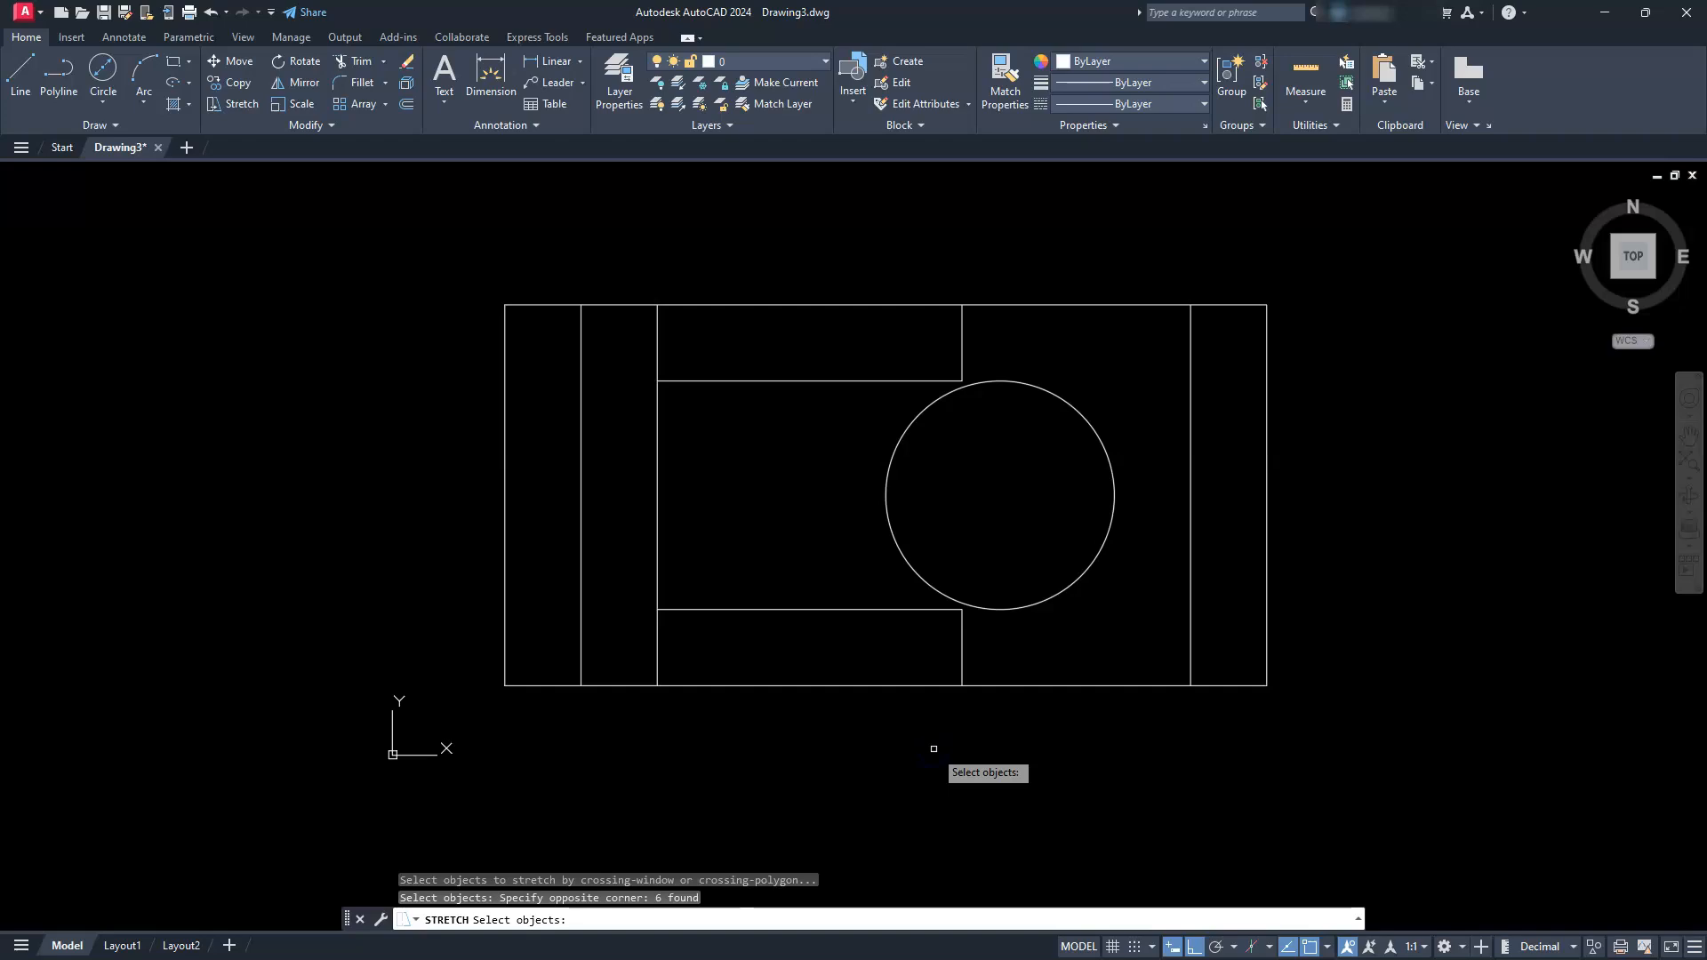
{"action": "key", "text": "Return"}
{"action": "left_click", "coordinate": [933, 727]}
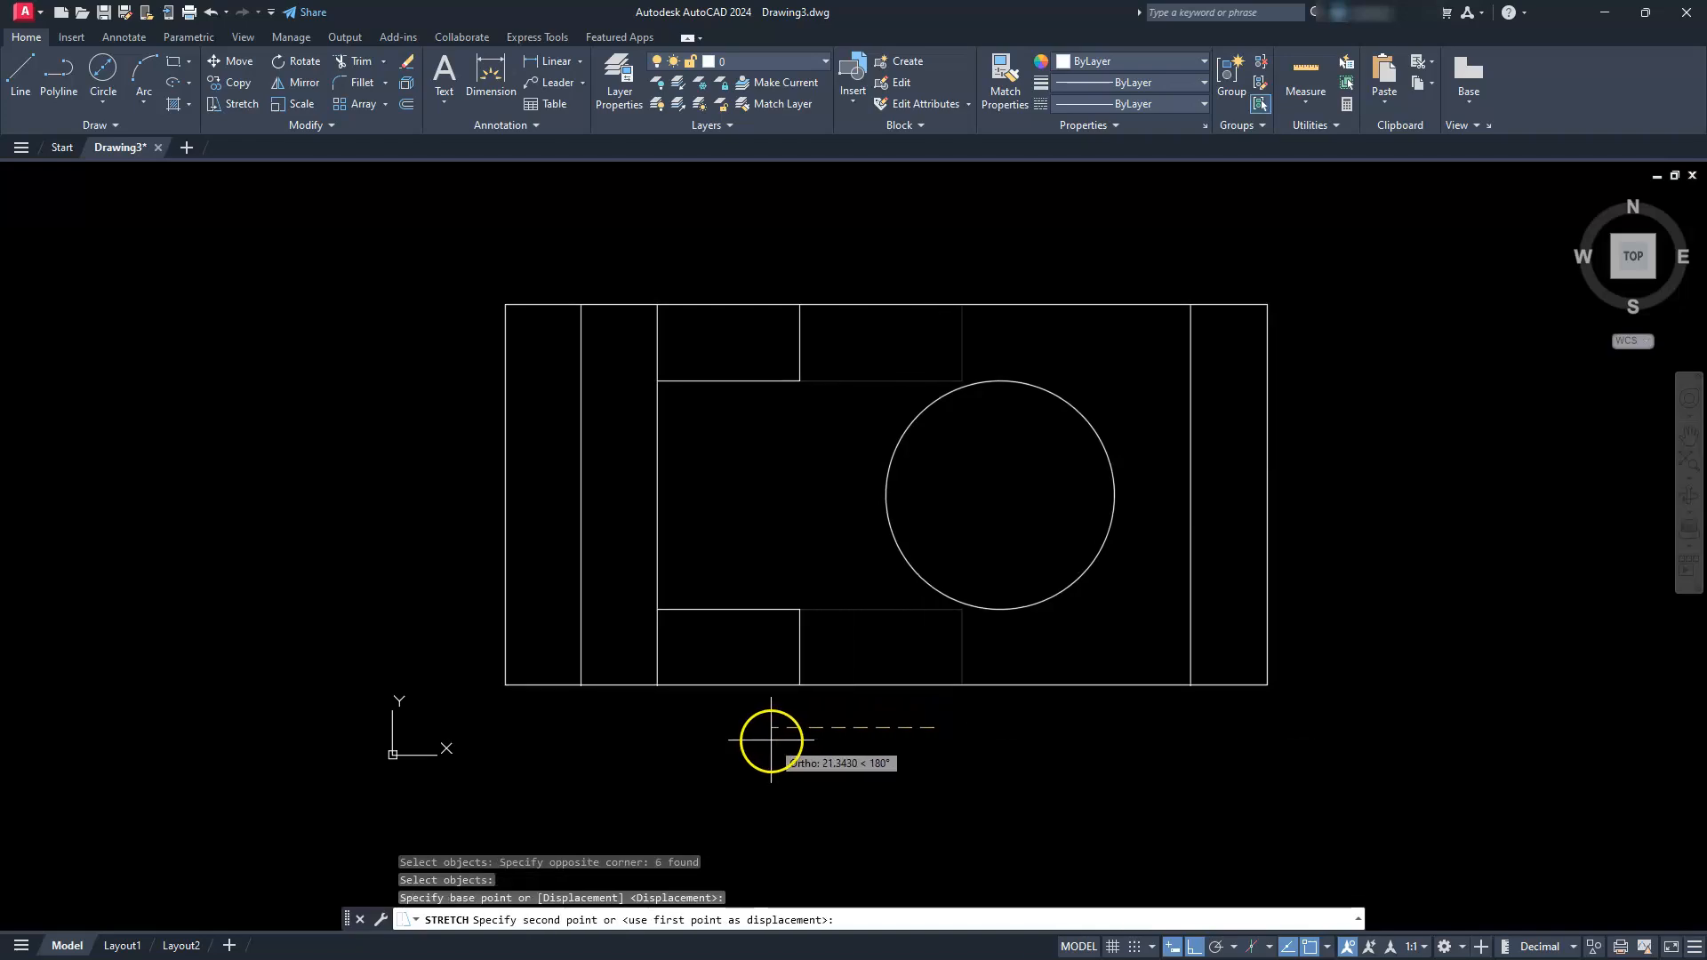
{"action": "type", "text": "10"}
{"action": "key", "text": "Return"}
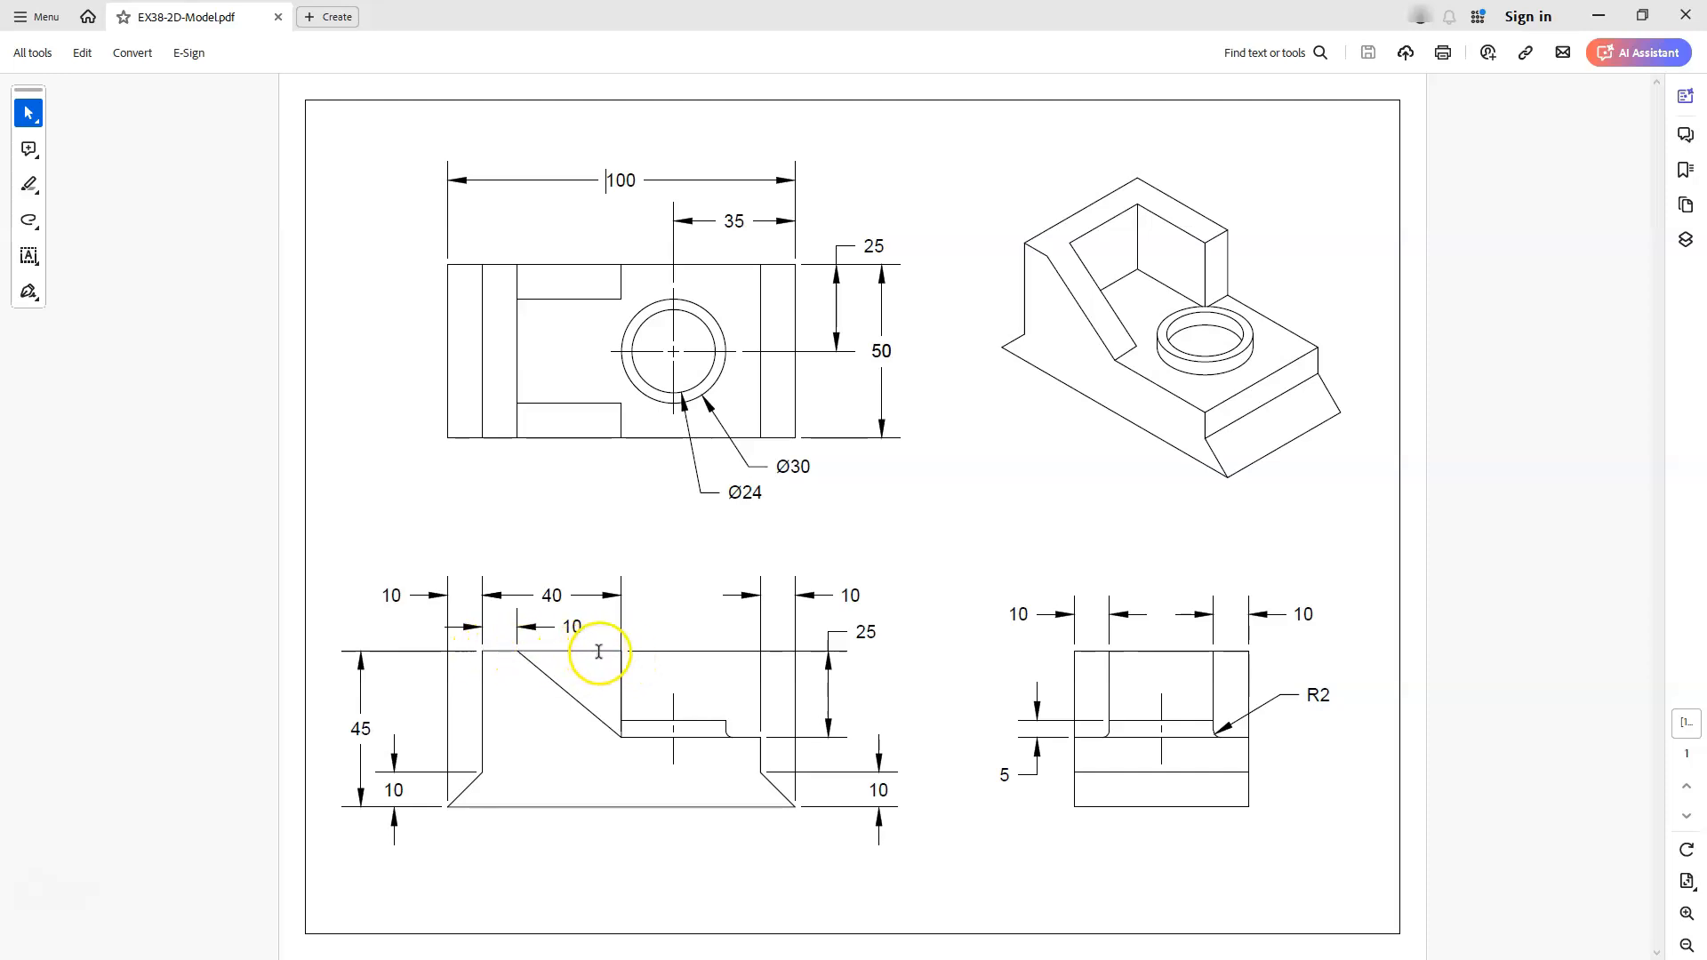
Step: Check the top view's overall height dimension in EX38-2D-Model.pdf, and erase the circle from the AutoCAD drawing
{"action": "double_click", "coordinate": [876, 350]}
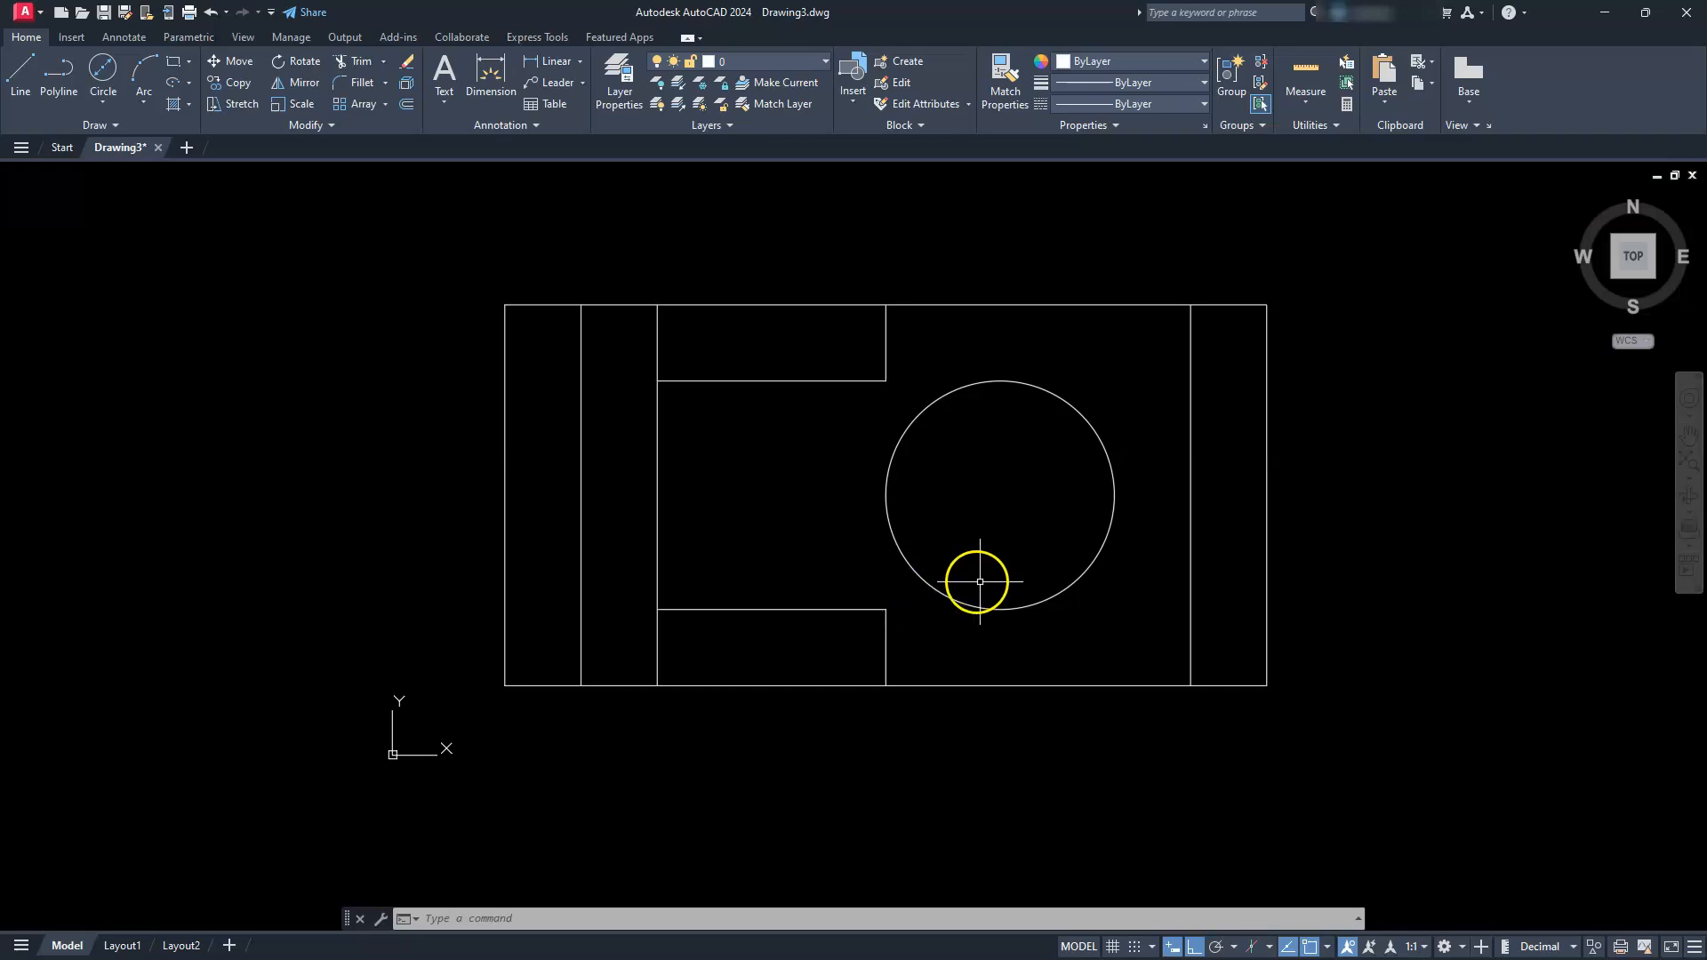
{"action": "right_click", "coordinate": [1044, 387]}
{"action": "key", "text": "Delete"}
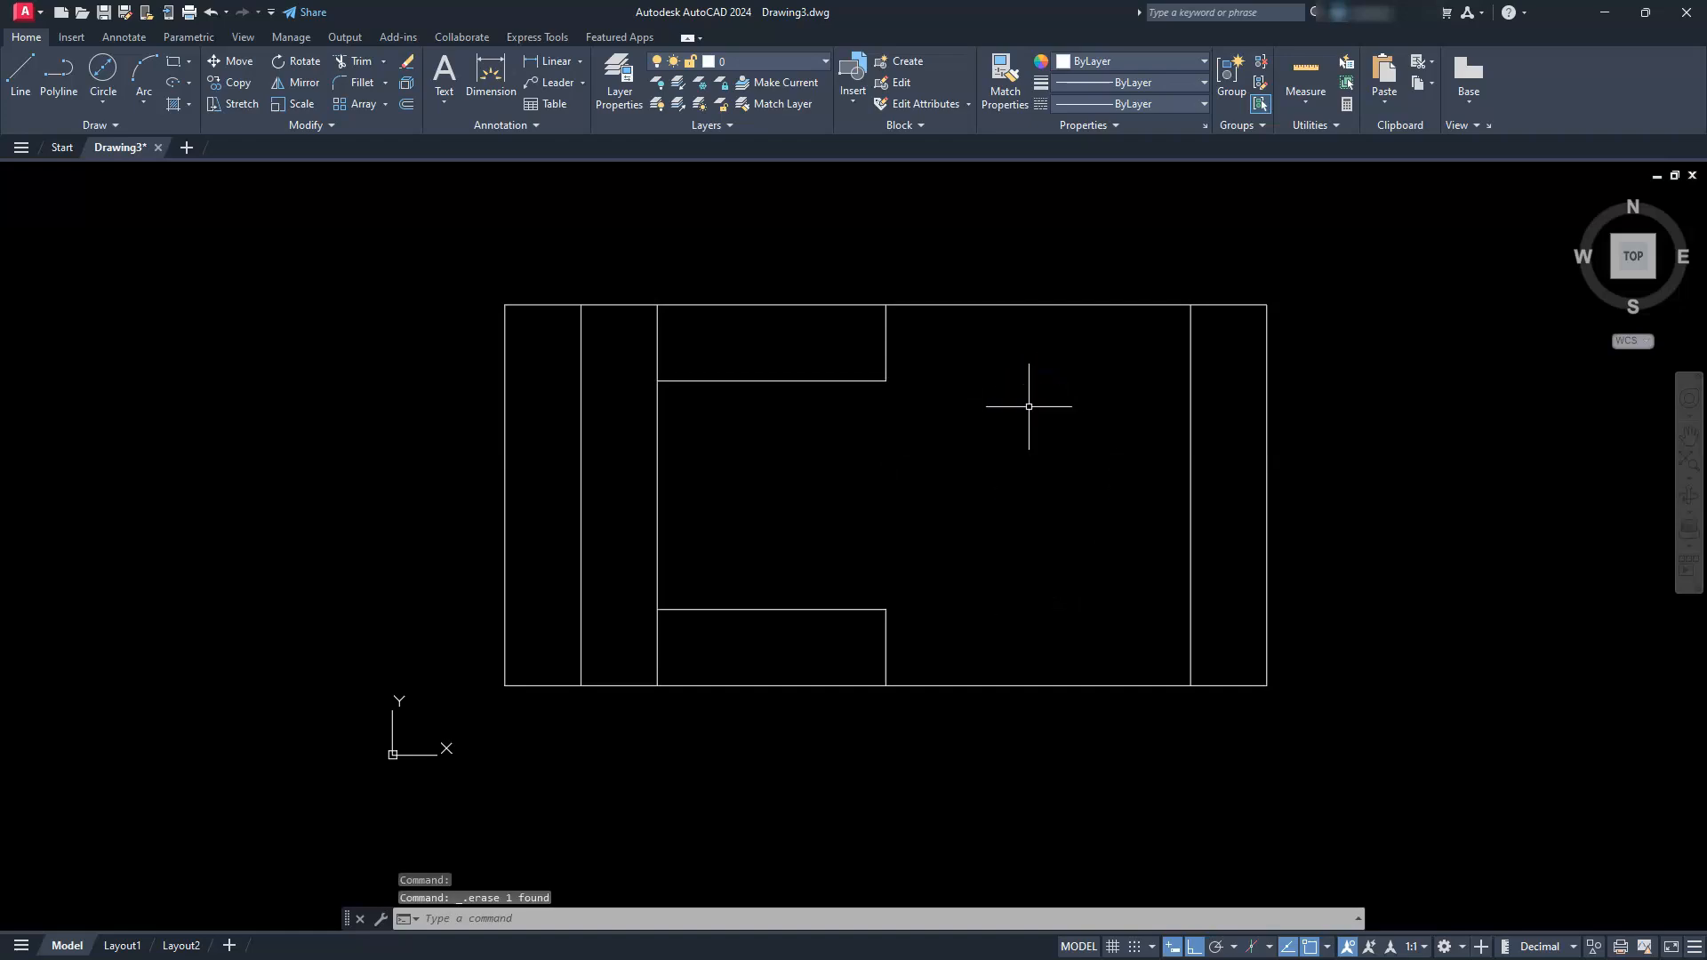
Step: Move the UCS origin to the rectangle's lower-right corner
{"action": "left_click", "coordinate": [392, 736]}
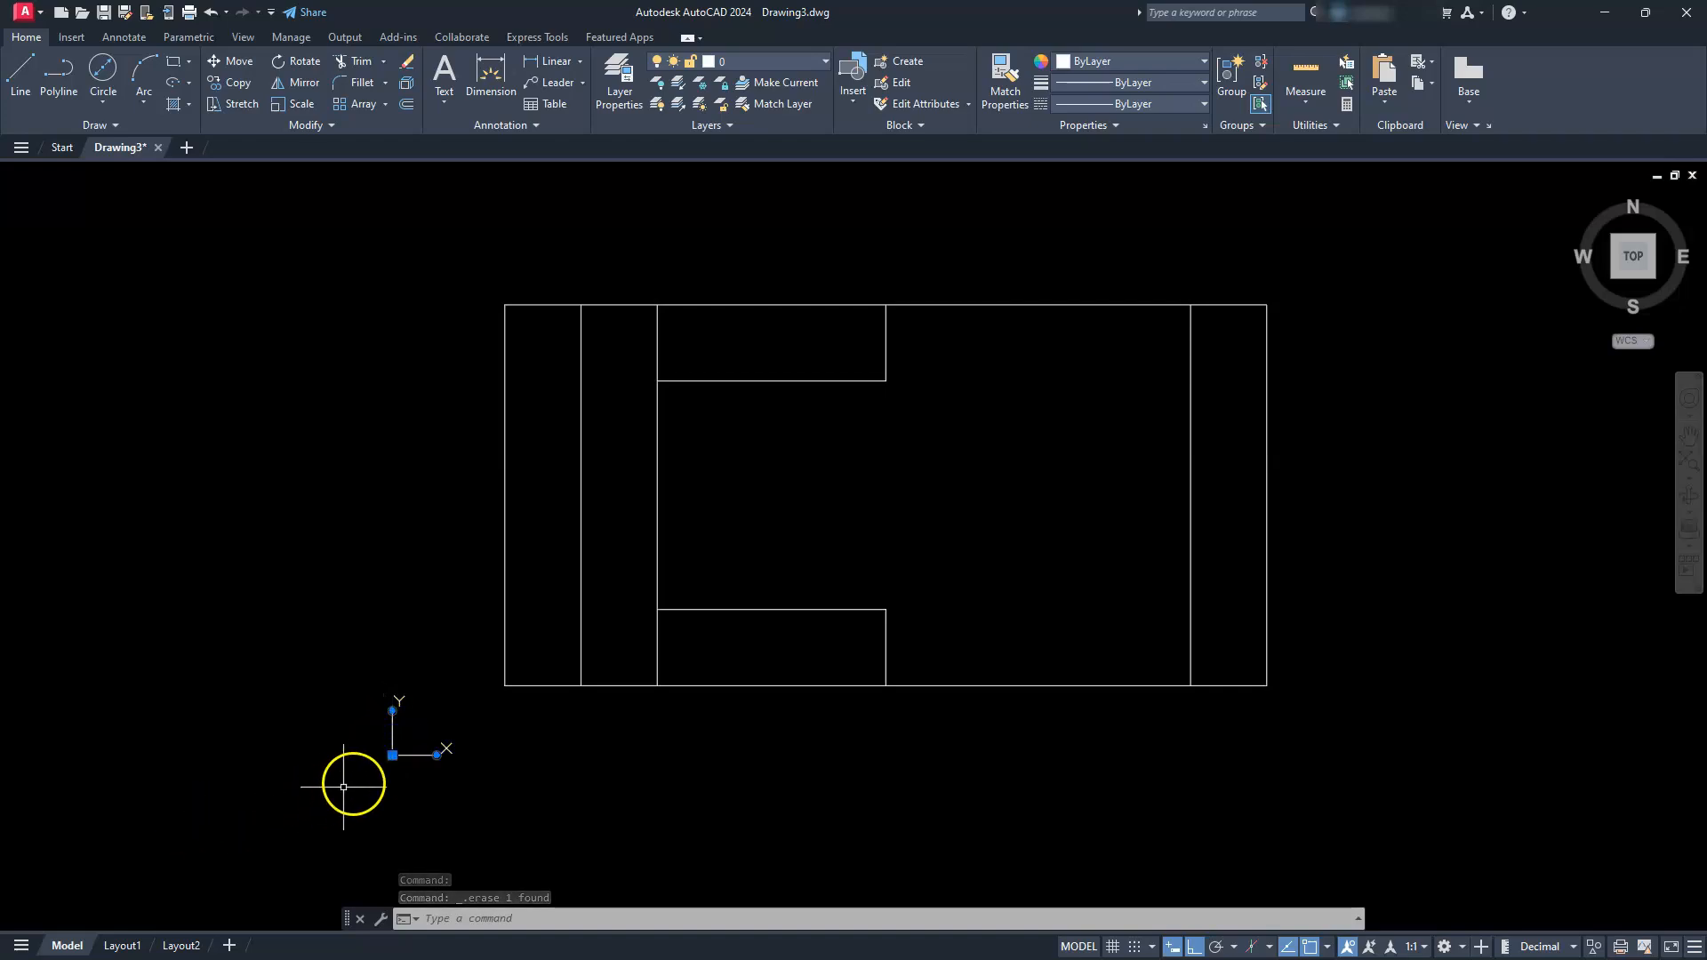
{"action": "left_click", "coordinate": [392, 755]}
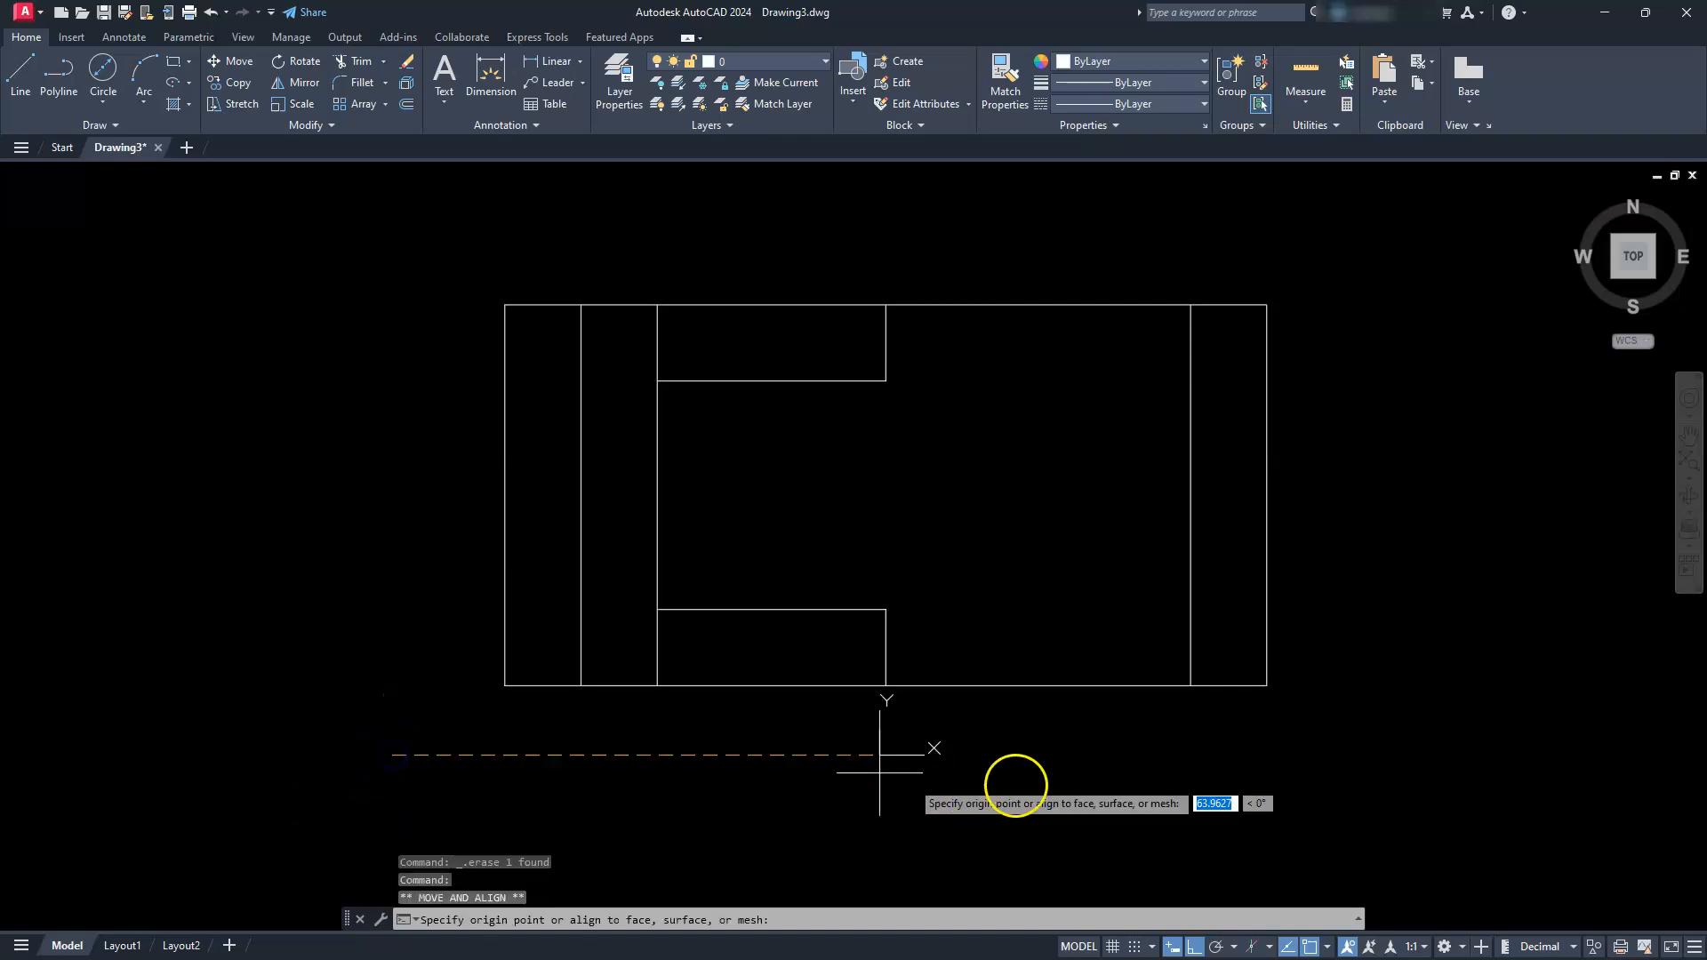
{"action": "left_click", "coordinate": [1267, 686]}
{"action": "key", "text": "Escape"}
{"action": "key", "text": "Escape"}
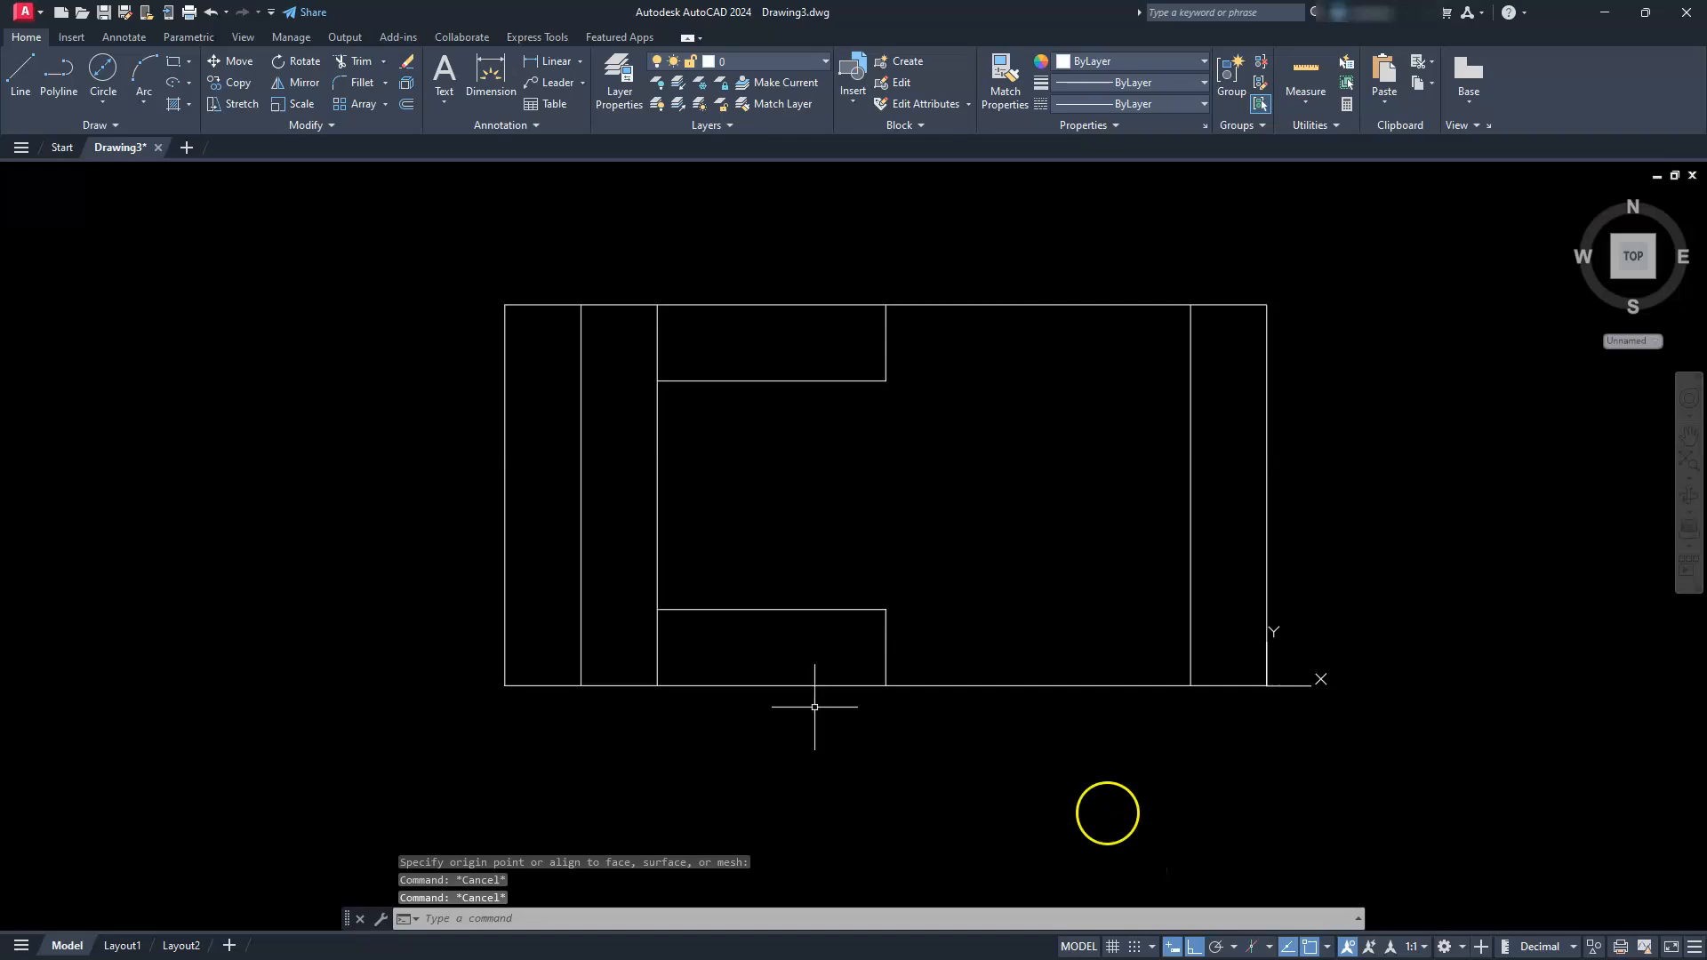
Step: Draw a 30 diameter circle centered at -35,25 relative to the rectangle's lower-right corner
{"action": "left_click", "coordinate": [99, 69]}
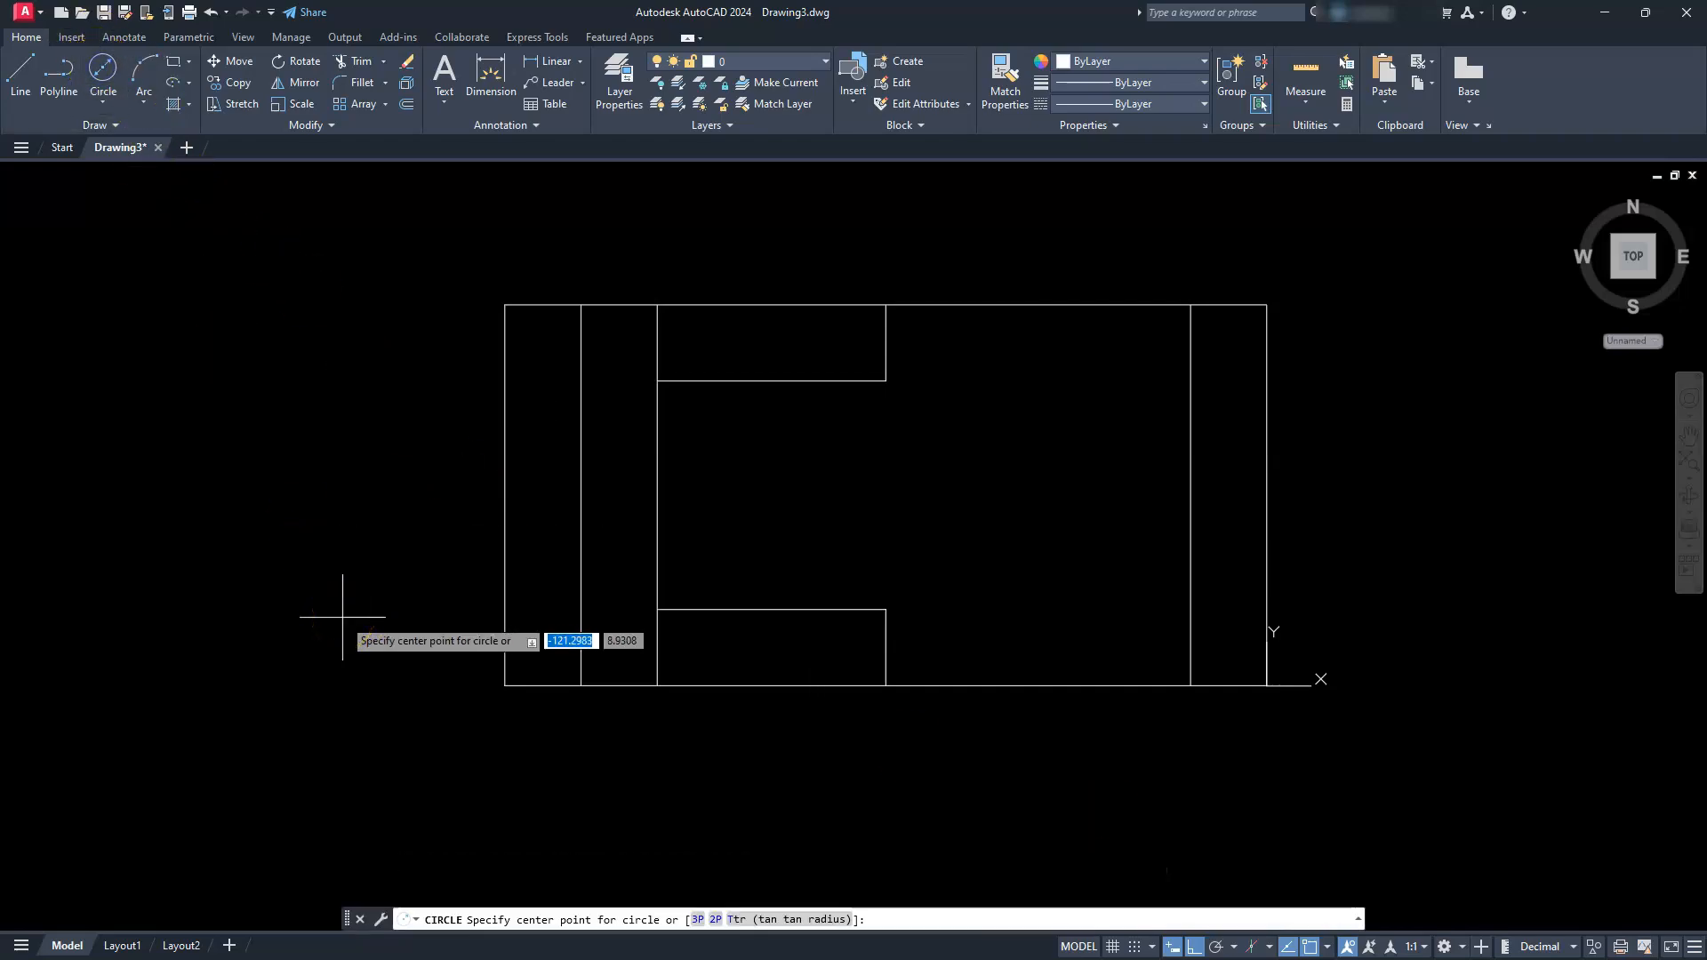
{"action": "type", "text": "-35"}
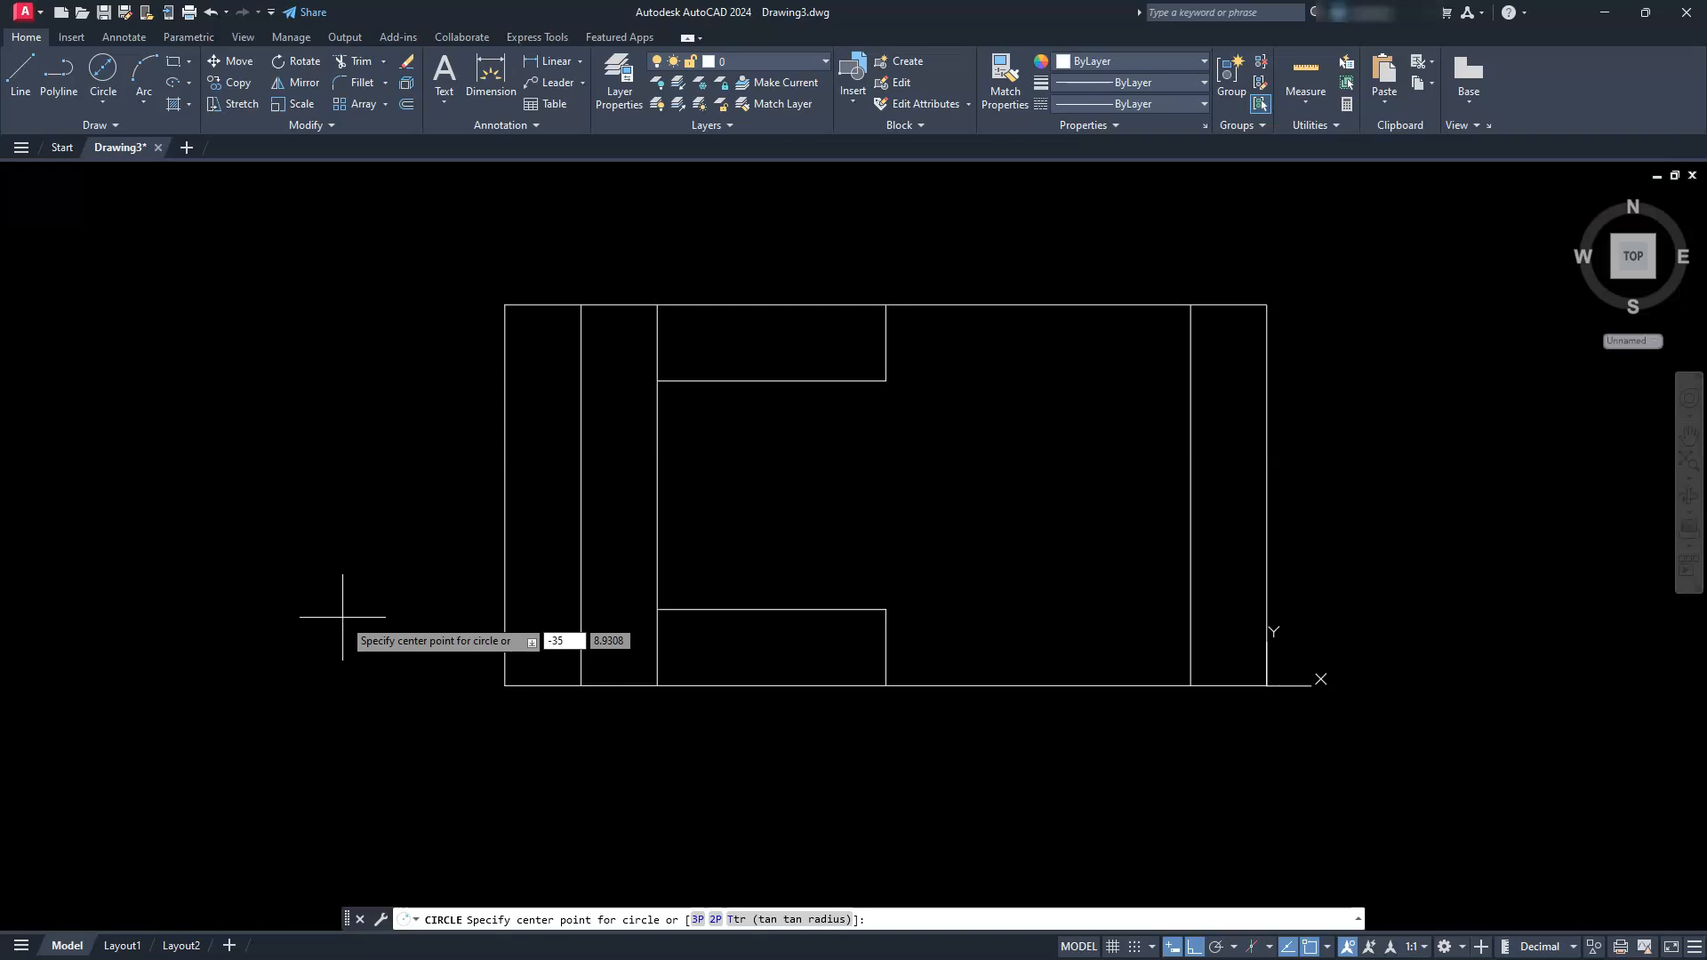
{"action": "key", "text": "Tab"}
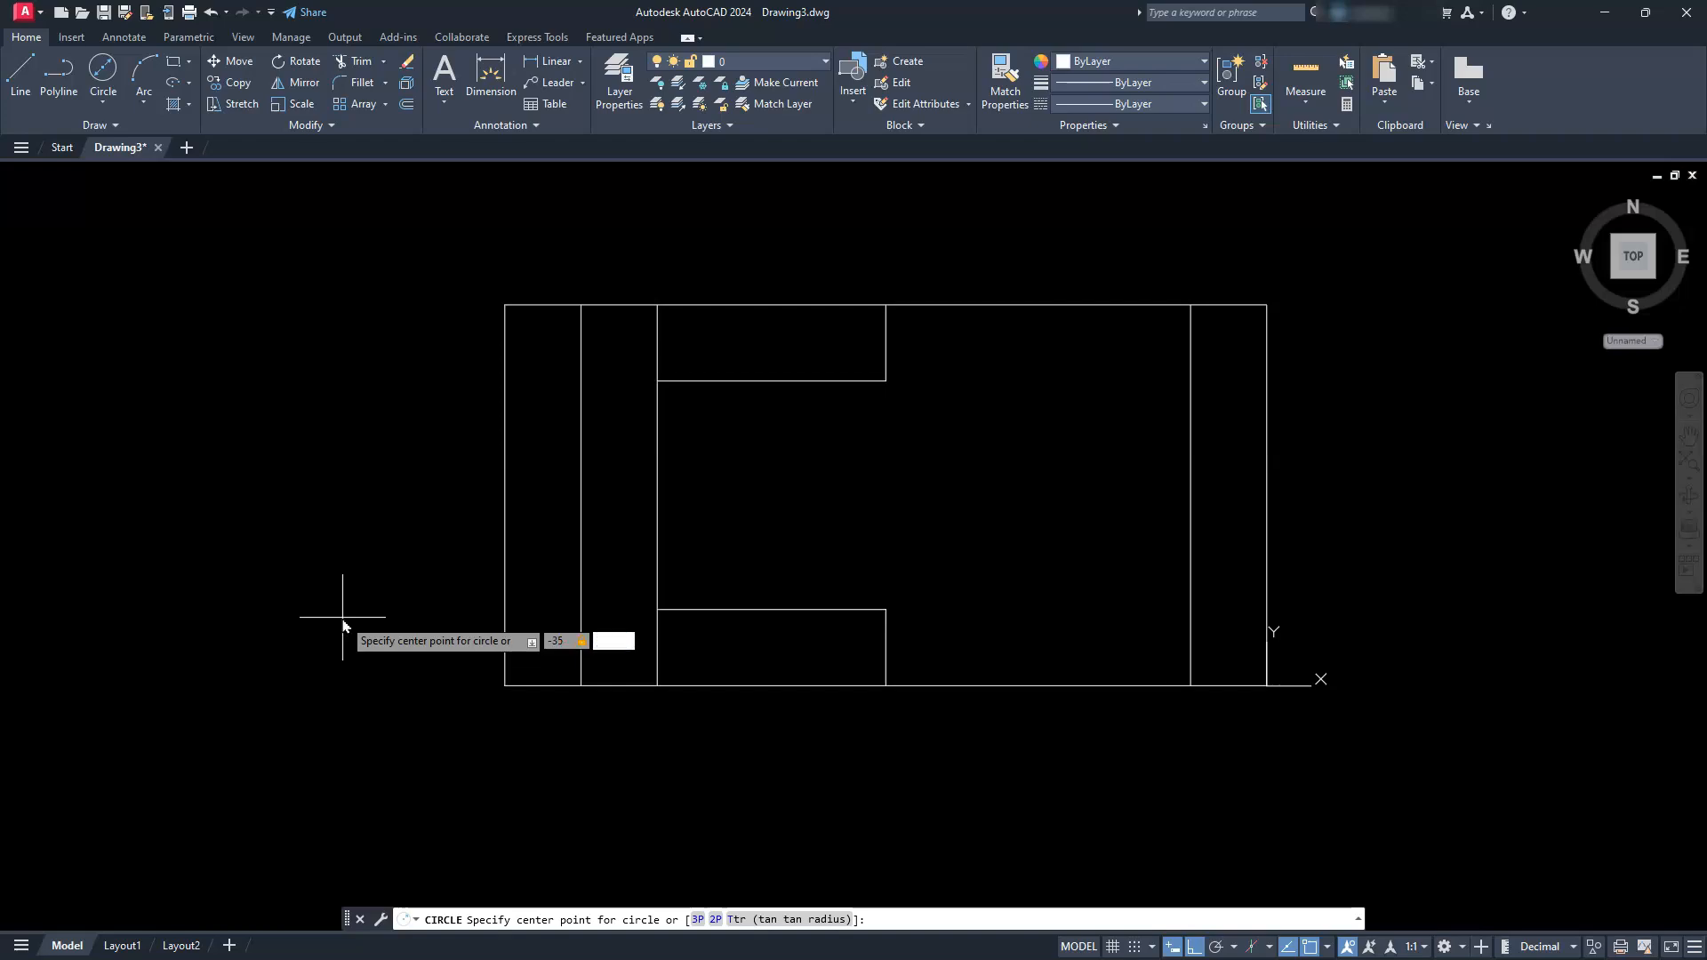
{"action": "key", "text": "Return"}
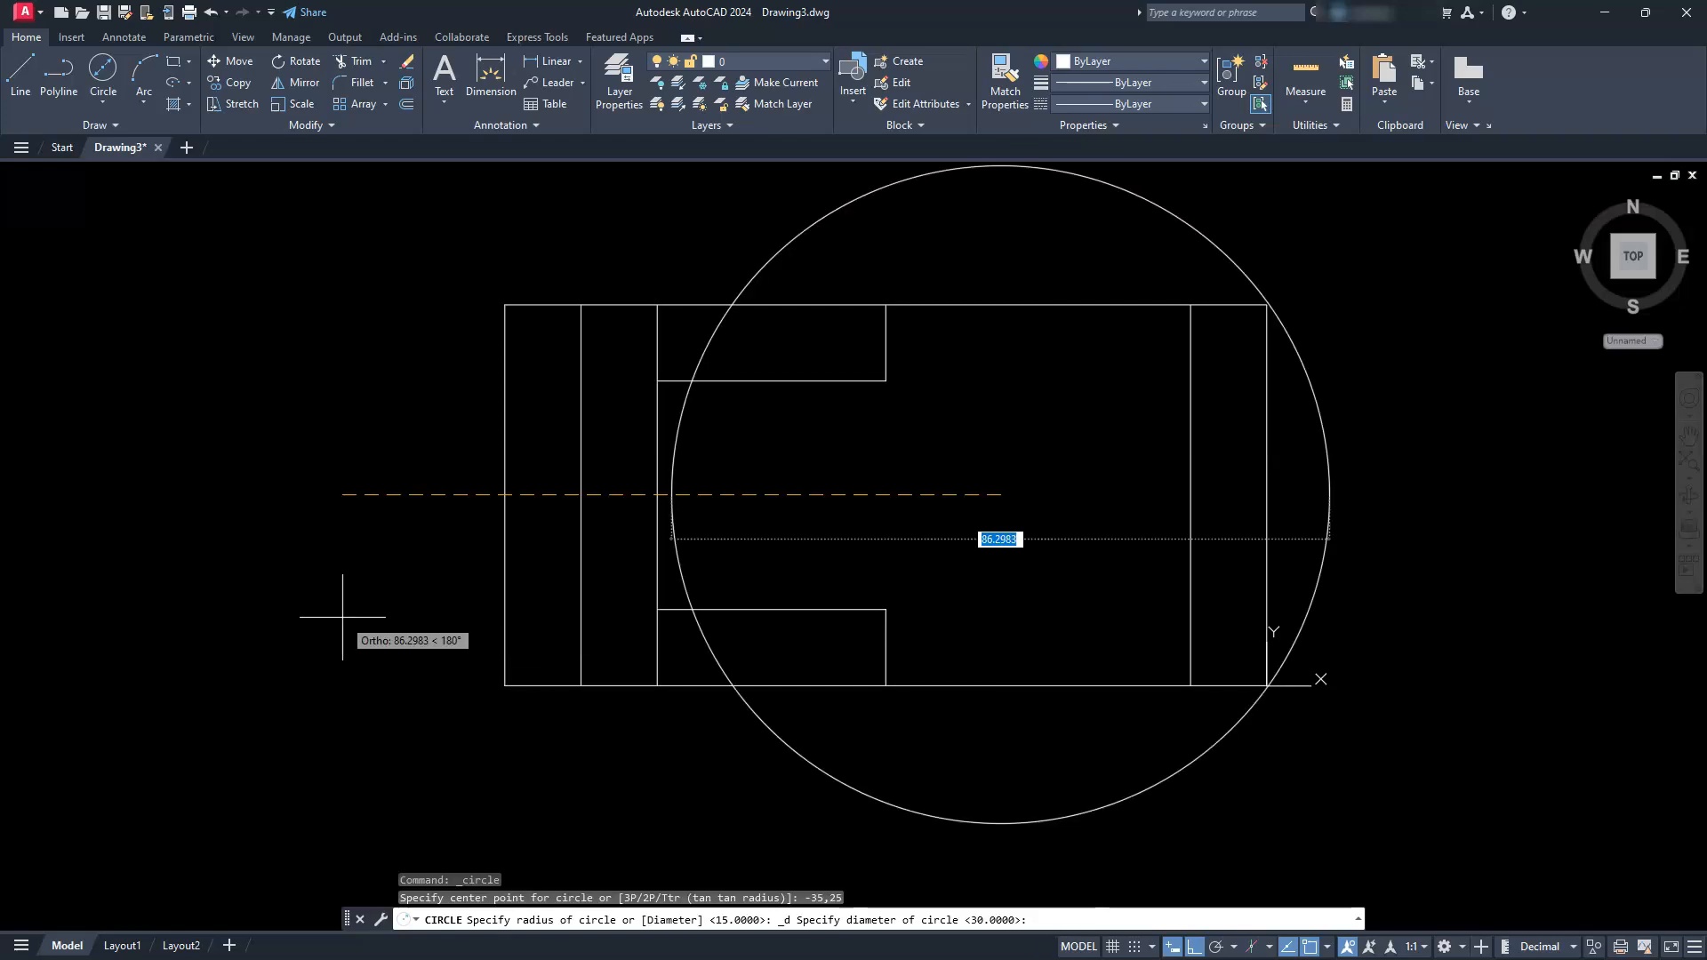
{"action": "key", "text": "BackSpace"}
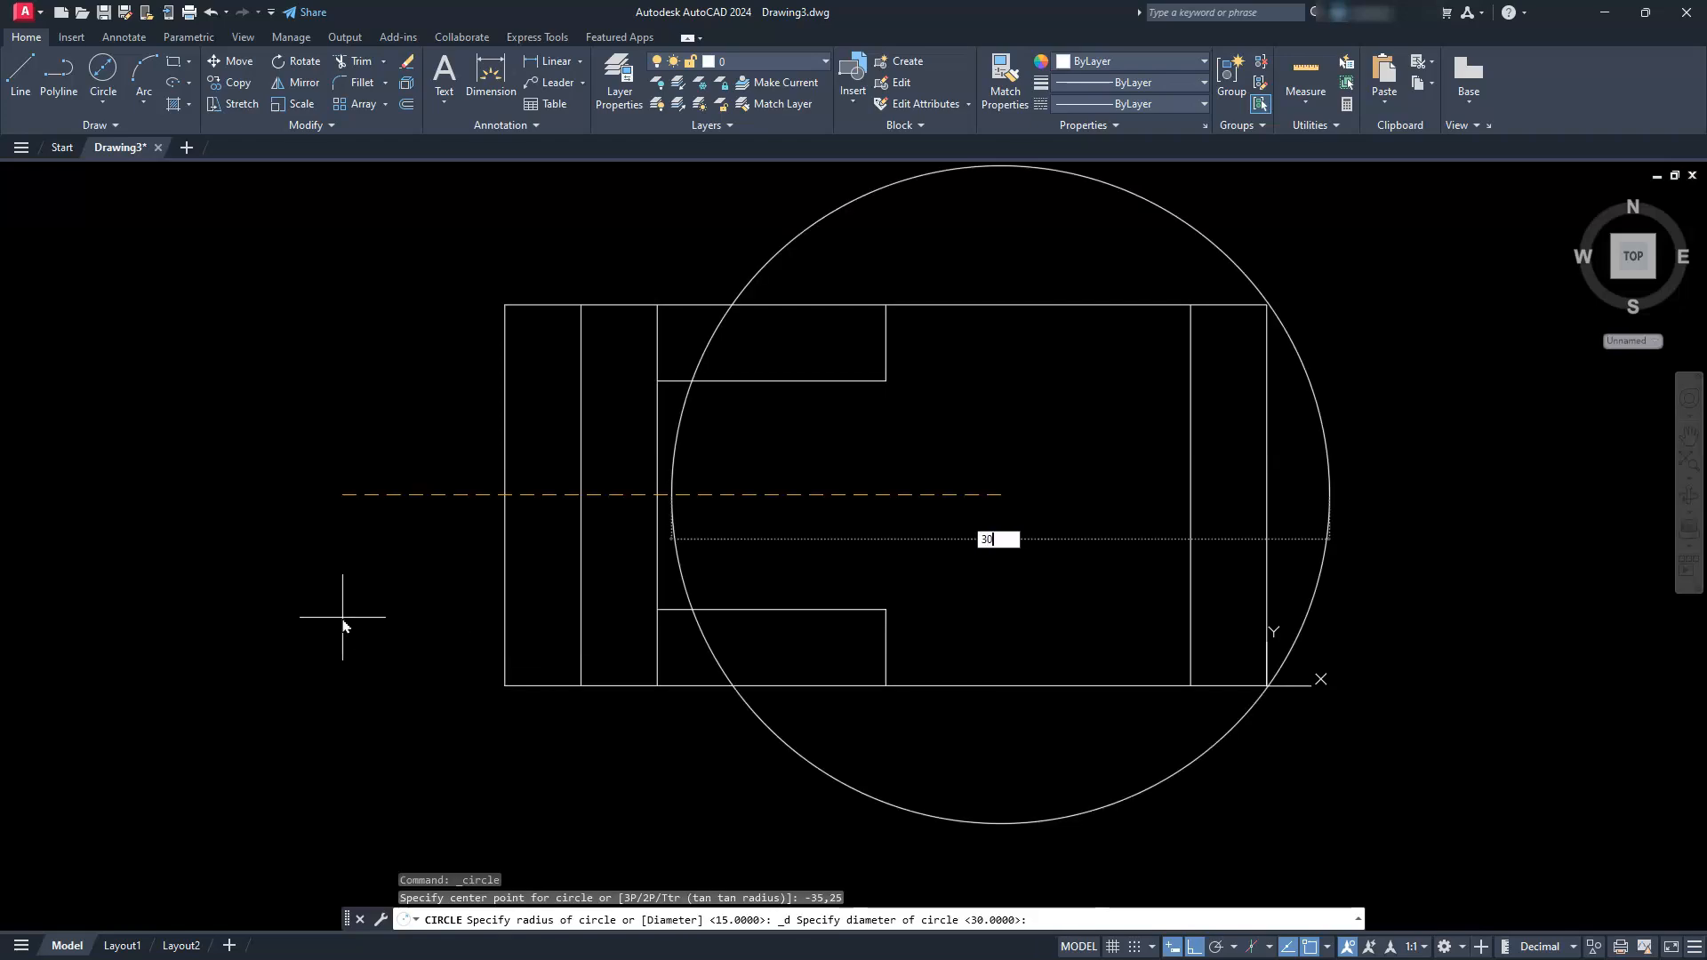
{"action": "key", "text": "Return"}
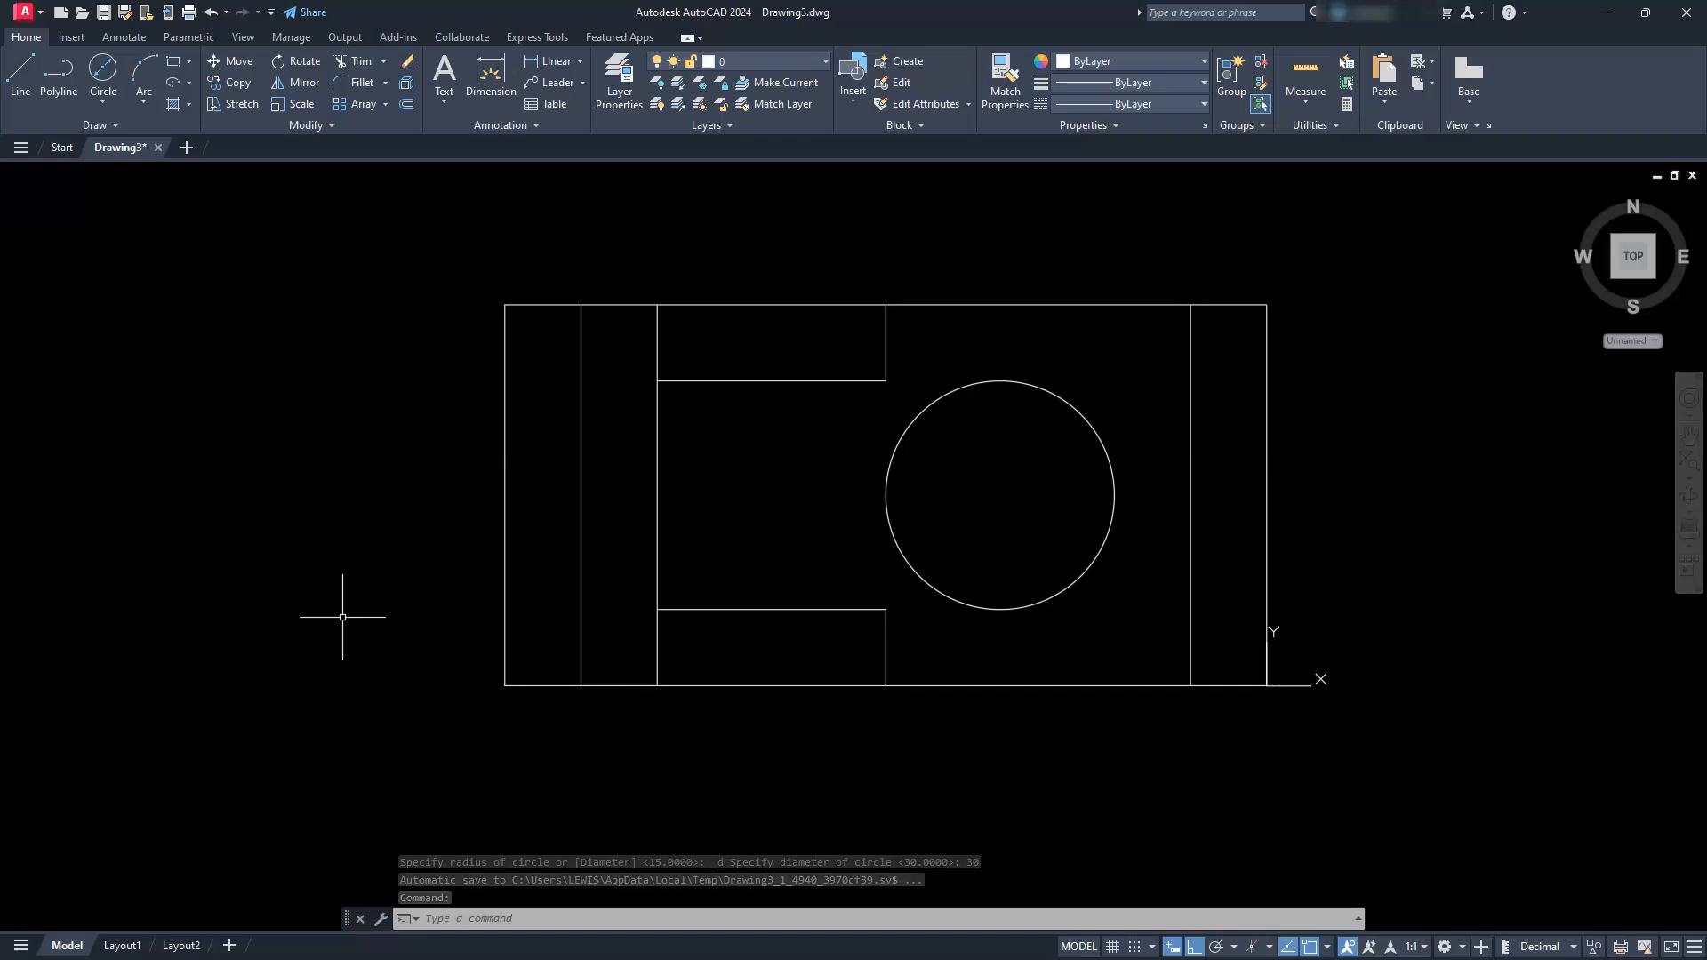
{"action": "key", "text": "Return"}
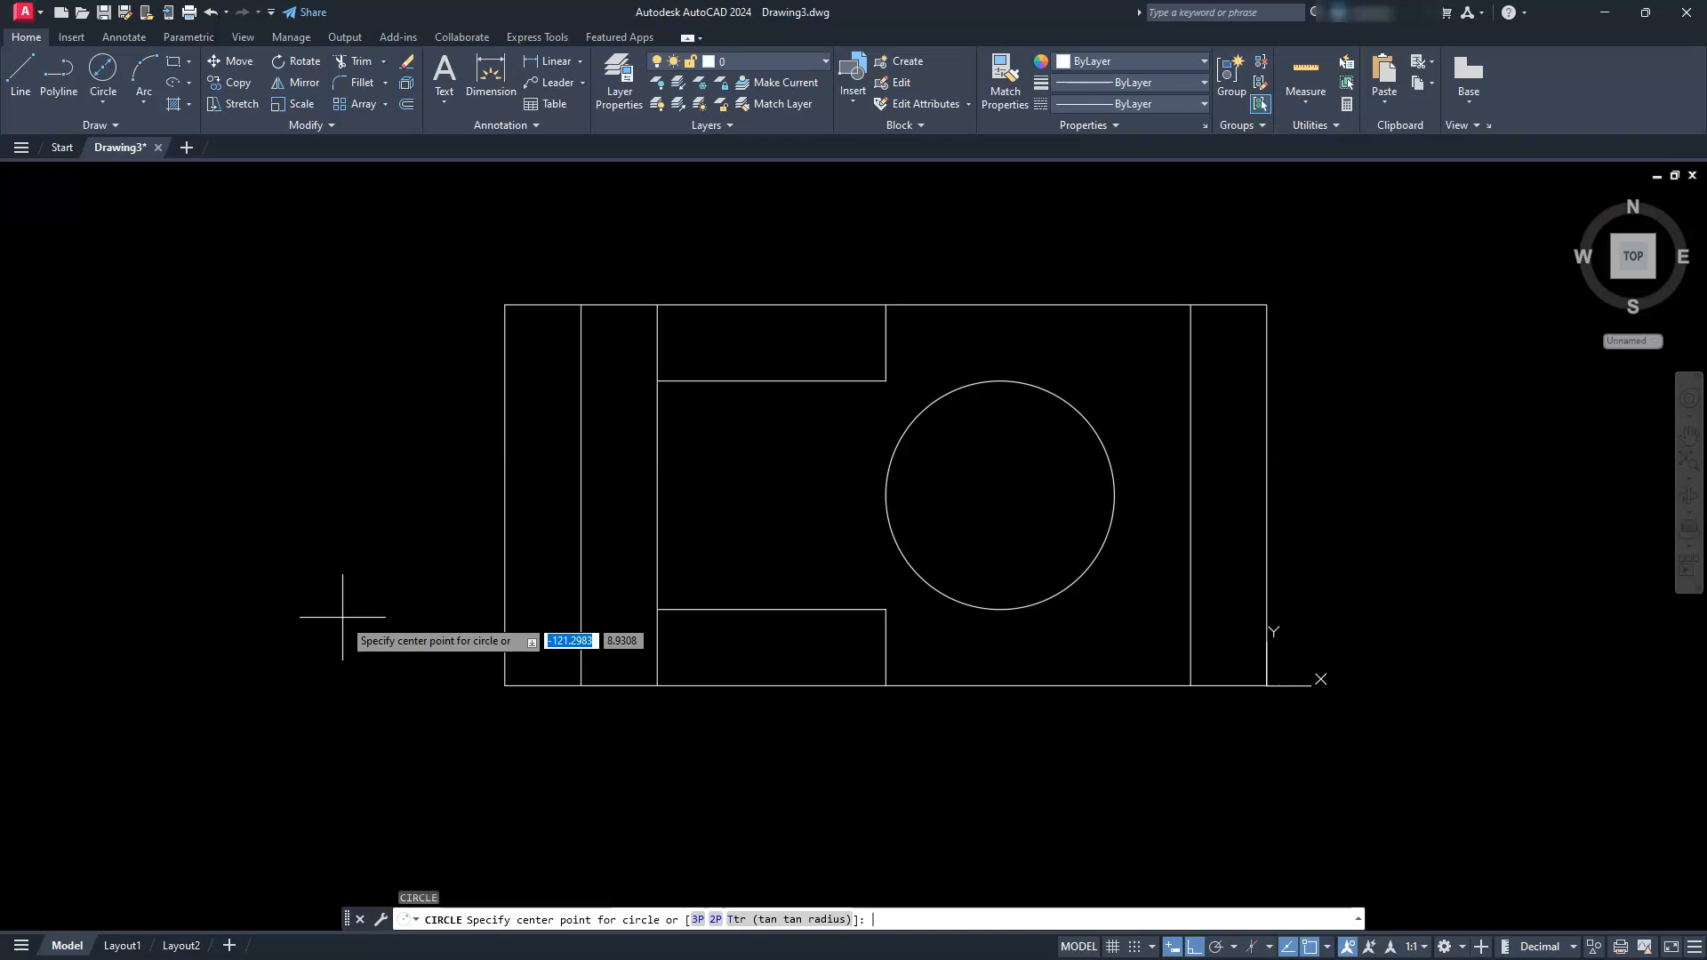
{"action": "type", "text": "35"}
{"action": "key", "text": "Tab"}
{"action": "type", "text": "25"}
{"action": "key", "text": "Escape"}
{"action": "key", "text": "Escape"}
{"action": "key", "text": "Escape"}
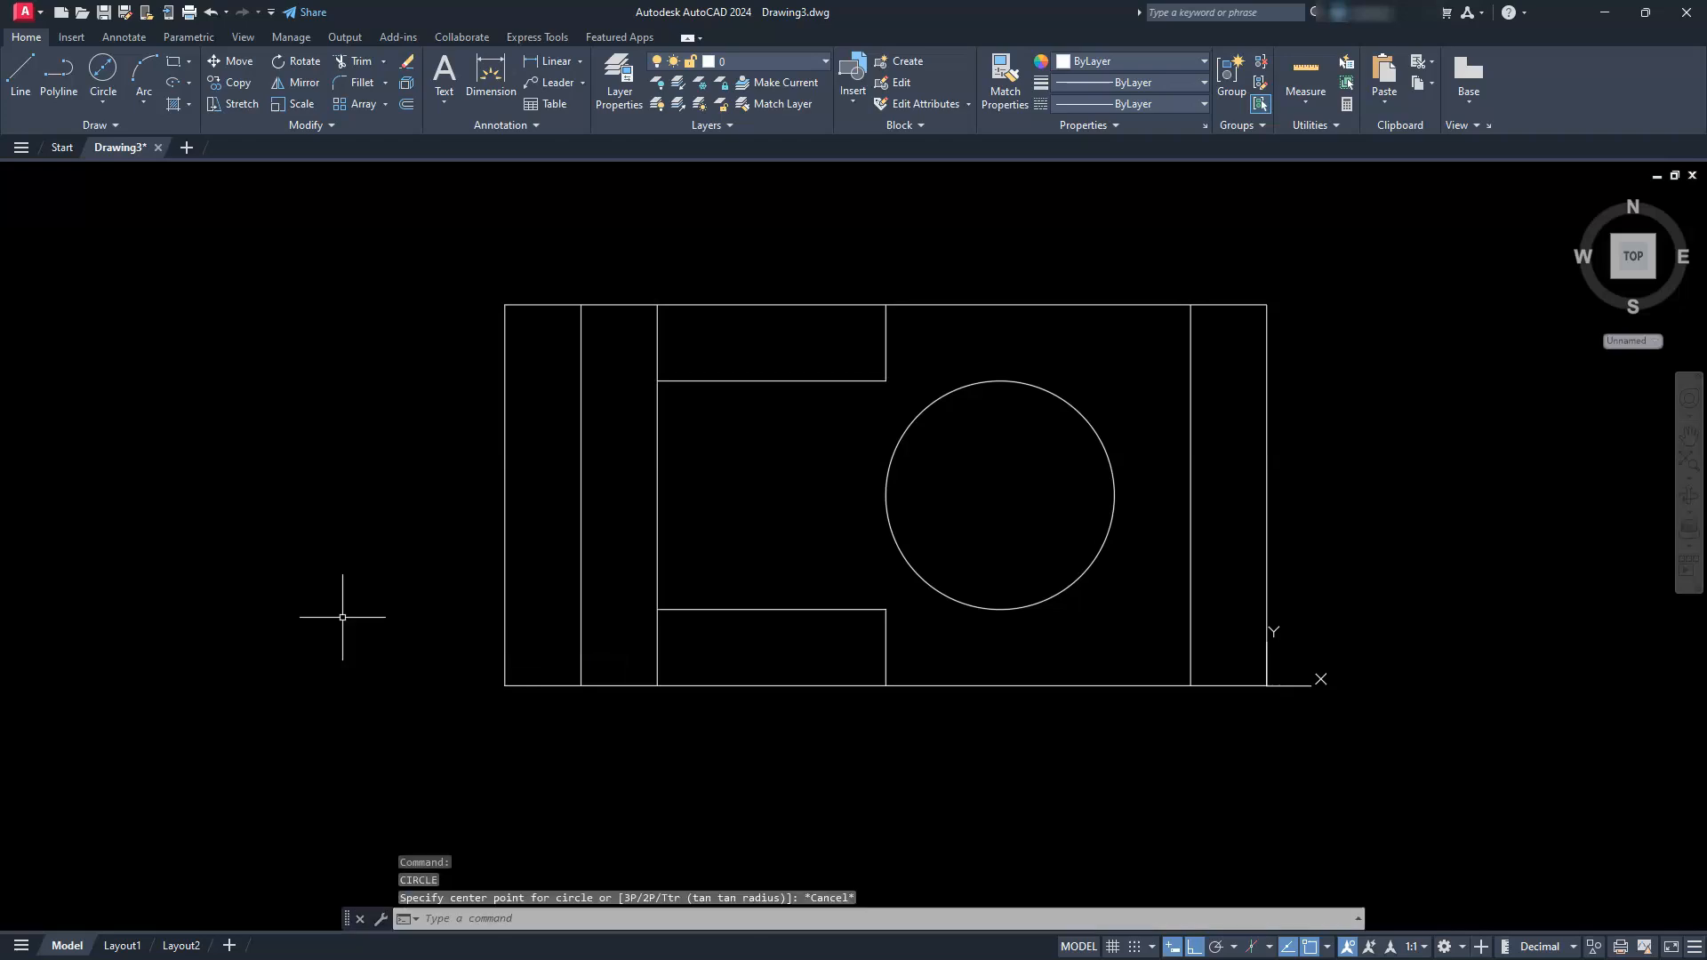
Step: Draw a 24 diameter circle centered at -35,25 relative to the rectangle's lower-right corner, concentric with the existing circle
{"action": "key", "text": "Return"}
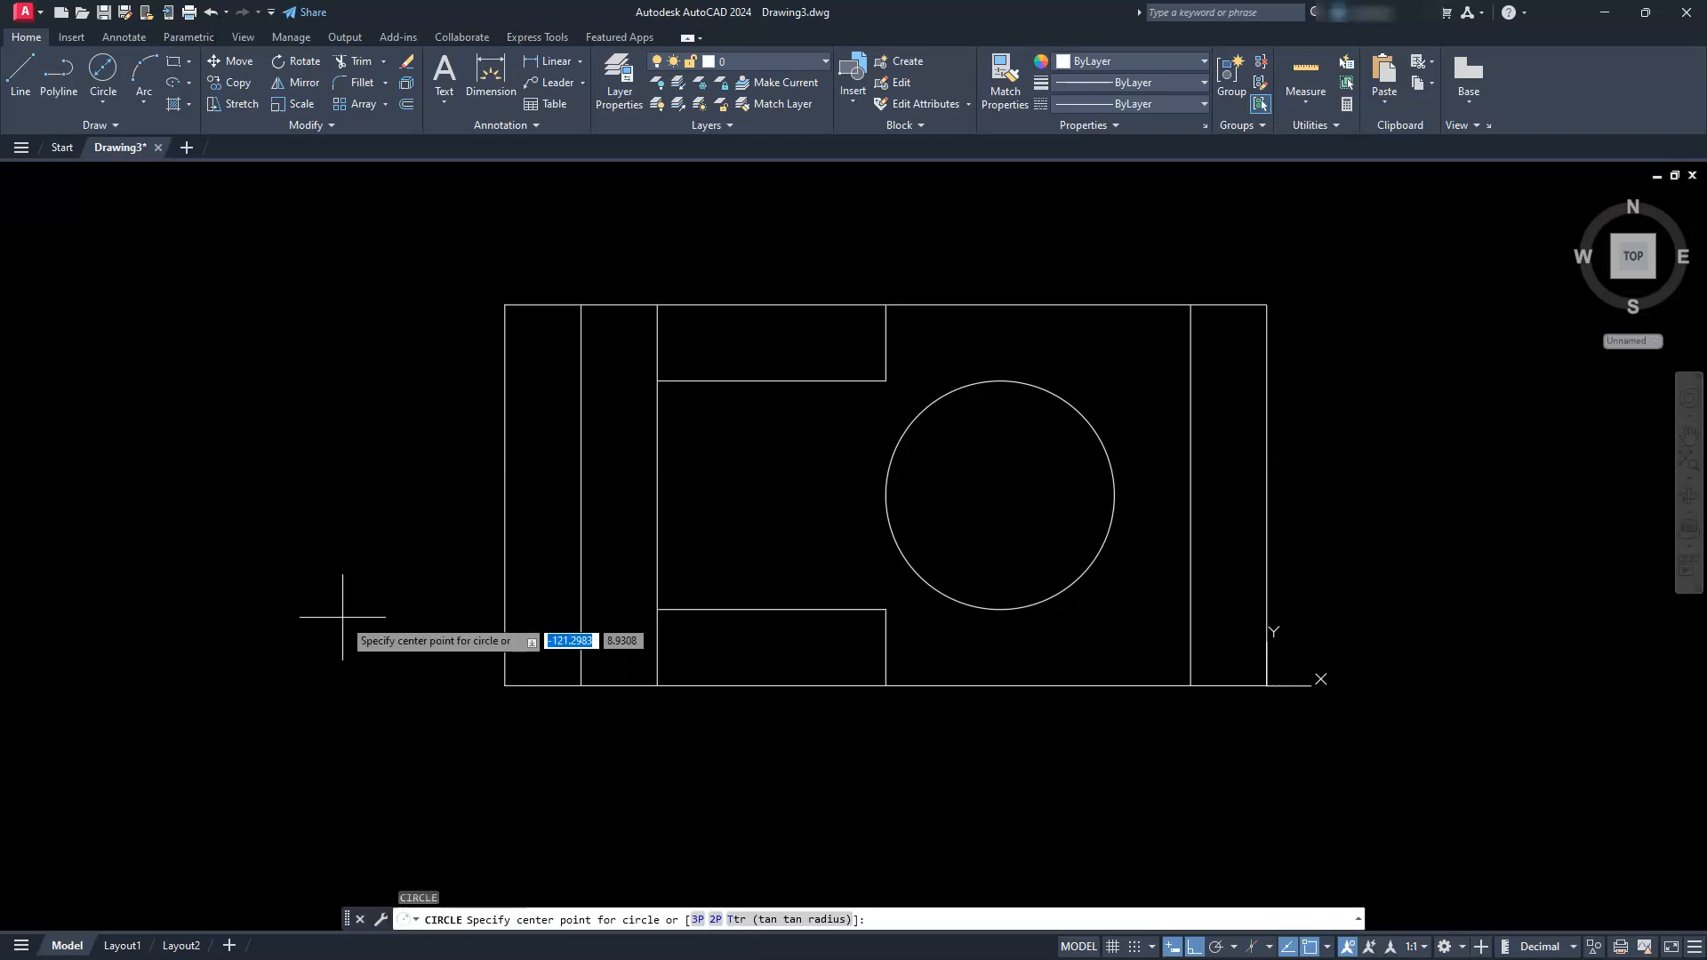
{"action": "type", "text": "-35"}
{"action": "key", "text": "Tab"}
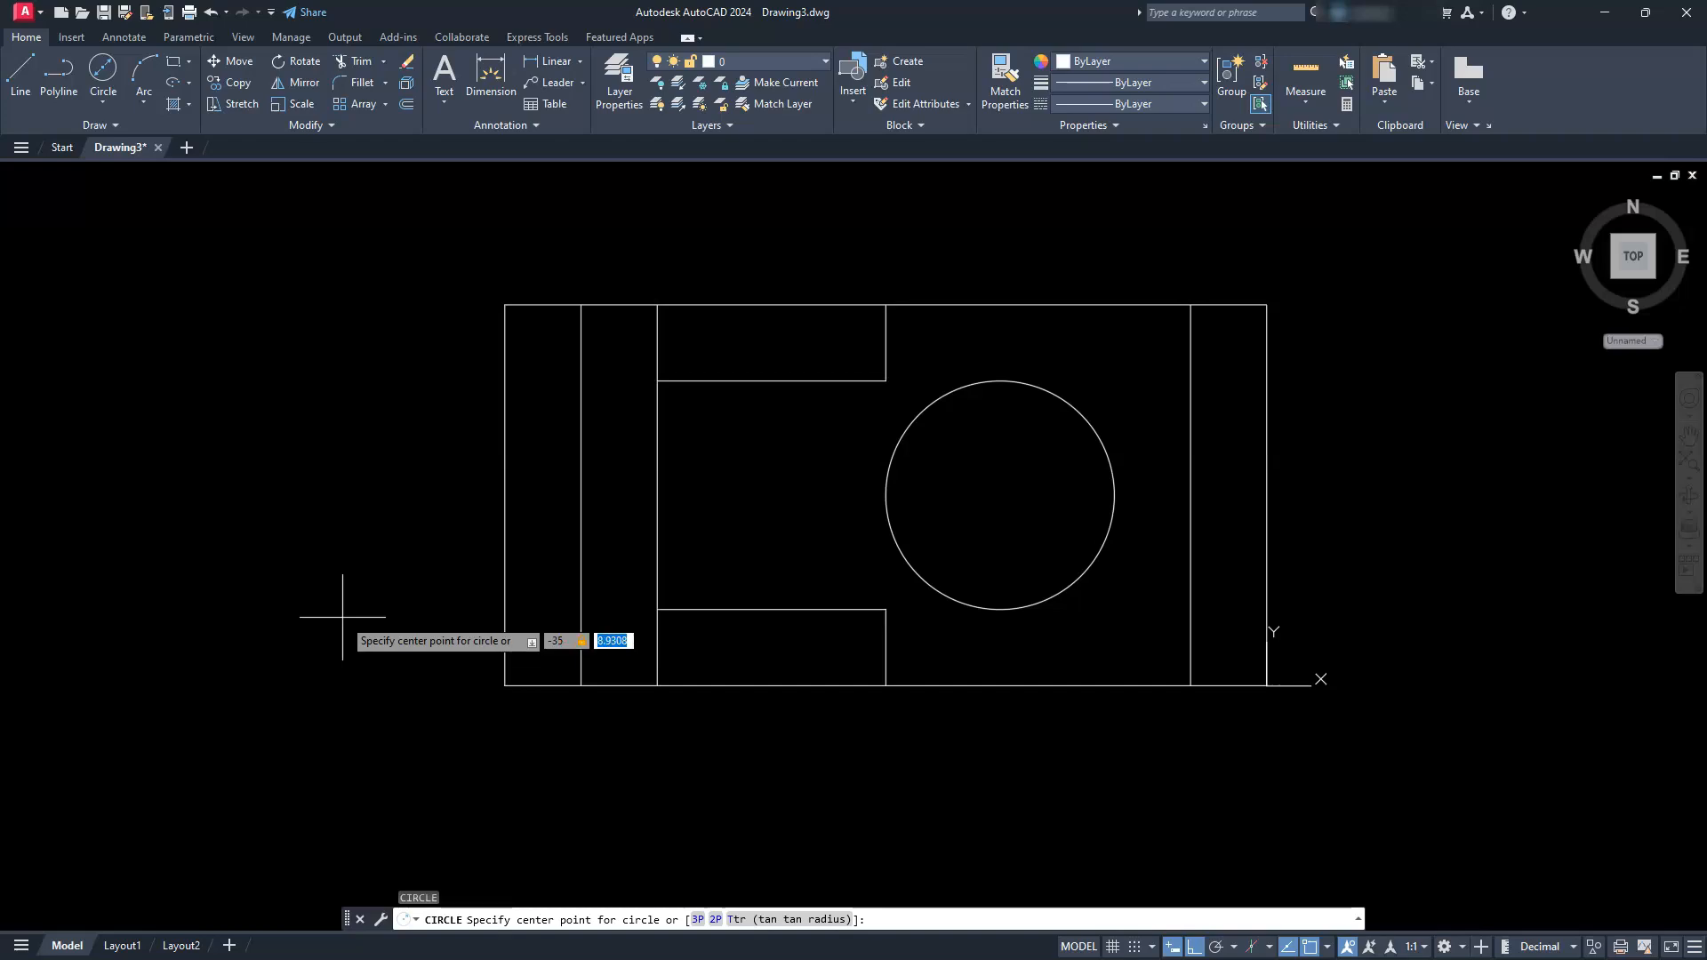
{"action": "key", "text": "Return"}
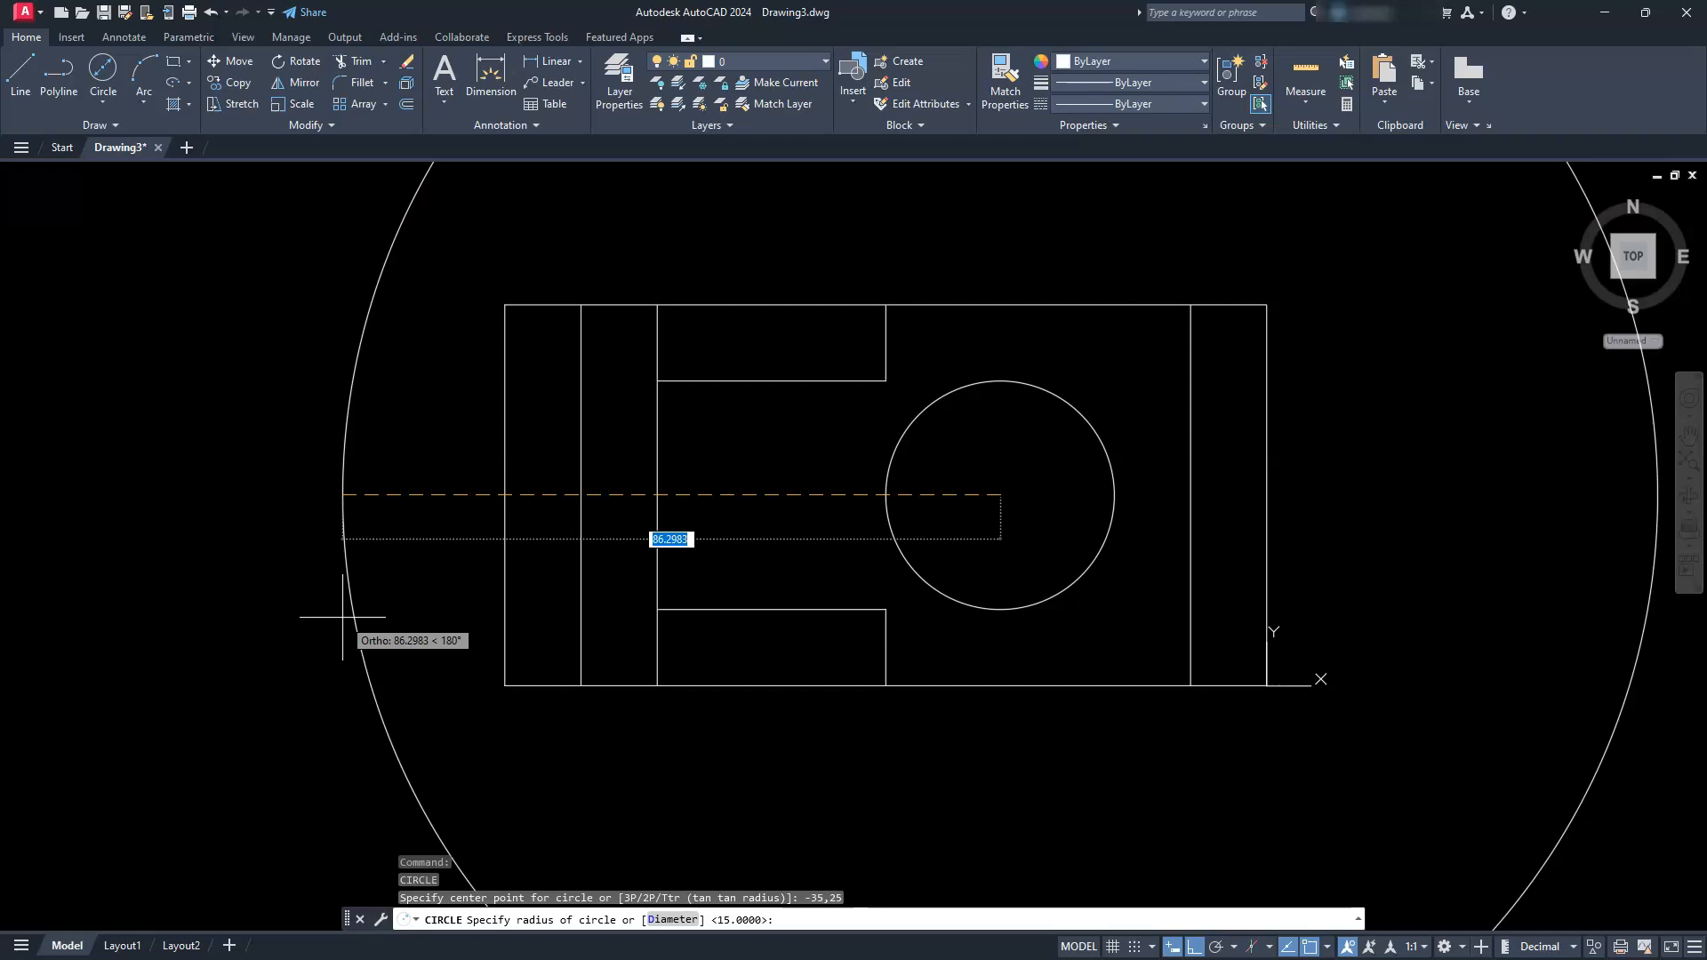
{"action": "left_click", "coordinate": [662, 925]}
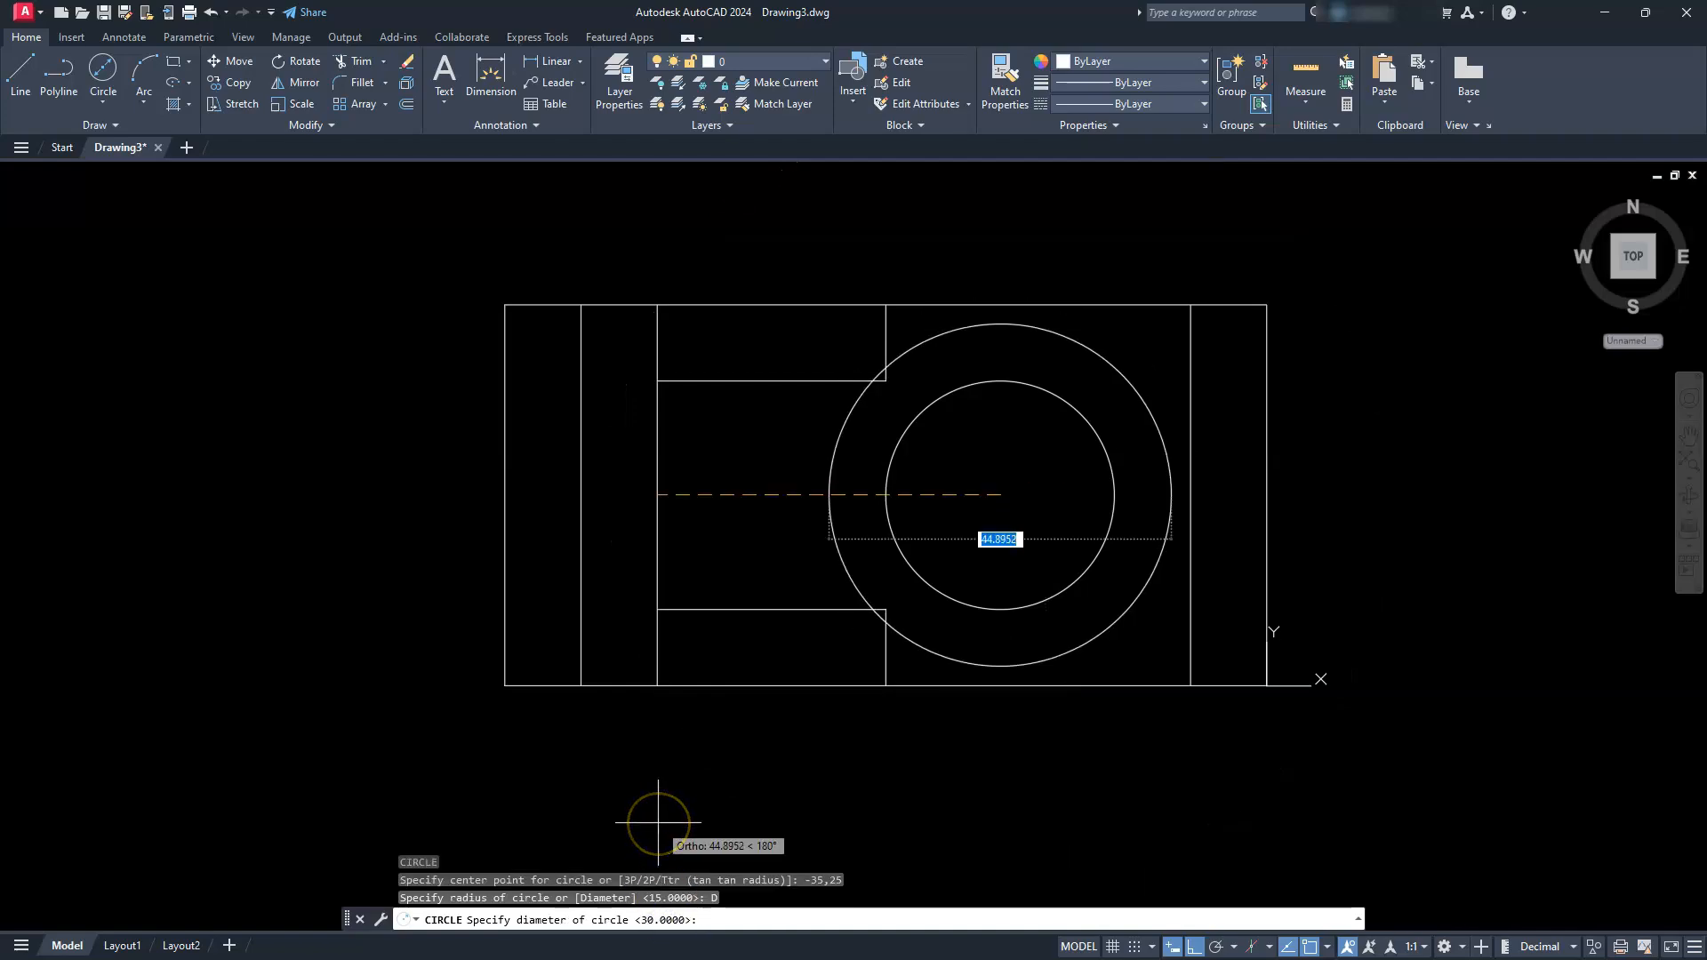
{"action": "type", "text": "24"}
{"action": "key", "text": "Return"}
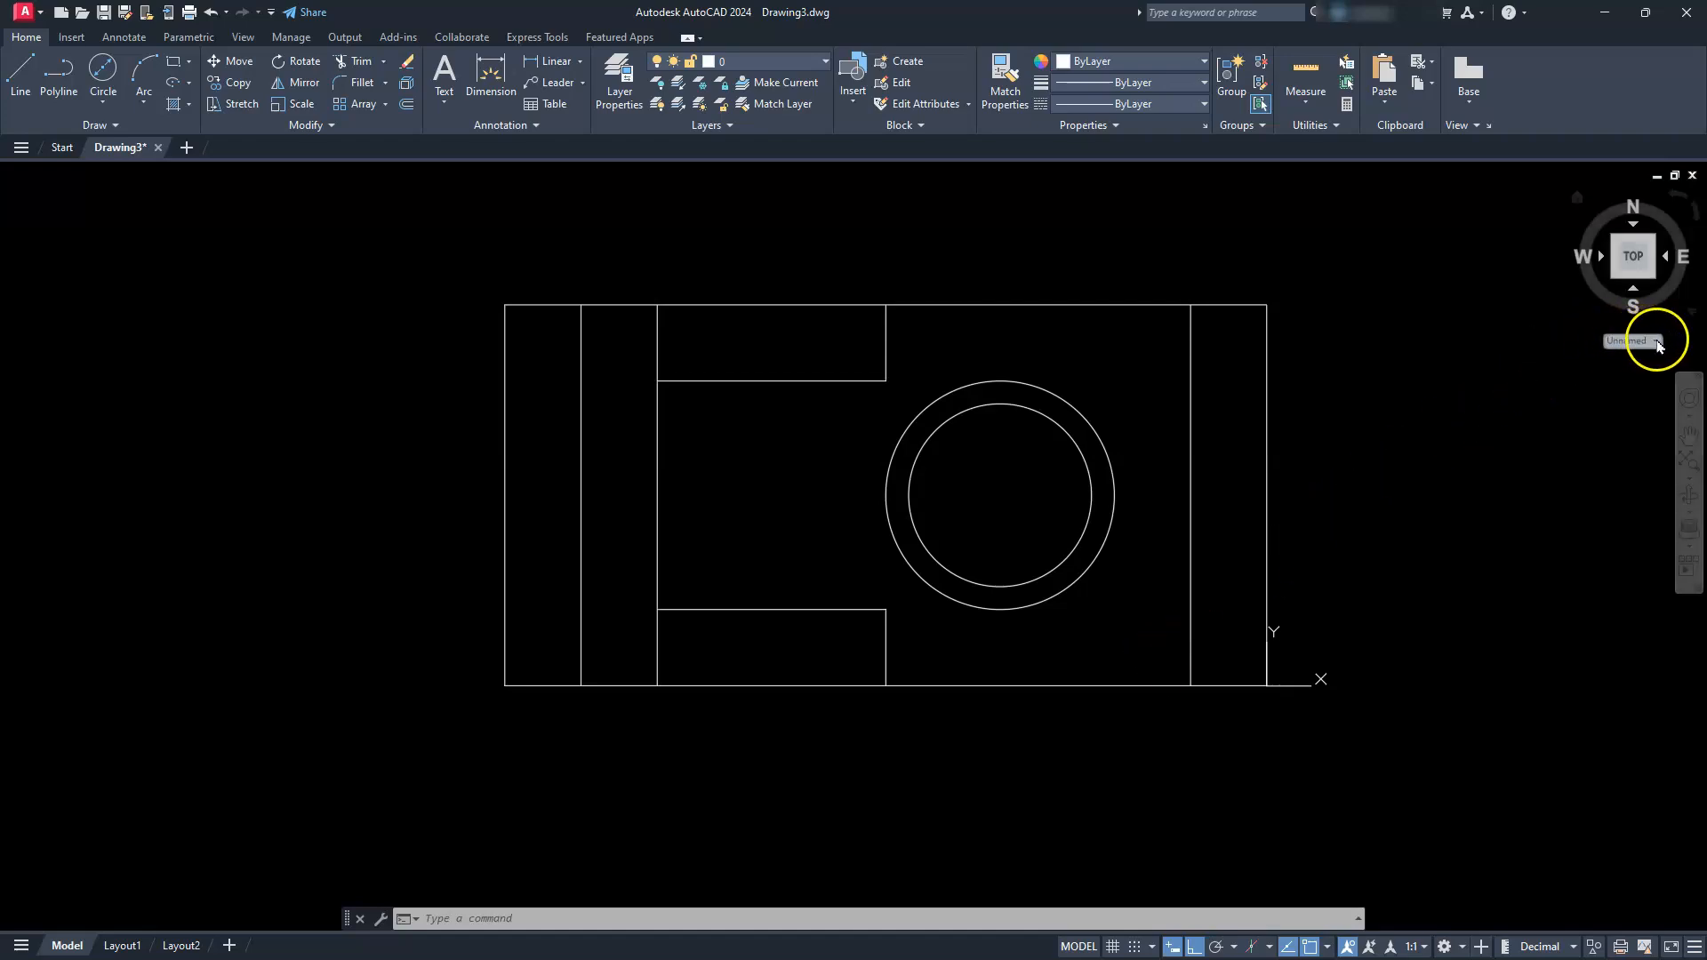
Step: Restore the world coordinate system (WCS)
{"action": "left_click", "coordinate": [1656, 342]}
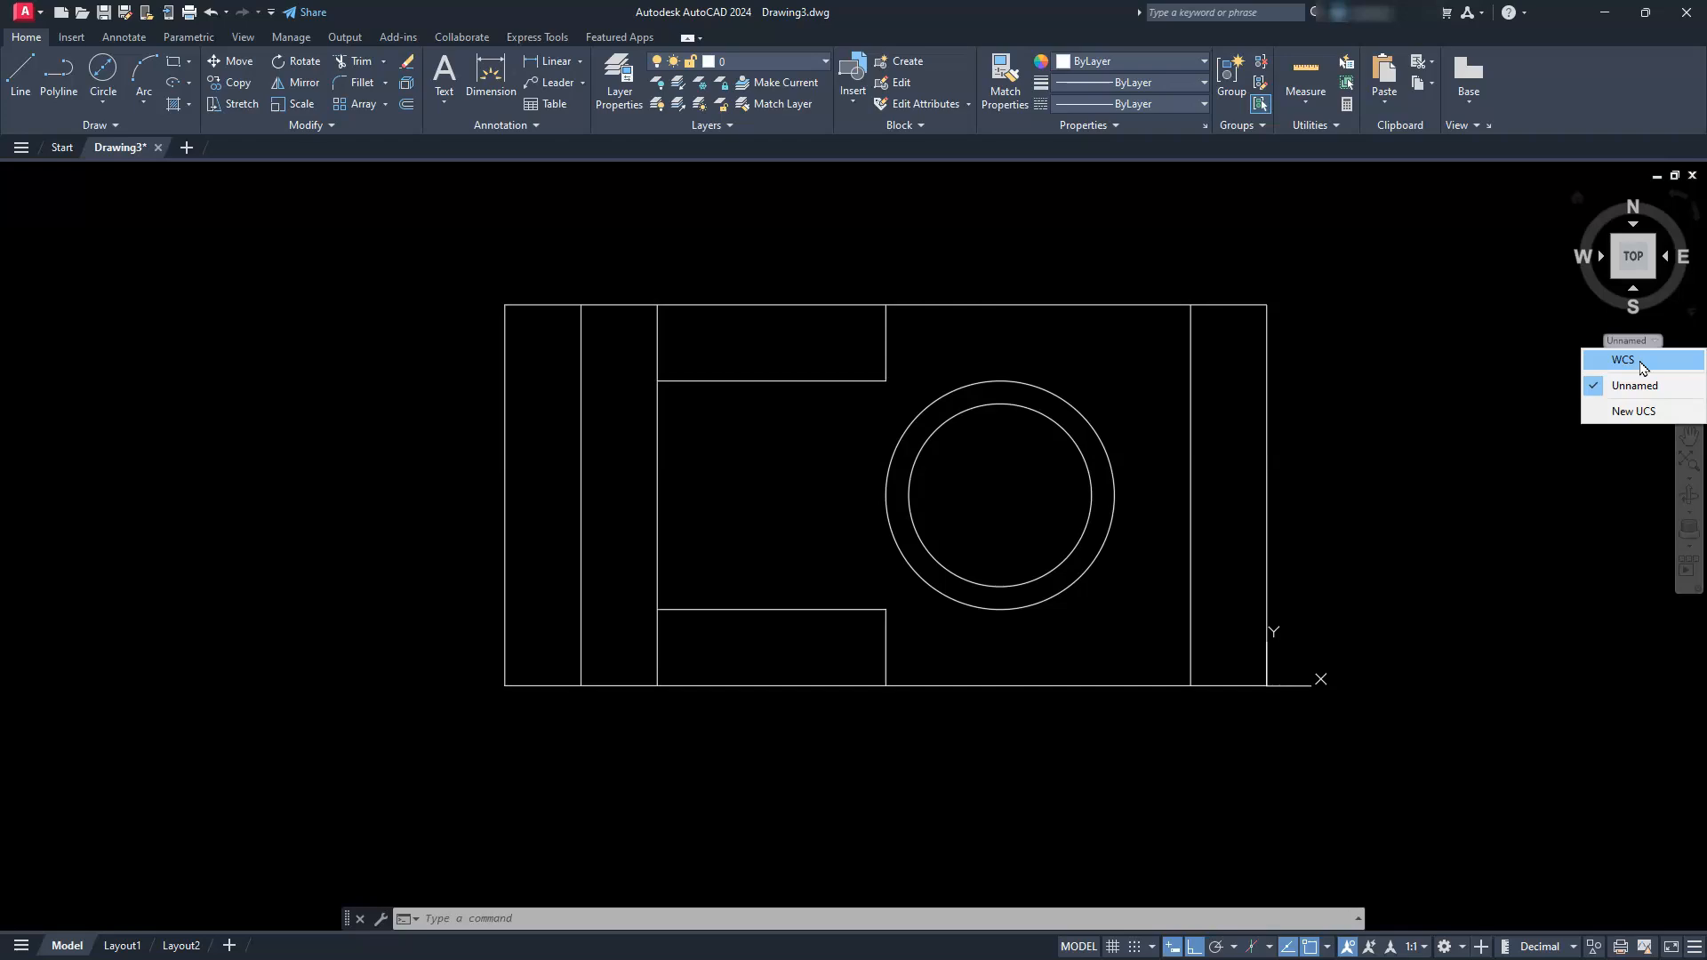
{"action": "left_click", "coordinate": [1640, 361]}
Step: Draw six vertical construction lines through the points where the top view's vertical edges meet the rectangle's lower edge
{"action": "scroll", "coordinate": [632, 681], "scroll_direction": "down", "scroll_amount": 4}
{"action": "mouse_move", "coordinate": [640, 712]}
{"action": "middle_mouse_down"}
{"action": "mouse_move", "coordinate": [732, 613]}
{"action": "mouse_move", "coordinate": [770, 469]}
{"action": "mouse_move", "coordinate": [686, 464]}
{"action": "mouse_move", "coordinate": [708, 484]}
{"action": "middle_mouse_up"}
{"action": "scroll", "coordinate": [702, 483], "scroll_direction": "up", "scroll_amount": 2}
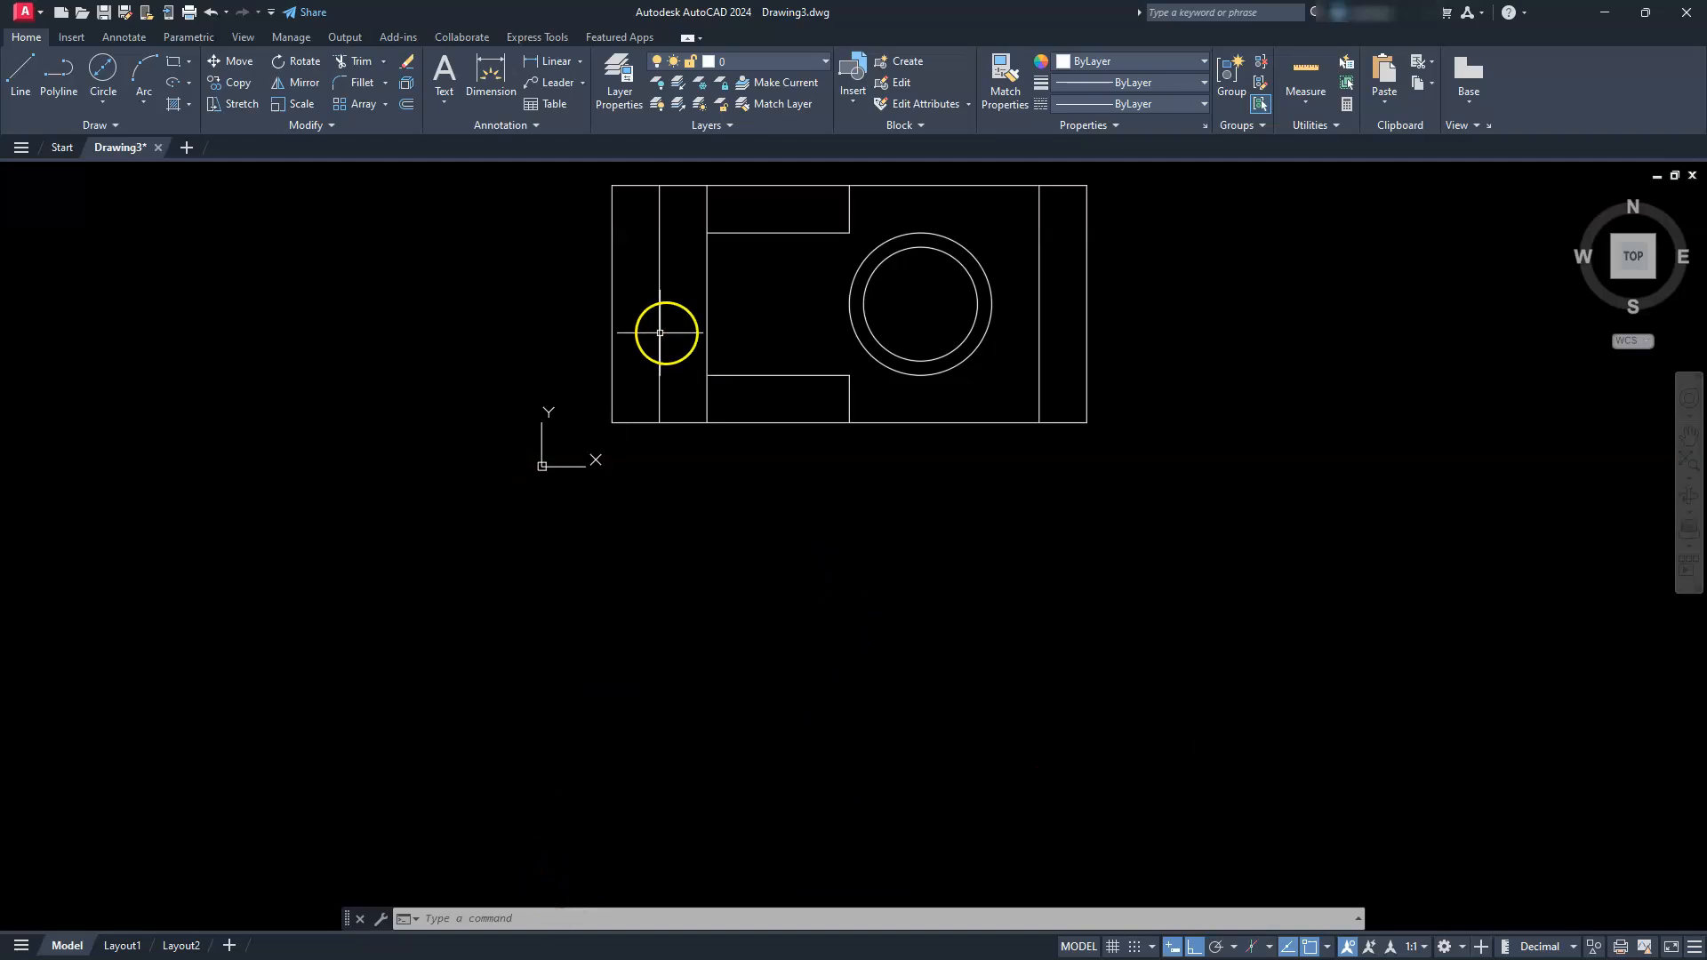
{"action": "left_click", "coordinate": [82, 125]}
{"action": "left_click", "coordinate": [59, 147]}
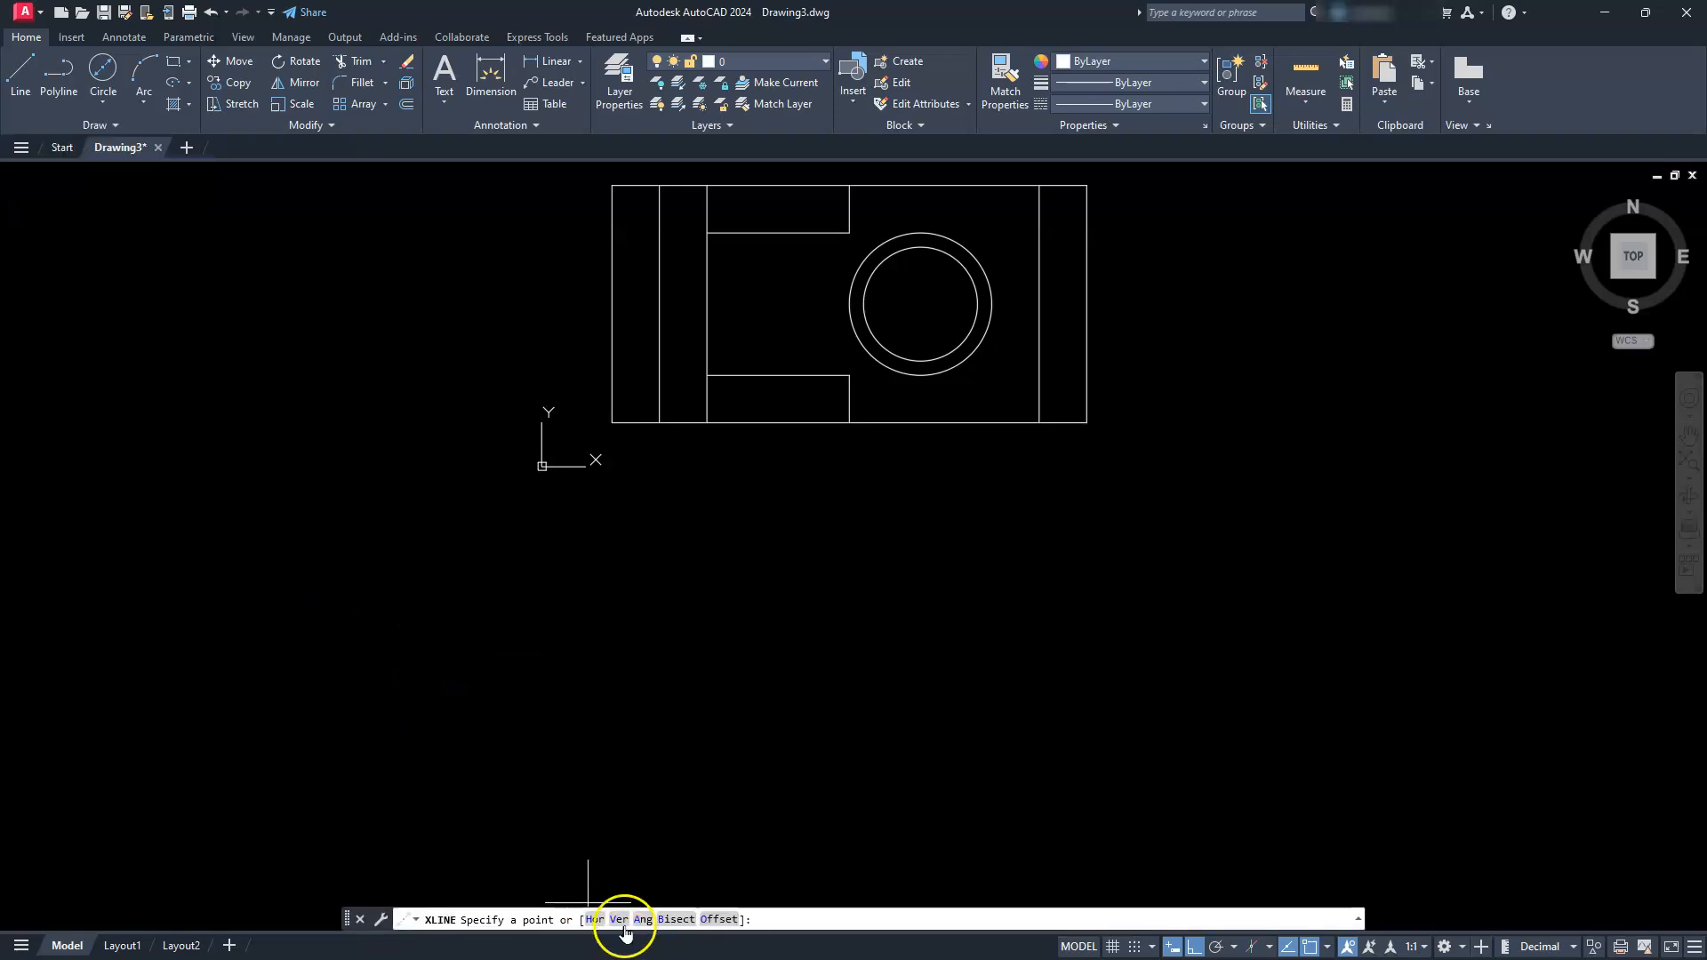
{"action": "left_click", "coordinate": [620, 920]}
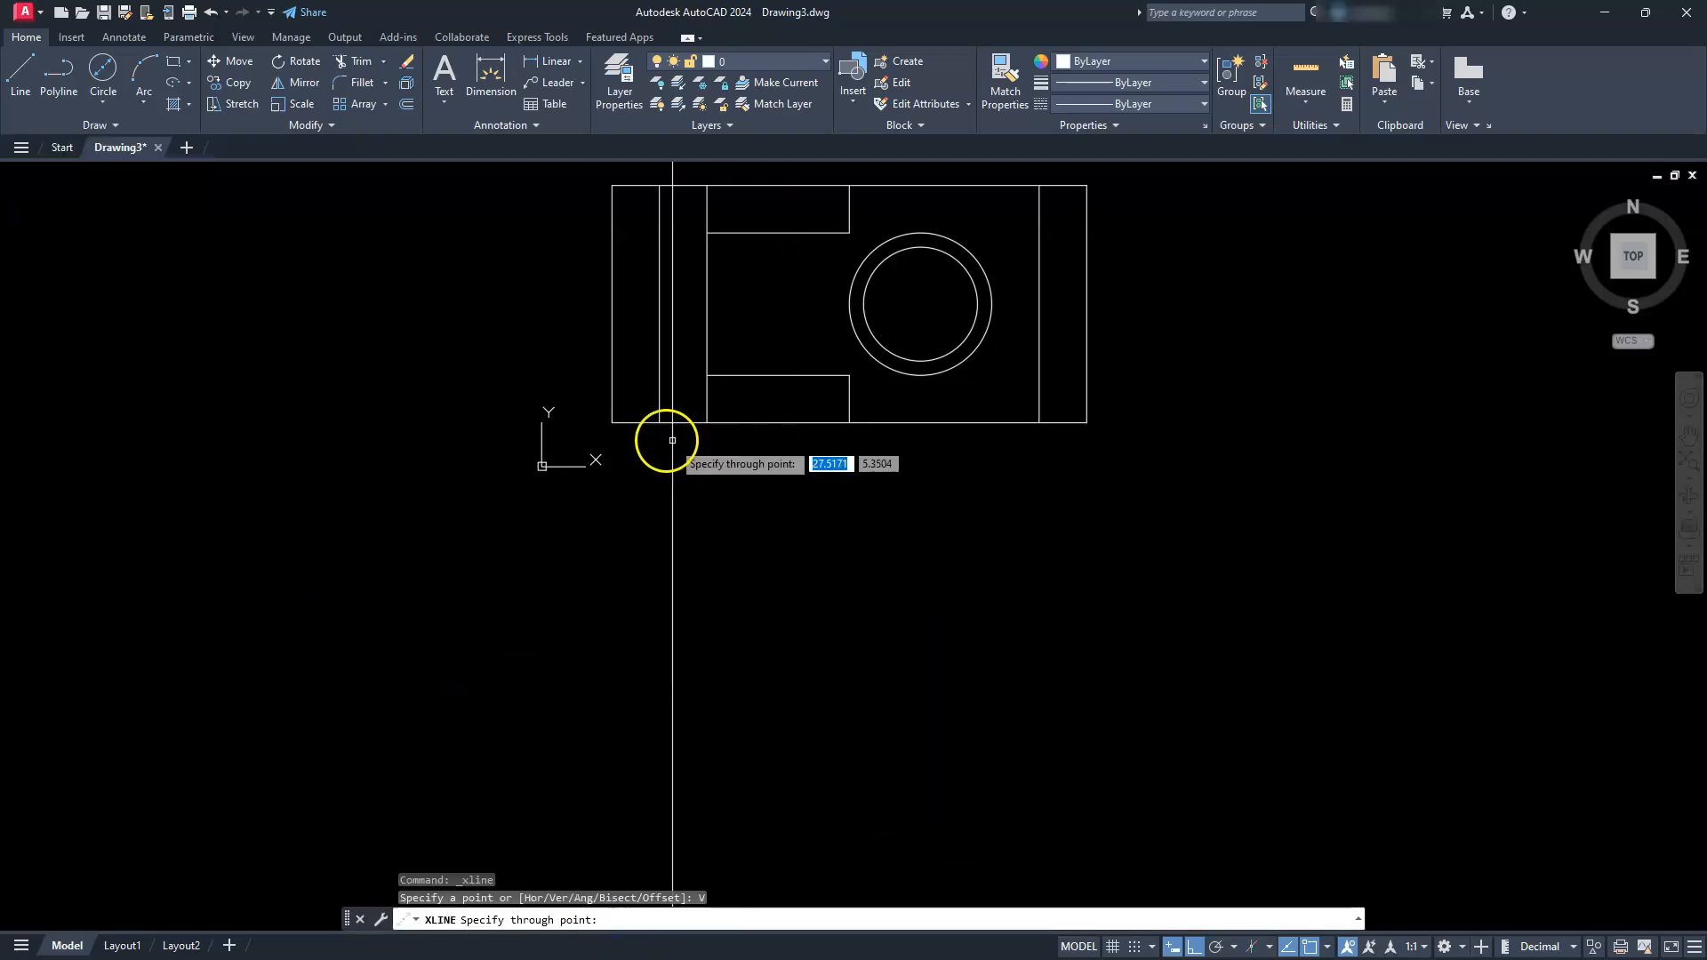
{"action": "left_click", "coordinate": [611, 423]}
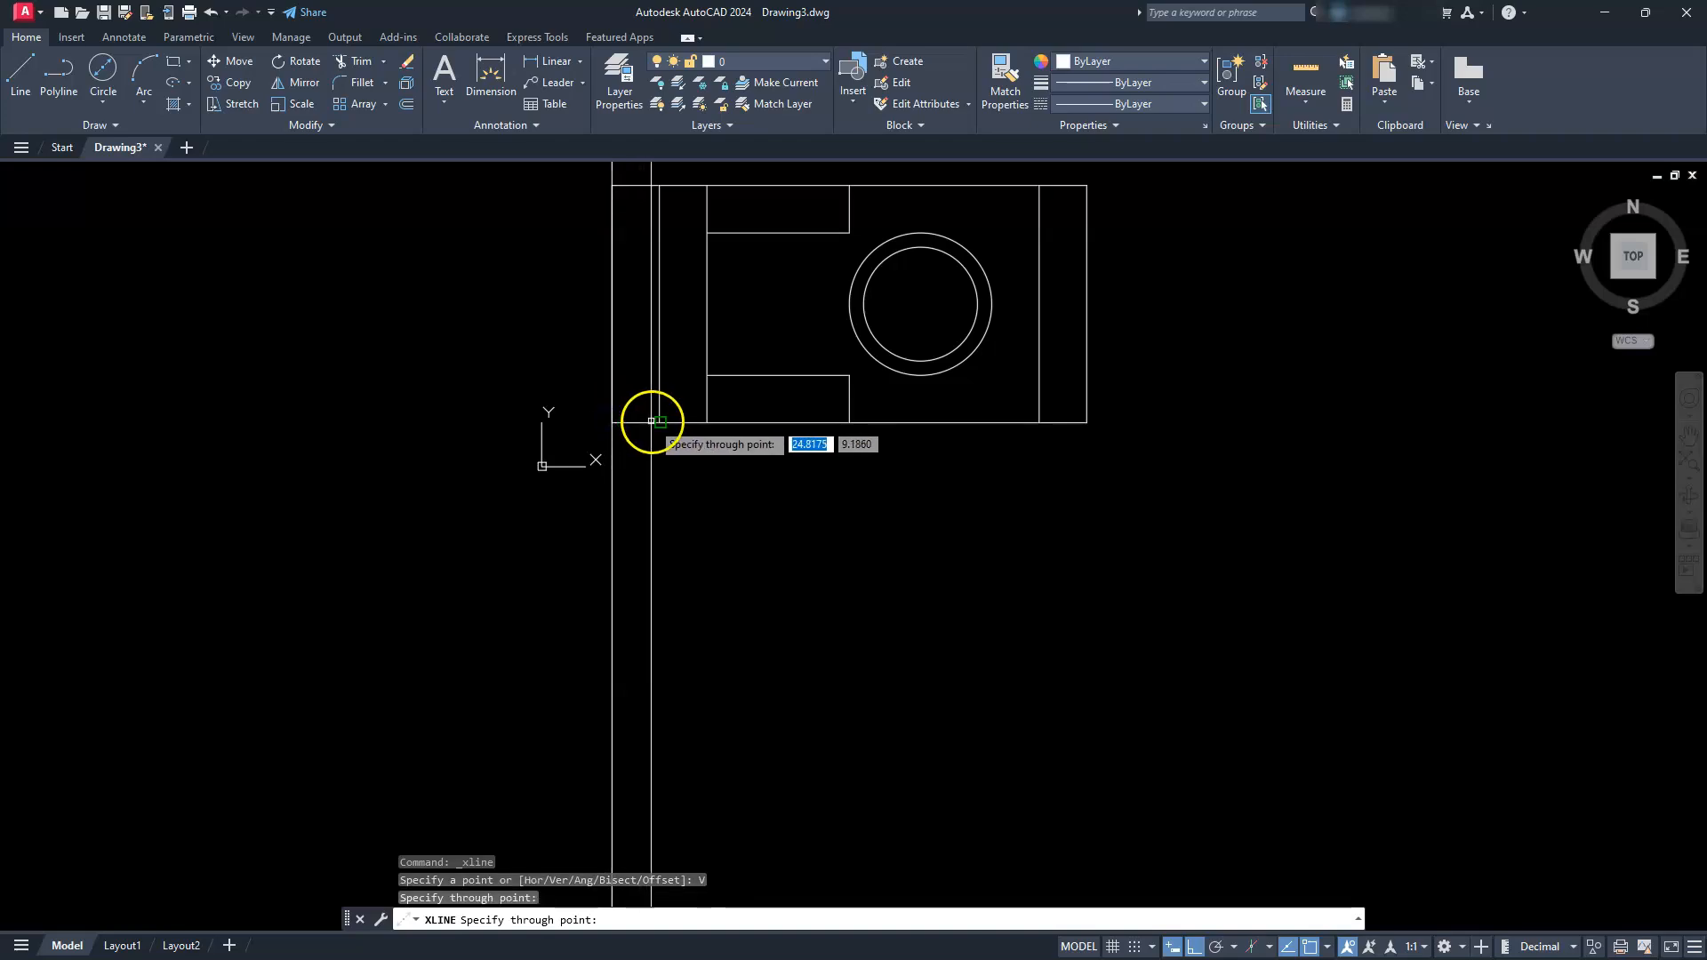
{"action": "left_click", "coordinate": [660, 422]}
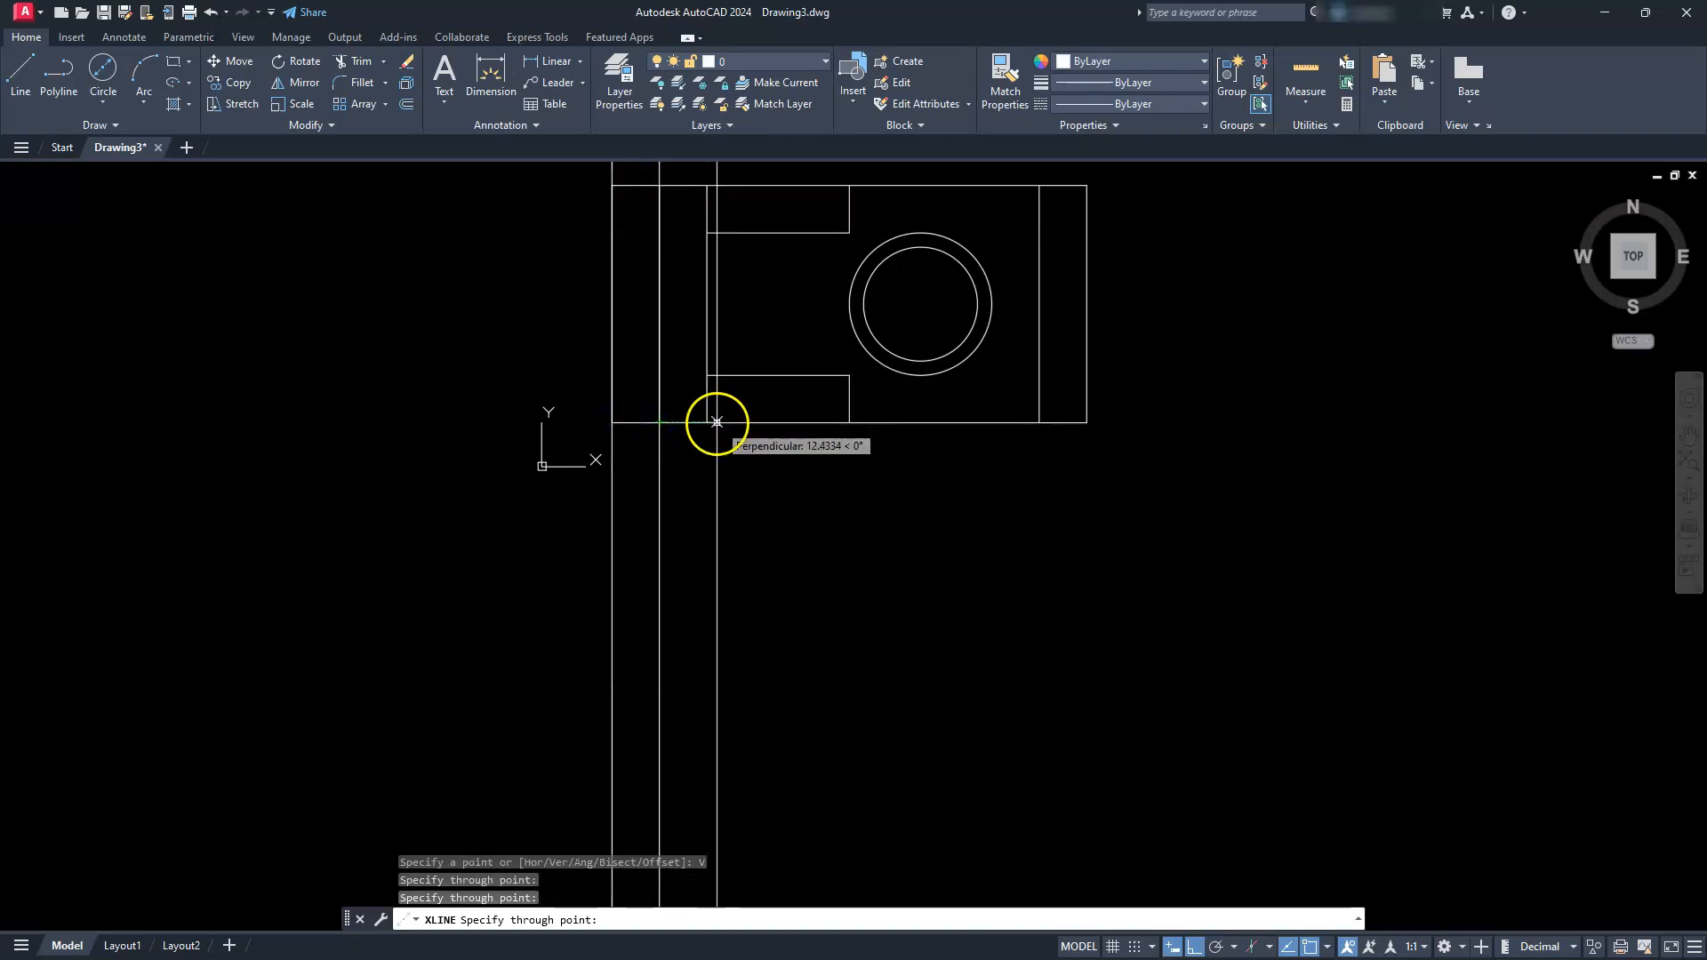
{"action": "left_click", "coordinate": [707, 423]}
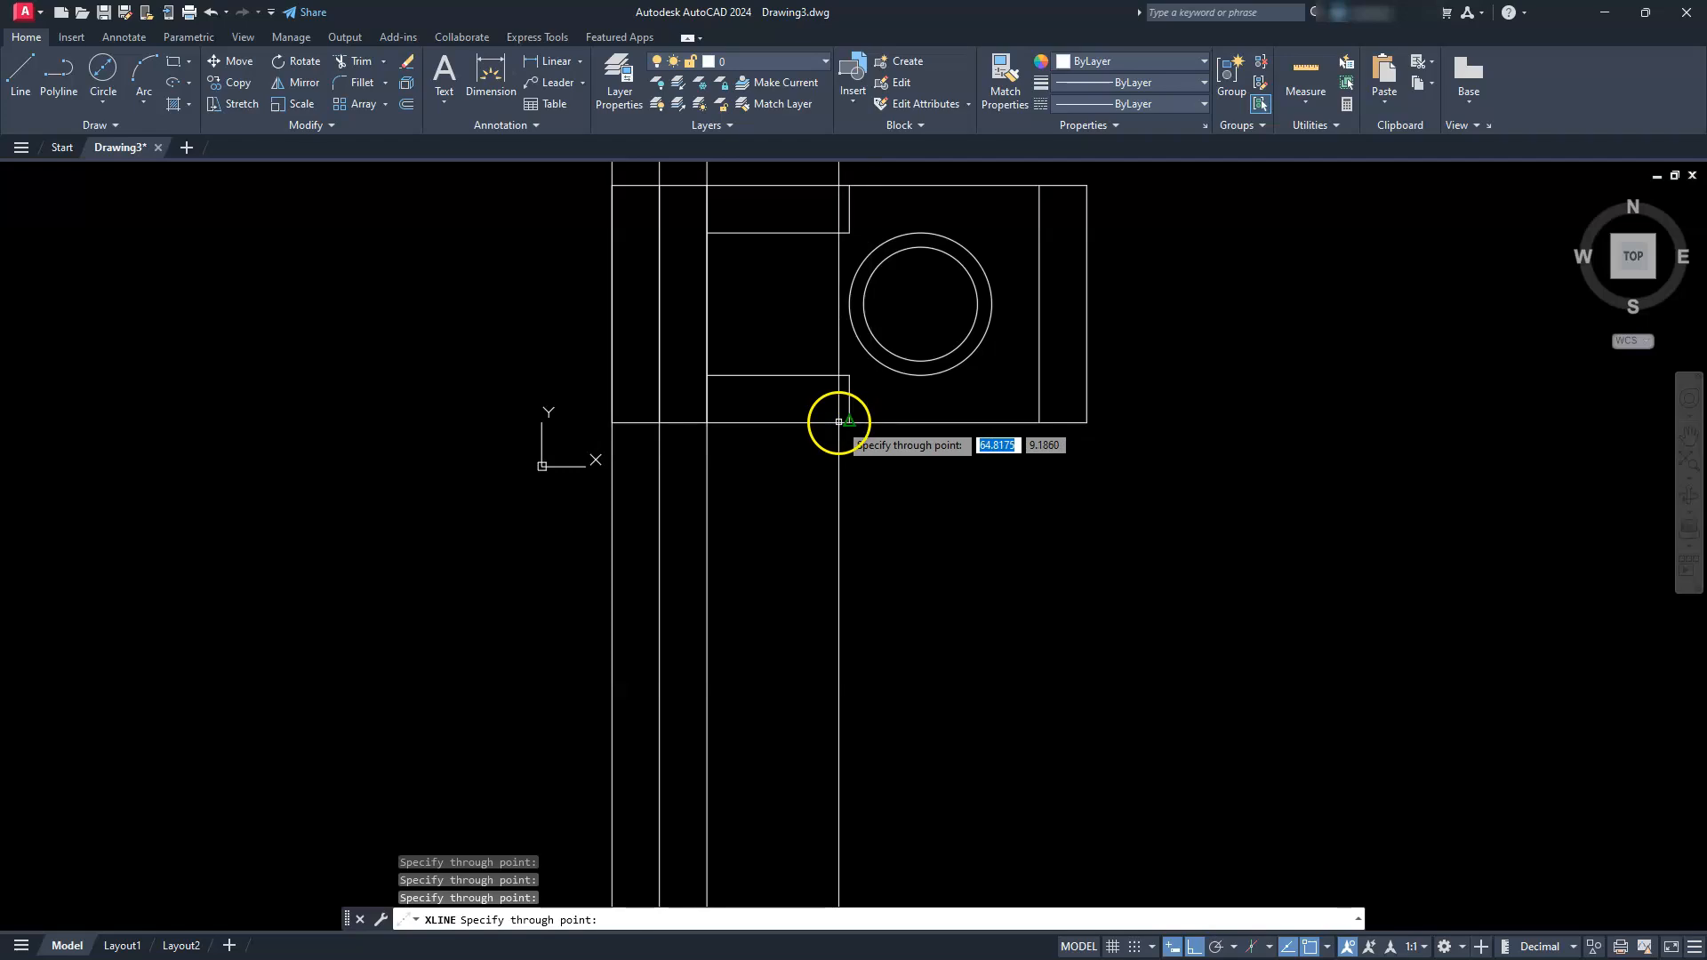
{"action": "left_click", "coordinate": [849, 422]}
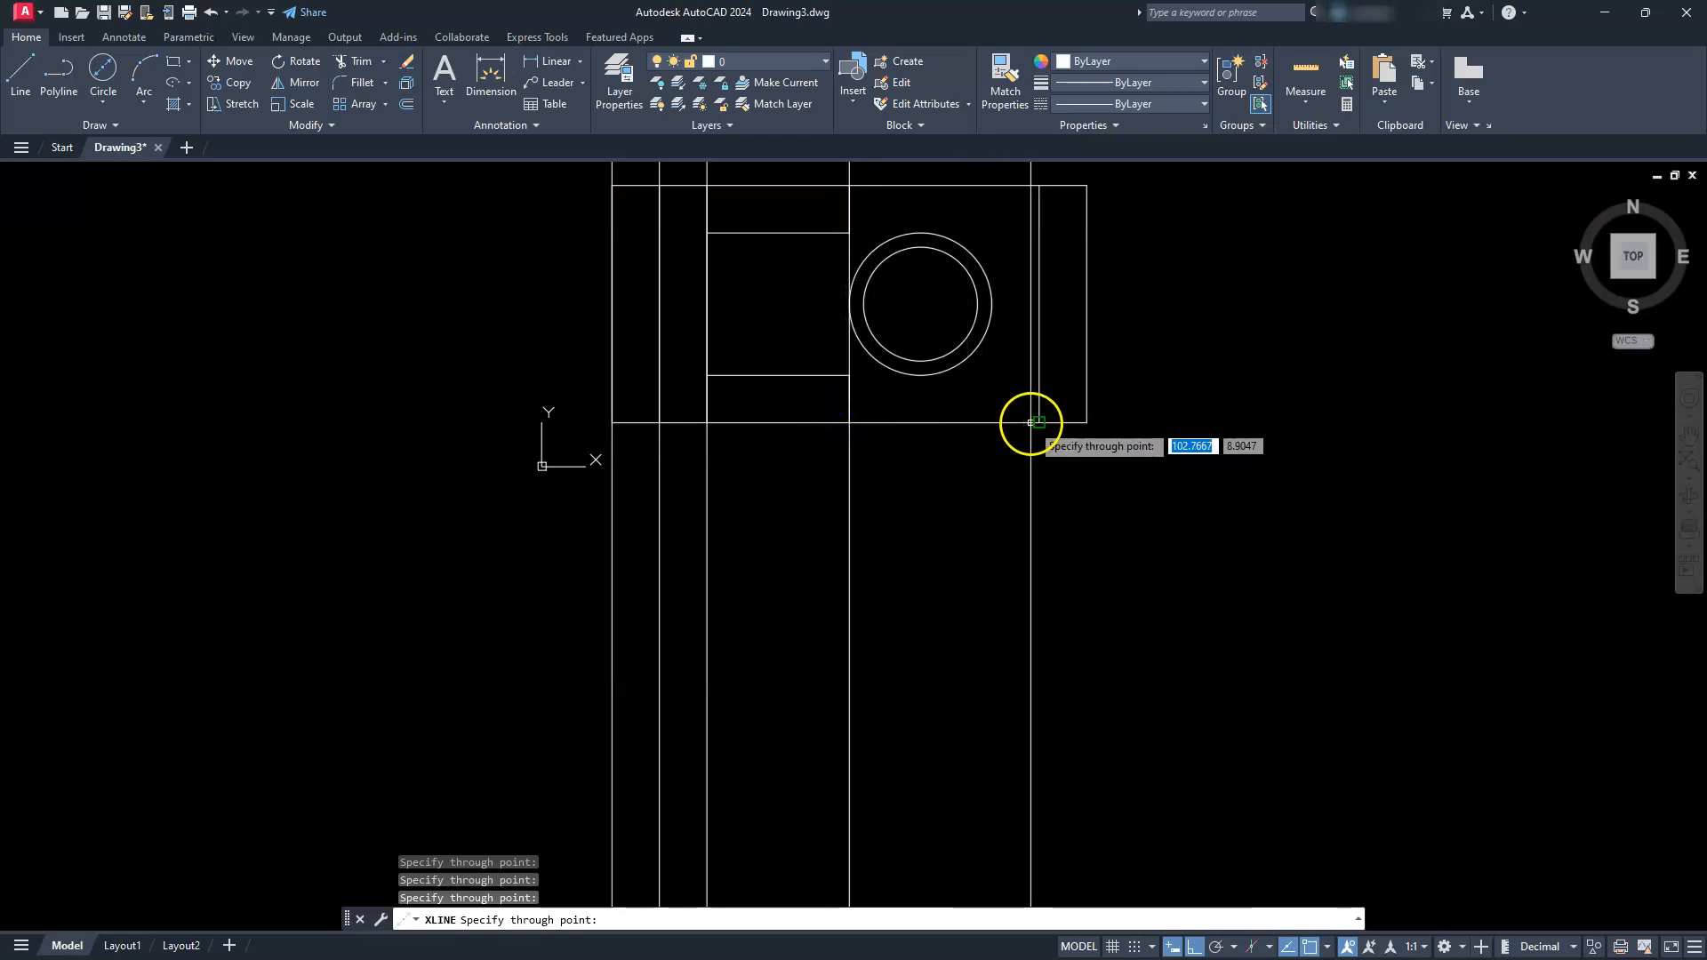
{"action": "left_click", "coordinate": [1039, 422]}
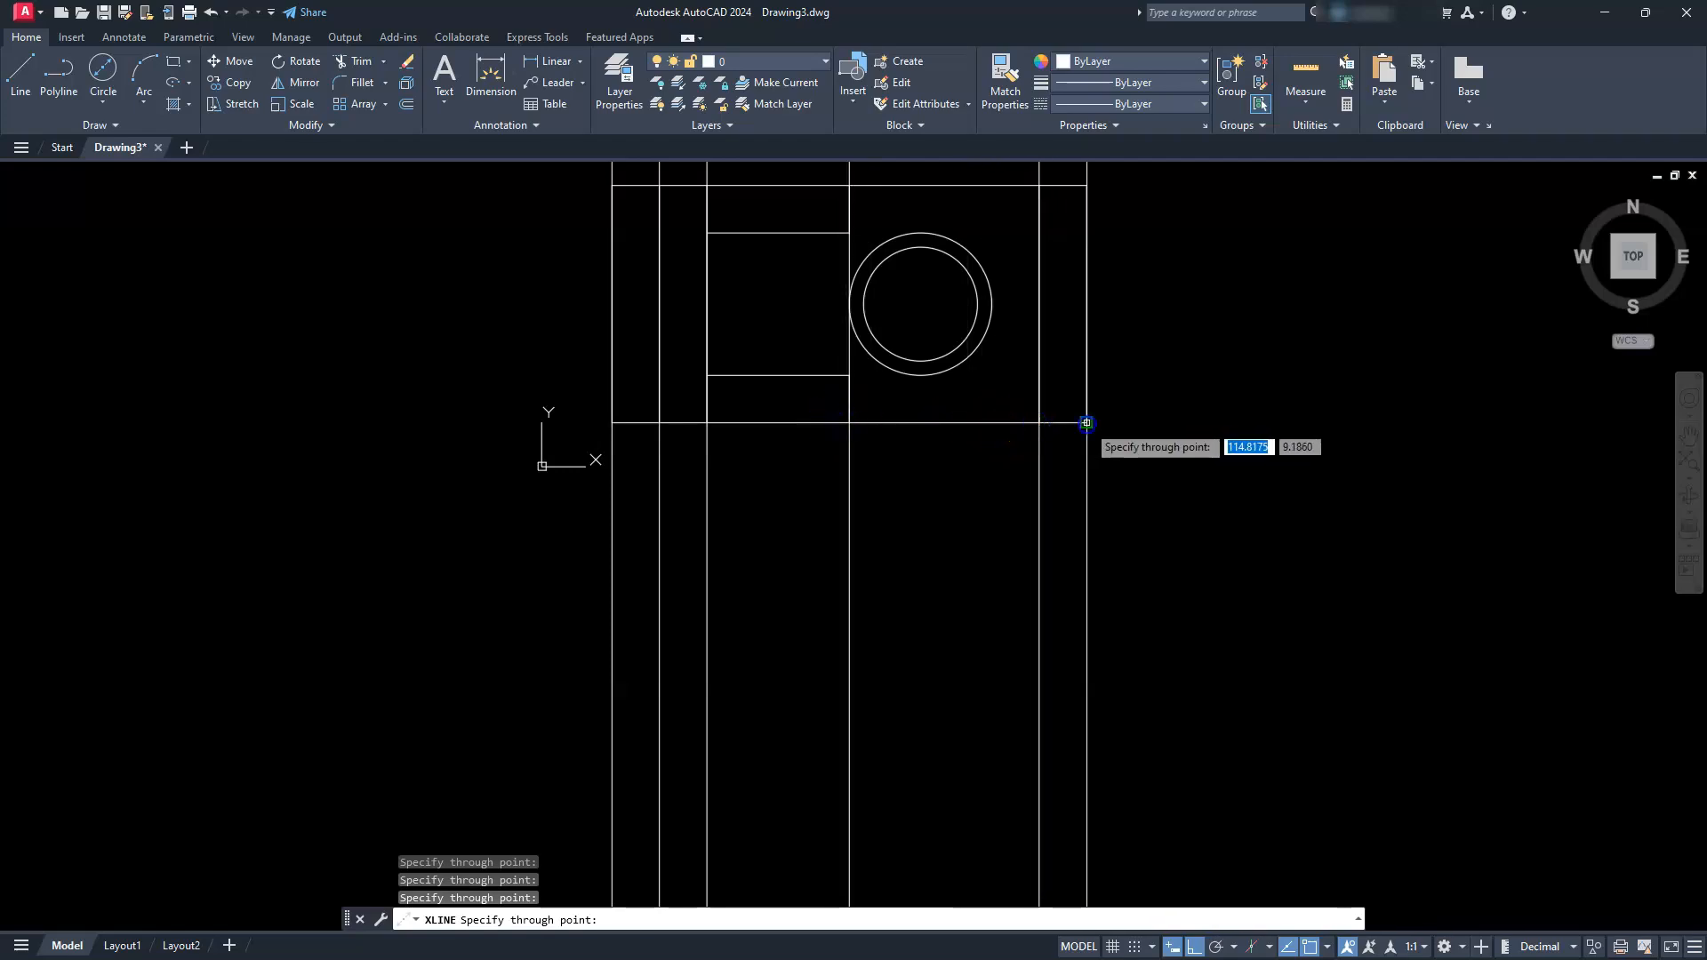
{"action": "left_click", "coordinate": [1087, 422]}
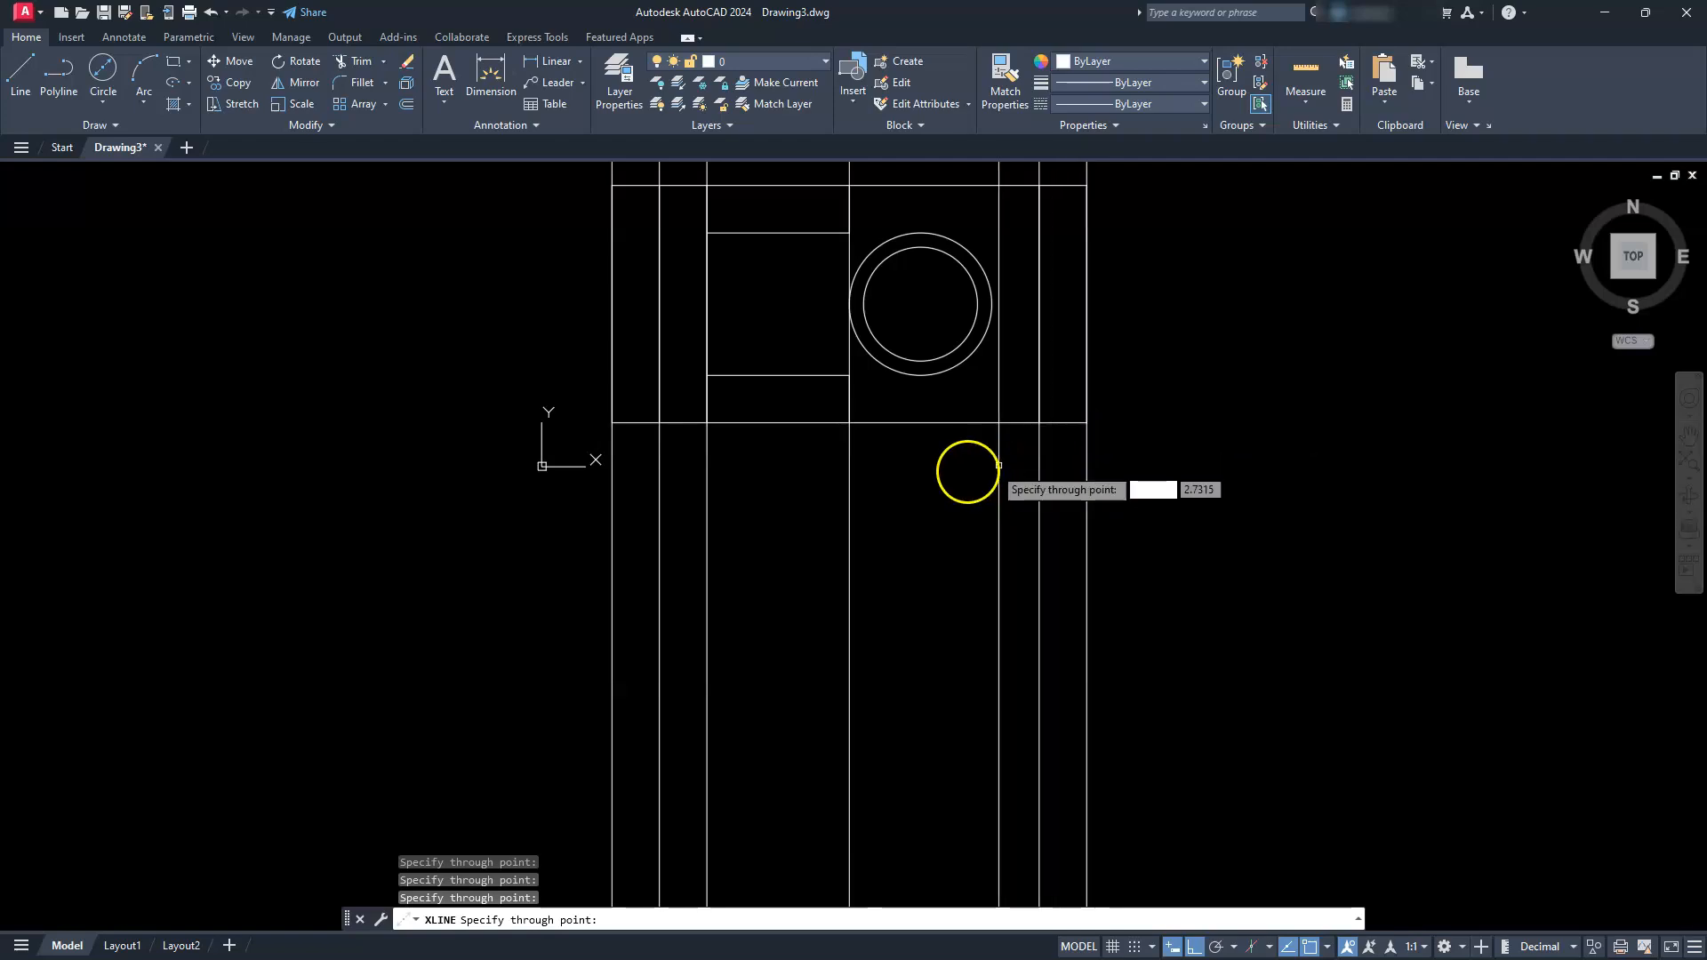
Step: Add vertical construction lines through the left and right quadrants of the outer circle
{"action": "scroll", "coordinate": [845, 268], "scroll_direction": "up", "scroll_amount": 8}
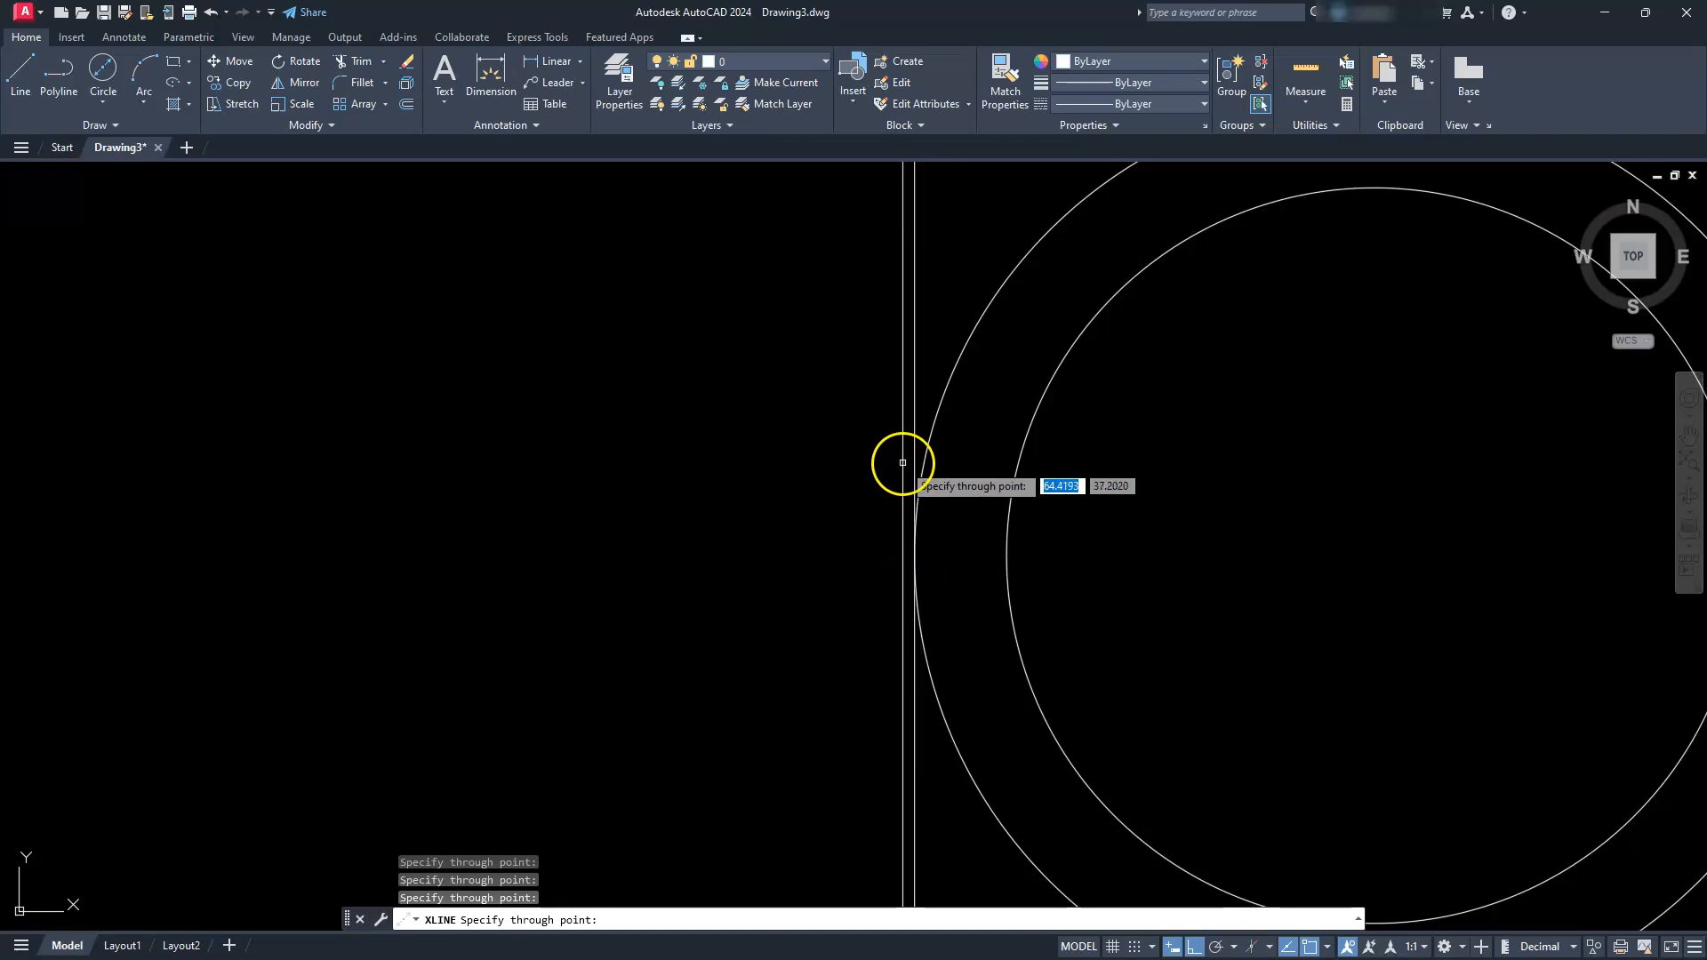
{"action": "scroll", "coordinate": [899, 467], "scroll_direction": "down", "scroll_amount": 7}
{"action": "scroll", "coordinate": [898, 468], "scroll_direction": "down", "scroll_amount": 2}
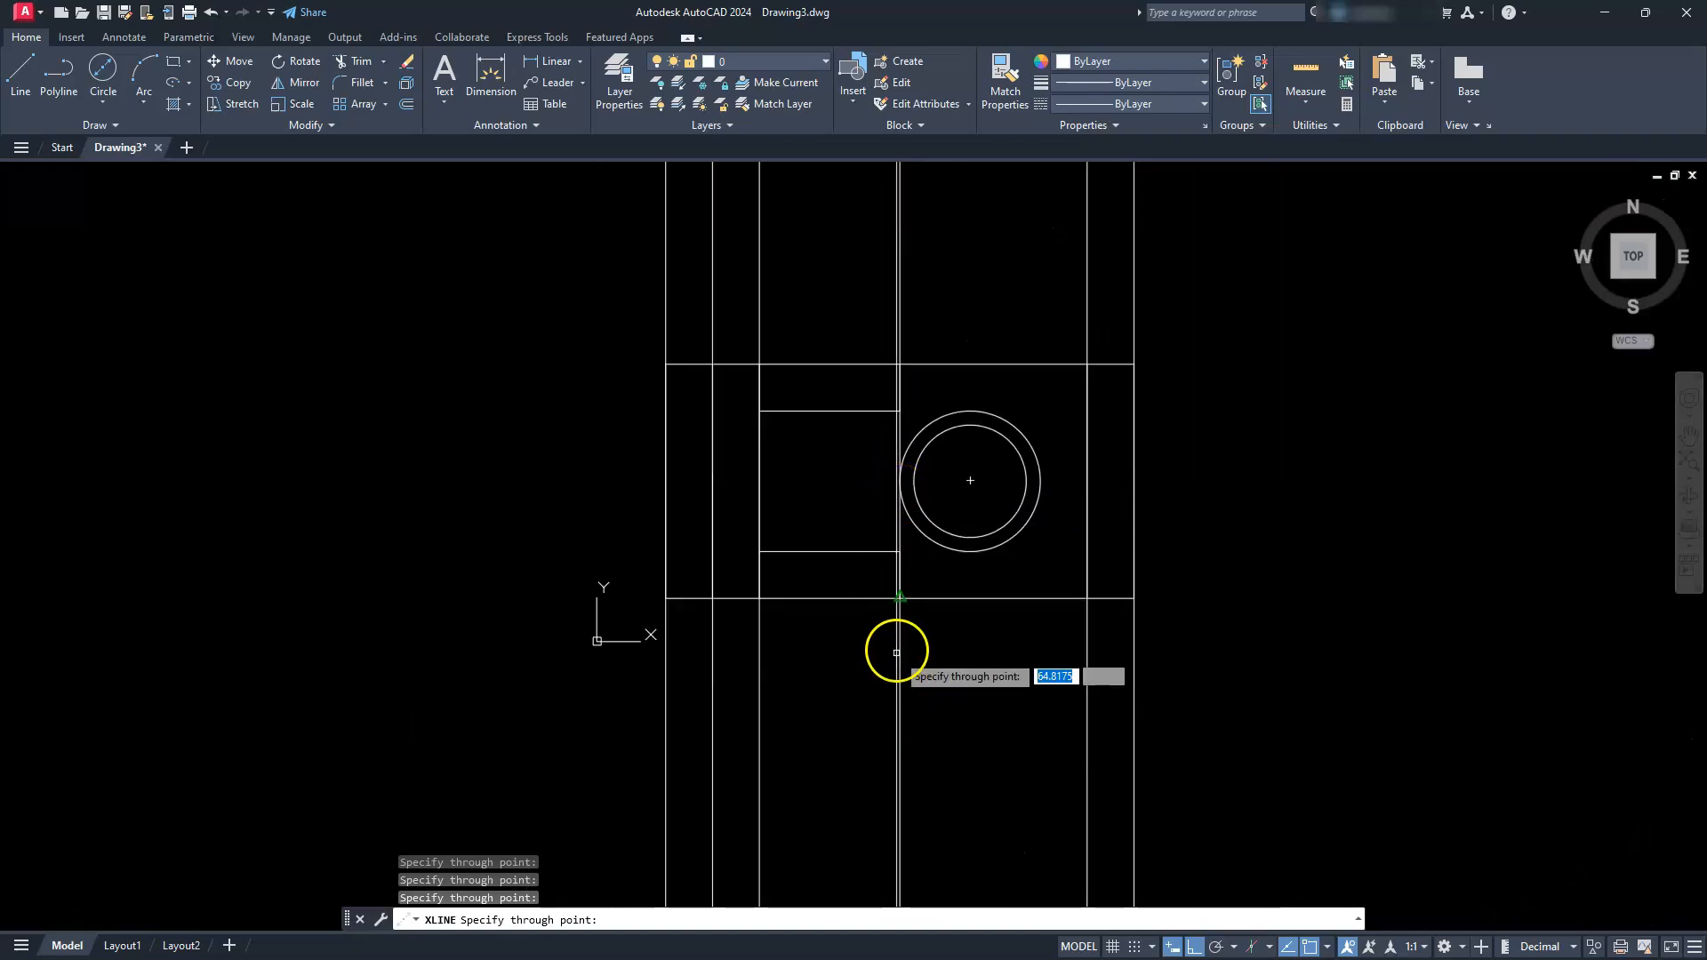
{"action": "left_click", "coordinate": [900, 480]}
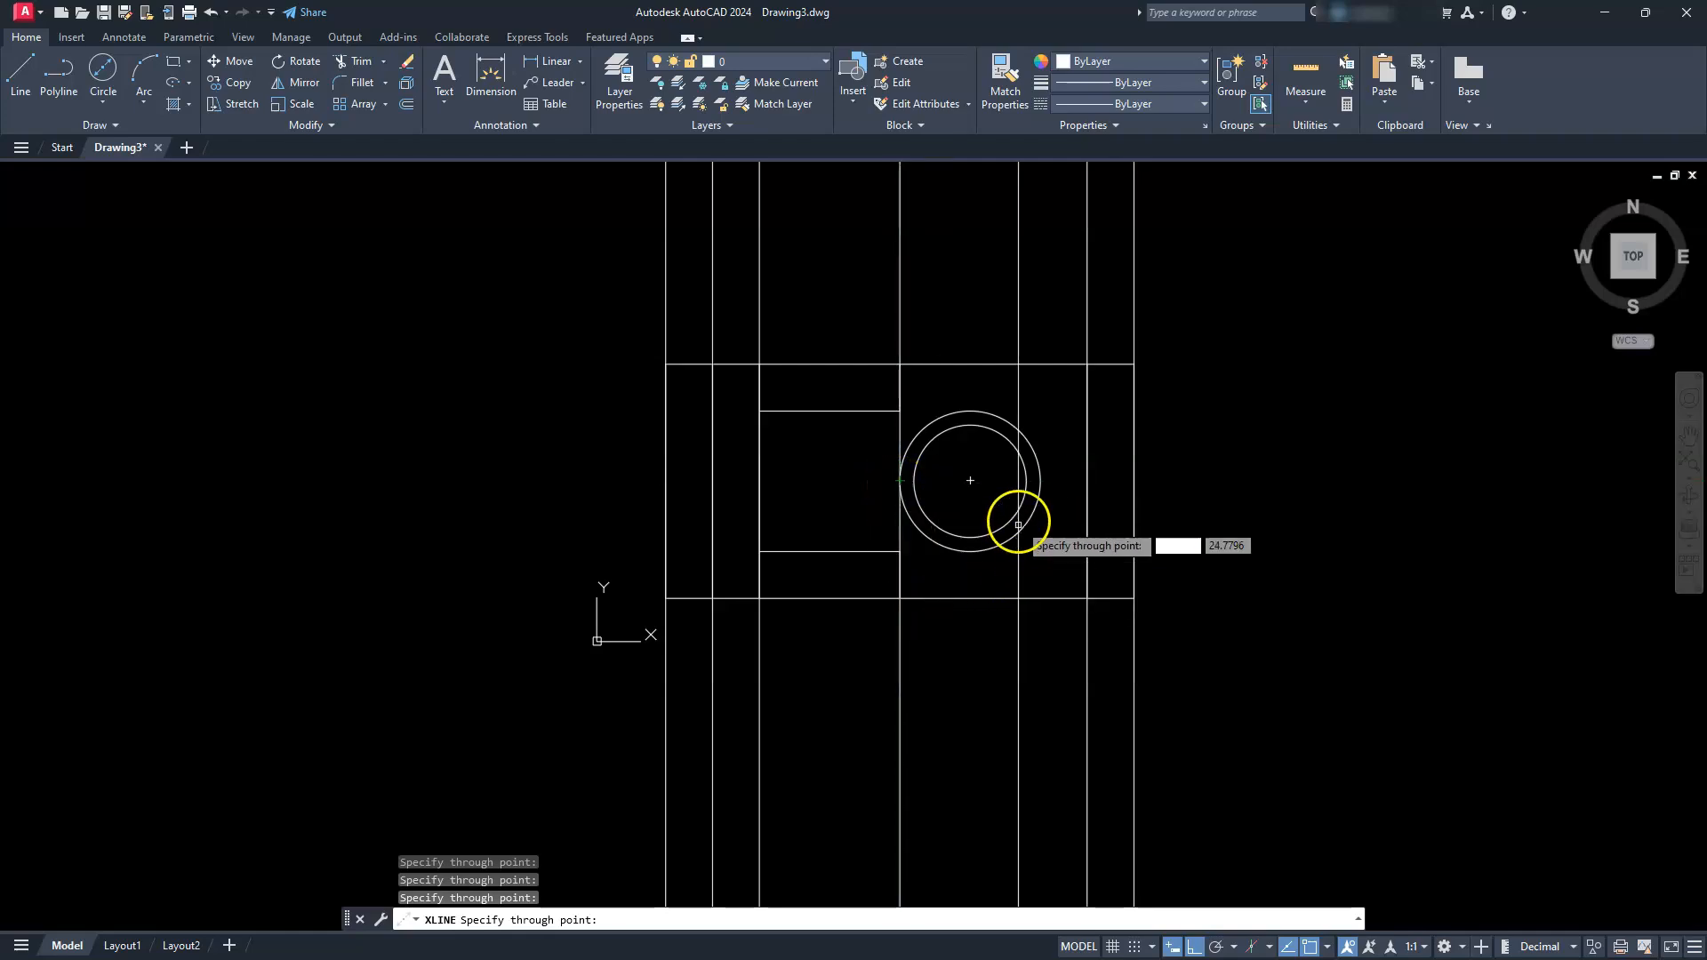
{"action": "left_click", "coordinate": [1040, 480]}
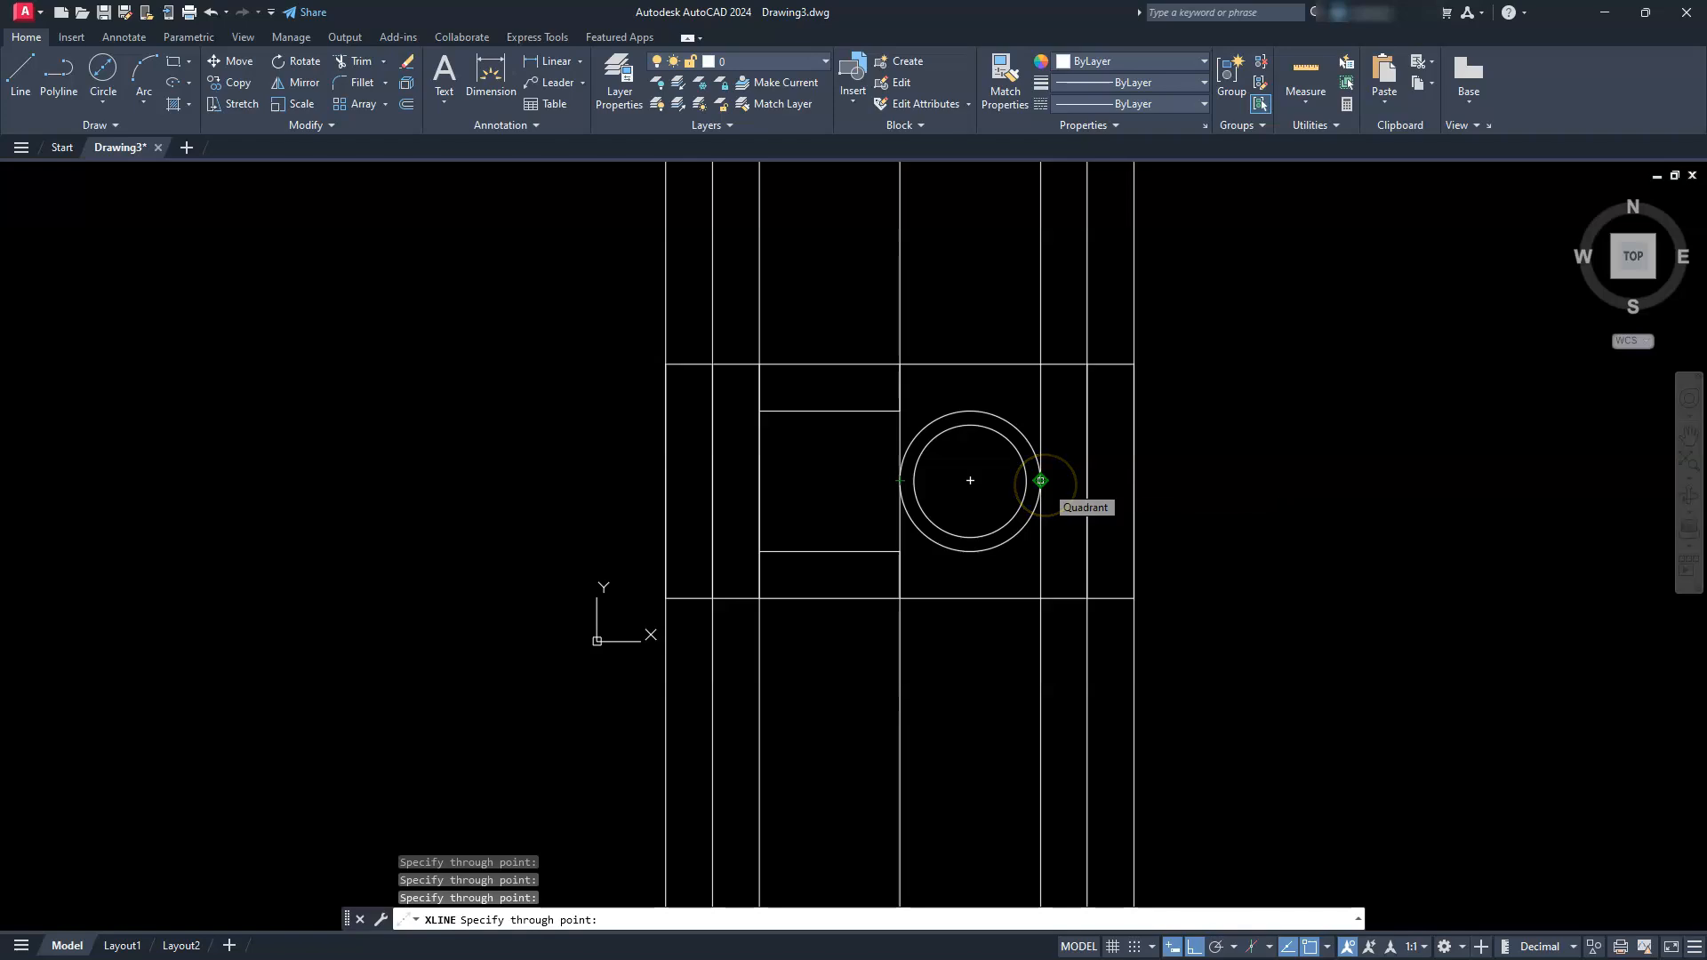
{"action": "left_click", "coordinate": [1041, 480]}
{"action": "middle_click_drag", "start_coordinate": [1227, 639], "coordinate": [1218, 472]}
{"action": "scroll", "coordinate": [1211, 534], "scroll_direction": "down", "scroll_amount": 2}
{"action": "middle_click_drag", "start_coordinate": [1207, 561], "coordinate": [1257, 526]}
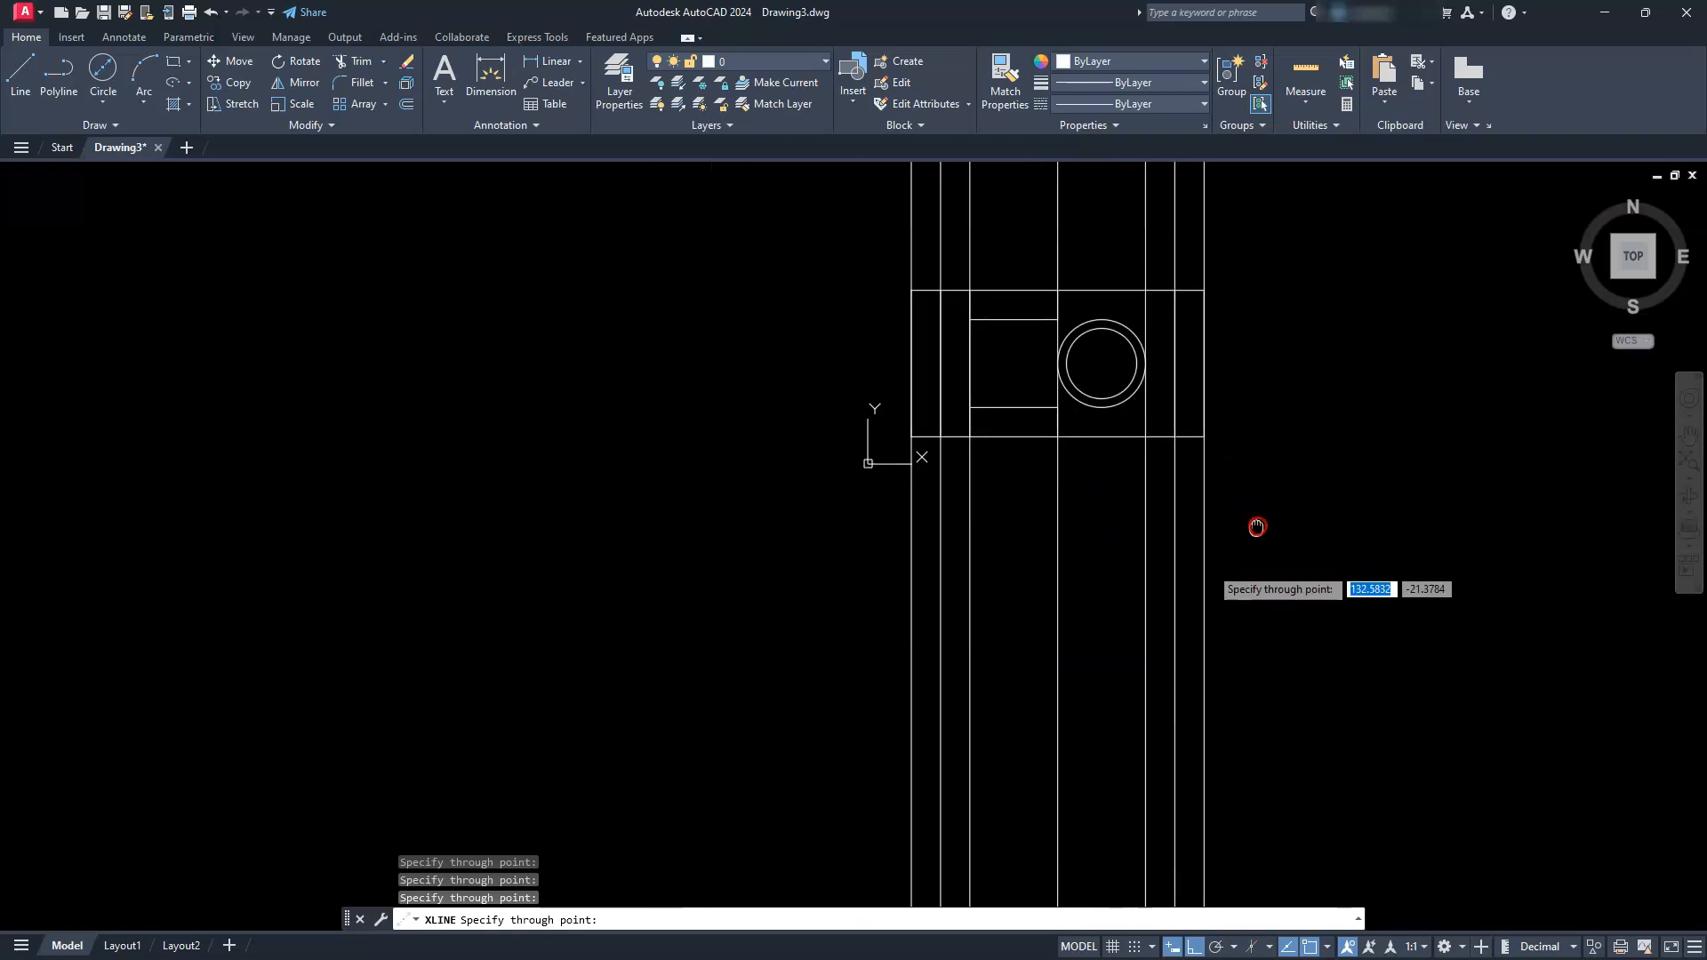
{"action": "key", "text": "Escape"}
Step: Draw a horizontal line about 133 long below the top view, crossing all the vertical construction lines
{"action": "scroll", "coordinate": [1212, 563], "scroll_direction": "up", "scroll_amount": 2}
{"action": "middle_click_drag", "start_coordinate": [1067, 724], "coordinate": [1066, 616]}
{"action": "key", "text": "Escape"}
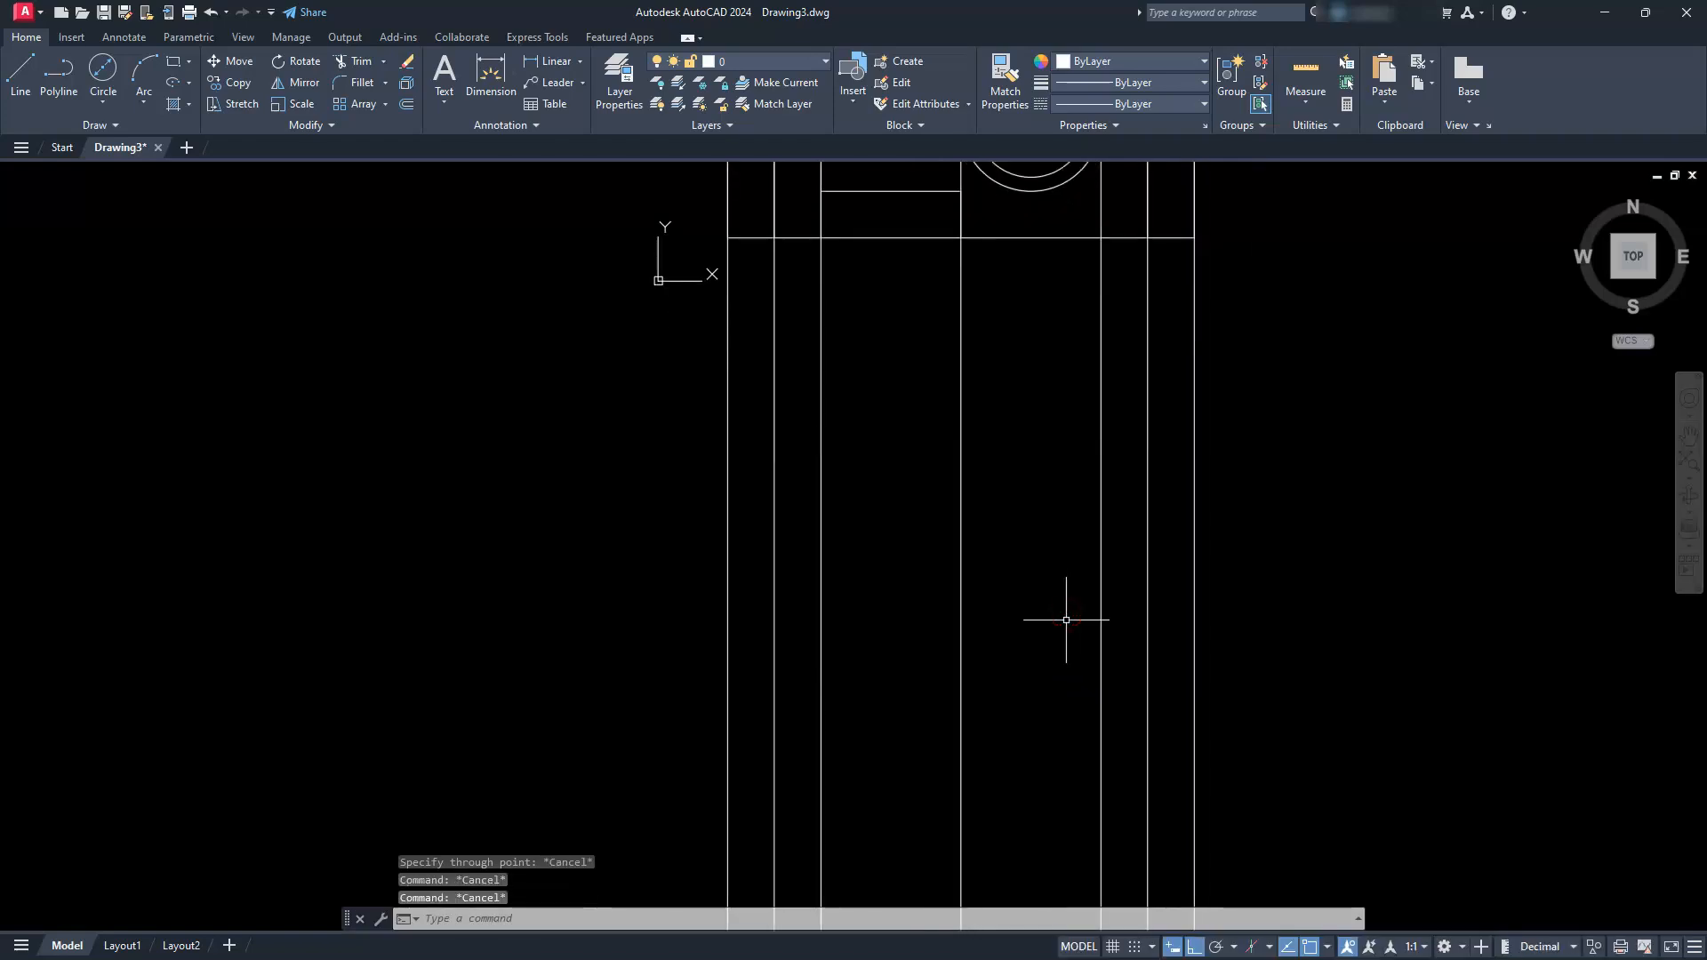
{"action": "type", "text": "l"}
{"action": "key", "text": "Return"}
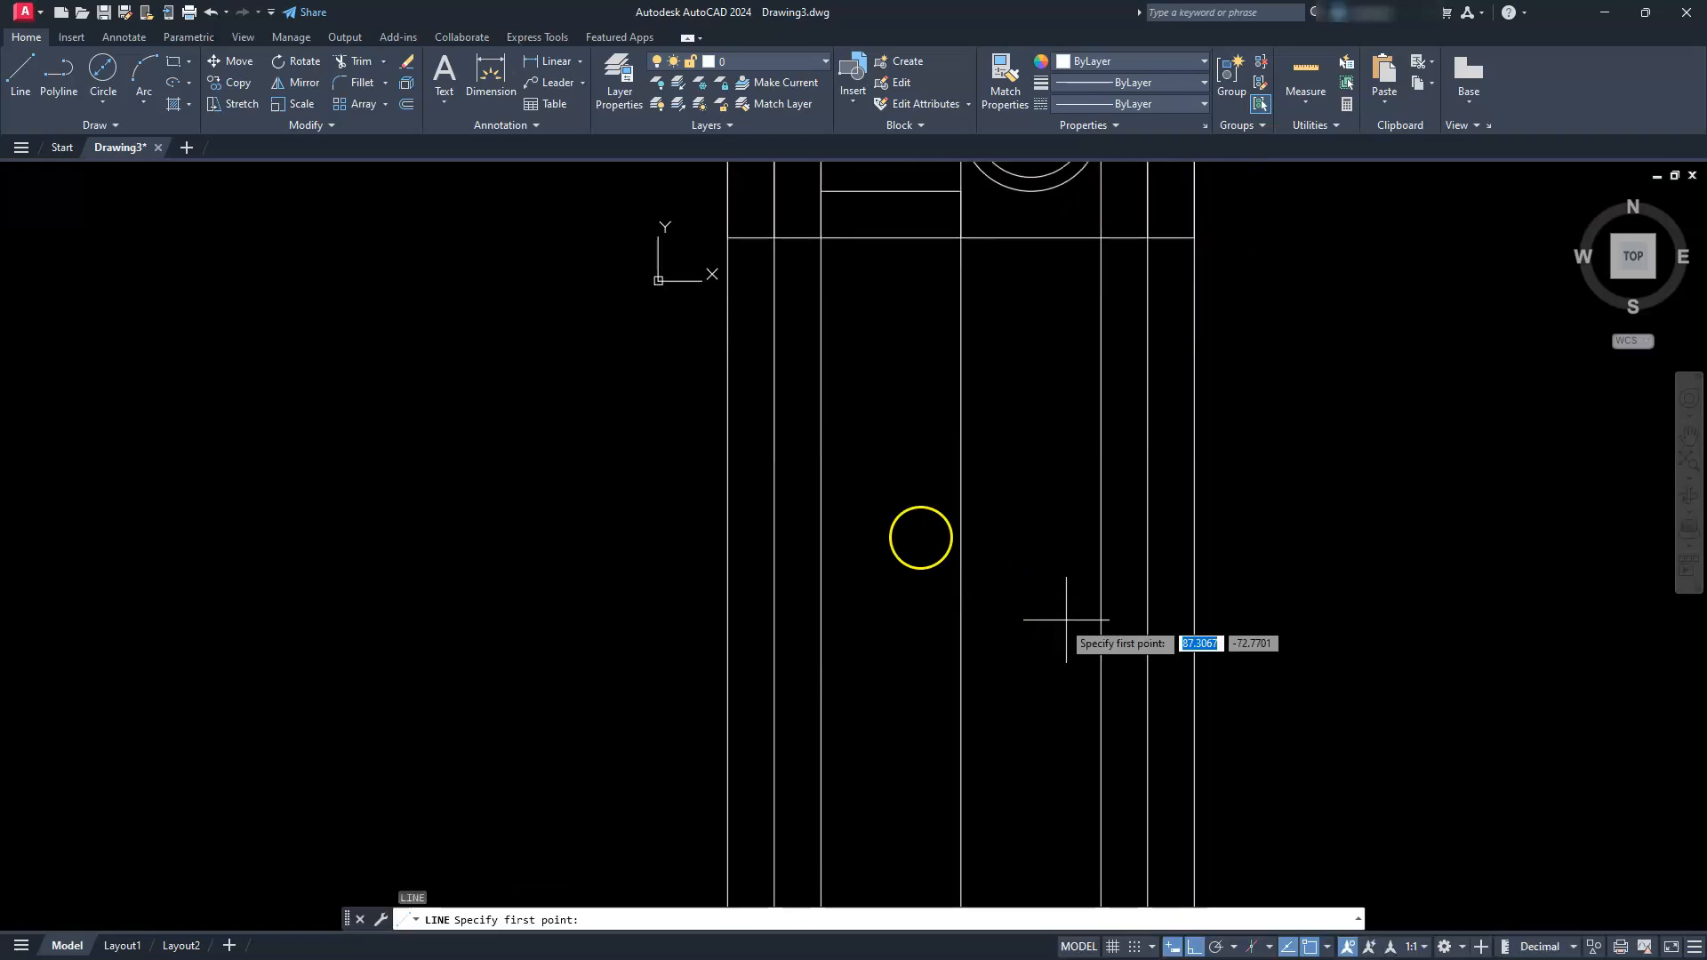
{"action": "left_click", "coordinate": [659, 485]}
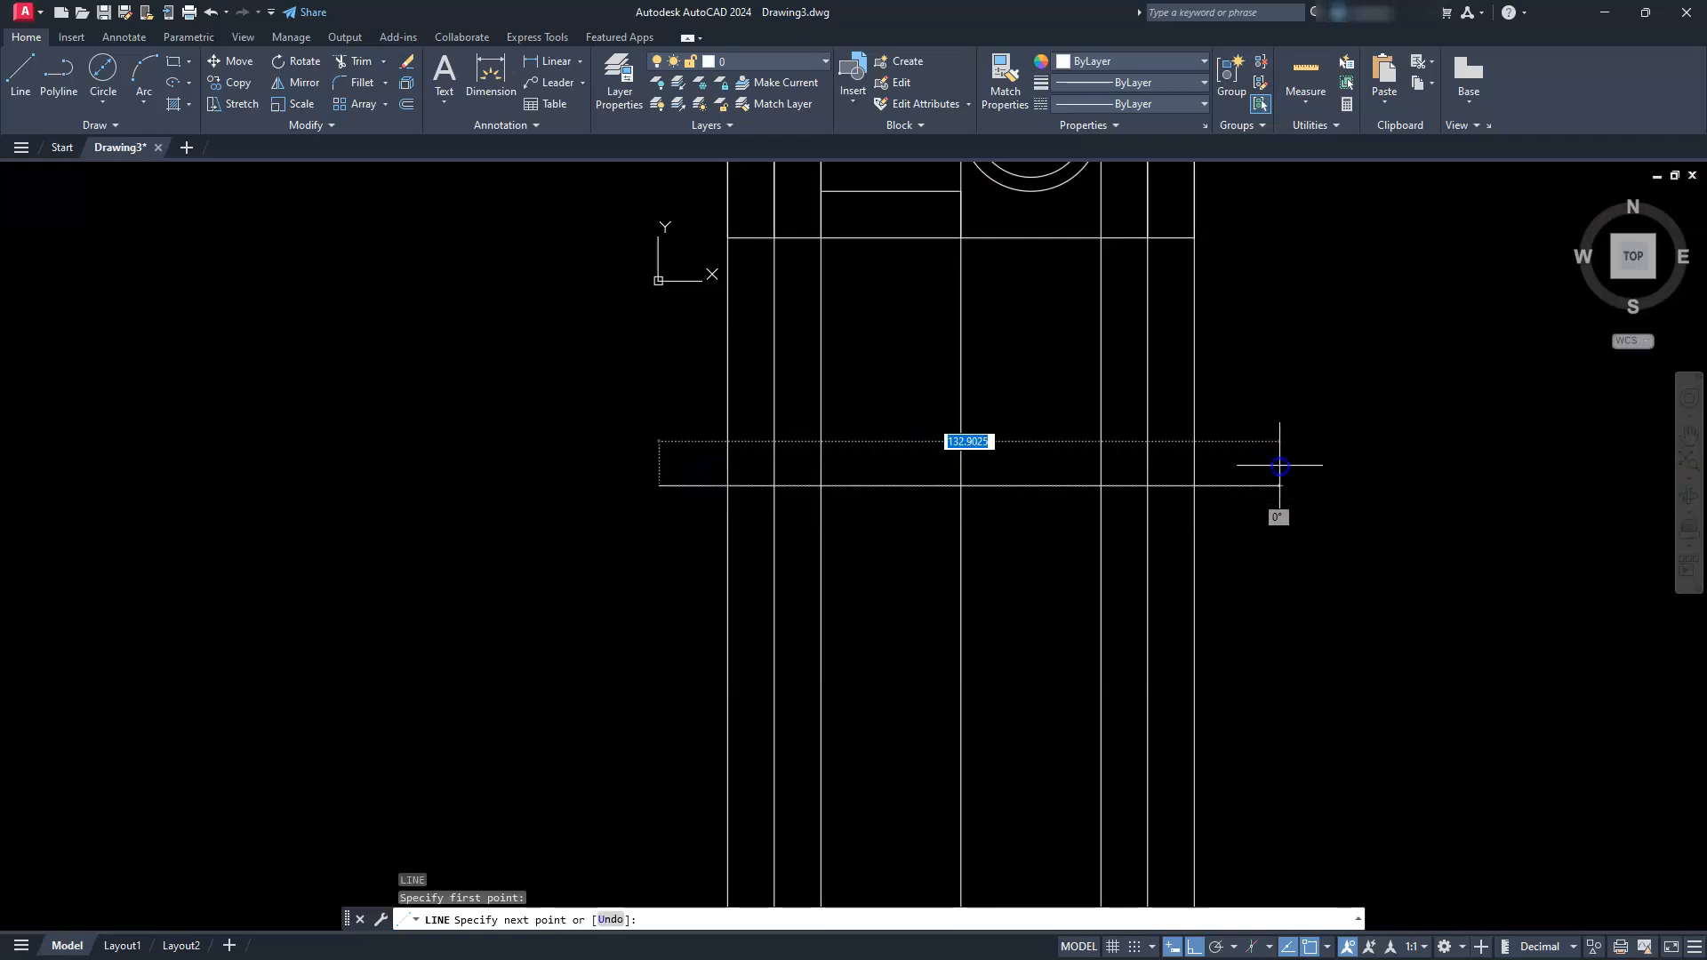
{"action": "left_click", "coordinate": [1279, 465]}
{"action": "key", "text": "Escape"}
{"action": "key", "text": "Escape"}
{"action": "key", "text": "Escape"}
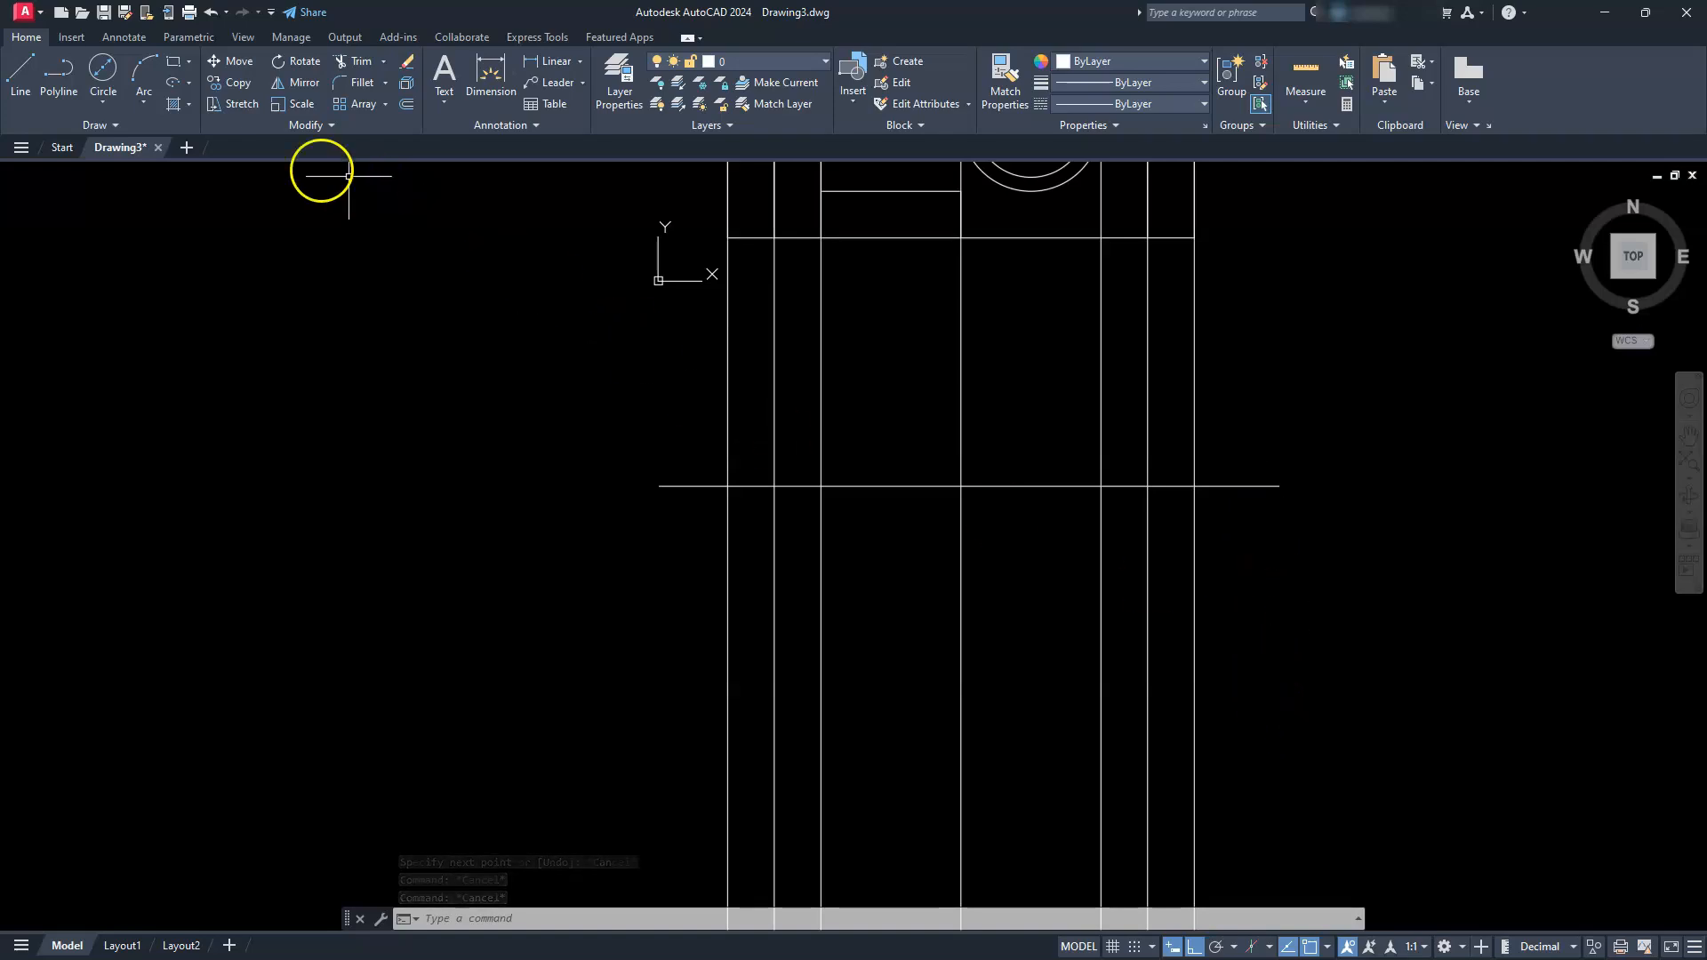
Step: Offset the horizontal line below the top view 45 downward
{"action": "left_click", "coordinate": [406, 104]}
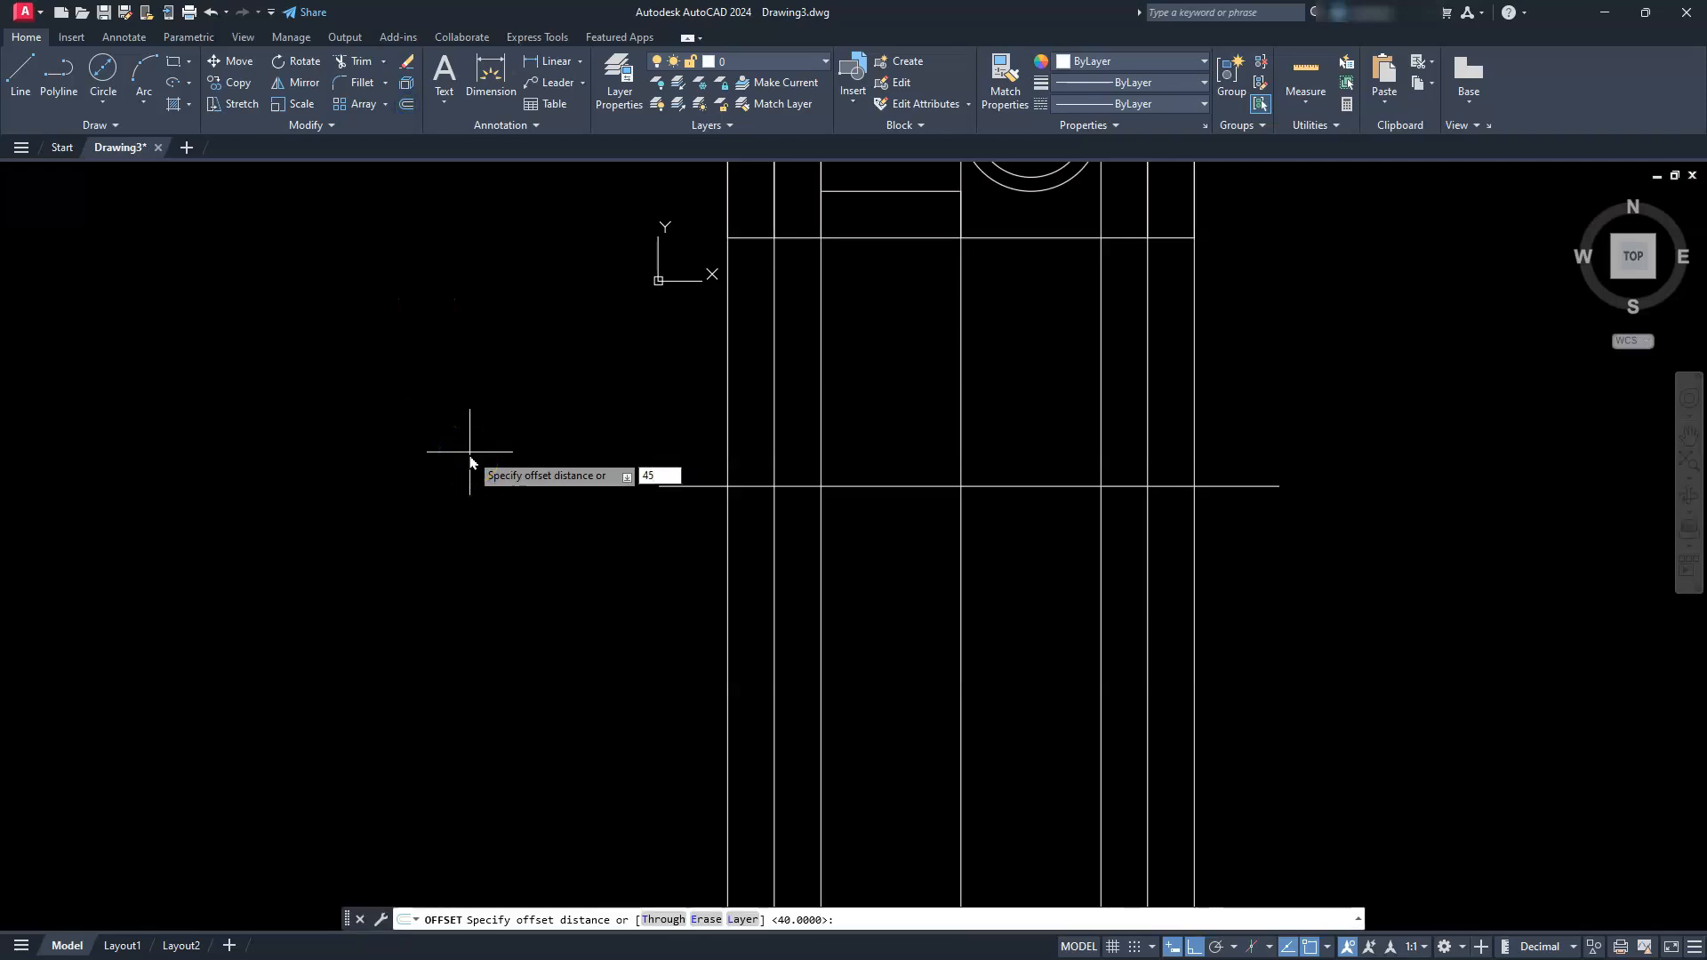
{"action": "key", "text": "Return"}
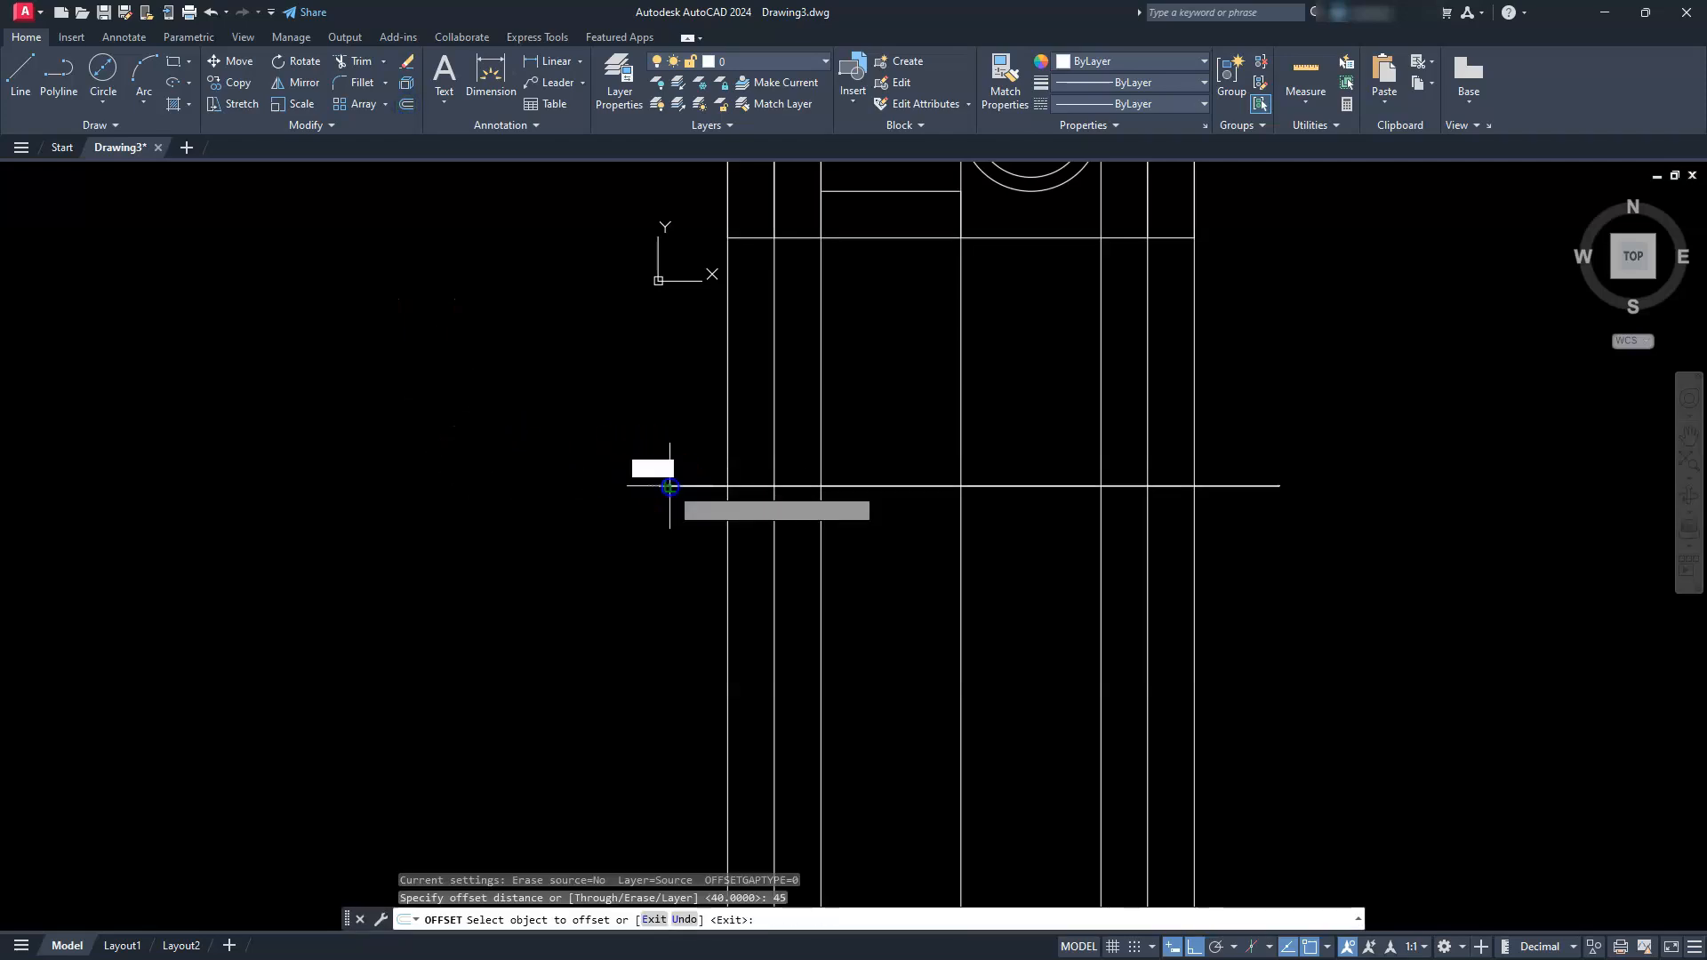
{"action": "left_click", "coordinate": [670, 486]}
{"action": "left_click", "coordinate": [681, 732]}
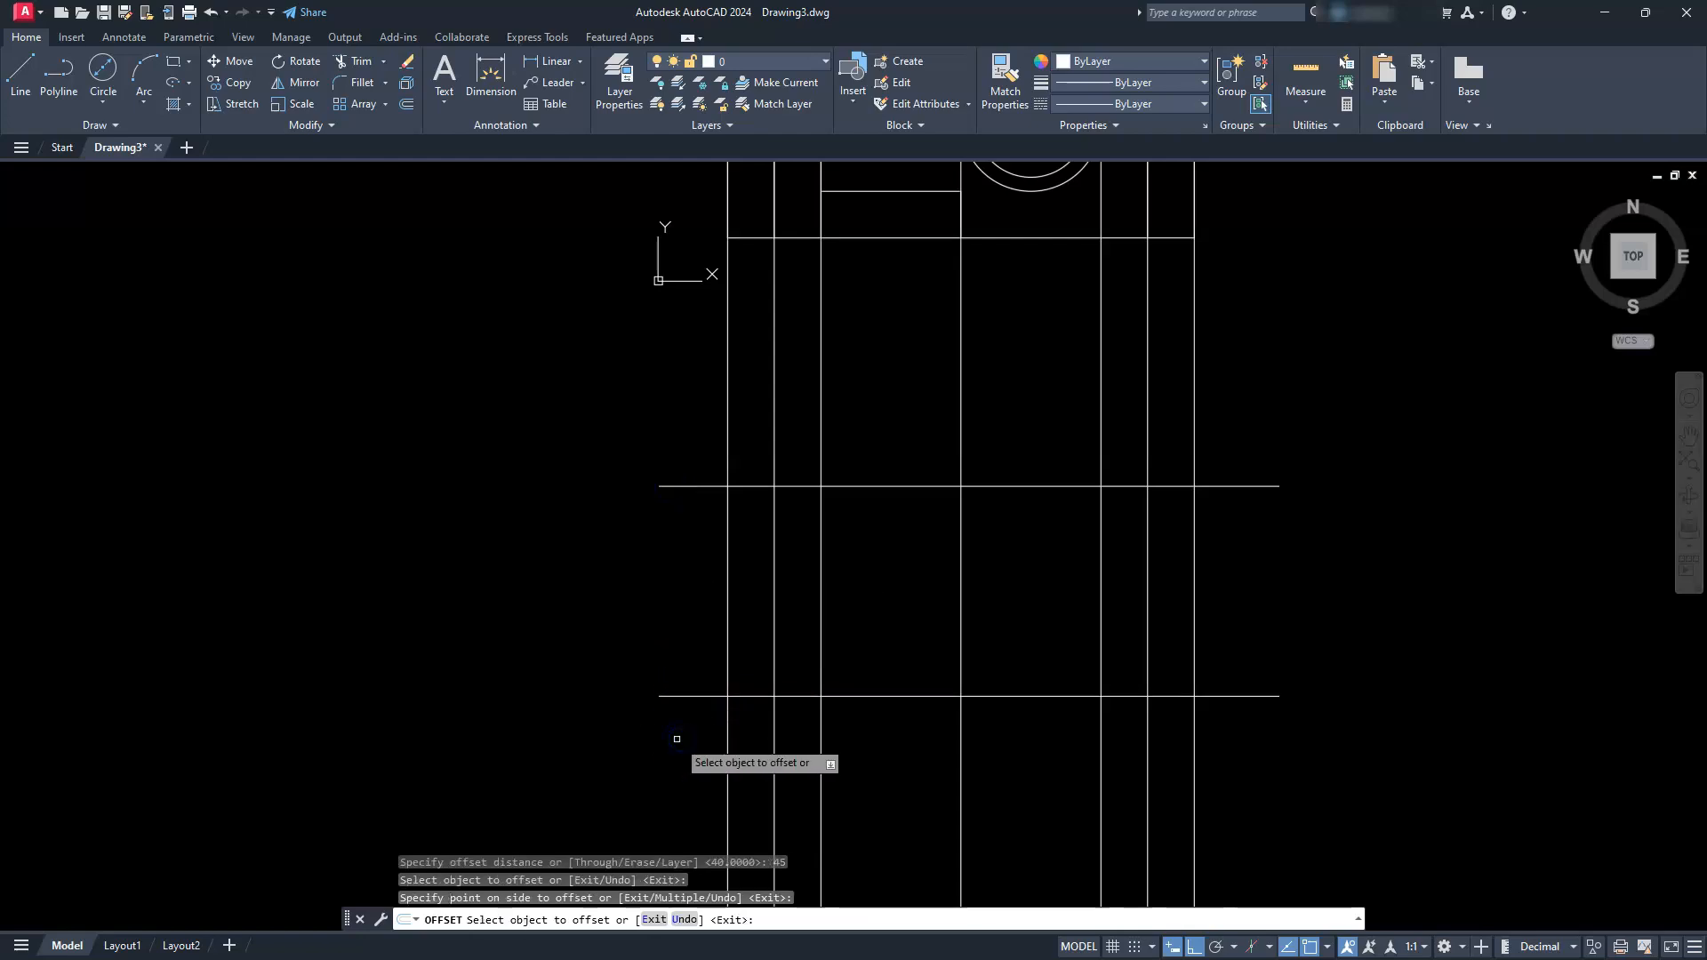
{"action": "key", "text": "Escape"}
{"action": "key", "text": "Escape"}
{"action": "key", "text": "Escape"}
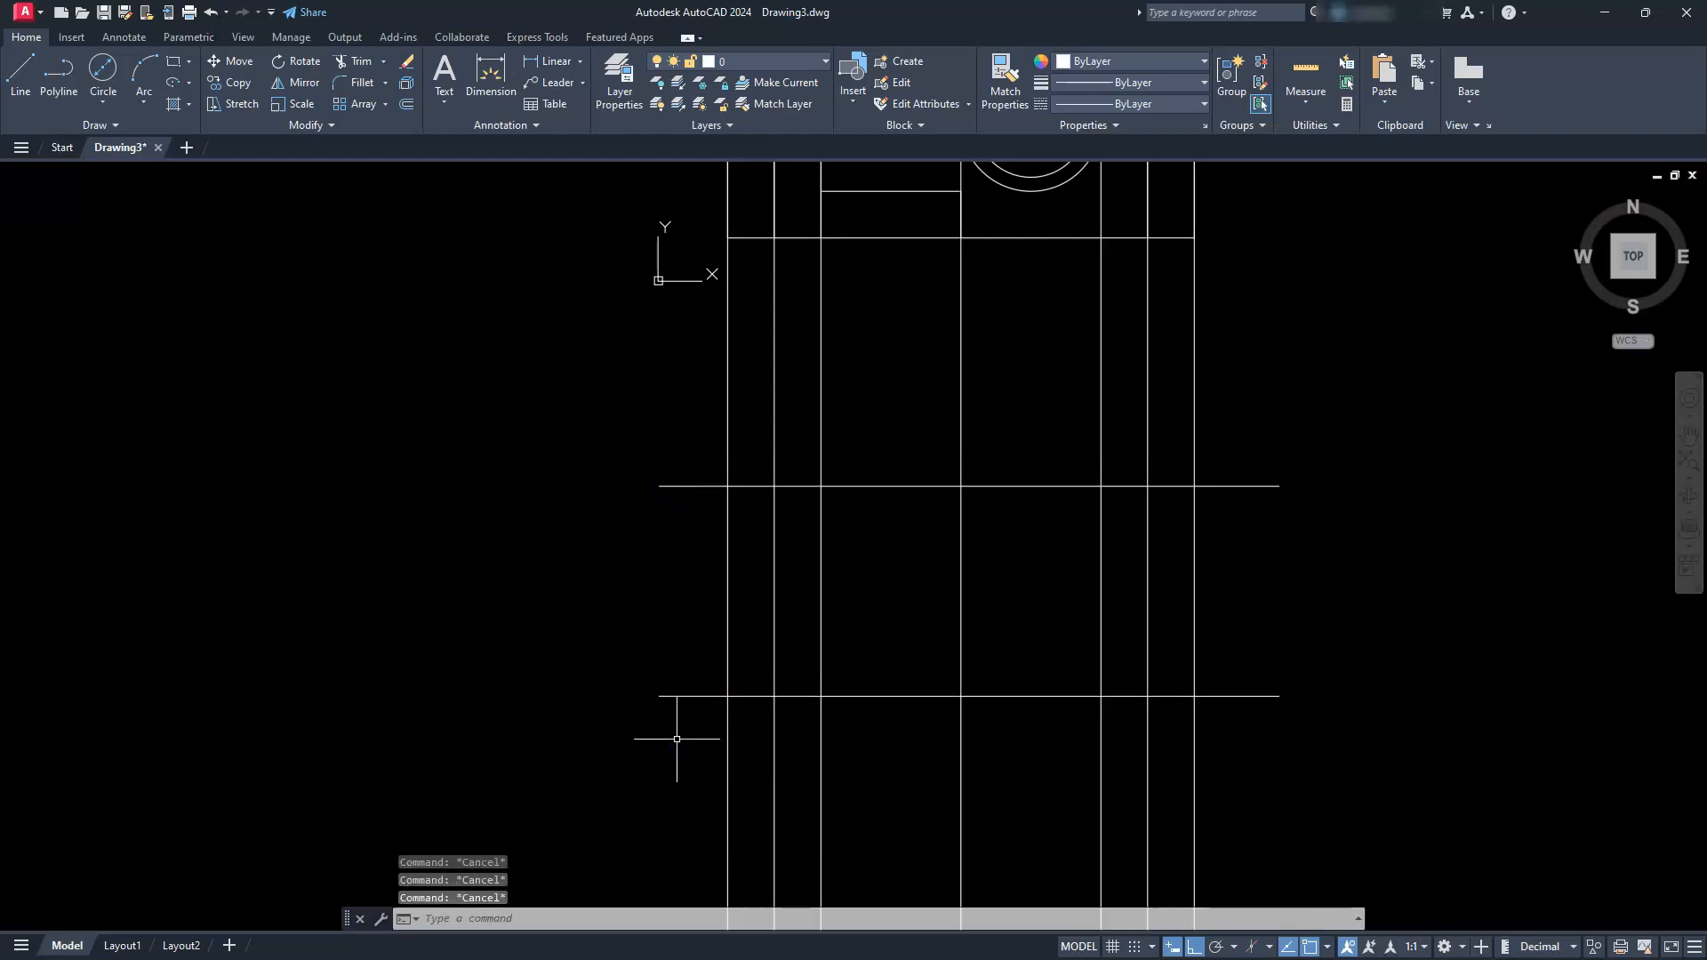
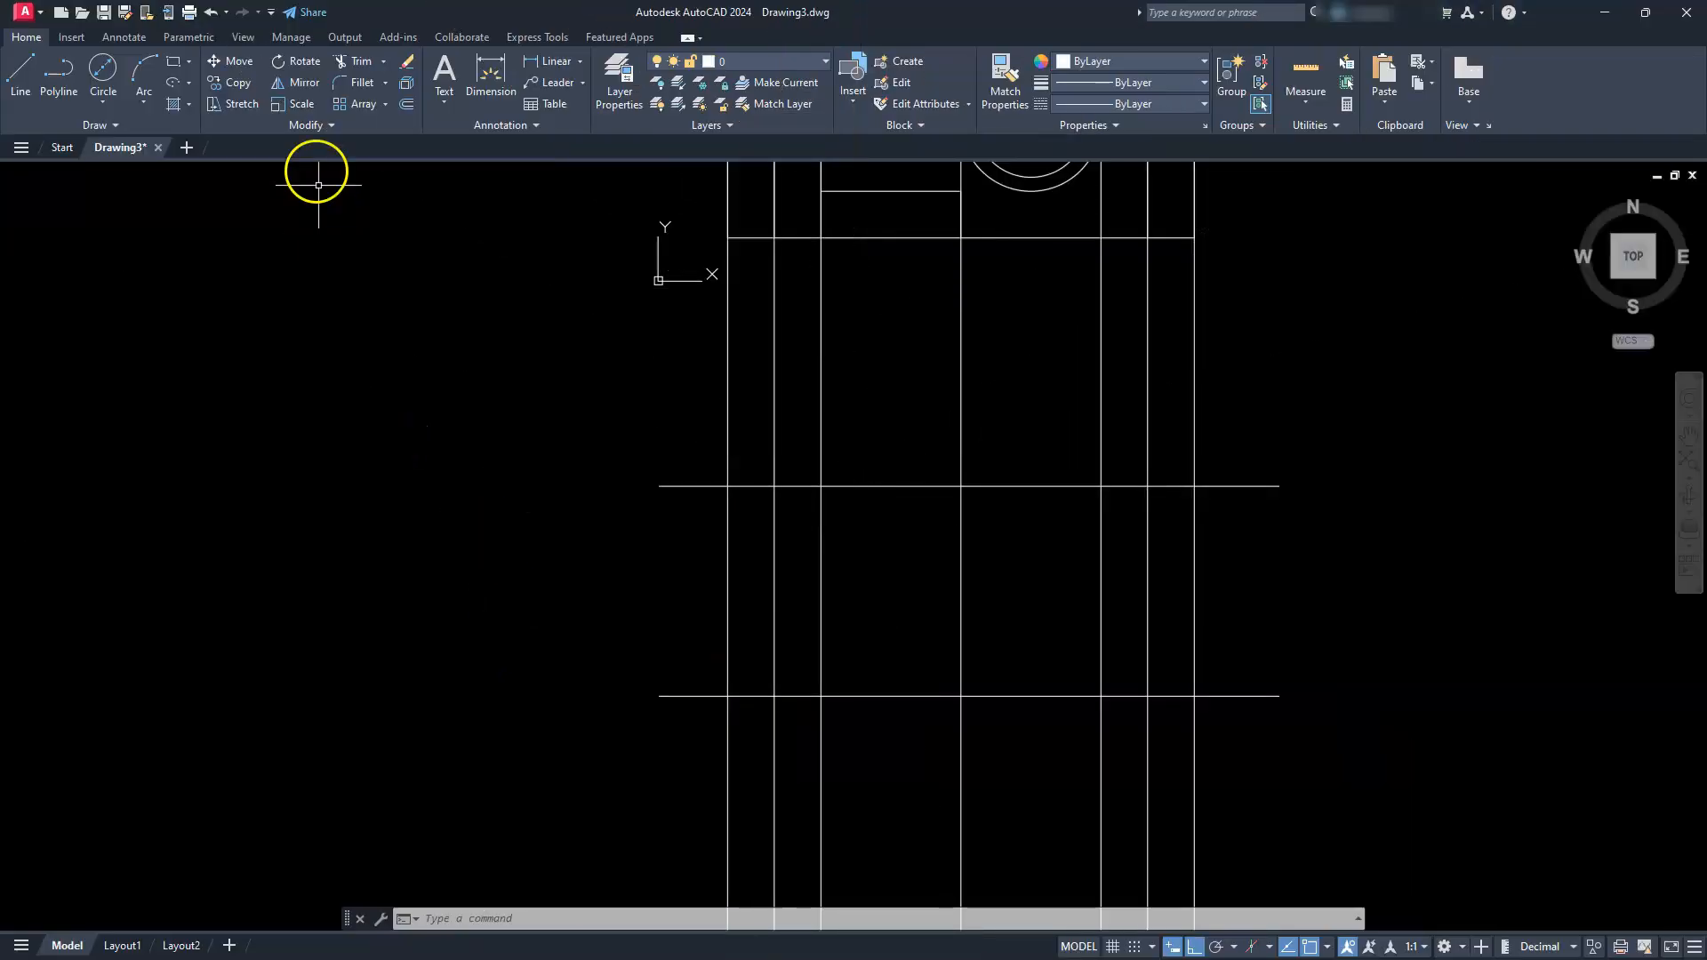
Step: Copy the front view's upper horizontal line straight down at distances of 20, 25 and 35
{"action": "left_click", "coordinate": [233, 82]}
{"action": "left_click", "coordinate": [707, 486]}
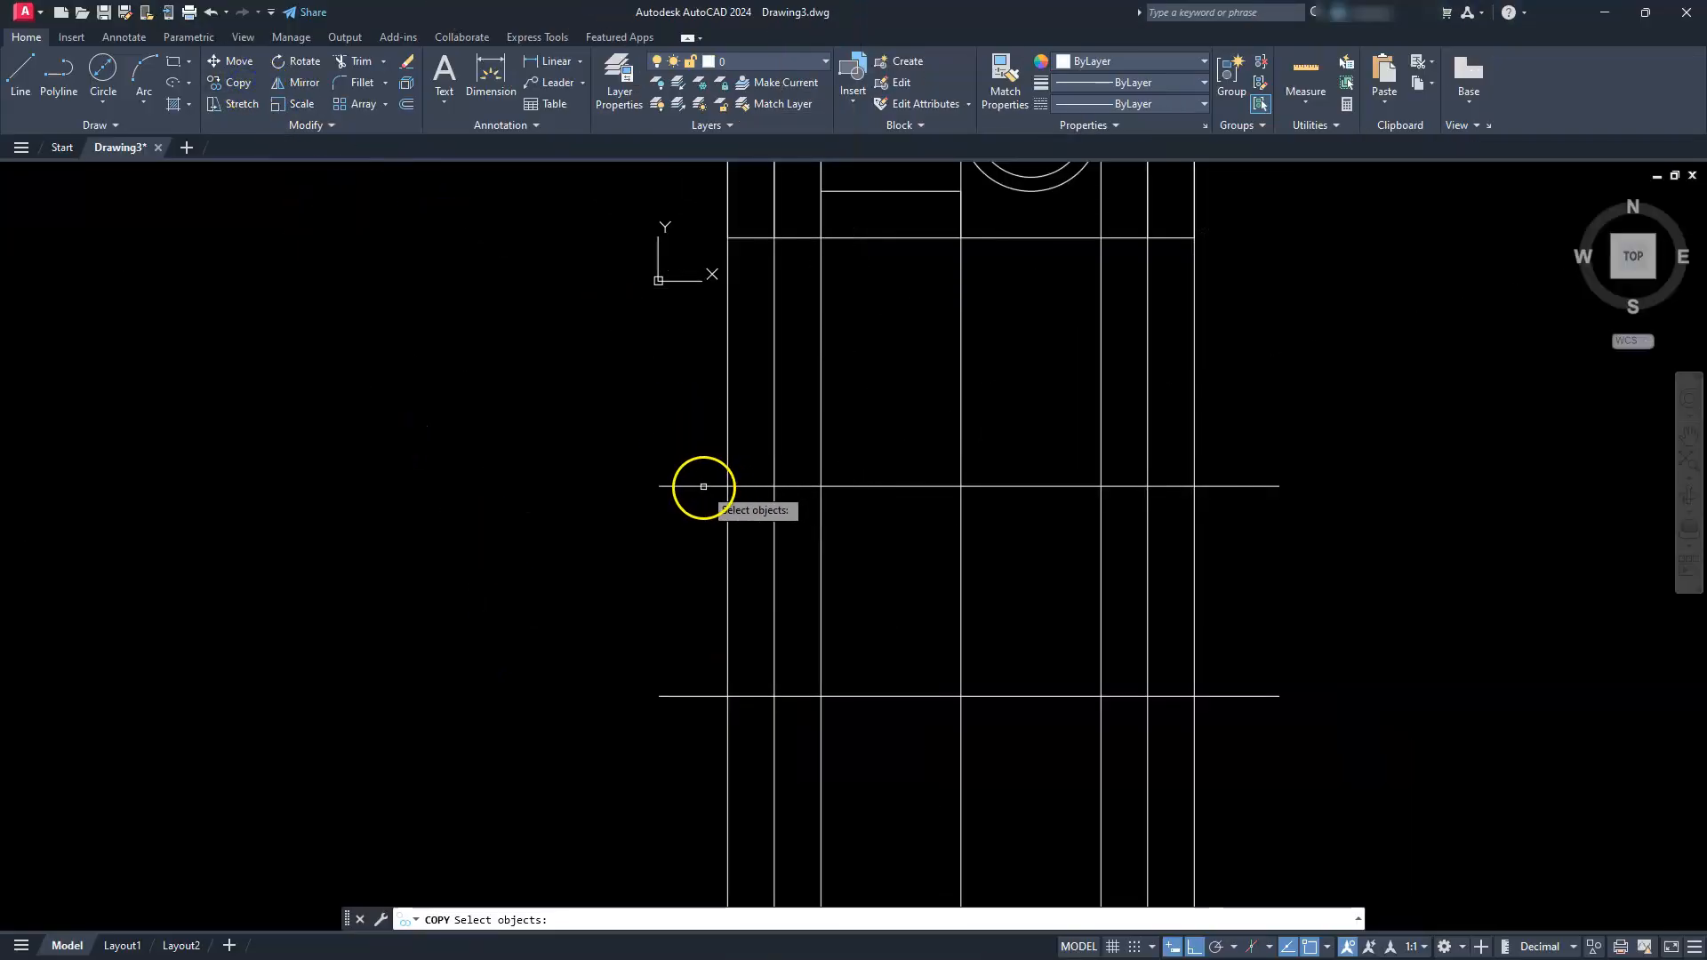
{"action": "left_click", "coordinate": [692, 488]}
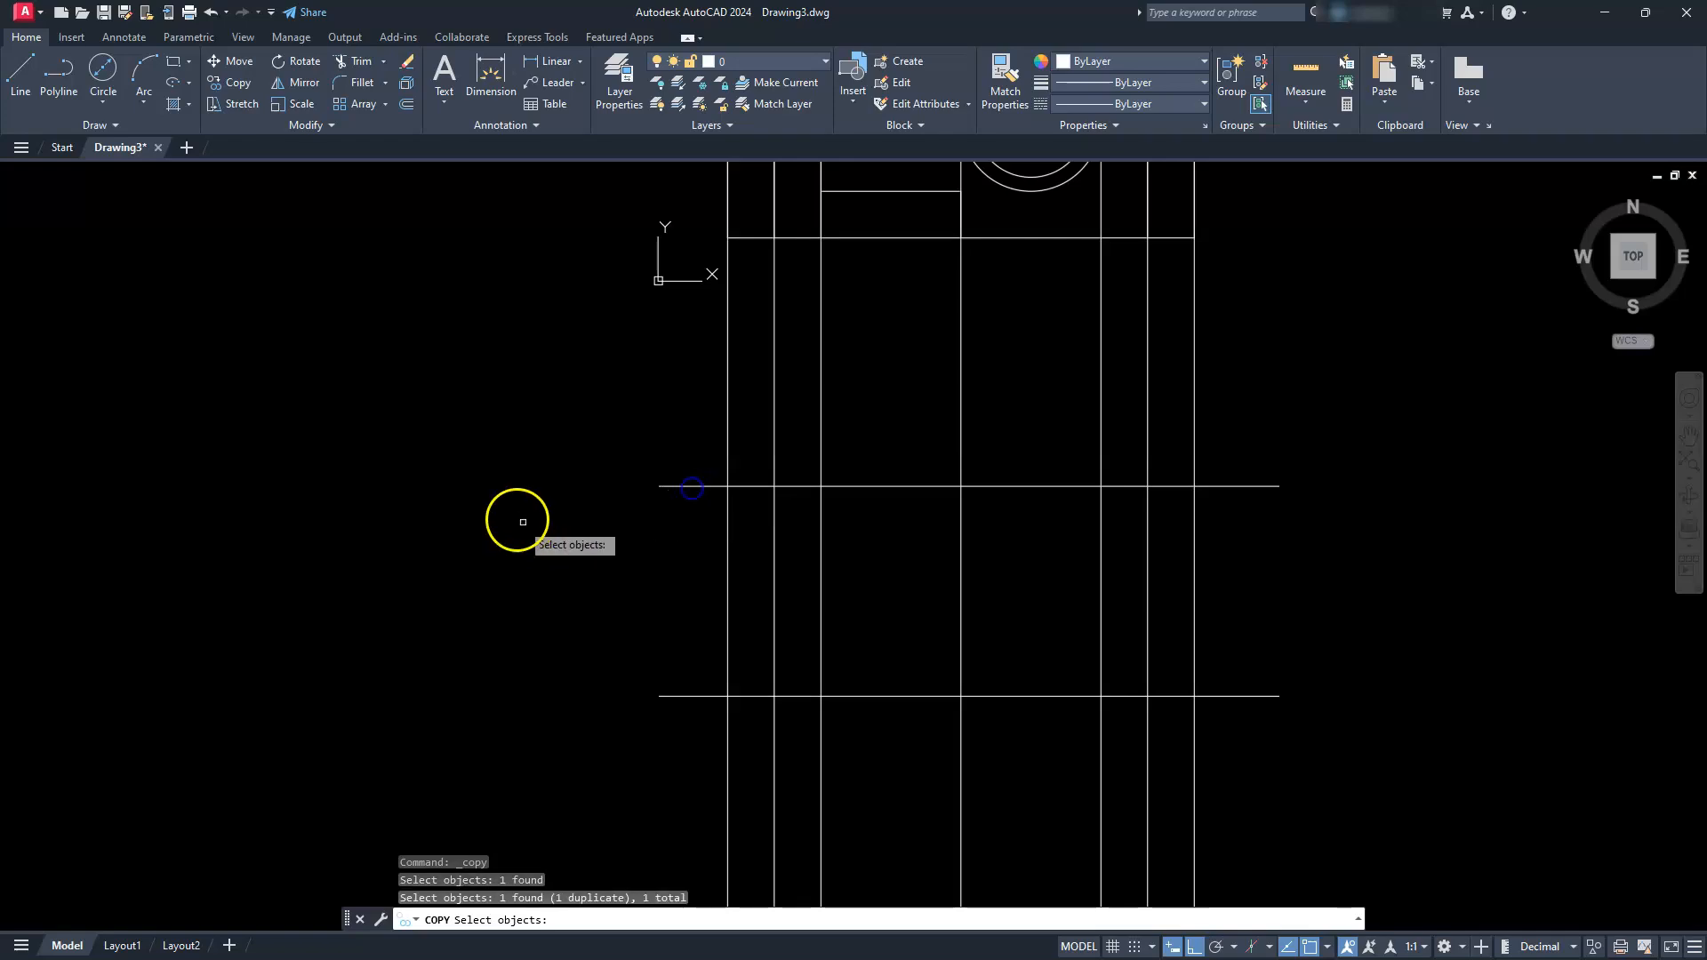
{"action": "key", "text": "Return"}
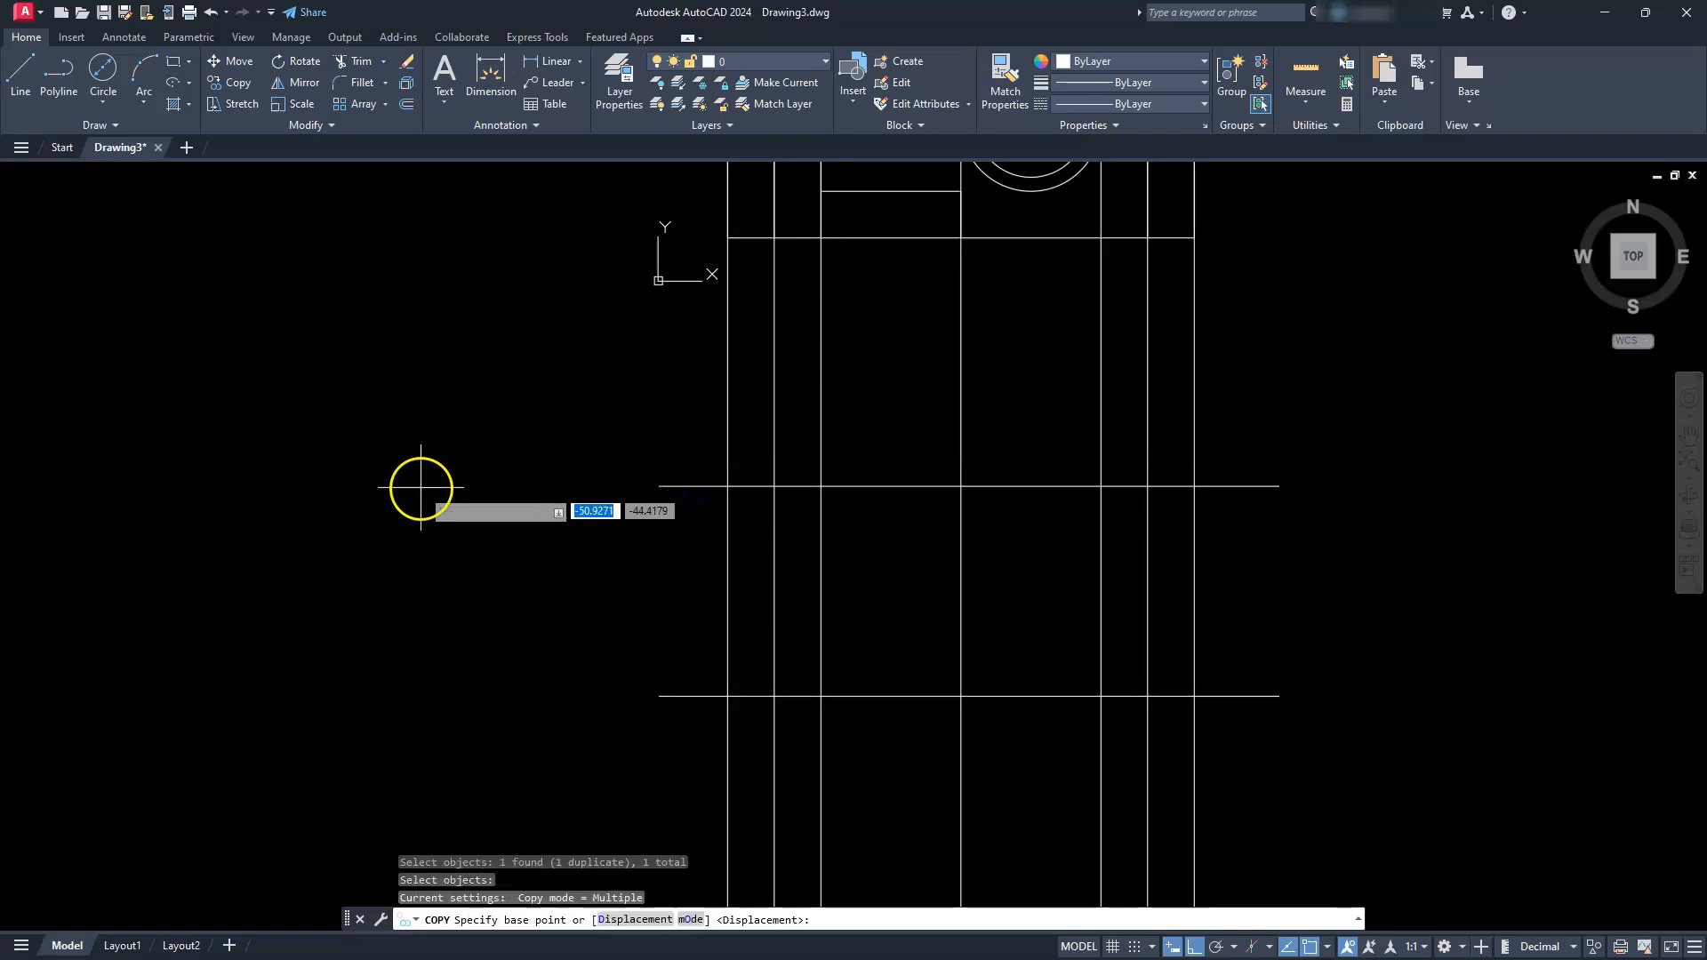
{"action": "left_click", "coordinate": [421, 437]}
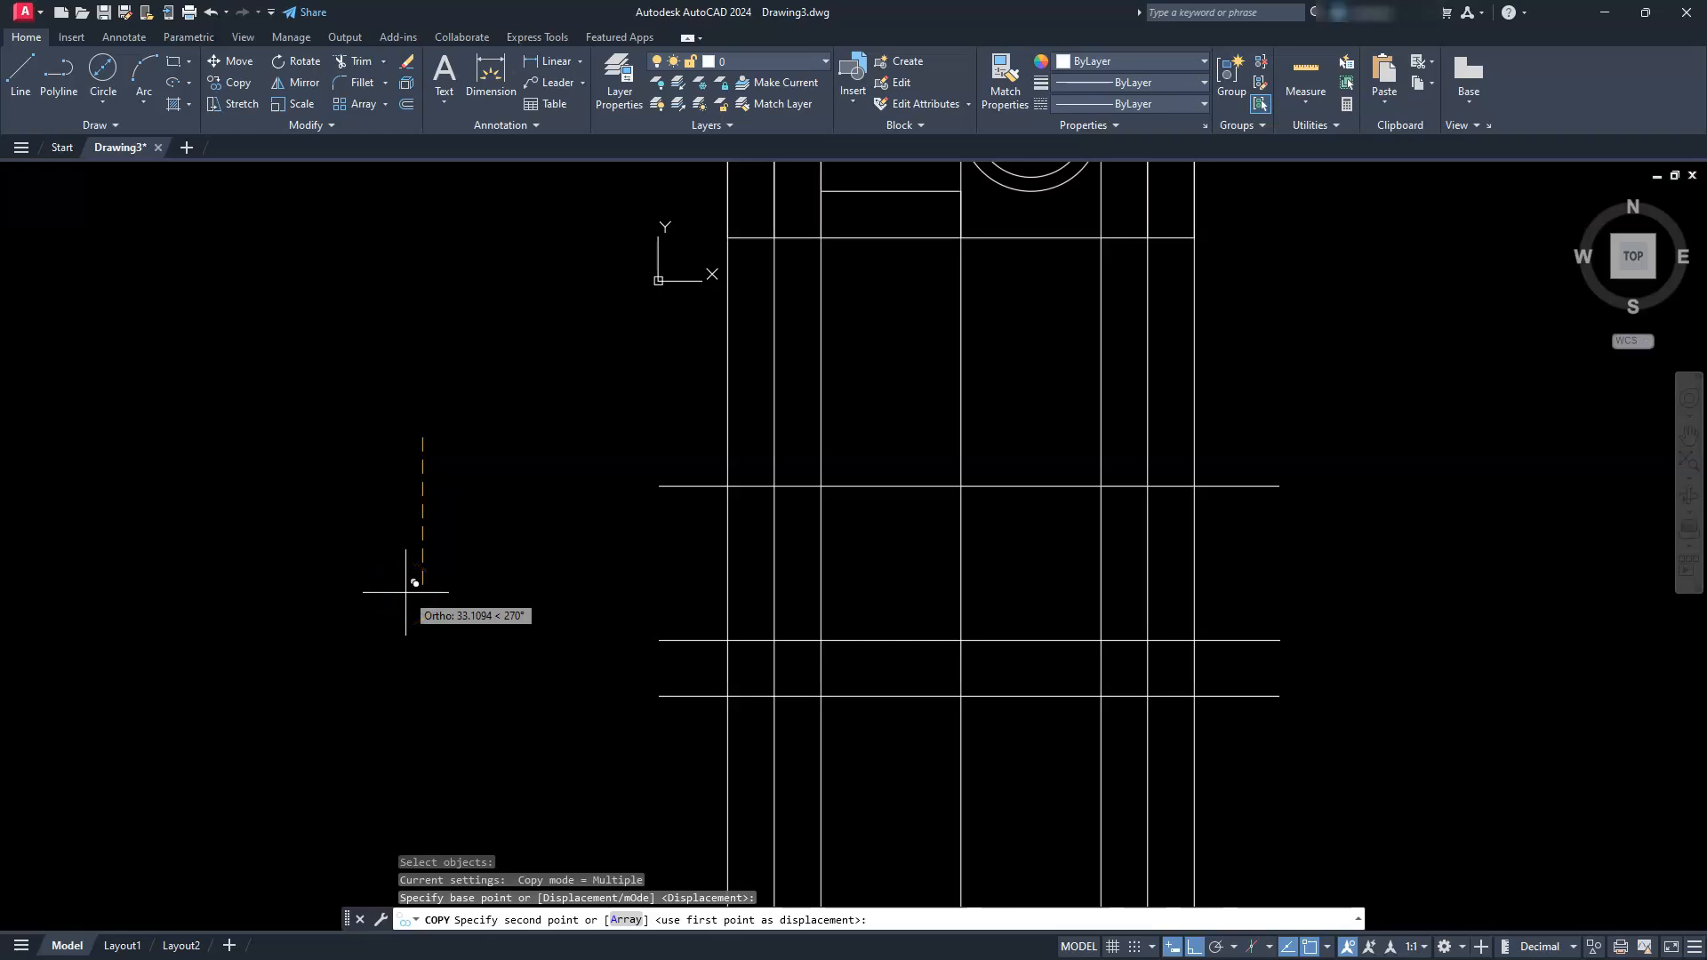
{"action": "type", "text": "20"}
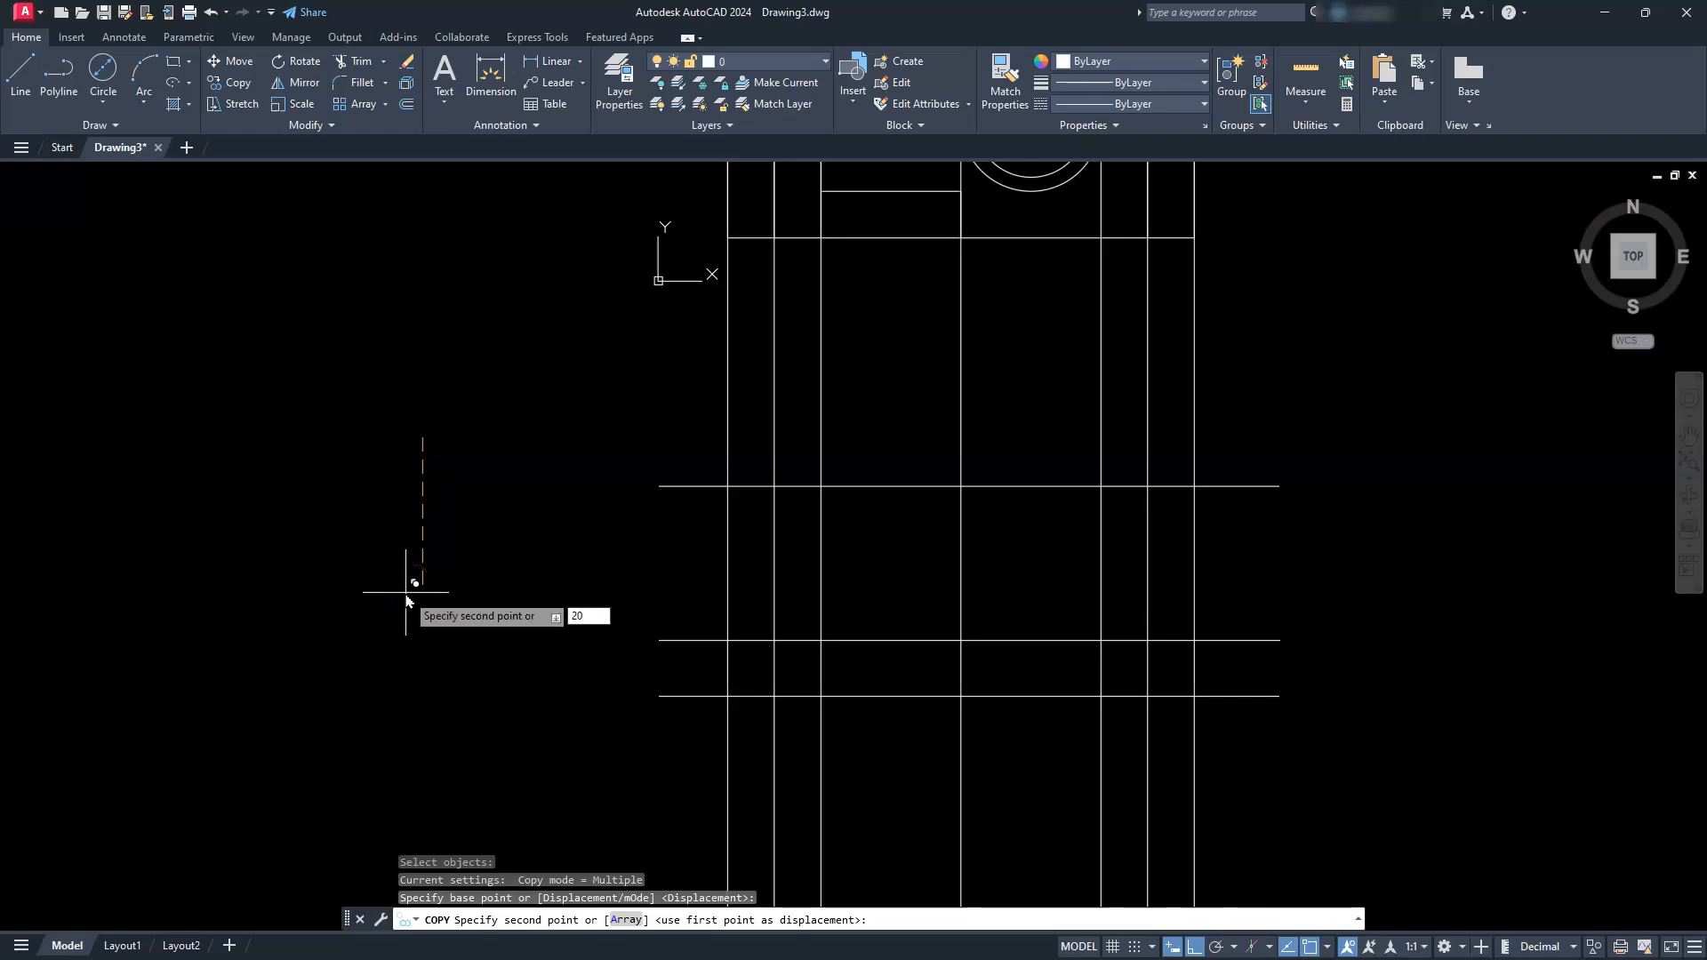
{"action": "key", "text": "Return"}
{"action": "type", "text": "25"}
{"action": "key", "text": "Return"}
{"action": "type", "text": "35"}
{"action": "key", "text": "Return"}
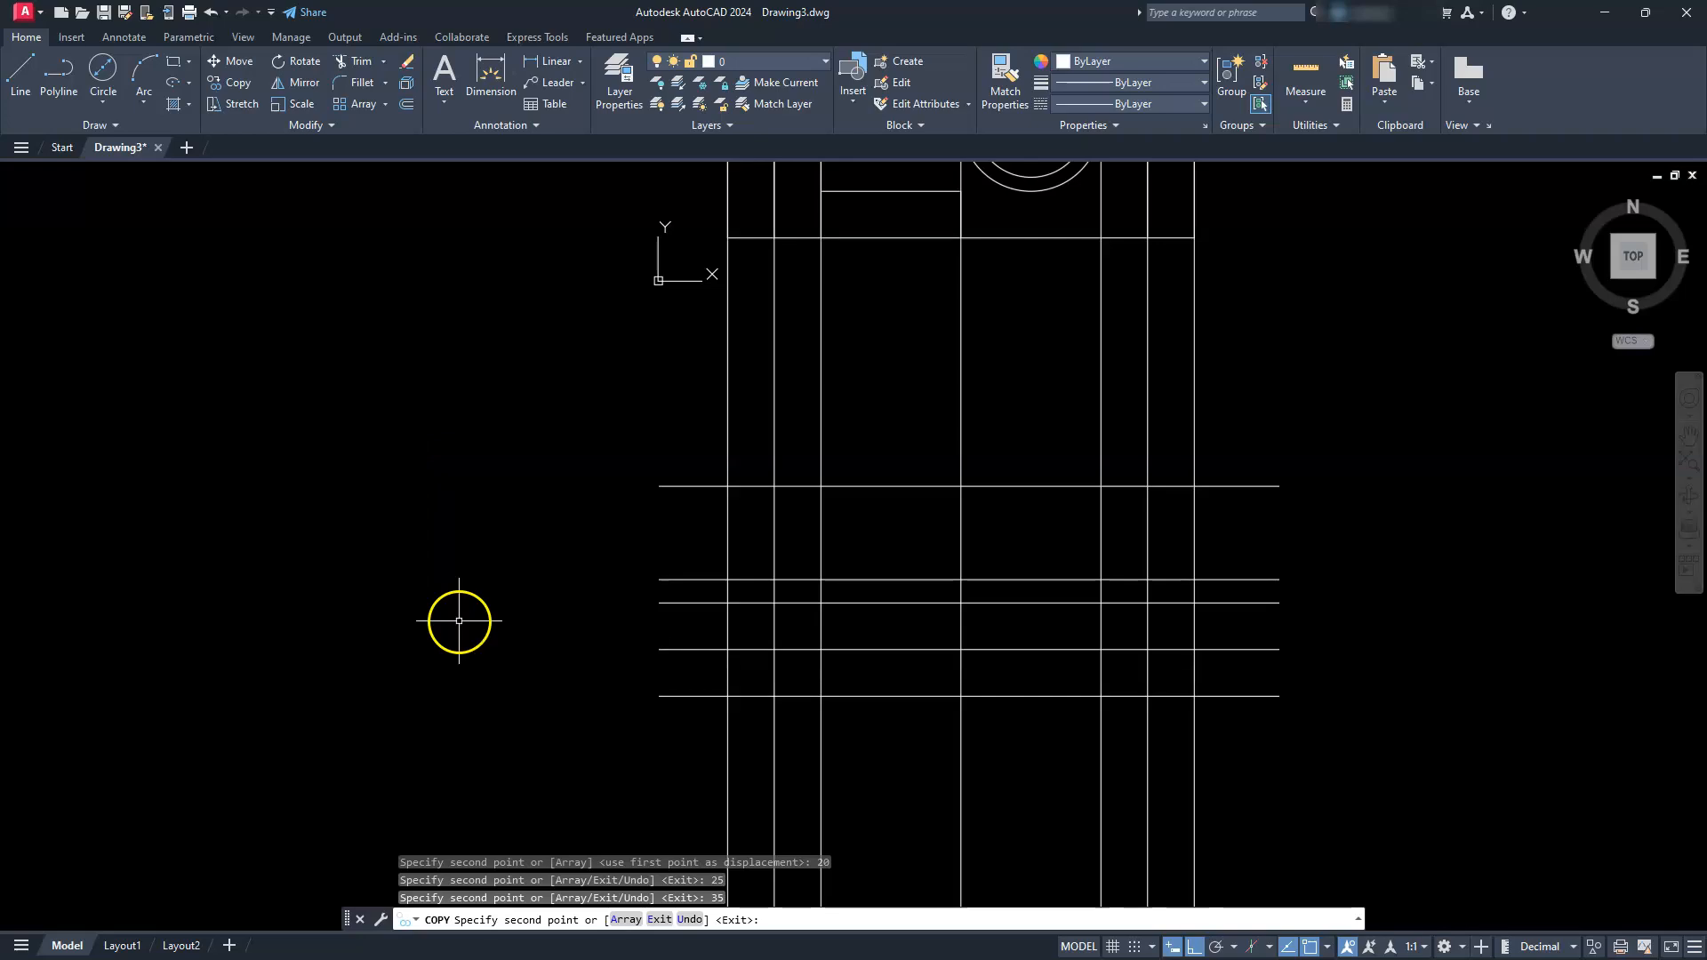
{"action": "key", "text": "Escape"}
{"action": "key", "text": "Escape"}
{"action": "key", "text": "Escape"}
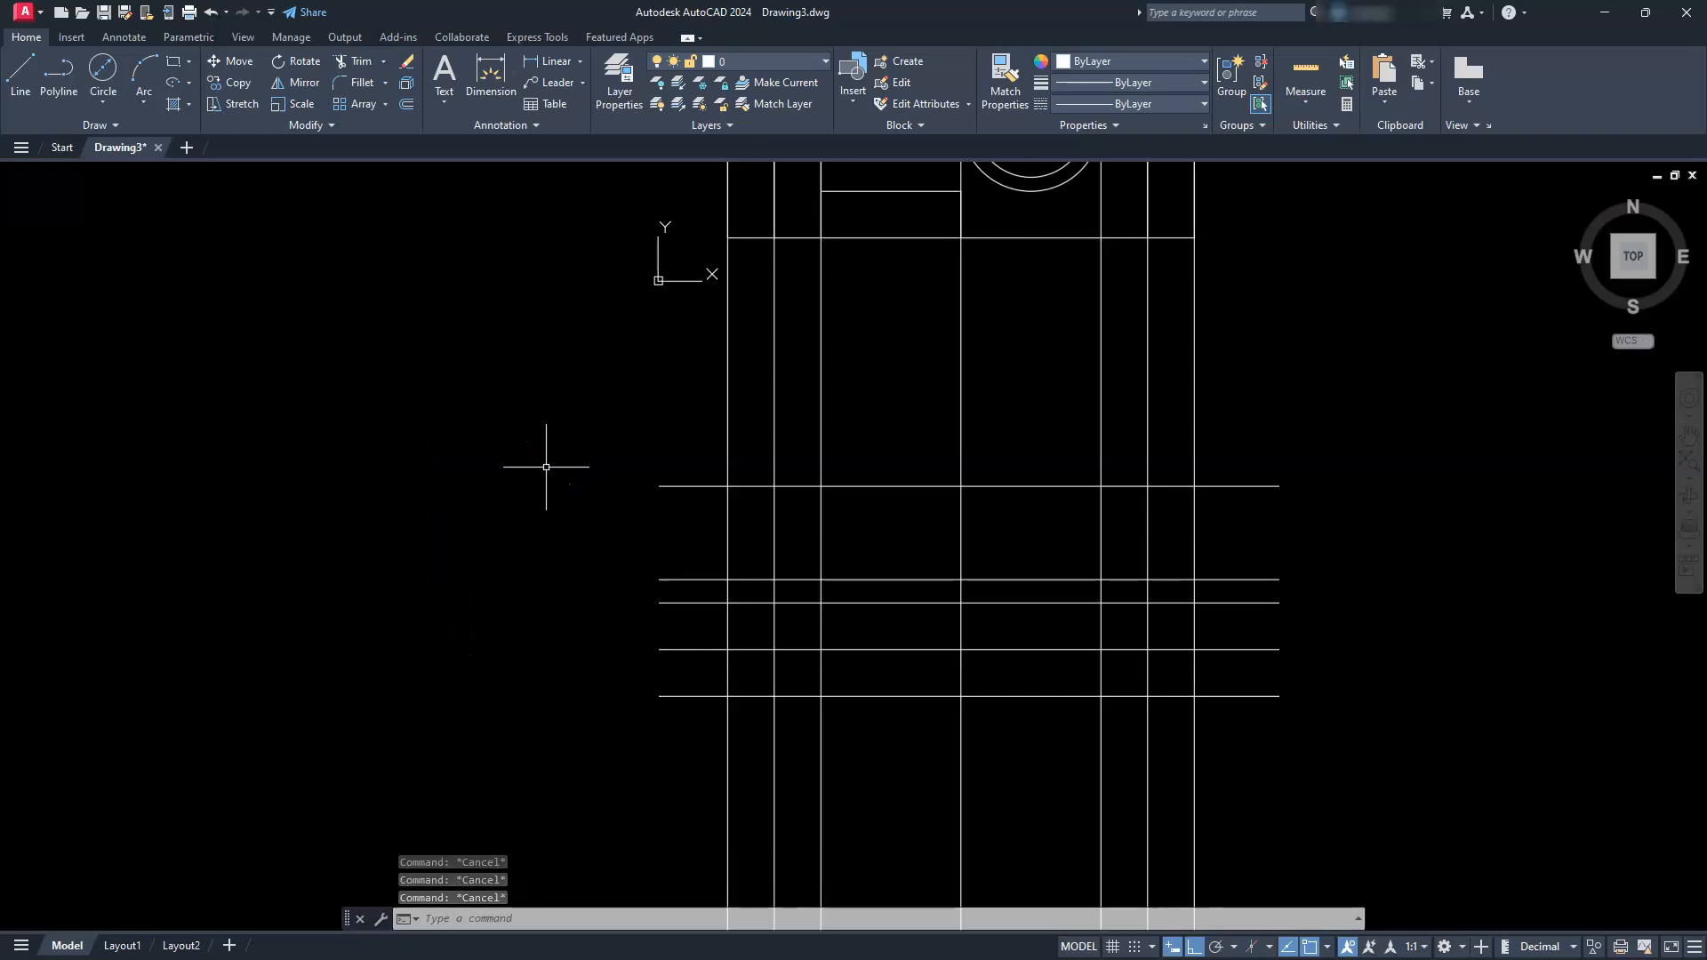
Step: Trim all vertical construction lines above the front view's top horizontal line and below its bottom line with EXTRIM
{"action": "middle_click_drag", "start_coordinate": [987, 625], "coordinate": [972, 598]}
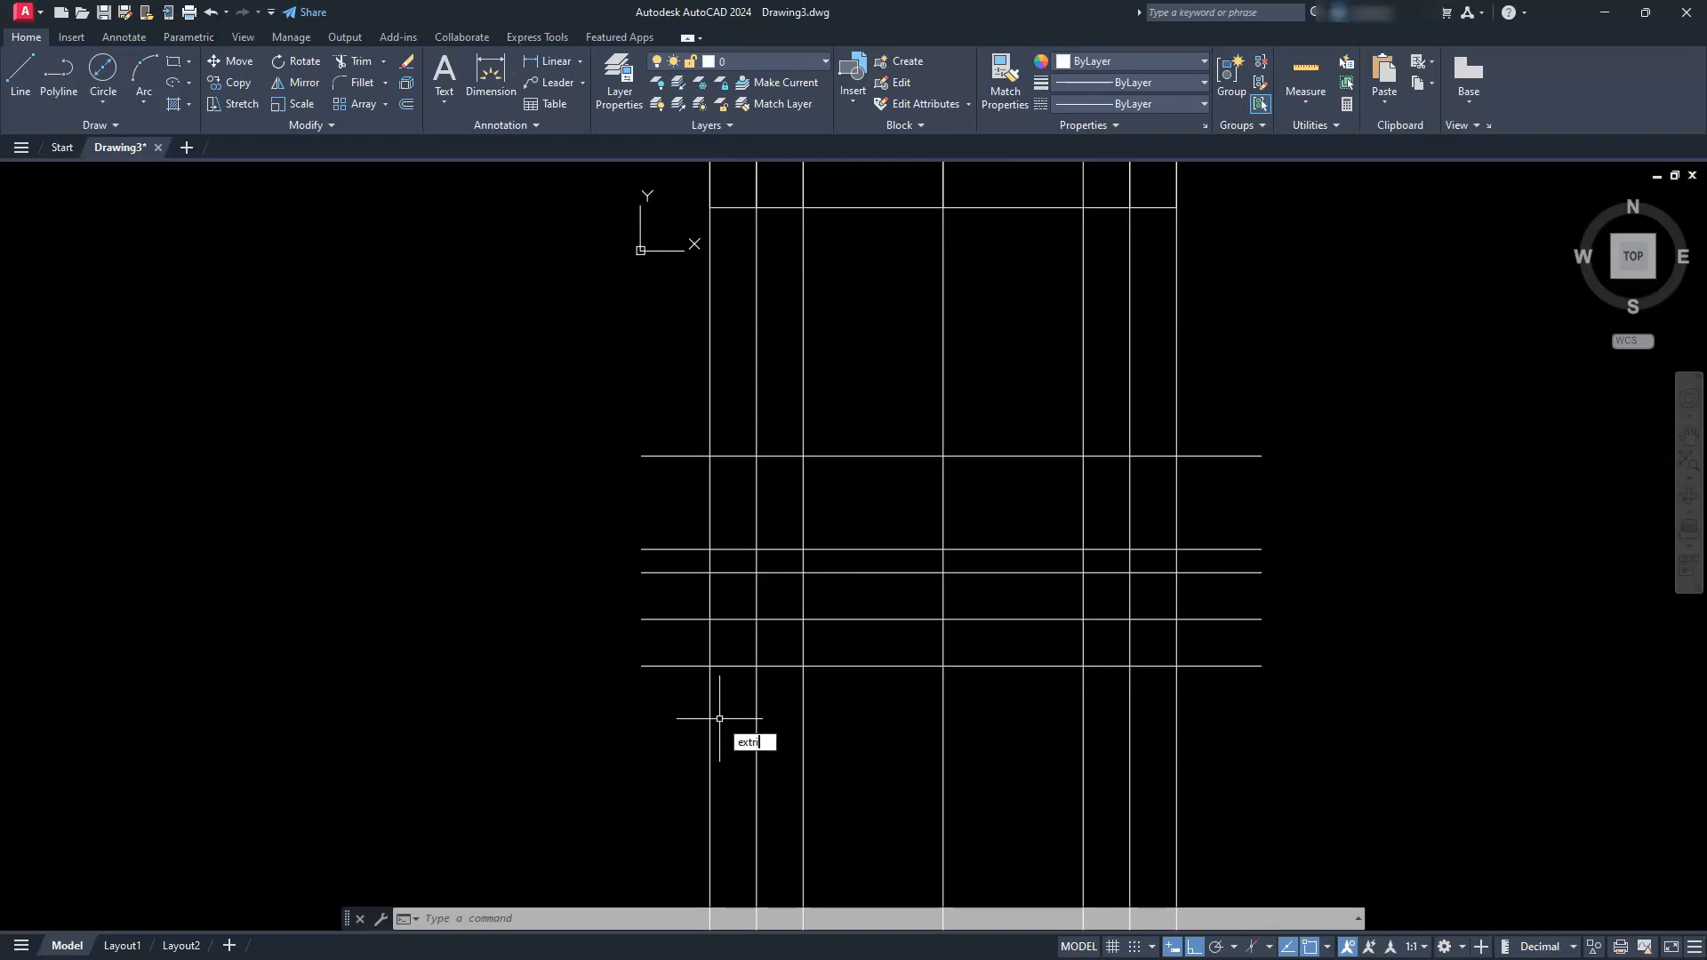
{"action": "key", "text": "Return"}
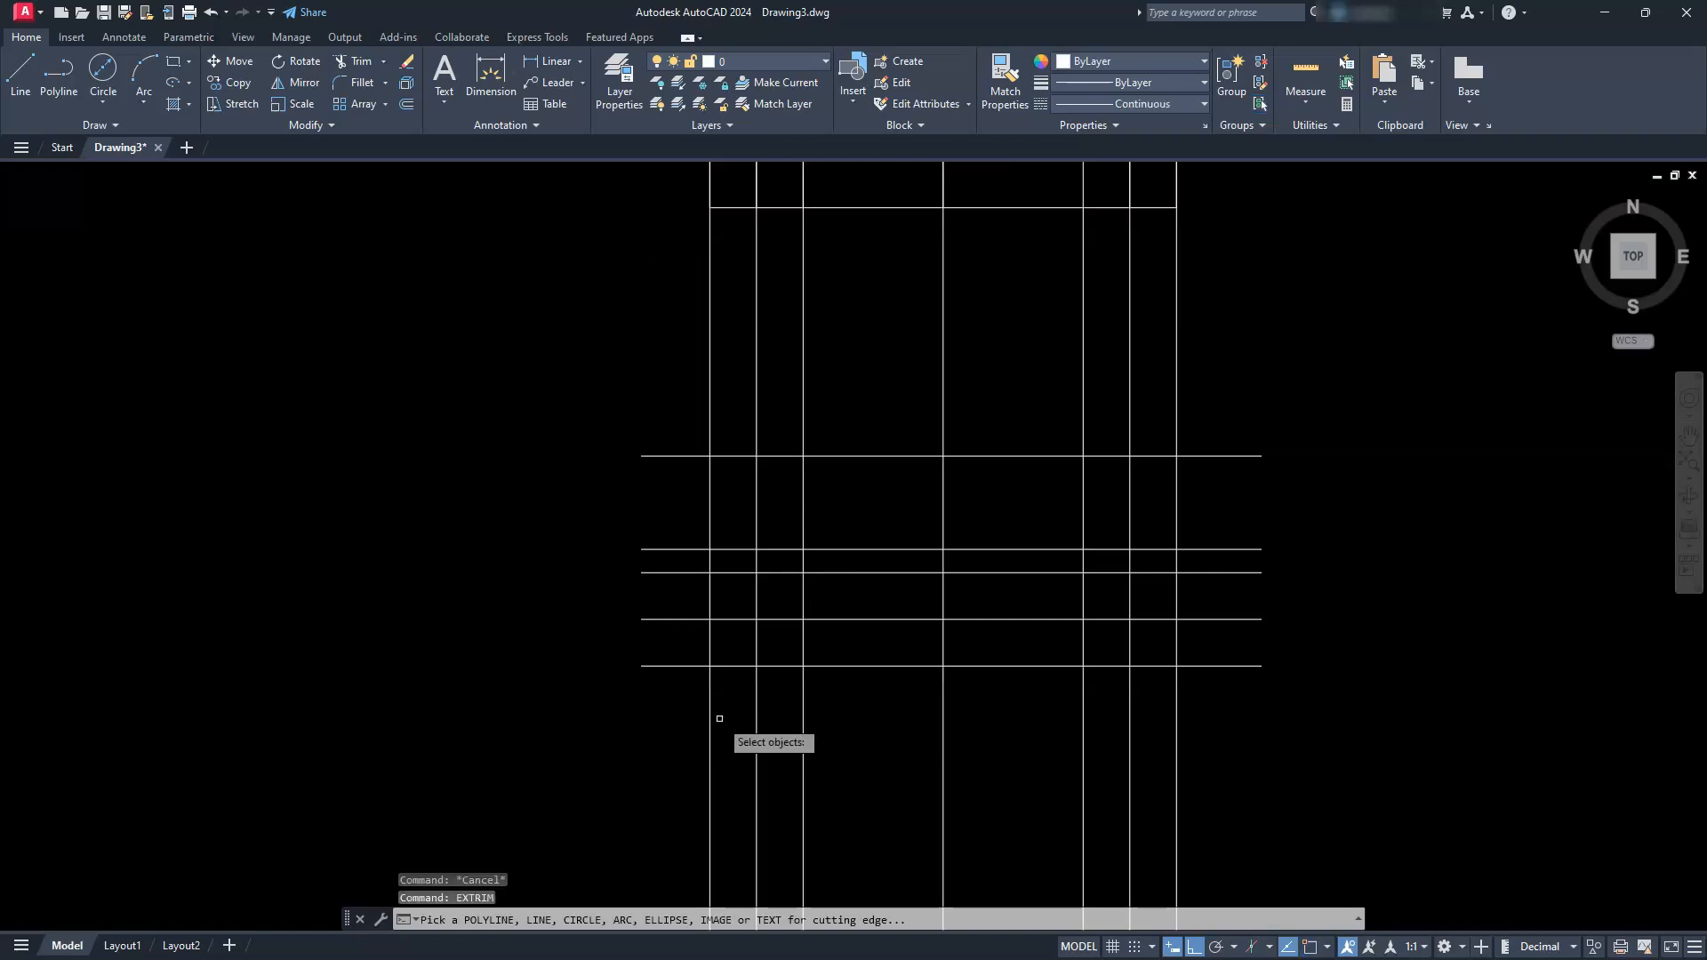
{"action": "left_click", "coordinate": [902, 457]}
{"action": "left_click", "coordinate": [884, 348]}
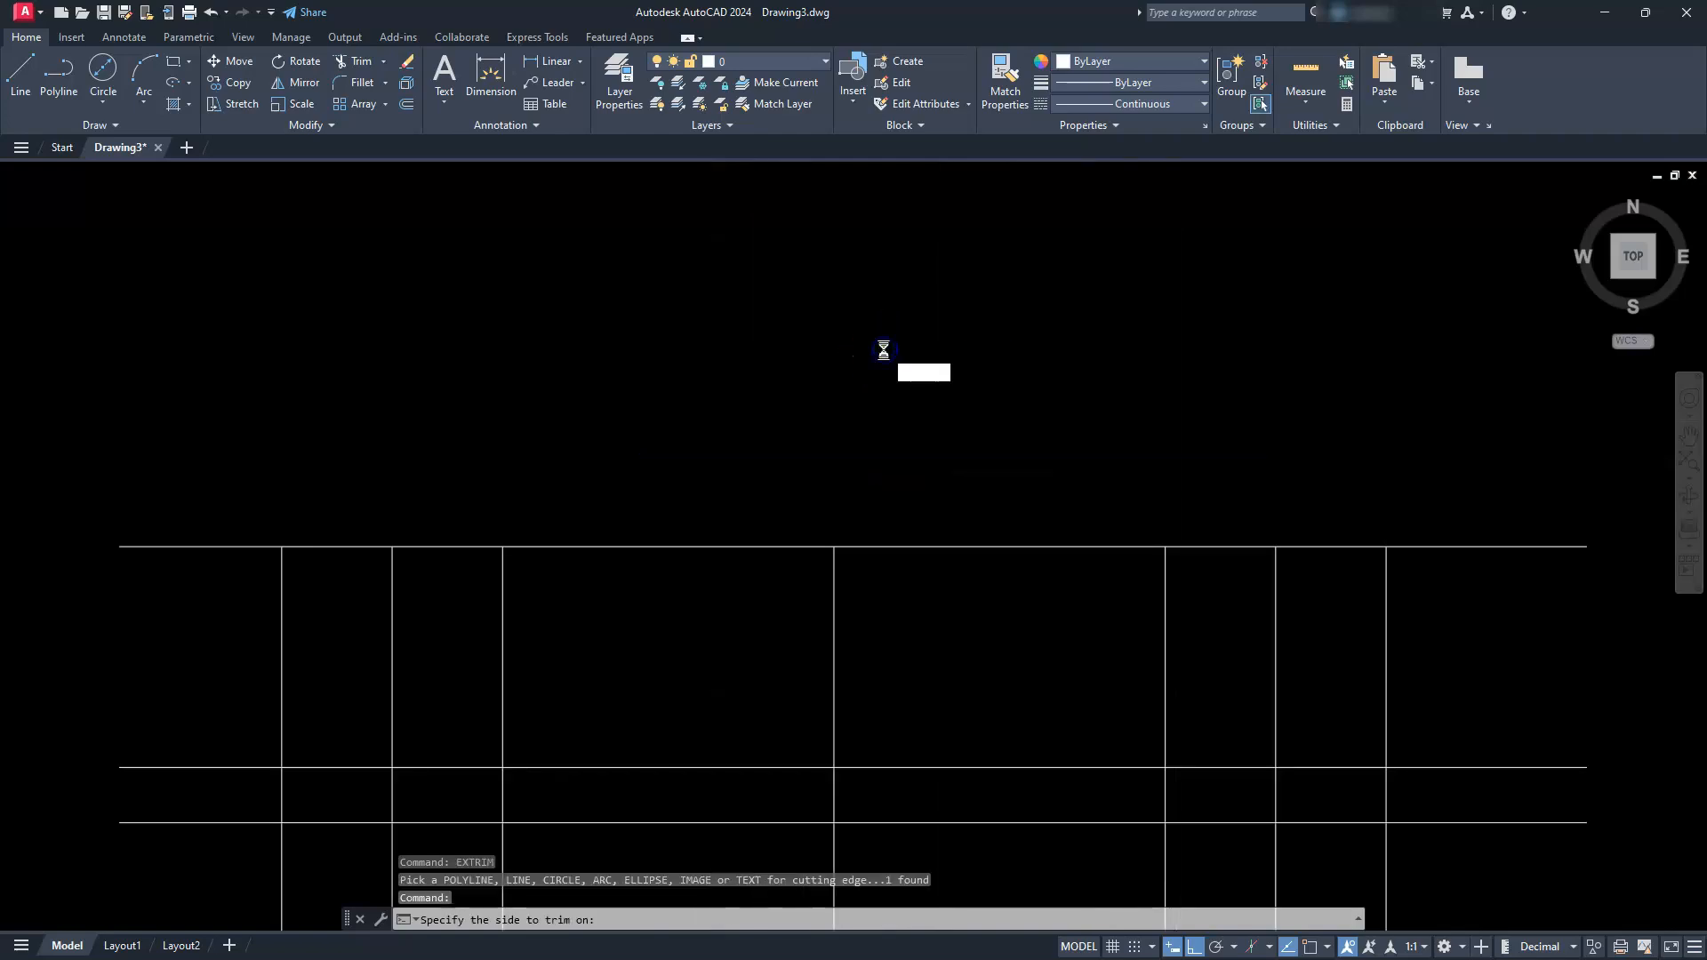
{"action": "key", "text": "Return"}
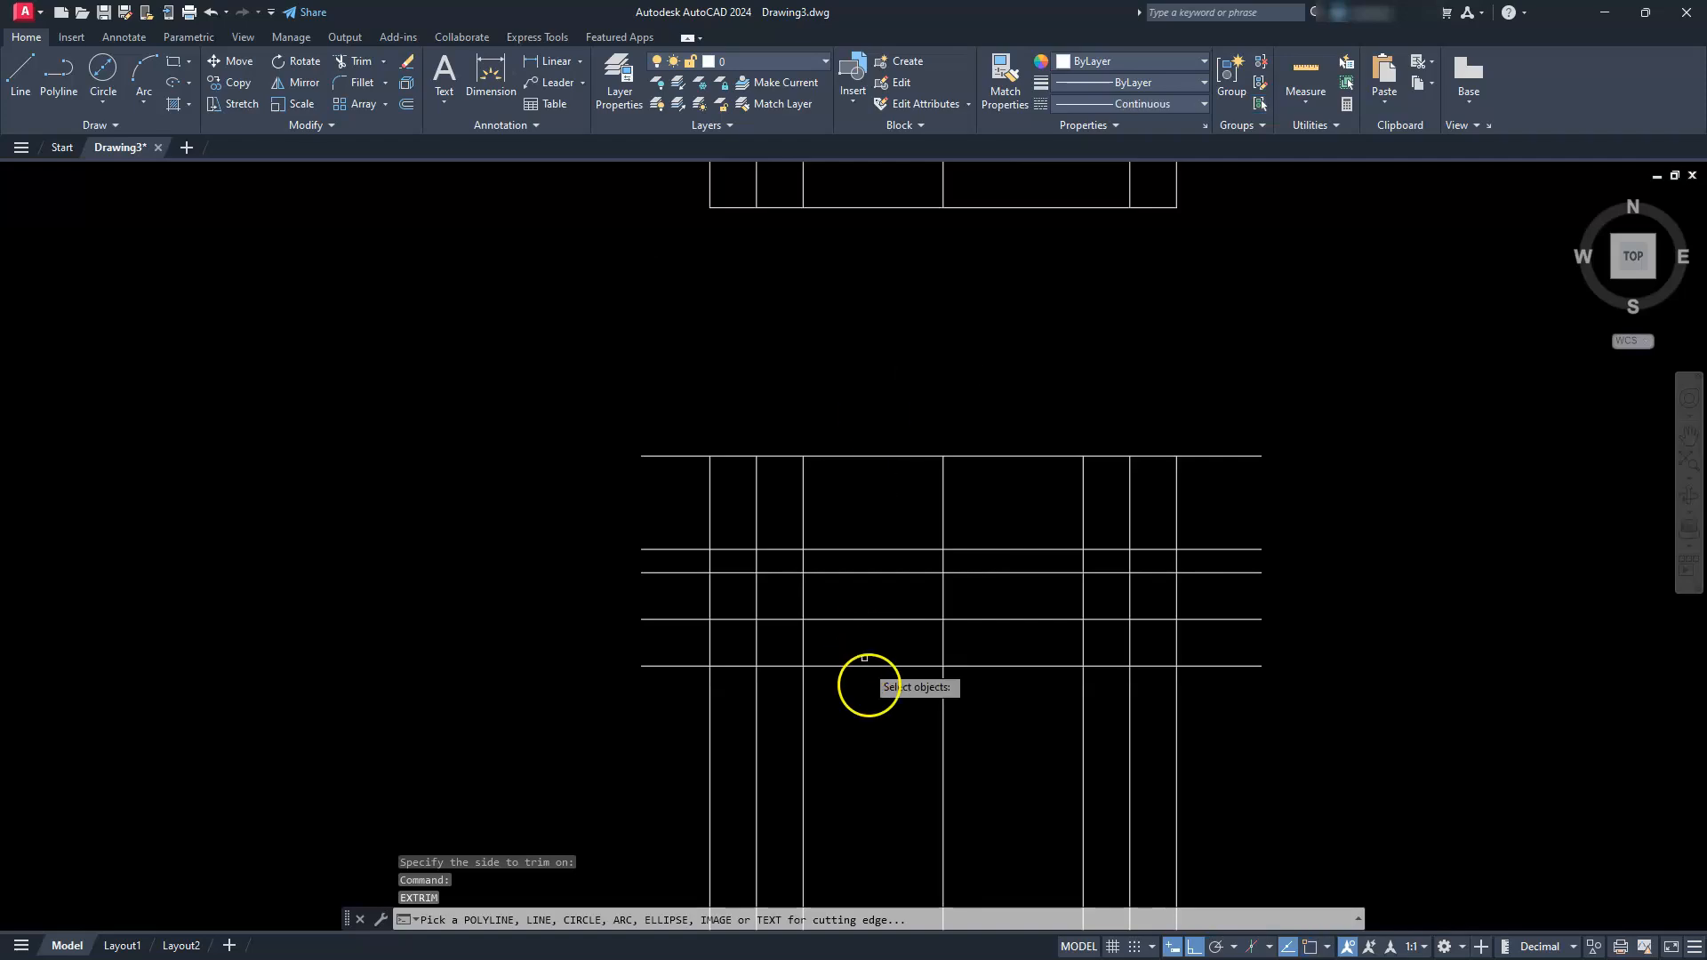
{"action": "left_click", "coordinate": [871, 666]}
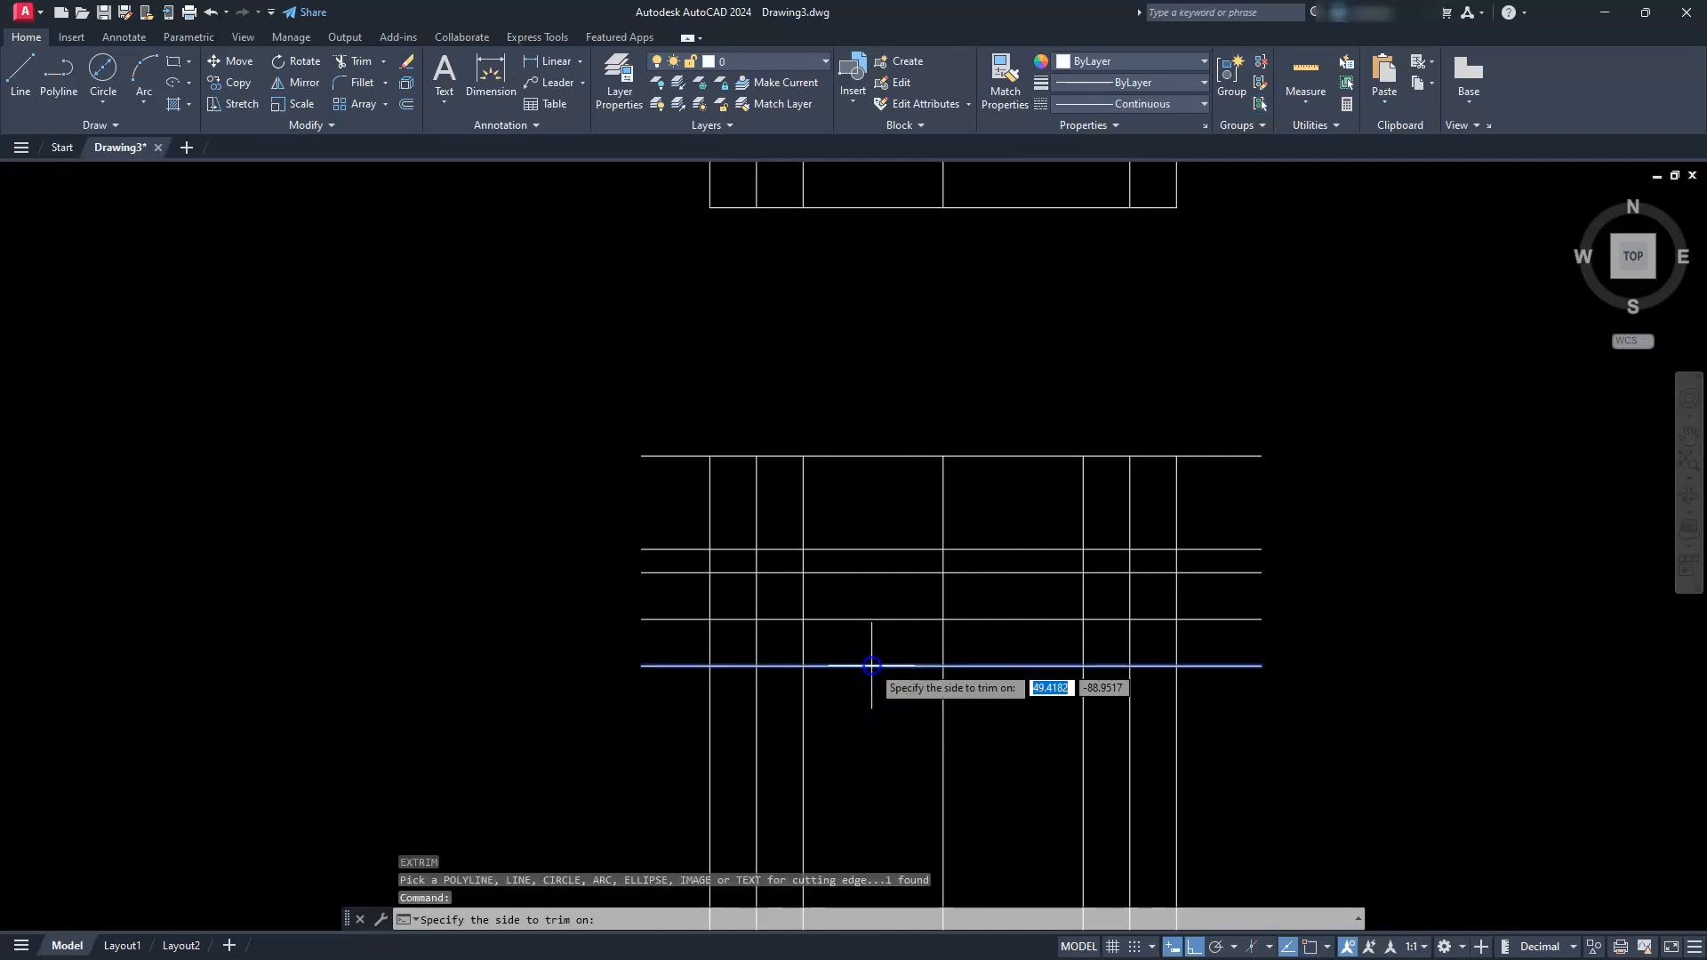
{"action": "left_click", "coordinate": [871, 726]}
Step: Trim the horizontal lines outside the front view's leftmost and rightmost vertical lines with EXTRIM
{"action": "key", "text": "Return"}
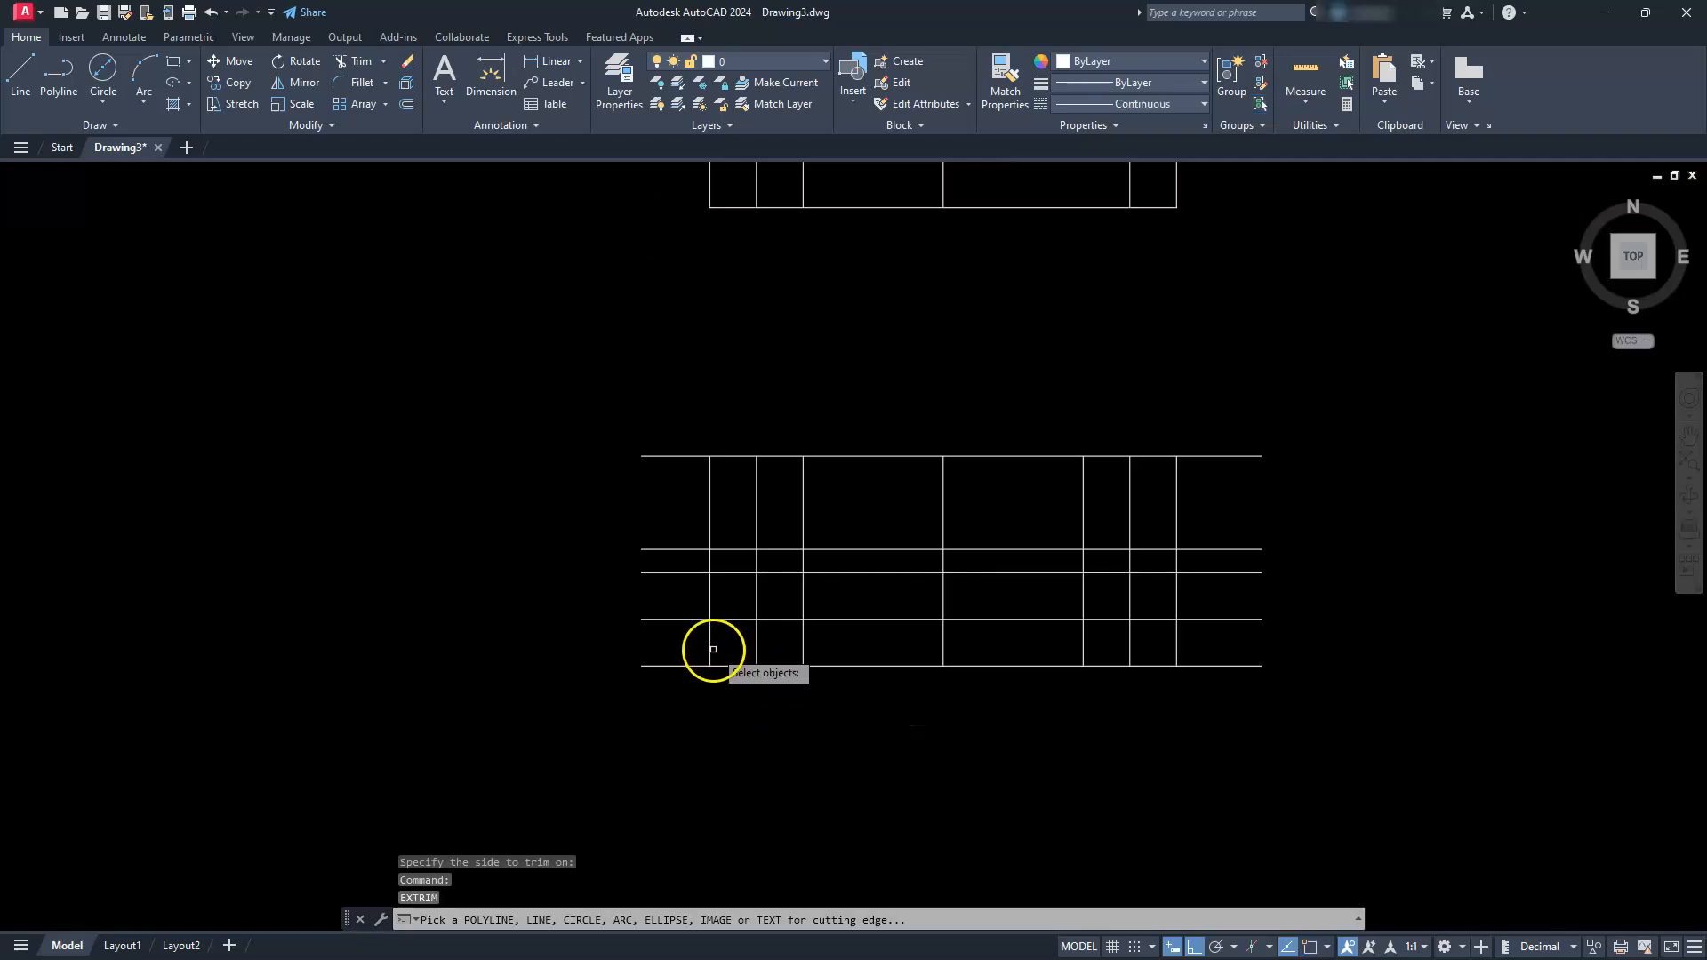
{"action": "left_click", "coordinate": [711, 649]}
{"action": "left_click", "coordinate": [542, 642]}
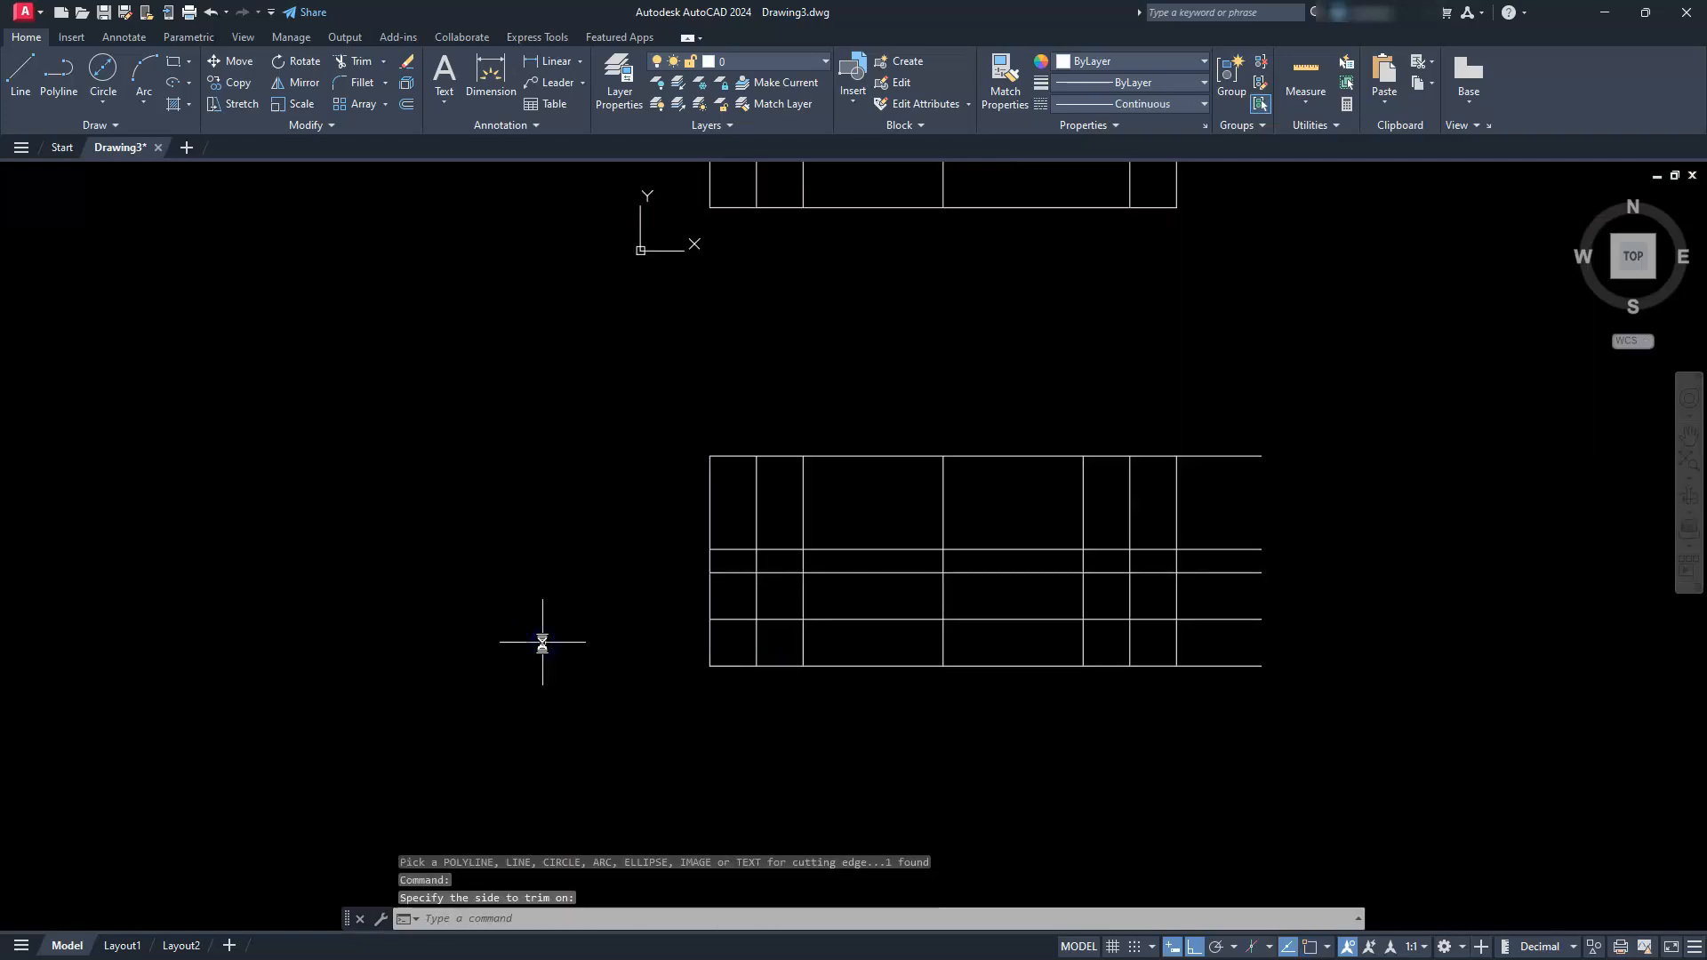
{"action": "key", "text": "Return"}
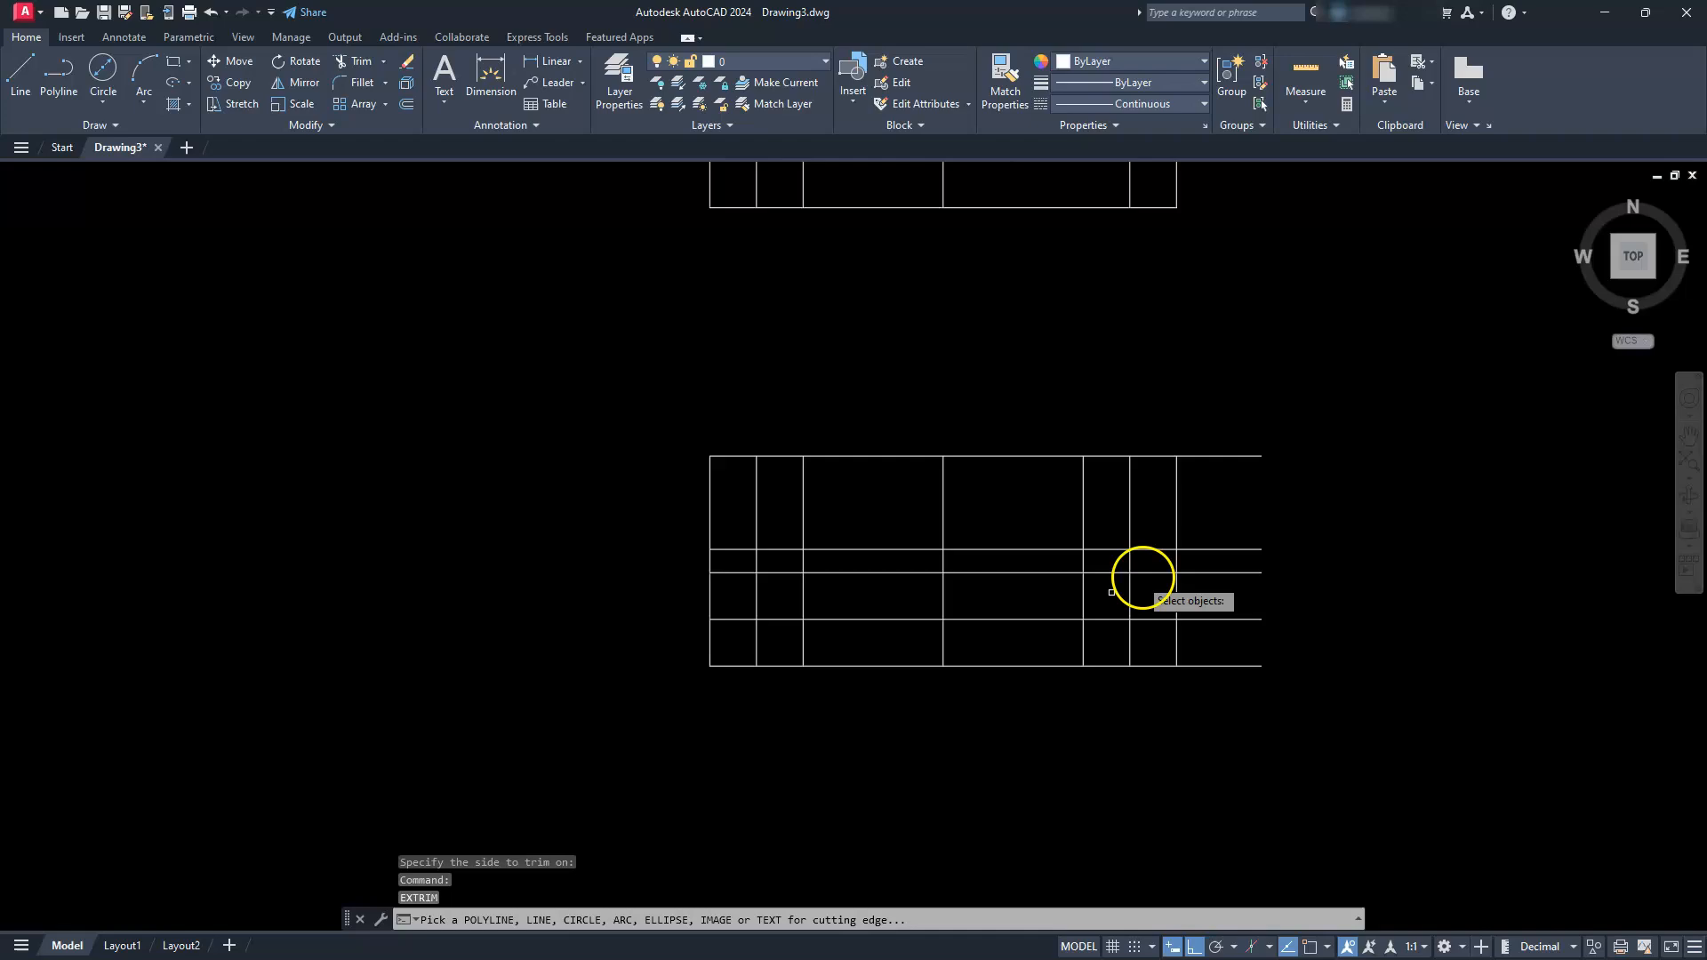
{"action": "left_click", "coordinate": [1177, 594]}
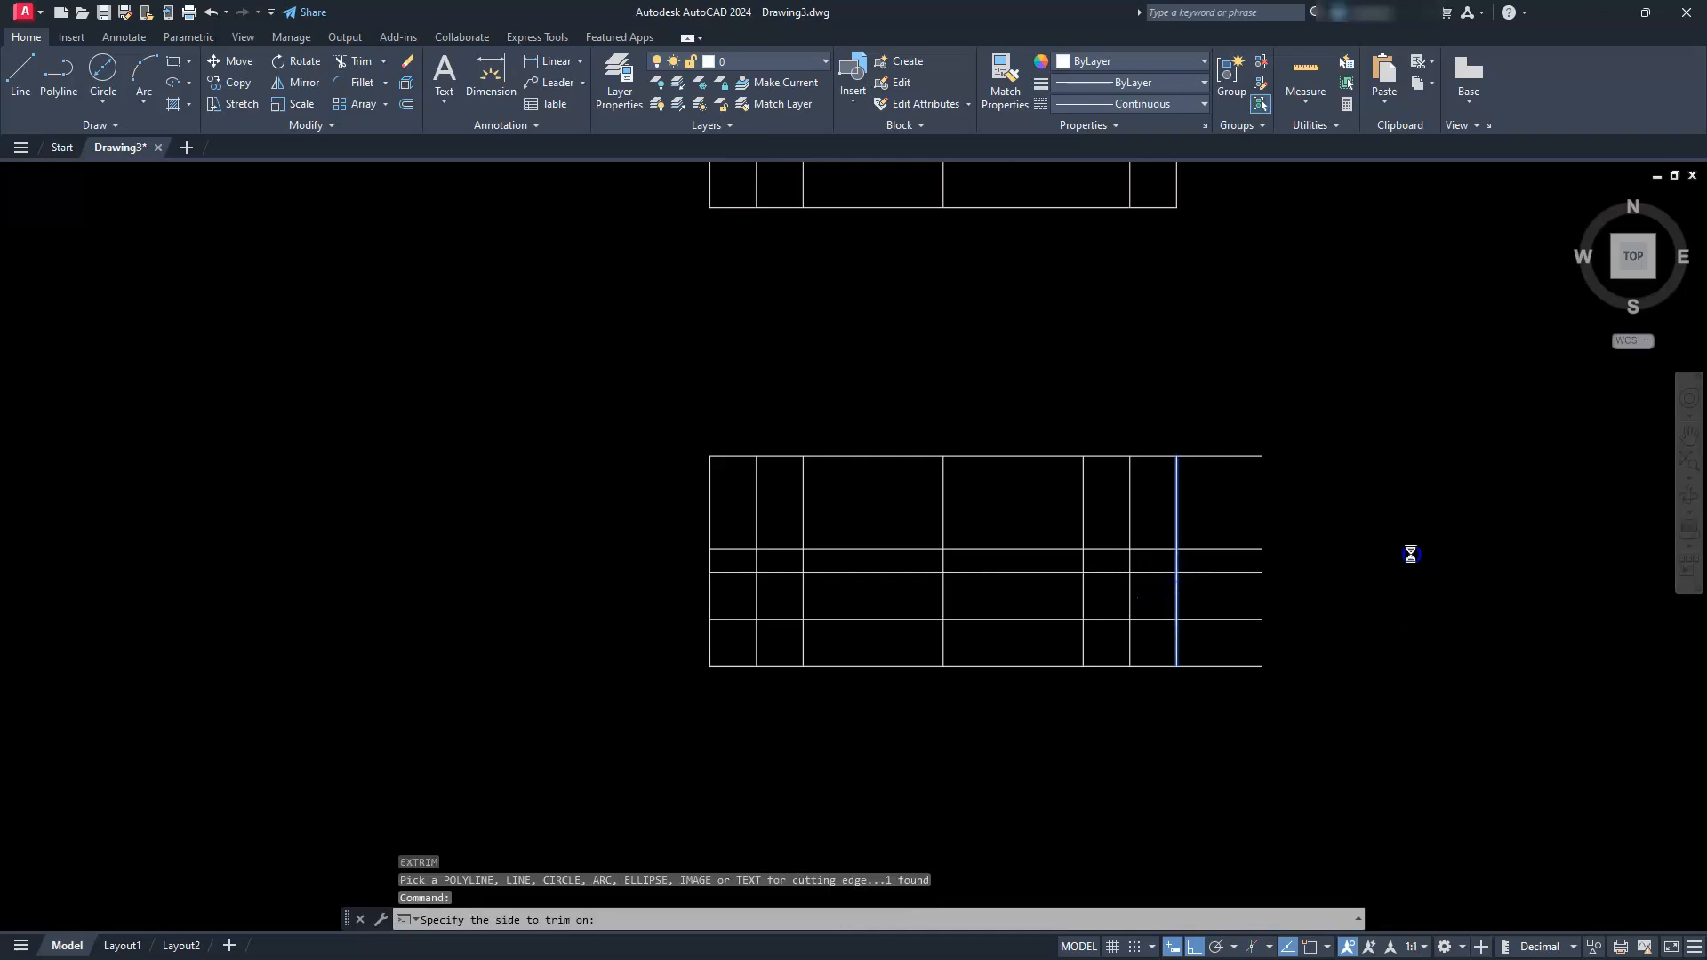
{"action": "left_click", "coordinate": [1410, 556]}
Step: Trim the front view's leftmost and rightmost vertical lines down to the lowest interior horizontal line
{"action": "scroll", "coordinate": [1277, 592], "scroll_direction": "down", "scroll_amount": 2}
{"action": "middle_click_drag", "start_coordinate": [1192, 594], "coordinate": [1208, 640]}
{"action": "scroll", "coordinate": [1208, 641], "scroll_direction": "up", "scroll_amount": 2}
{"action": "middle_click_drag", "start_coordinate": [979, 594], "coordinate": [988, 627]}
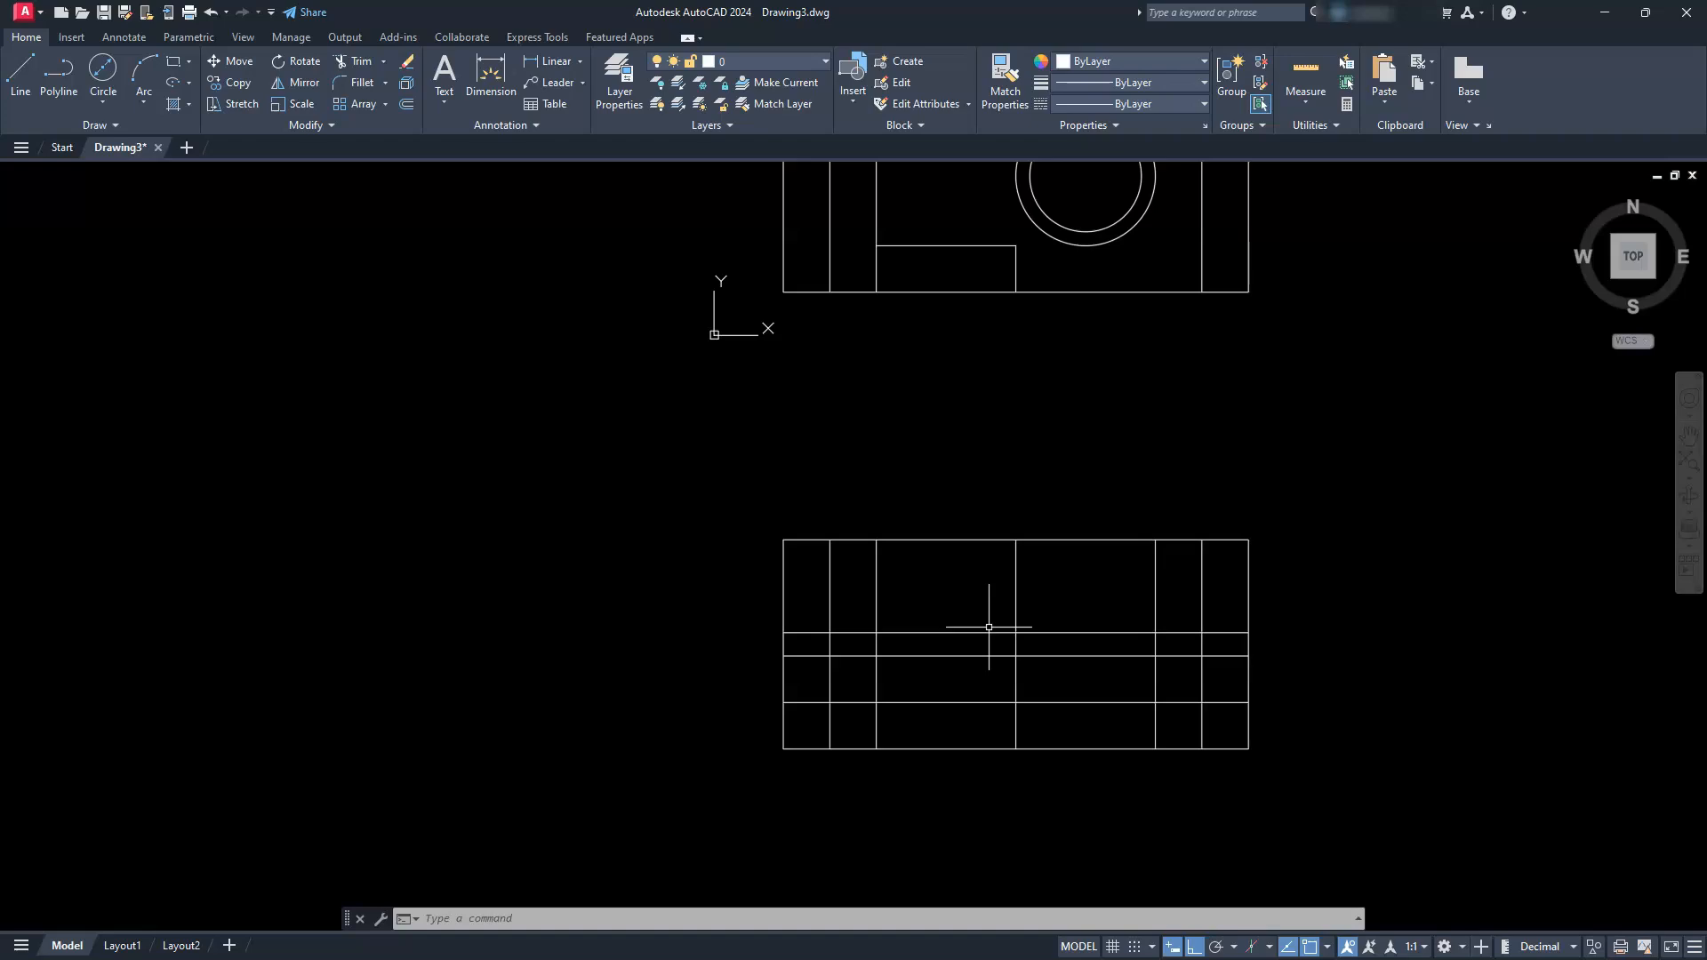
{"action": "left_click", "coordinate": [345, 60]}
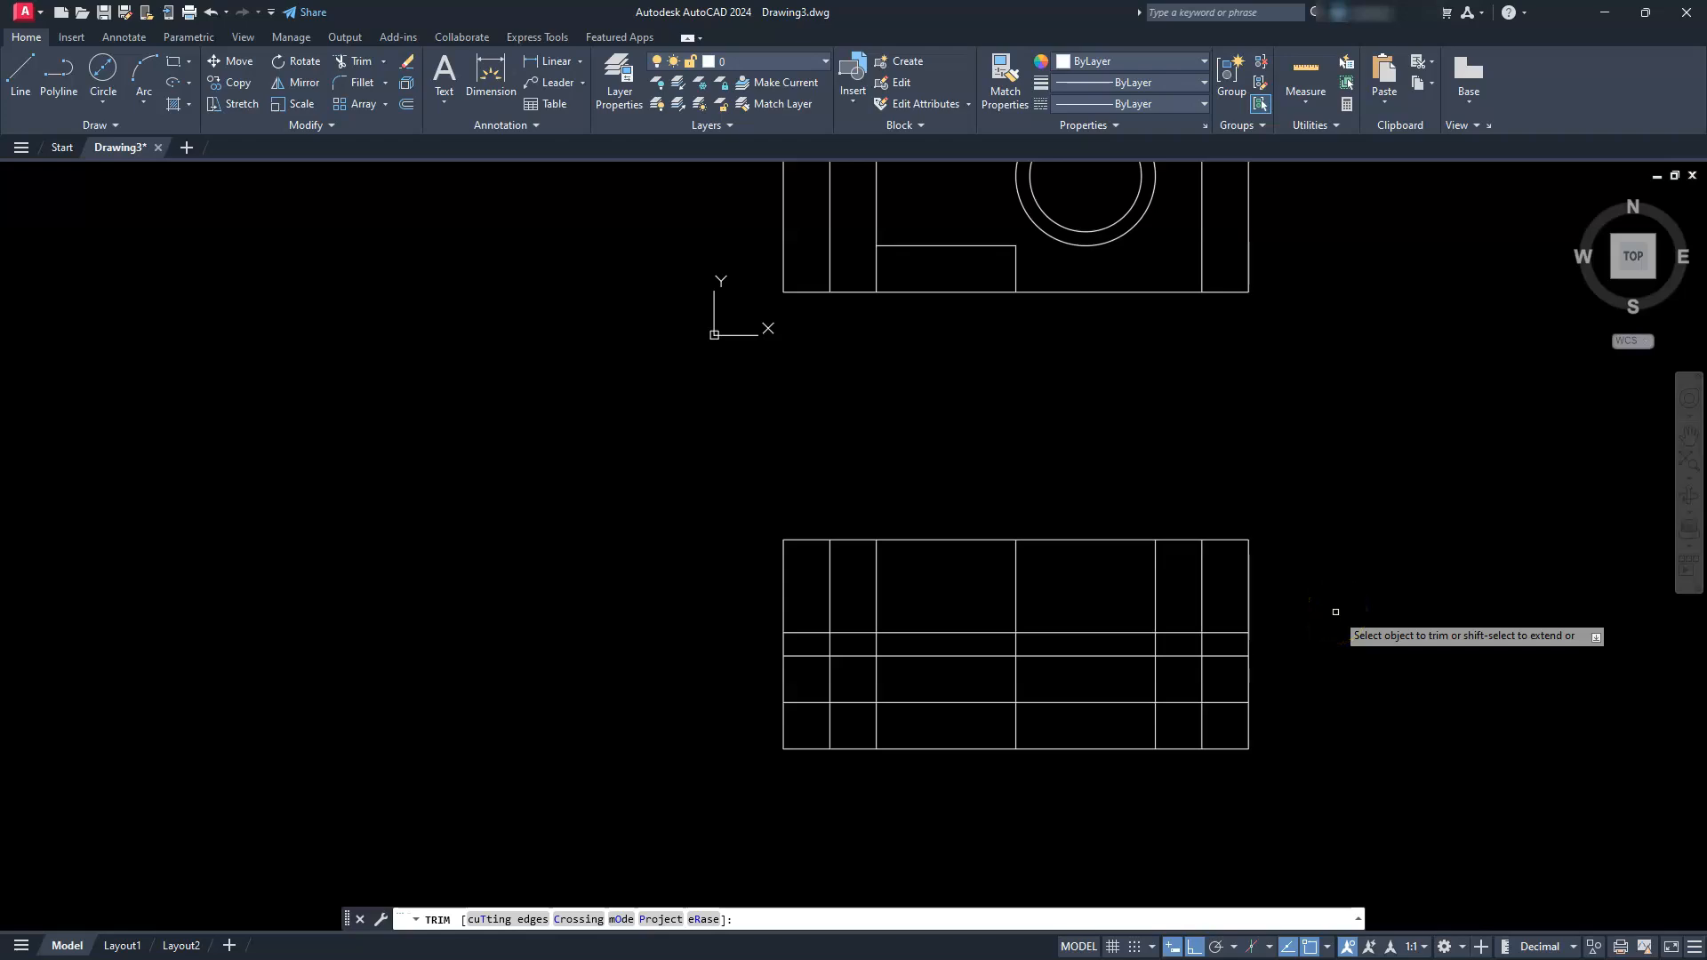
{"action": "left_click", "coordinate": [783, 559]}
{"action": "left_click", "coordinate": [783, 640]}
{"action": "left_click", "coordinate": [782, 677]}
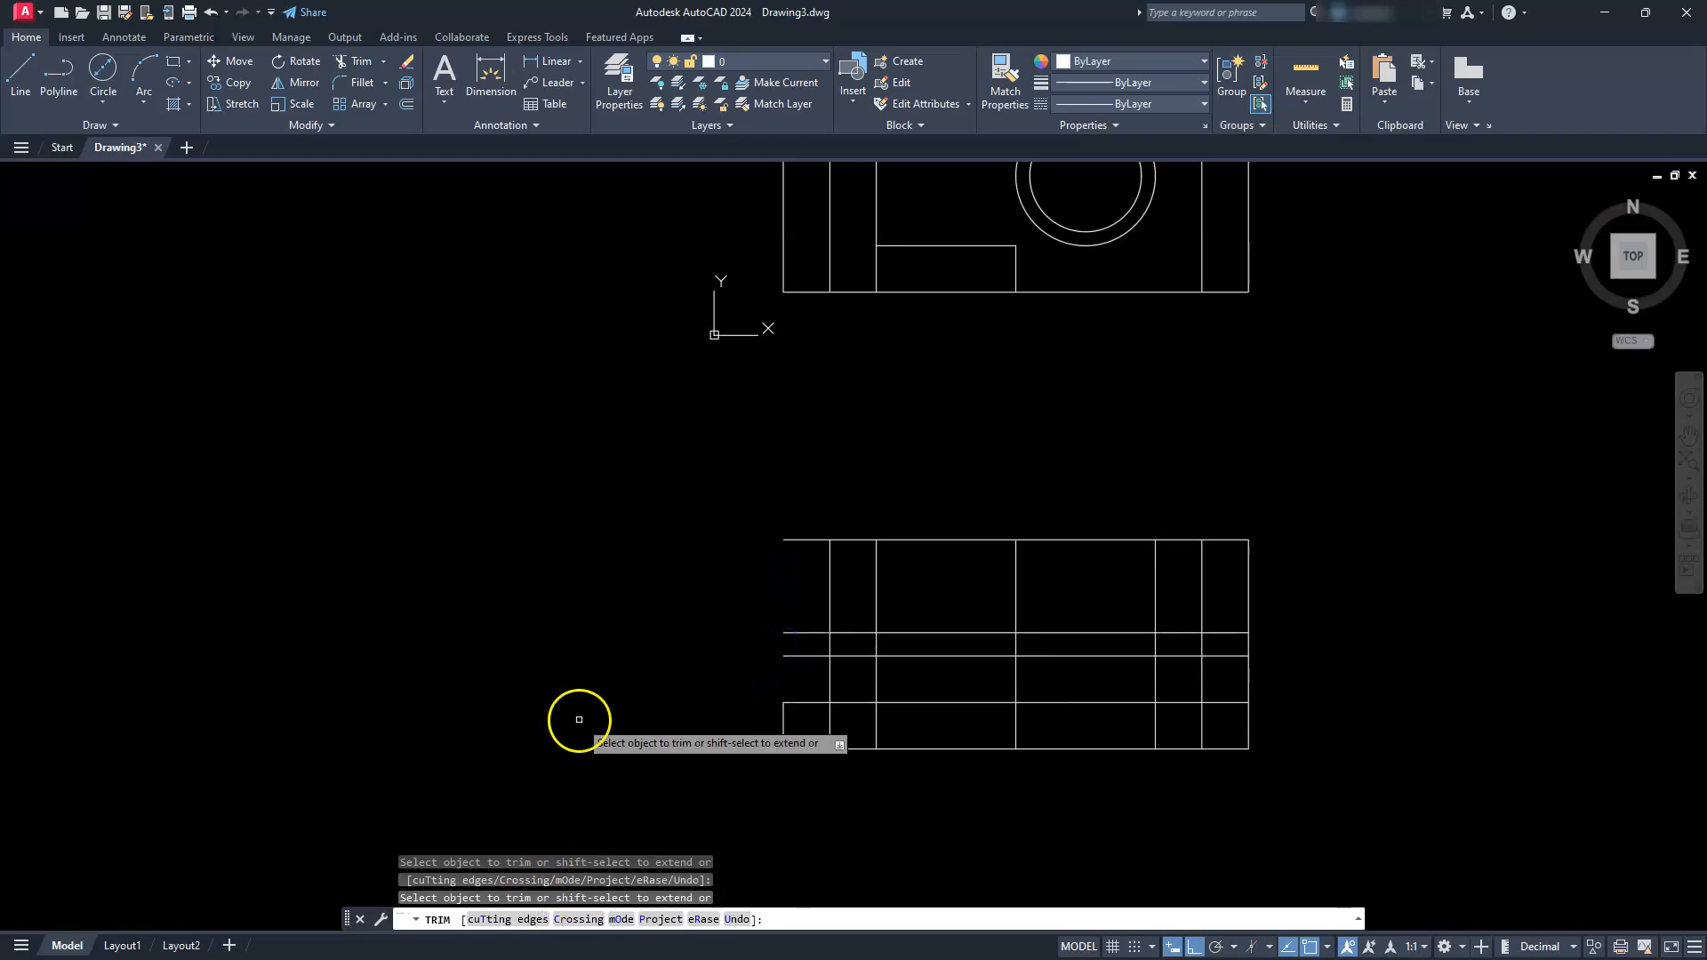
{"action": "left_click", "coordinate": [1249, 561]}
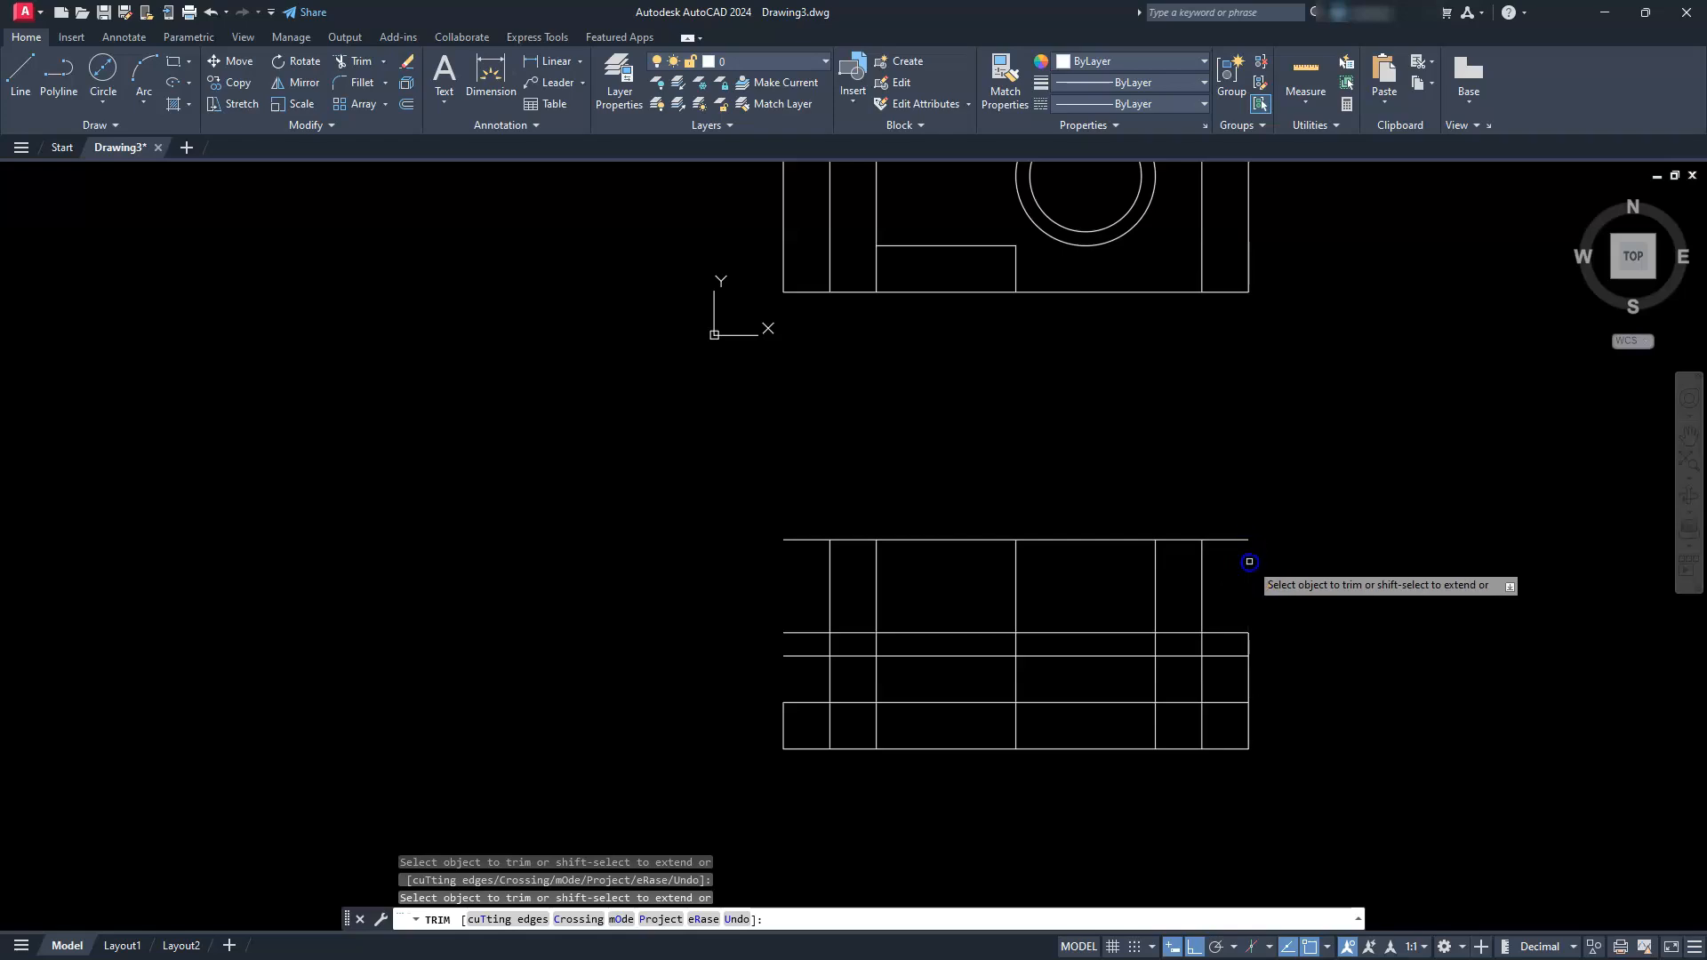
{"action": "left_click", "coordinate": [1249, 645]}
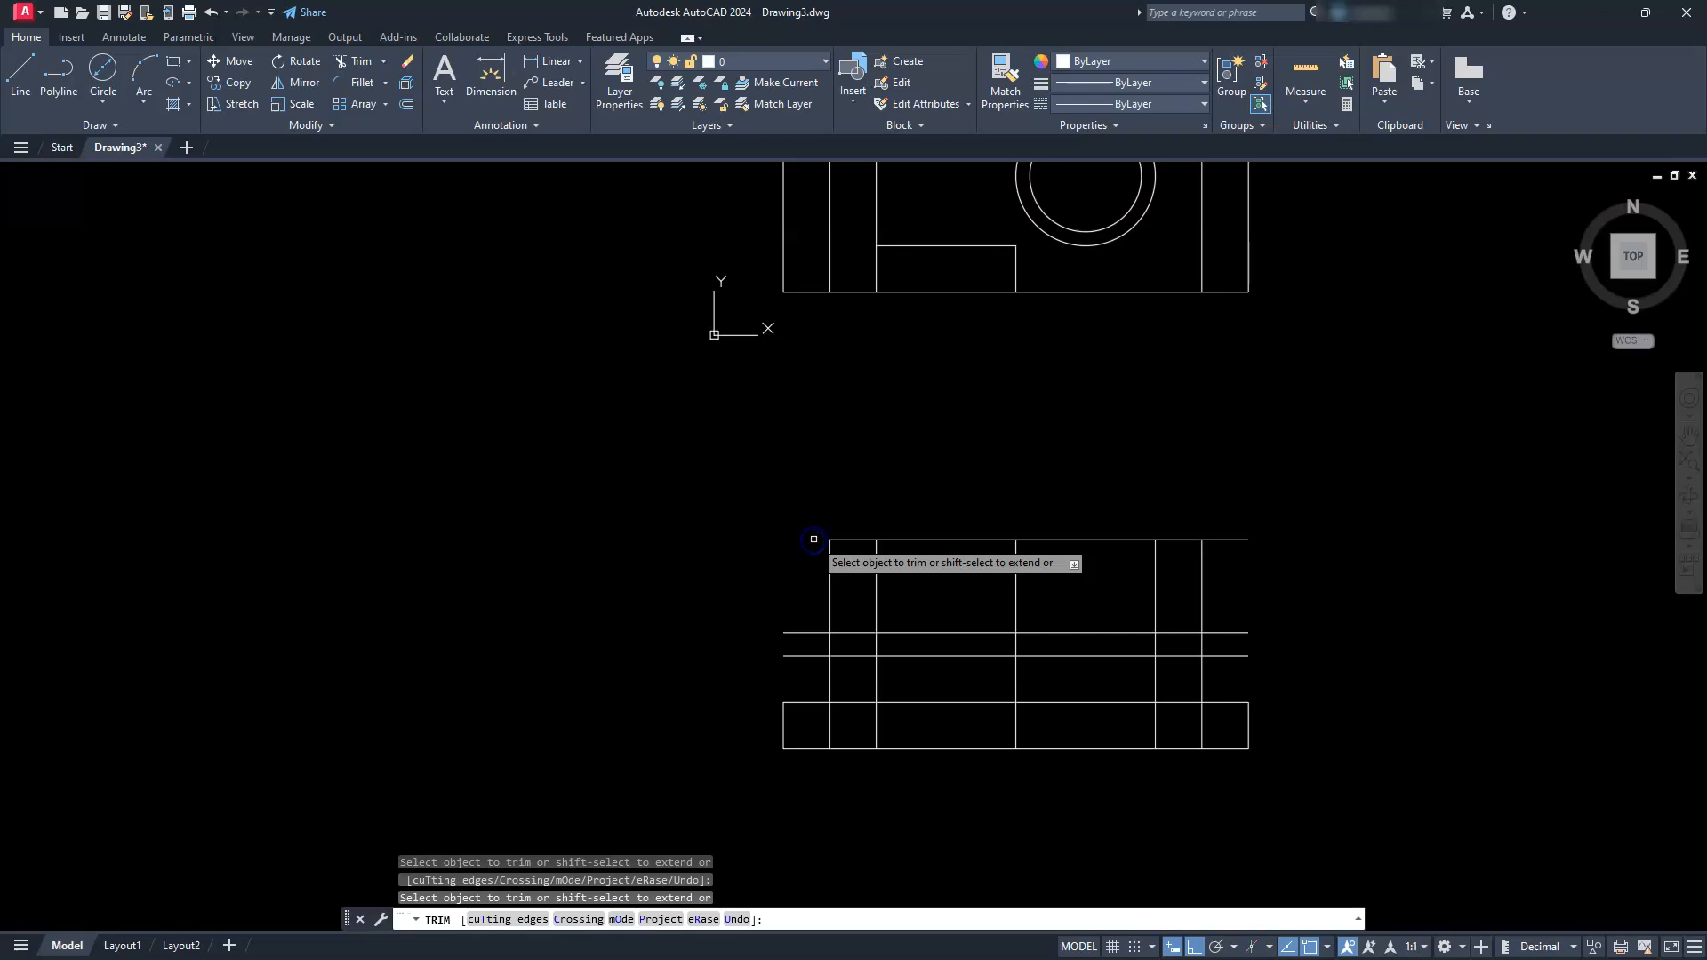
Step: Trim the top line's left overhang and cut the two middle horizontal lines back to the third vertical line
{"action": "left_click", "coordinate": [790, 633]}
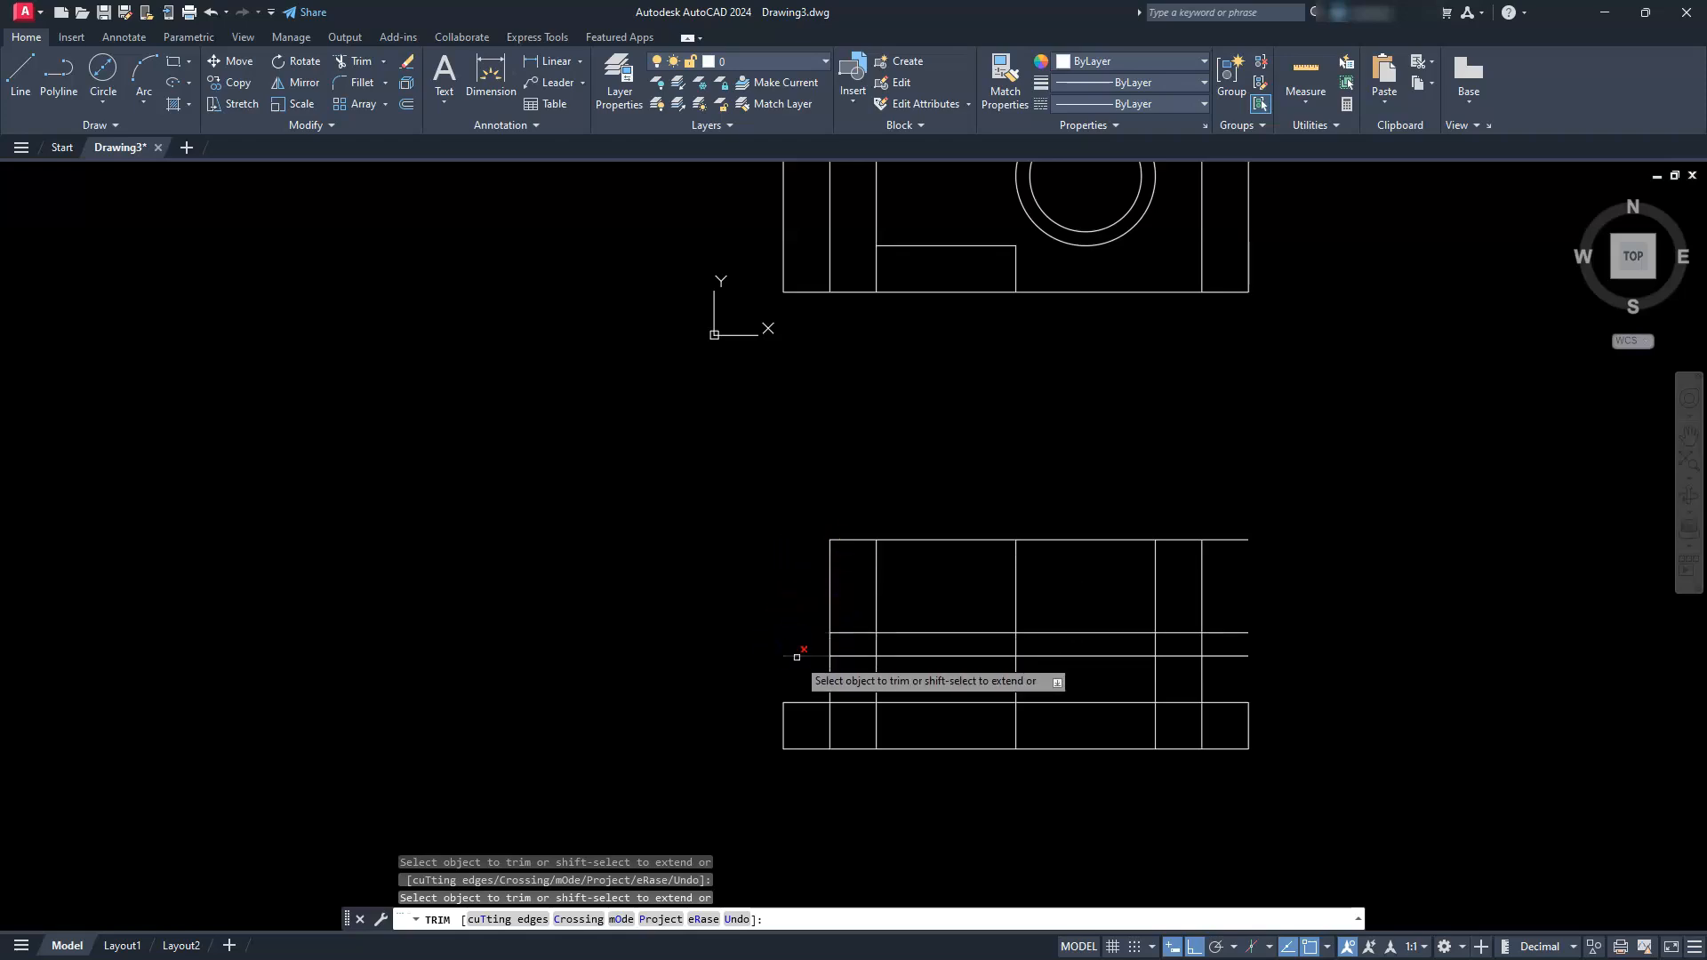
{"action": "left_click", "coordinate": [844, 656]}
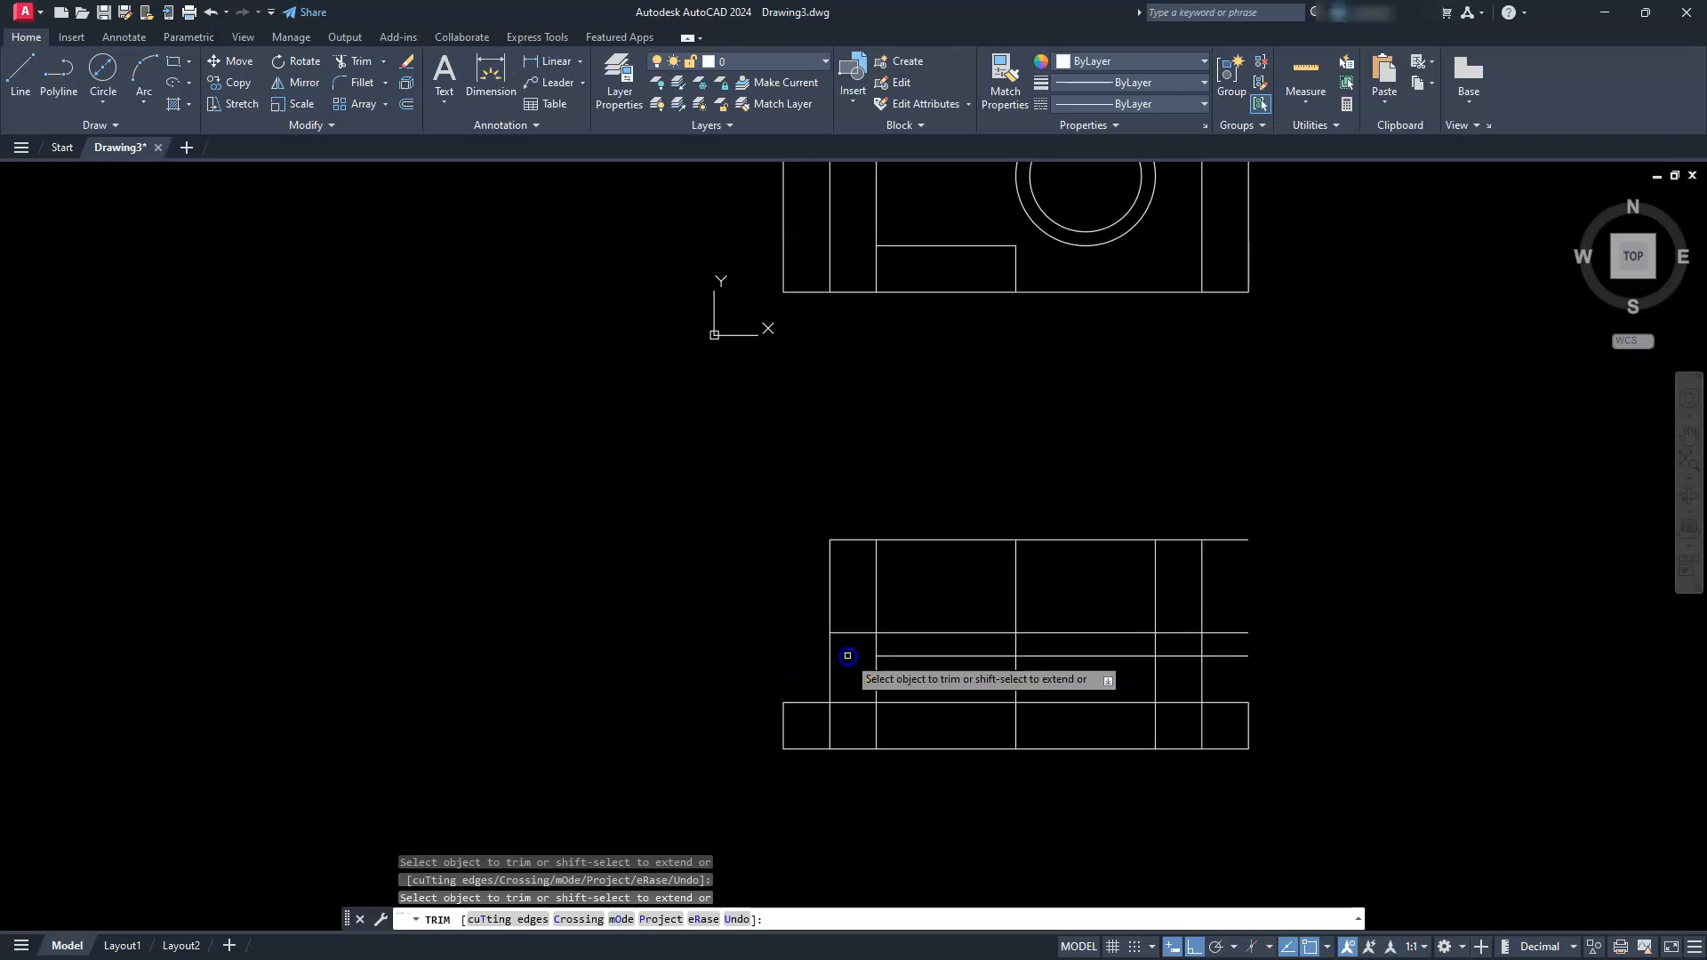
{"action": "left_click", "coordinate": [848, 630]}
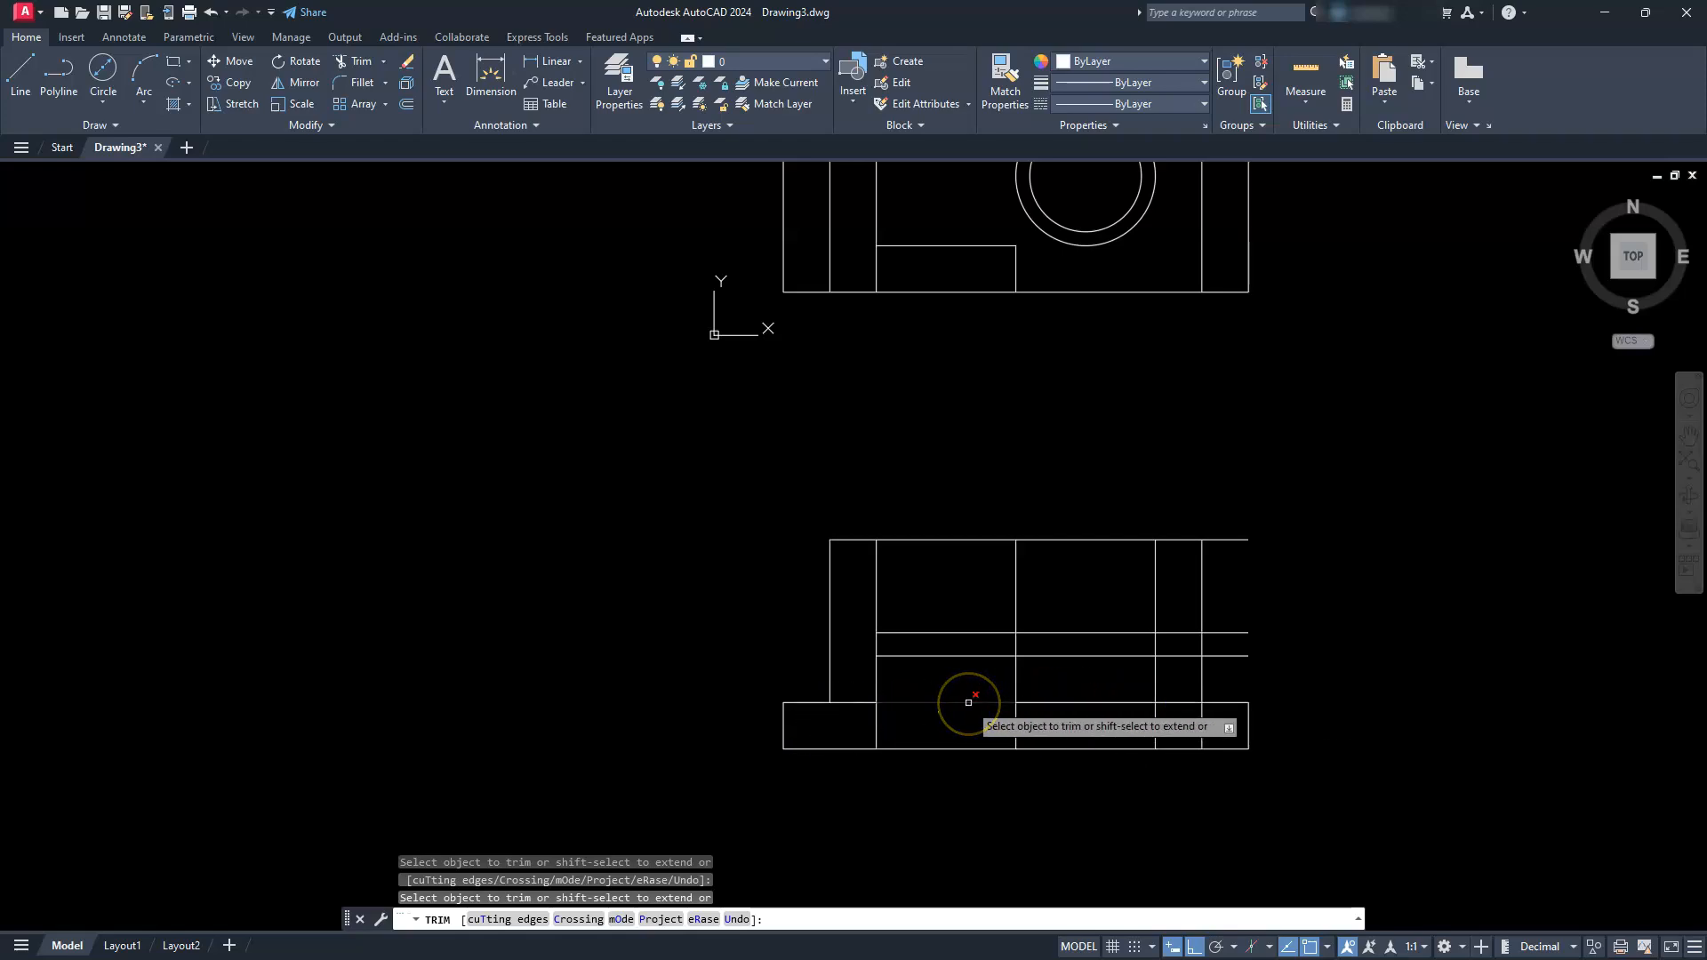
Step: Trim the lowest interior horizontal line between the two side steps and the vertical segment inside the right step
{"action": "left_click", "coordinate": [1037, 703]}
{"action": "left_click", "coordinate": [1115, 702]}
{"action": "left_click", "coordinate": [1172, 702]}
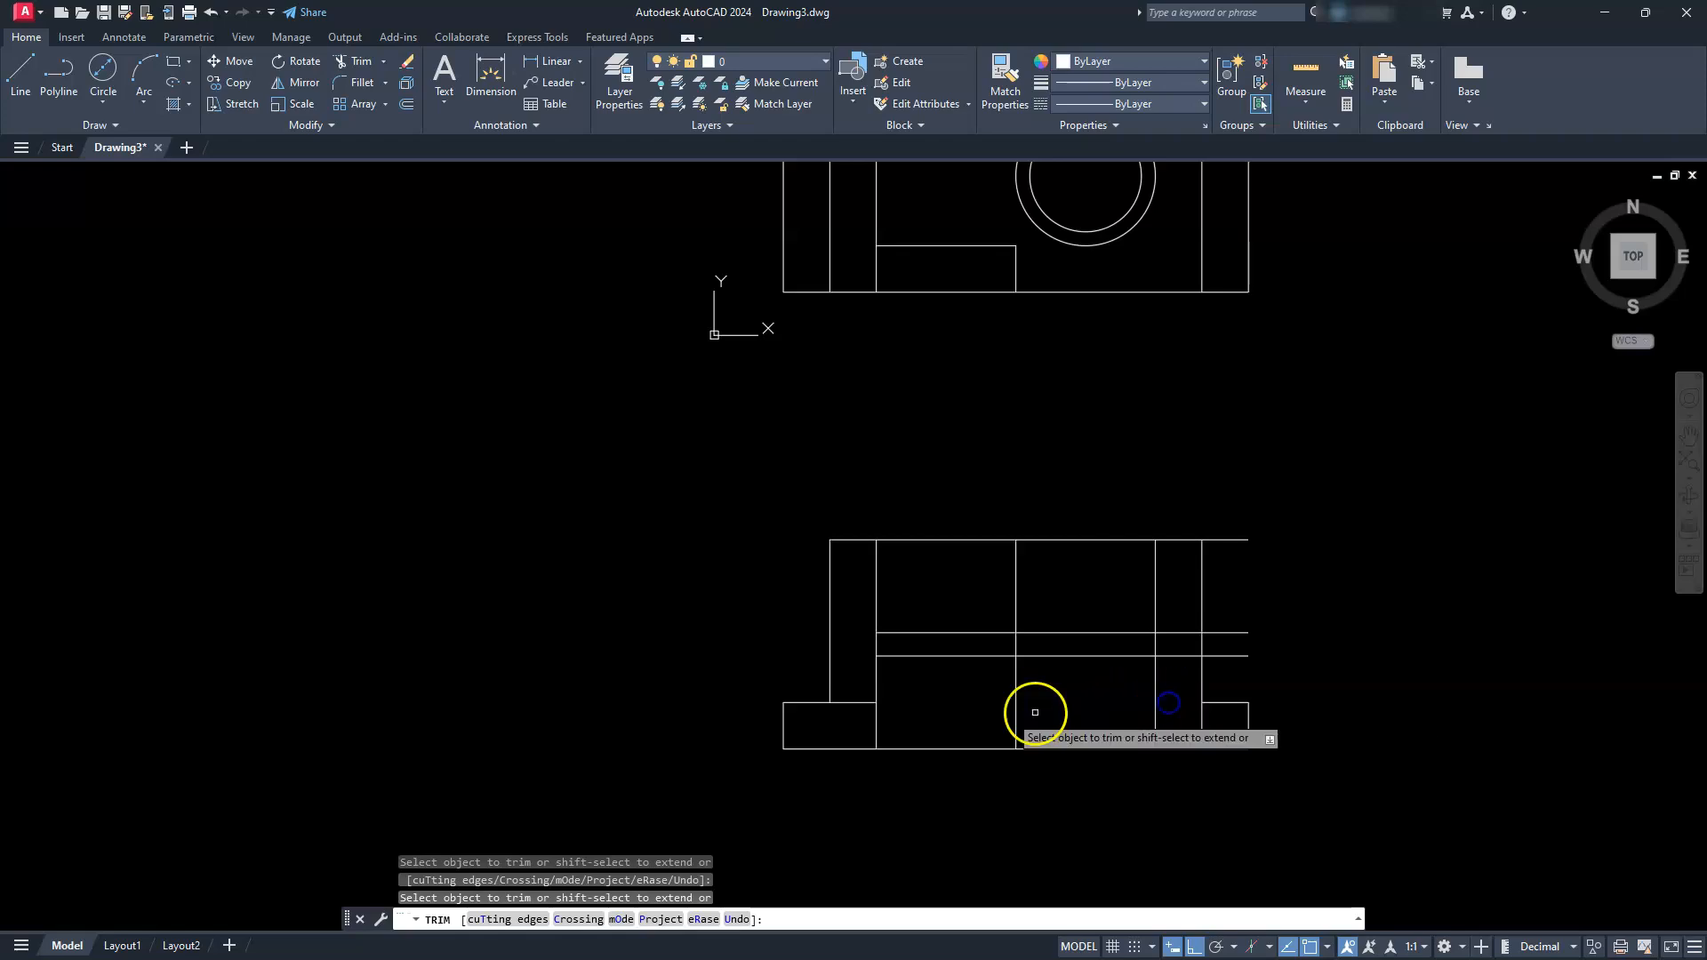
{"action": "left_click", "coordinate": [827, 834]}
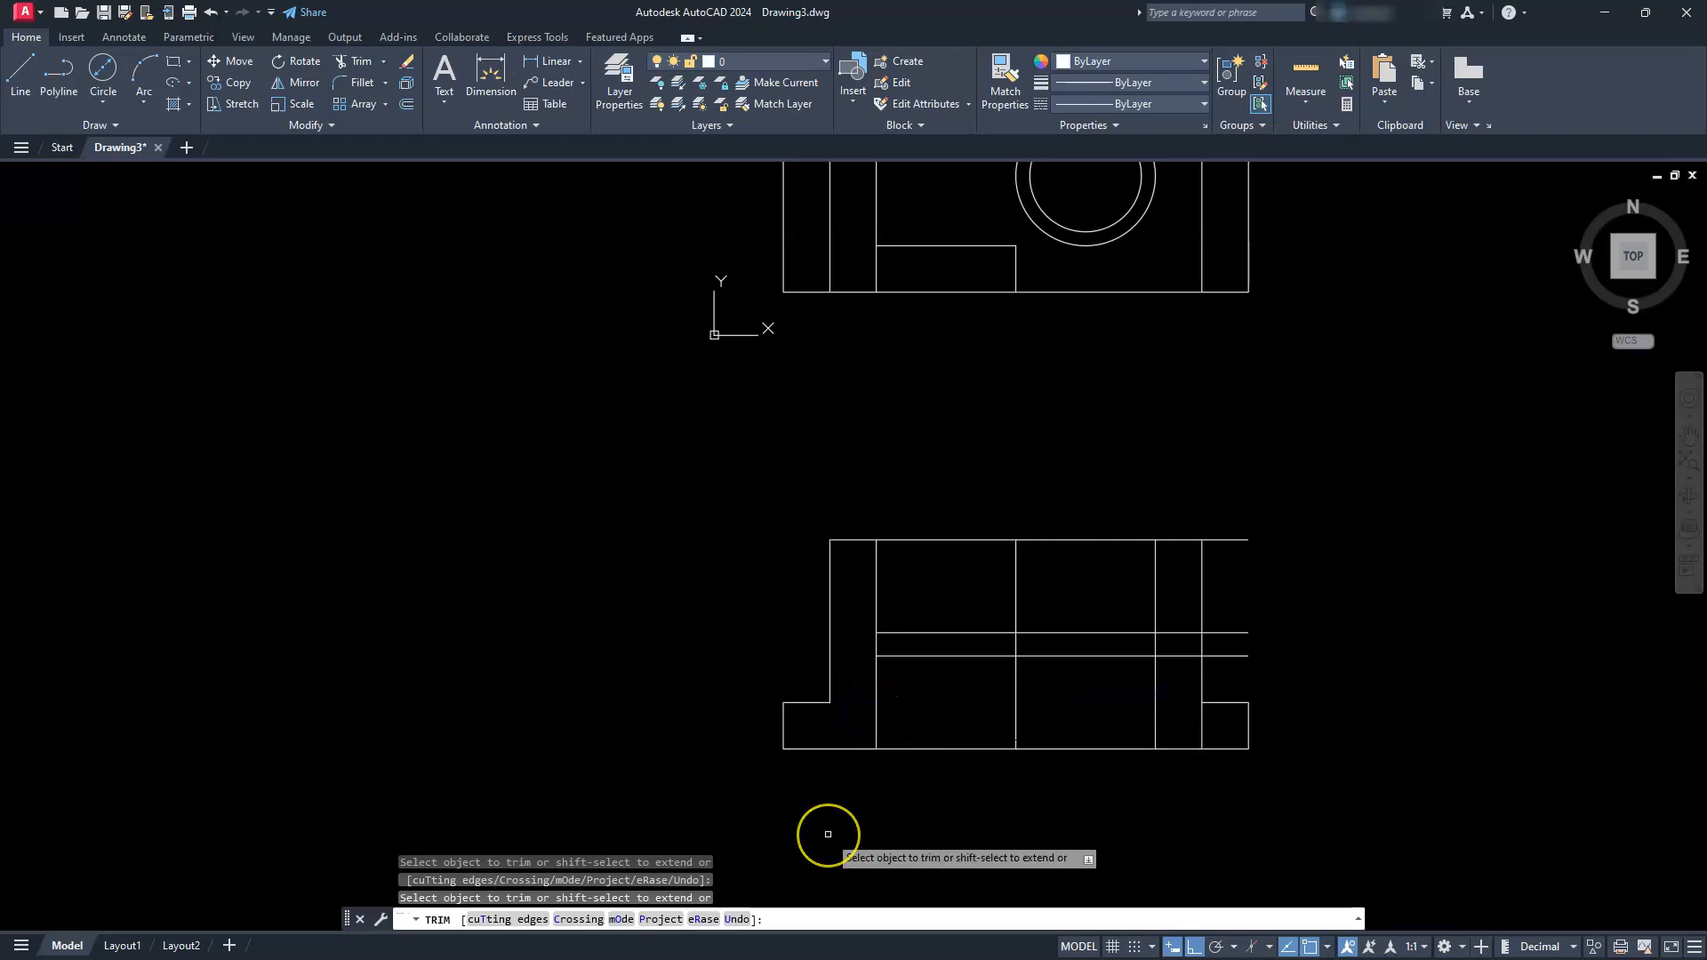
{"action": "left_click", "coordinate": [1202, 737]}
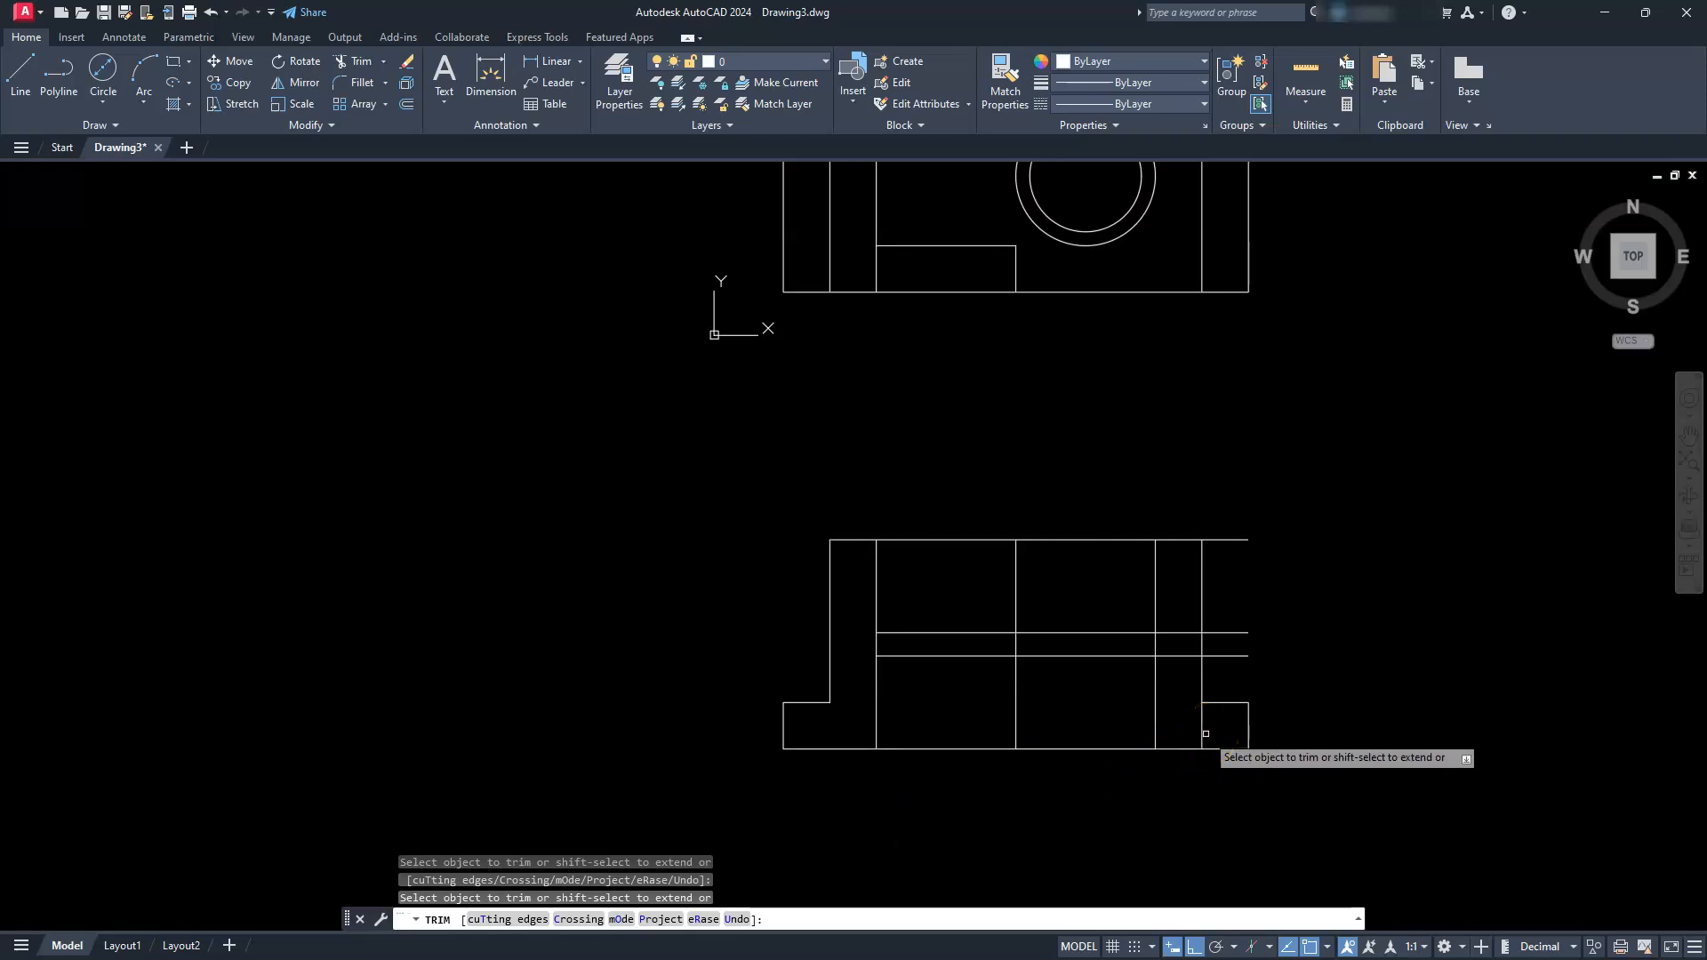
Step: Trim the lower middle horizontal line's right overhang and its segment left of the central vertical line
{"action": "left_click", "coordinate": [1183, 809]}
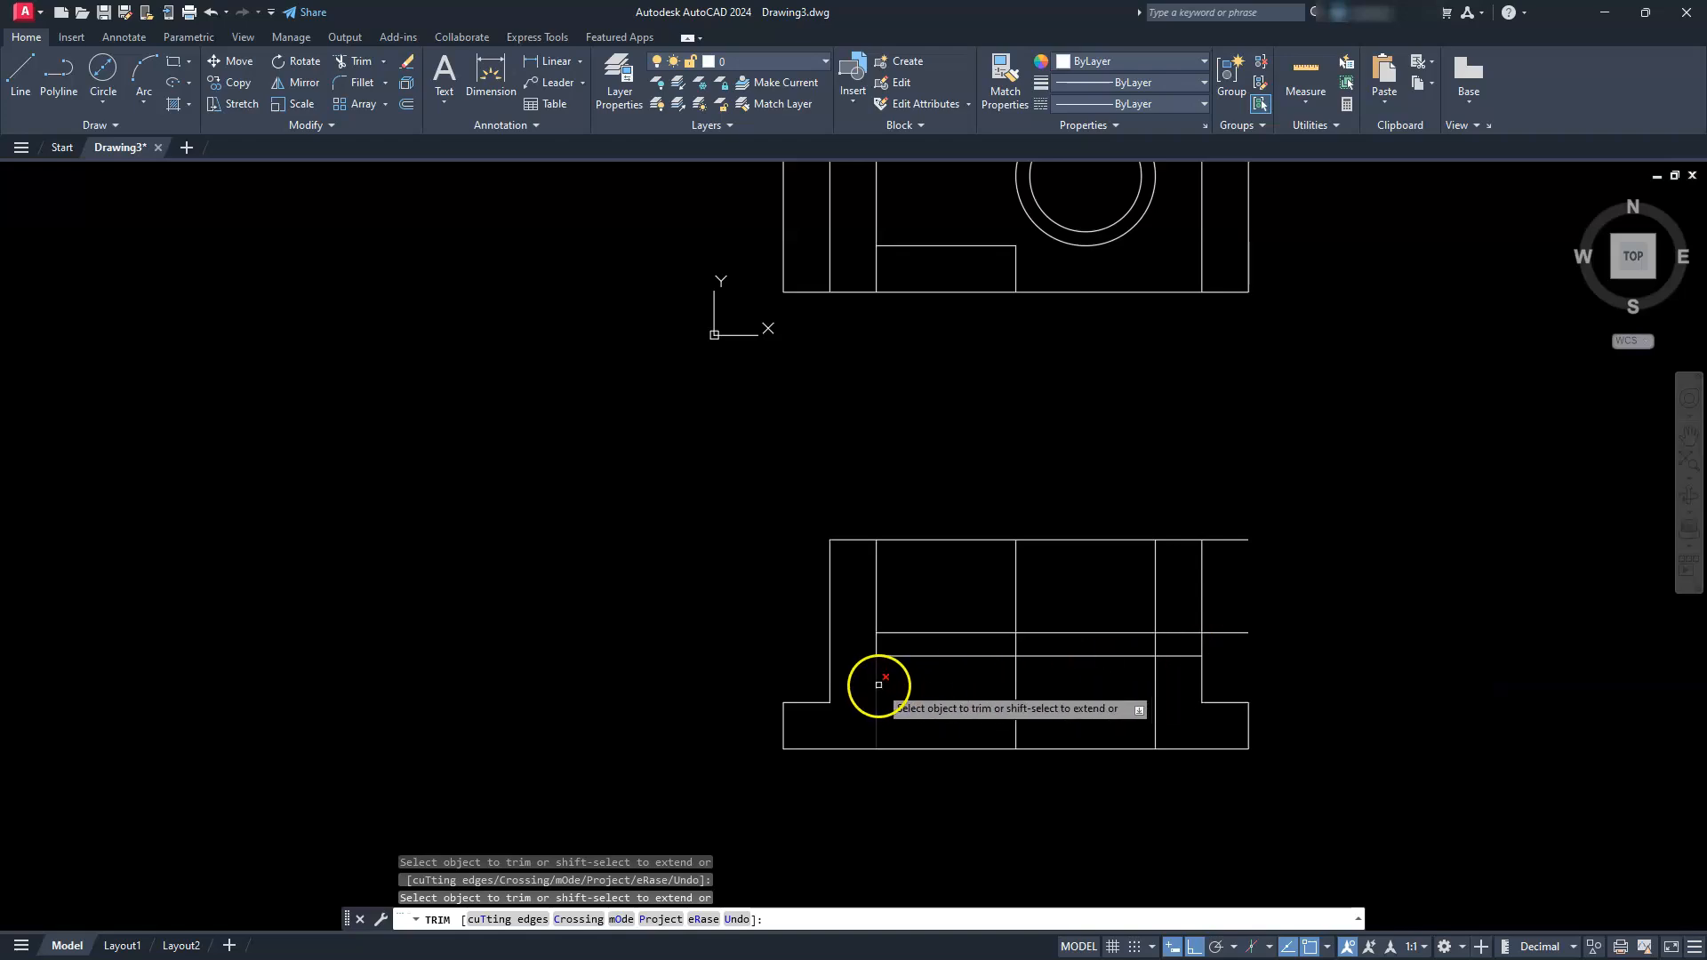
{"action": "left_click", "coordinate": [895, 655]}
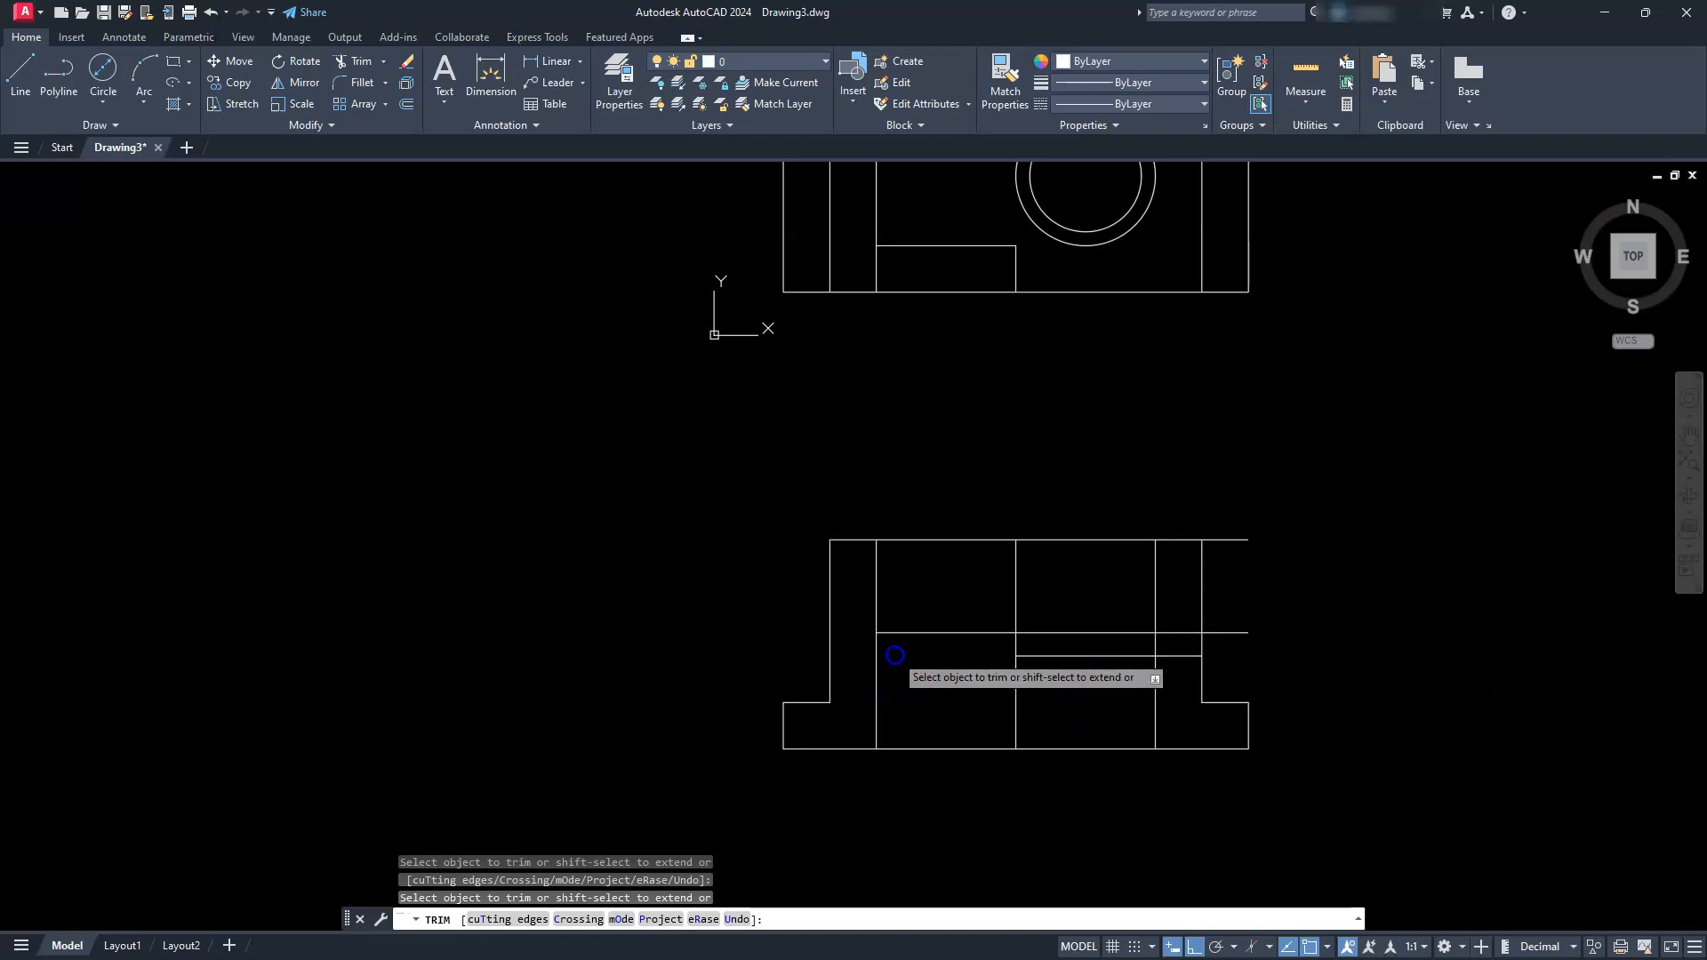
{"action": "left_click", "coordinate": [910, 747]}
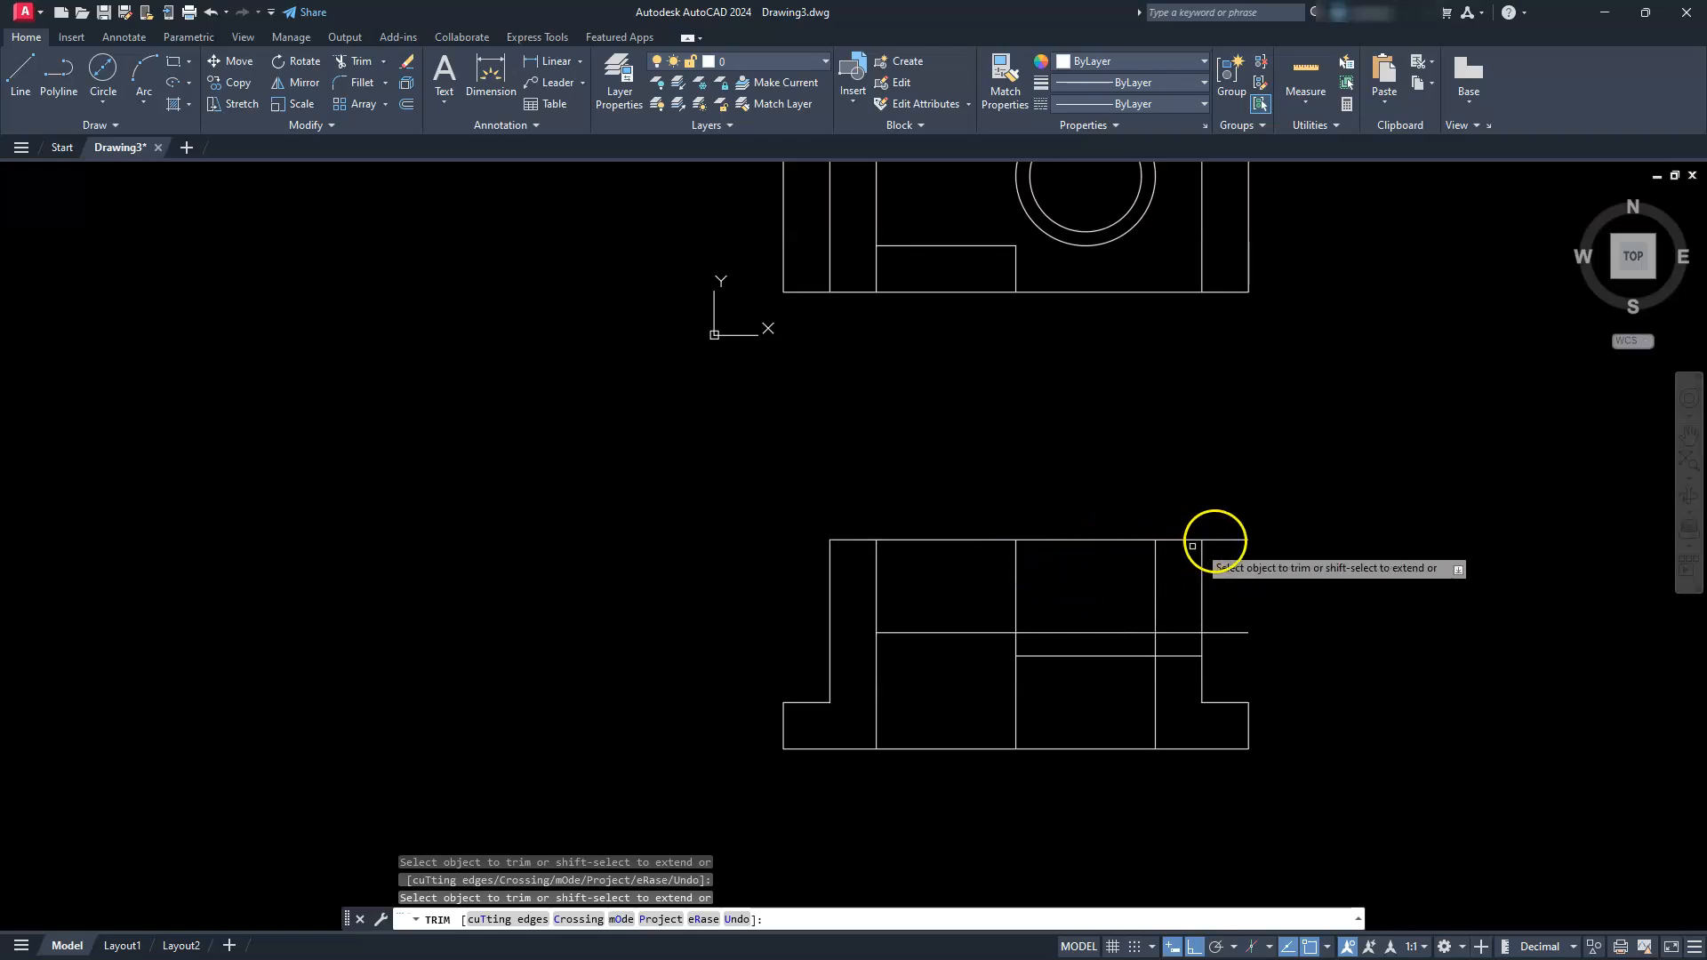
Step: Trim the front view's top horizontal line back to the central vertical line, removing everything to its right
{"action": "left_click", "coordinate": [1183, 539]}
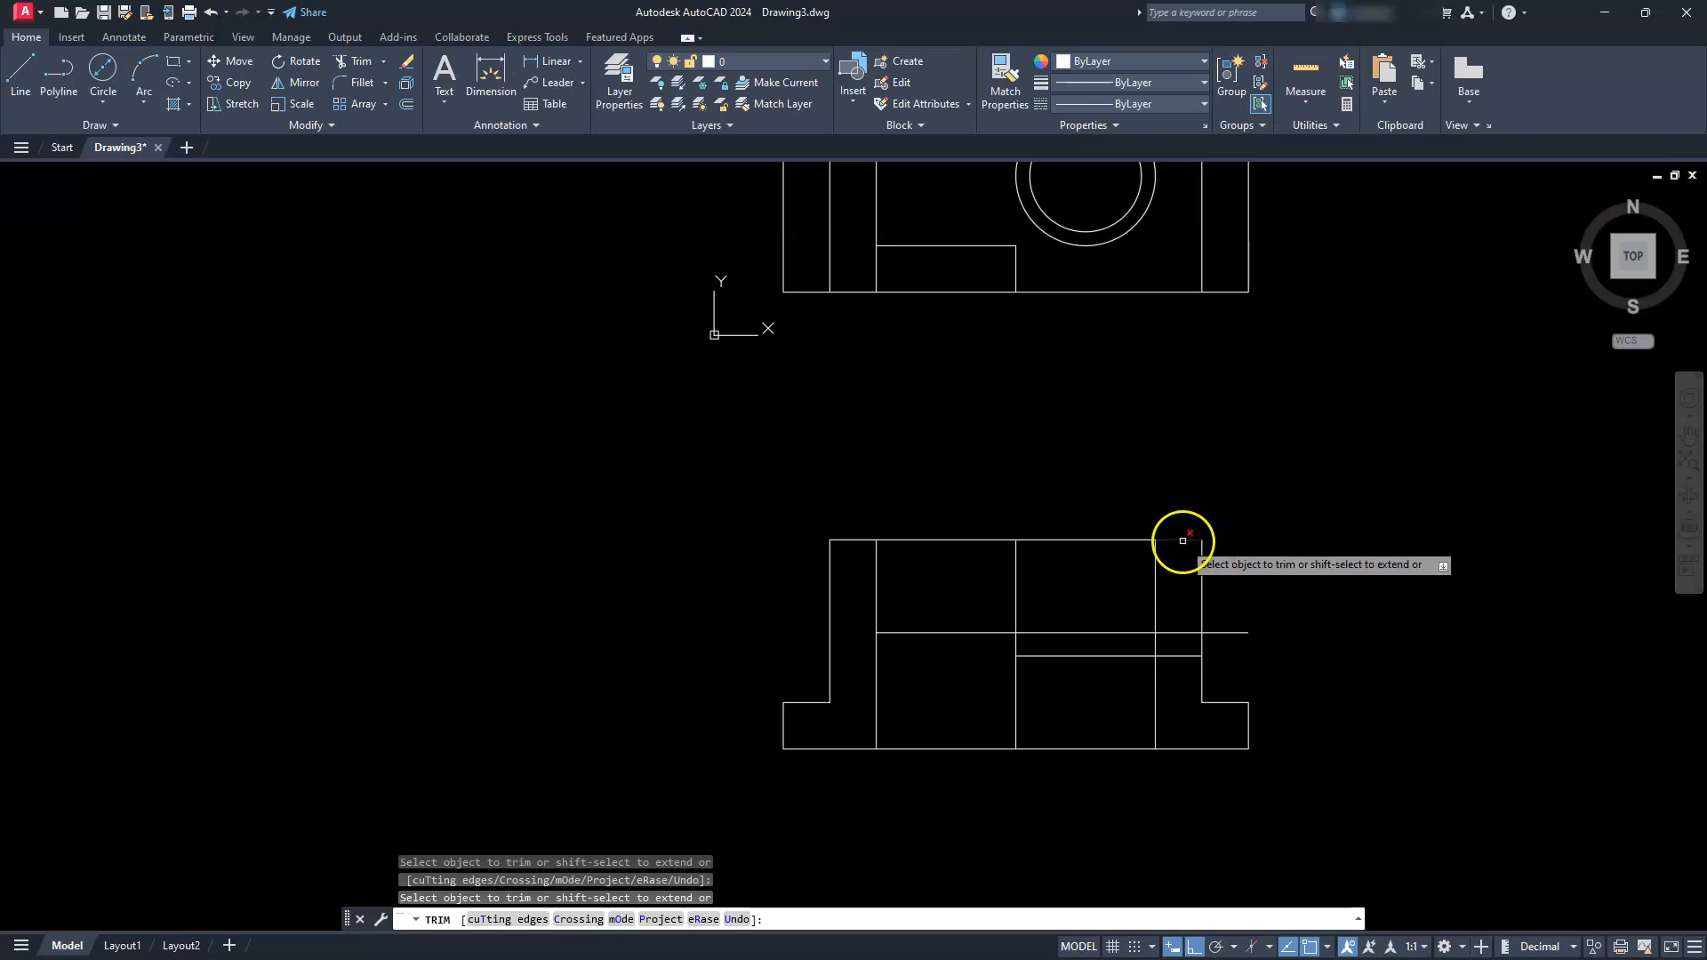
{"action": "left_click", "coordinate": [1100, 542]}
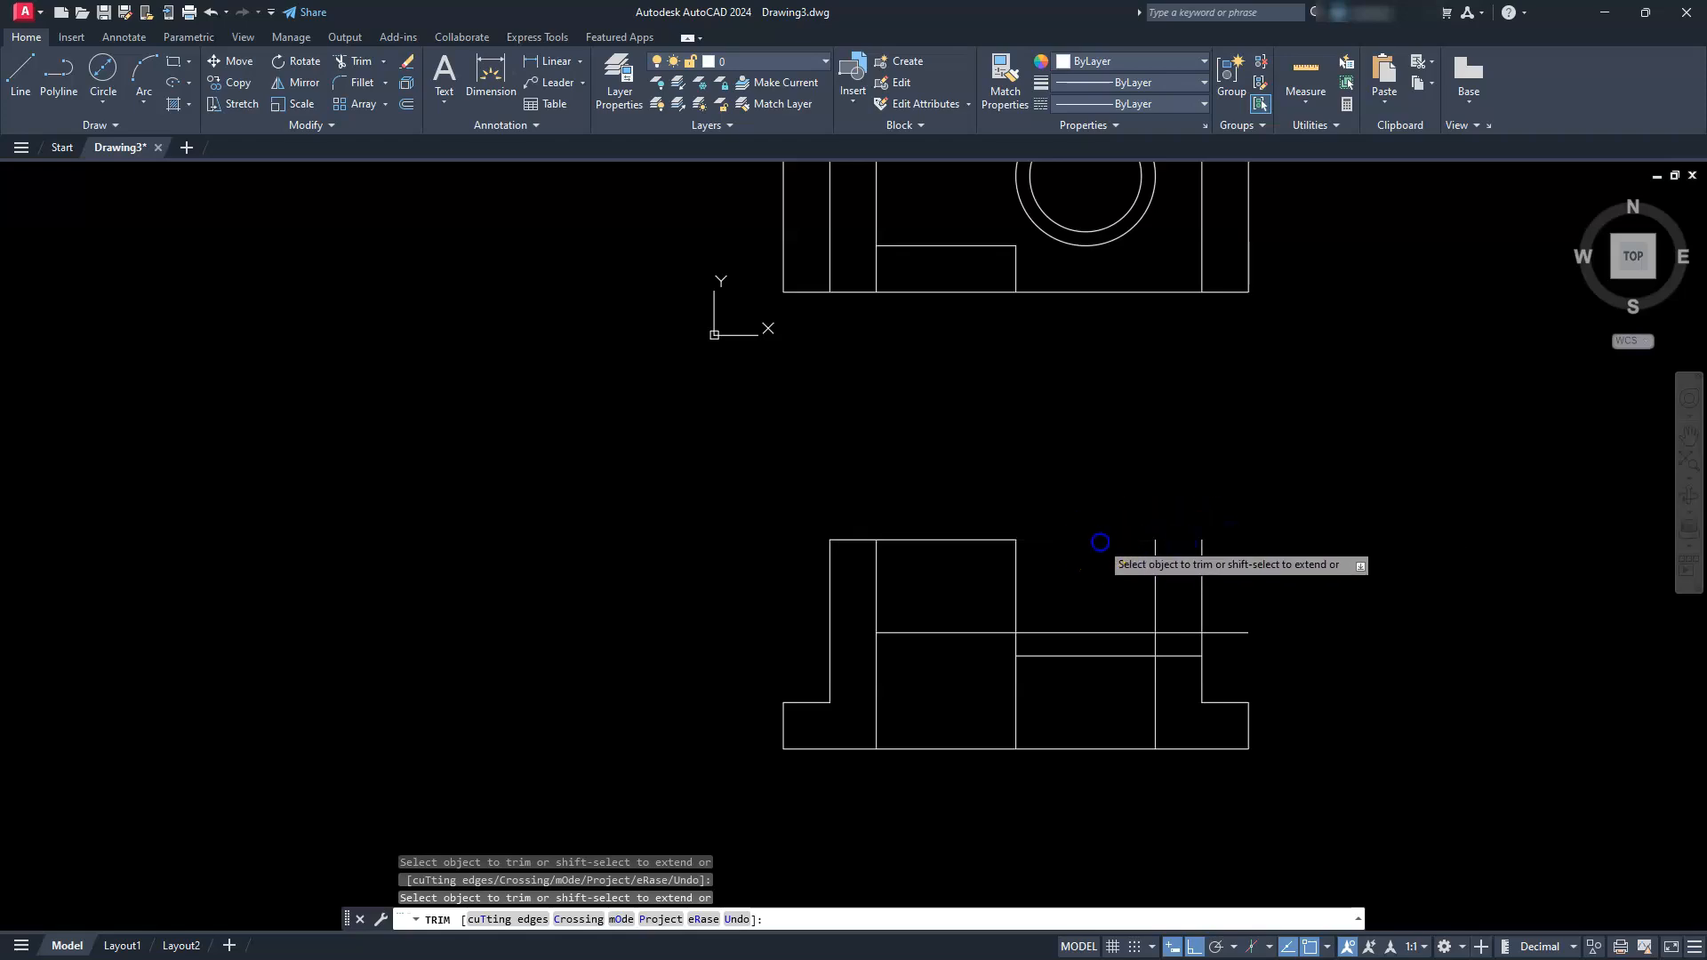
{"action": "left_click", "coordinate": [1017, 869]}
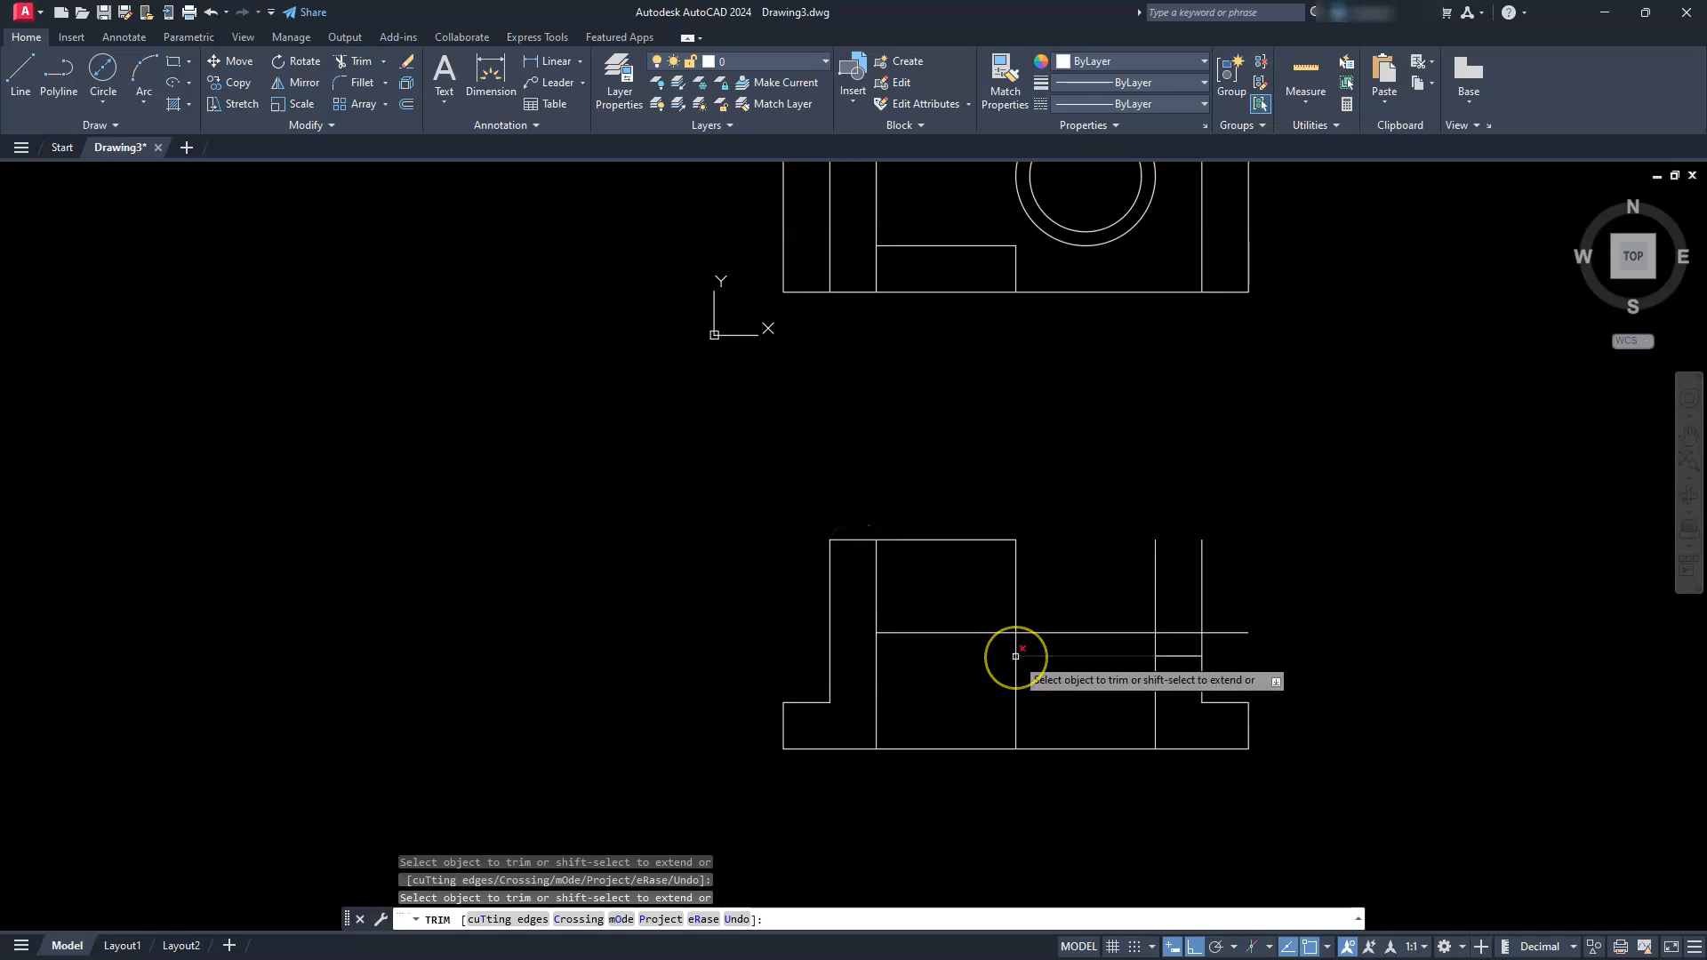
Step: Trim the upper middle horizontal line to the span between the central vertical line and the next vertical on its right
{"action": "left_click", "coordinate": [914, 633]}
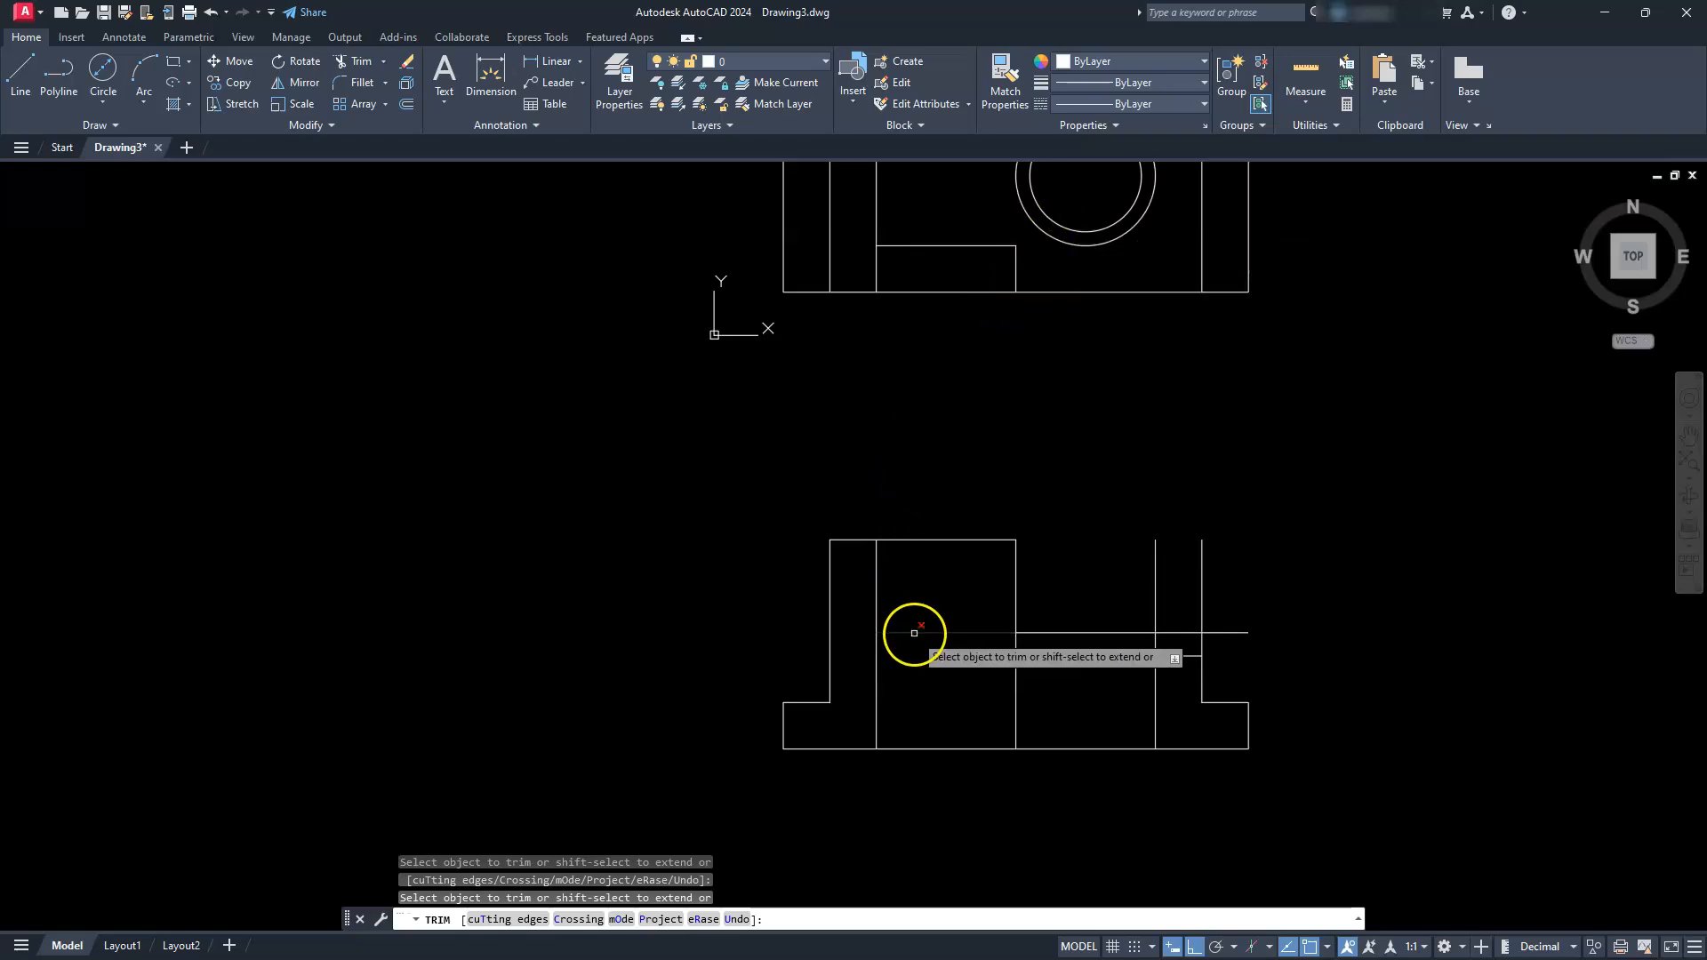
{"action": "left_click", "coordinate": [1246, 632]}
{"action": "left_click", "coordinate": [1181, 632]}
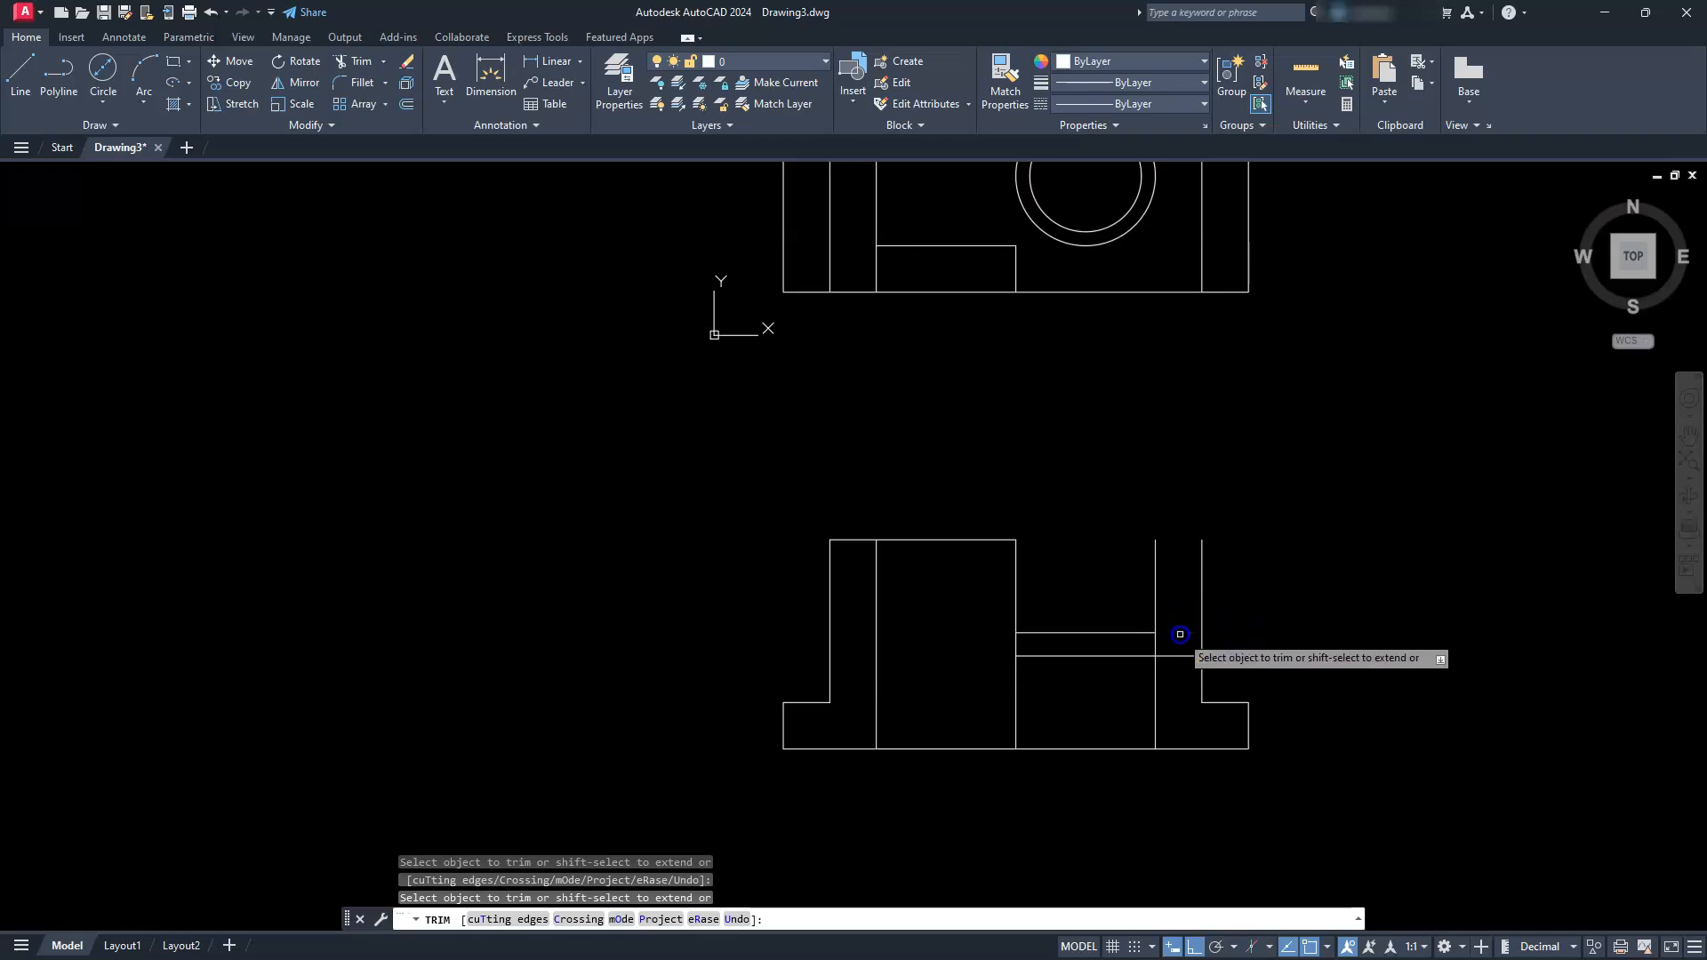
Step: Trim the front view's interior vertical segments below the lower middle horizontal line and the vertical overhangs above the right steps
{"action": "left_click", "coordinate": [1262, 772]}
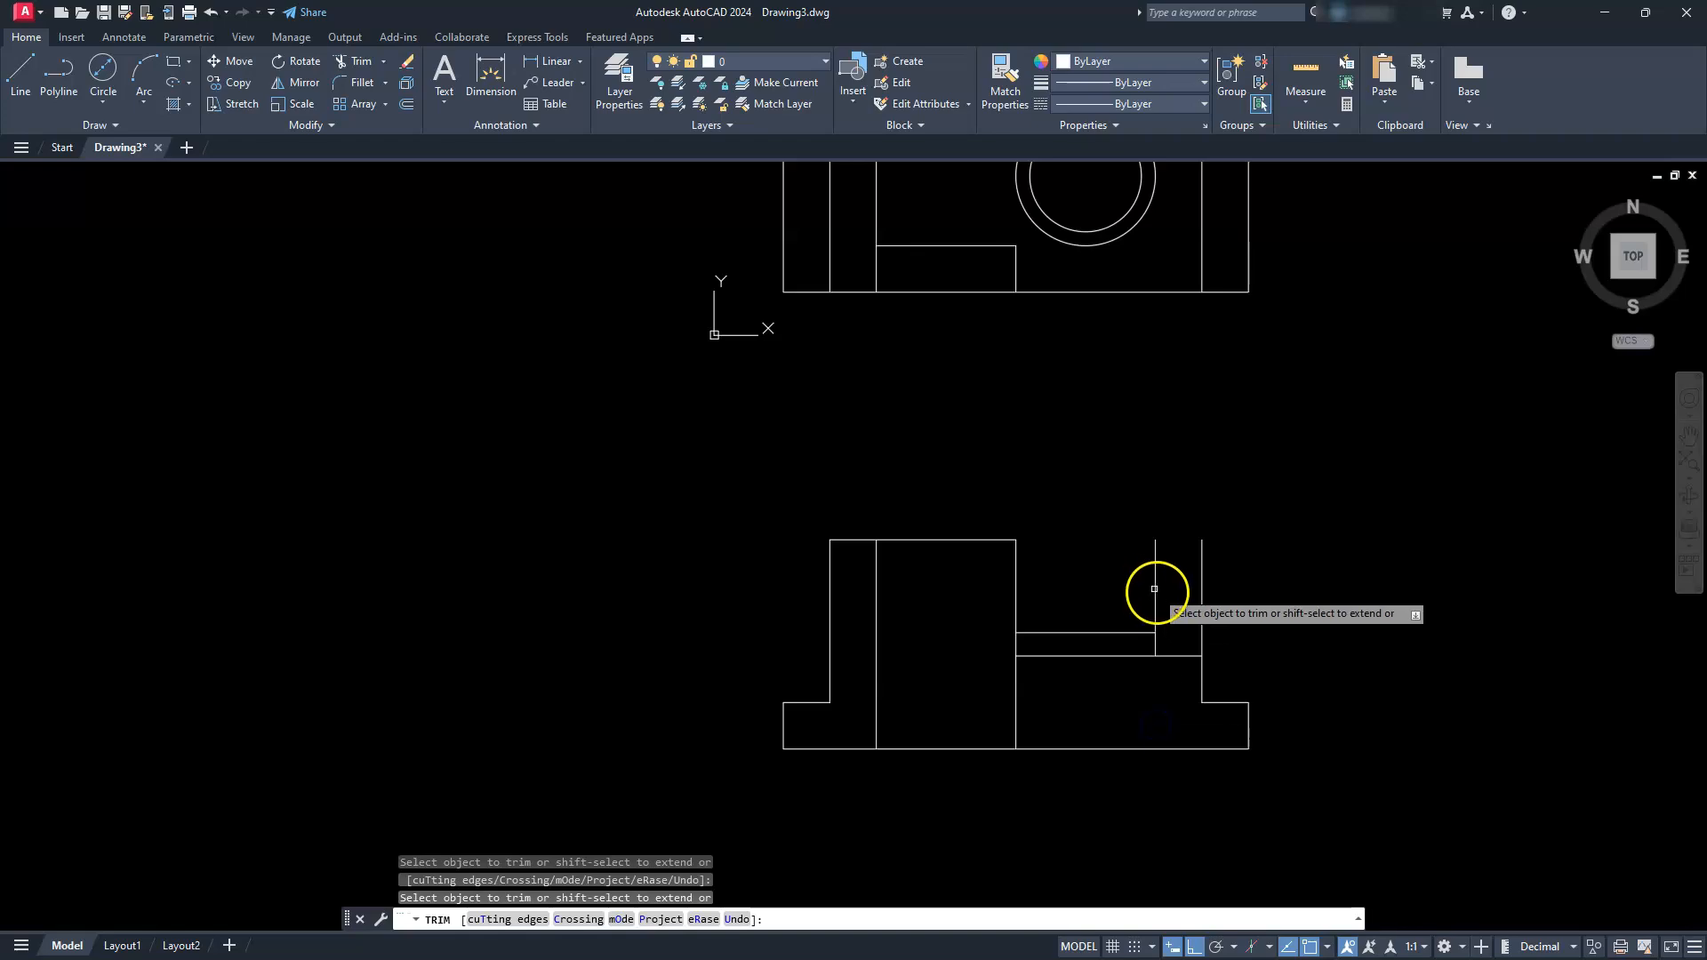
{"action": "left_click_drag", "start_coordinate": [1155, 592], "coordinate": [1203, 583]}
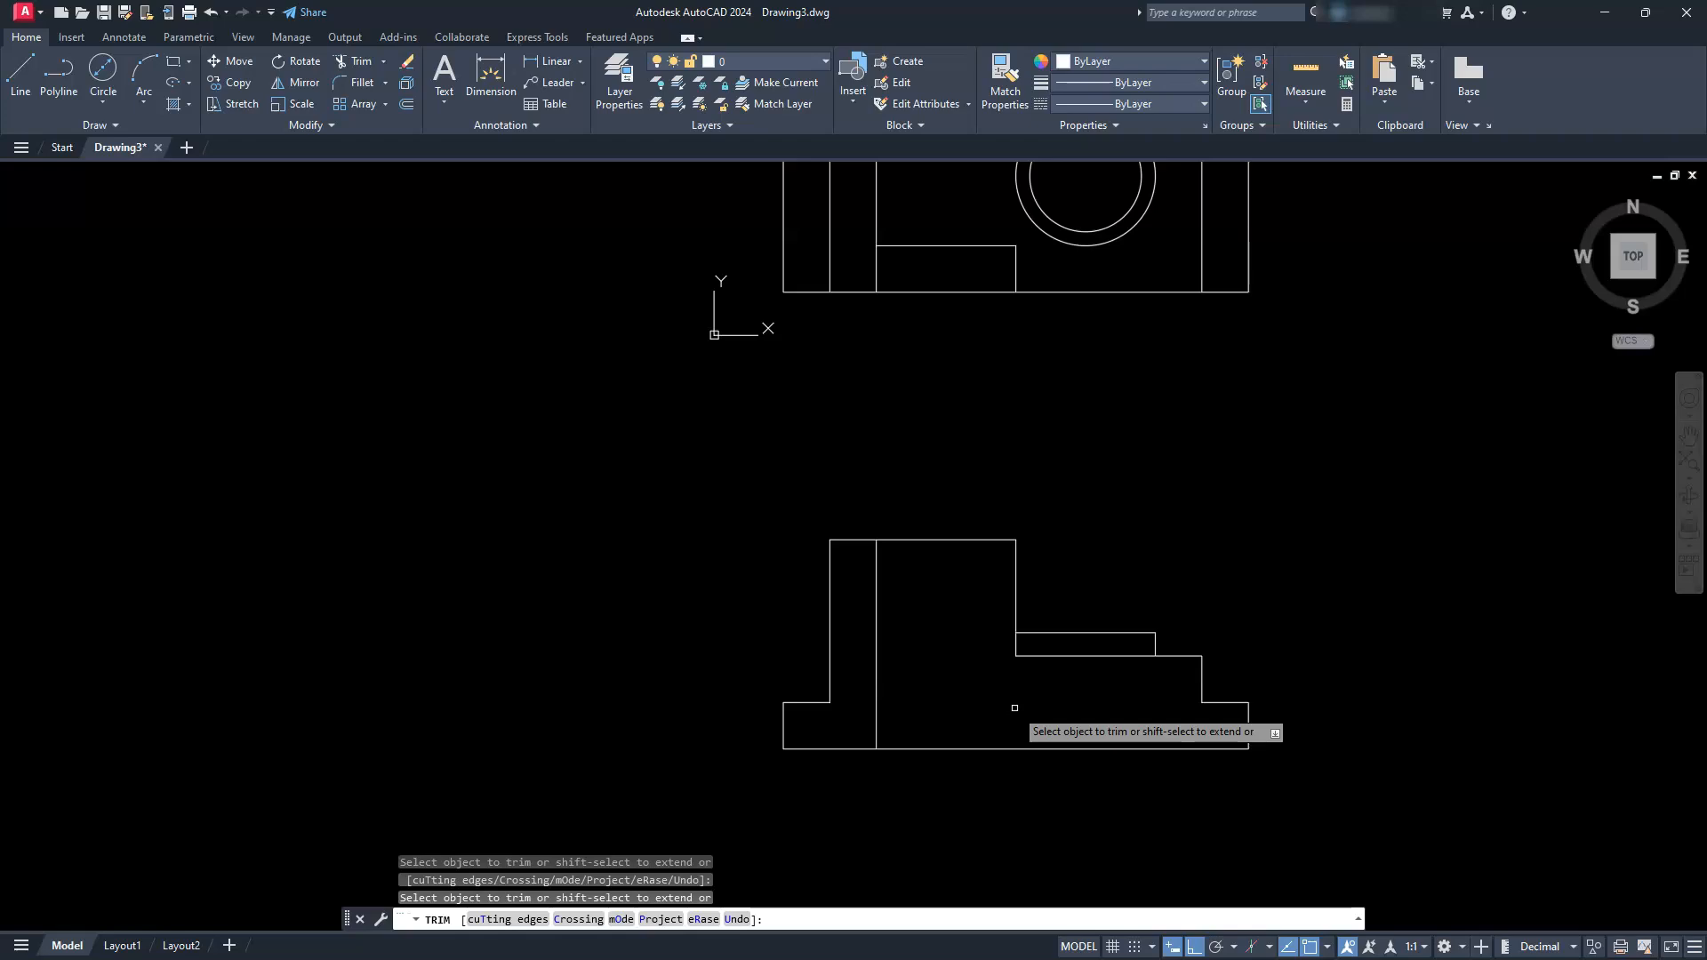
{"action": "key", "text": "Escape"}
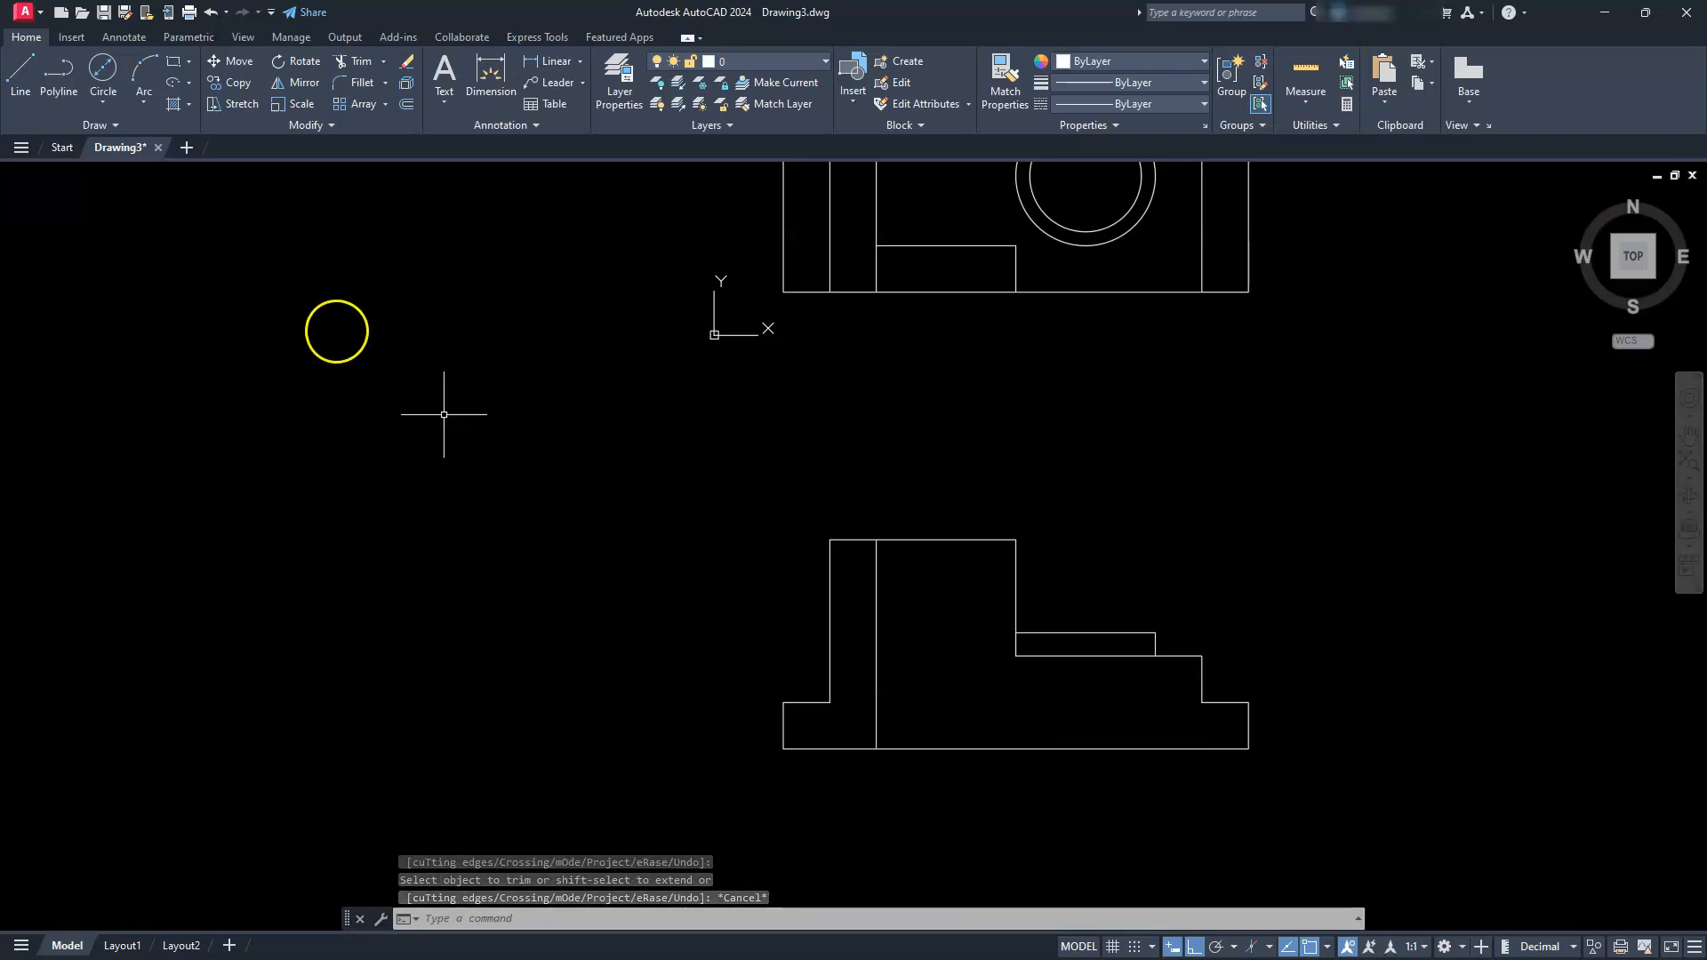
Step: Draw a sloping line from the top of the inner left vertical down to the foot of the central vertical
{"action": "left_click", "coordinate": [23, 66]}
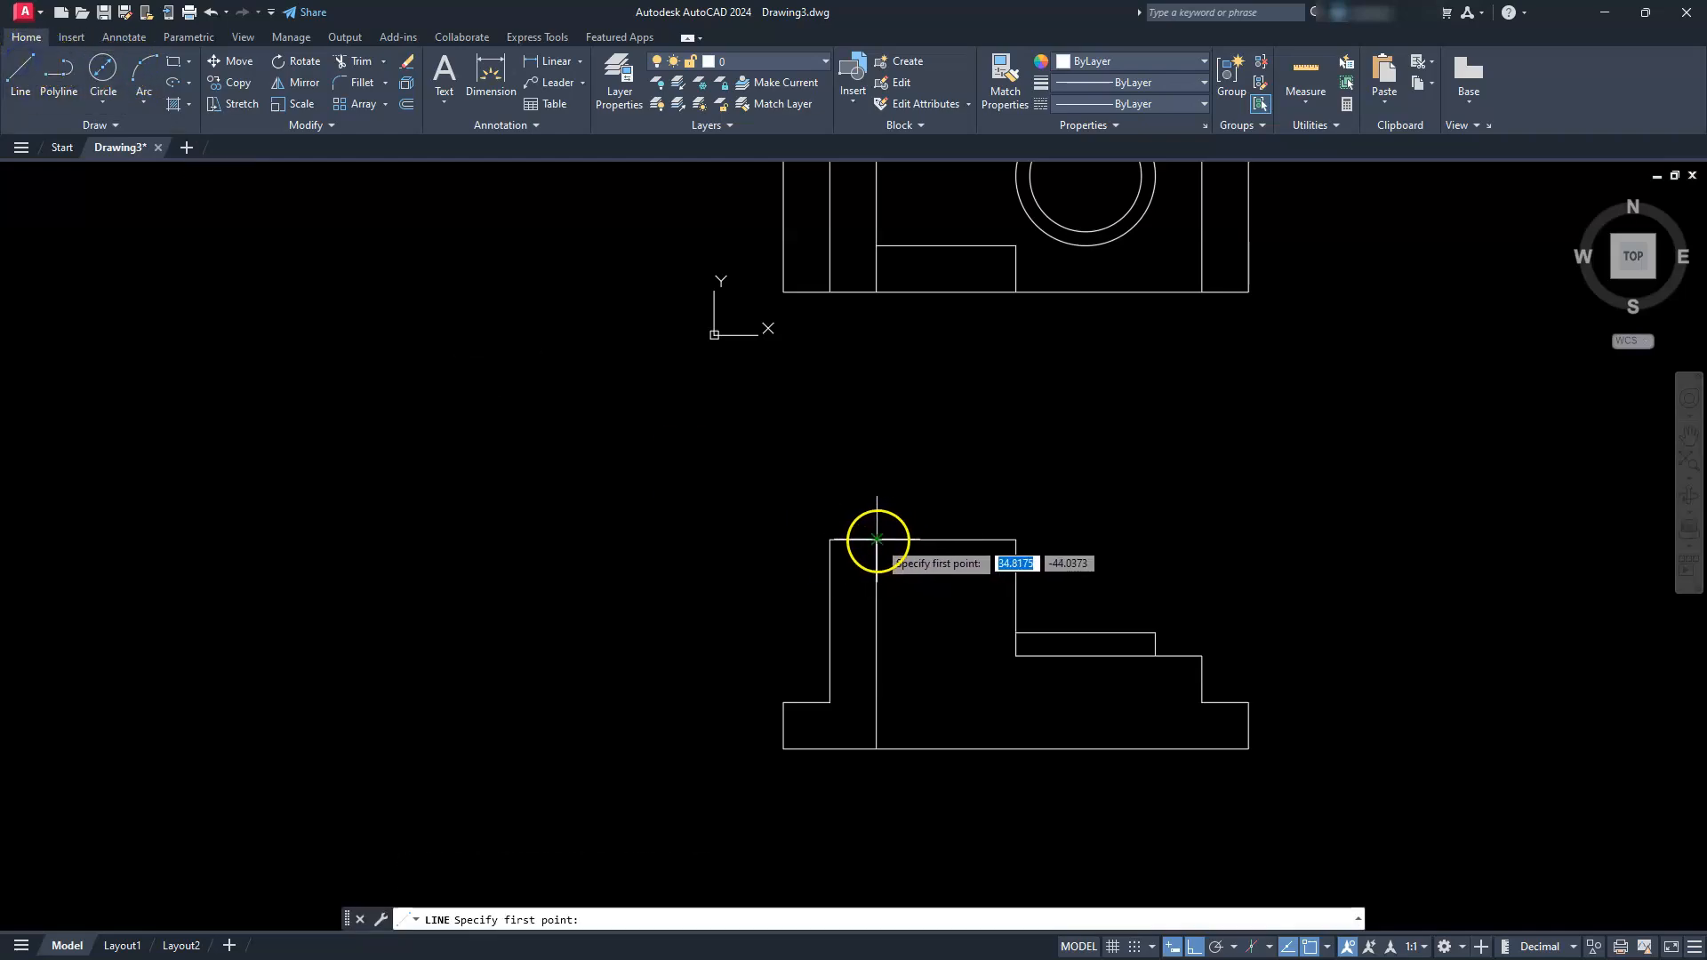
{"action": "left_click", "coordinate": [877, 540]}
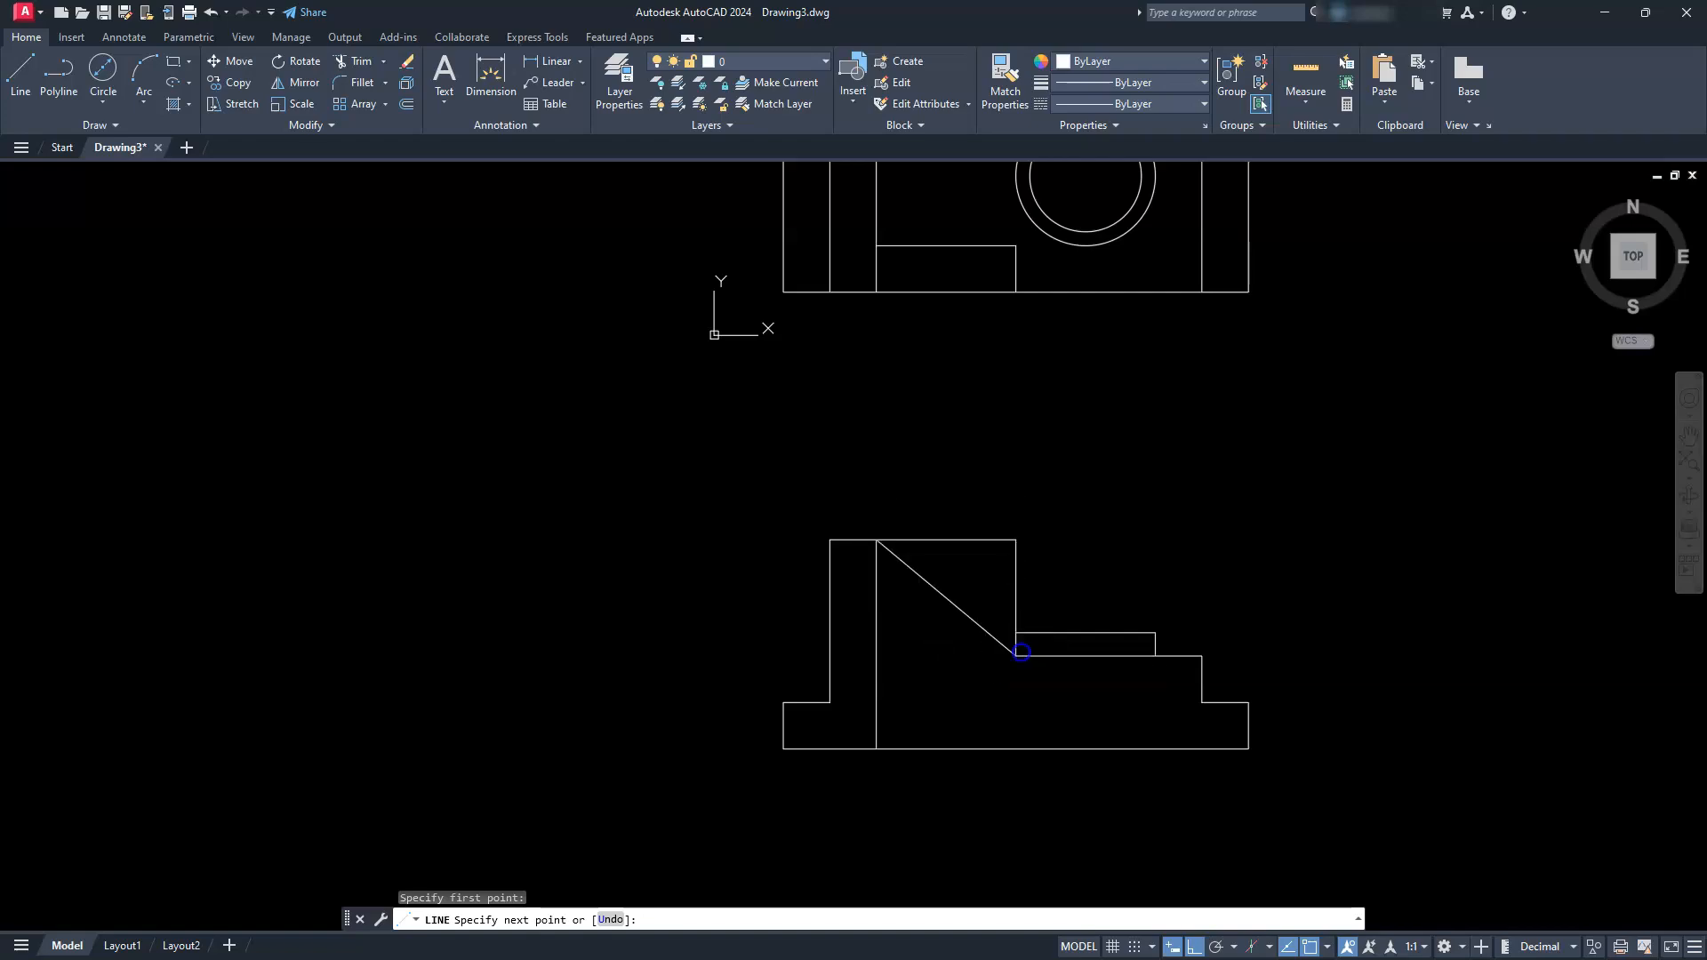
{"action": "left_click", "coordinate": [1021, 652]}
{"action": "key", "text": "Escape"}
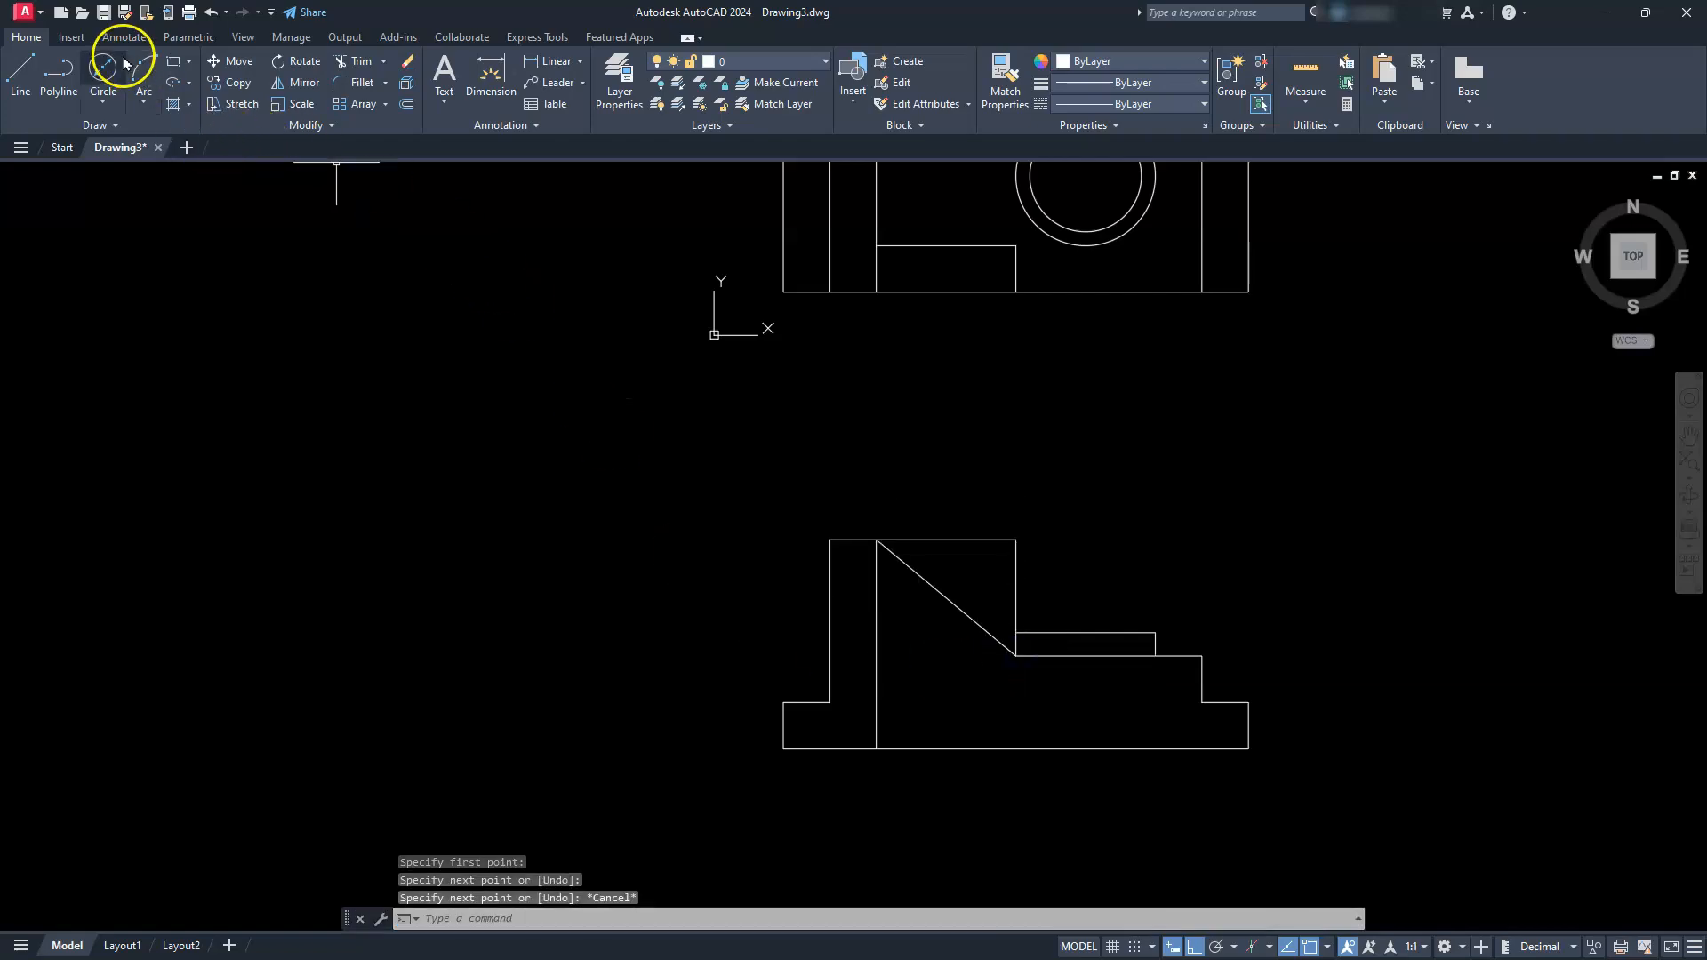
Step: Draw a diagonal line across the left base step, from the outer bottom corner to the step's inner upper corner
{"action": "left_click", "coordinate": [20, 69]}
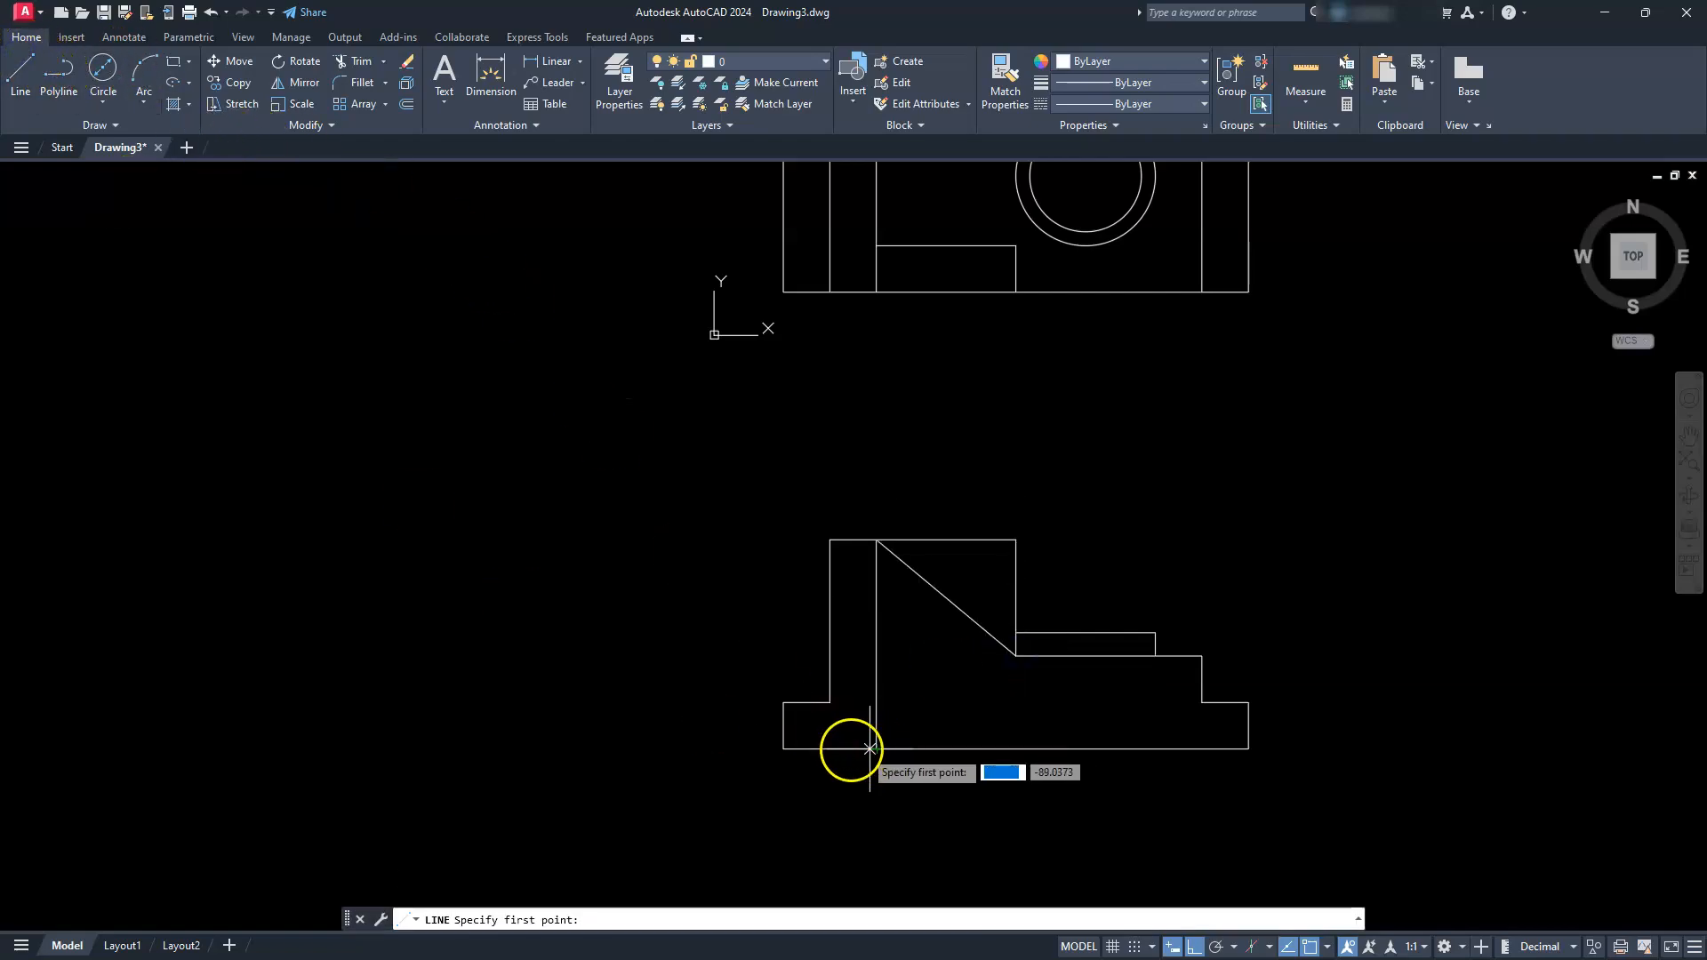
{"action": "left_click", "coordinate": [783, 747]}
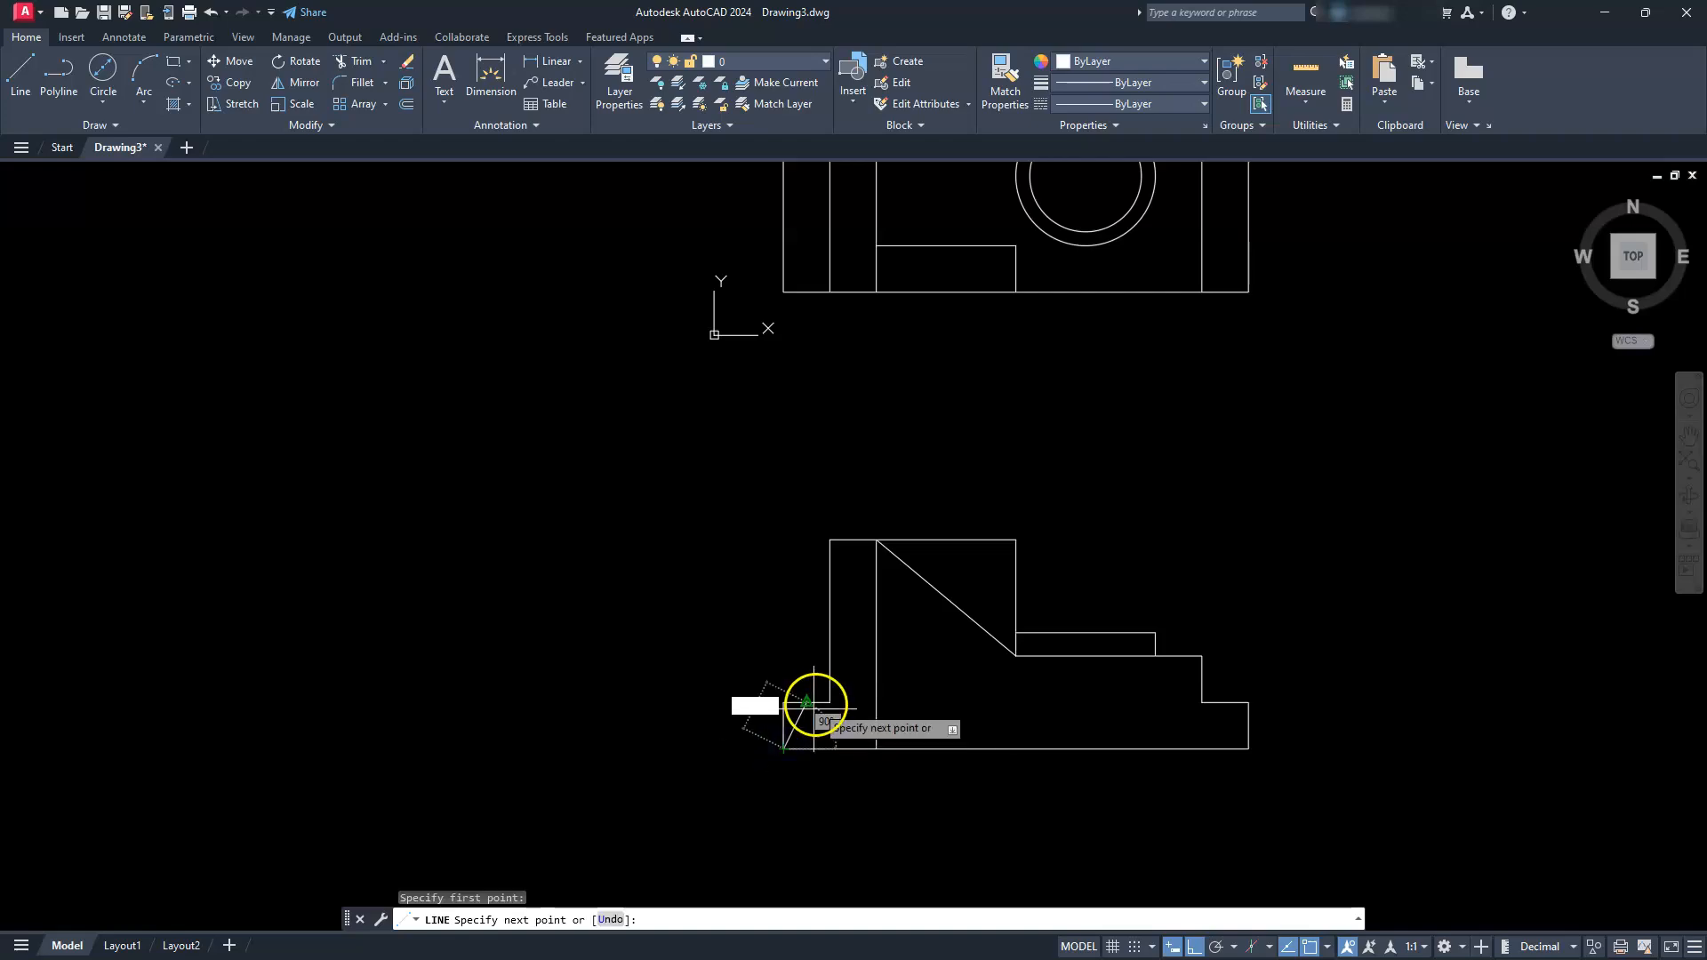
{"action": "left_click", "coordinate": [825, 701]}
{"action": "key", "text": "Escape"}
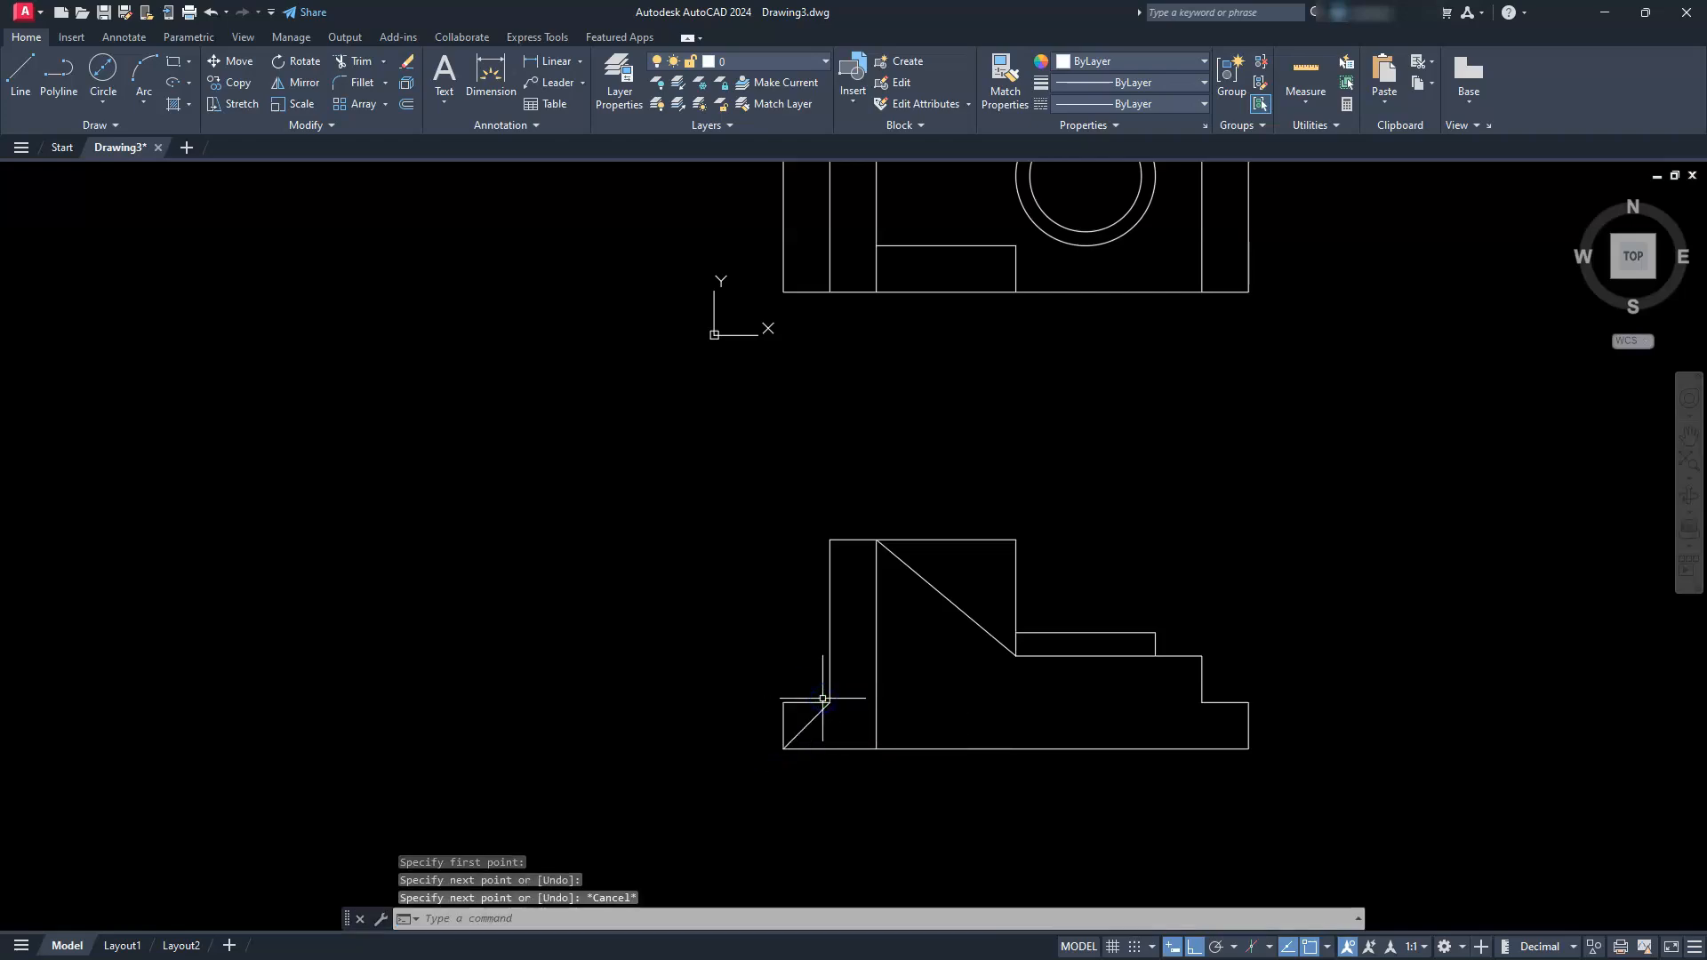
{"action": "key", "text": "Escape"}
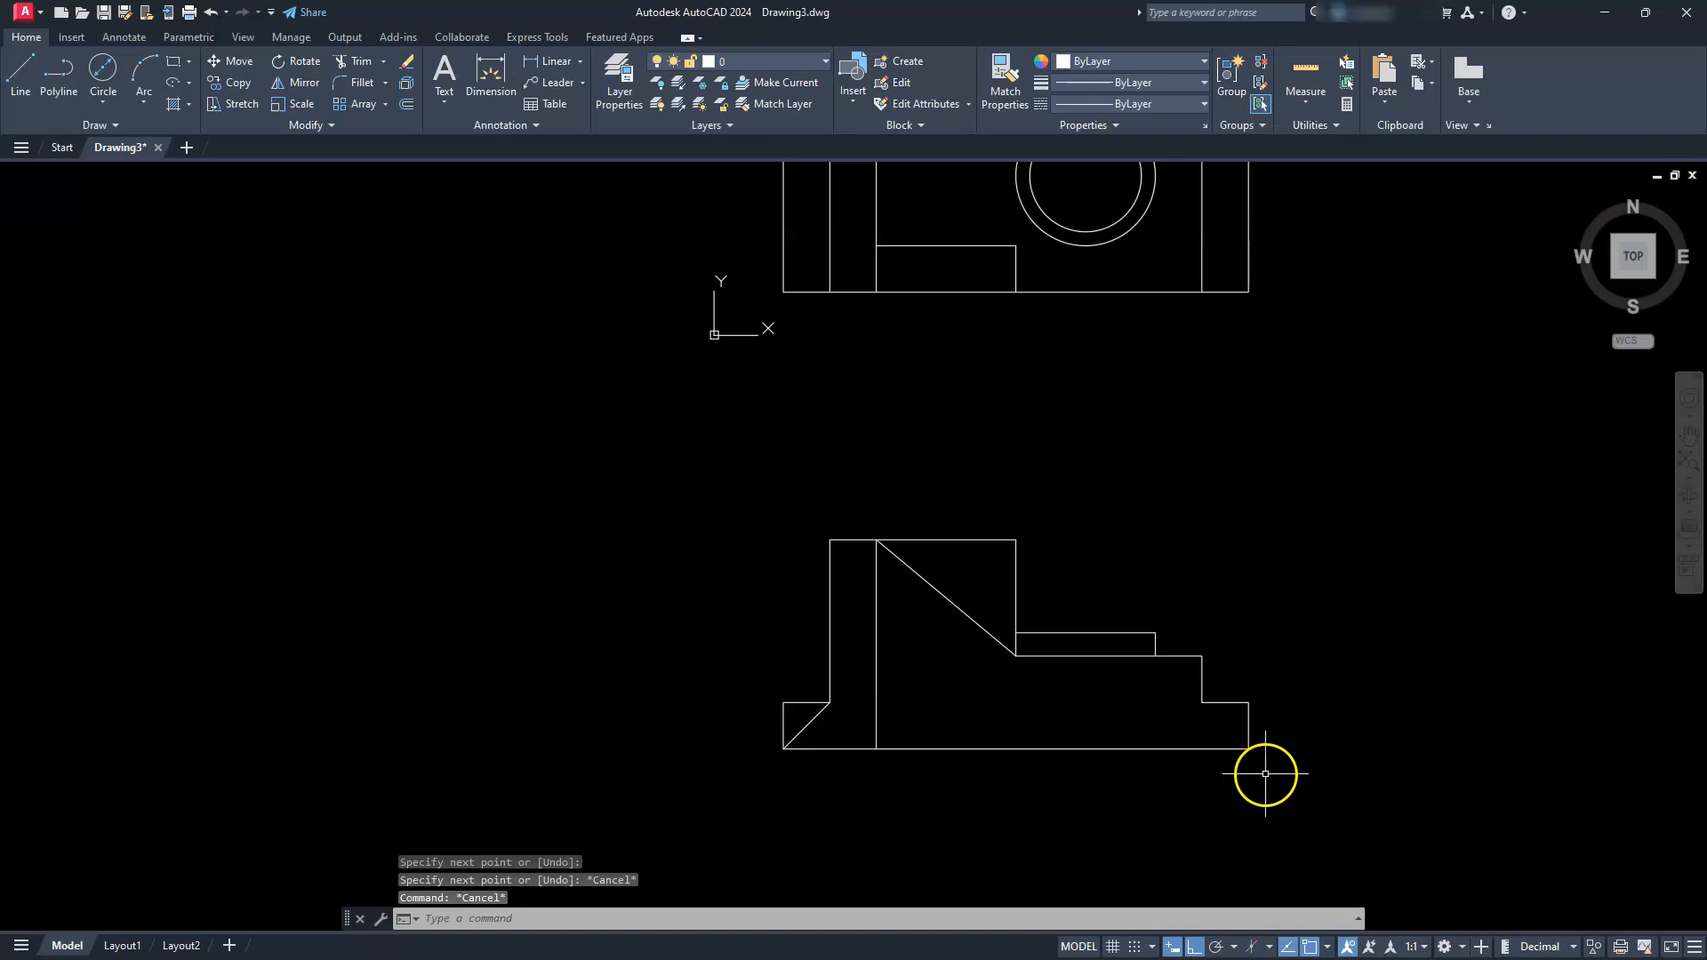
Step: Draw a matching diagonal line across the right base step, from the outer bottom corner to the inner upper corner
{"action": "key", "text": "Return"}
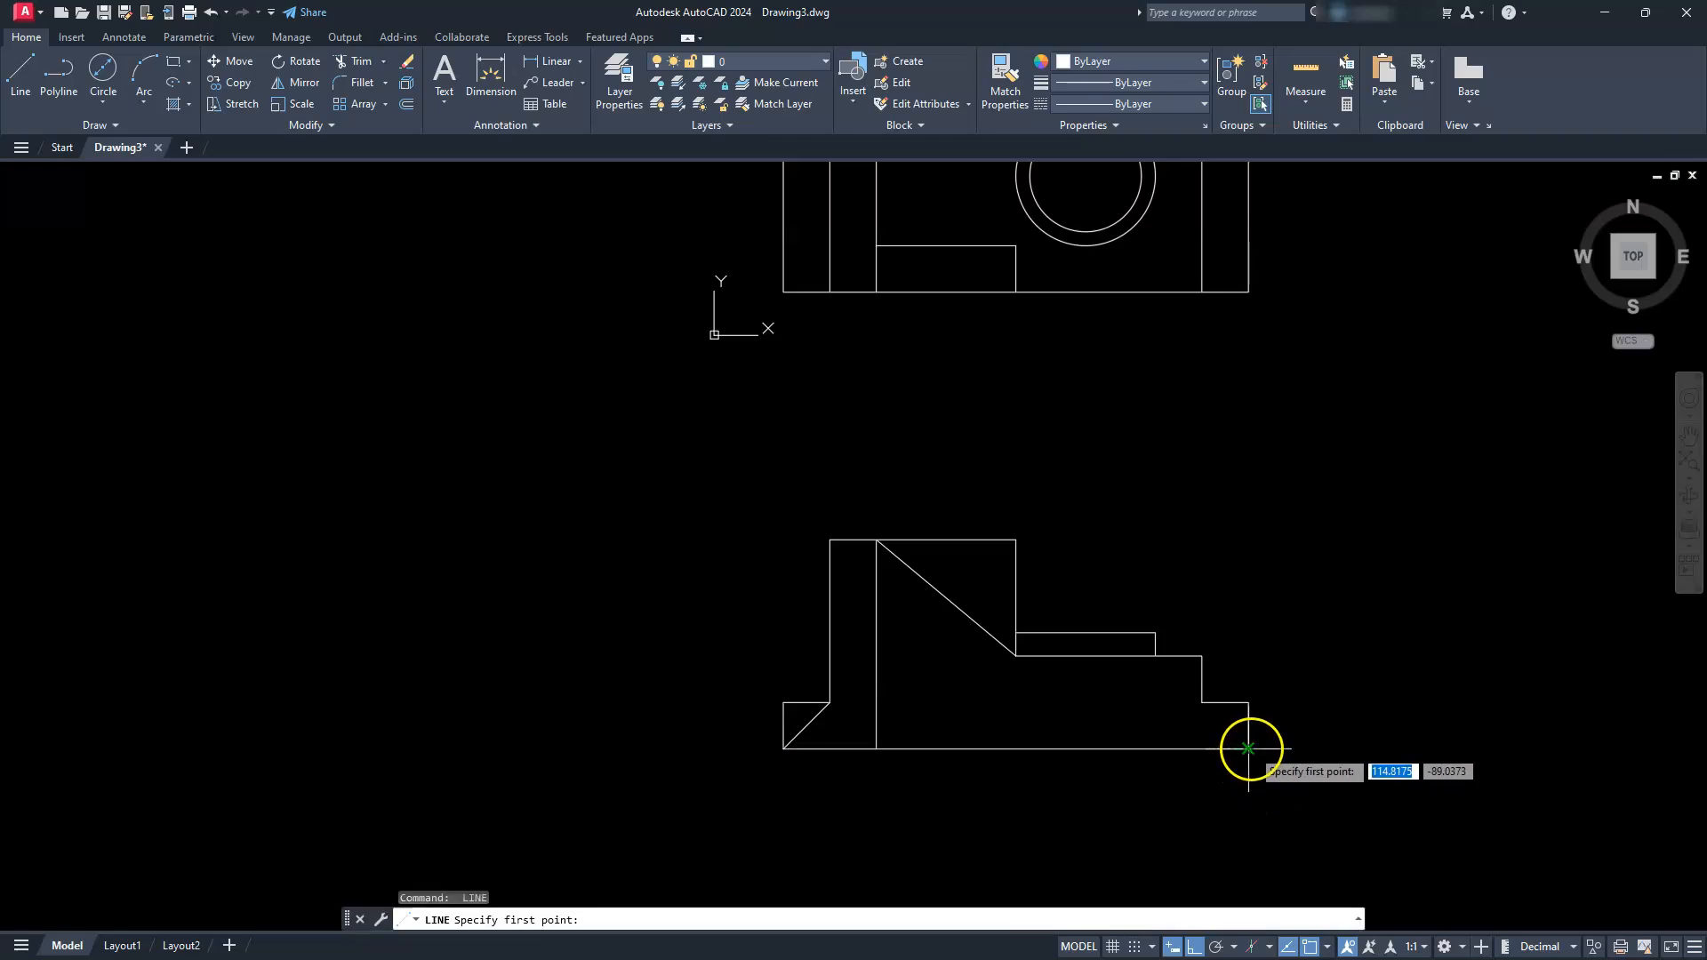
{"action": "left_click", "coordinate": [1248, 748]}
{"action": "left_click", "coordinate": [1202, 701]}
{"action": "key", "text": "Escape"}
{"action": "key", "text": "Escape"}
{"action": "key", "text": "Escape"}
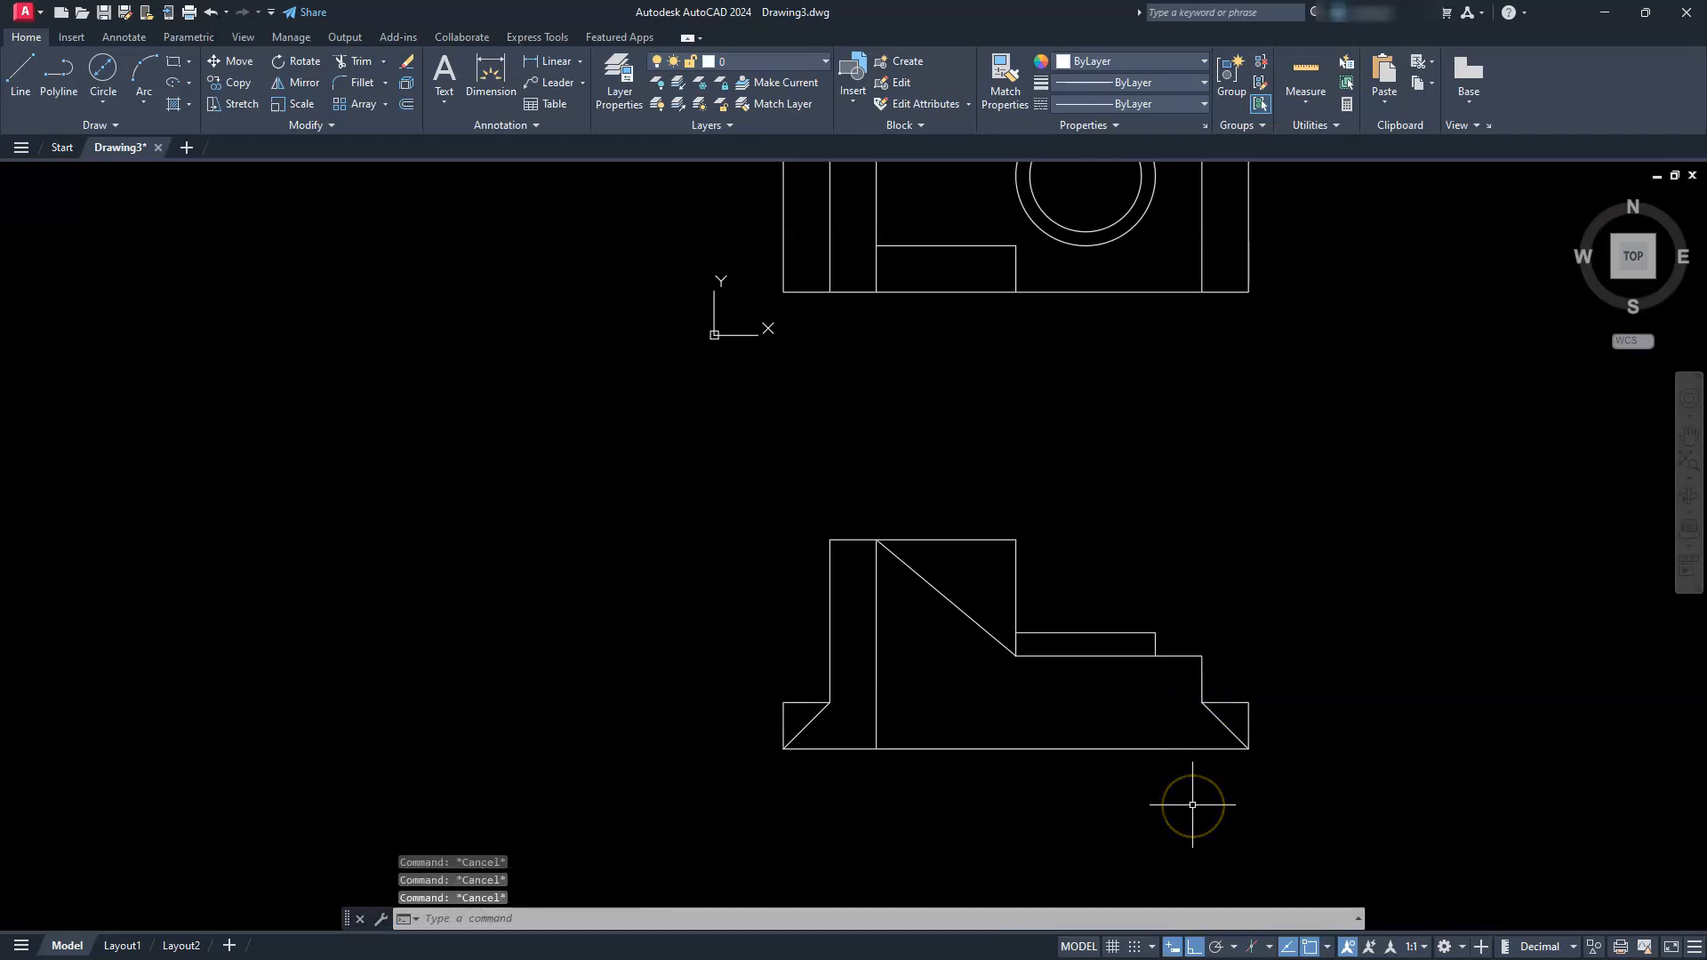
{"action": "left_click", "coordinate": [1033, 743]}
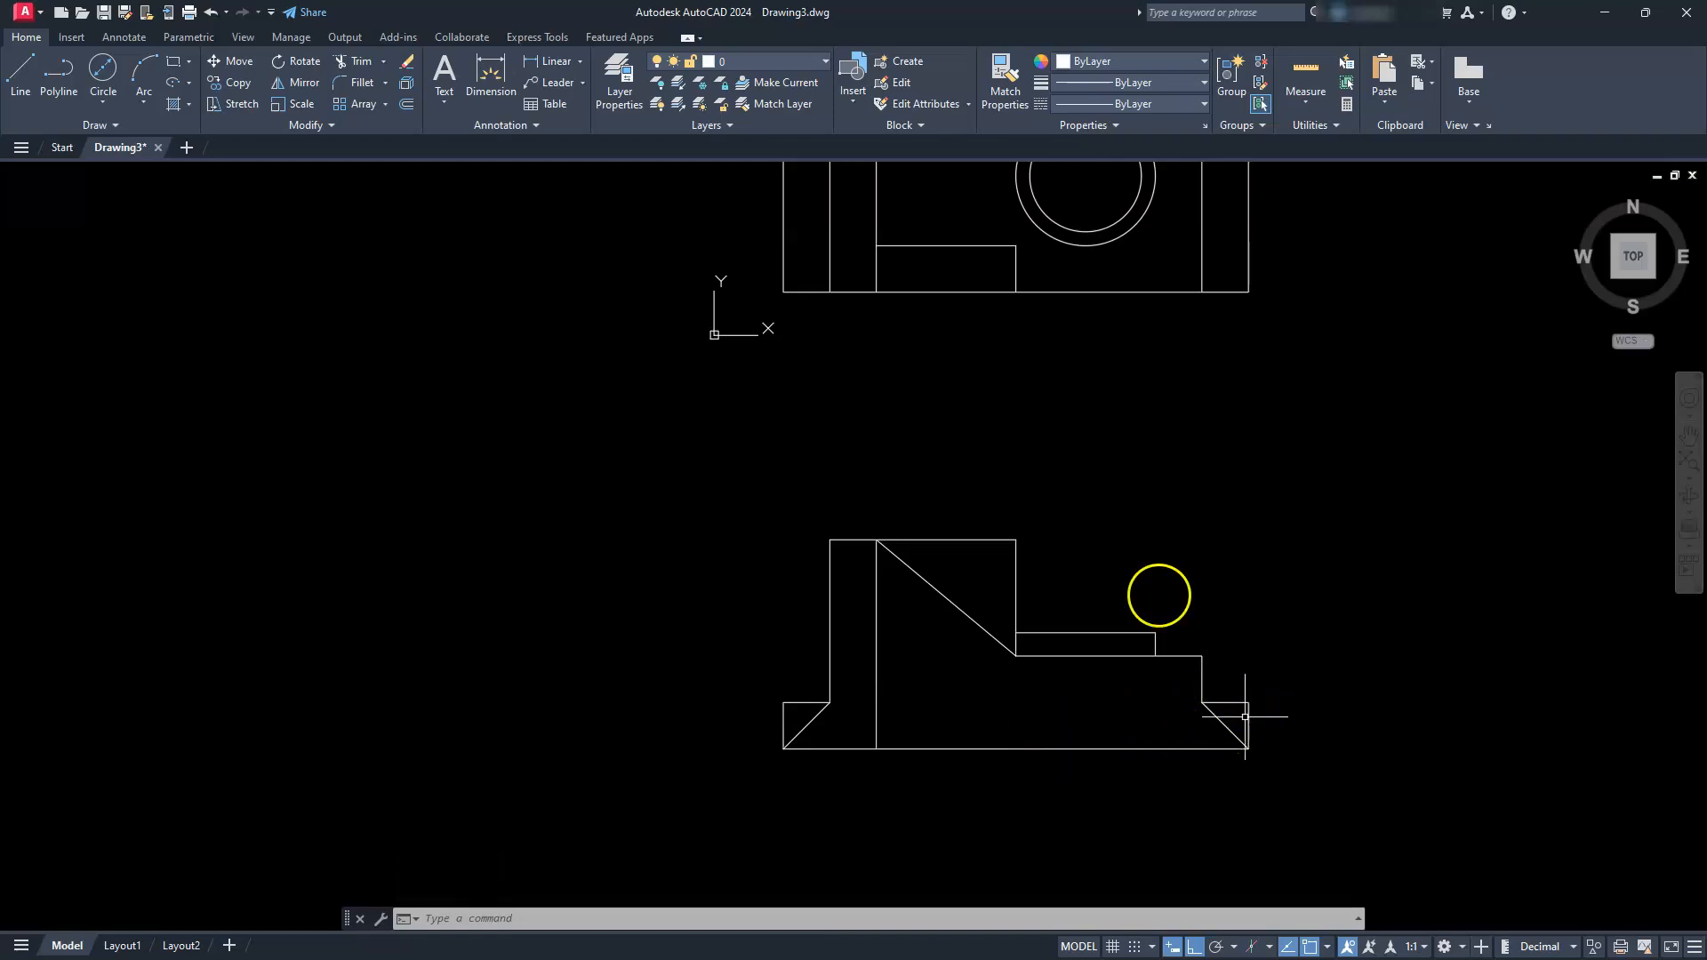
Step: Trim the square corners outside both base diagonals and remove the inner left vertical below the sloping line
{"action": "left_click", "coordinate": [355, 64]}
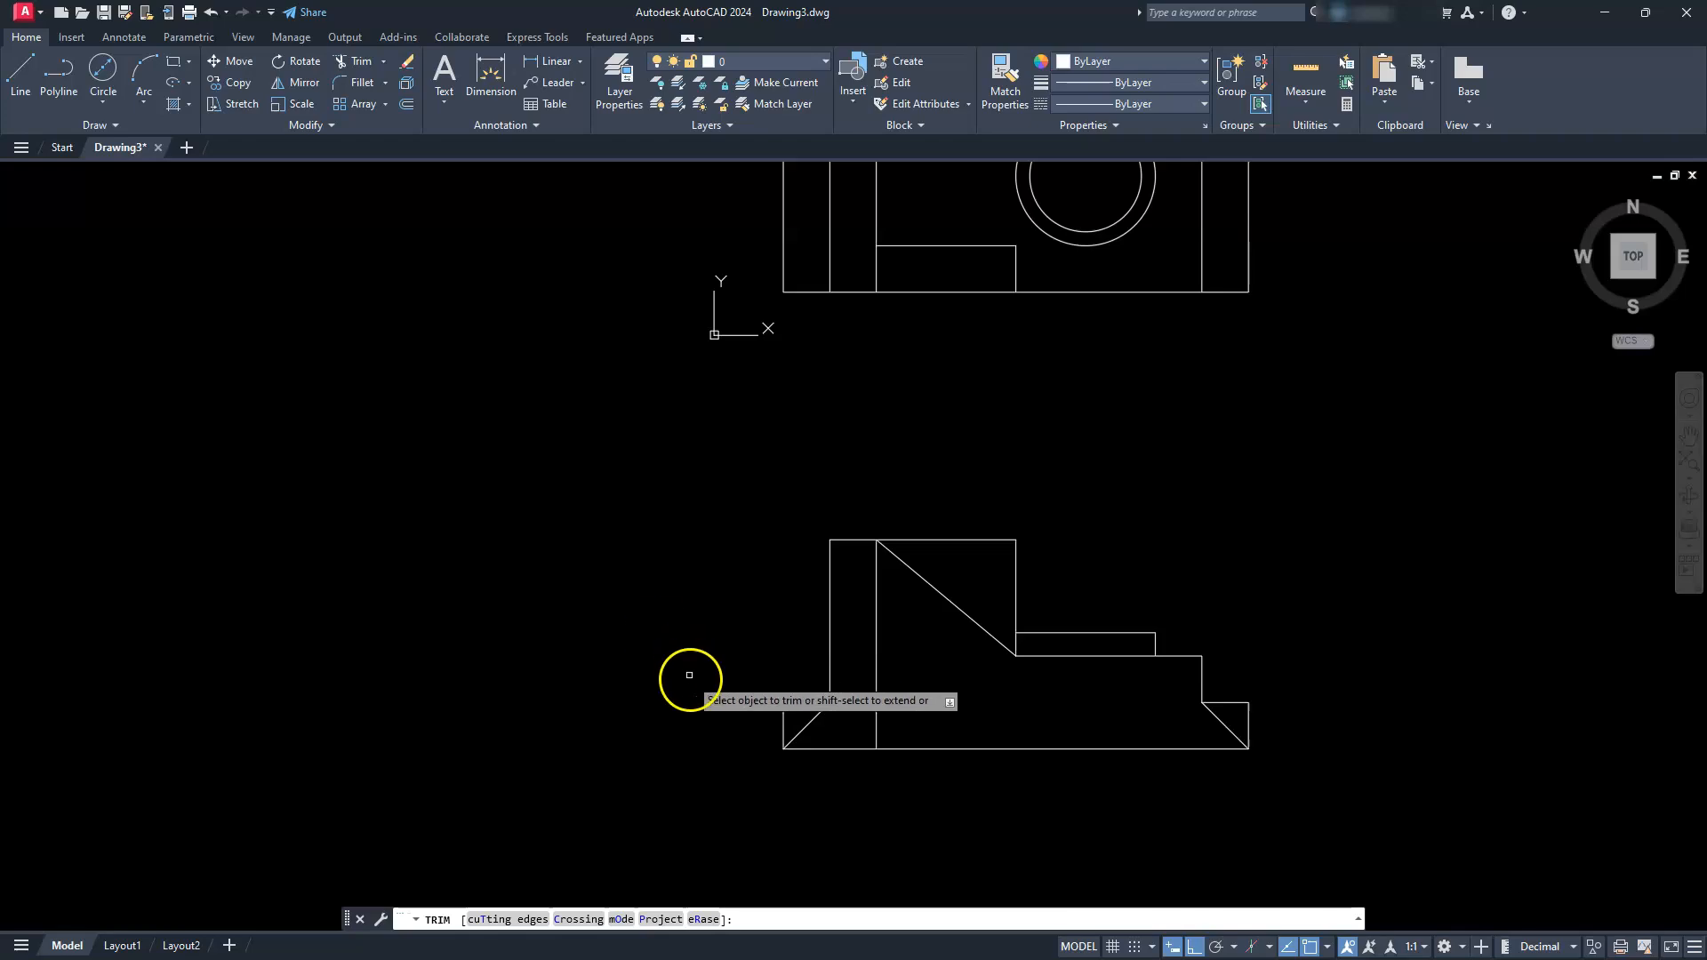
{"action": "left_click", "coordinate": [783, 720]}
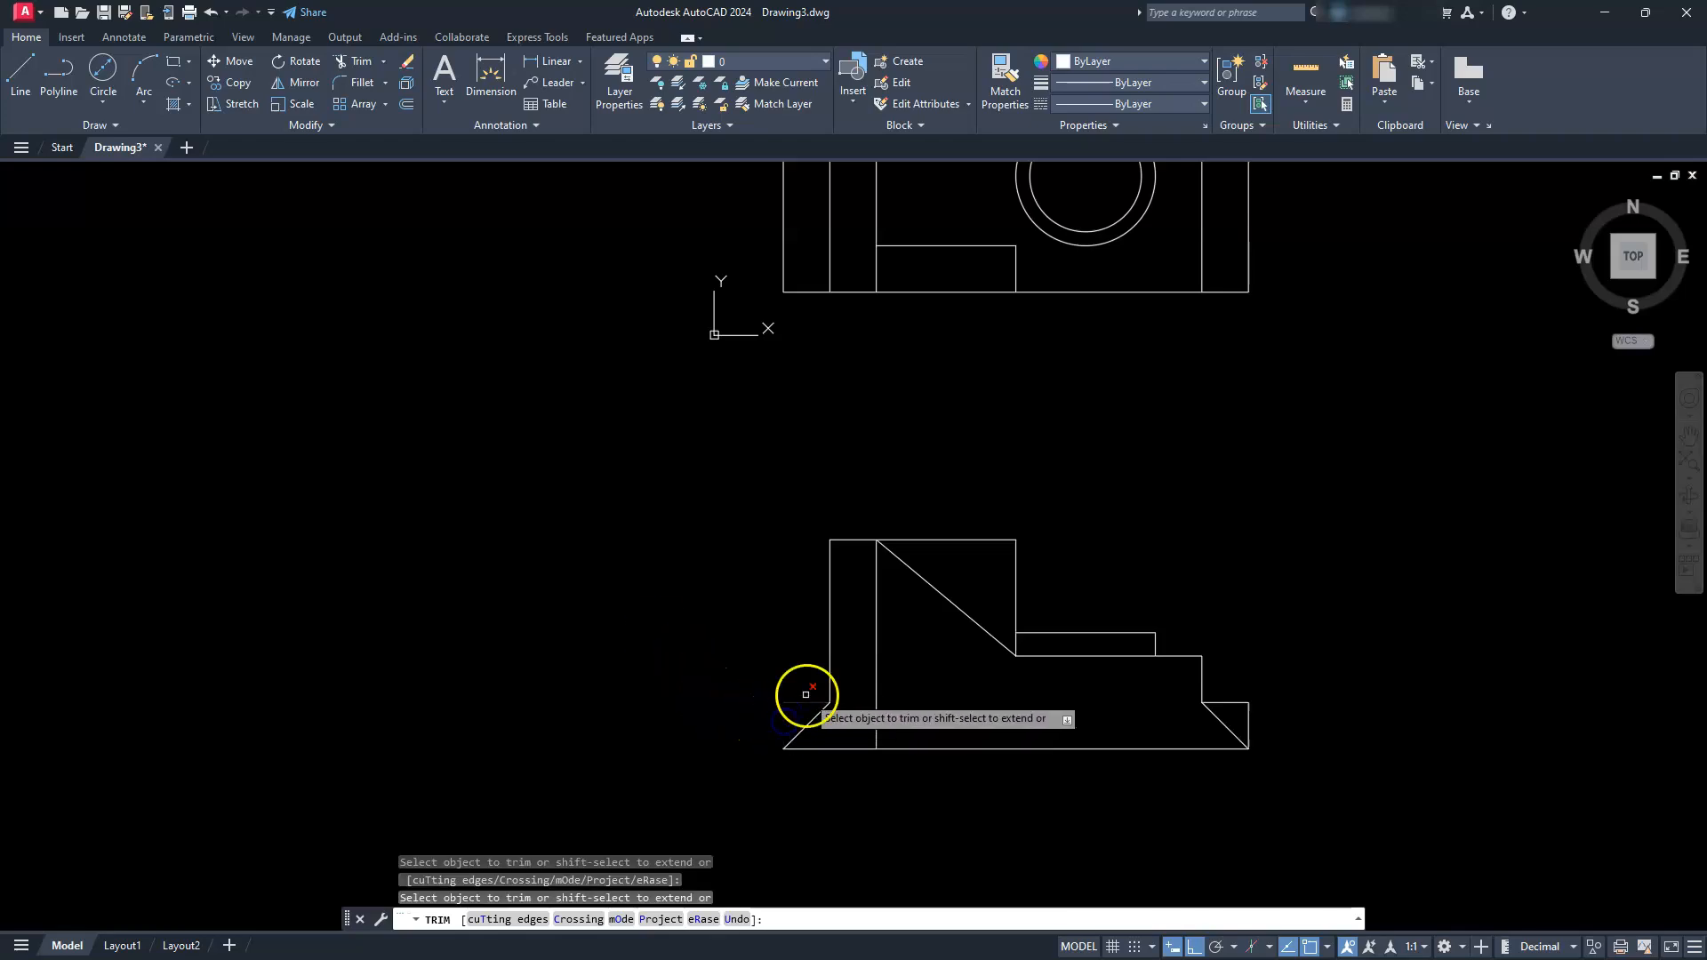
{"action": "left_click", "coordinate": [806, 701]}
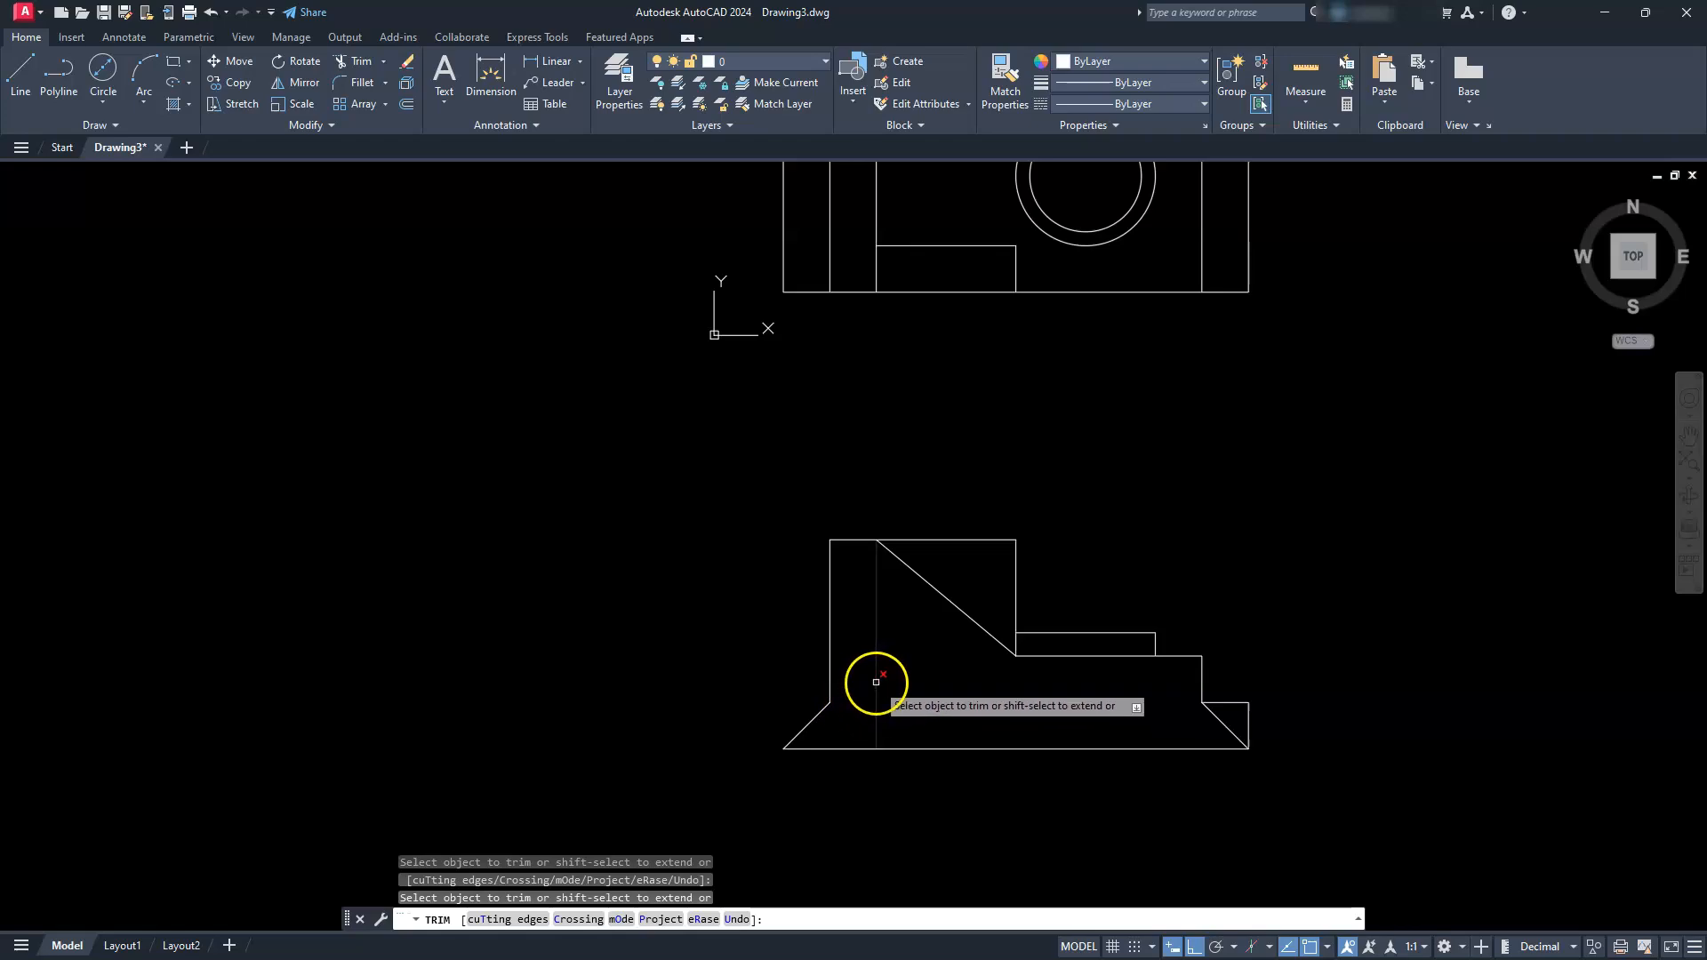
{"action": "left_click", "coordinate": [1234, 699]}
{"action": "left_click", "coordinate": [1248, 711]}
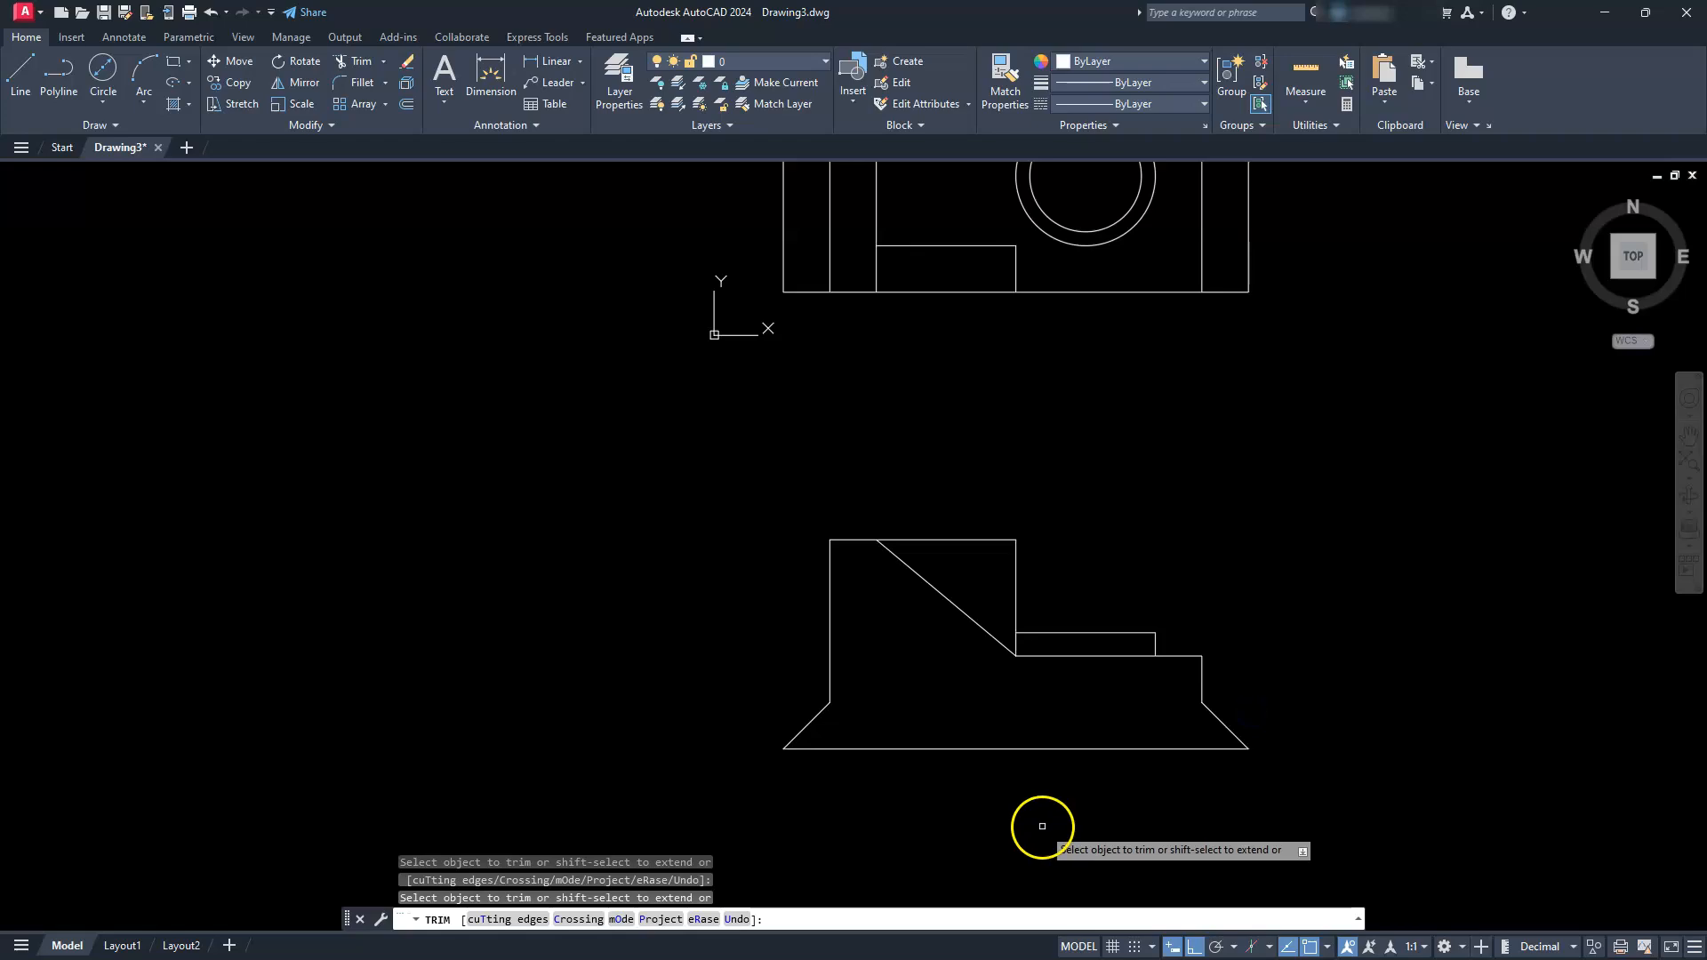
{"action": "key", "text": "Escape"}
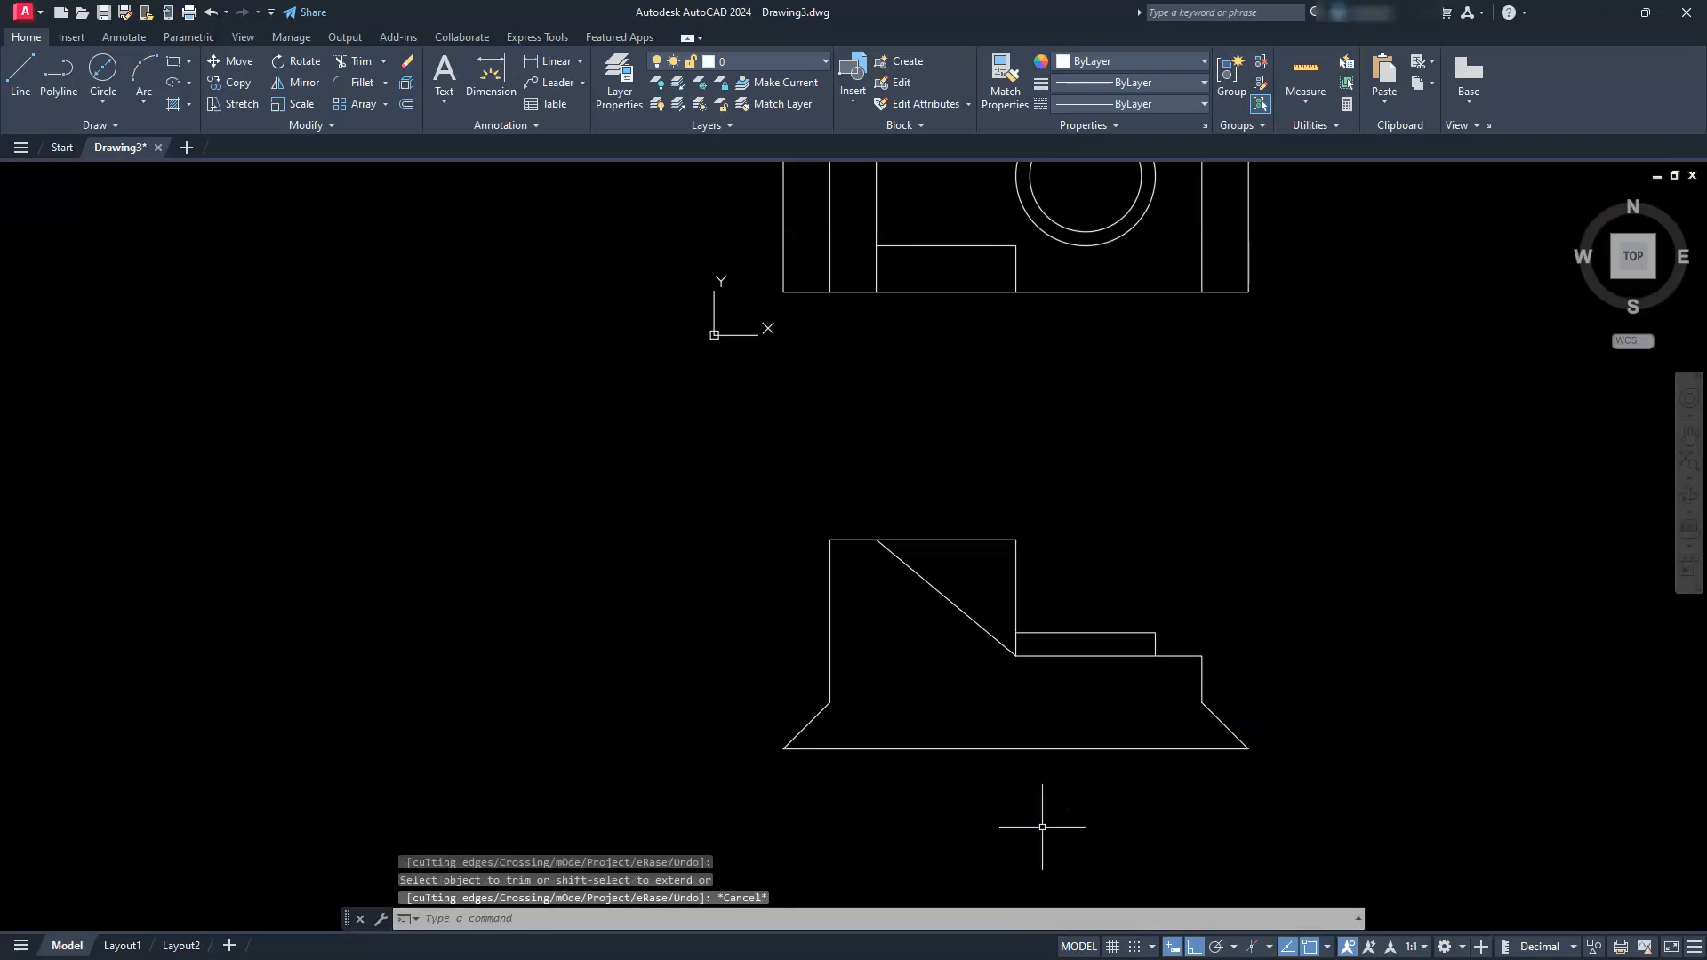
Step: Fillet the raised boss's right edge with the ledge line at radius 2, using the Multiple option
{"action": "scroll", "coordinate": [1088, 668], "scroll_direction": "up", "scroll_amount": 4}
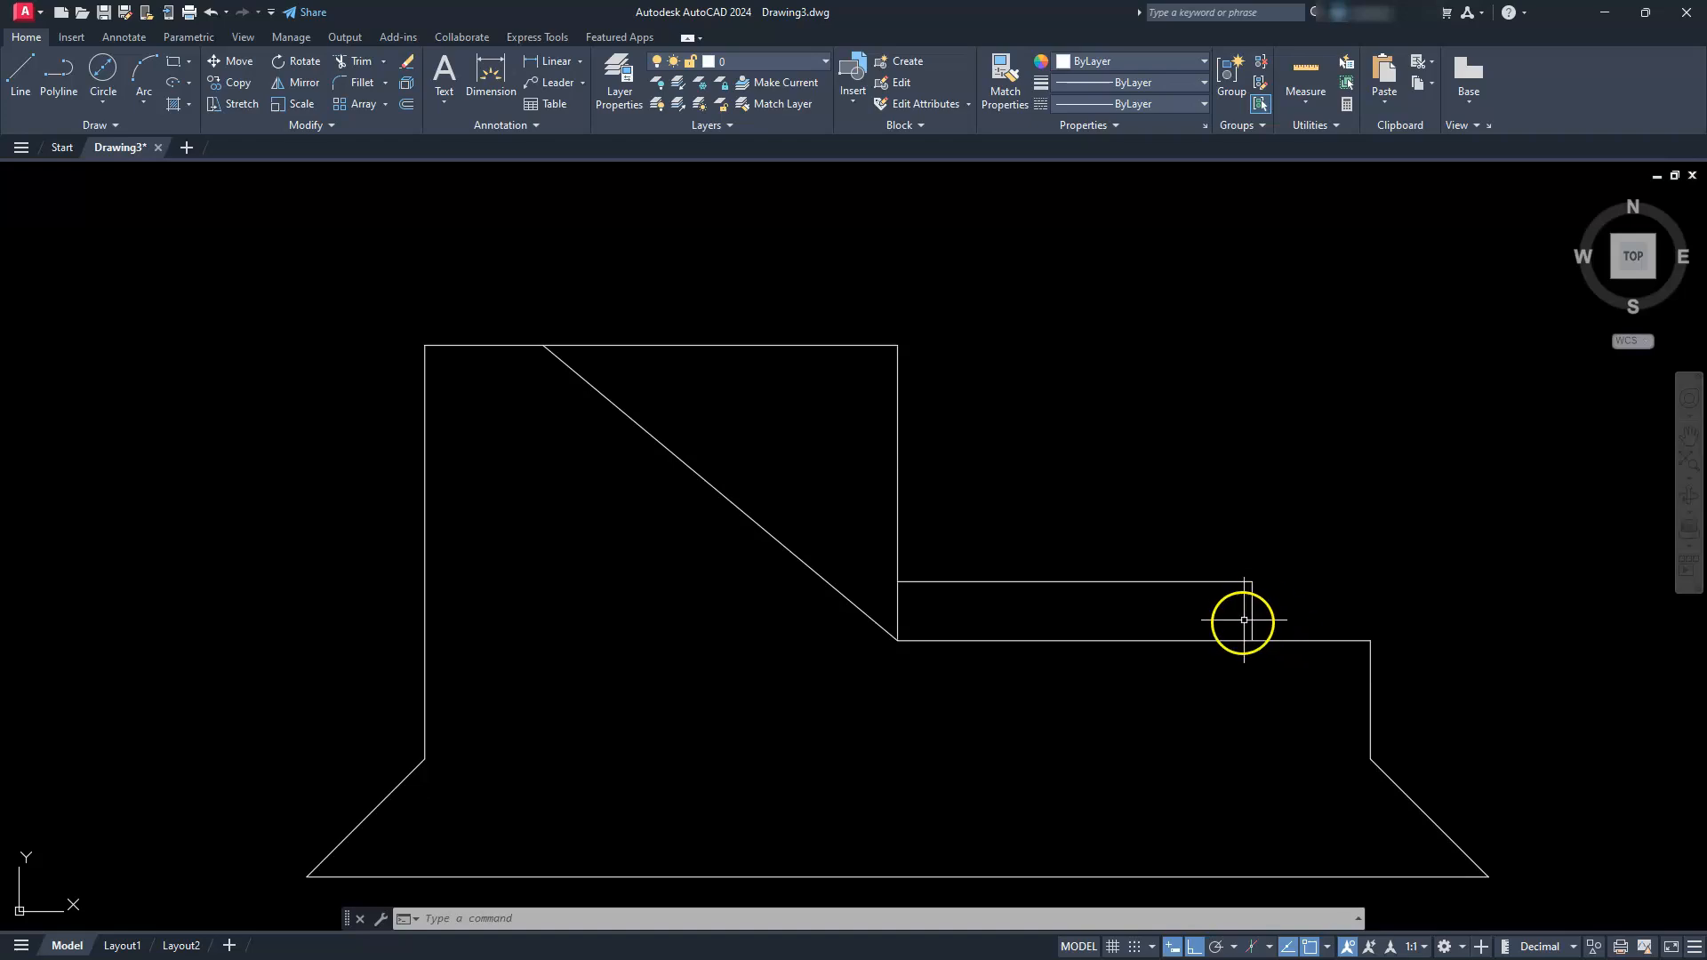
{"action": "left_click", "coordinate": [356, 82]}
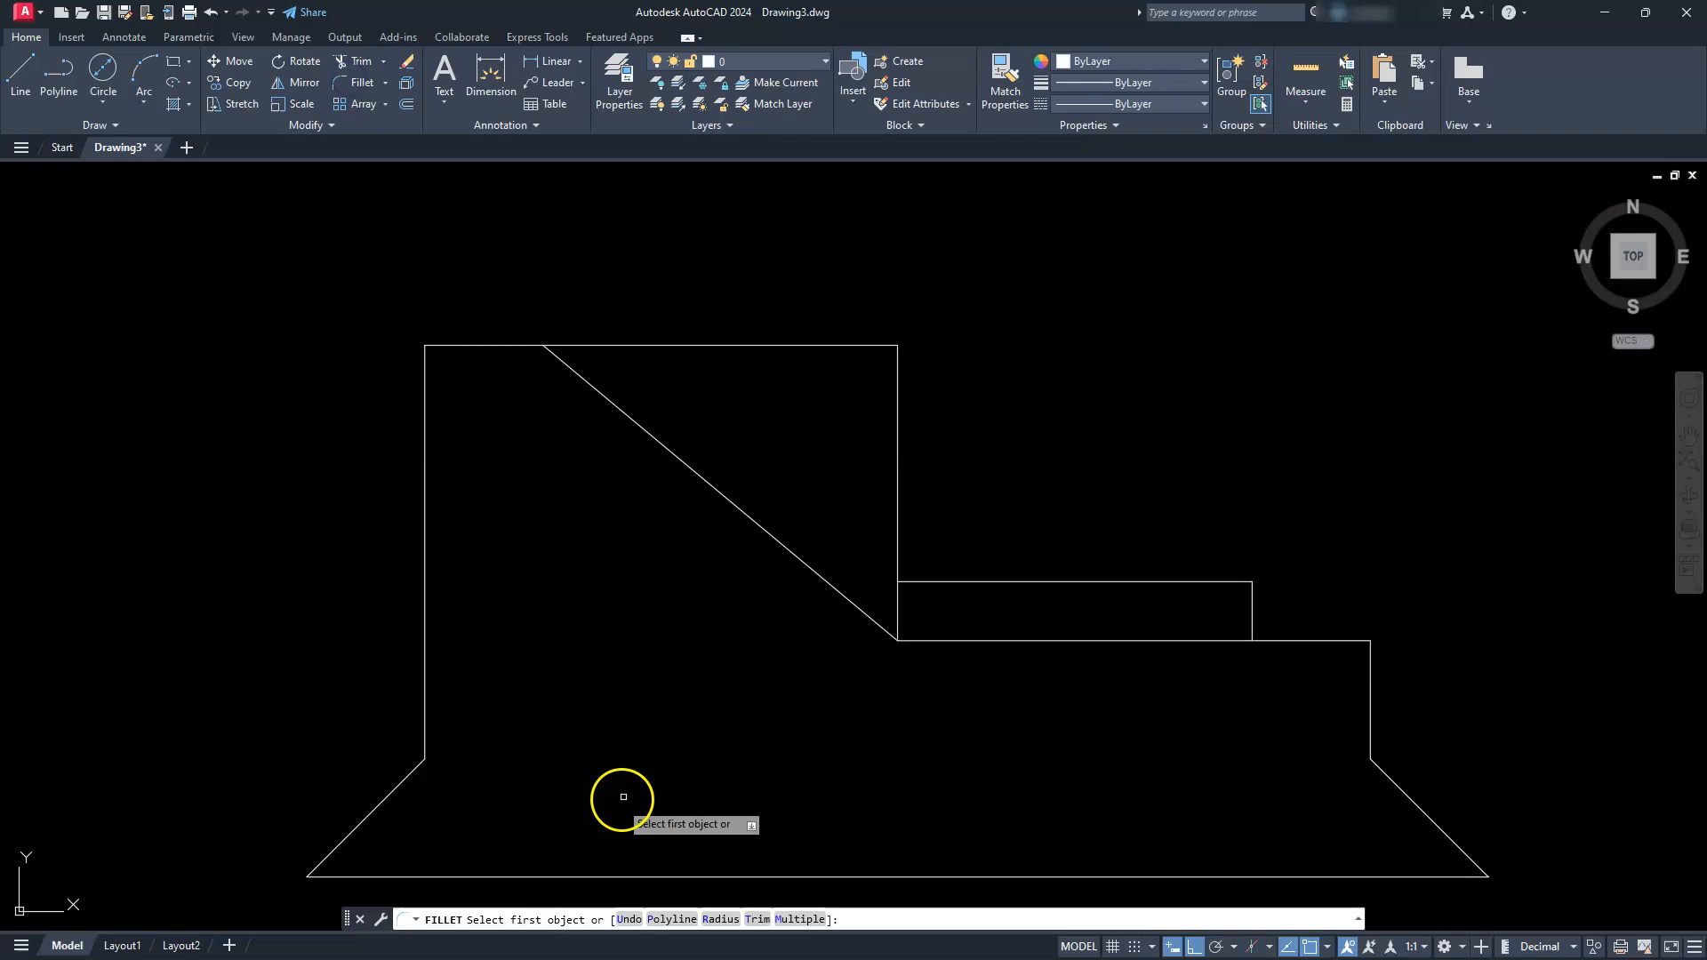
{"action": "left_click", "coordinate": [719, 919]}
{"action": "type", "text": "2"}
{"action": "key", "text": "Return"}
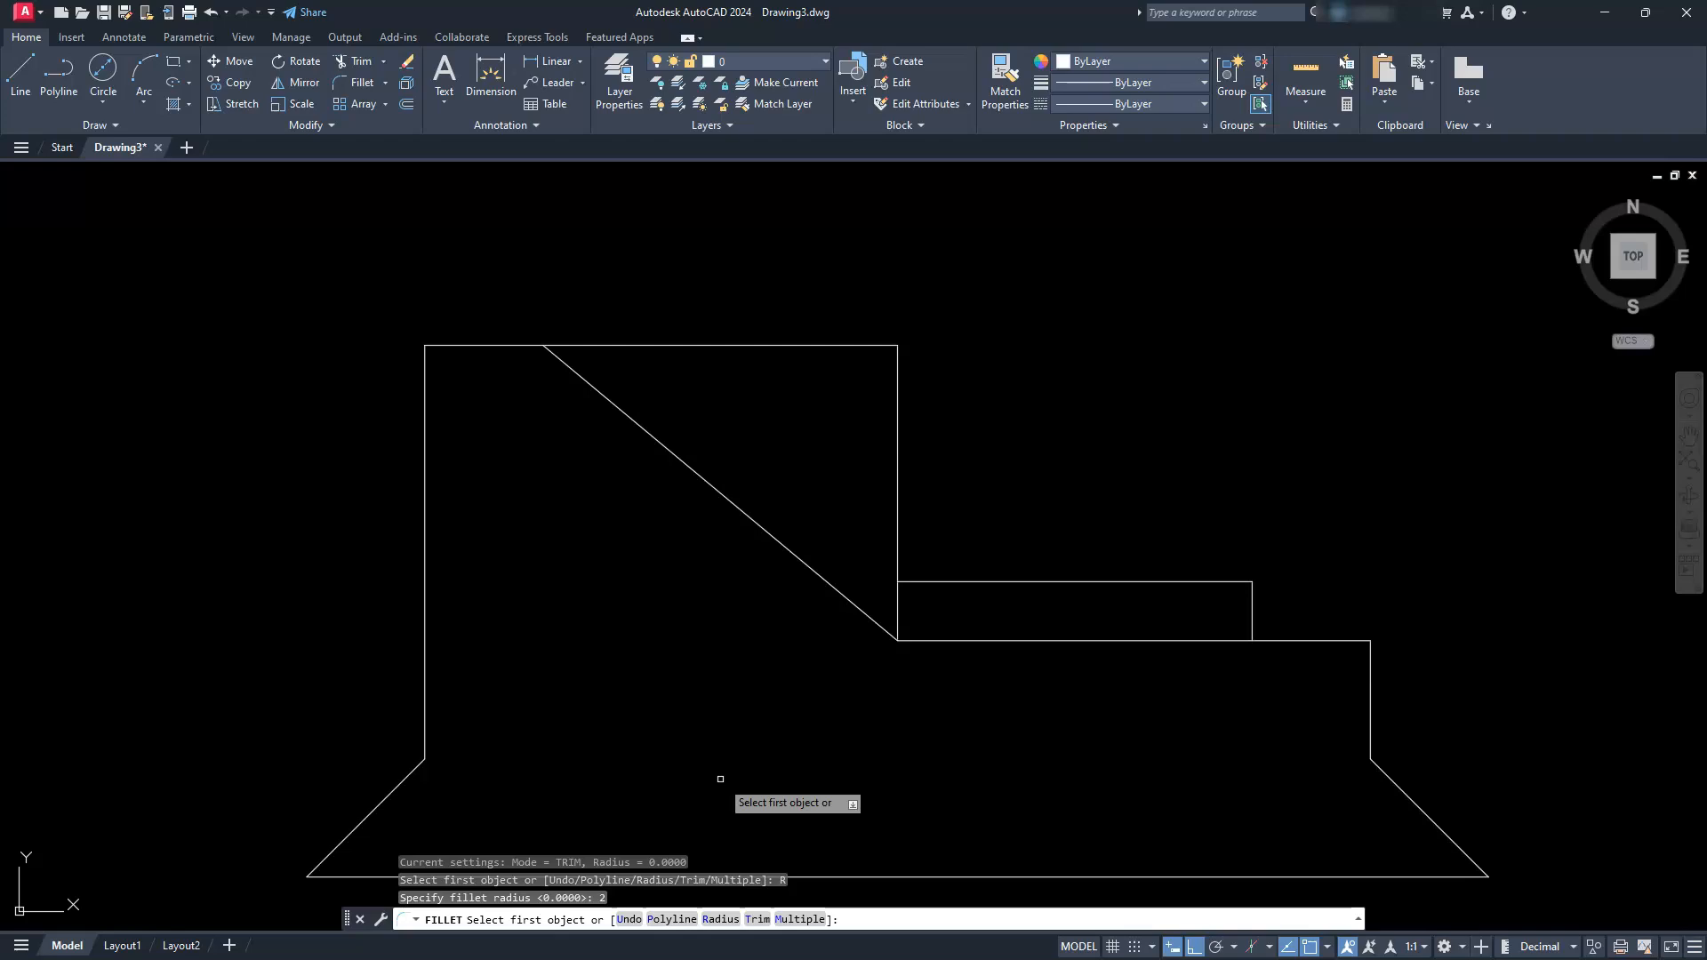
{"action": "left_click", "coordinate": [786, 919]}
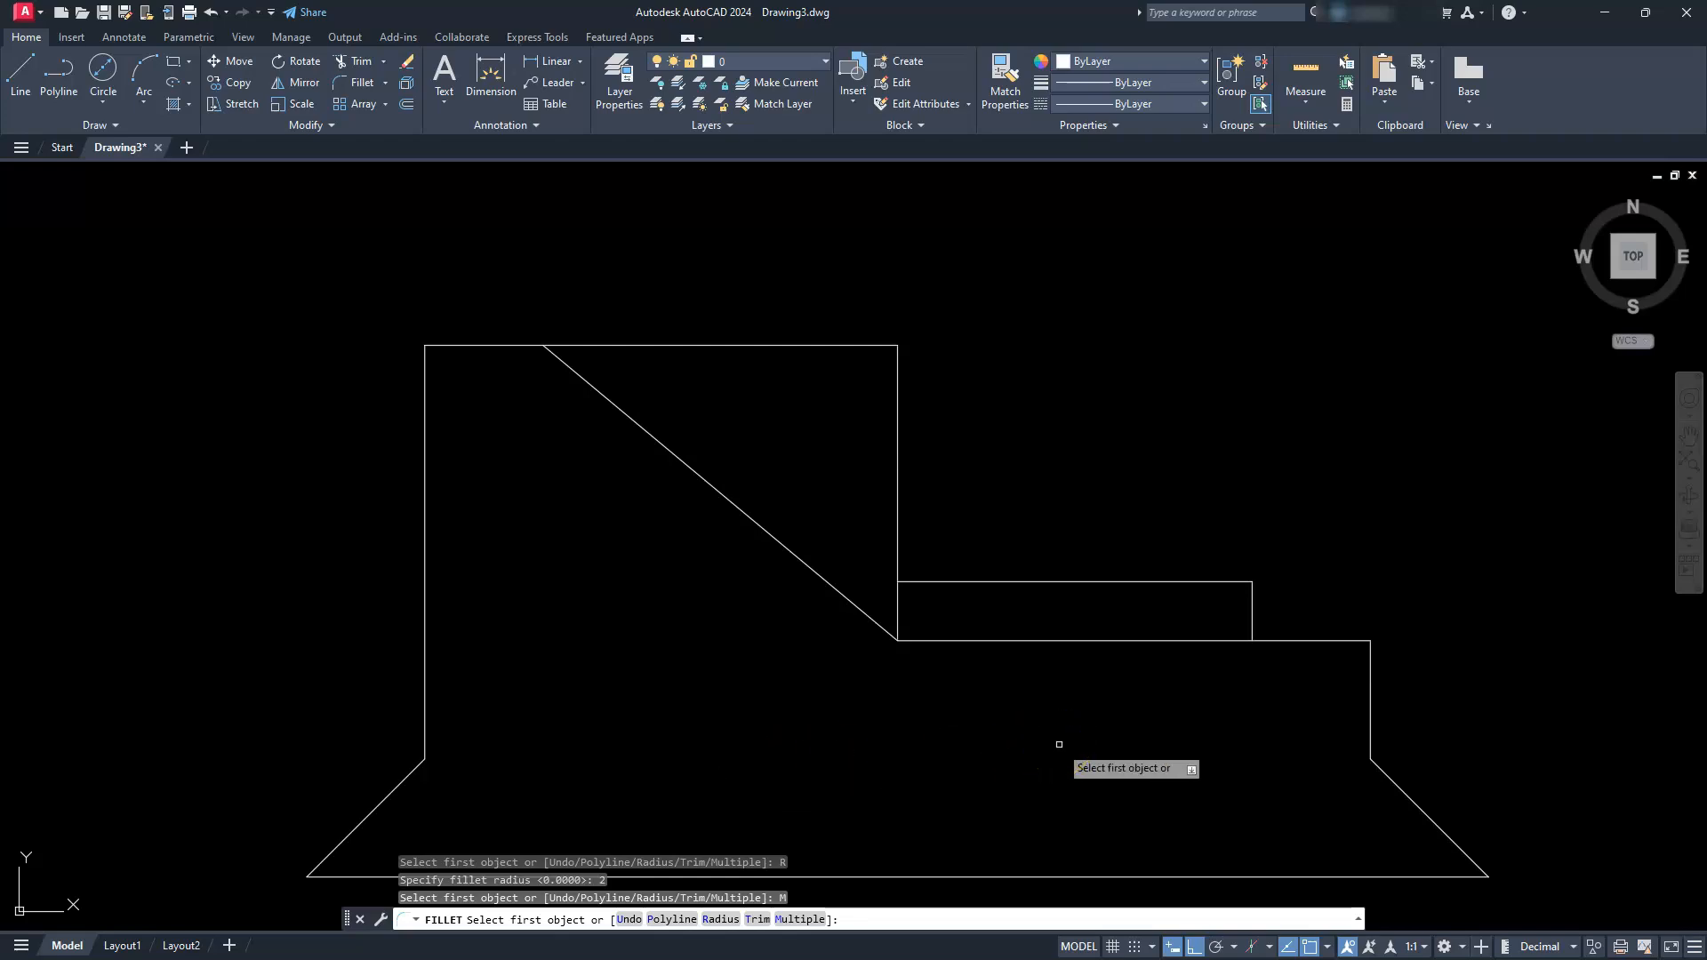
{"action": "left_click", "coordinate": [1253, 604]}
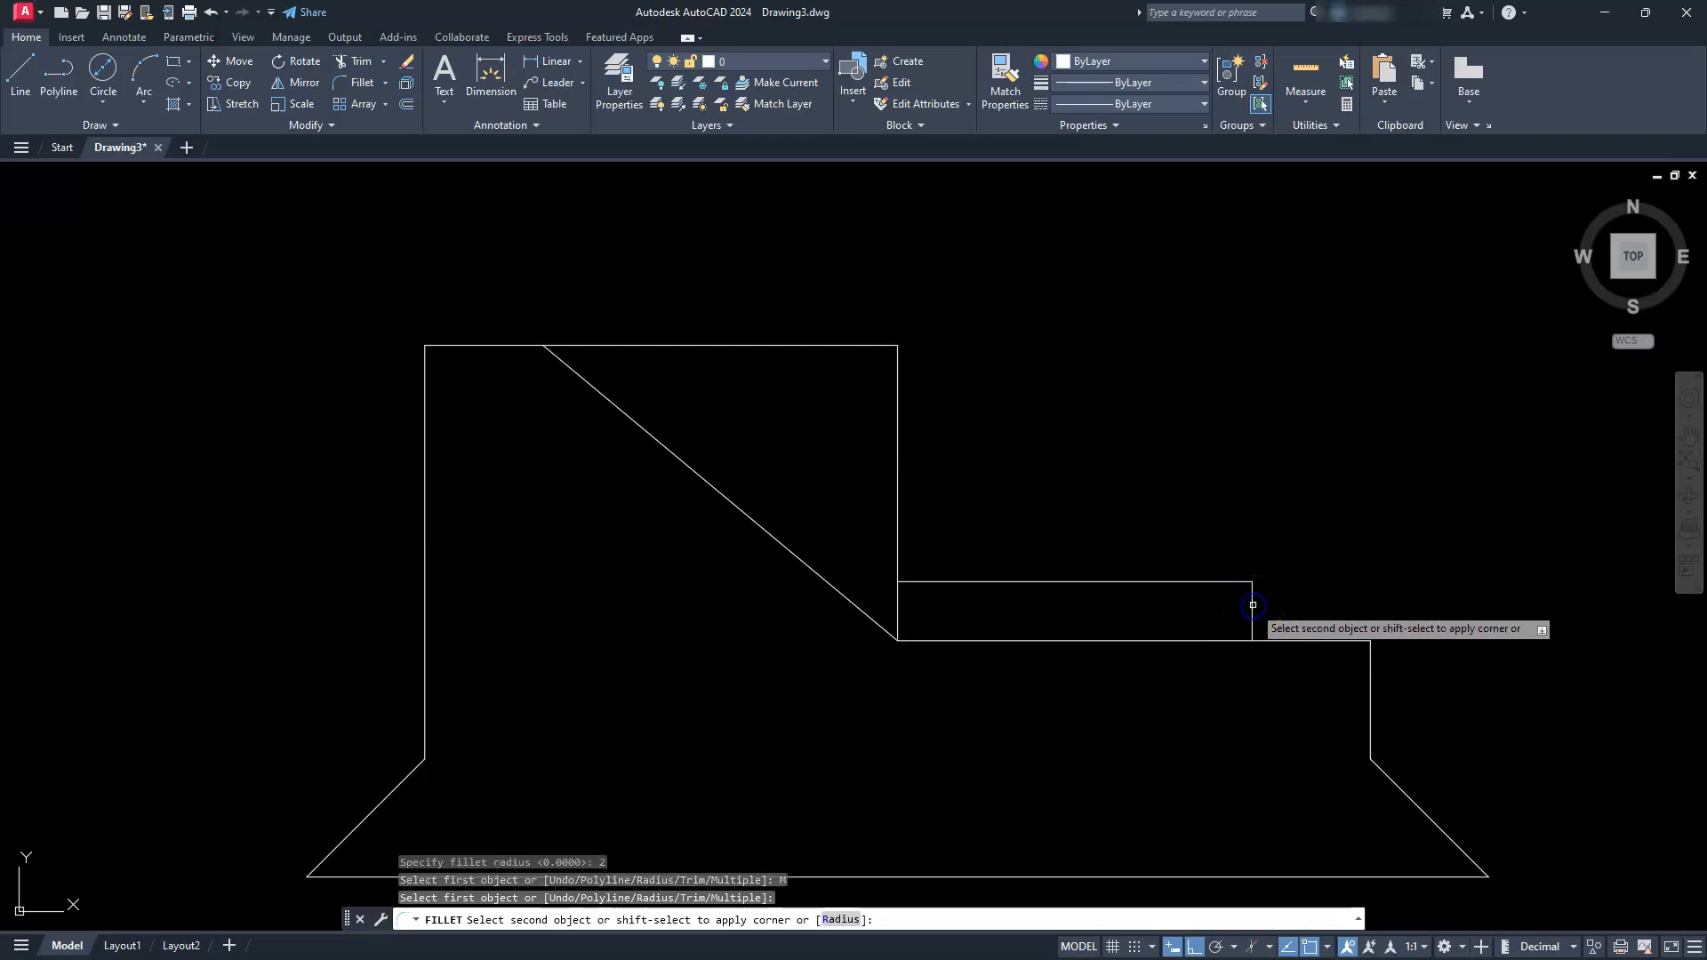
{"action": "left_click", "coordinate": [1304, 639]}
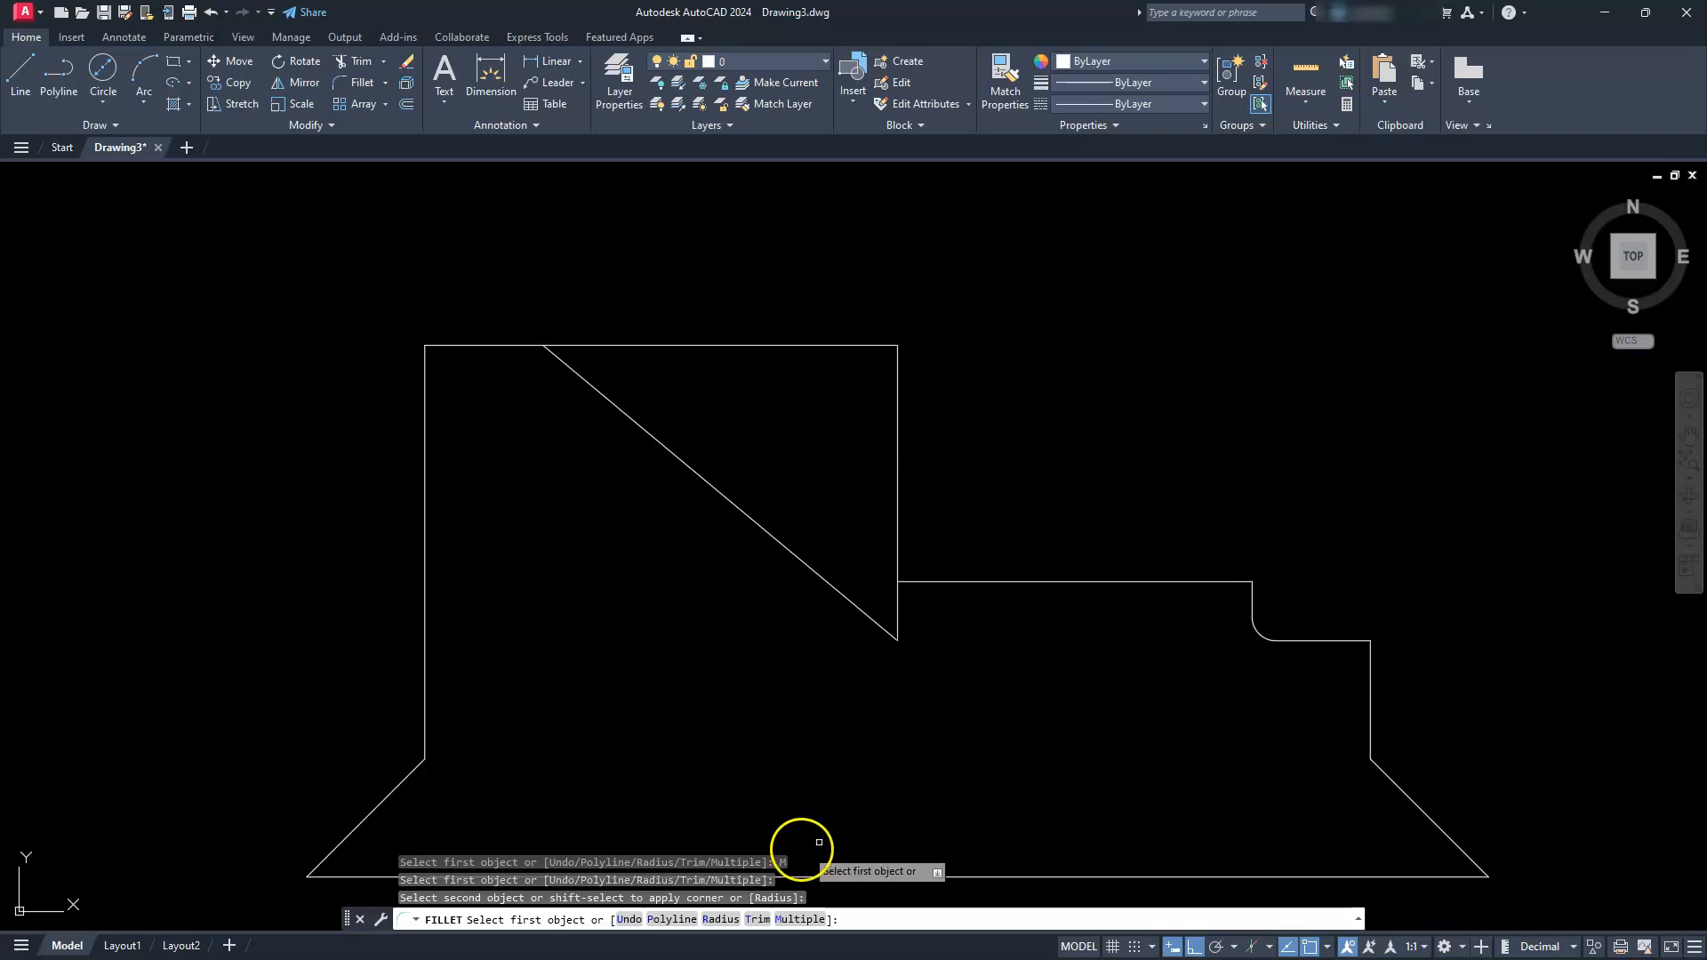
Step: Fillet the sloping line with the ledge line at radius 0 to rejoin them at the foot of the central vertical
{"action": "left_click", "coordinate": [720, 919]}
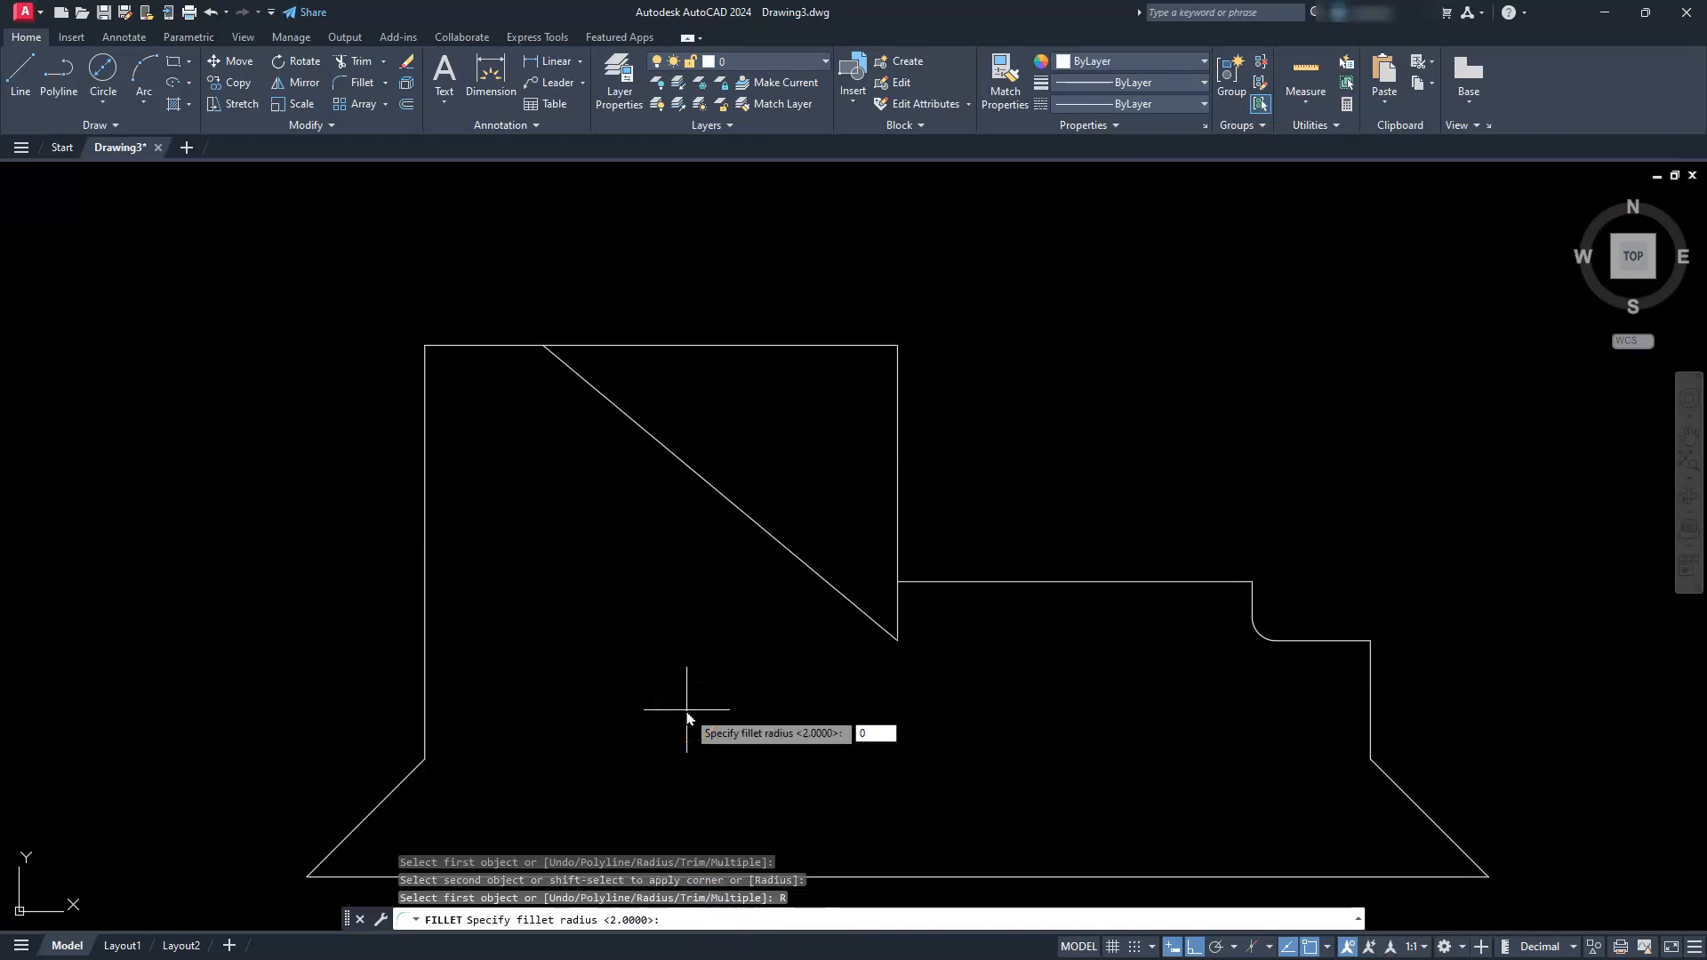
{"action": "type", "text": "0"}
{"action": "key", "text": "Return"}
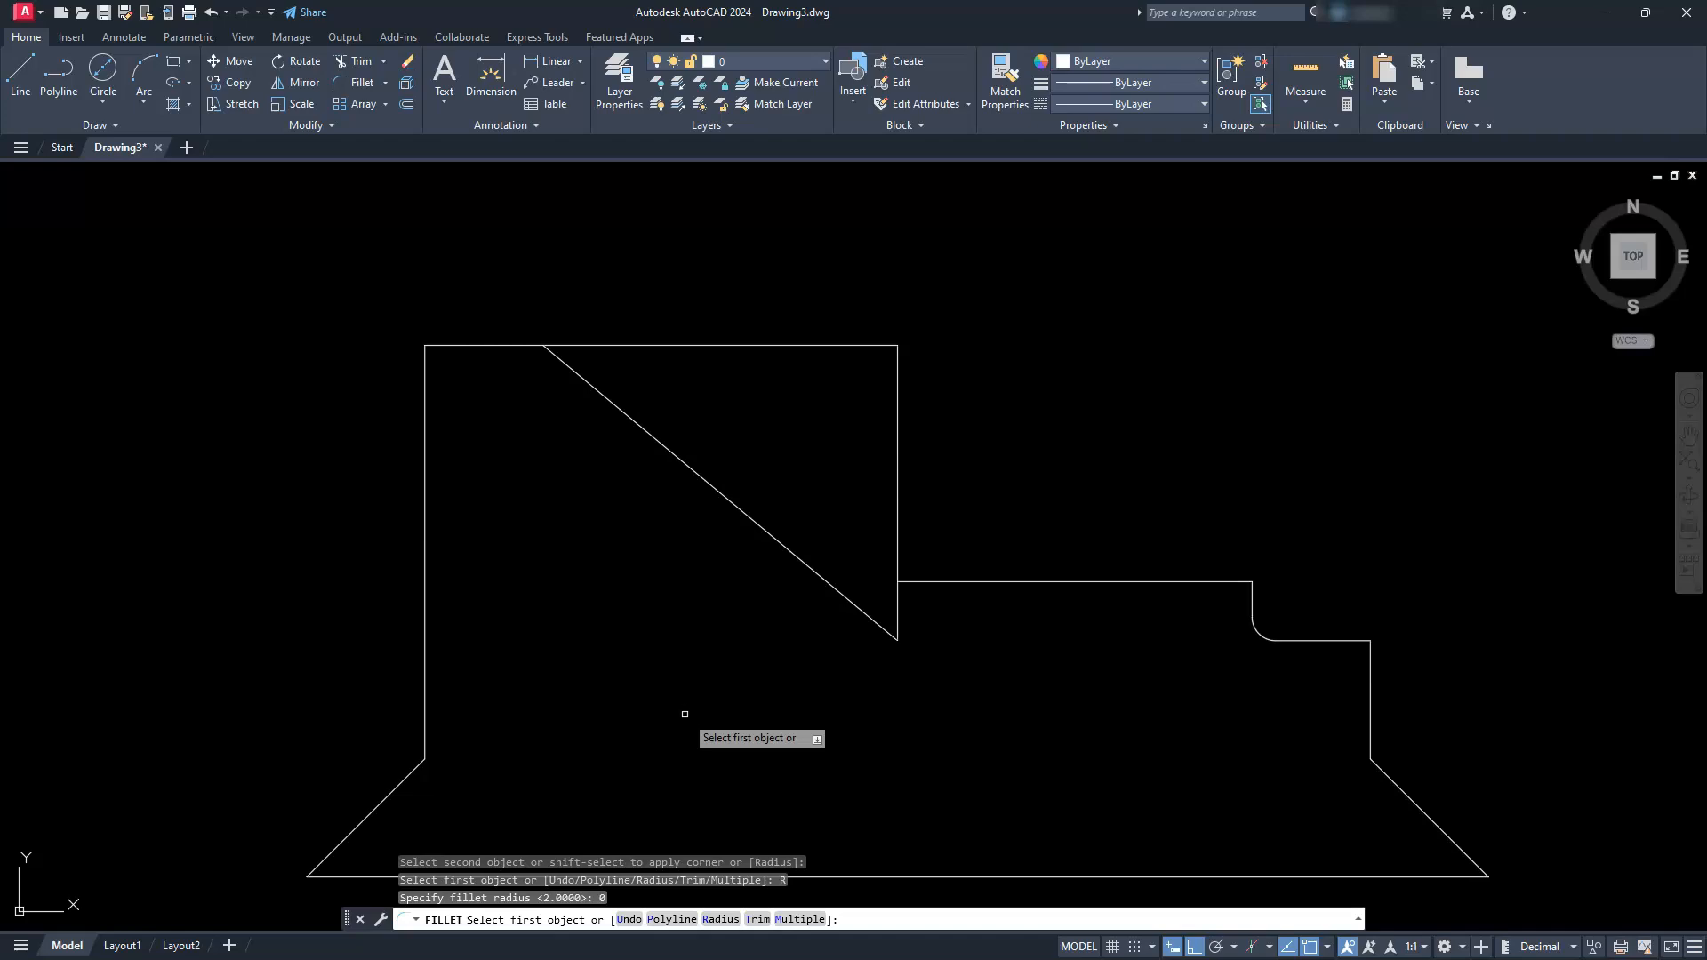
{"action": "left_click", "coordinate": [742, 515]}
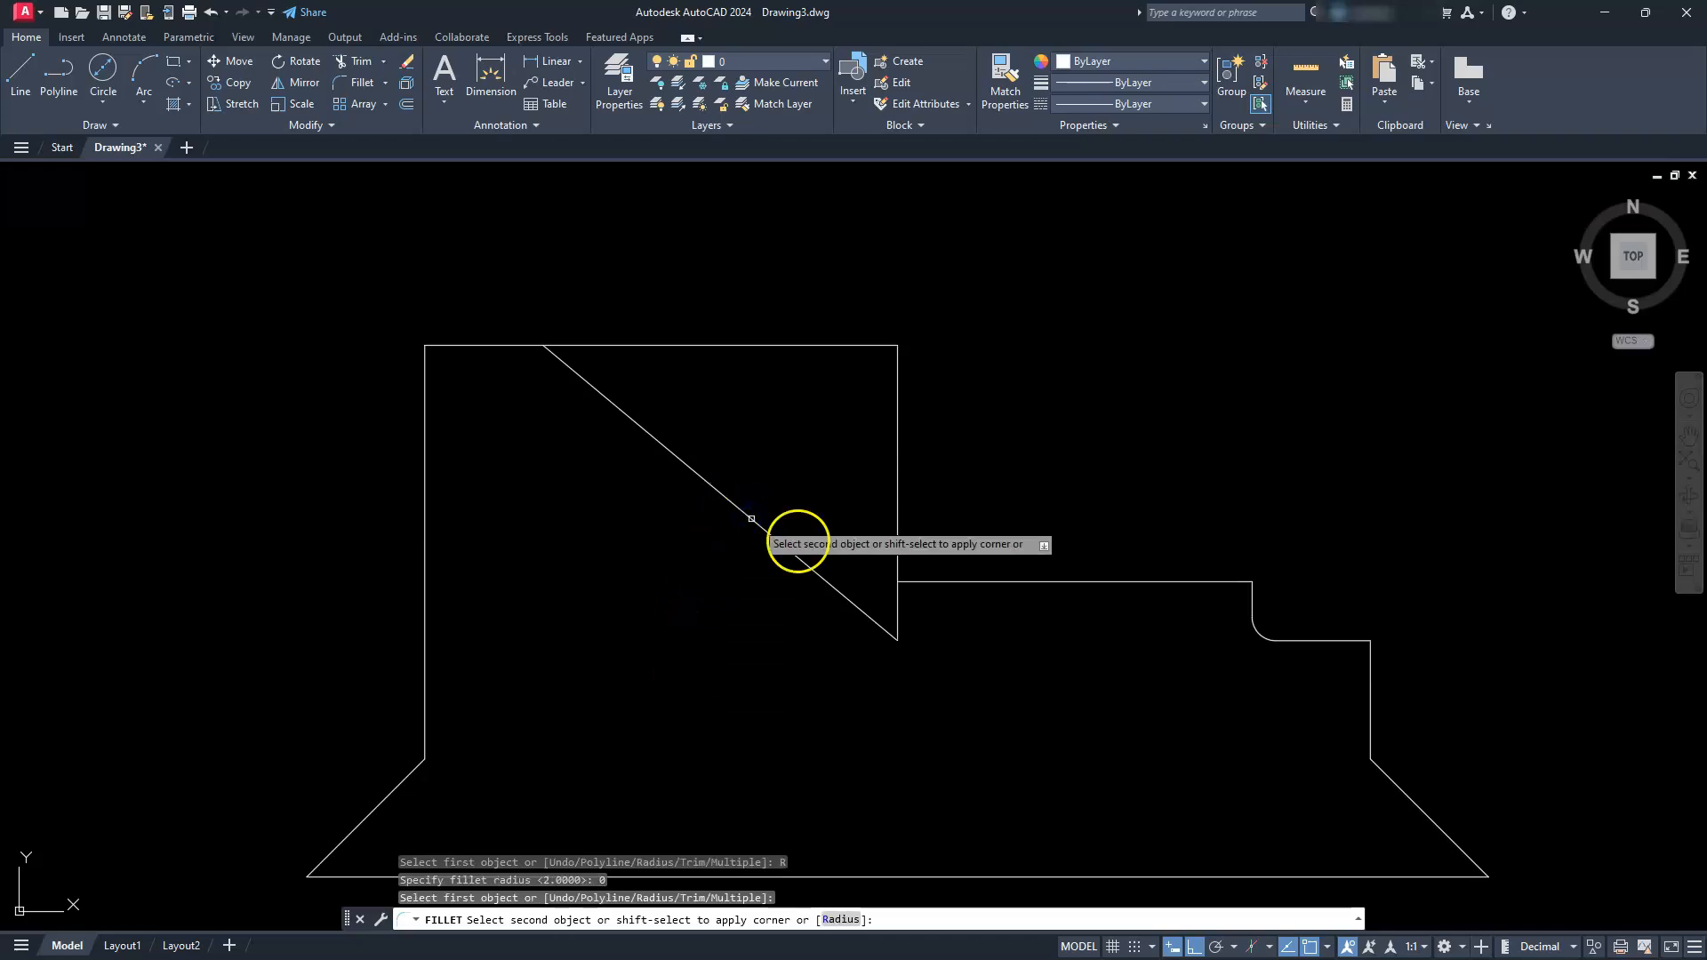
{"action": "left_click", "coordinate": [1329, 641]}
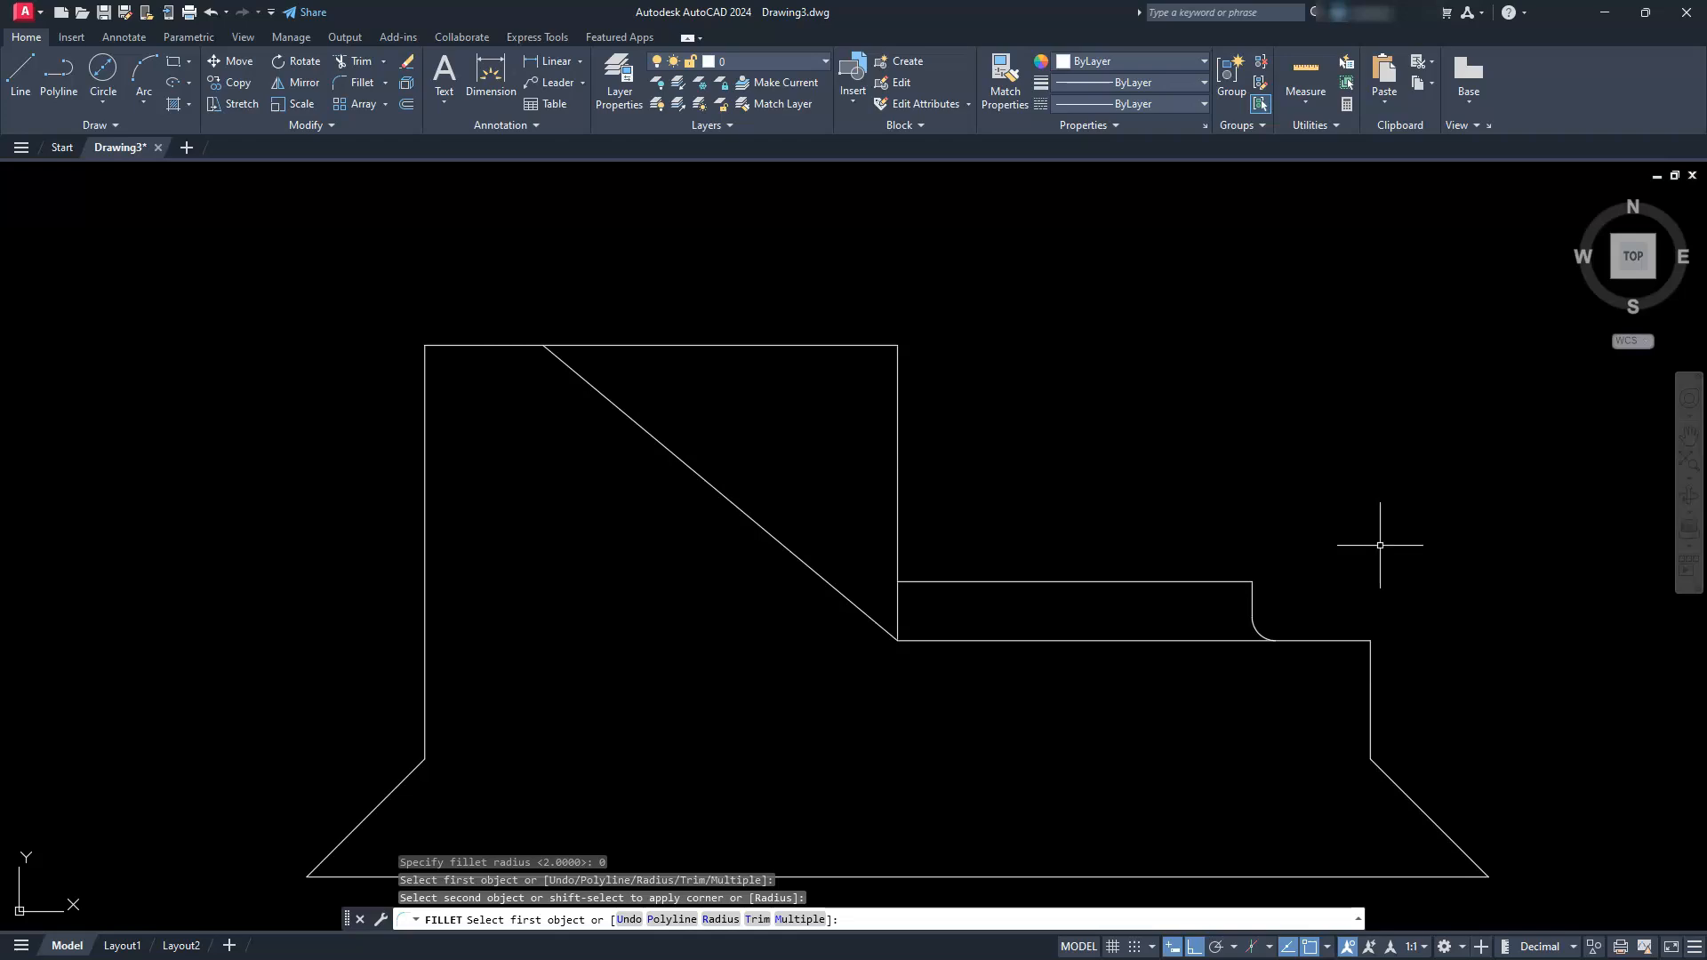
{"action": "key", "text": "Escape"}
{"action": "key", "text": "Escape"}
{"action": "key", "text": "Escape"}
Step: Draw a horizontal projection line about 250 units long to the right from the front view's lower right corner
{"action": "scroll", "coordinate": [653, 624], "scroll_direction": "down", "scroll_amount": 6}
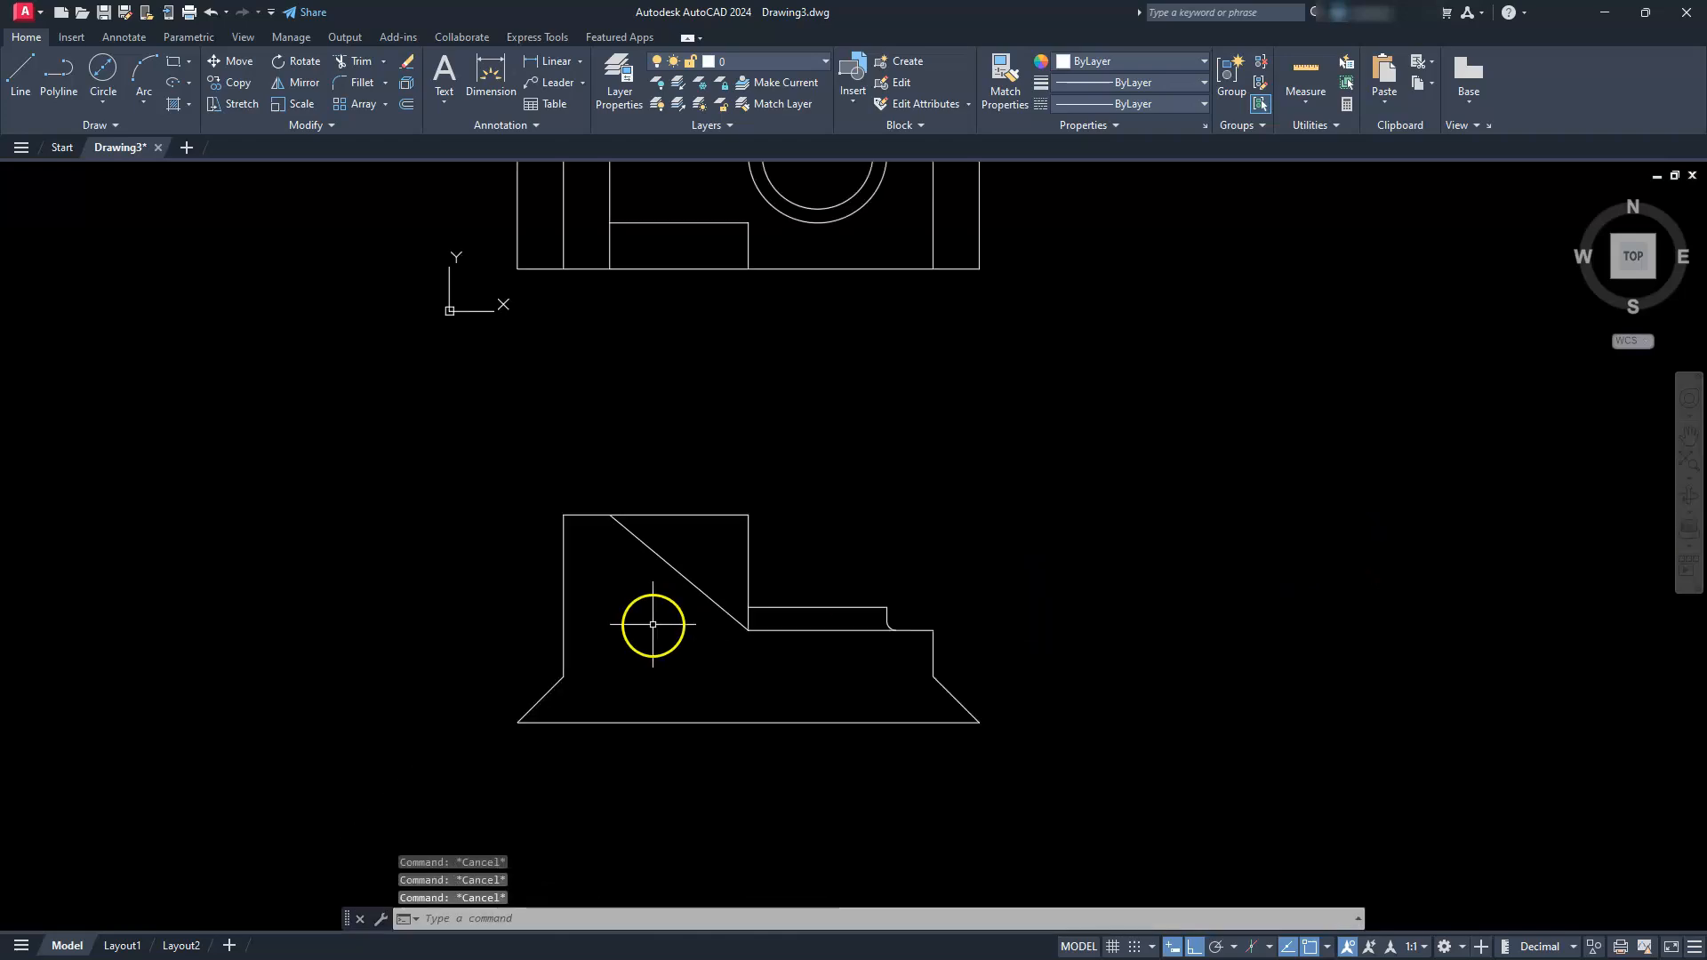
{"action": "middle_click_drag", "start_coordinate": [655, 628], "coordinate": [673, 698]}
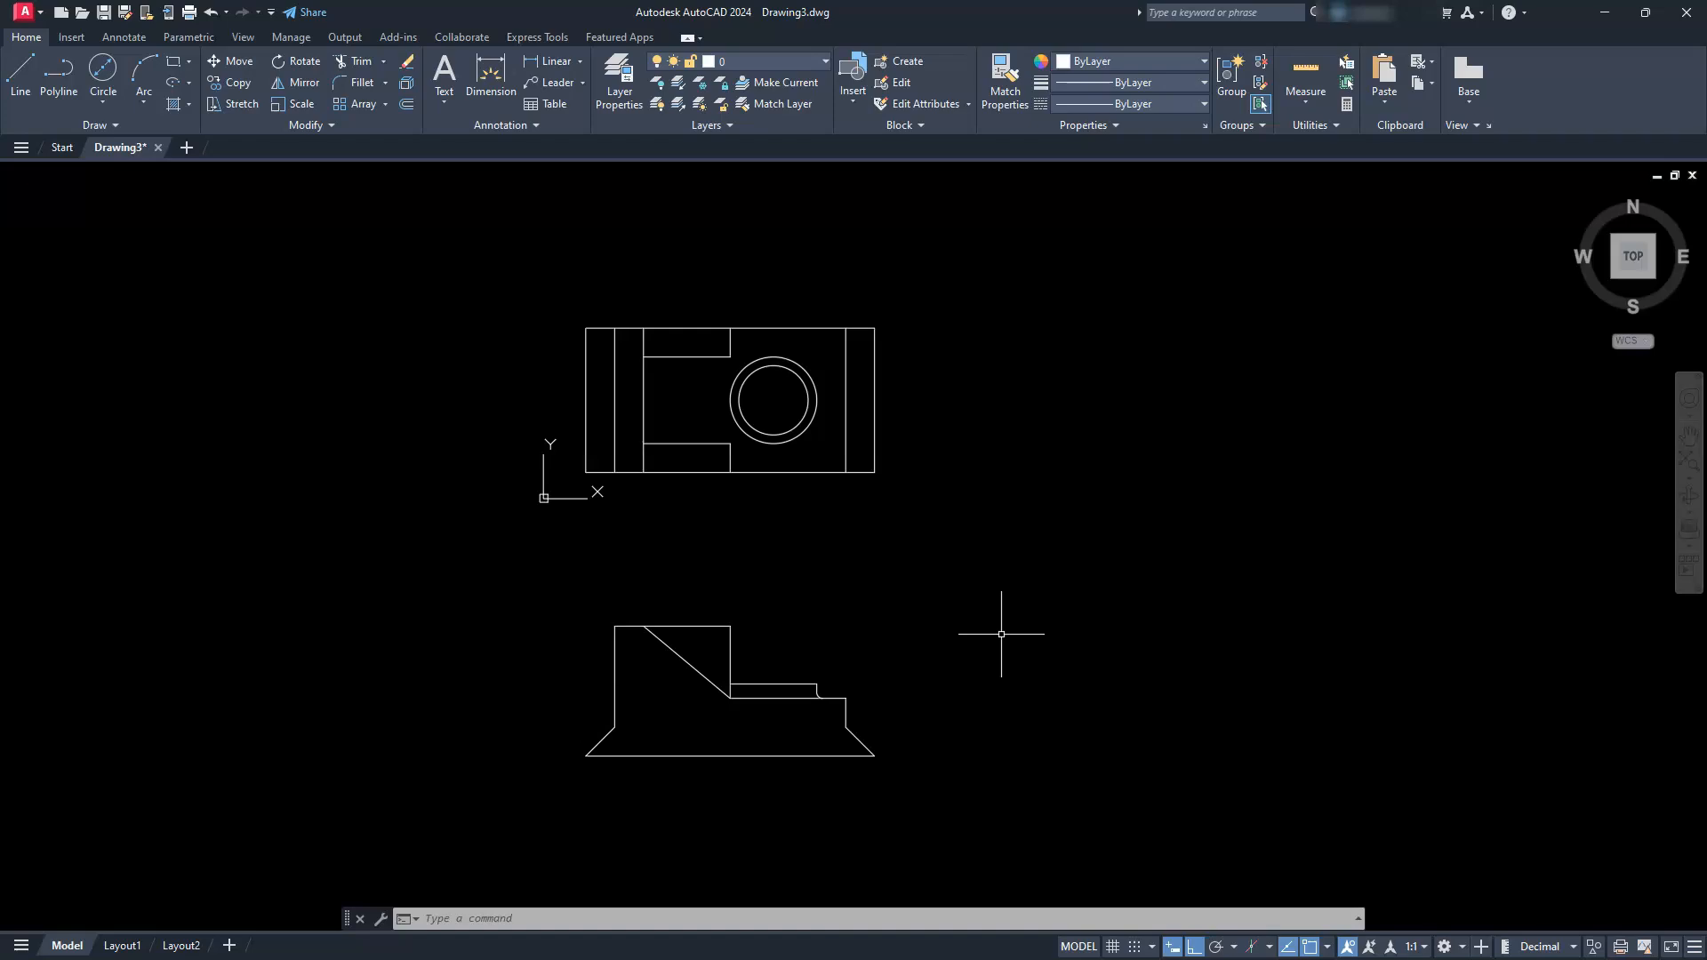
{"action": "scroll", "coordinate": [877, 724], "scroll_direction": "up", "scroll_amount": 4}
{"action": "mouse_move", "coordinate": [1049, 717]}
{"action": "middle_mouse_down"}
{"action": "mouse_move", "coordinate": [857, 652]}
{"action": "mouse_move", "coordinate": [781, 709]}
{"action": "middle_mouse_up"}
{"action": "scroll", "coordinate": [857, 652], "scroll_direction": "down", "scroll_amount": 3}
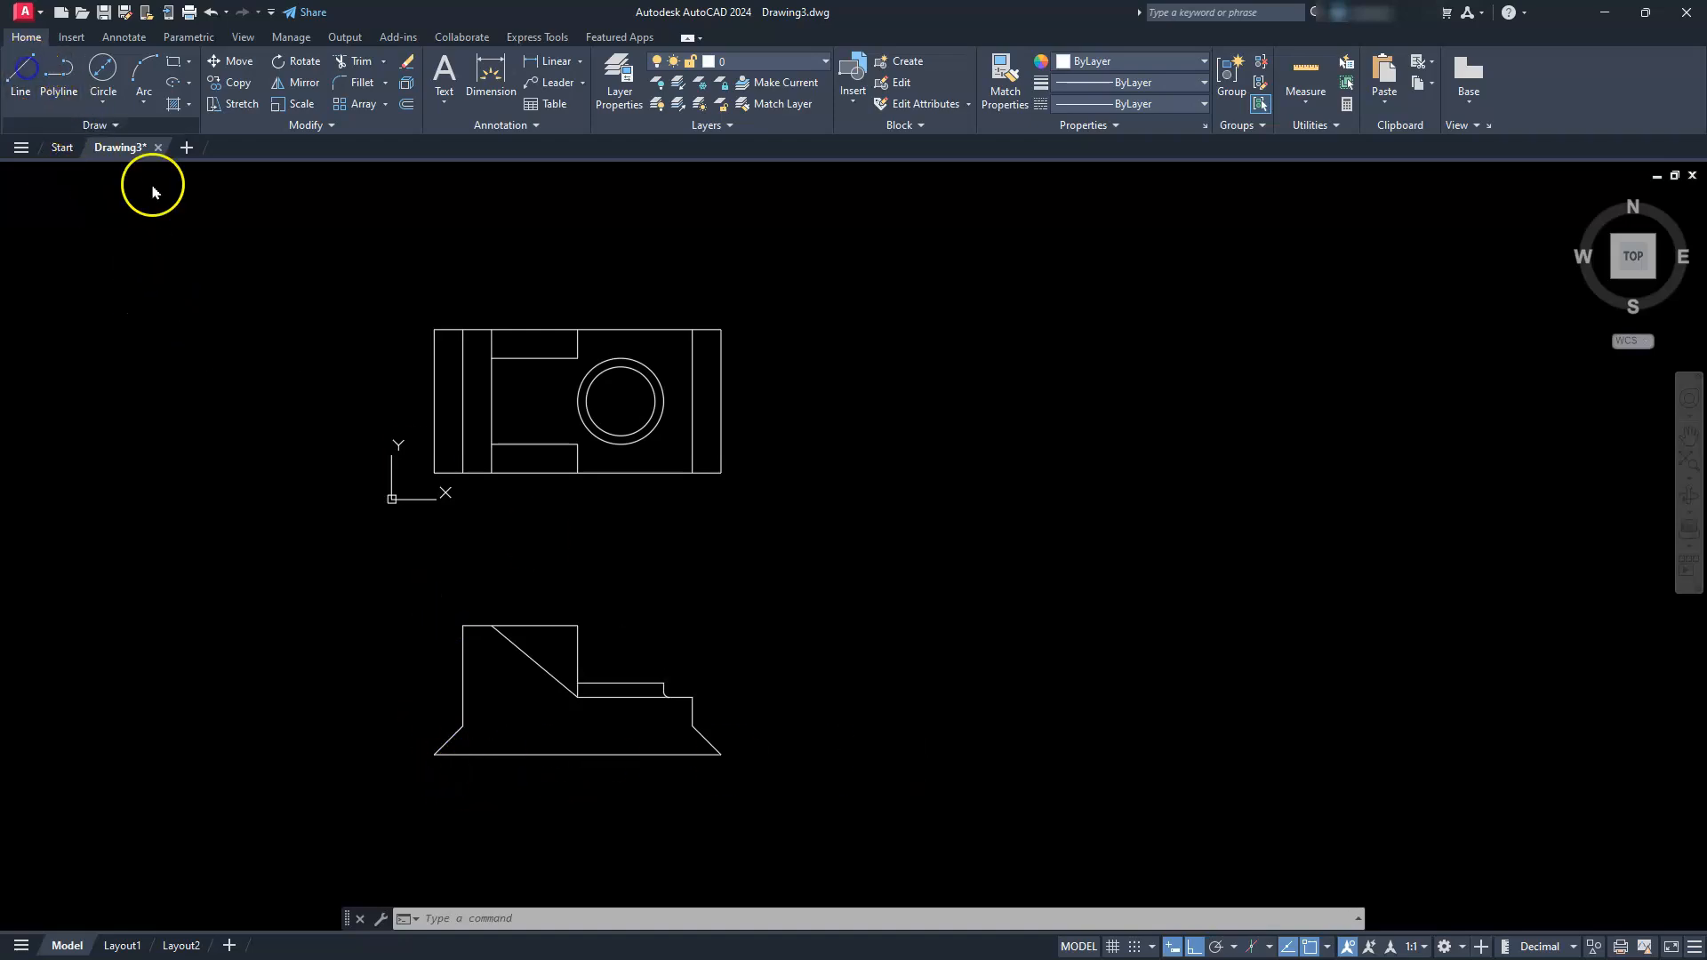
{"action": "type", "text": "l"}
{"action": "key", "text": "Return"}
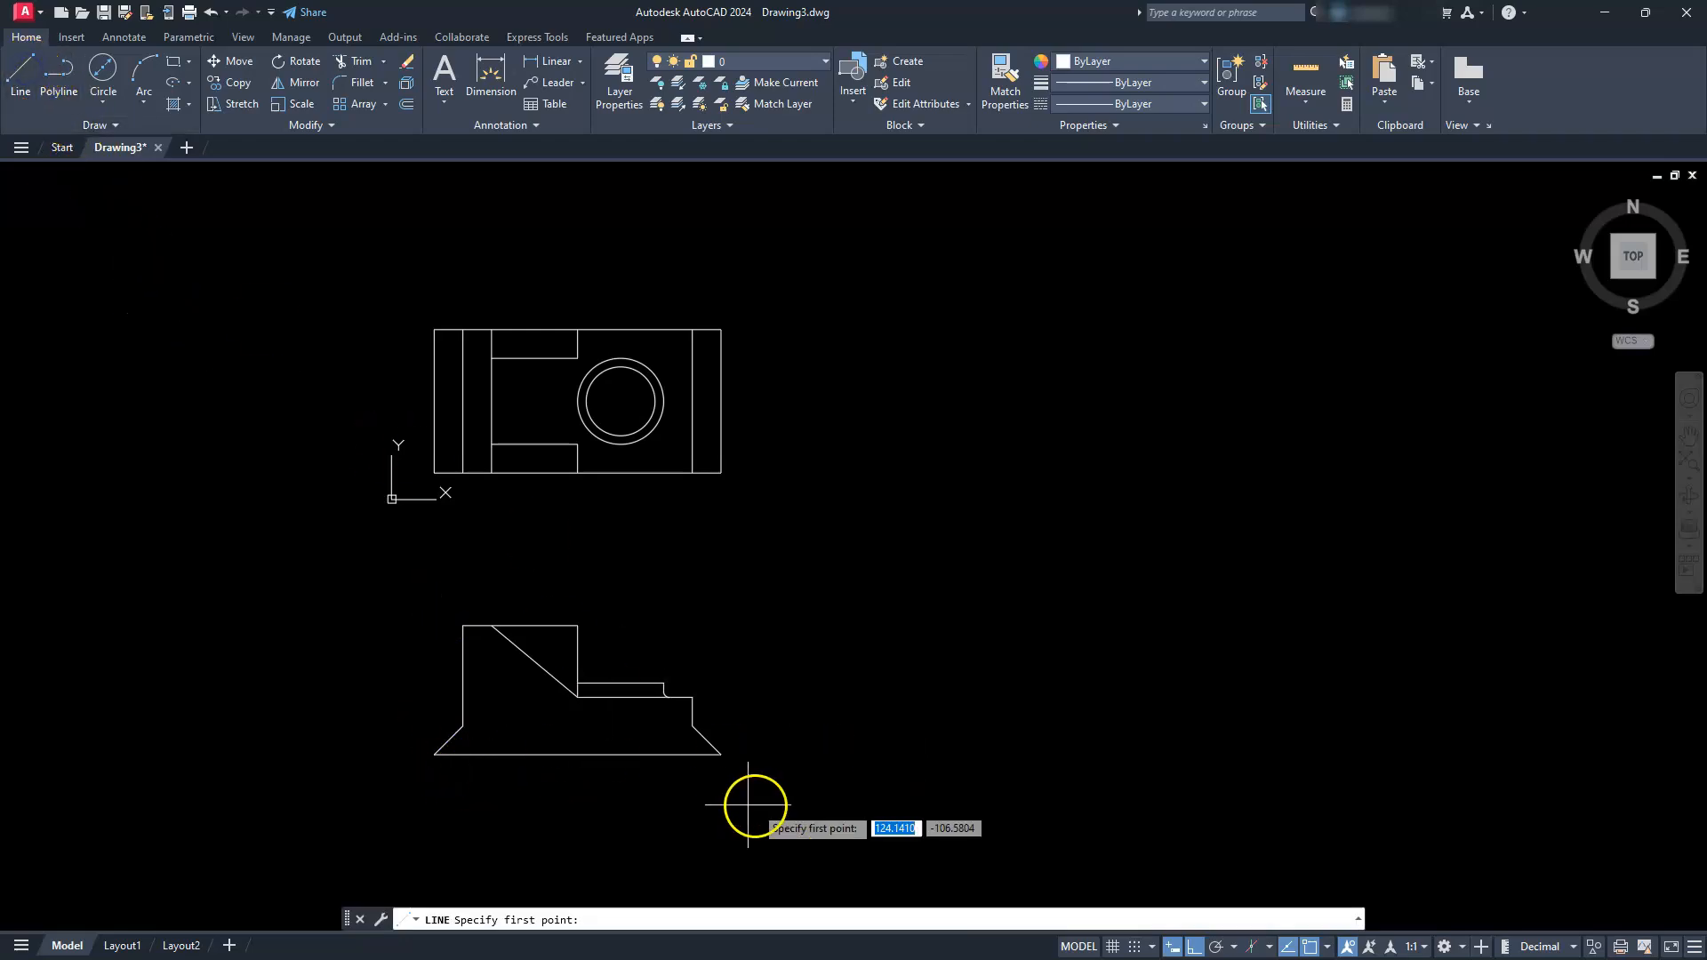
{"action": "left_click", "coordinate": [721, 754]}
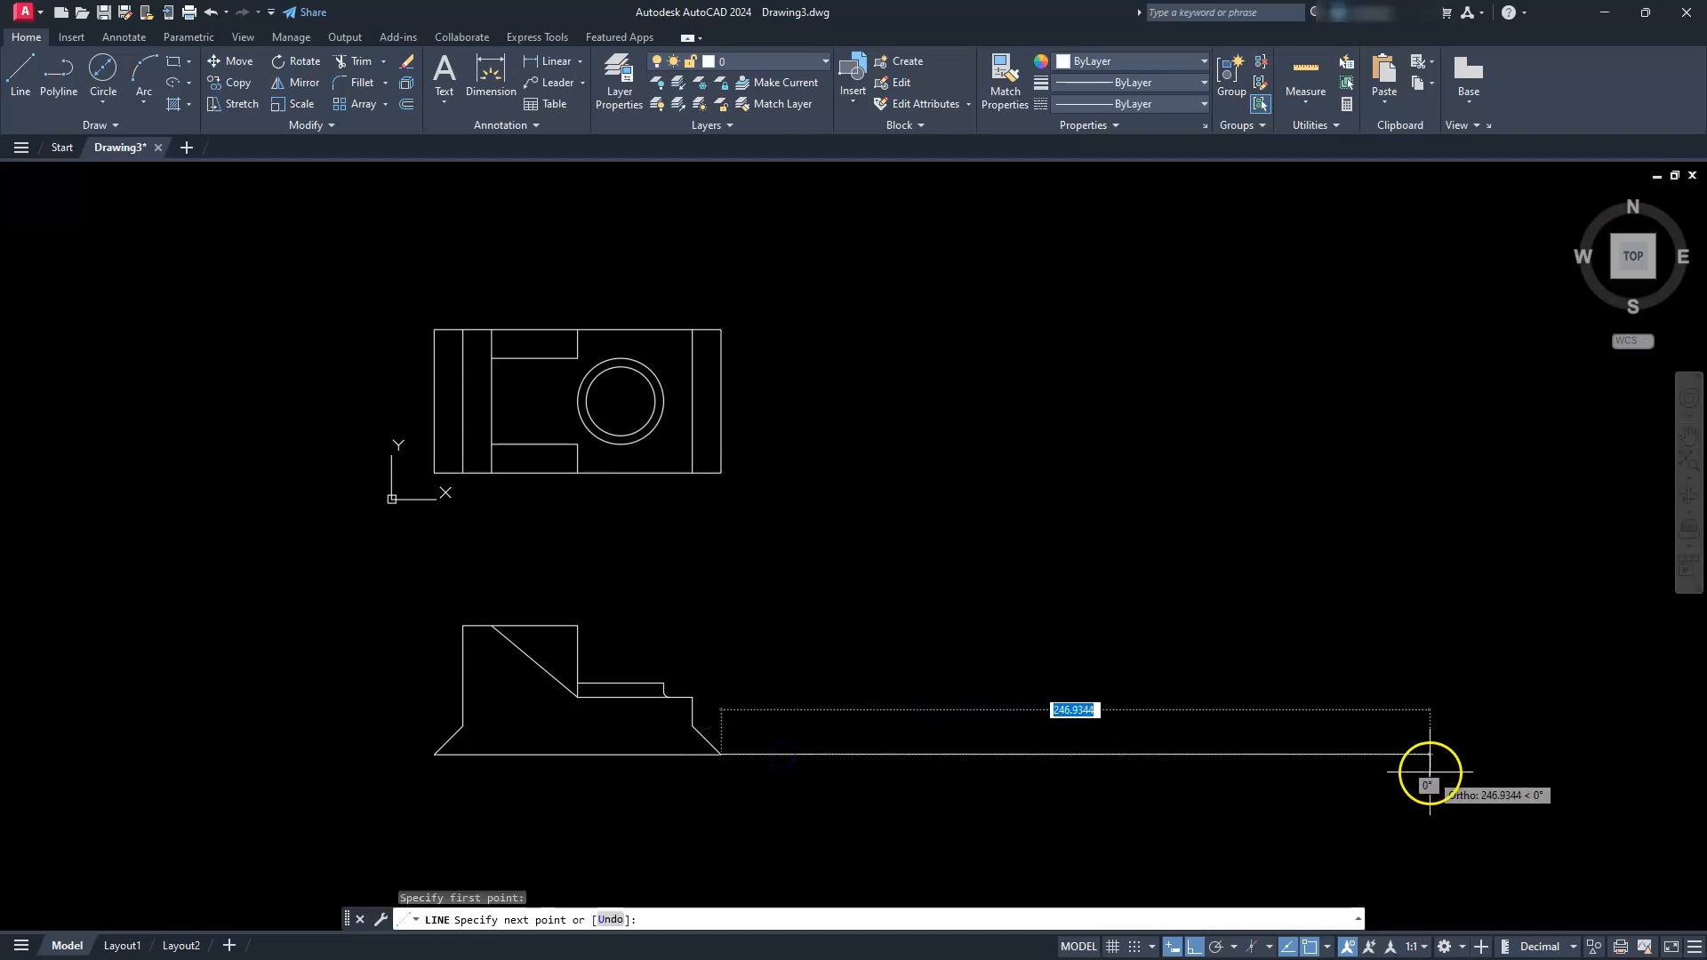
{"action": "left_click", "coordinate": [1448, 770]}
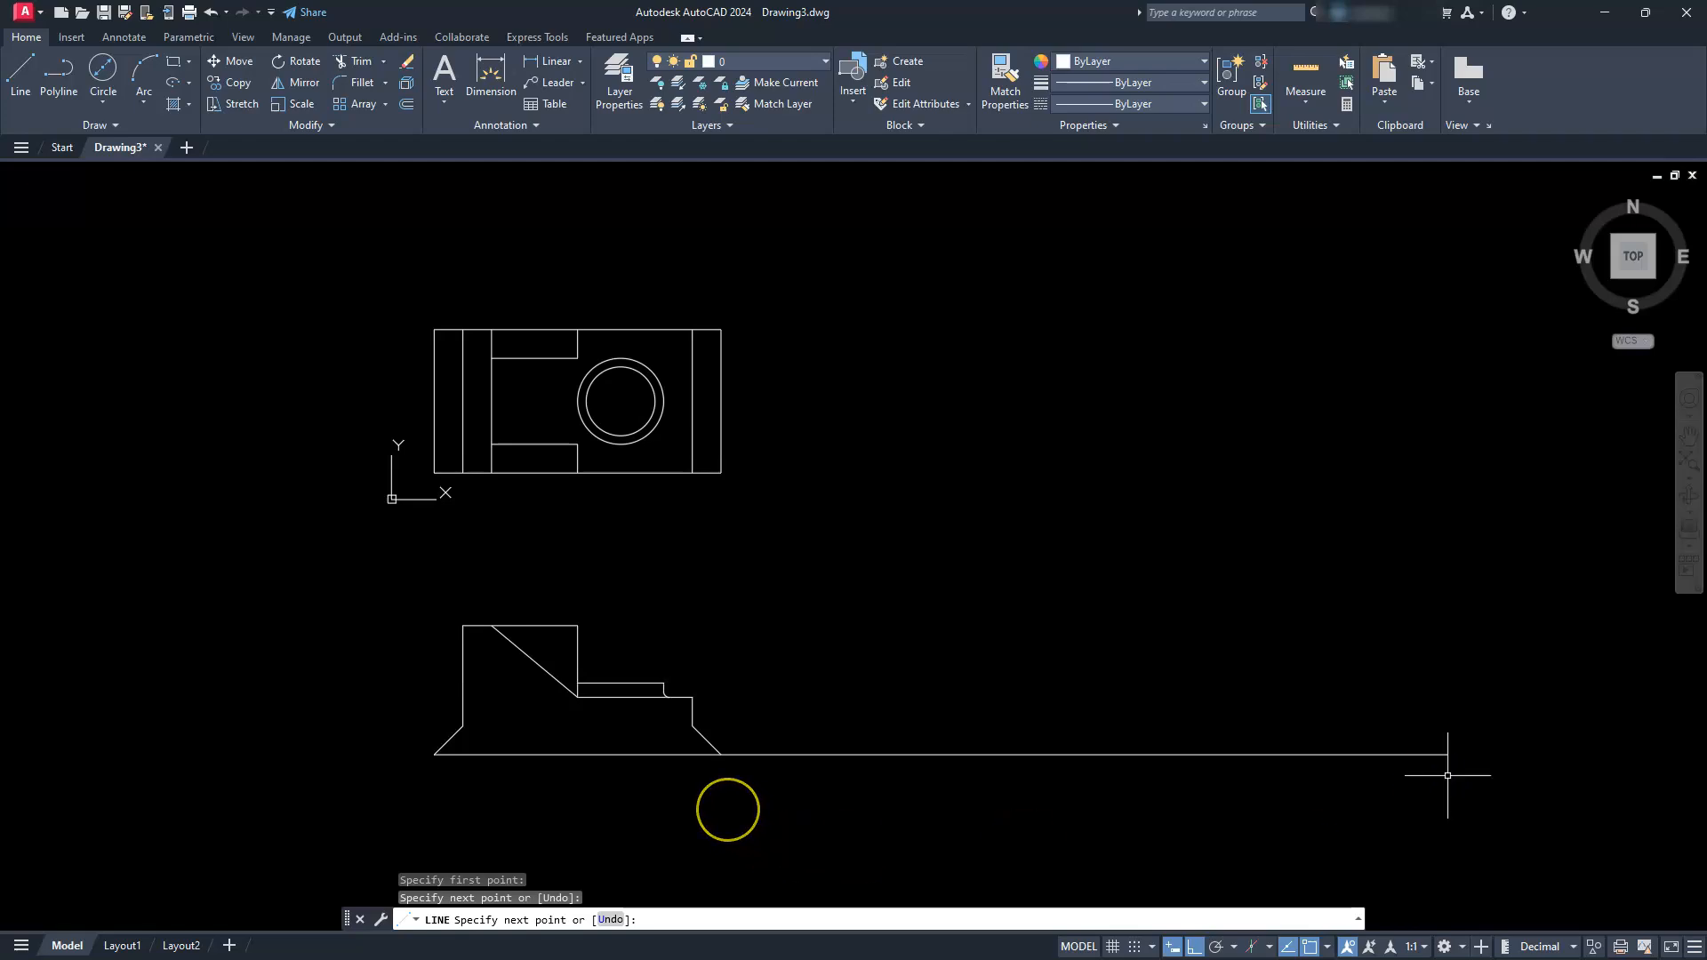
{"action": "key", "text": "Escape"}
Step: Replace the long projection line with a horizontal construction line through the front view's lower right corner
{"action": "left_click", "coordinate": [780, 754]}
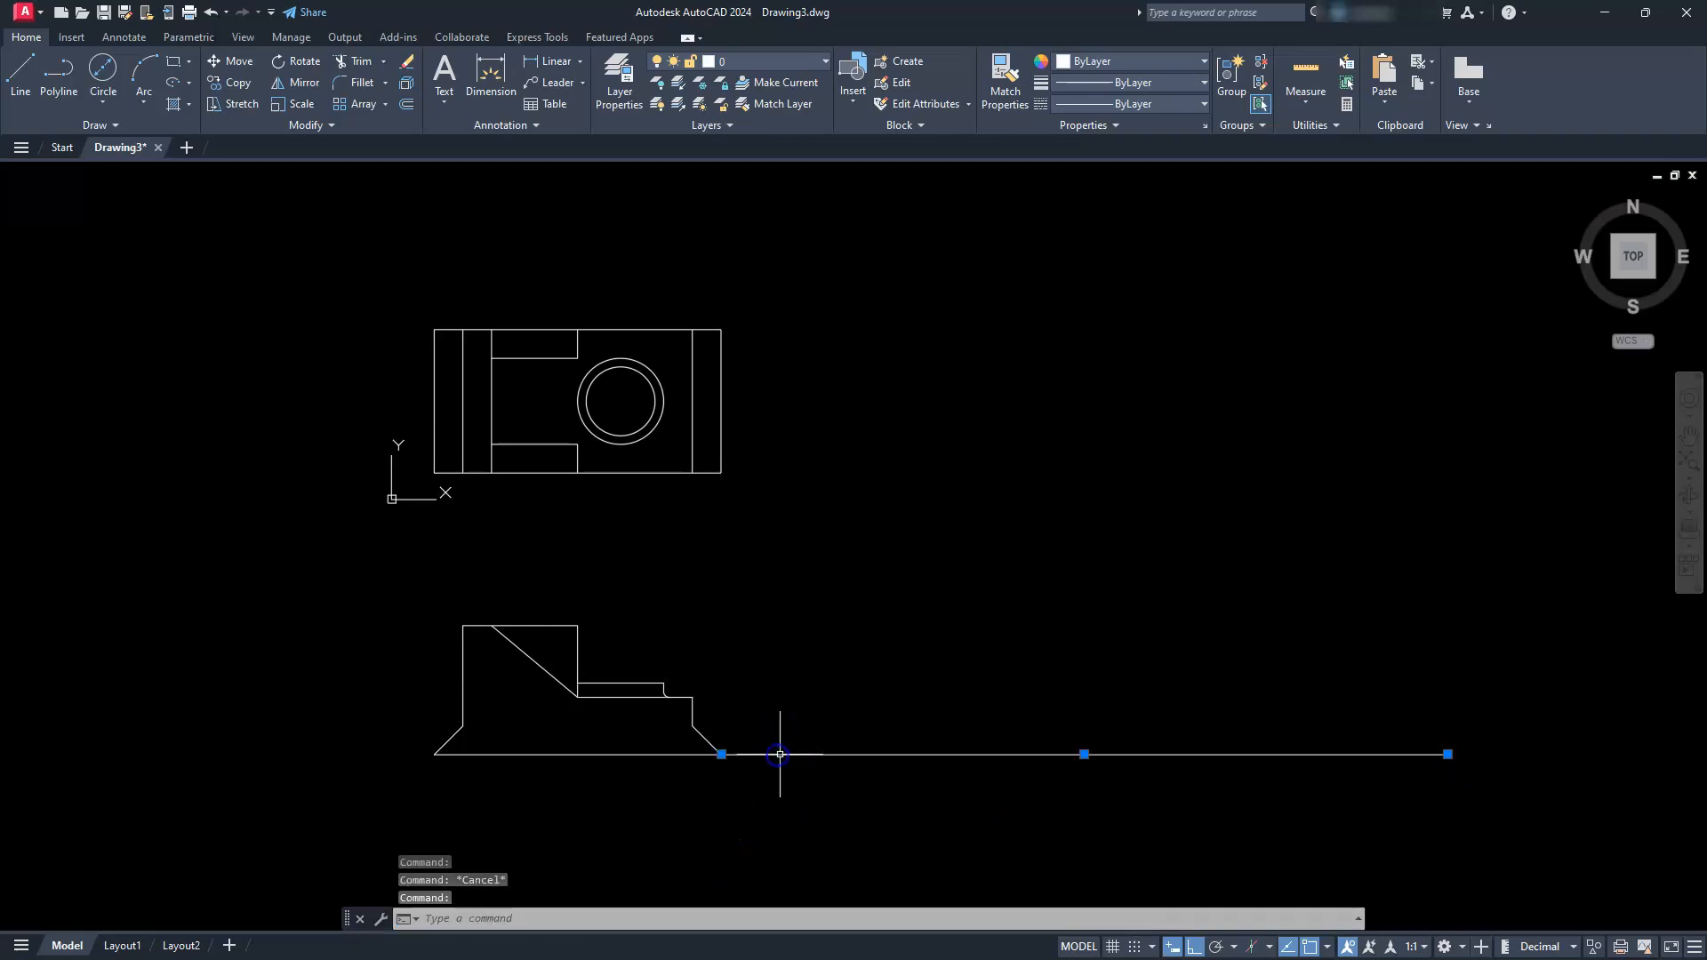
{"action": "key", "text": "Delete"}
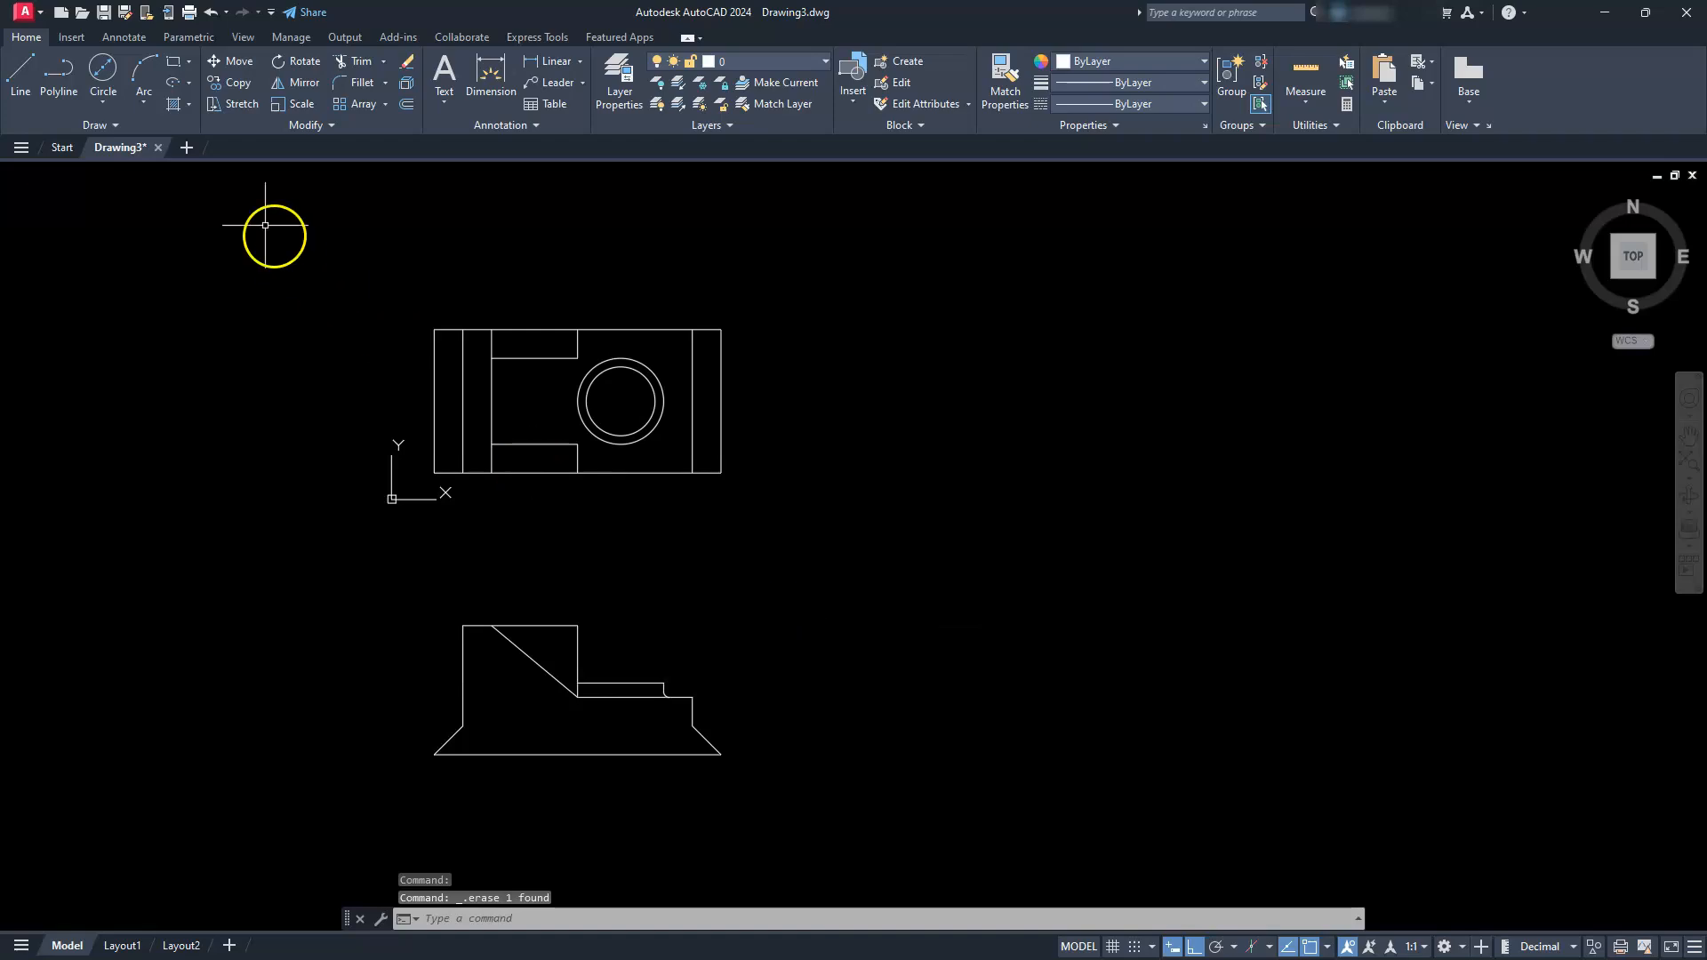
{"action": "left_click", "coordinate": [104, 125]}
{"action": "left_click", "coordinate": [59, 149]}
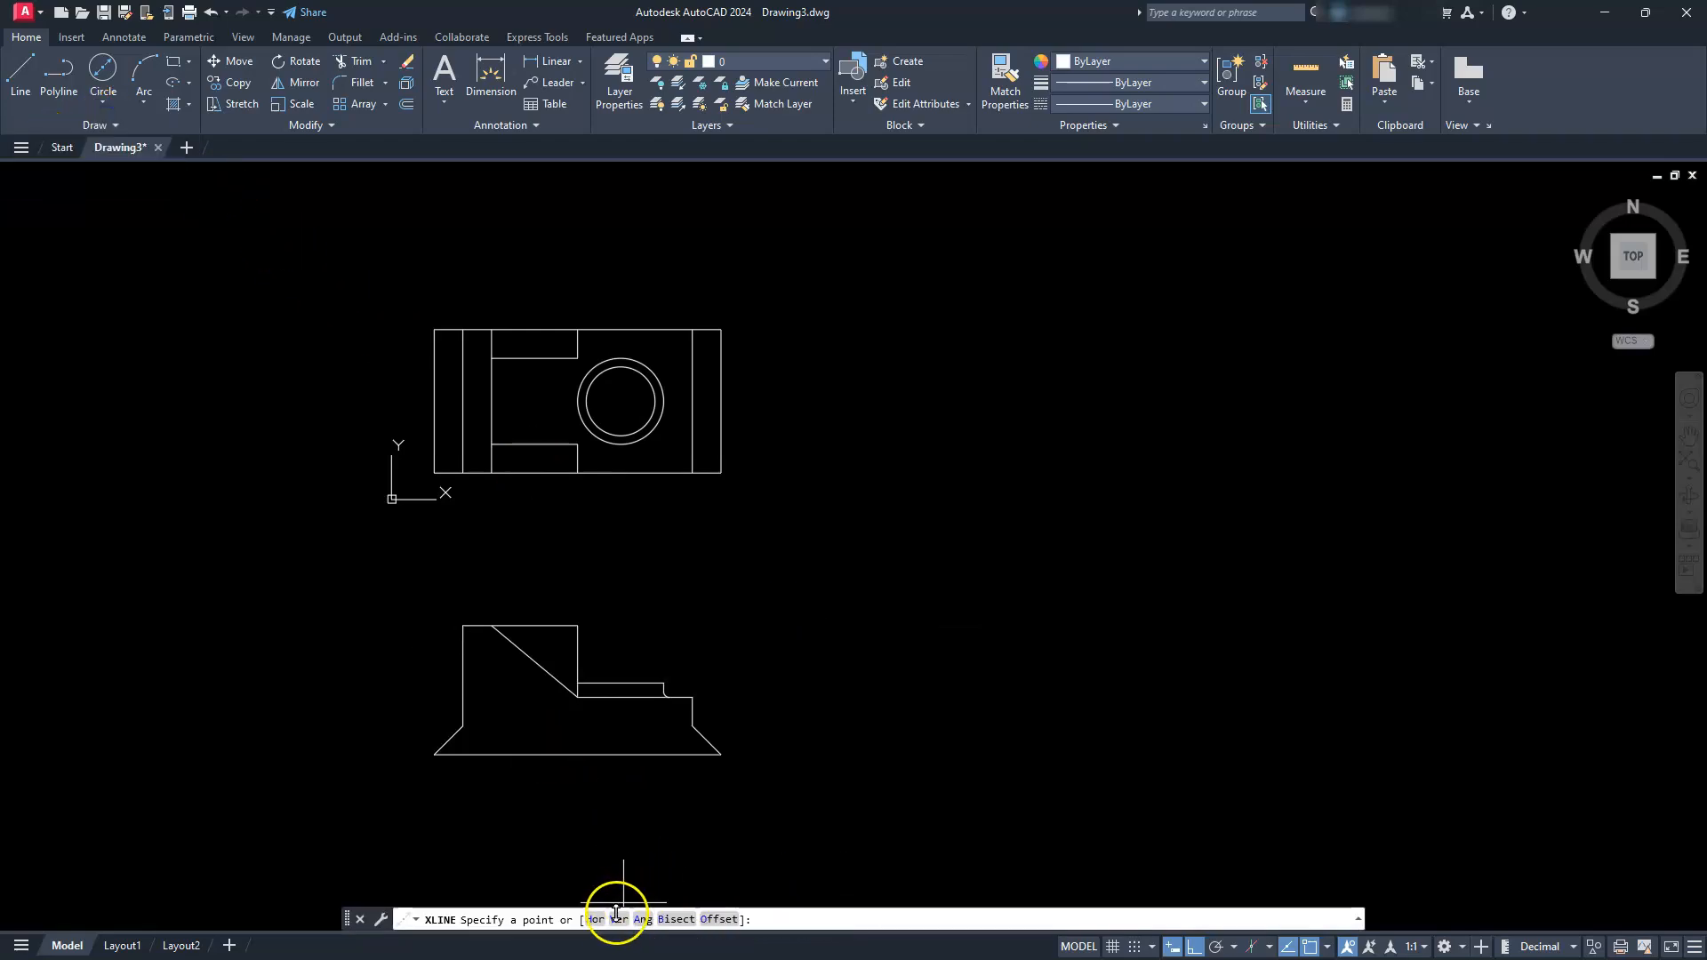
{"action": "left_click", "coordinate": [595, 919]}
{"action": "scroll", "coordinate": [609, 758], "scroll_direction": "up", "scroll_amount": 6}
{"action": "middle_click_drag", "start_coordinate": [846, 774], "coordinate": [1087, 865]}
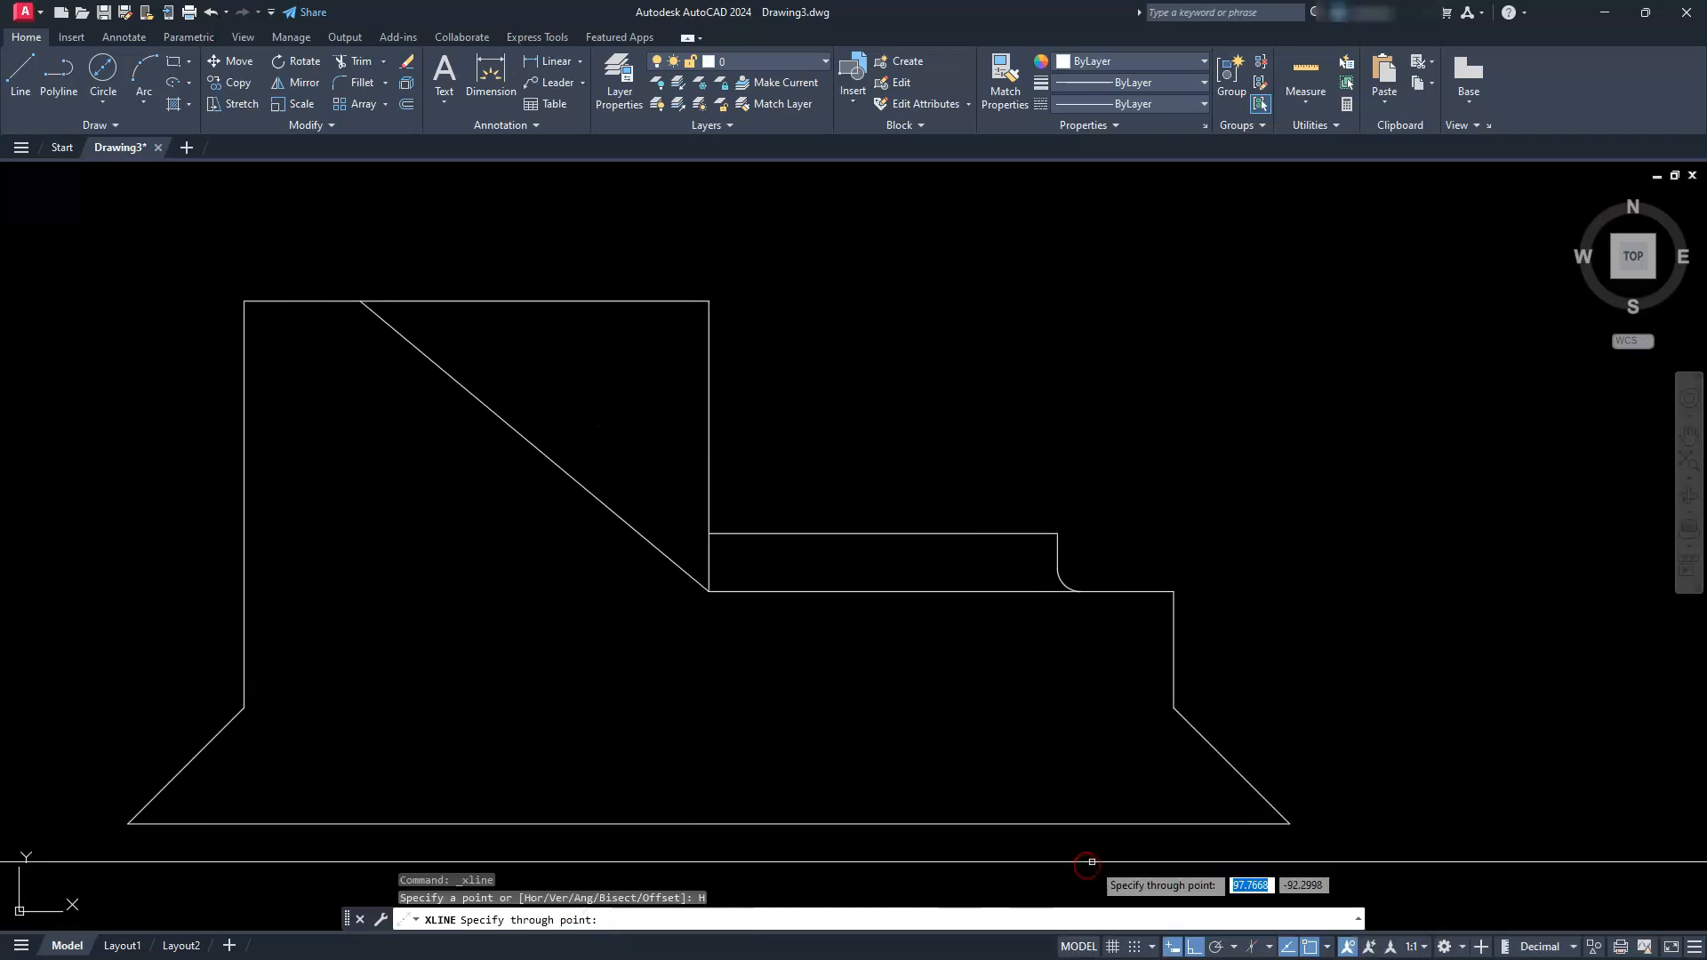
{"action": "left_click", "coordinate": [1258, 823]}
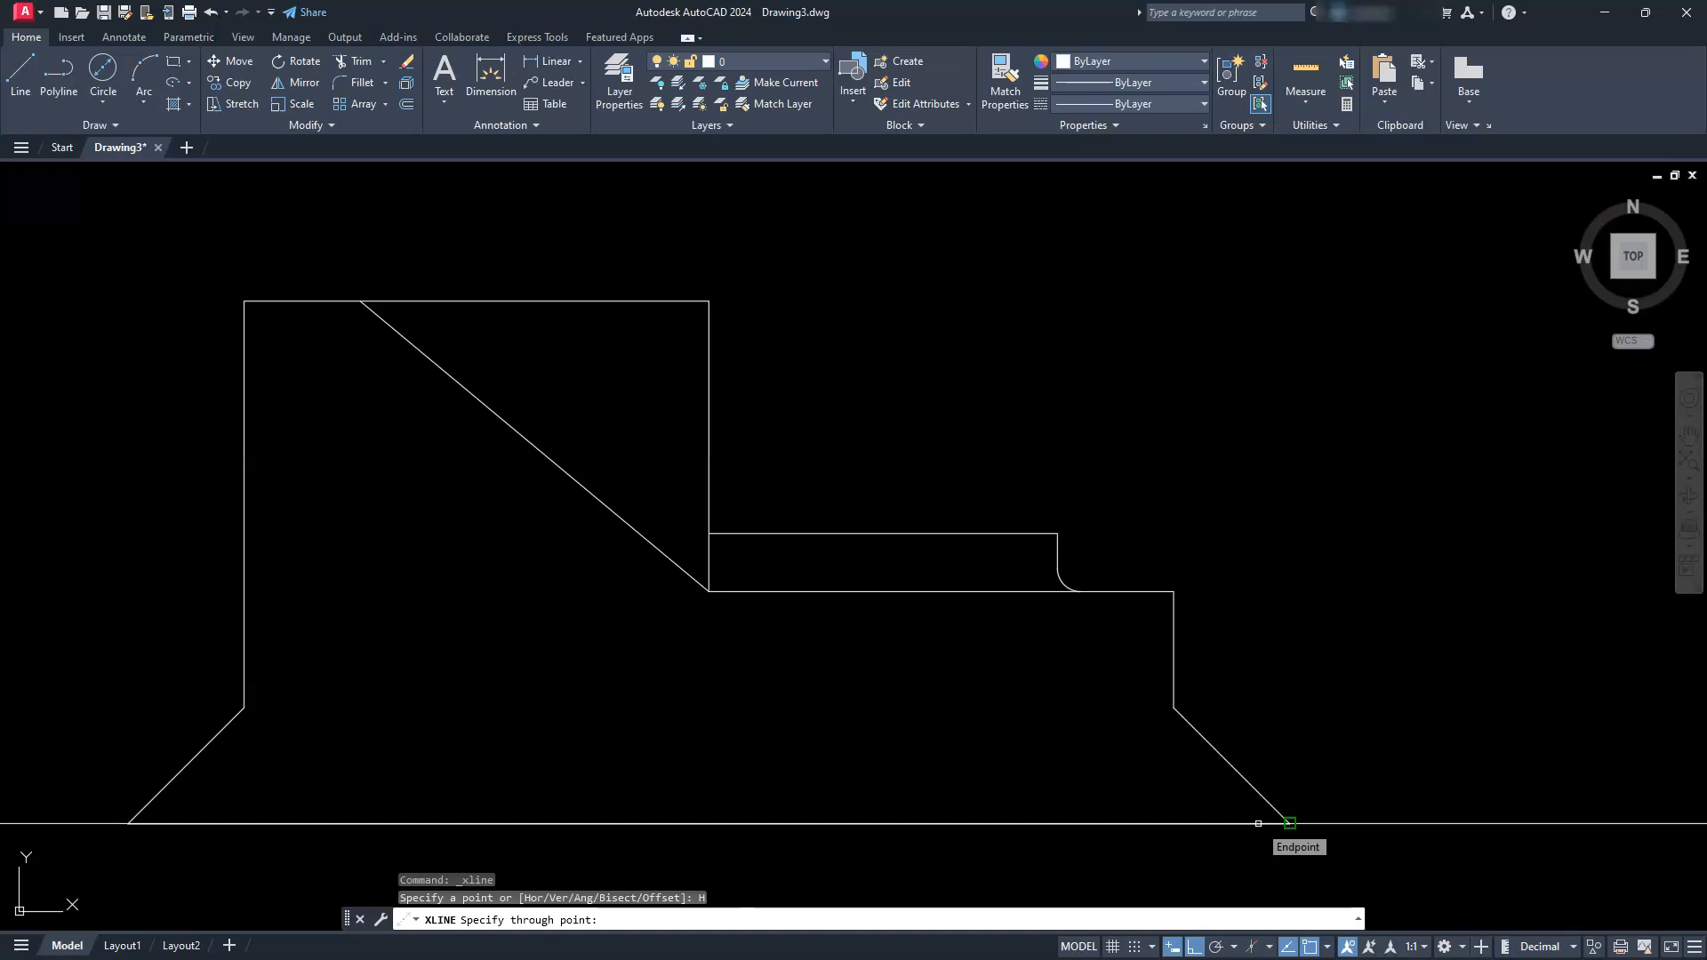
{"action": "left_click", "coordinate": [1290, 823]}
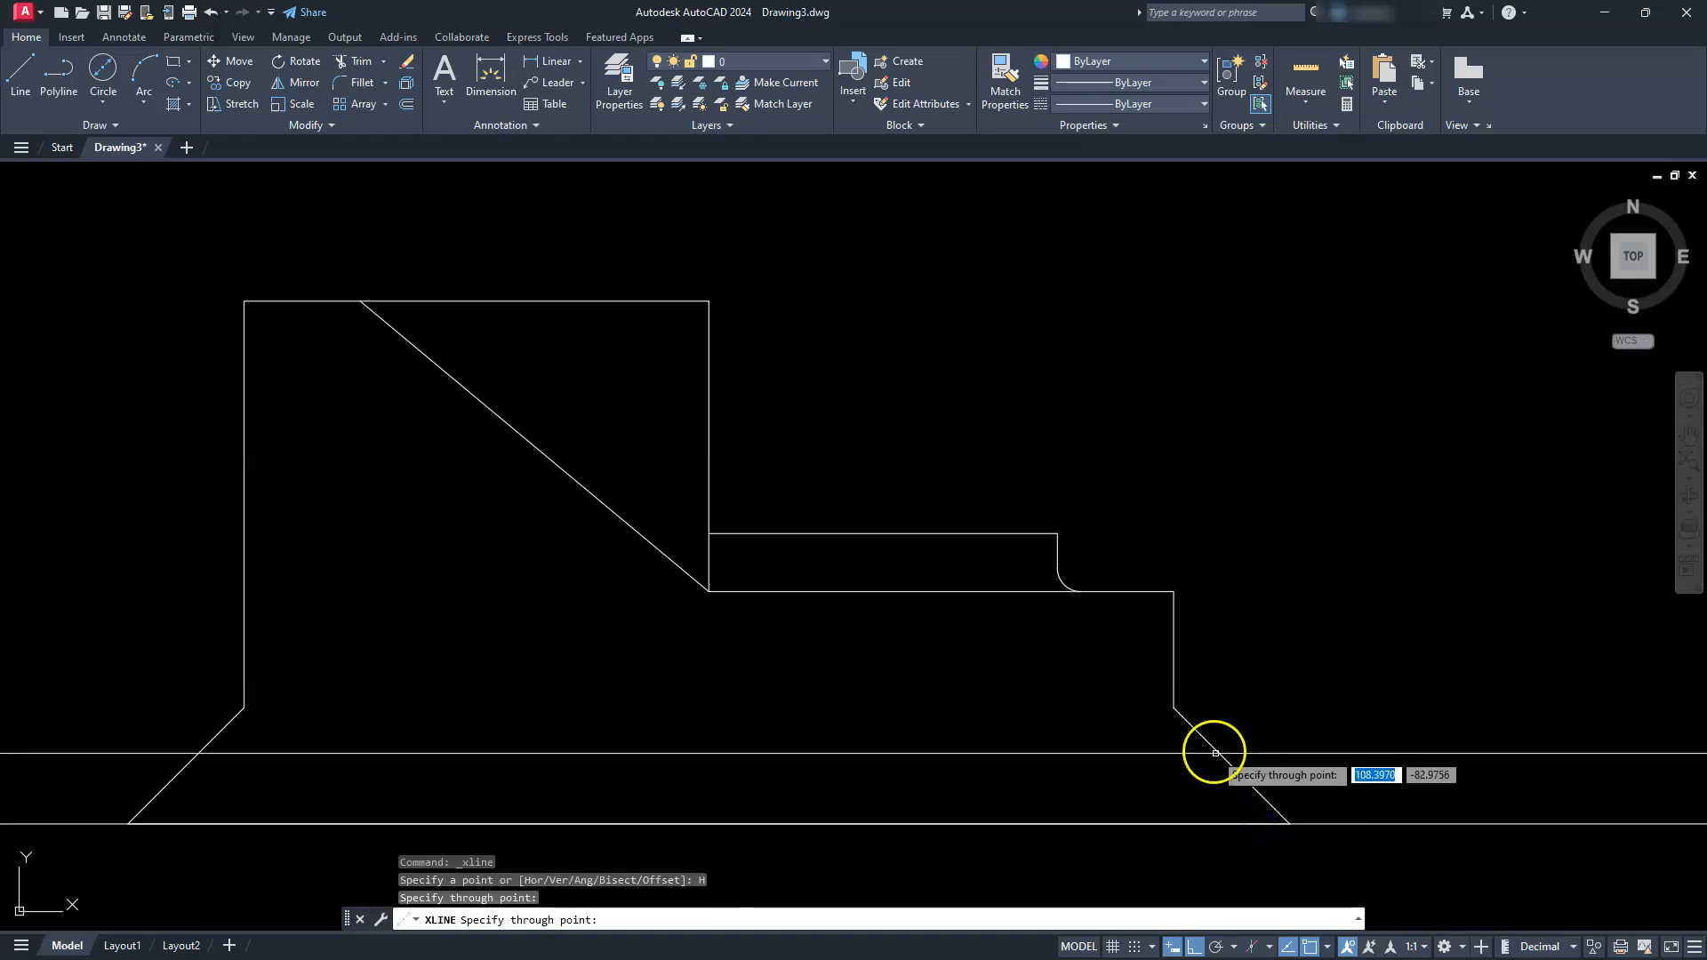
Step: Add horizontal construction lines through the top of the base diagonal, the ledge, the raised boss's top and the front view's top edge
{"action": "left_click", "coordinate": [1174, 707]}
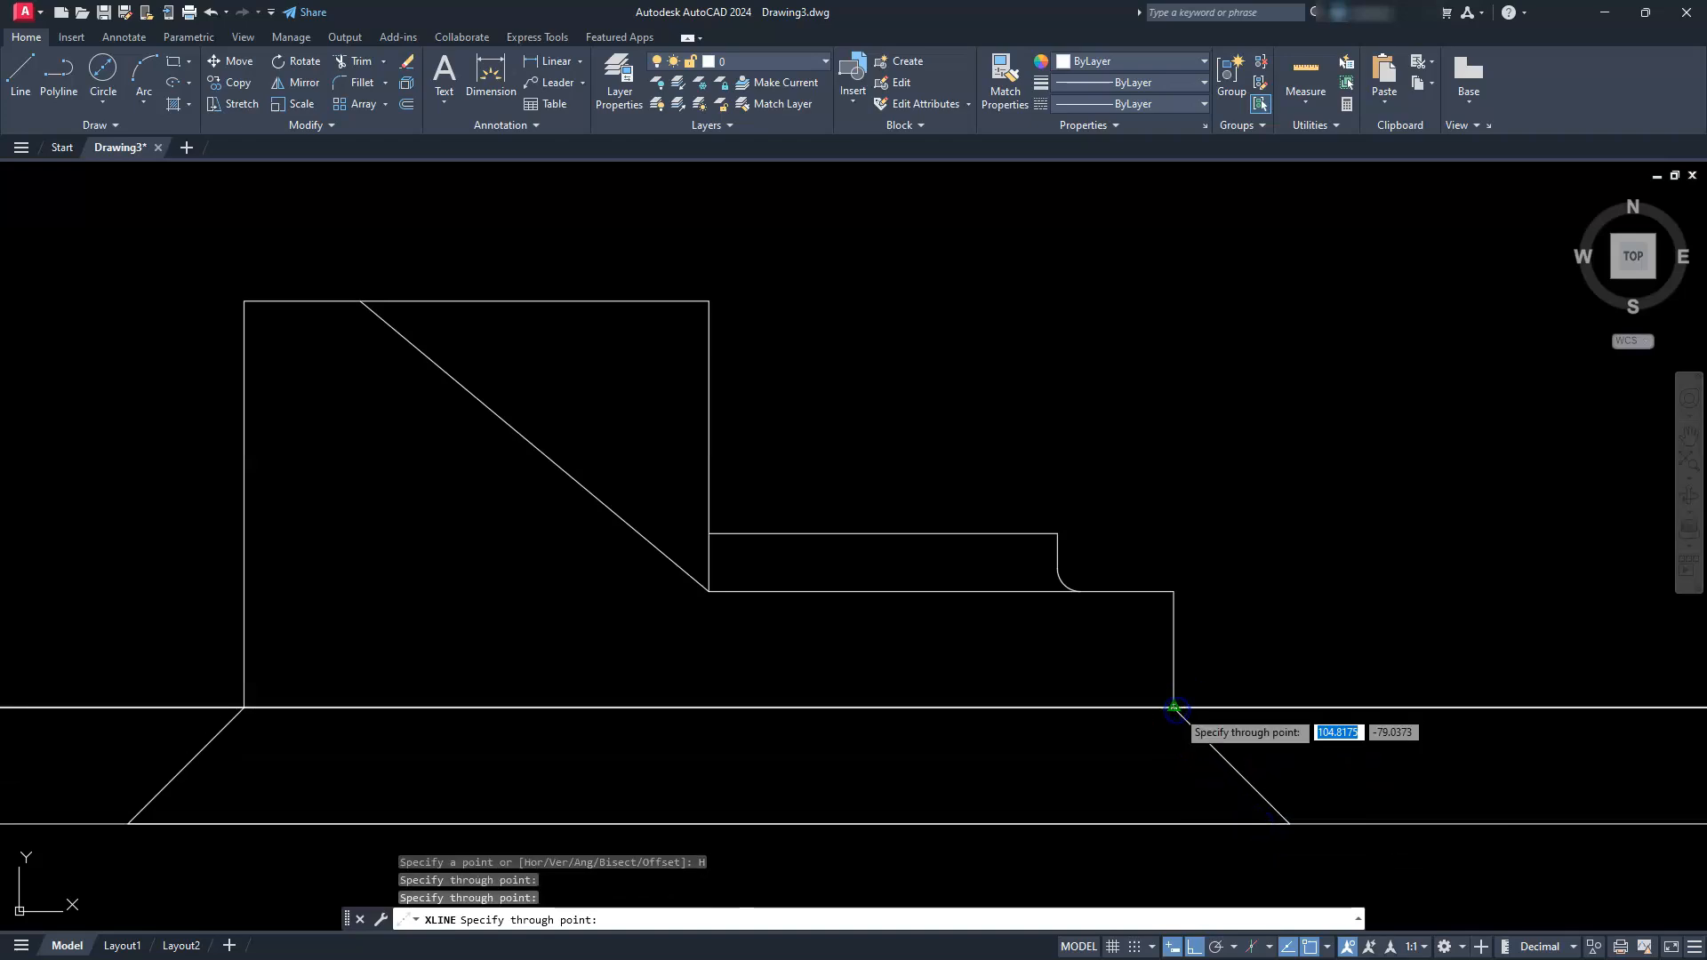
{"action": "left_click", "coordinate": [1173, 591]}
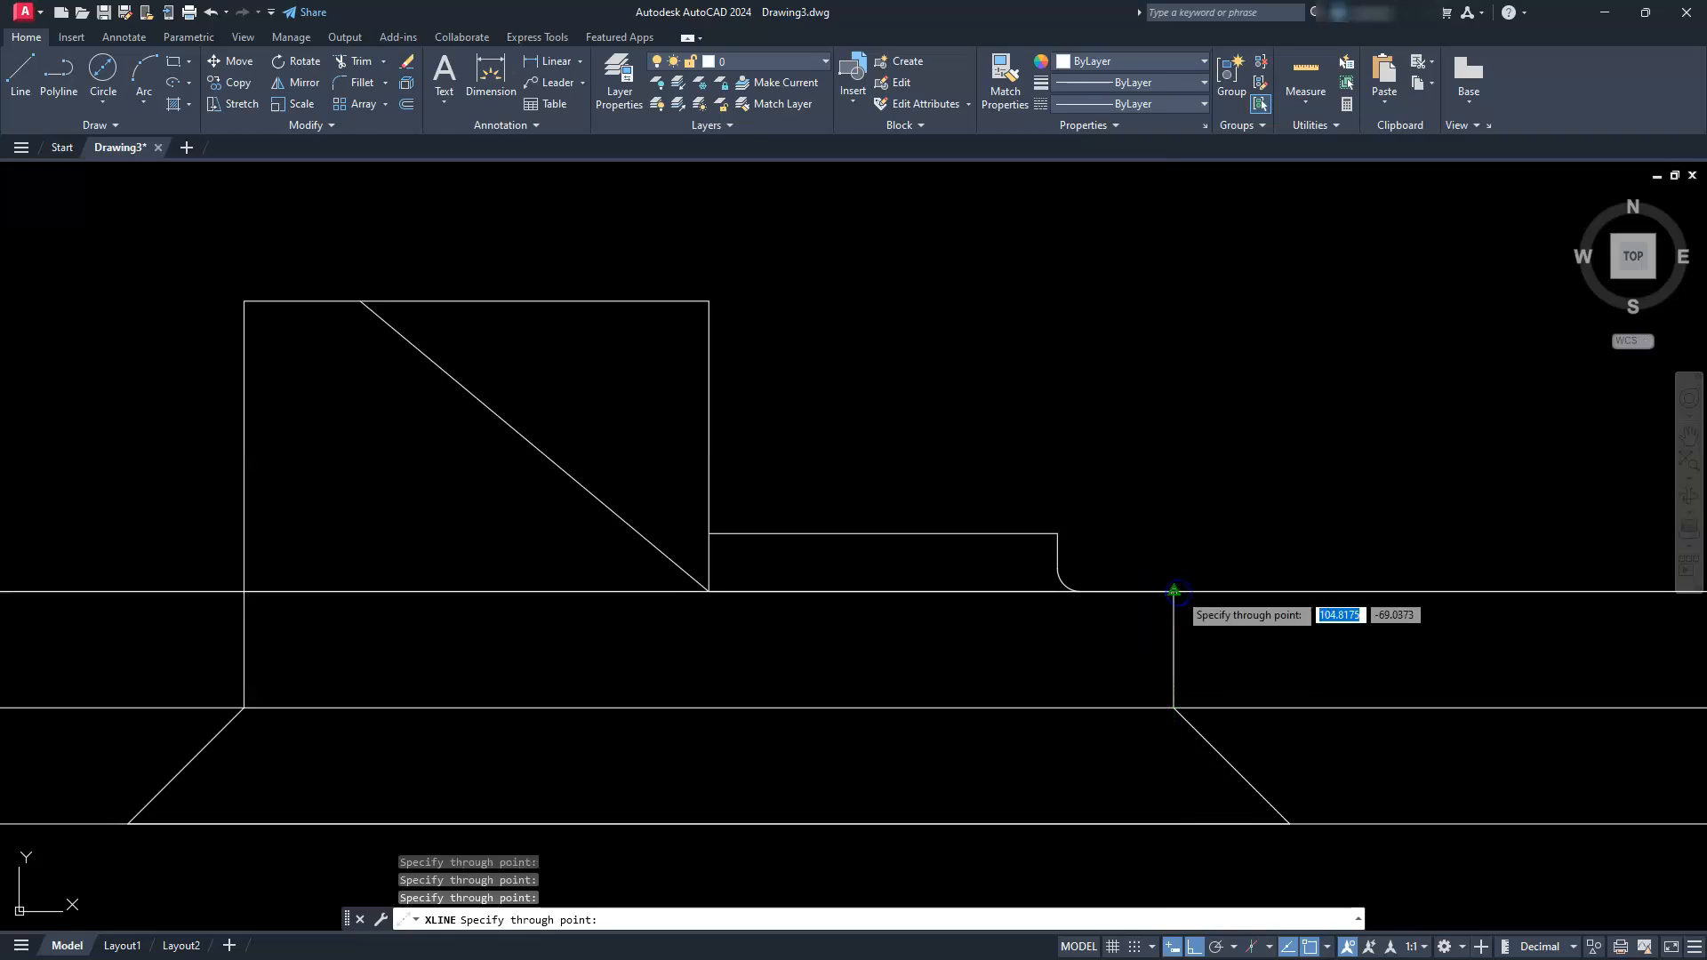
{"action": "left_click", "coordinate": [1057, 533]}
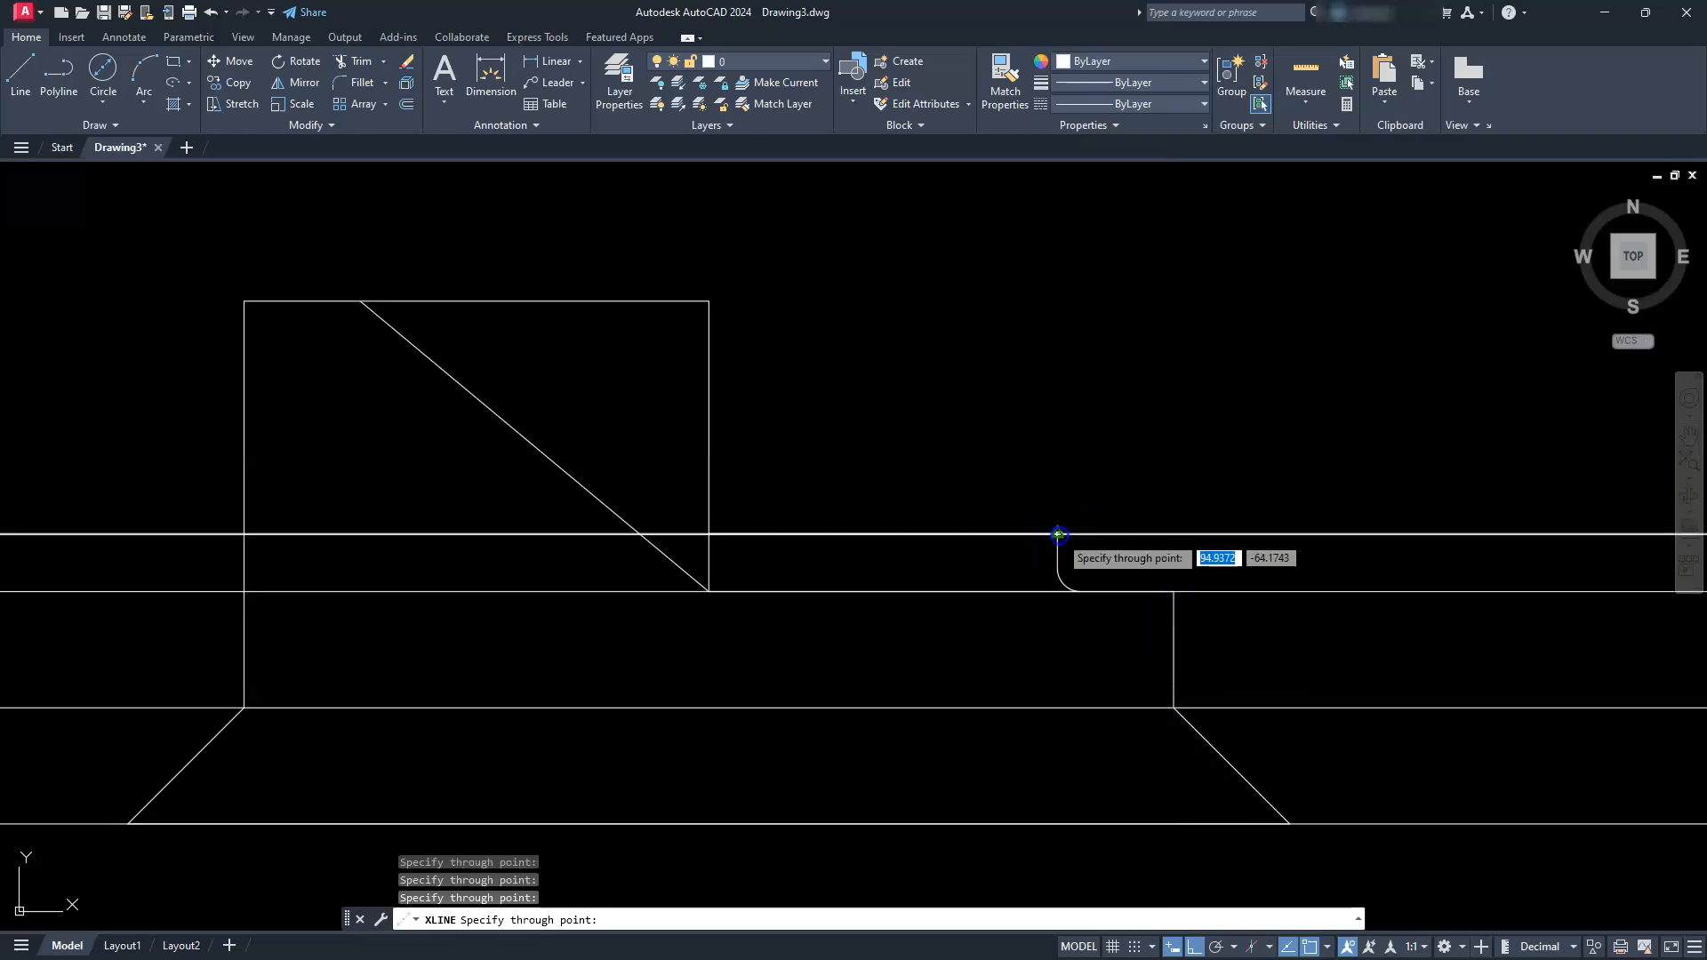
{"action": "left_click", "coordinate": [708, 301]}
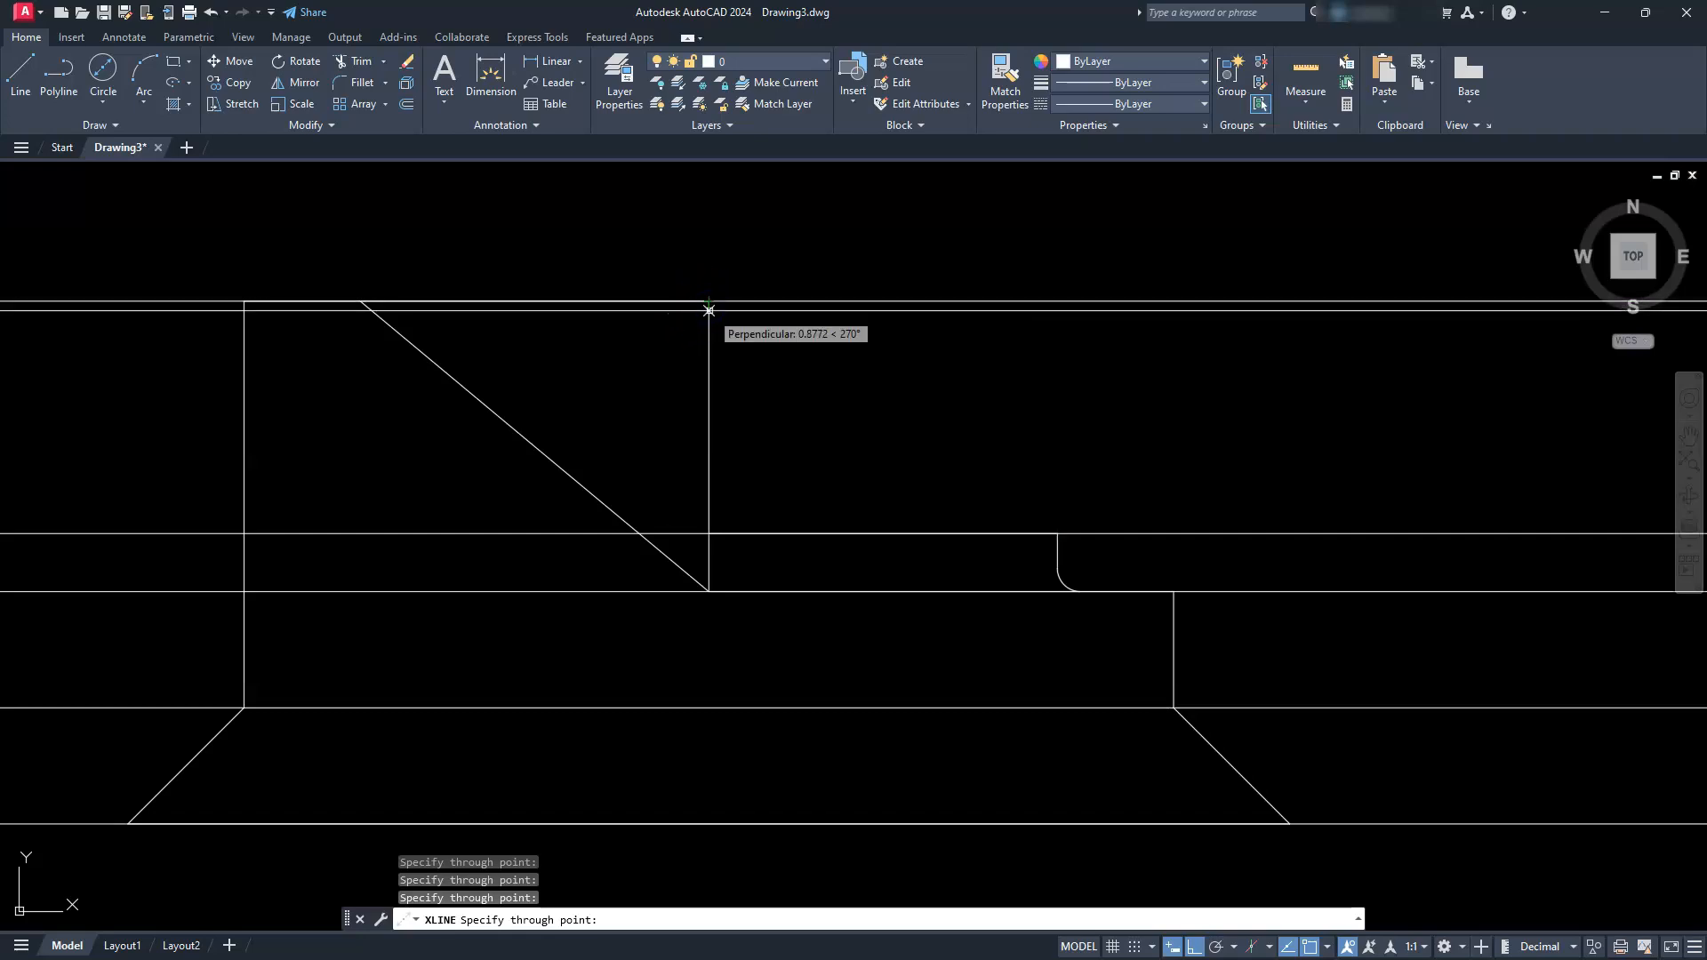
{"action": "key", "text": "Escape"}
{"action": "key", "text": "Escape"}
{"action": "key", "text": "Escape"}
Step: Draw a vertical line crossing all five construction lines to the right of the front view as the side view's left edge
{"action": "scroll", "coordinate": [860, 436], "scroll_direction": "down", "scroll_amount": 3}
{"action": "mouse_move", "coordinate": [1147, 507]}
{"action": "middle_mouse_down"}
{"action": "mouse_move", "coordinate": [792, 506]}
{"action": "mouse_move", "coordinate": [759, 576]}
{"action": "middle_mouse_up"}
{"action": "type", "text": "l"}
{"action": "key", "text": "Return"}
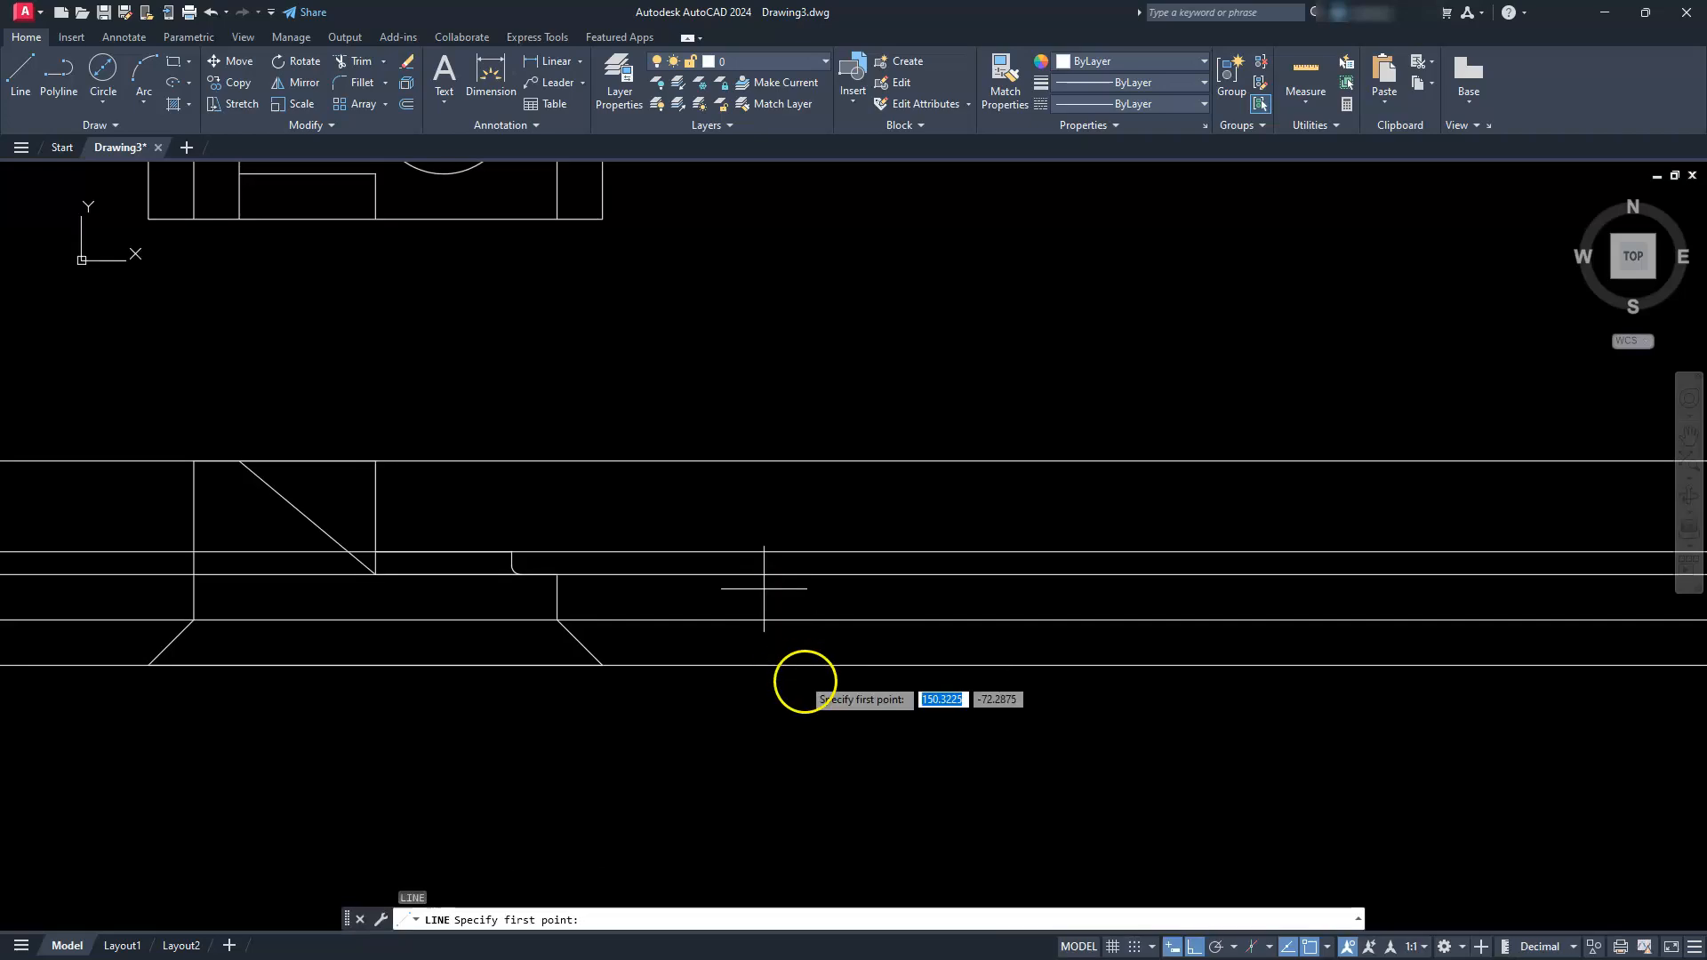
{"action": "left_click", "coordinate": [926, 692]}
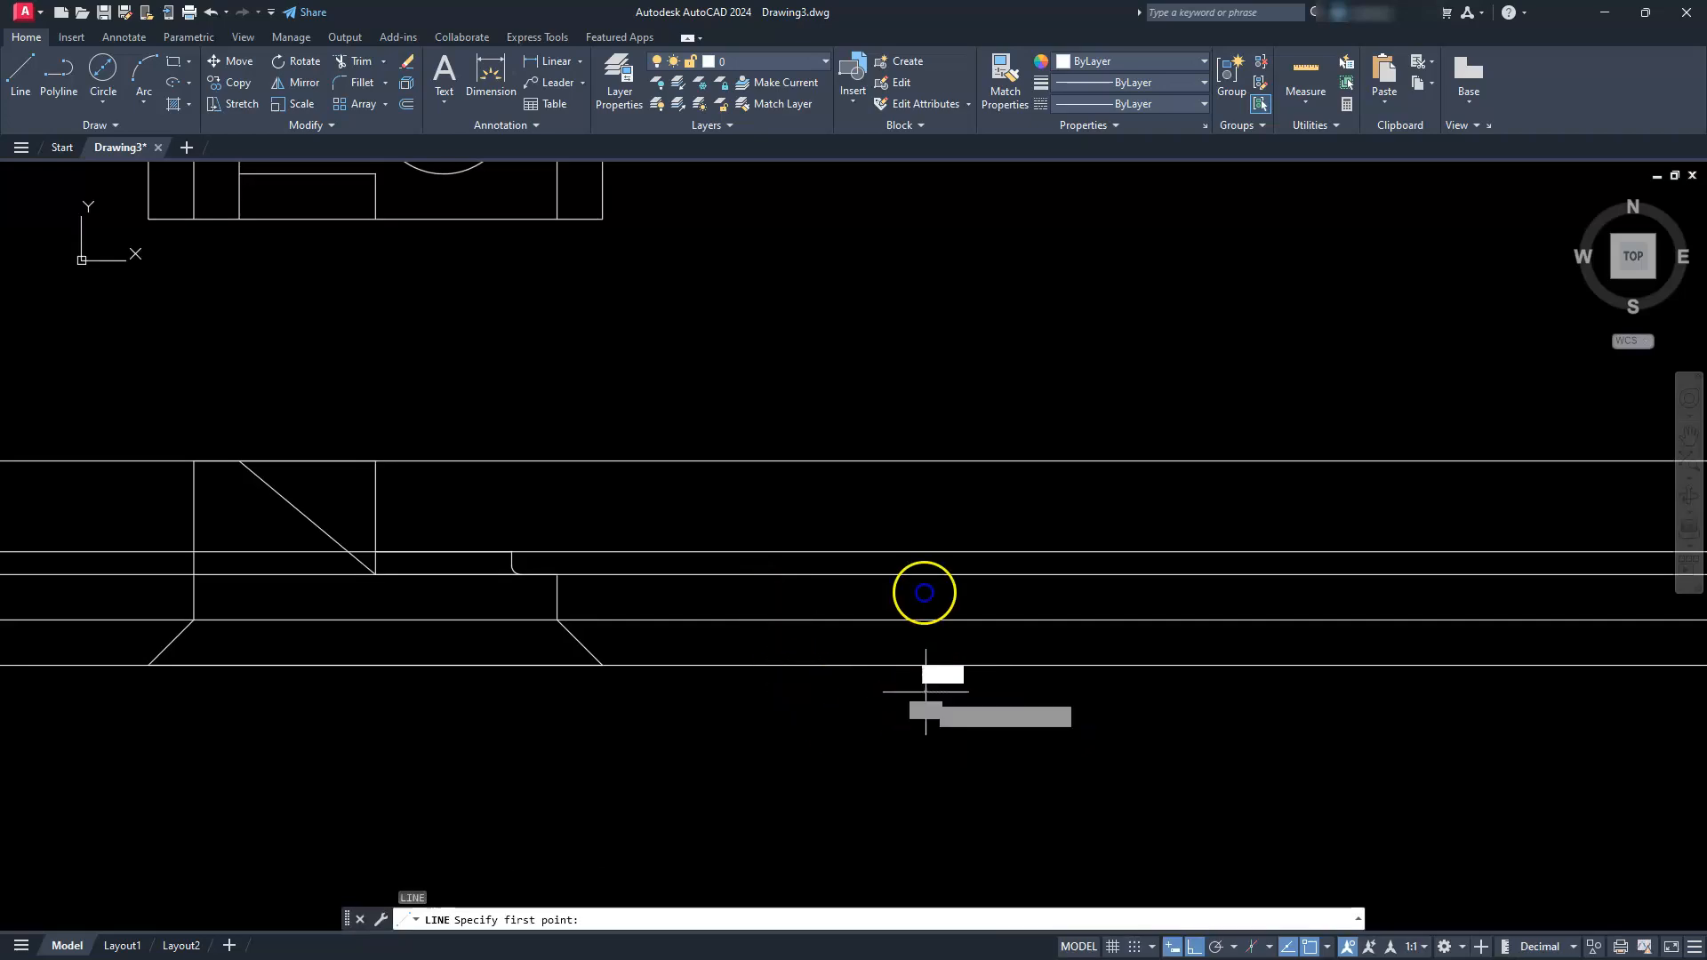
{"action": "left_click", "coordinate": [925, 359]}
{"action": "key", "text": "Escape"}
{"action": "key", "text": "Escape"}
{"action": "key", "text": "Escape"}
{"action": "key", "text": "Escape"}
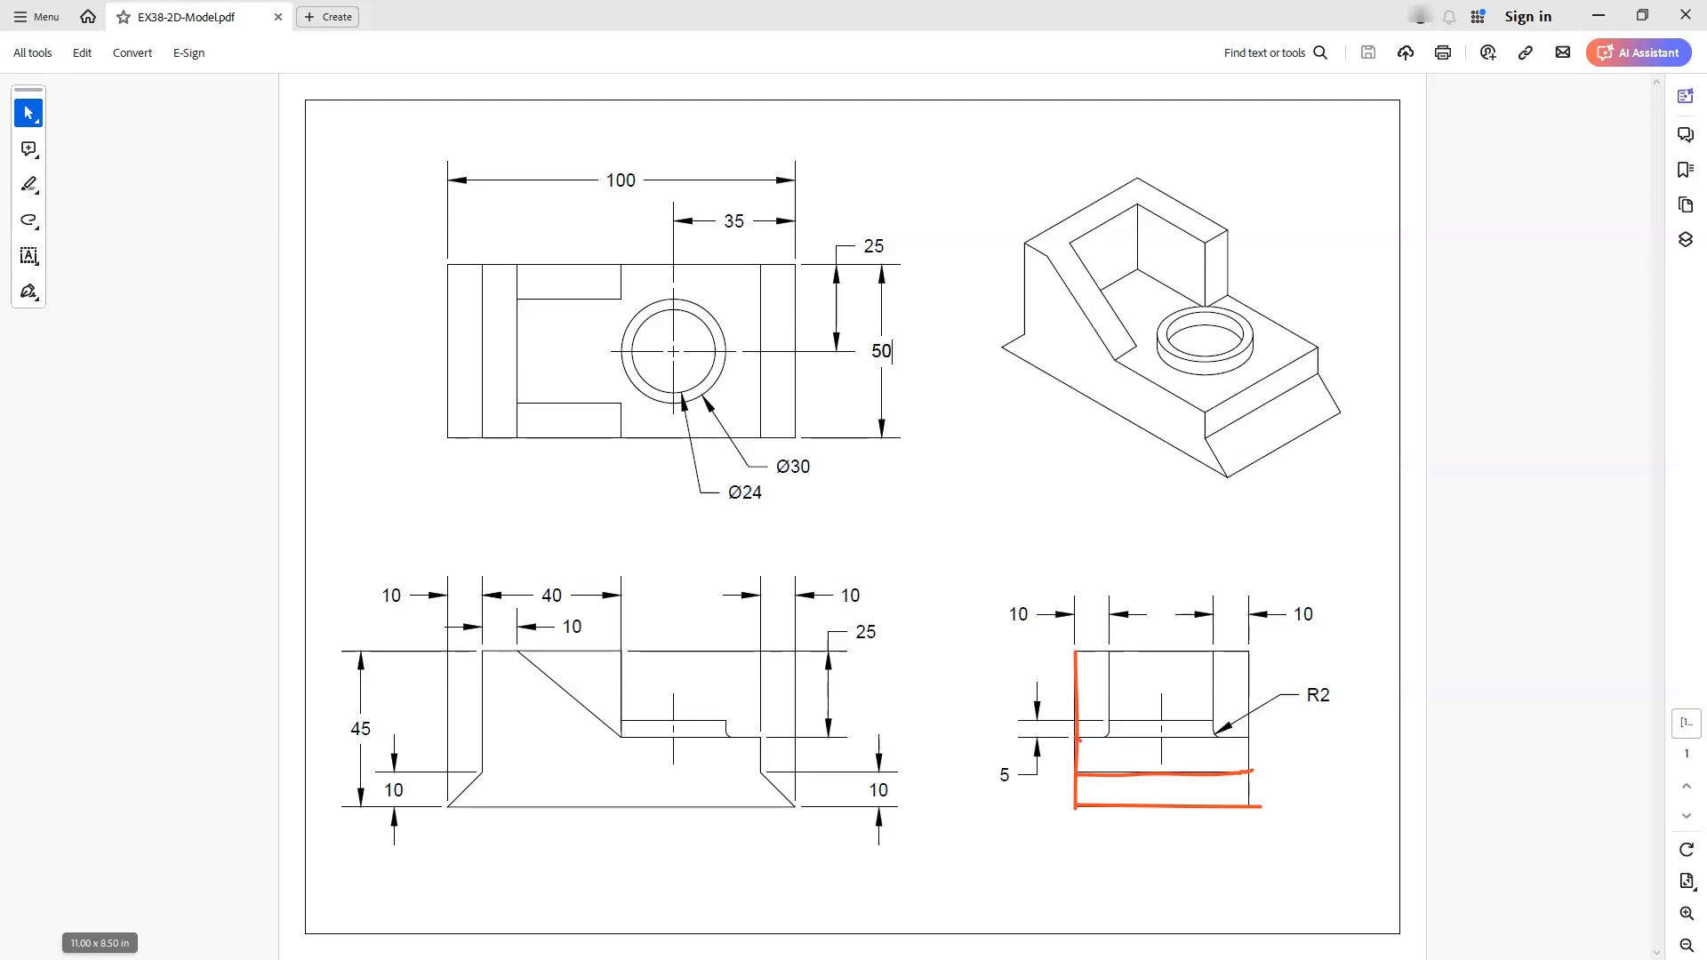
Step: Examine the side view in EX38-2D-Model.pdf, tracing its horizontal levels and vertical edges to work out the edge offsets
{"action": "left_click_drag", "start_coordinate": [1123, 741], "coordinate": [1289, 736]}
{"action": "left_click_drag", "start_coordinate": [1101, 719], "coordinate": [1220, 718]}
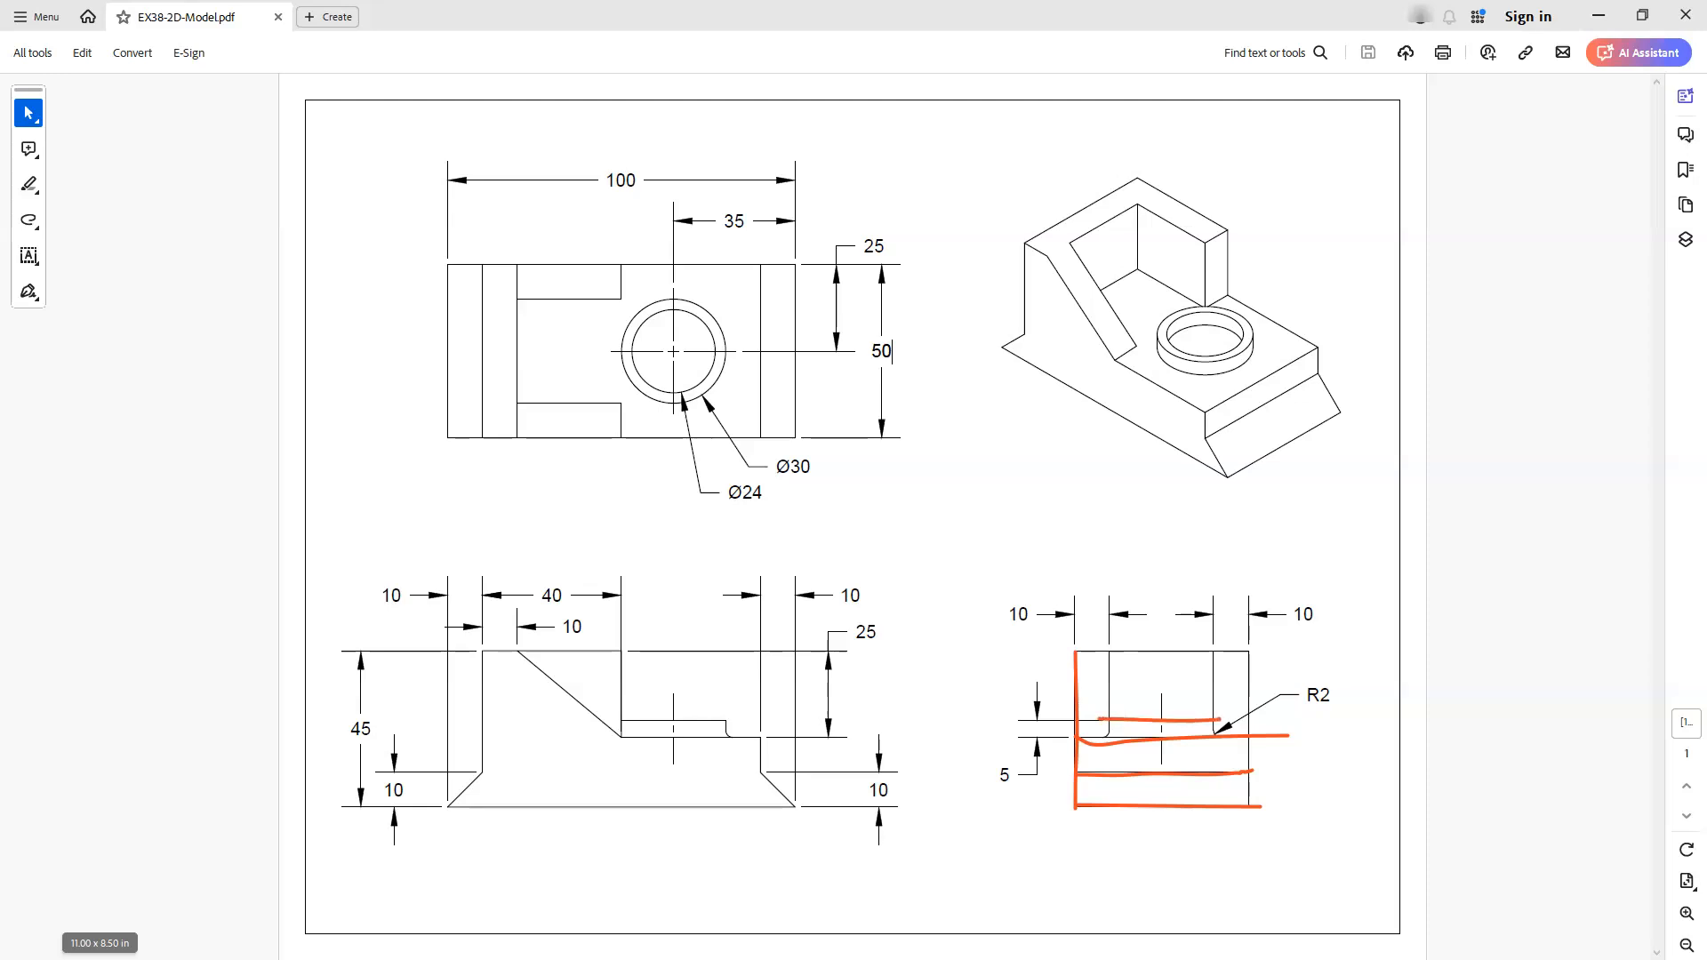
{"action": "left_click_drag", "start_coordinate": [1093, 656], "coordinate": [1253, 654]}
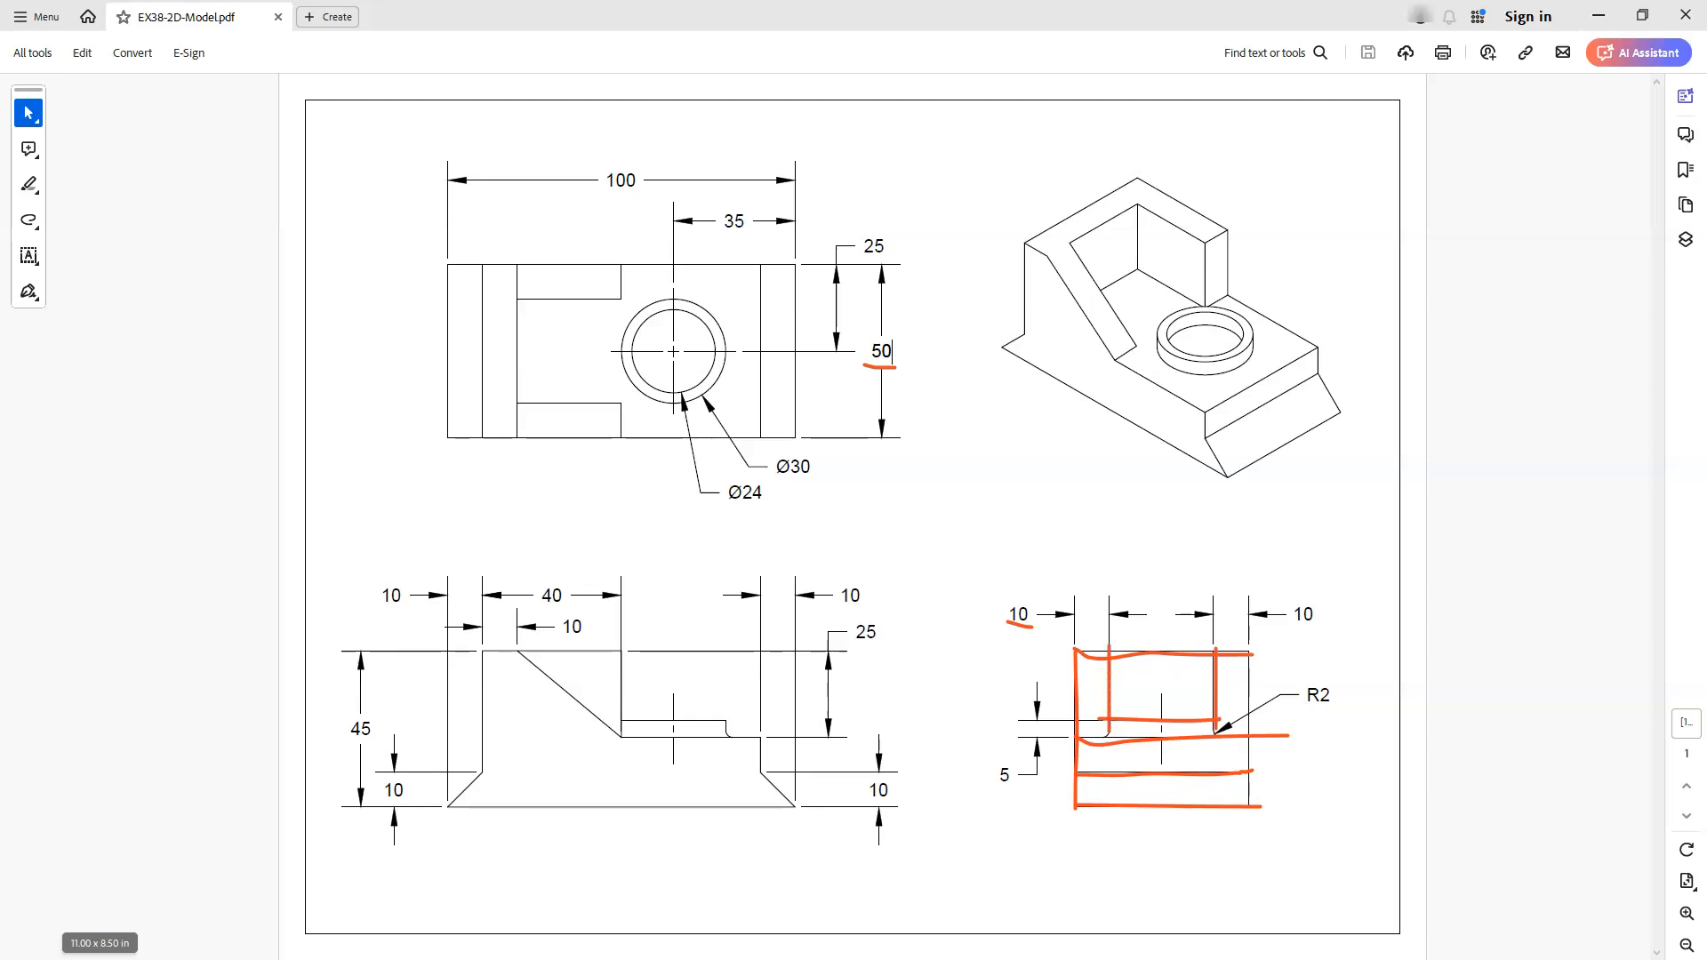
{"action": "left_click_drag", "start_coordinate": [1248, 676], "coordinate": [1242, 723]}
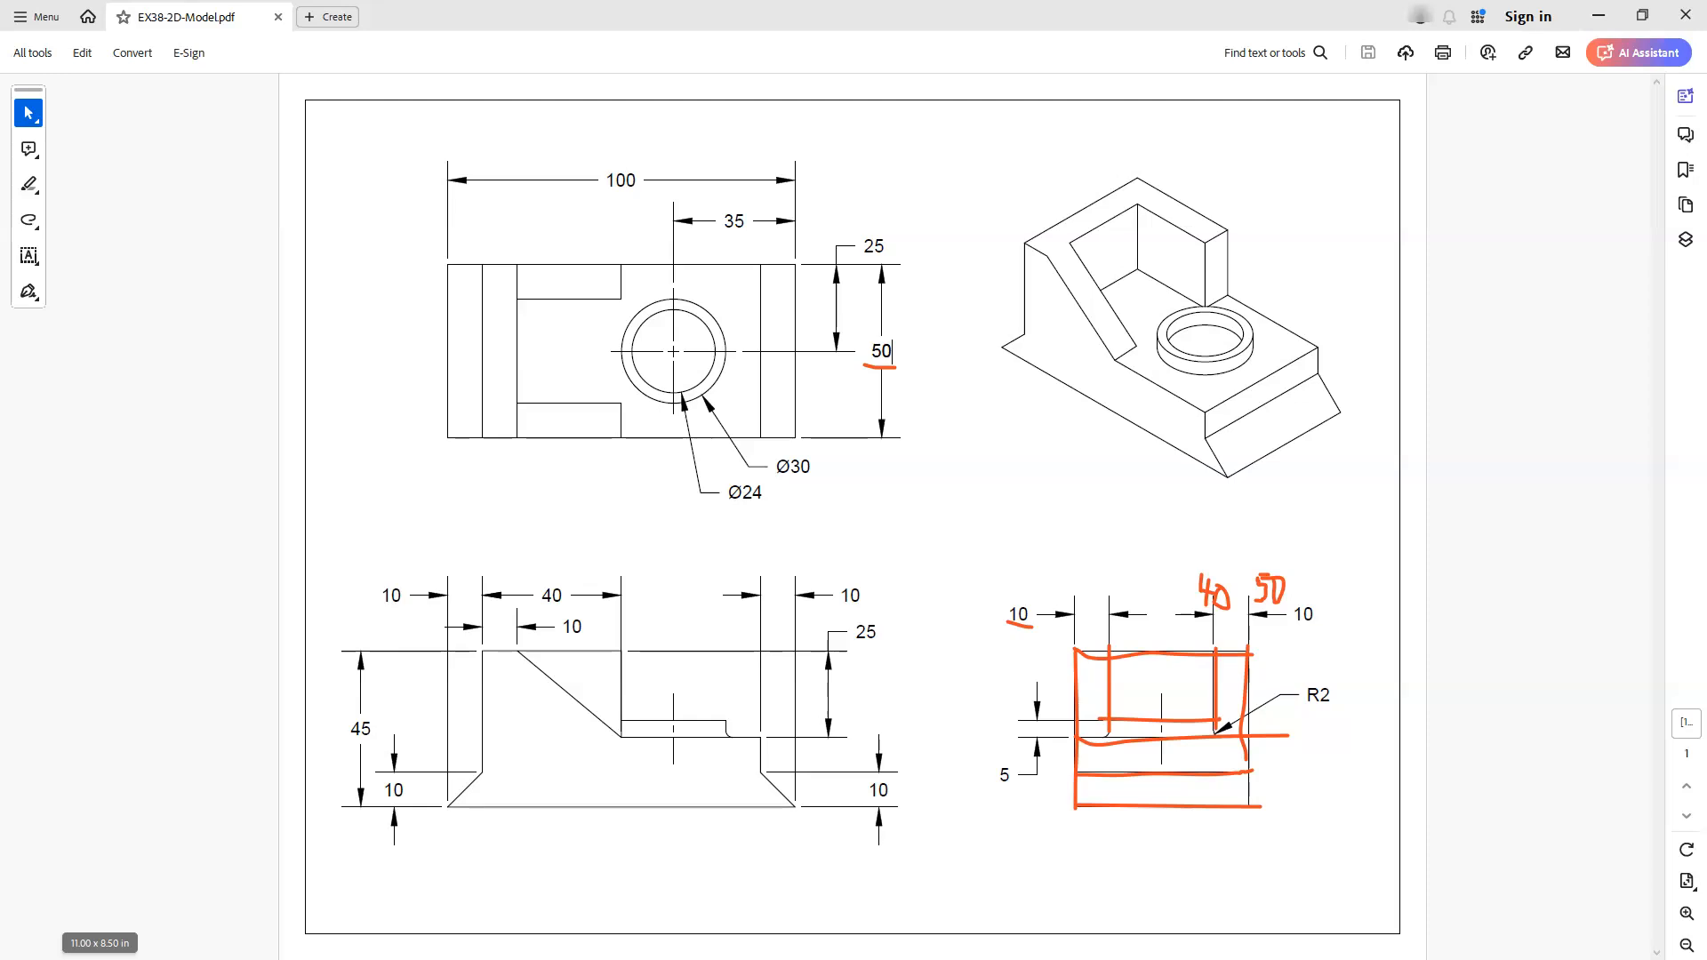
{"action": "key", "text": "Escape"}
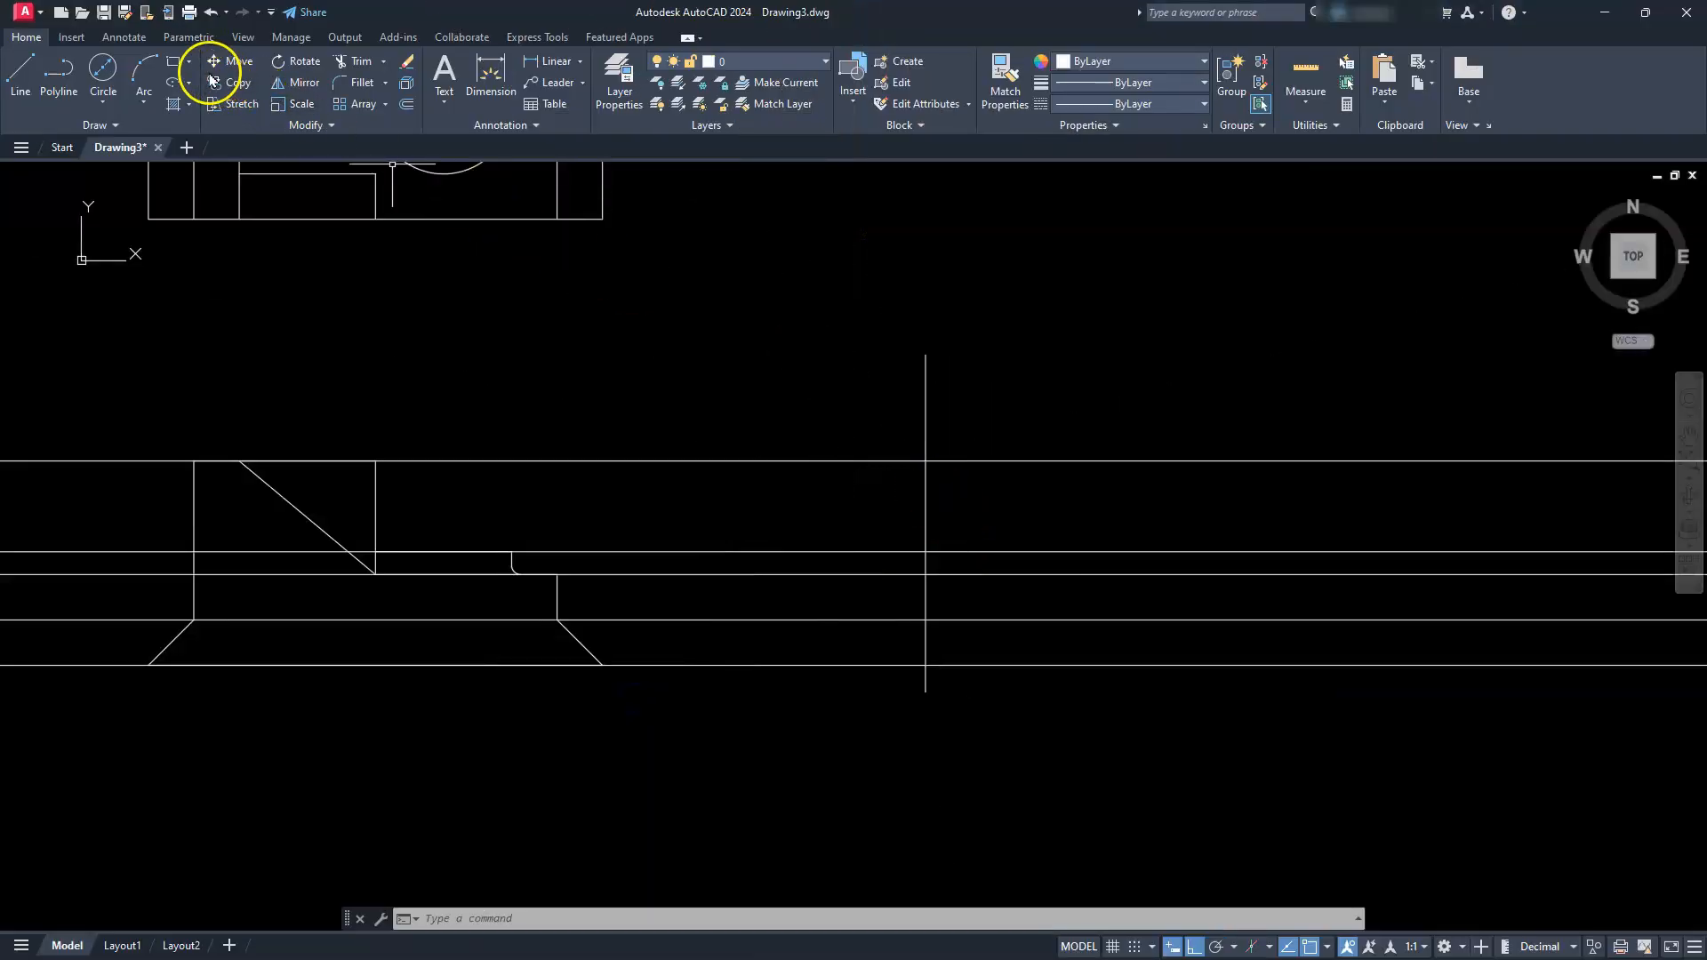
Step: Copy the side view's left vertical line to the right at distances of 10, 40 and 50
{"action": "left_click", "coordinate": [235, 82]}
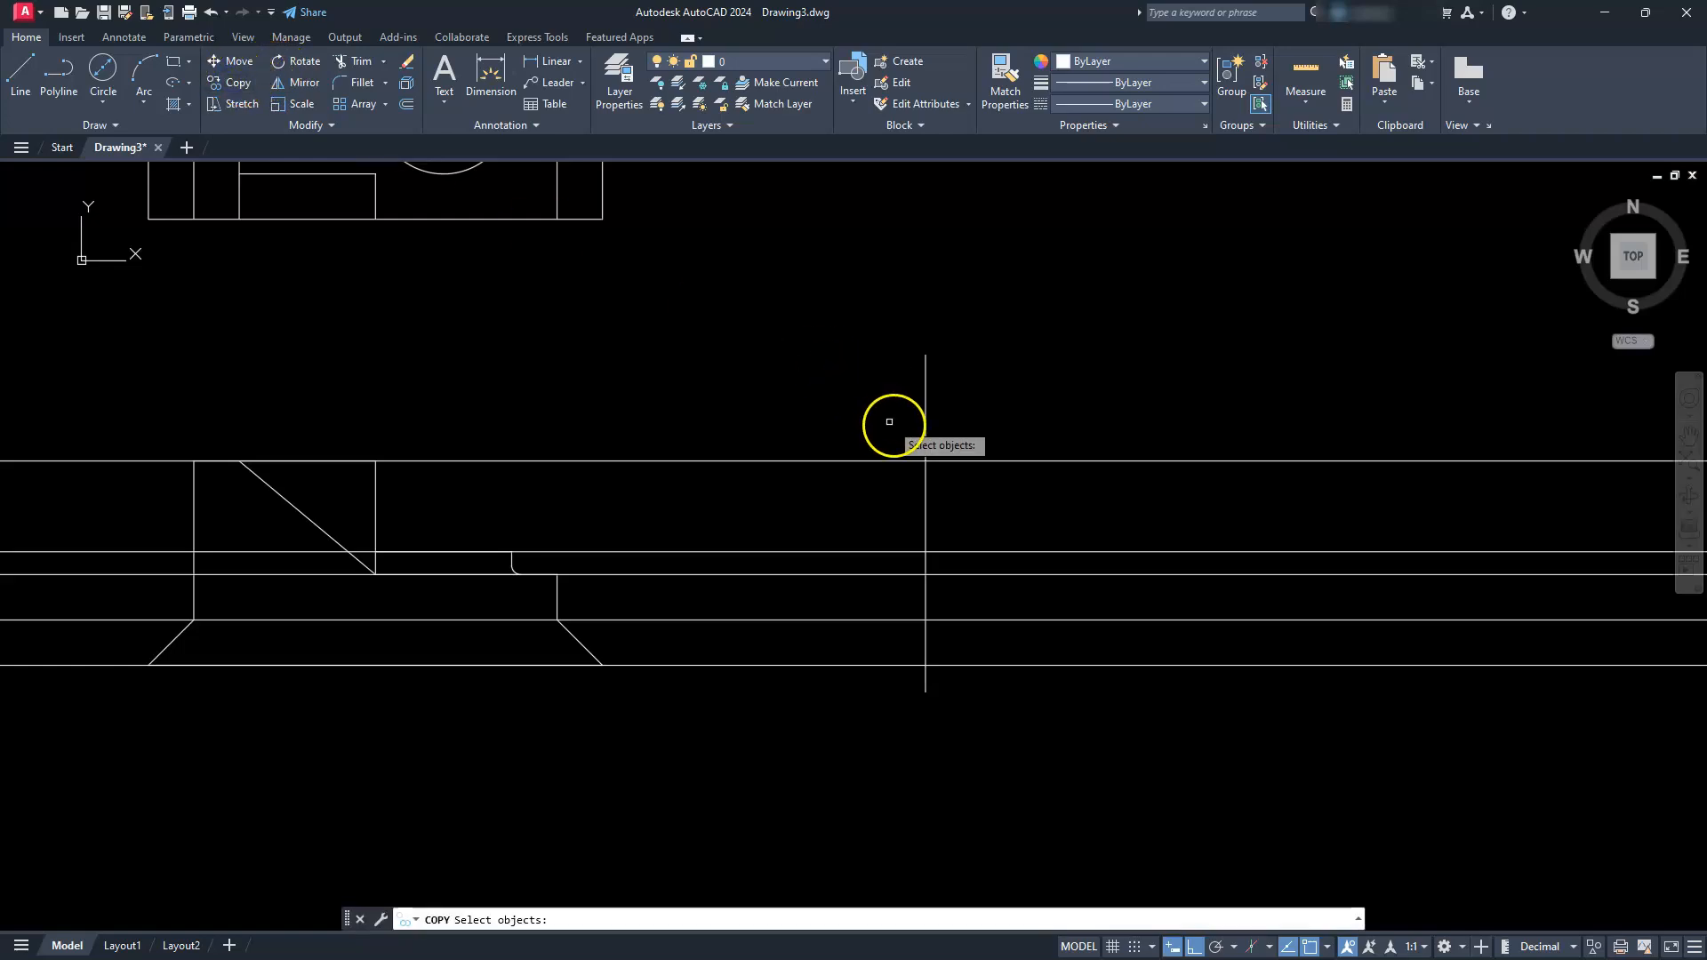
{"action": "left_click", "coordinate": [926, 425]}
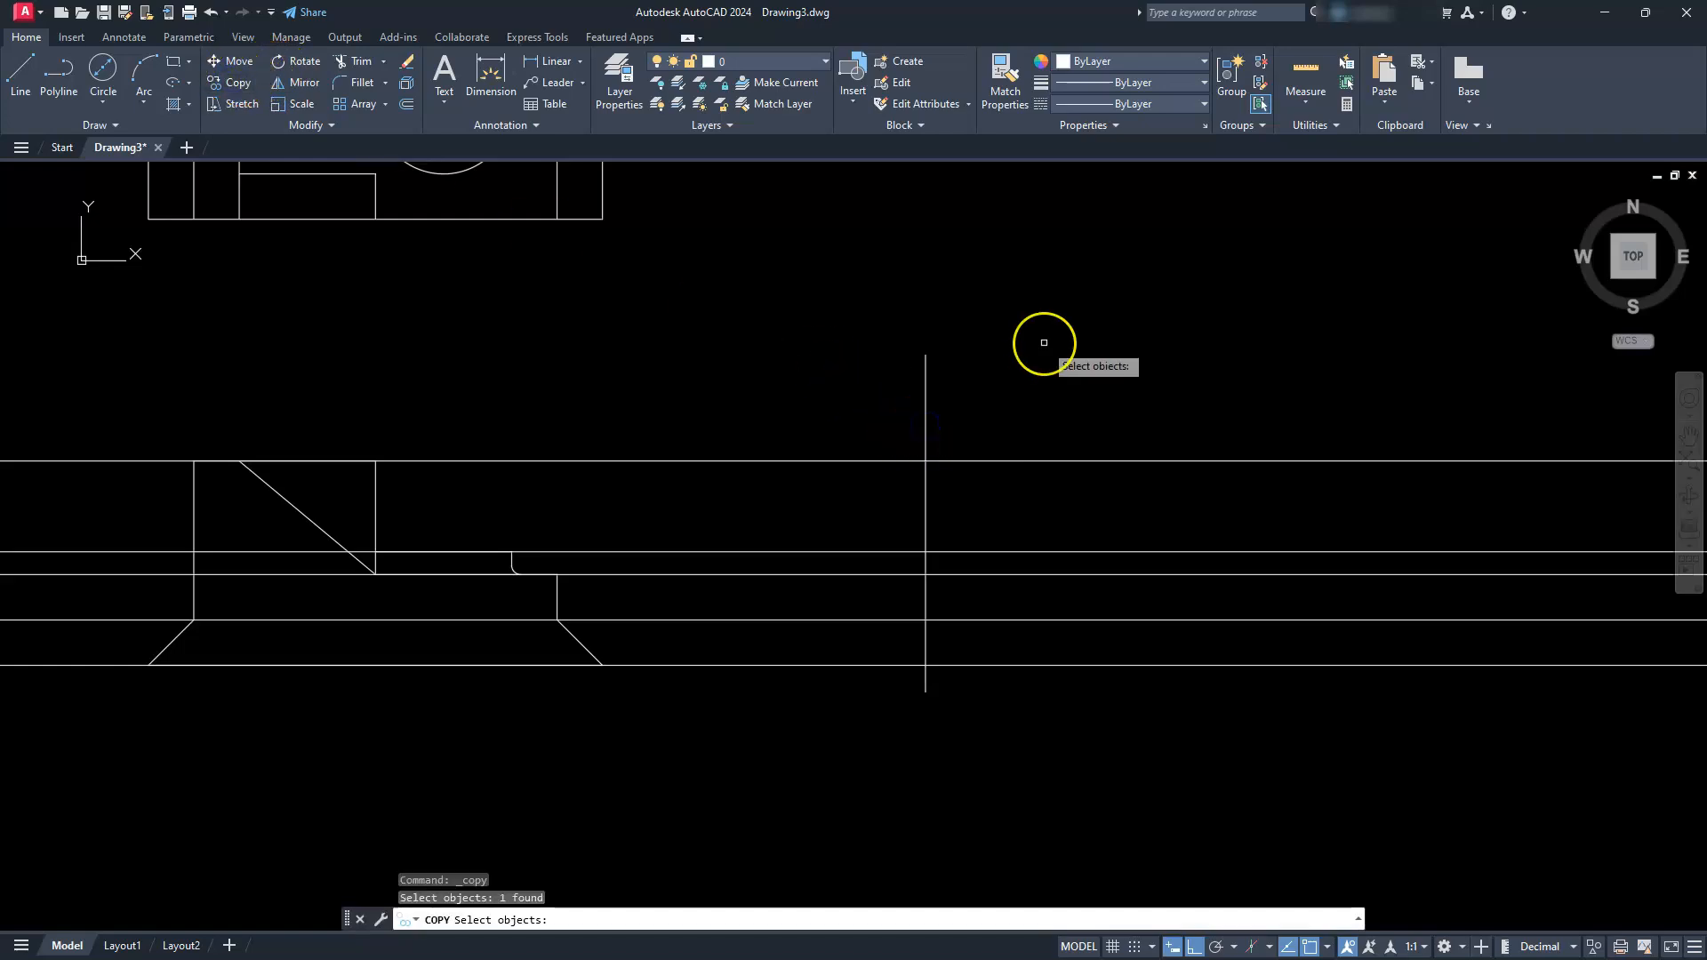
{"action": "key", "text": "Return"}
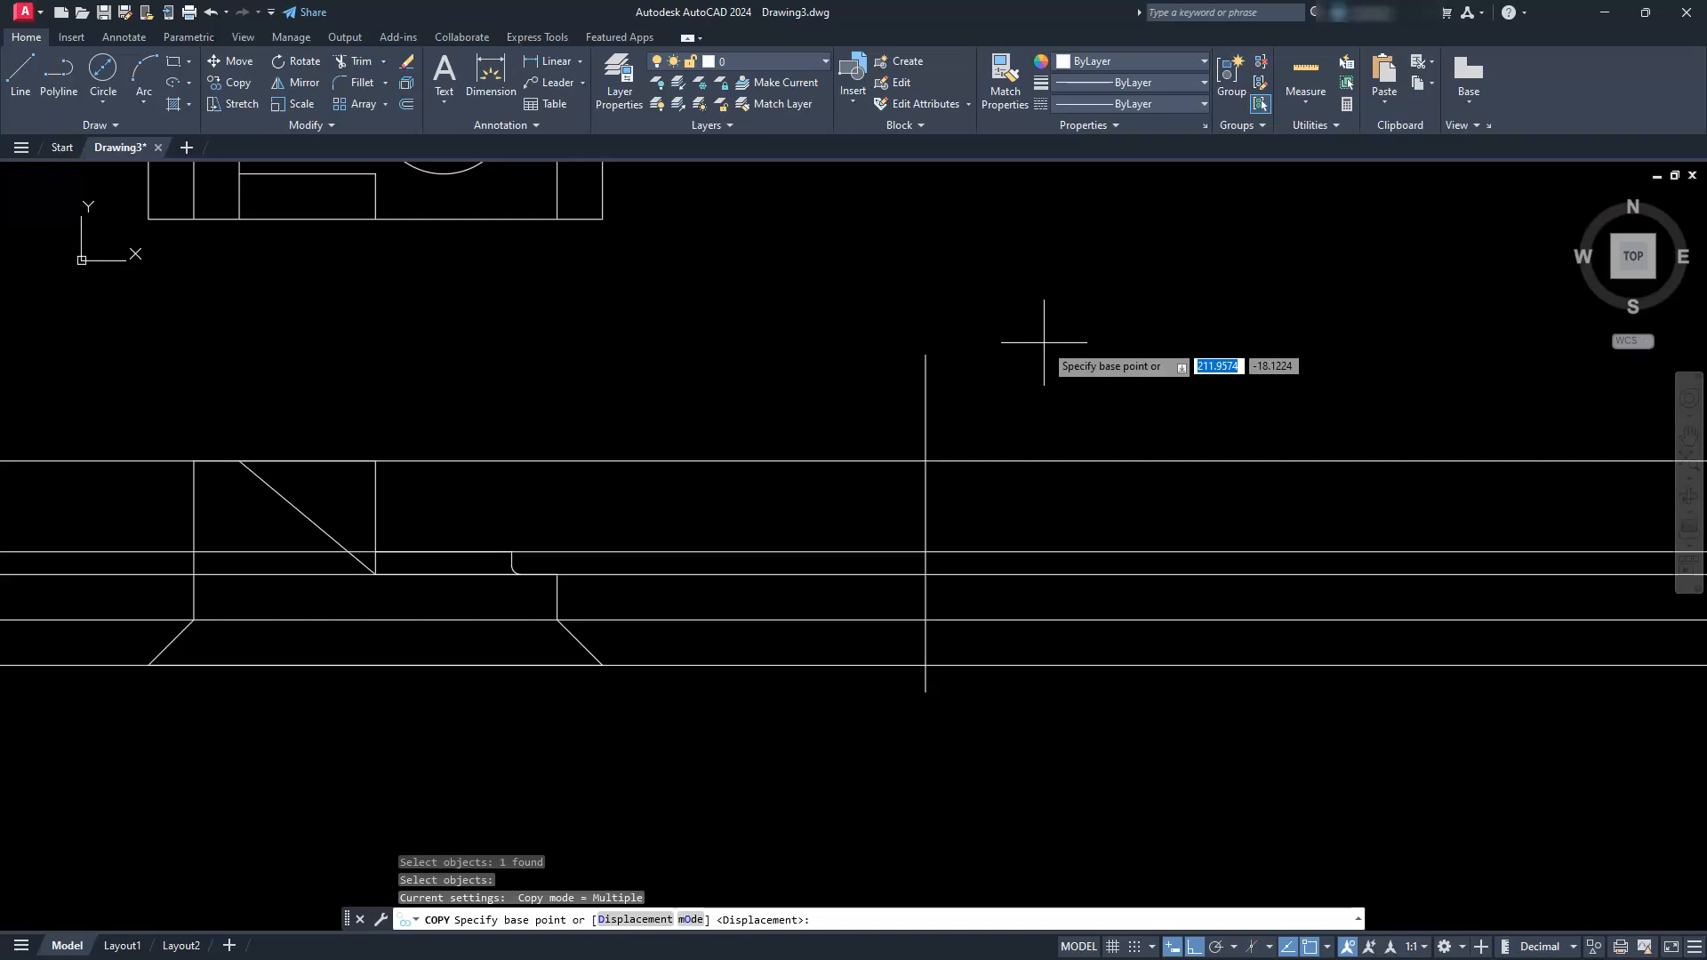
{"action": "left_click", "coordinate": [991, 309]}
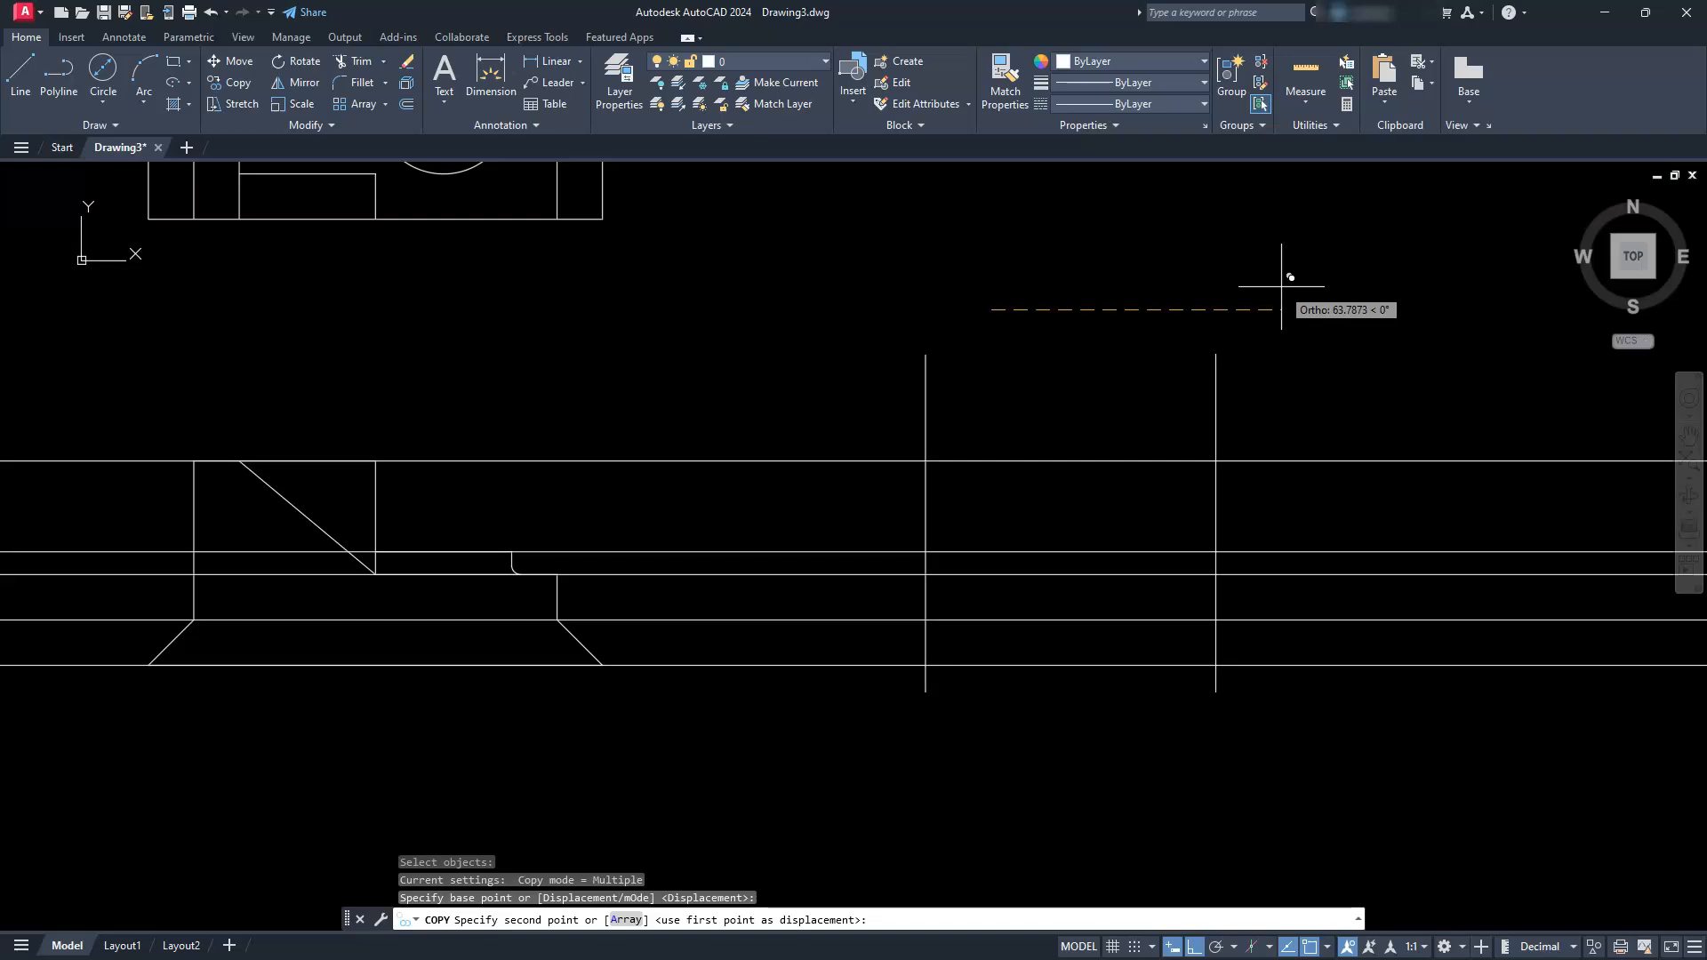
{"action": "type", "text": "10"}
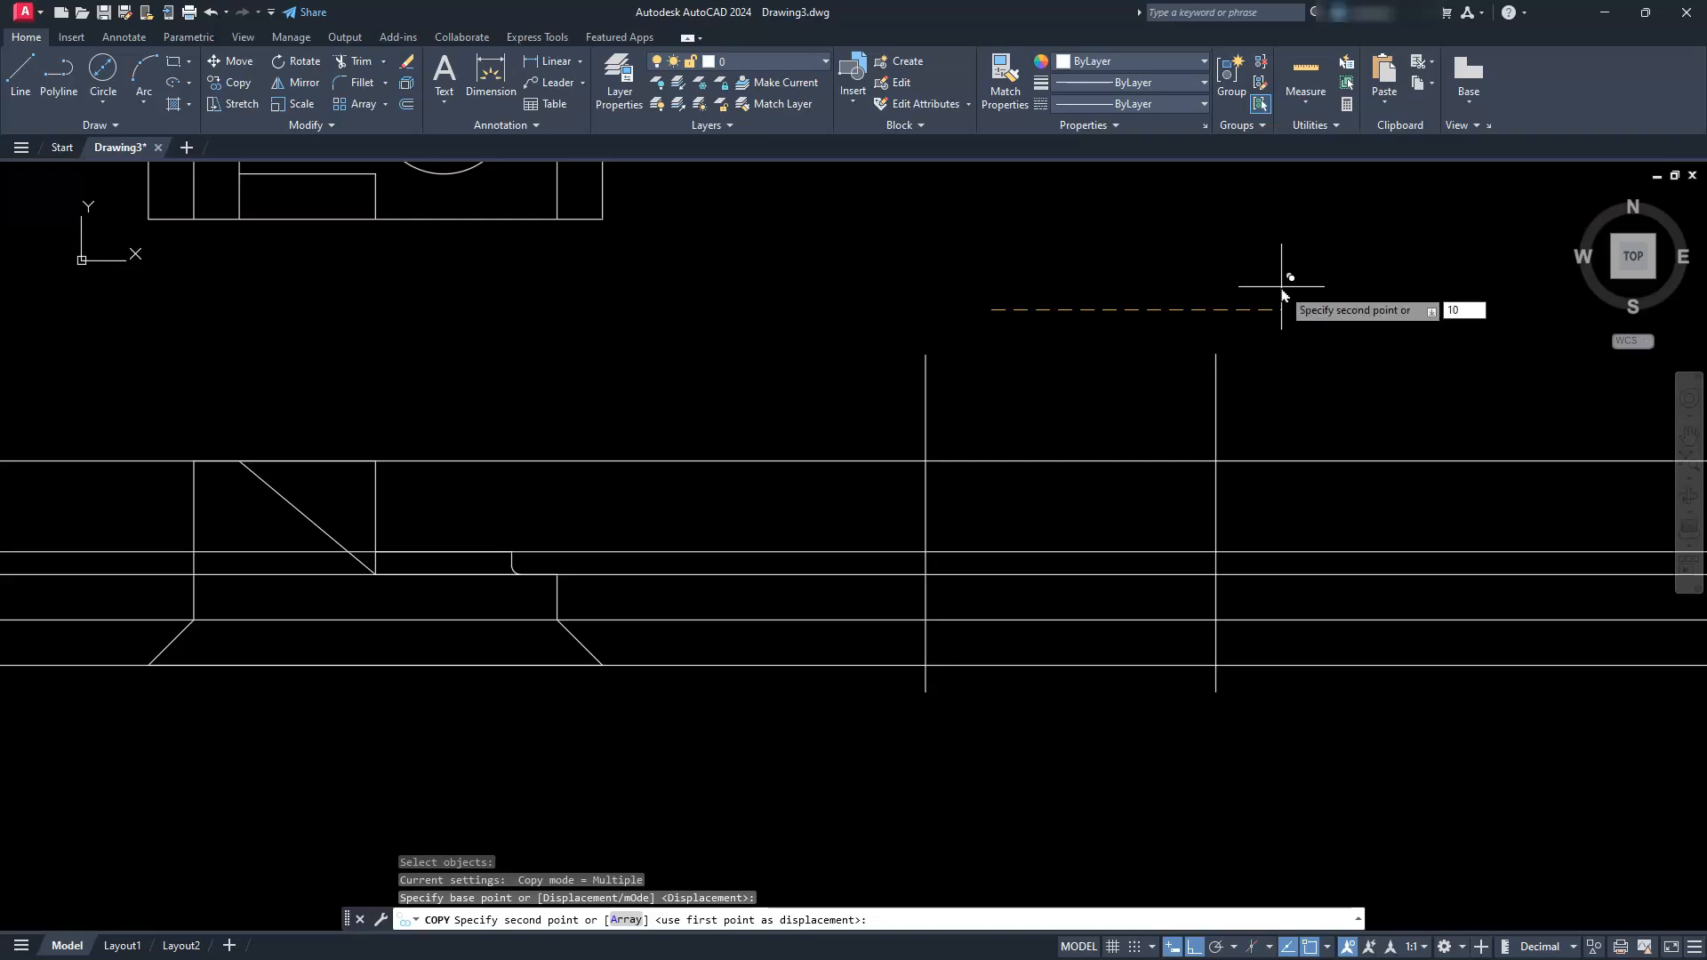
{"action": "key", "text": "Return"}
{"action": "type", "text": "40"}
{"action": "key", "text": "Return"}
{"action": "type", "text": "50"}
{"action": "key", "text": "Return"}
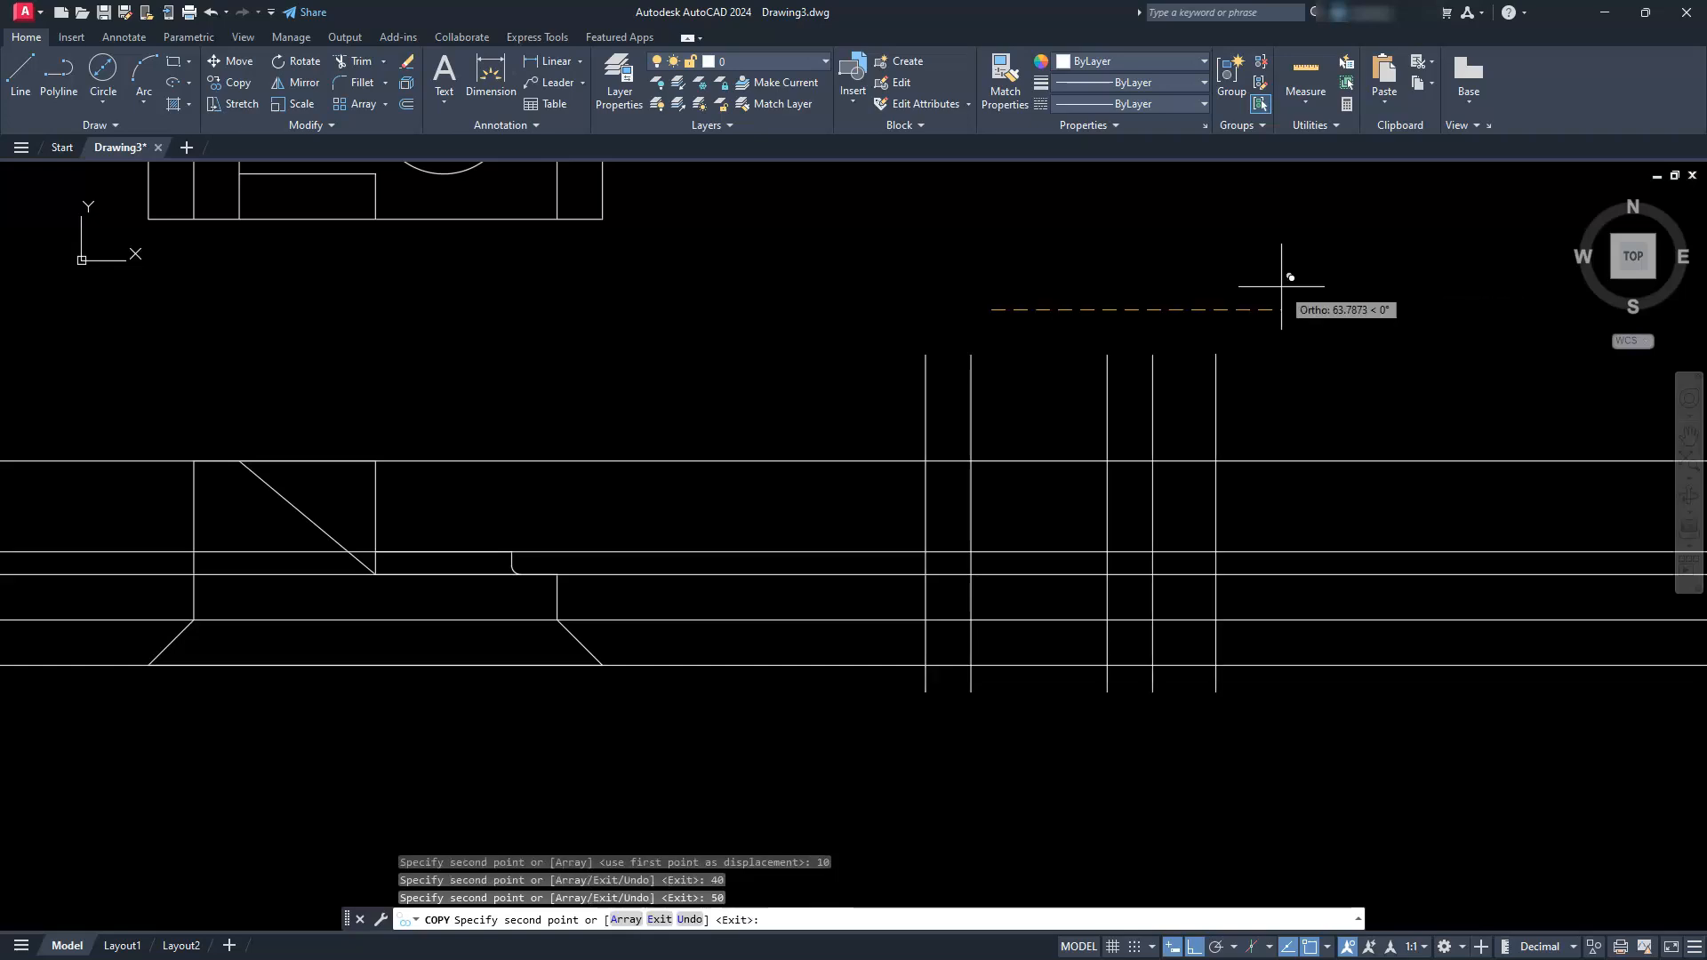
{"action": "key", "text": "Escape"}
{"action": "key", "text": "Escape"}
{"action": "key", "text": "Escape"}
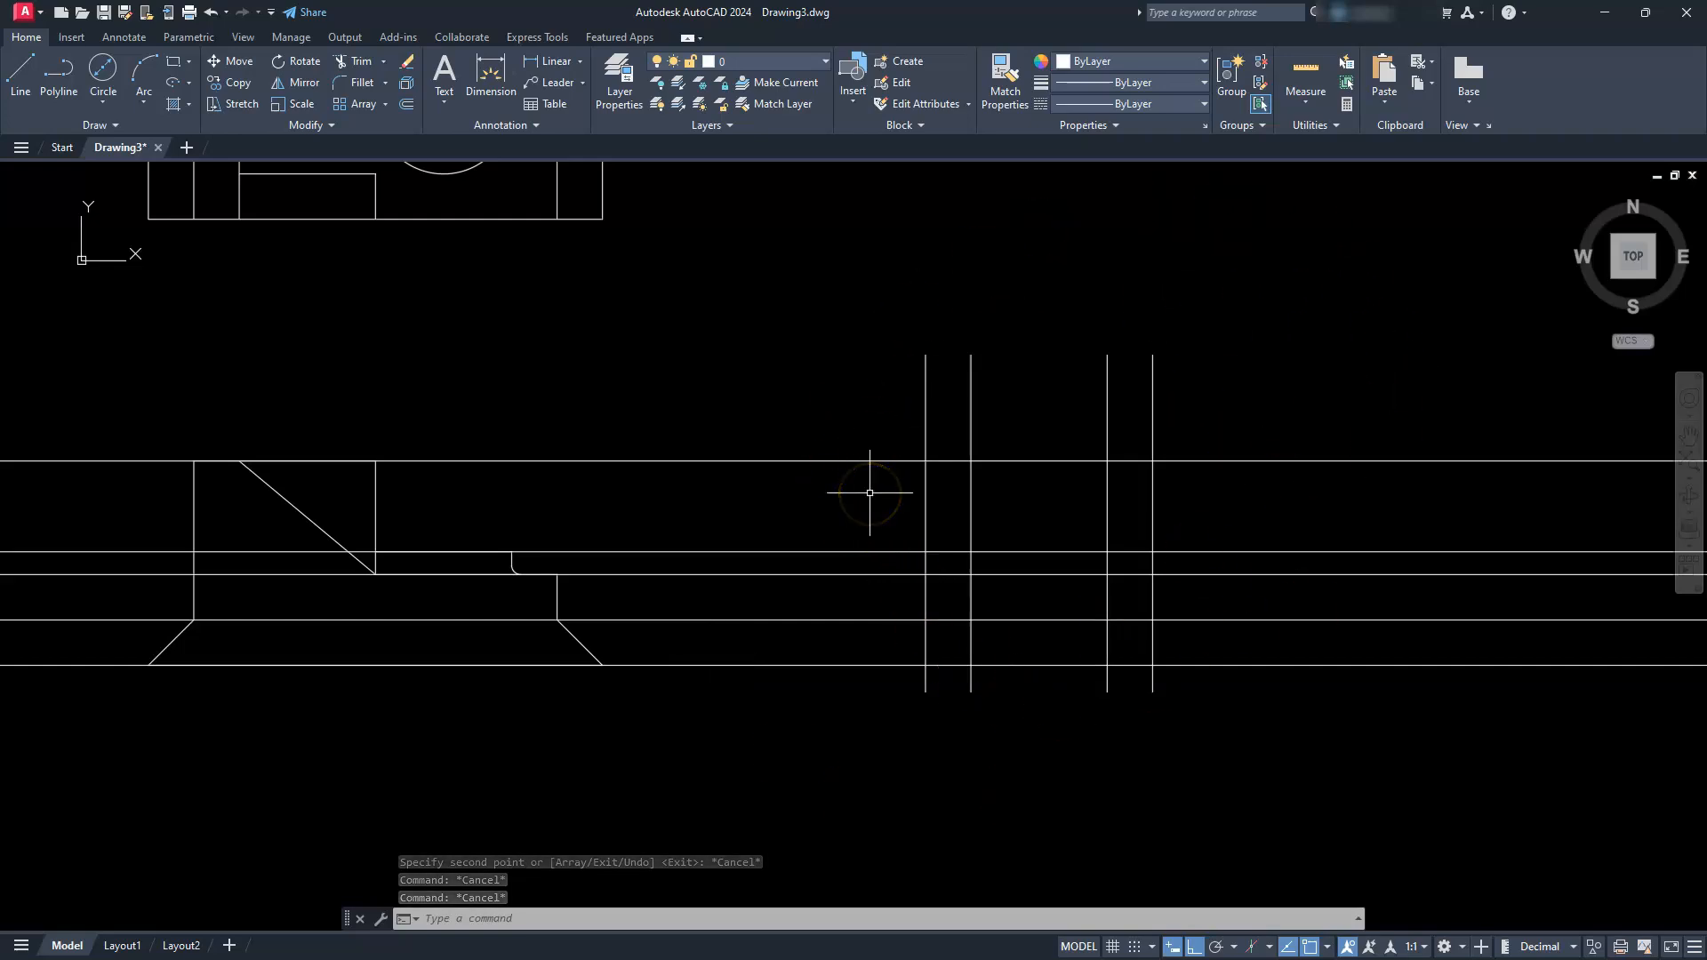
Step: Use EXTRIM to cut the construction lines outside the side view's leftmost and rightmost vertical lines
{"action": "type", "text": "EXTRIM"}
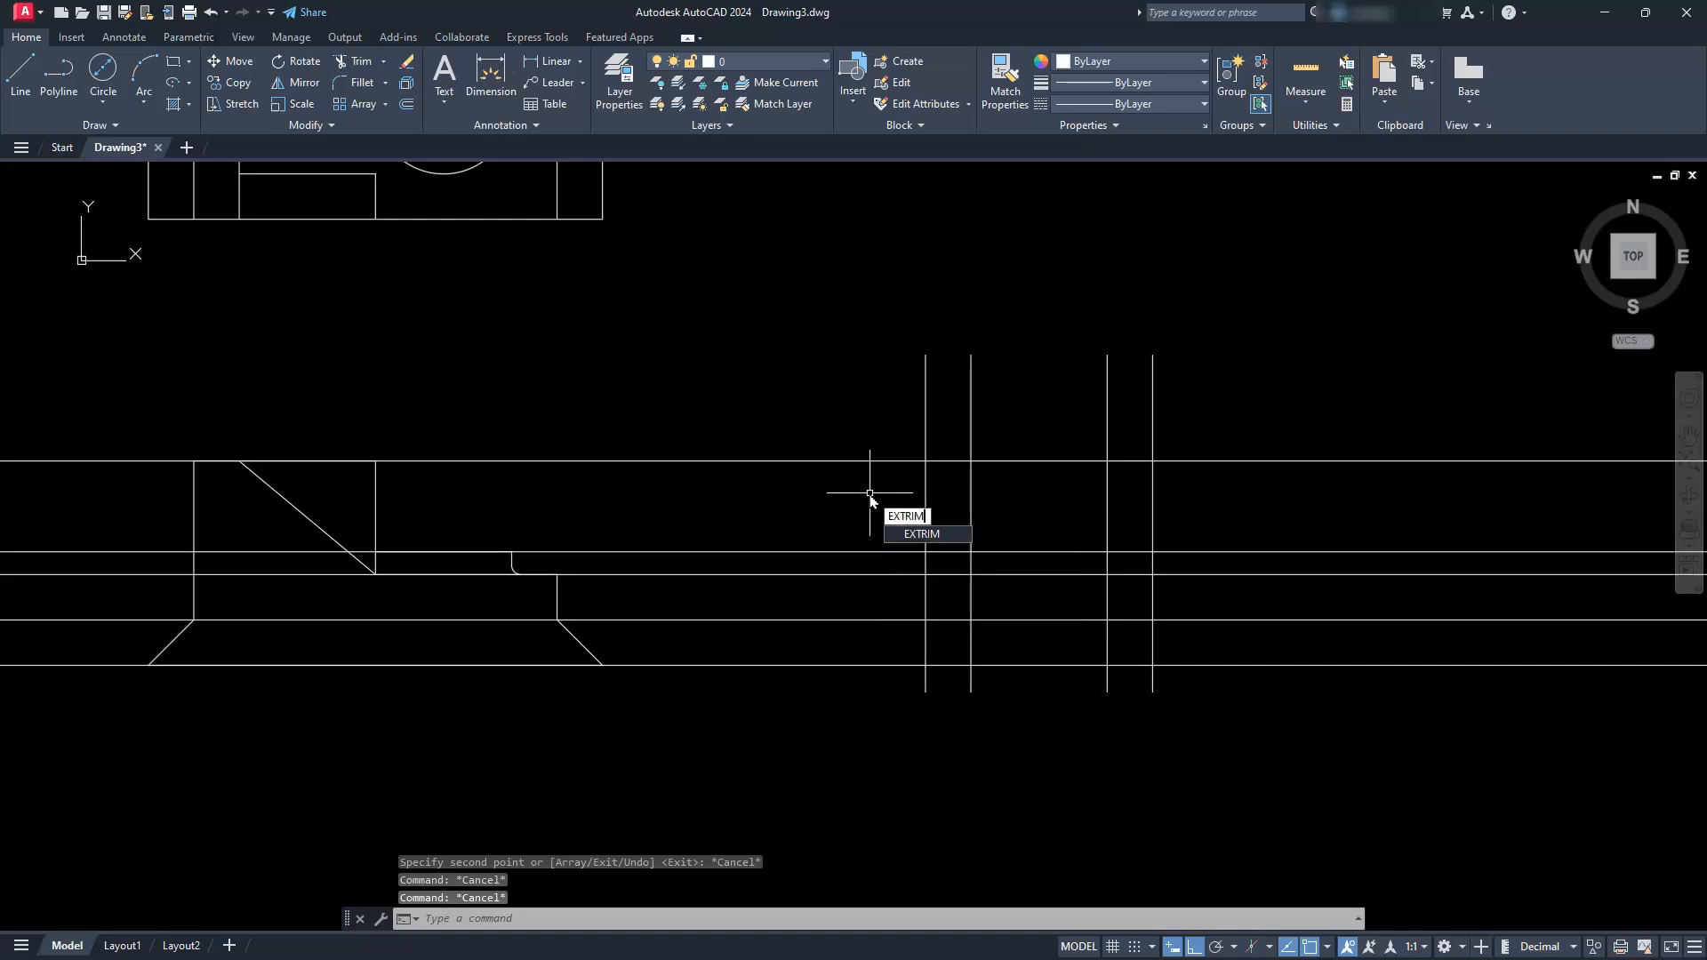
{"action": "key", "text": "Return"}
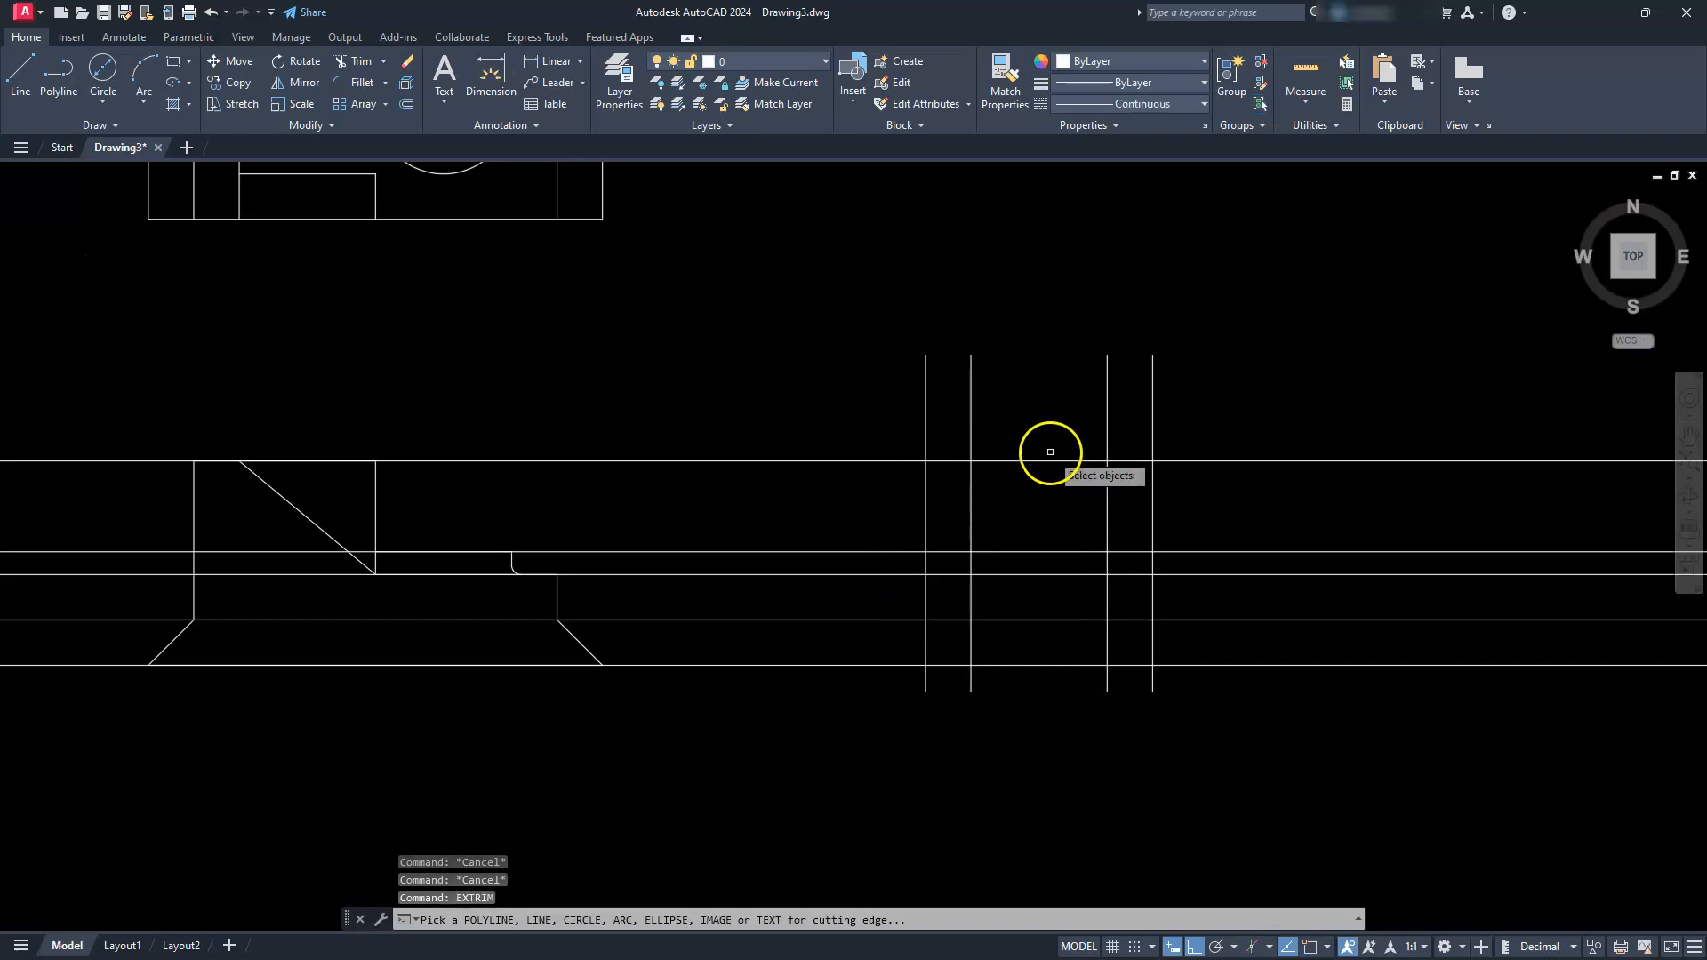
{"action": "left_click", "coordinate": [926, 513]}
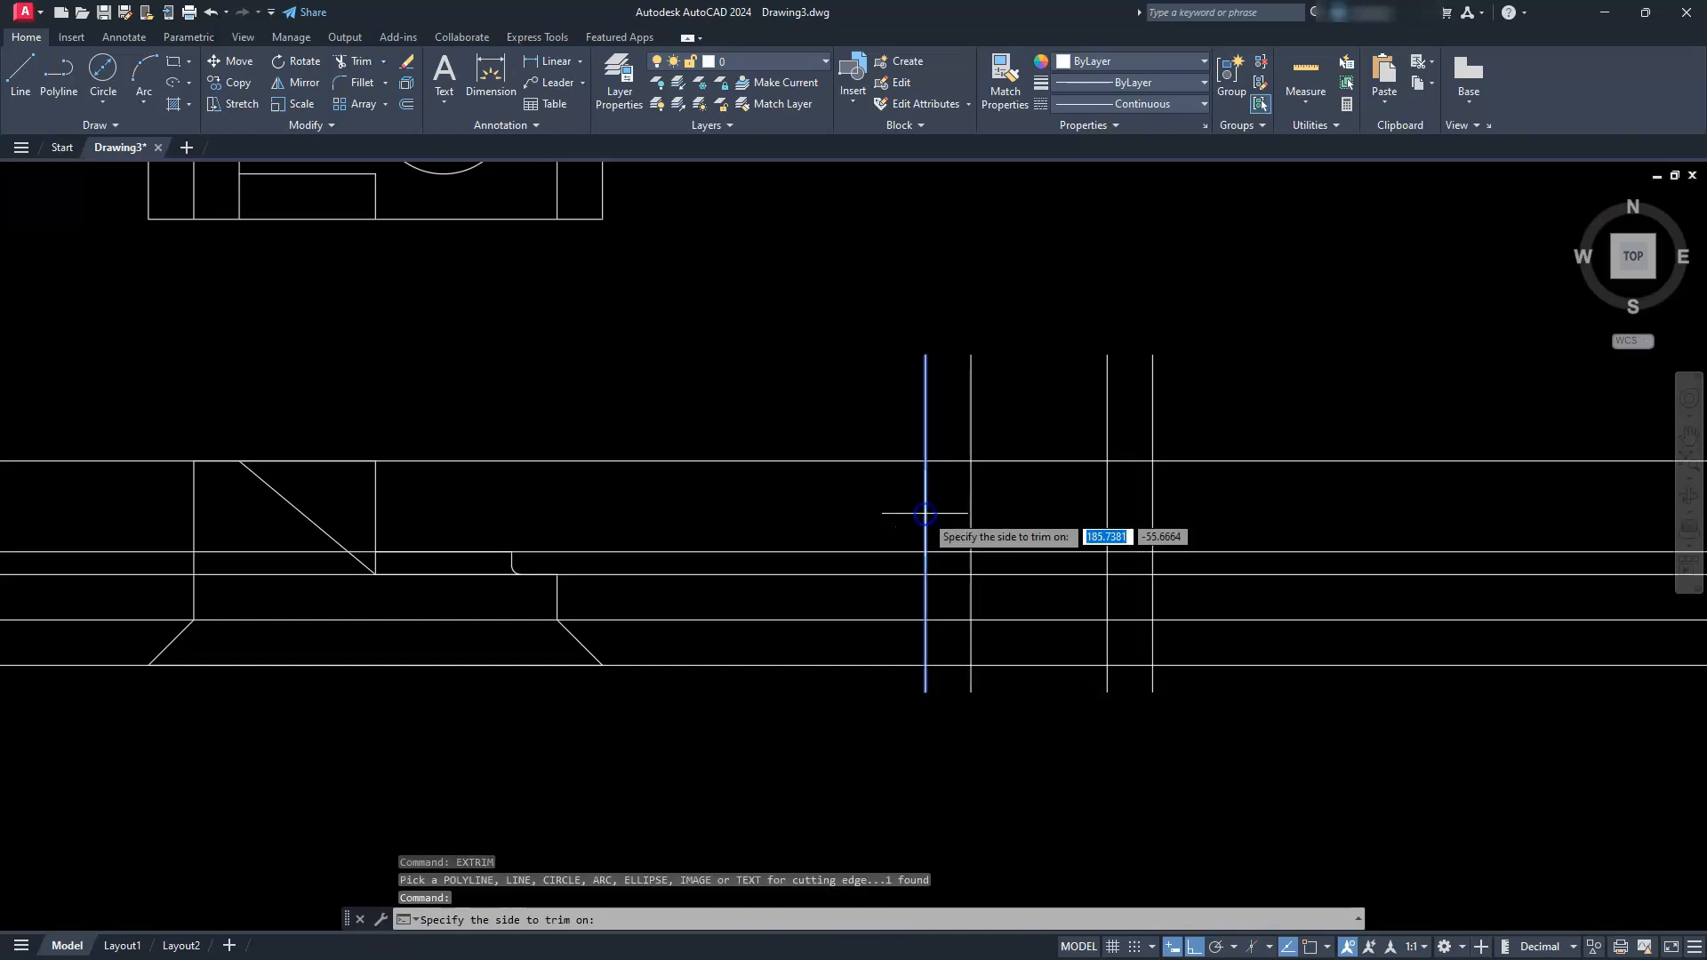
{"action": "left_click", "coordinate": [845, 512]}
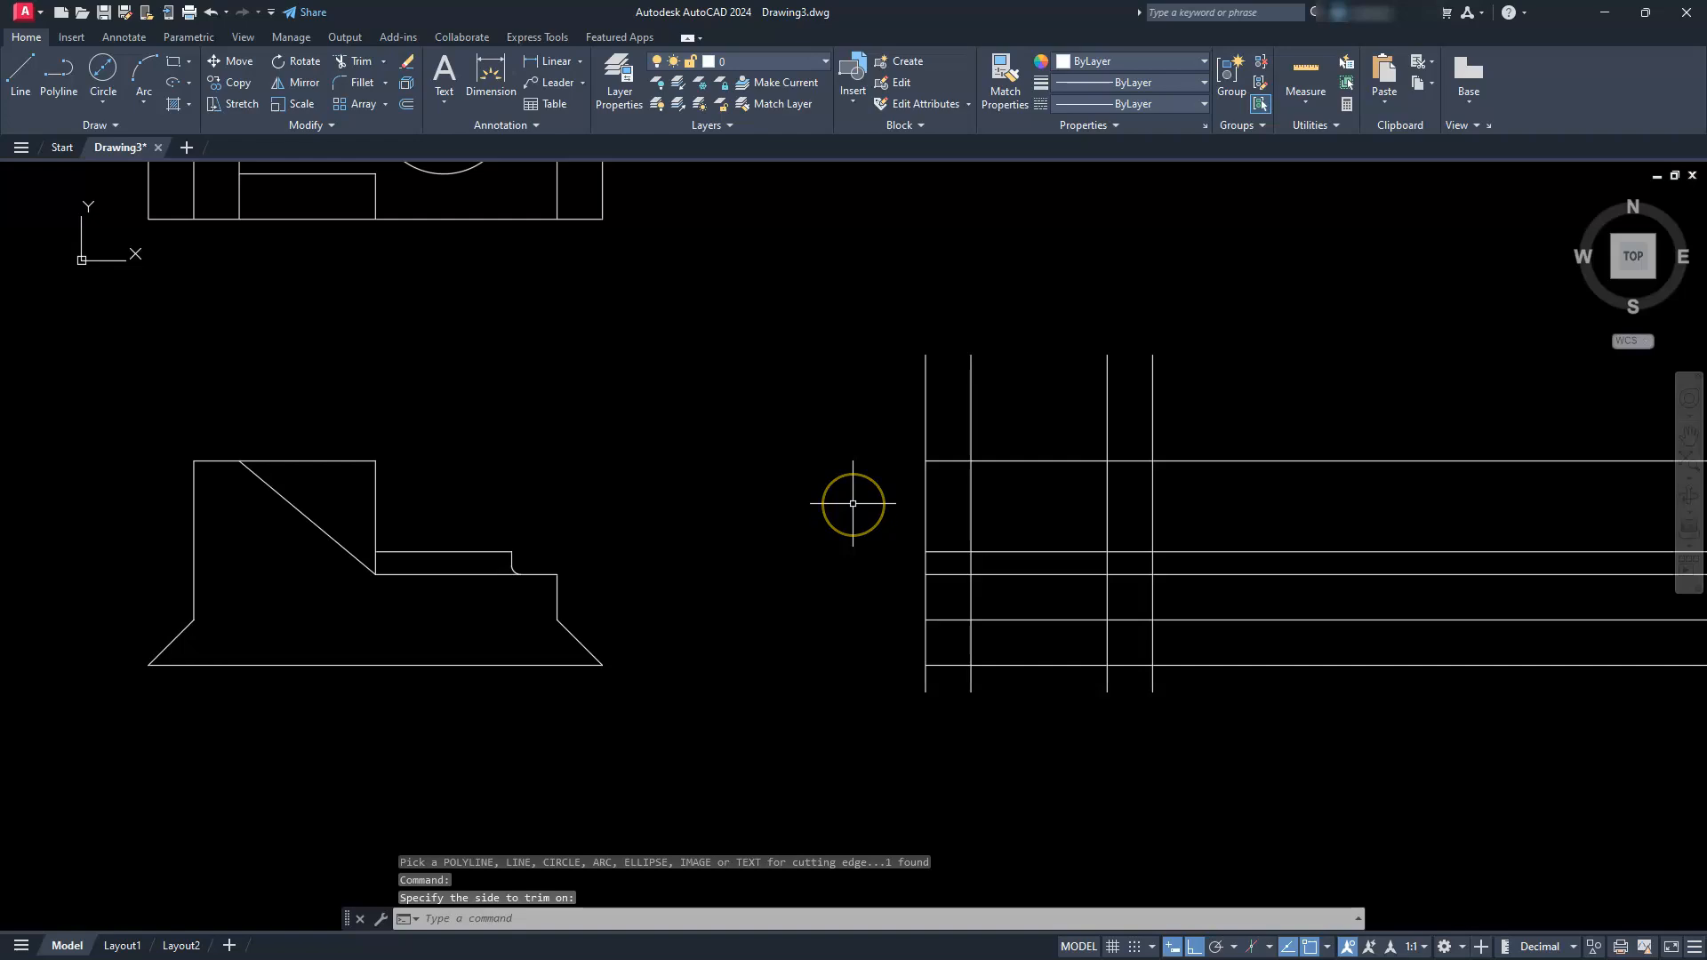
{"action": "key", "text": "Return"}
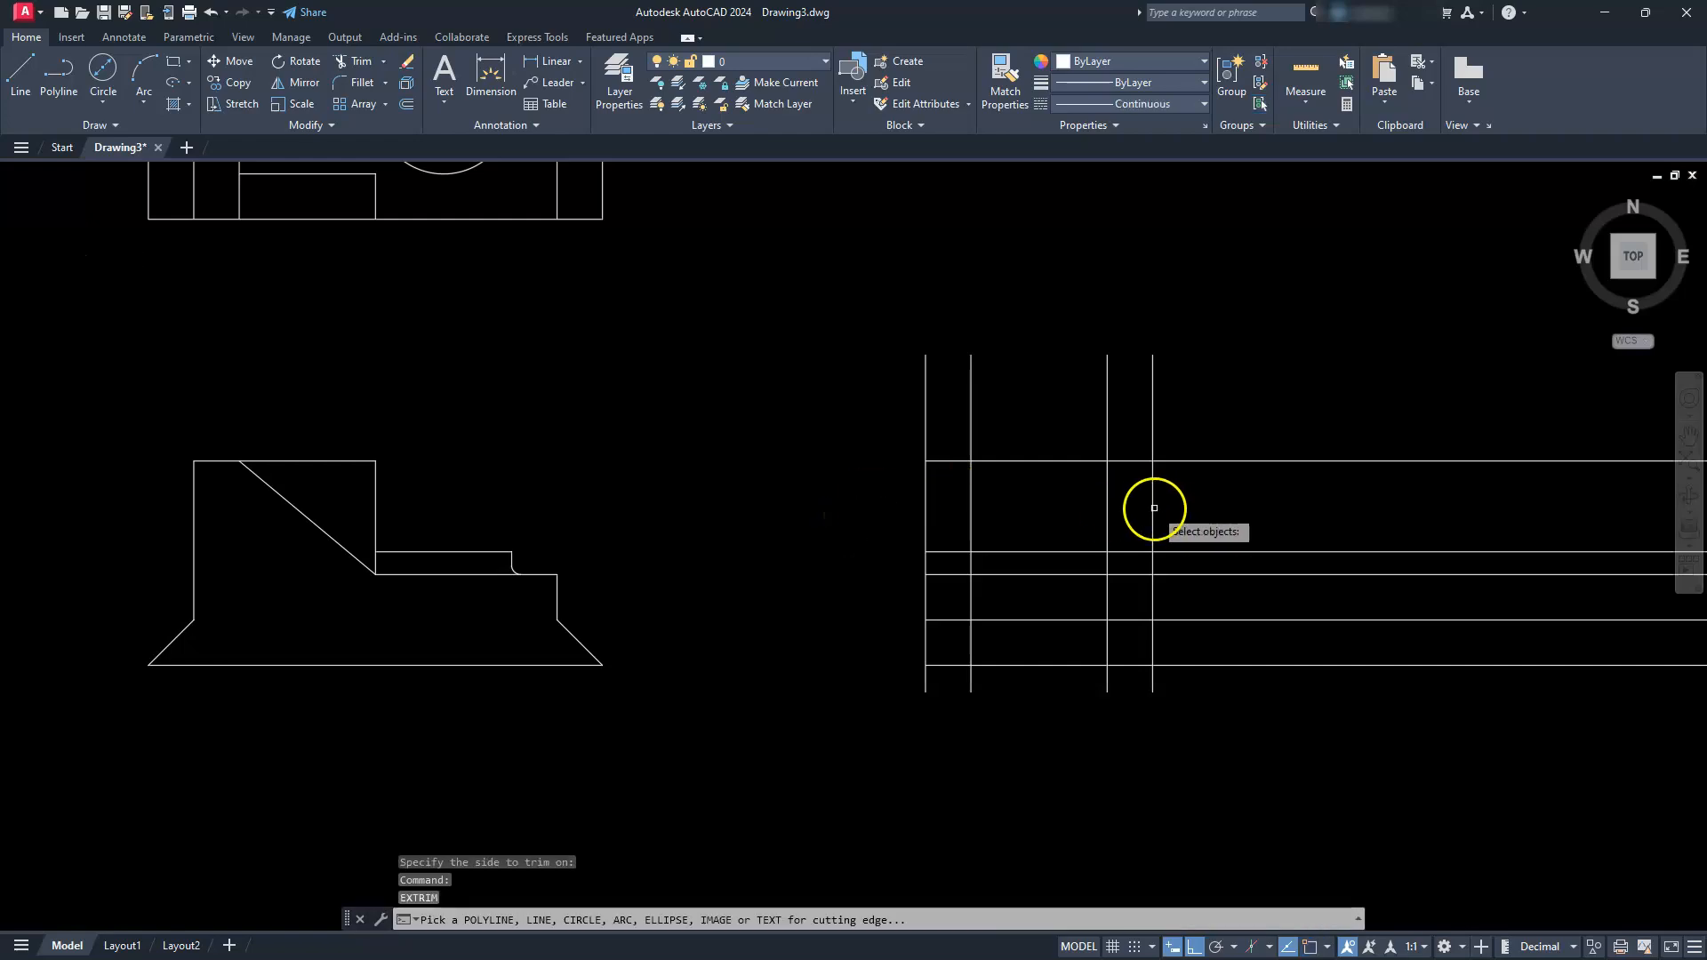
{"action": "left_click", "coordinate": [1154, 508]}
{"action": "left_click", "coordinate": [1218, 506]}
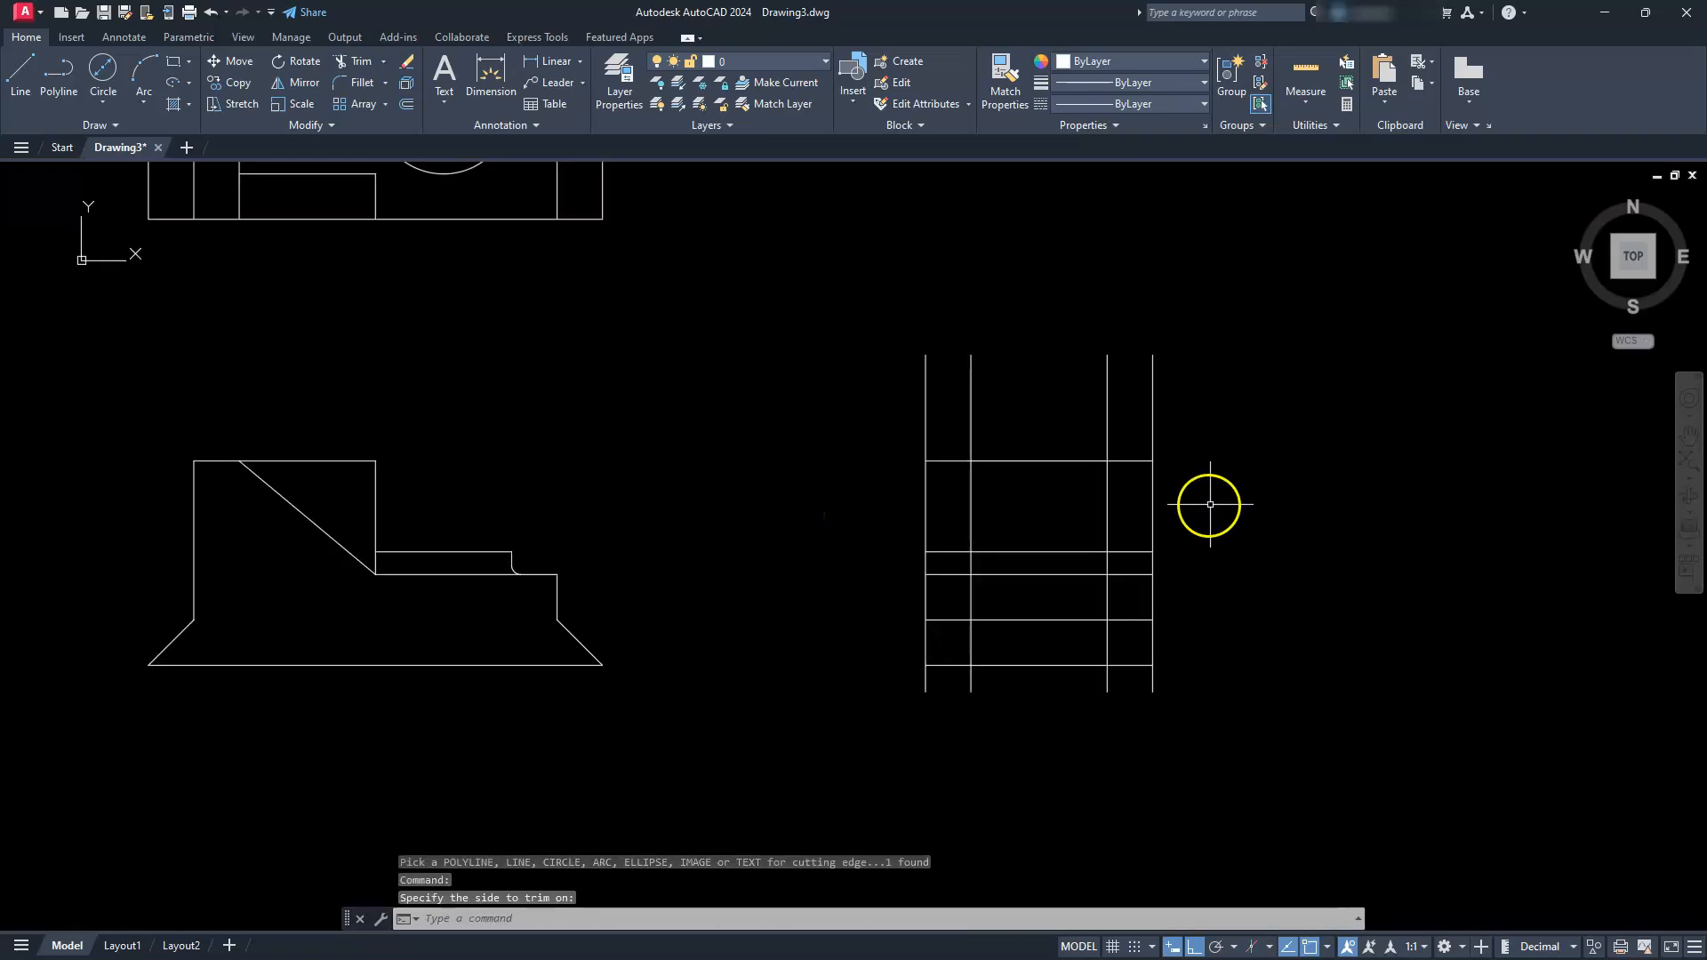
Step: Use EXTRIM to cut the vertical lines above the side view's top line and below its bottom line
{"action": "key", "text": "Return"}
{"action": "left_click", "coordinate": [1061, 461]}
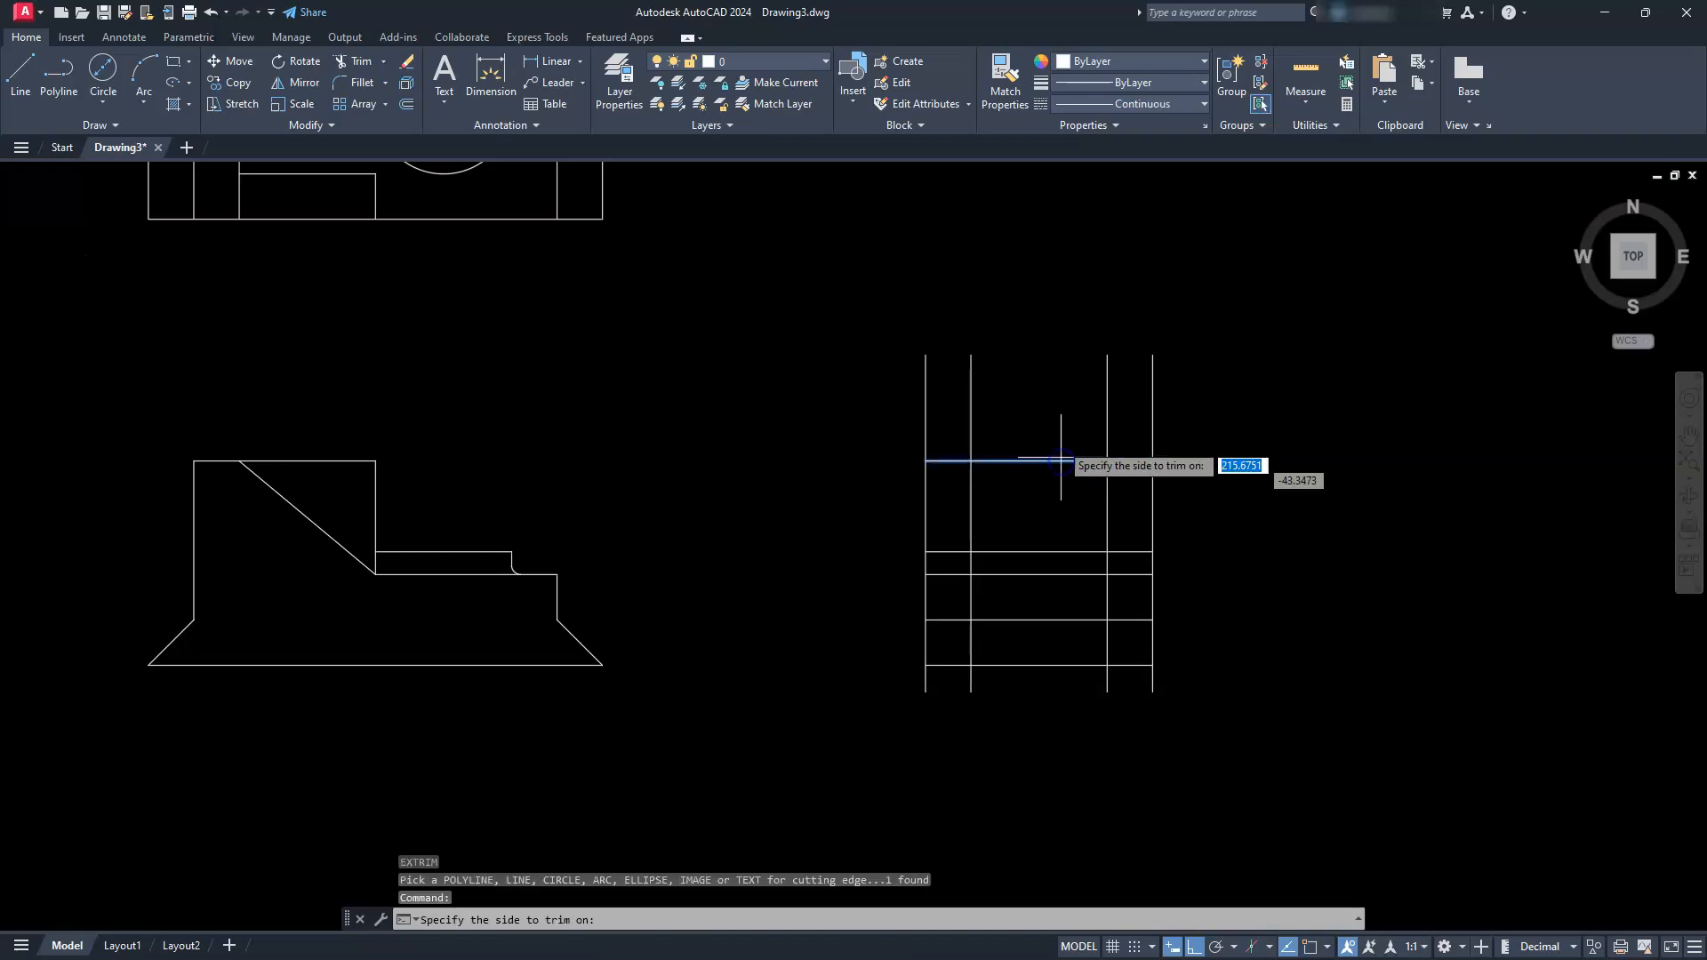
{"action": "left_click", "coordinate": [1053, 355]}
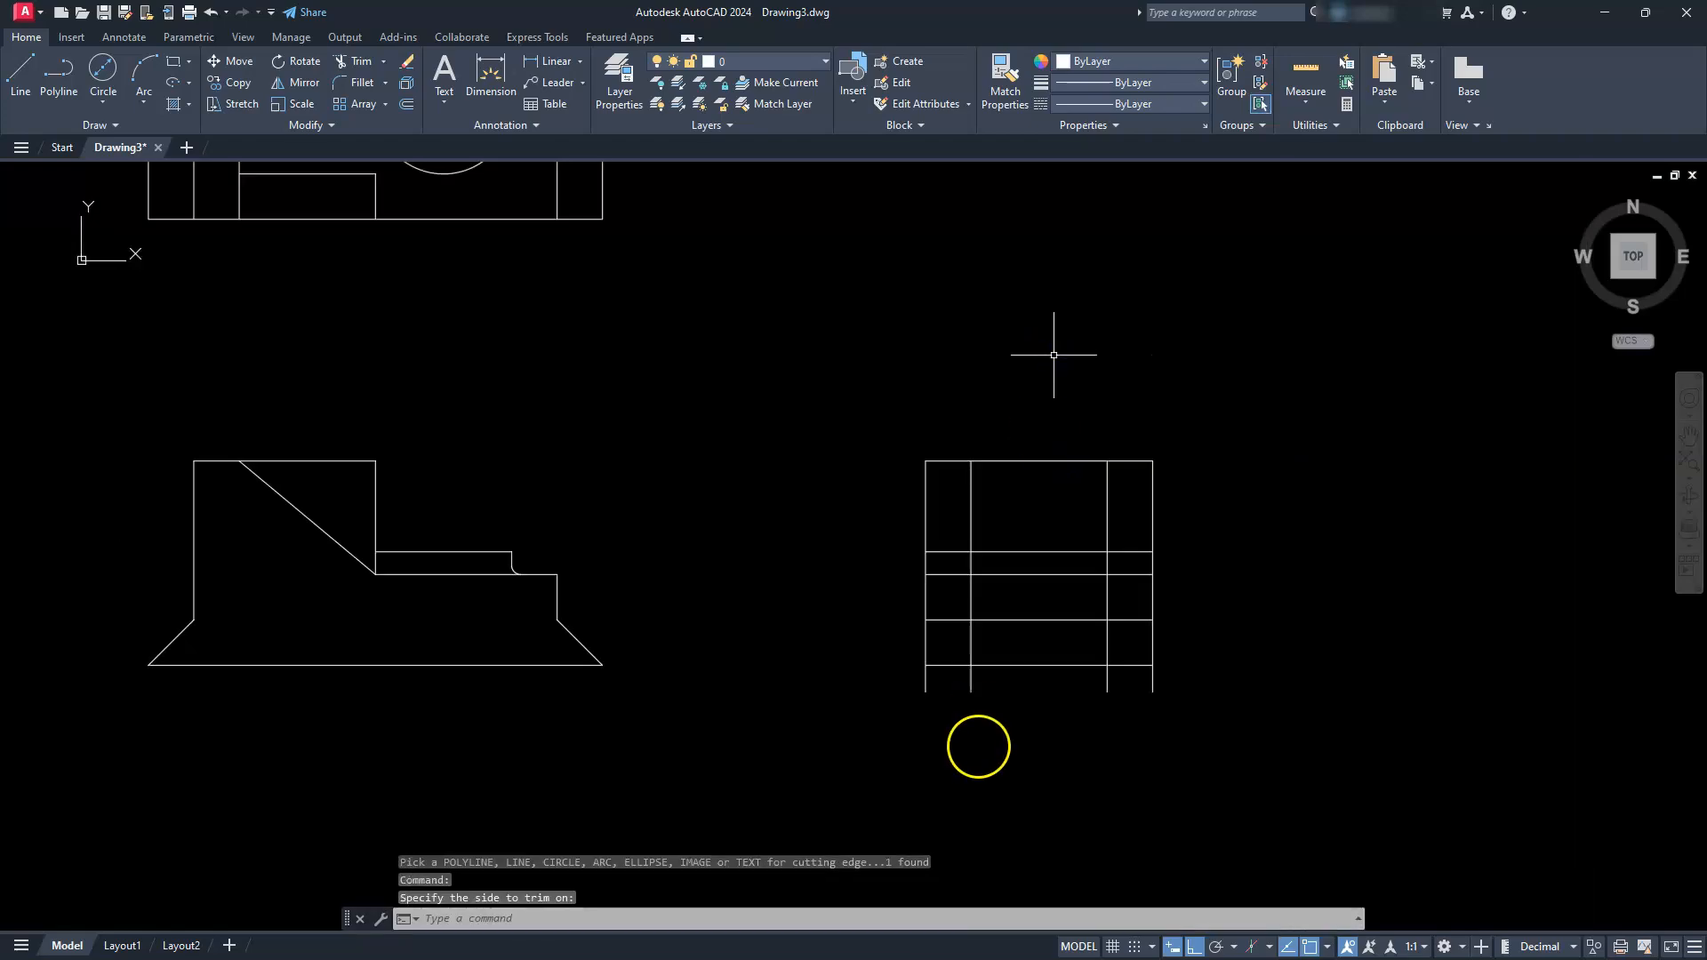
{"action": "key", "text": "Return"}
{"action": "left_click", "coordinate": [1030, 665]}
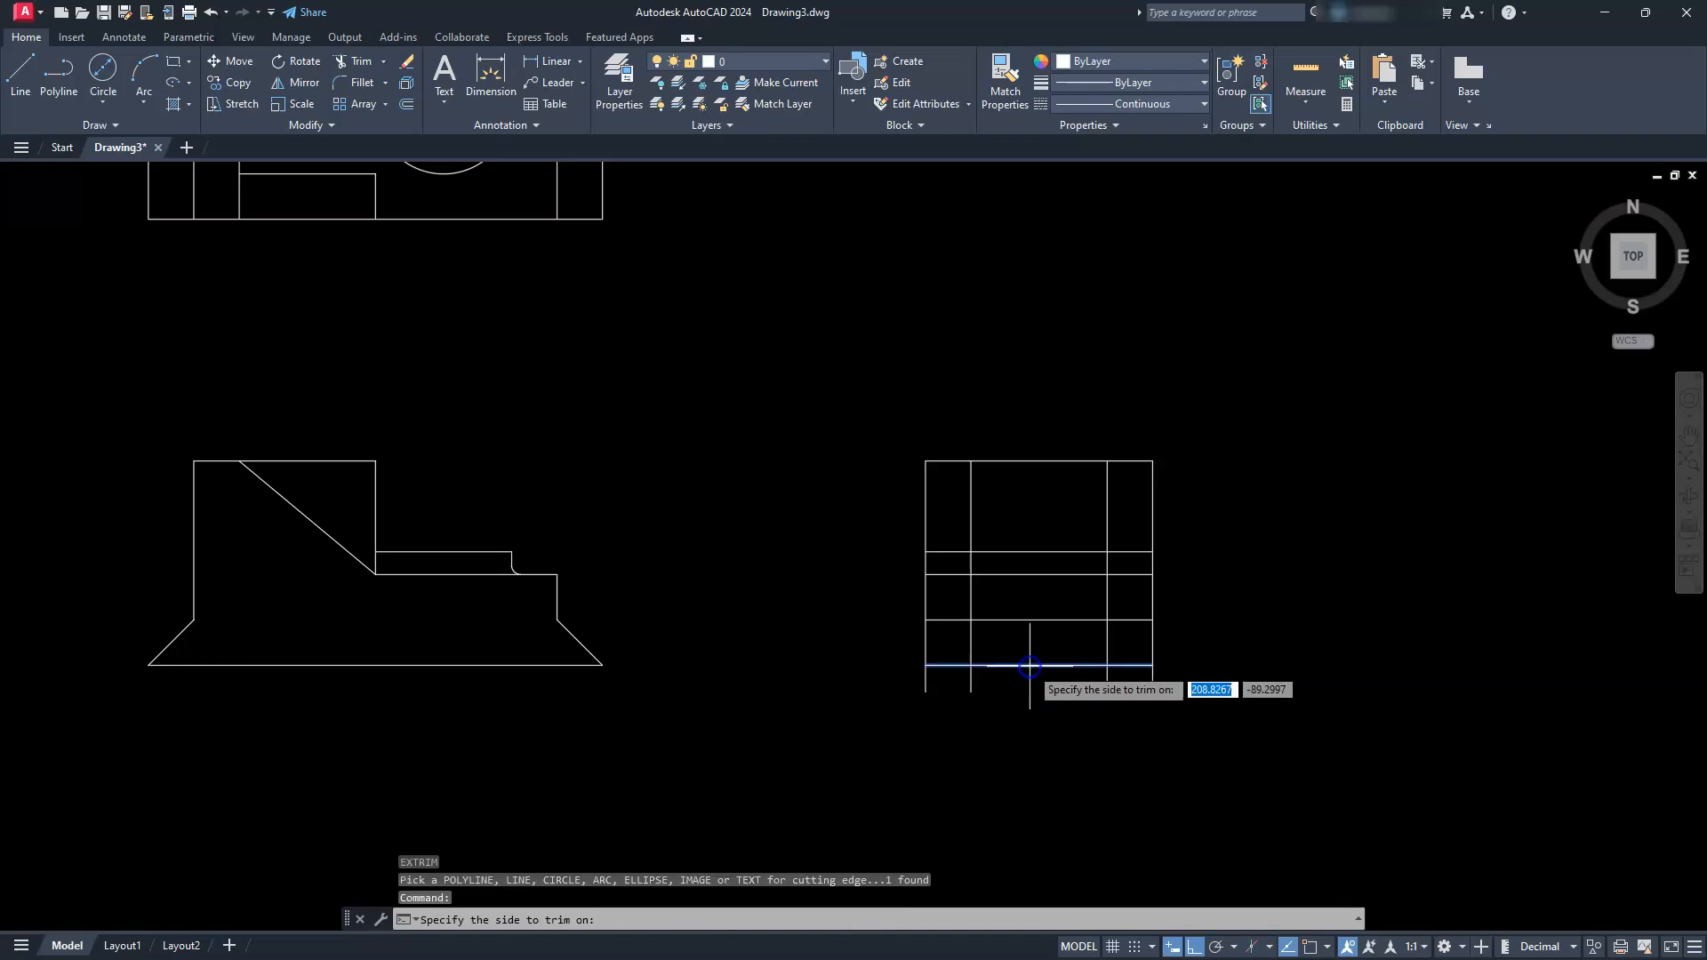
{"action": "left_click", "coordinate": [1021, 713]}
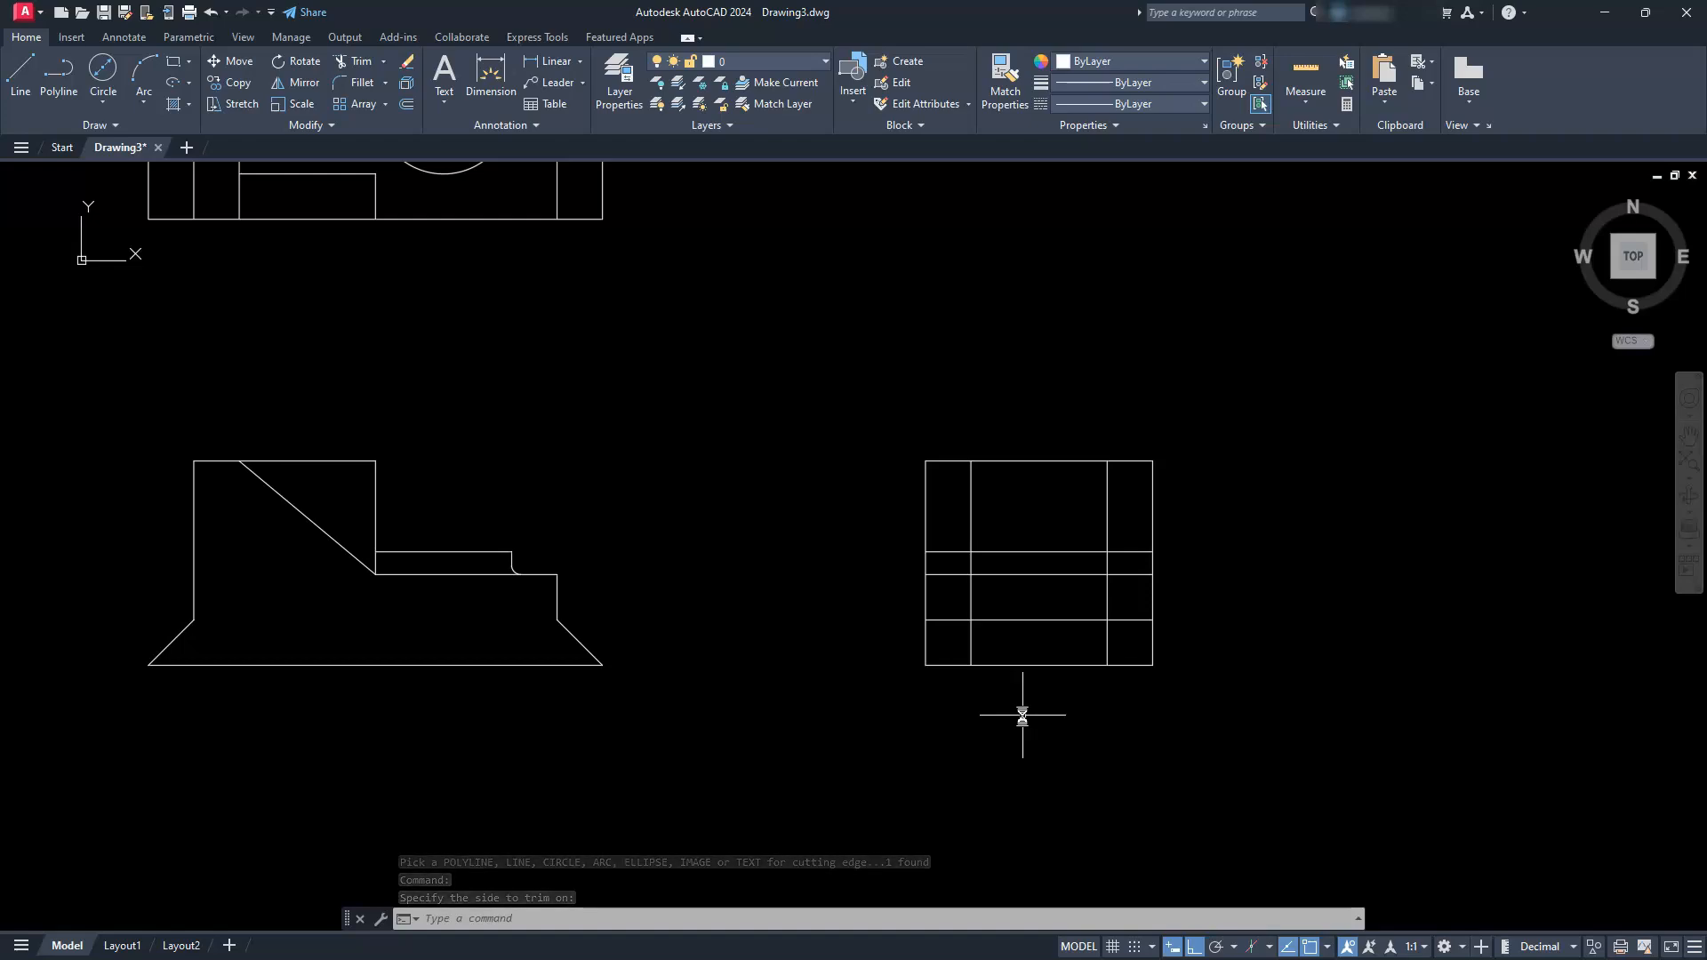
{"action": "key", "text": "Escape"}
{"action": "key", "text": "Escape"}
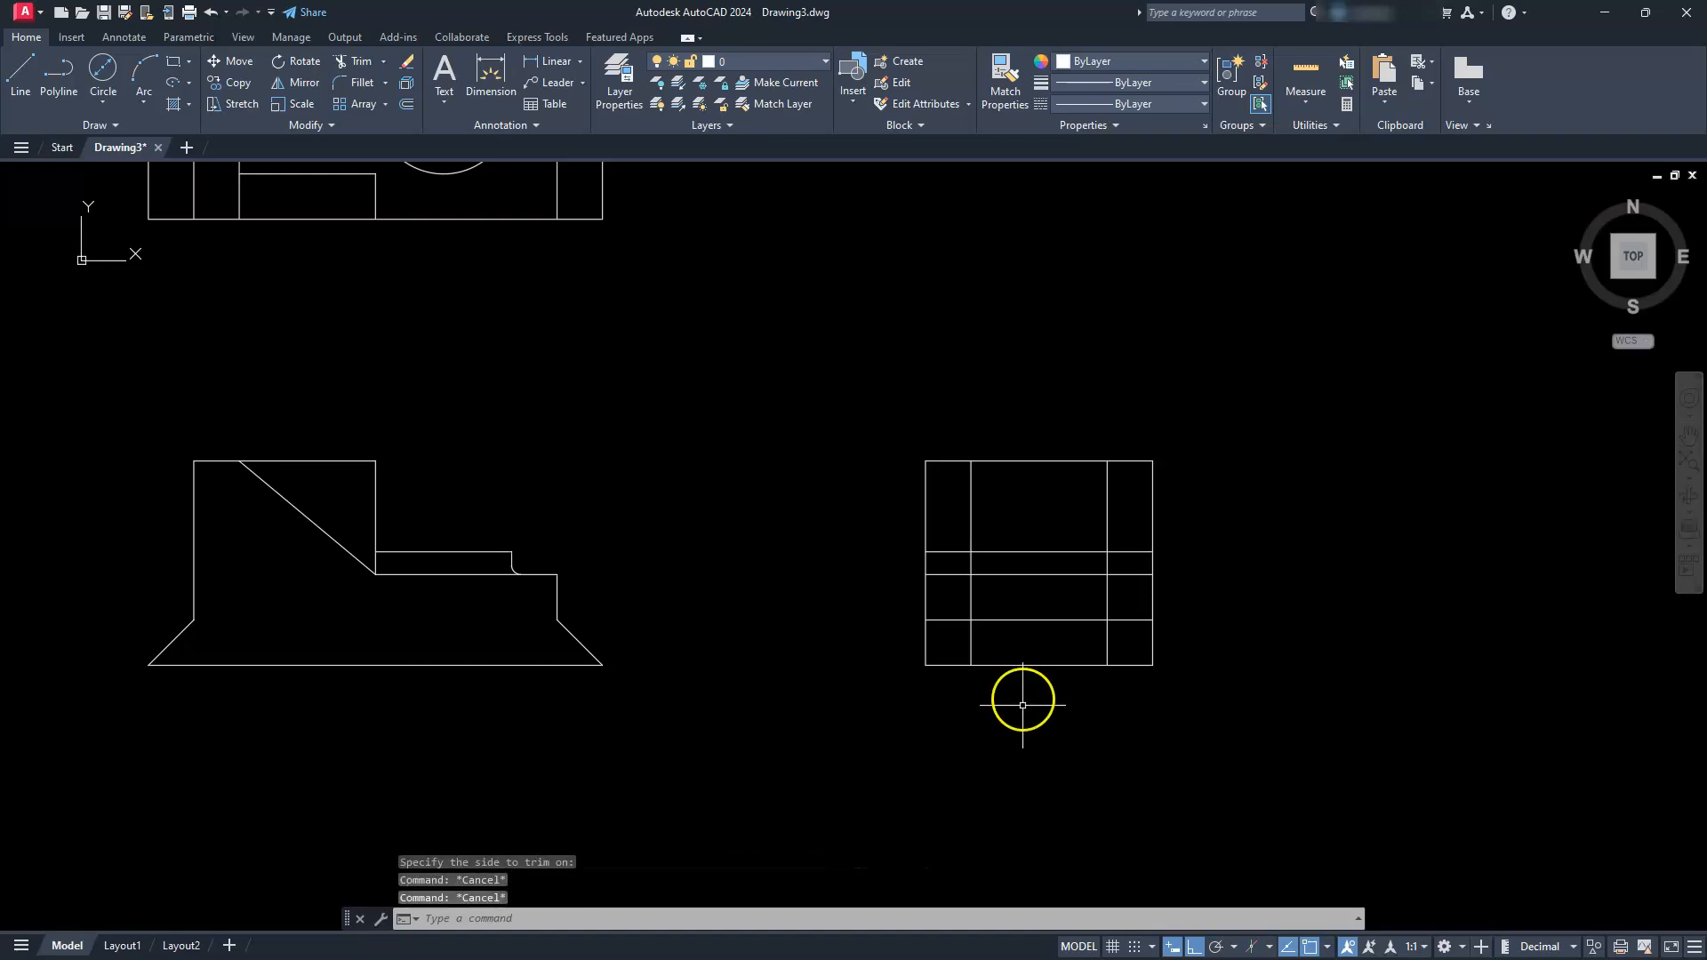
Step: Trim the side view's two inner vertical lines away below the third horizontal line from the top
{"action": "scroll", "coordinate": [1029, 574], "scroll_direction": "up", "scroll_amount": 4}
{"action": "middle_click_drag", "start_coordinate": [1085, 576], "coordinate": [826, 569]}
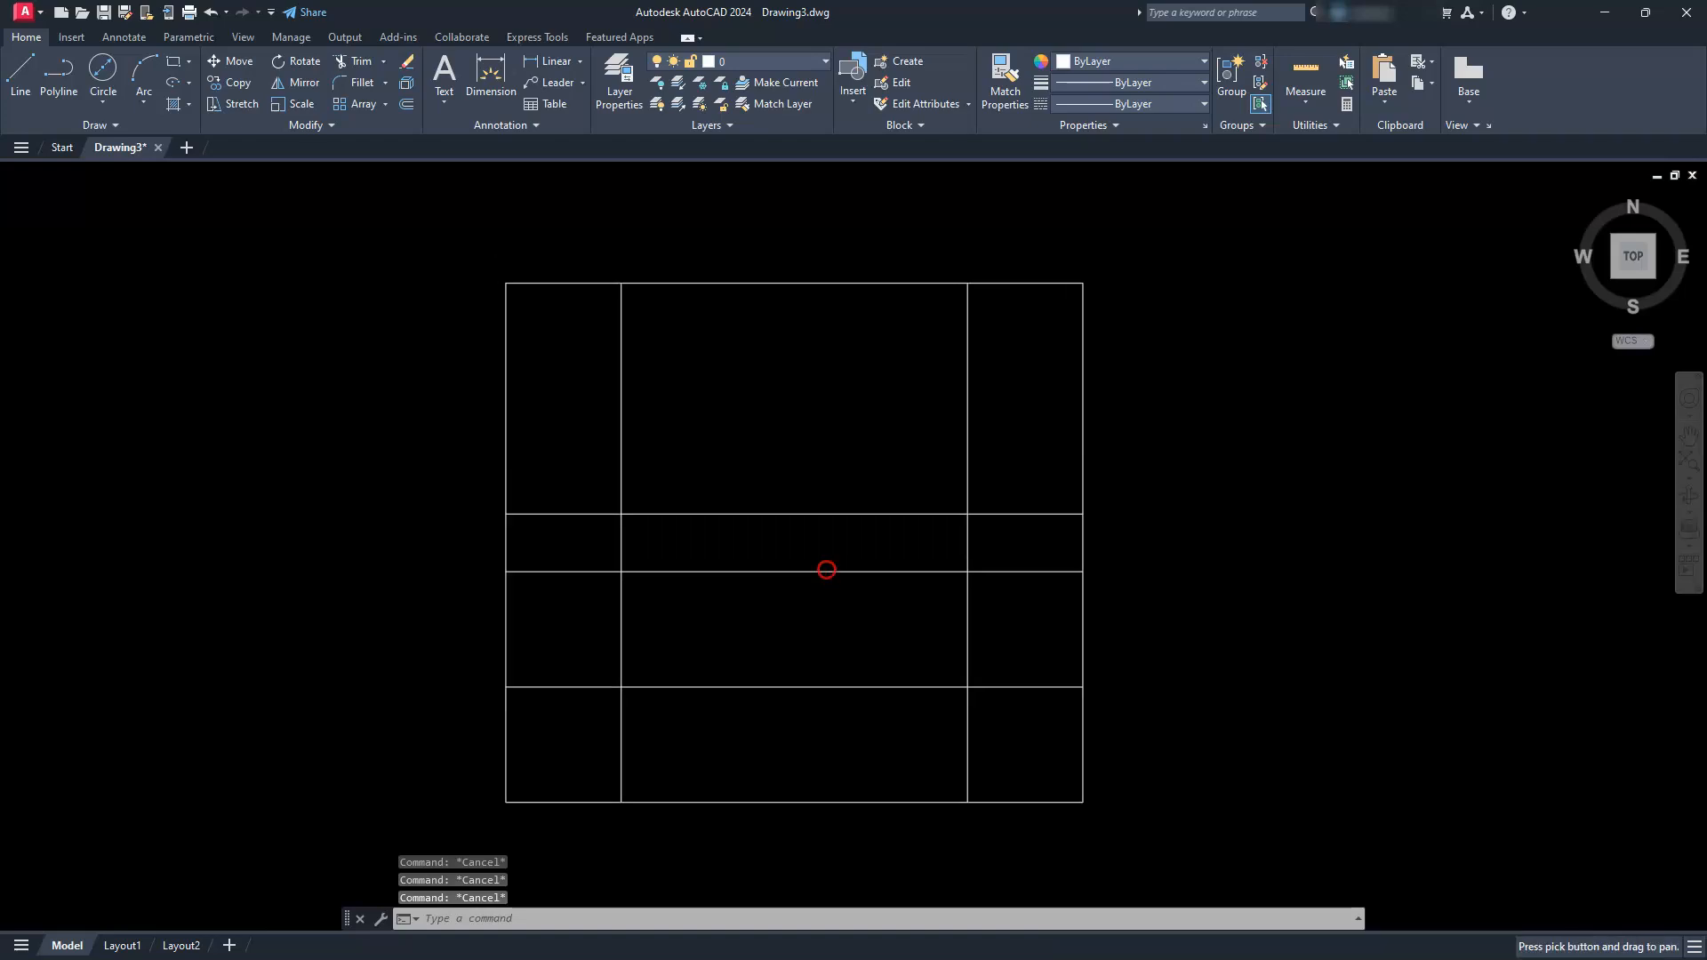
{"action": "left_click", "coordinate": [354, 60]}
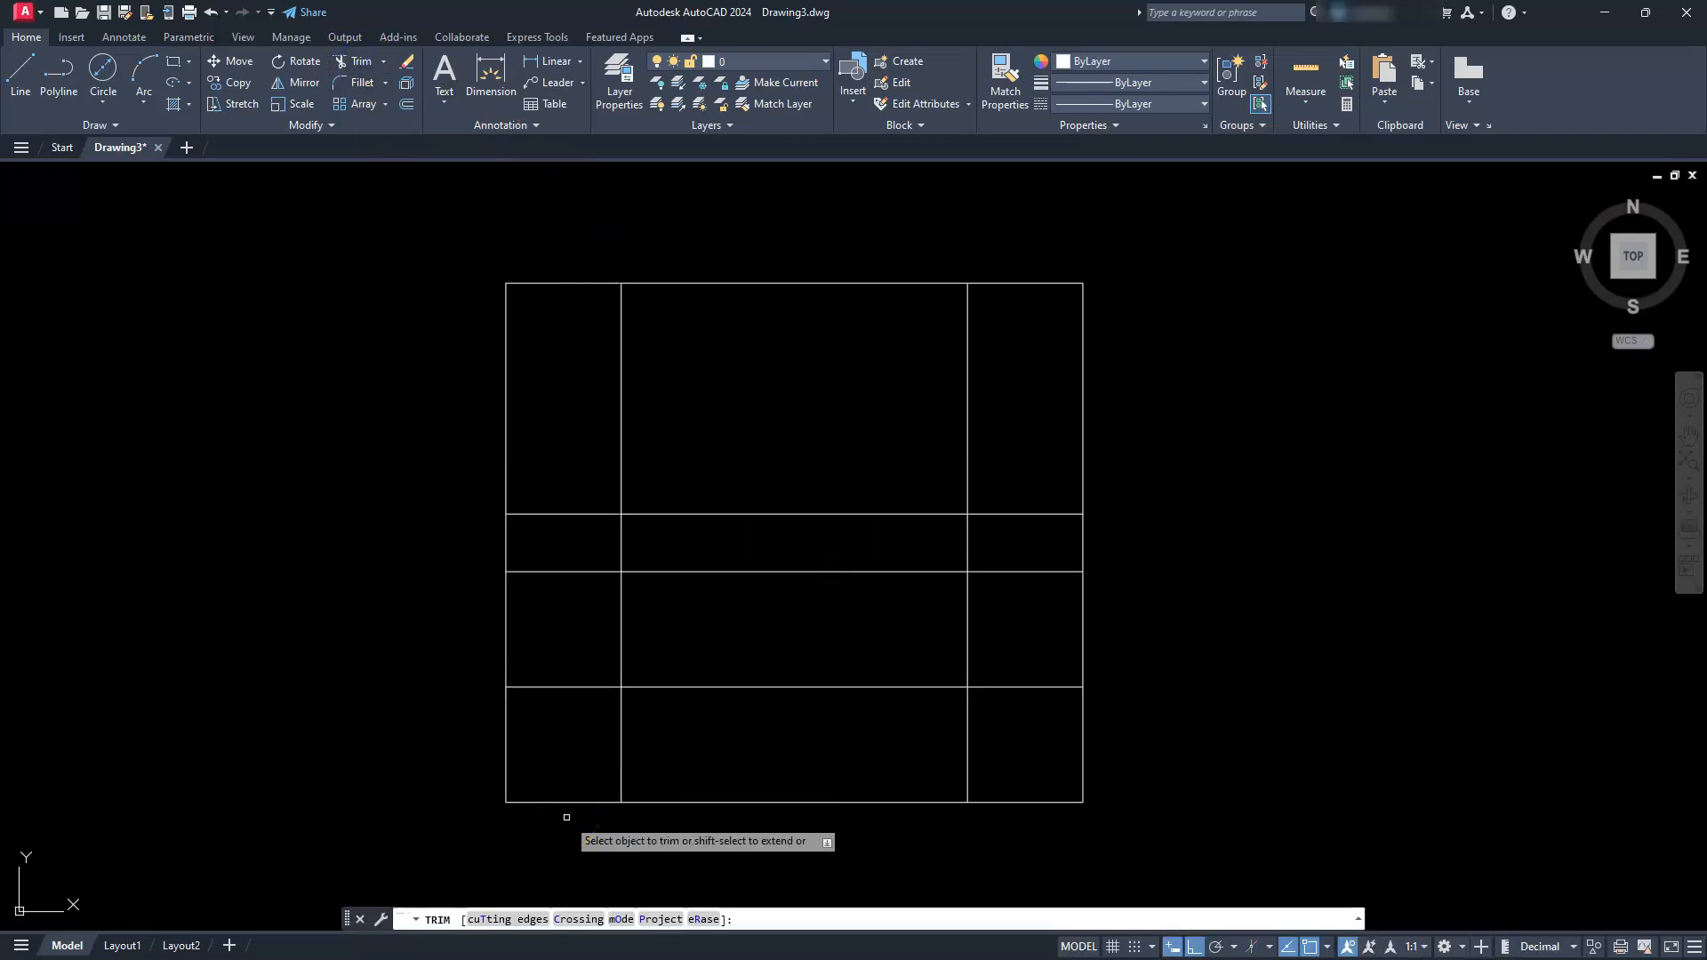
{"action": "left_click", "coordinate": [621, 779]}
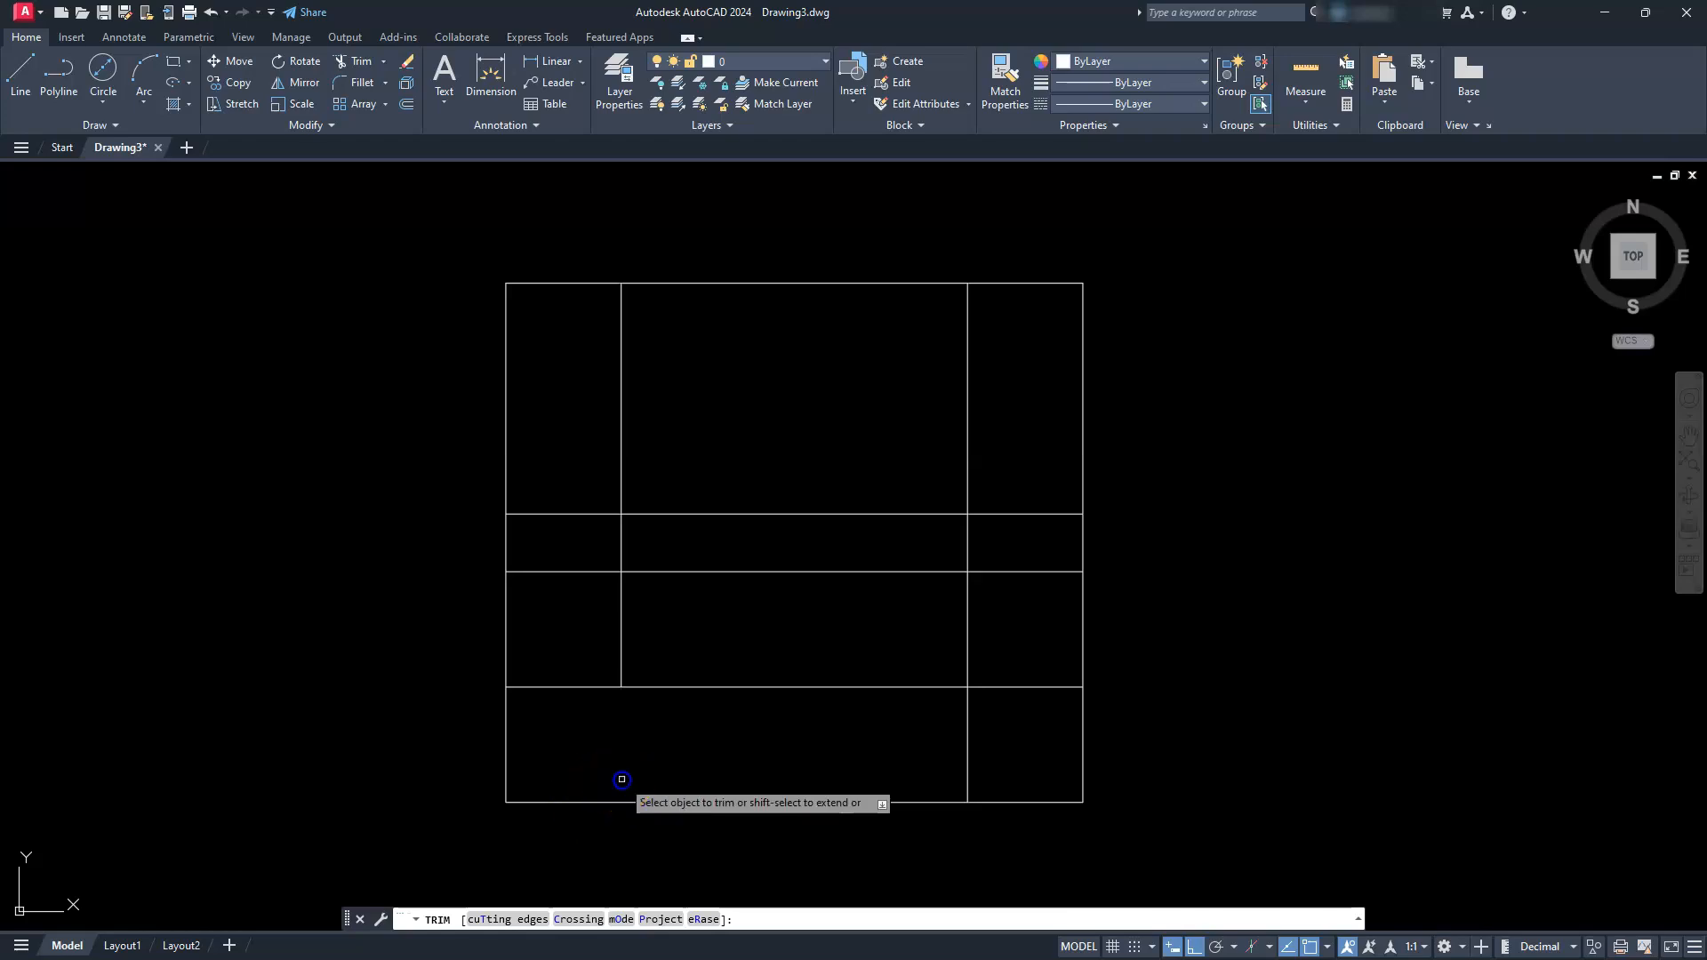
{"action": "left_click", "coordinate": [967, 762]}
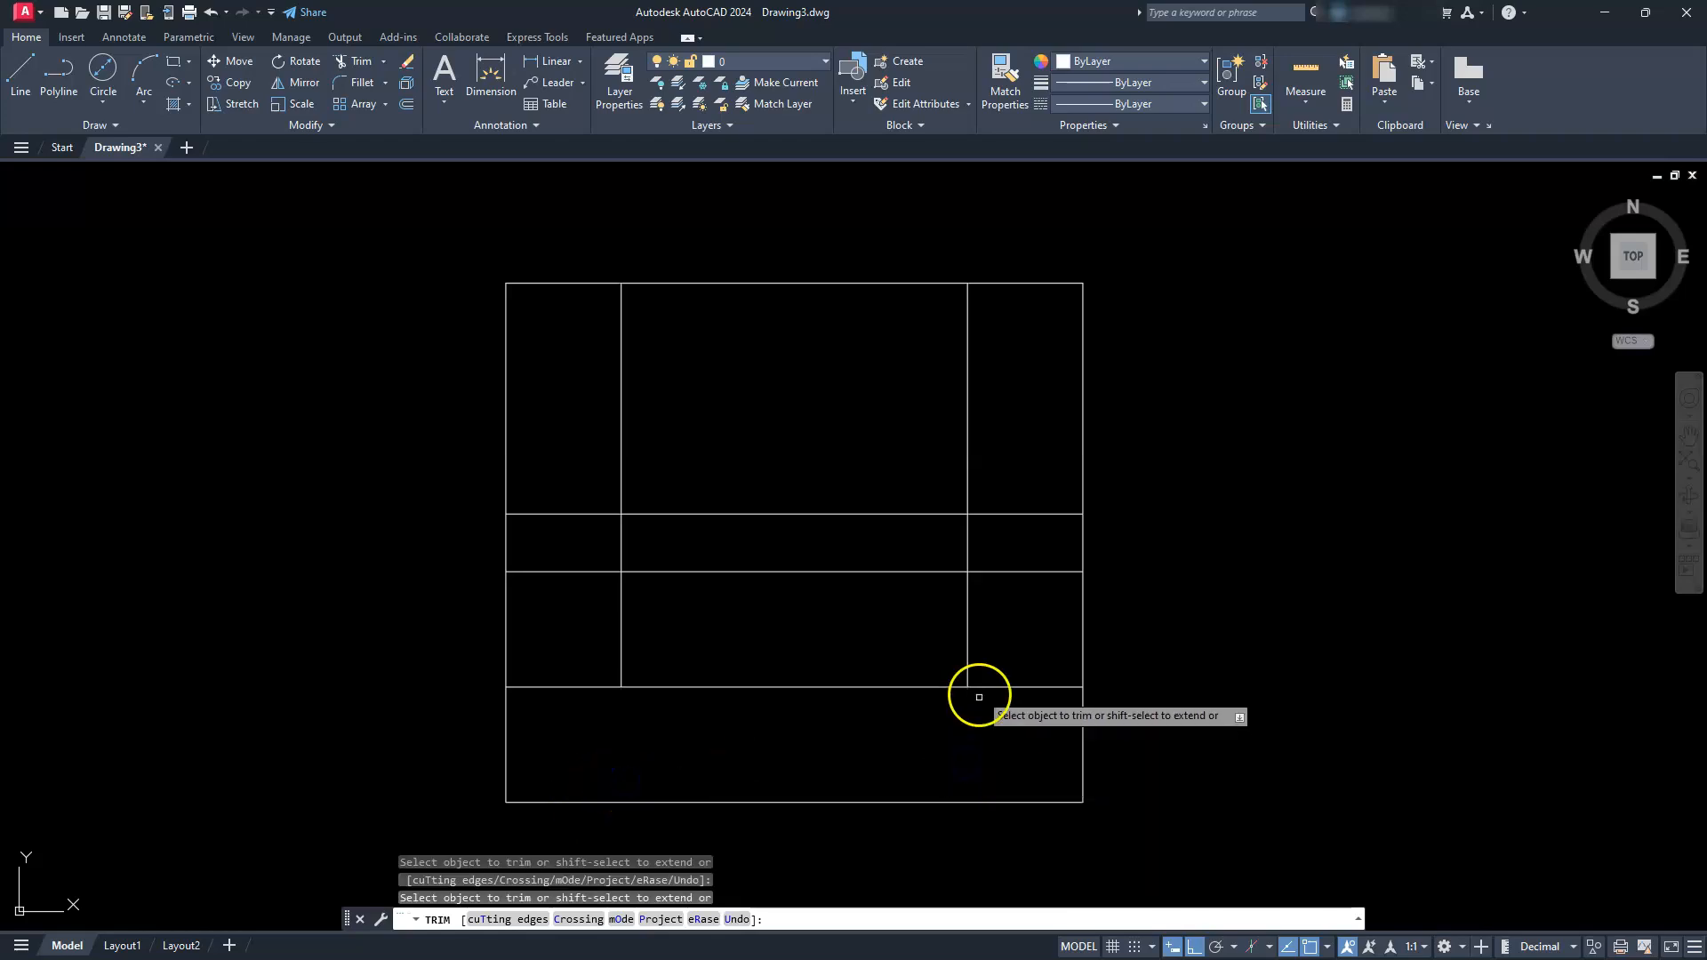
{"action": "left_click", "coordinate": [967, 649]}
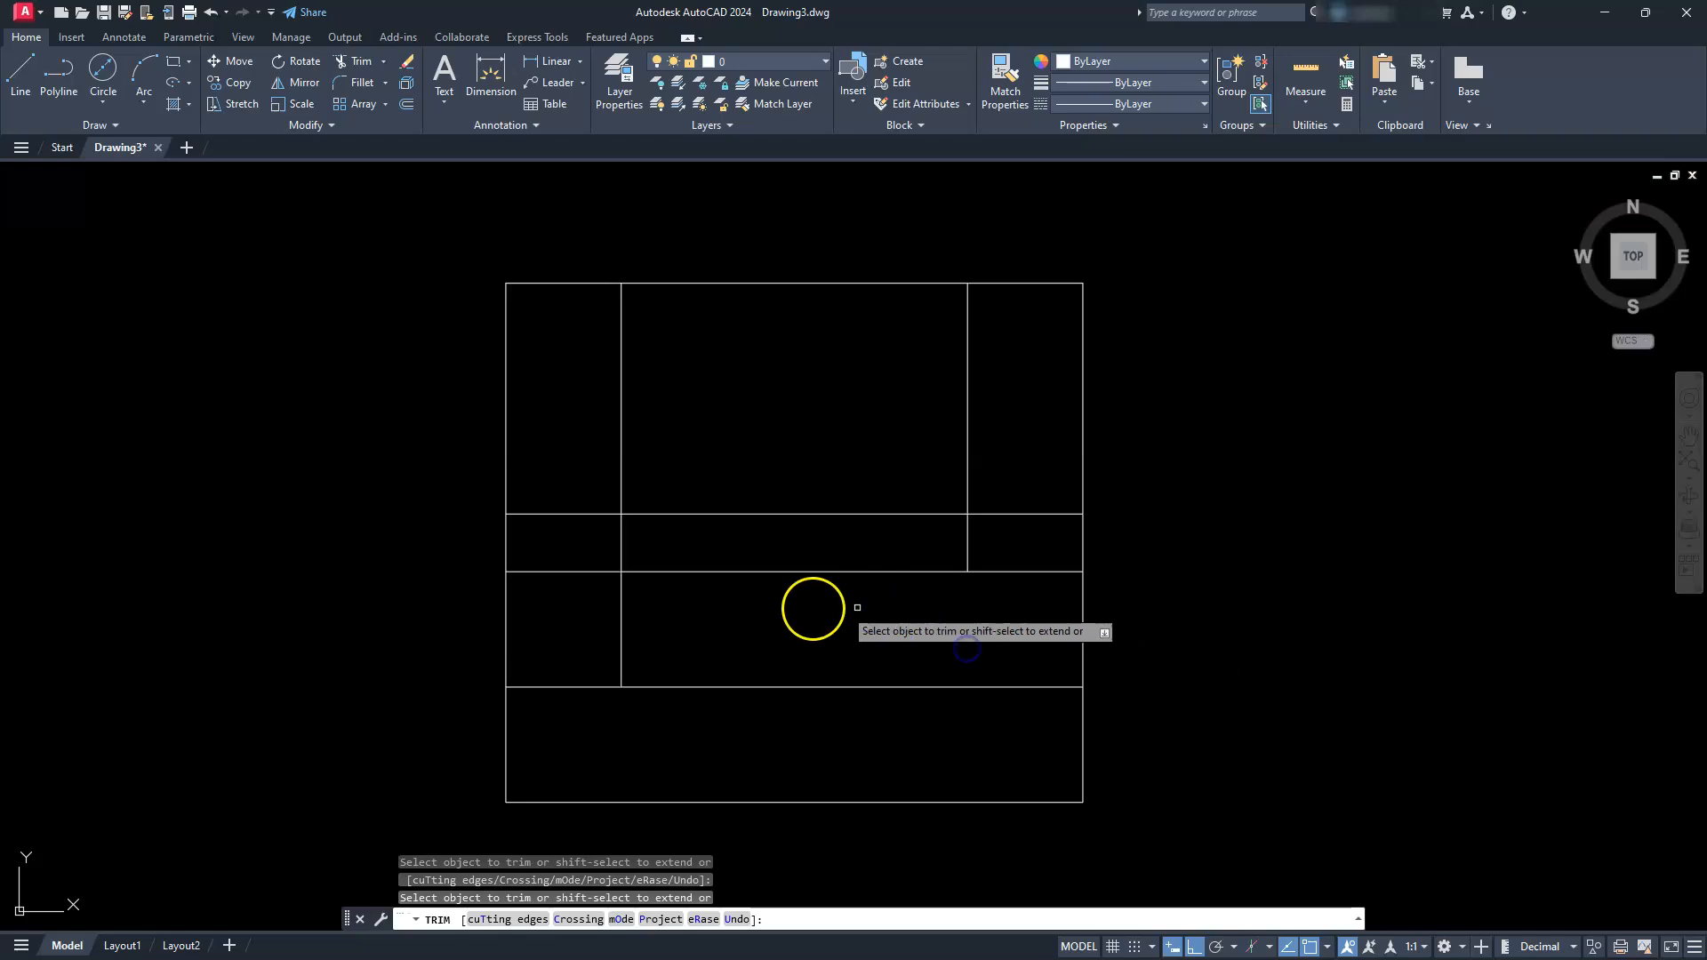
{"action": "left_click", "coordinate": [621, 627]}
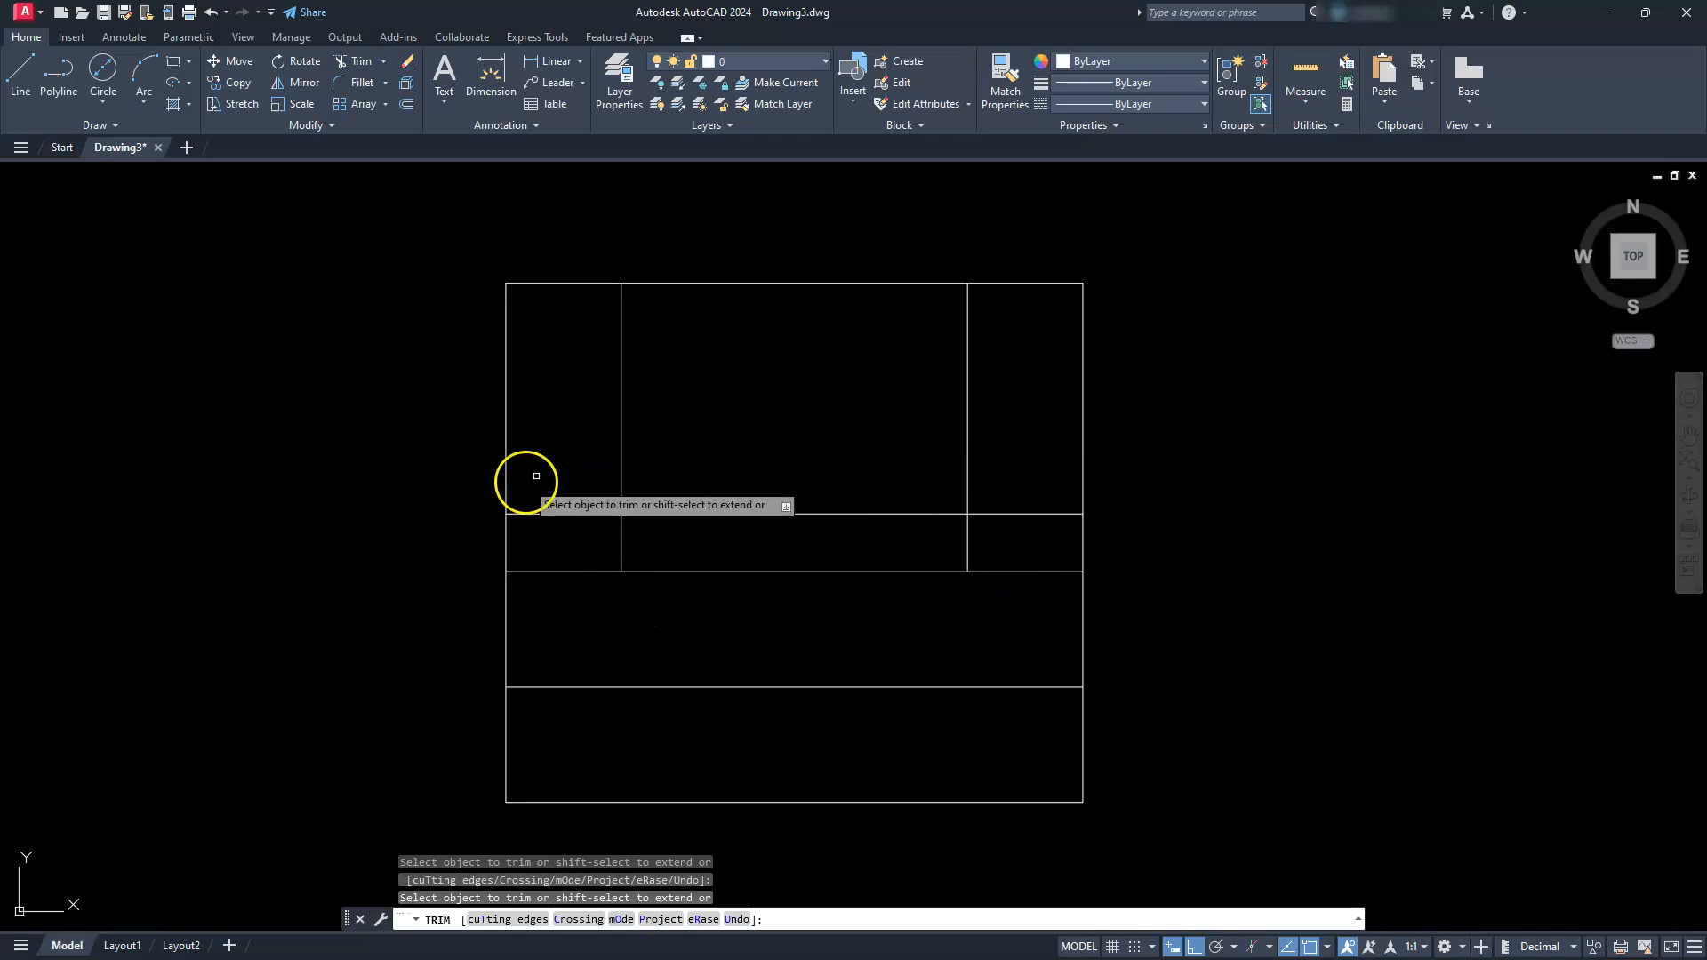
Step: Trim the side view's second horizontal line from the top outside the two inner vertical lines
{"action": "left_click", "coordinate": [542, 513]}
{"action": "left_click", "coordinate": [1010, 515]}
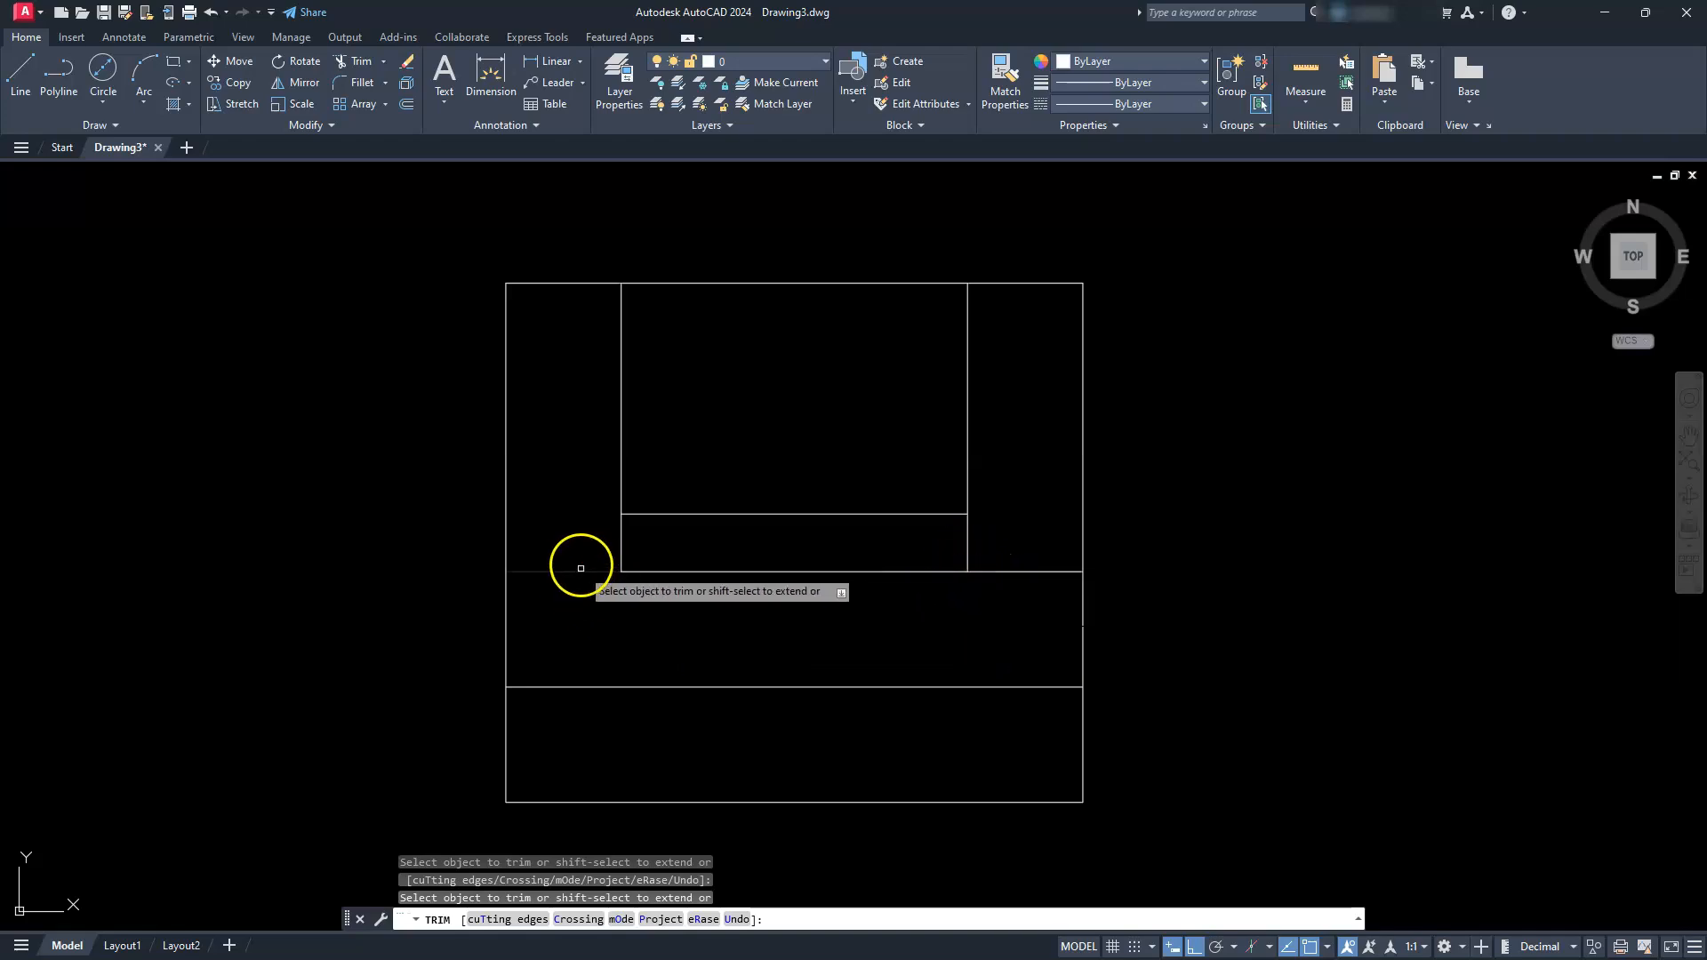
{"action": "key", "text": "Escape"}
{"action": "key", "text": "Escape"}
{"action": "key", "text": "Escape"}
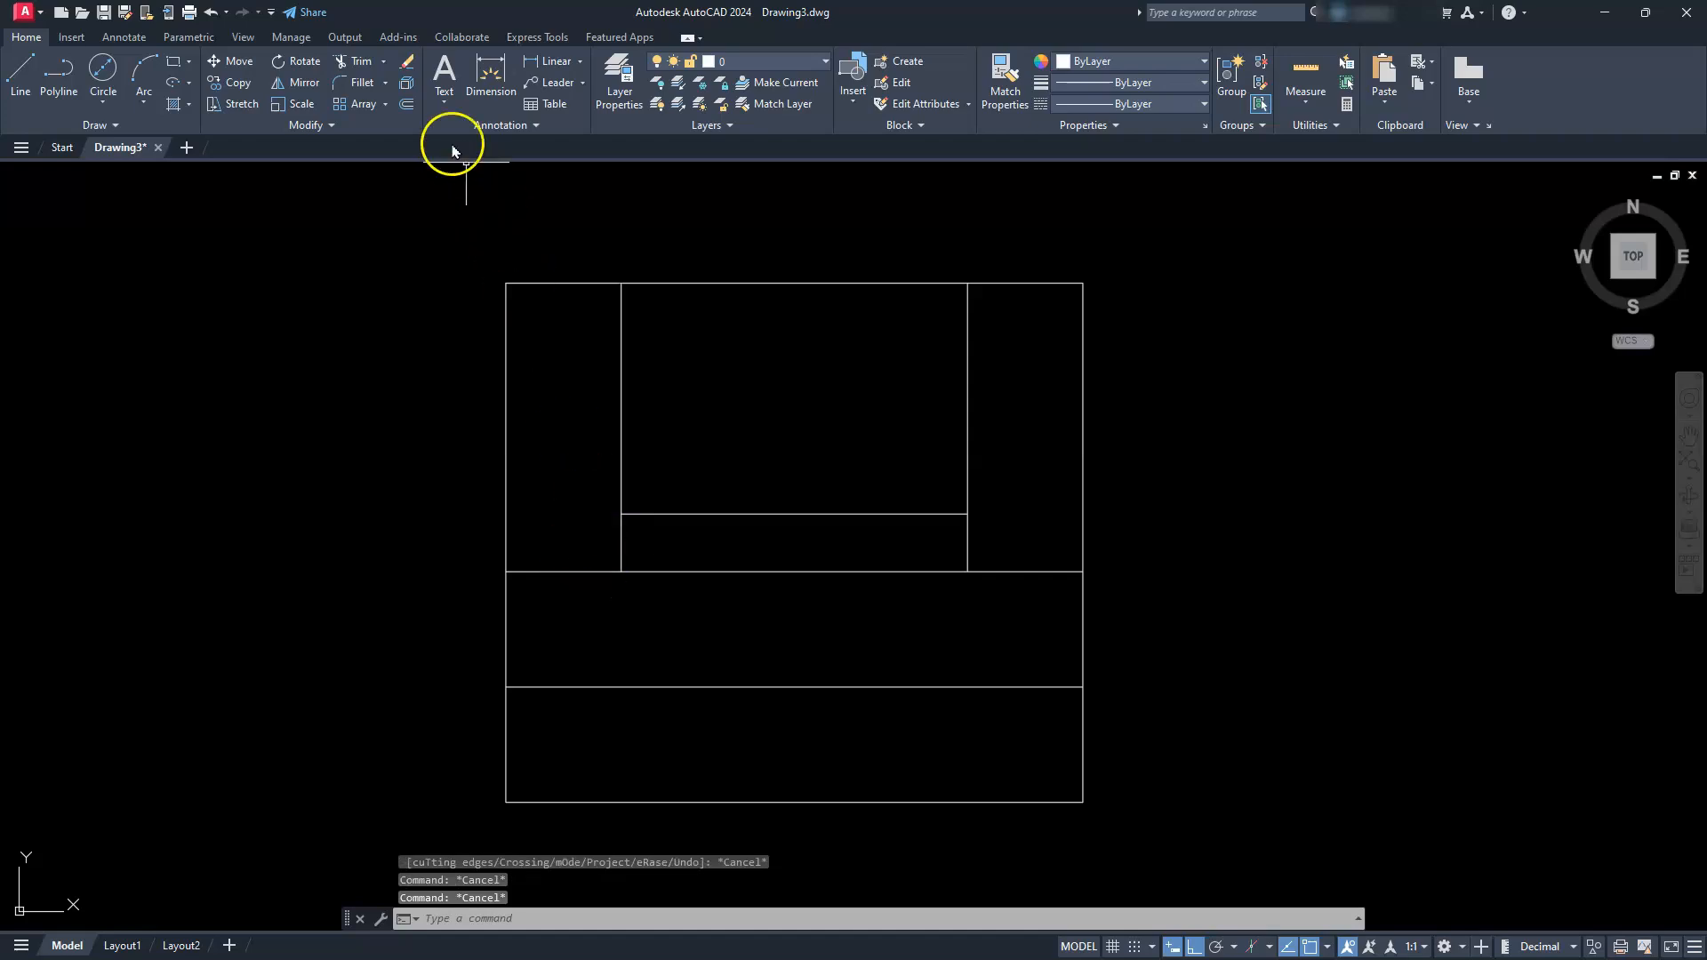
Step: Trim the side view's third horizontal line from the top between the two inner vertical lines
{"action": "left_click", "coordinate": [438, 294]}
{"action": "left_click", "coordinate": [356, 60]}
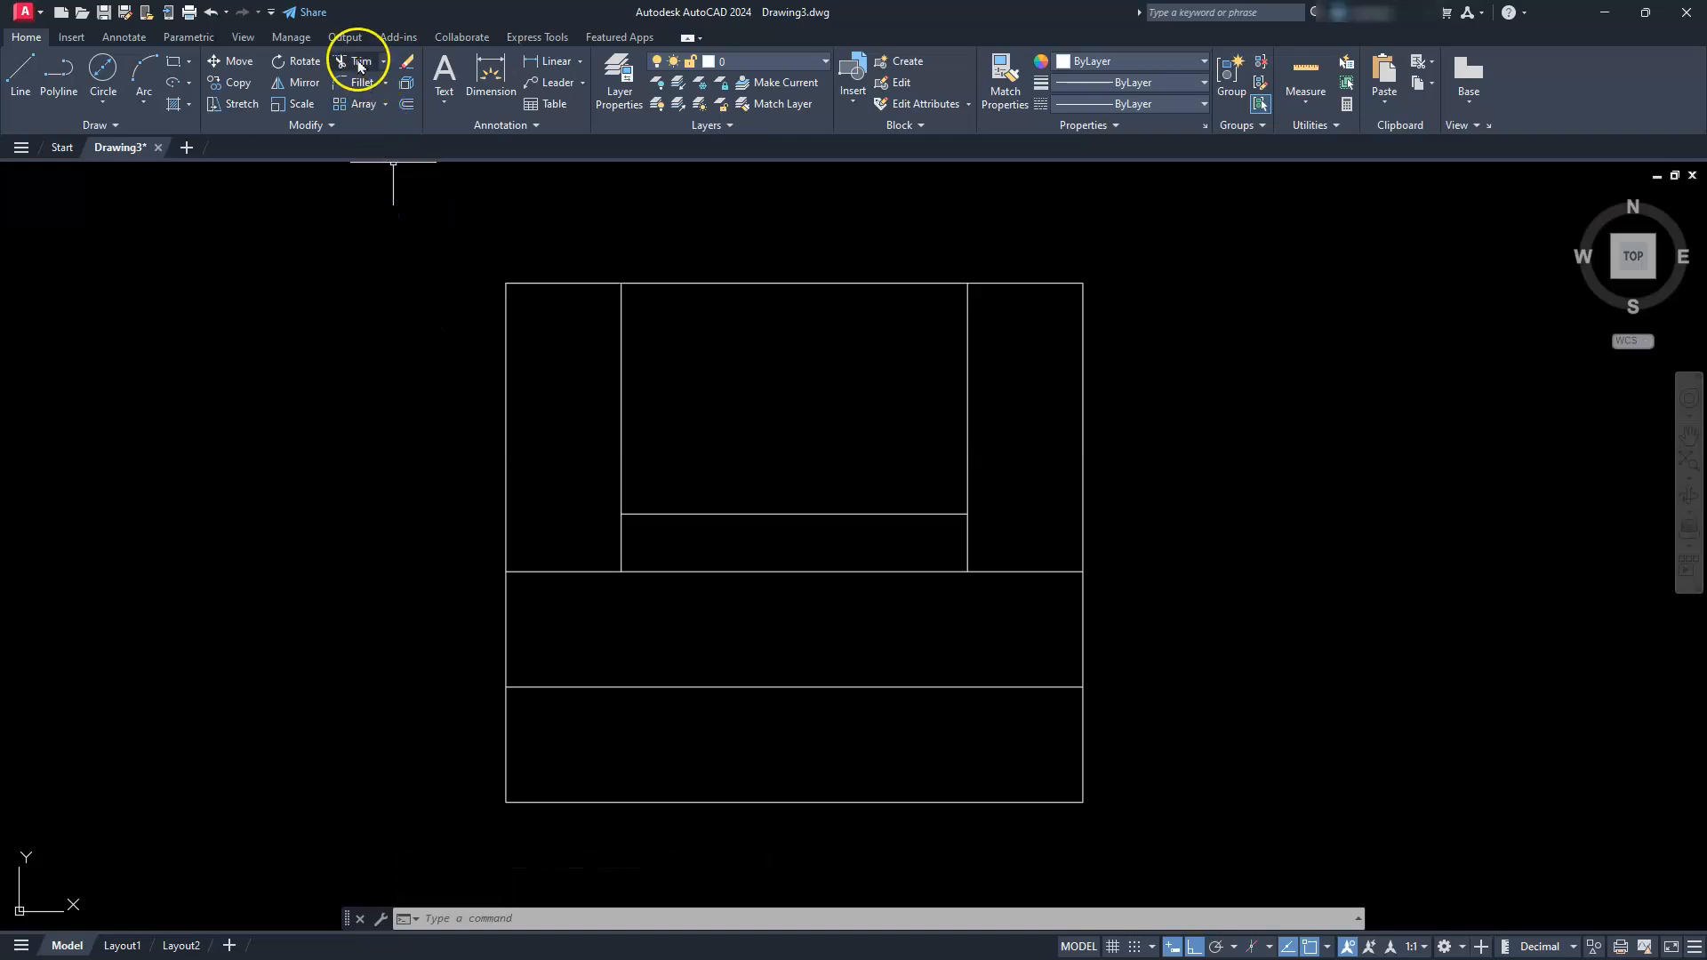
{"action": "left_click", "coordinate": [792, 572]}
{"action": "left_click", "coordinate": [785, 658]}
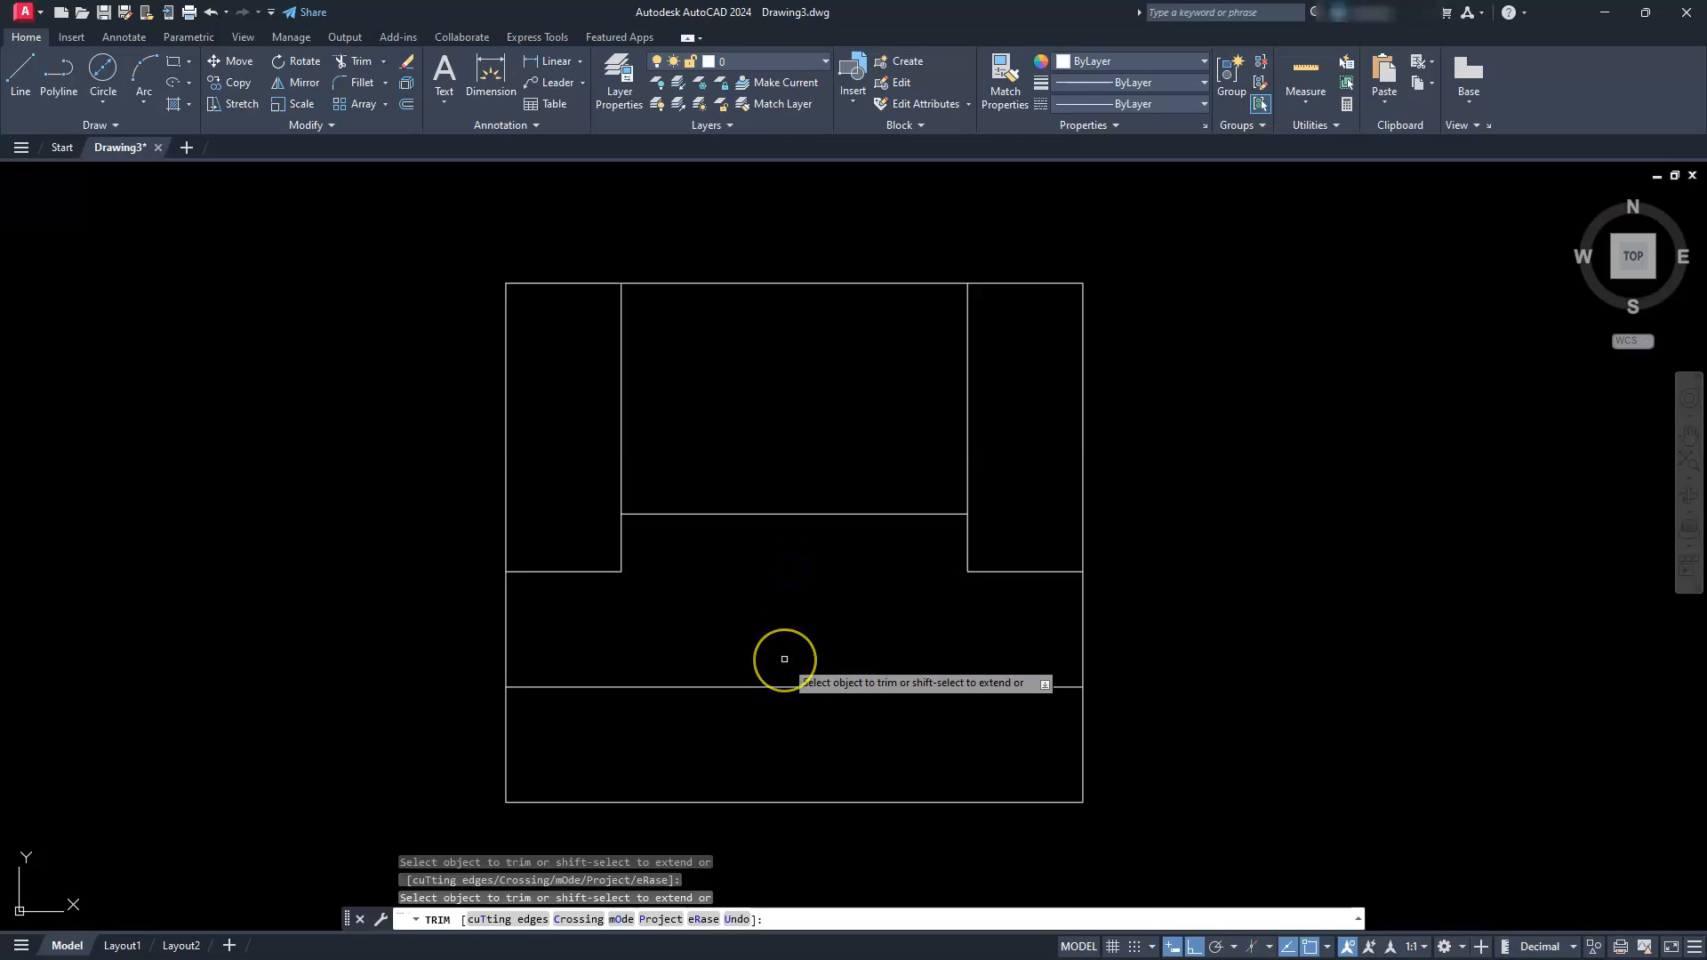
{"action": "key", "text": "Escape"}
{"action": "key", "text": "Escape"}
{"action": "key", "text": "Escape"}
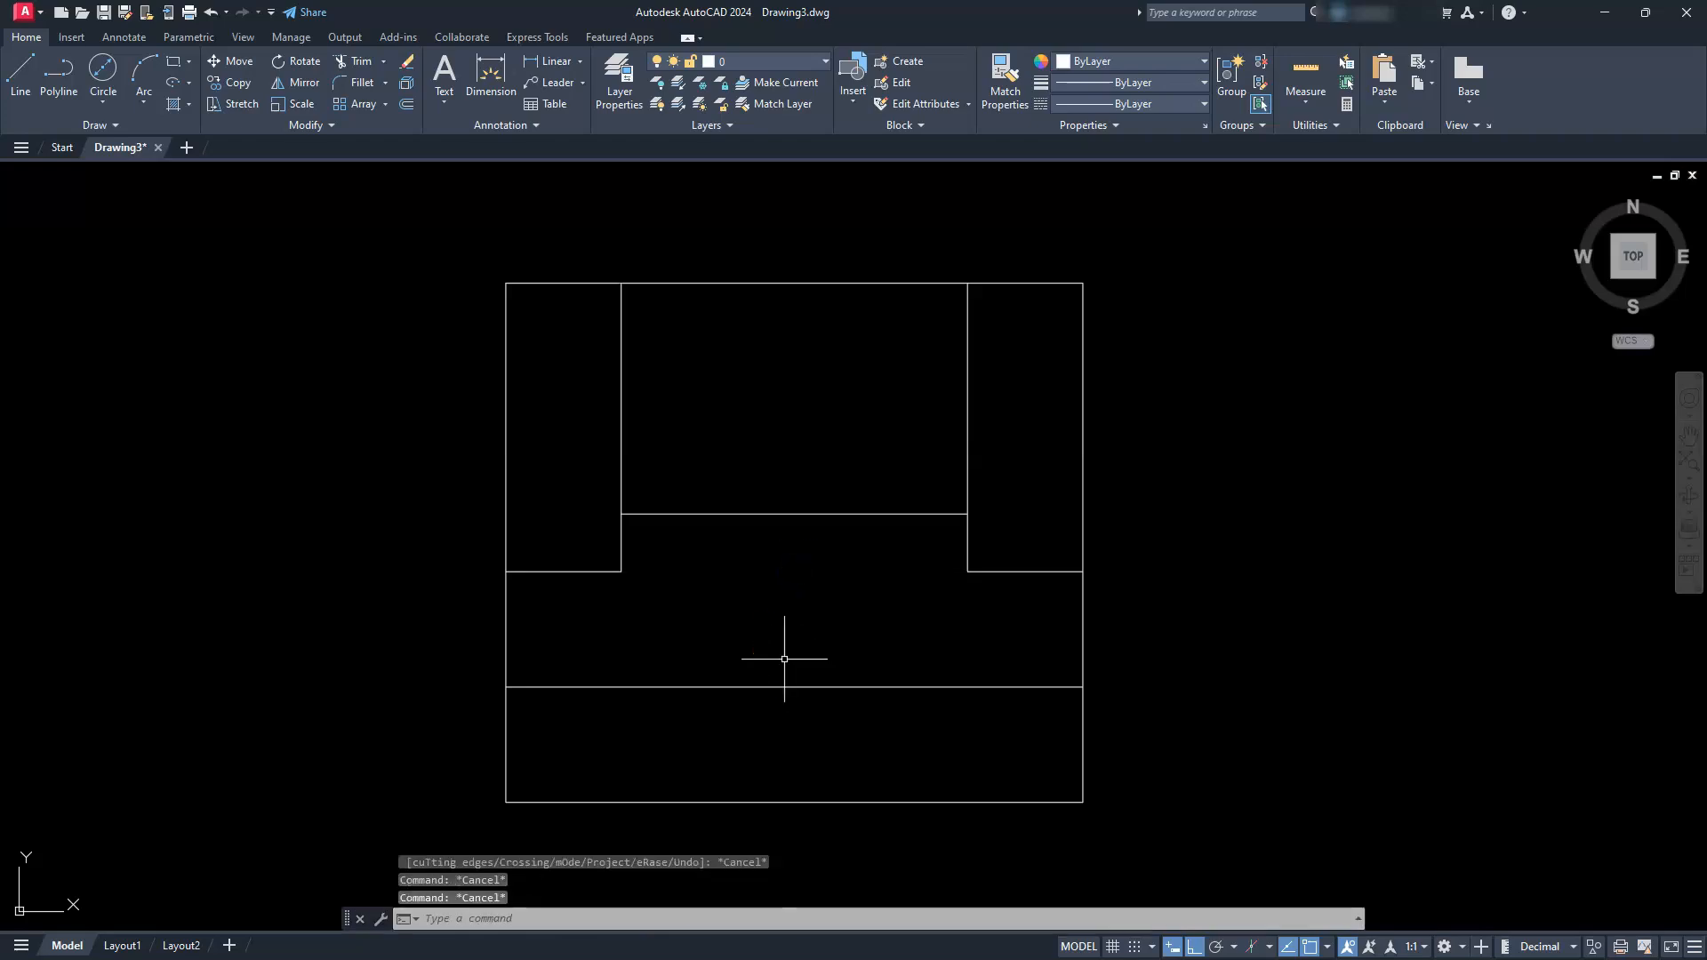
Step: Fillet both inner corners of the side view with radius 2, where the inner verticals meet the short horizontal lines
{"action": "left_click", "coordinate": [362, 81]}
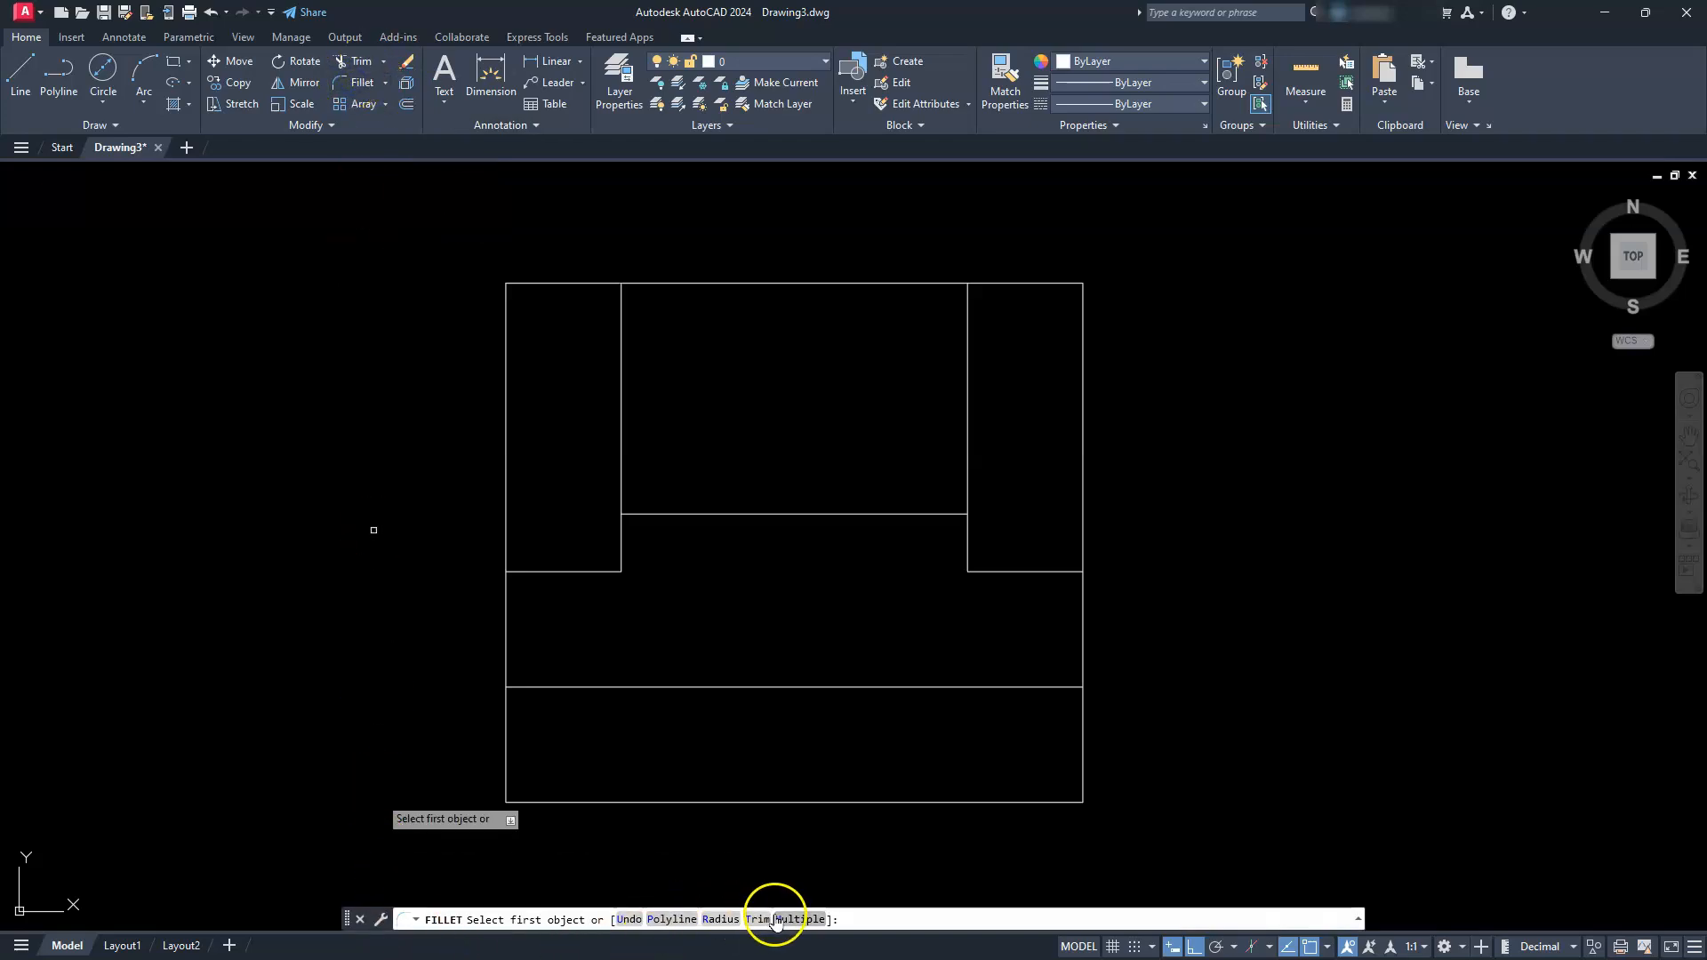
{"action": "left_click", "coordinate": [720, 919]}
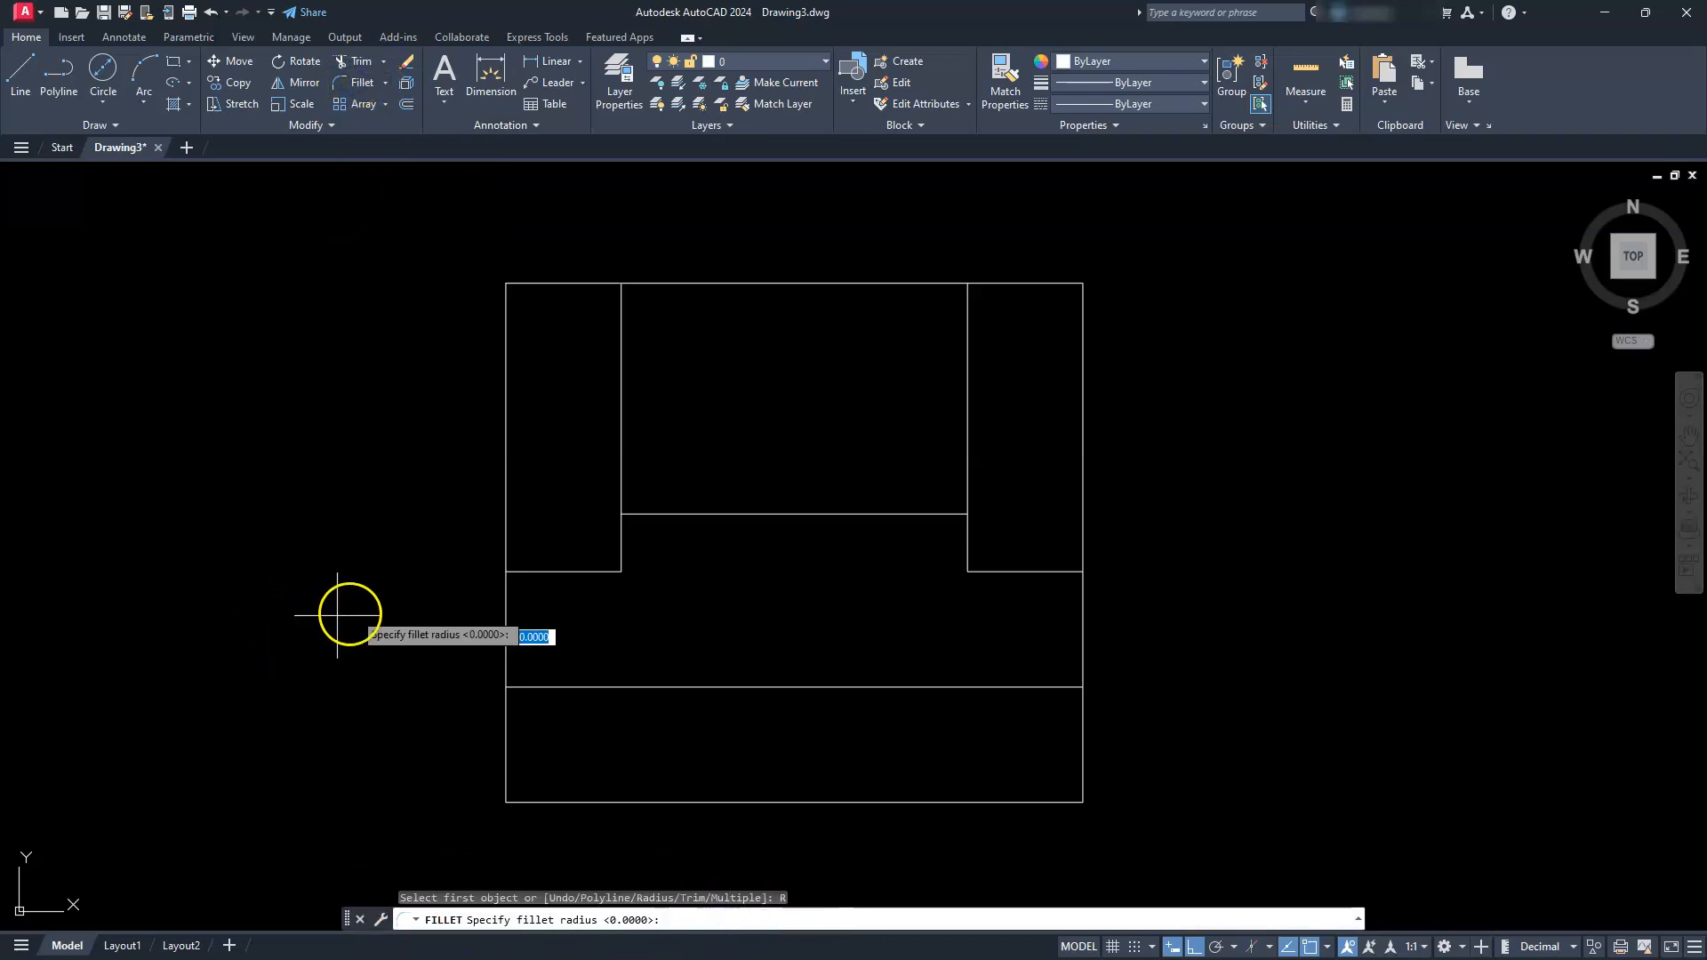
{"action": "type", "text": "2"}
{"action": "key", "text": "Return"}
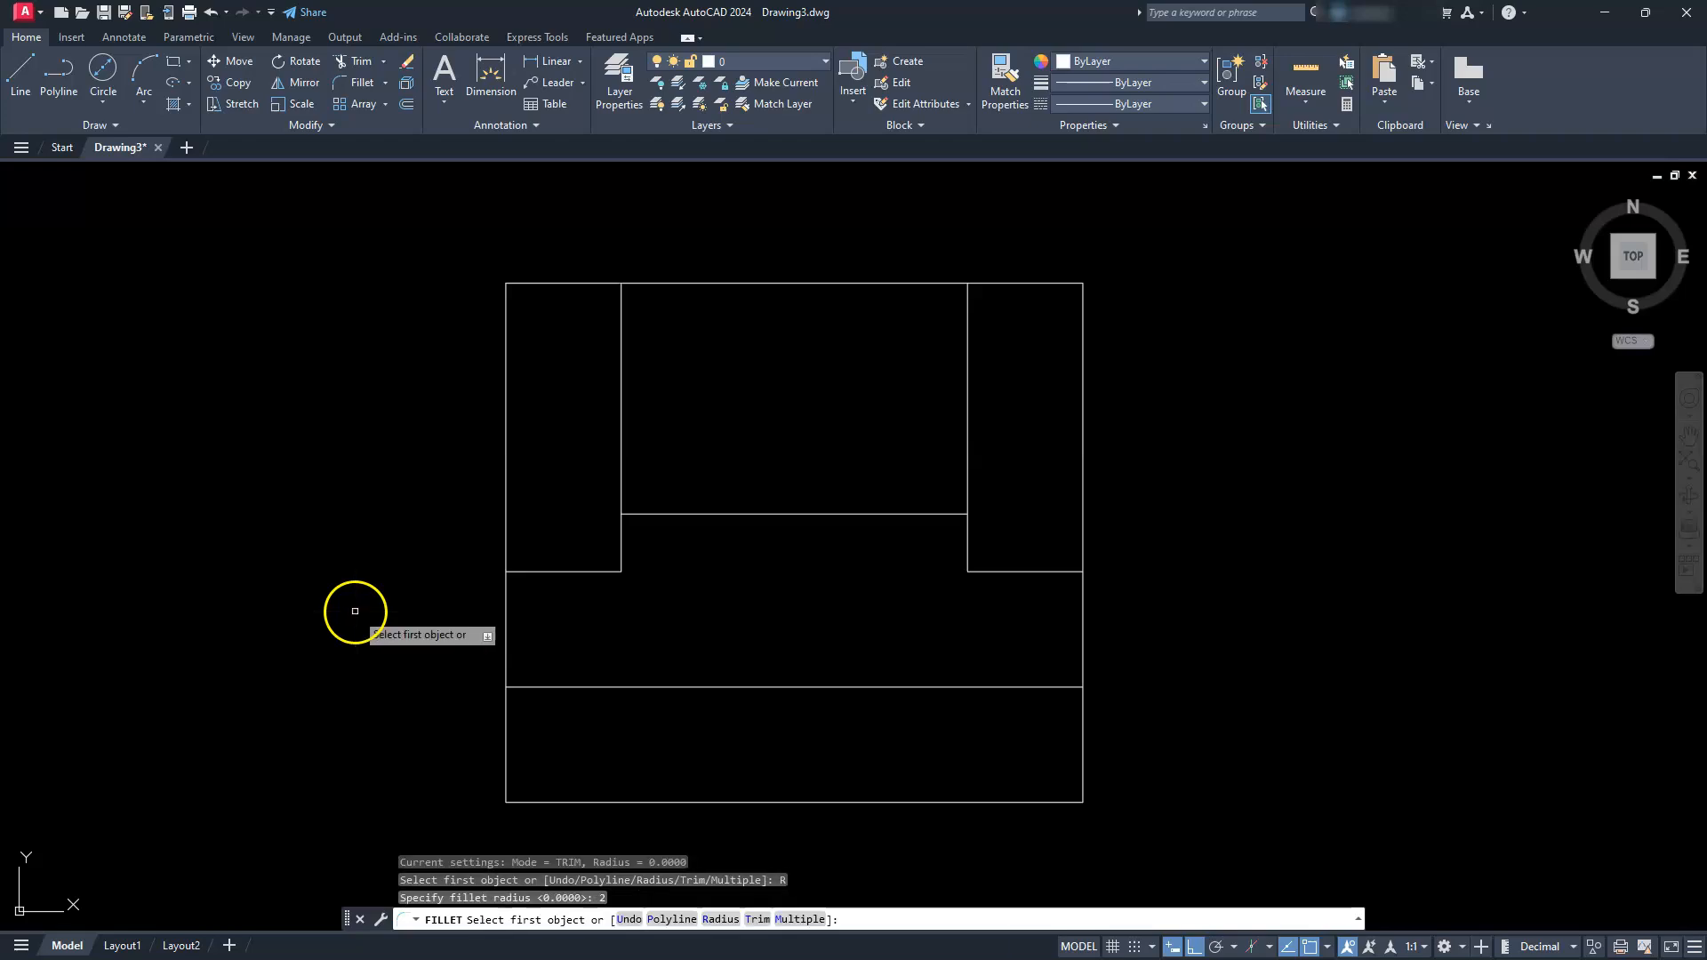
{"action": "left_click", "coordinate": [804, 920]}
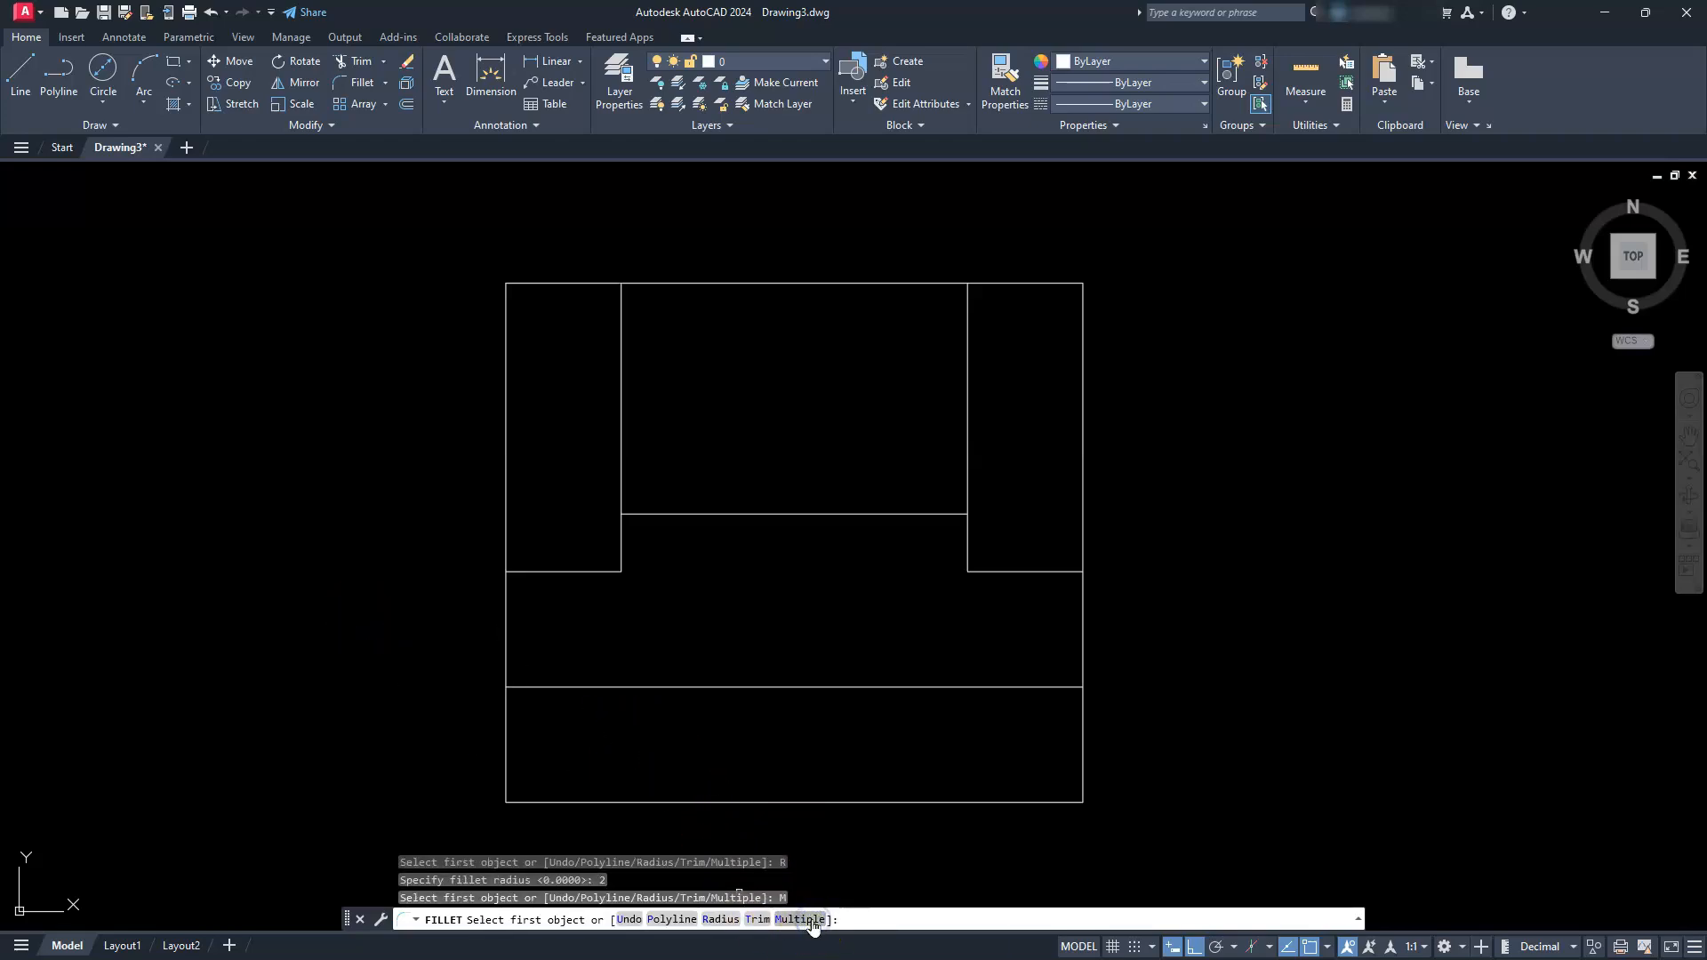
{"action": "left_click", "coordinate": [557, 574]}
{"action": "left_click", "coordinate": [621, 467]}
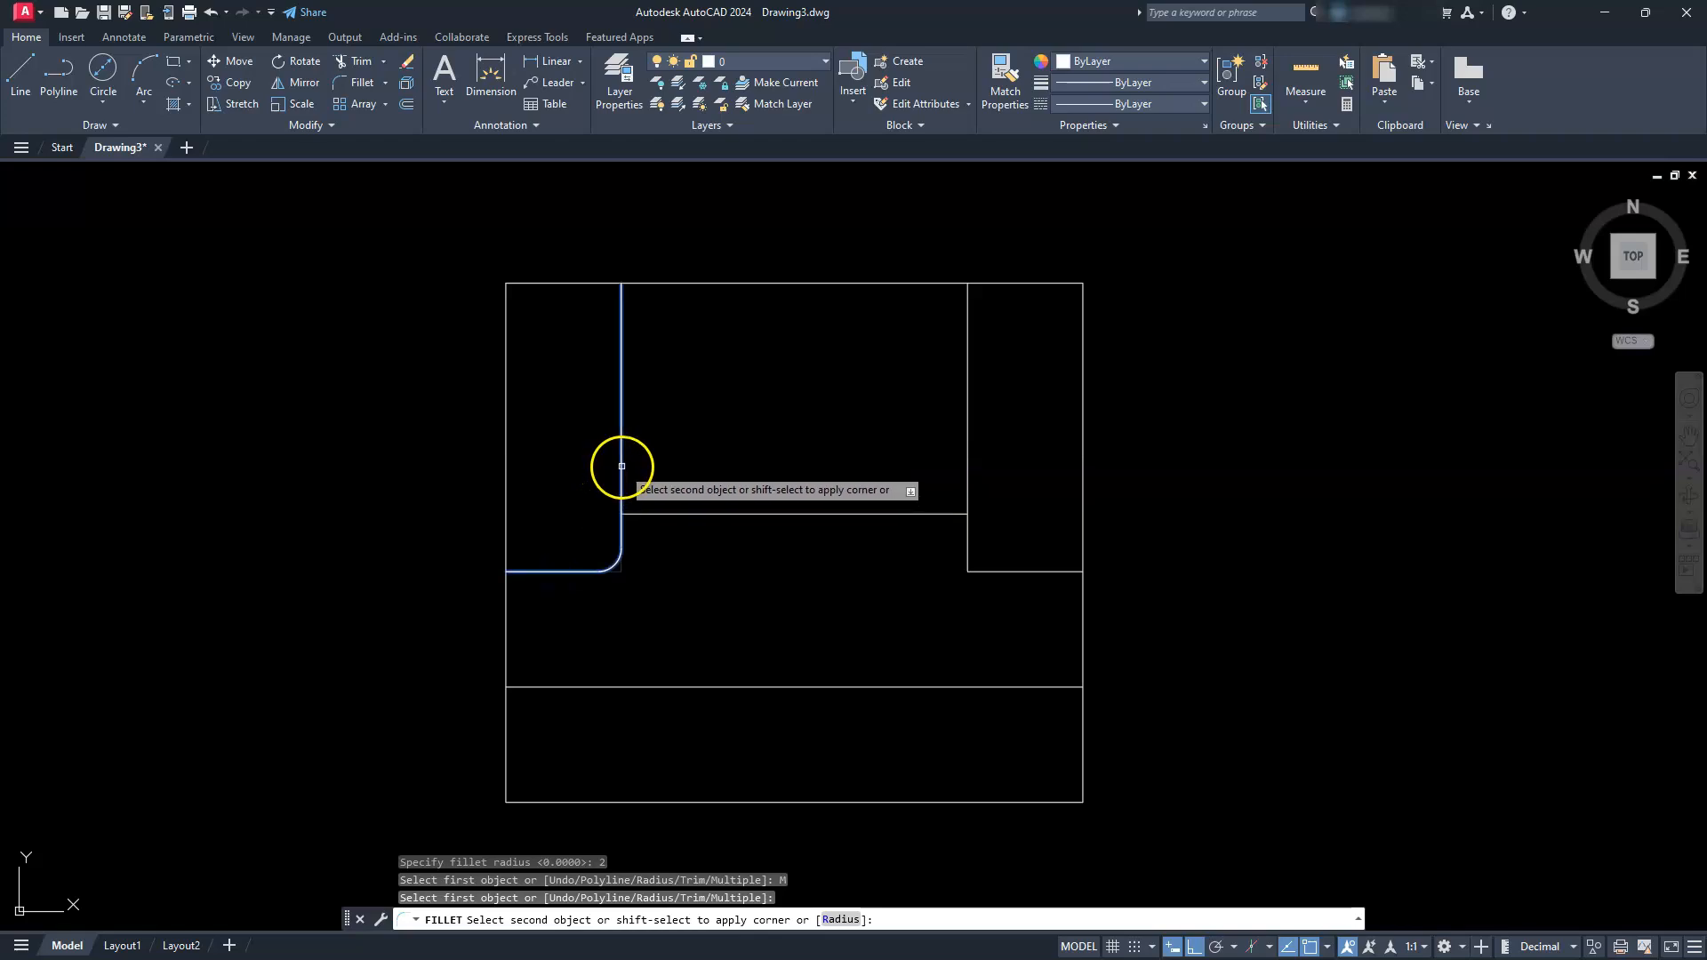
{"action": "left_click", "coordinate": [1016, 571]}
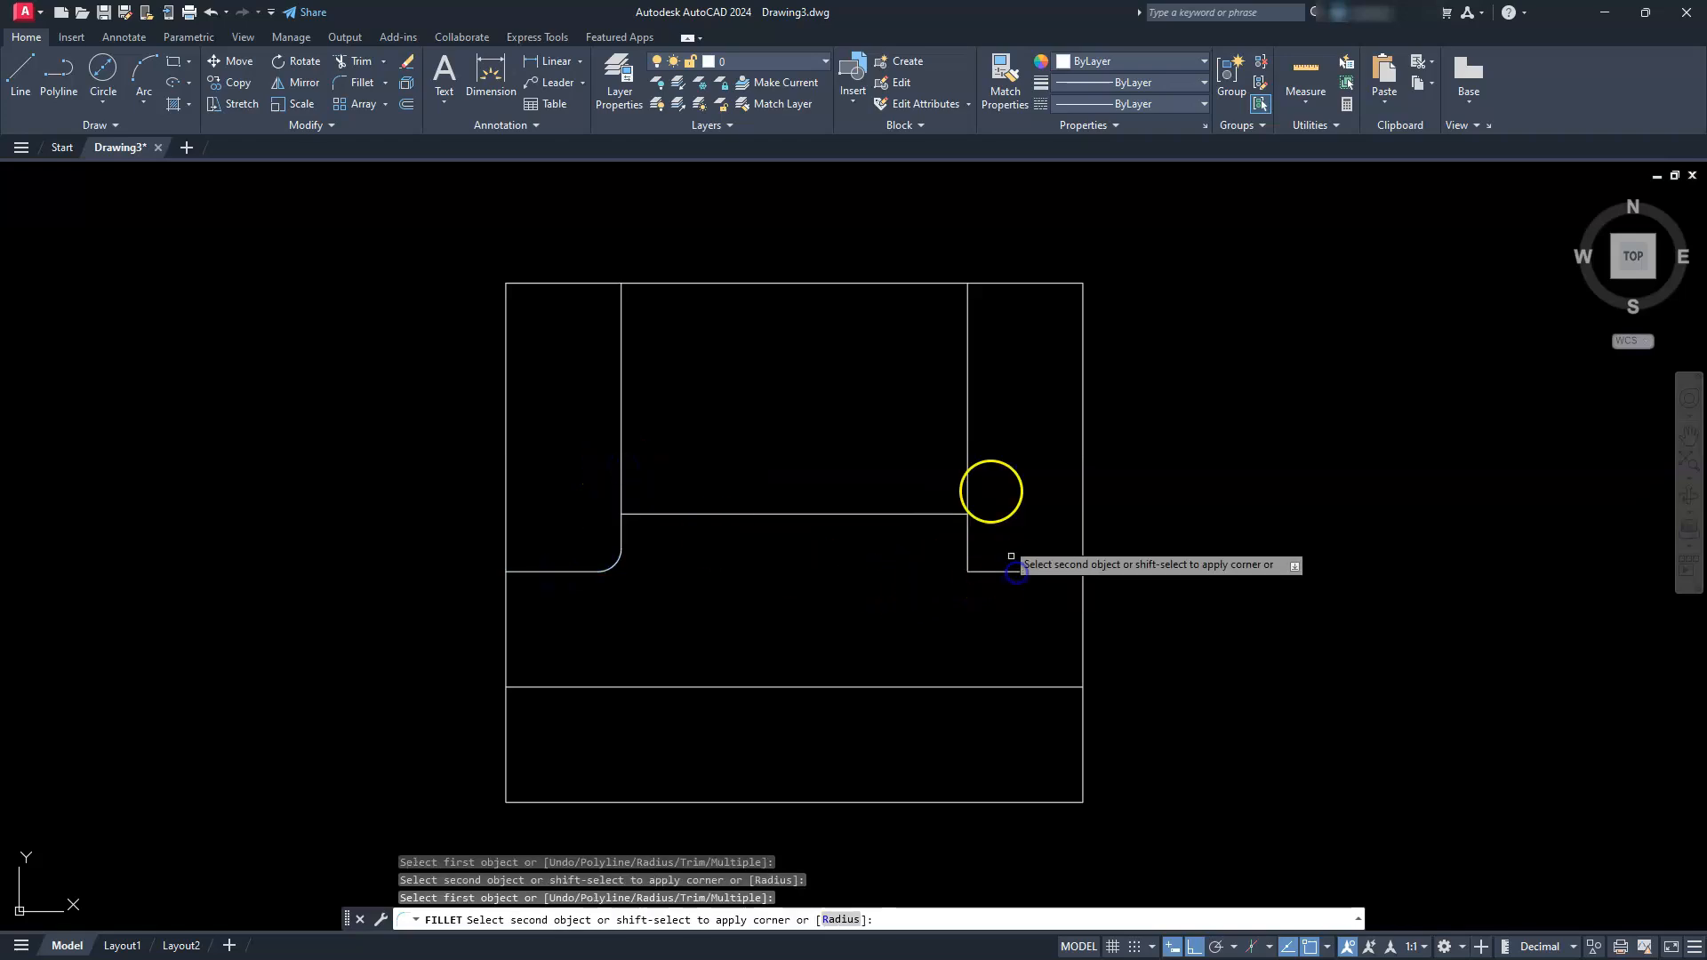
{"action": "left_click", "coordinate": [968, 455]}
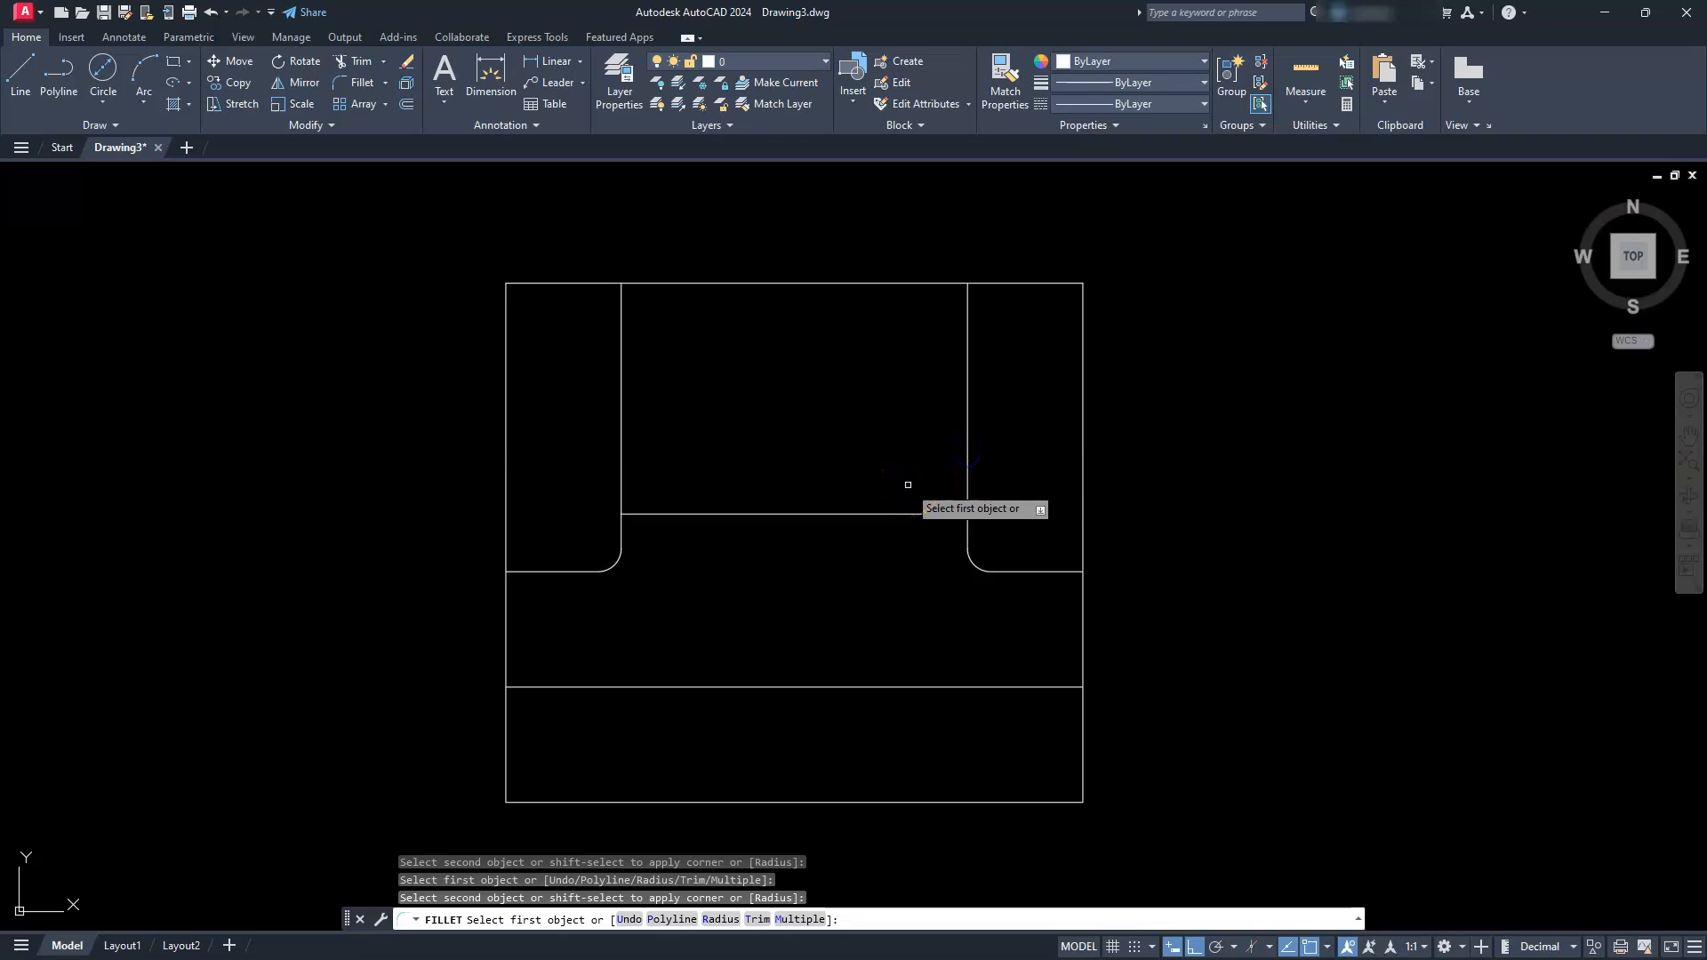
{"action": "key", "text": "Escape"}
Step: Join the two short horizontal lines beside the side view's fillets into one continuous line
{"action": "left_click", "coordinate": [1011, 578]}
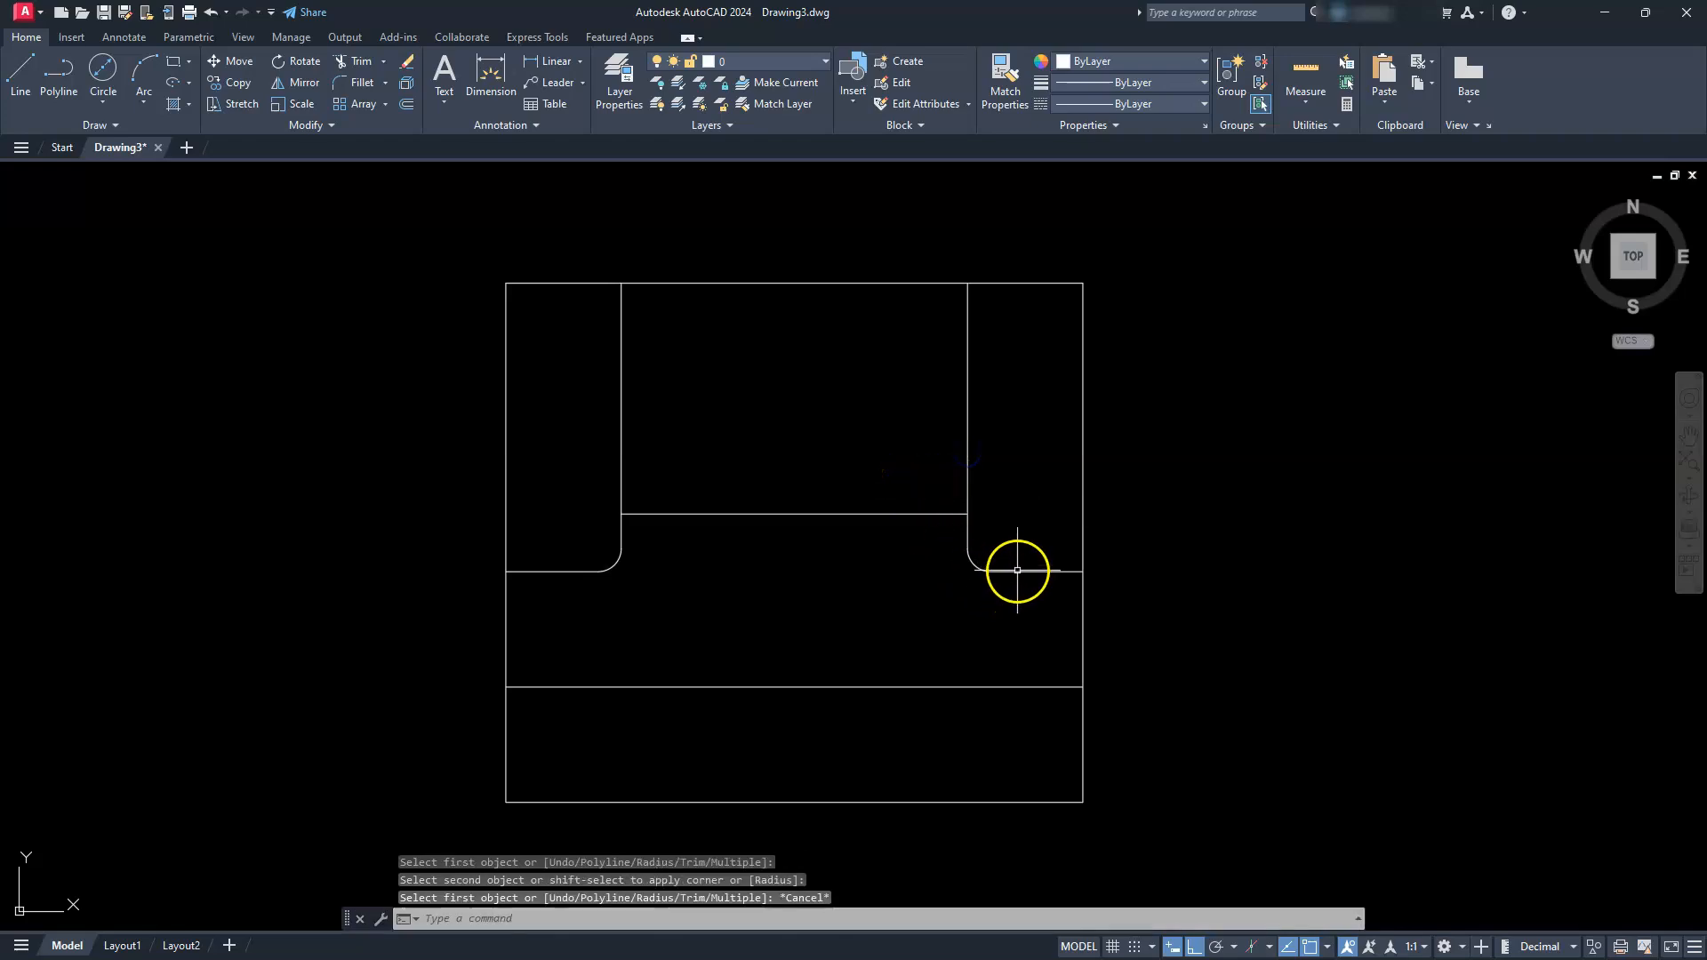
{"action": "left_click", "coordinate": [1020, 574]}
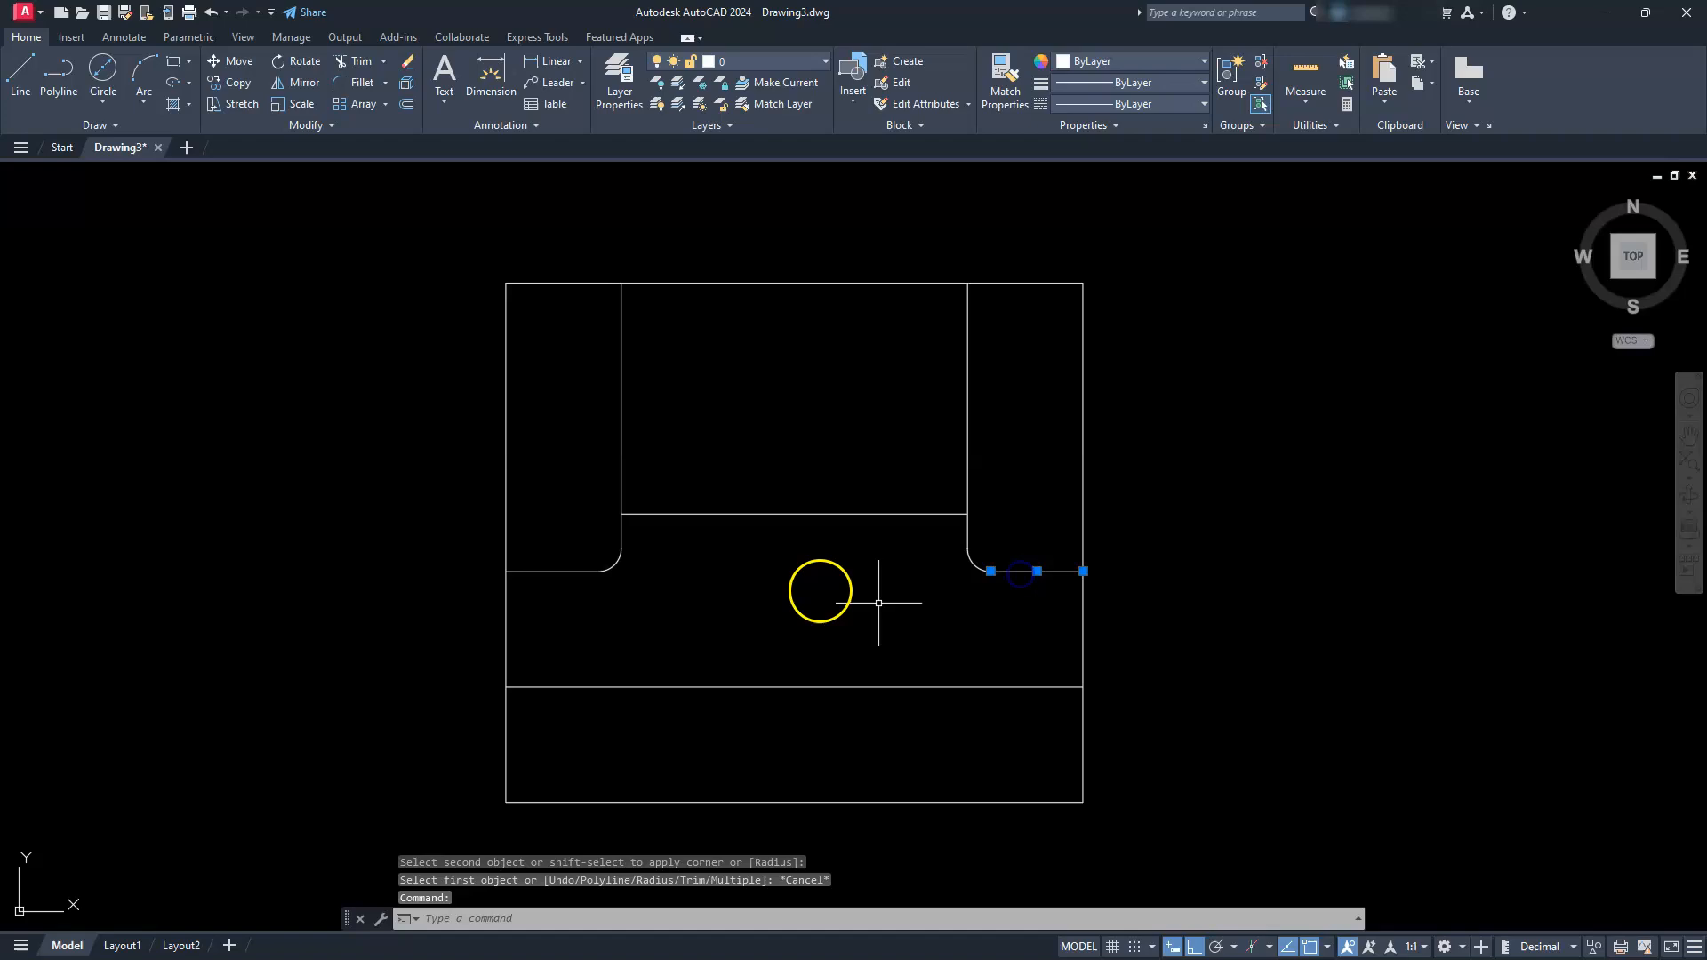
{"action": "left_click", "coordinate": [561, 572]}
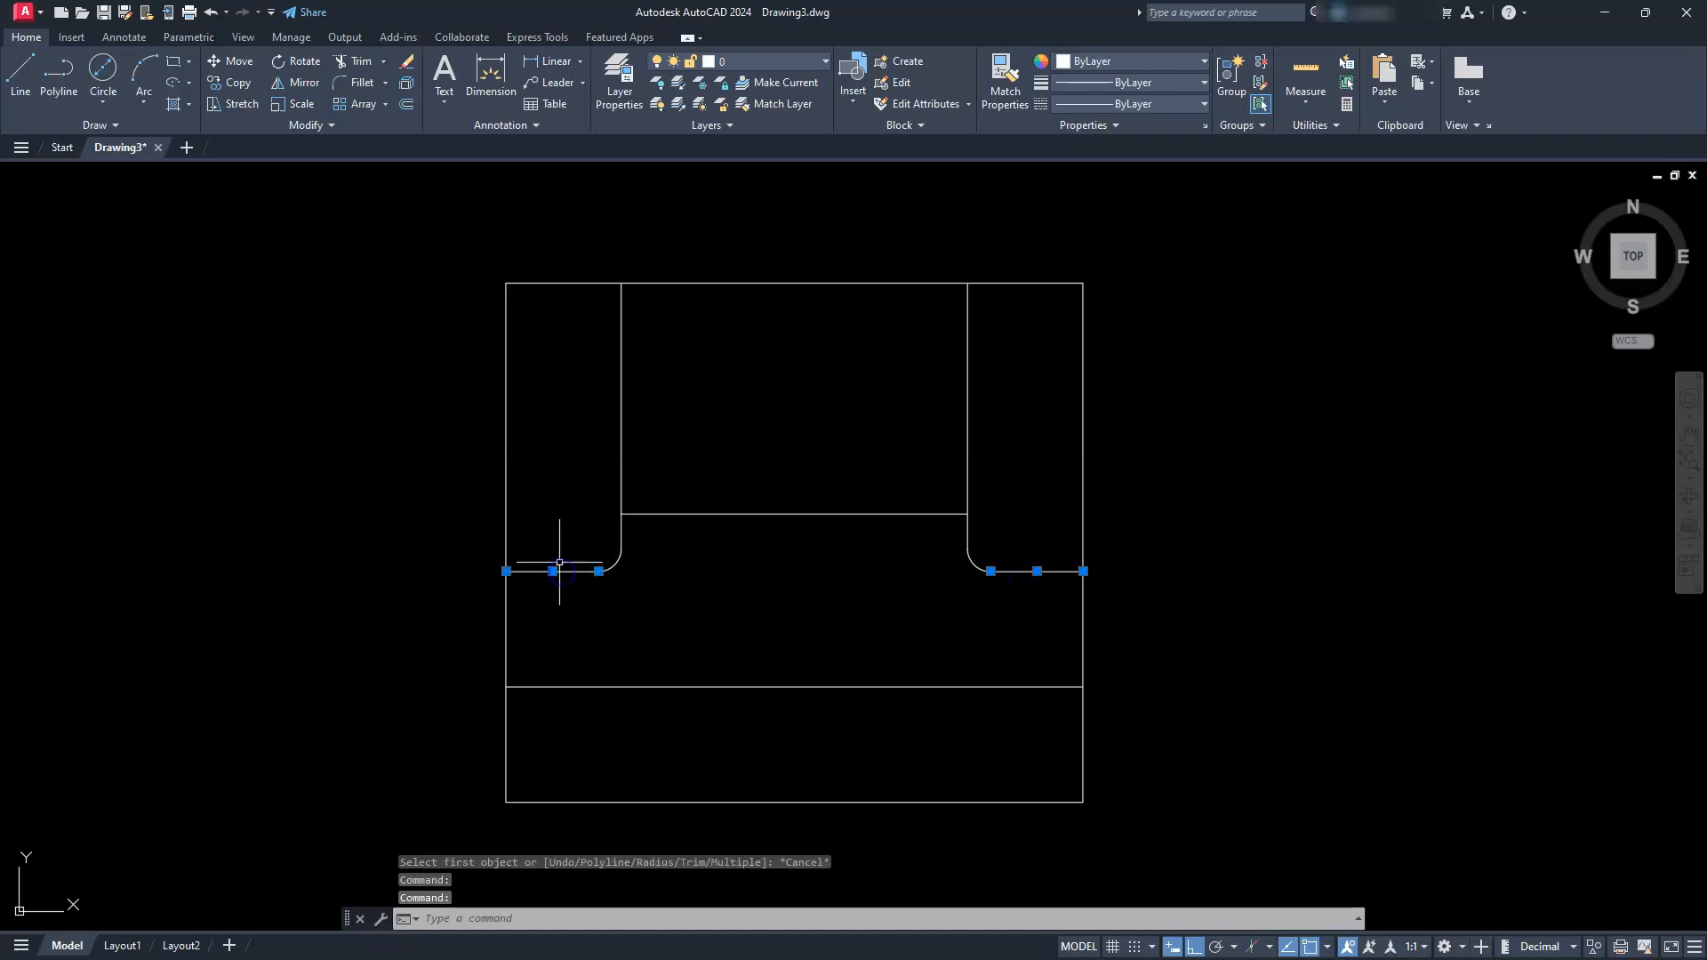
{"action": "left_click", "coordinate": [325, 126]}
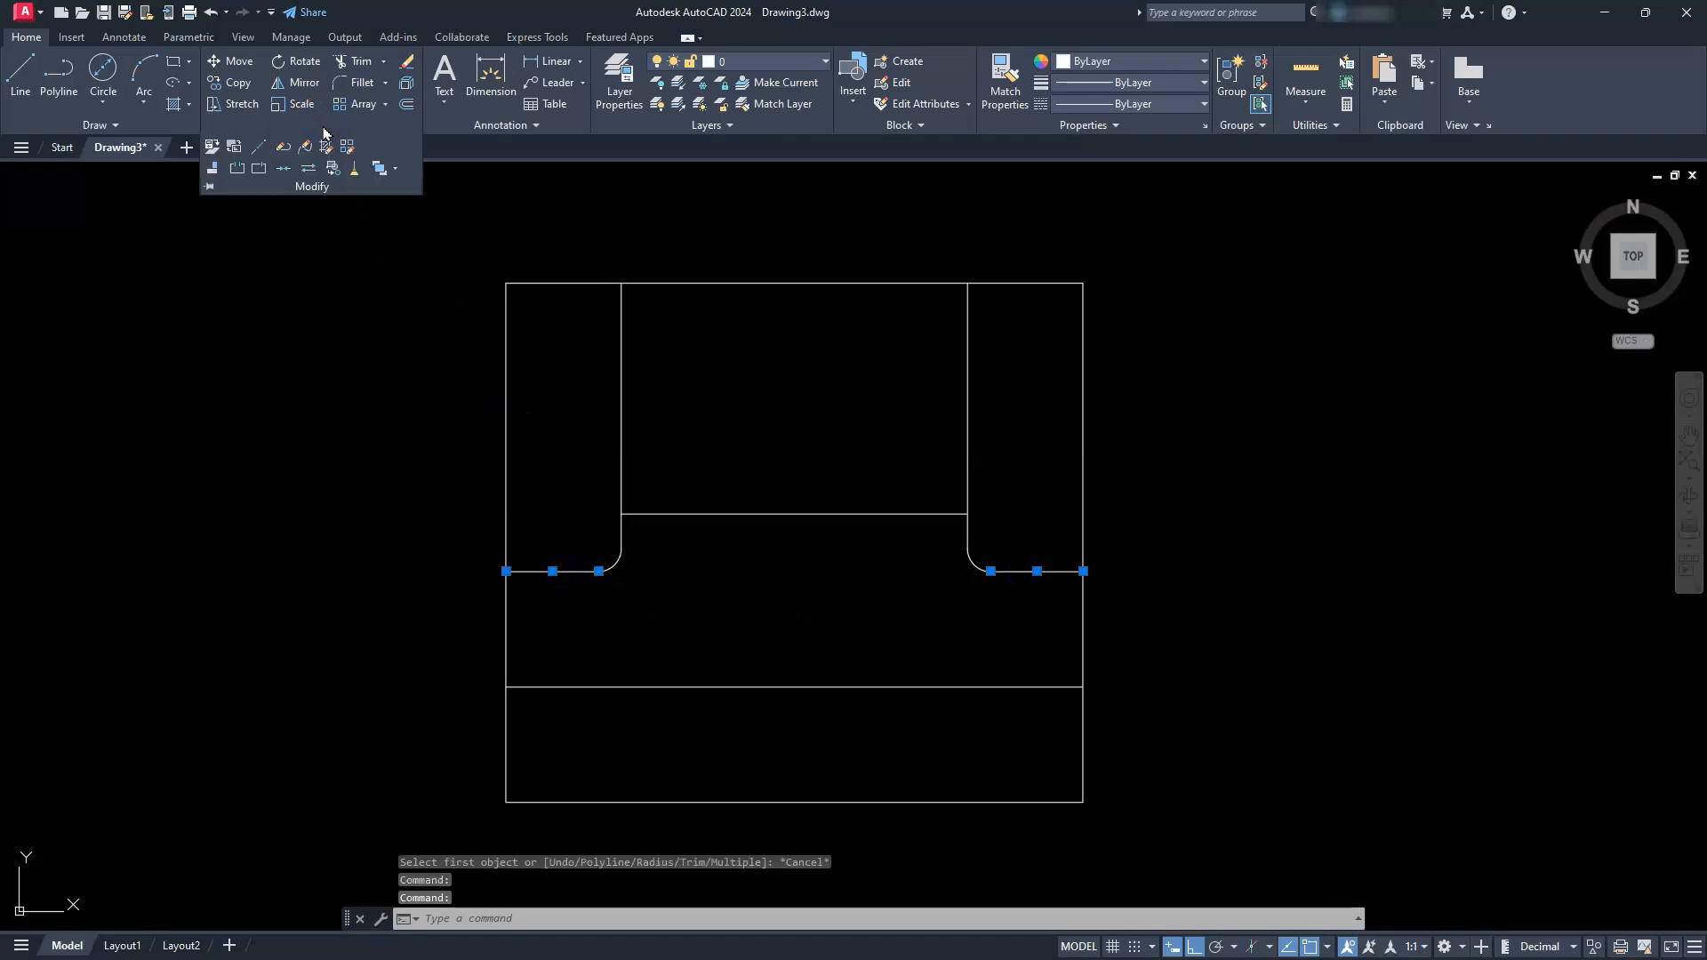
{"action": "left_click", "coordinate": [282, 171]}
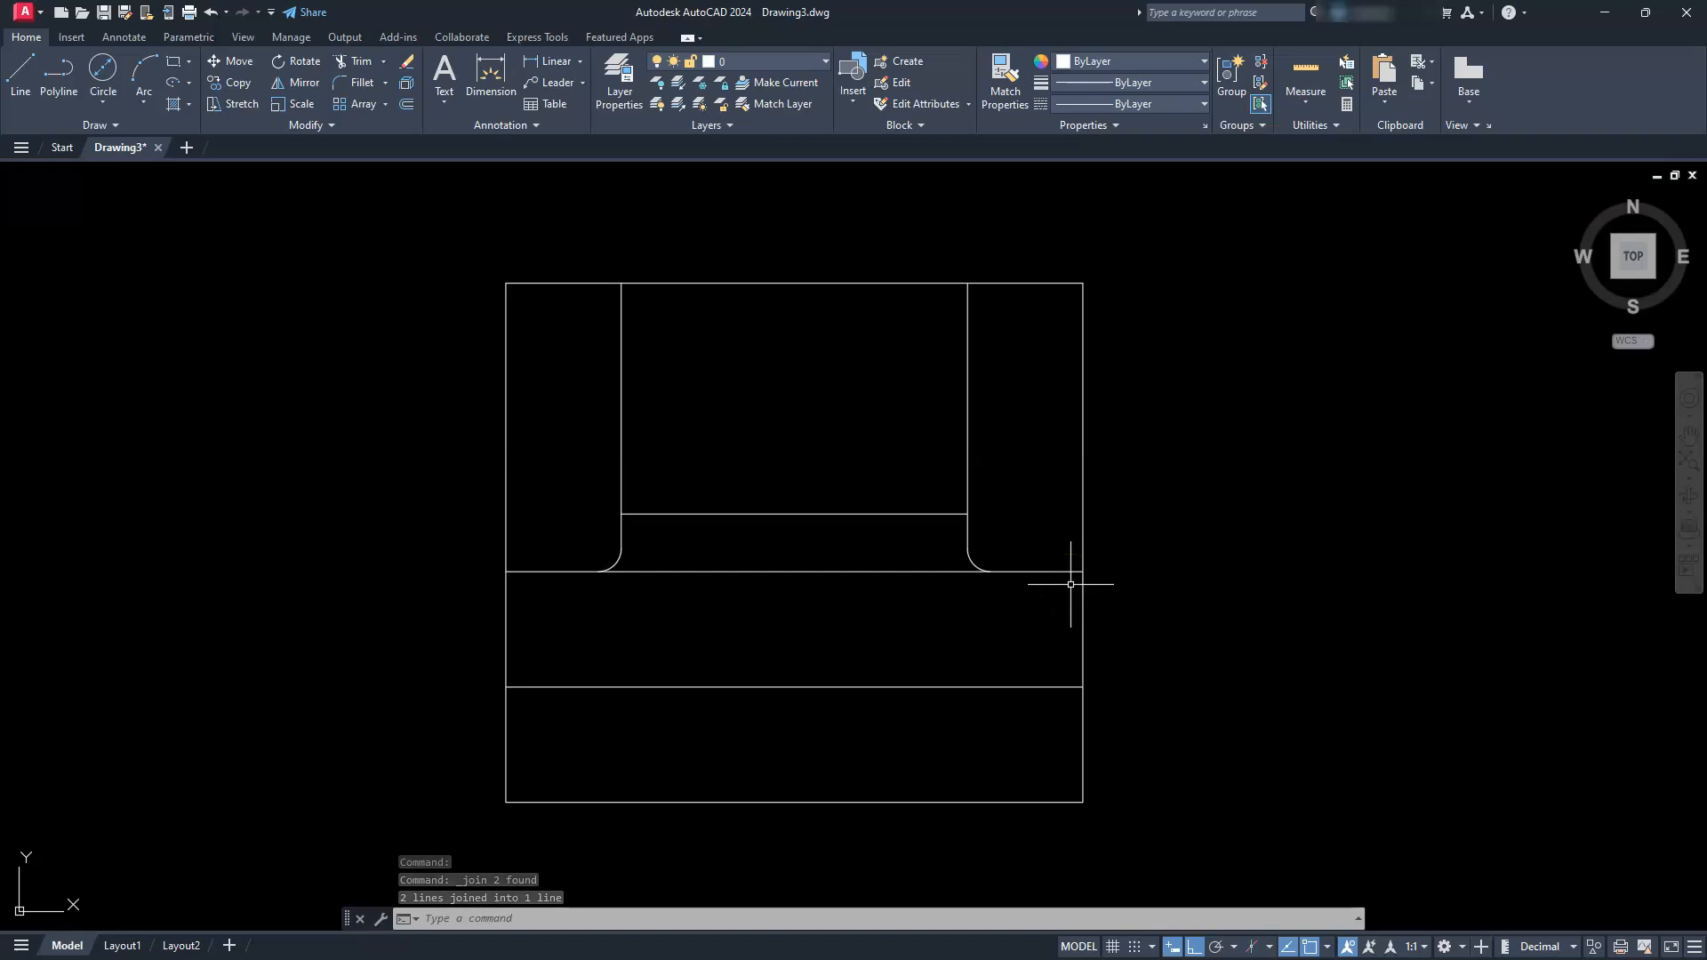
Step: Examine the finished top, front and side views, including the small fillet arc on the front view's raised step
{"action": "scroll", "coordinate": [941, 583], "scroll_direction": "down", "scroll_amount": 6}
{"action": "middle_click_drag", "start_coordinate": [761, 636], "coordinate": [1076, 743]}
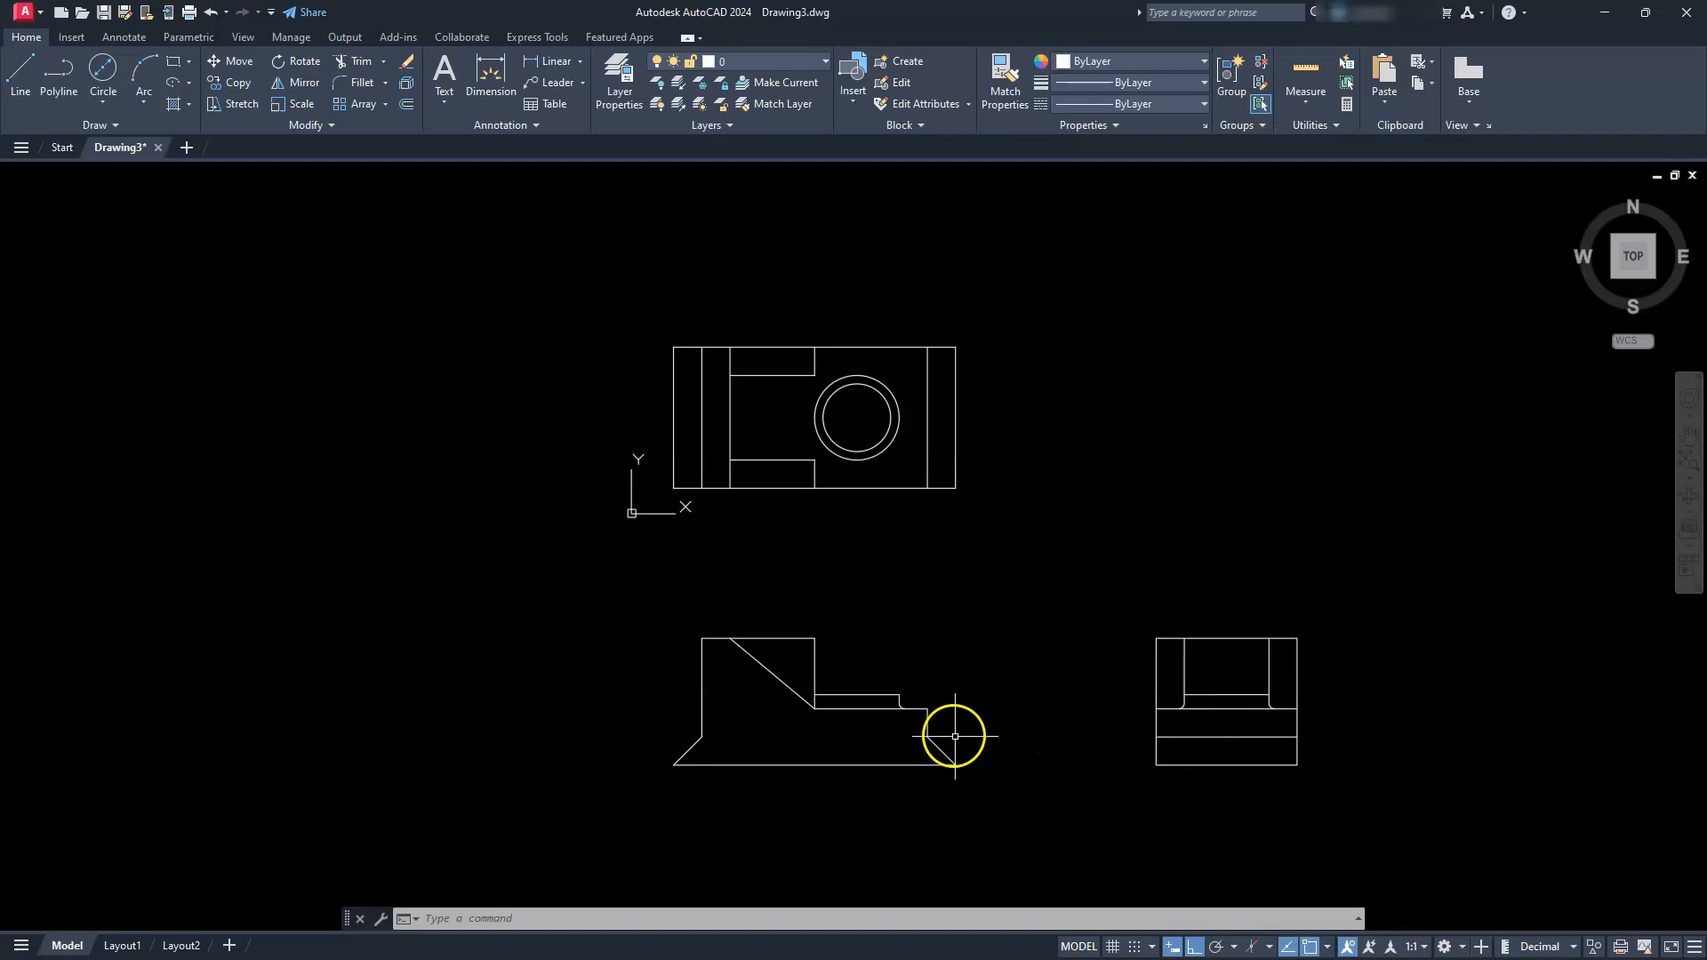
{"action": "scroll", "coordinate": [899, 707], "scroll_direction": "up", "scroll_amount": 8}
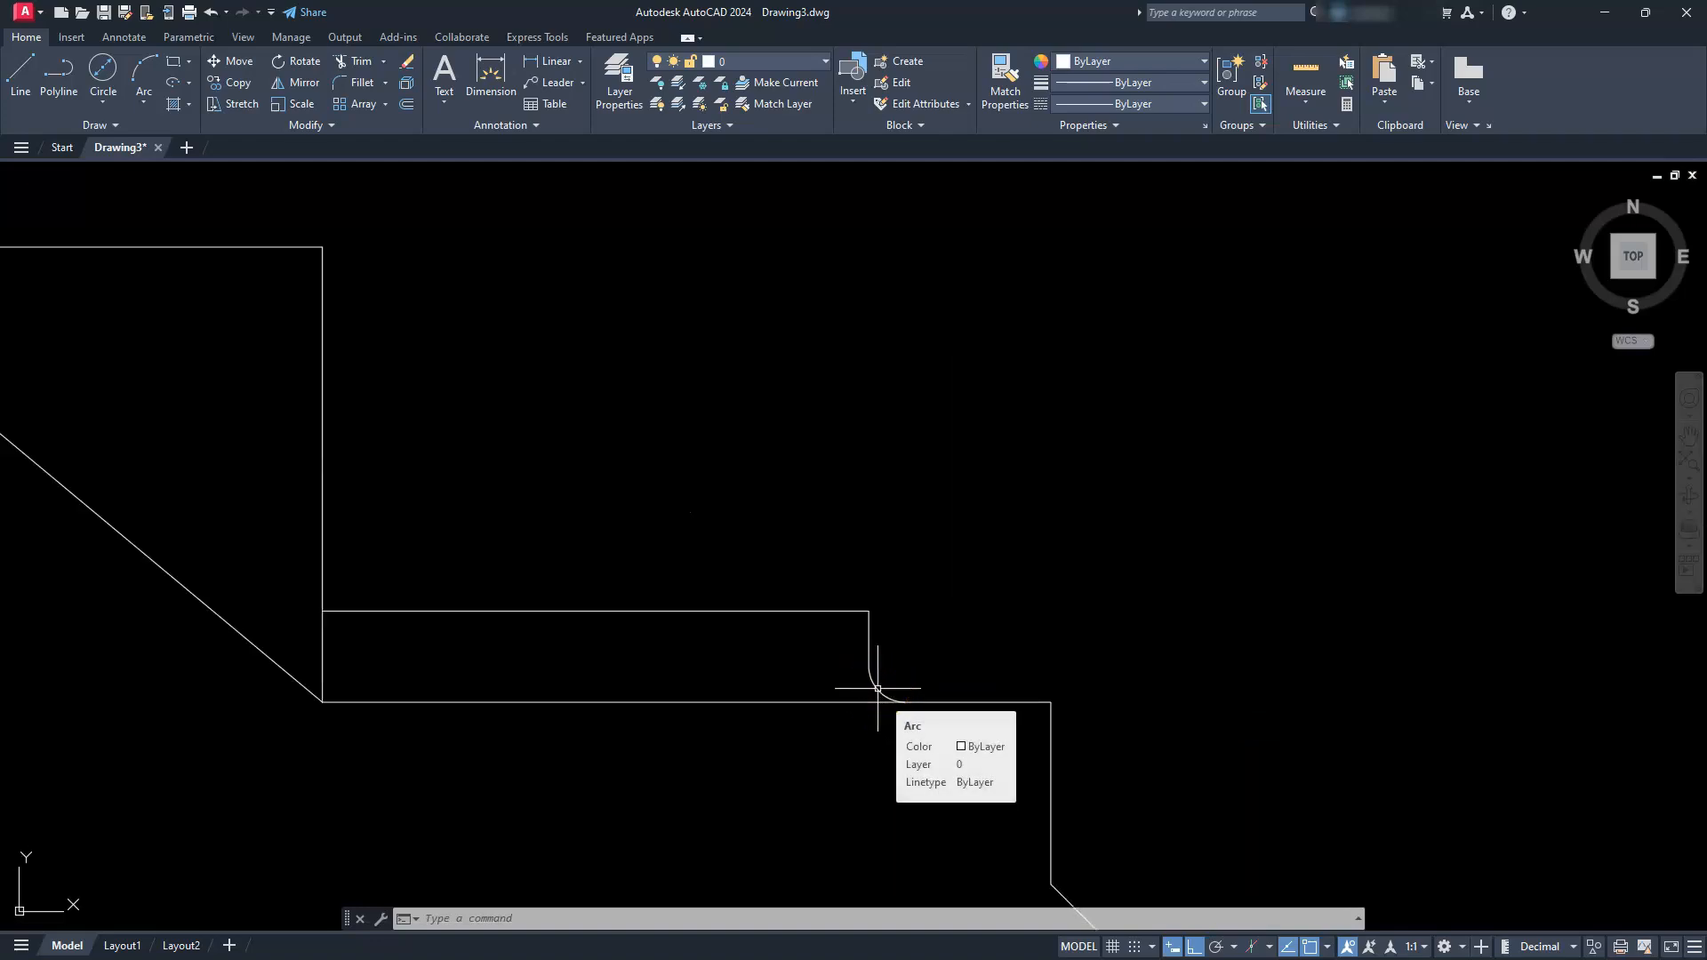
{"action": "scroll", "coordinate": [877, 688], "scroll_direction": "down", "scroll_amount": 4}
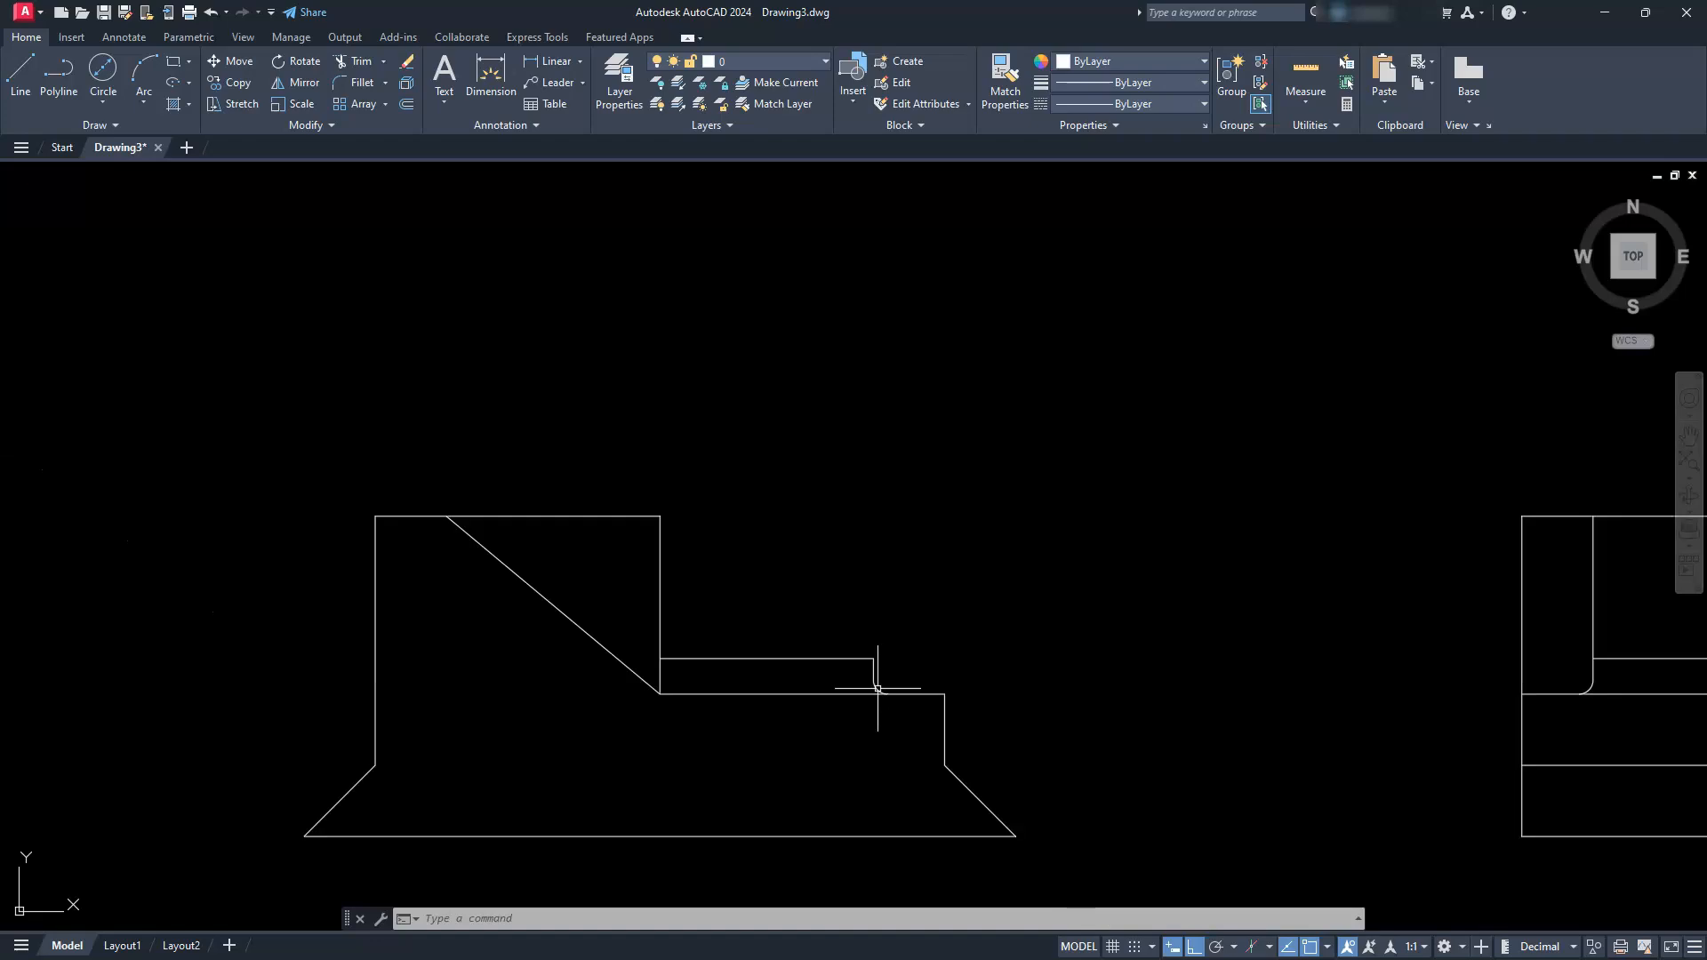
{"action": "scroll", "coordinate": [877, 688], "scroll_direction": "down", "scroll_amount": 3}
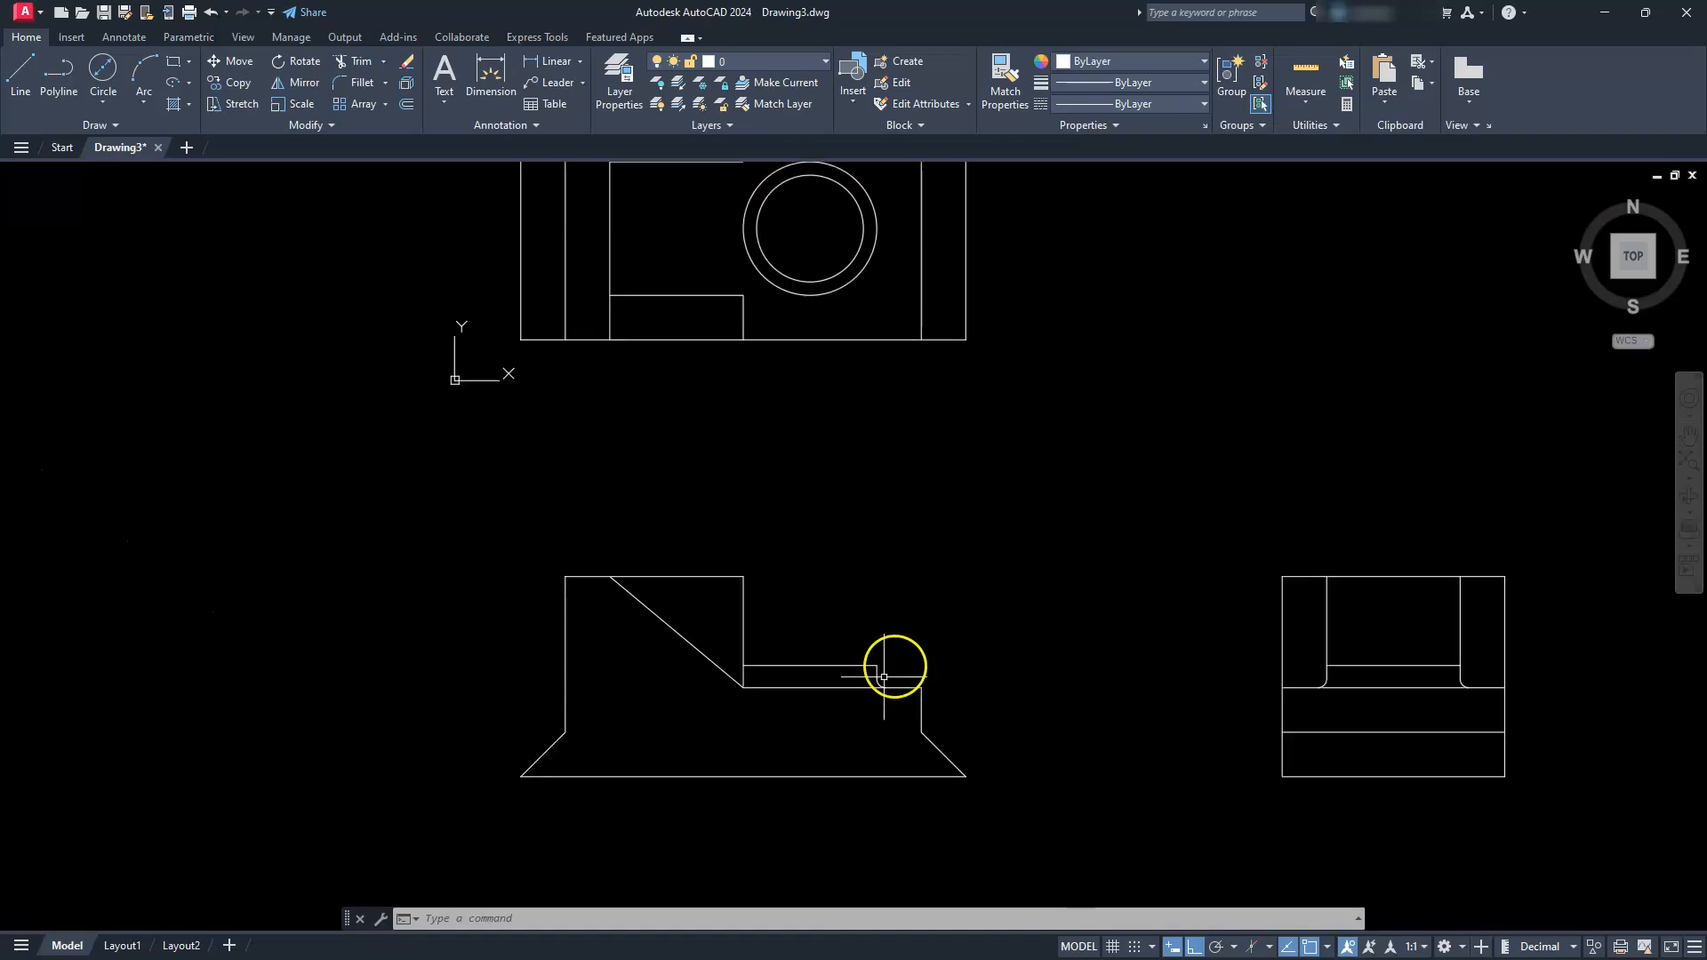
{"action": "middle_click_drag", "start_coordinate": [991, 610], "coordinate": [926, 716]}
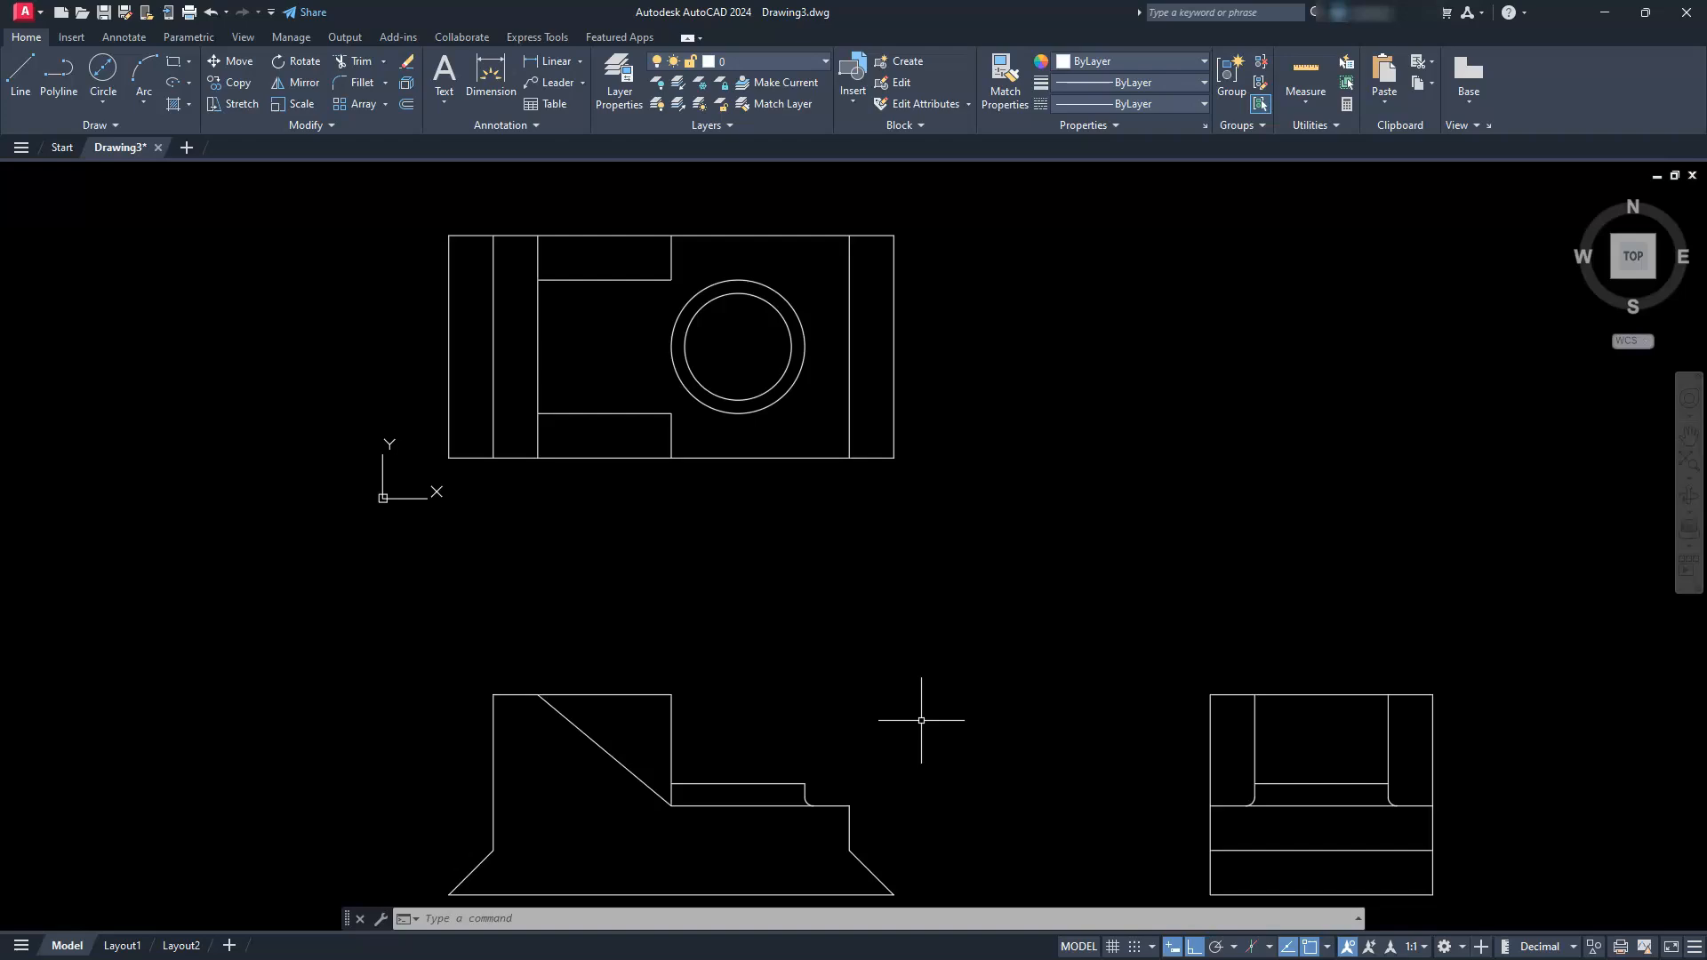
{"action": "scroll", "coordinate": [921, 720], "scroll_direction": "down", "scroll_amount": 2}
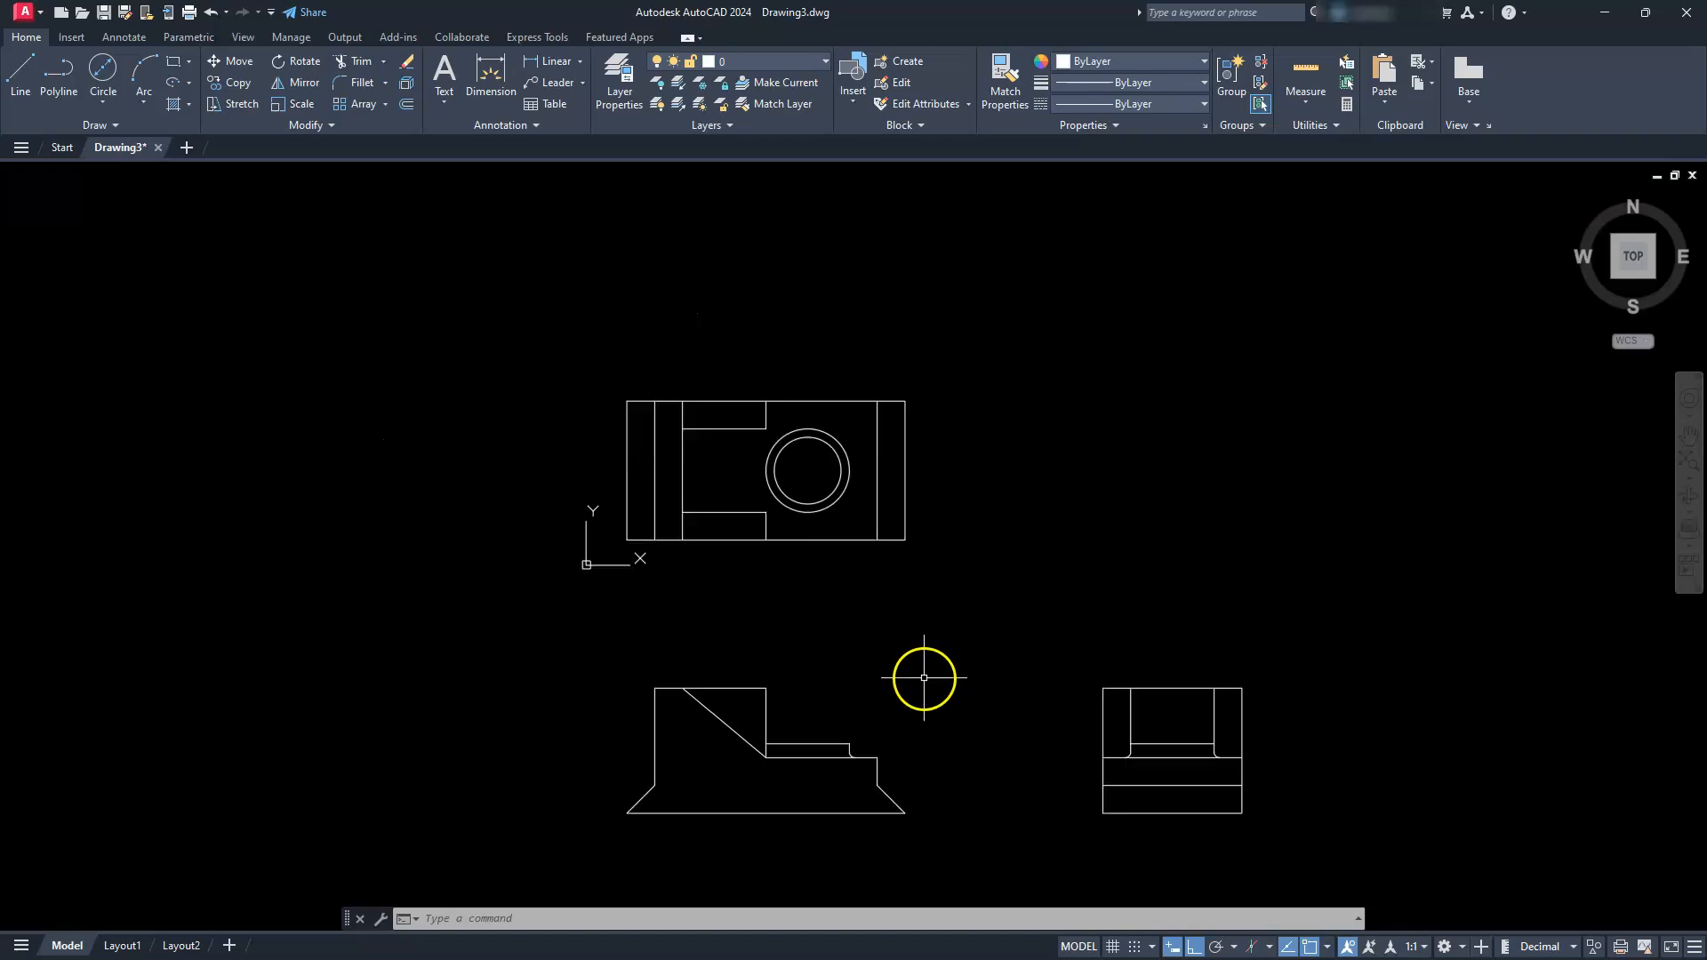
{"action": "mouse_move", "coordinate": [1219, 563]}
{"action": "middle_mouse_down"}
{"action": "mouse_move", "coordinate": [998, 540]}
{"action": "mouse_move", "coordinate": [959, 543]}
{"action": "mouse_move", "coordinate": [940, 571]}
{"action": "middle_mouse_up"}
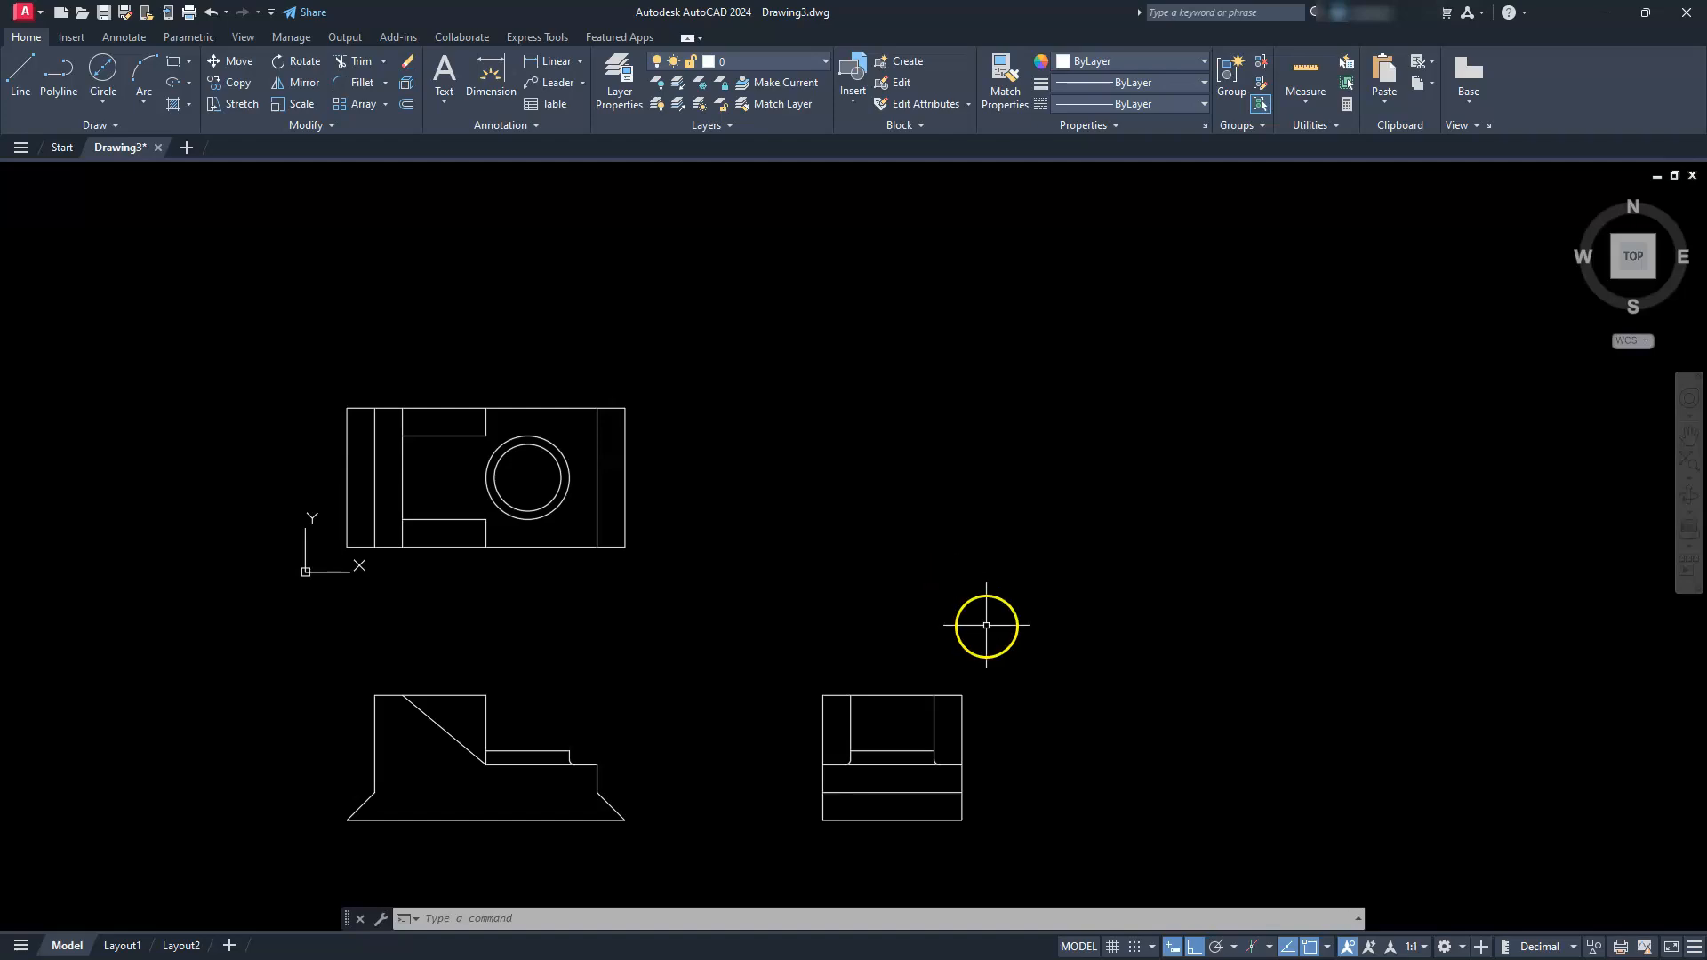
Step: Turn on isometric drafting in an empty area beside the views and set the drawing plane to isoplane Left
{"action": "left_click", "coordinate": [1252, 947]}
{"action": "mouse_move", "coordinate": [871, 448]}
{"action": "middle_mouse_down"}
{"action": "mouse_move", "coordinate": [655, 537]}
{"action": "mouse_move", "coordinate": [677, 528]}
{"action": "middle_mouse_up"}
{"action": "middle_click_drag", "start_coordinate": [838, 533], "coordinate": [842, 516]}
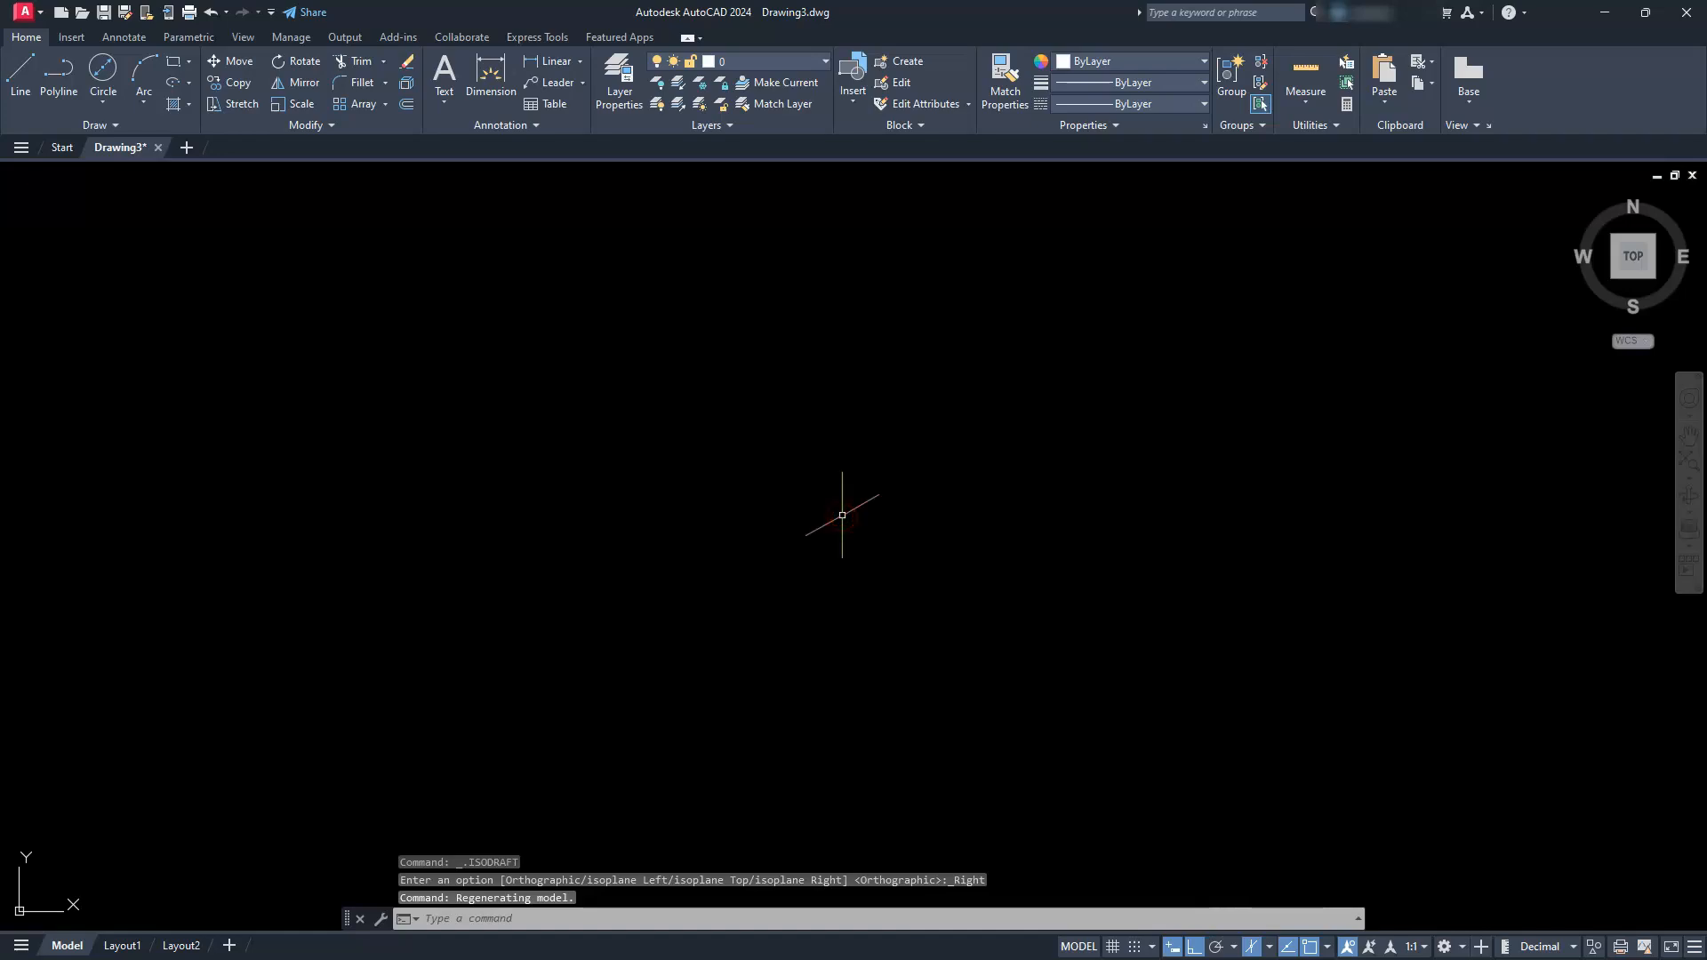
{"action": "left_click", "coordinate": [1269, 948]}
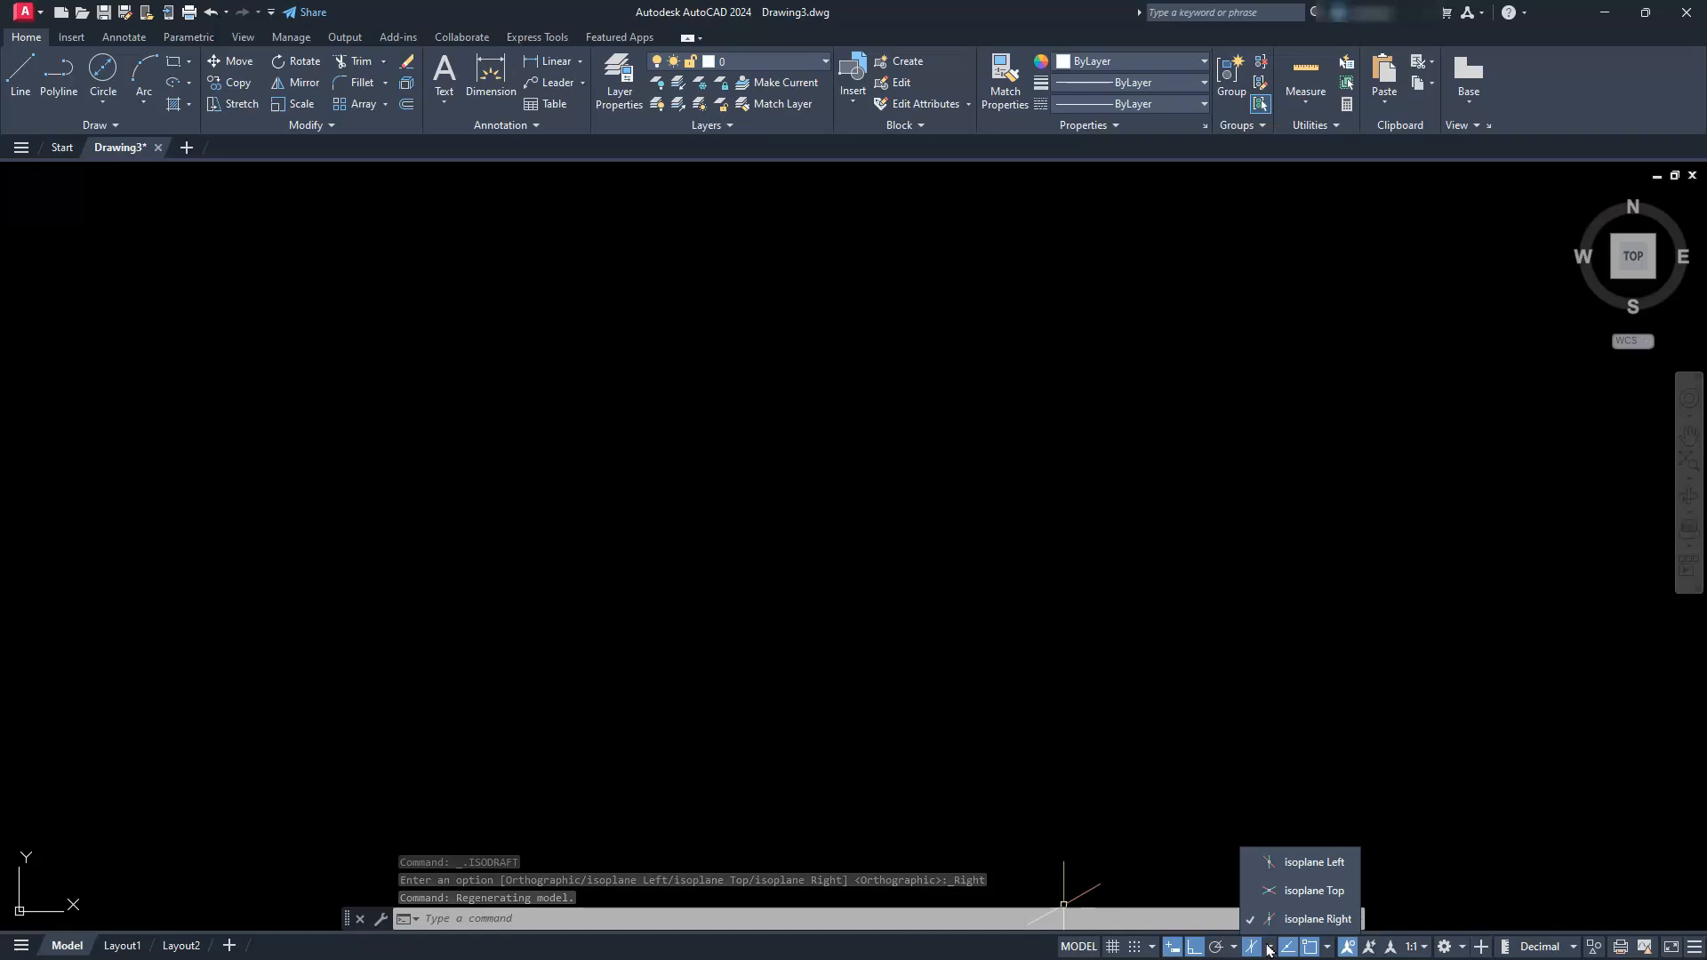
{"action": "left_click", "coordinate": [1311, 862]}
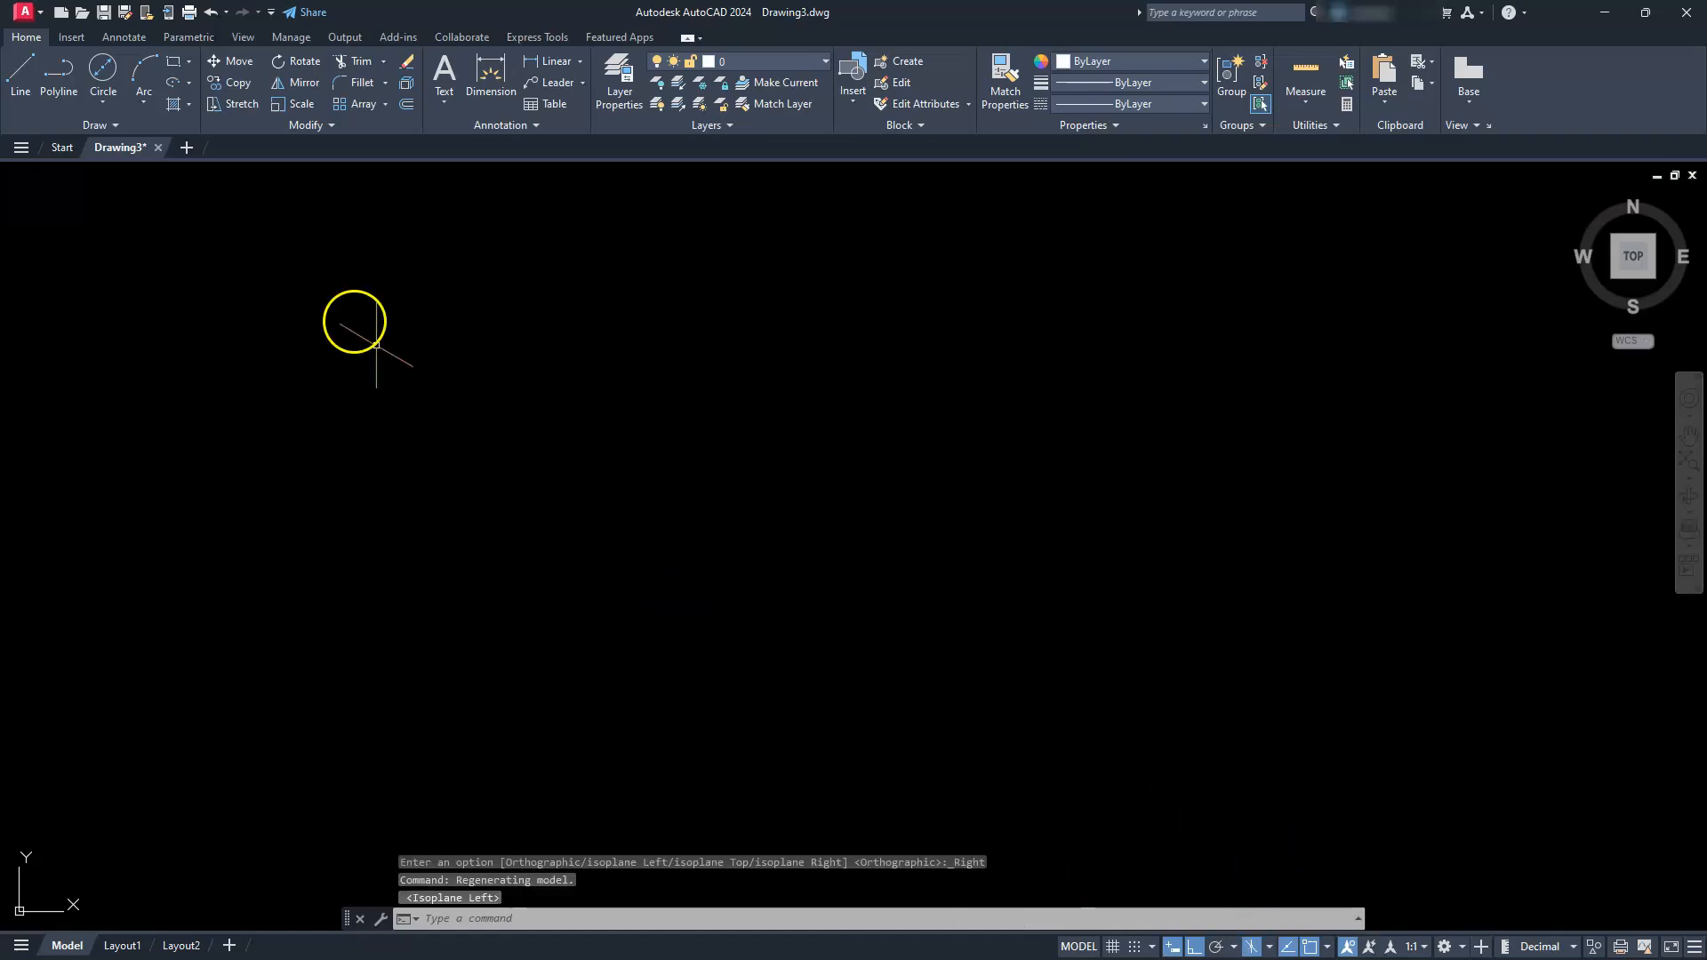
Step: Begin the isometric side profile with a 10-unit line at 150°, followed by a 10-unit vertical line downward
{"action": "left_click", "coordinate": [21, 71]}
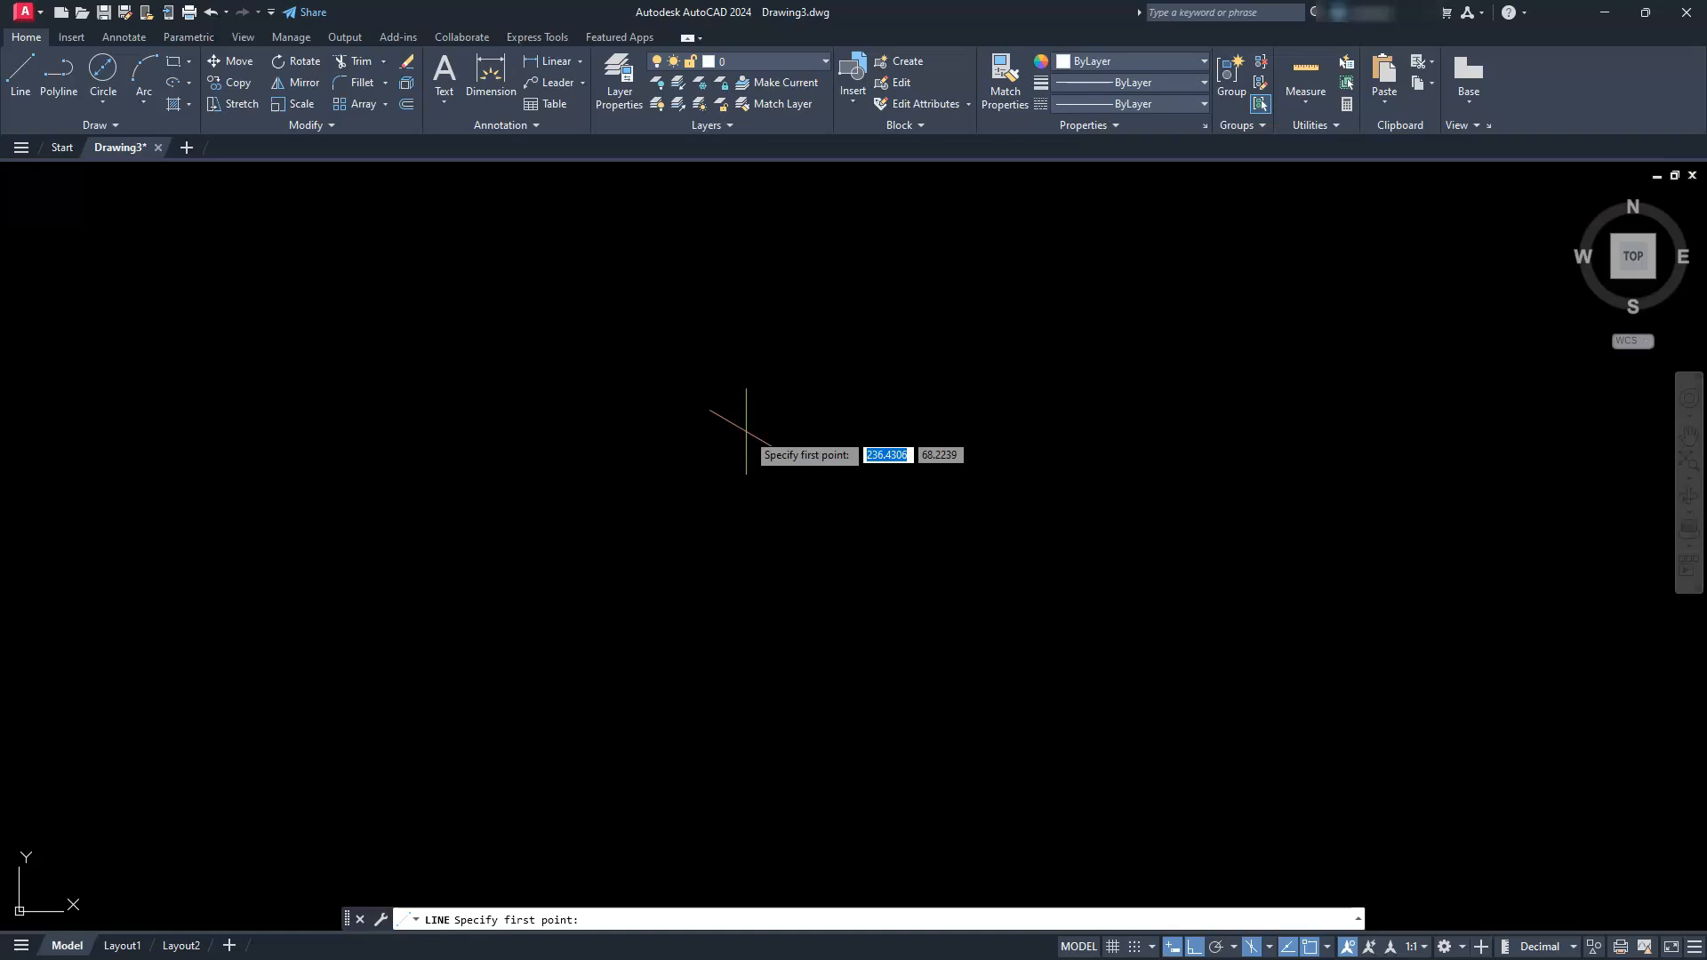
{"action": "left_click", "coordinate": [746, 431]}
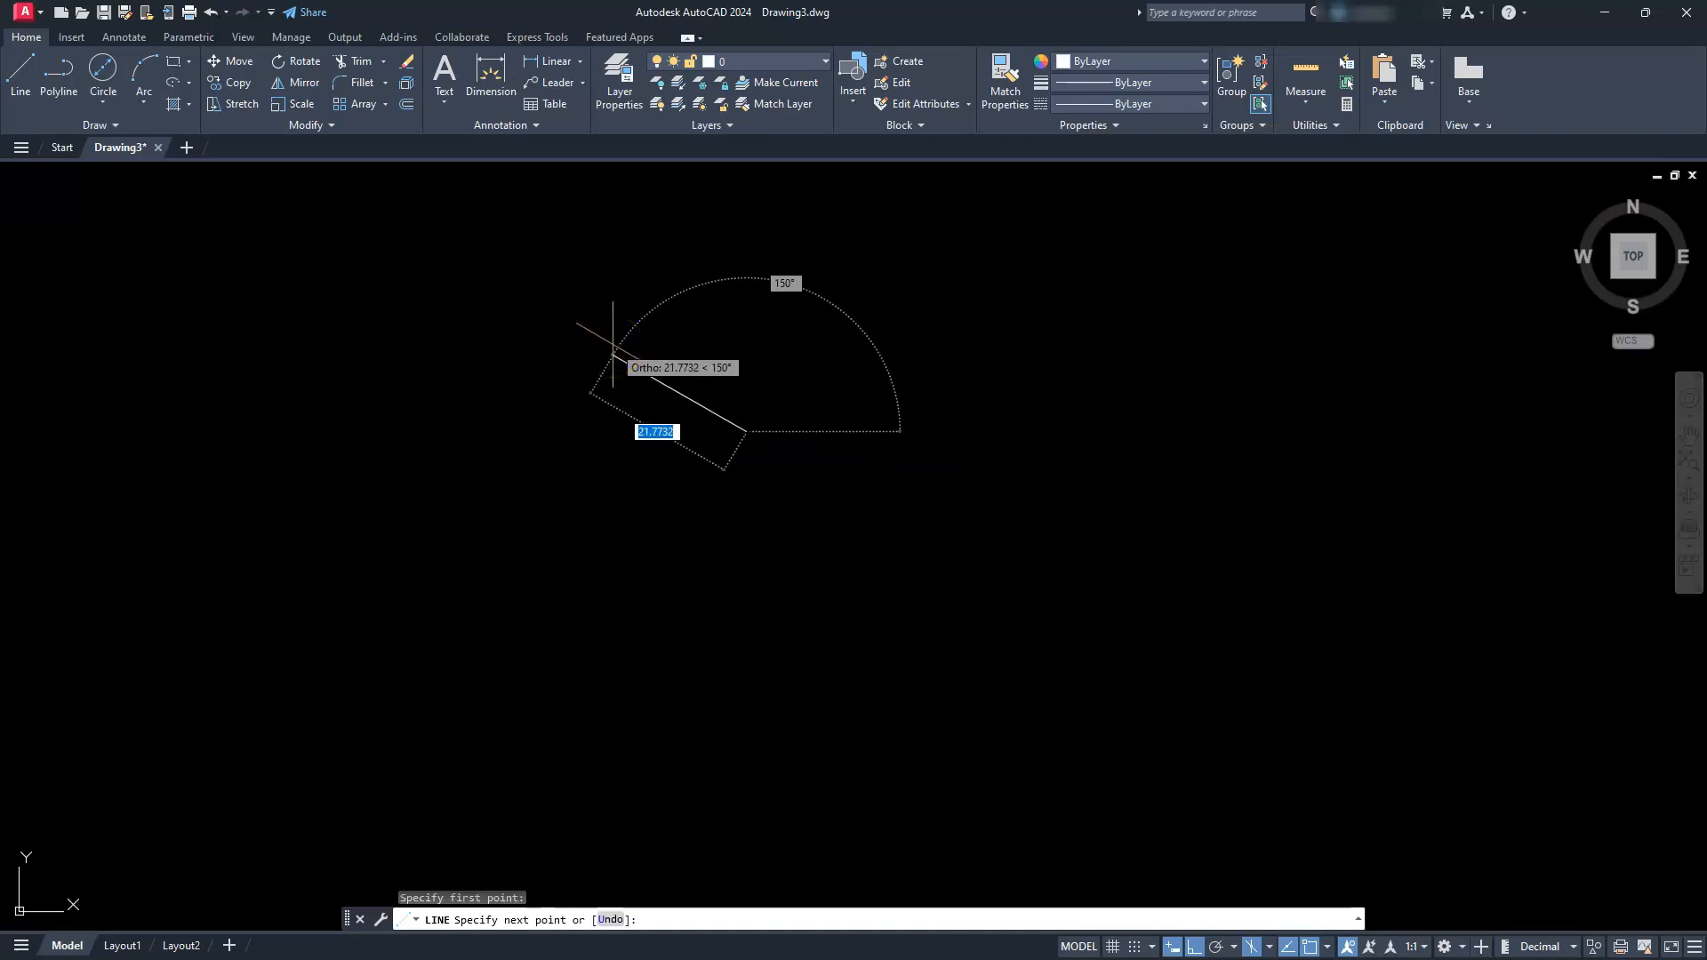
{"action": "type", "text": "10"}
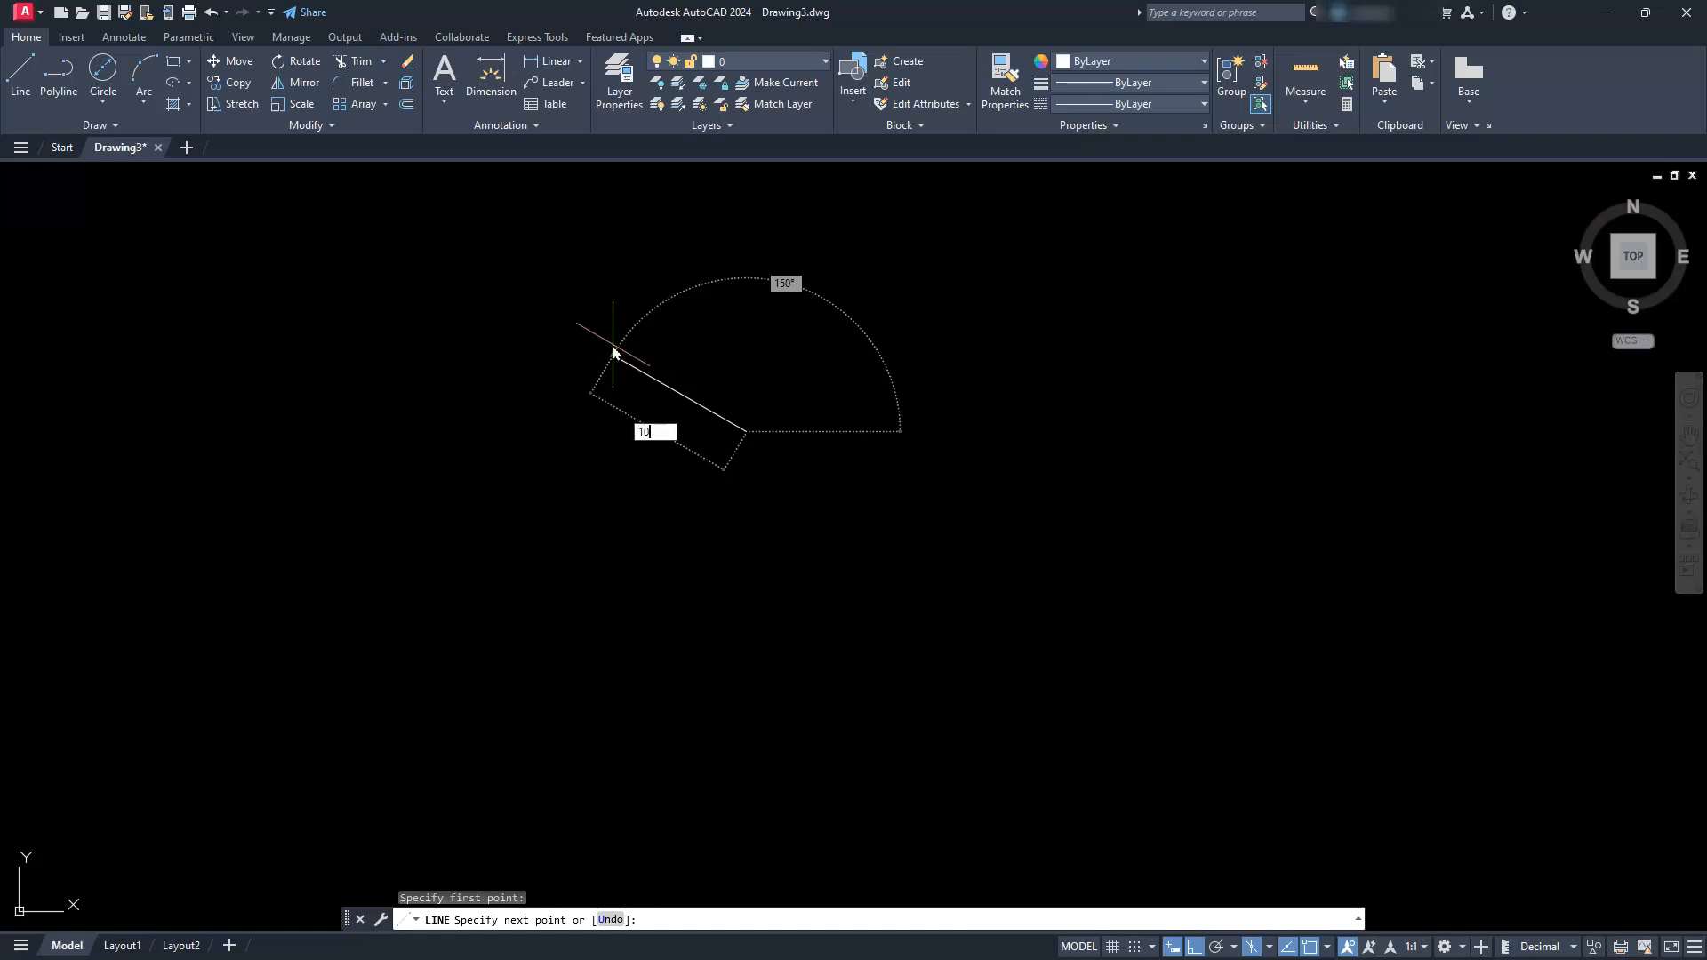
{"action": "key", "text": "Return"}
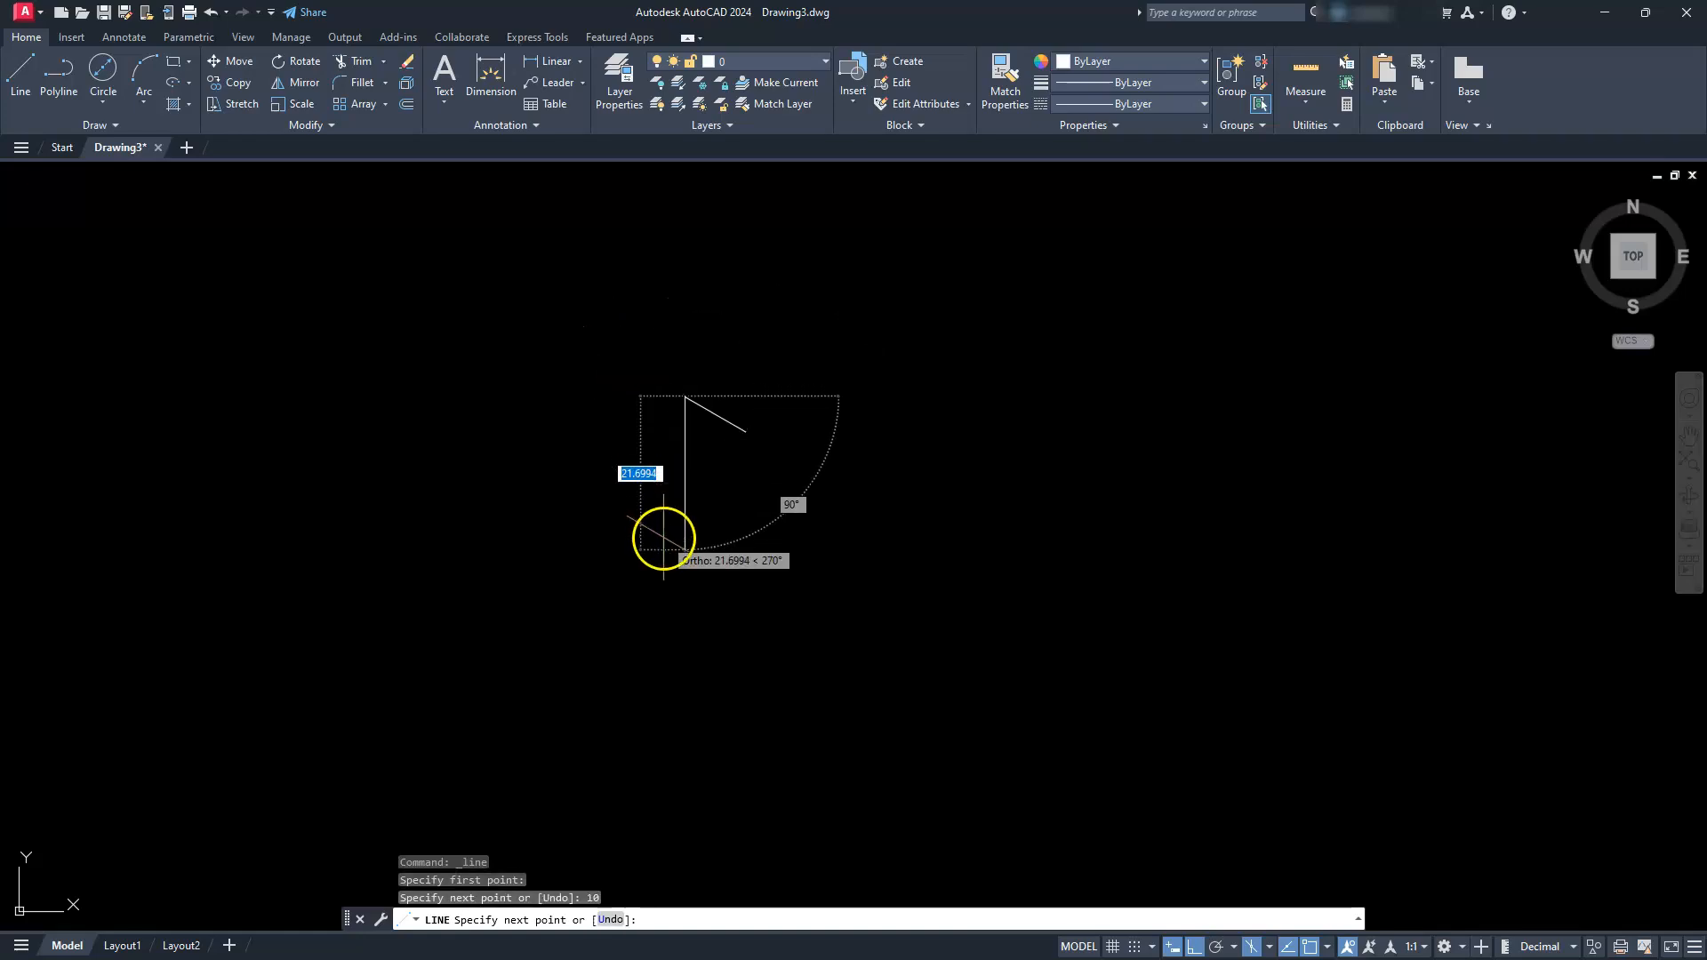
{"action": "type", "text": "10"}
{"action": "key", "text": "Return"}
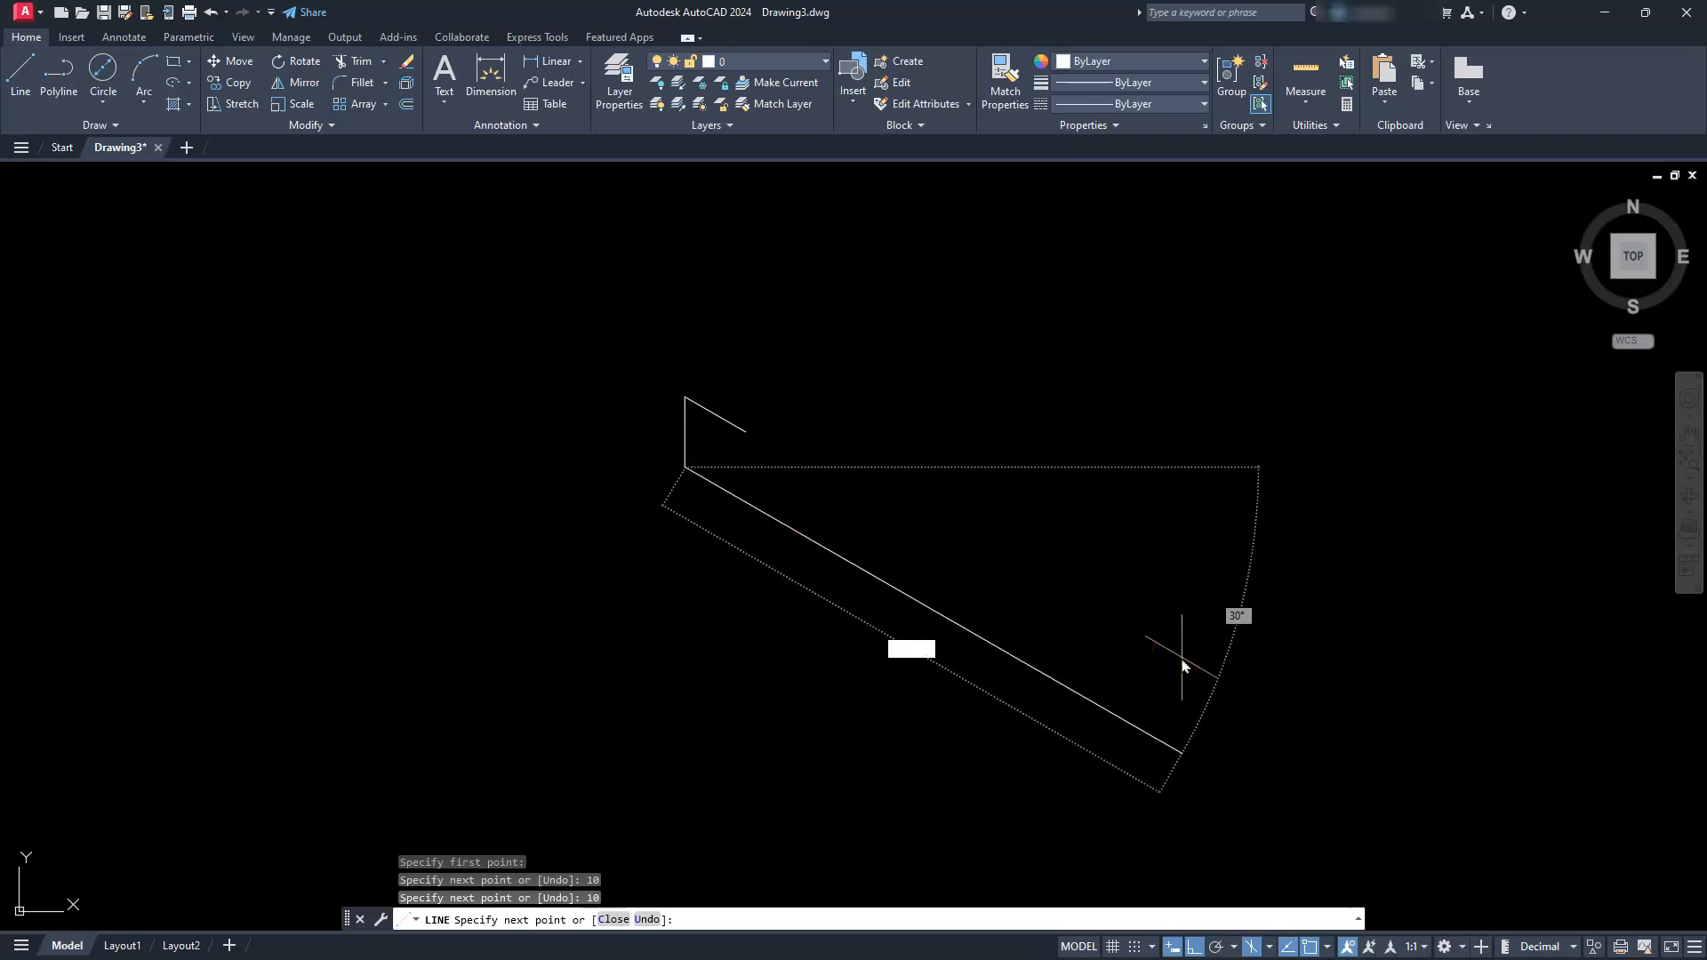
Step: Add the profile's base edge at 330°, undoing a 10-unit segment and drawing it 100 units long instead
{"action": "type", "text": "10"}
{"action": "key", "text": "Return"}
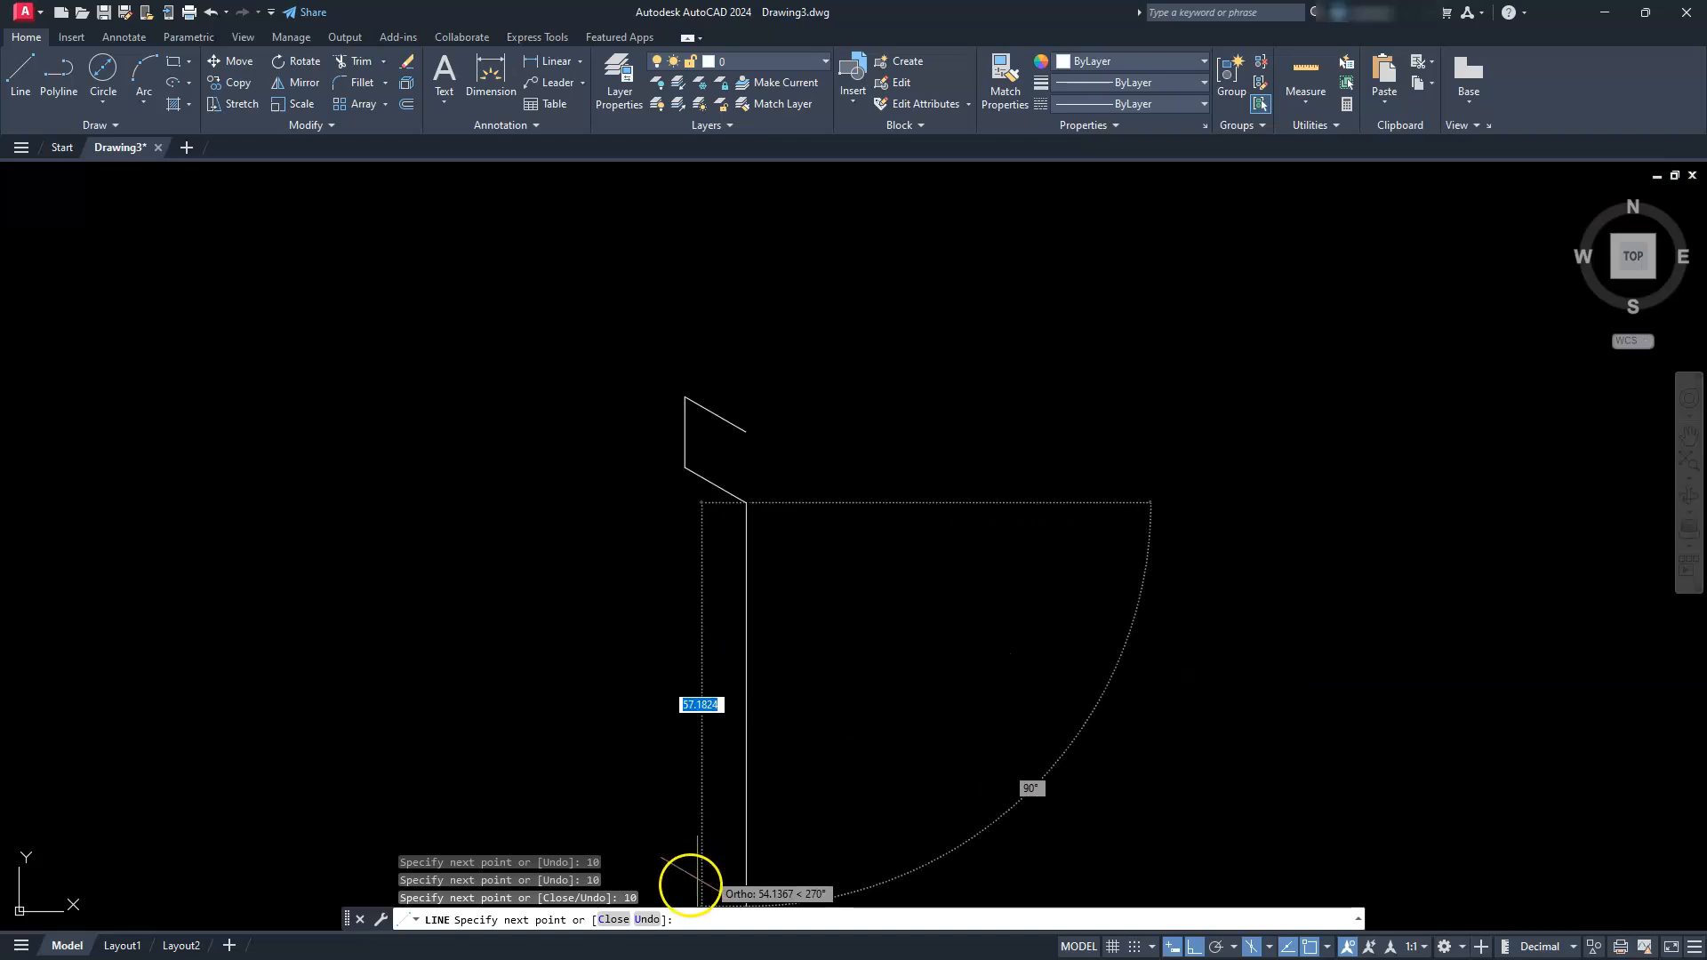
{"action": "left_click", "coordinate": [648, 917]}
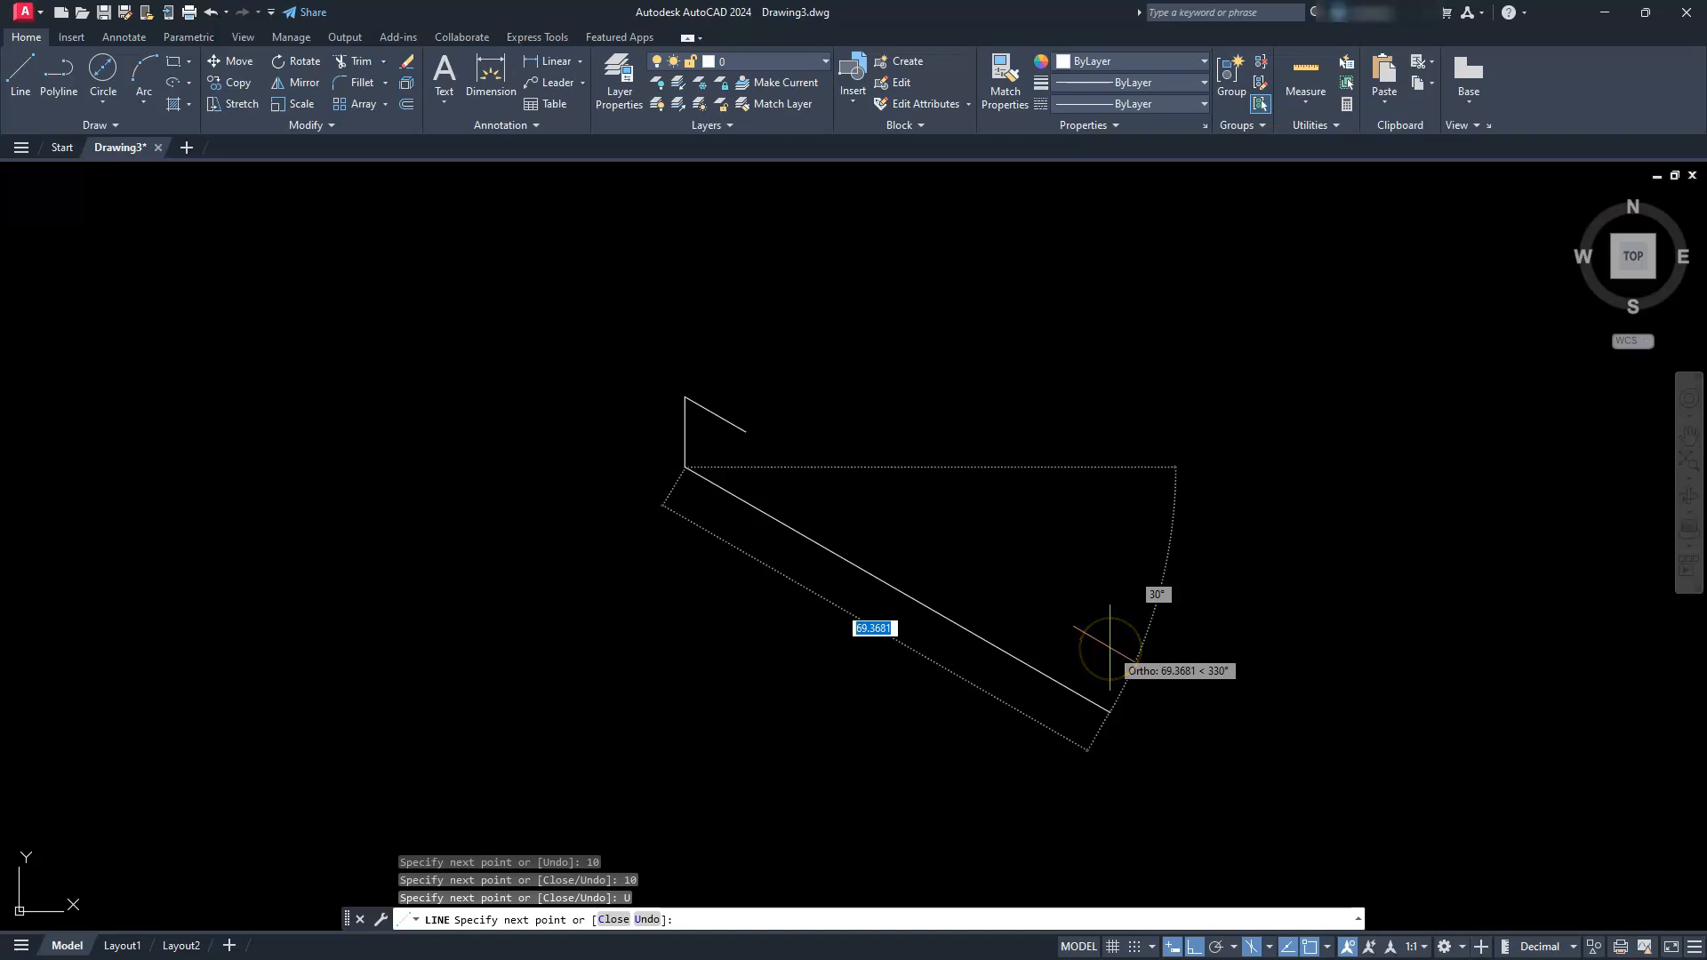
{"action": "type", "text": "100"}
{"action": "key", "text": "Return"}
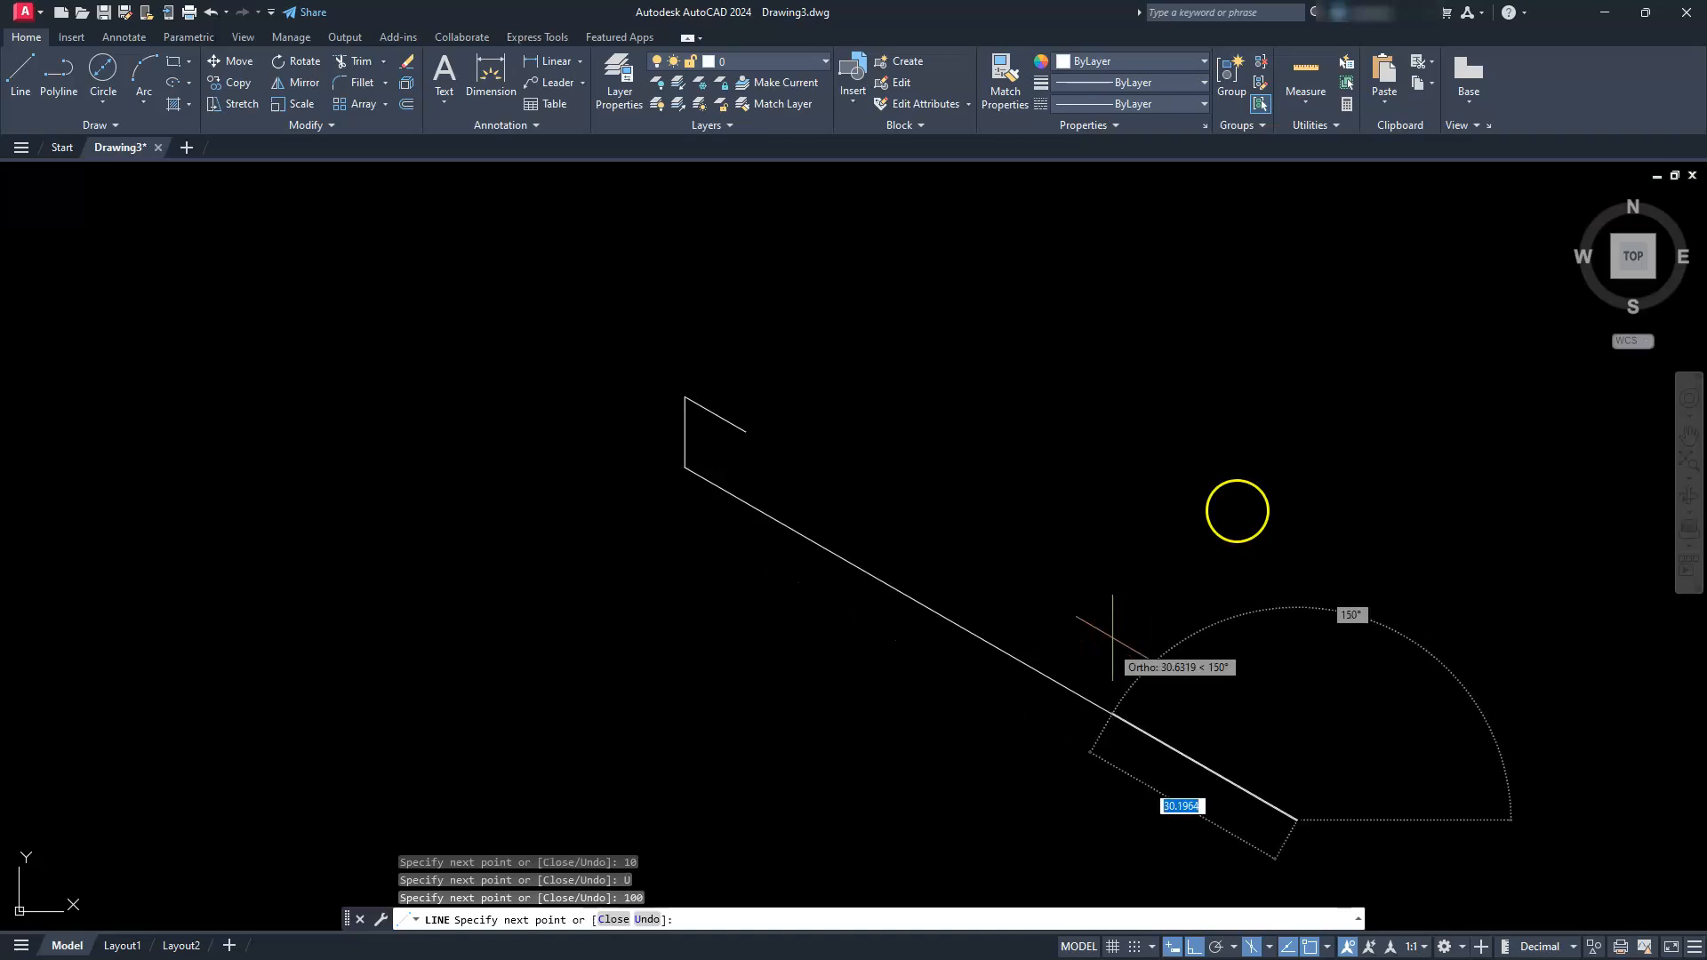
Step: Continue from the base's far end with 10 units up, 10 units back at 150° and 10 units up
{"action": "type", "text": "10"}
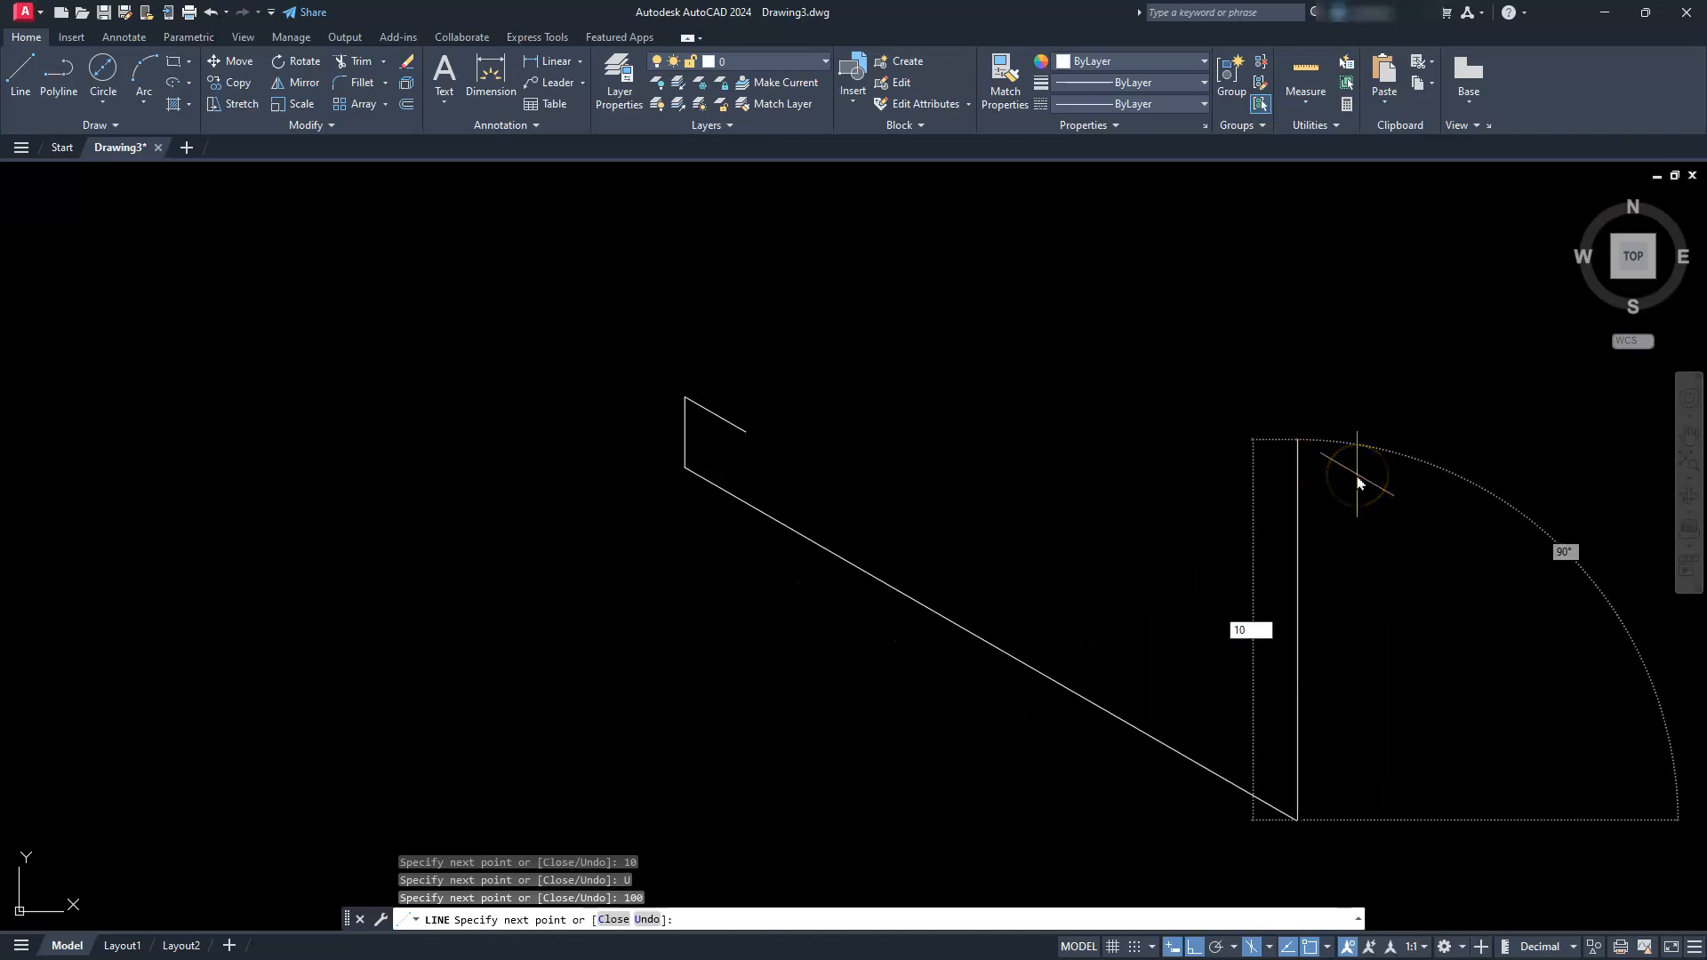
{"action": "key", "text": "Return"}
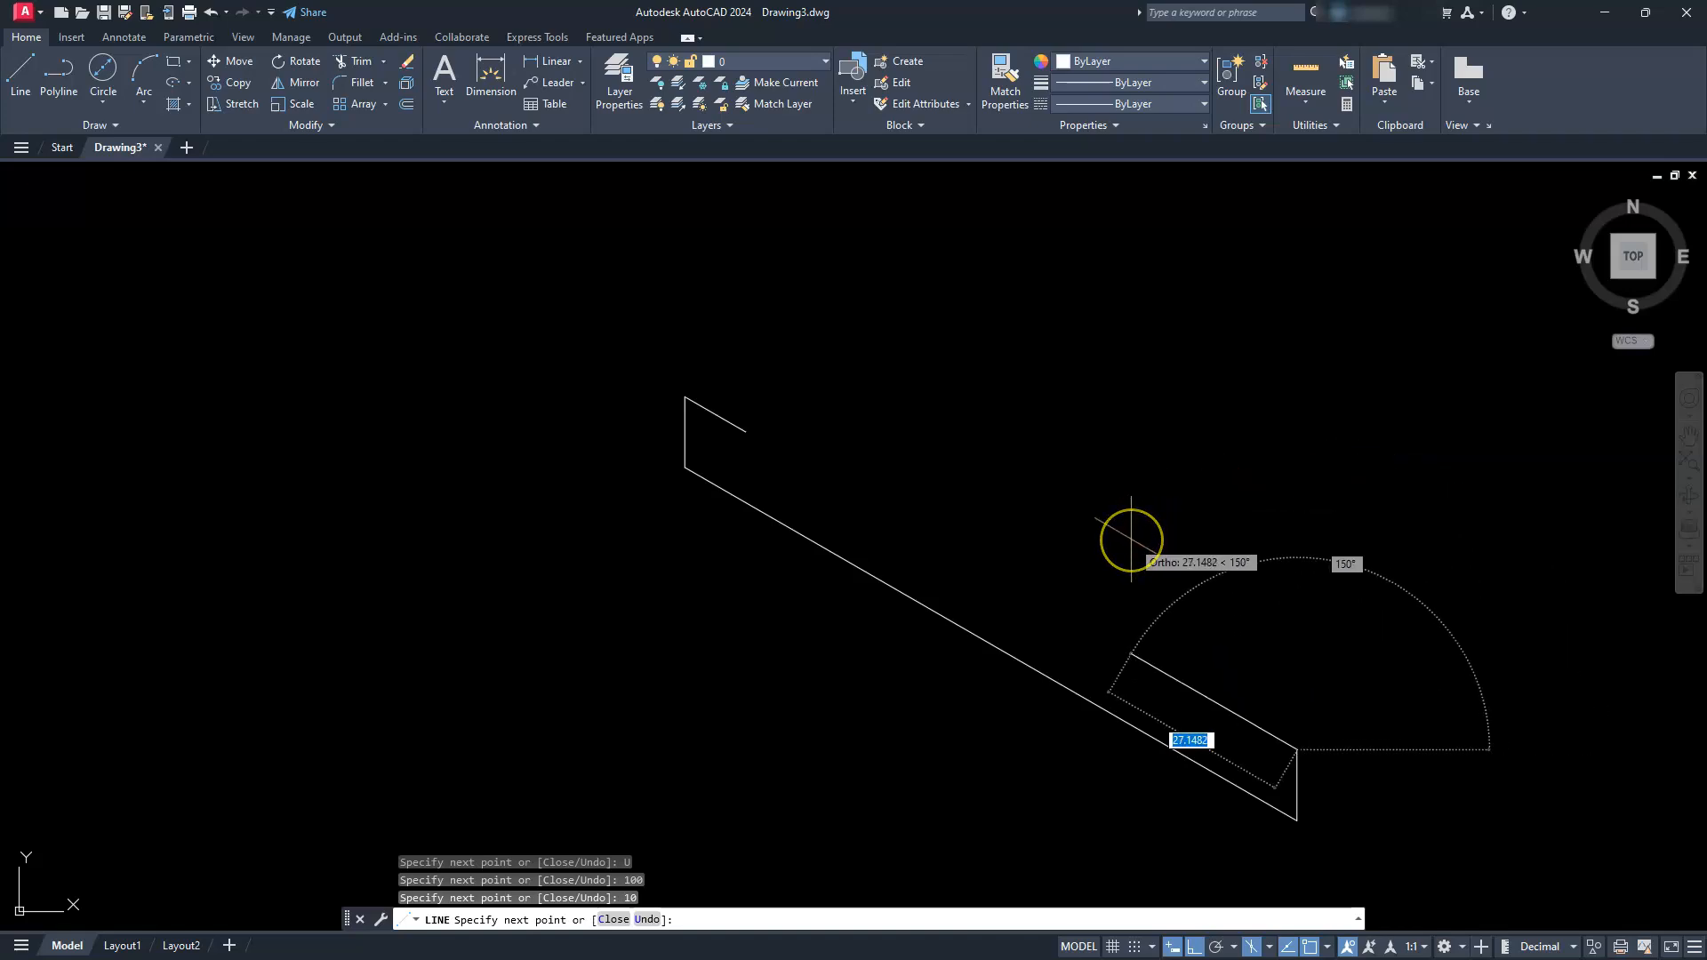
{"action": "type", "text": "10"}
{"action": "key", "text": "Return"}
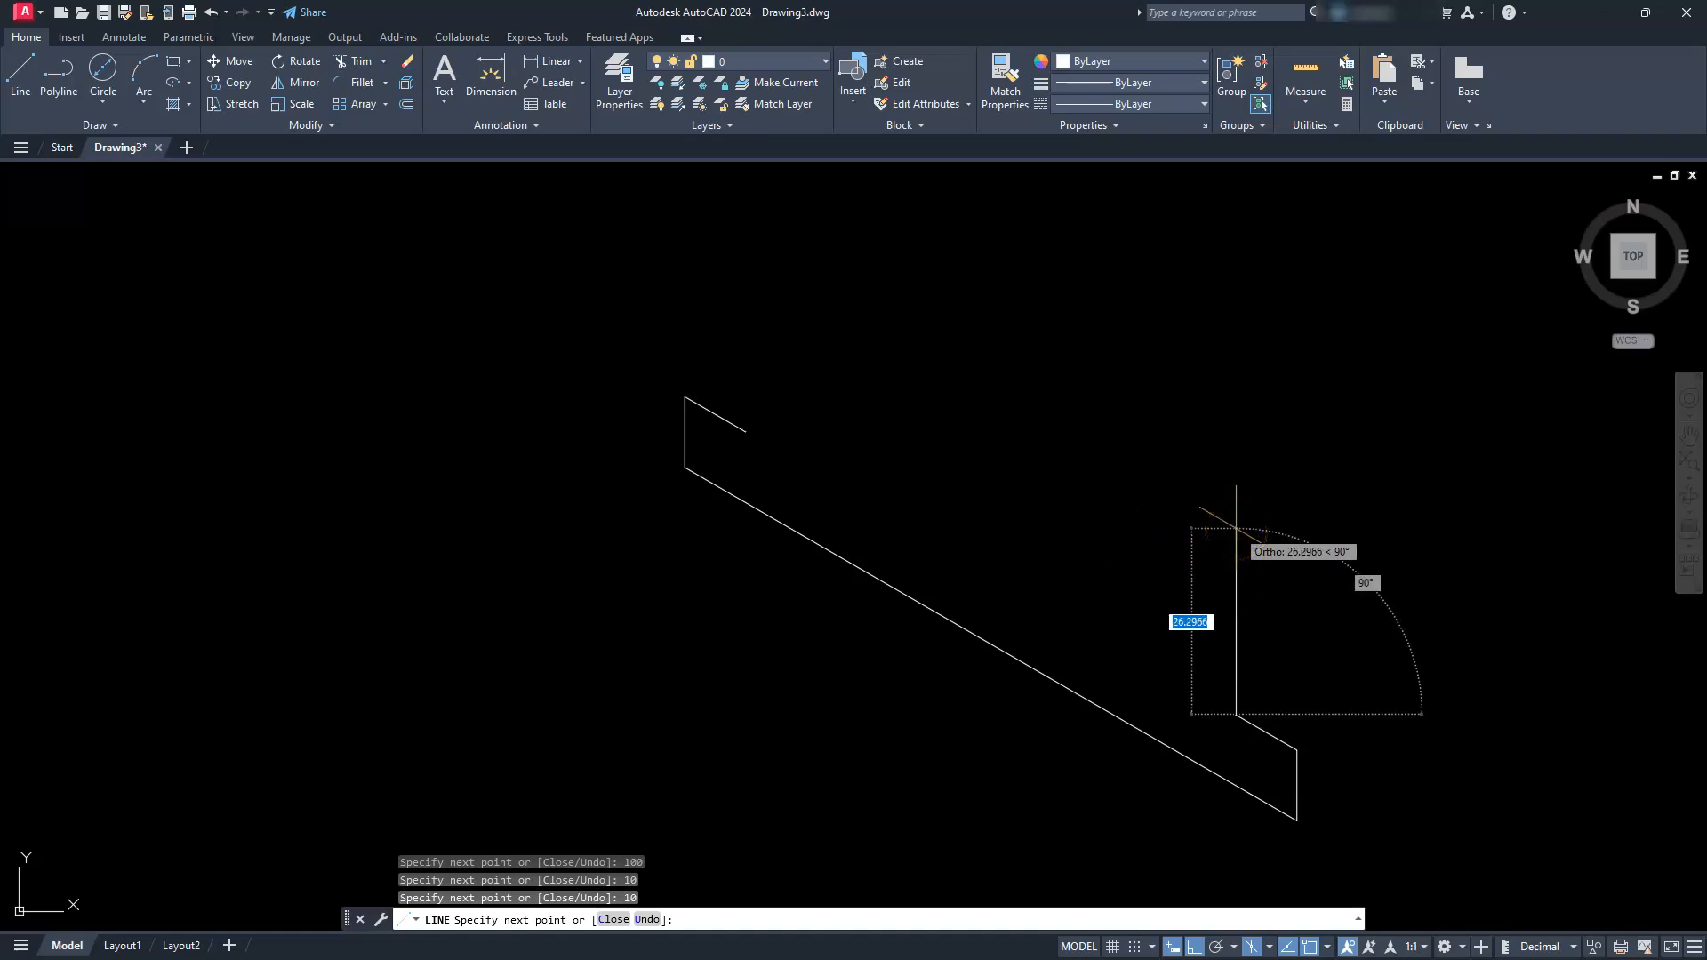
{"action": "key", "text": "Return"}
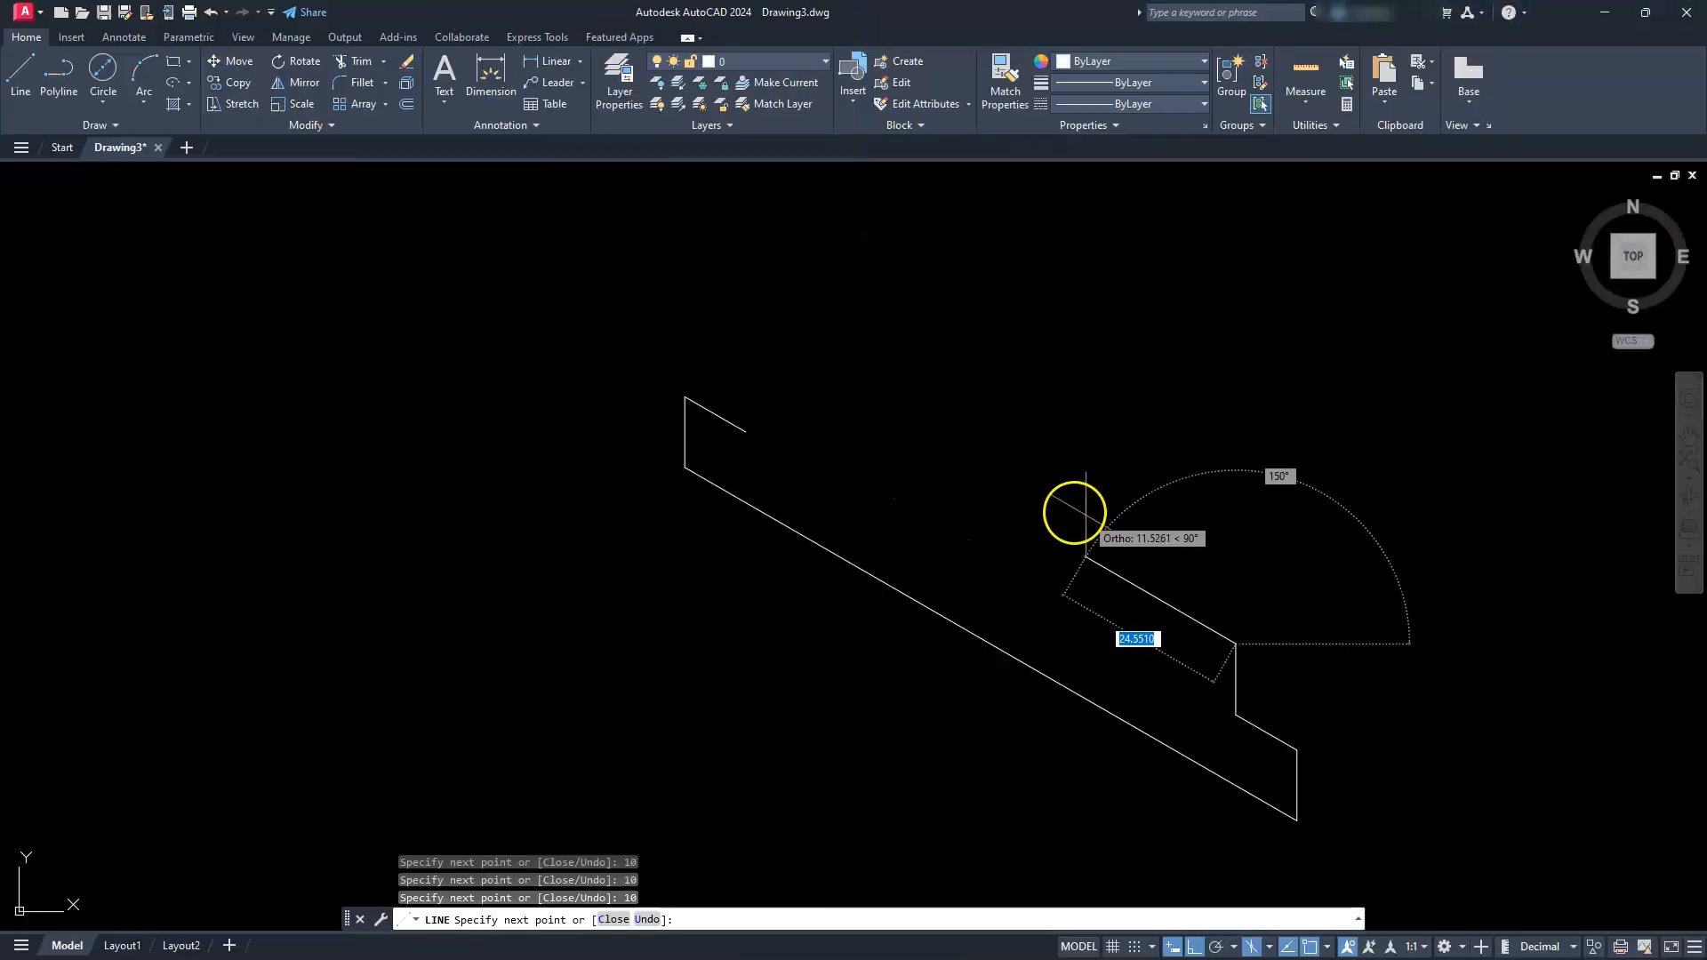
Step: Continue the profile with a 40-unit line at 150° and a 25-unit vertical line upward
{"action": "type", "text": "40"}
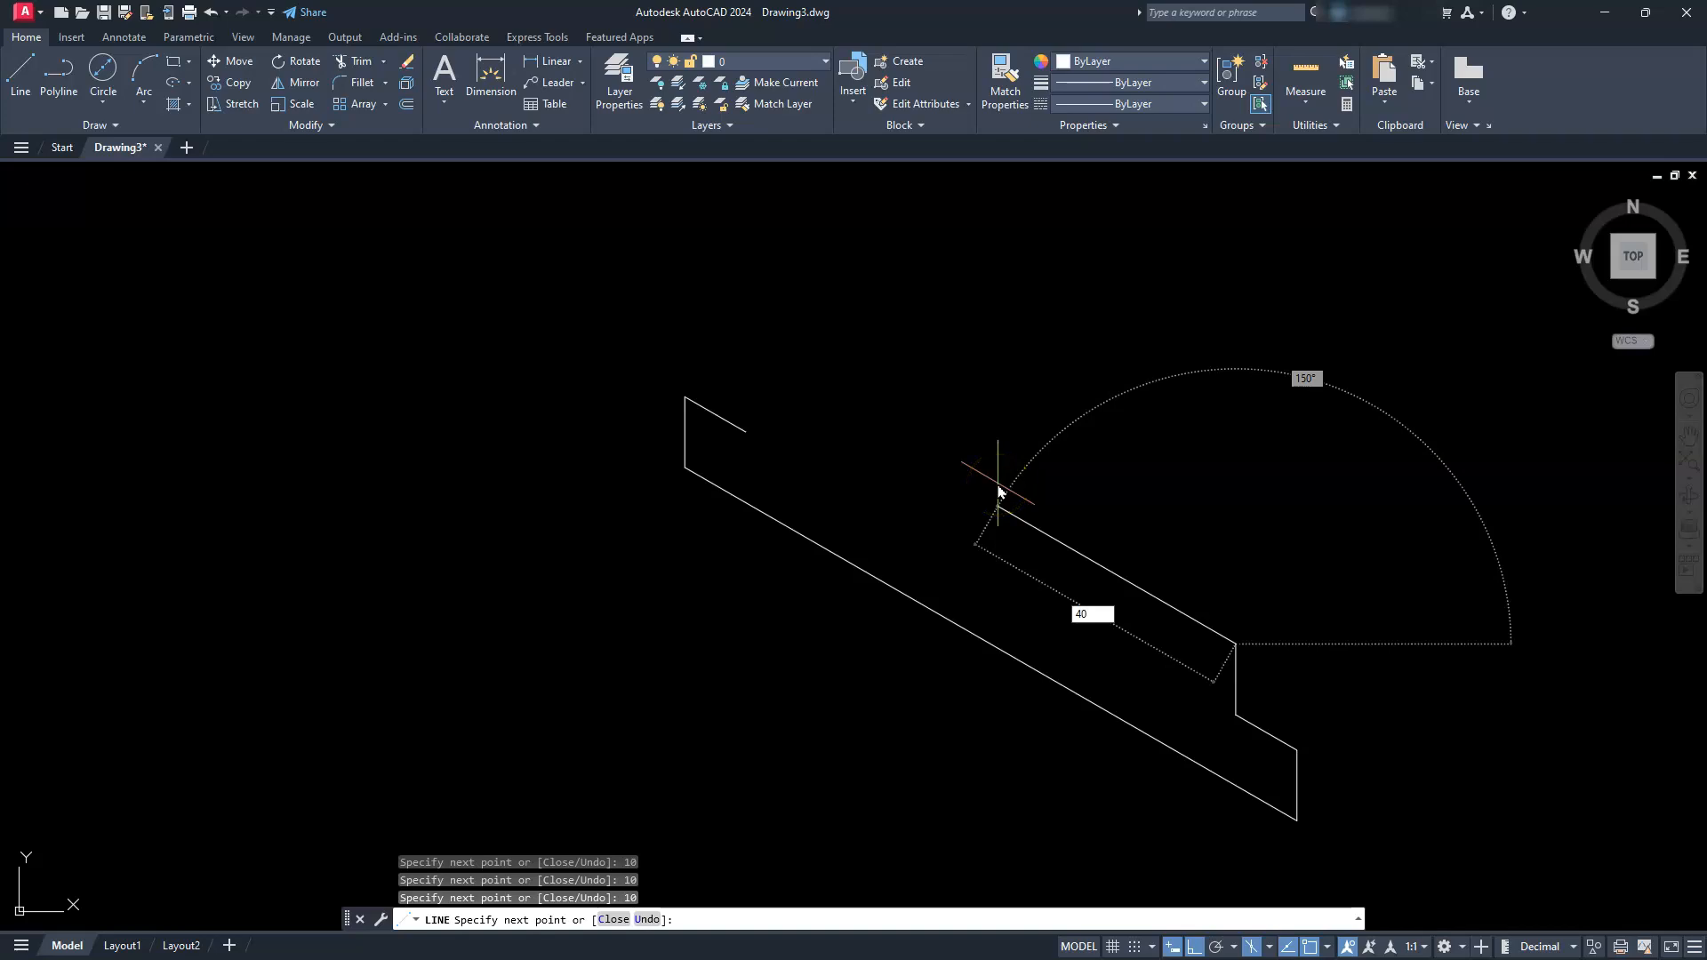
{"action": "key", "text": "Return"}
{"action": "middle_click_drag", "start_coordinate": [992, 468], "coordinate": [1009, 502]}
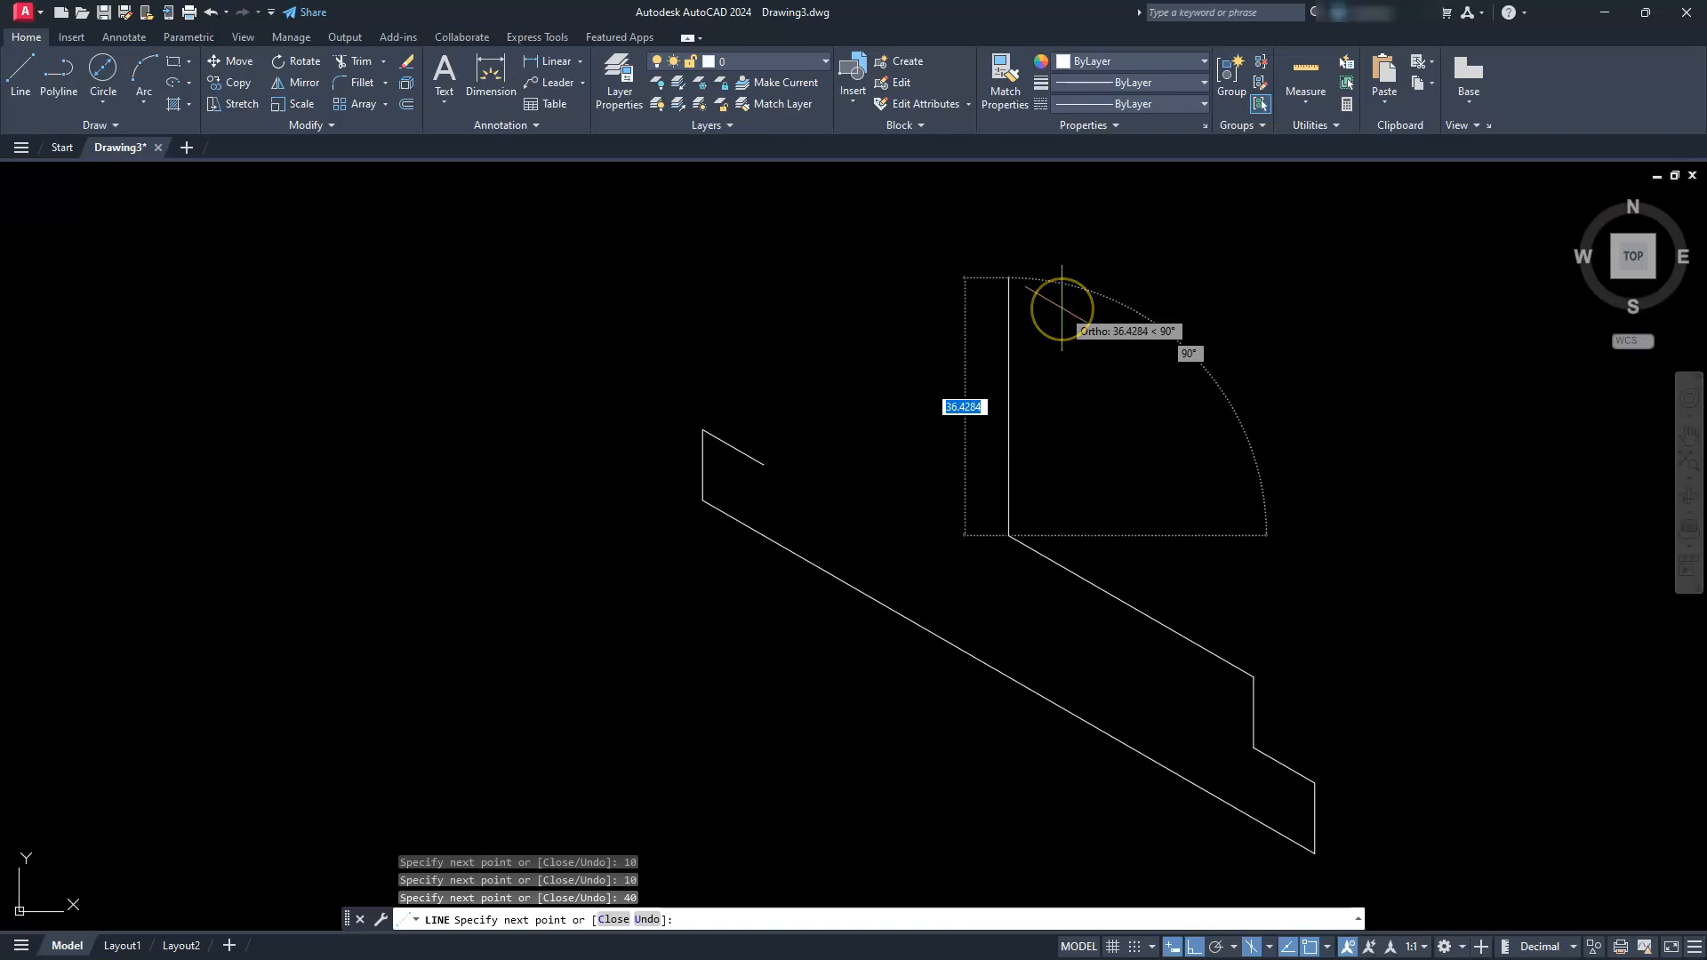
{"action": "type", "text": "2"}
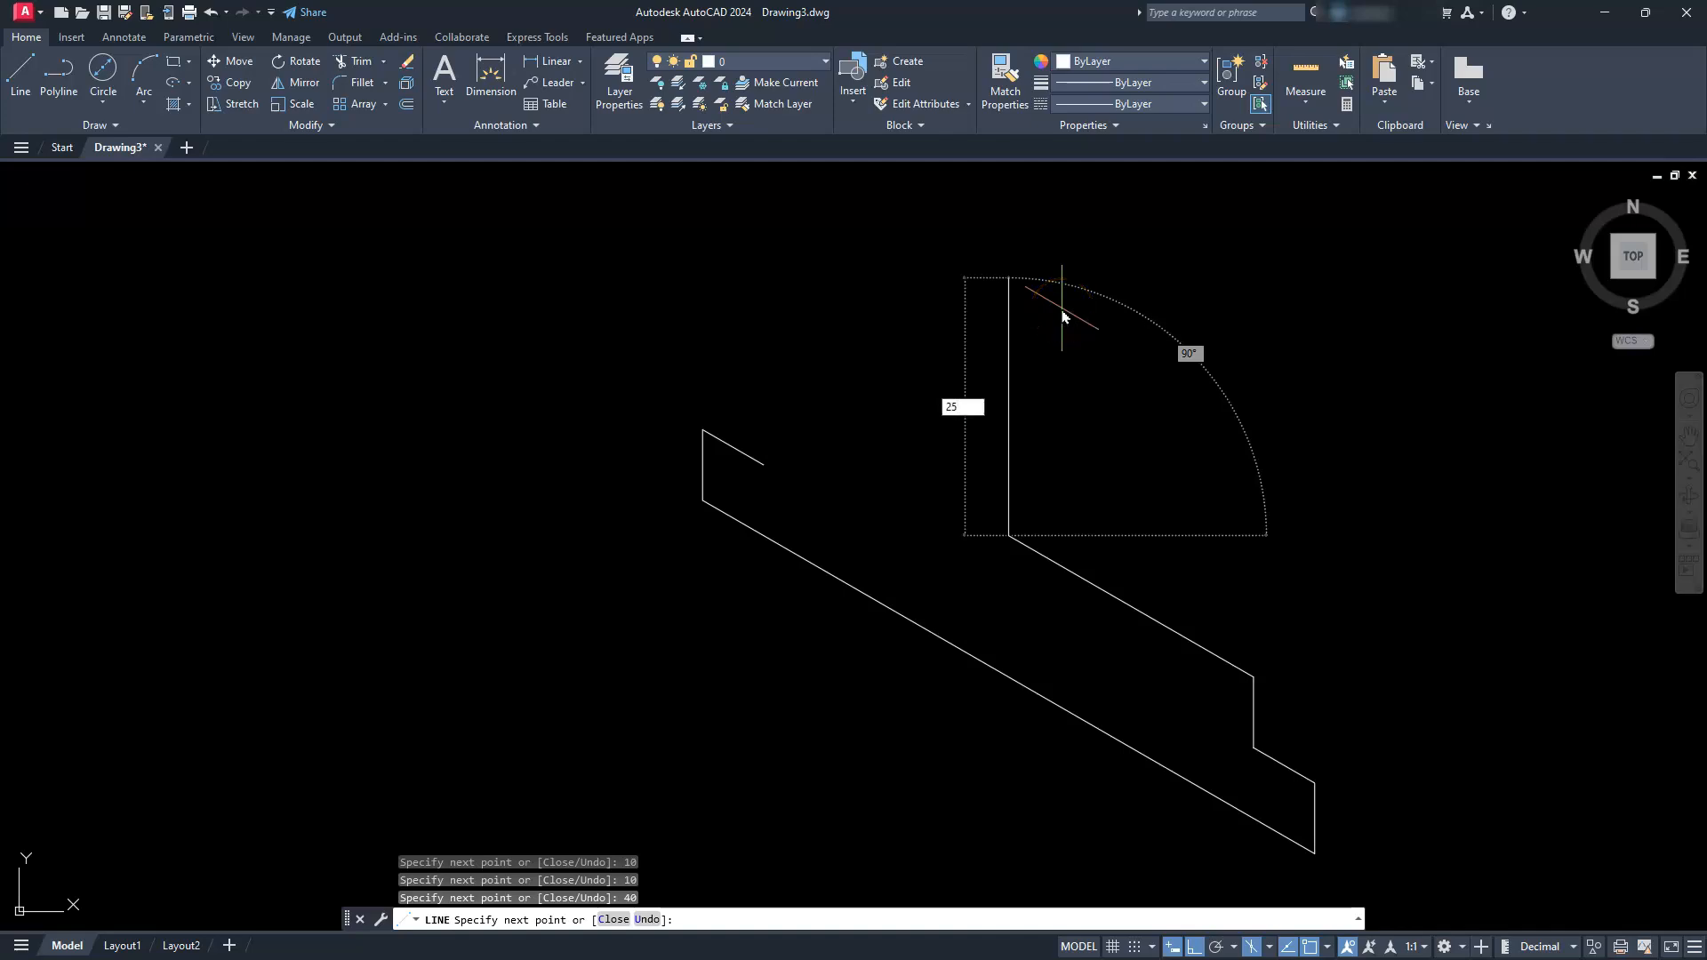
{"action": "type", "text": "5"}
{"action": "key", "text": "Return"}
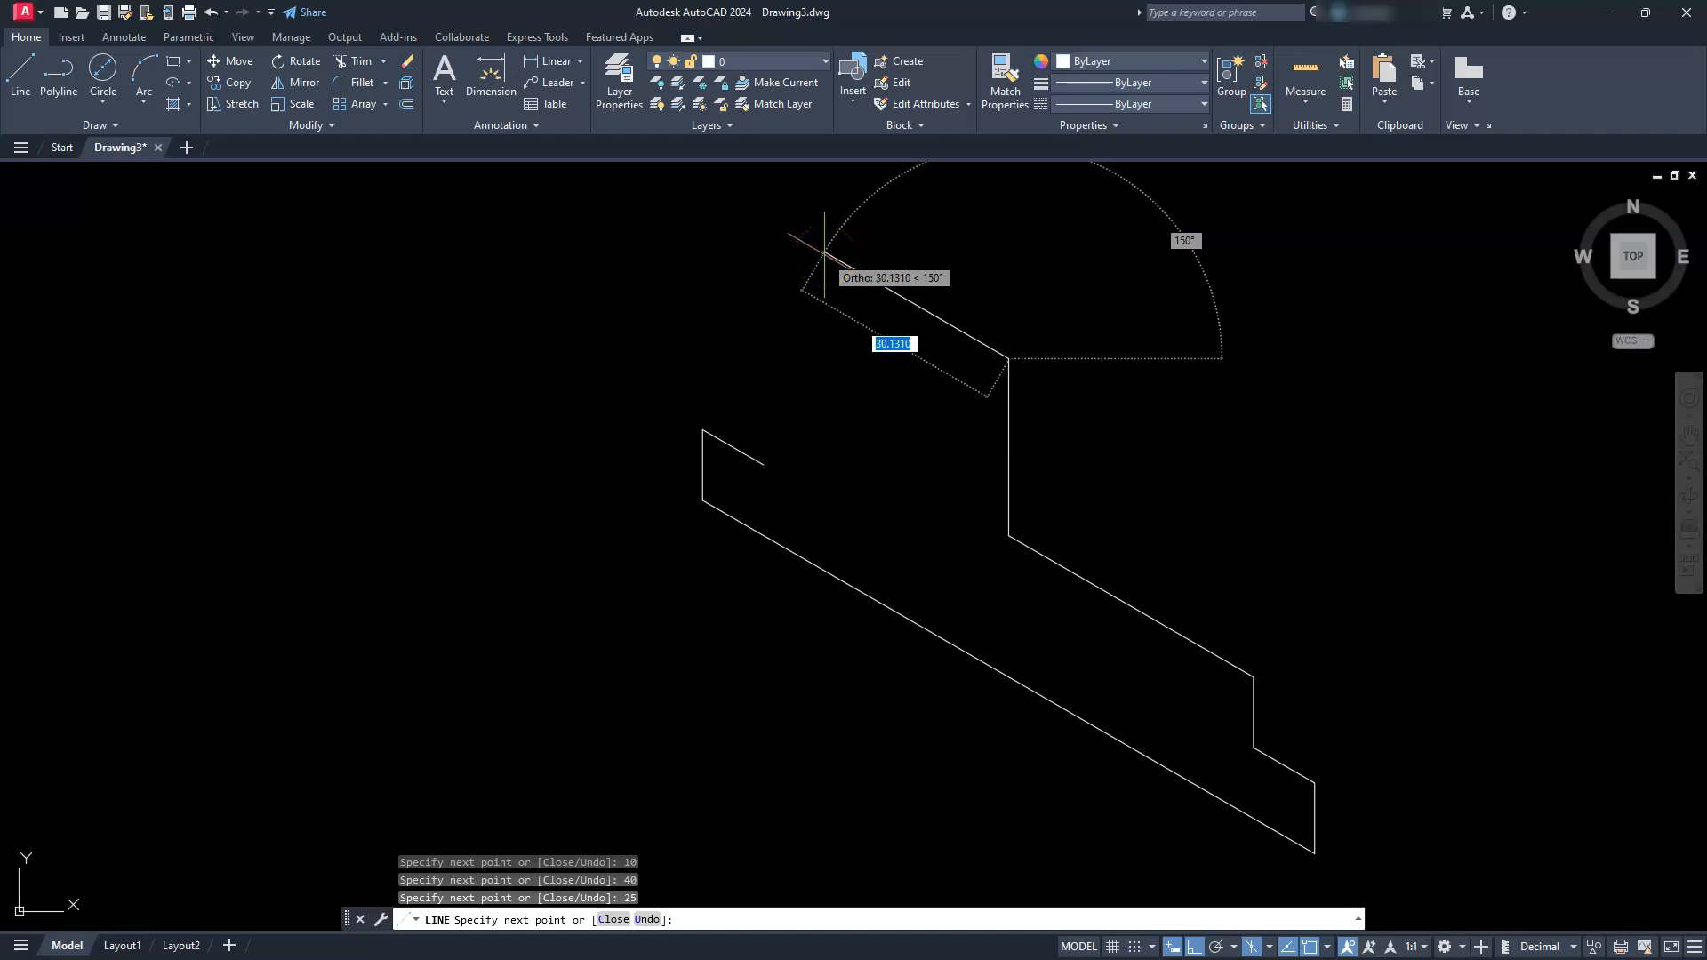
Step: Draw the profile's 40-unit top edge at 150° and close the outline back to its start point
{"action": "type", "text": "40"}
{"action": "key", "text": "Return"}
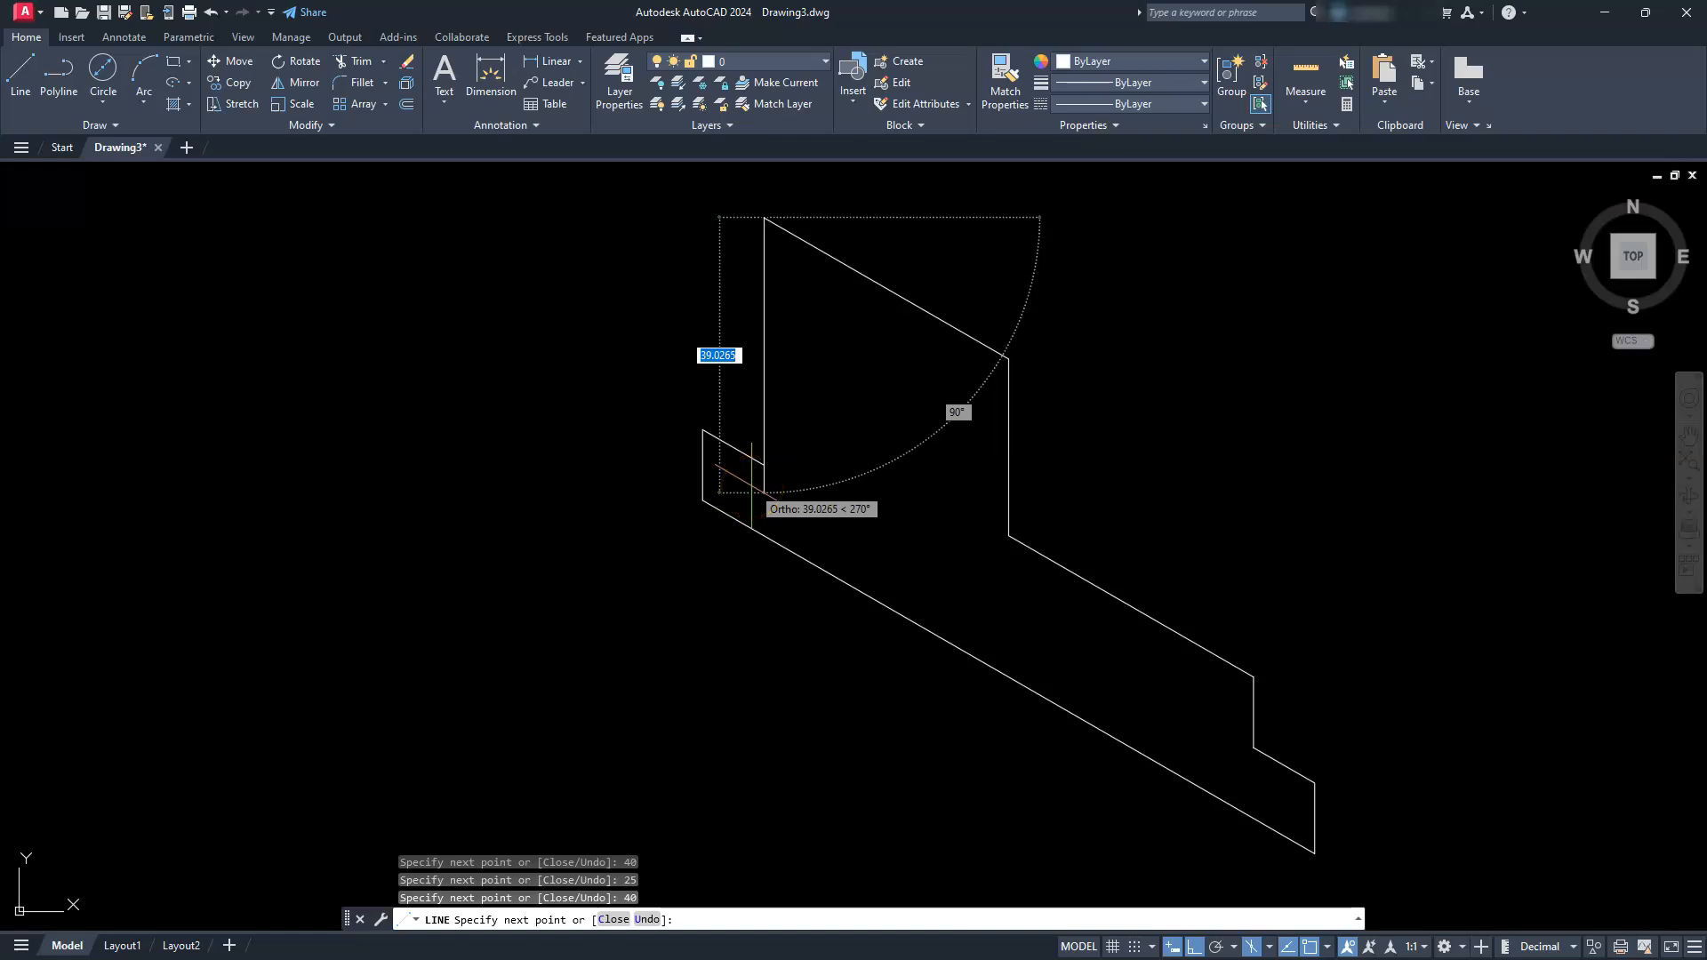
{"action": "type", "text": "c"}
{"action": "key", "text": "Return"}
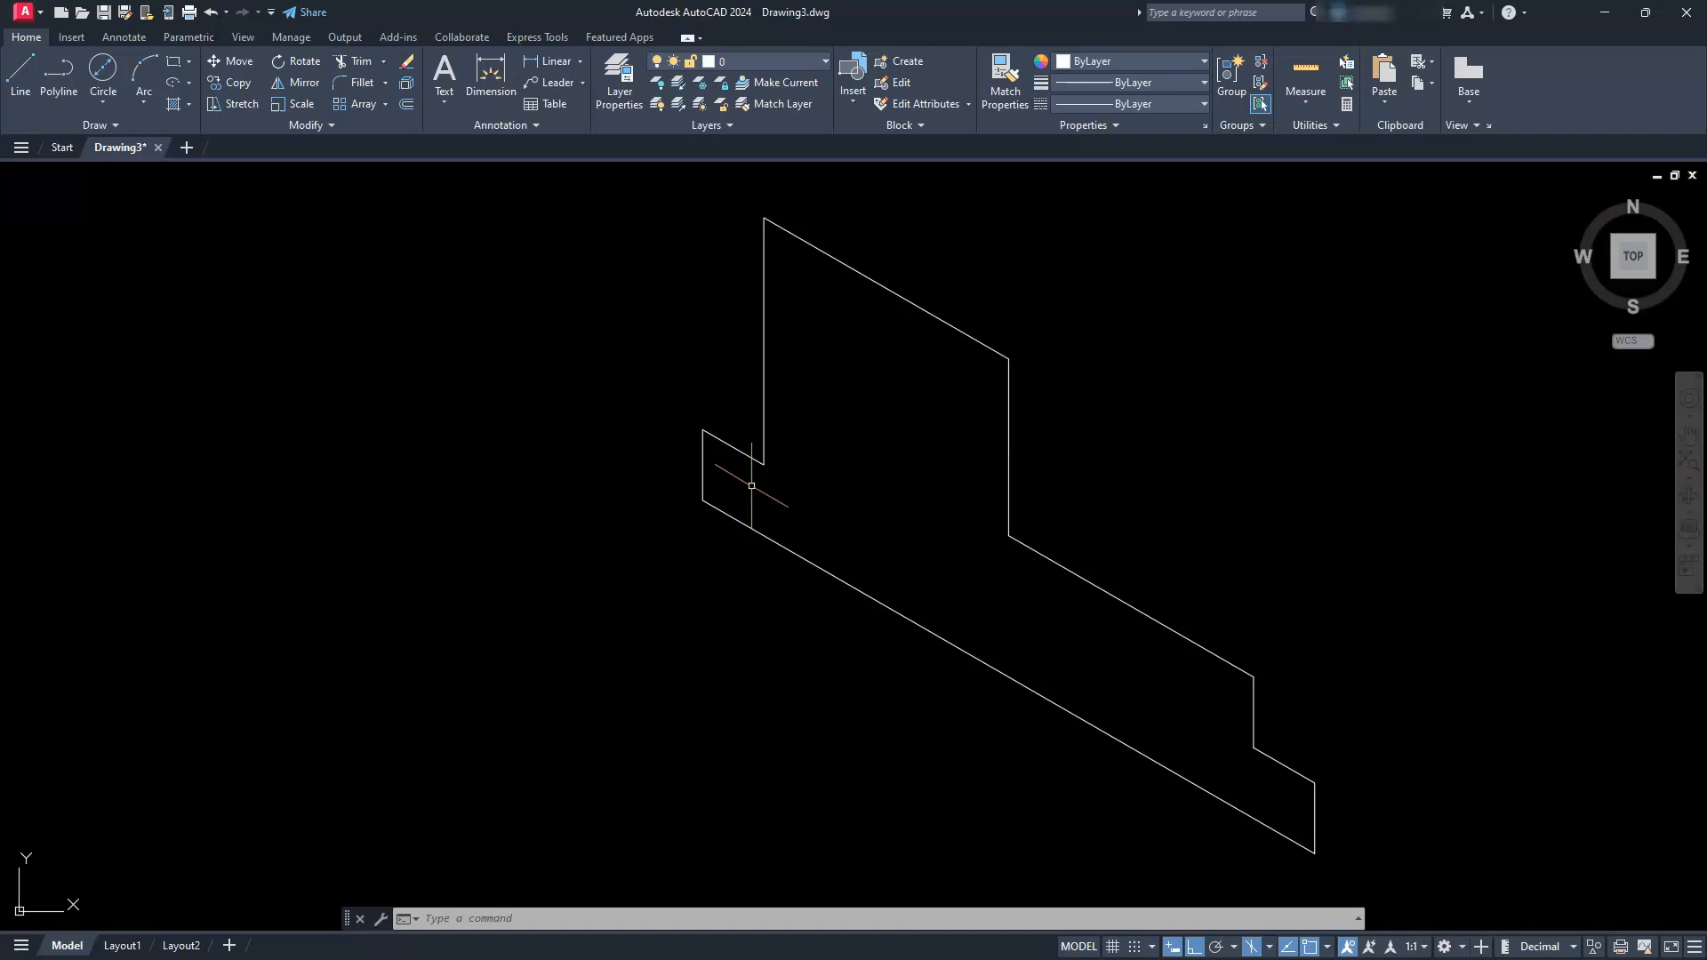
Step: Draw a slanted line from the inner corner of the profile's lower-right step to the base edge's right endpoint
{"action": "scroll", "coordinate": [1028, 431], "scroll_direction": "down", "scroll_amount": 2}
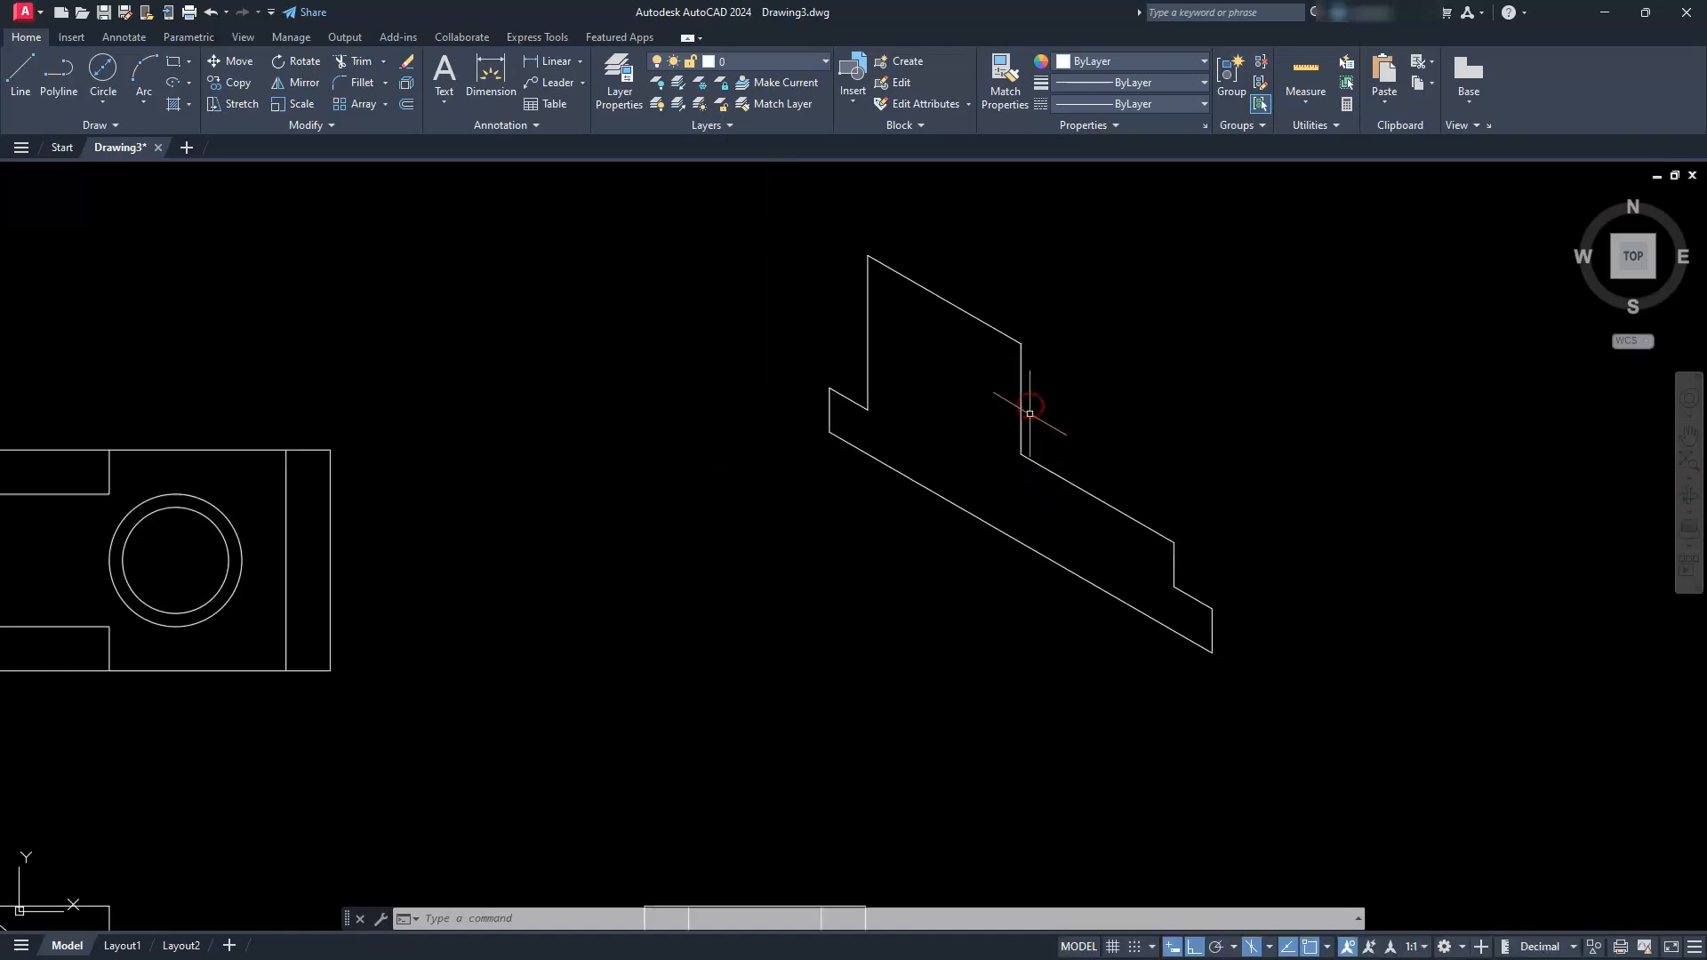
{"action": "scroll", "coordinate": [1296, 615], "scroll_direction": "up", "scroll_amount": 2}
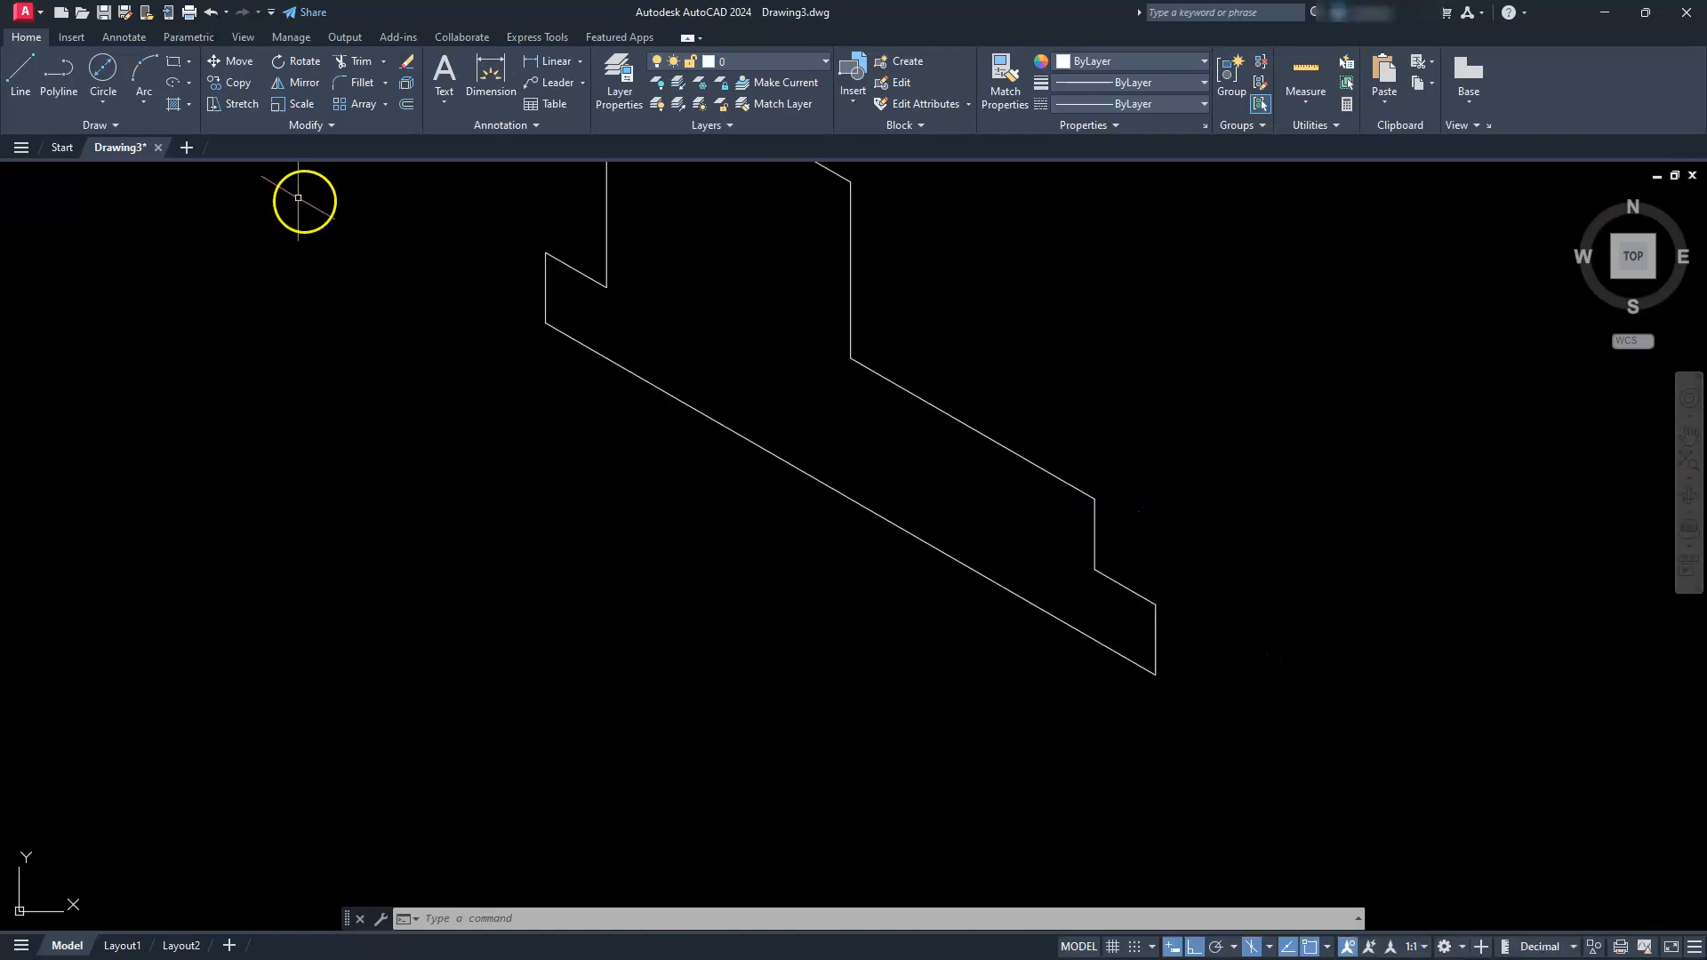
{"action": "left_click", "coordinate": [21, 71]}
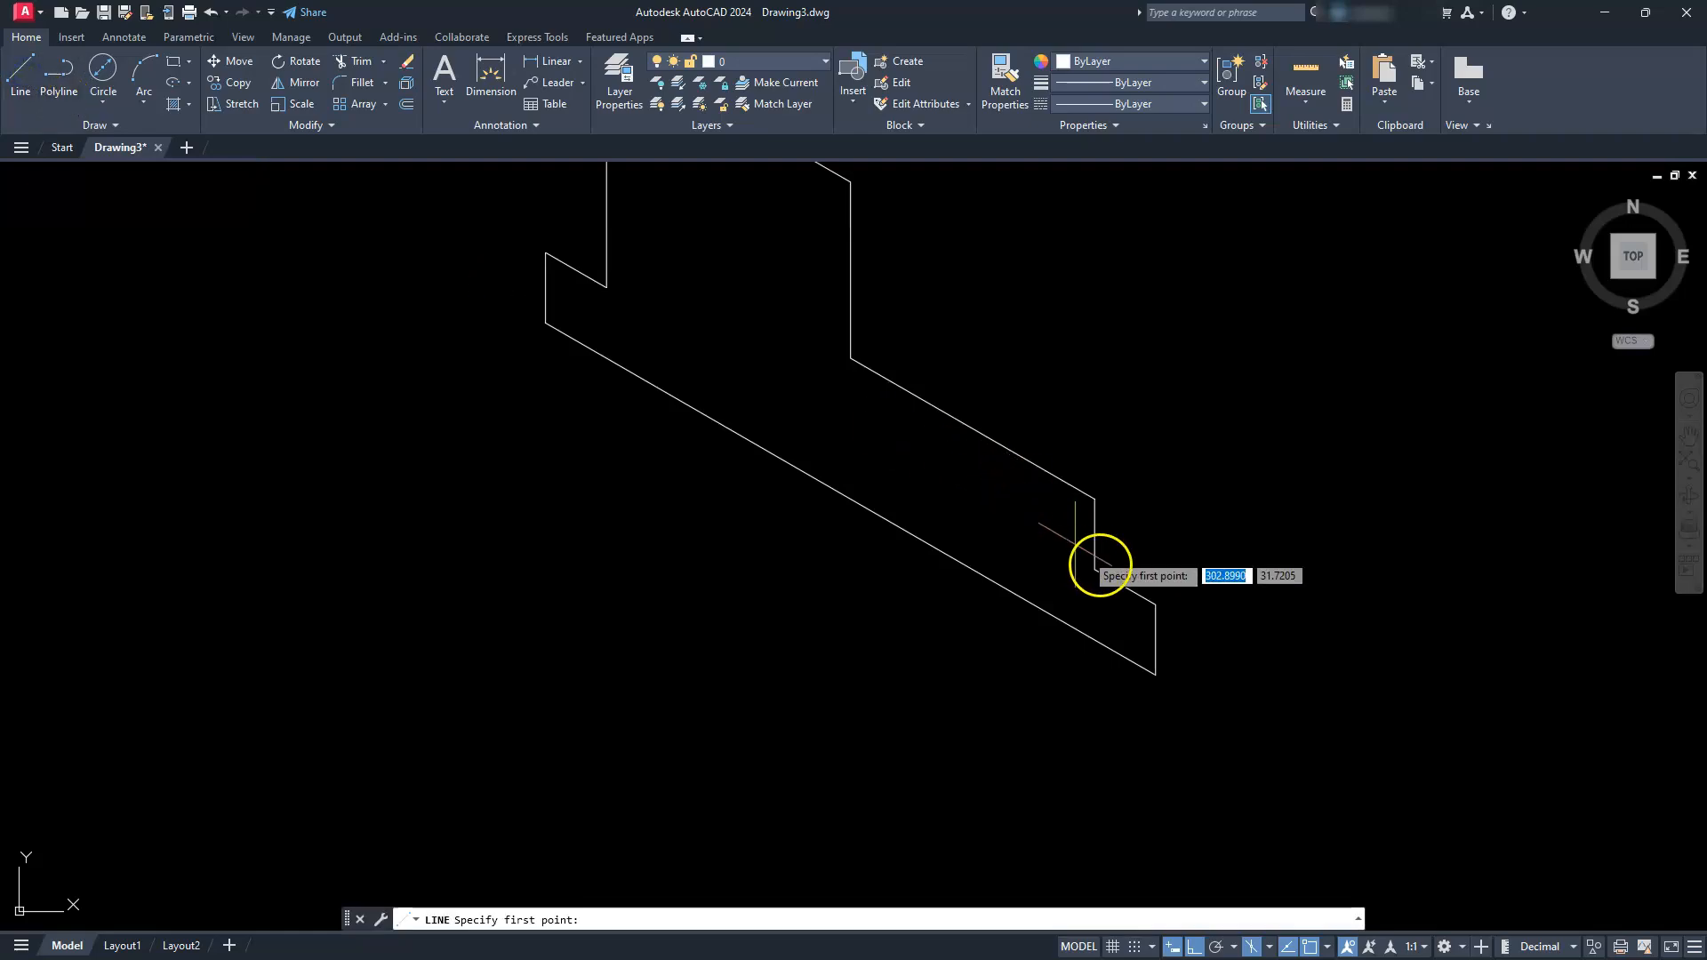
{"action": "left_click", "coordinate": [1096, 569]}
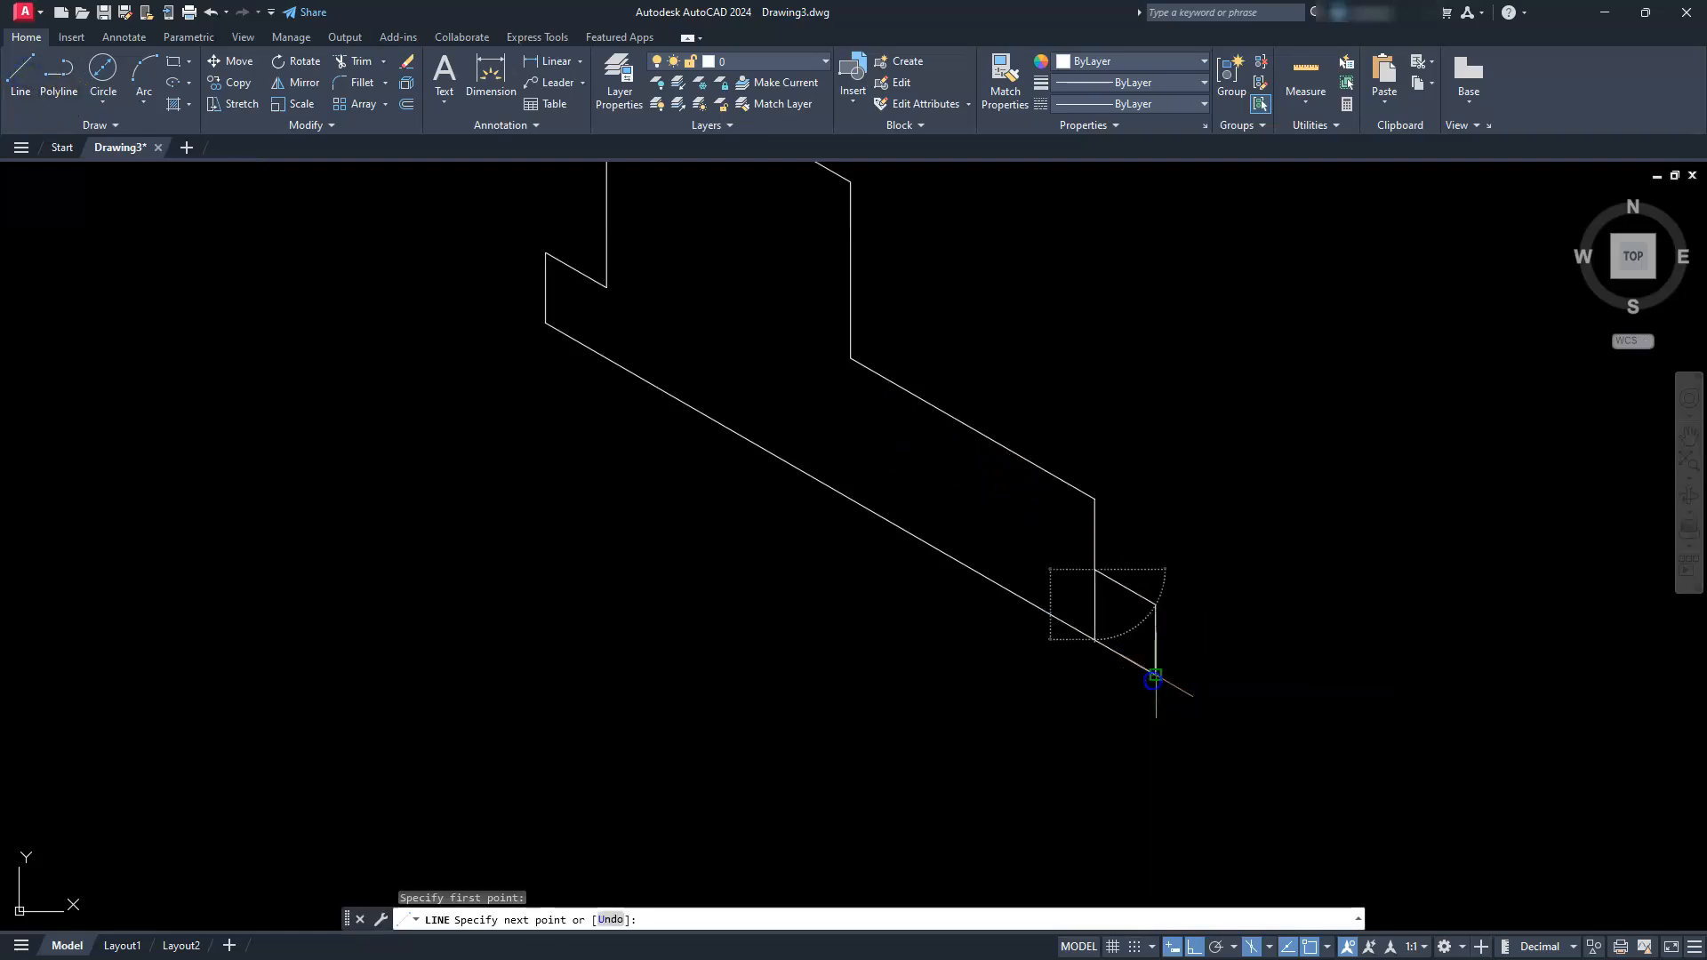
{"action": "left_click", "coordinate": [1155, 674]}
{"action": "key", "text": "Return"}
Step: Draw a slanted line from the base edge's left endpoint to the inner corner of the left step
{"action": "type", "text": "l"}
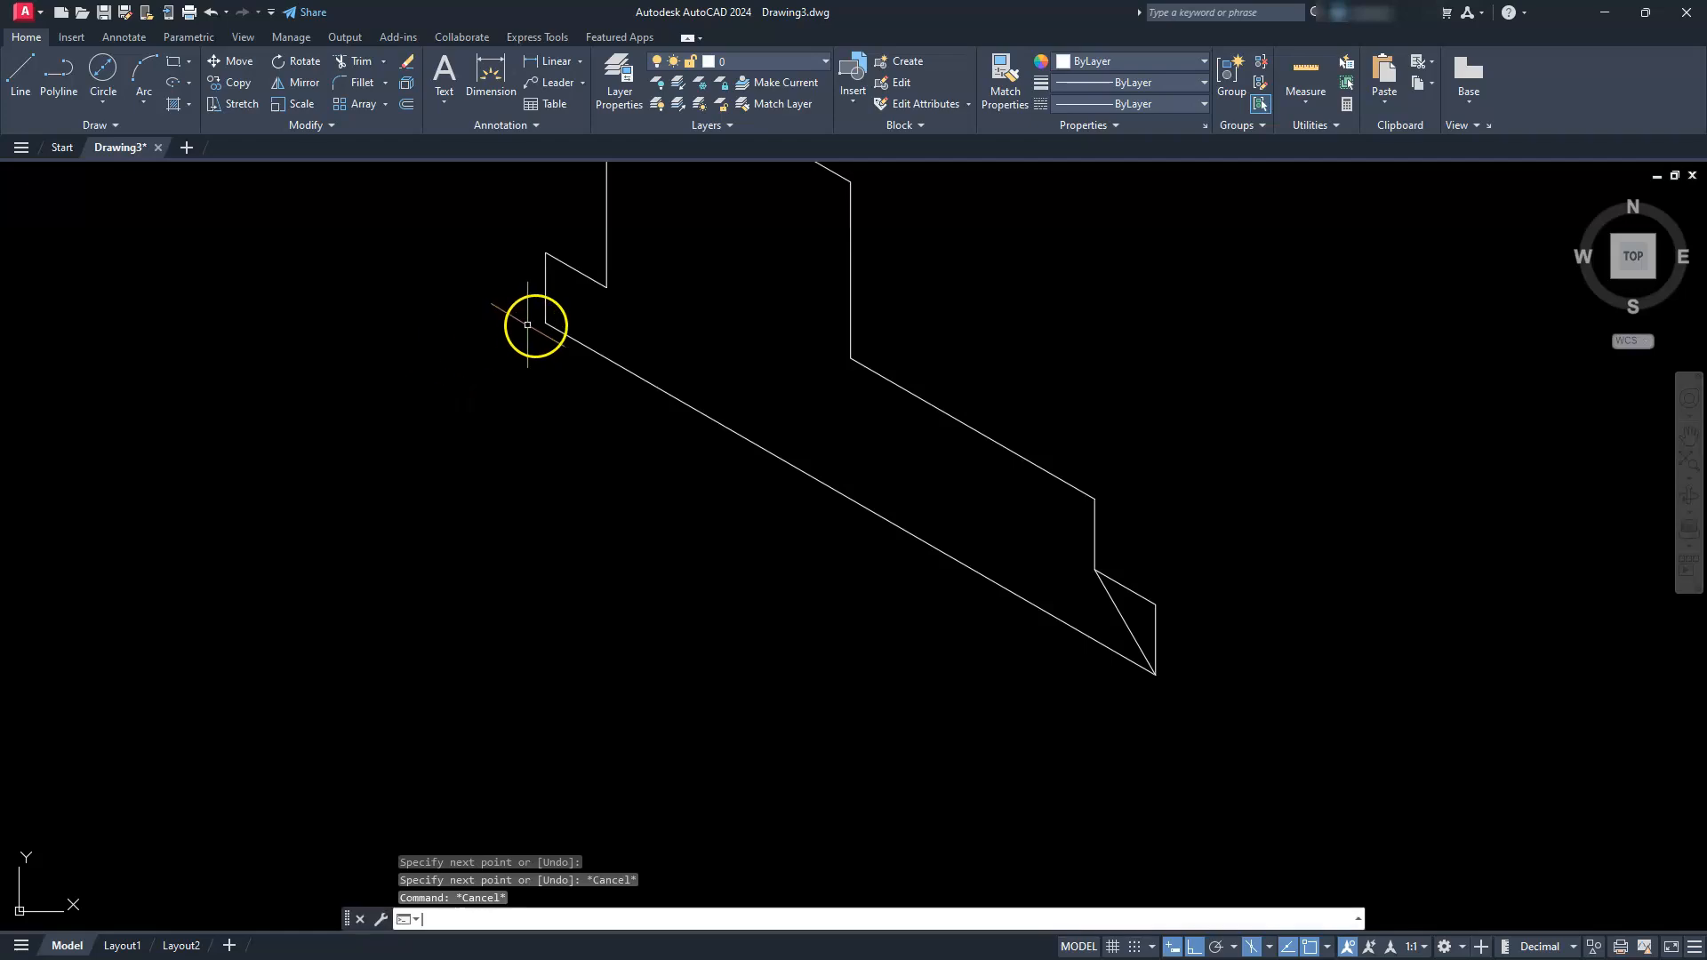
{"action": "key", "text": "Return"}
{"action": "left_click", "coordinate": [547, 323]}
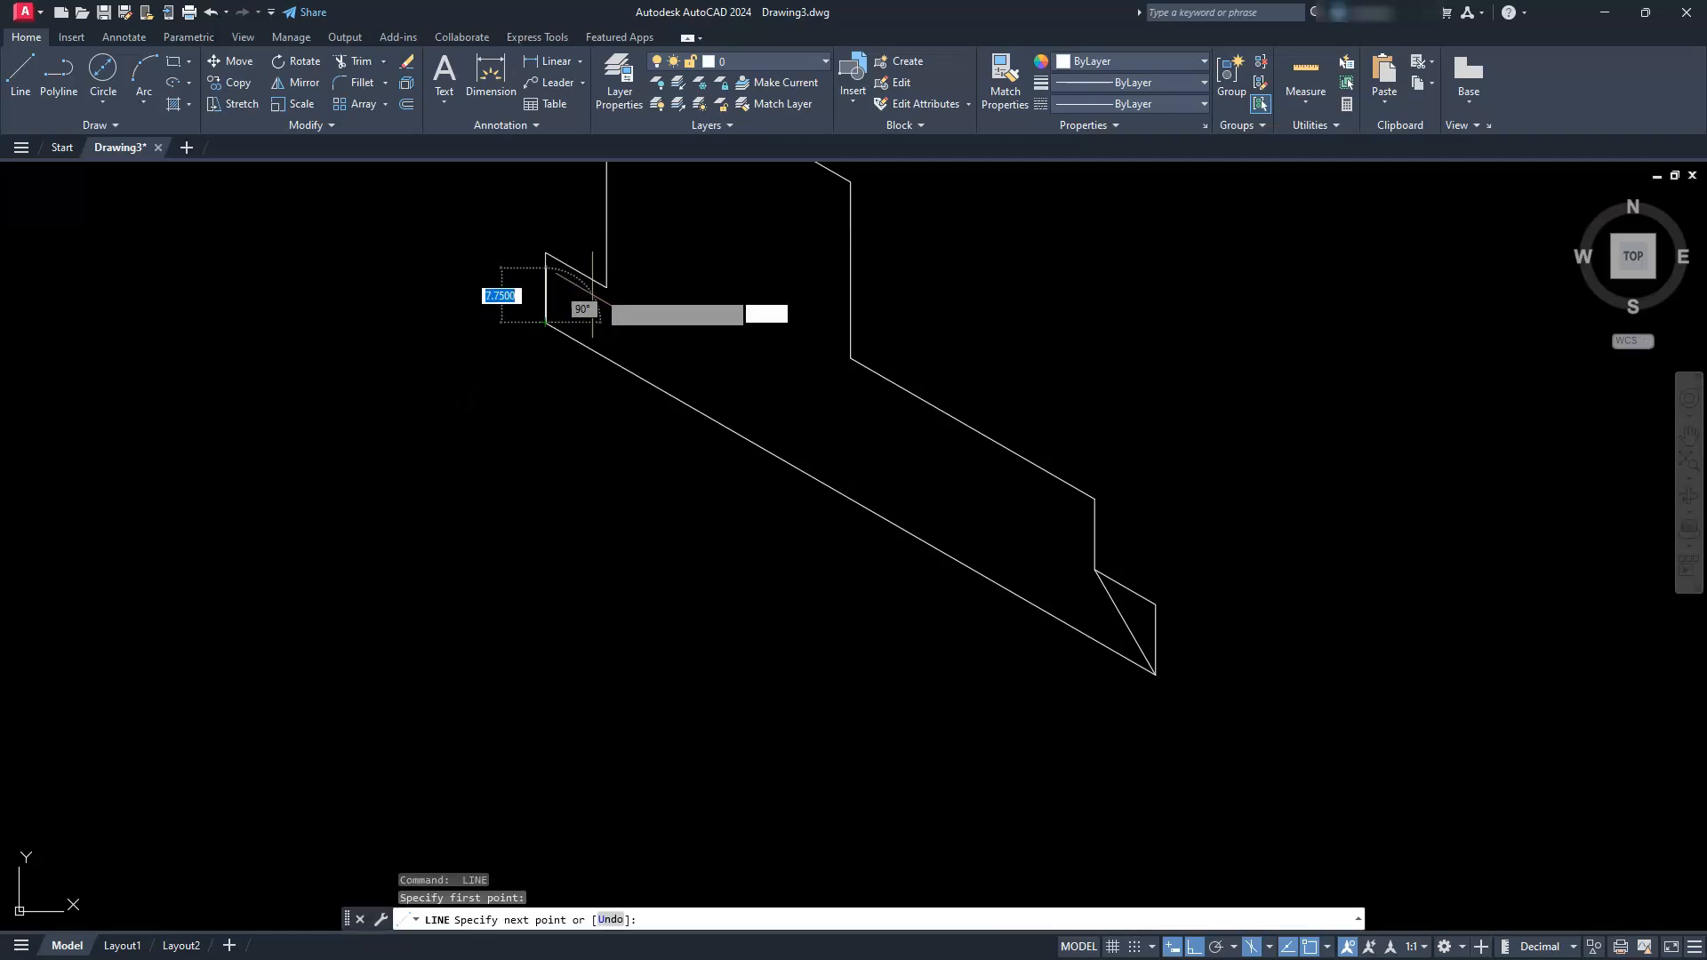
{"action": "left_click", "coordinate": [604, 287]}
{"action": "key", "text": "Escape"}
{"action": "key", "text": "Escape"}
Step: Delete the four short outer lines at both ends of the profile, keeping the two slanted lines
{"action": "left_click", "coordinate": [560, 248]}
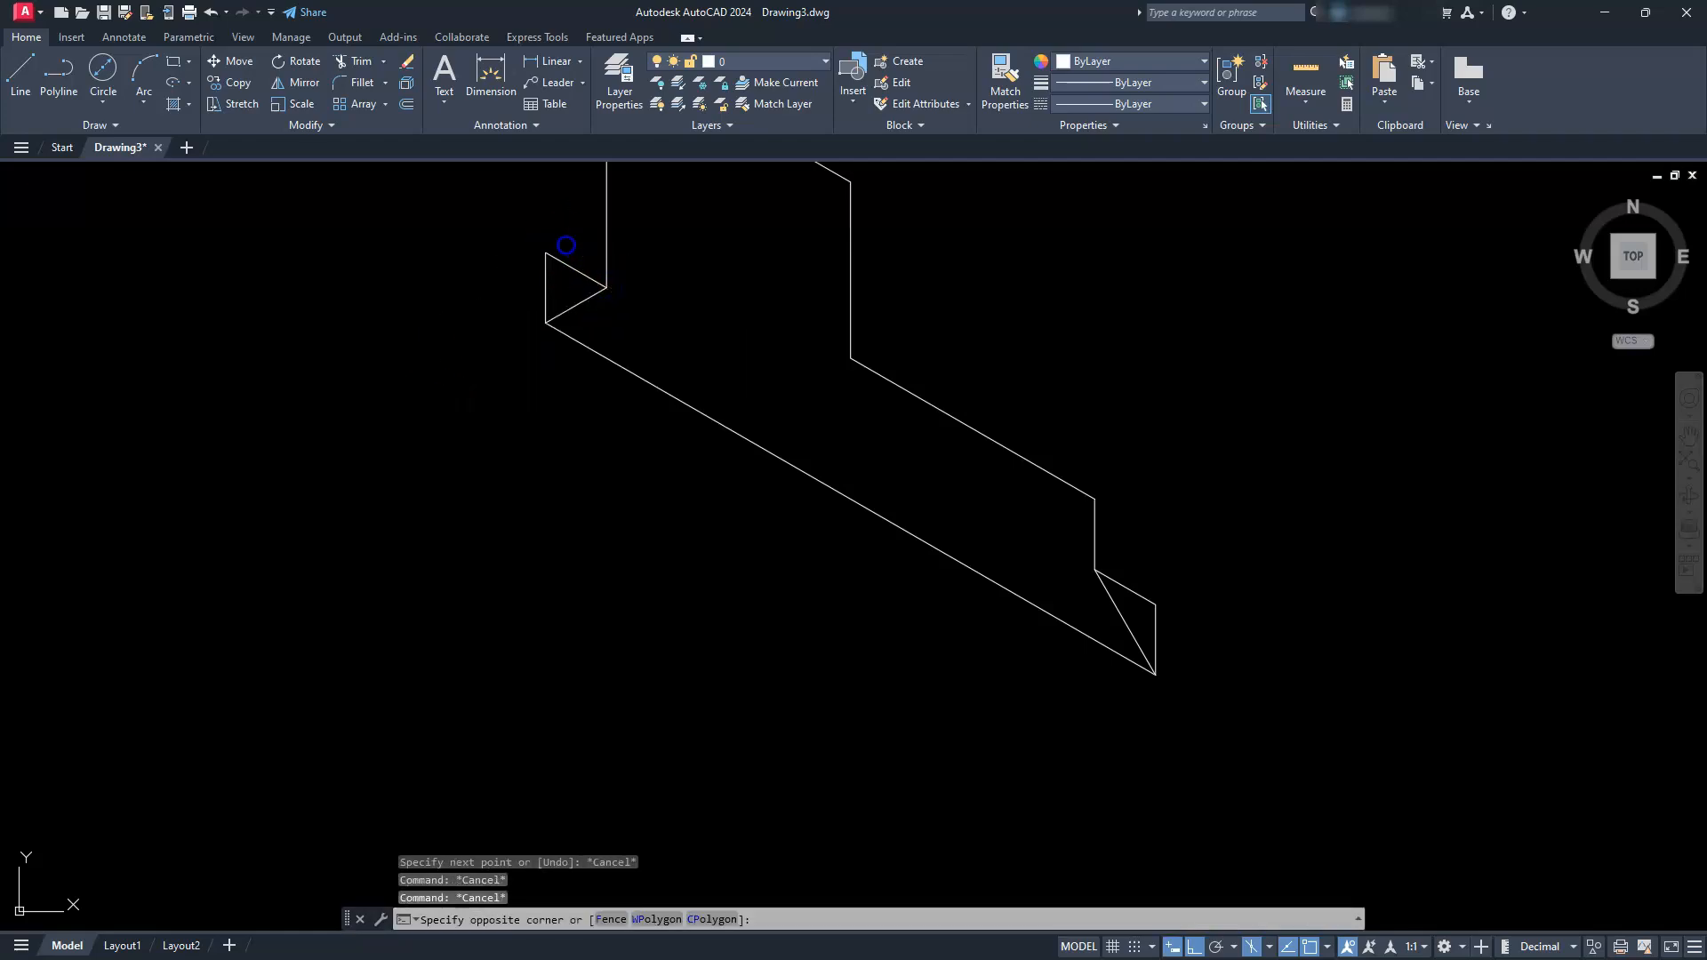
{"action": "left_click", "coordinate": [532, 260]}
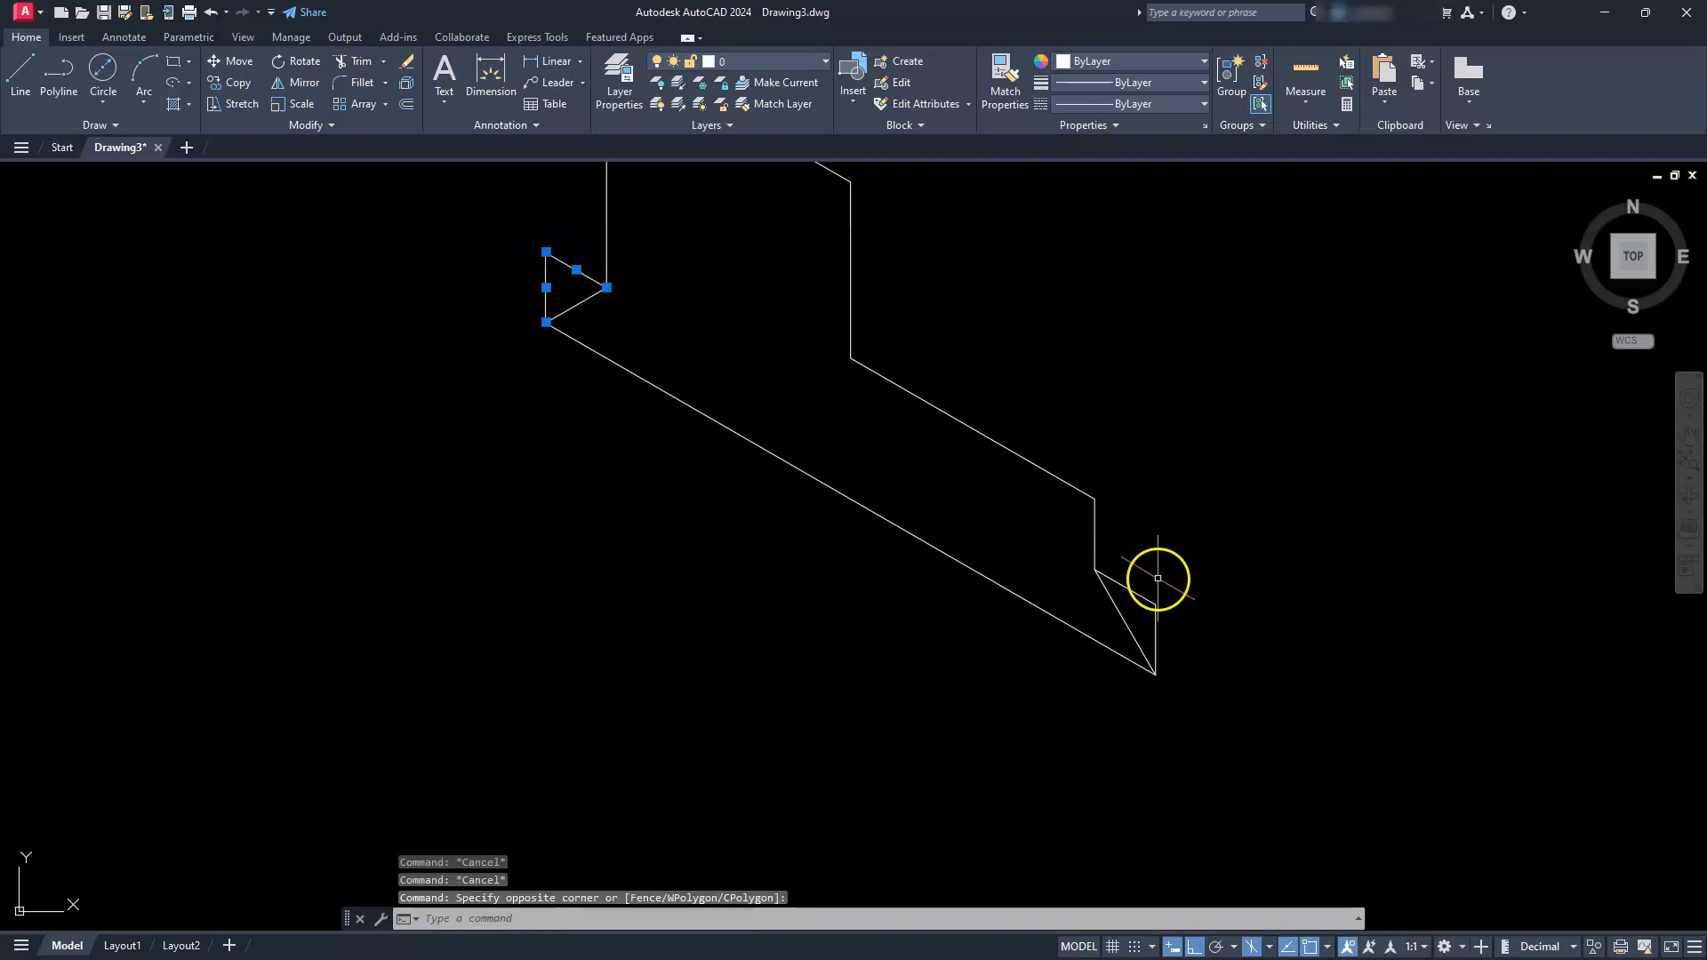
{"action": "left_click", "coordinate": [1174, 583]}
{"action": "left_click", "coordinate": [1150, 618]}
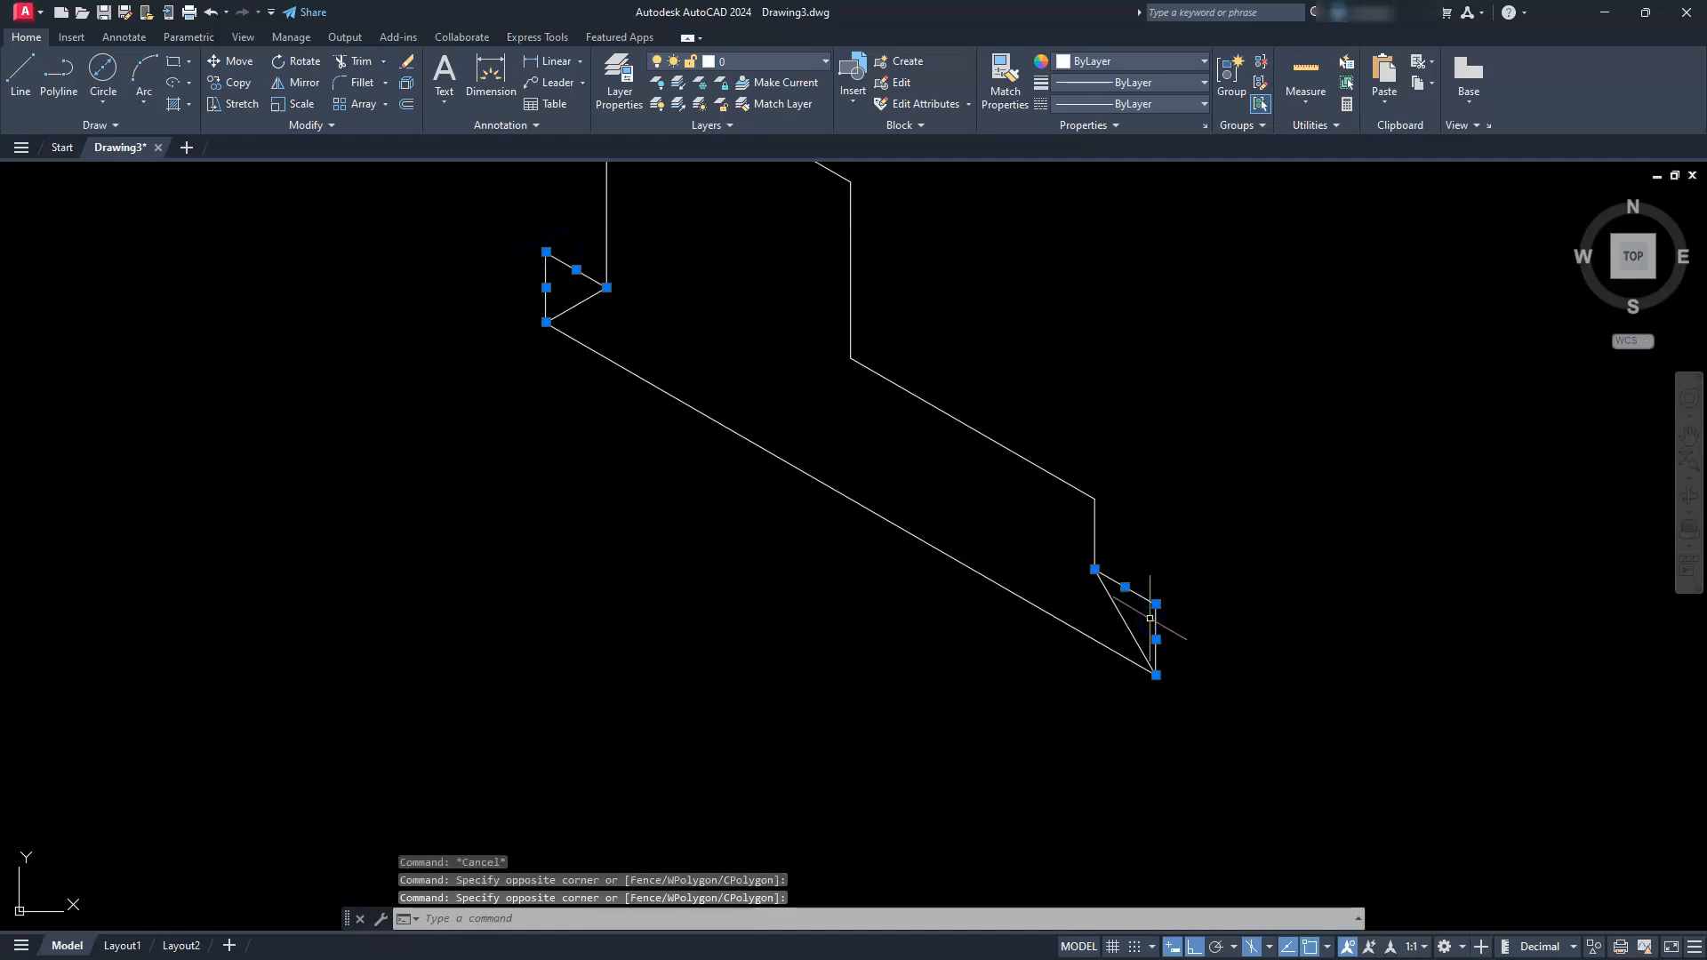
{"action": "key", "text": "Delete"}
{"action": "mouse_move", "coordinate": [1105, 579]}
{"action": "middle_mouse_down"}
{"action": "mouse_move", "coordinate": [1085, 636]}
{"action": "mouse_move", "coordinate": [999, 709]}
{"action": "middle_mouse_up"}
{"action": "scroll", "coordinate": [987, 707], "scroll_direction": "down", "scroll_amount": 2}
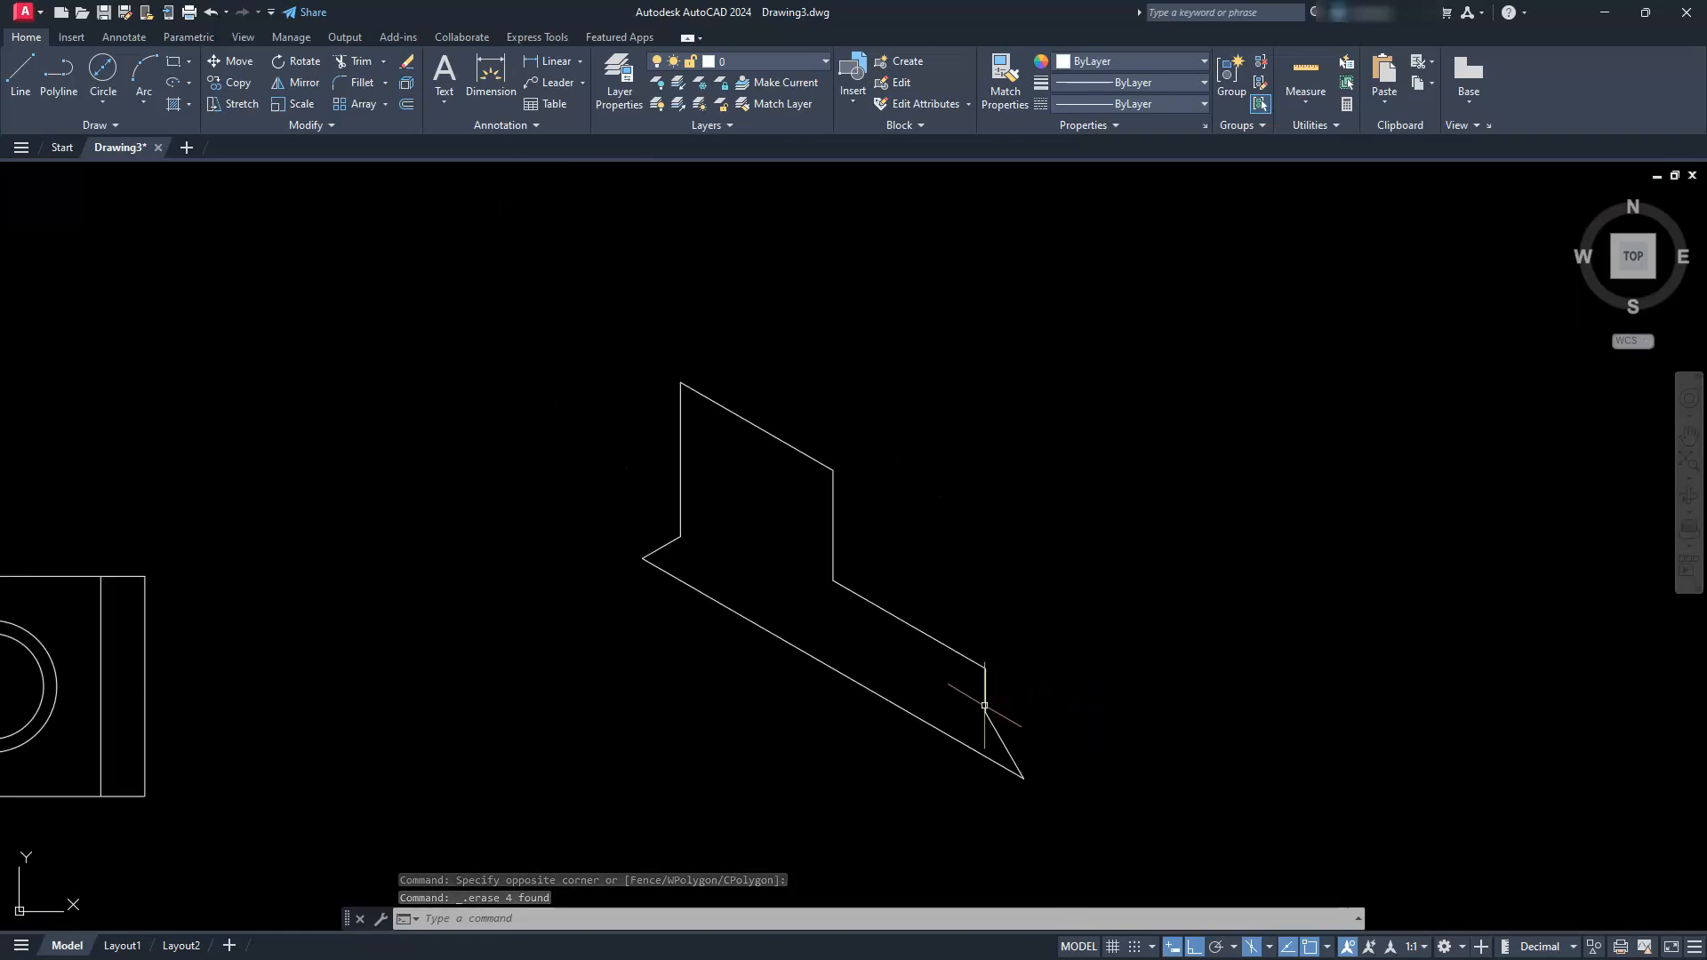
{"action": "left_click", "coordinate": [232, 82]}
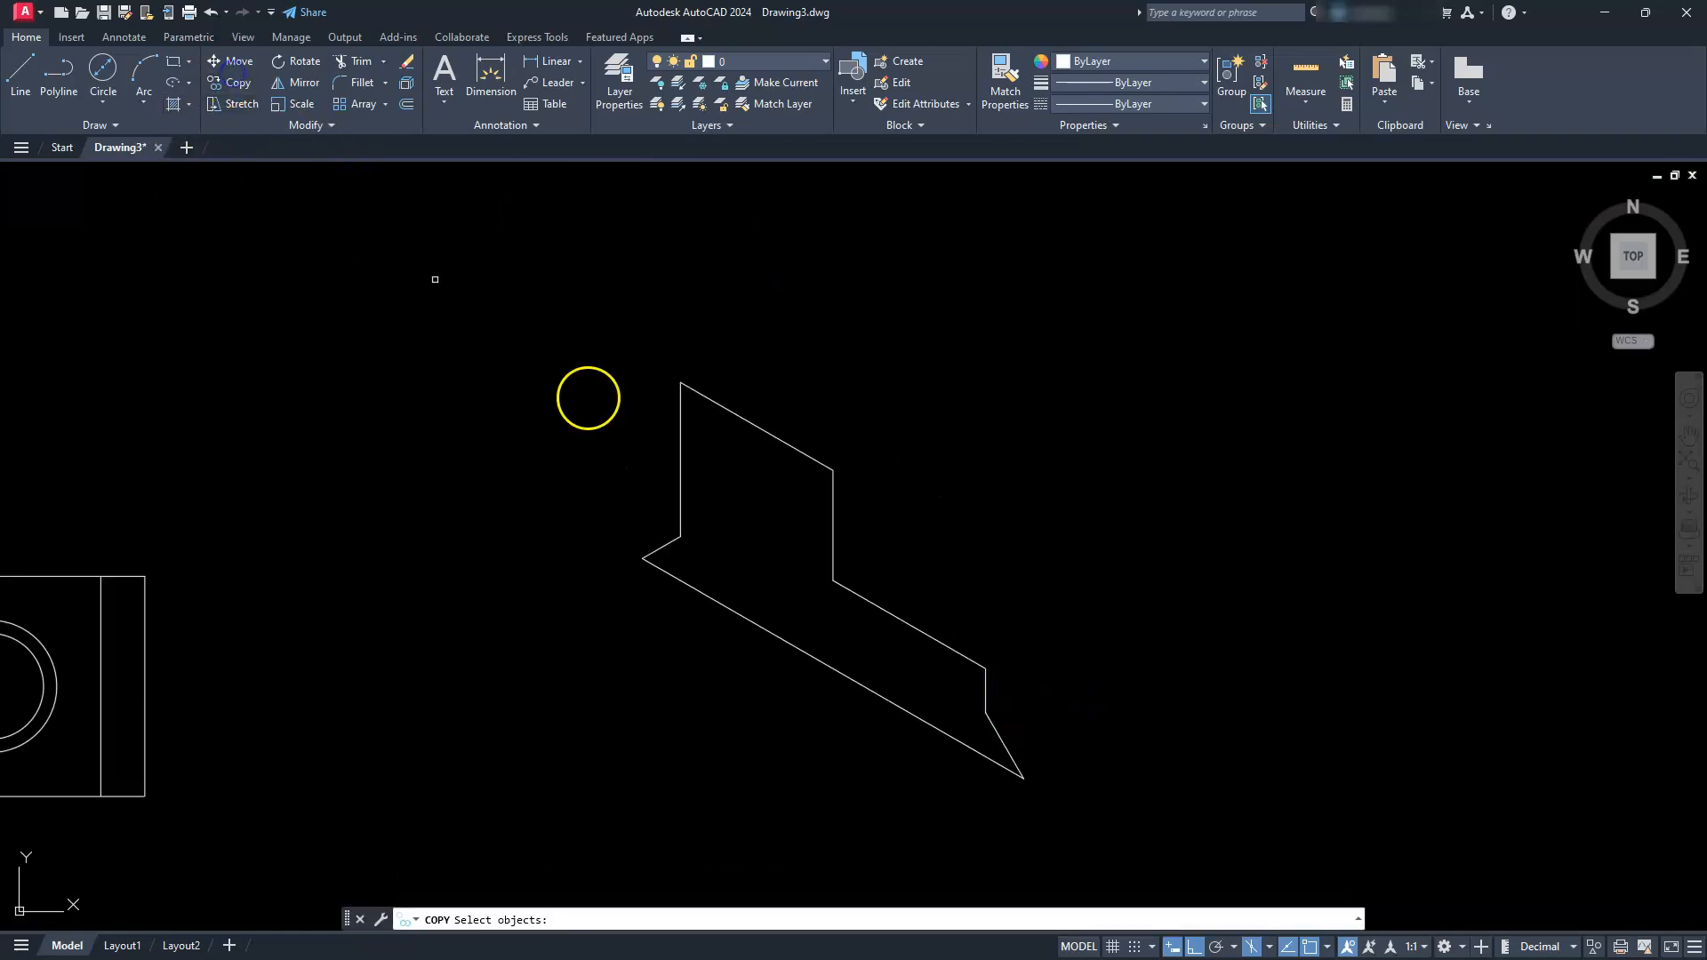
{"action": "left_click", "coordinate": [725, 397]}
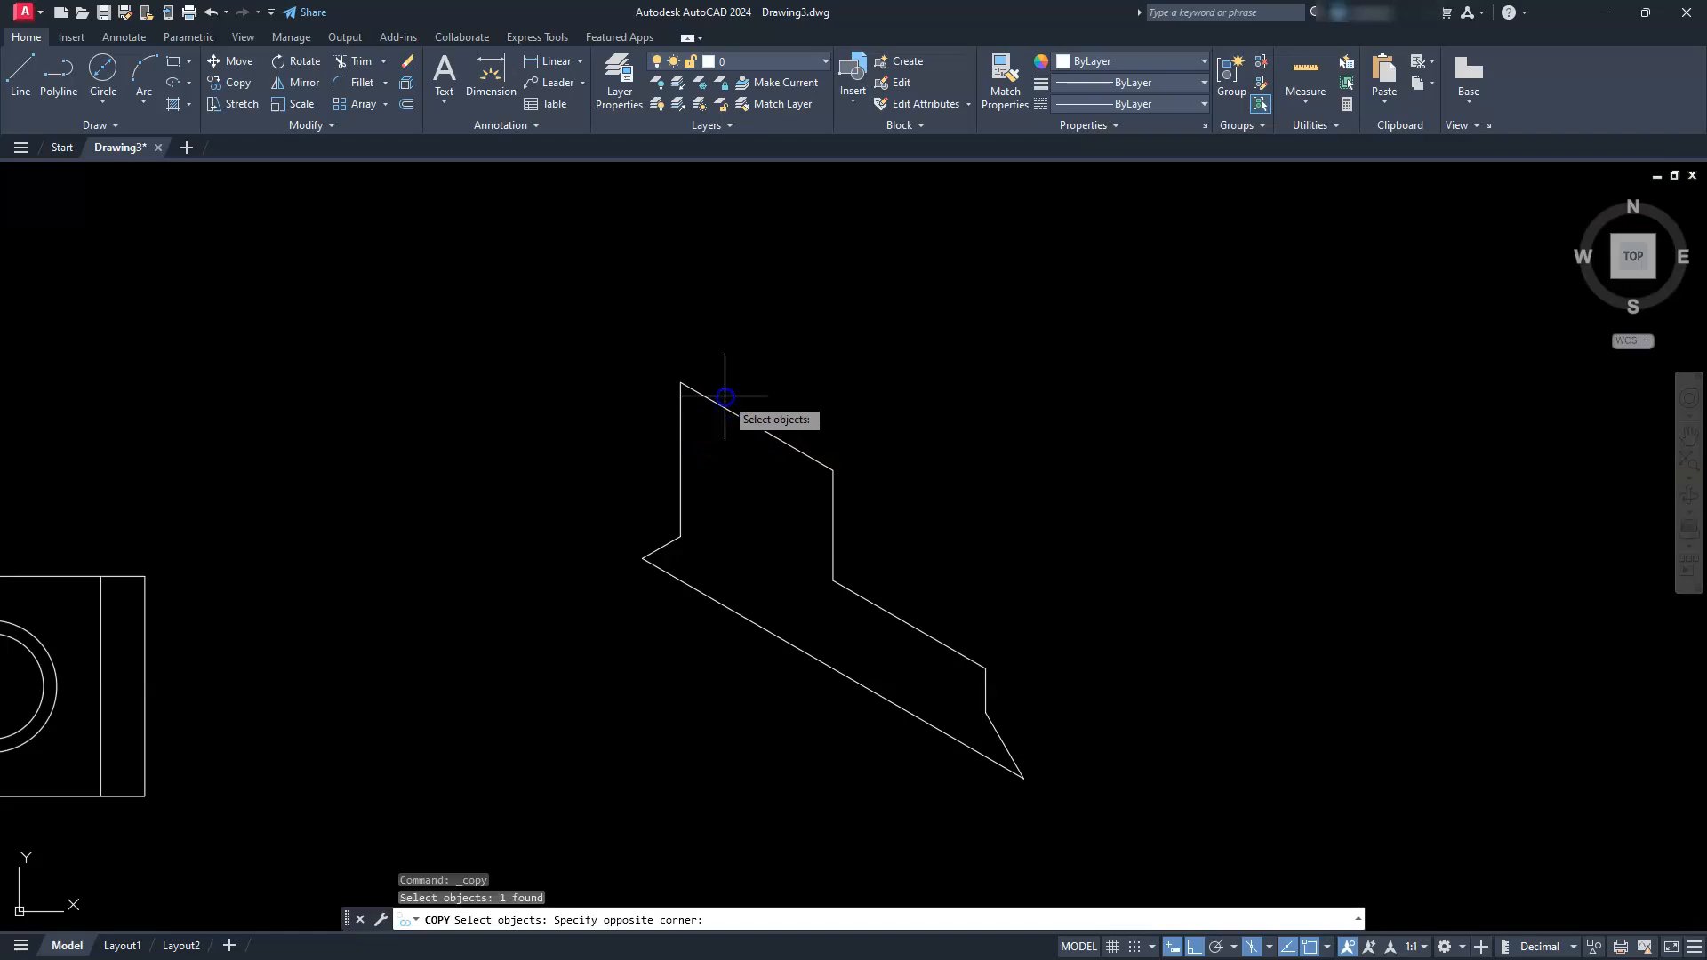
{"action": "left_click", "coordinate": [724, 400]}
{"action": "left_click", "coordinate": [898, 538]}
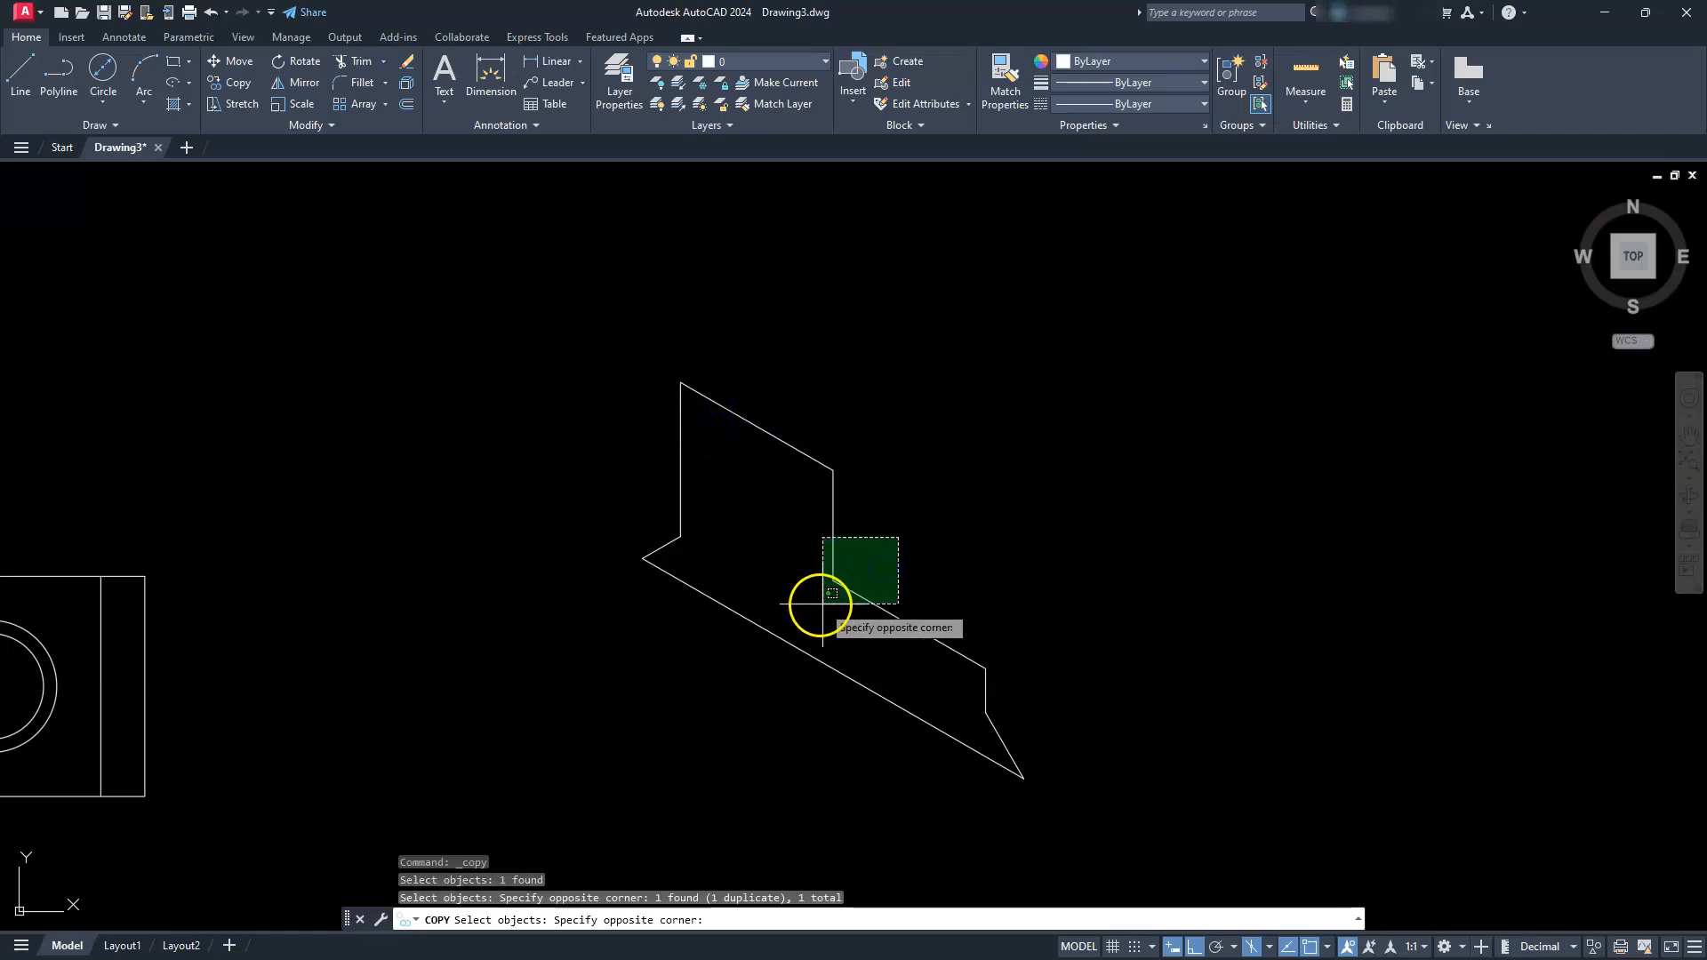
{"action": "left_click", "coordinate": [822, 604]}
{"action": "left_click", "coordinate": [1004, 652]}
{"action": "left_click", "coordinate": [977, 738]}
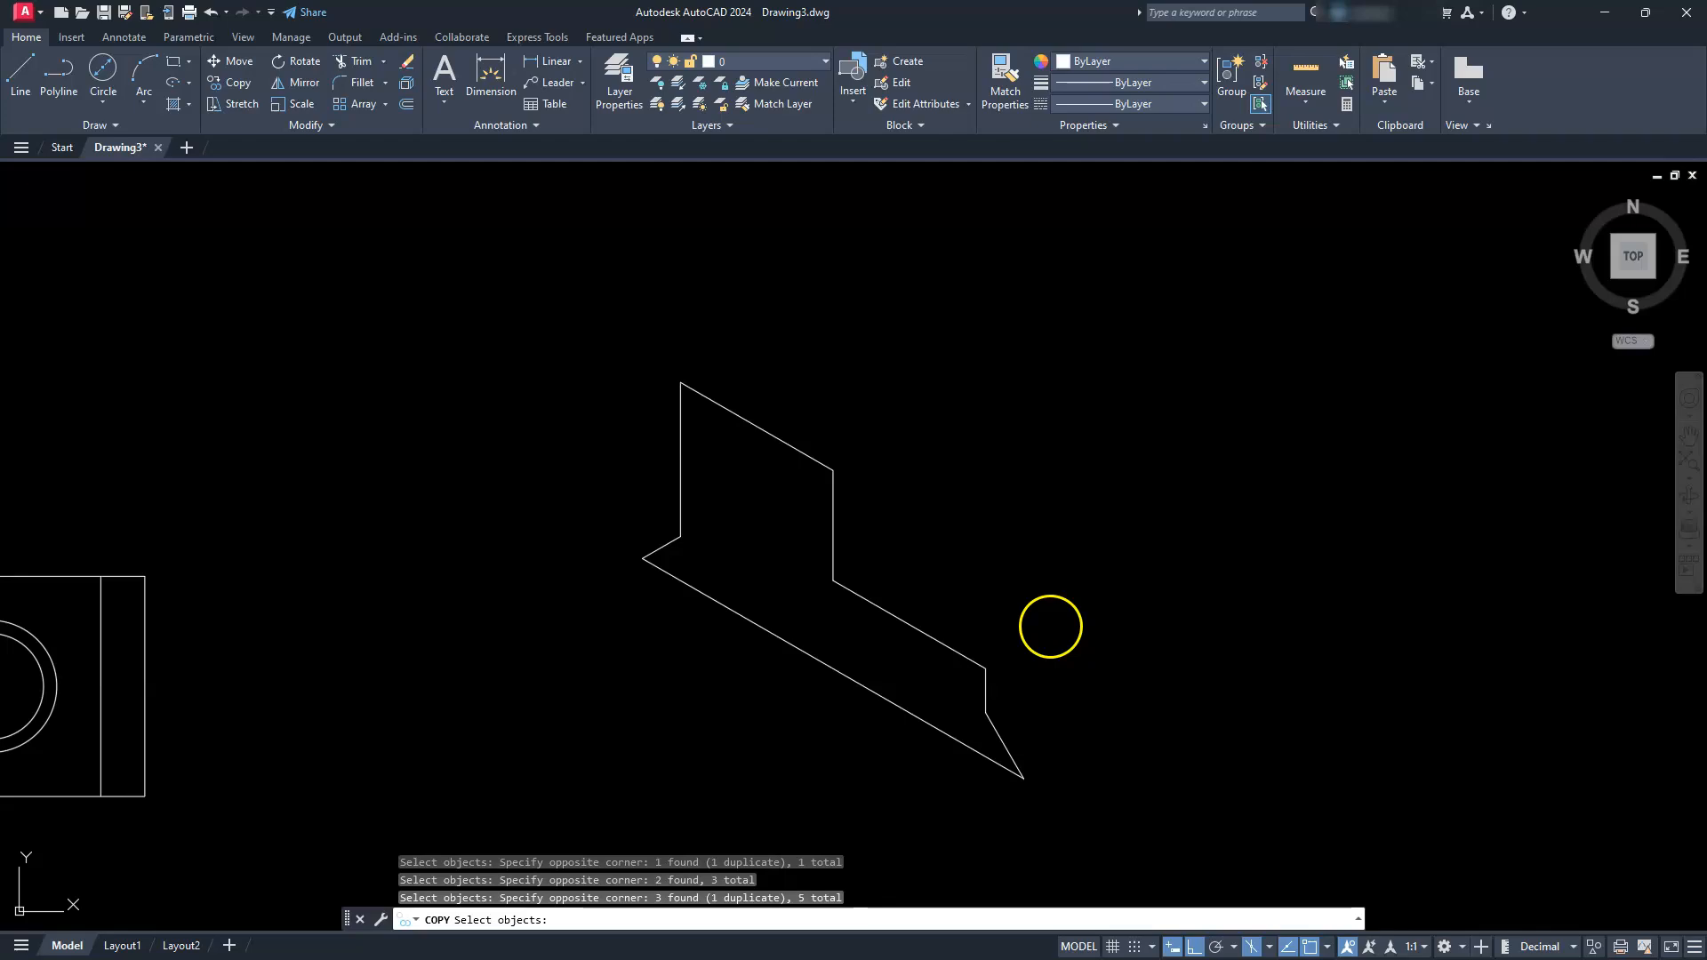
{"action": "key", "text": "Escape"}
{"action": "key", "text": "Escape"}
{"action": "key", "text": "Escape"}
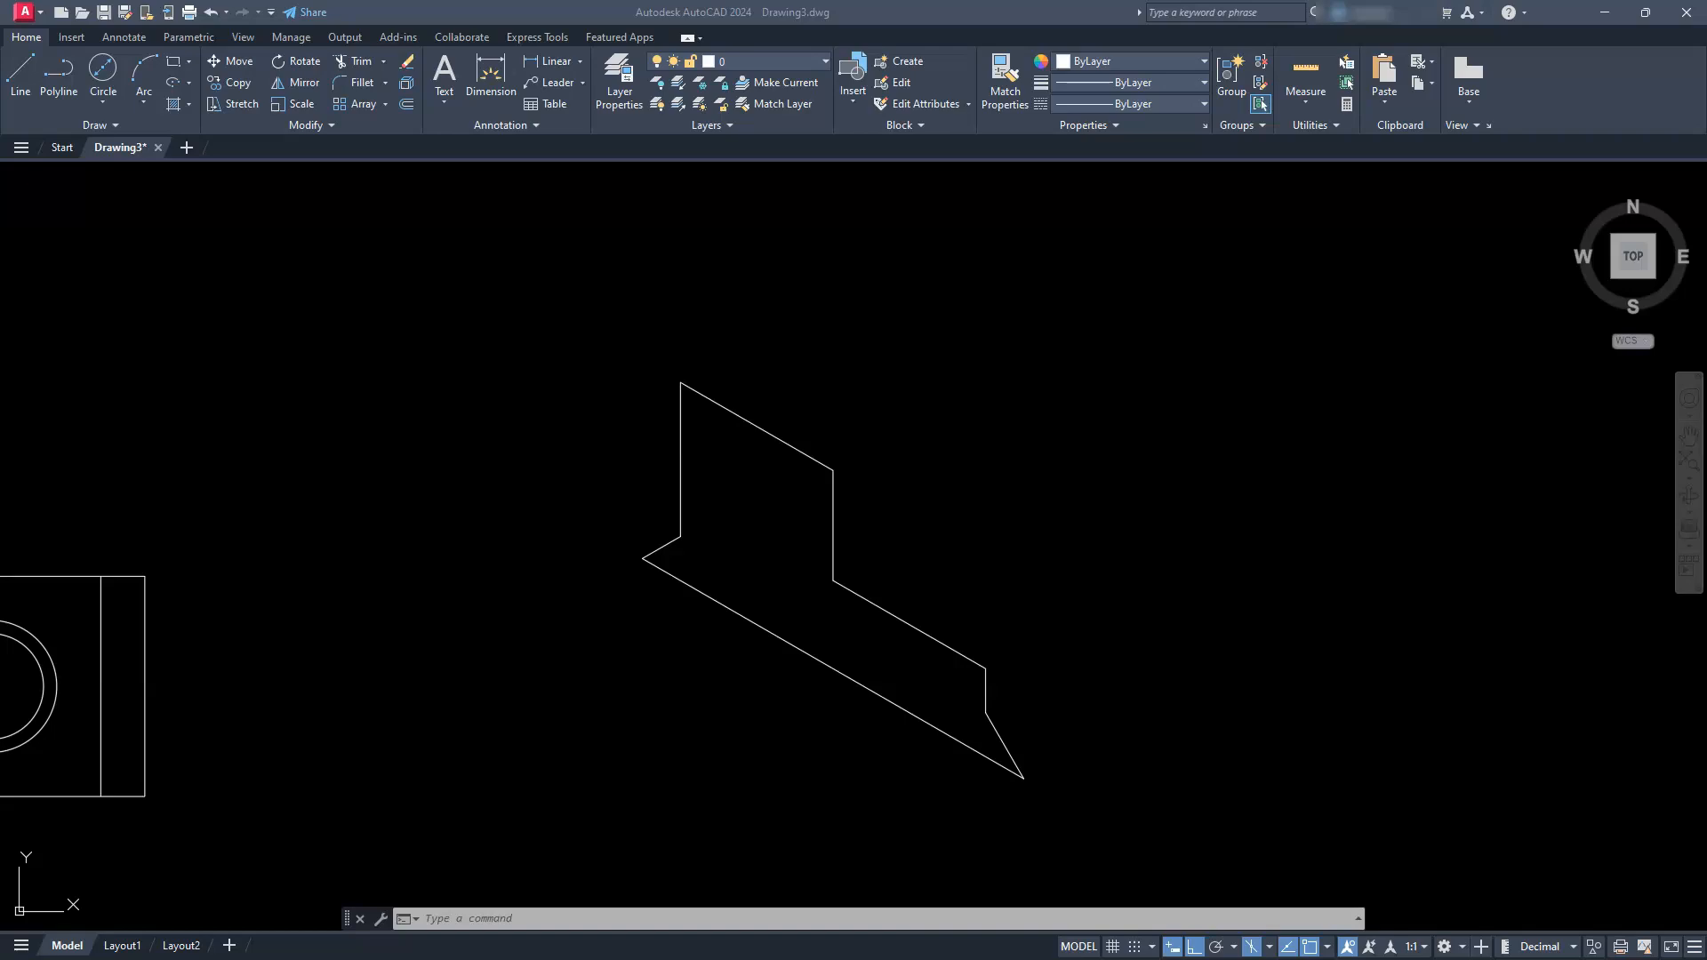
{"action": "left_click", "coordinate": [866, 625]}
{"action": "key", "text": "Escape"}
{"action": "key", "text": "Escape"}
{"action": "key", "text": "Escape"}
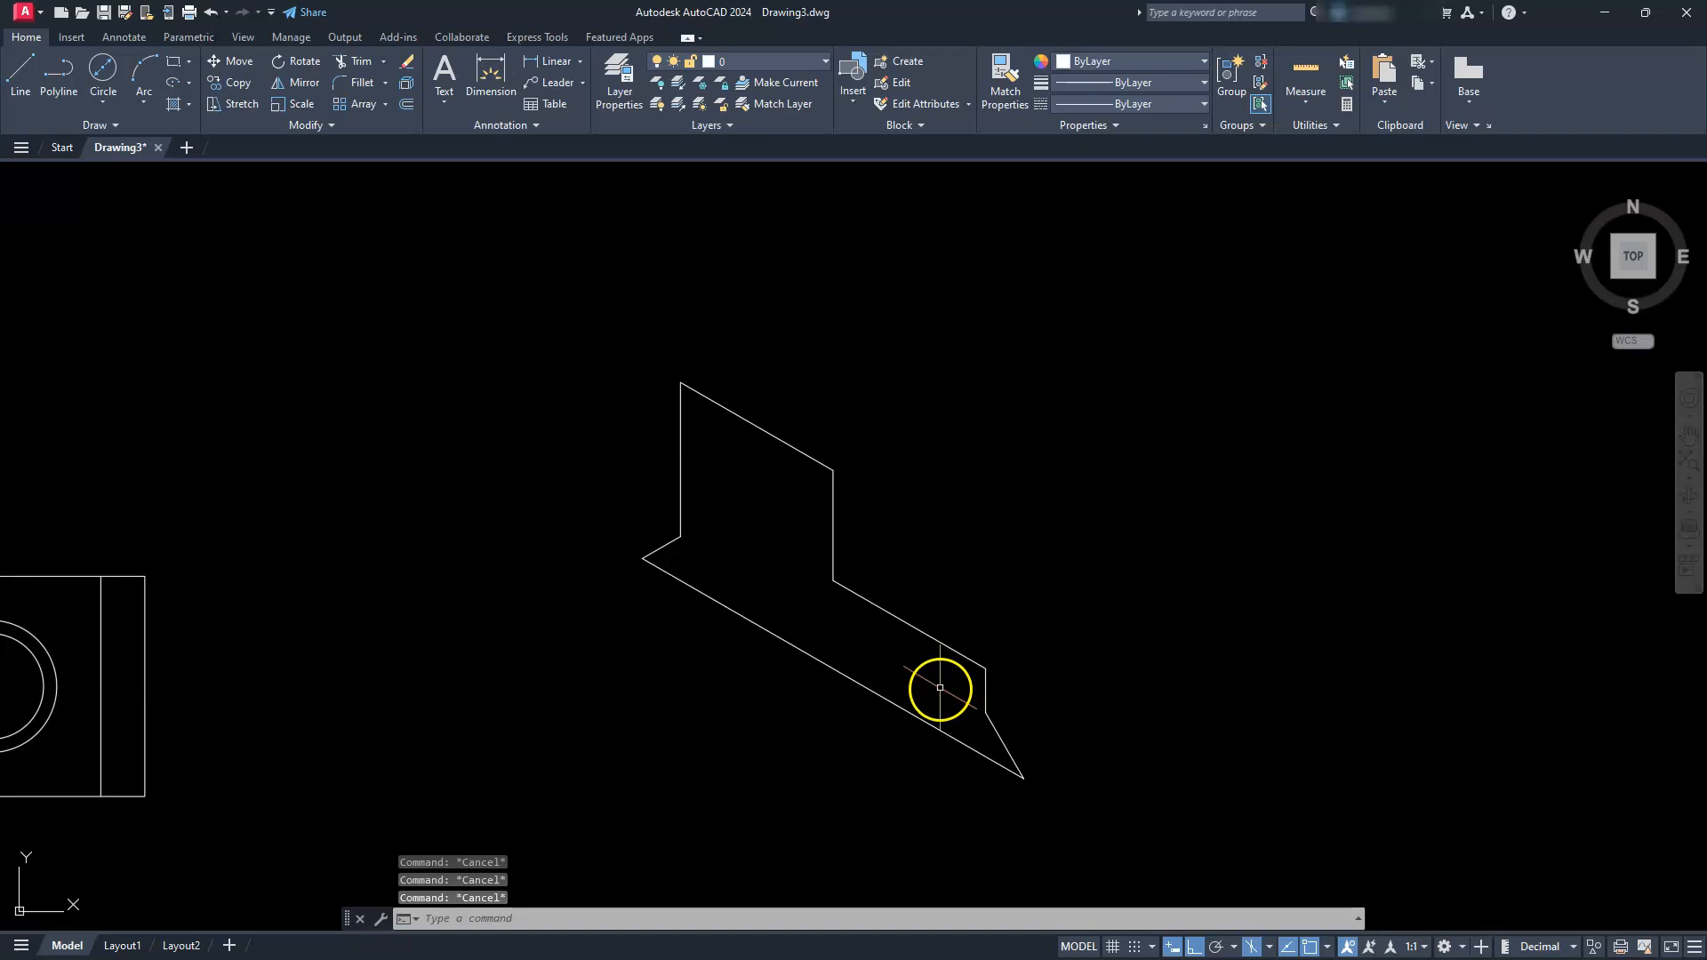
Step: Copy the profile's top edge, stepped right edges and lower-right slanted line 50 units along 30° on the right isoplane
{"action": "left_click", "coordinate": [998, 735]}
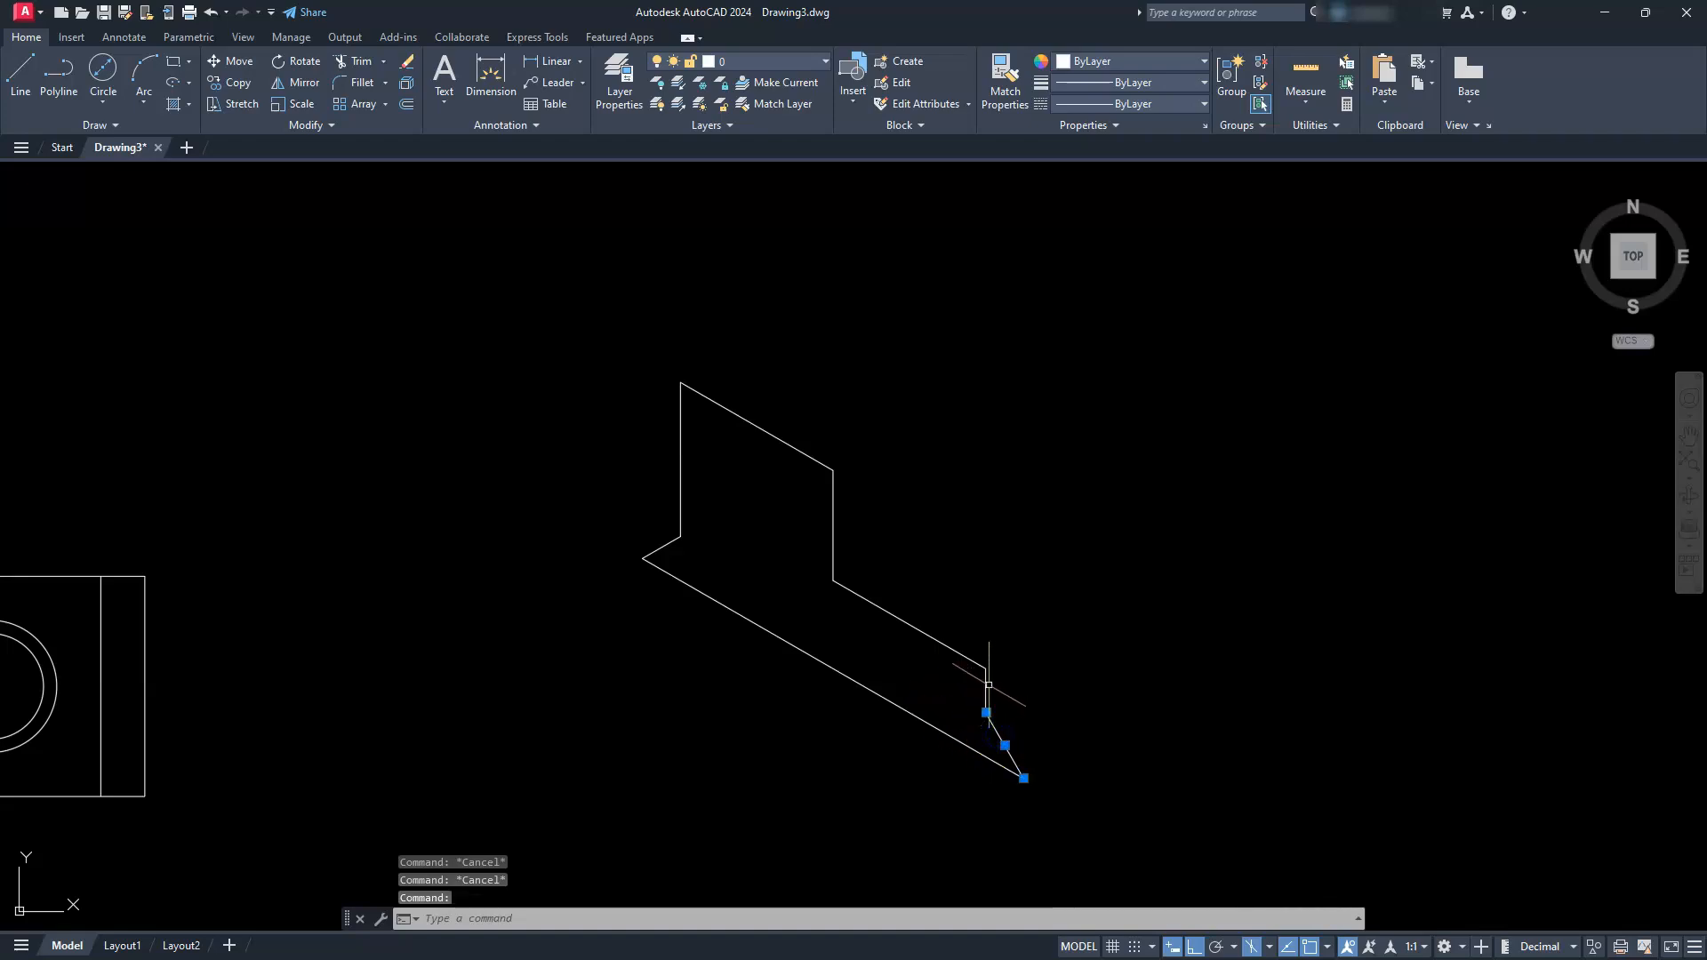
{"action": "left_click", "coordinate": [955, 650]}
{"action": "left_click", "coordinate": [792, 447]}
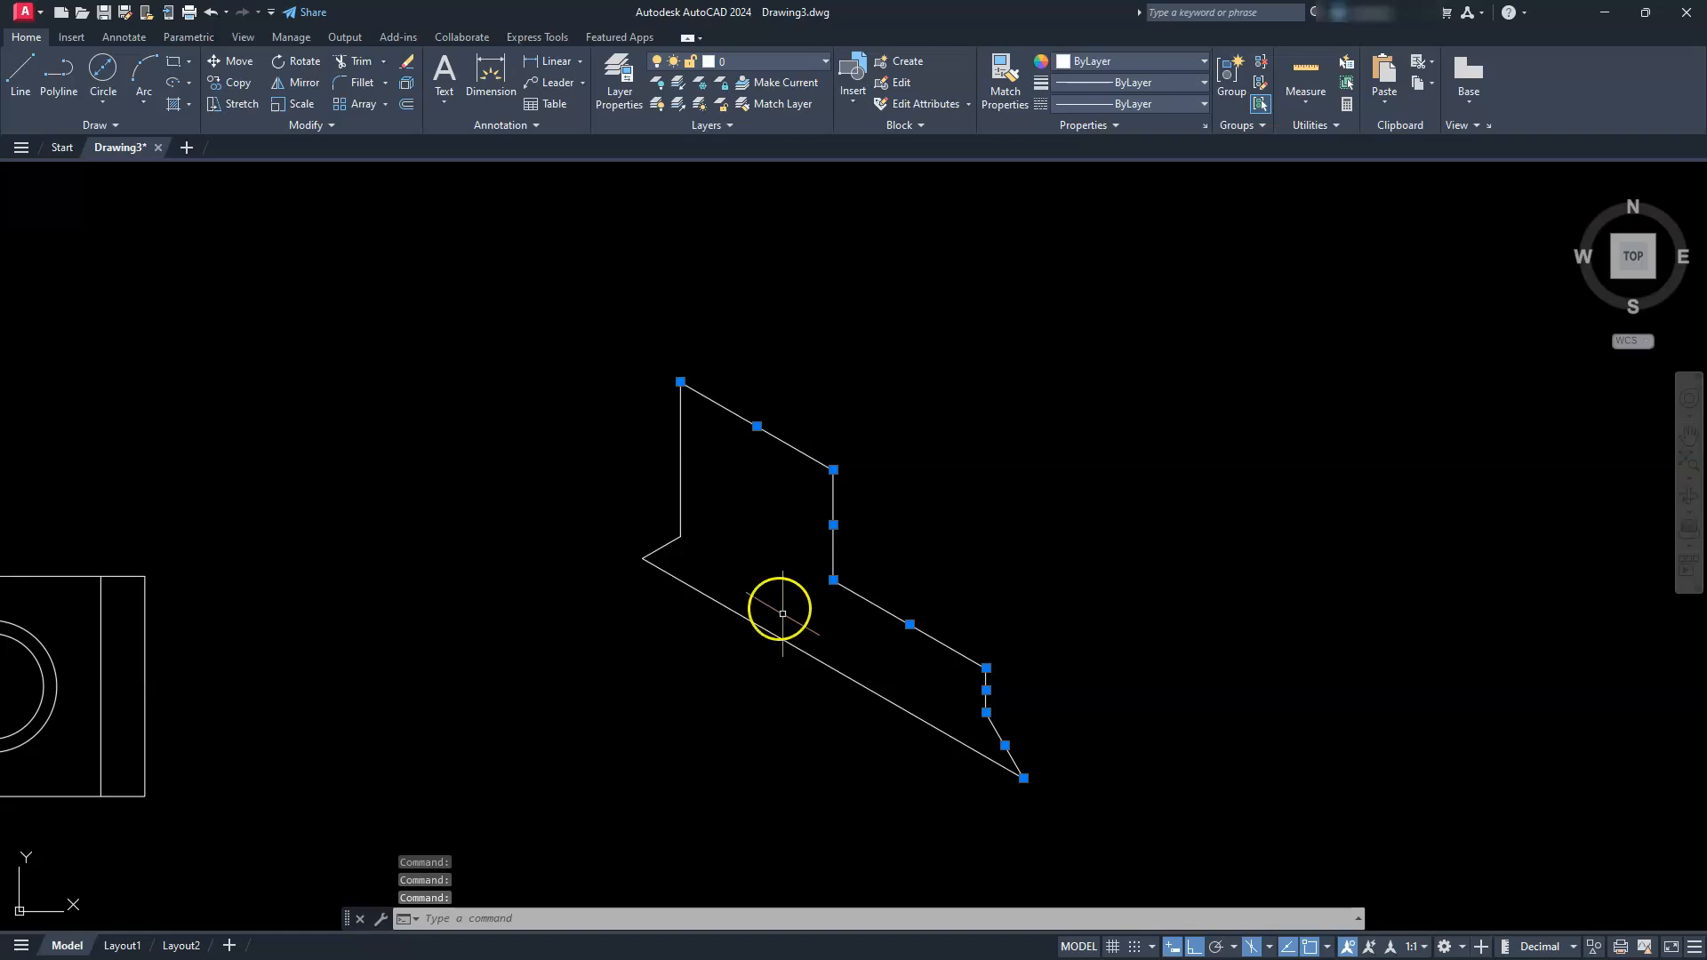
{"action": "left_click", "coordinate": [241, 82]}
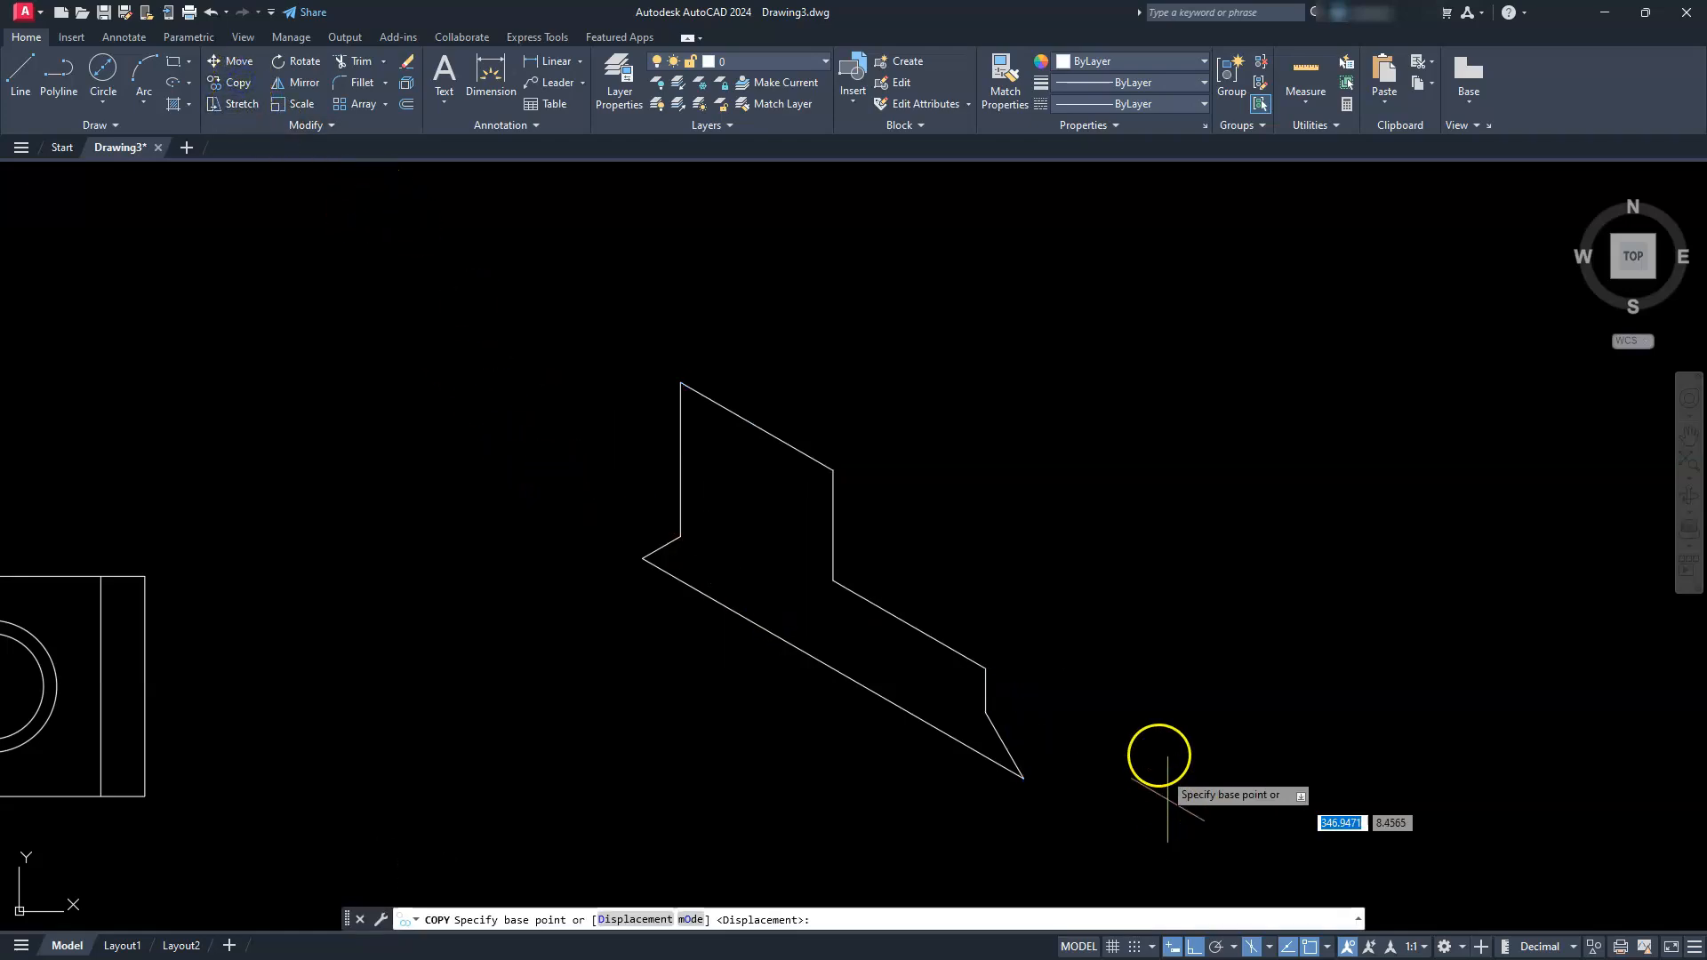
{"action": "left_click", "coordinate": [1138, 659]}
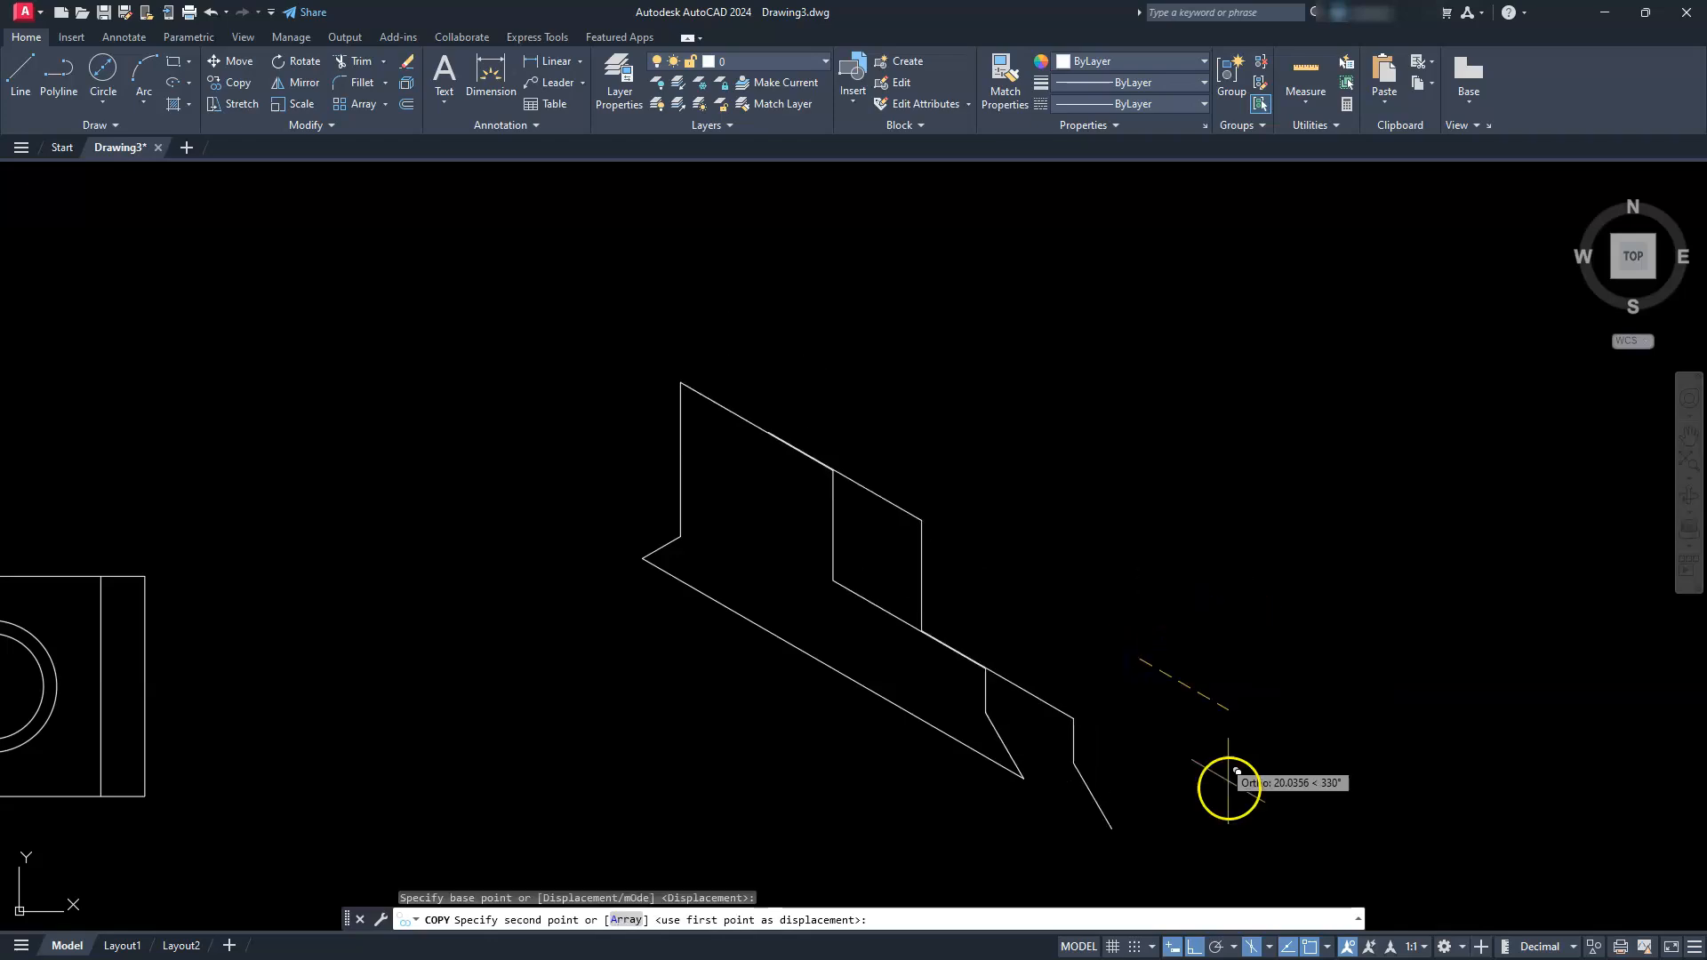
{"action": "left_click", "coordinate": [1269, 948]}
{"action": "left_click", "coordinate": [1285, 920]}
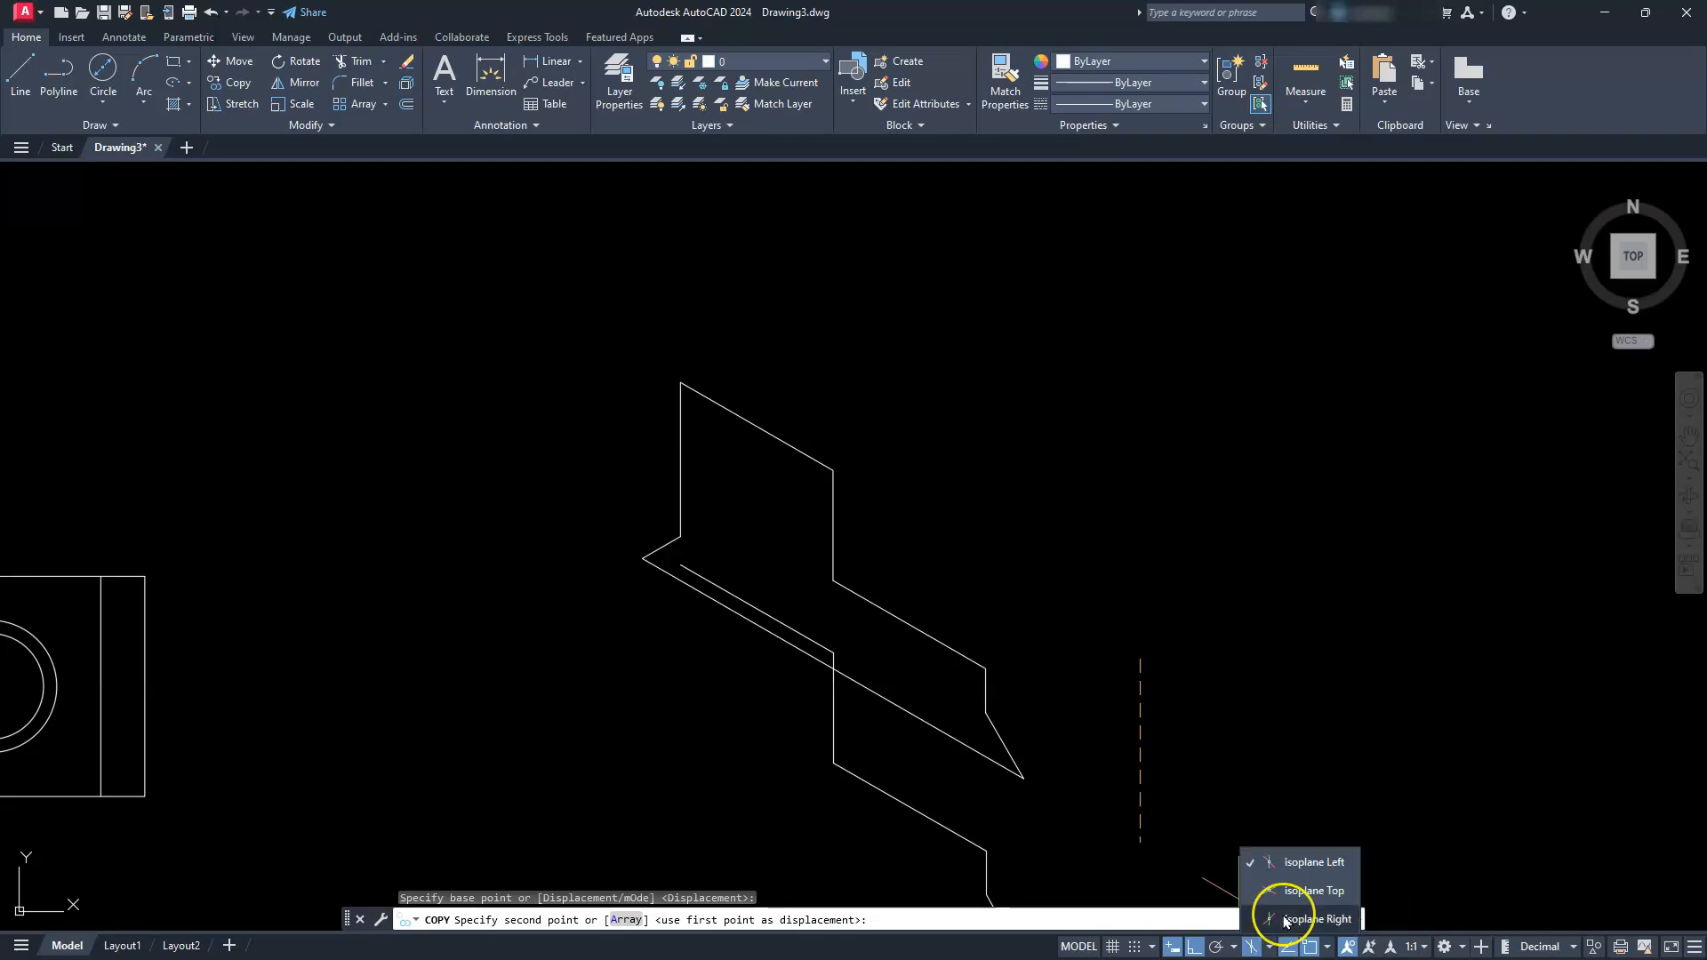
{"action": "left_click", "coordinate": [1284, 921]}
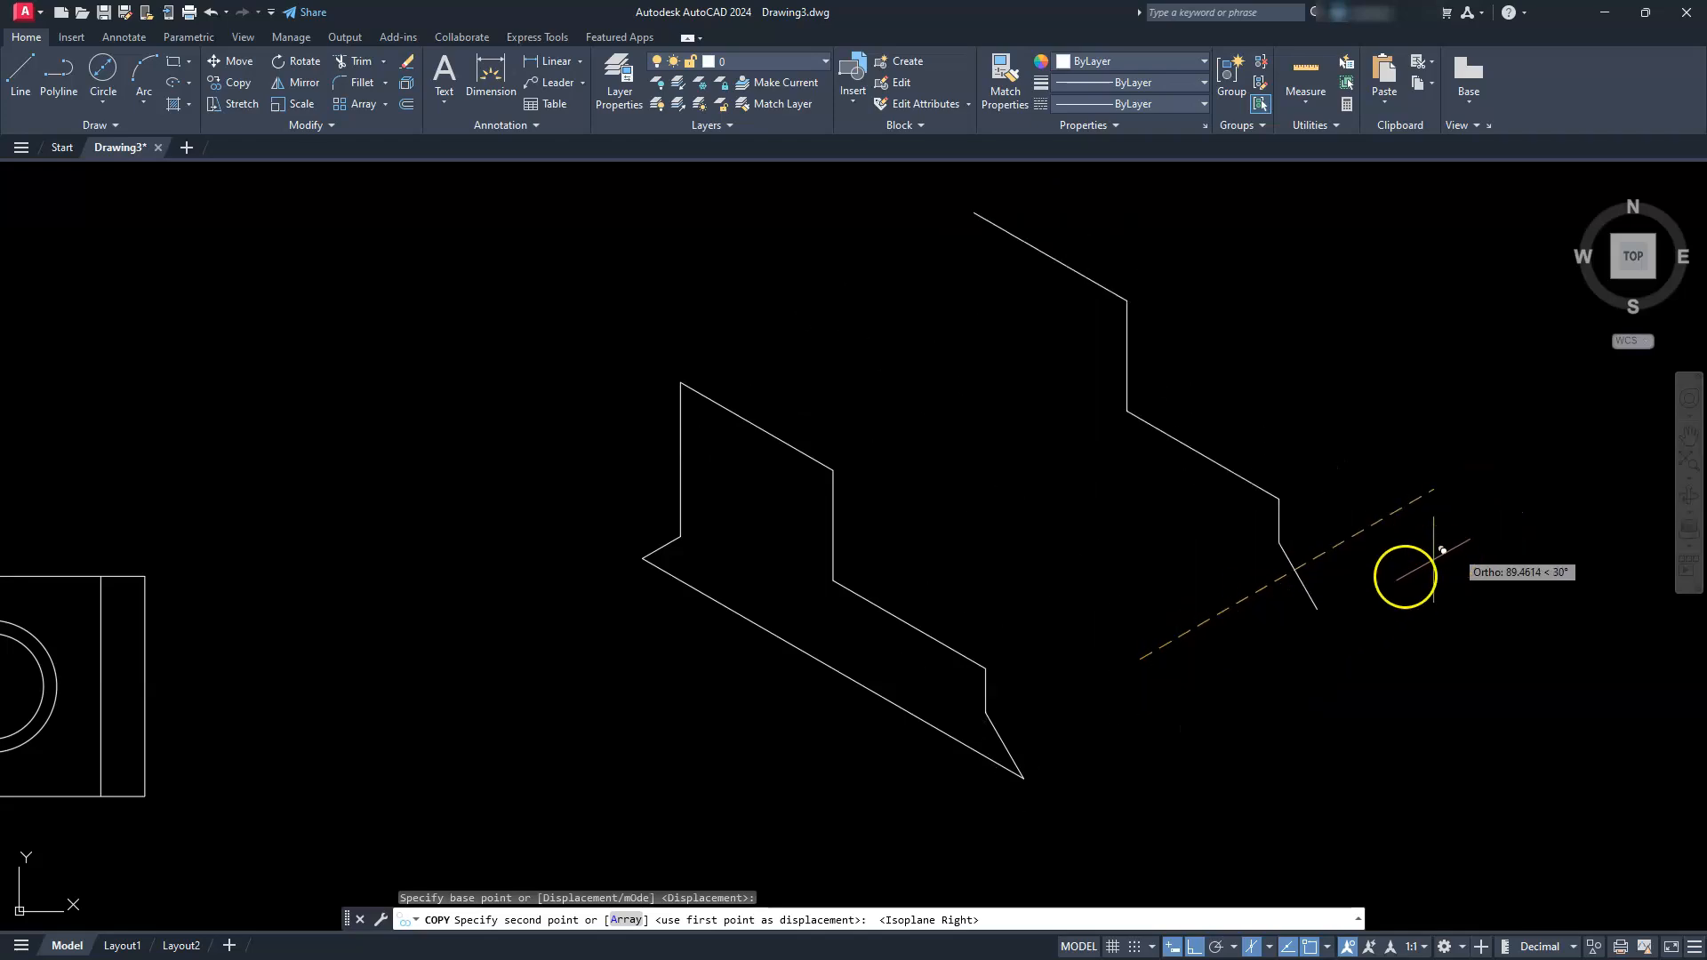
{"action": "type", "text": "50"}
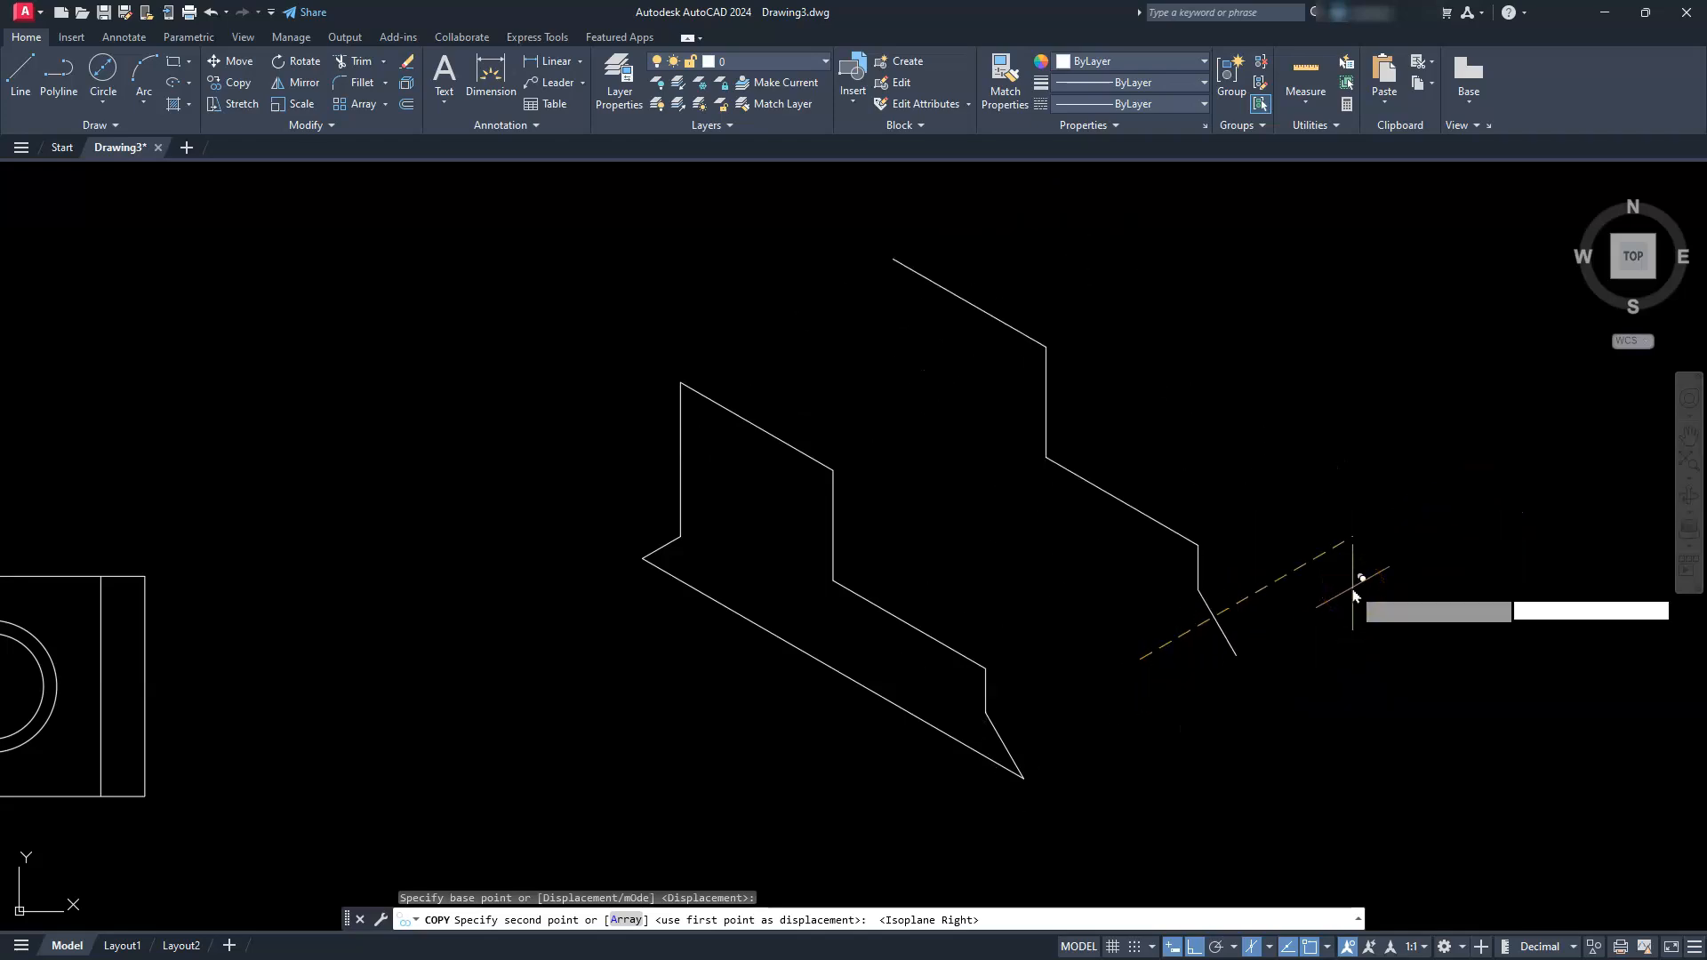
{"action": "key", "text": "Return"}
{"action": "key", "text": "Escape"}
{"action": "key", "text": "Escape"}
{"action": "key", "text": "Escape"}
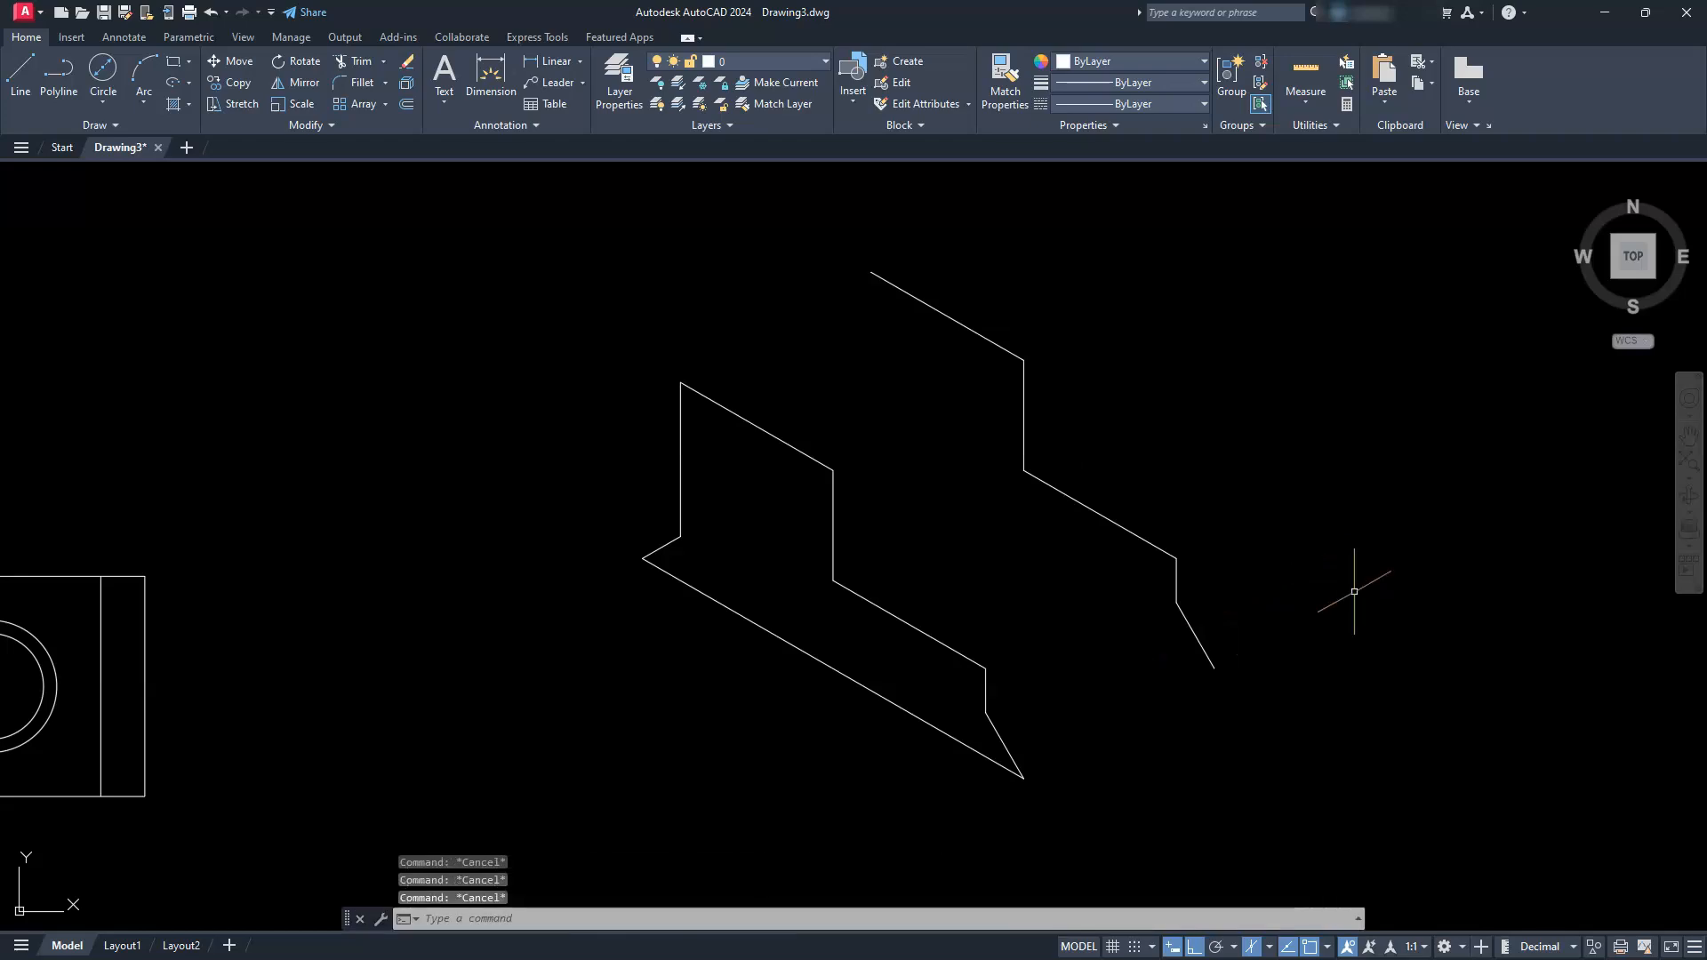
Step: Draw a line from the front profile's lowest right corner to the matching endpoint of the copied profile
{"action": "key", "text": "l"}
{"action": "key", "text": "Return"}
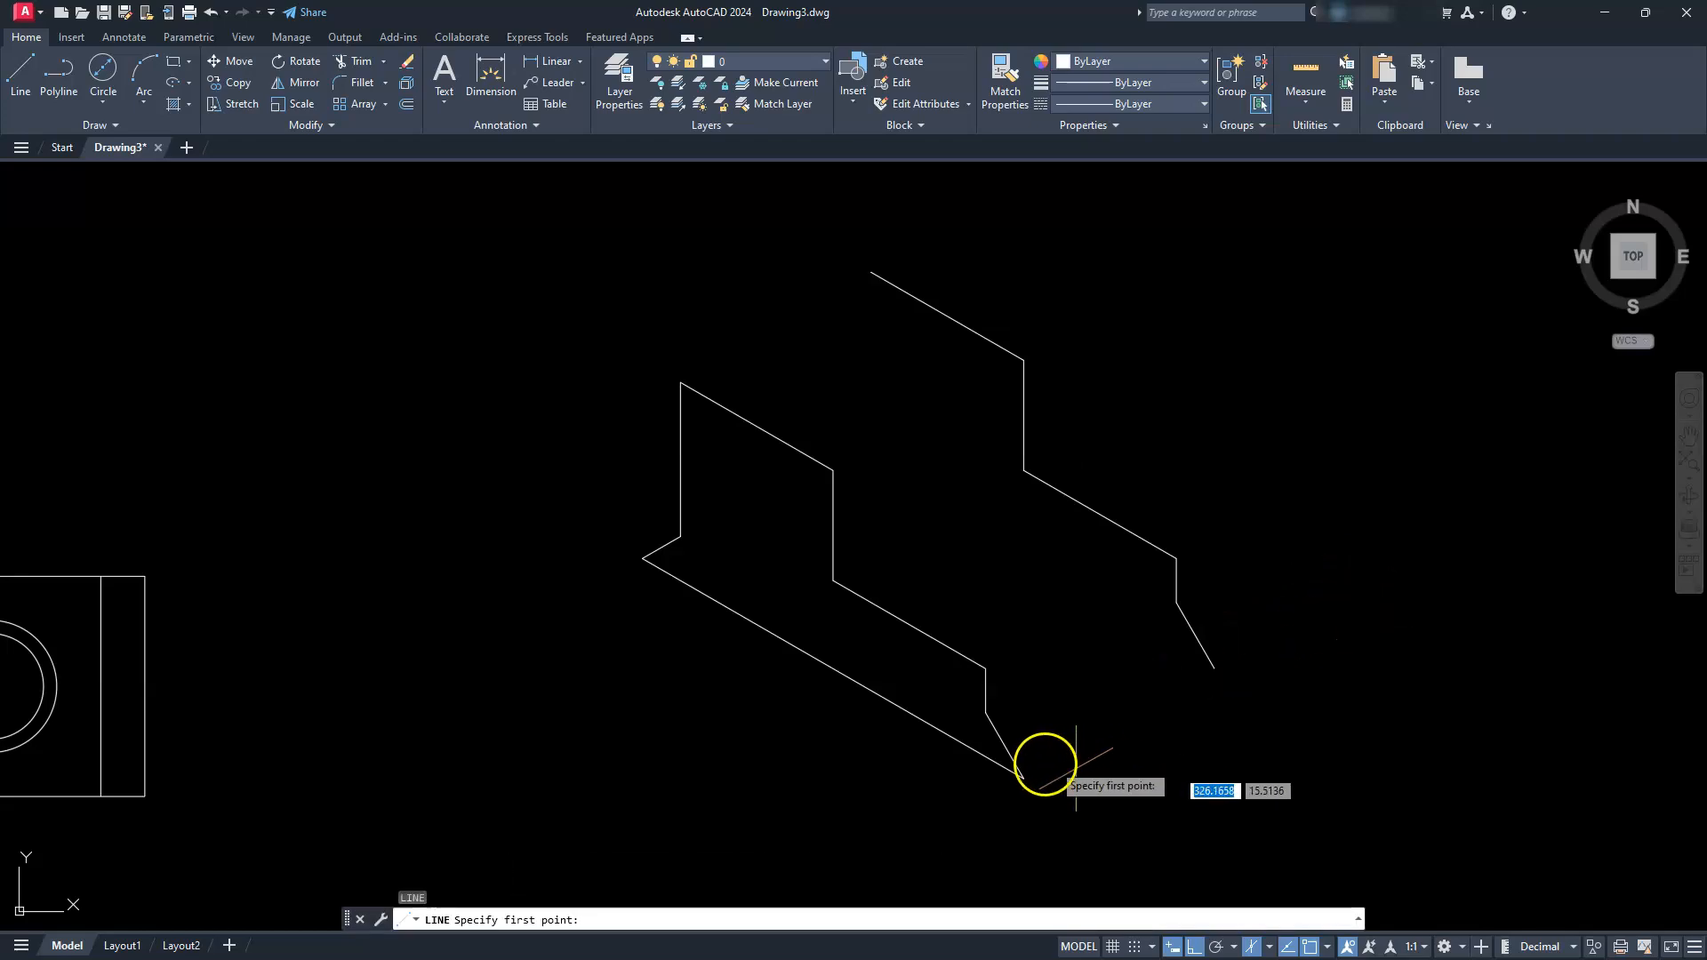
{"action": "left_click", "coordinate": [1023, 778]}
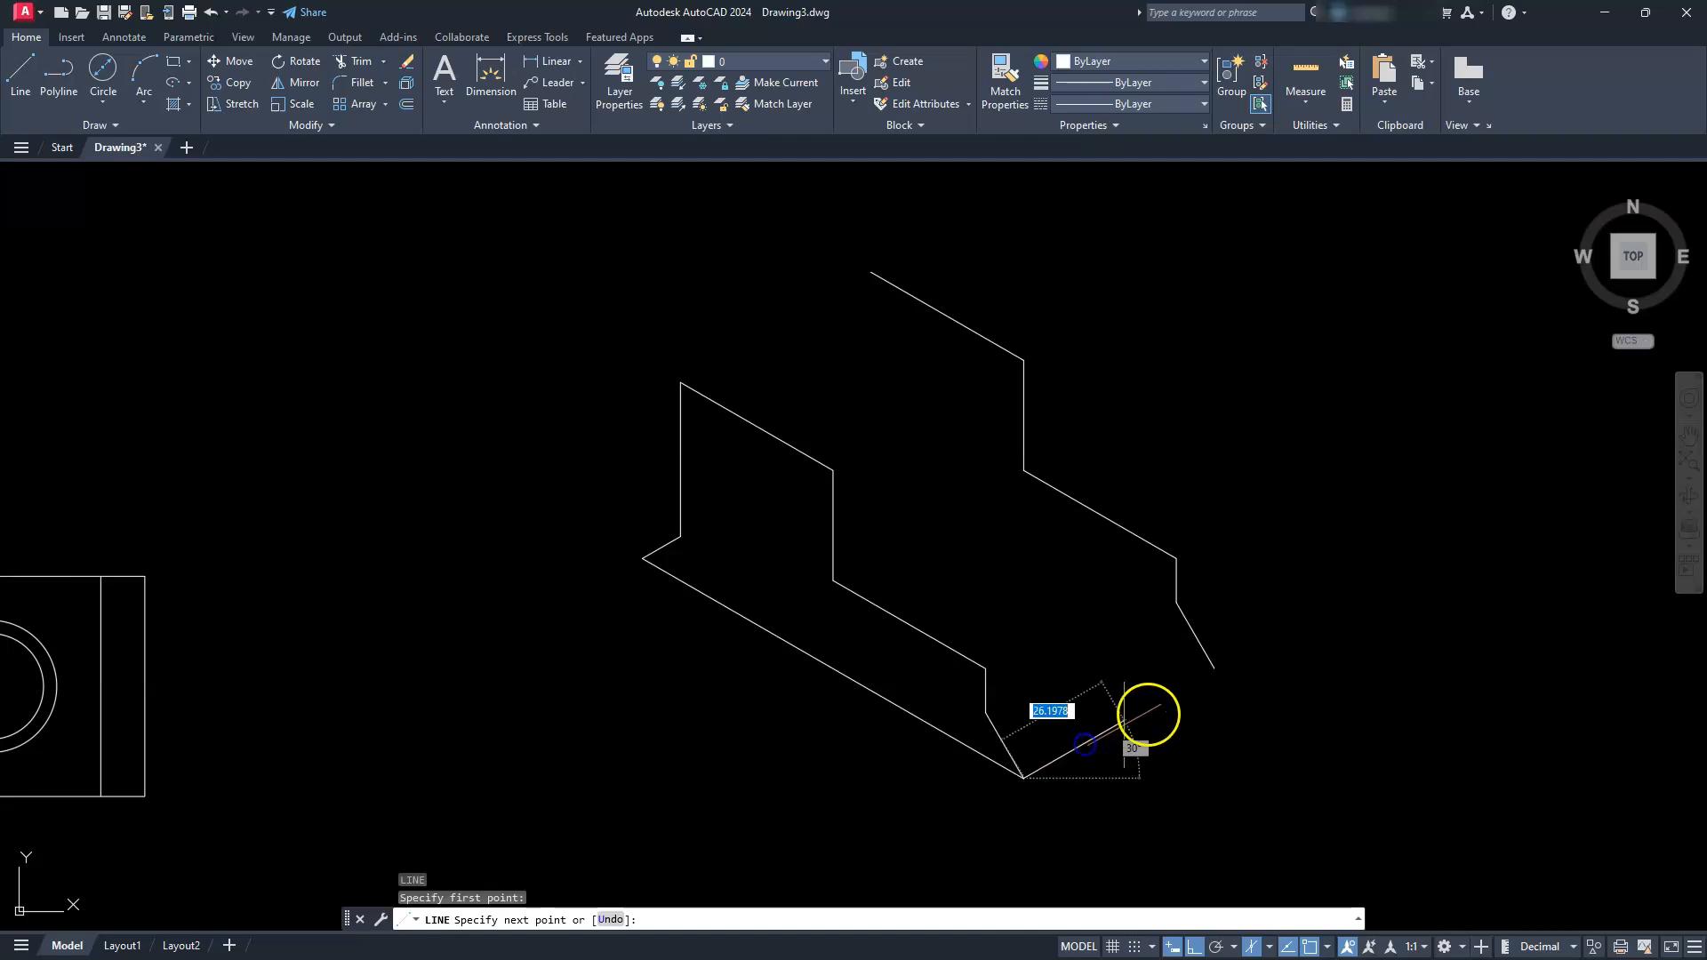
{"action": "left_click", "coordinate": [1215, 666]}
{"action": "key", "text": "Escape"}
{"action": "key", "text": "Escape"}
{"action": "key", "text": "Escape"}
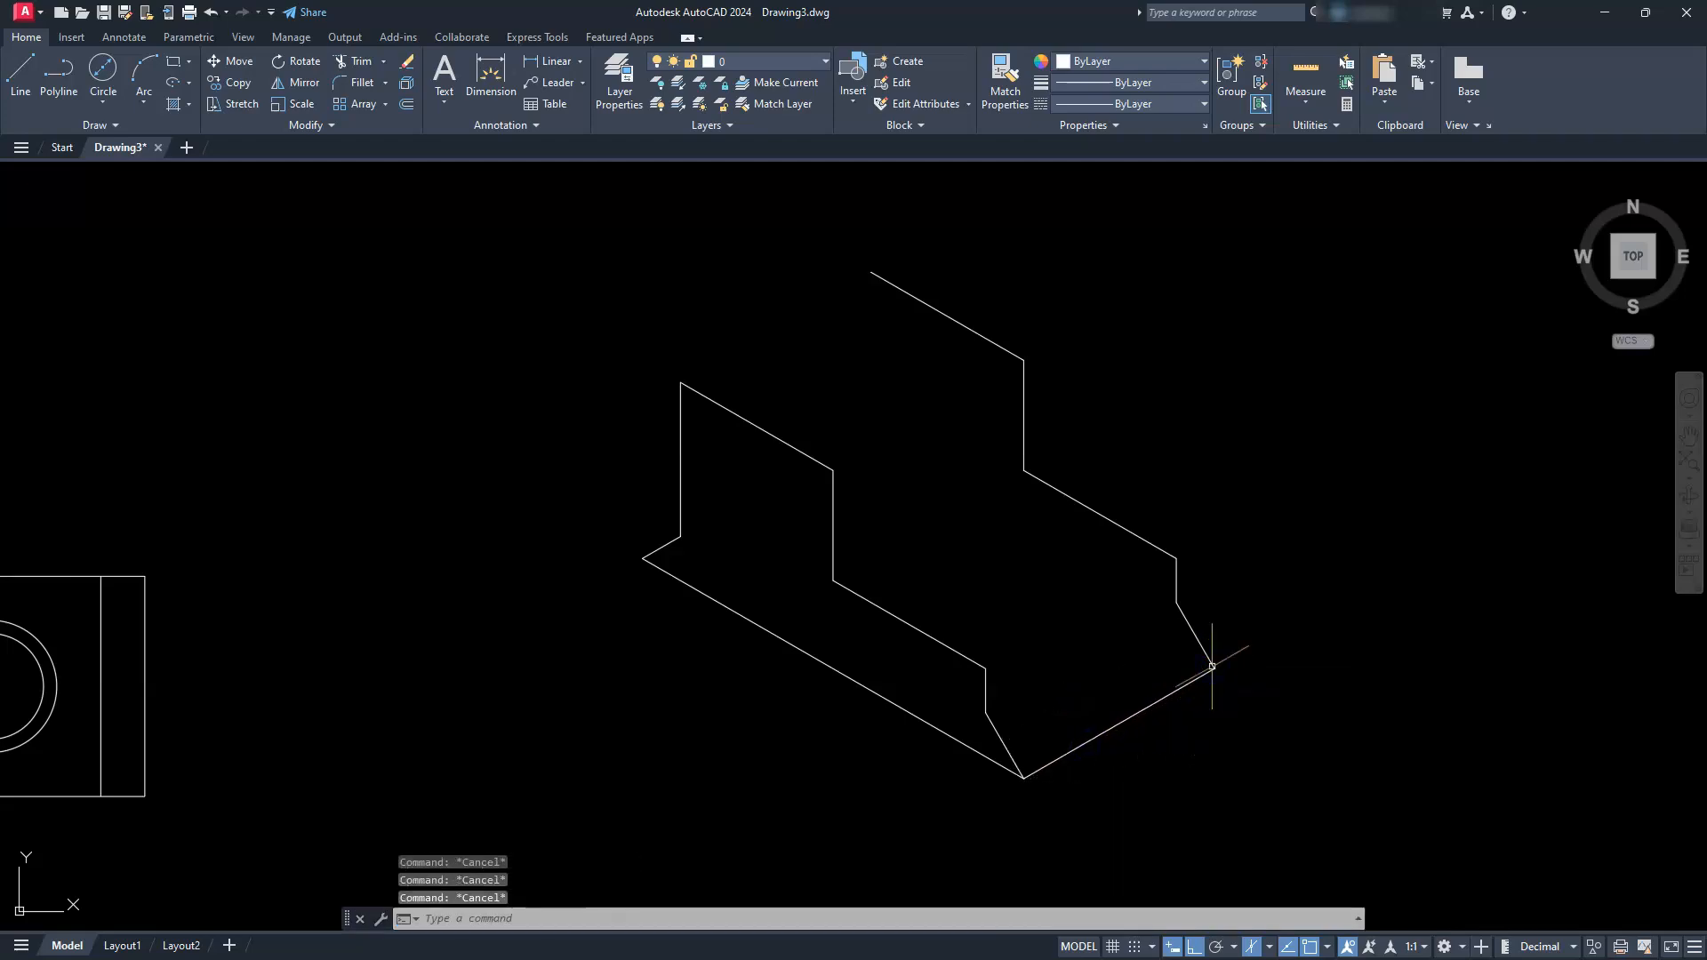
Step: Copy the connecting depth line from its front endpoint to the front profile's five other corners up to the top-left one
{"action": "left_click", "coordinate": [1108, 721]}
{"action": "left_click", "coordinate": [1081, 759]}
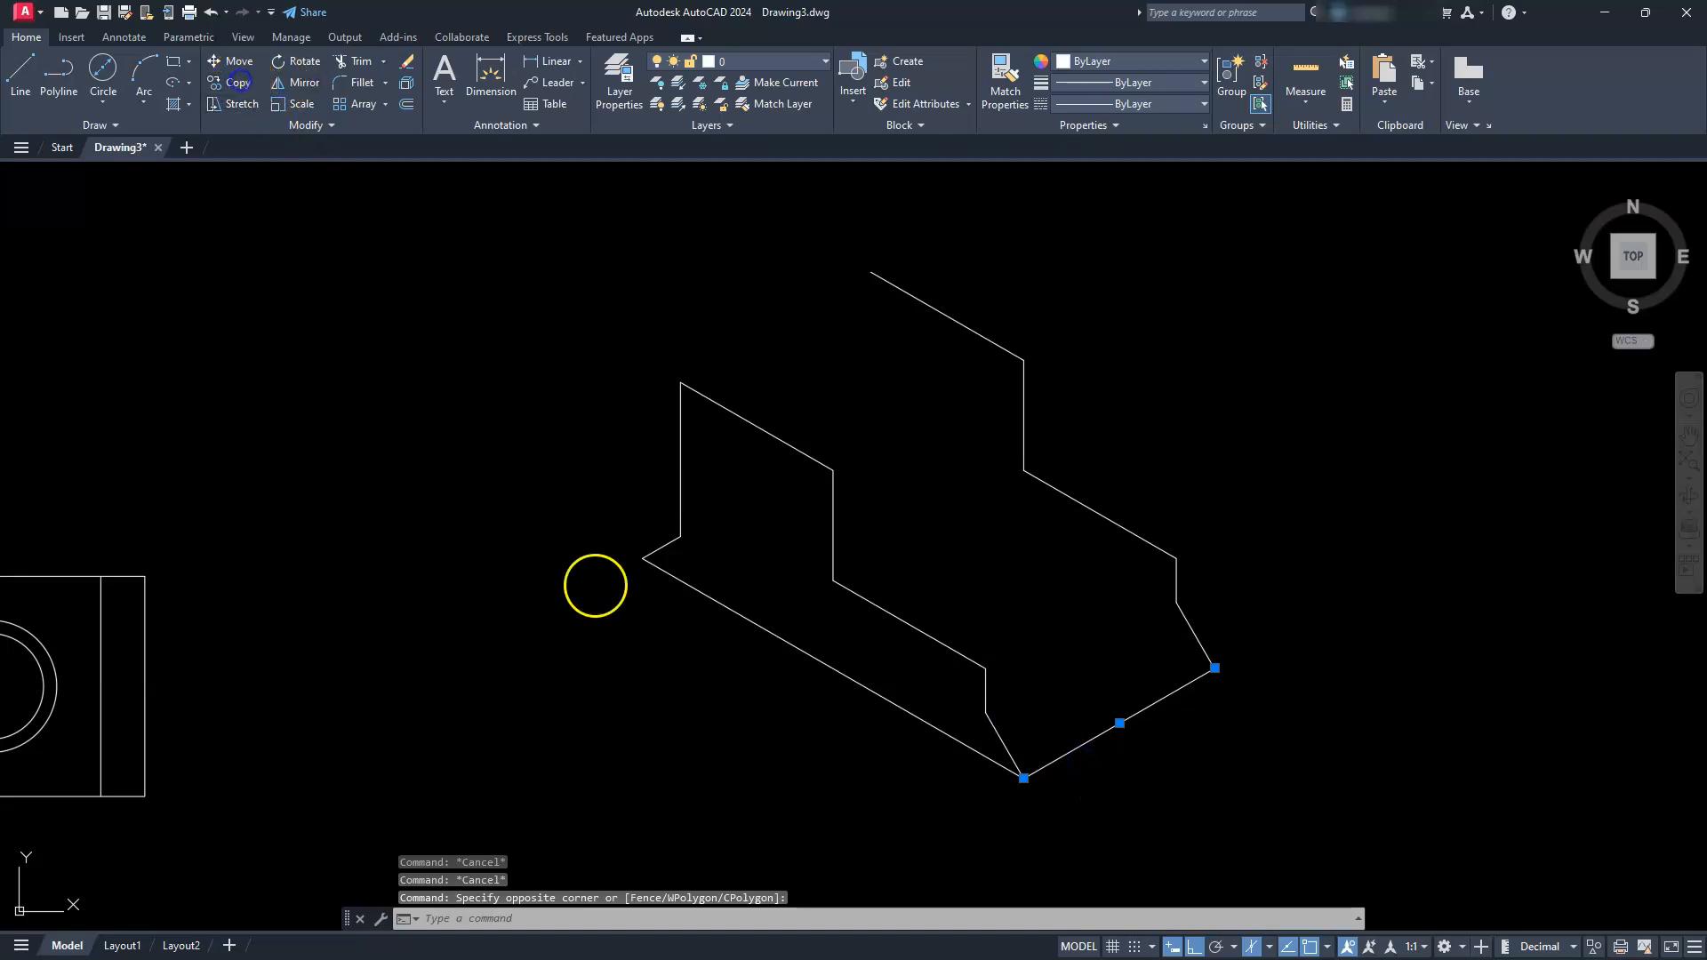
{"action": "left_click", "coordinate": [239, 82]}
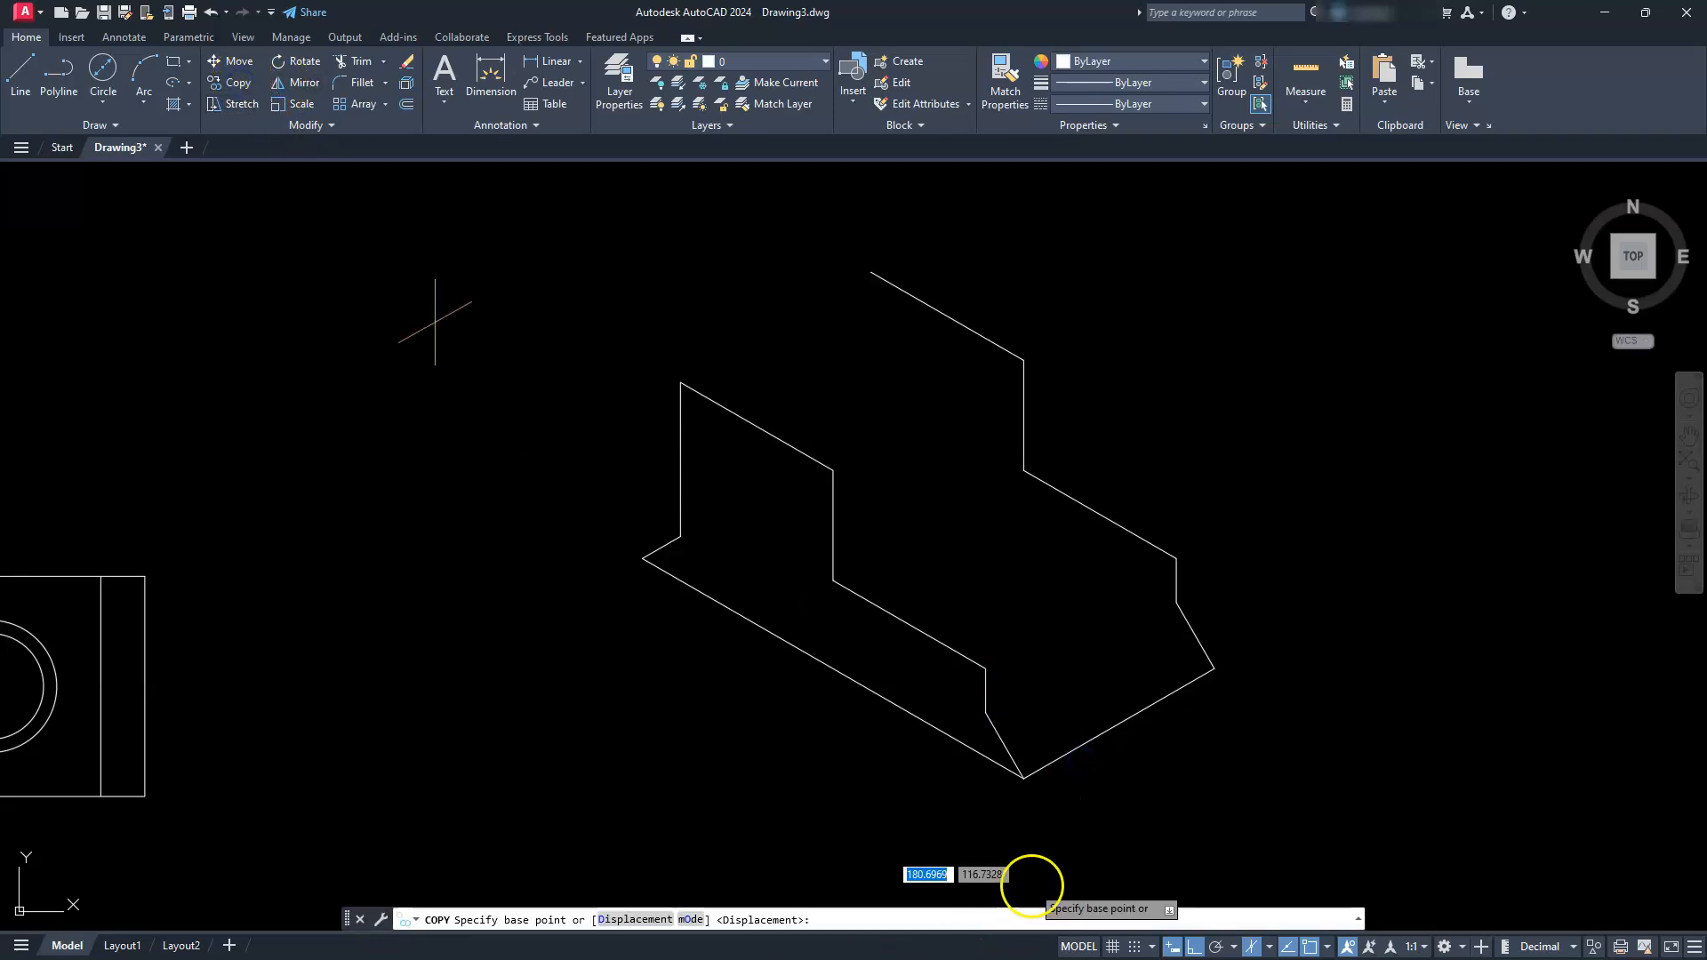
{"action": "left_click", "coordinate": [1020, 778]}
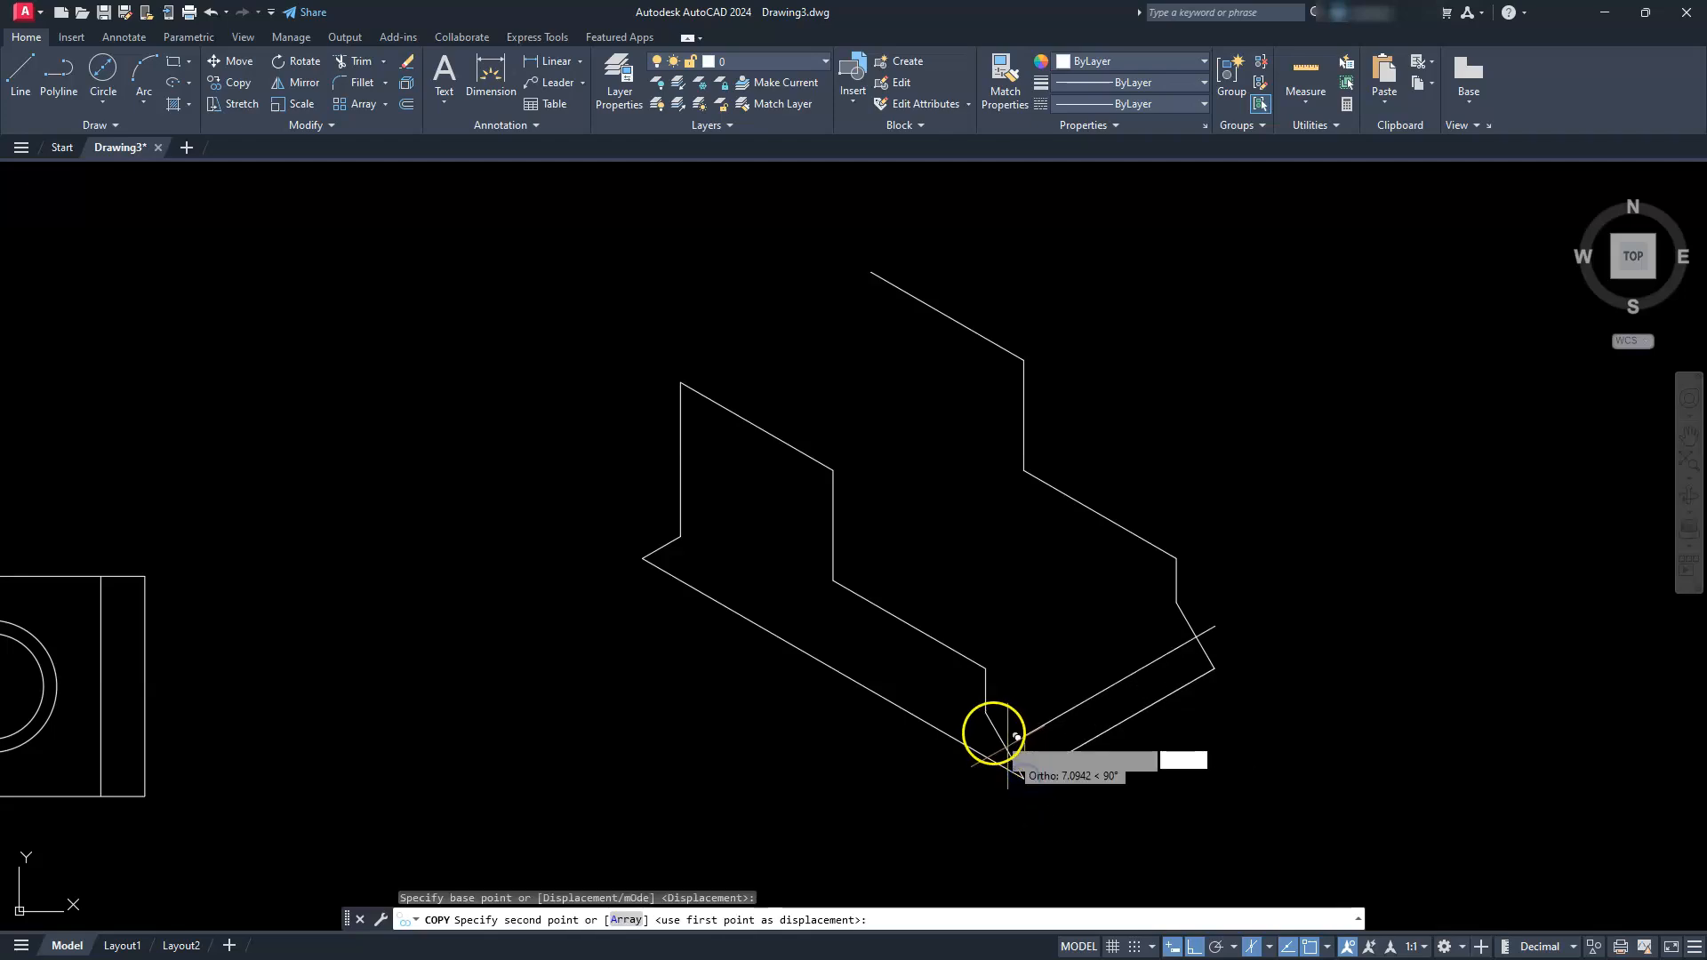
{"action": "left_click", "coordinate": [986, 711]}
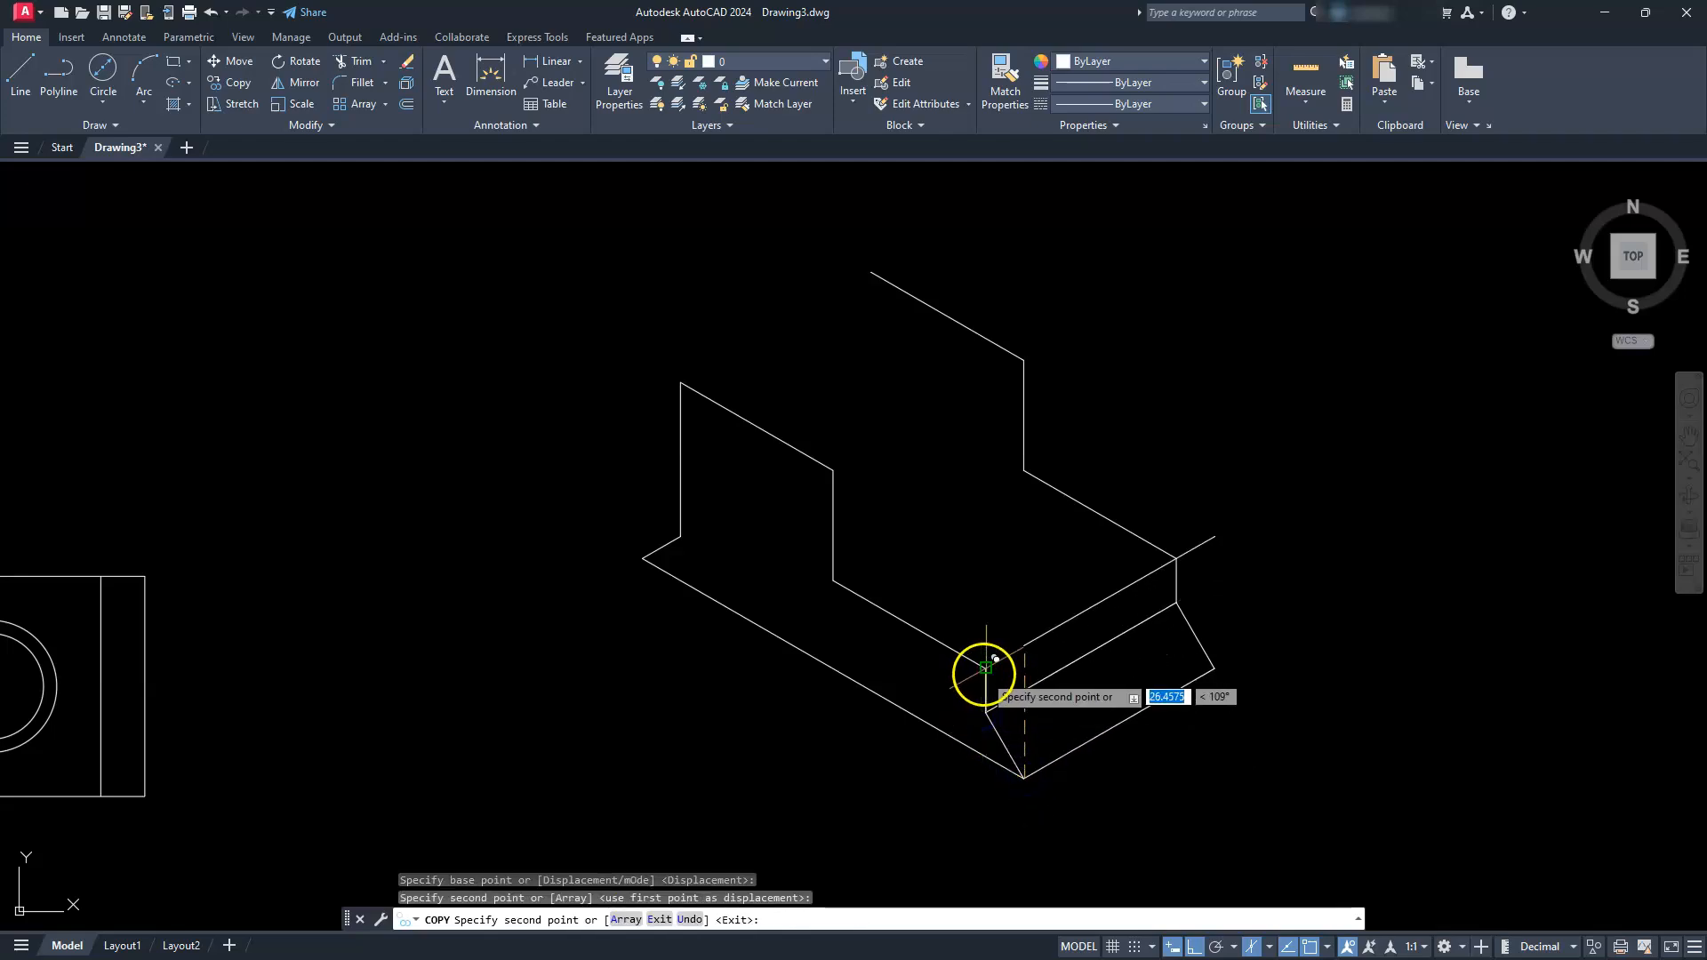
{"action": "left_click", "coordinate": [986, 666]}
{"action": "left_click", "coordinate": [834, 576]}
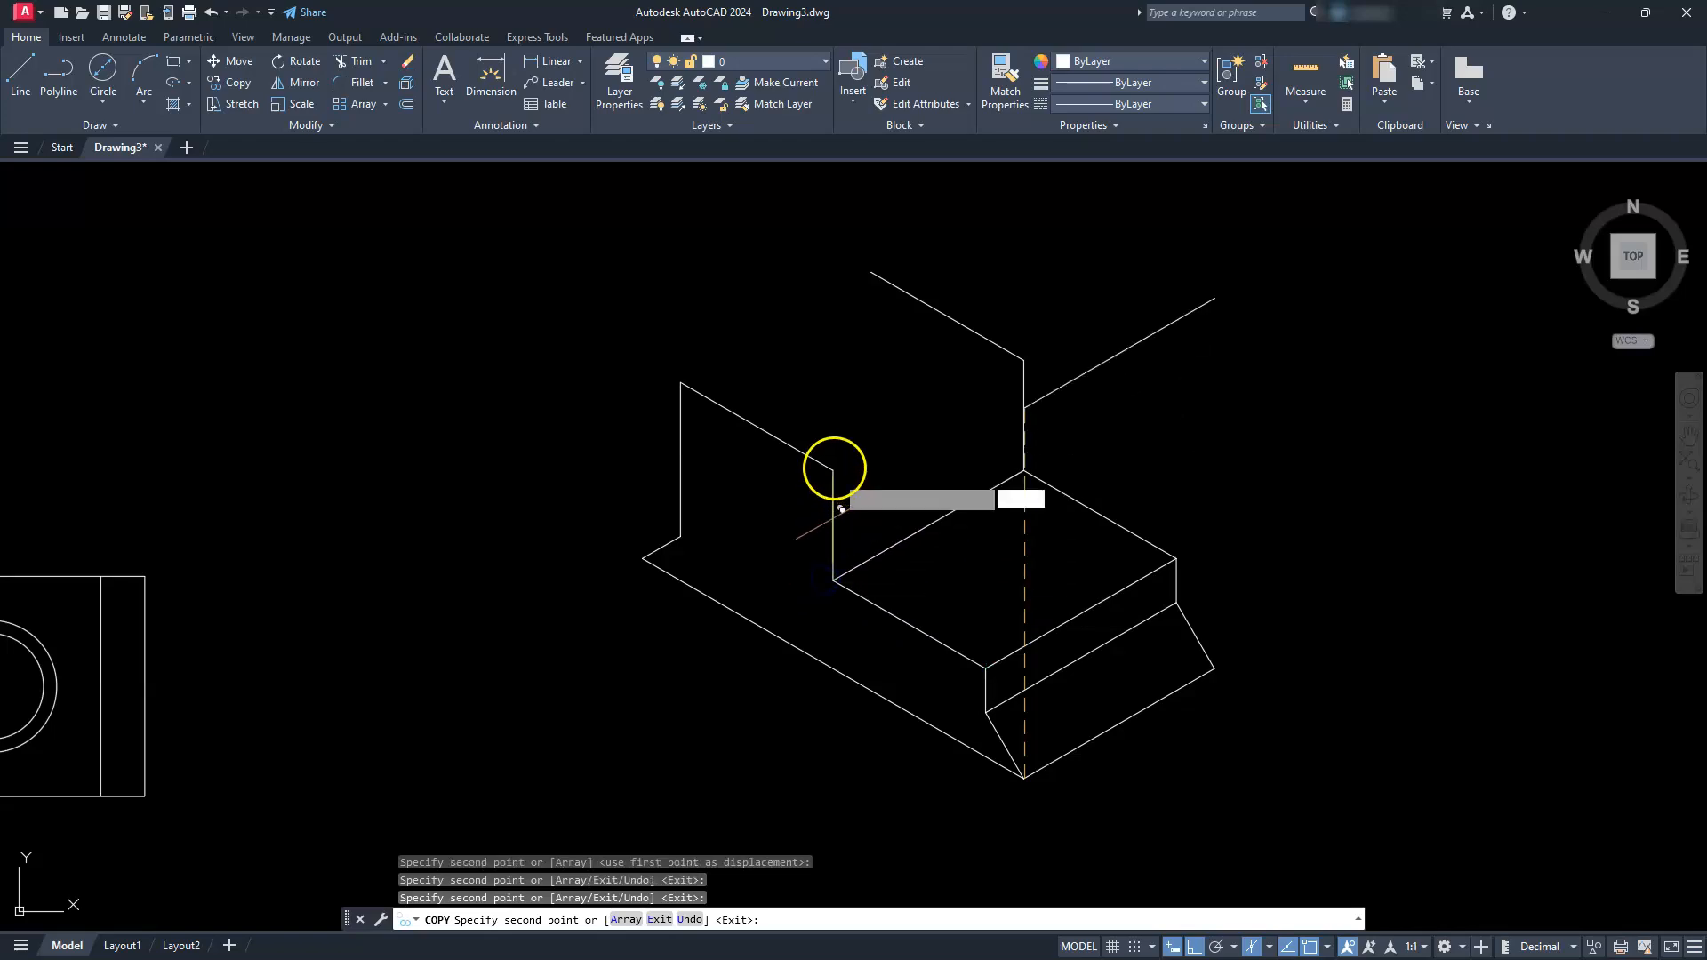
{"action": "left_click", "coordinate": [833, 470]}
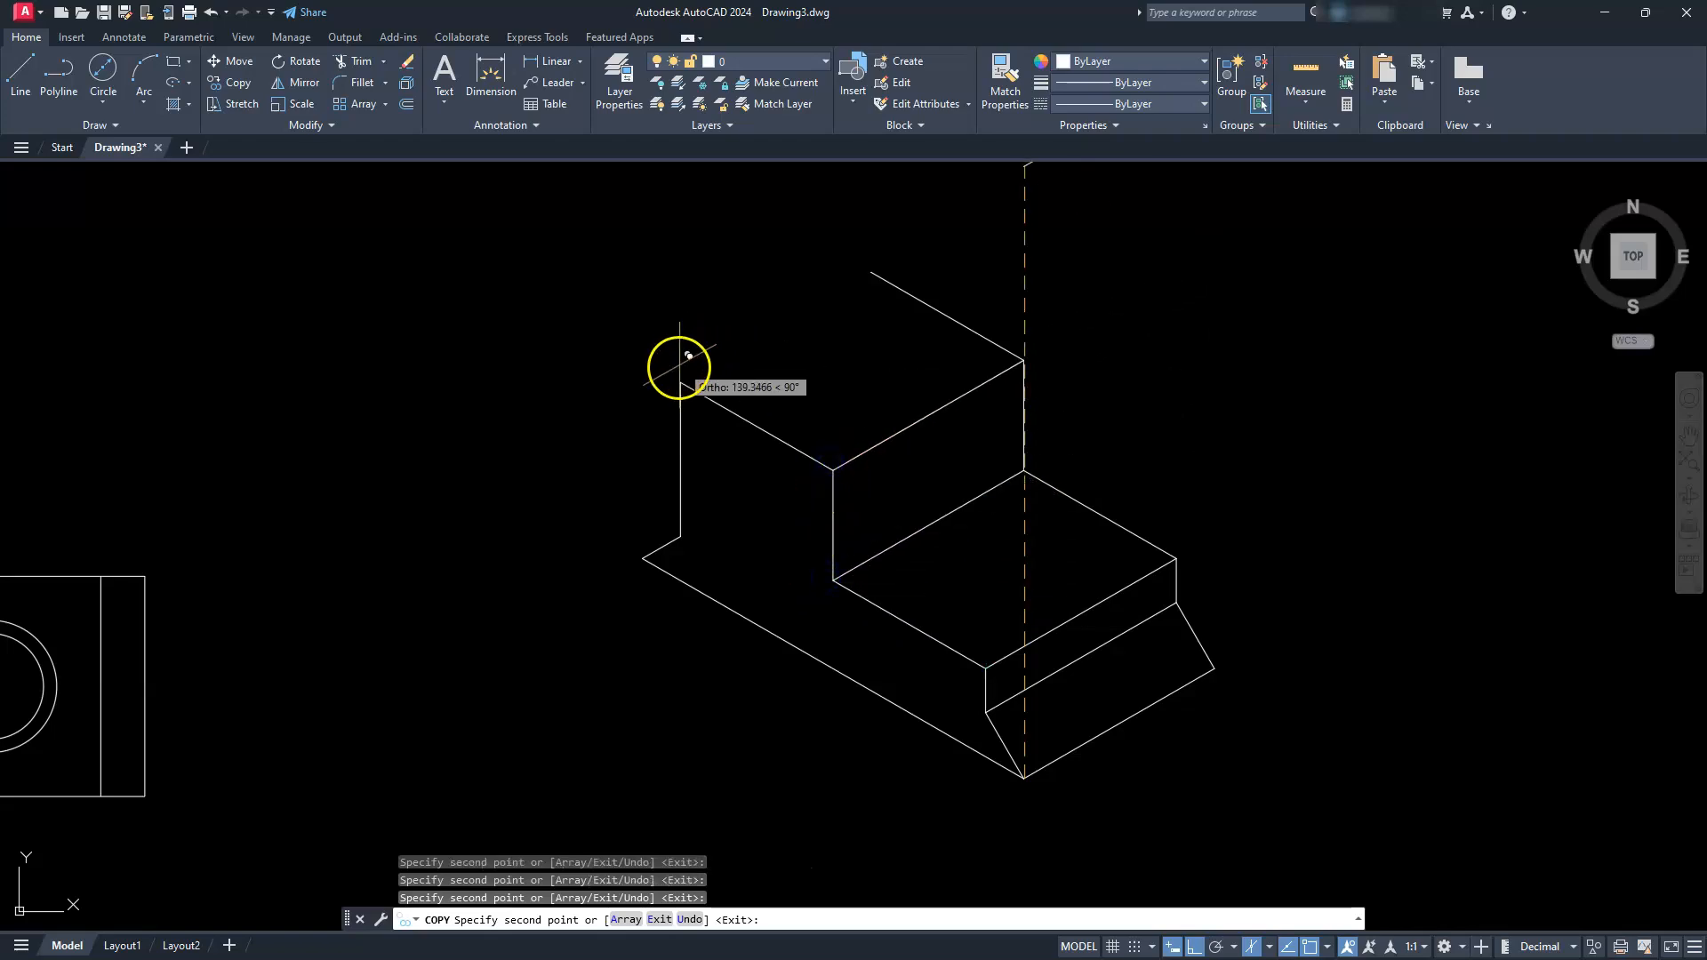
{"action": "key", "text": "Escape"}
{"action": "key", "text": "Escape"}
{"action": "key", "text": "Escape"}
{"action": "key", "text": "Escape"}
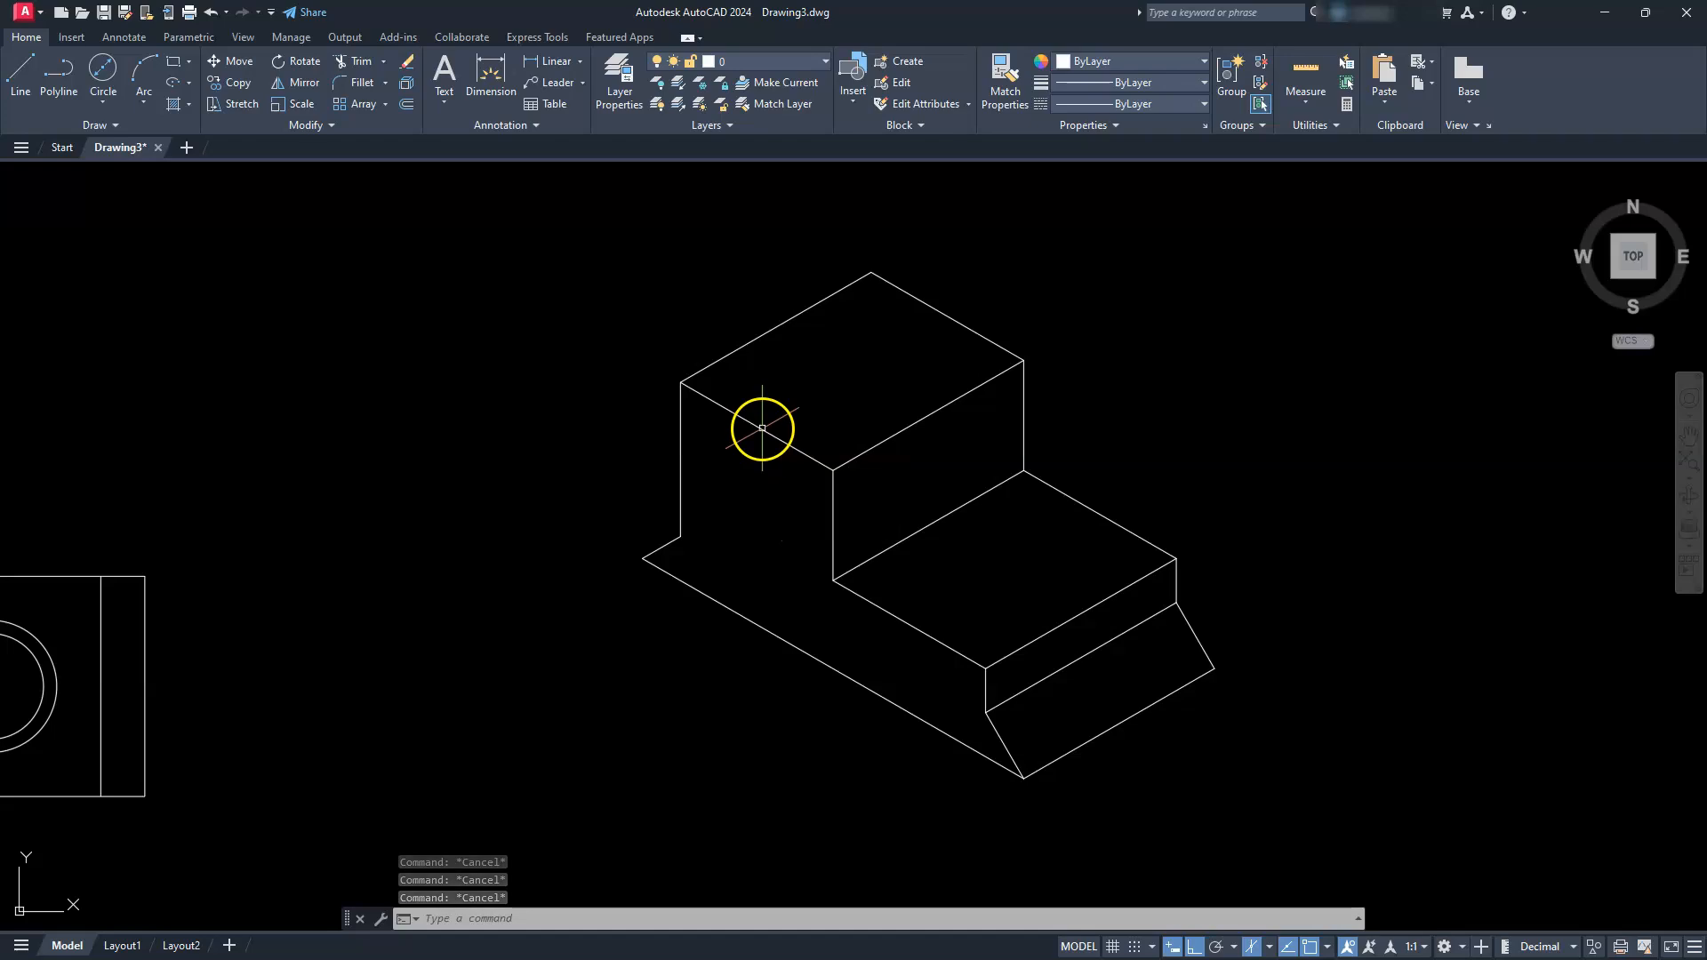
Step: Start a copy of the upper block's front top edge along the 30° depth direction
{"action": "left_click", "coordinate": [787, 442]}
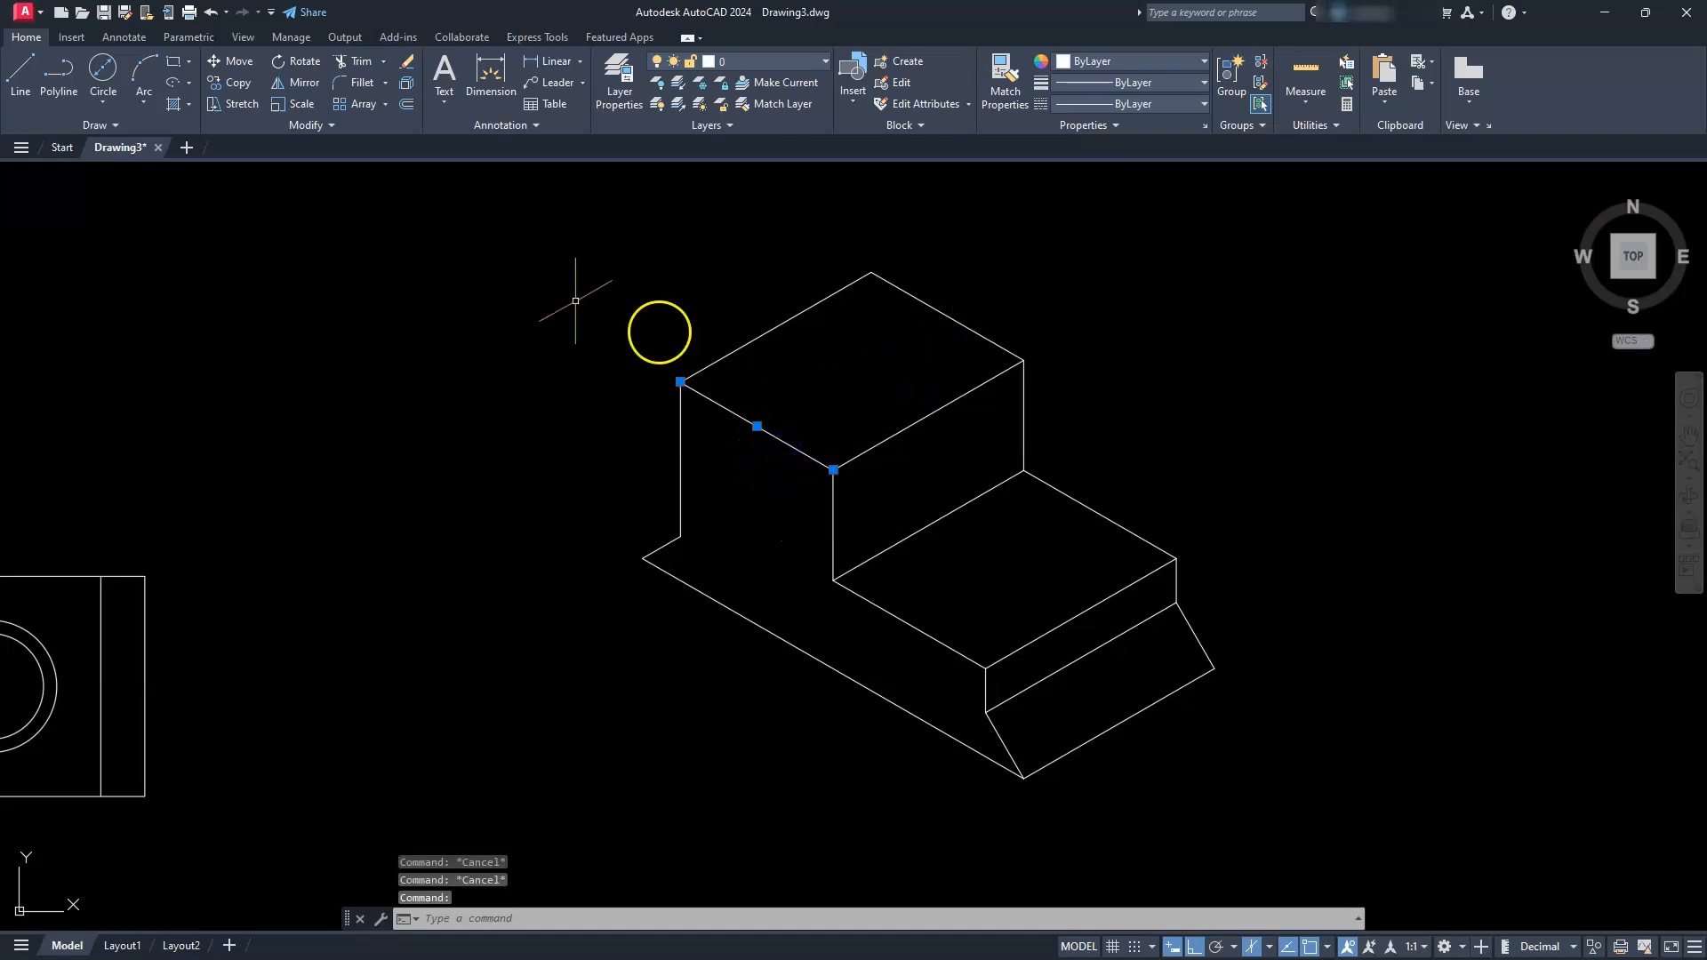
{"action": "left_click", "coordinate": [220, 86]}
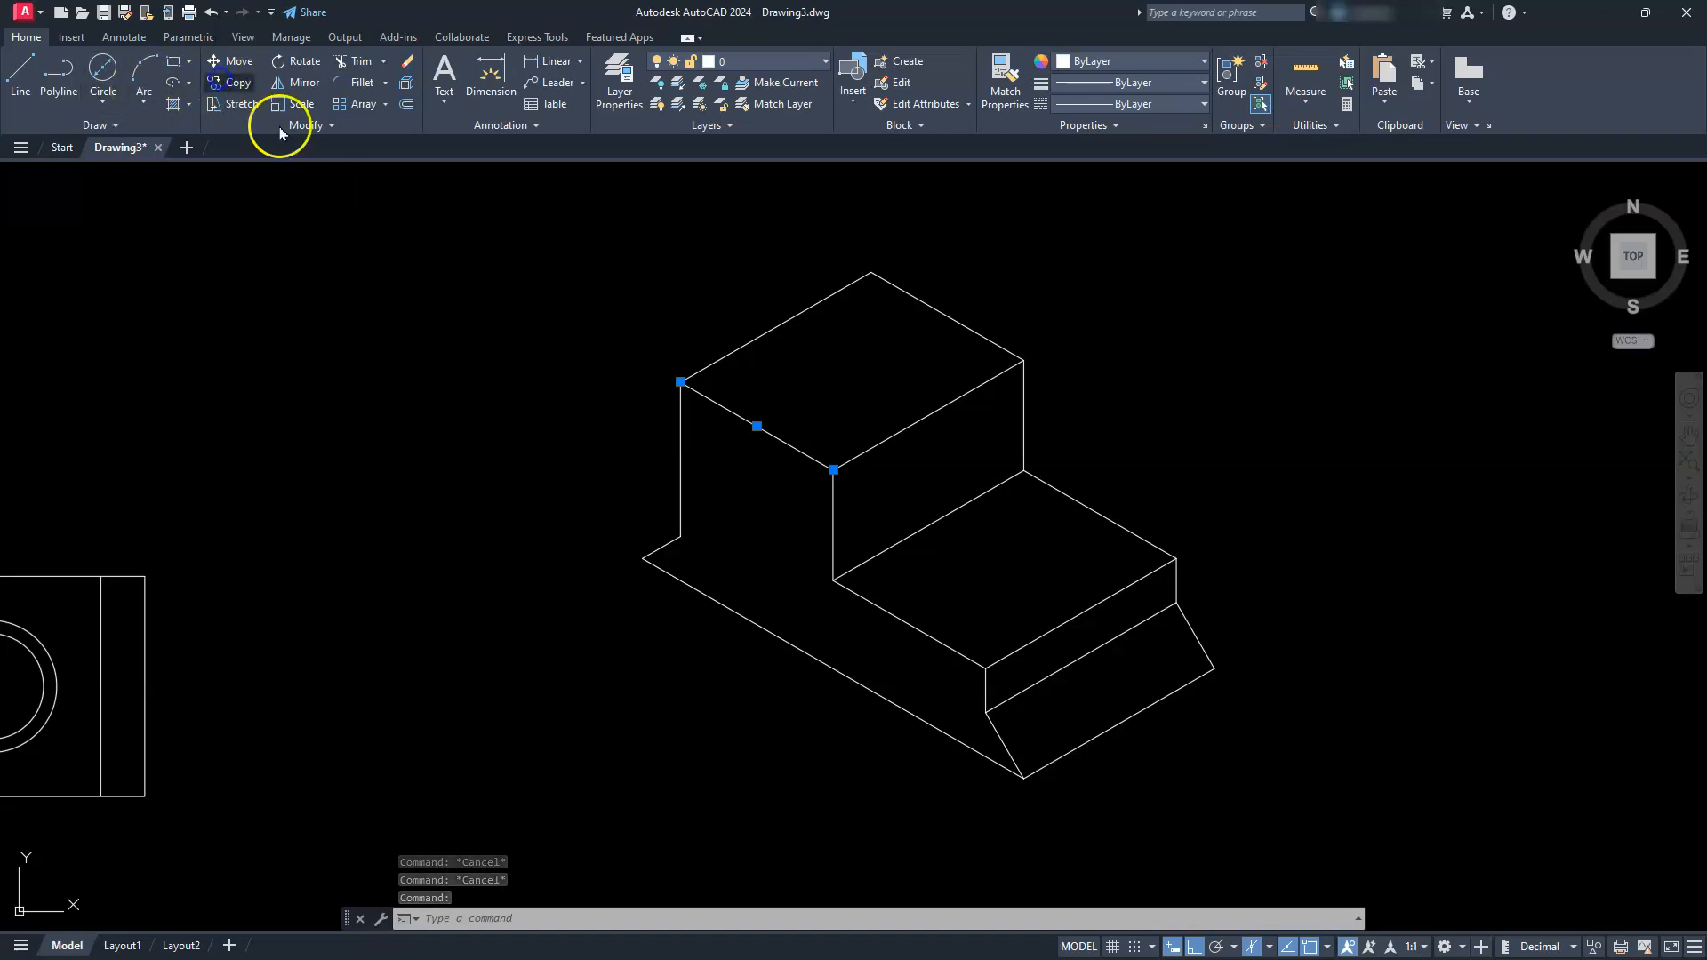
{"action": "left_click", "coordinate": [519, 352]}
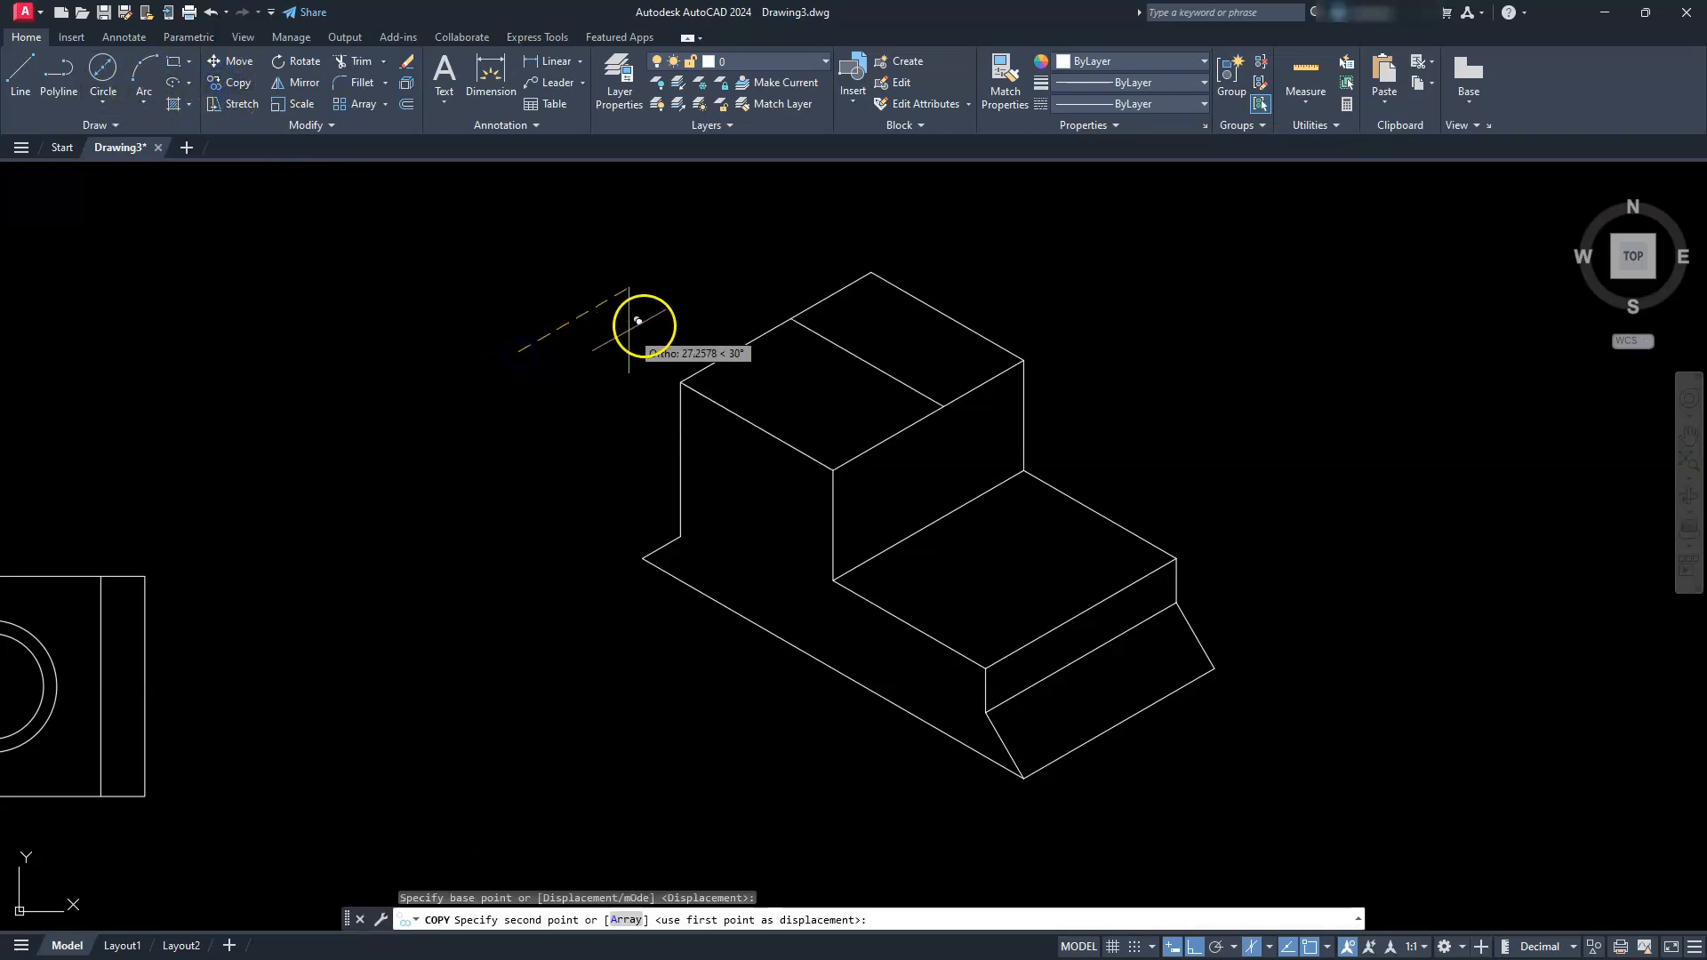
Step: Copy the upper block's front-left top edge 10 units inward along the 30° axis
{"action": "type", "text": "10"}
{"action": "key", "text": "Return"}
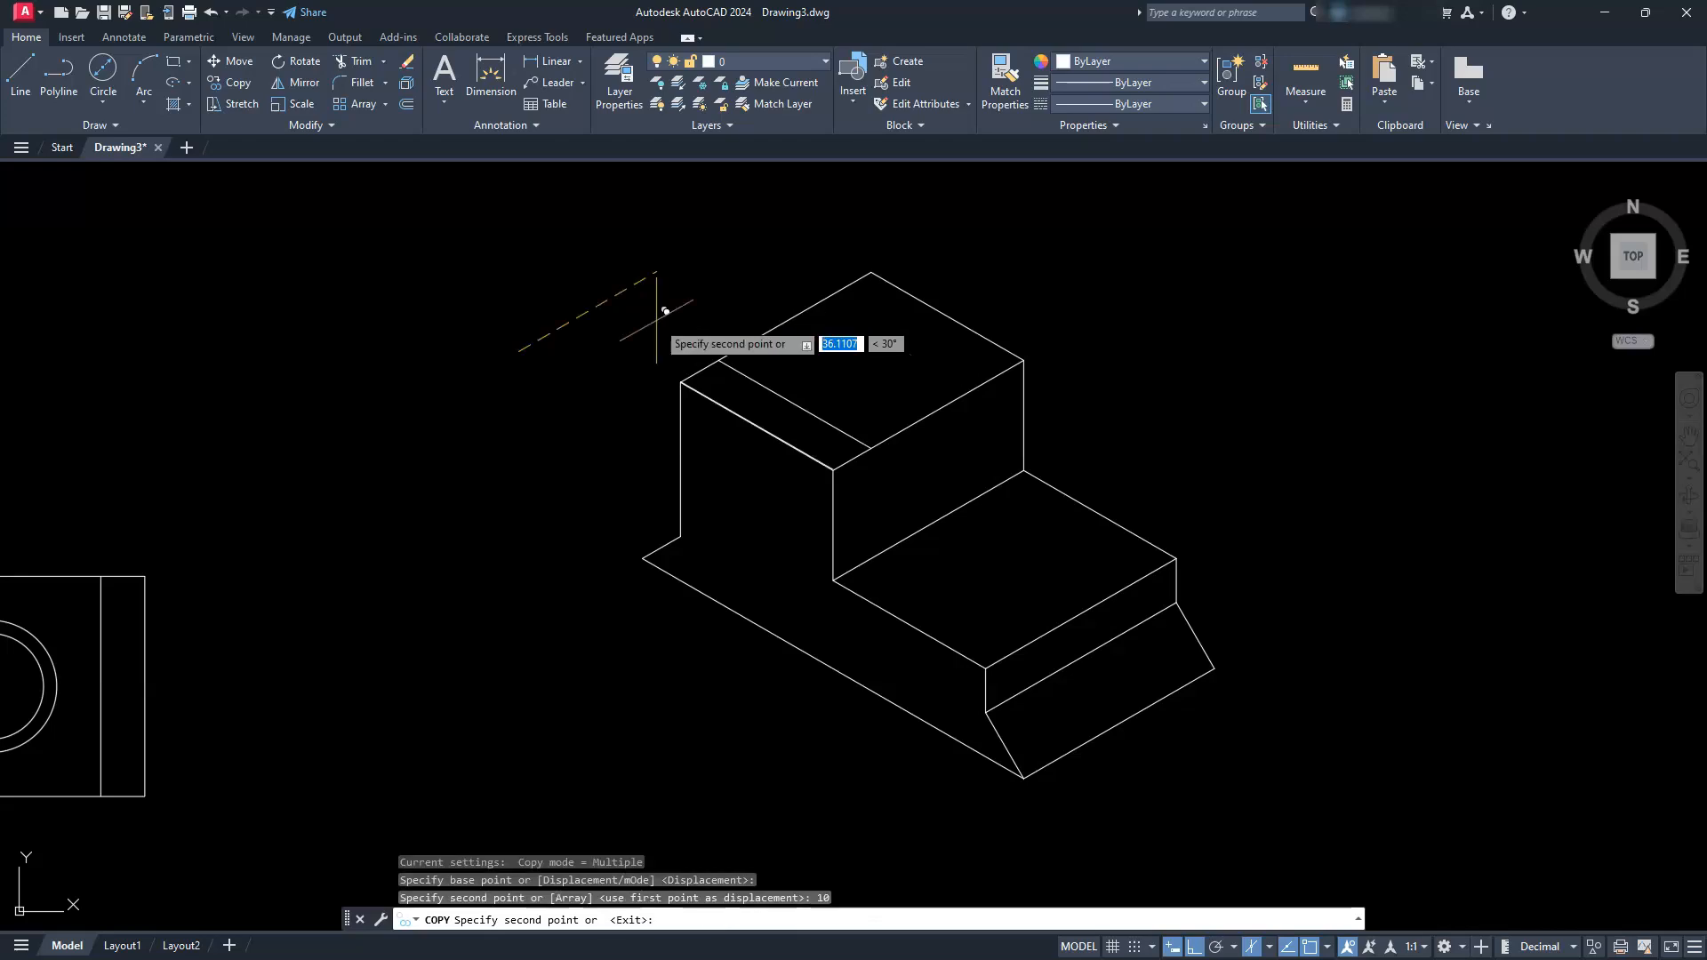
{"action": "key", "text": "Escape"}
{"action": "key", "text": "Escape"}
{"action": "key", "text": "Escape"}
{"action": "key", "text": "Escape"}
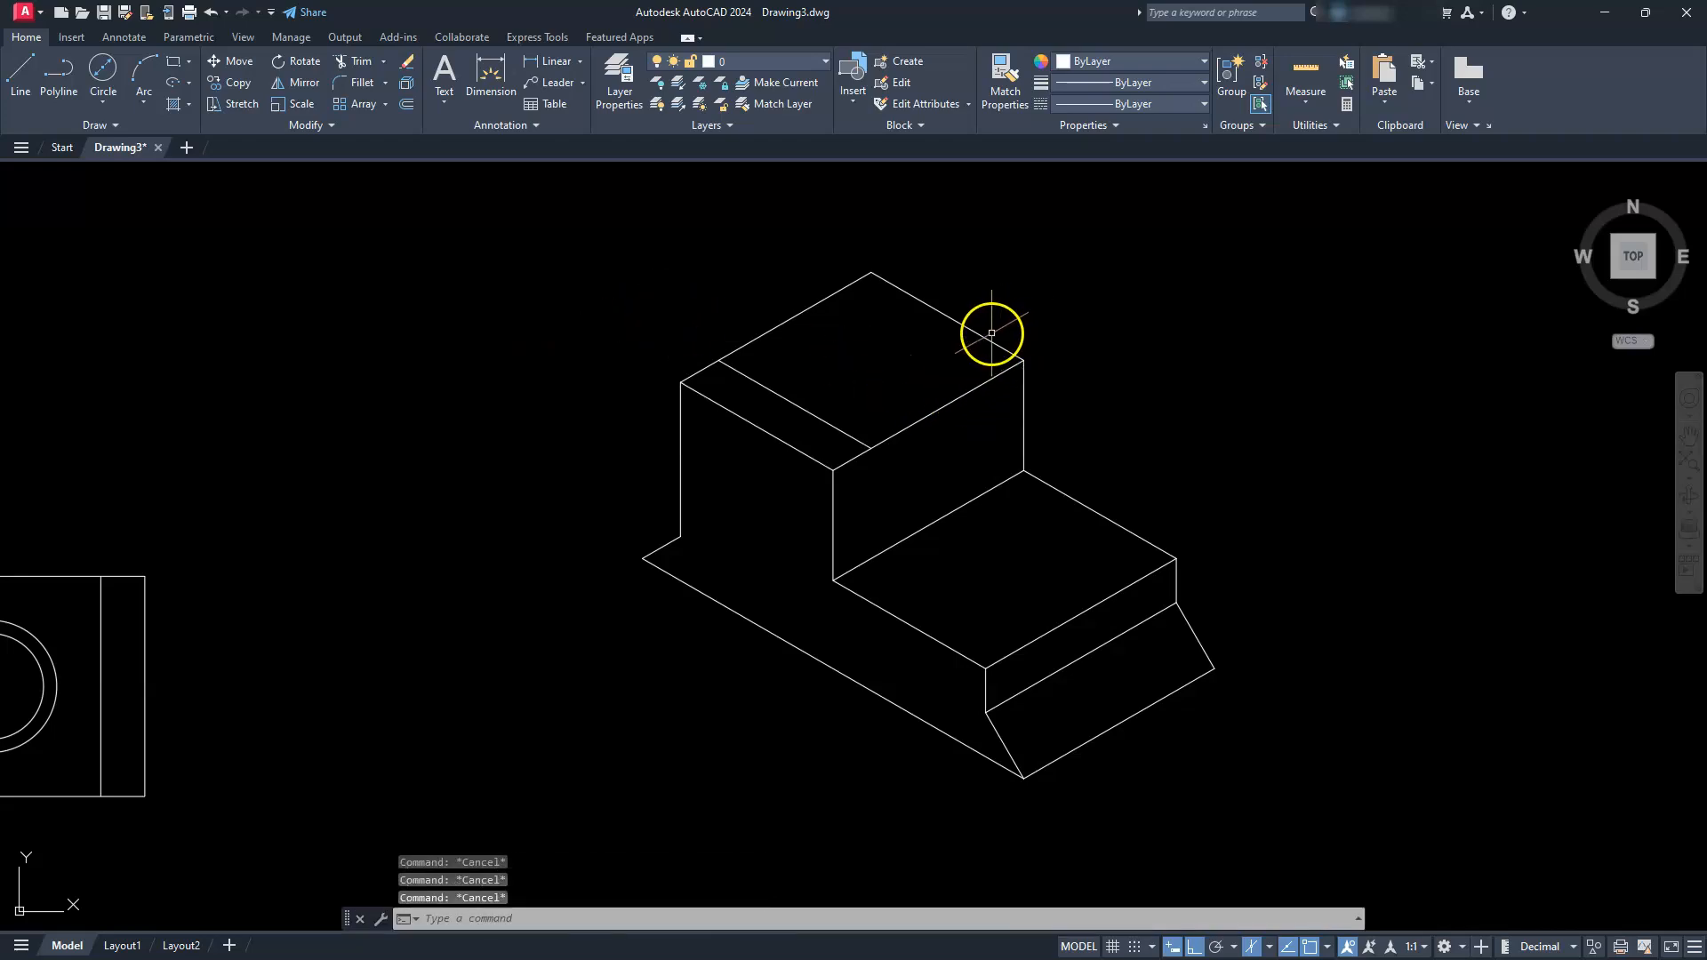
Step: Copy the upper block's back-right top edge 10 units inward along the 210° direction
{"action": "left_click", "coordinate": [987, 335]}
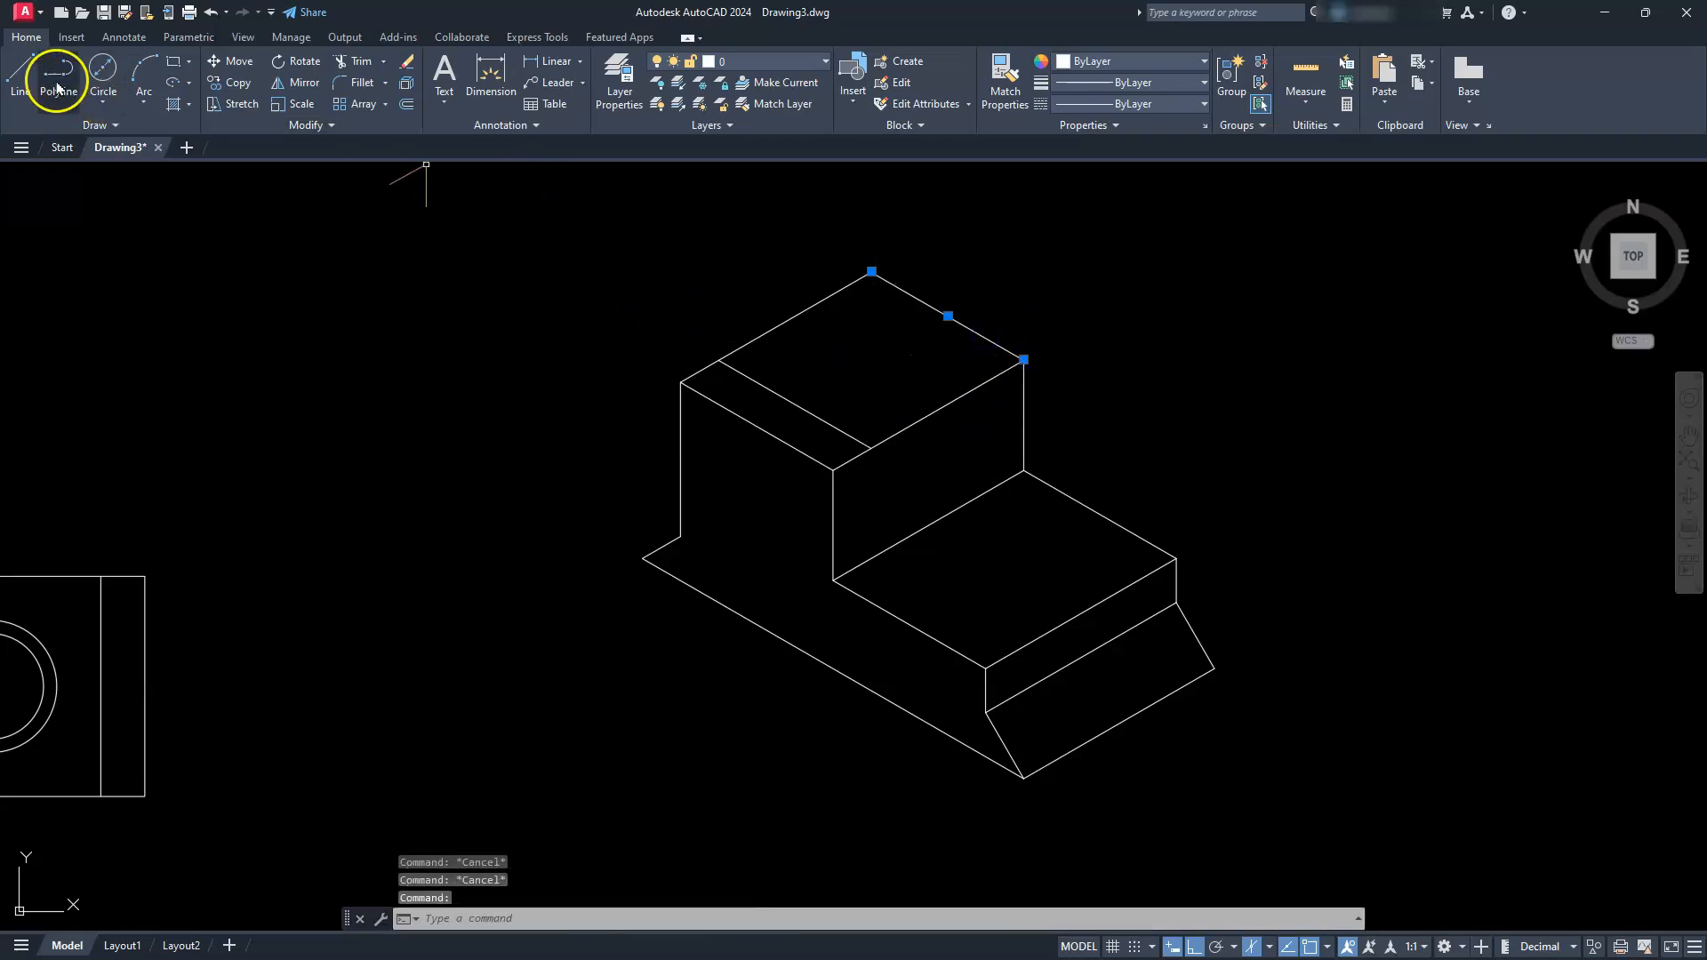
{"action": "key", "text": "Escape"}
{"action": "left_click", "coordinate": [423, 302]}
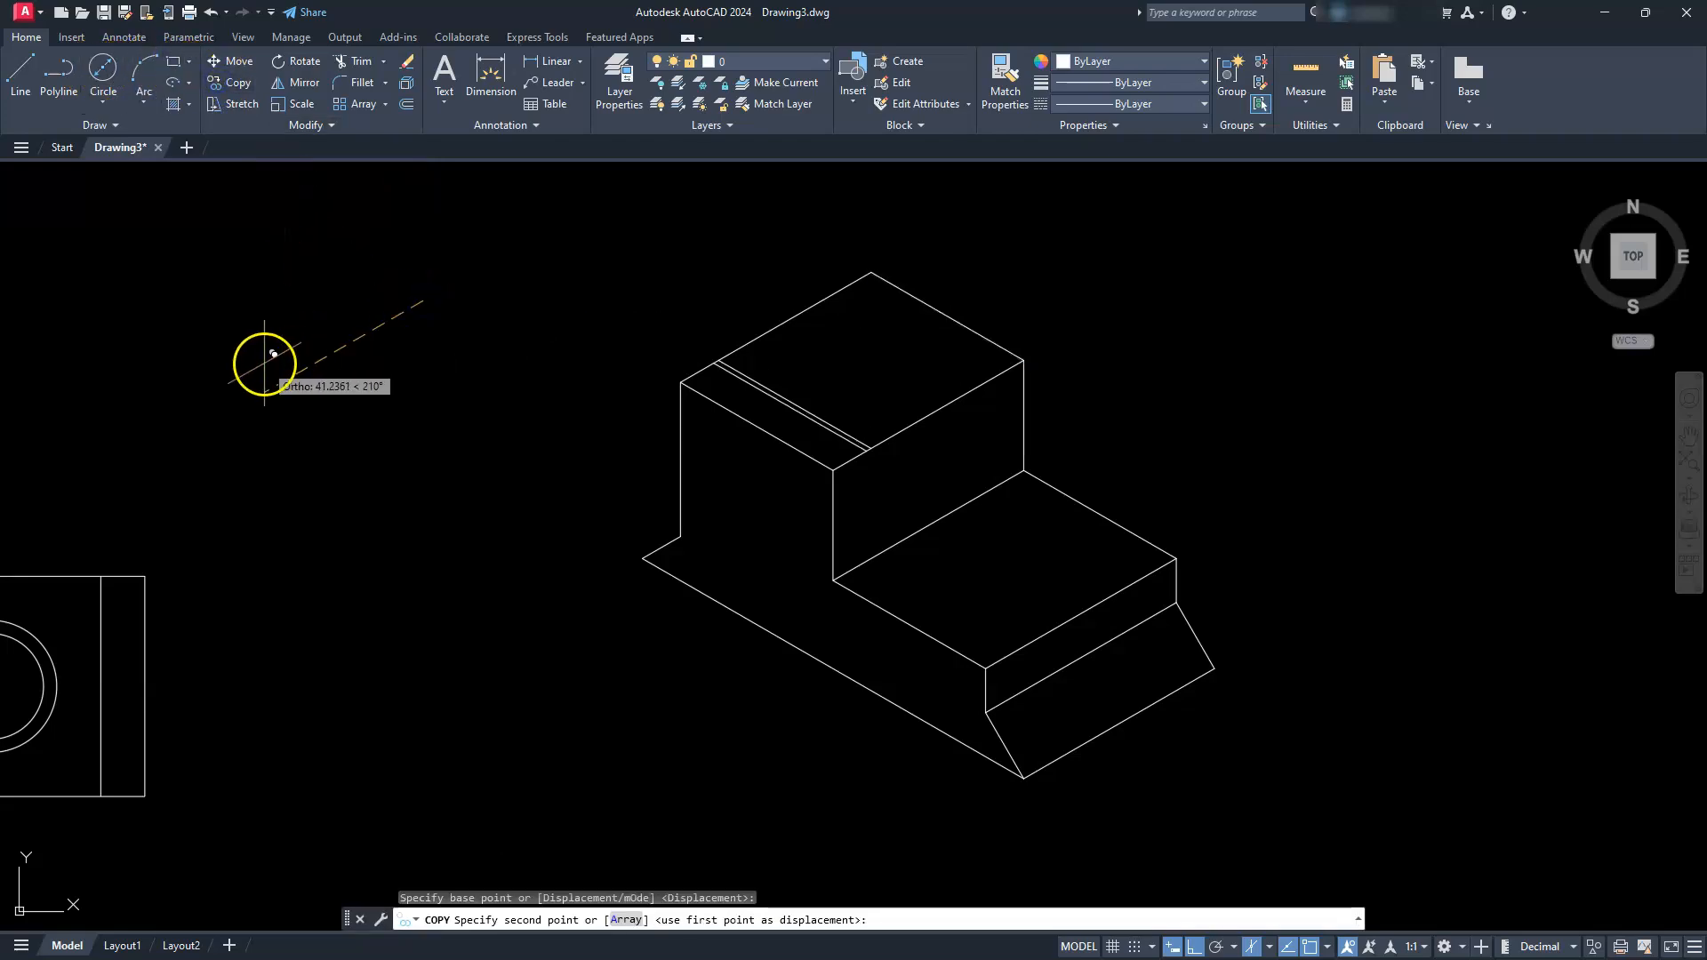
{"action": "type", "text": "30"}
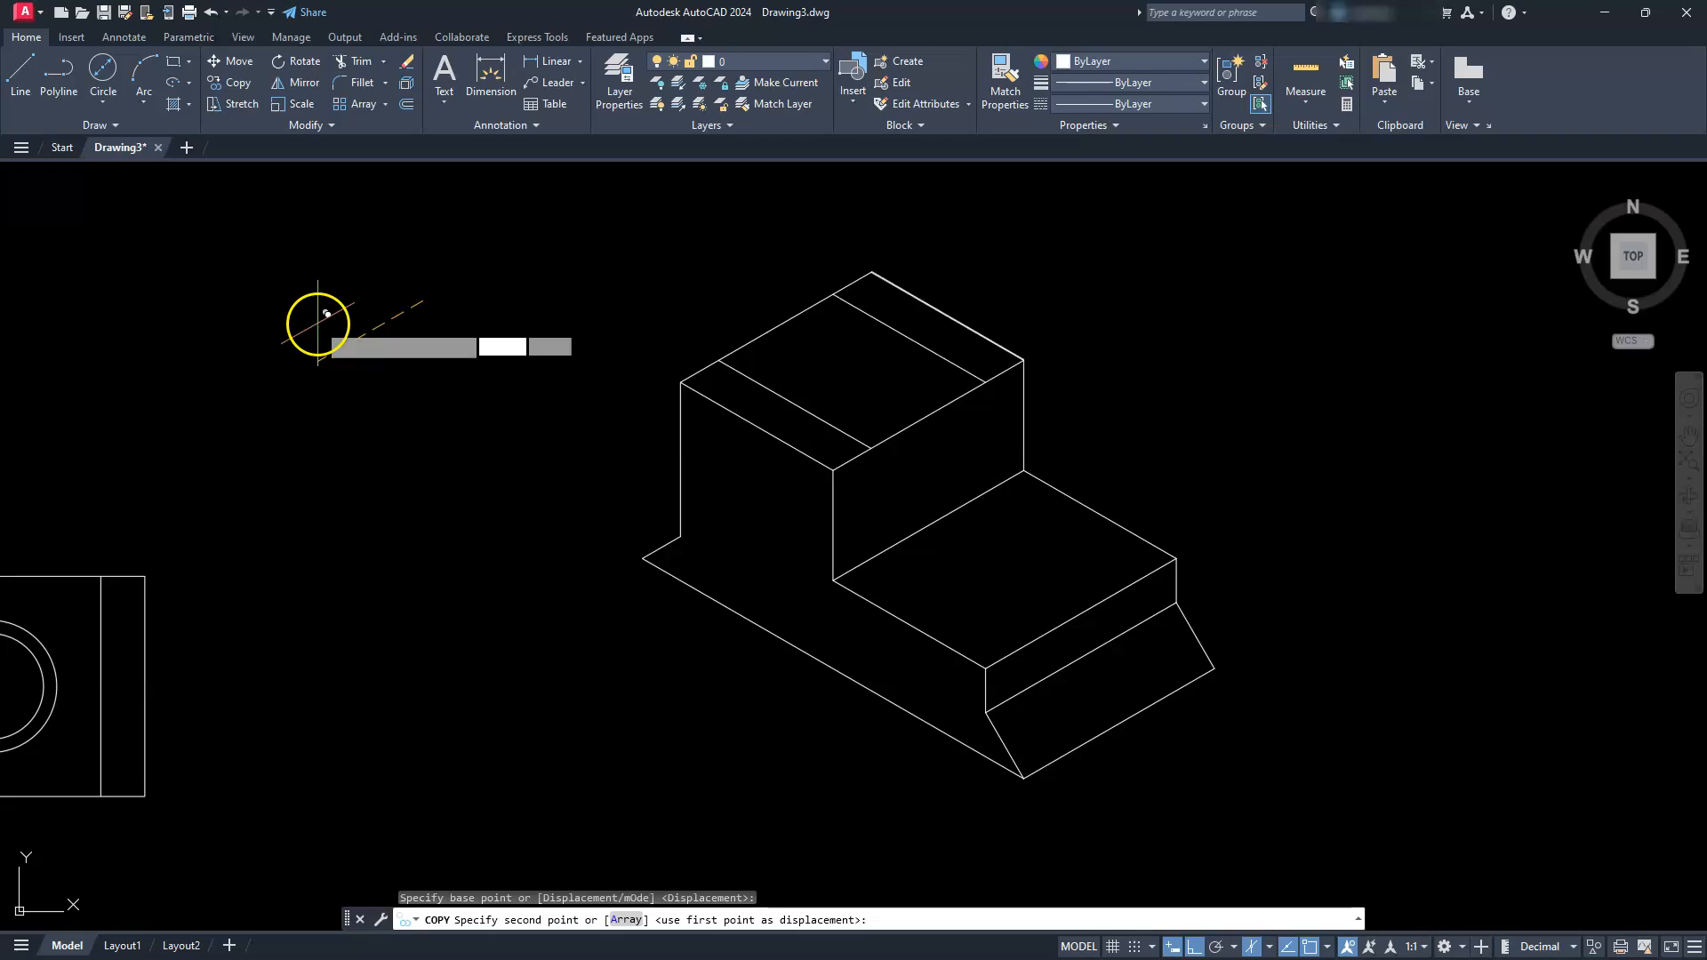
{"action": "key", "text": "Return"}
{"action": "key", "text": "Escape"}
{"action": "key", "text": "Escape"}
{"action": "key", "text": "Escape"}
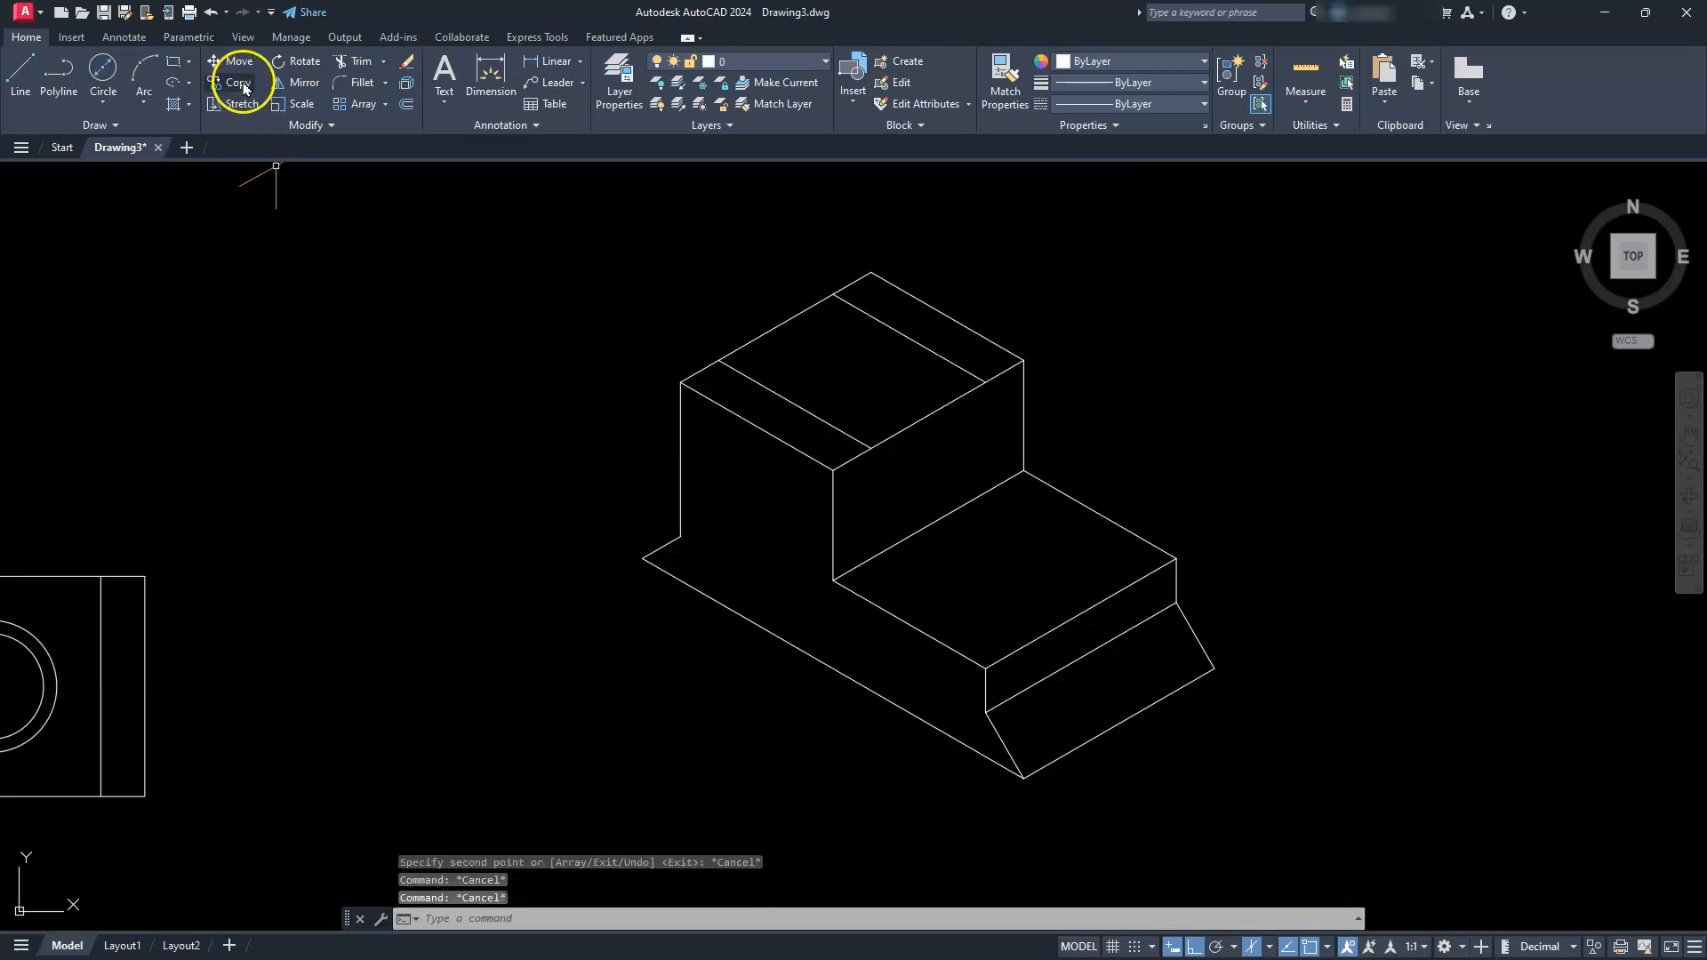
Step: Switch to the left isoplane and copy the upper block's back-left top edge 10 units inward along the 330° direction
{"action": "left_click", "coordinate": [241, 85]}
{"action": "left_click", "coordinate": [782, 323]}
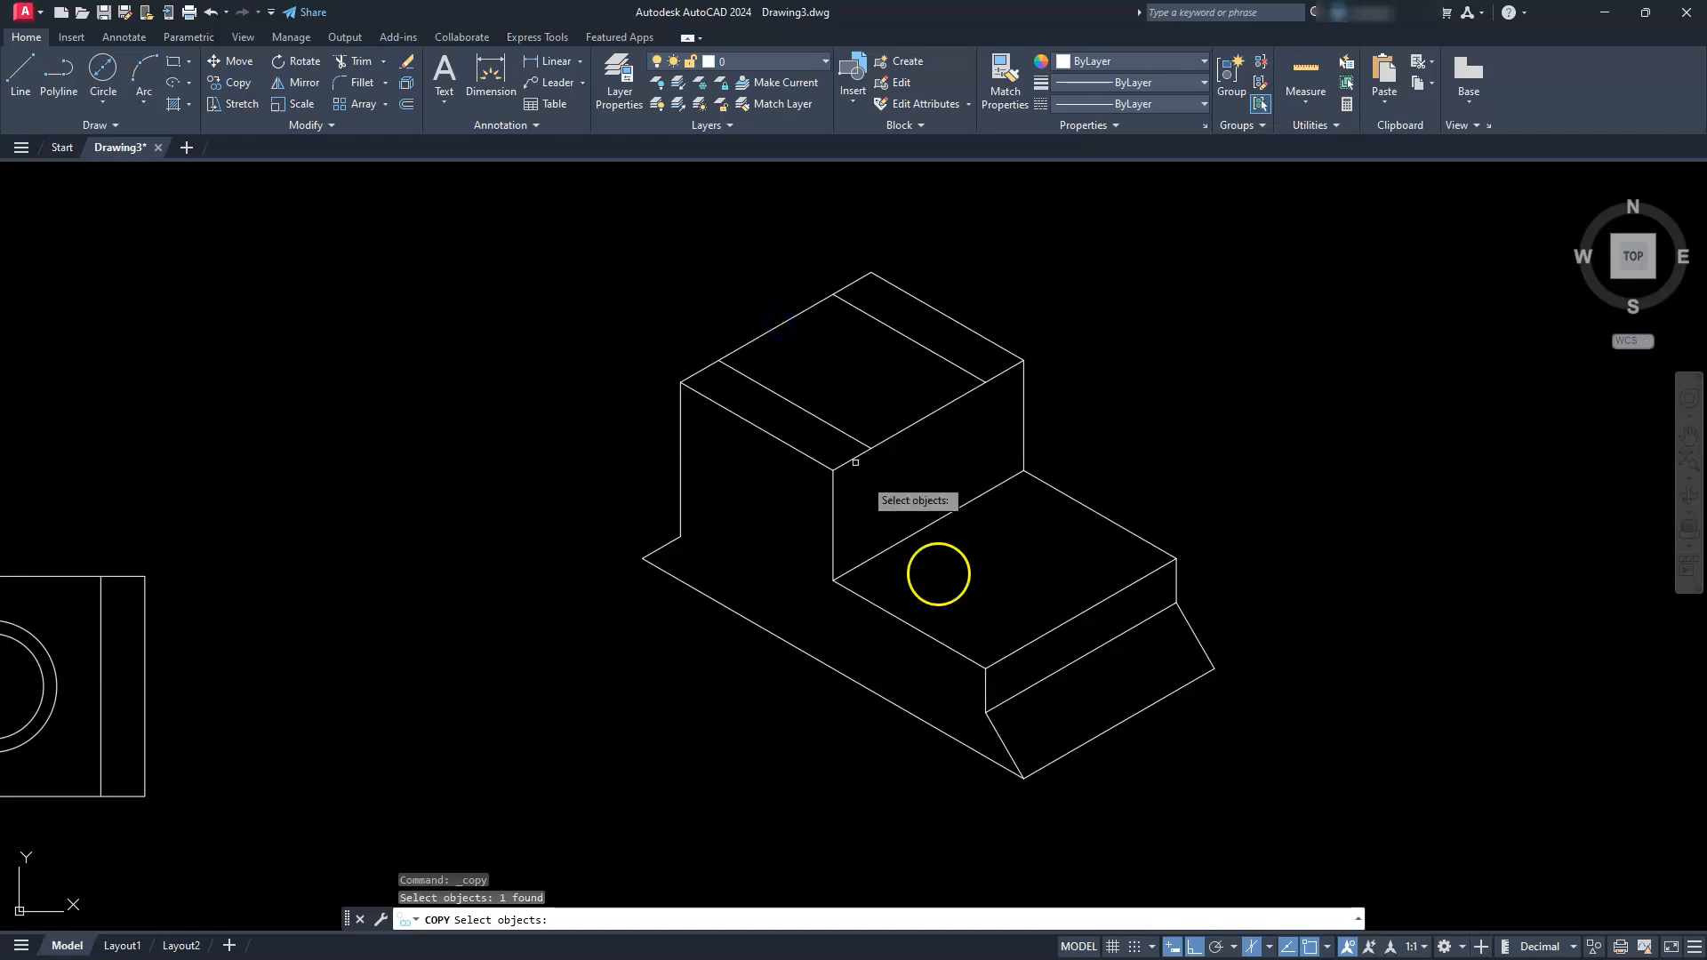
{"action": "left_click", "coordinate": [1270, 948]}
{"action": "left_click", "coordinate": [1300, 860]}
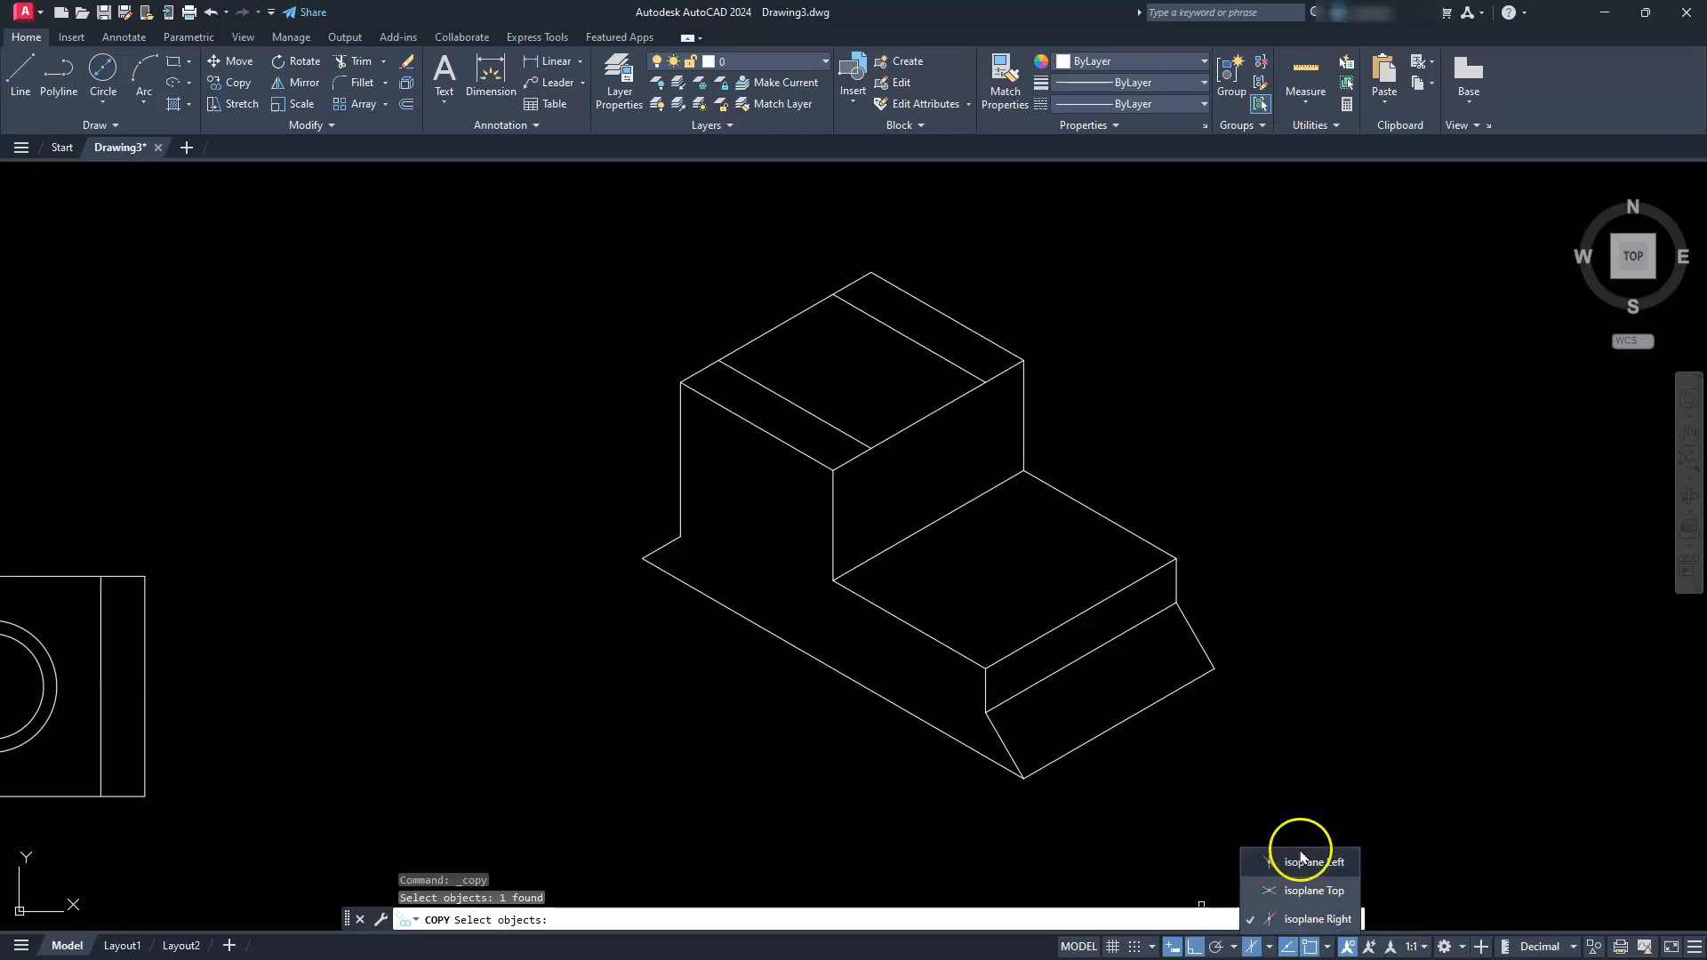
{"action": "left_click", "coordinate": [785, 326]}
{"action": "key", "text": "Return"}
{"action": "left_click", "coordinate": [467, 402]}
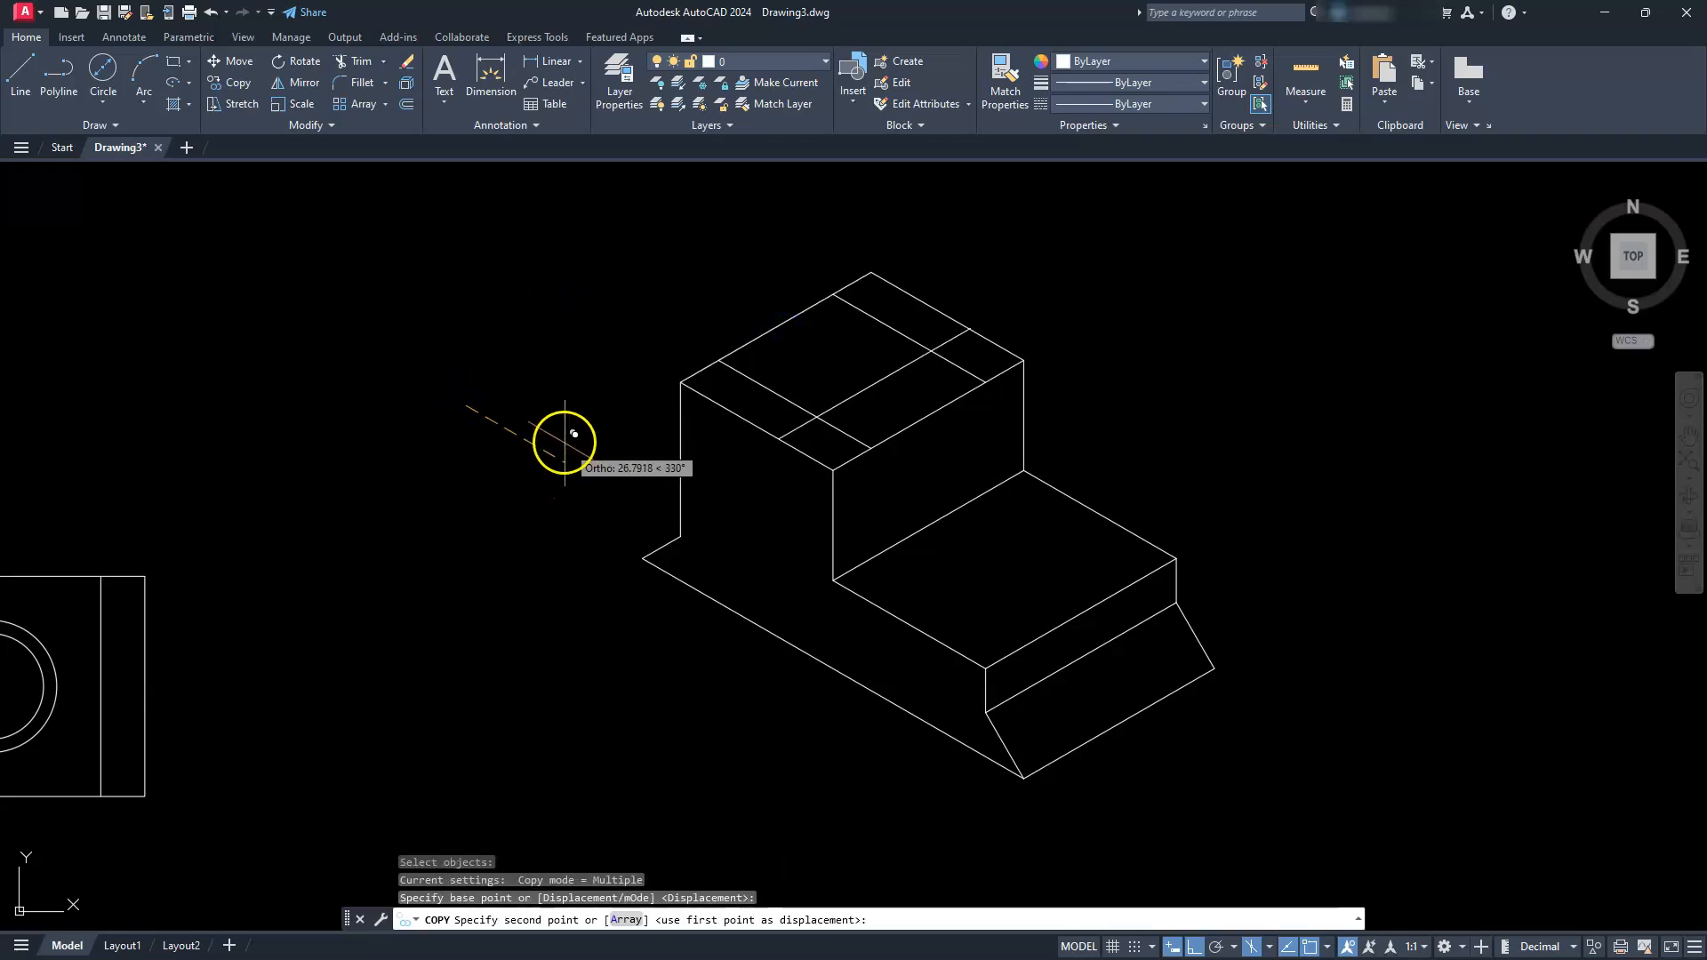
{"action": "type", "text": "10"}
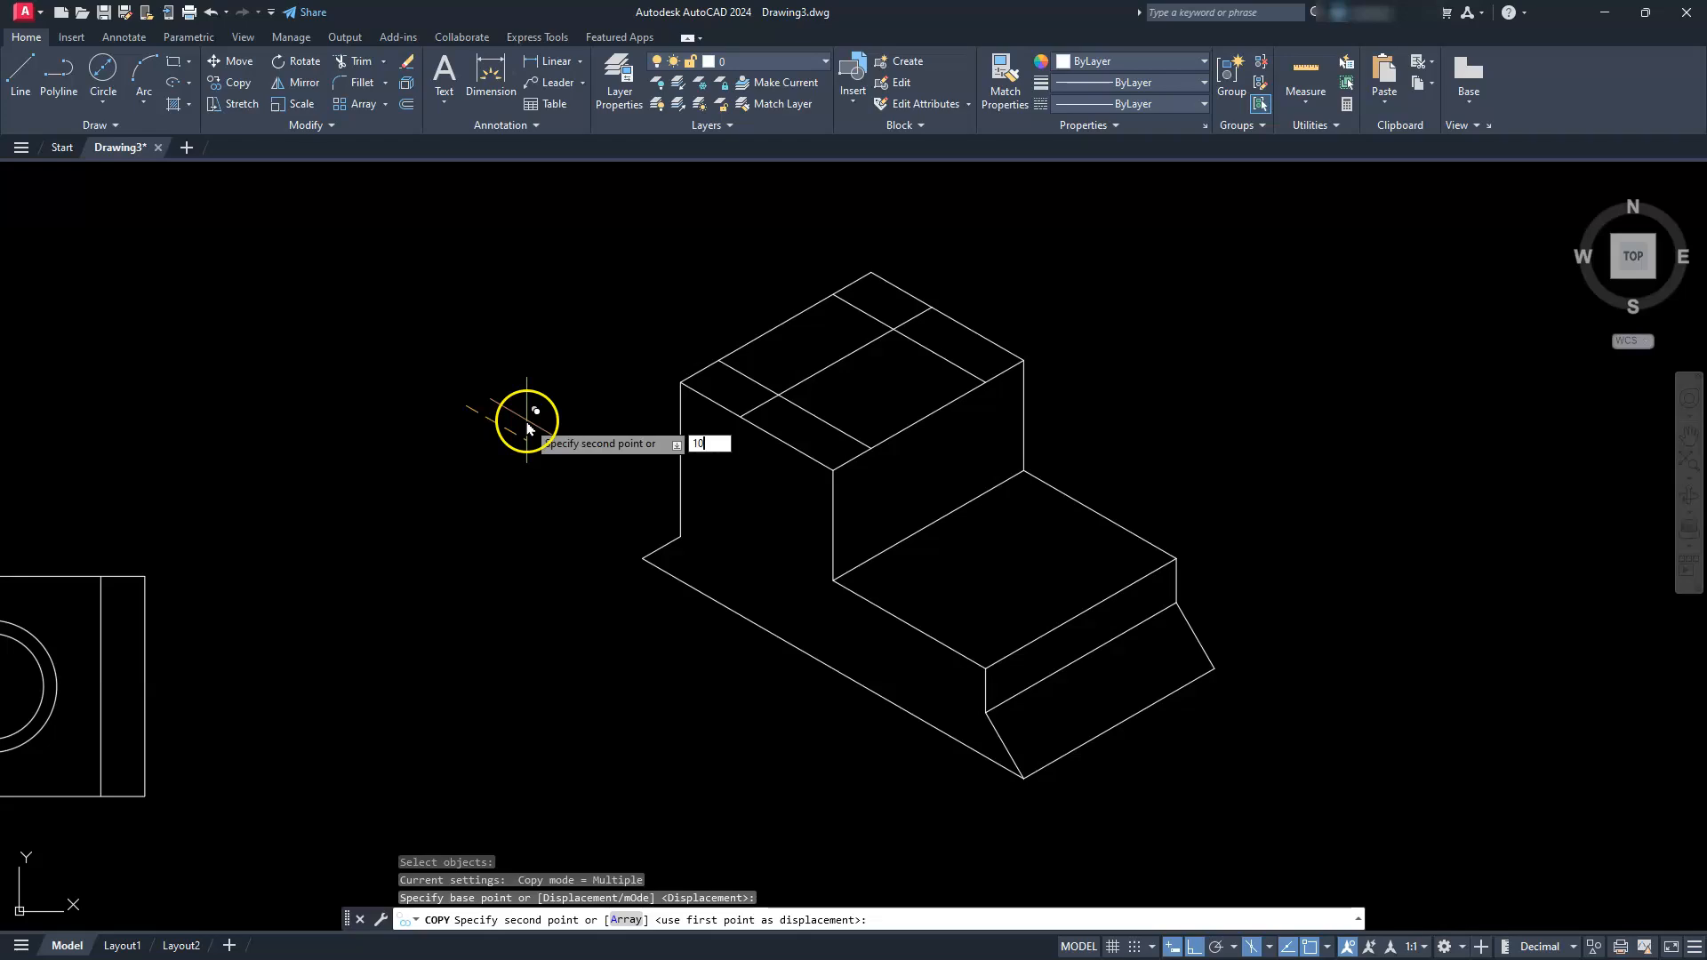
{"action": "key", "text": "Return"}
{"action": "key", "text": "Escape"}
{"action": "key", "text": "Escape"}
{"action": "key", "text": "Escape"}
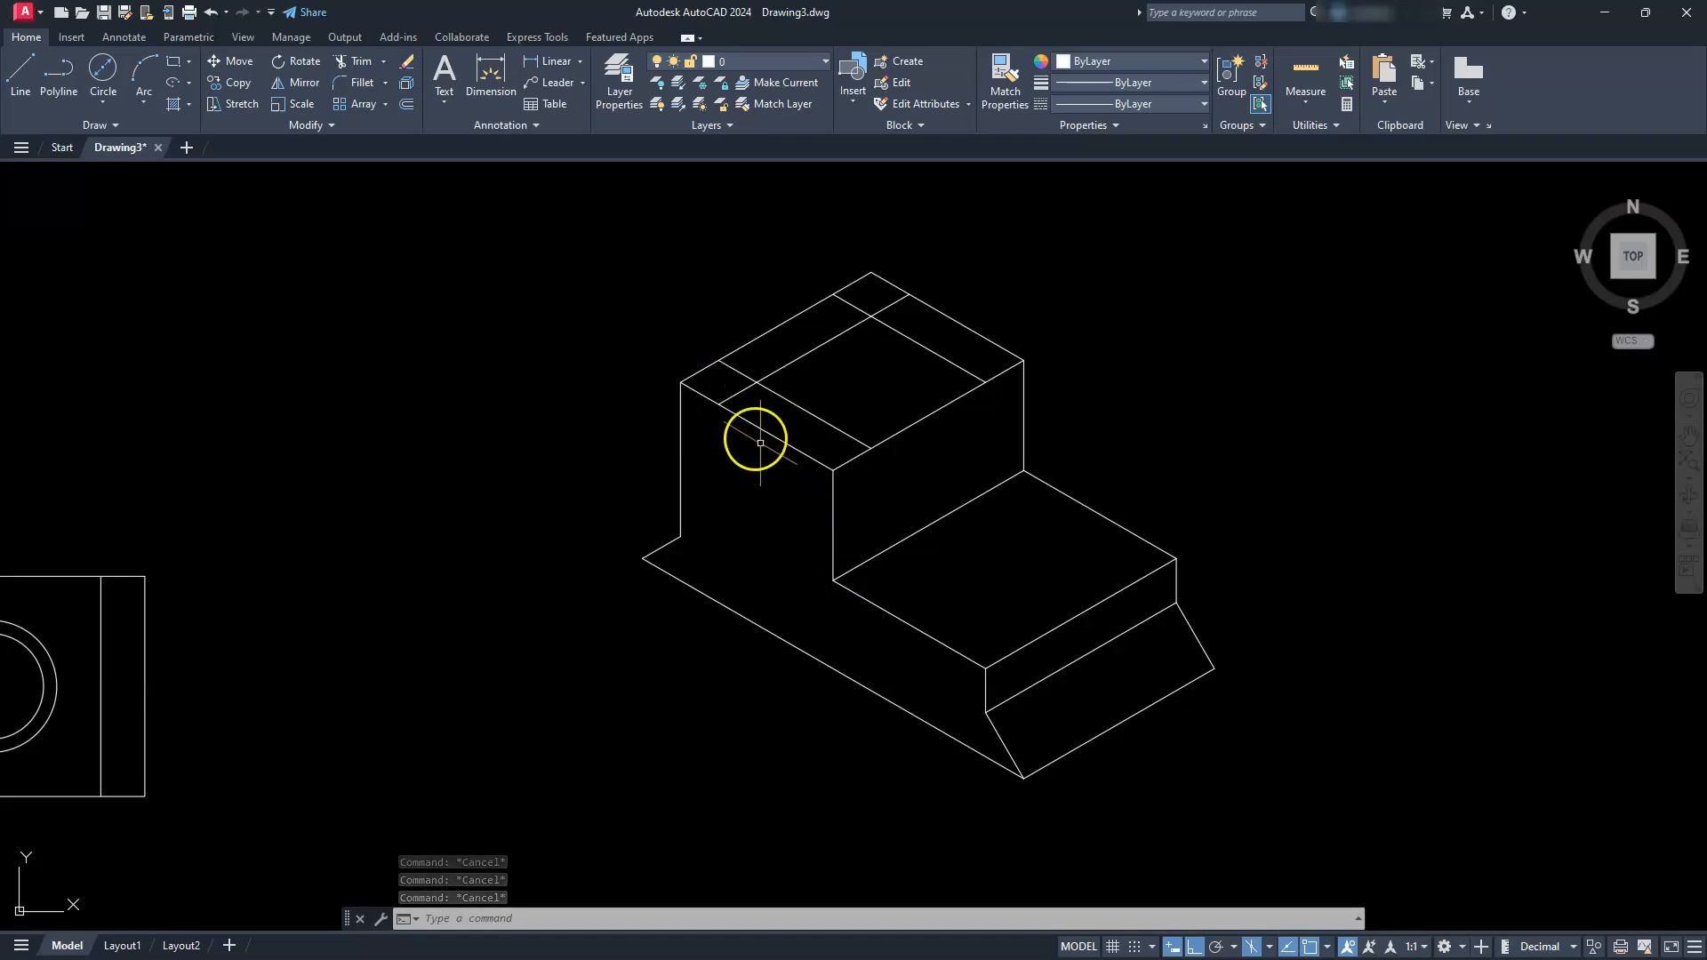
Step: Draw a sloped line from the back-left inset line's end on the front-left top edge to the foot of the front vertical edge
{"action": "scroll", "coordinate": [760, 441], "scroll_direction": "up", "scroll_amount": 2}
{"action": "scroll", "coordinate": [809, 467], "scroll_direction": "up", "scroll_amount": 2}
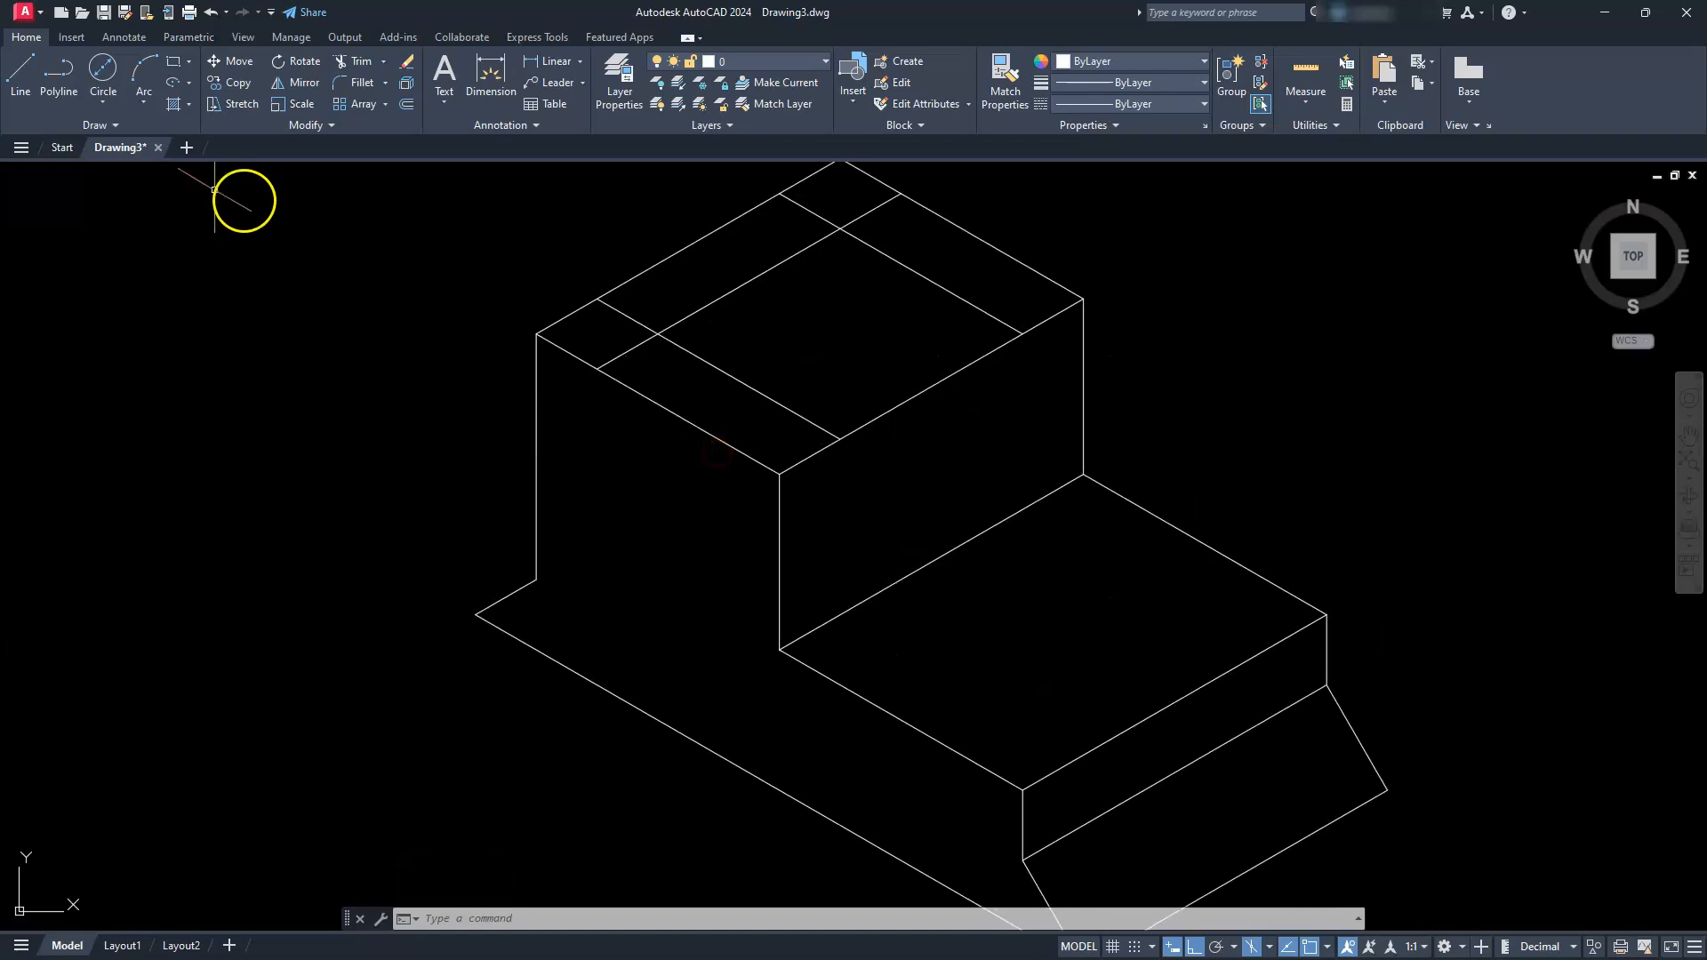
{"action": "left_click", "coordinate": [25, 67]}
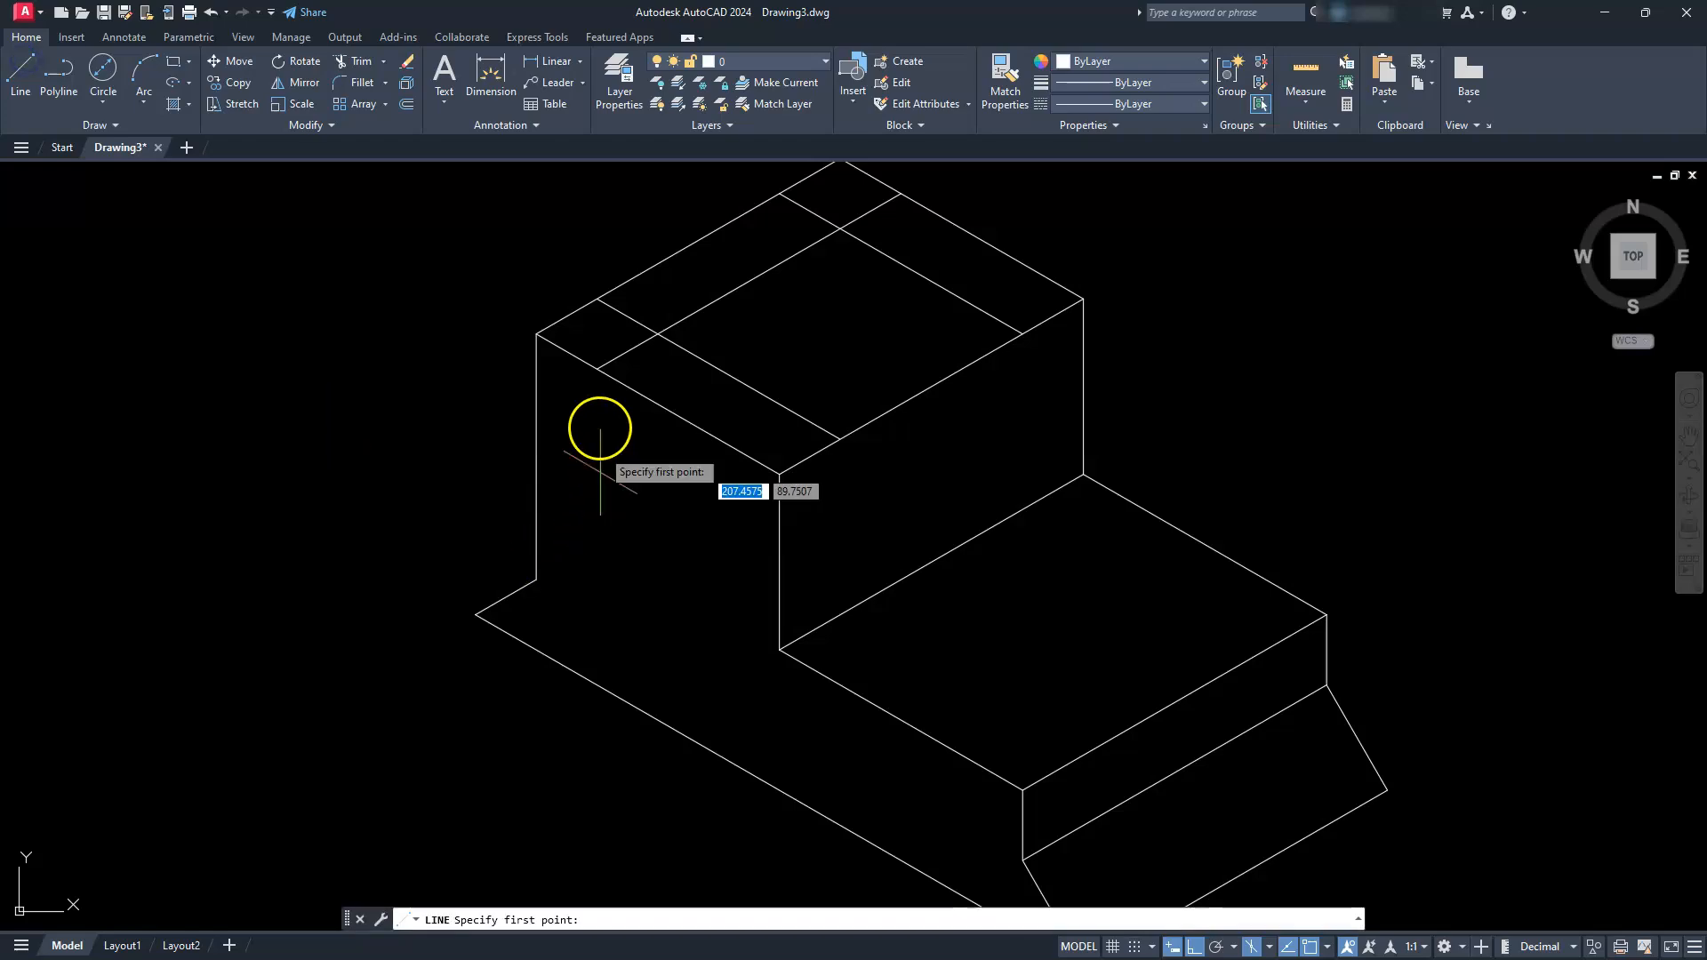
{"action": "left_click", "coordinate": [598, 370]}
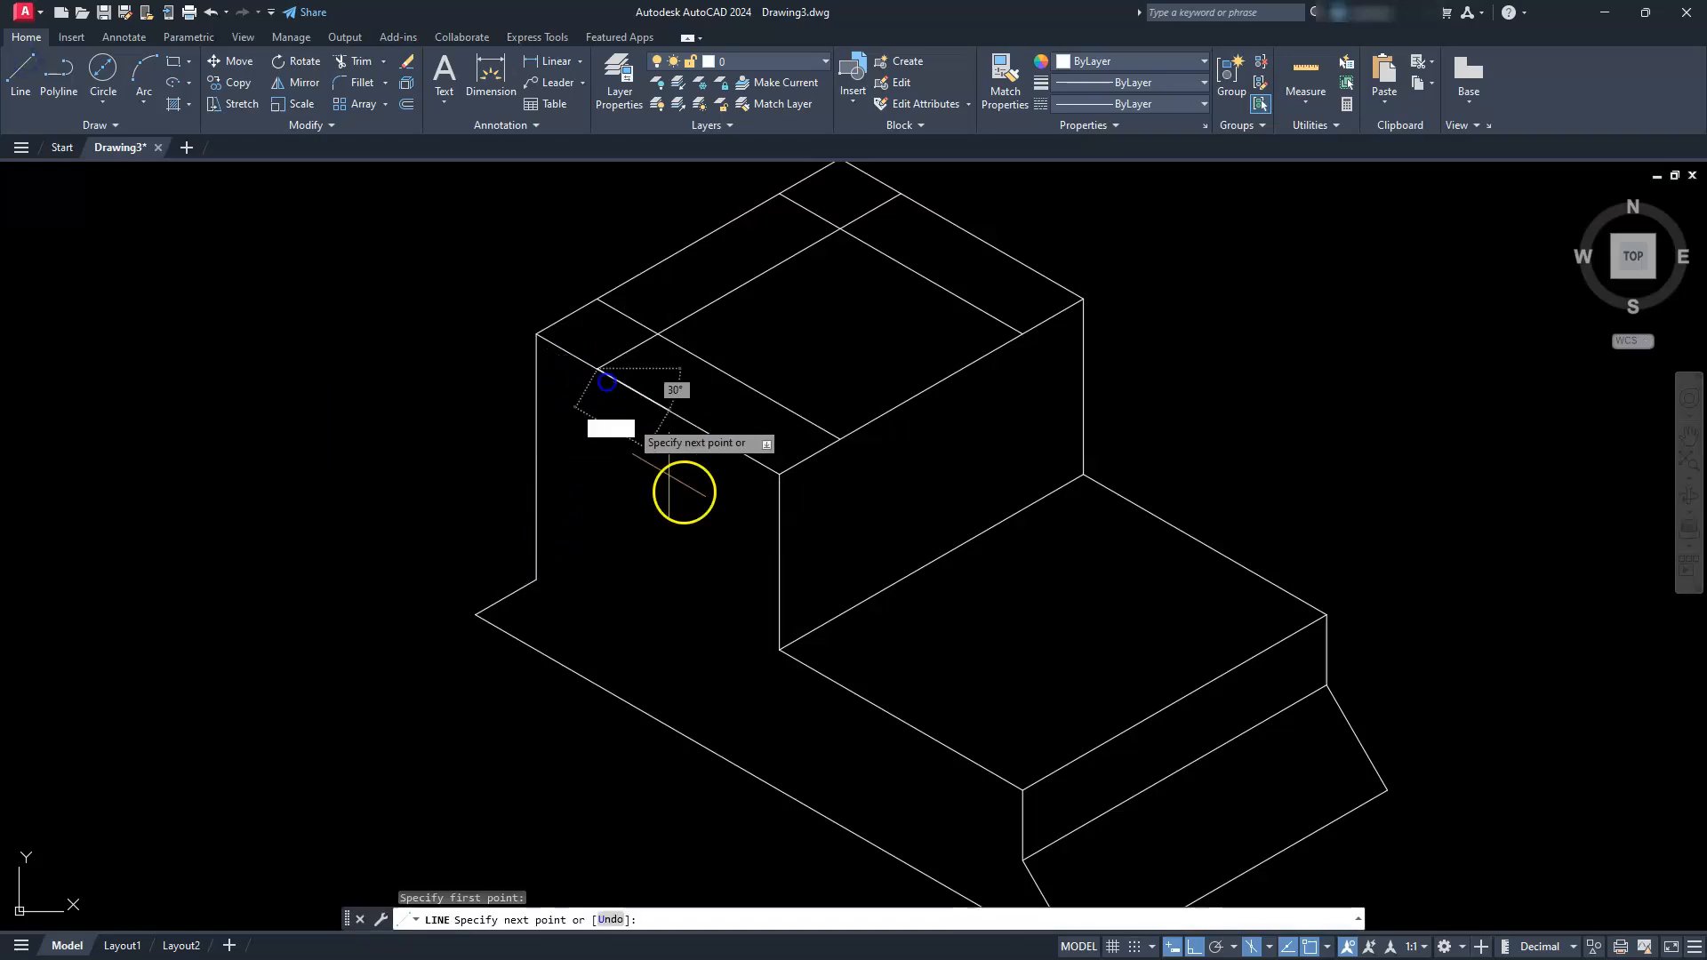
{"action": "left_click", "coordinate": [780, 649]}
{"action": "key", "text": "Escape"}
{"action": "key", "text": "Escape"}
{"action": "key", "text": "Escape"}
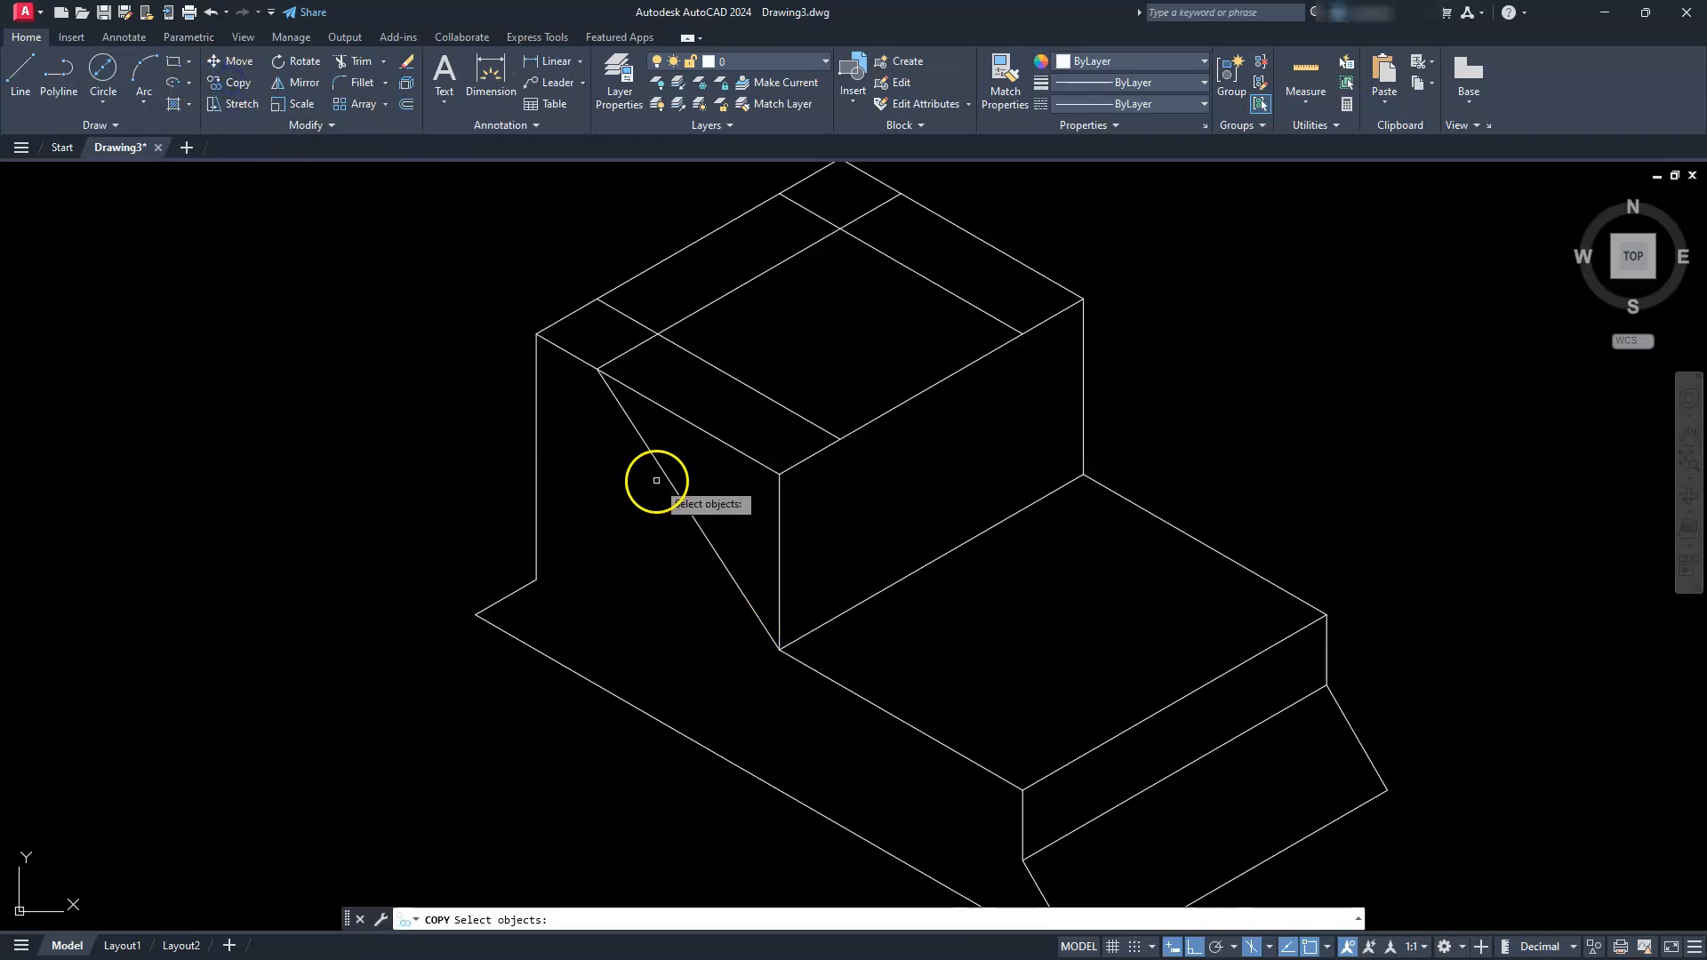
Step: Copy the sloped line from its upper end to the nearest intersection of the inset lines on the top face
{"action": "left_click", "coordinate": [665, 476]}
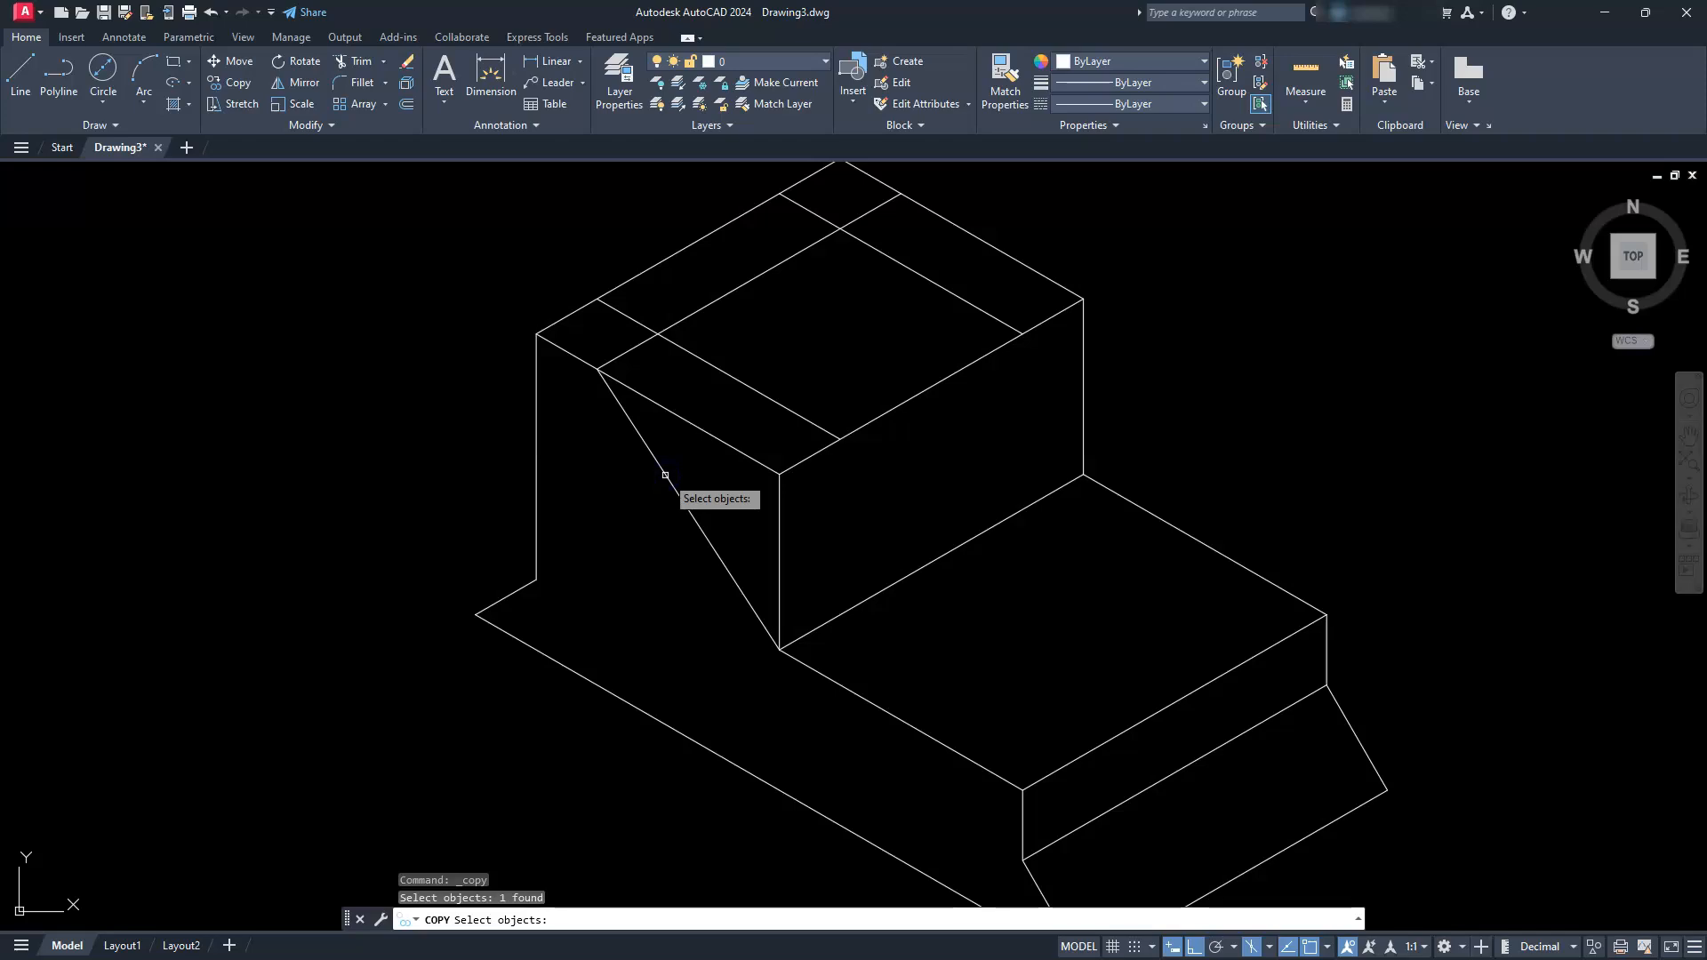
{"action": "key", "text": "Return"}
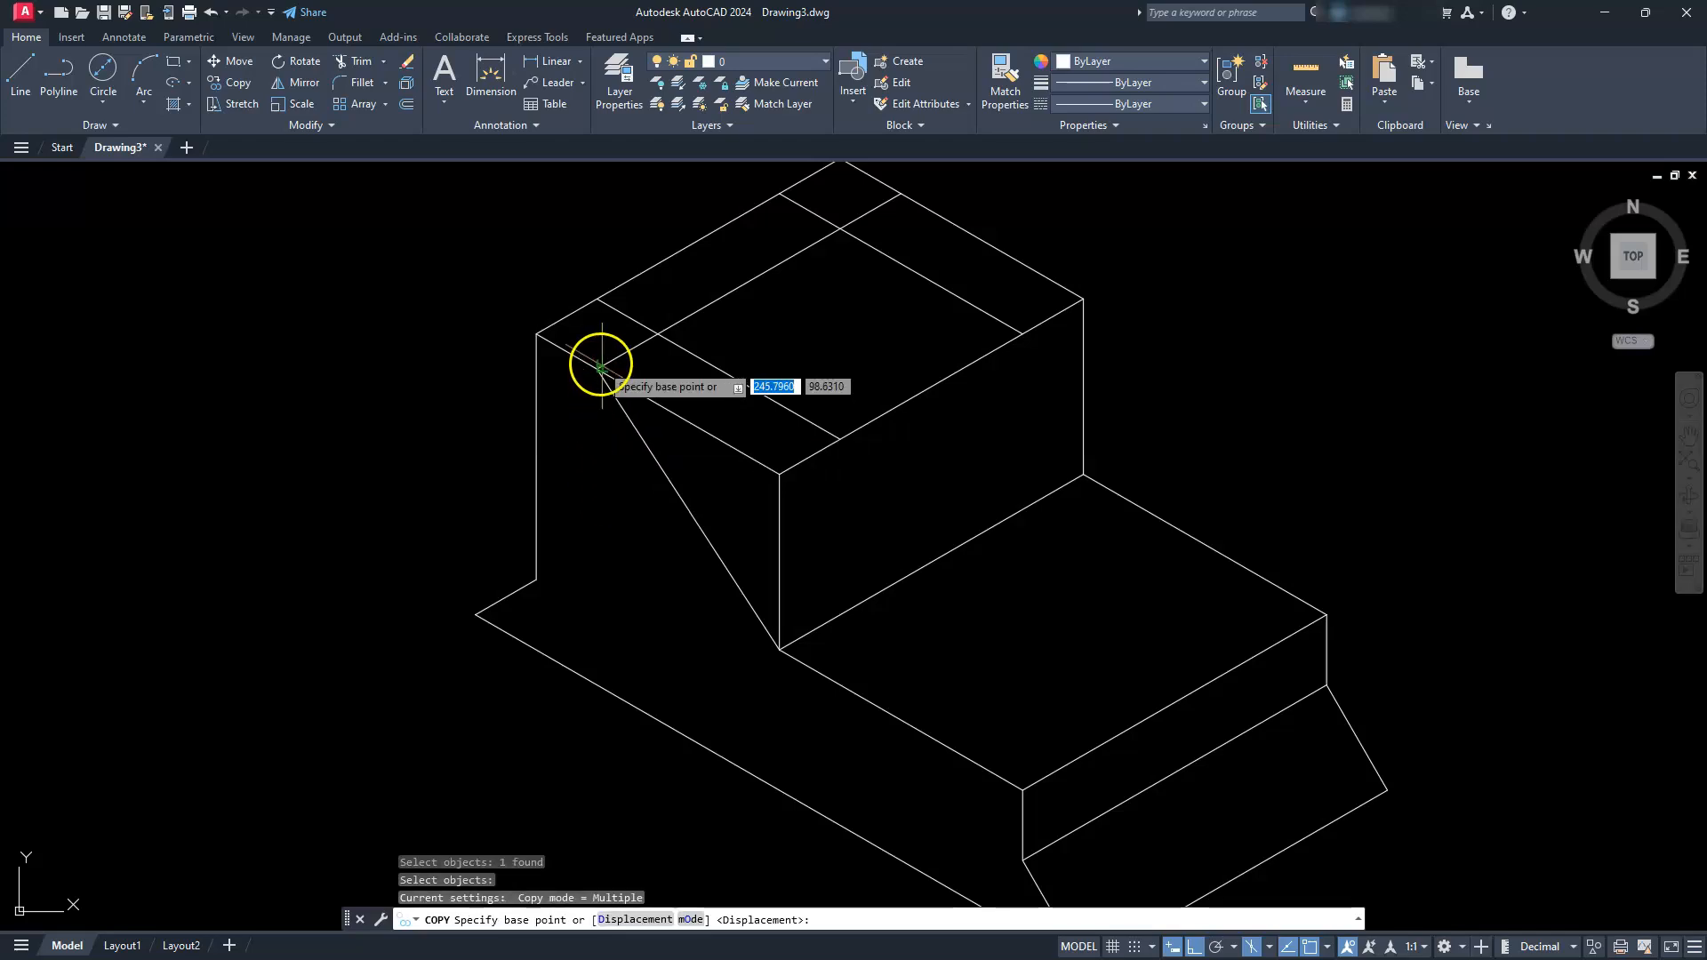
{"action": "left_click", "coordinate": [595, 368]}
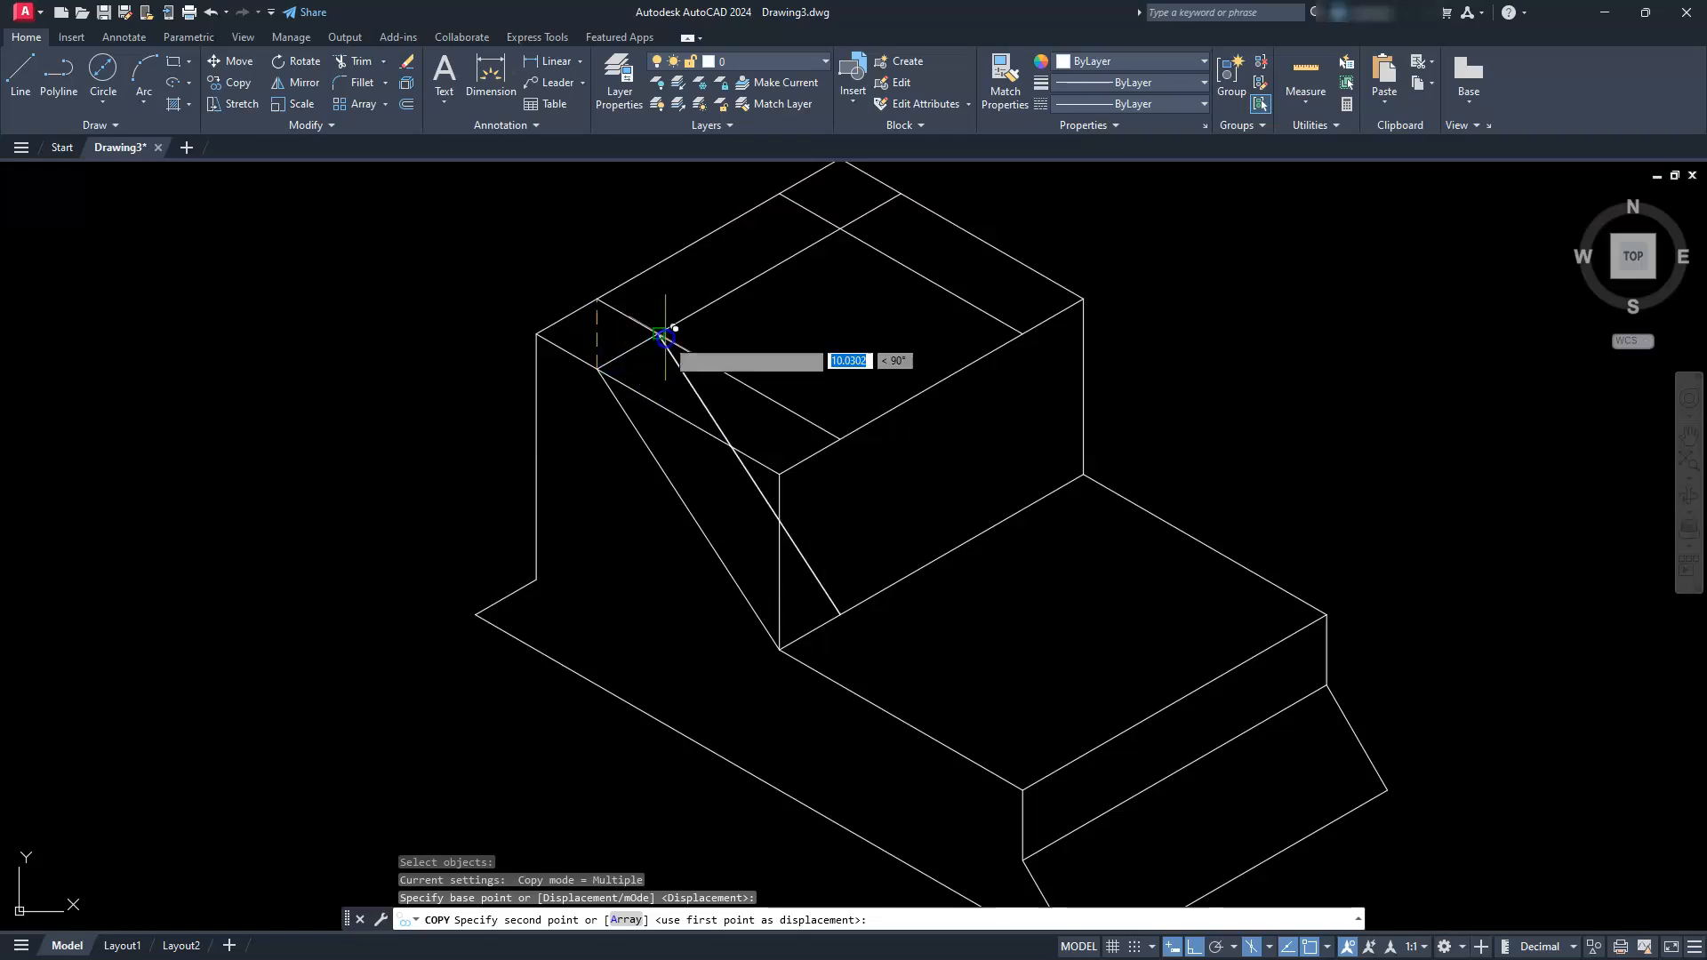
{"action": "left_click", "coordinate": [665, 338]}
{"action": "key", "text": "Escape"}
{"action": "key", "text": "Escape"}
{"action": "key", "text": "Escape"}
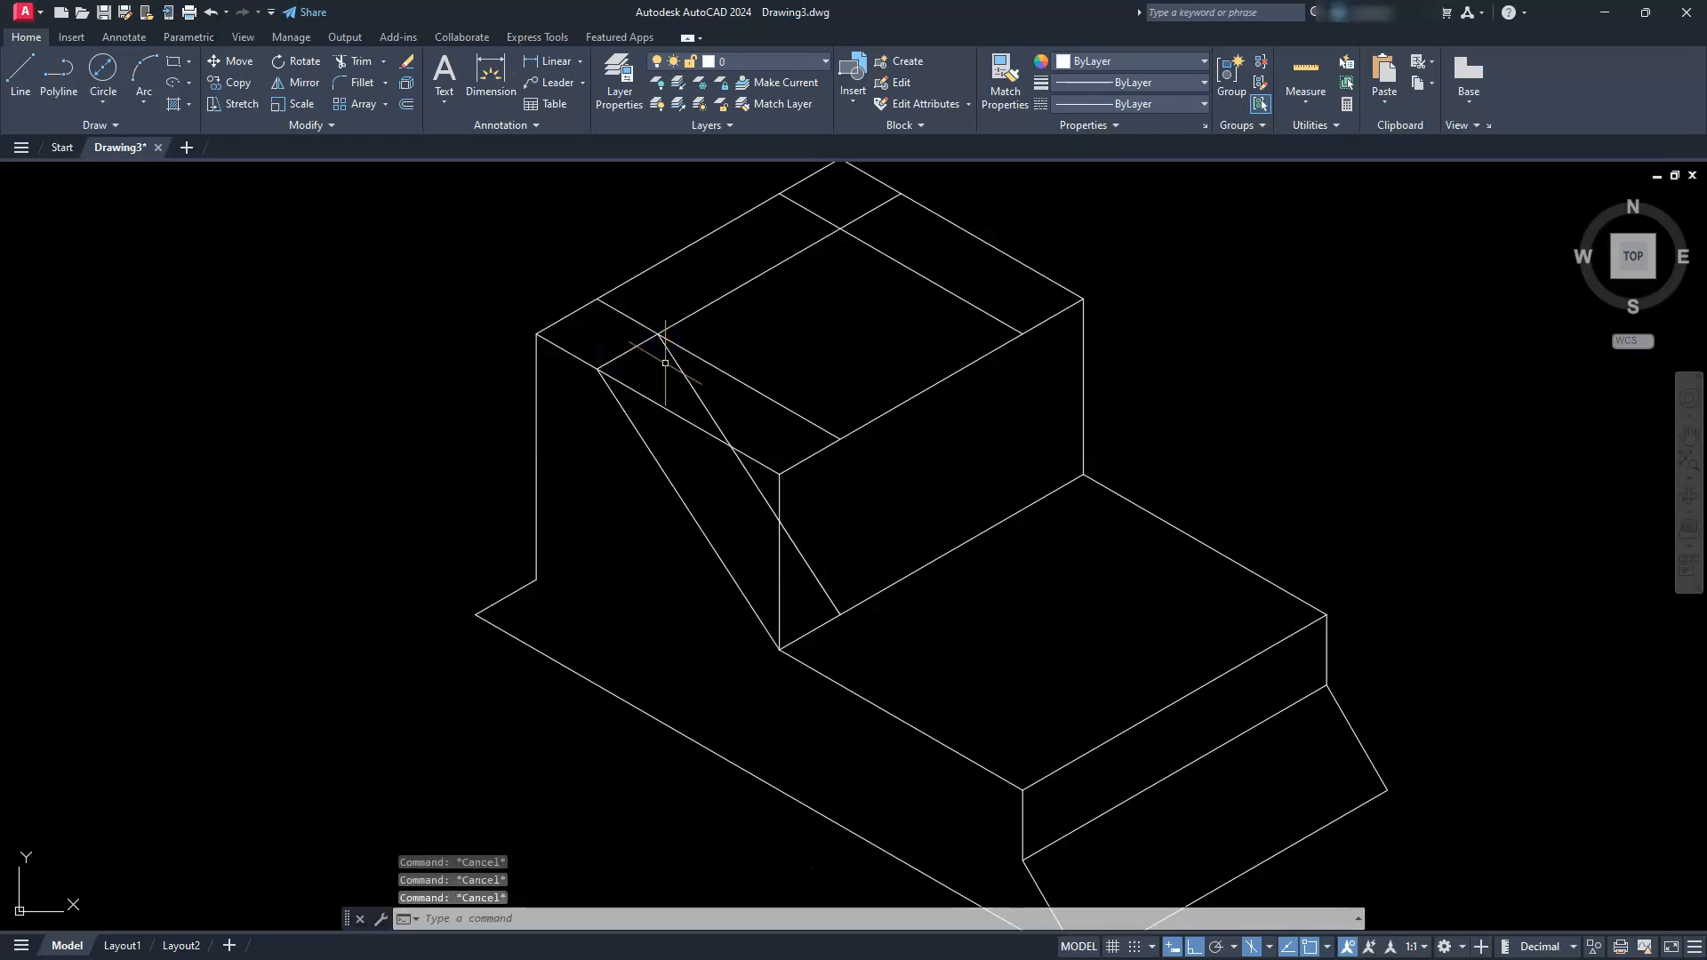
Step: Copy the upper block's right vertical edge from its top corner to the adjacent inset line's end on the front top edge
{"action": "left_click", "coordinate": [1082, 370]}
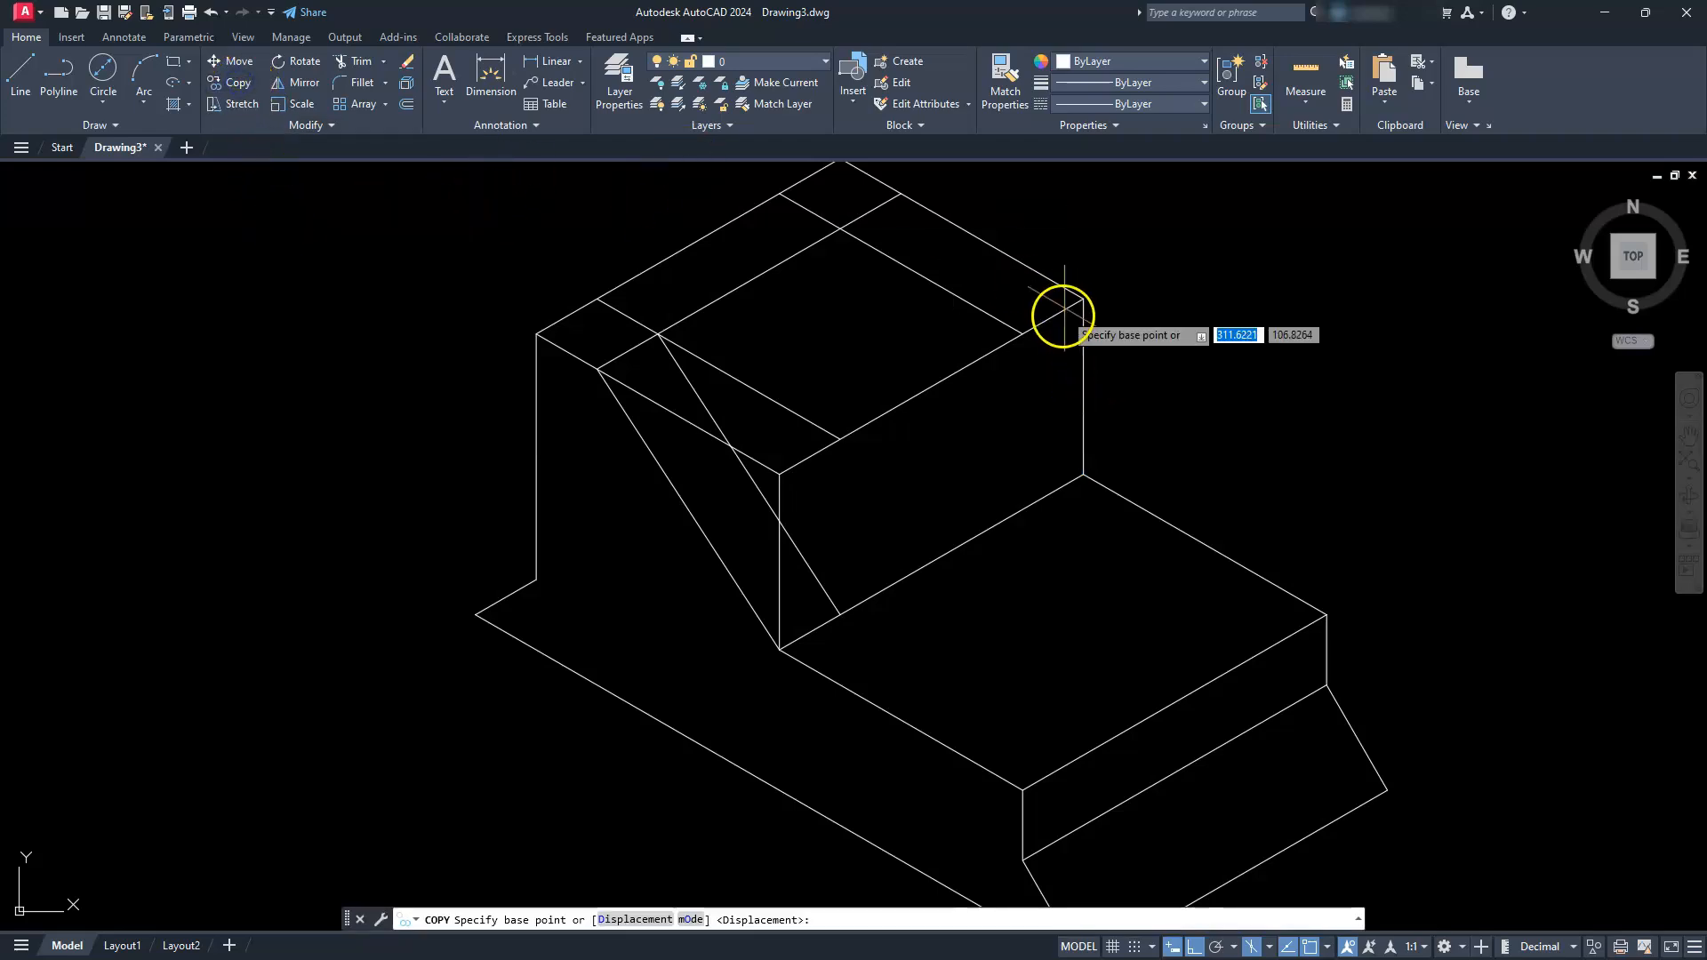
{"action": "left_click", "coordinate": [1083, 300]}
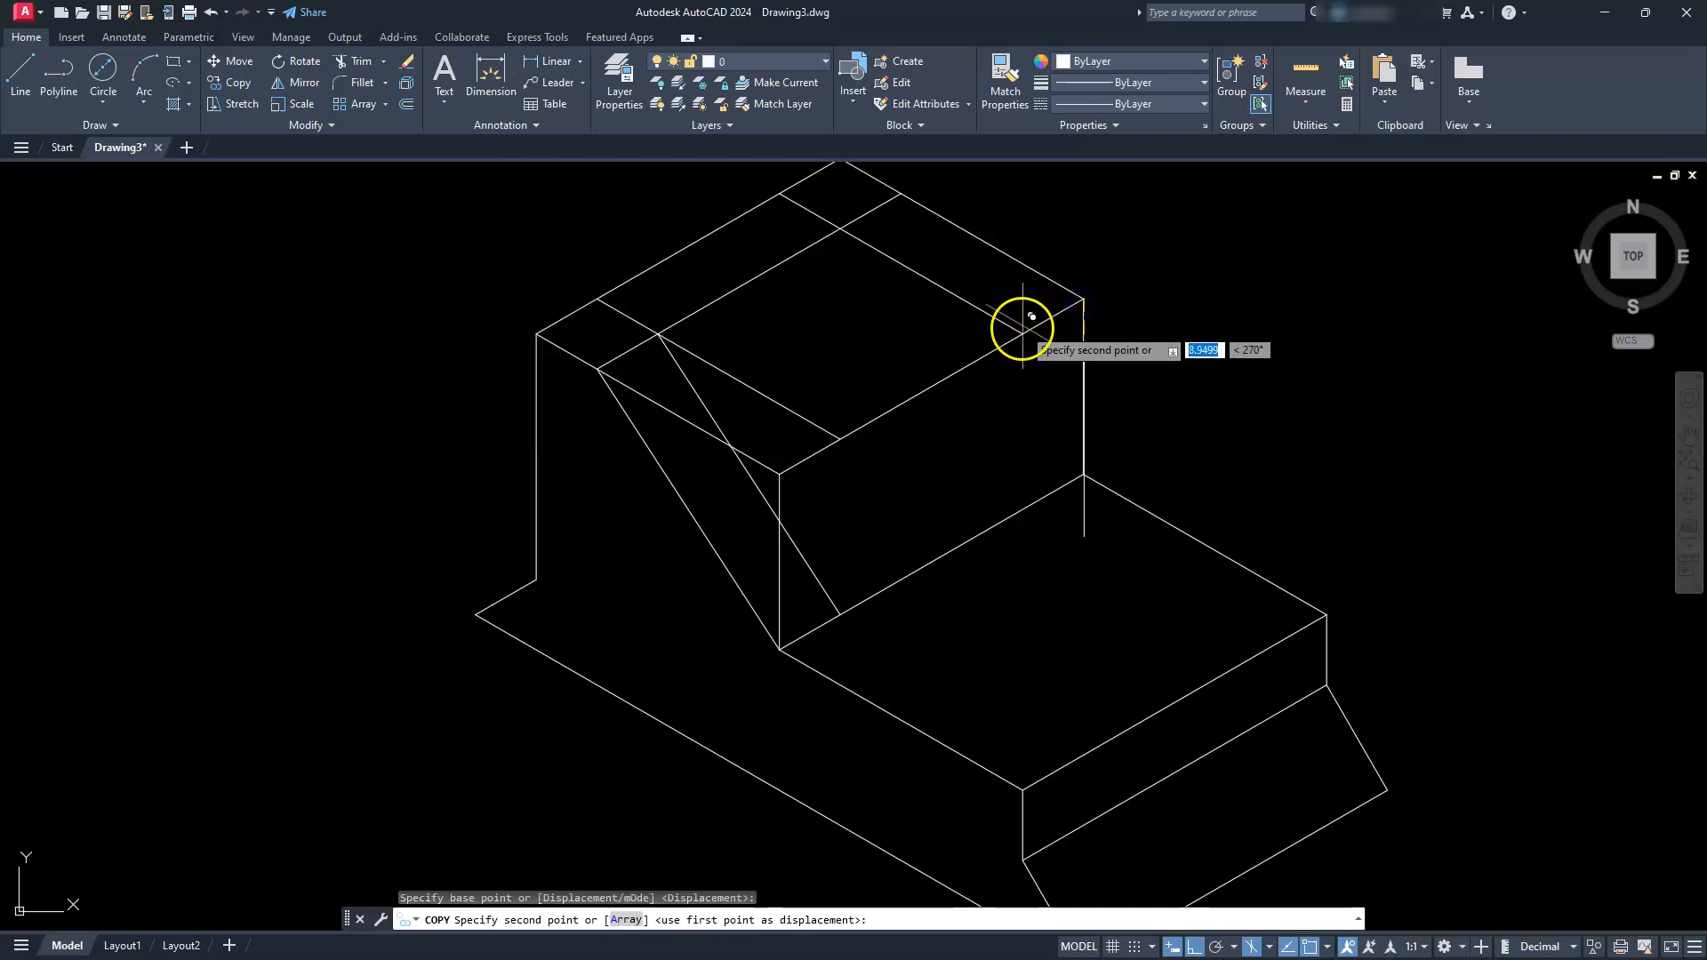
{"action": "left_click", "coordinate": [1022, 333]}
{"action": "key", "text": "Escape"}
{"action": "key", "text": "Escape"}
{"action": "key", "text": "Escape"}
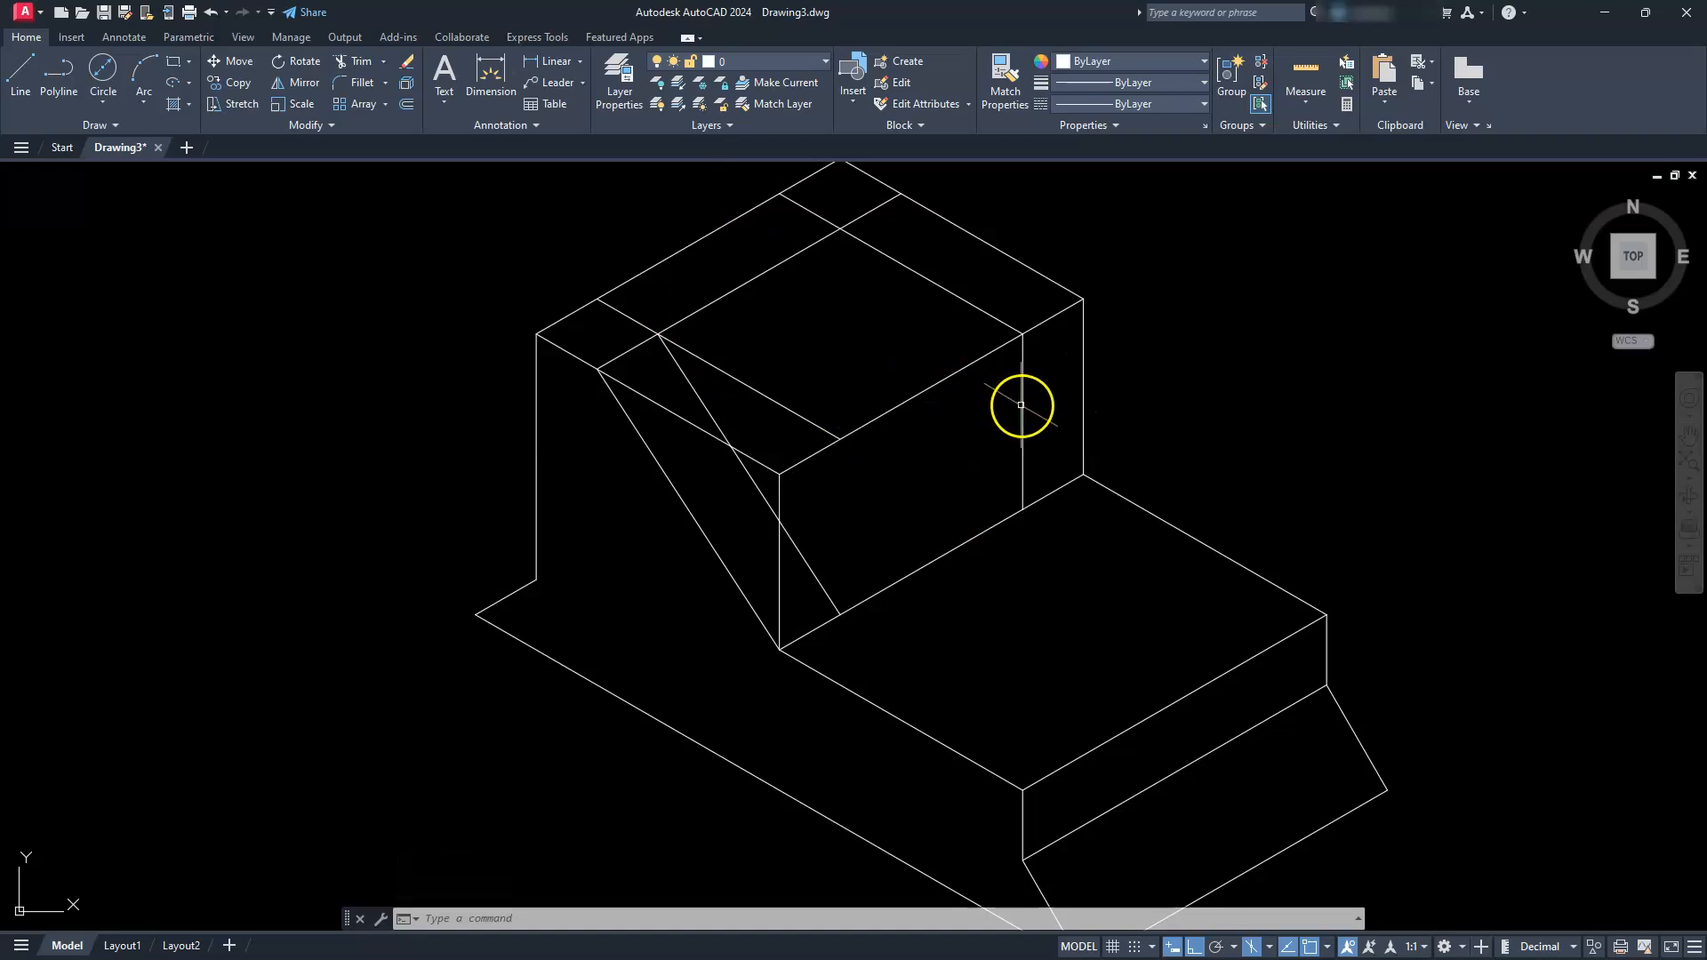
Step: Copy the inset vertical line from its top end to the rear intersection of the inset lines
{"action": "left_click", "coordinate": [1022, 411]}
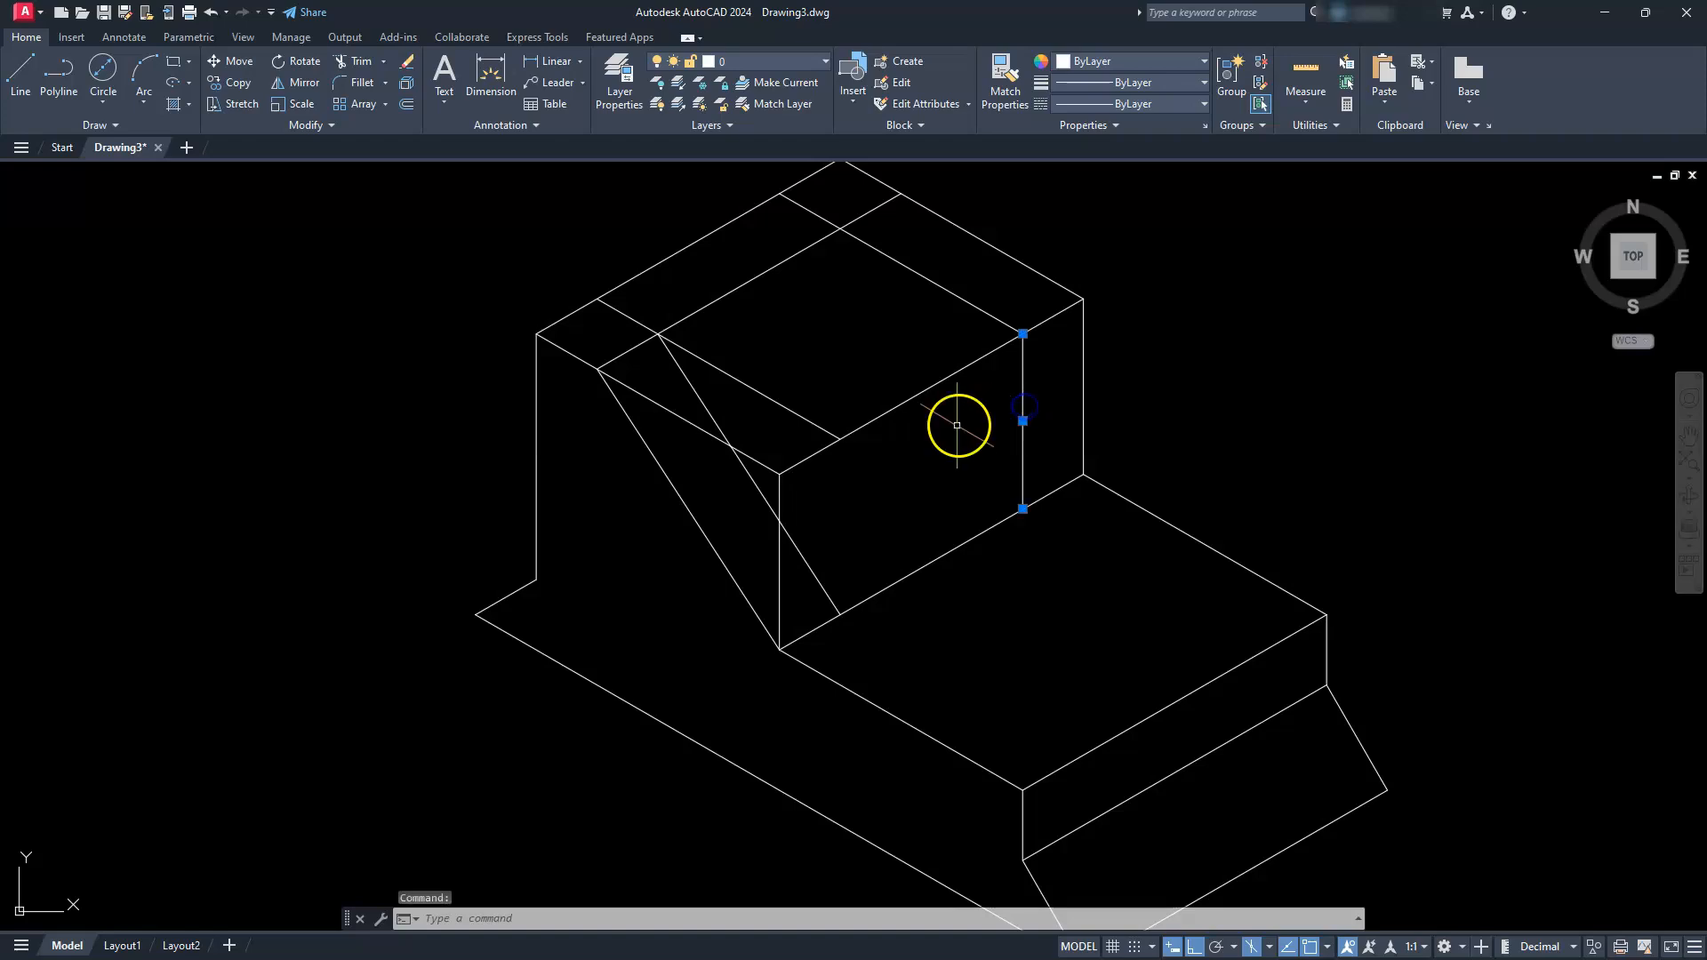
{"action": "left_click", "coordinate": [230, 83]}
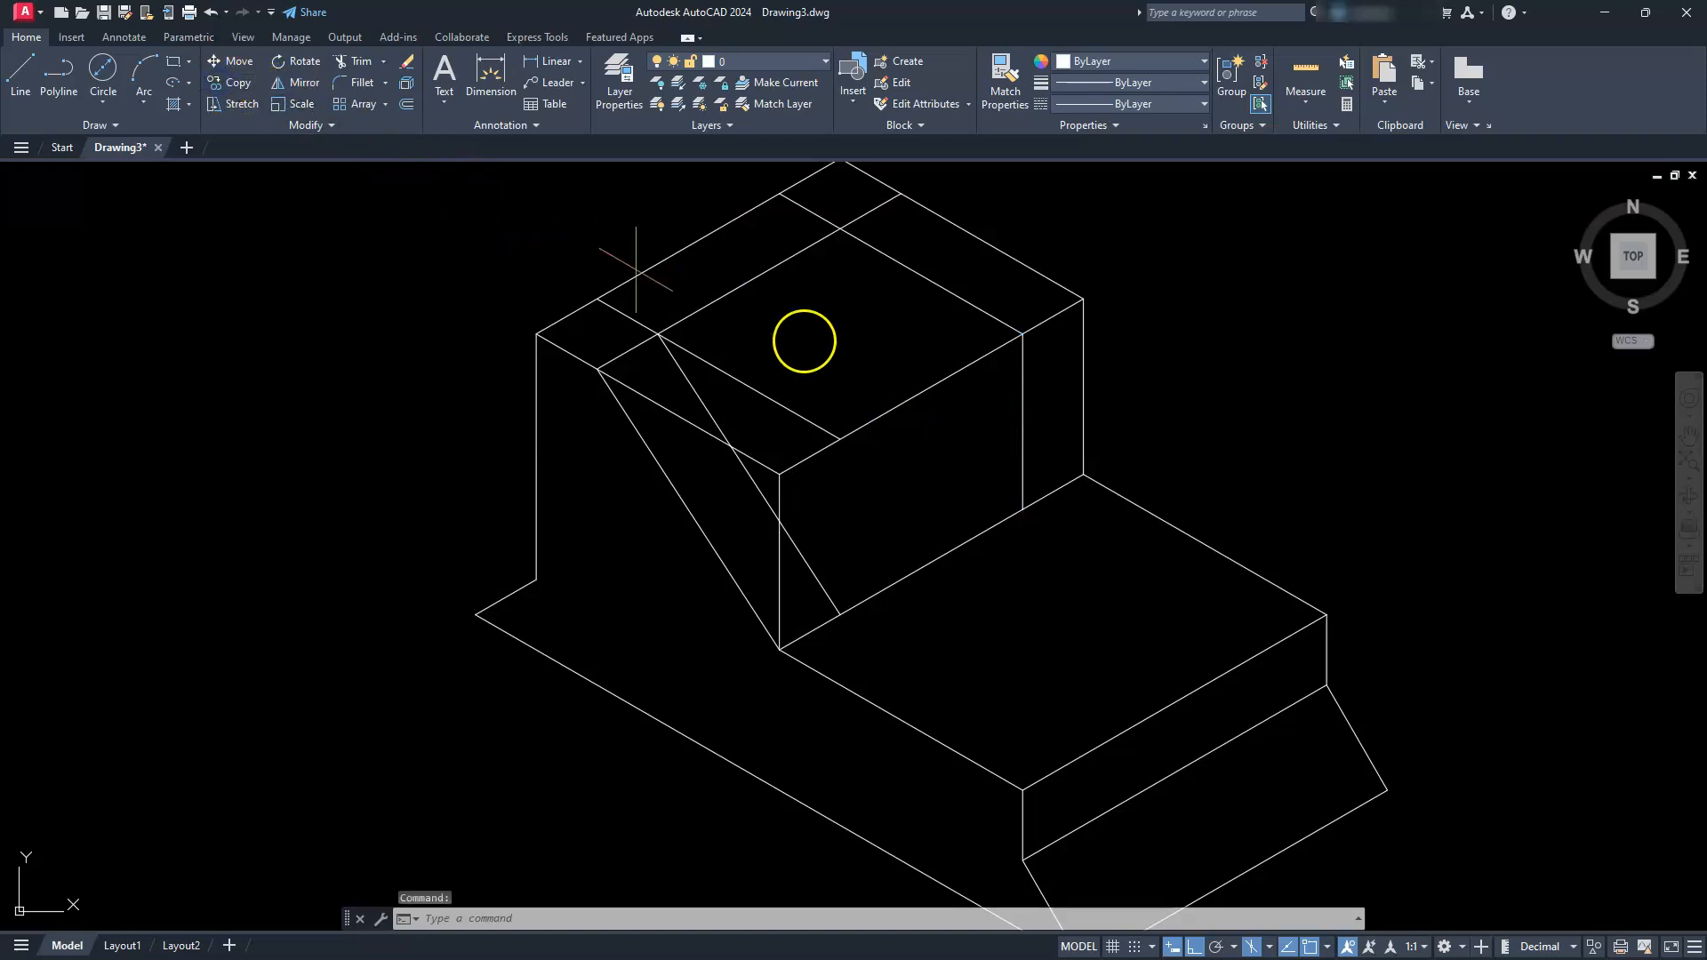
{"action": "left_click", "coordinate": [1022, 333]}
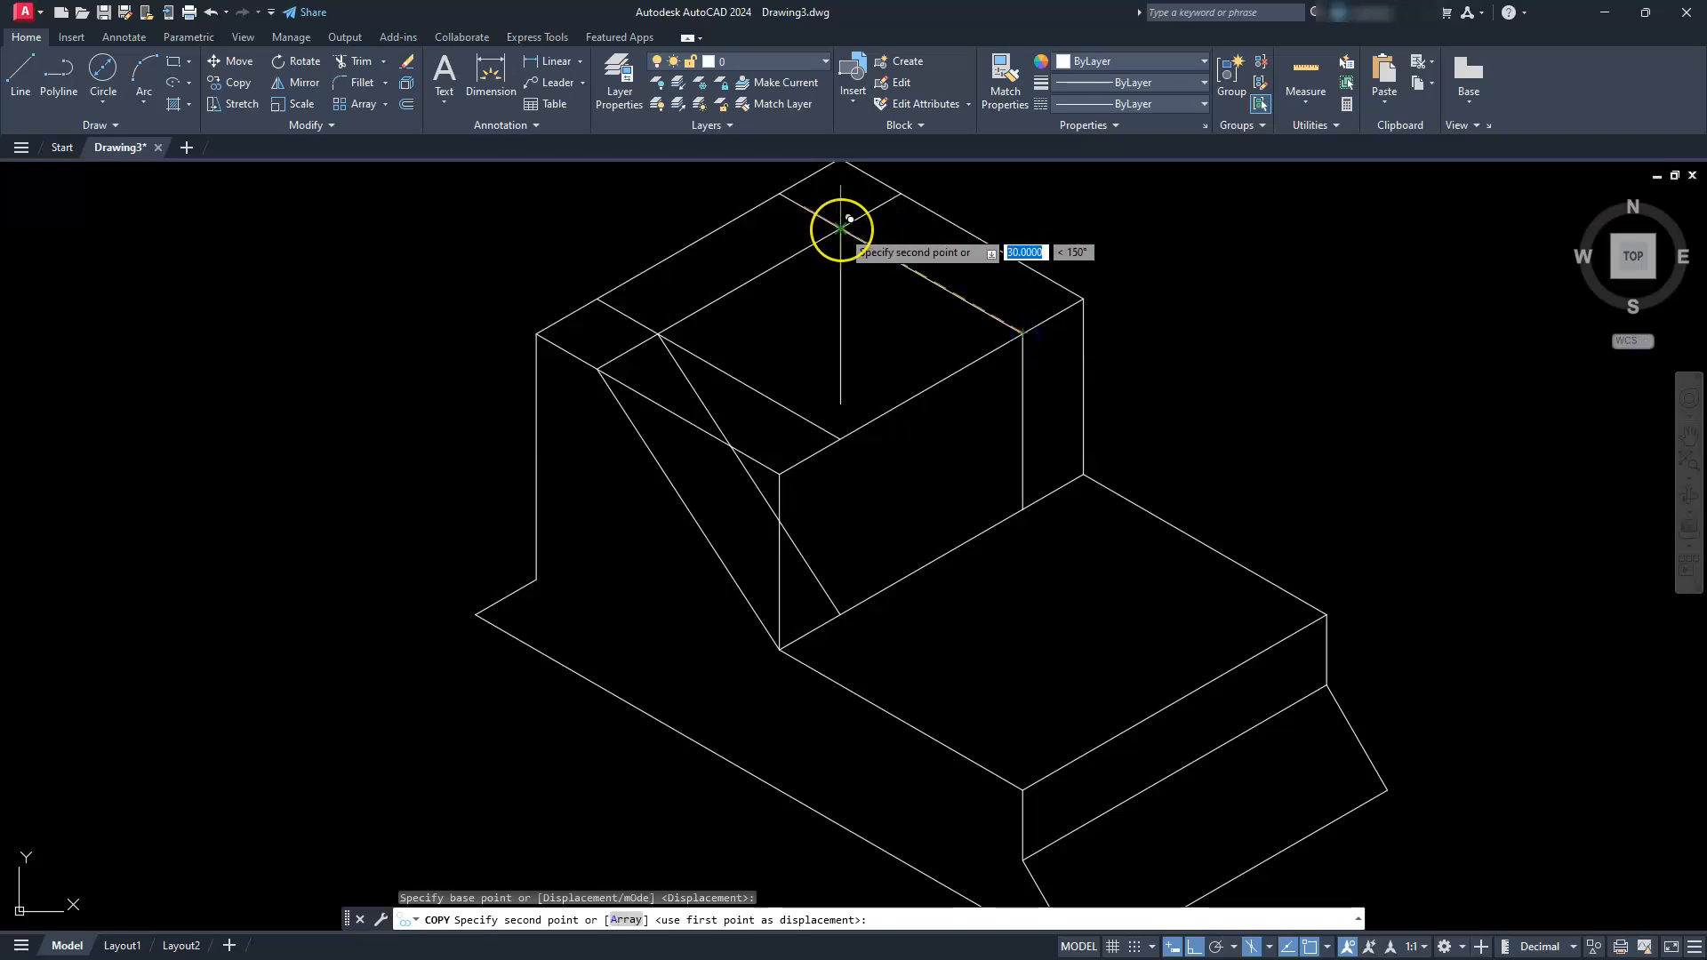
{"action": "key", "text": "Escape"}
{"action": "key", "text": "Escape"}
{"action": "key", "text": "Escape"}
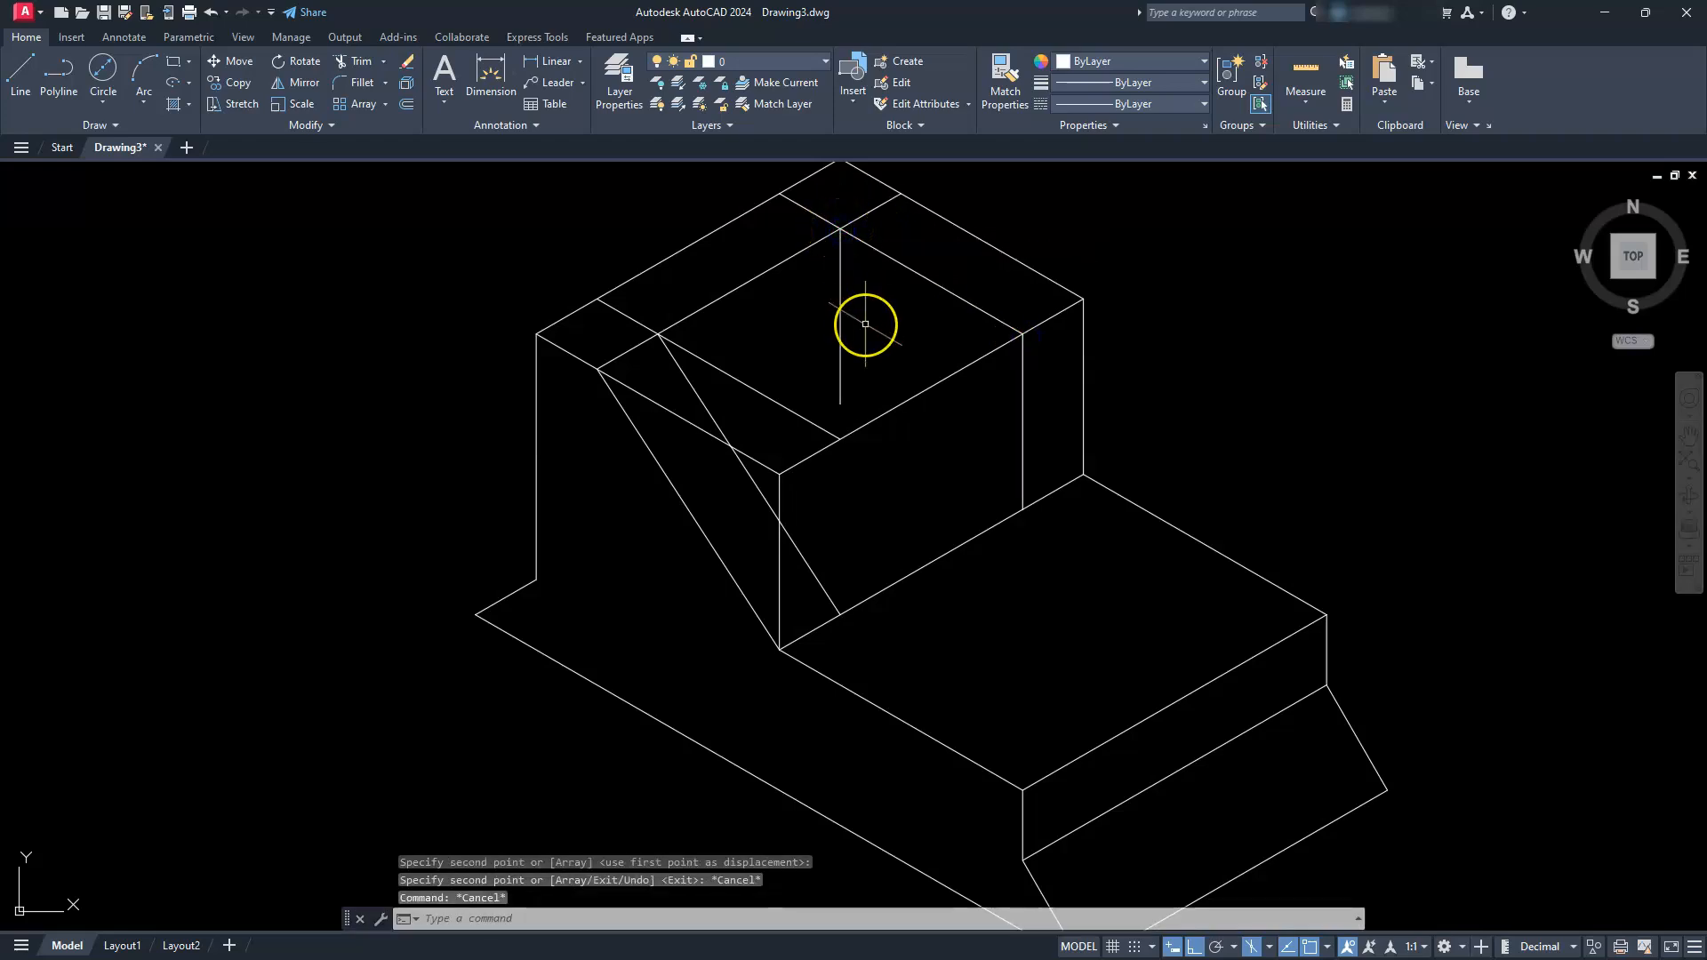
Step: Draw a line connecting the lower ends of the rear and right inset vertical lines to form the pocket's floor edge
{"action": "type", "text": "l"}
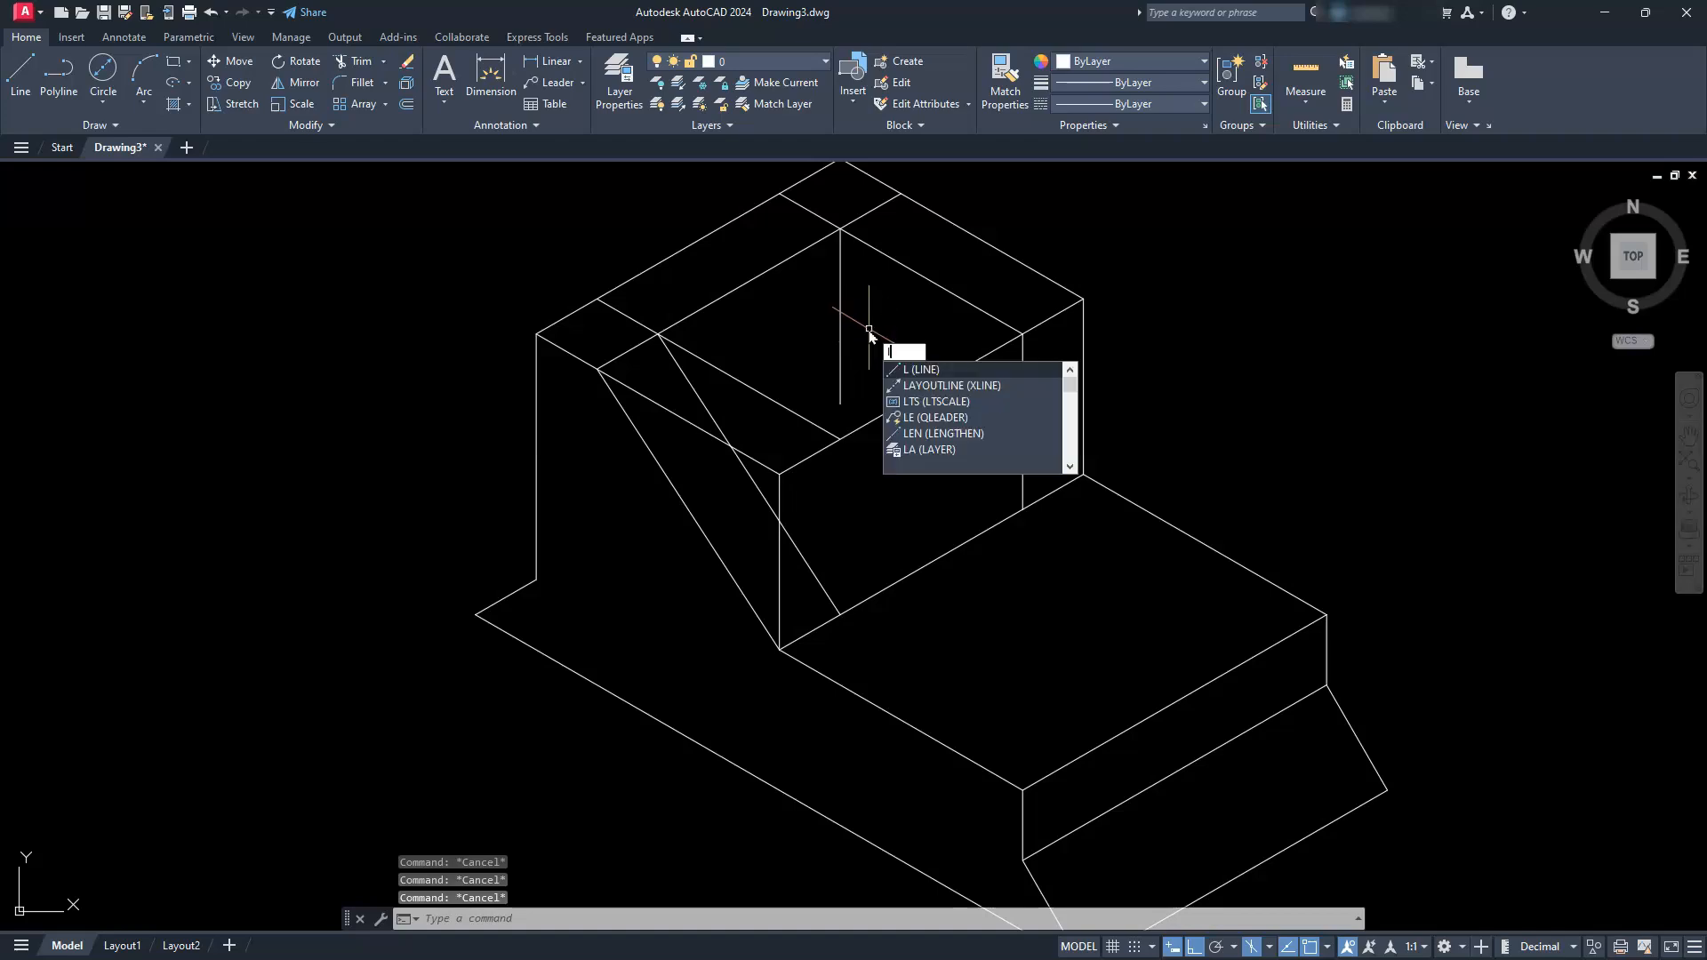
{"action": "key", "text": "Return"}
{"action": "left_click", "coordinate": [841, 404]}
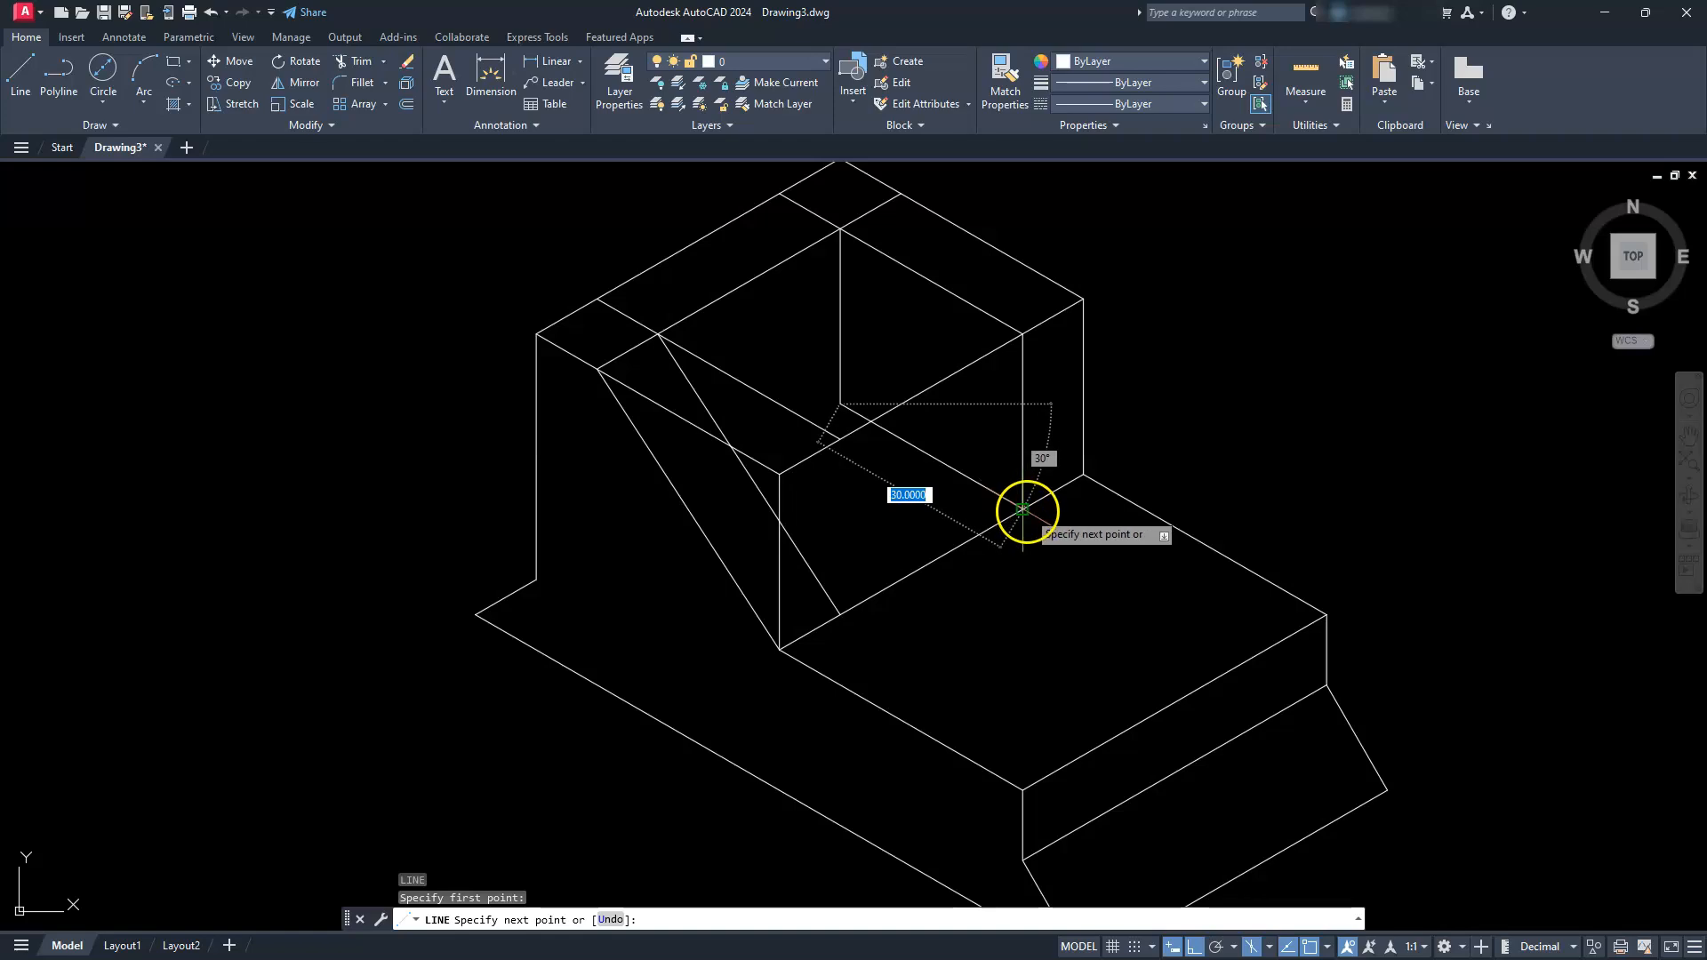
{"action": "key", "text": "Escape"}
{"action": "key", "text": "Escape"}
{"action": "key", "text": "Escape"}
{"action": "key", "text": "Escape"}
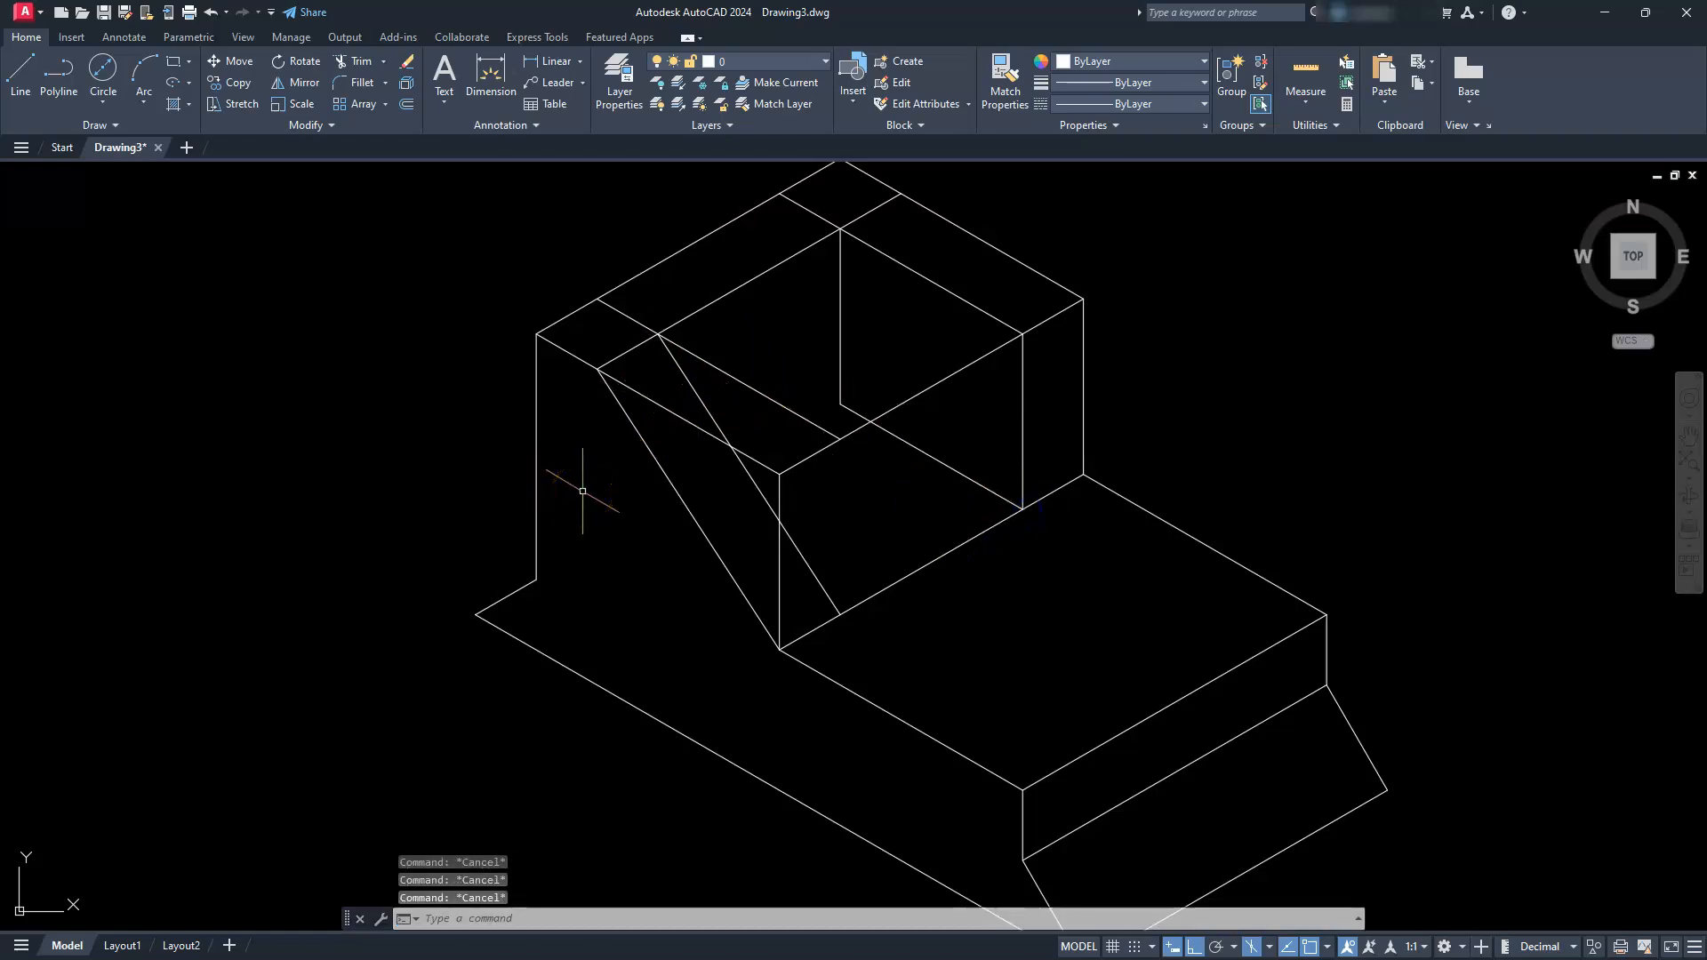
Step: Trim away the front inset line on the upper block's top face and the front-left top edge between the cutout's sloped side and front corner
{"action": "left_click", "coordinate": [358, 64]}
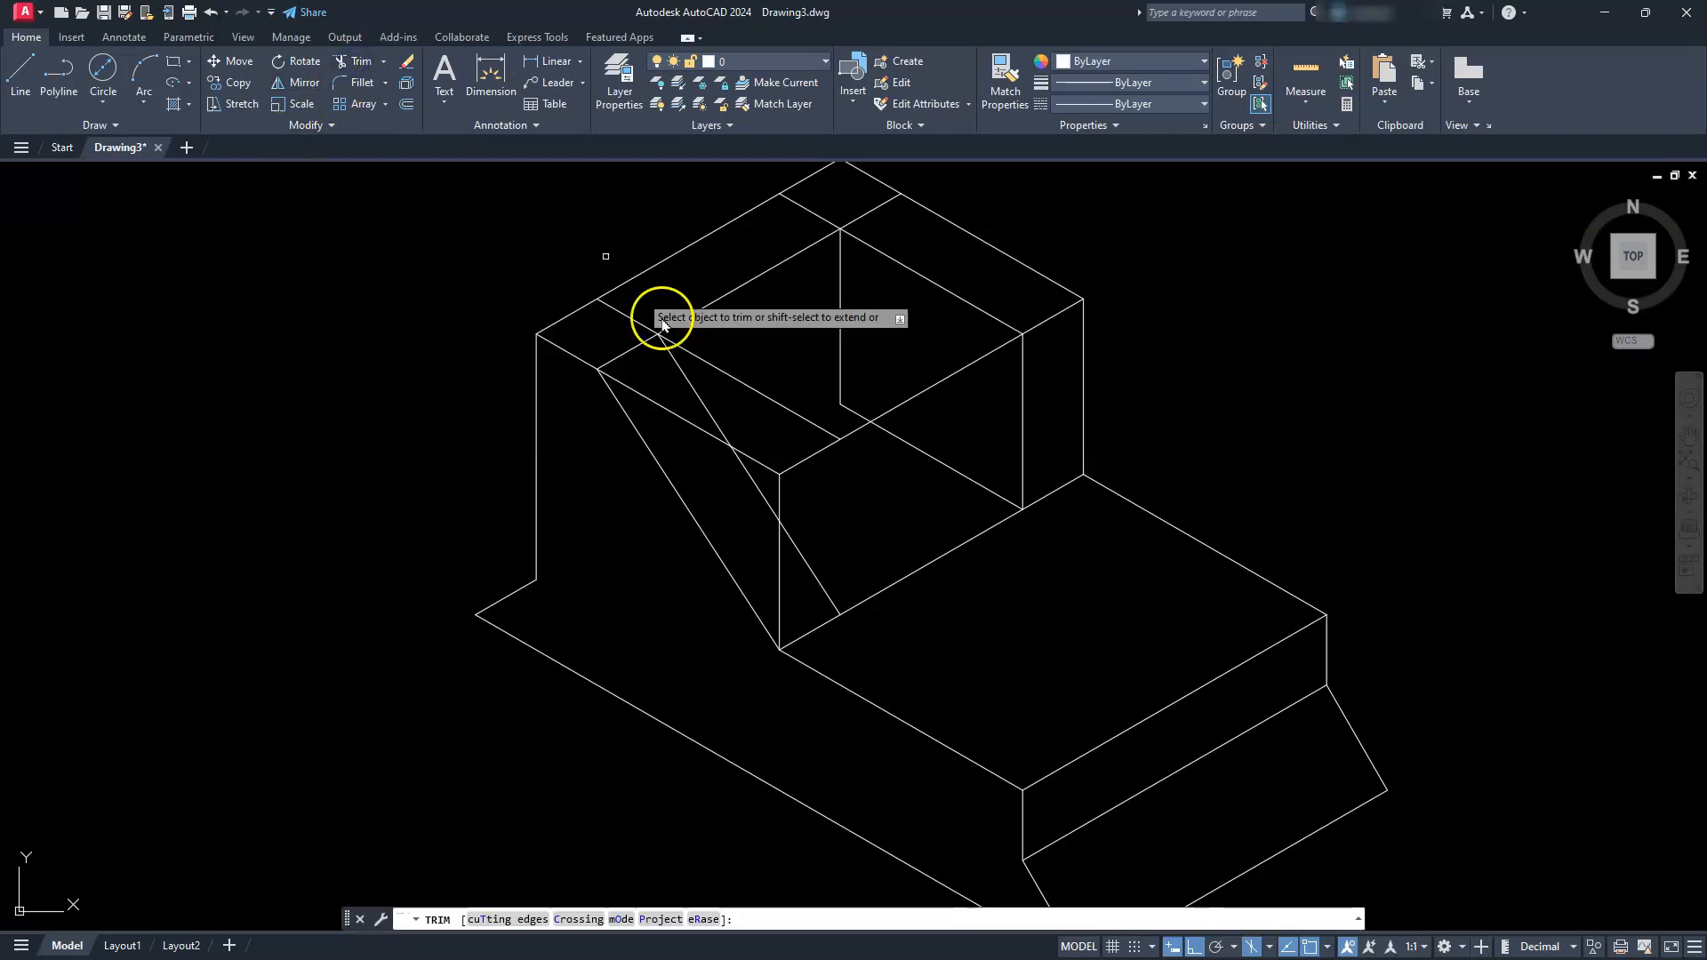
{"action": "left_click", "coordinate": [817, 418]}
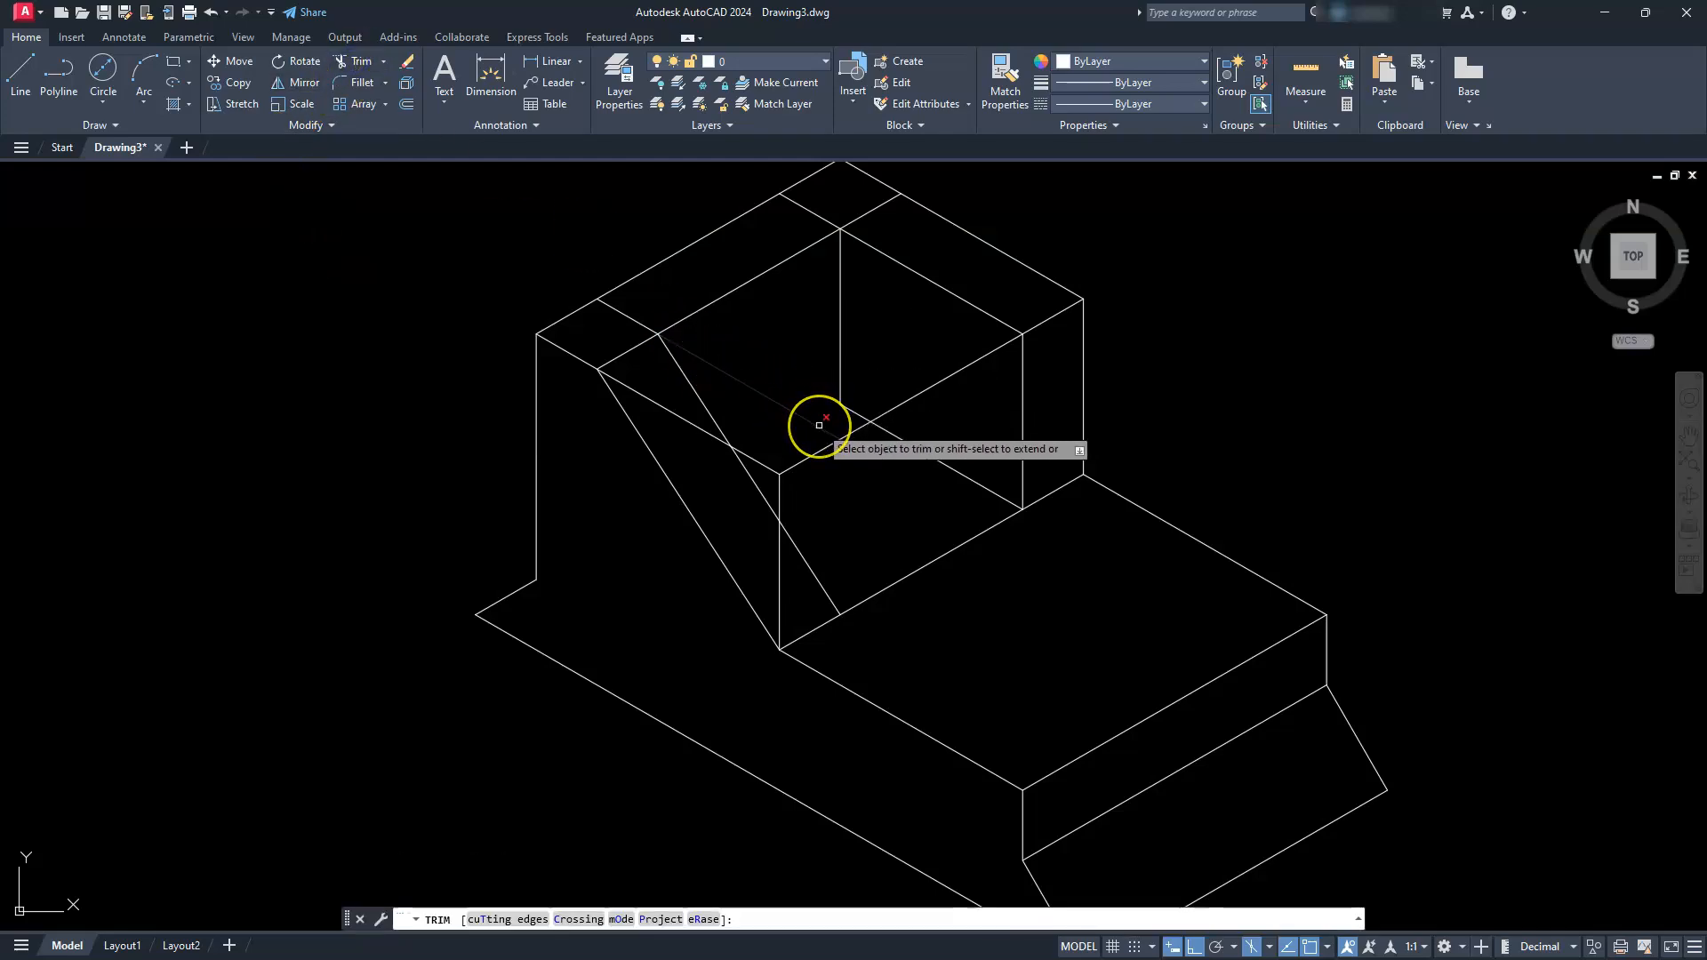
{"action": "left_click", "coordinate": [638, 326]}
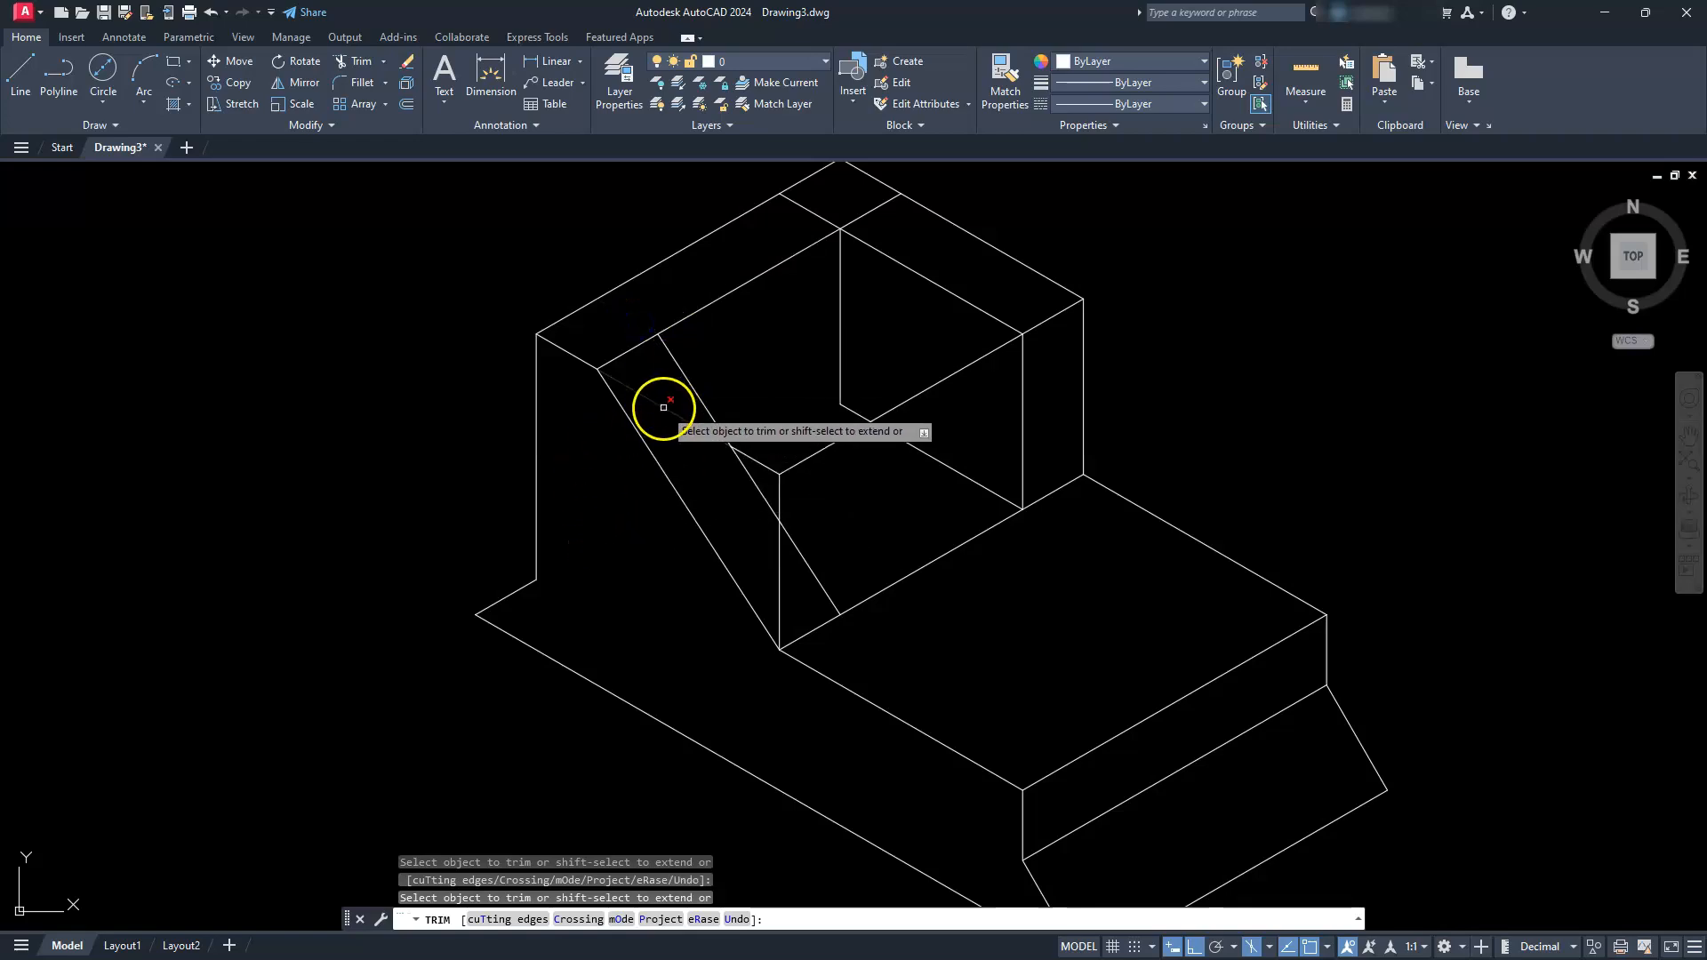
{"action": "left_click", "coordinate": [757, 461]}
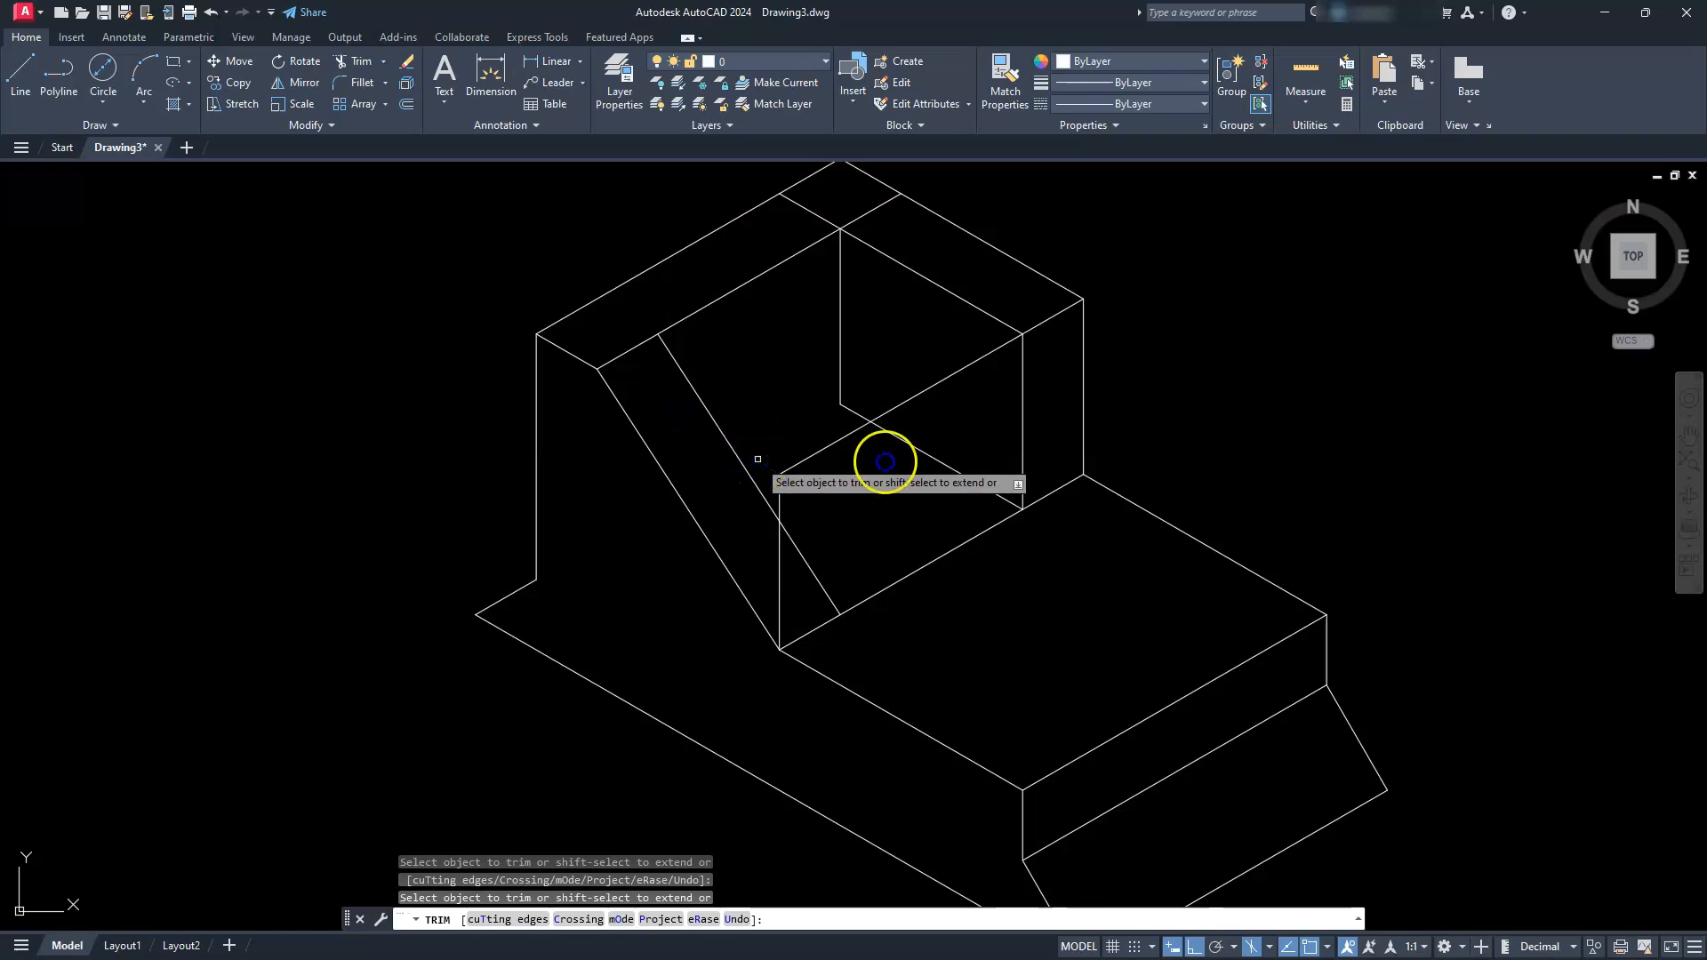
Step: Trim away the upper block's front vertical corner edge and its front-right top edge across the cutout opening
{"action": "left_click", "coordinate": [776, 507]}
{"action": "left_click", "coordinate": [782, 484]}
{"action": "left_click_drag", "start_coordinate": [783, 484], "coordinate": [782, 486]}
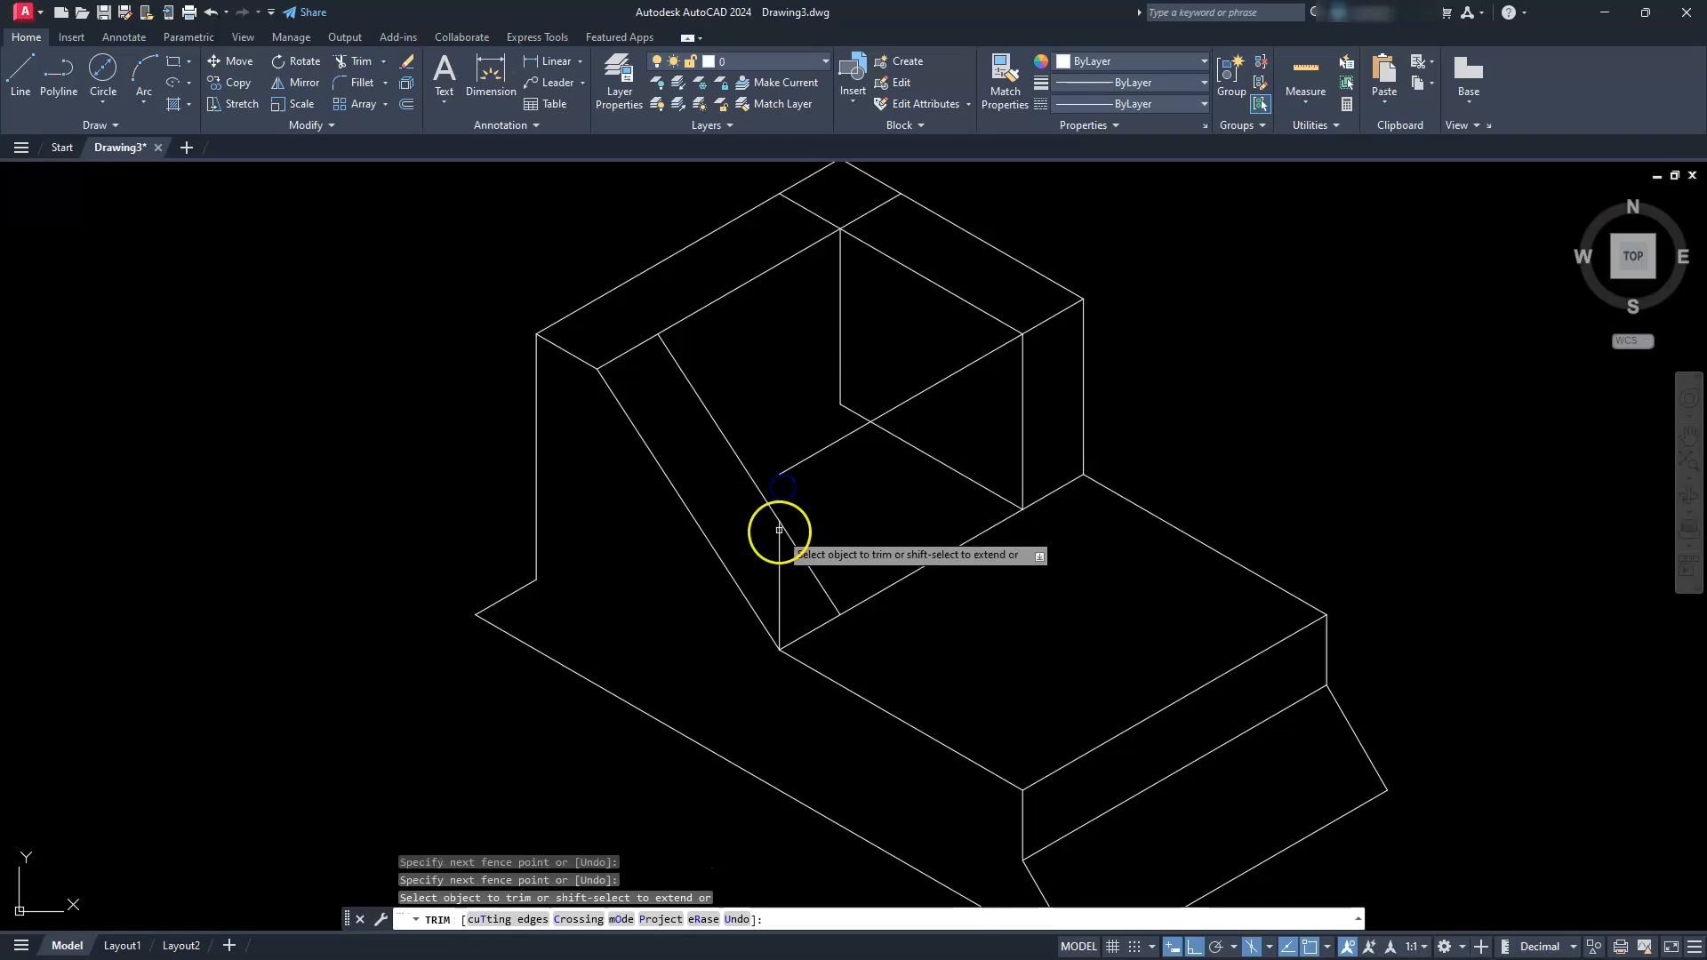
{"action": "left_click", "coordinate": [779, 547]}
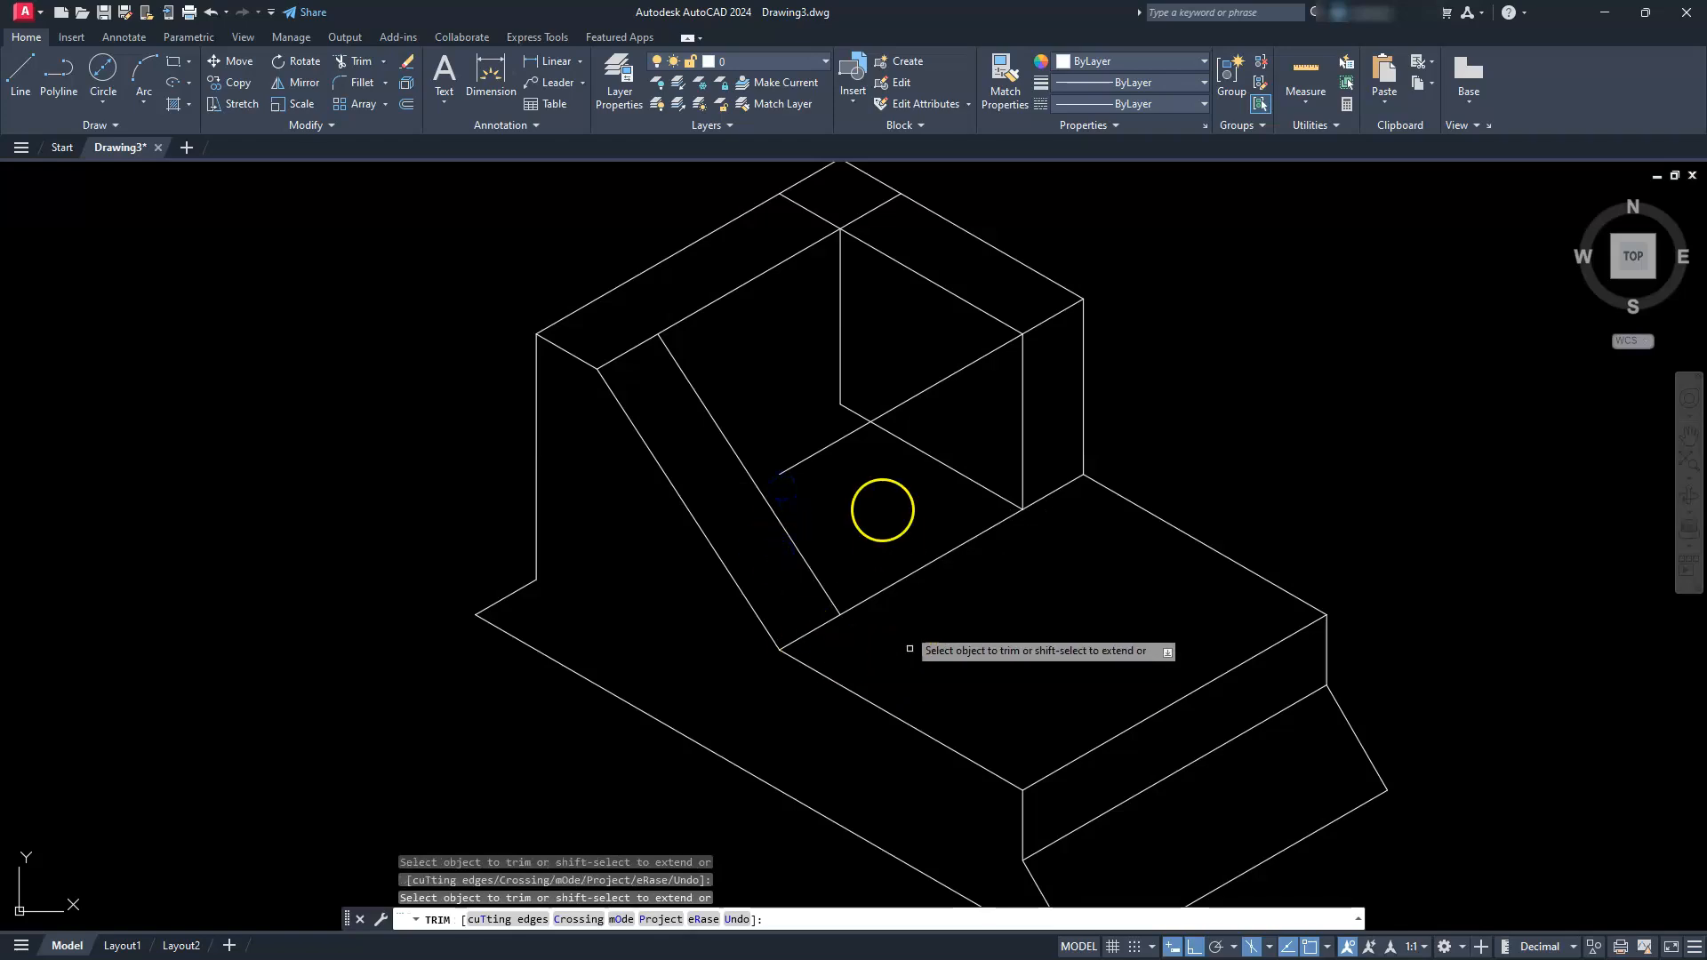
{"action": "left_click", "coordinate": [814, 453]}
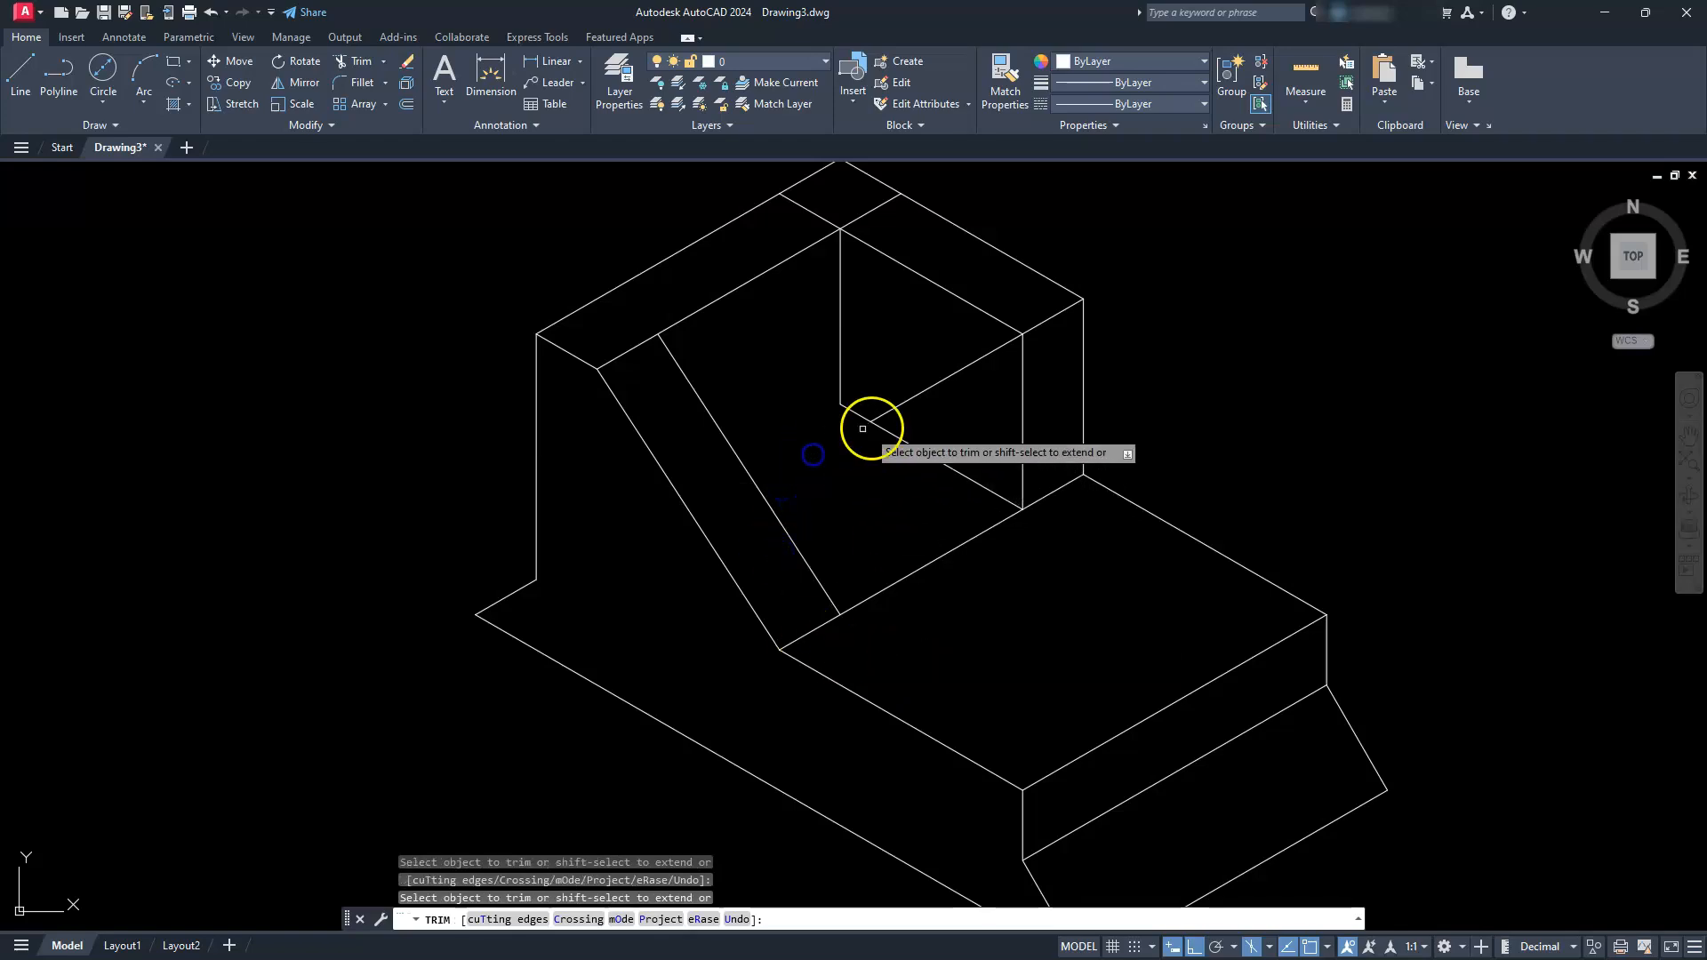
{"action": "left_click", "coordinate": [914, 397]}
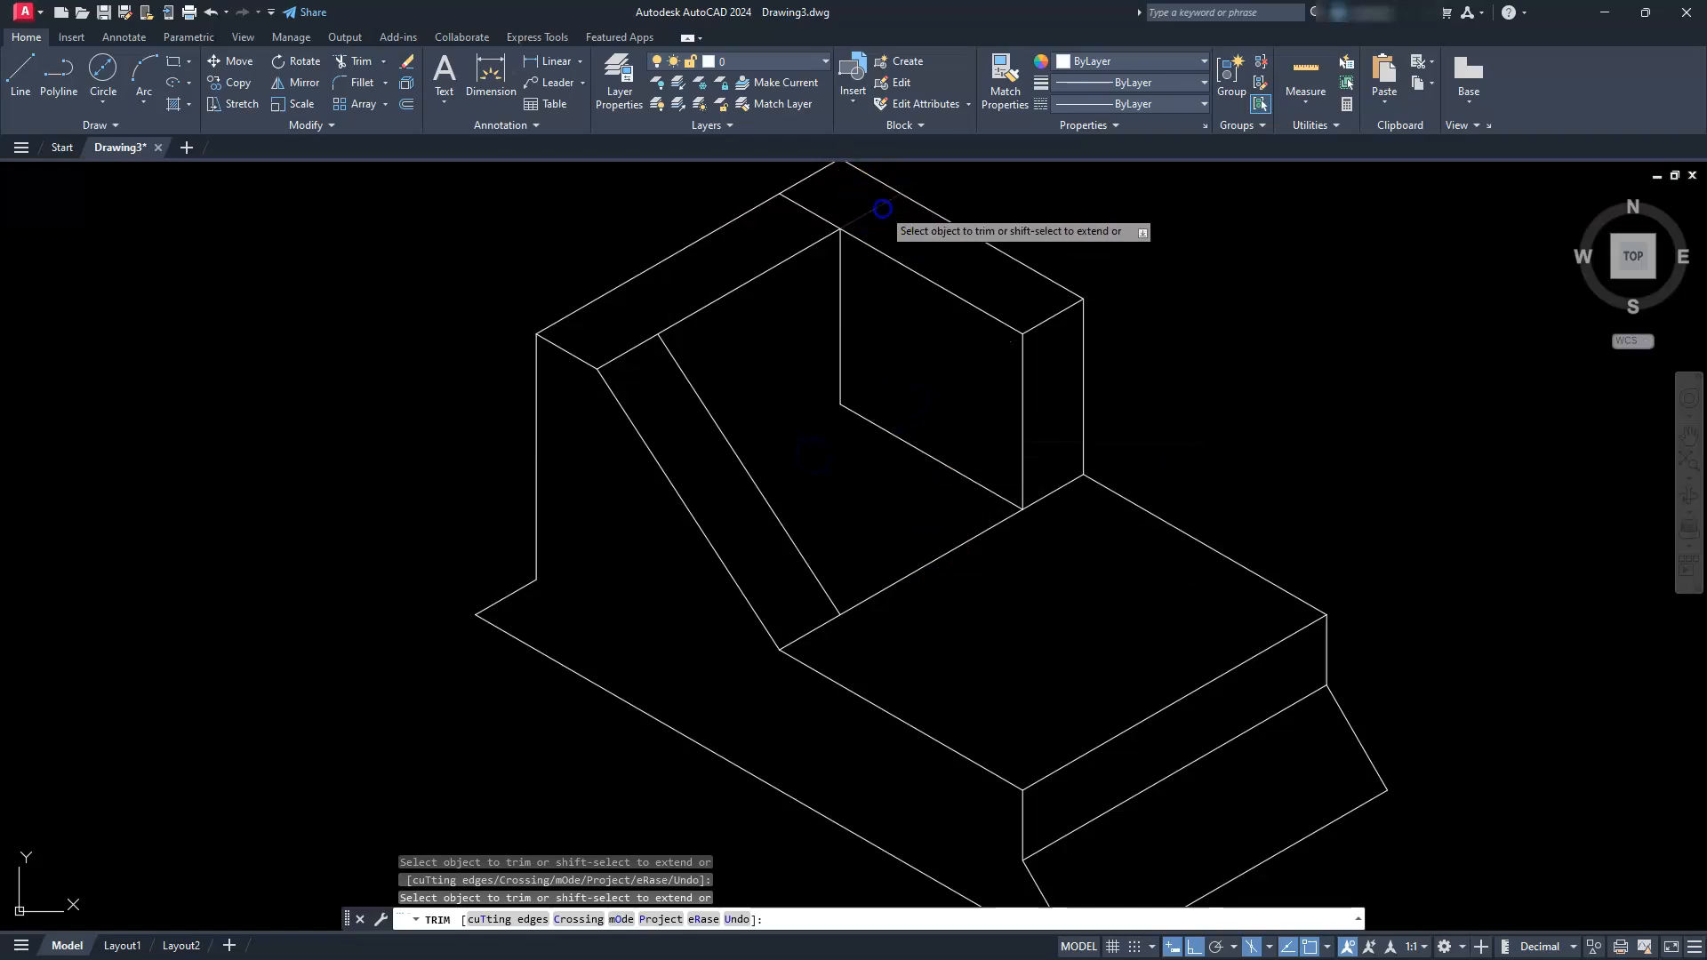
Step: Trim the leftover inset line at the rear of the top face and the lower block's edge line spanning the cutout opening
{"action": "left_click", "coordinate": [809, 211]}
{"action": "left_click", "coordinate": [873, 599]}
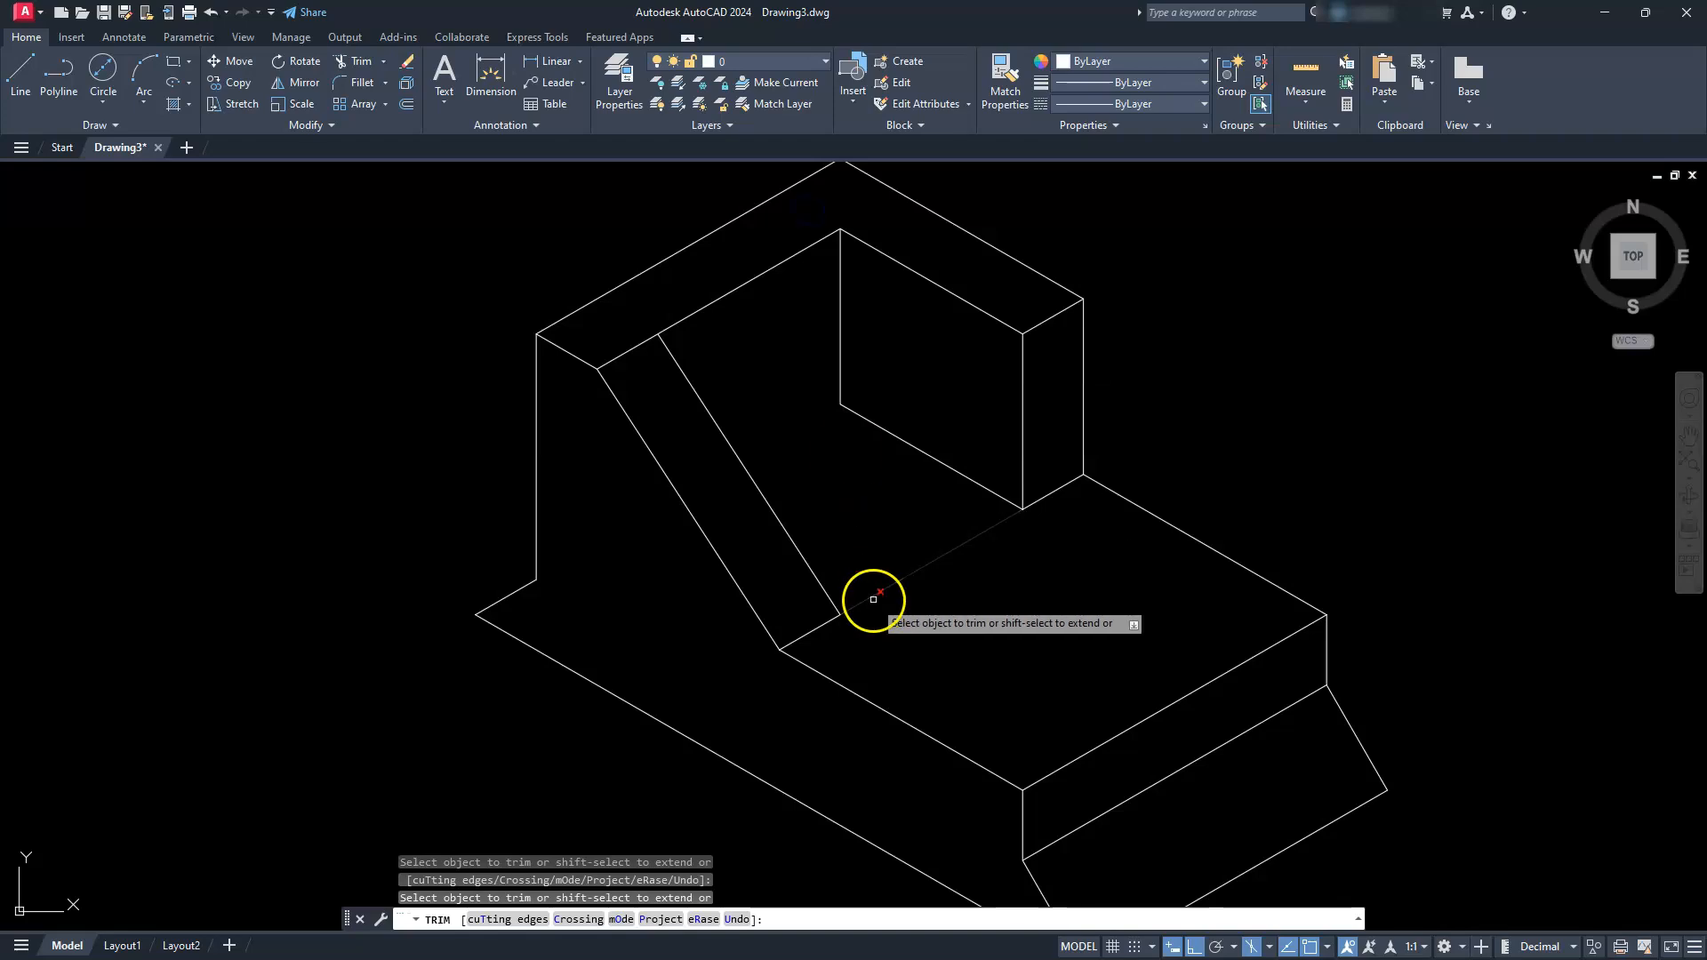
{"action": "left_click", "coordinate": [920, 569]}
{"action": "left_click", "coordinate": [981, 650]}
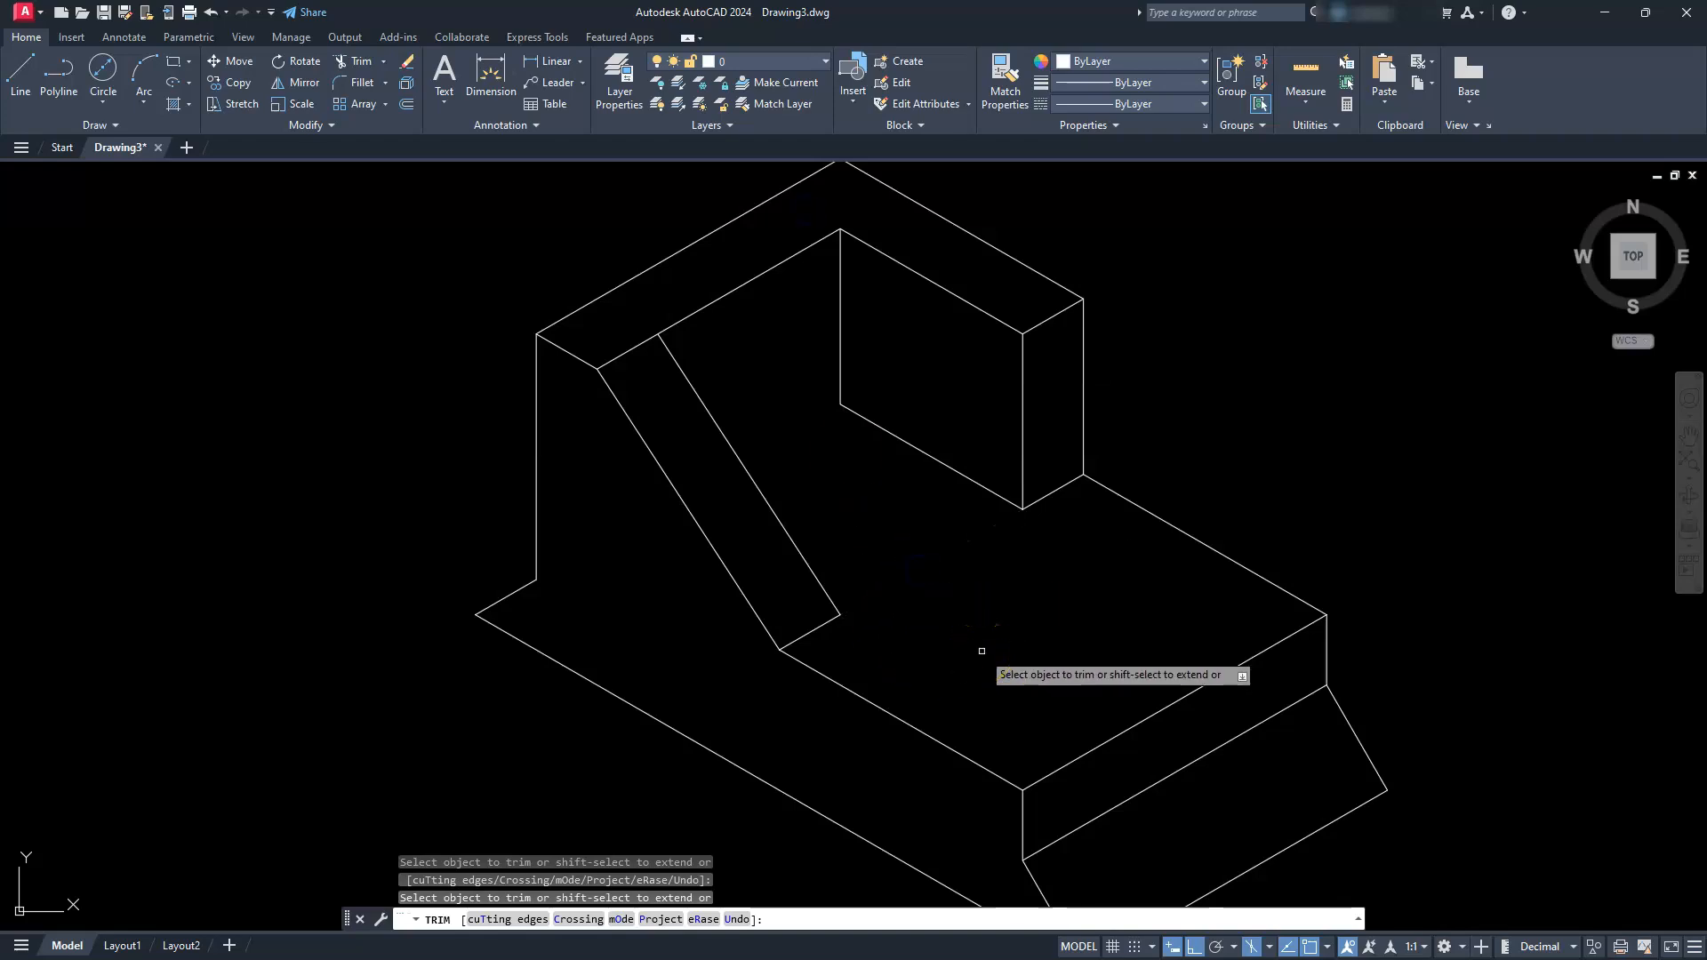
{"action": "key", "text": "Escape"}
{"action": "key", "text": "Escape"}
{"action": "key", "text": "Escape"}
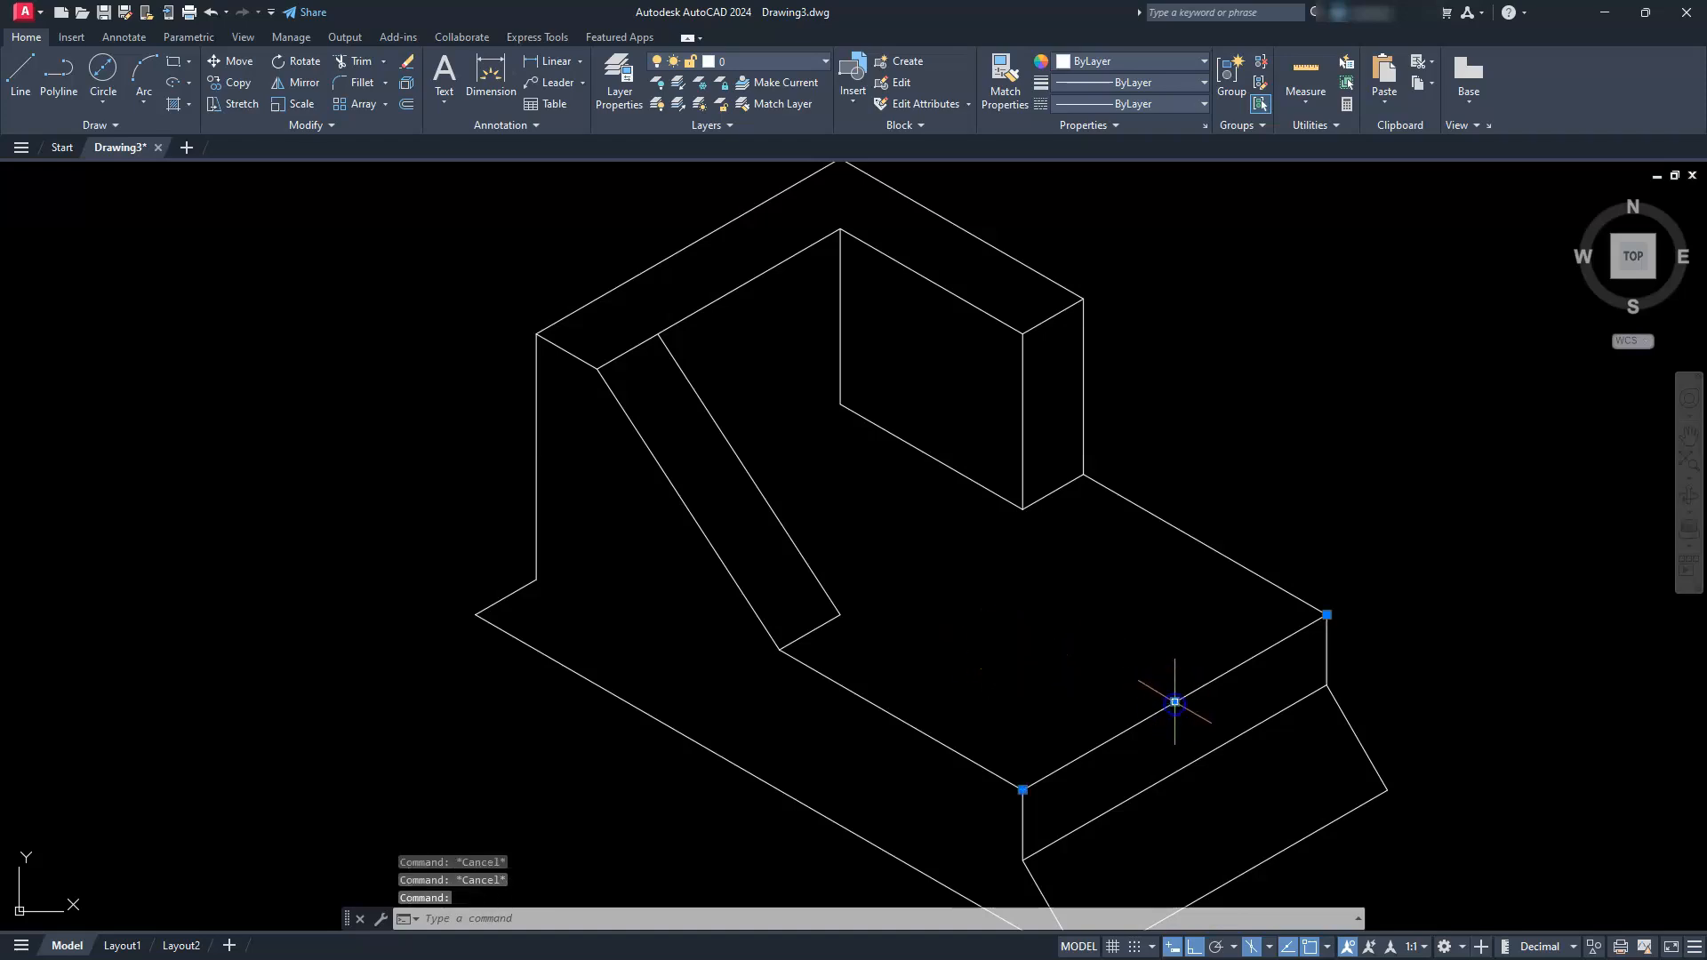
Step: Copy the lower block's front-right top edge from its rear end to the cutout's inner rear floor corner
{"action": "left_click", "coordinate": [238, 82]}
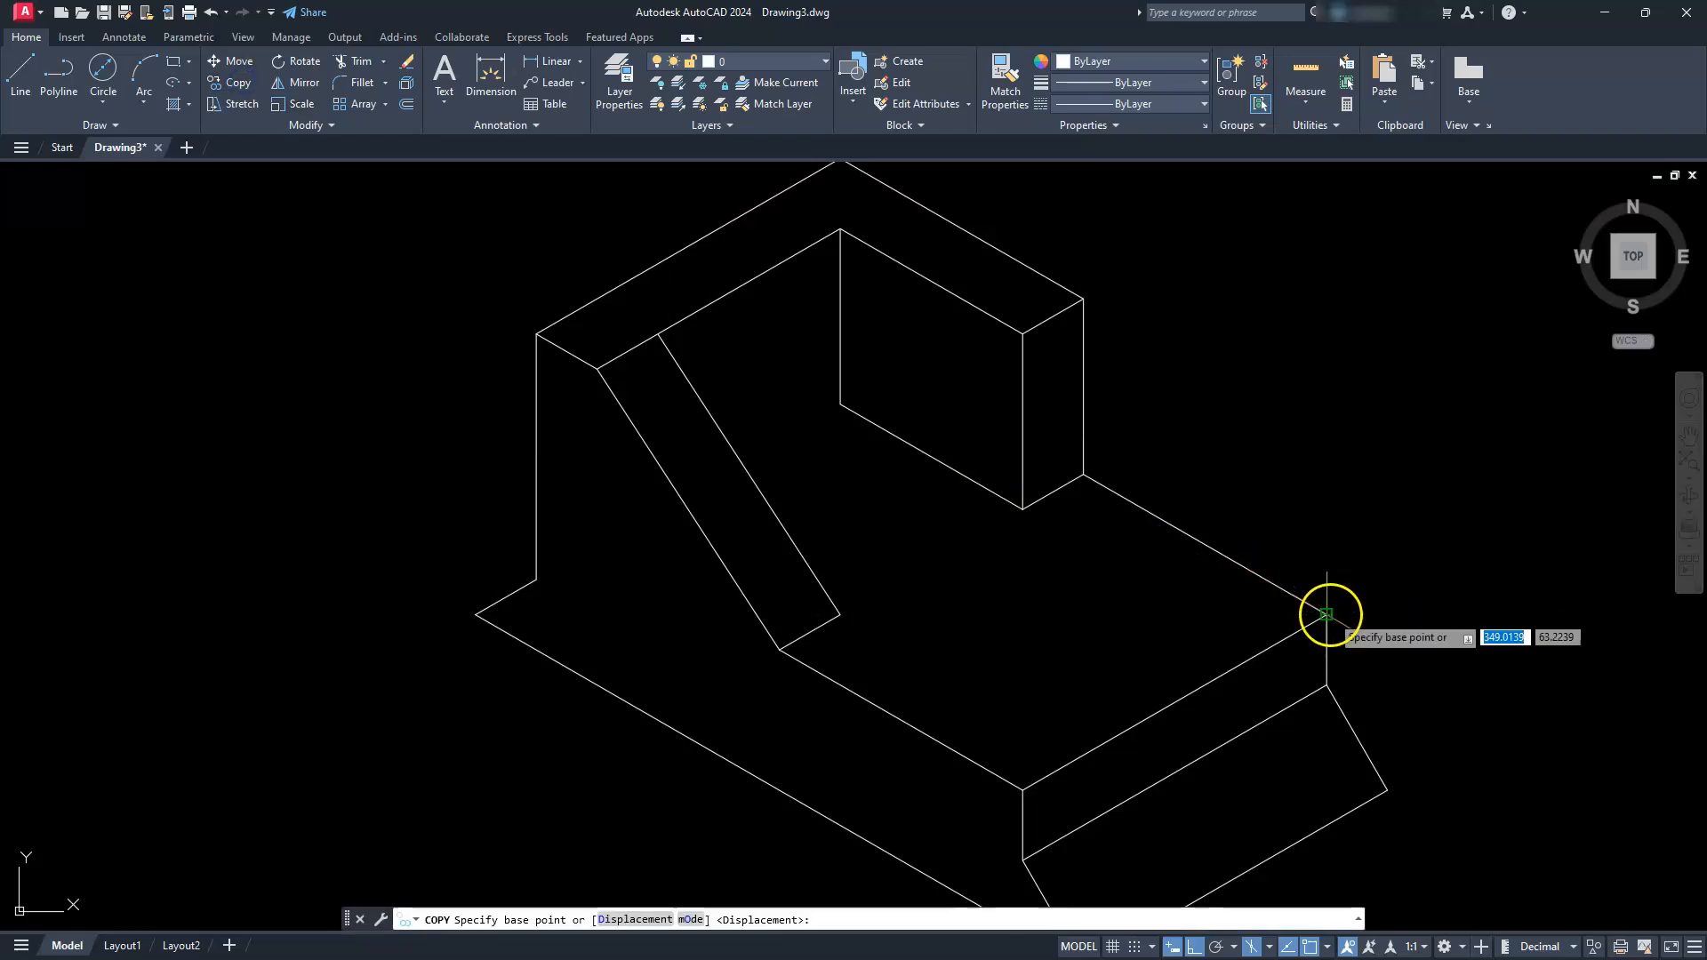
{"action": "left_click", "coordinate": [1327, 614]}
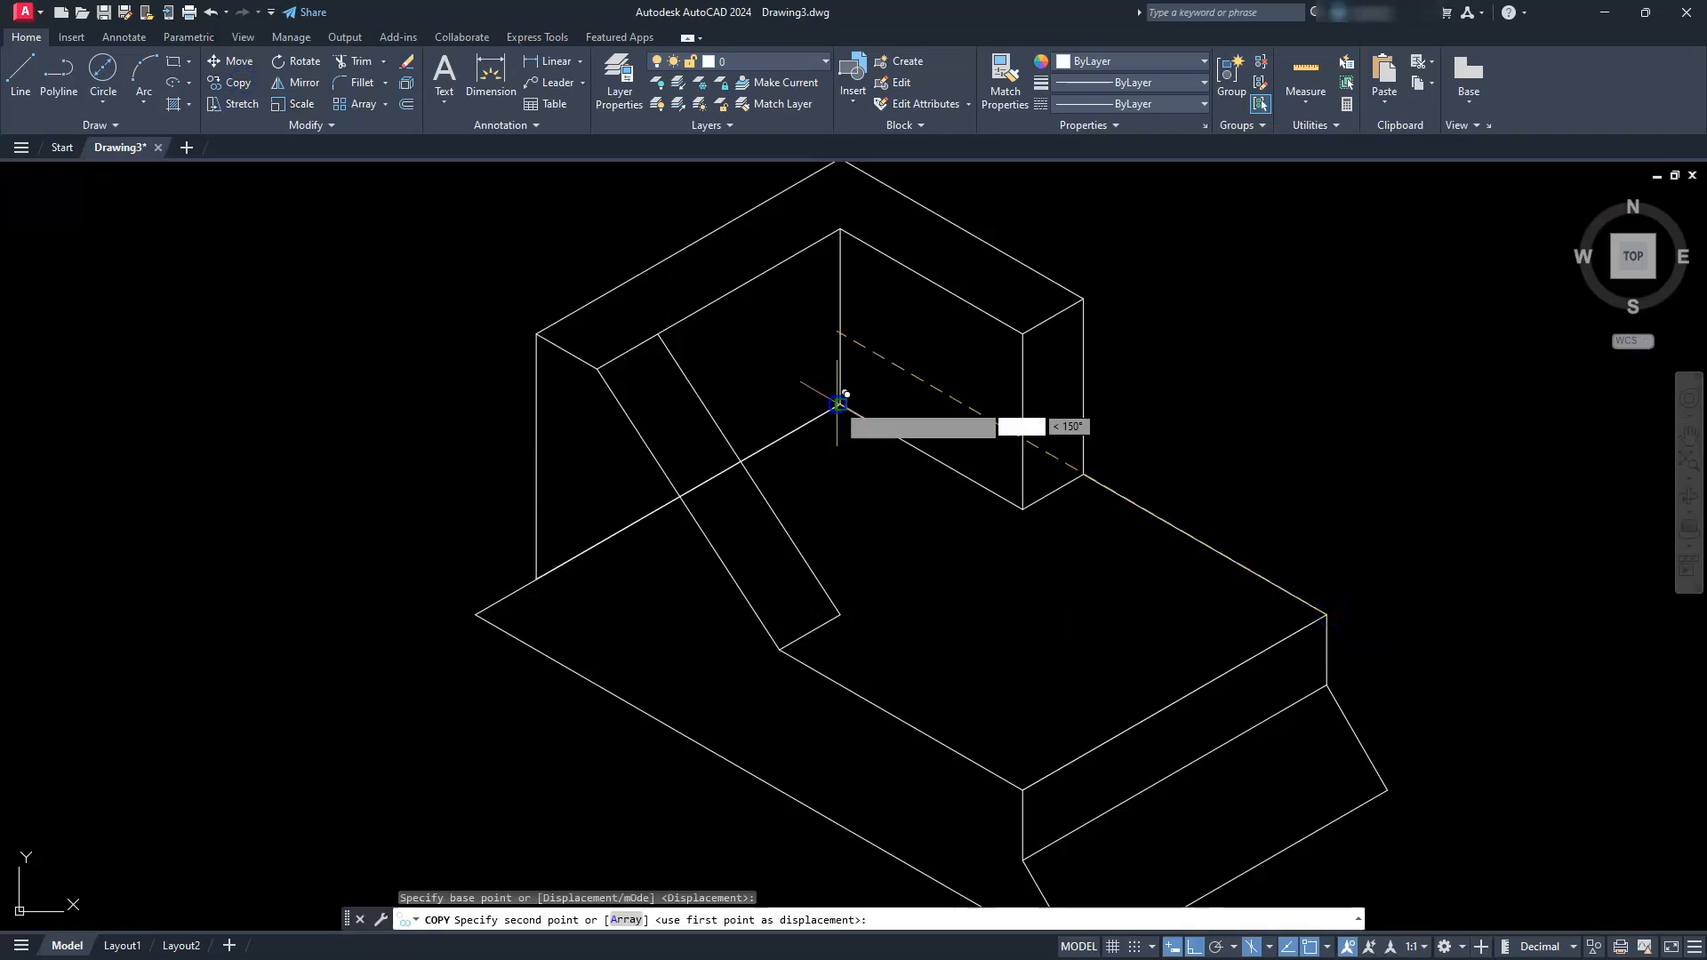
{"action": "key", "text": "Escape"}
{"action": "key", "text": "Escape"}
{"action": "key", "text": "Escape"}
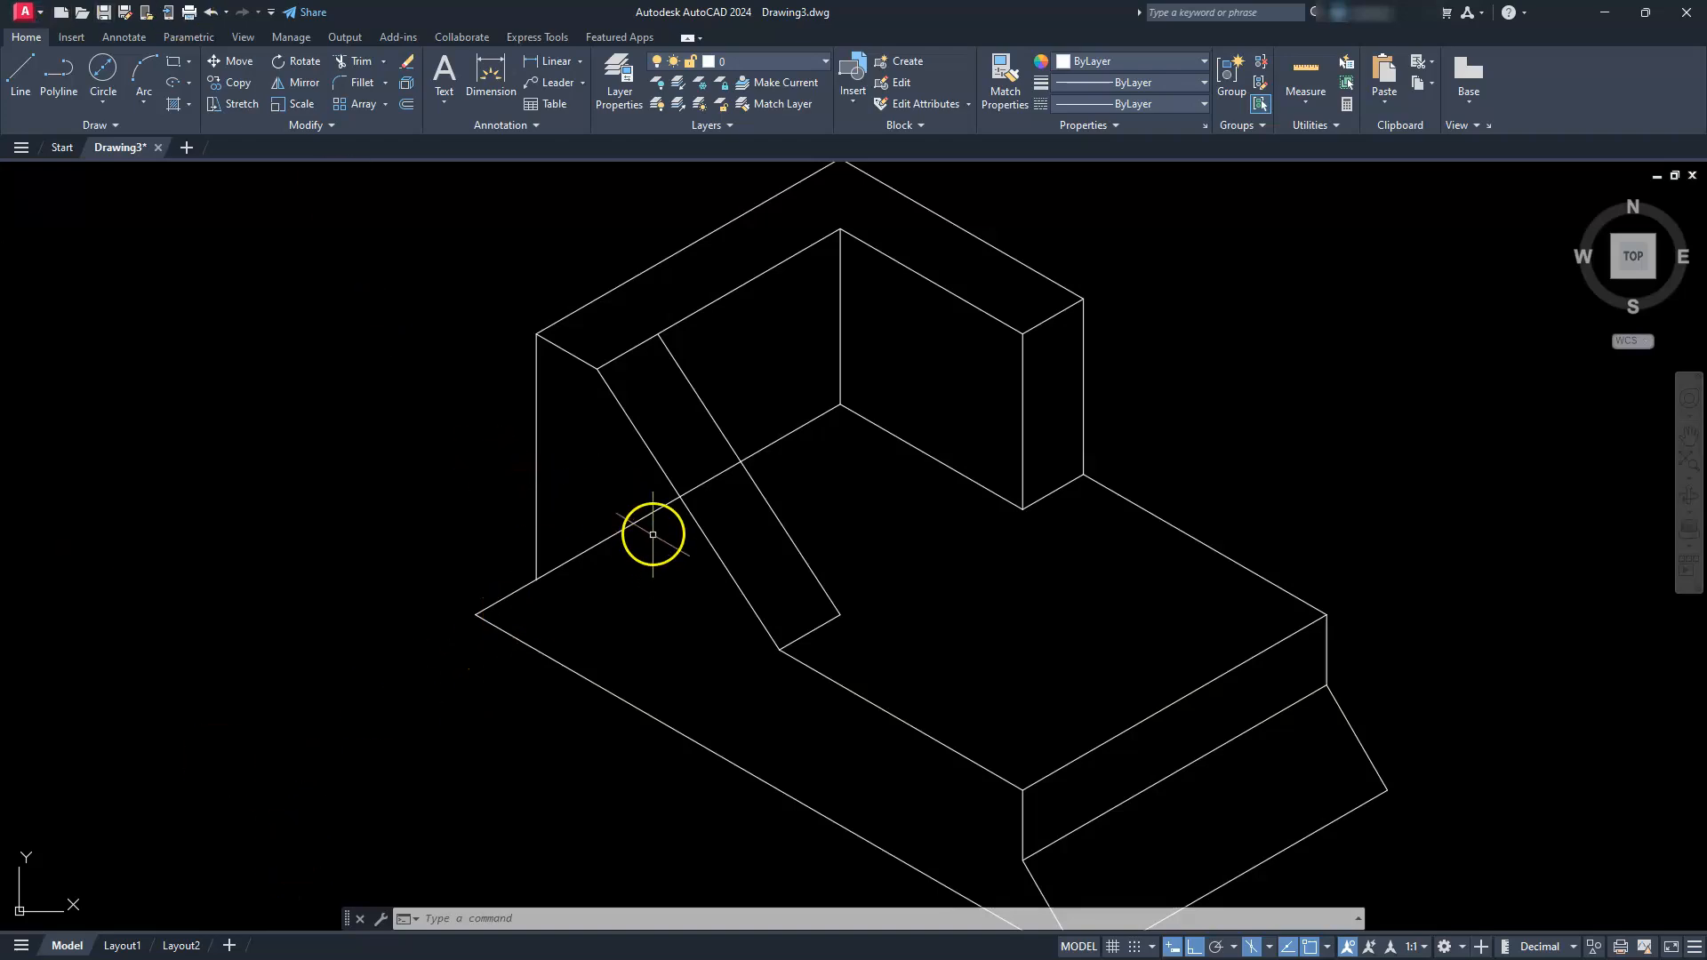
Step: Trim the copied floor edge where it extends past the cutout's inner sloped line
{"action": "left_click", "coordinate": [356, 61]}
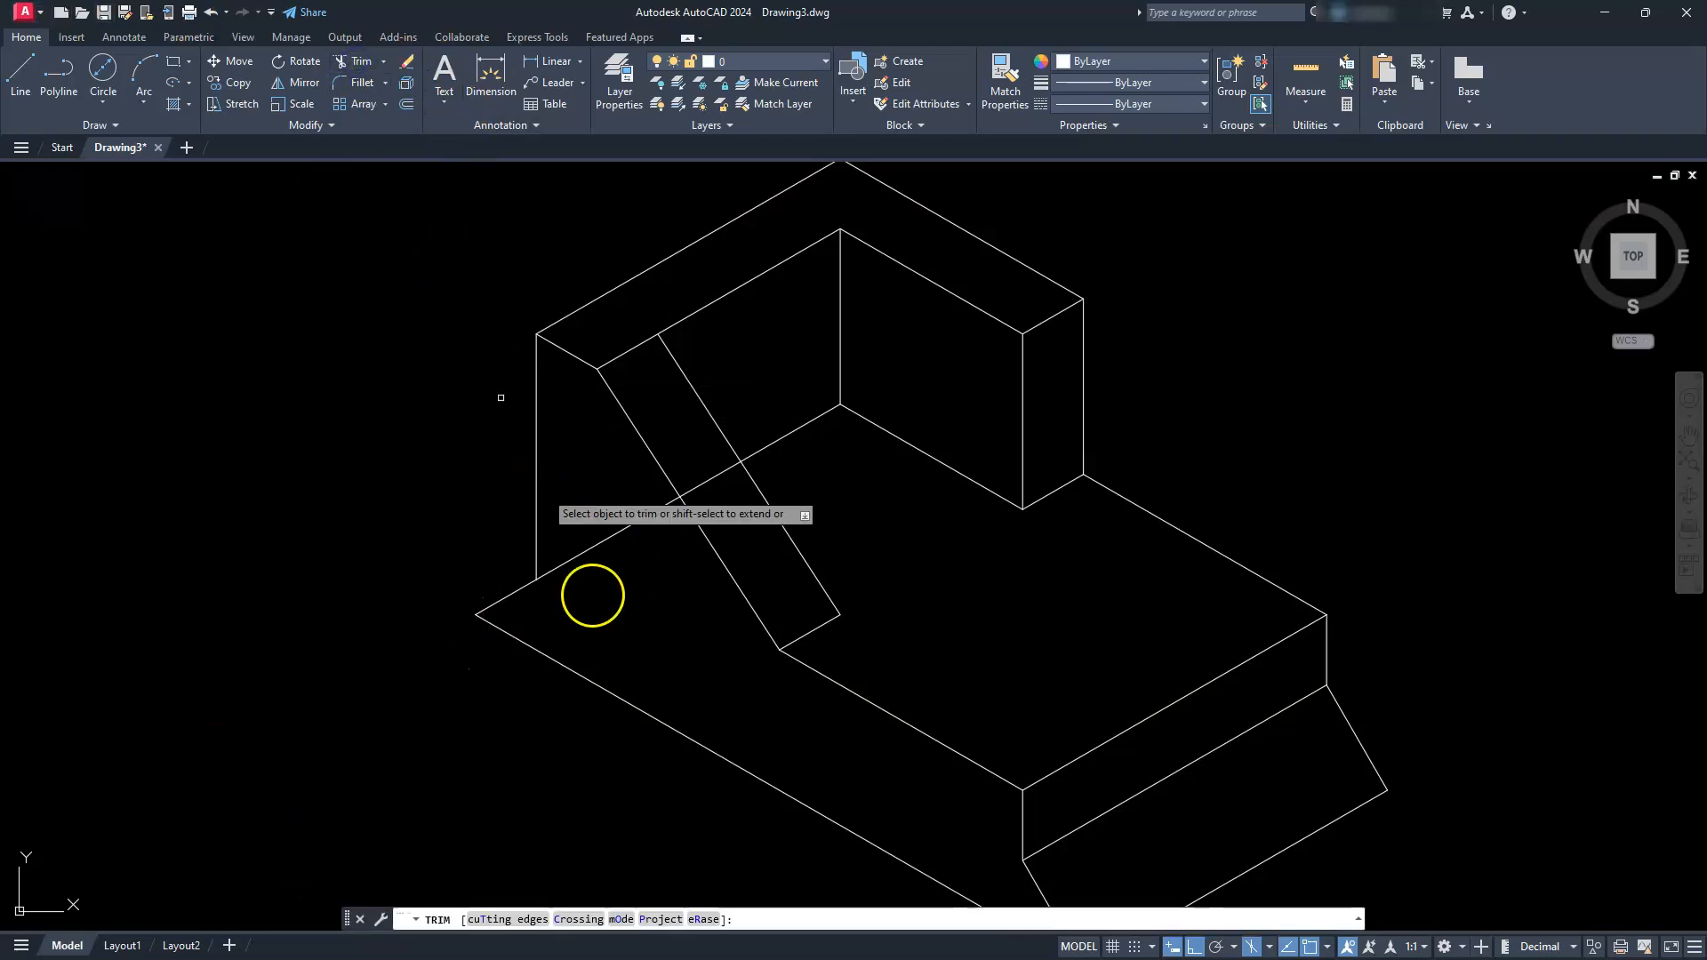
{"action": "left_click", "coordinate": [610, 536]}
{"action": "left_click", "coordinate": [715, 480]}
{"action": "key", "text": "Escape"}
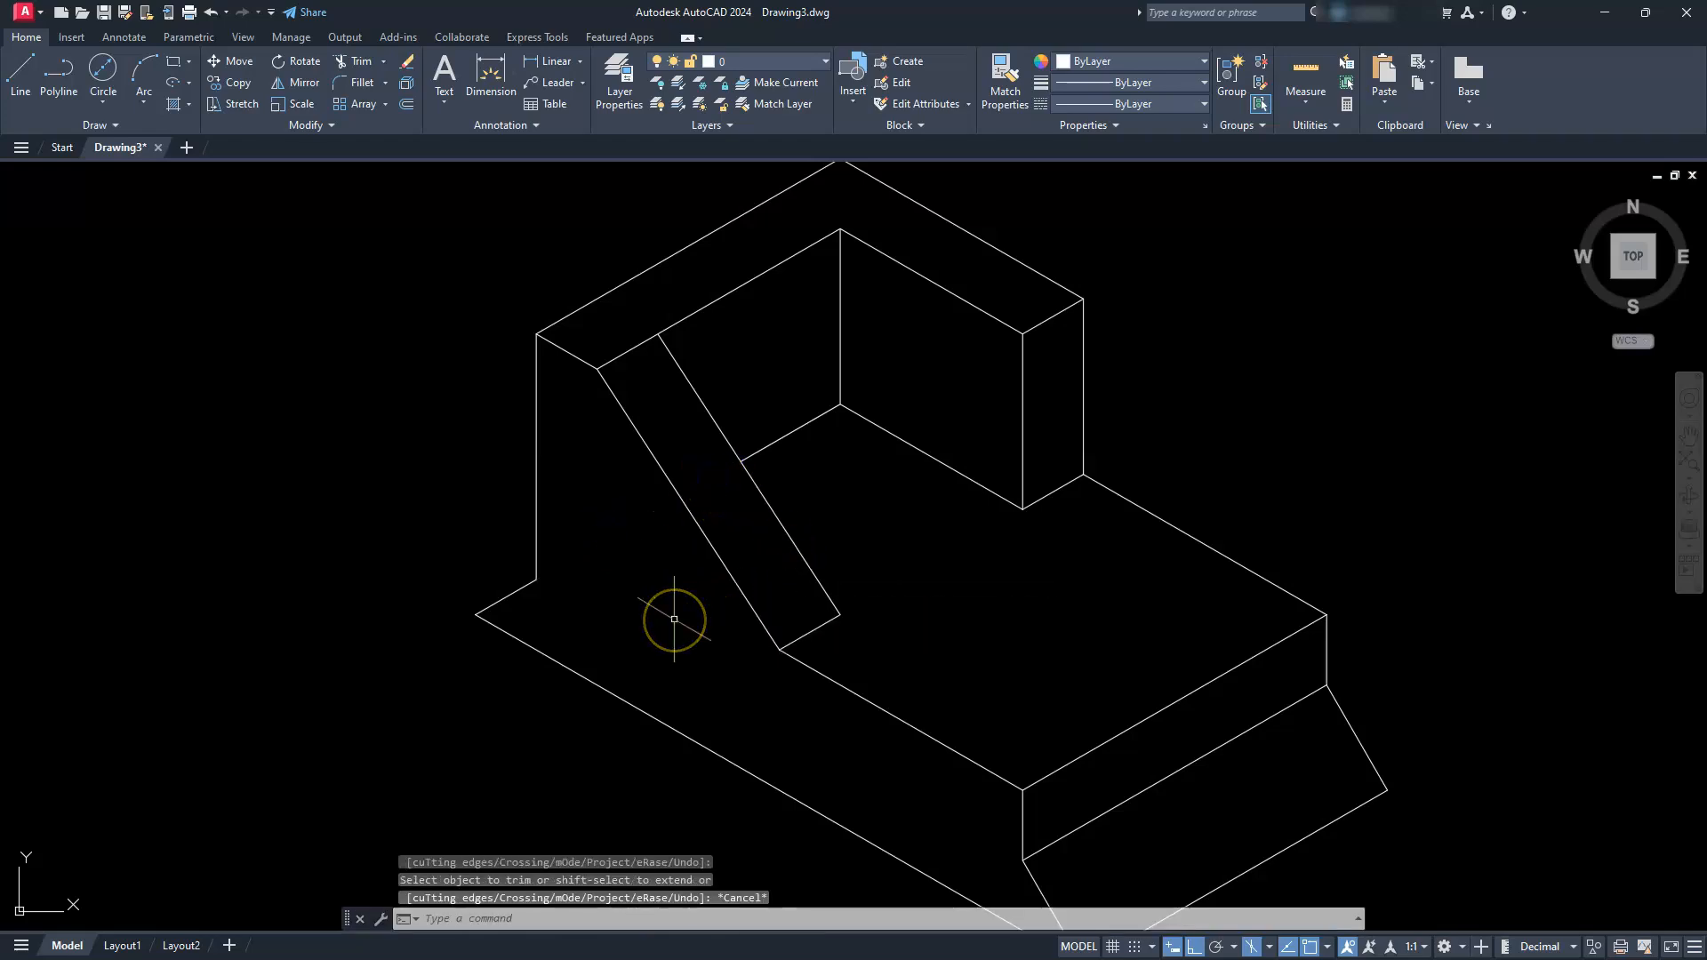
{"action": "key", "text": "Escape"}
{"action": "key", "text": "Escape"}
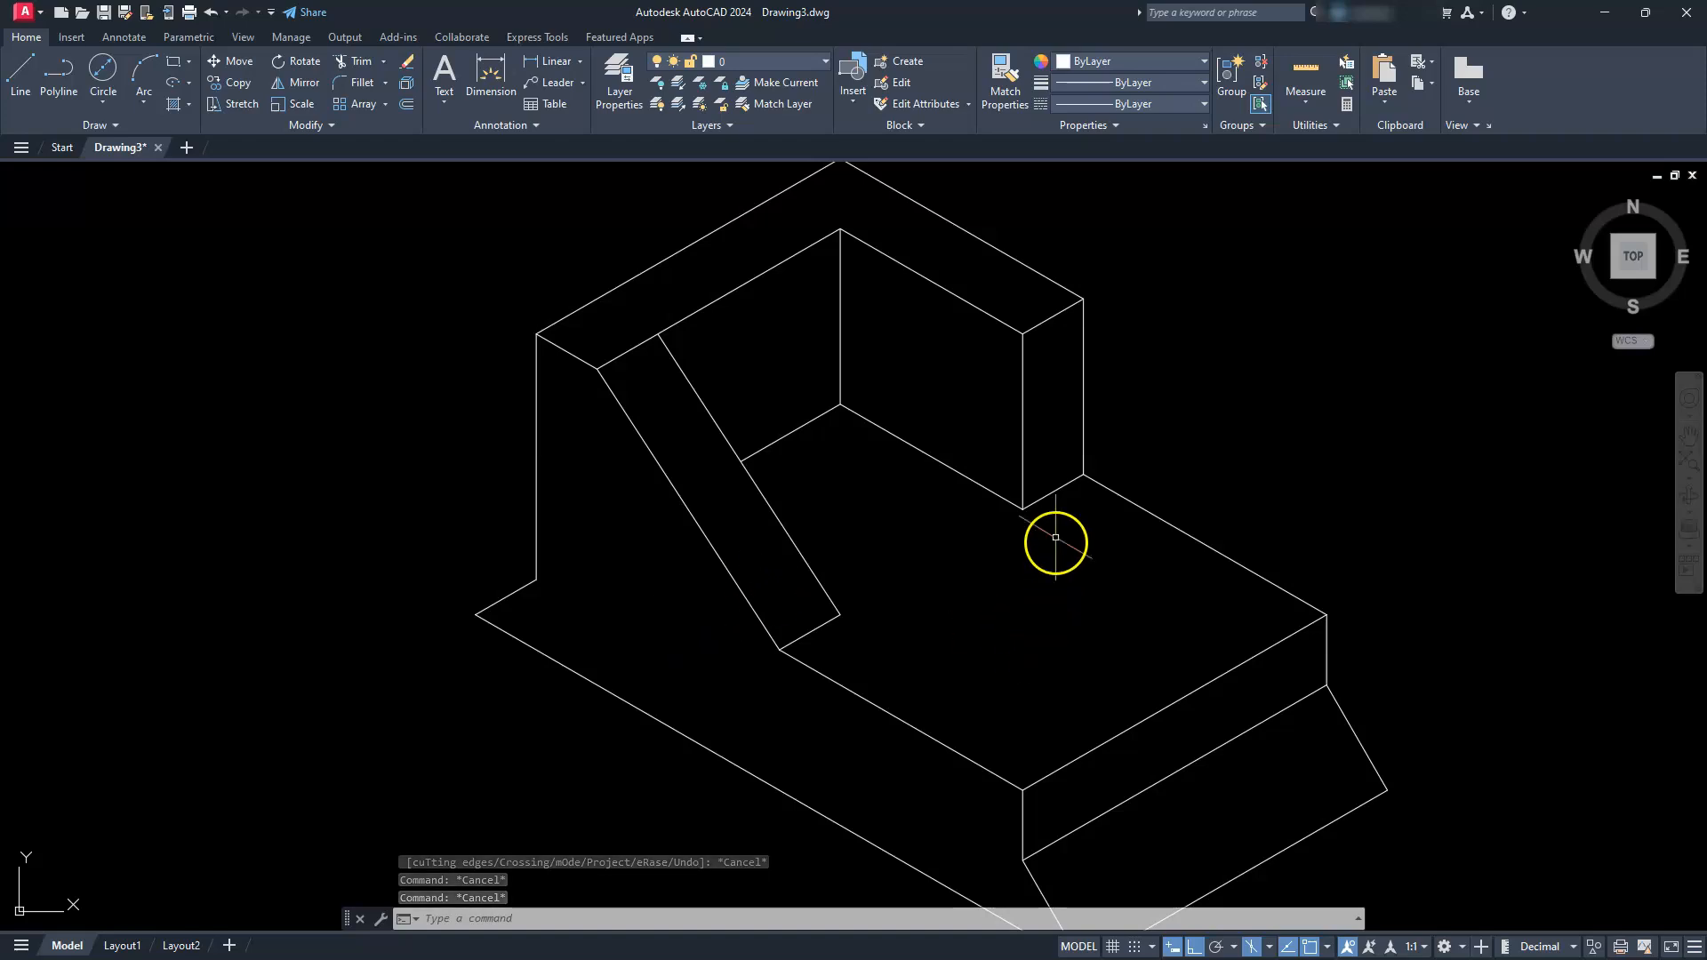
Step: Switch the isometric drafting plane to Isoplane Top
{"action": "left_click", "coordinate": [1270, 946]}
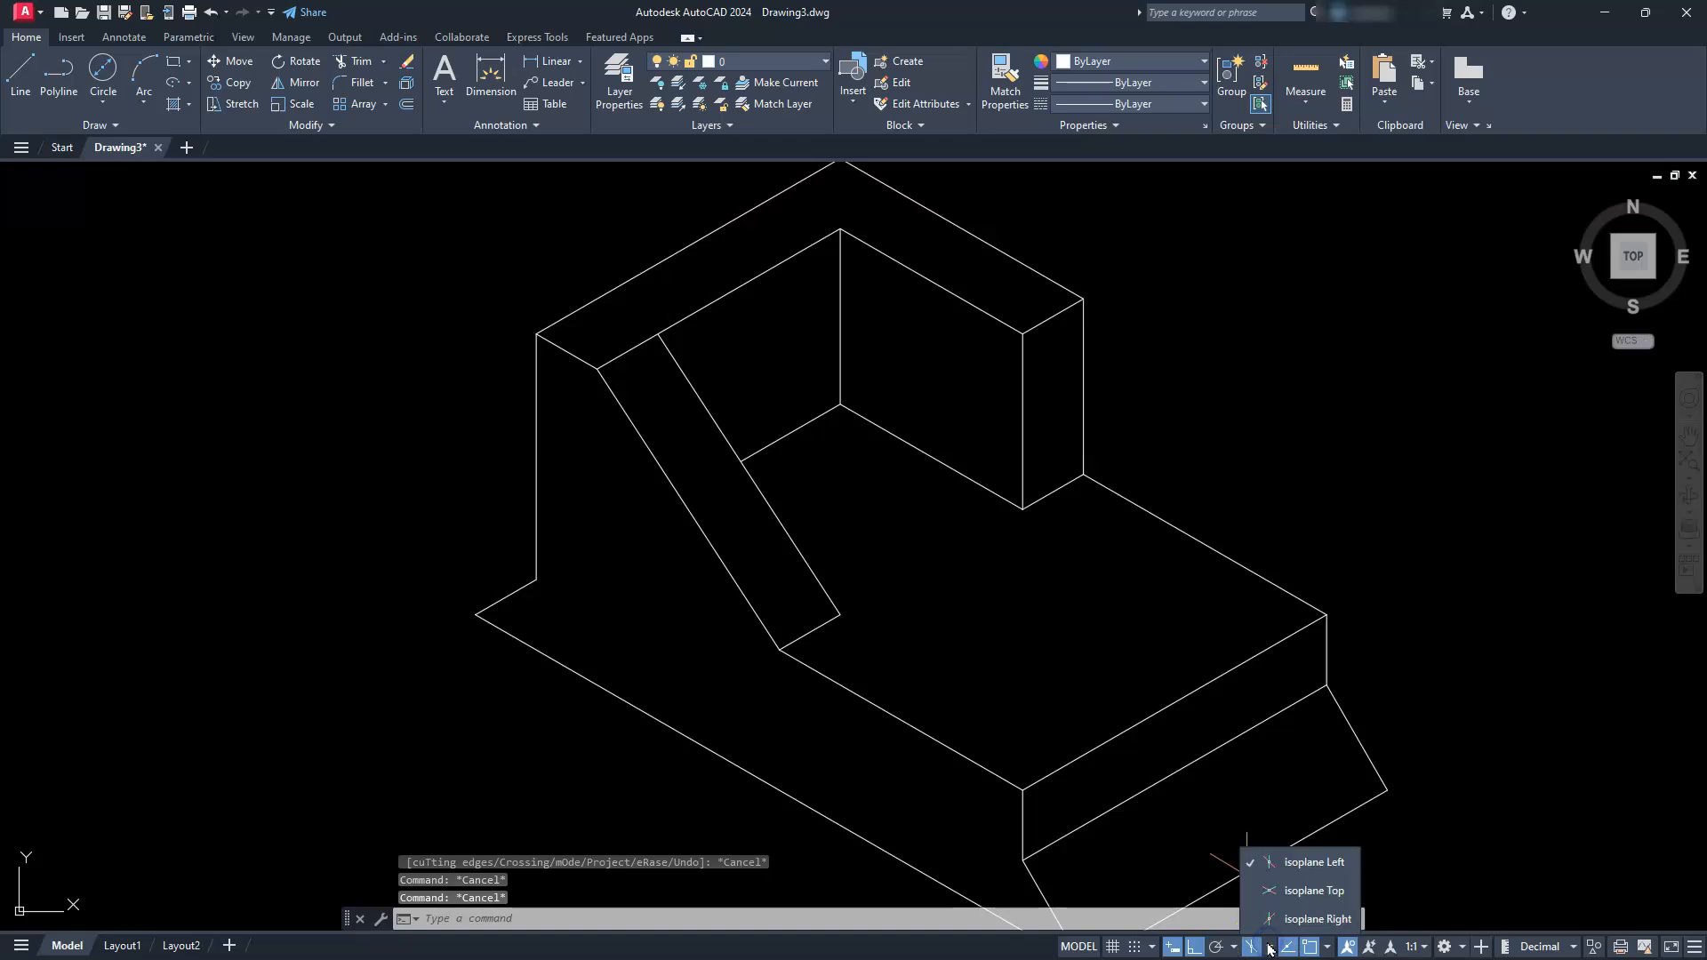
{"action": "left_click", "coordinate": [1296, 896]}
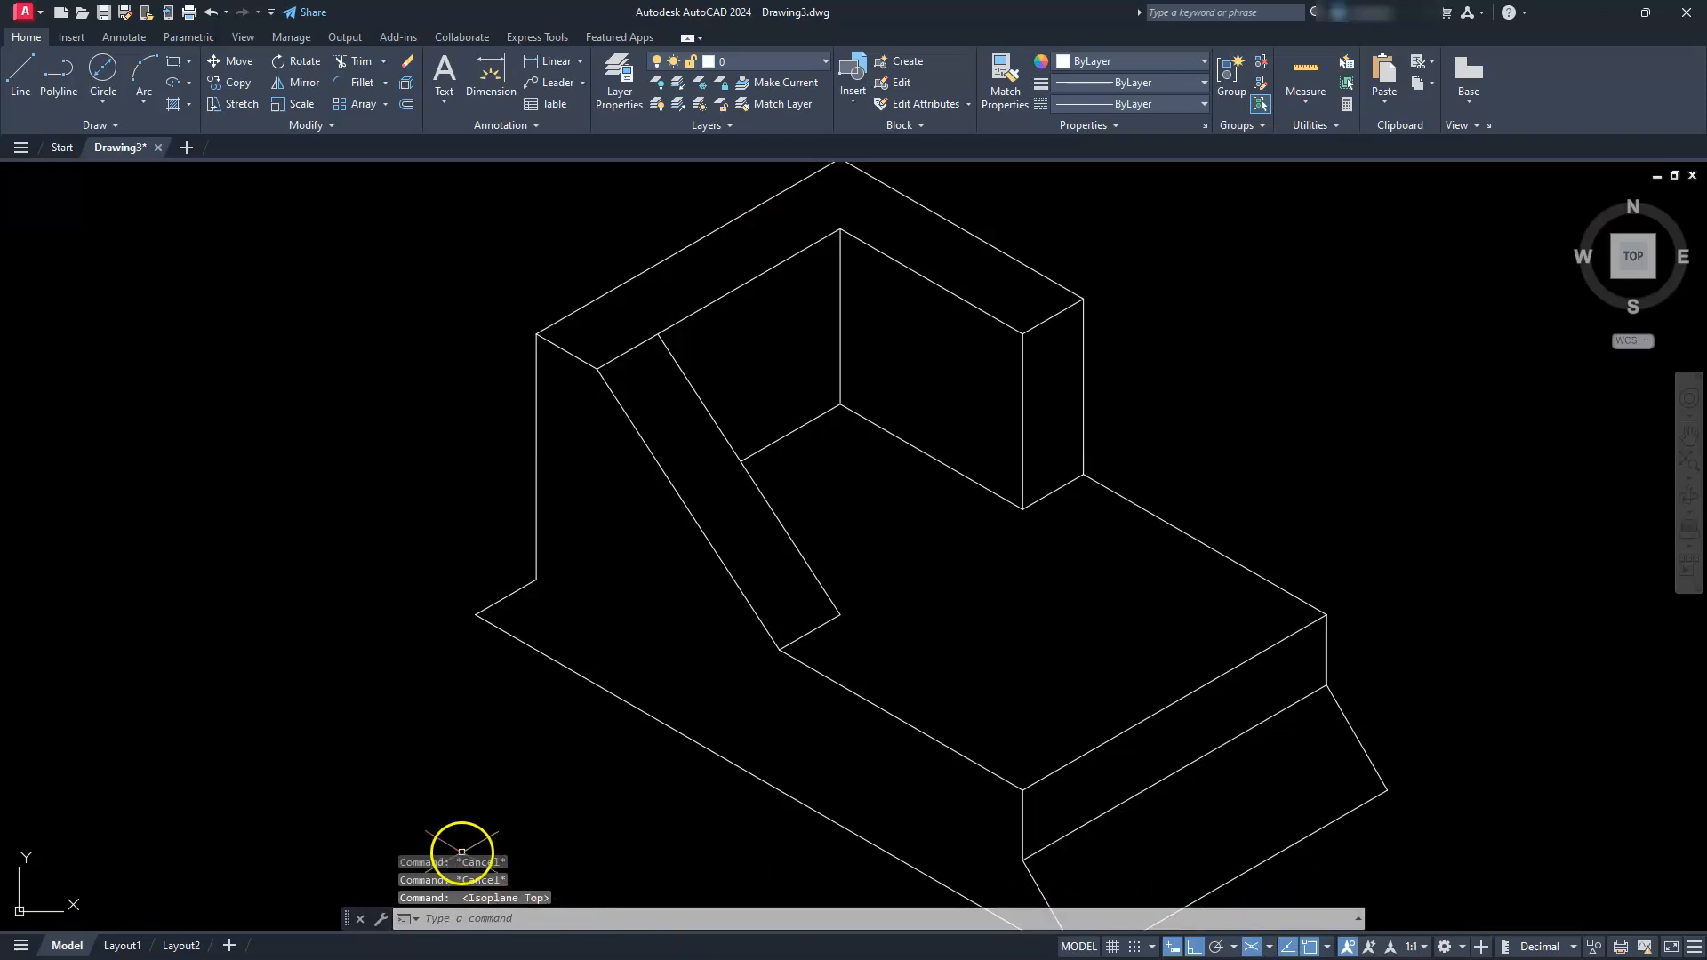
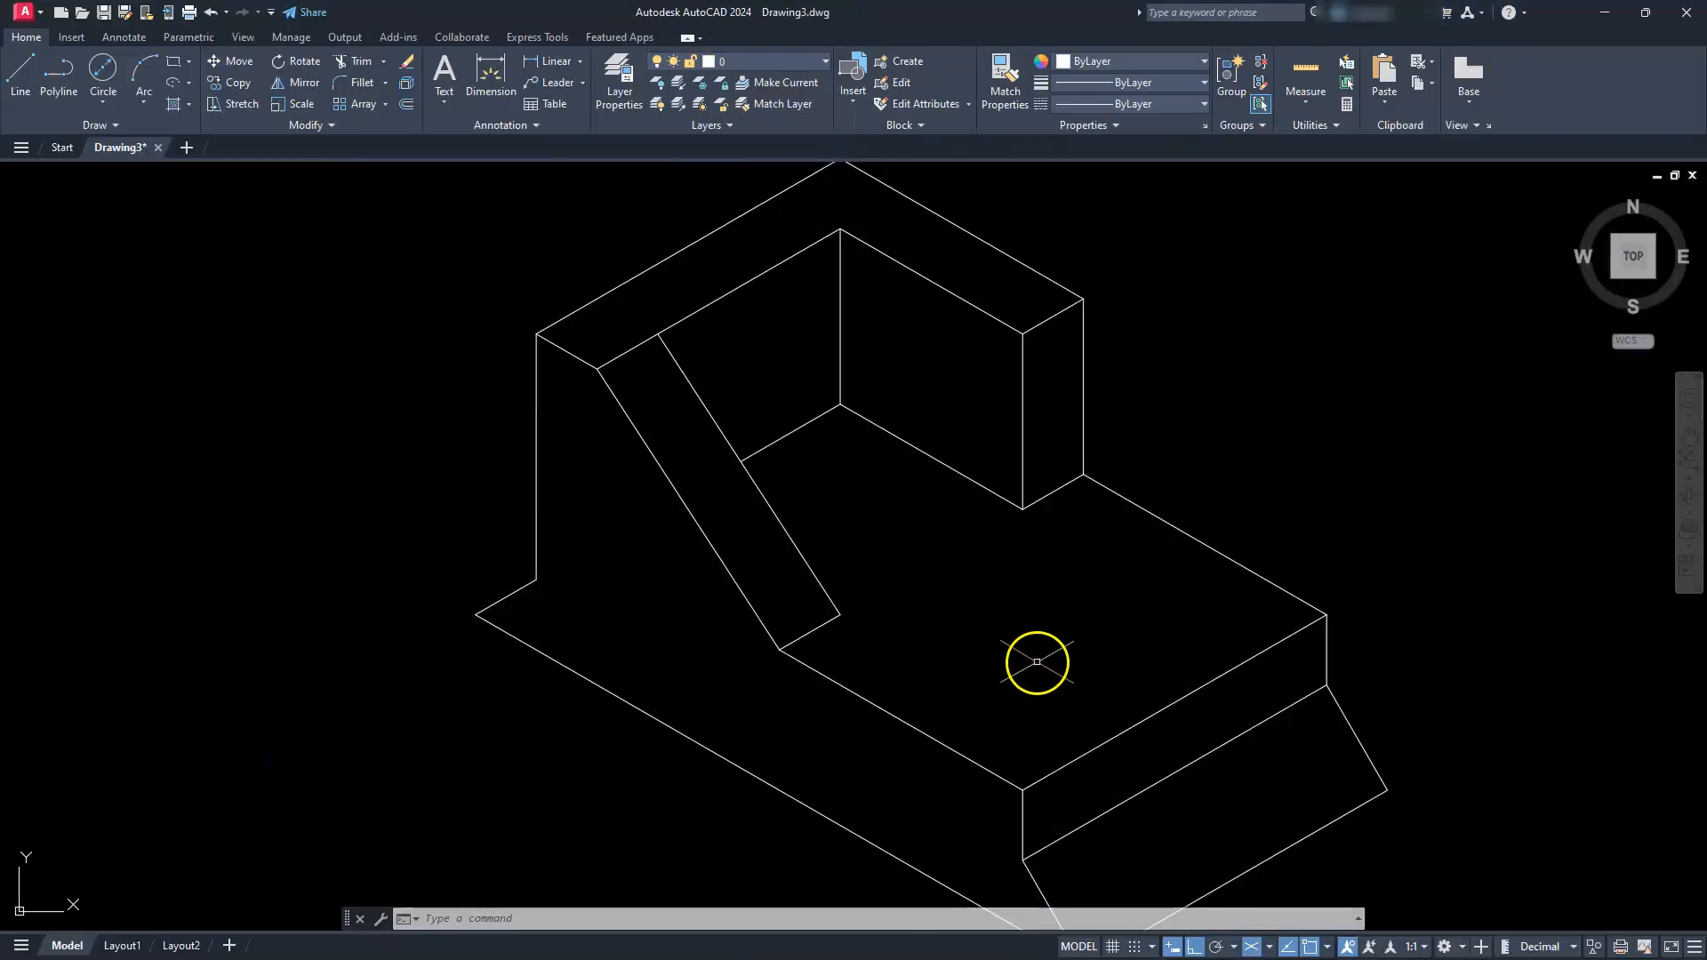
{"action": "left_click", "coordinate": [1270, 946]}
{"action": "left_click", "coordinate": [1295, 891]}
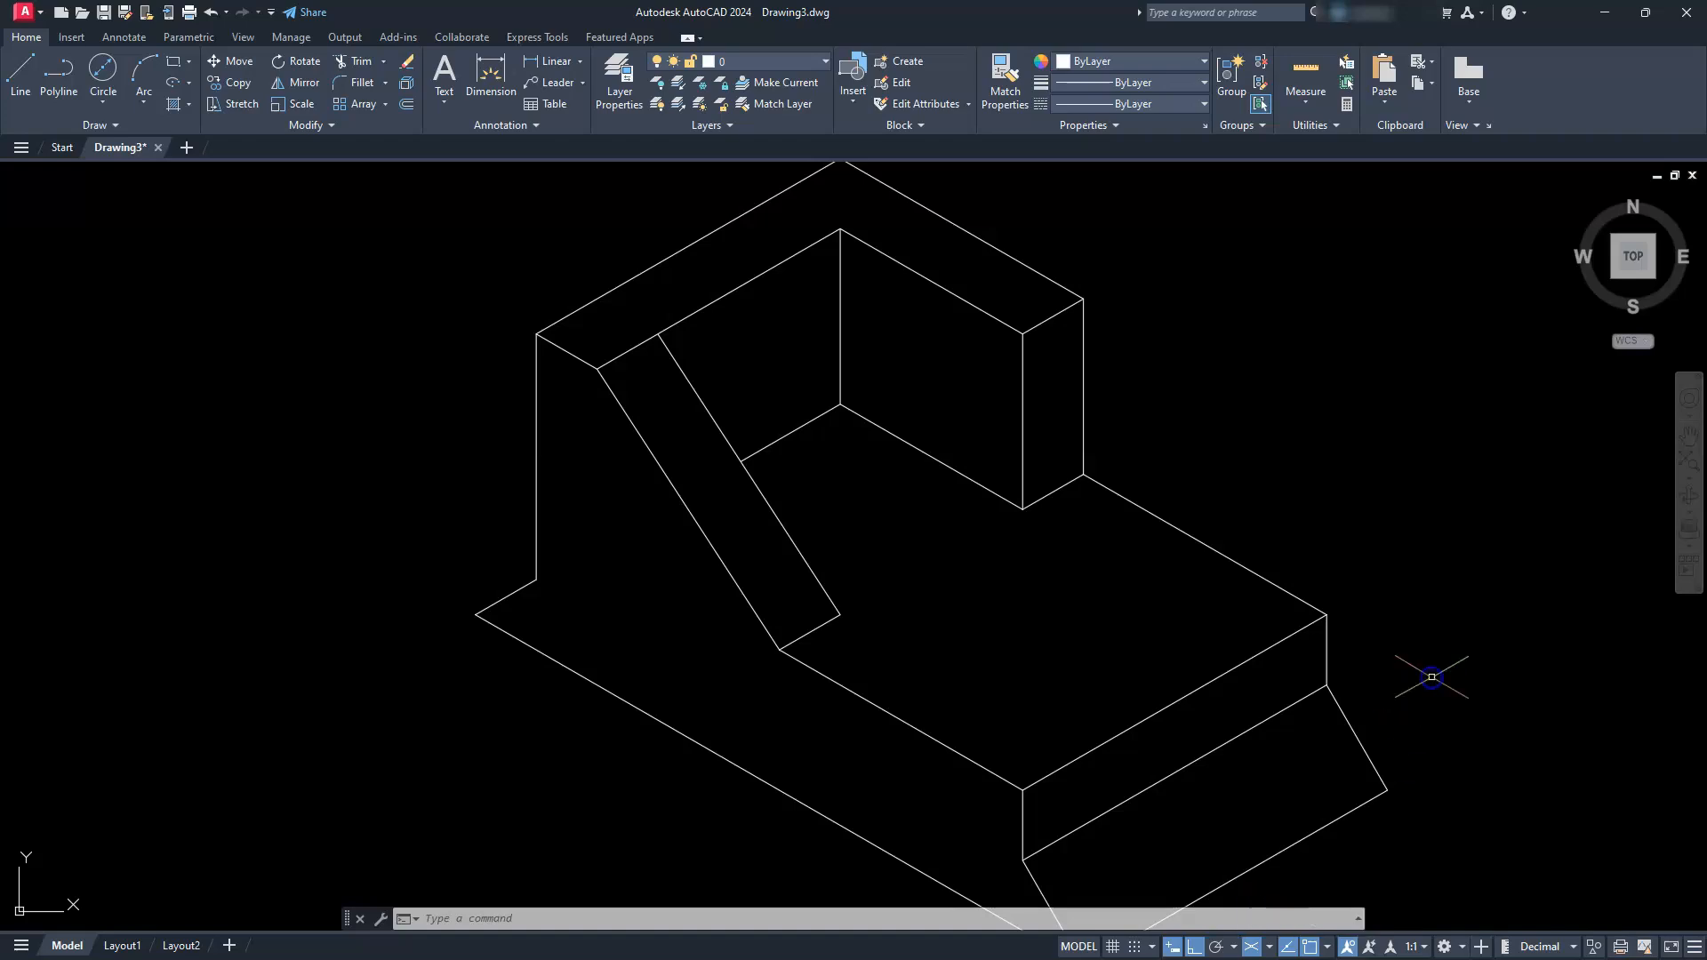
Step: Draw a 25-unit line at 150° from the midpoint of the lower block's front-right top edge across its top face
{"action": "left_click", "coordinate": [21, 72]}
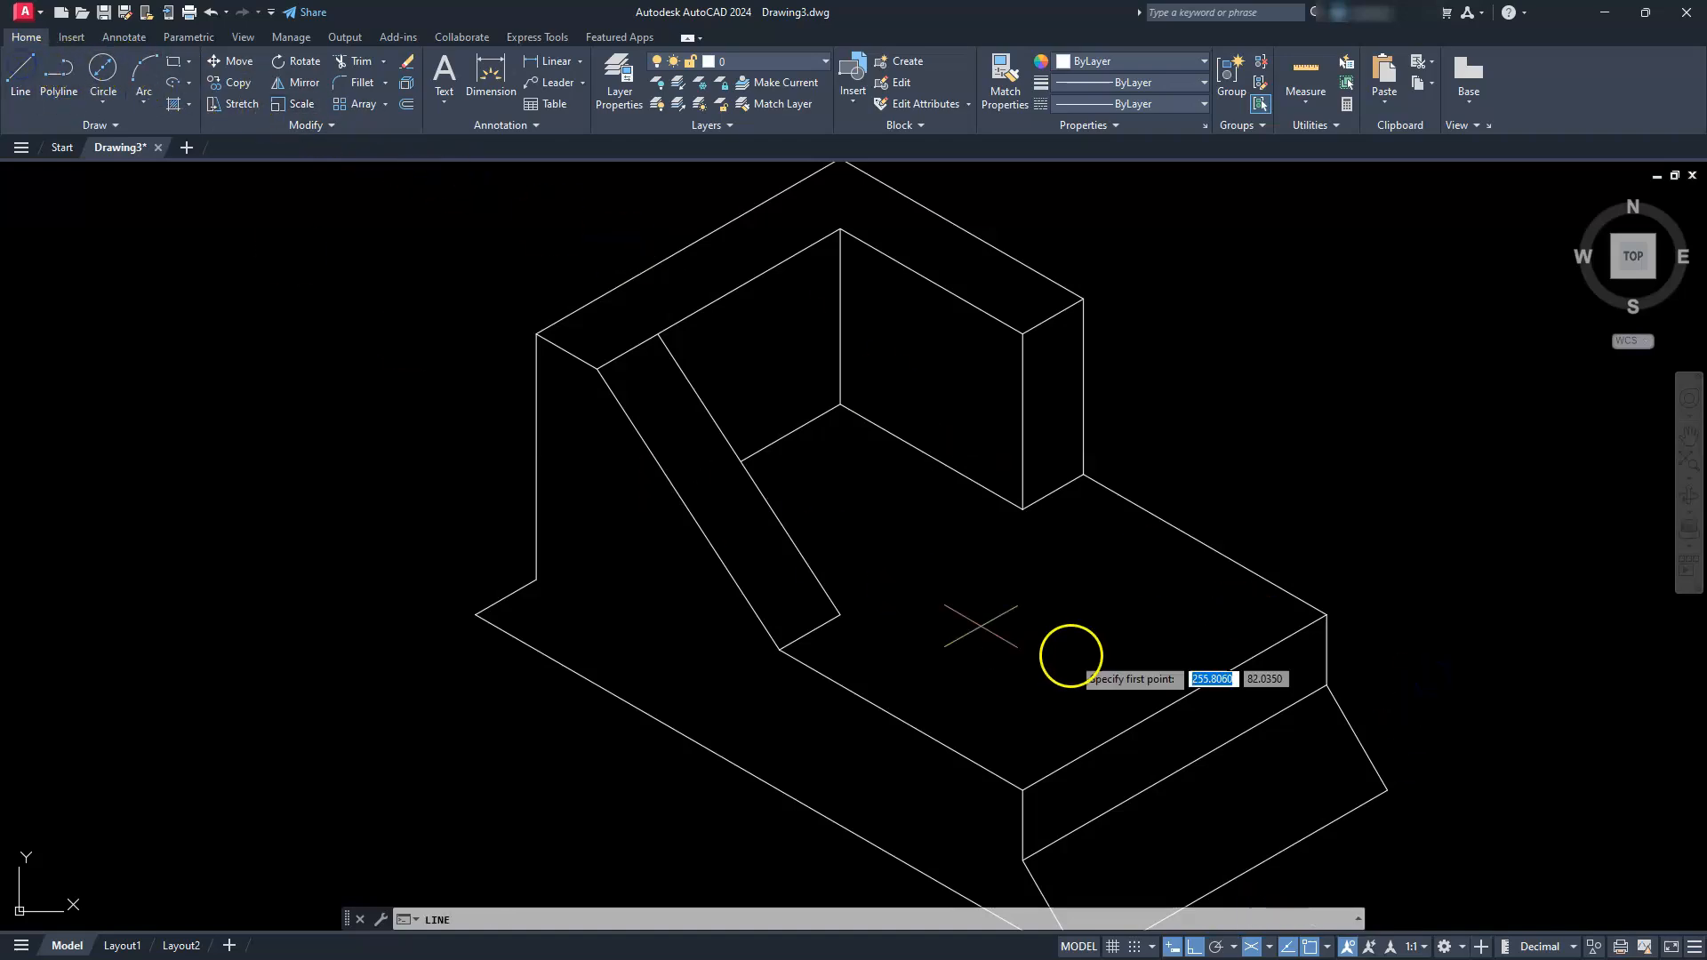
{"action": "left_click", "coordinate": [1168, 707]}
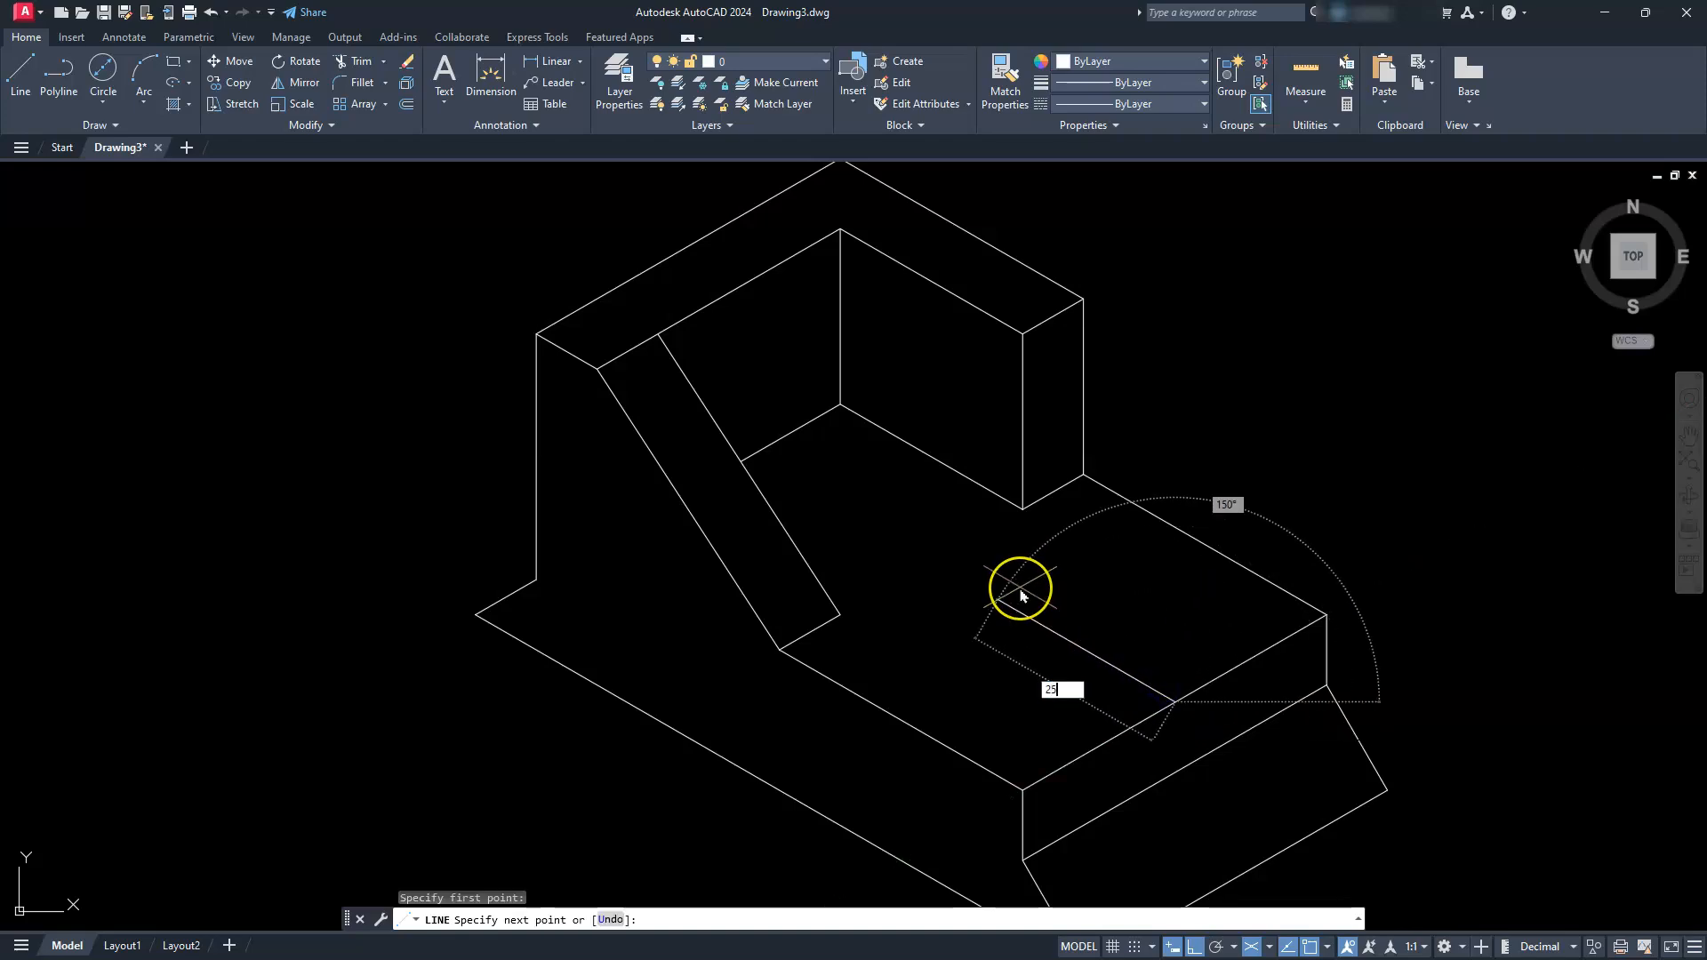
{"action": "type", "text": "25"}
{"action": "key", "text": "Return"}
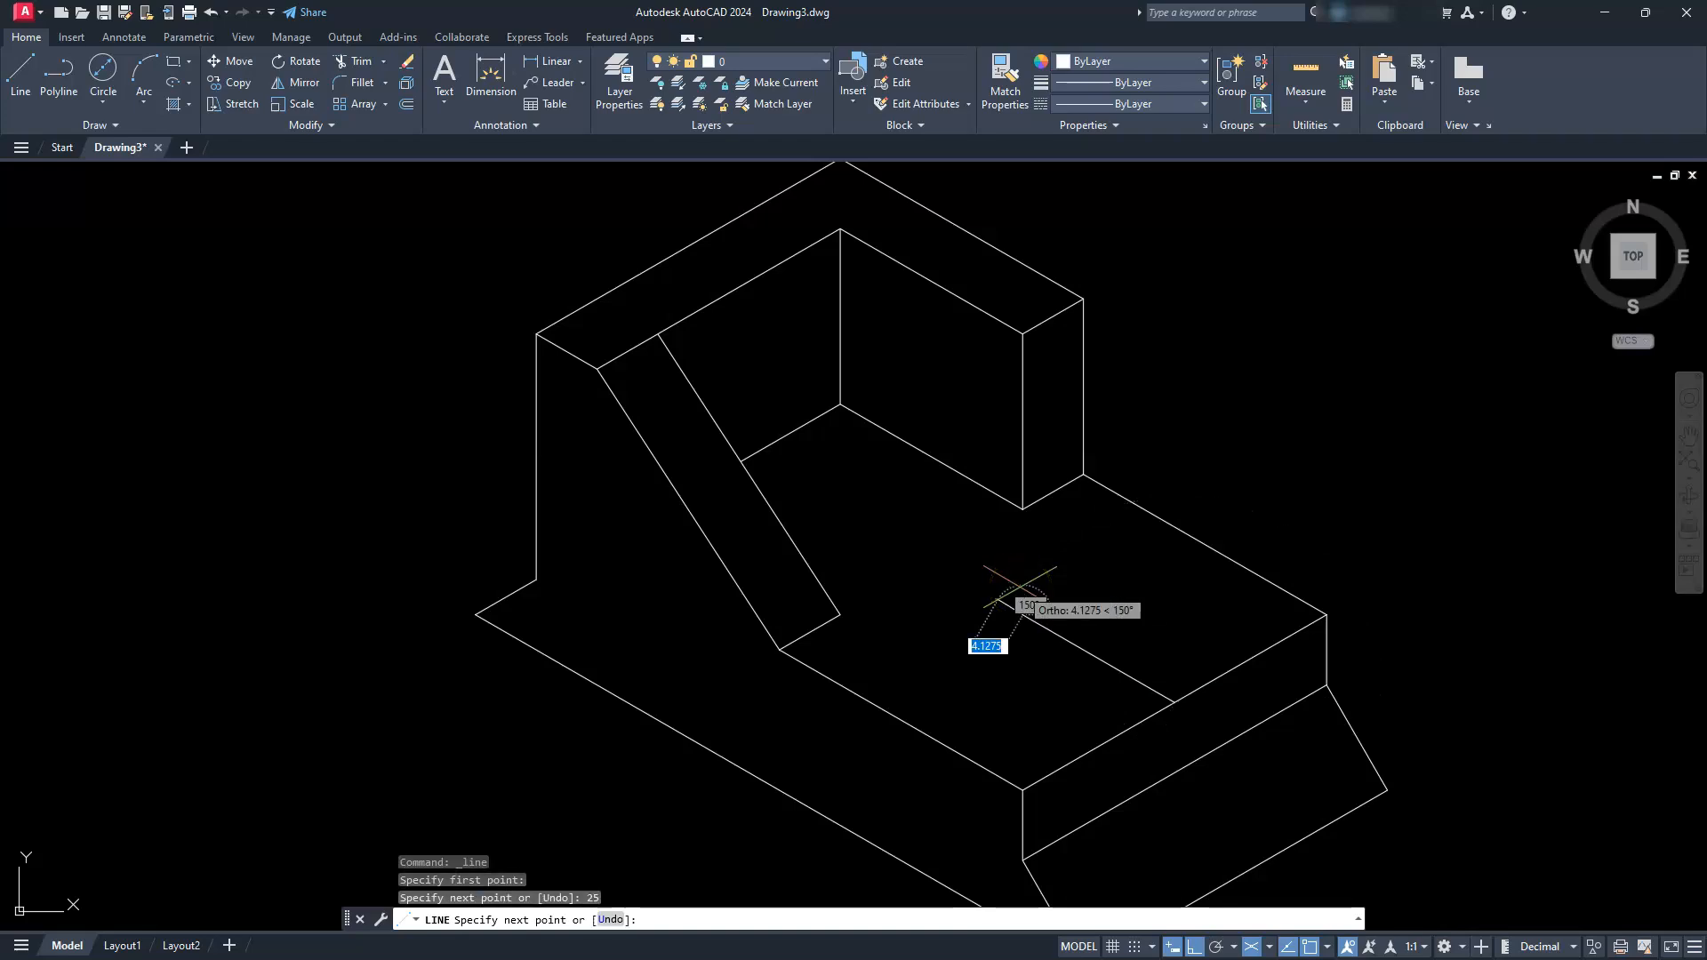
{"action": "key", "text": "Escape"}
{"action": "scroll", "coordinate": [1020, 591], "scroll_direction": "up", "scroll_amount": 2}
{"action": "scroll", "coordinate": [1082, 678], "scroll_direction": "up", "scroll_amount": 3}
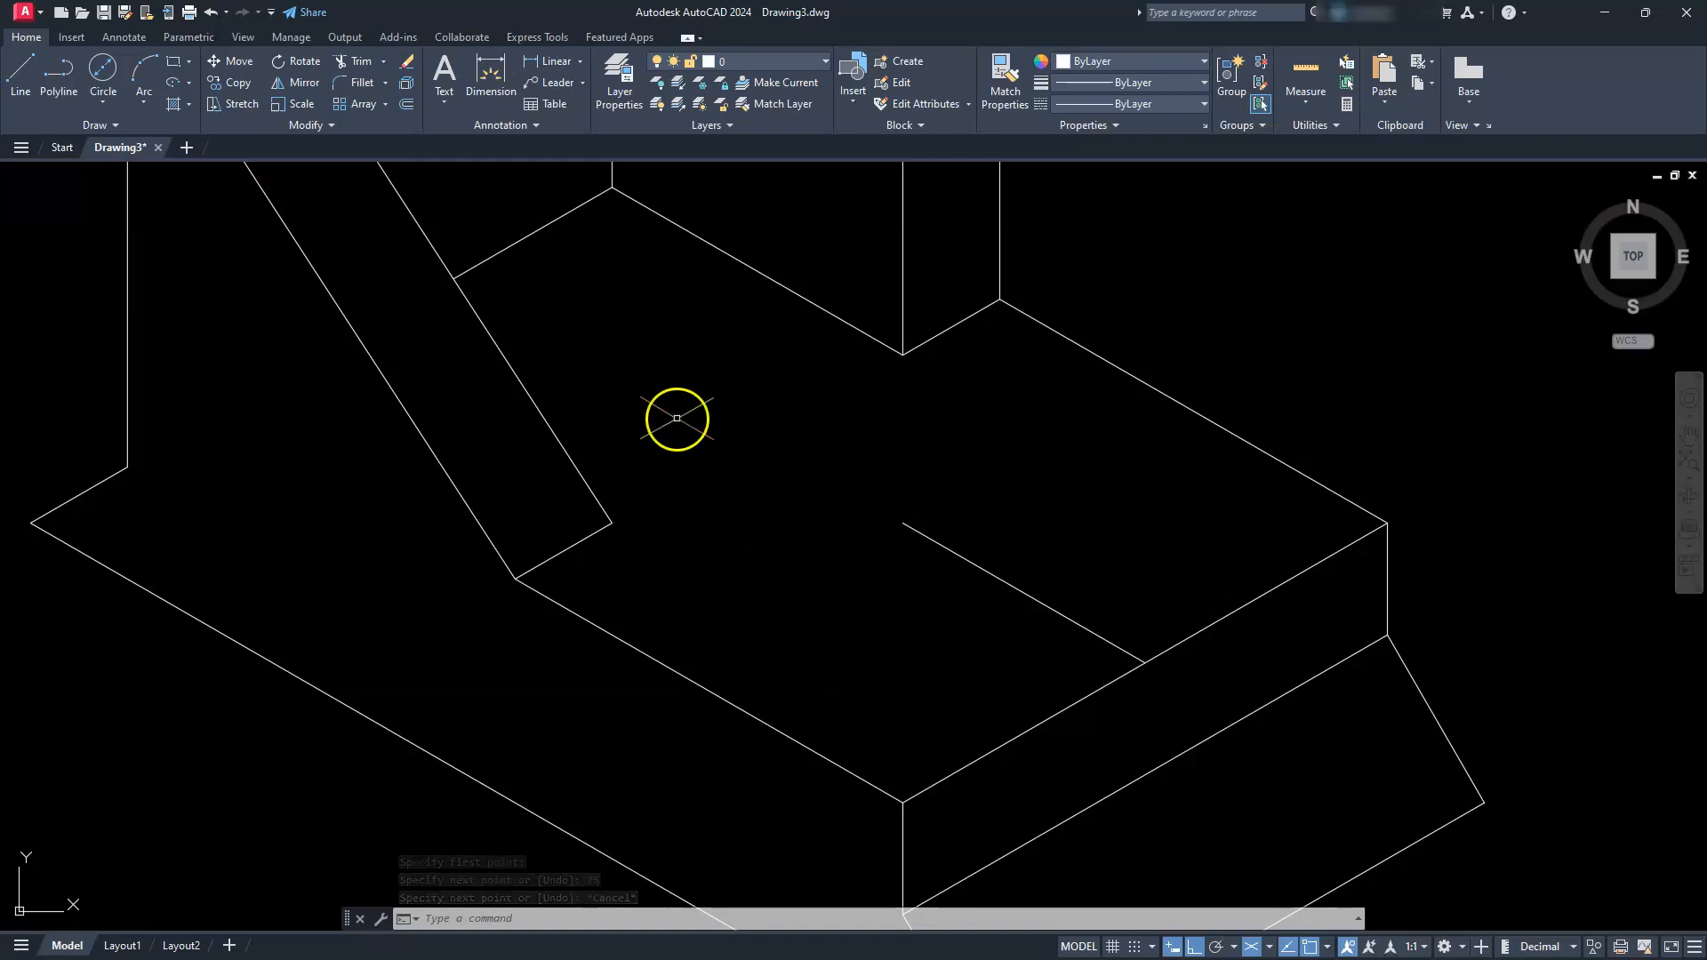
{"action": "left_click", "coordinate": [189, 84]}
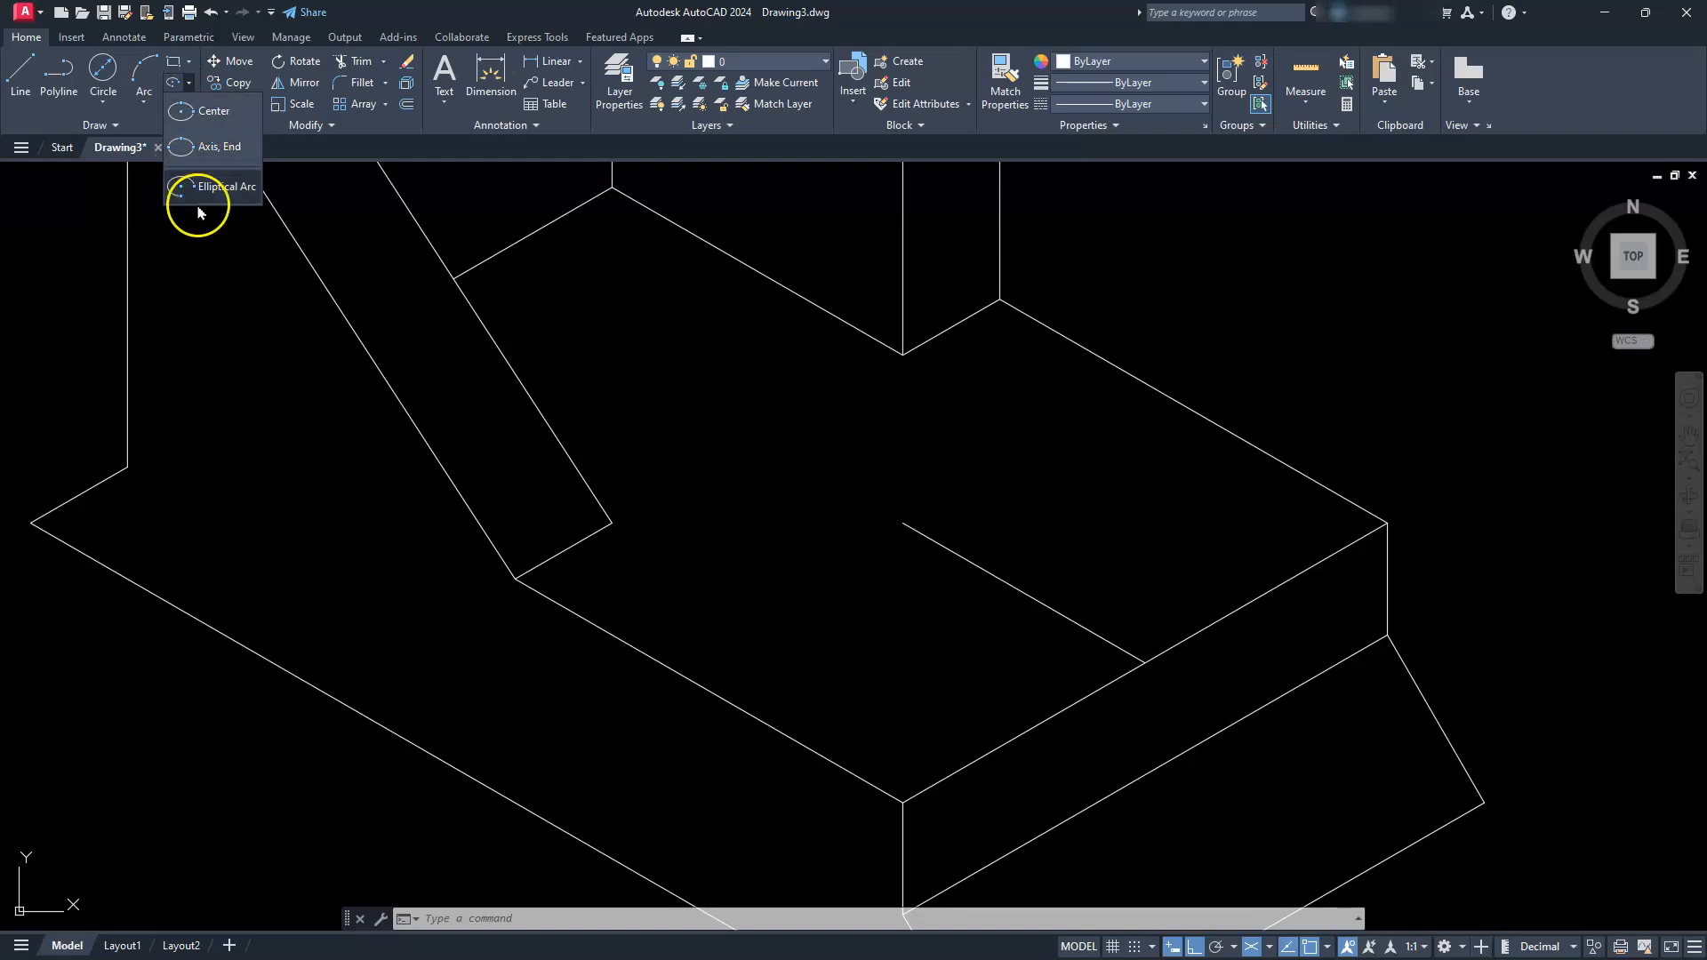
{"action": "key", "text": "Escape"}
{"action": "key", "text": "Escape"}
{"action": "key", "text": "Escape"}
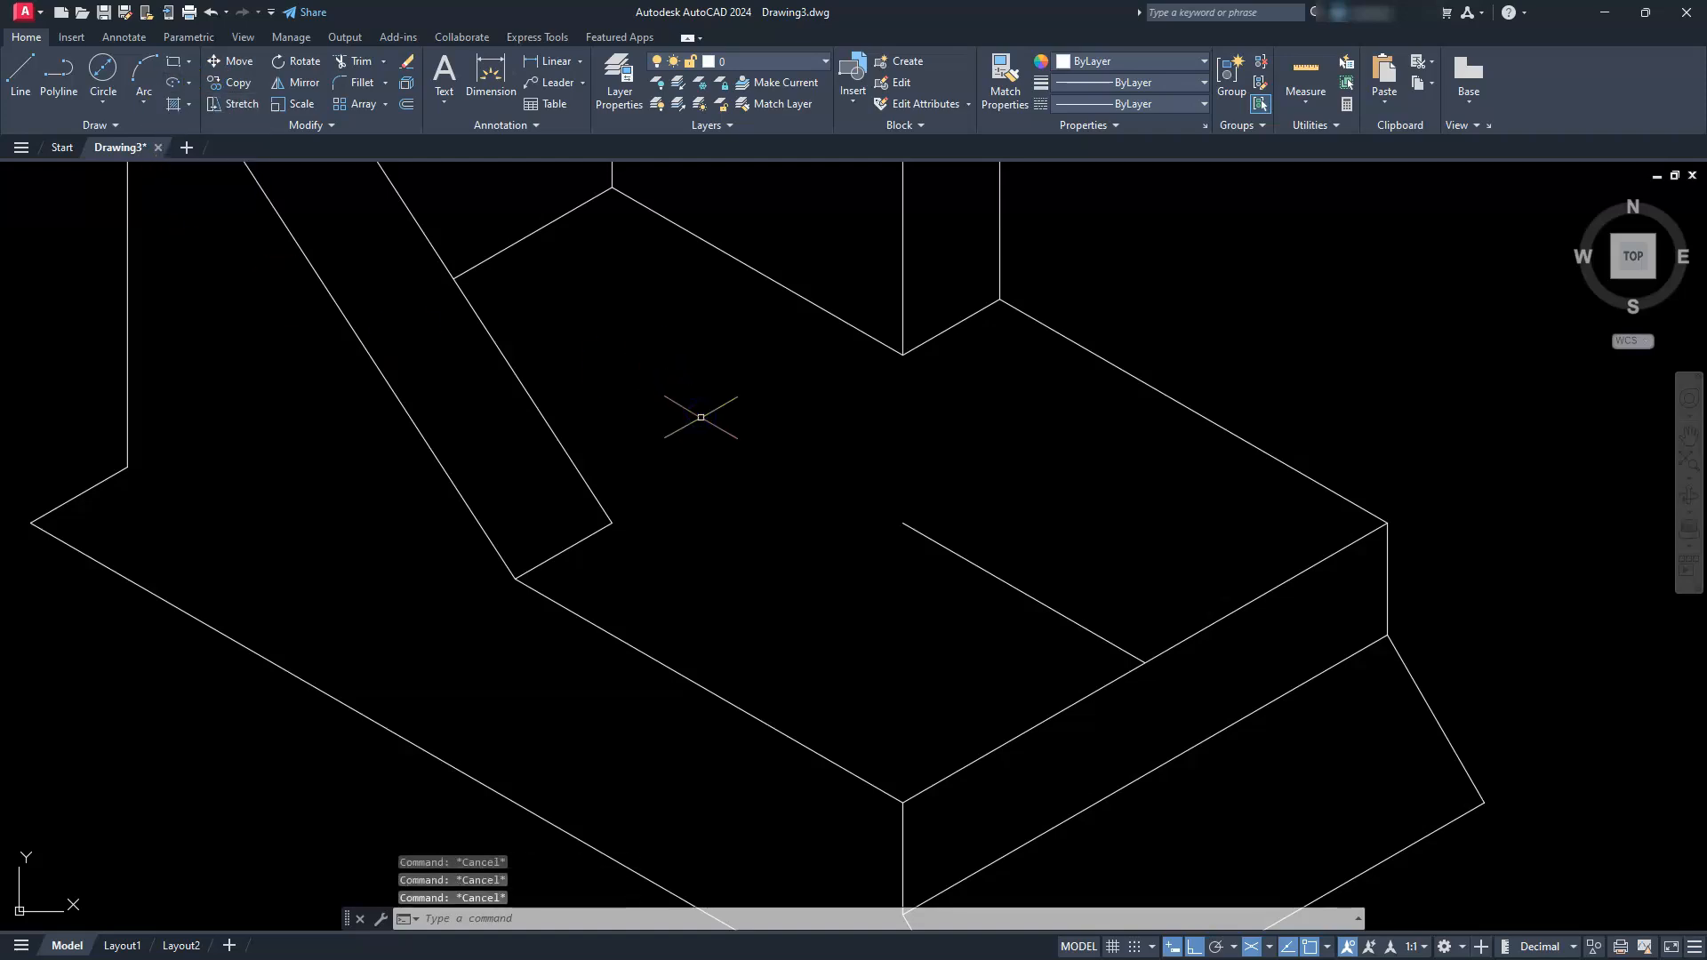
Step: Draw an isocircle with a diameter of 30 centered on the inner end of the 25-unit line
{"action": "type", "text": "el"}
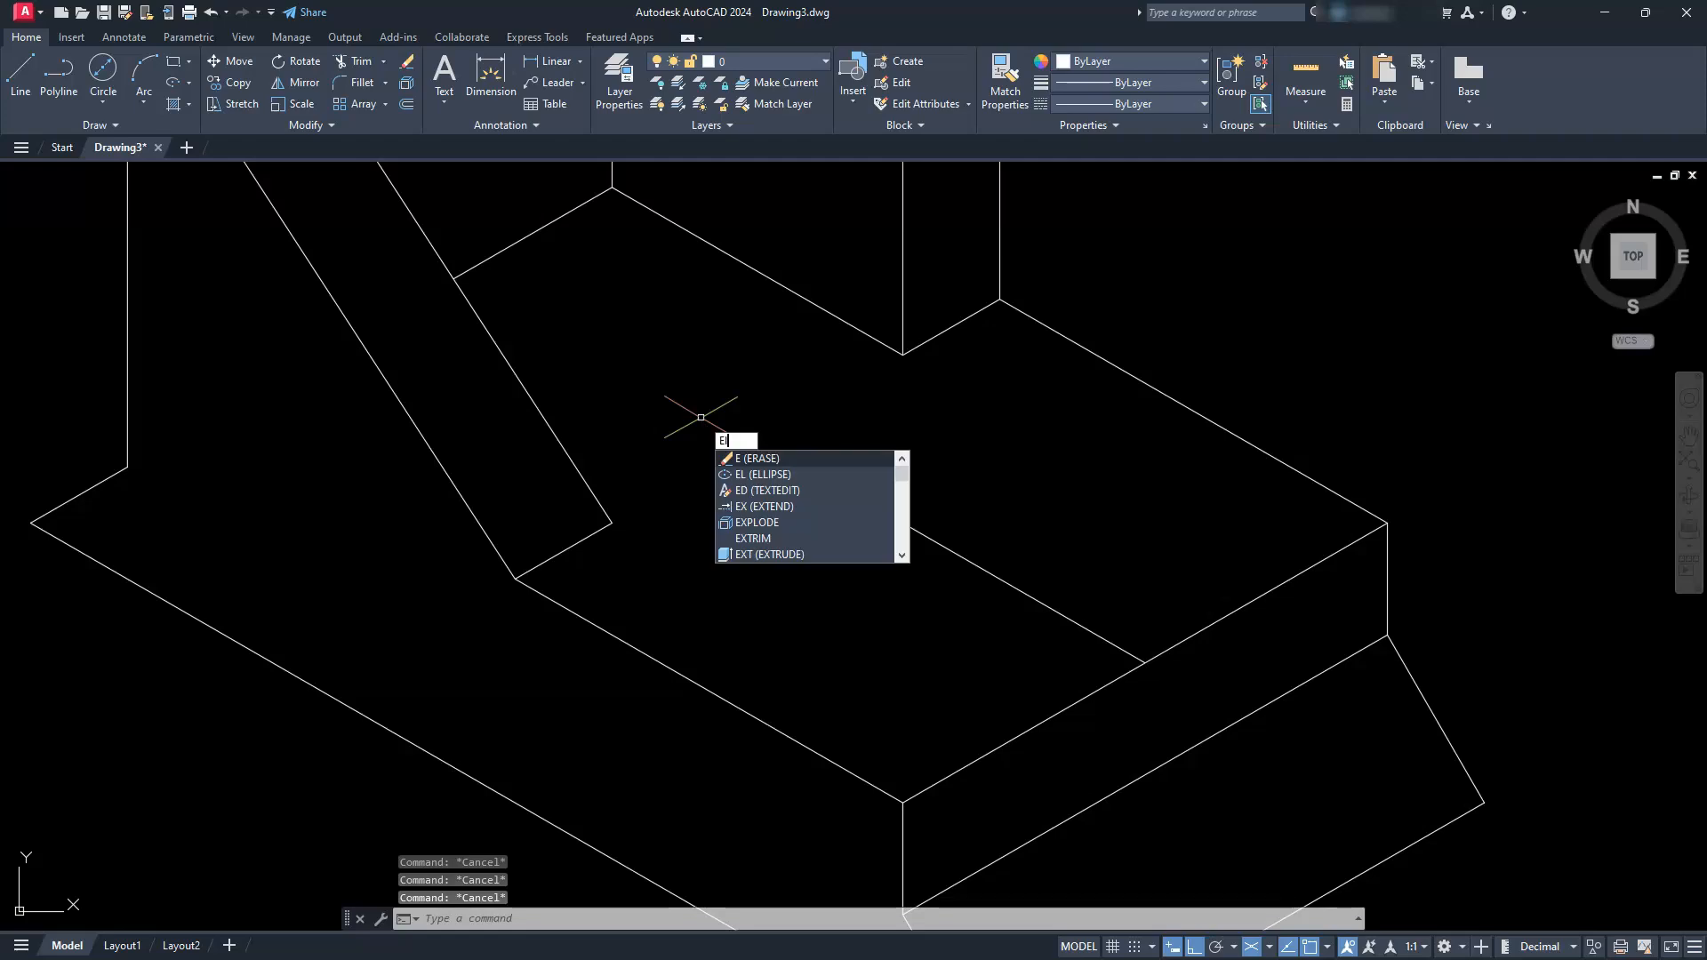
{"action": "key", "text": "Return"}
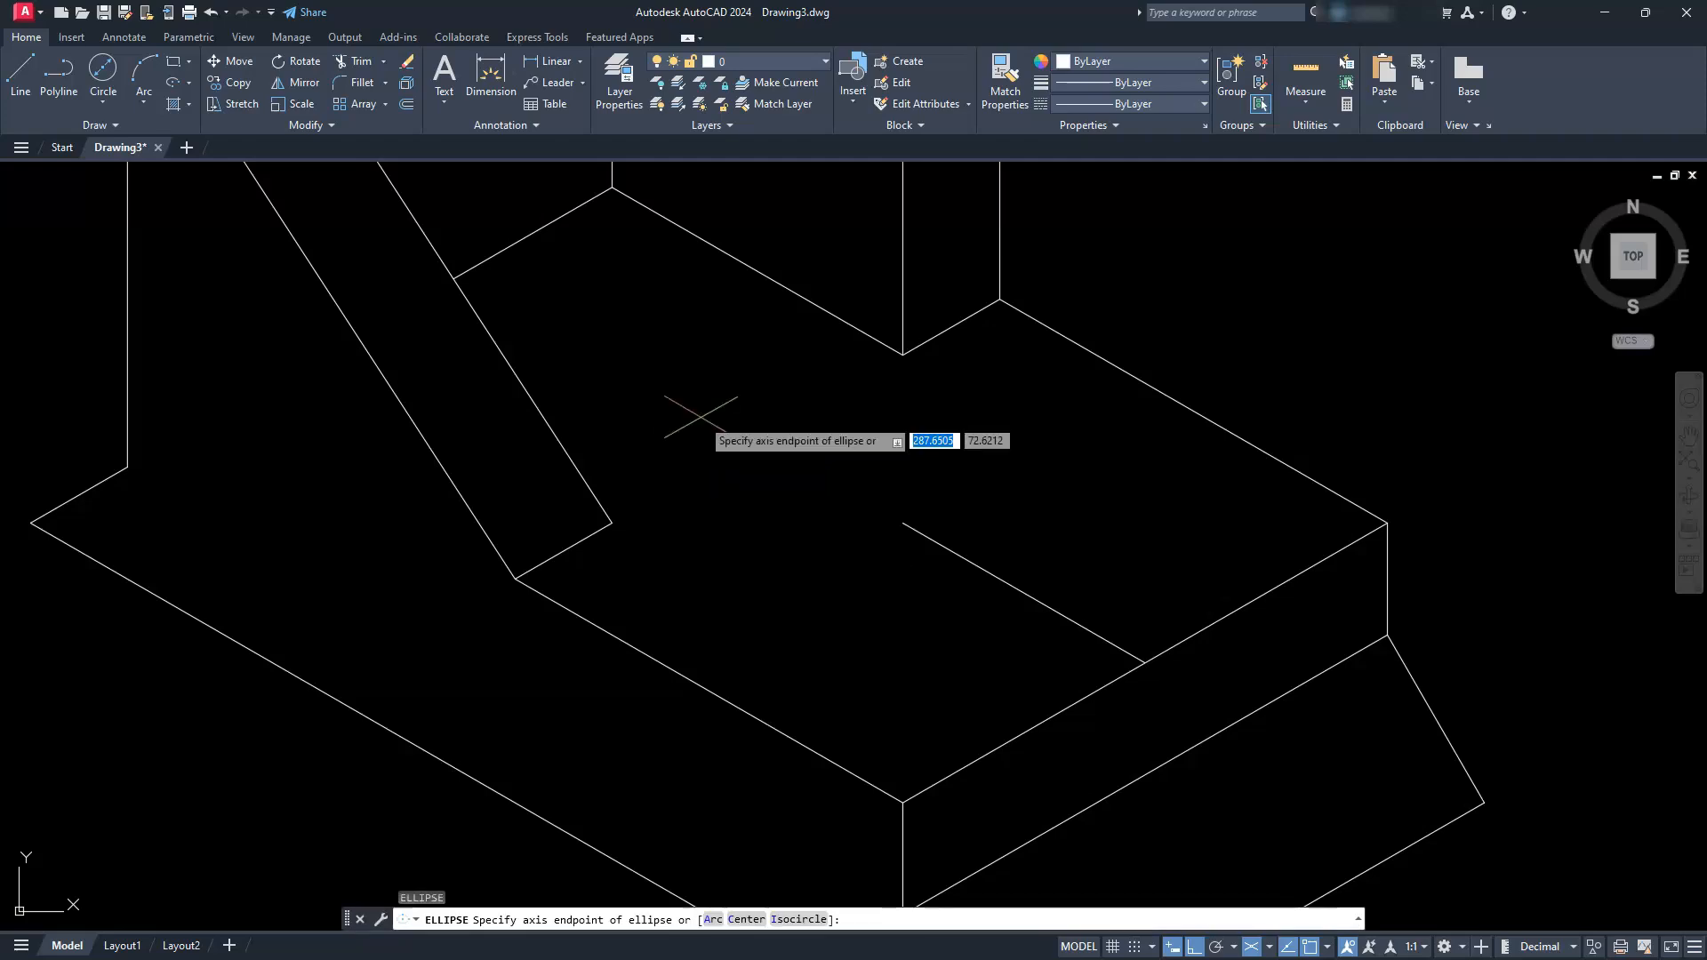
{"action": "left_click", "coordinate": [797, 921]}
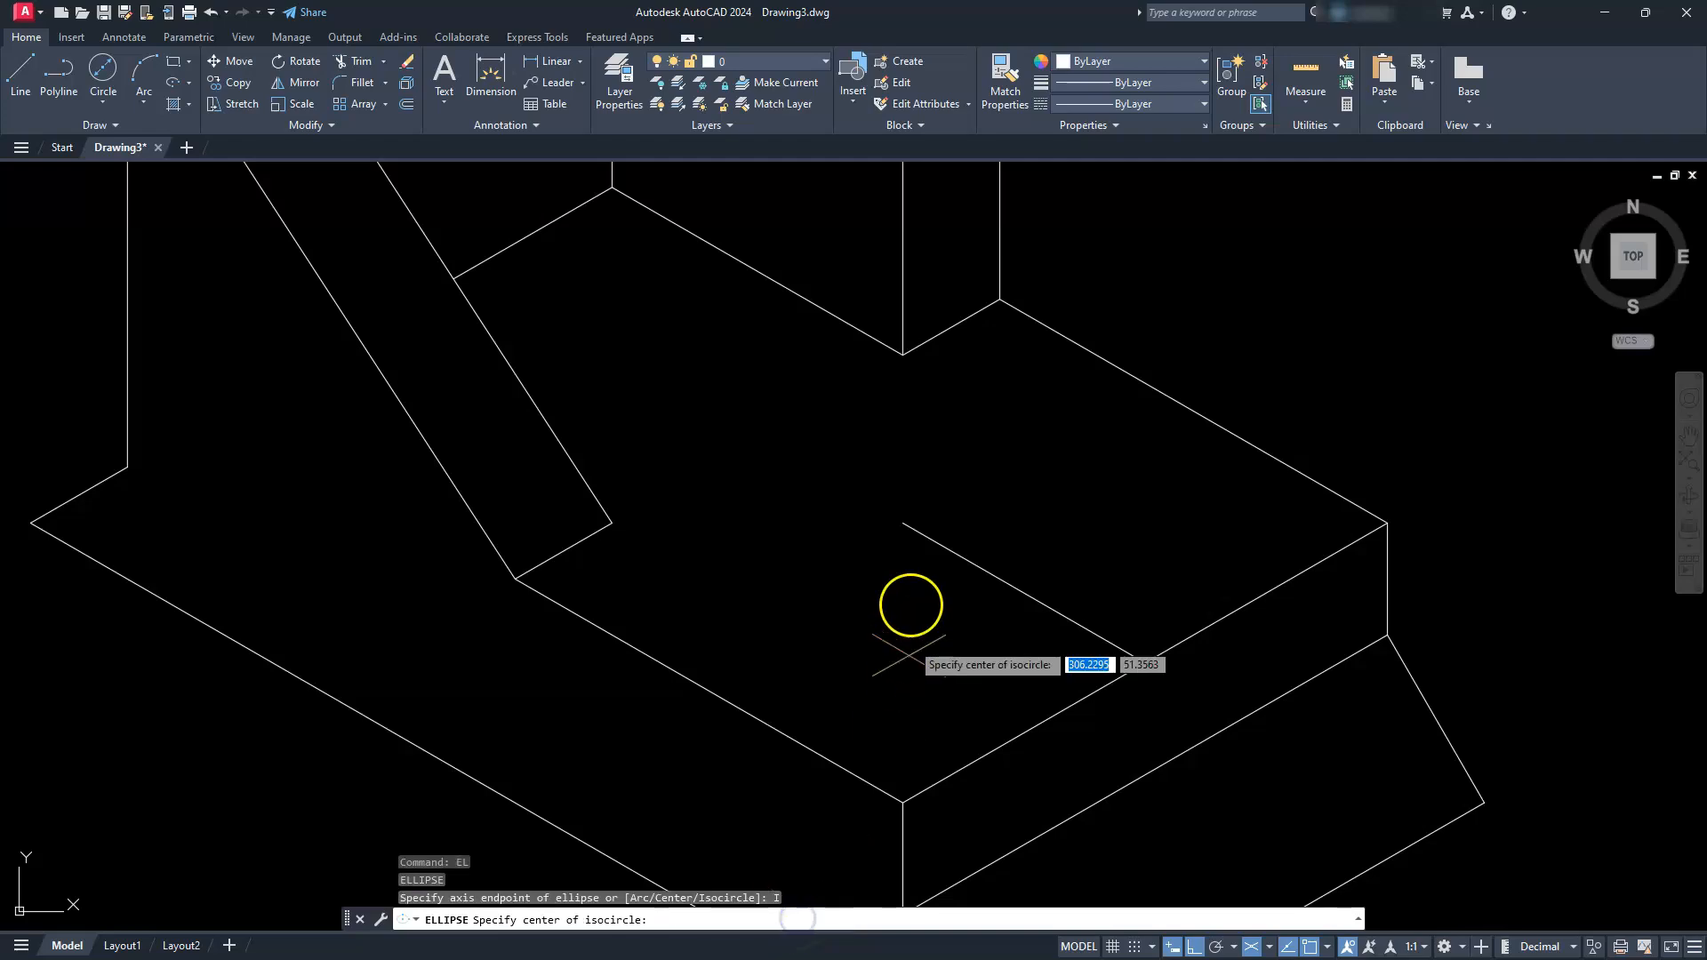
{"action": "left_click", "coordinate": [903, 522]}
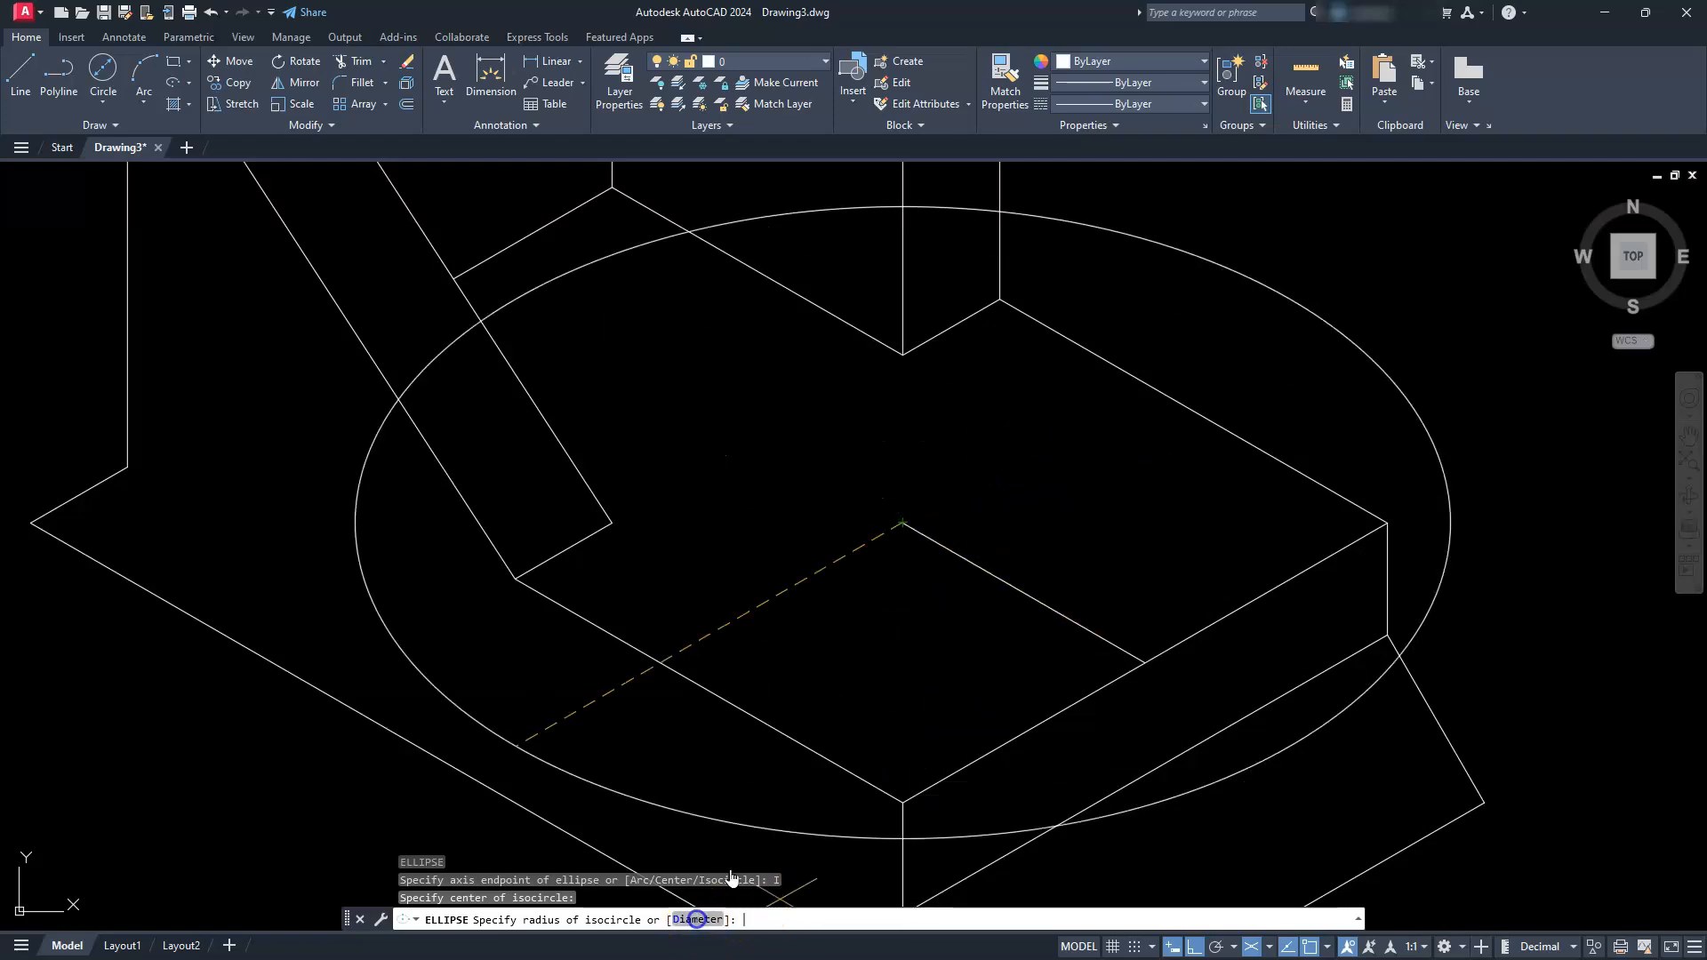
{"action": "left_click", "coordinate": [698, 919]}
{"action": "type", "text": "30"}
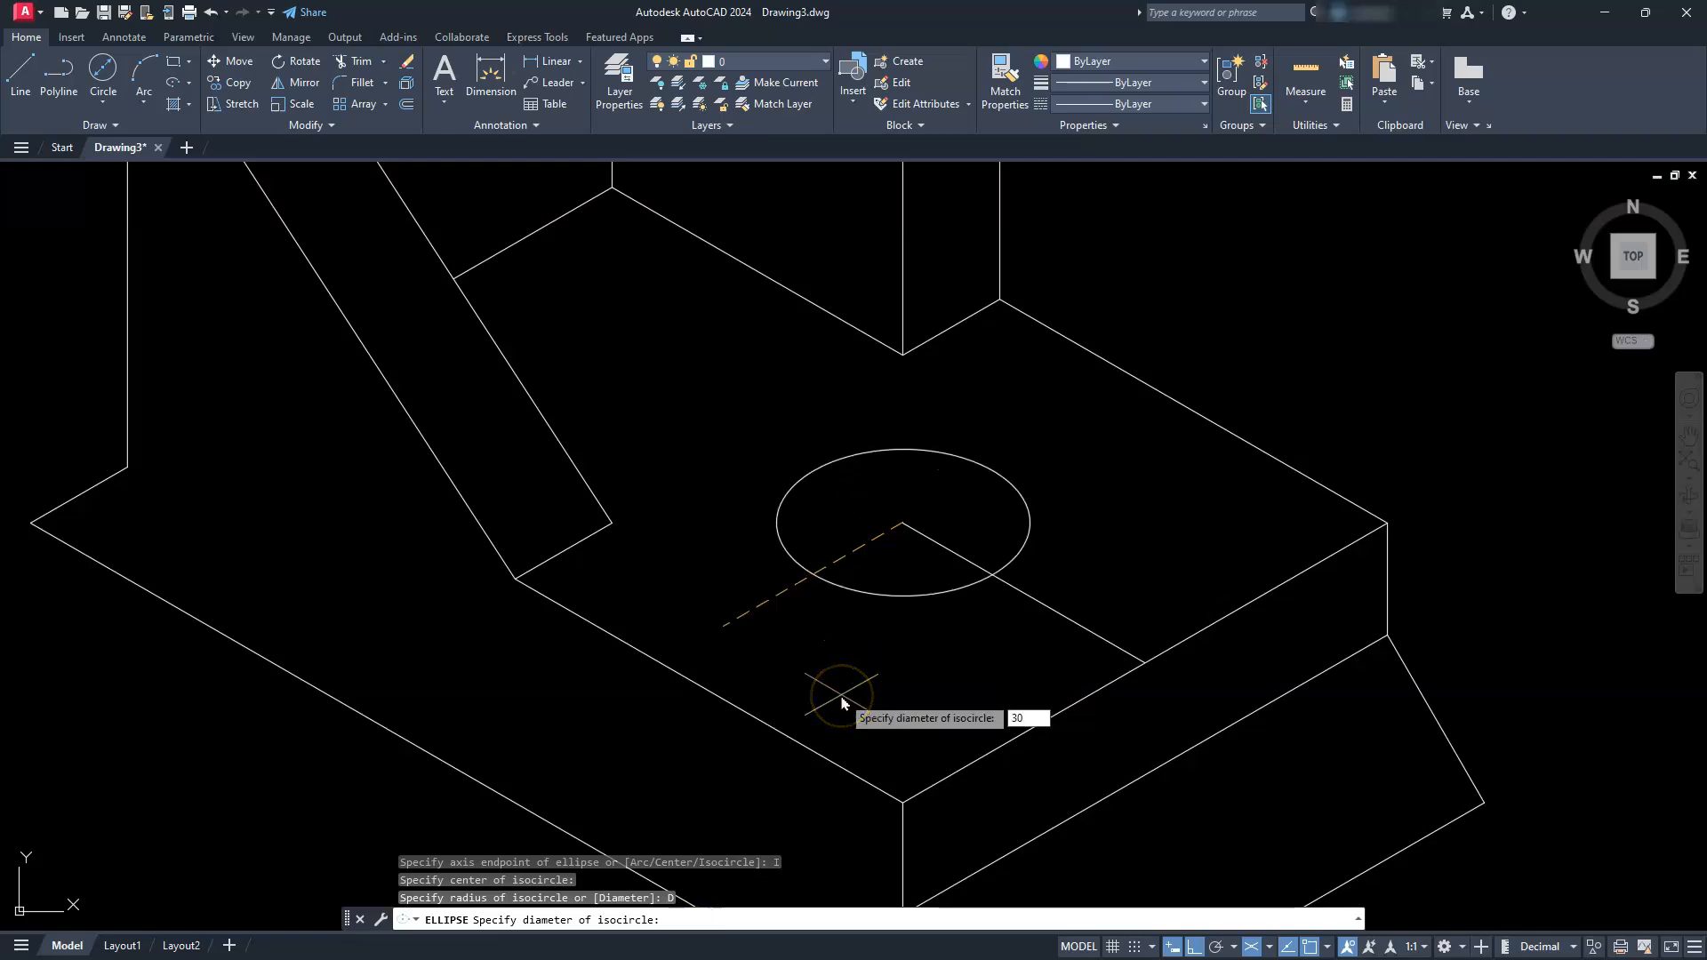
{"action": "key", "text": "Return"}
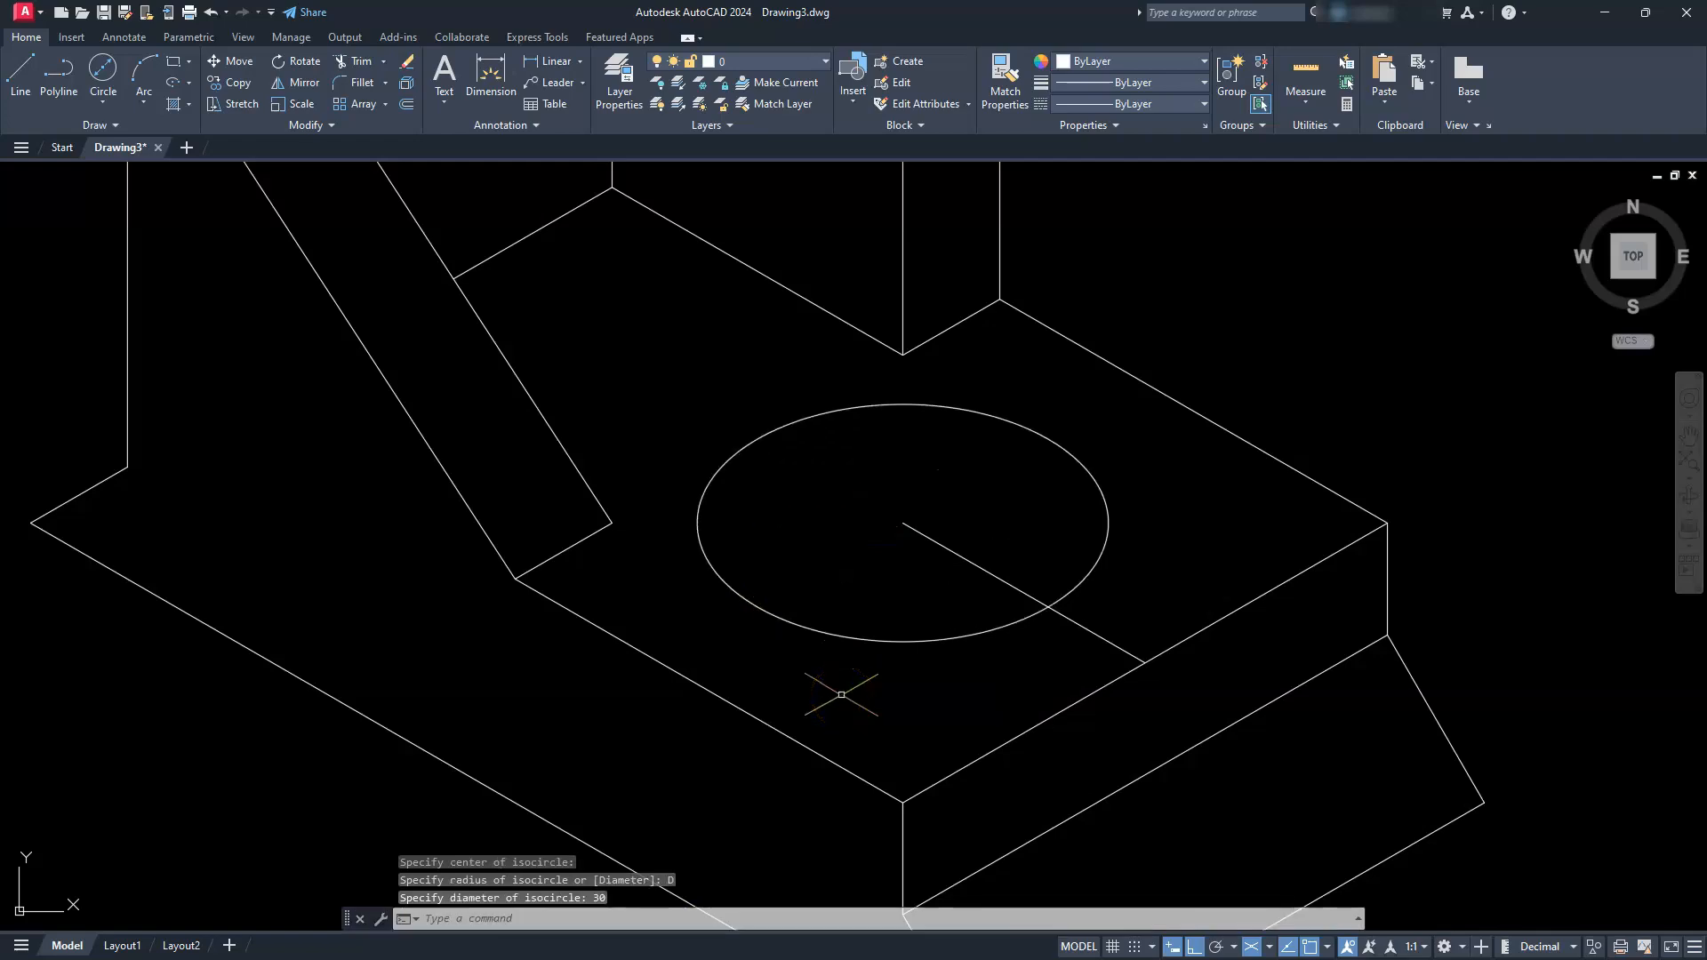
Step: Draw a second isocircle with a diameter of 24 on the same center as the 30-diameter isocircle
{"action": "type", "text": "e"}
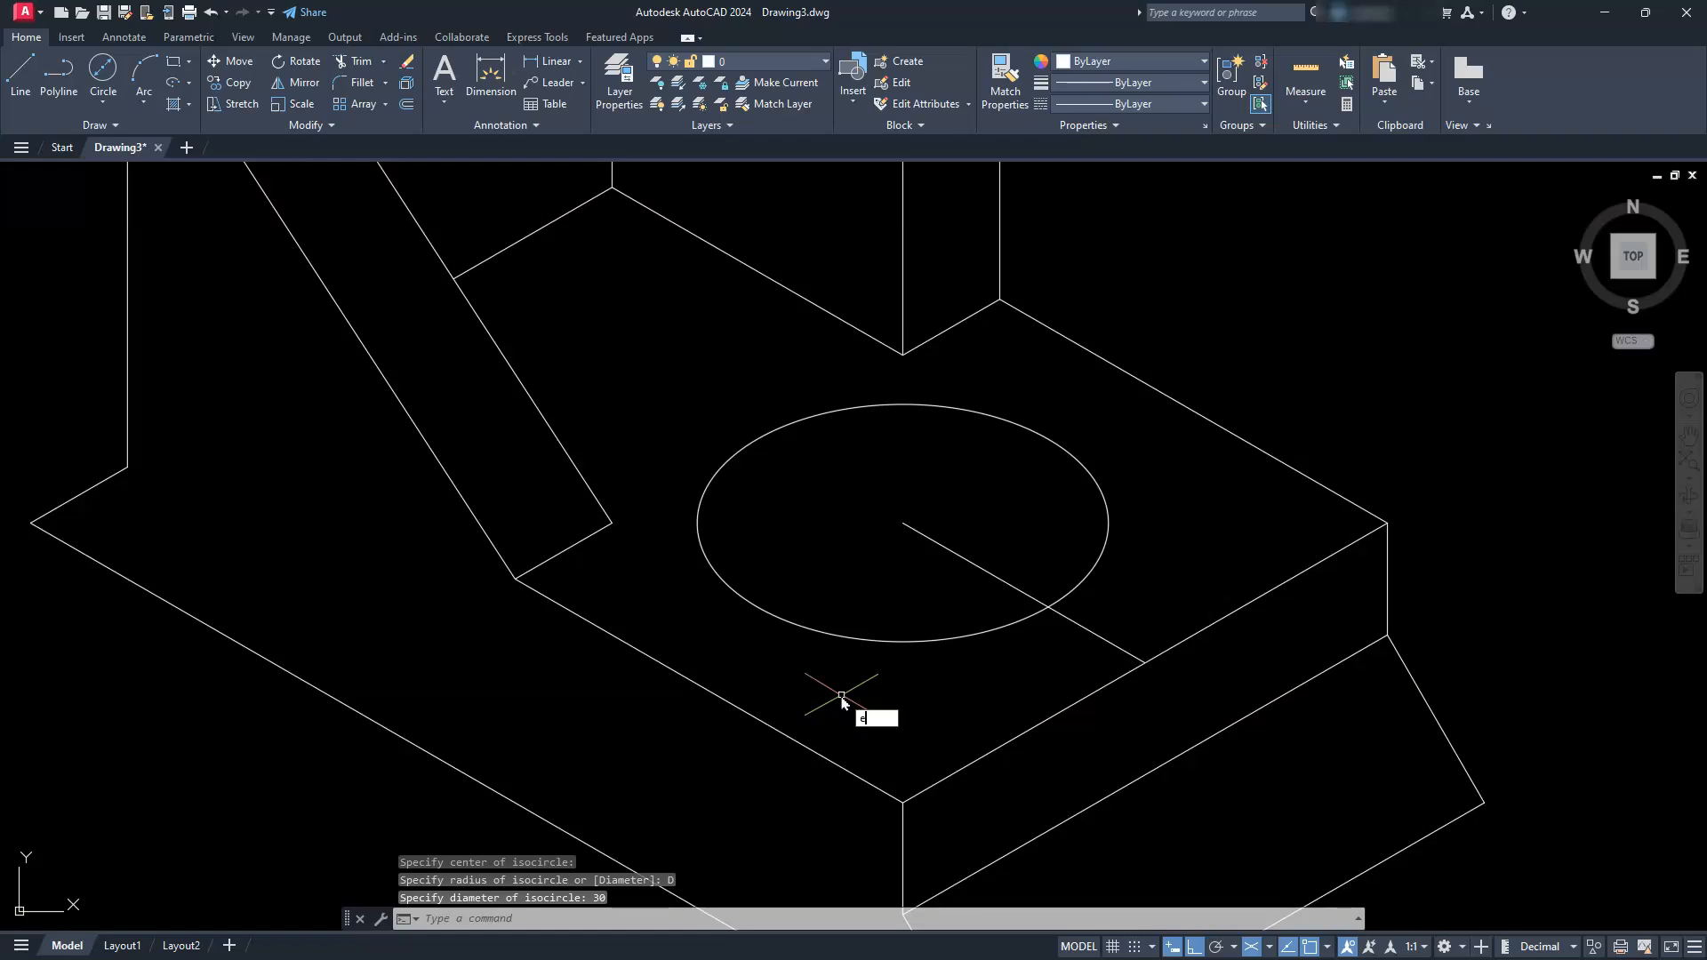
{"action": "type", "text": "l"}
{"action": "key", "text": "Return"}
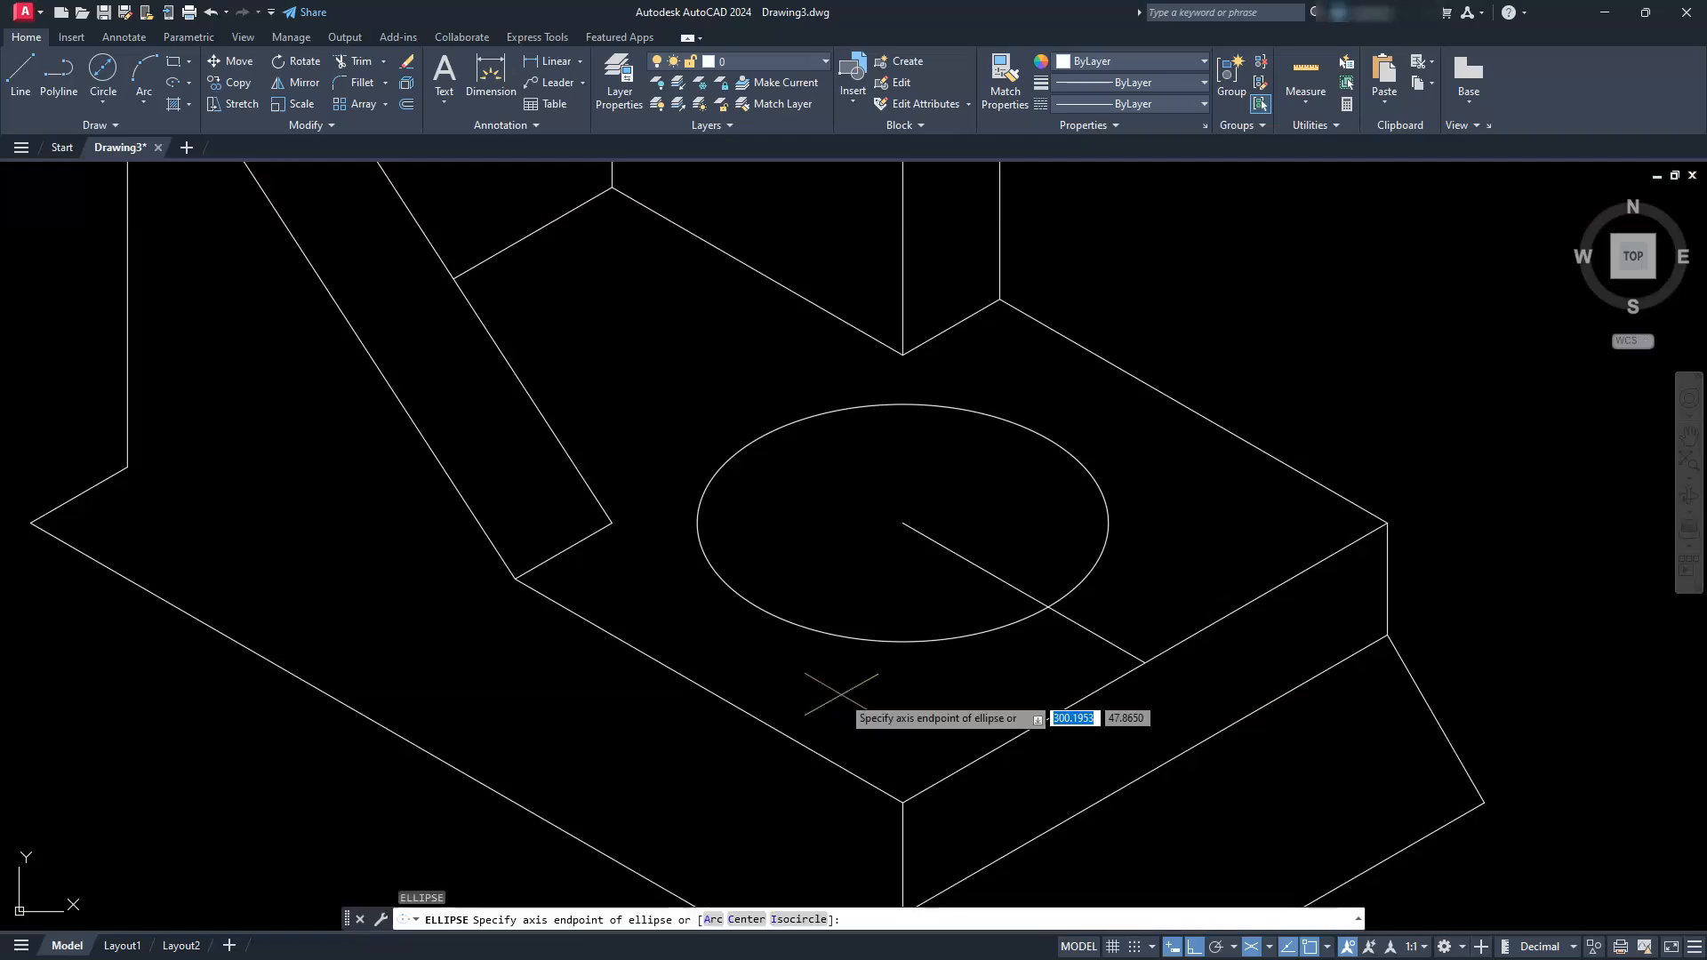
{"action": "type", "text": "i"}
{"action": "key", "text": "Return"}
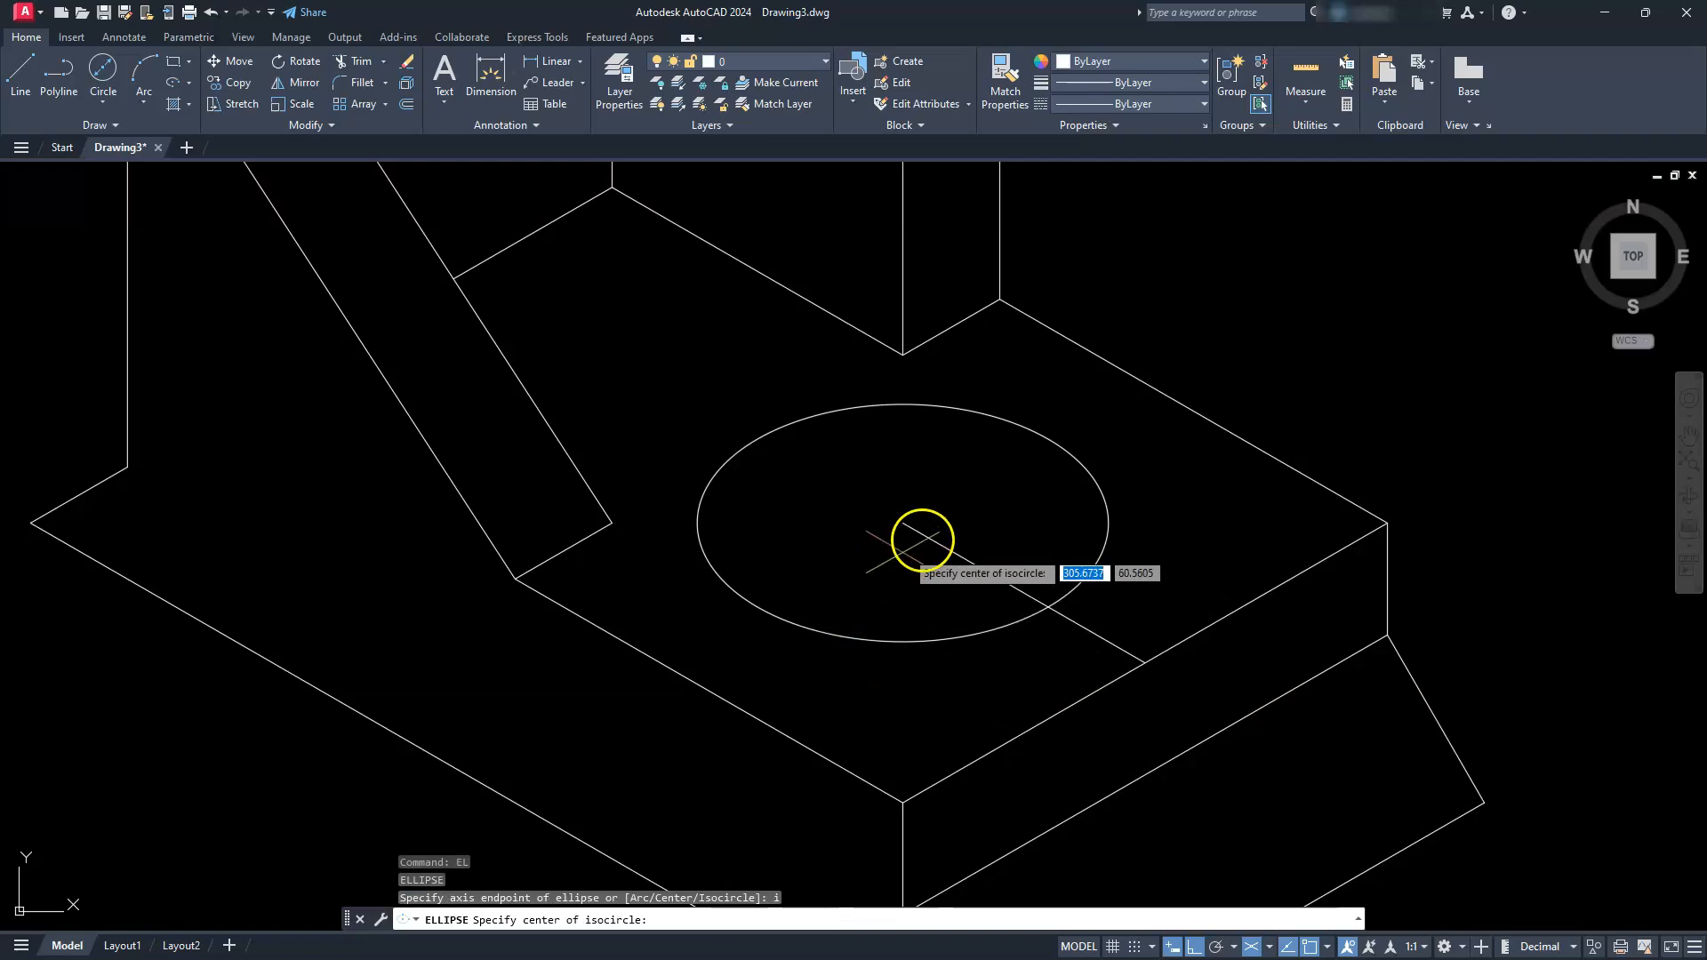
{"action": "left_click", "coordinate": [902, 524]}
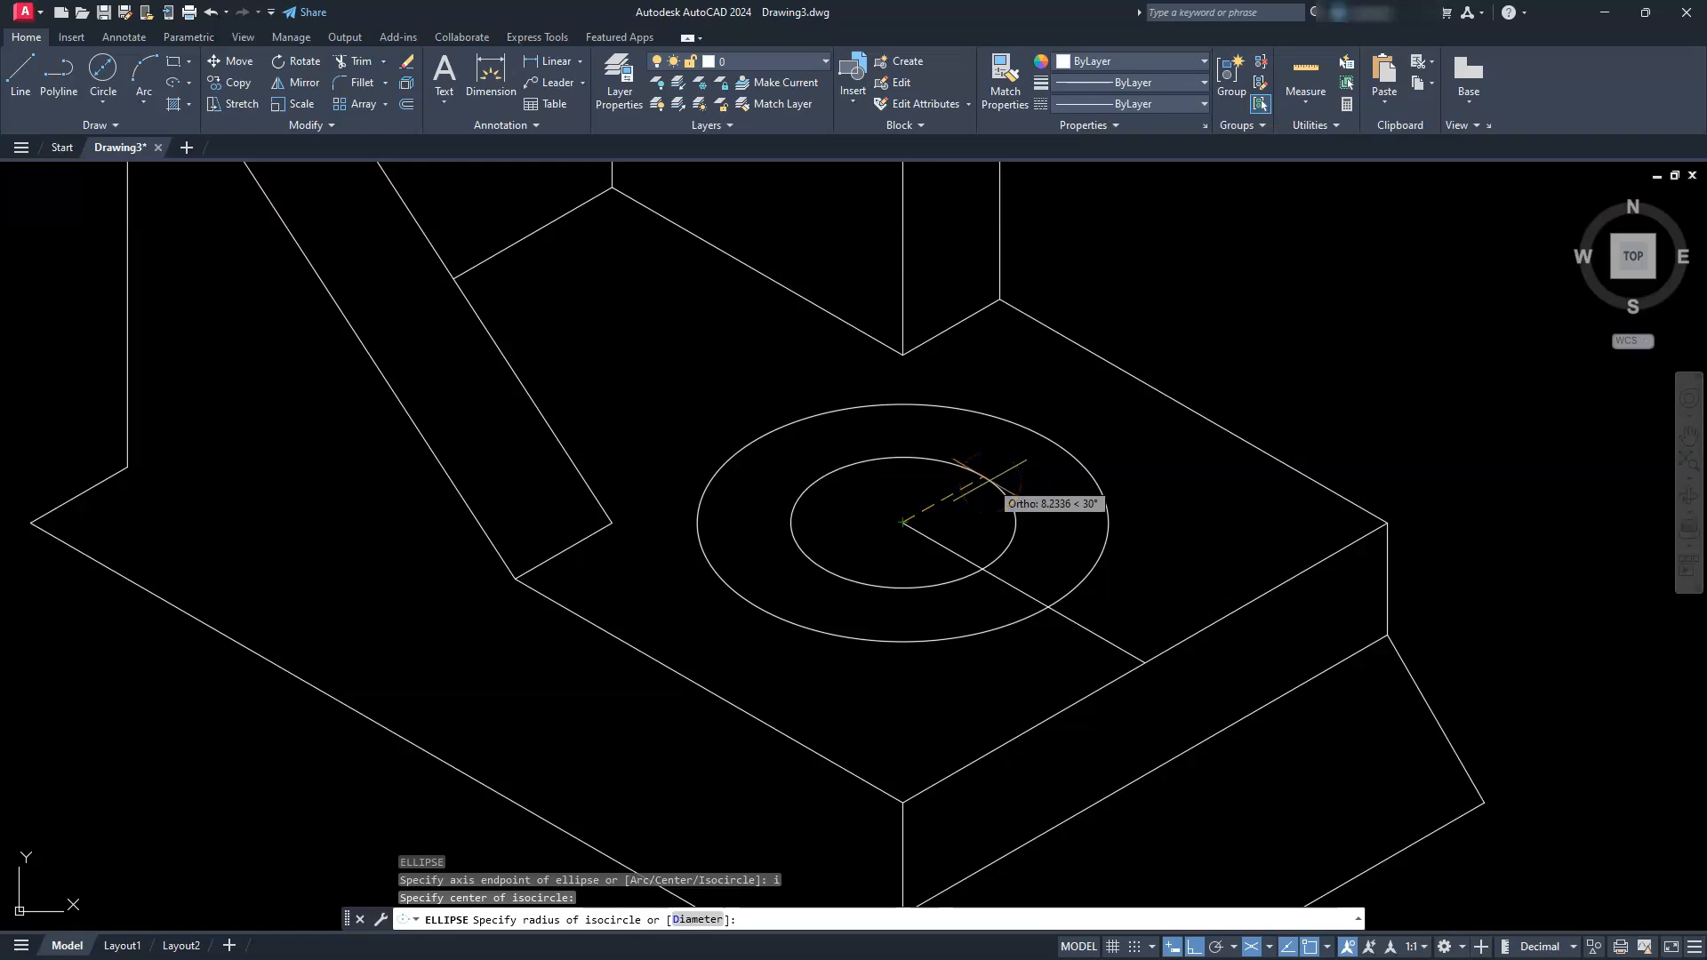
{"action": "type", "text": "d"}
{"action": "key", "text": "Return"}
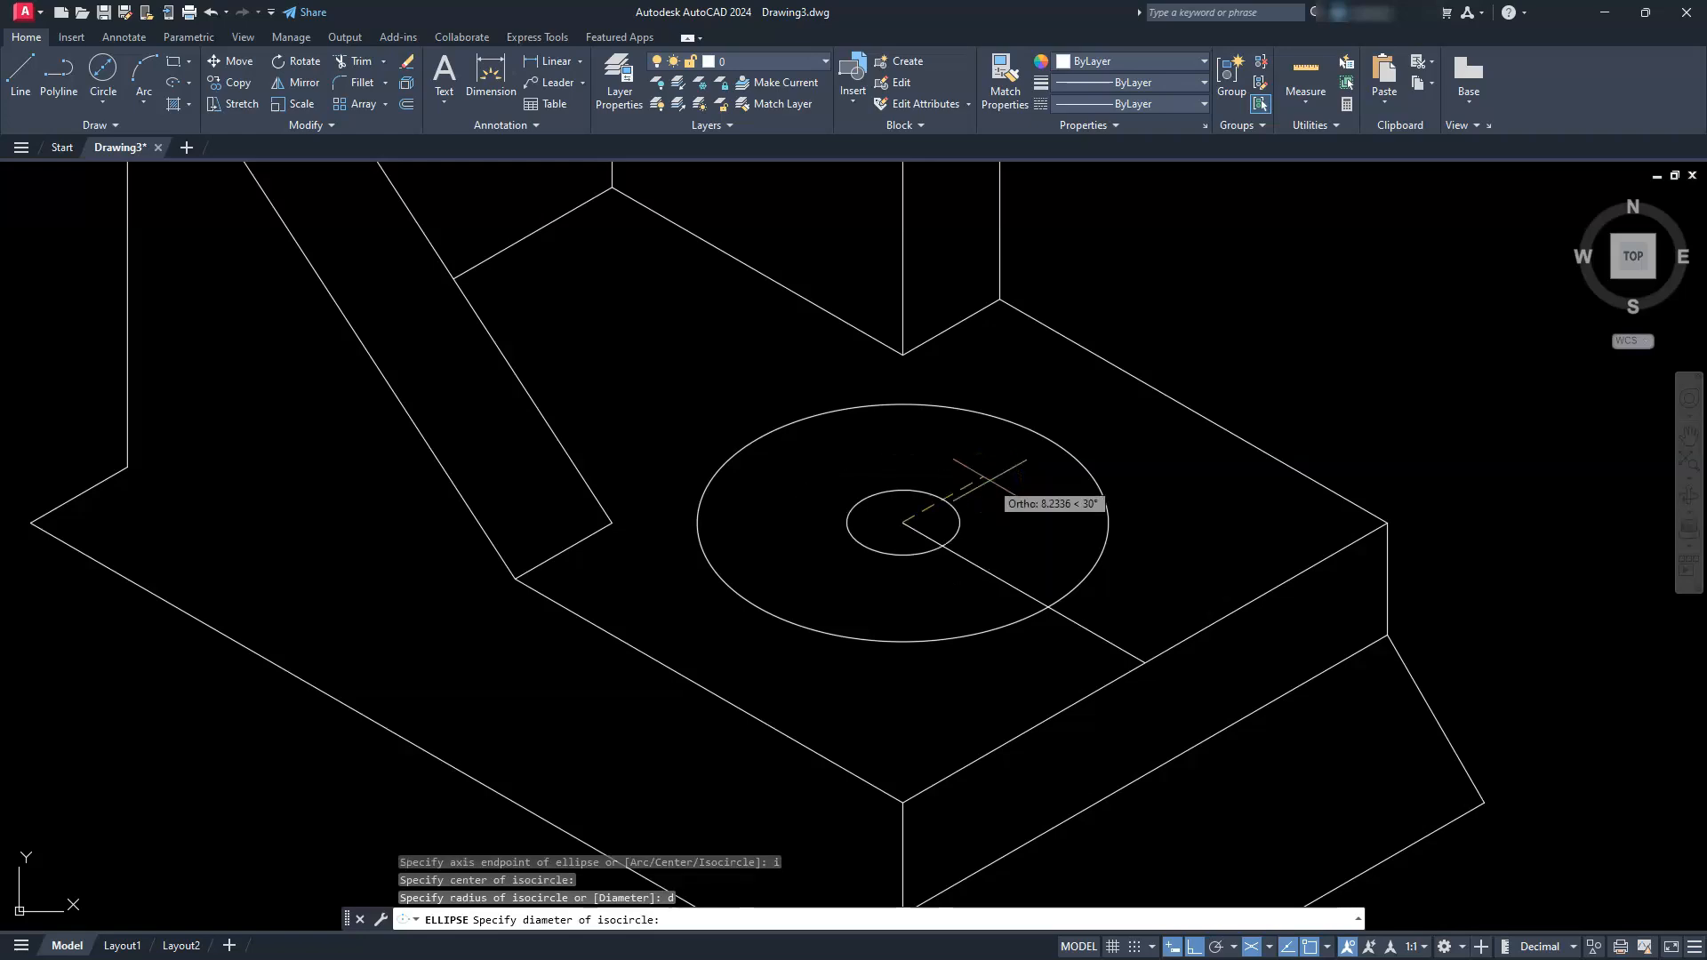
{"action": "type", "text": "24"}
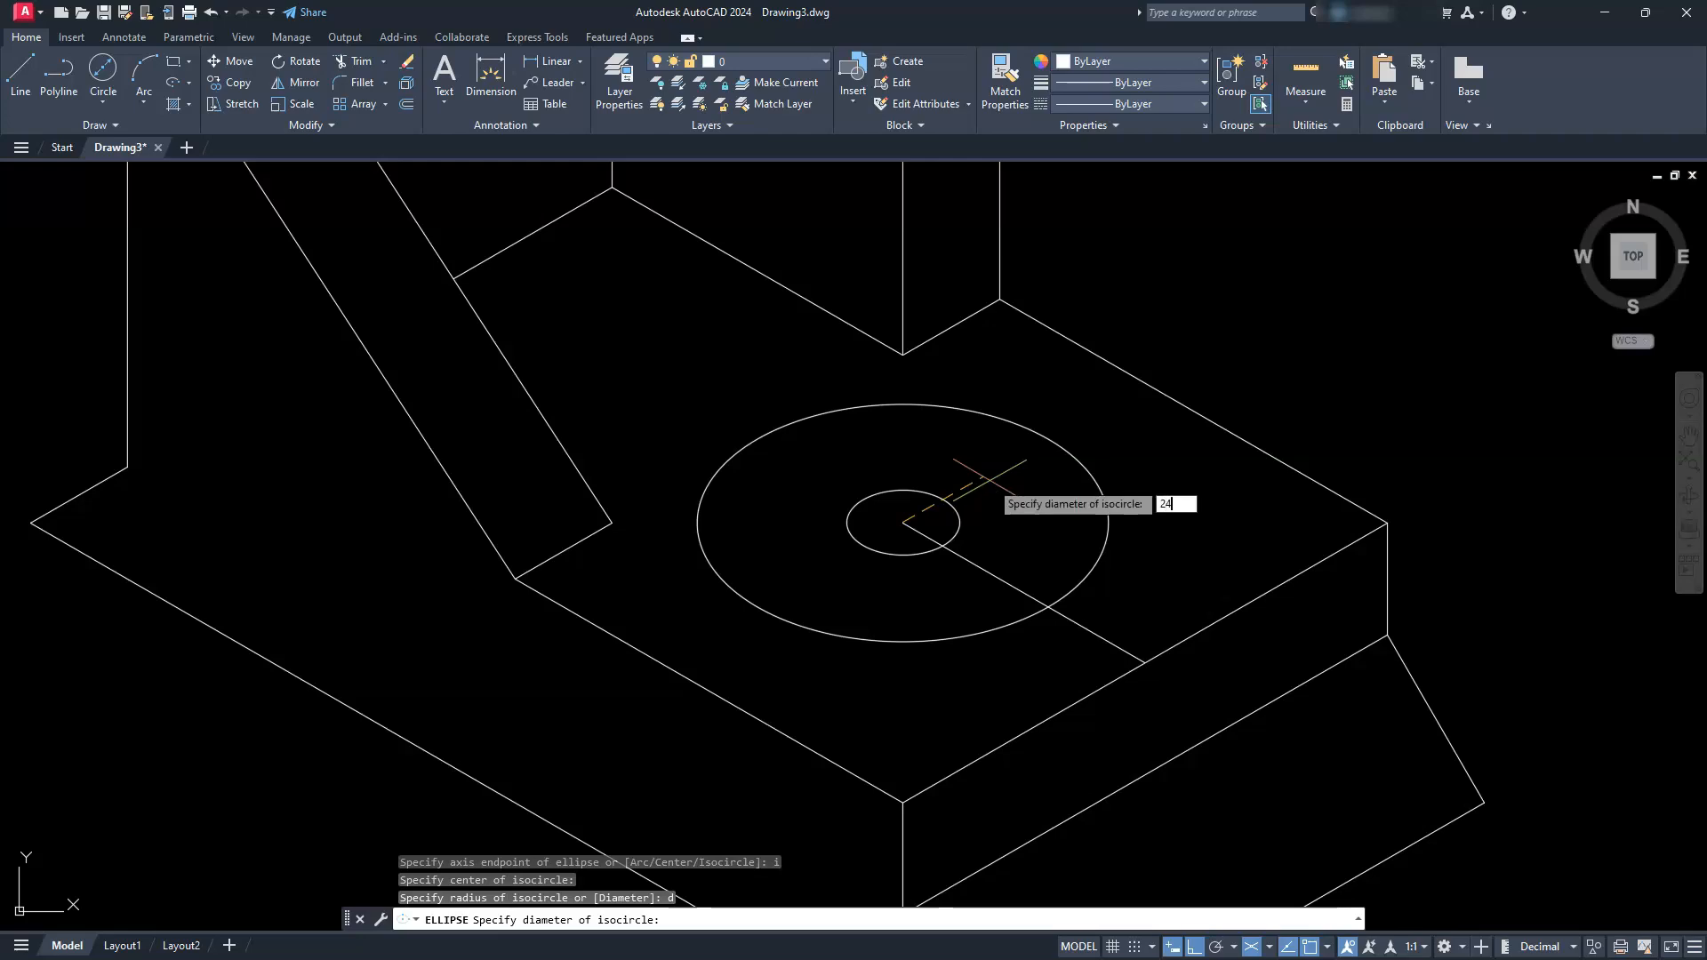
{"action": "key", "text": "Return"}
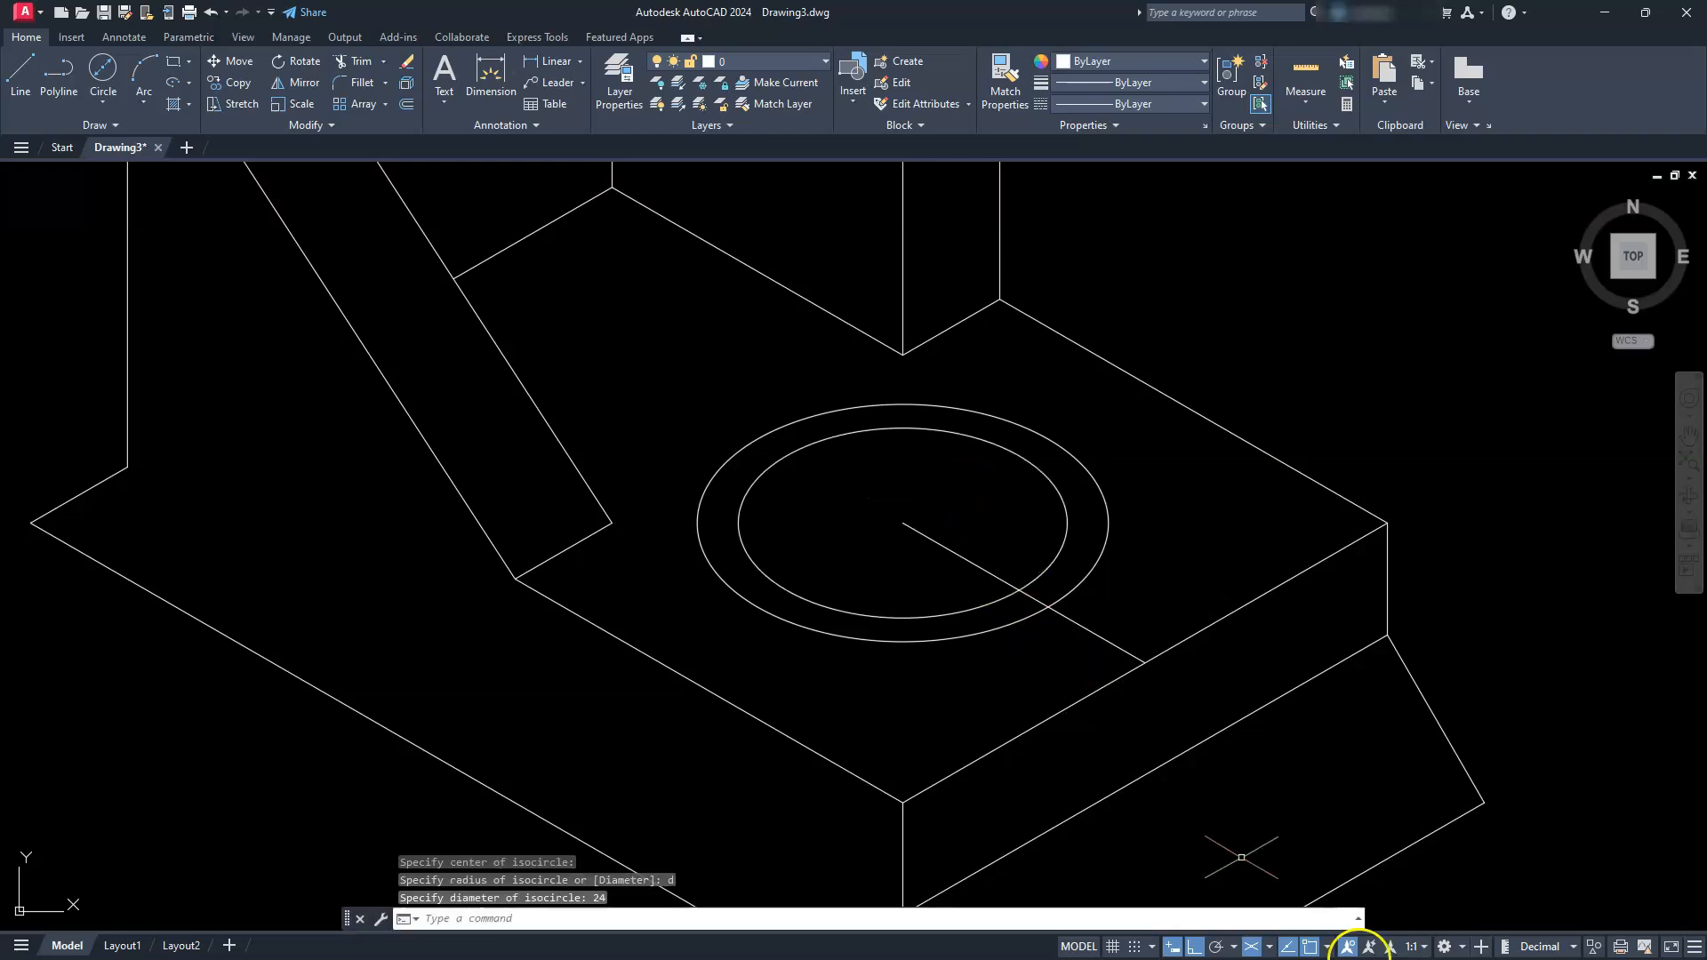
Step: Switch the drafting plane to Isoplane Left and copy both isocircles 5 units straight up
{"action": "left_click", "coordinate": [1268, 945]}
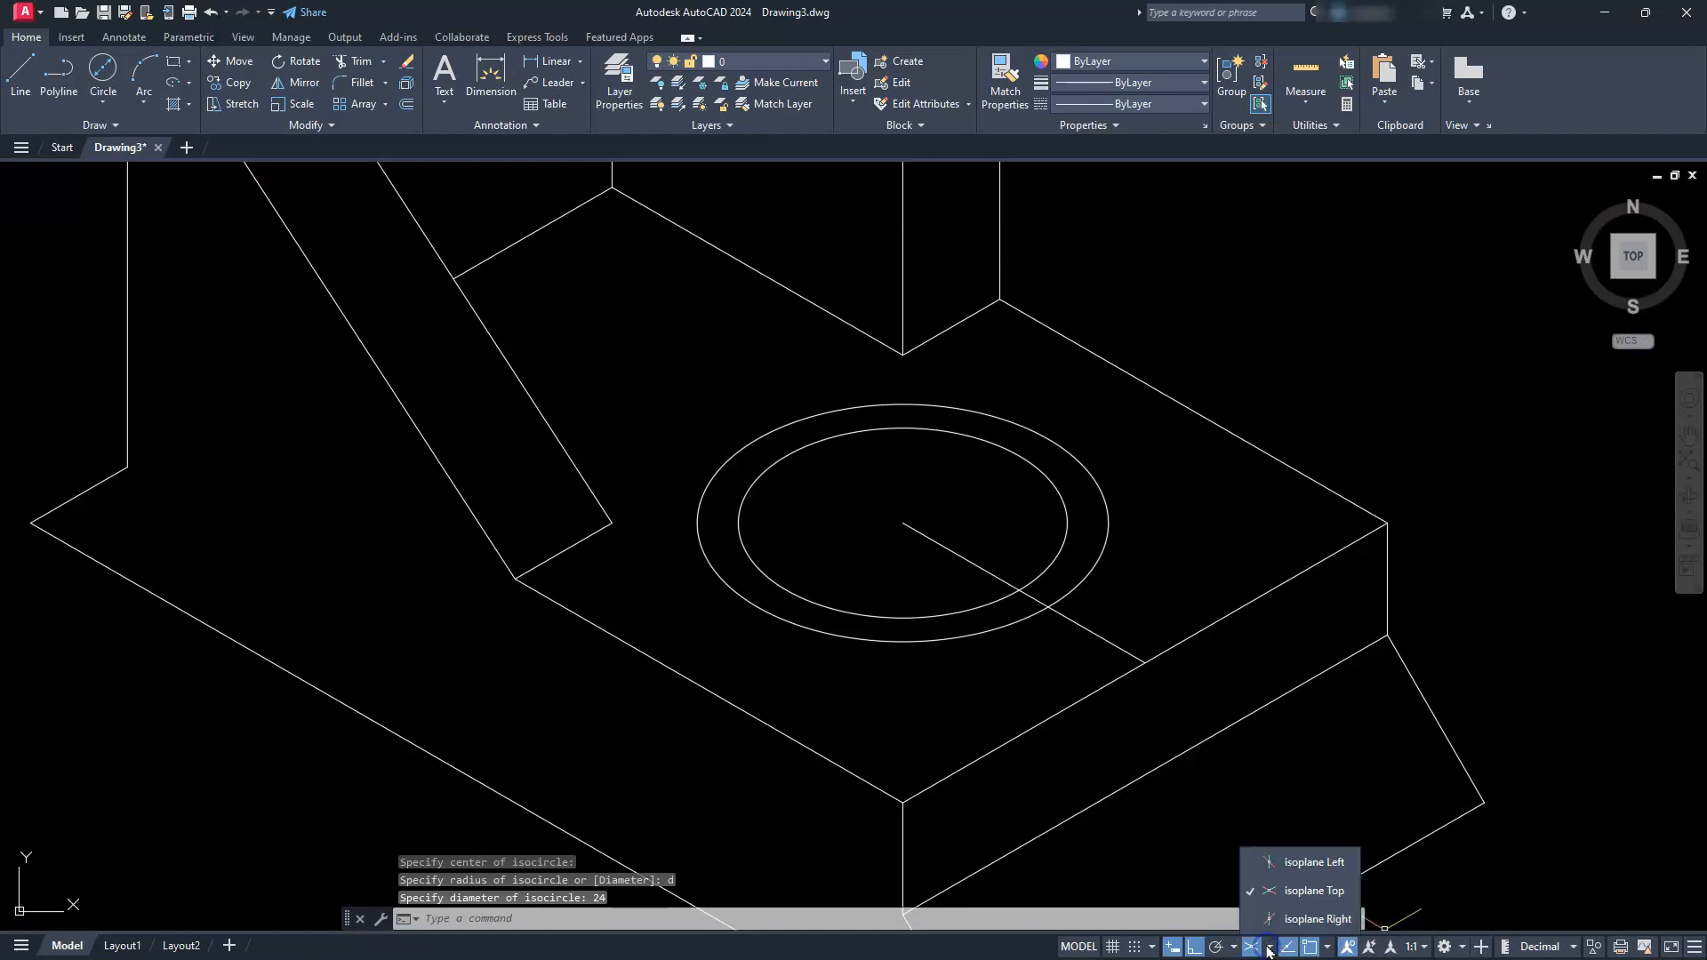
{"action": "left_click", "coordinate": [1298, 863]}
{"action": "left_click", "coordinate": [866, 653]}
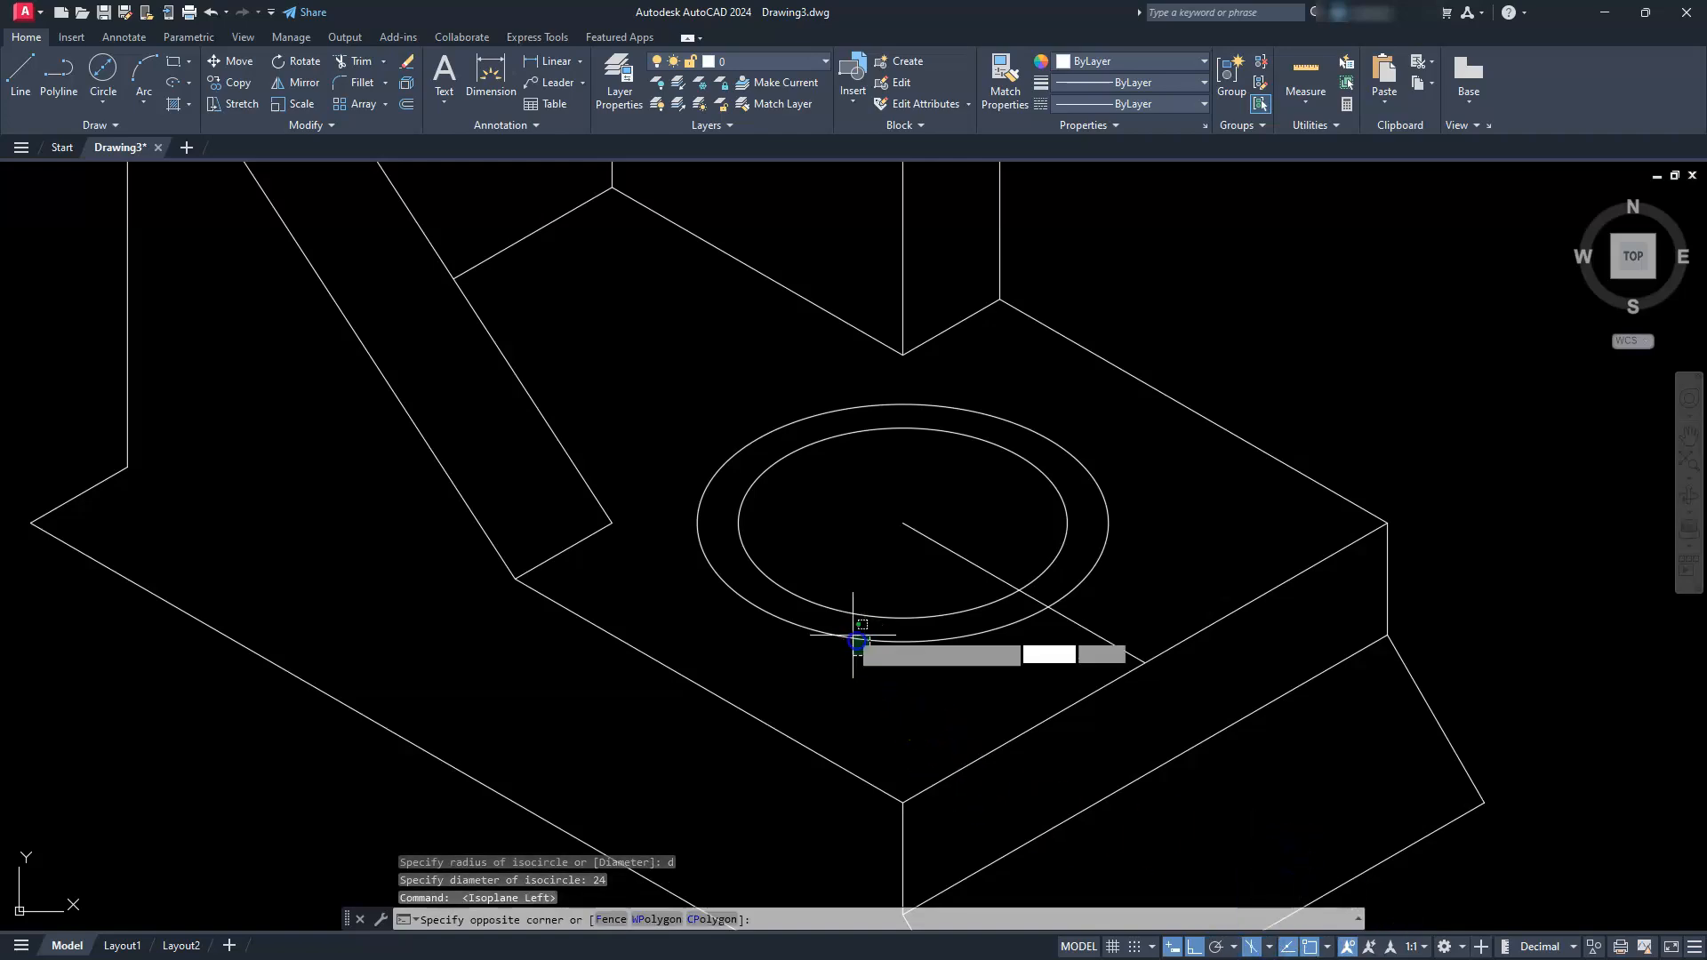
{"action": "left_click", "coordinate": [802, 580]}
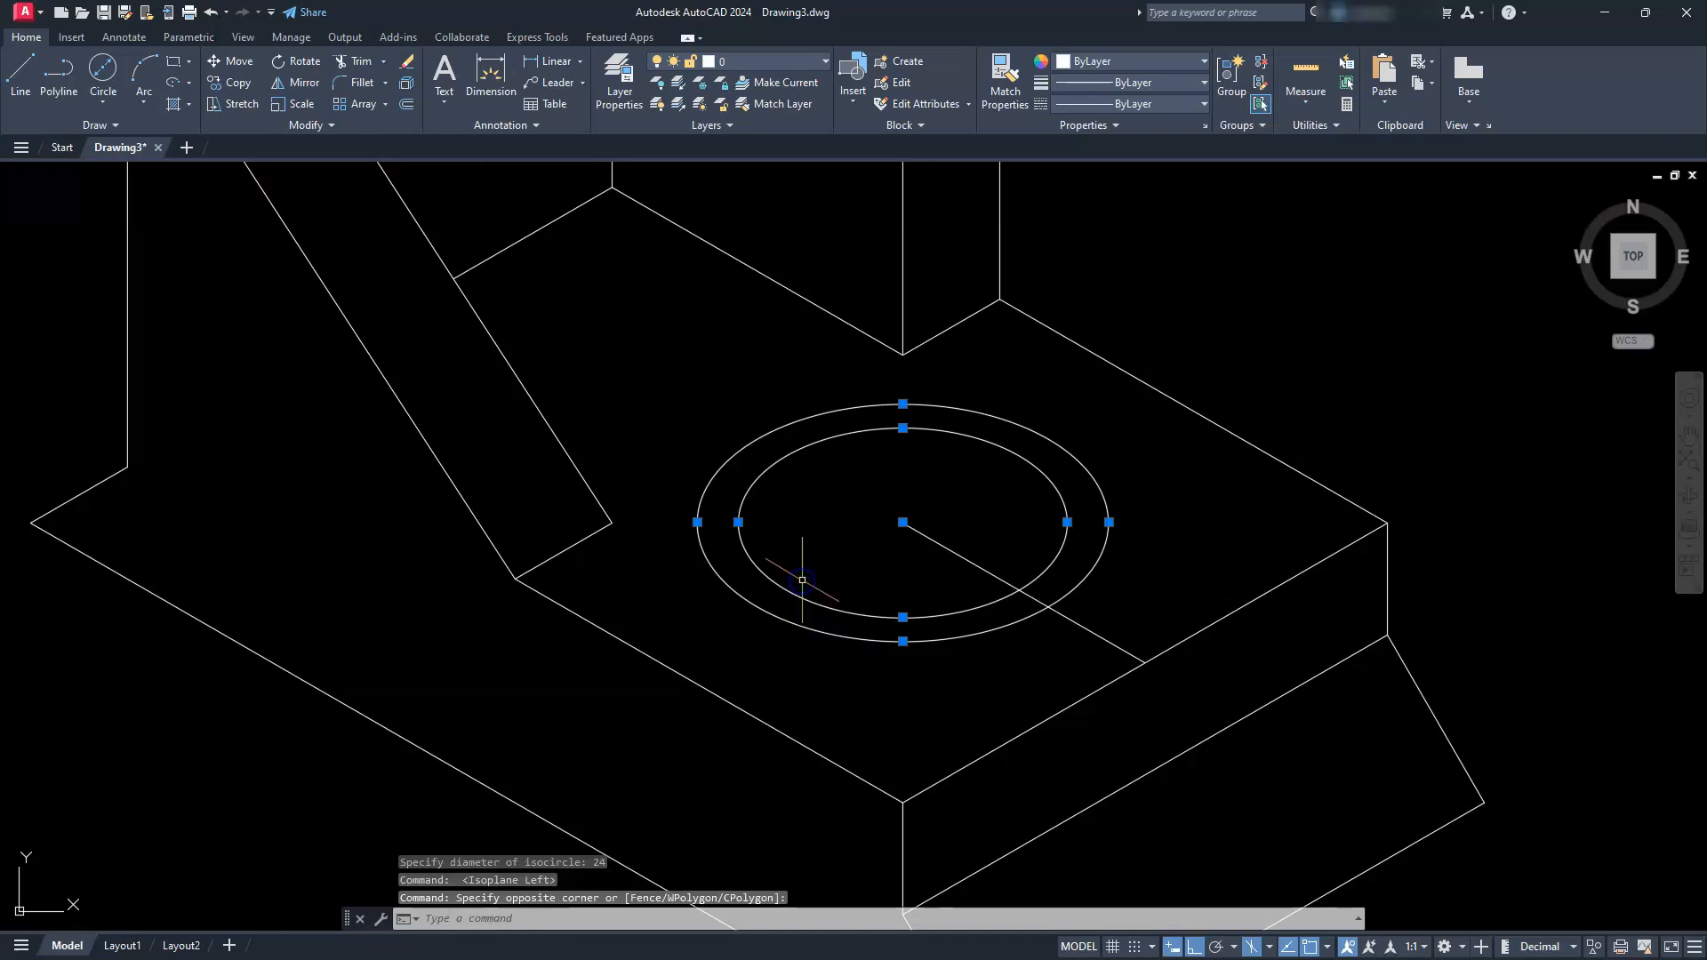
{"action": "left_click", "coordinate": [233, 81]}
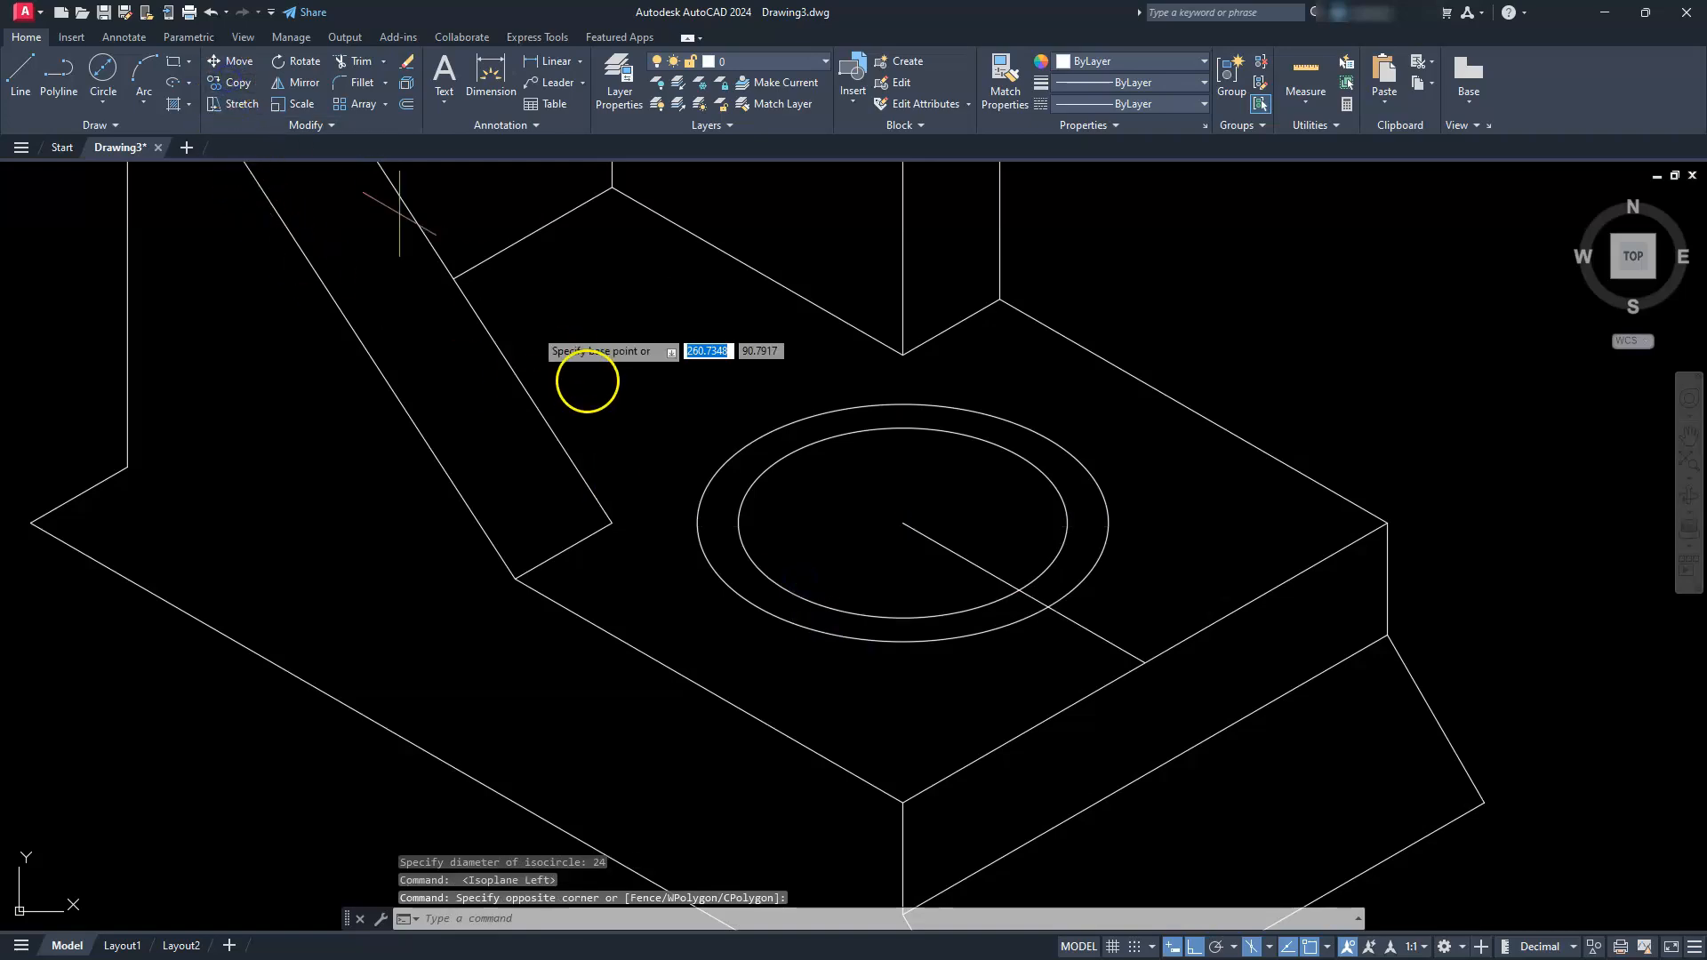
{"action": "left_click", "coordinate": [633, 388]}
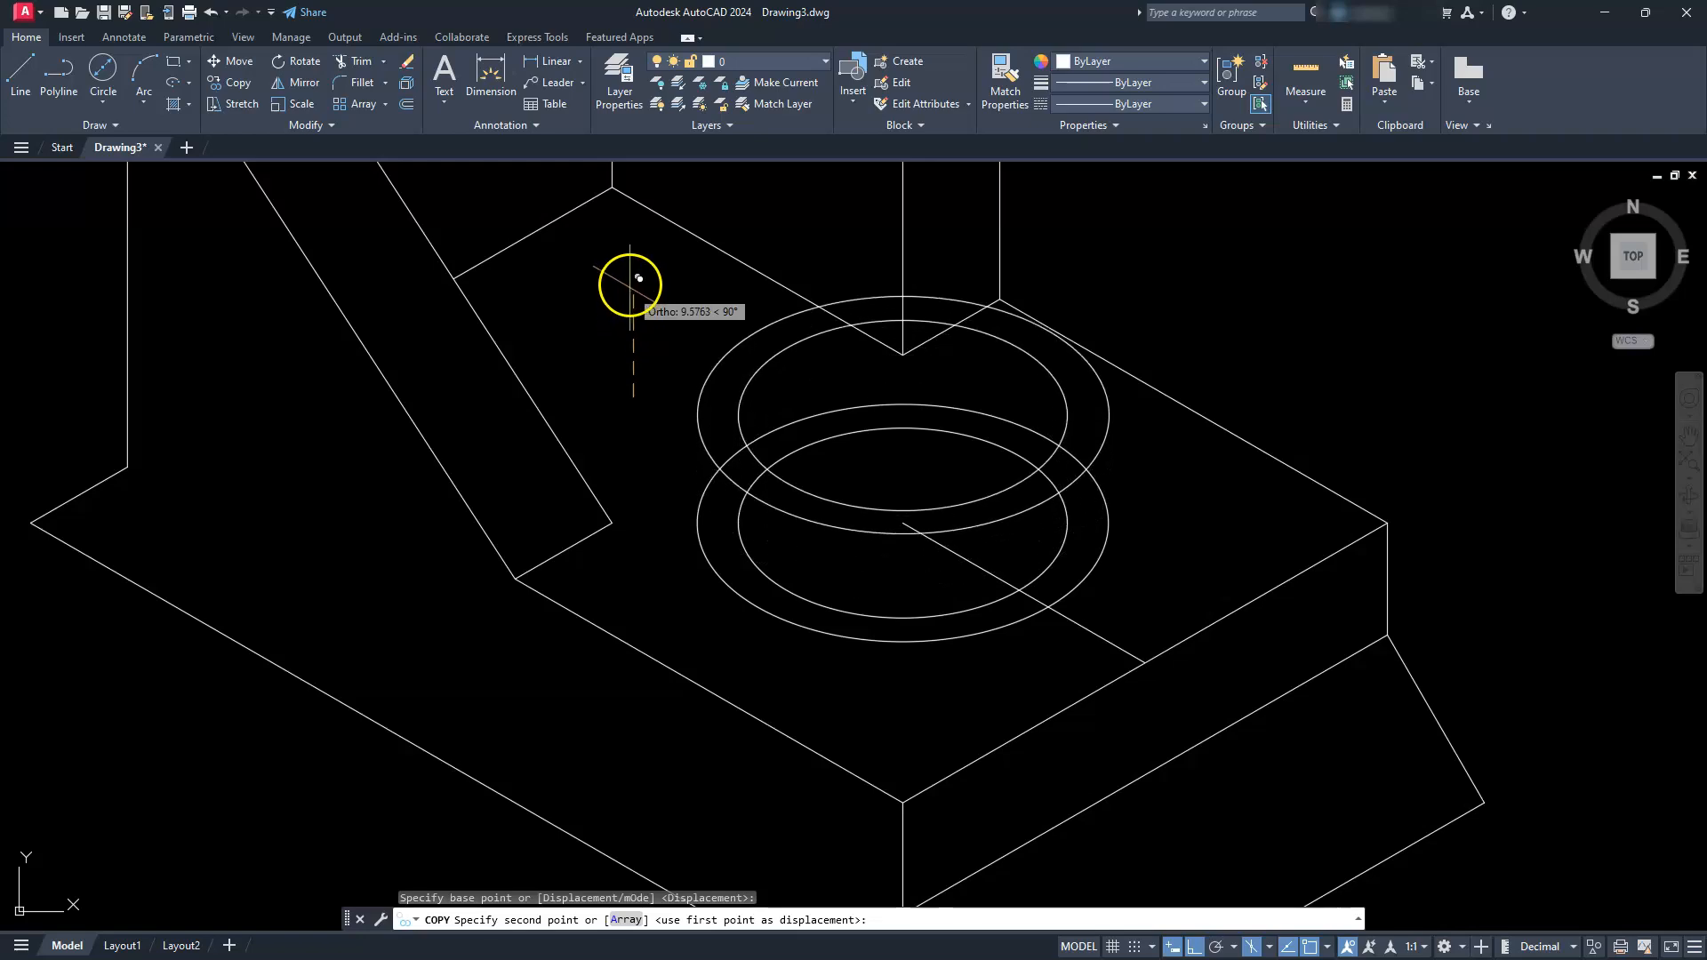
{"action": "type", "text": "5"}
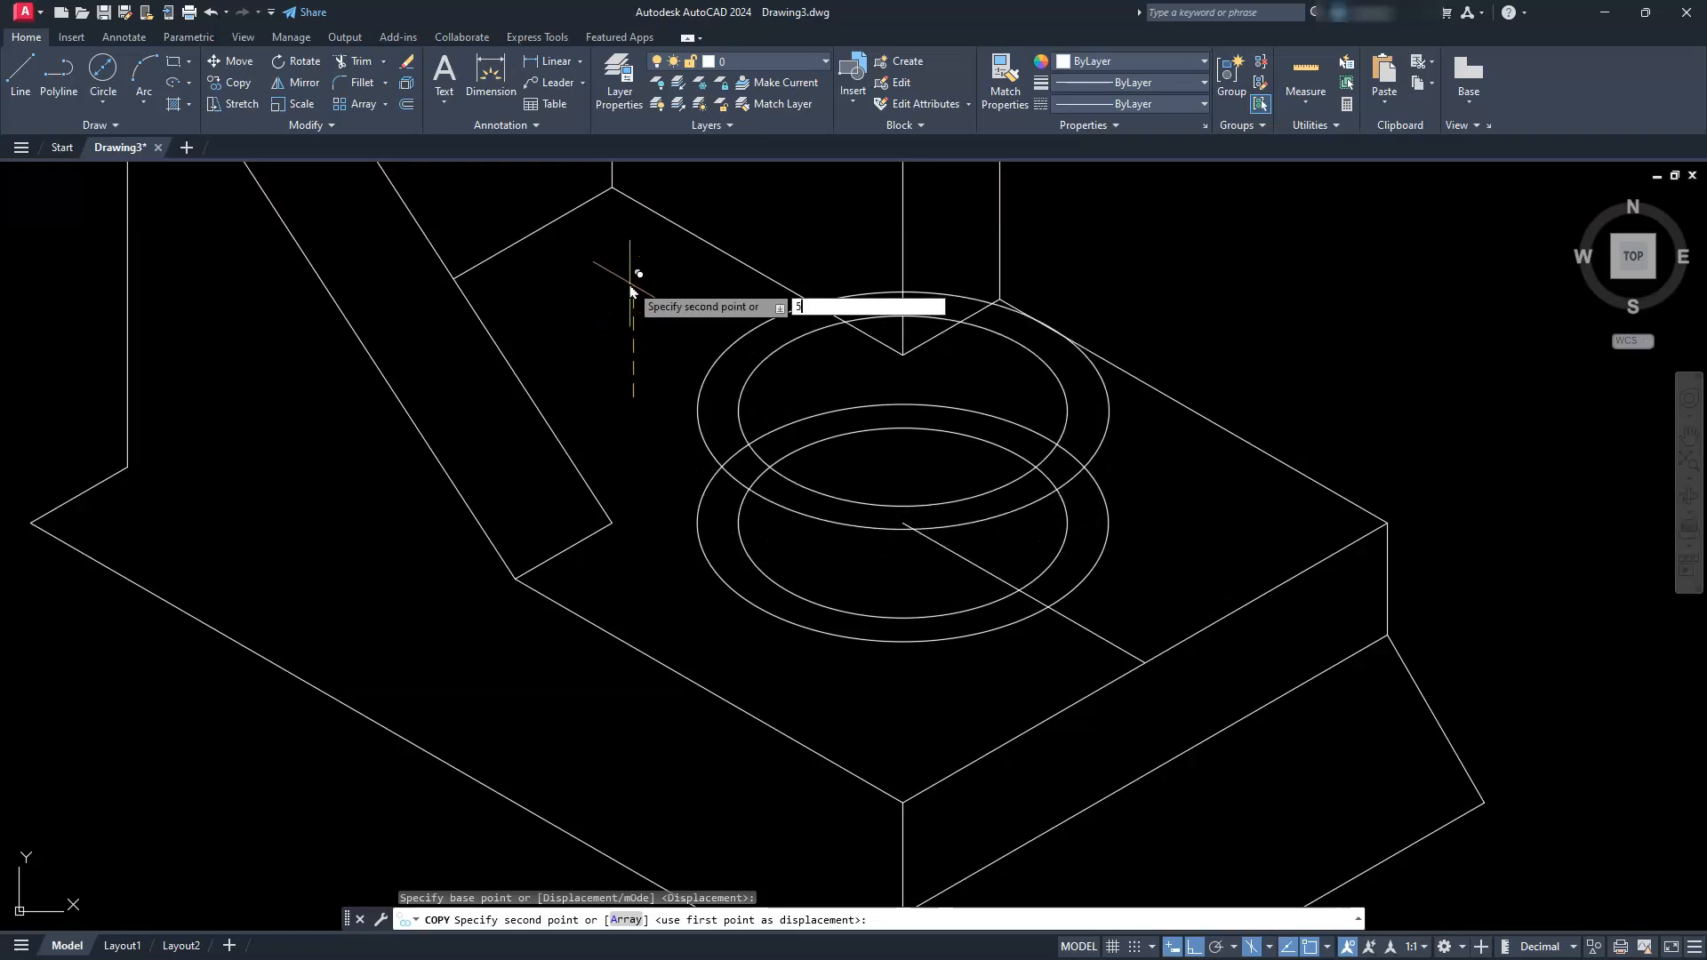
{"action": "key", "text": "Return"}
{"action": "key", "text": "Escape"}
{"action": "key", "text": "Escape"}
{"action": "key", "text": "Escape"}
Step: Erase the construction line running from the isocircles' center to the lower block's front-right top edge
{"action": "left_click", "coordinate": [1106, 640]}
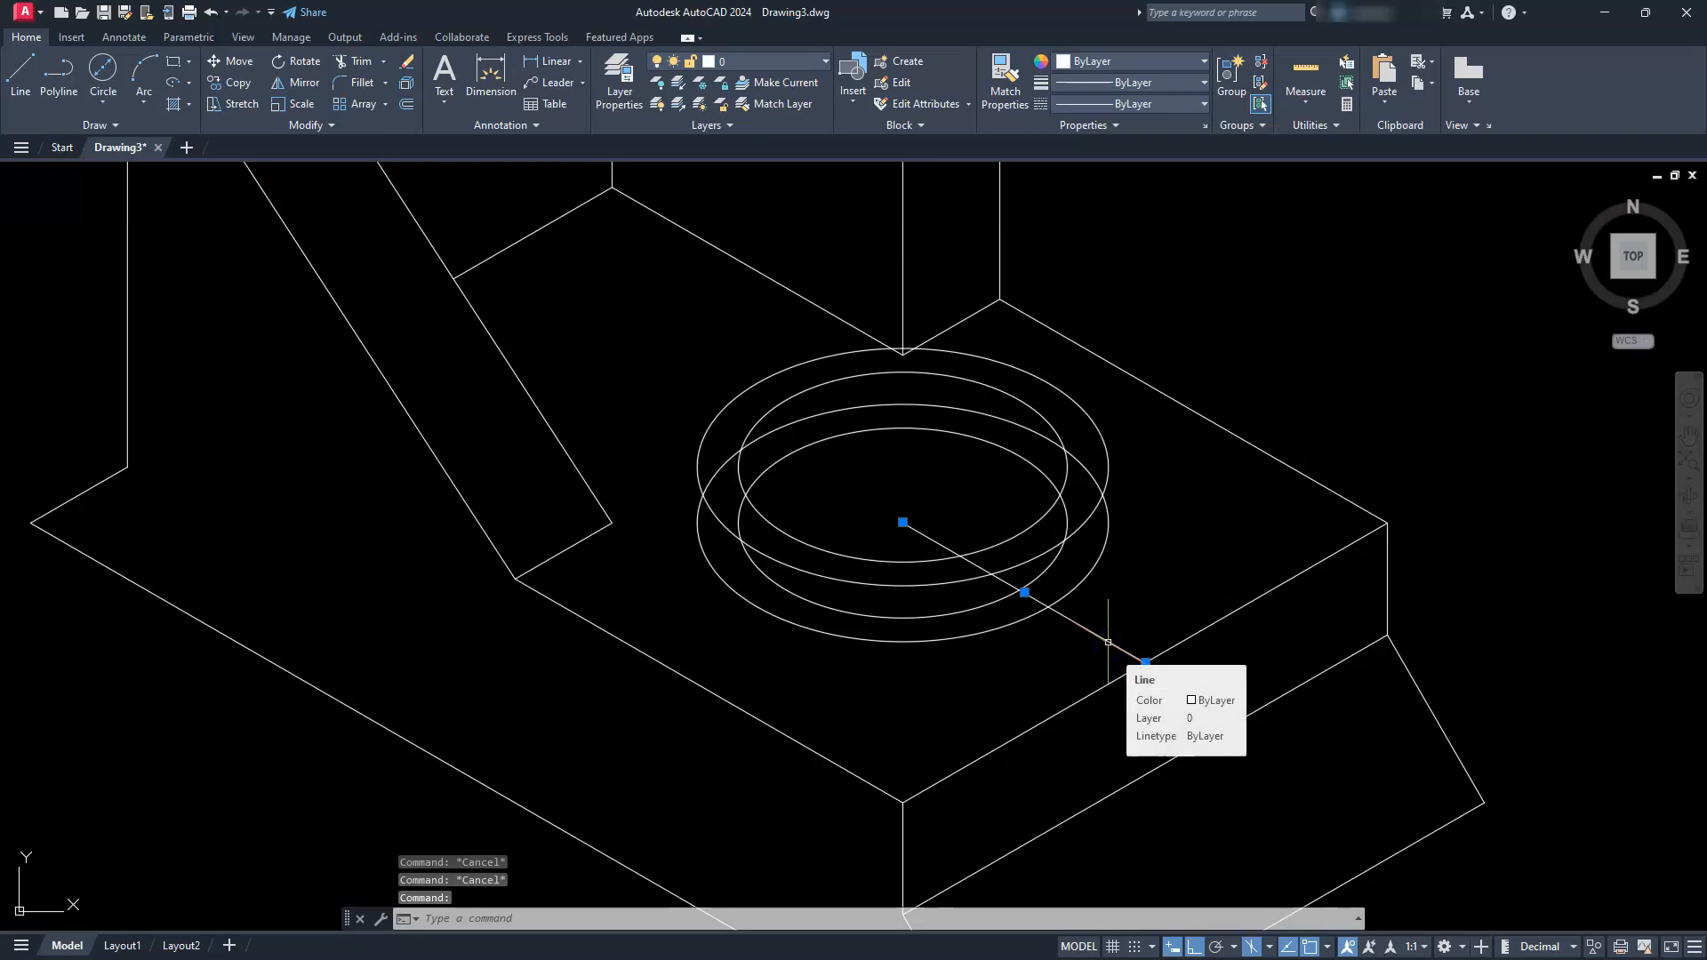
{"action": "key", "text": "Delete"}
Step: Draw vertical lines joining the left and right quadrants of the lower and upper outer isocircles
{"action": "scroll", "coordinate": [1006, 440], "scroll_direction": "up", "scroll_amount": 2}
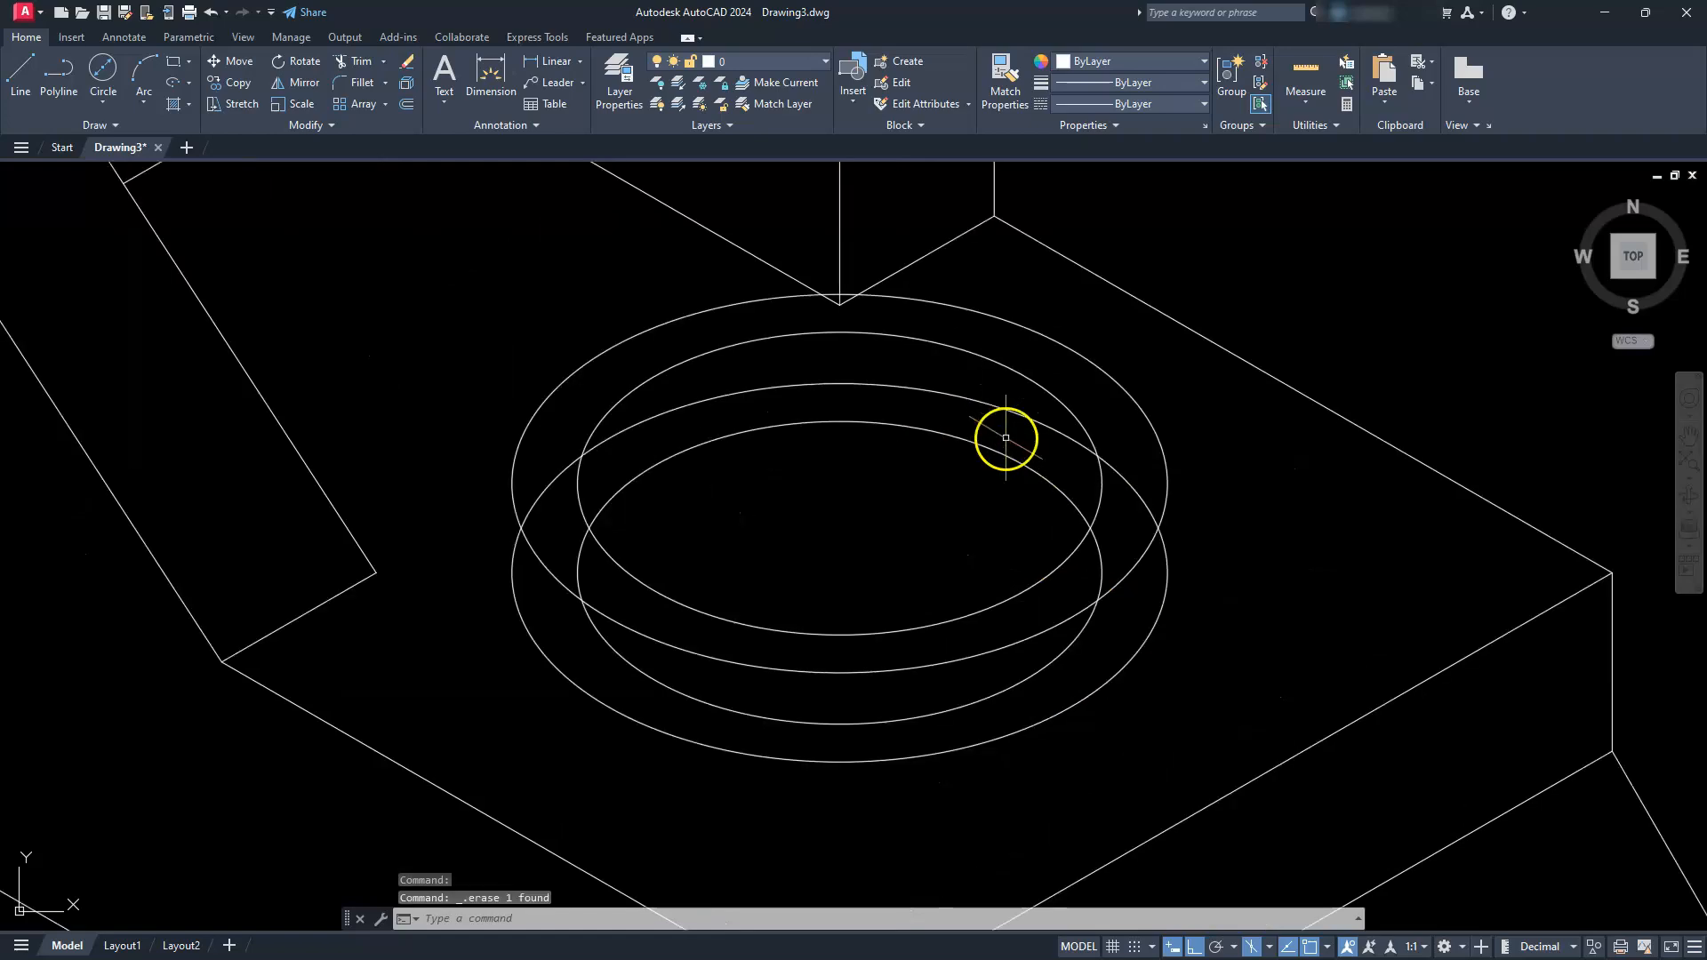
{"action": "left_click", "coordinate": [26, 71]}
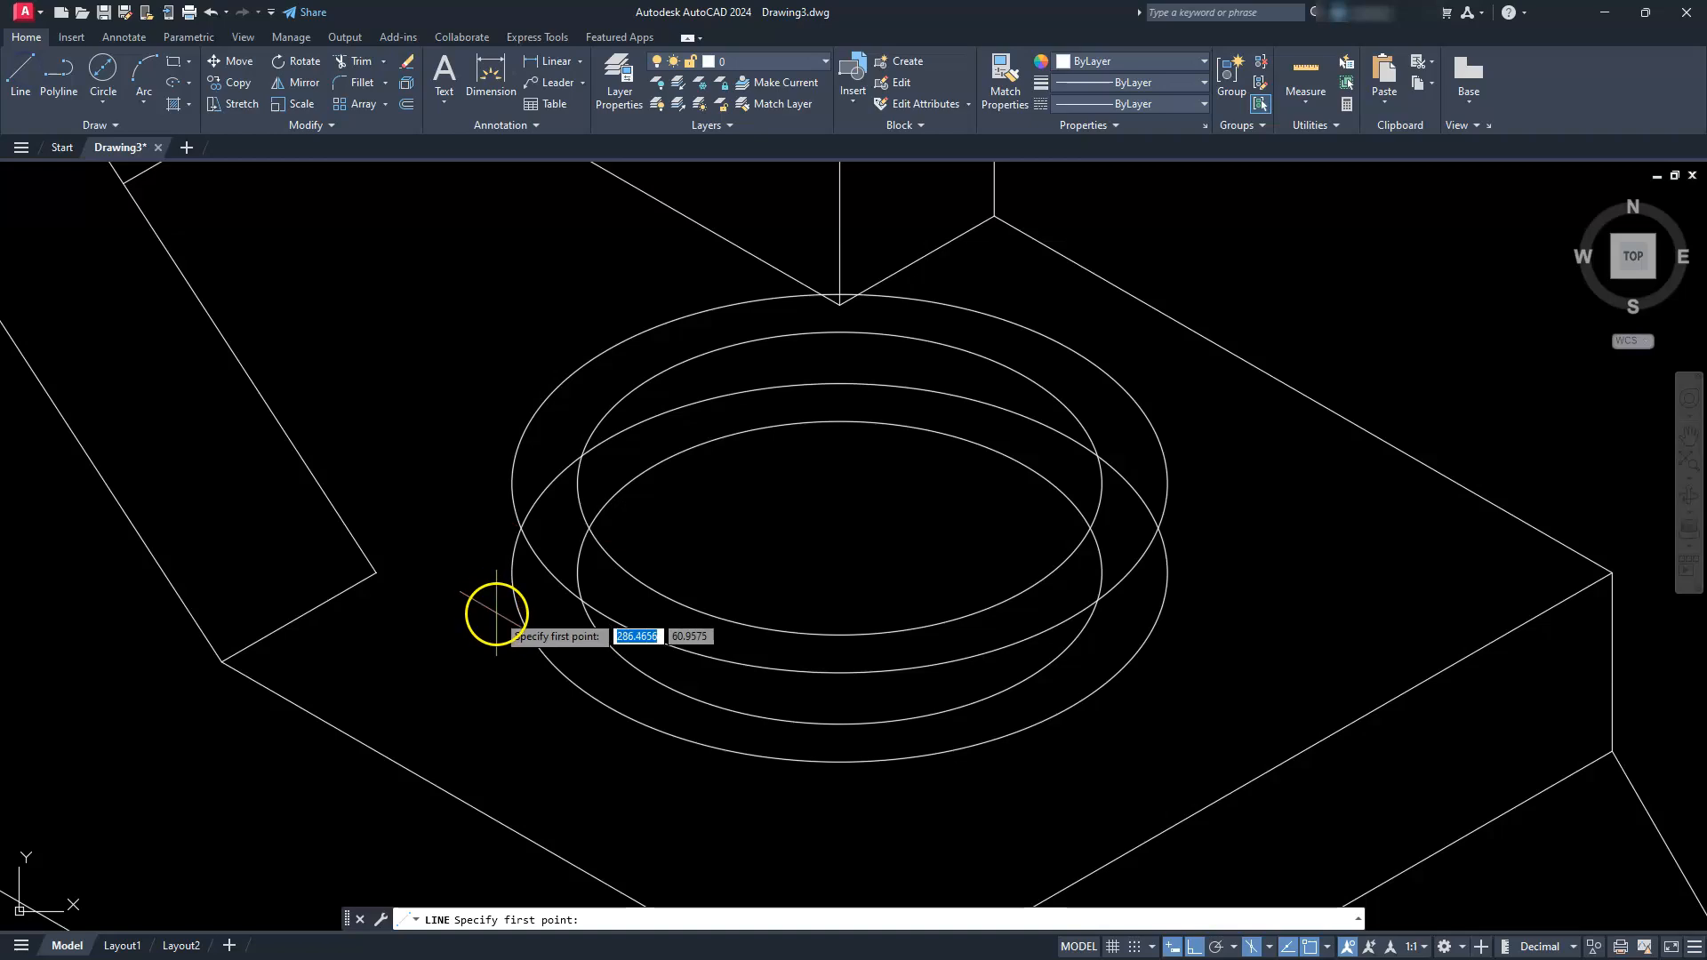
{"action": "left_click", "coordinate": [512, 571]}
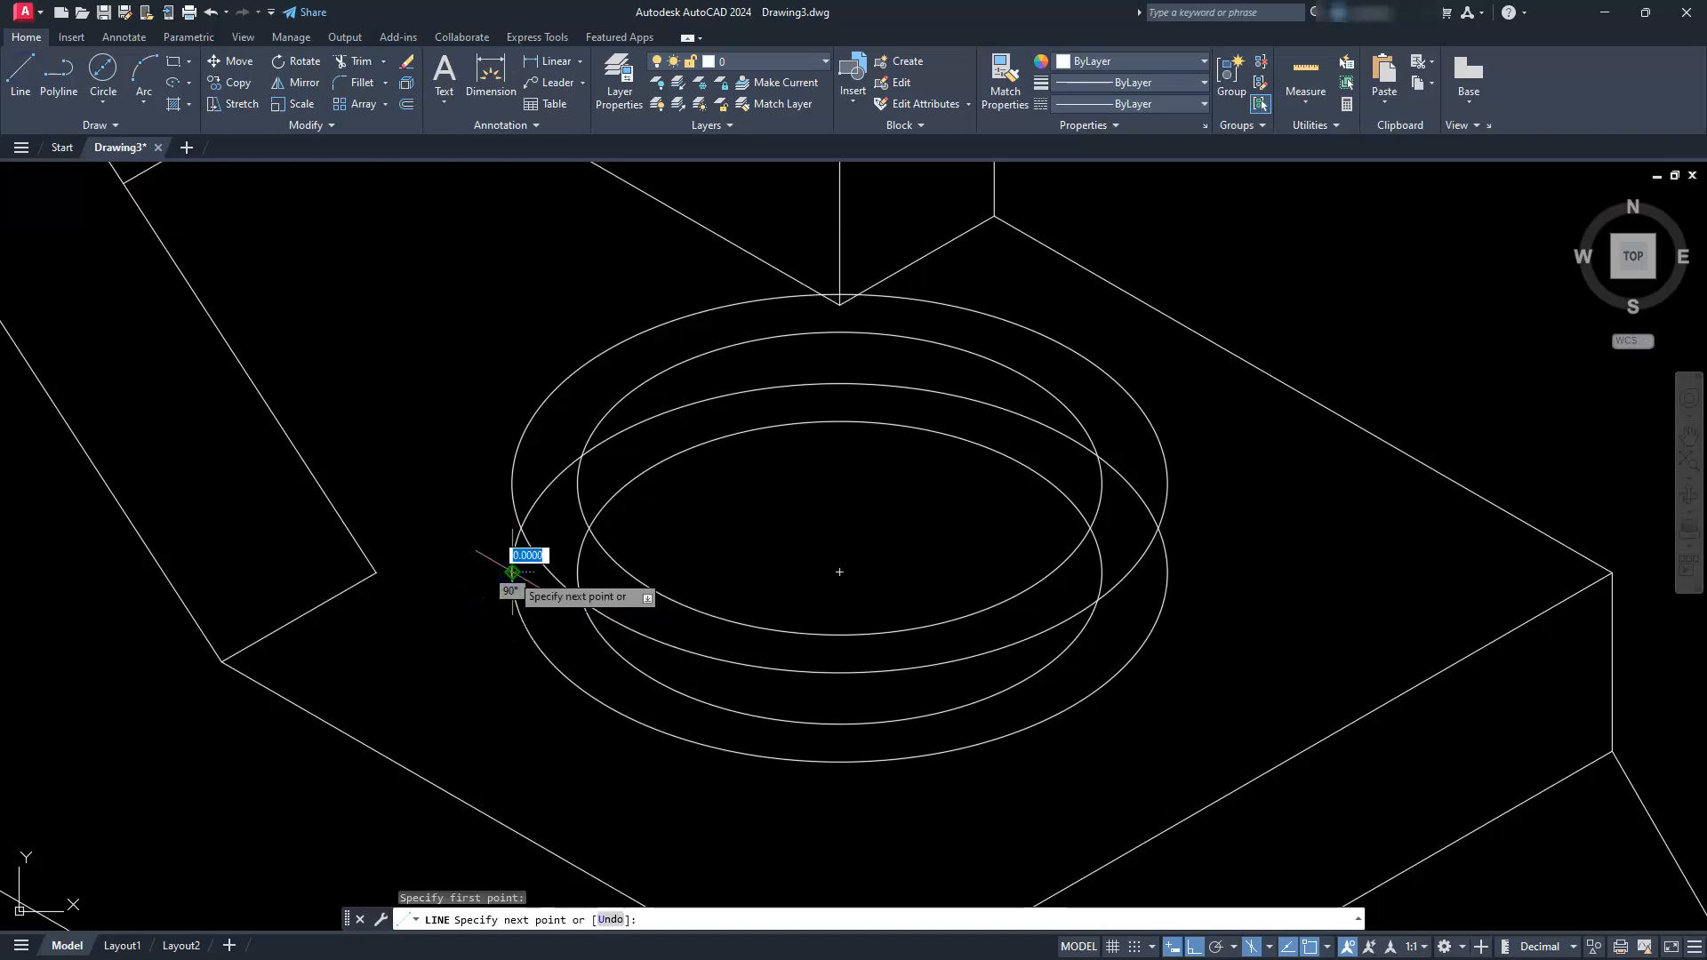
{"action": "left_click", "coordinate": [512, 482]}
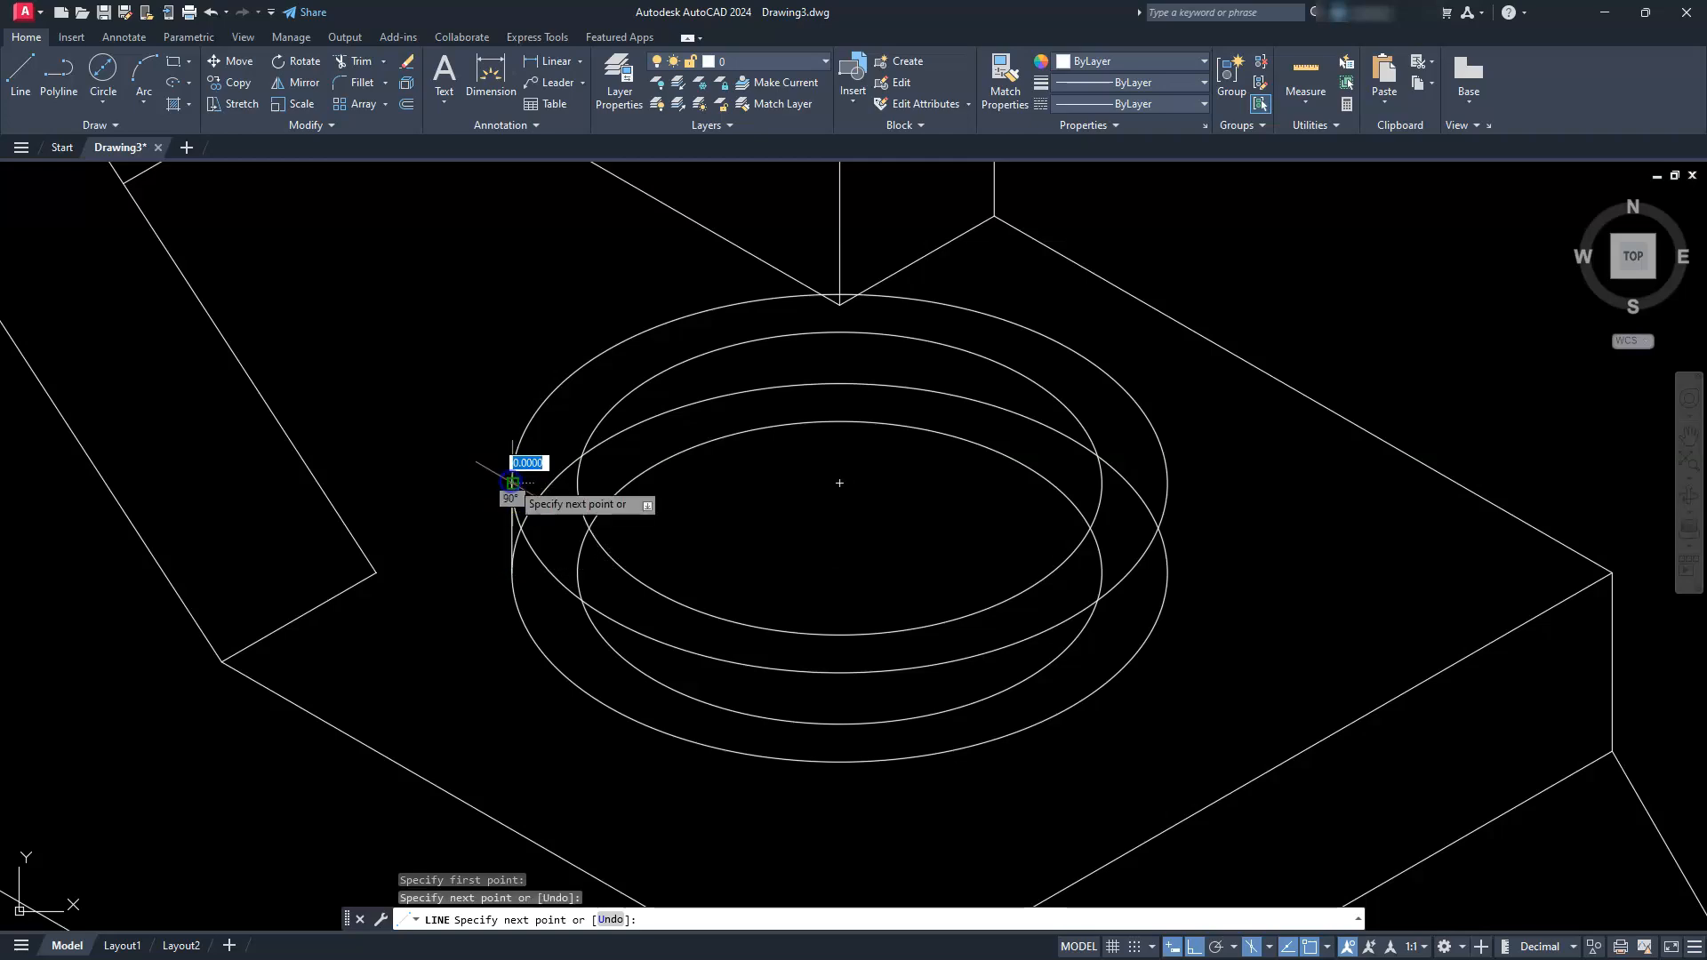
{"action": "key", "text": "Escape"}
{"action": "left_click", "coordinate": [20, 71]}
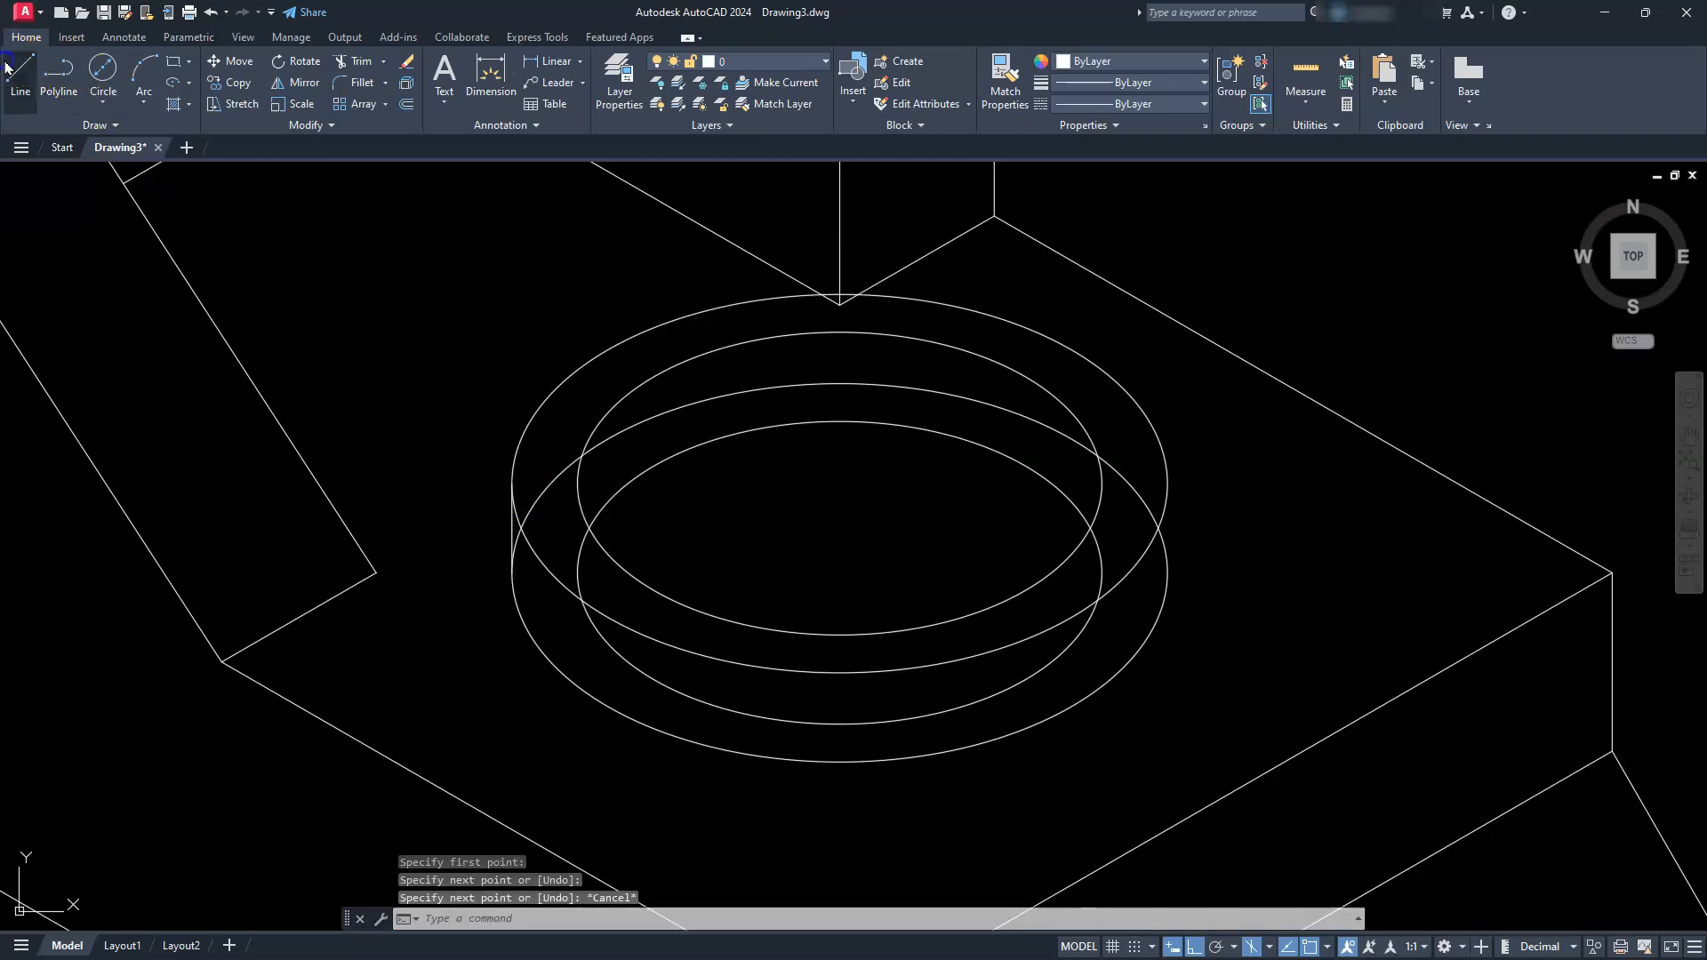
{"action": "left_click", "coordinate": [1168, 572]}
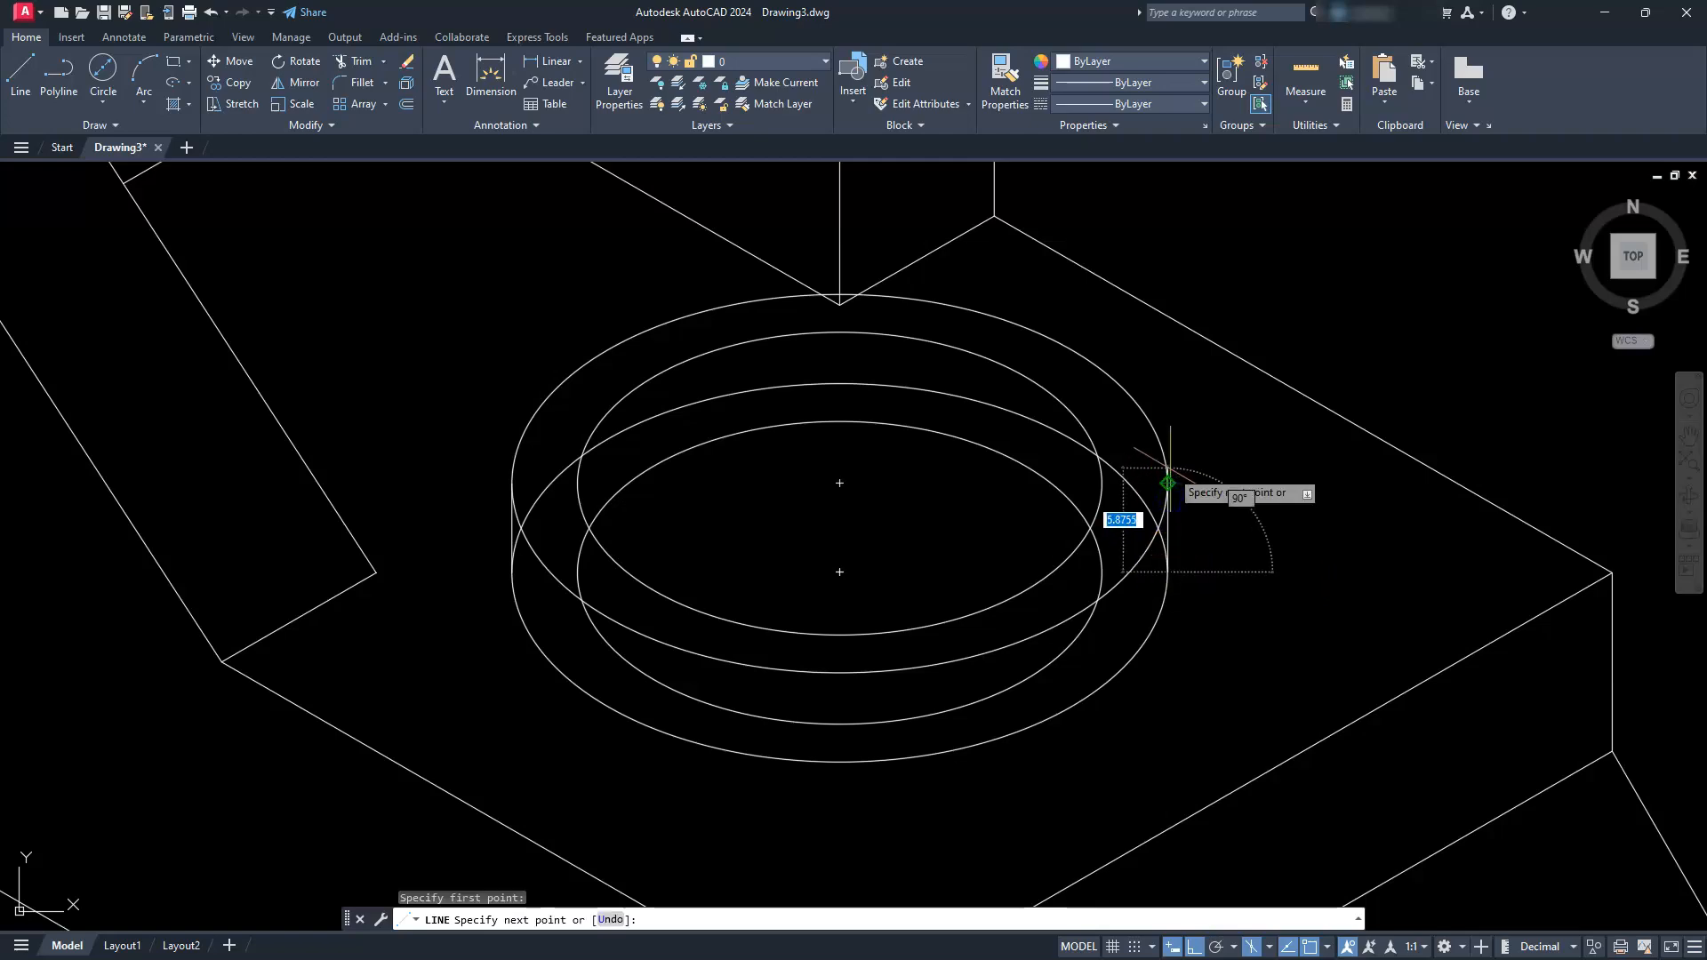
{"action": "left_click", "coordinate": [1172, 481]}
{"action": "key", "text": "Escape"}
{"action": "key", "text": "Escape"}
{"action": "key", "text": "Escape"}
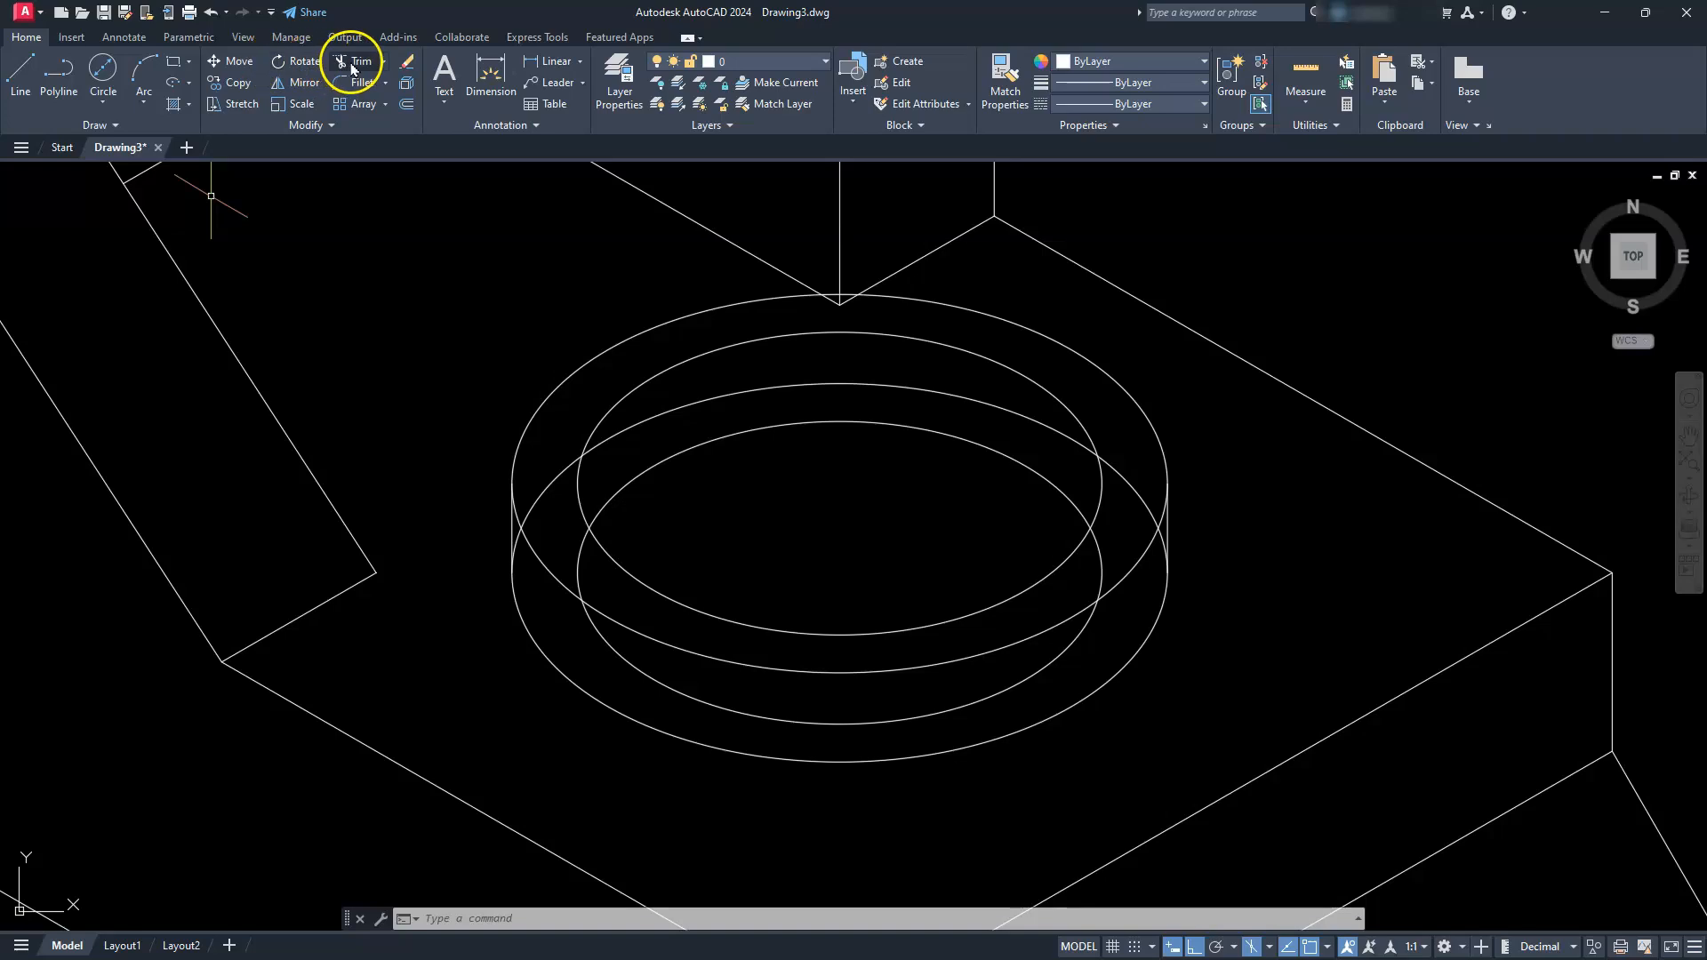
Step: Trim the lower inner isocircle so only its arc inside the upper inner isocircle remains
{"action": "scroll", "coordinate": [659, 487], "scroll_direction": "up", "scroll_amount": 4}
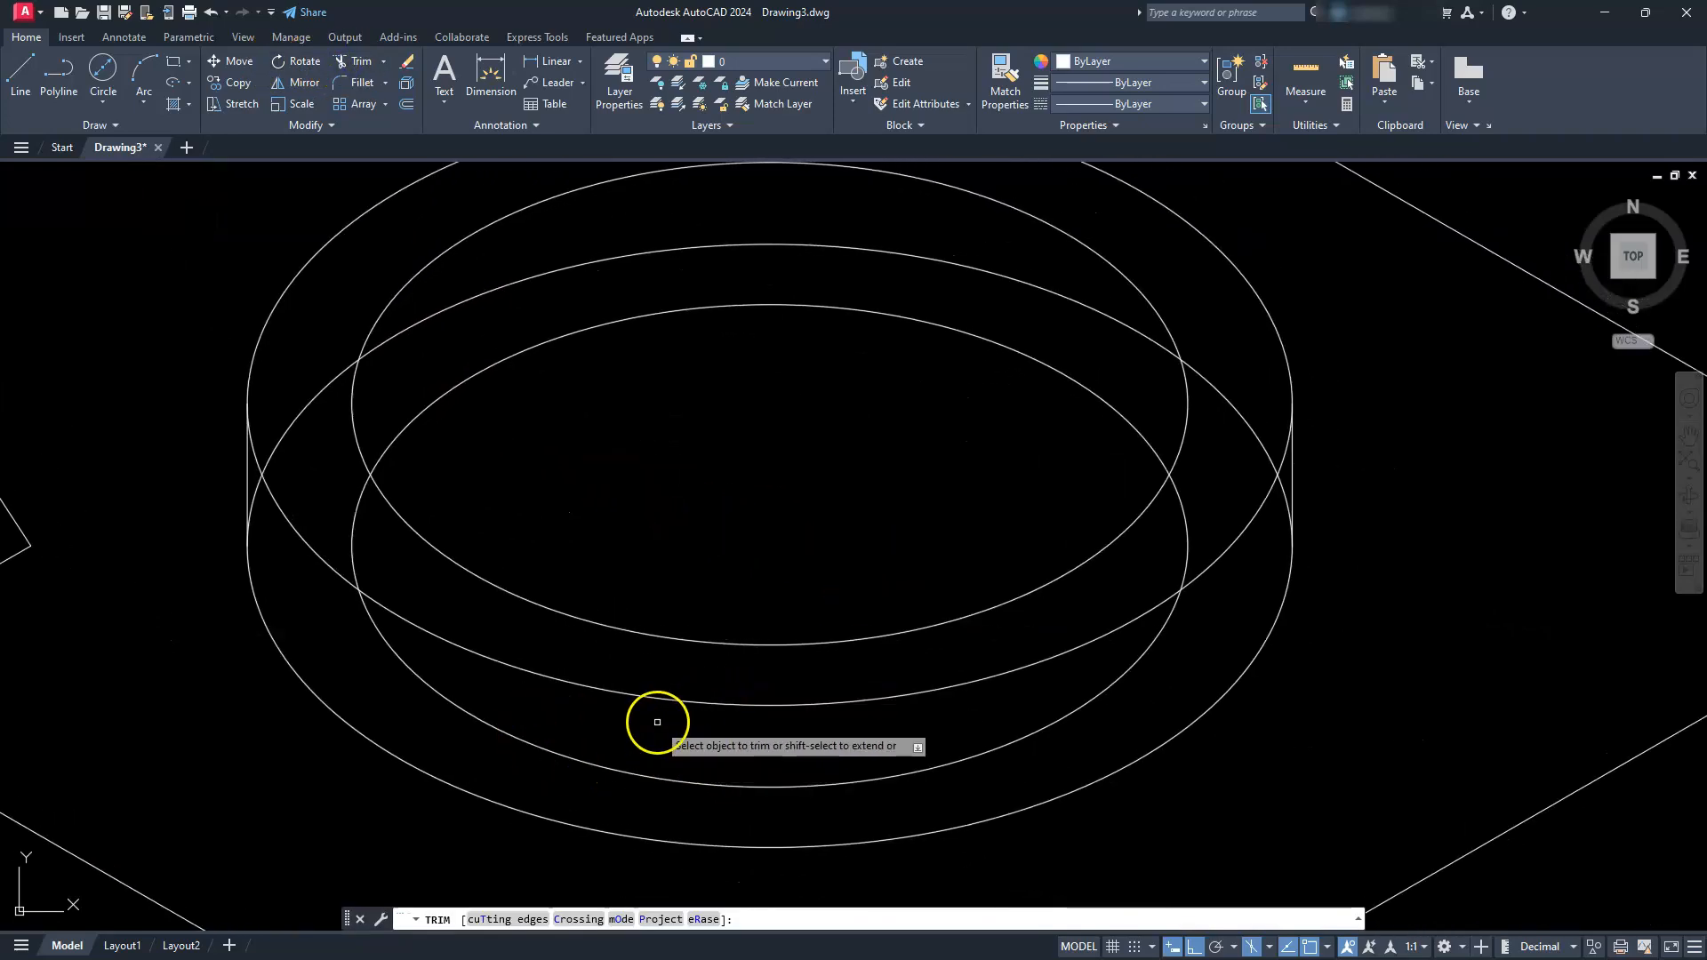
{"action": "left_click", "coordinate": [637, 776]}
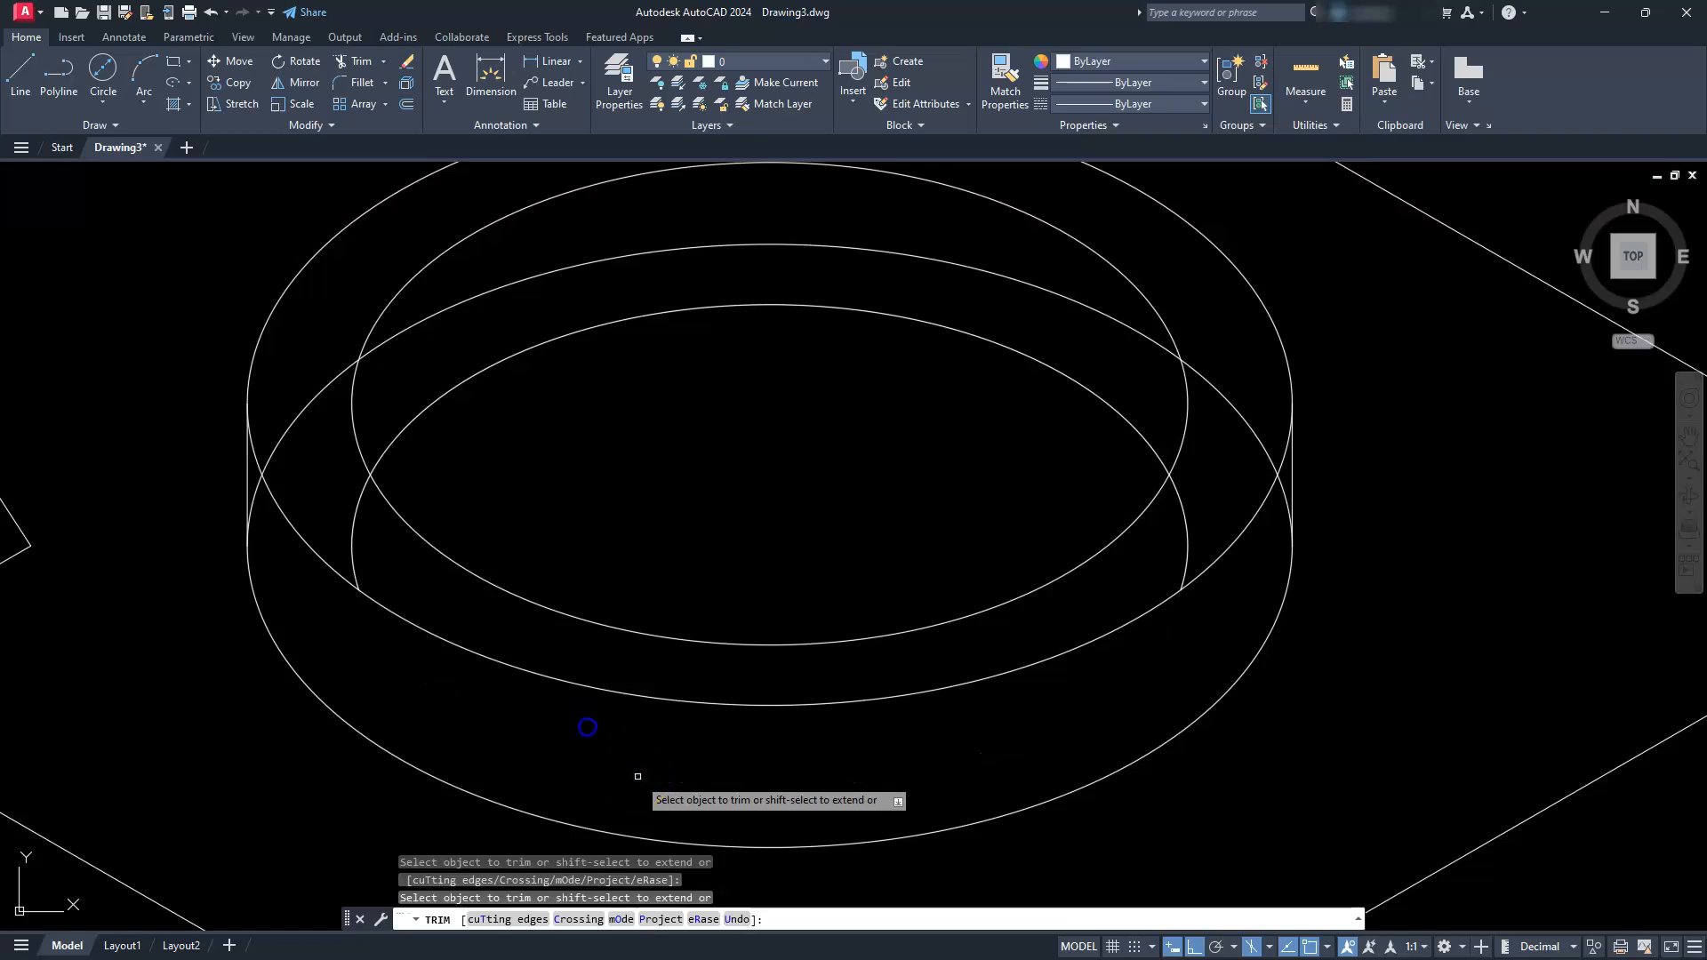
{"action": "left_click", "coordinate": [354, 514]}
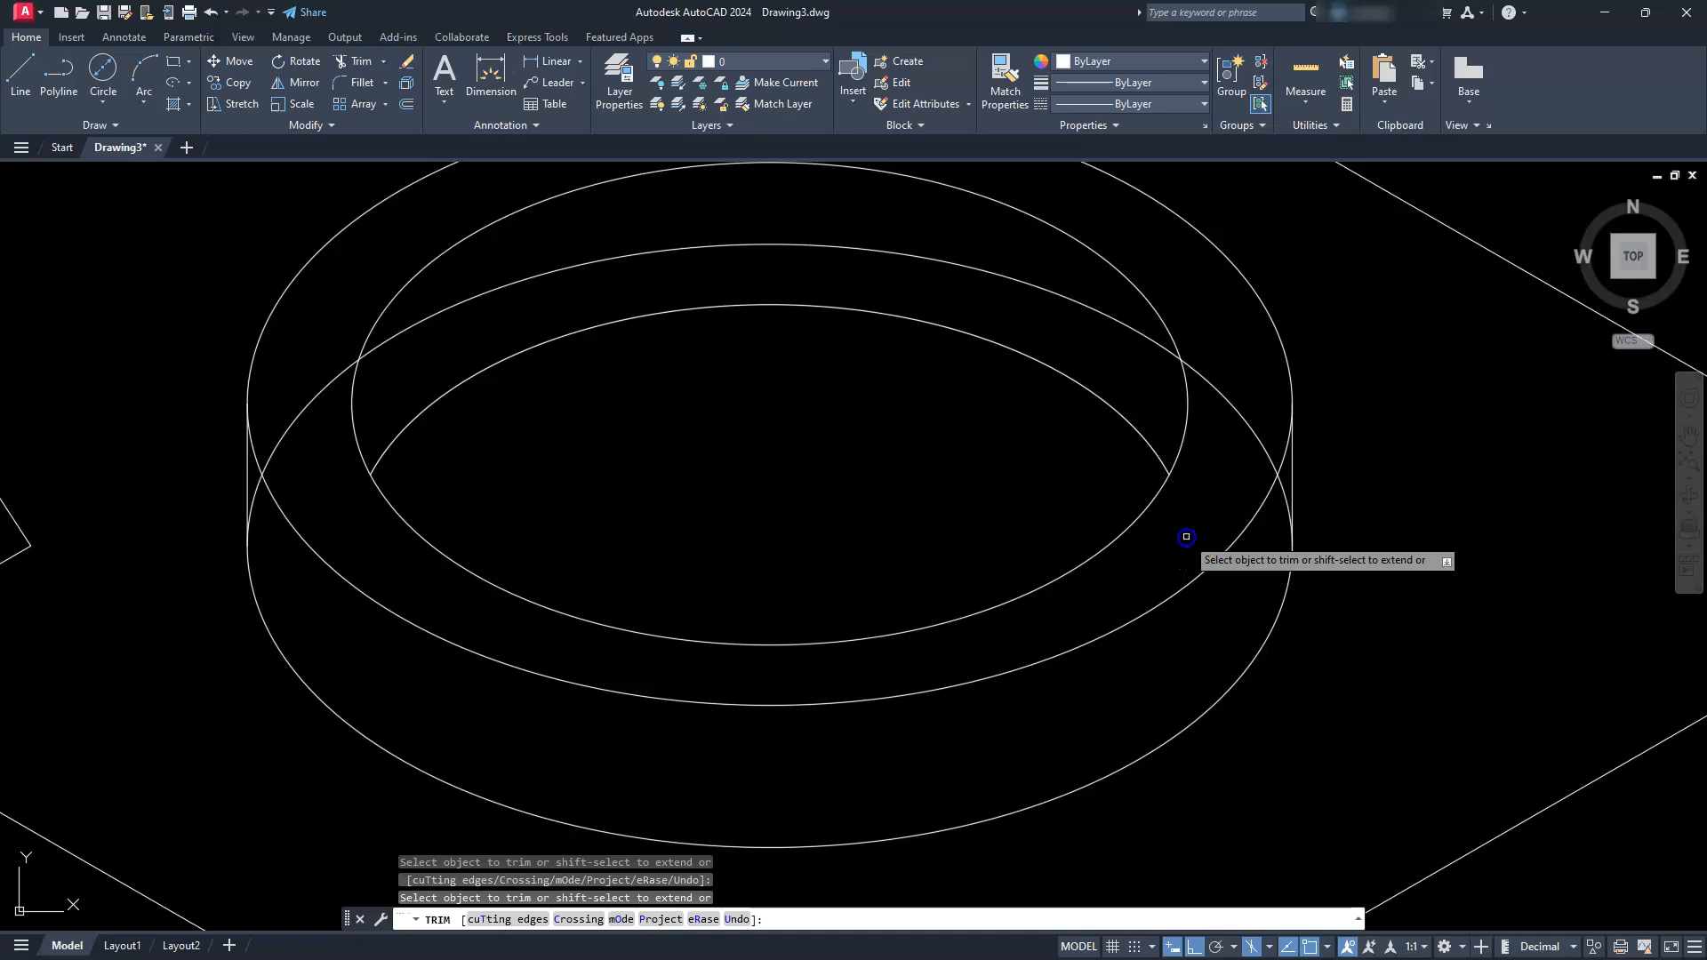
Step: Trim away the hidden back portions of the lower outer isocircle, keeping the ring's front bottom edge
{"action": "scroll", "coordinate": [1078, 636], "scroll_direction": "down", "scroll_amount": 5}
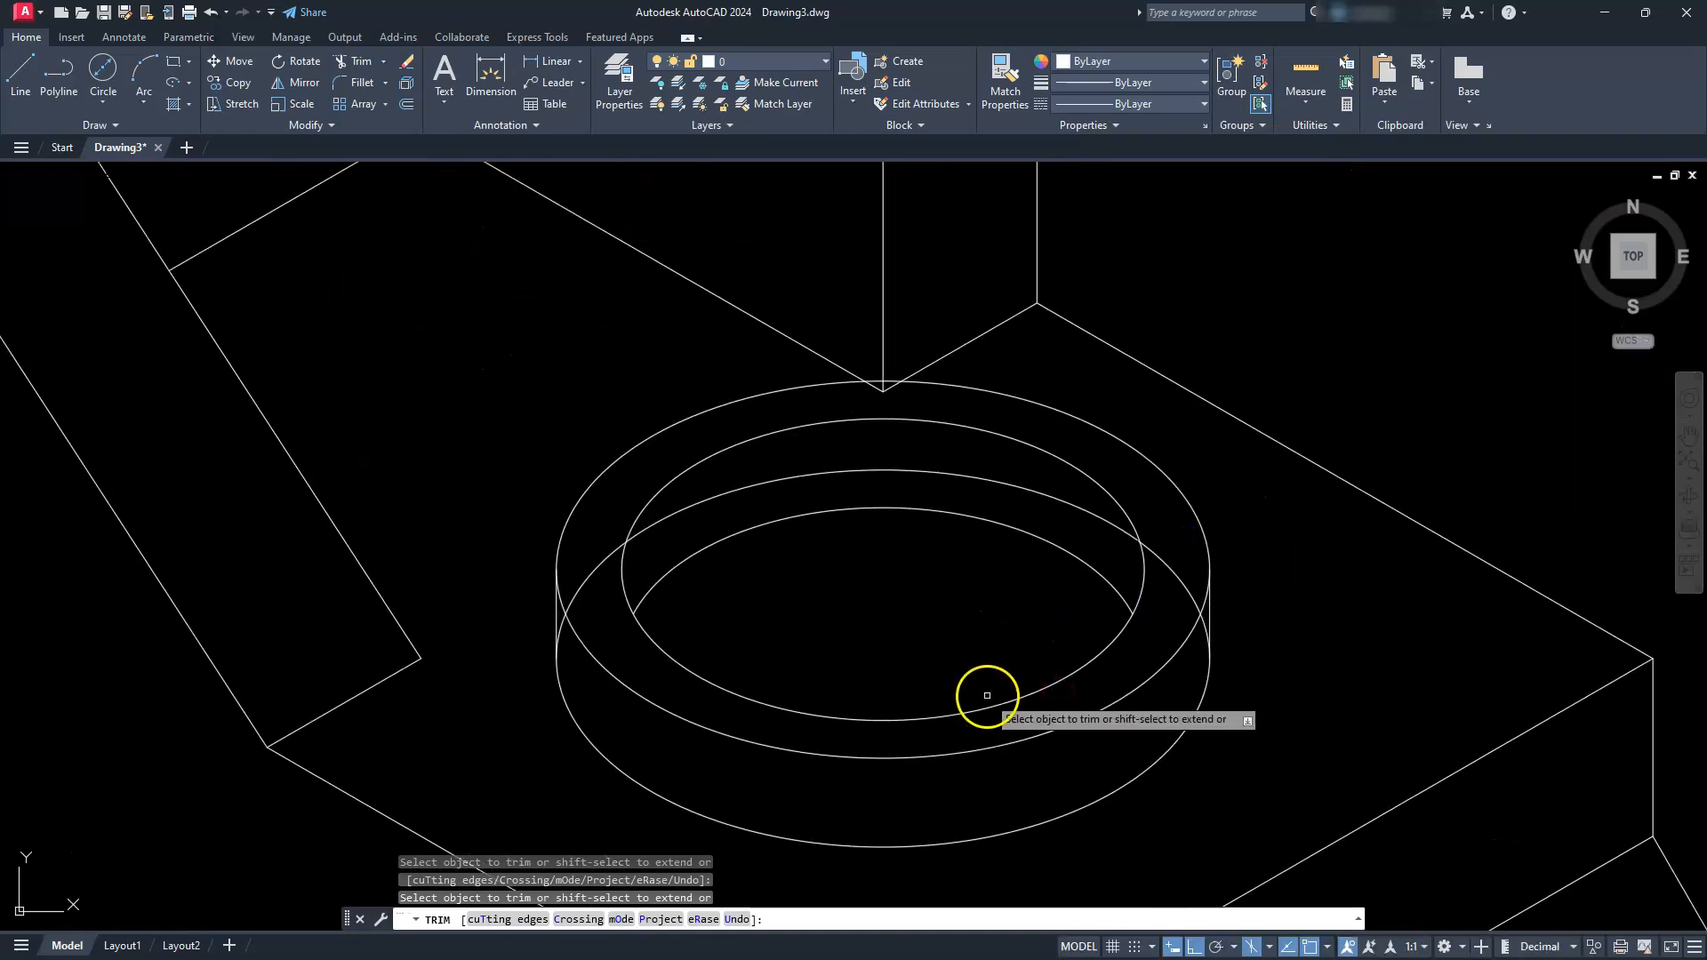
{"action": "scroll", "coordinate": [987, 695], "scroll_direction": "up", "scroll_amount": 4}
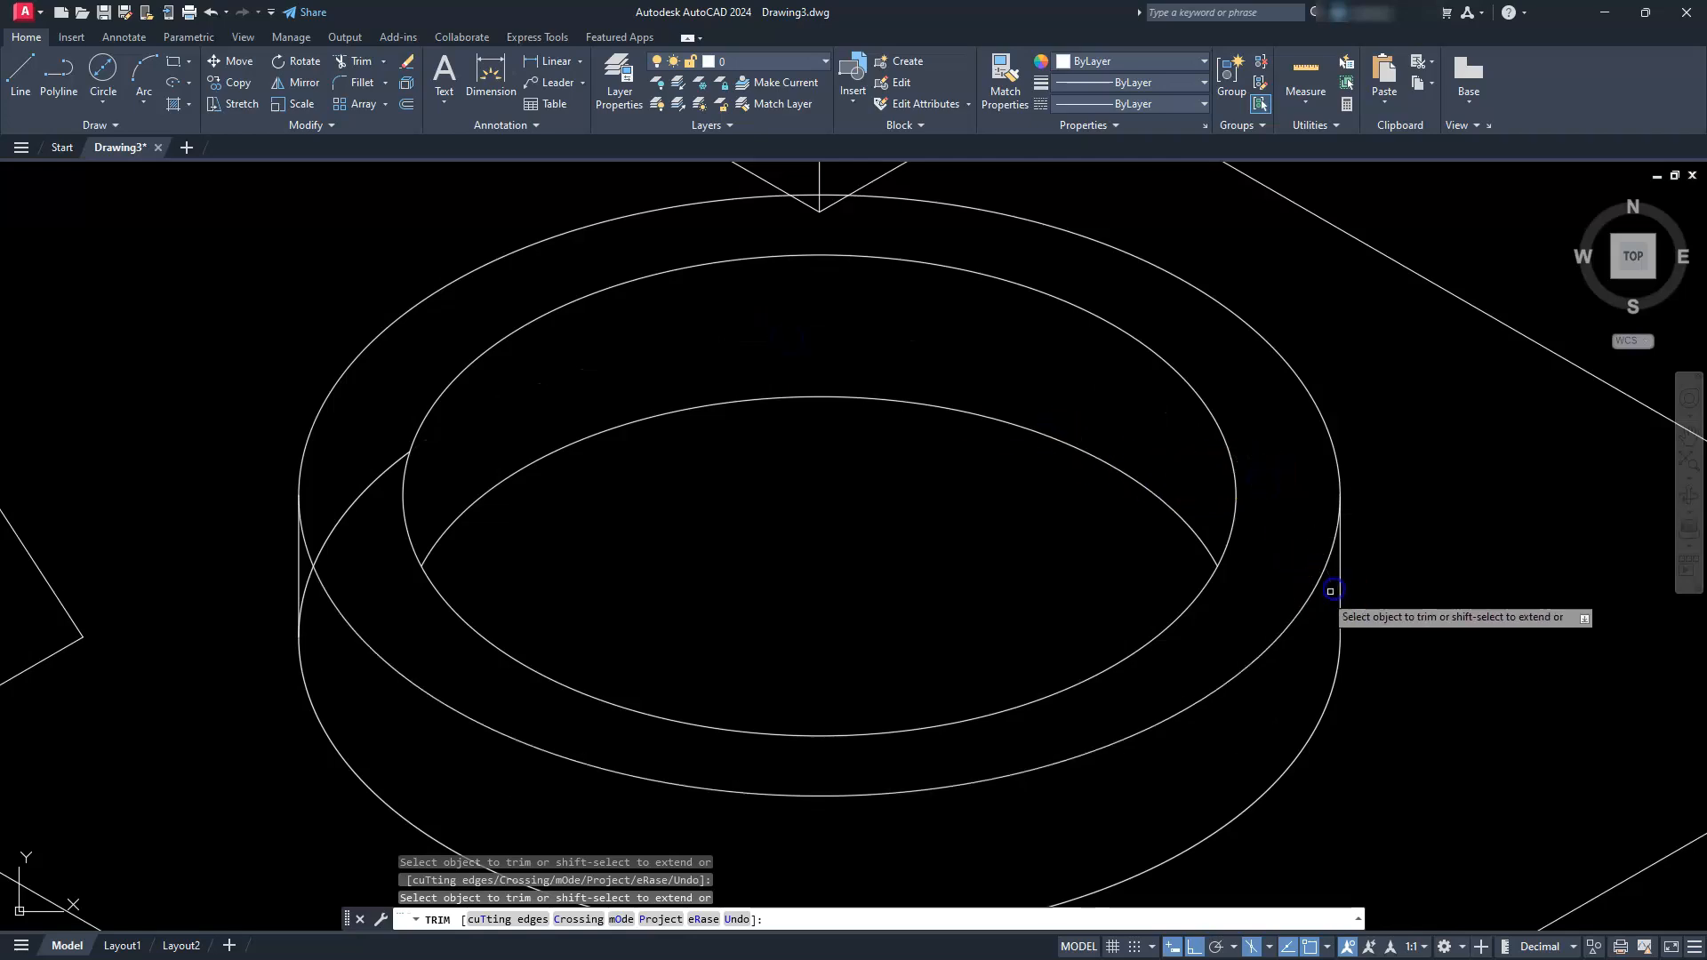
{"action": "left_click", "coordinate": [391, 453]}
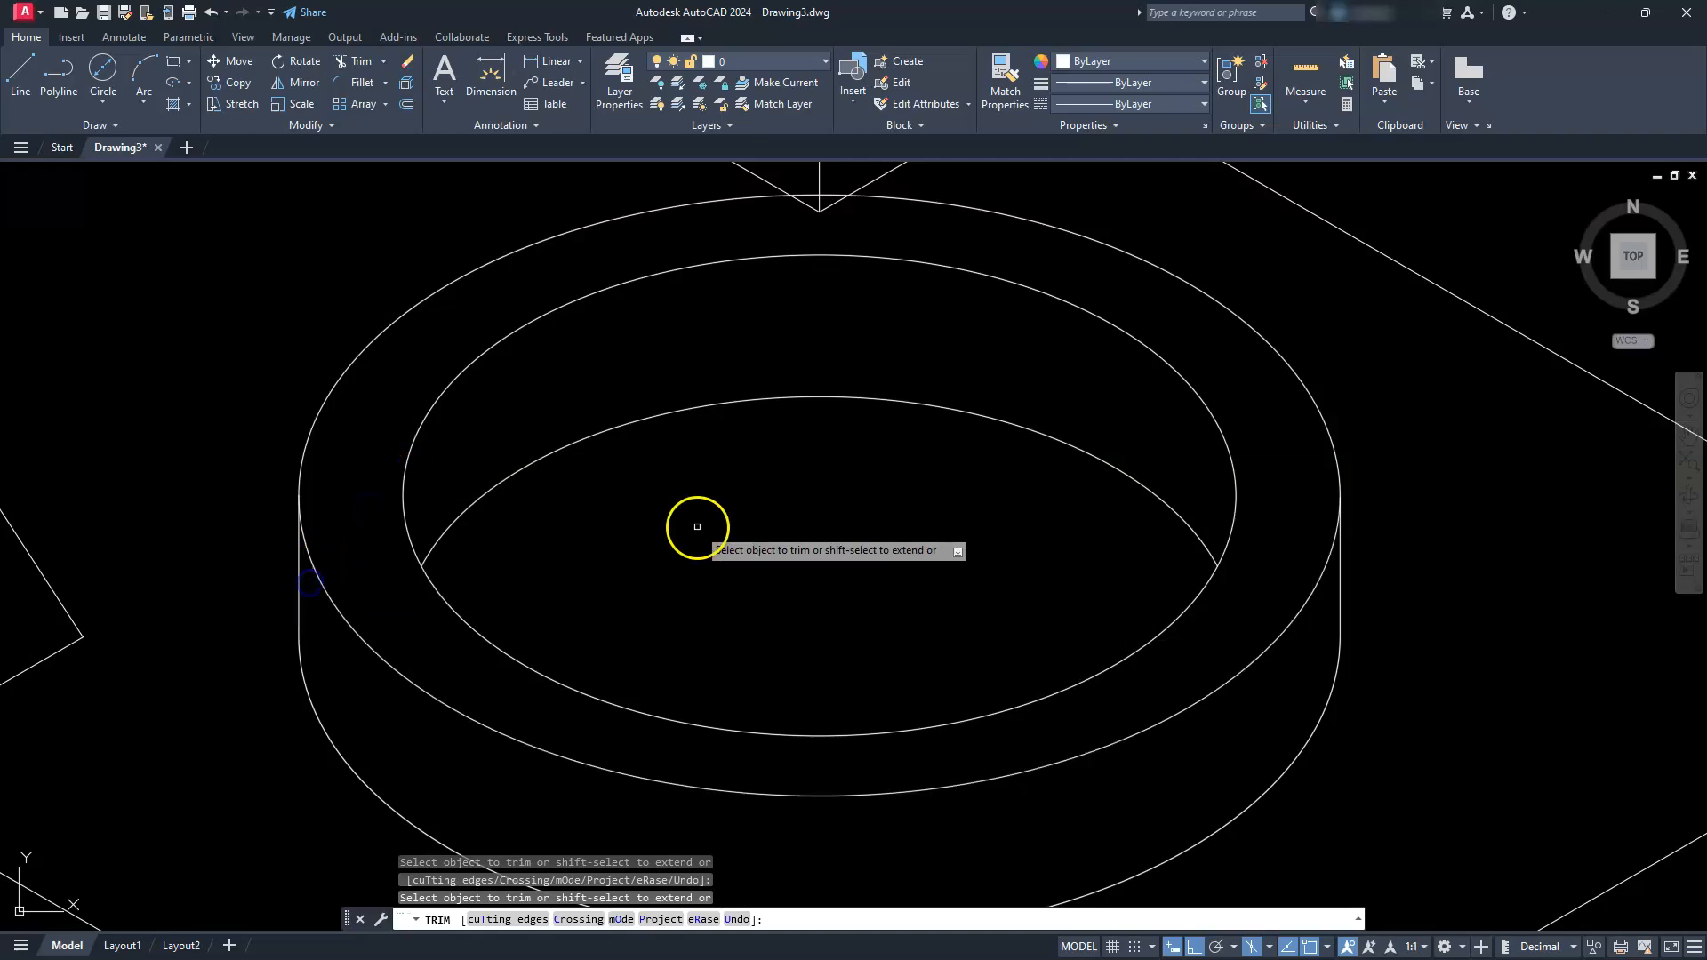
Step: Trim the ends of the upper block's vertical edge and two floor edges where the ring's outer rim covers them
{"action": "scroll", "coordinate": [711, 498], "scroll_direction": "down", "scroll_amount": 2}
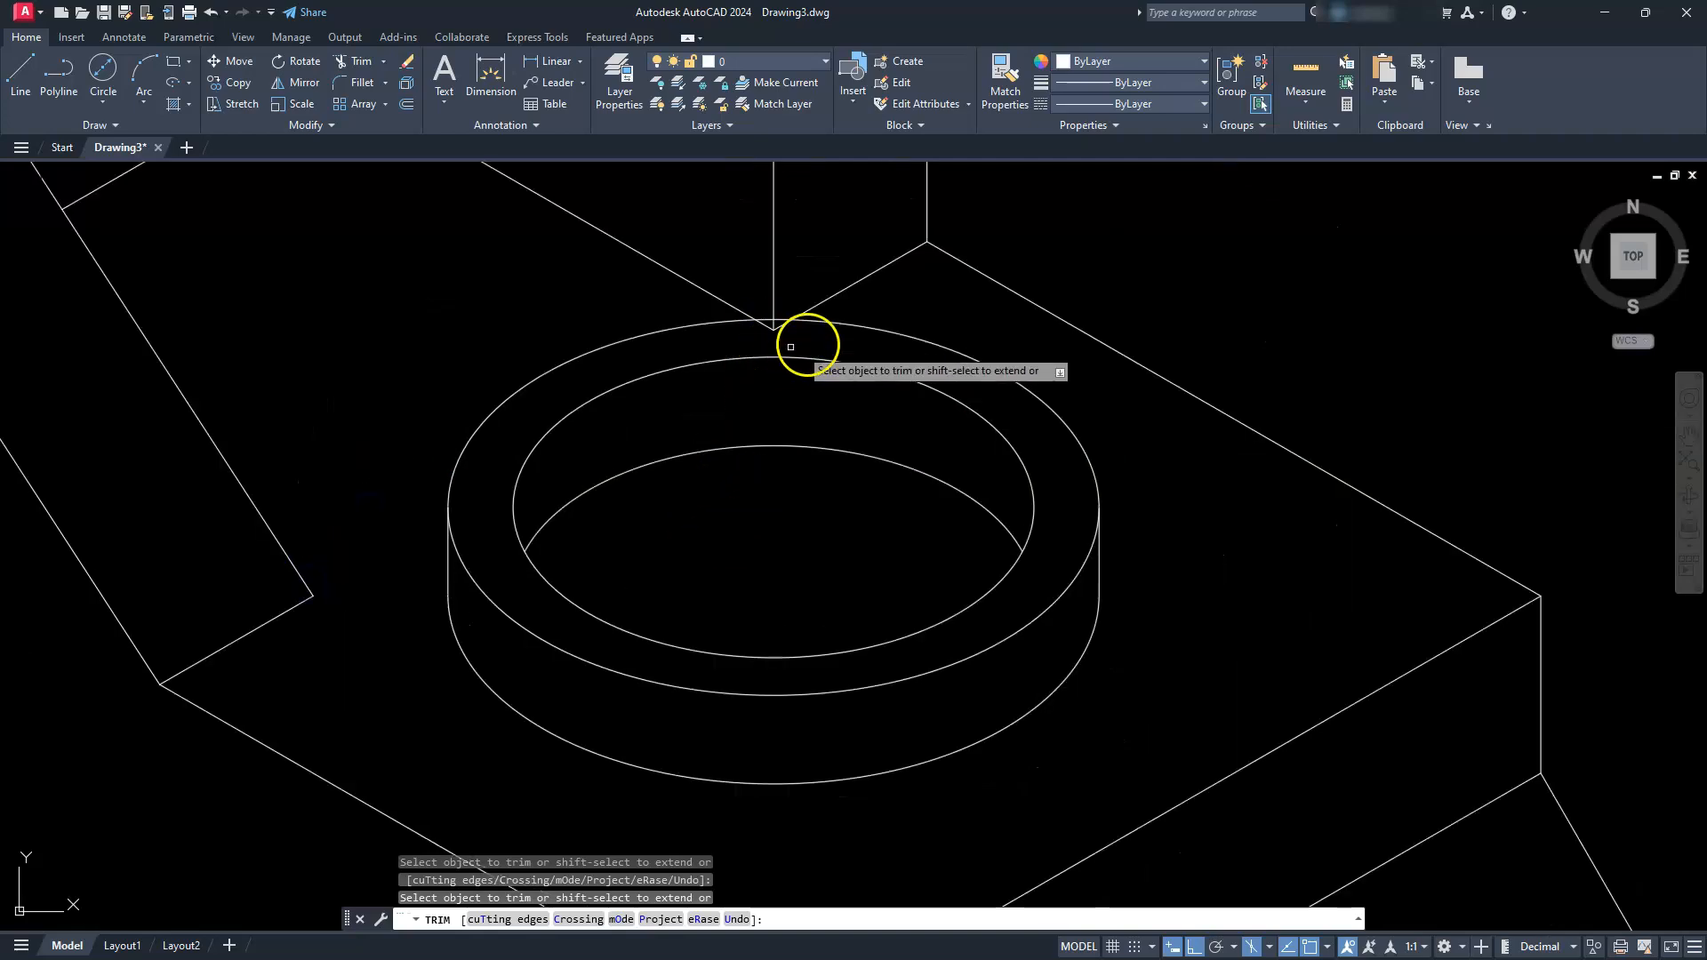
{"action": "scroll", "coordinate": [774, 299], "scroll_direction": "up", "scroll_amount": 4}
{"action": "scroll", "coordinate": [775, 299], "scroll_direction": "up", "scroll_amount": 2}
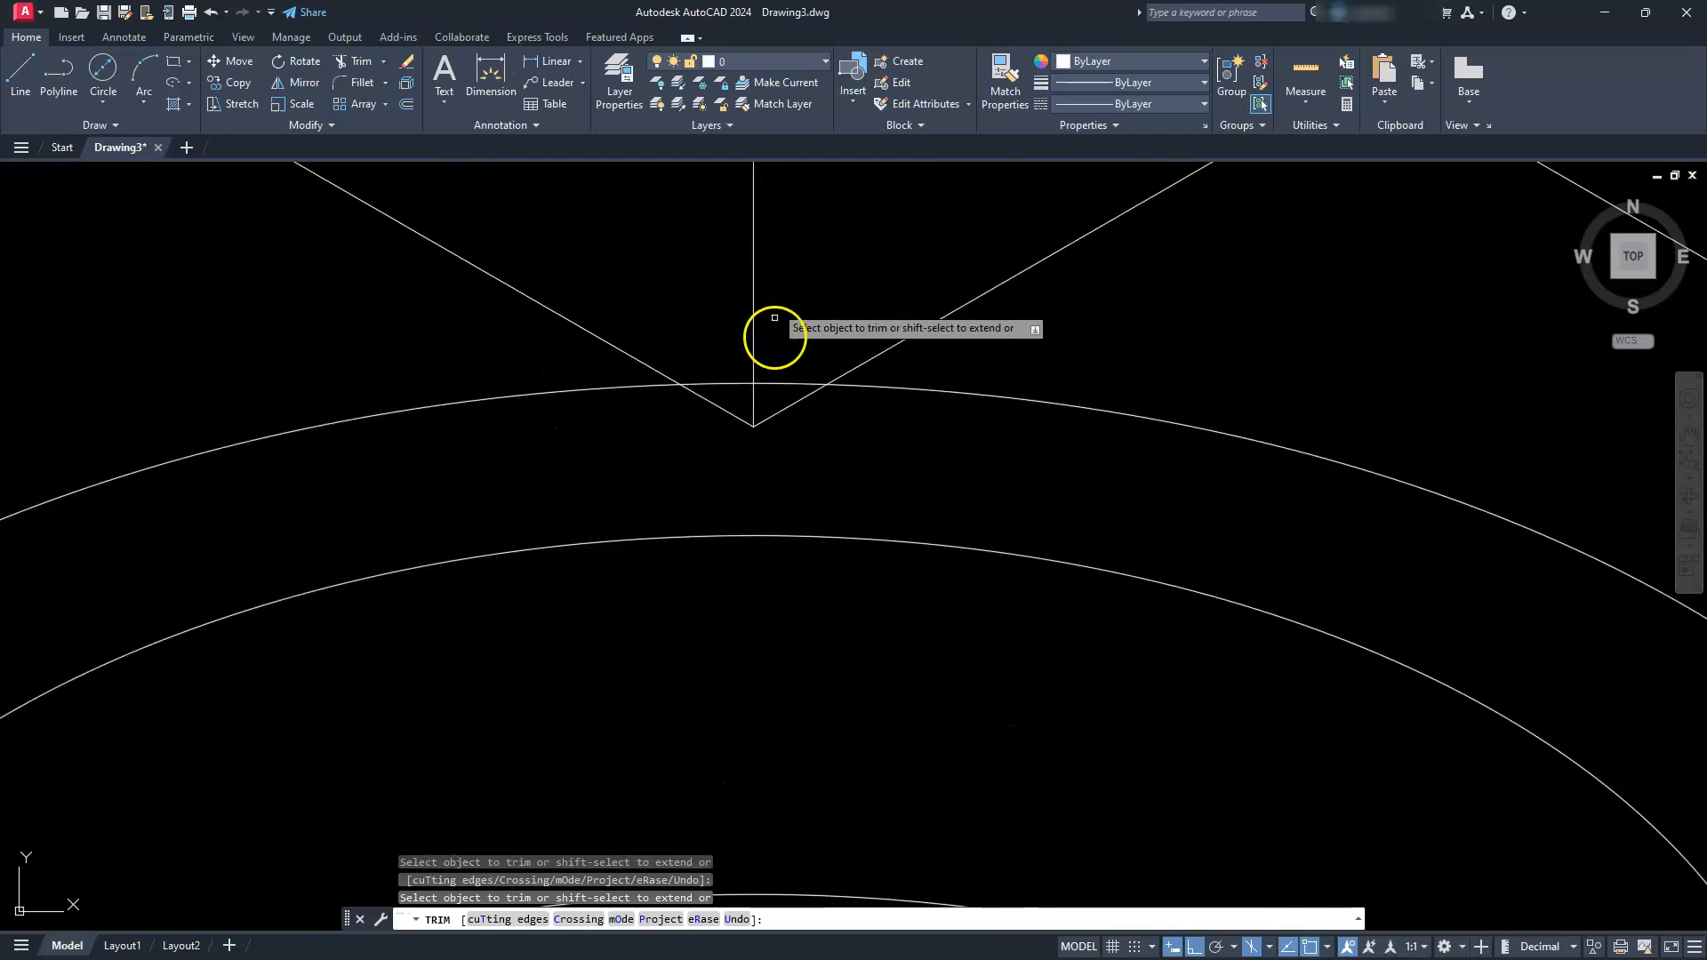
{"action": "left_click", "coordinate": [734, 414]}
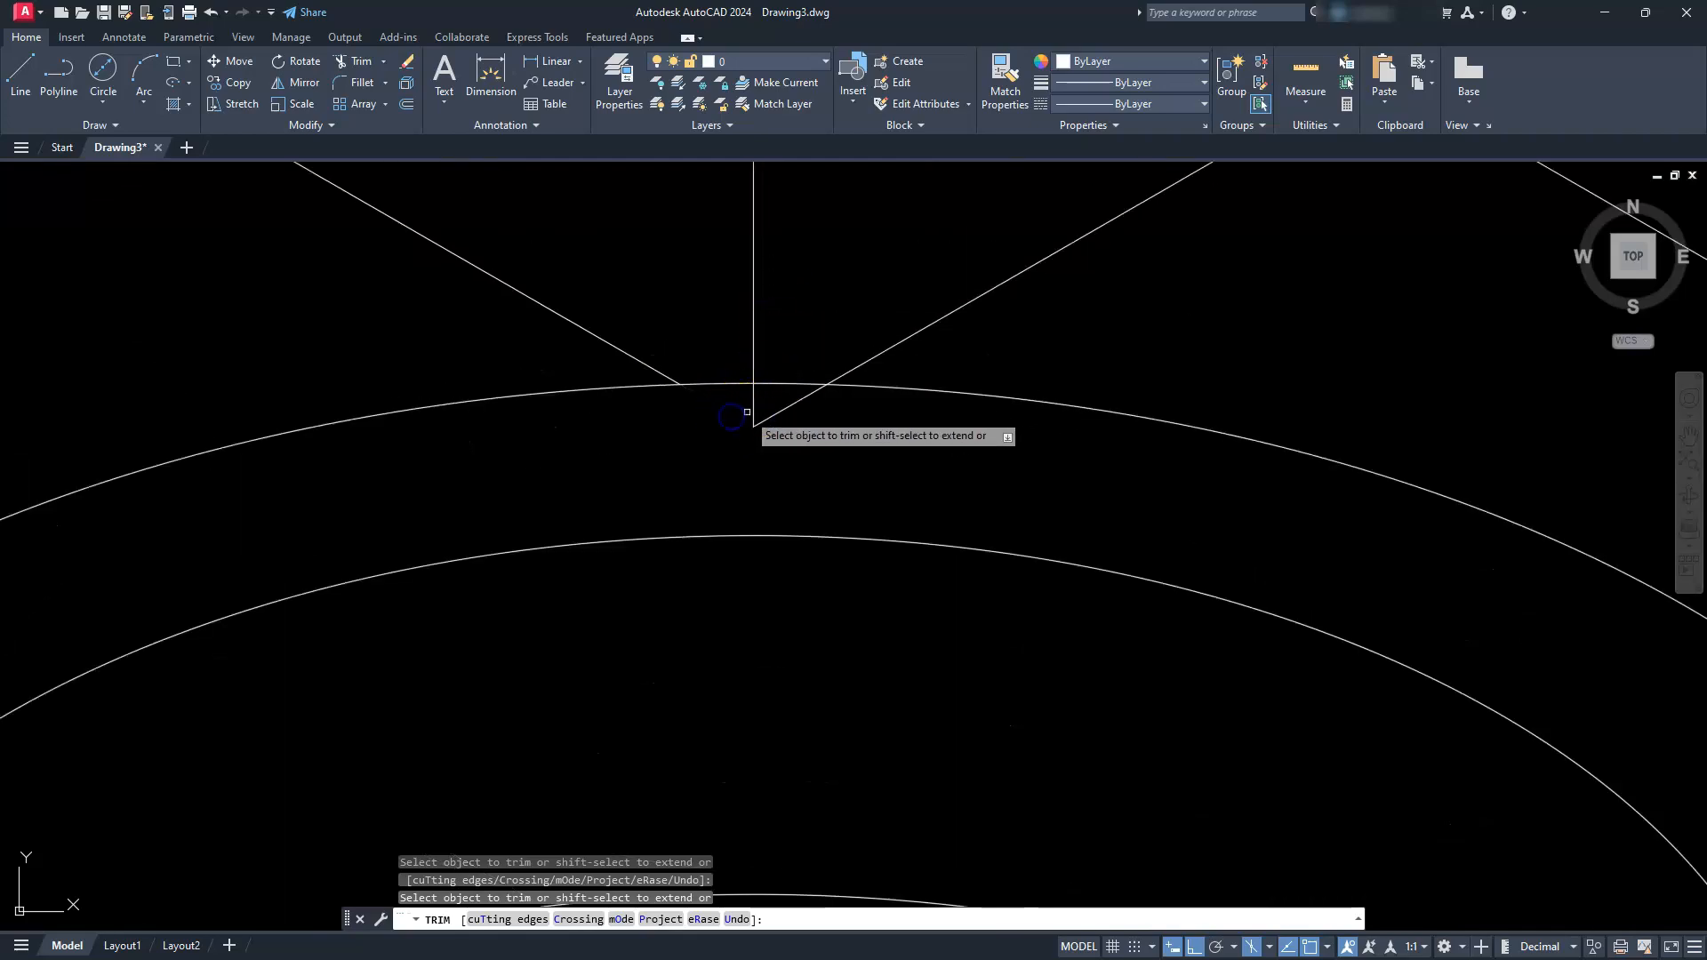
{"action": "left_click", "coordinate": [763, 421]}
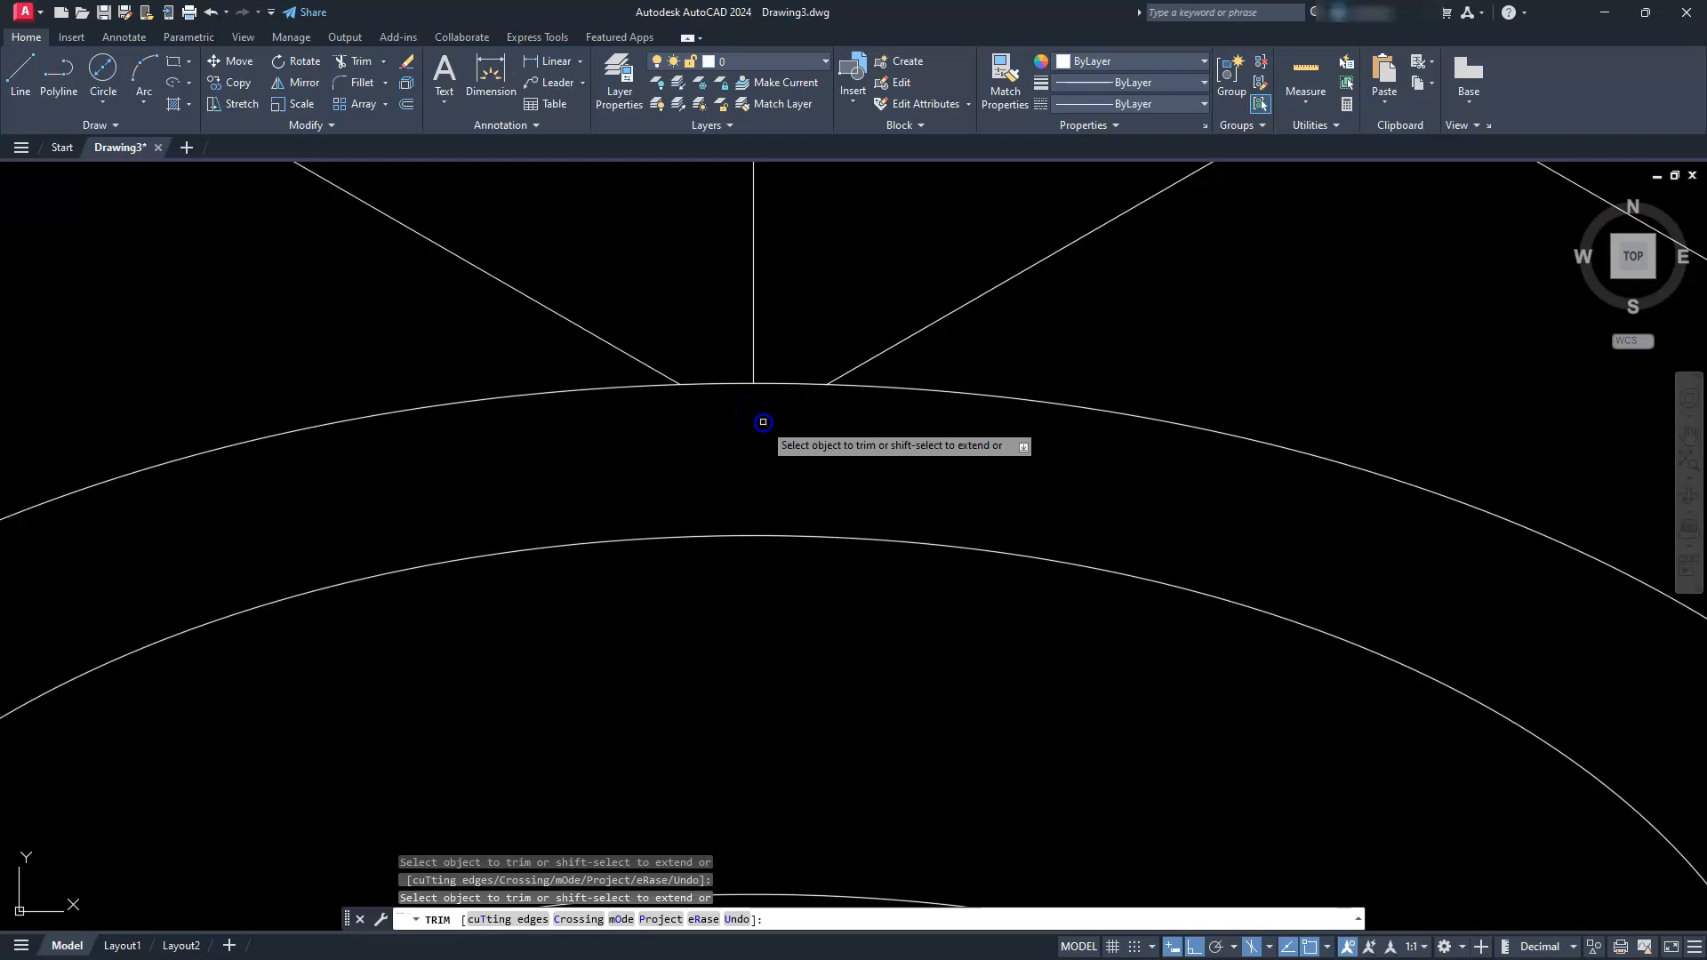
{"action": "scroll", "coordinate": [764, 422], "scroll_direction": "down", "scroll_amount": 6}
{"action": "key", "text": "Escape"}
{"action": "key", "text": "Escape"}
{"action": "key", "text": "Escape"}
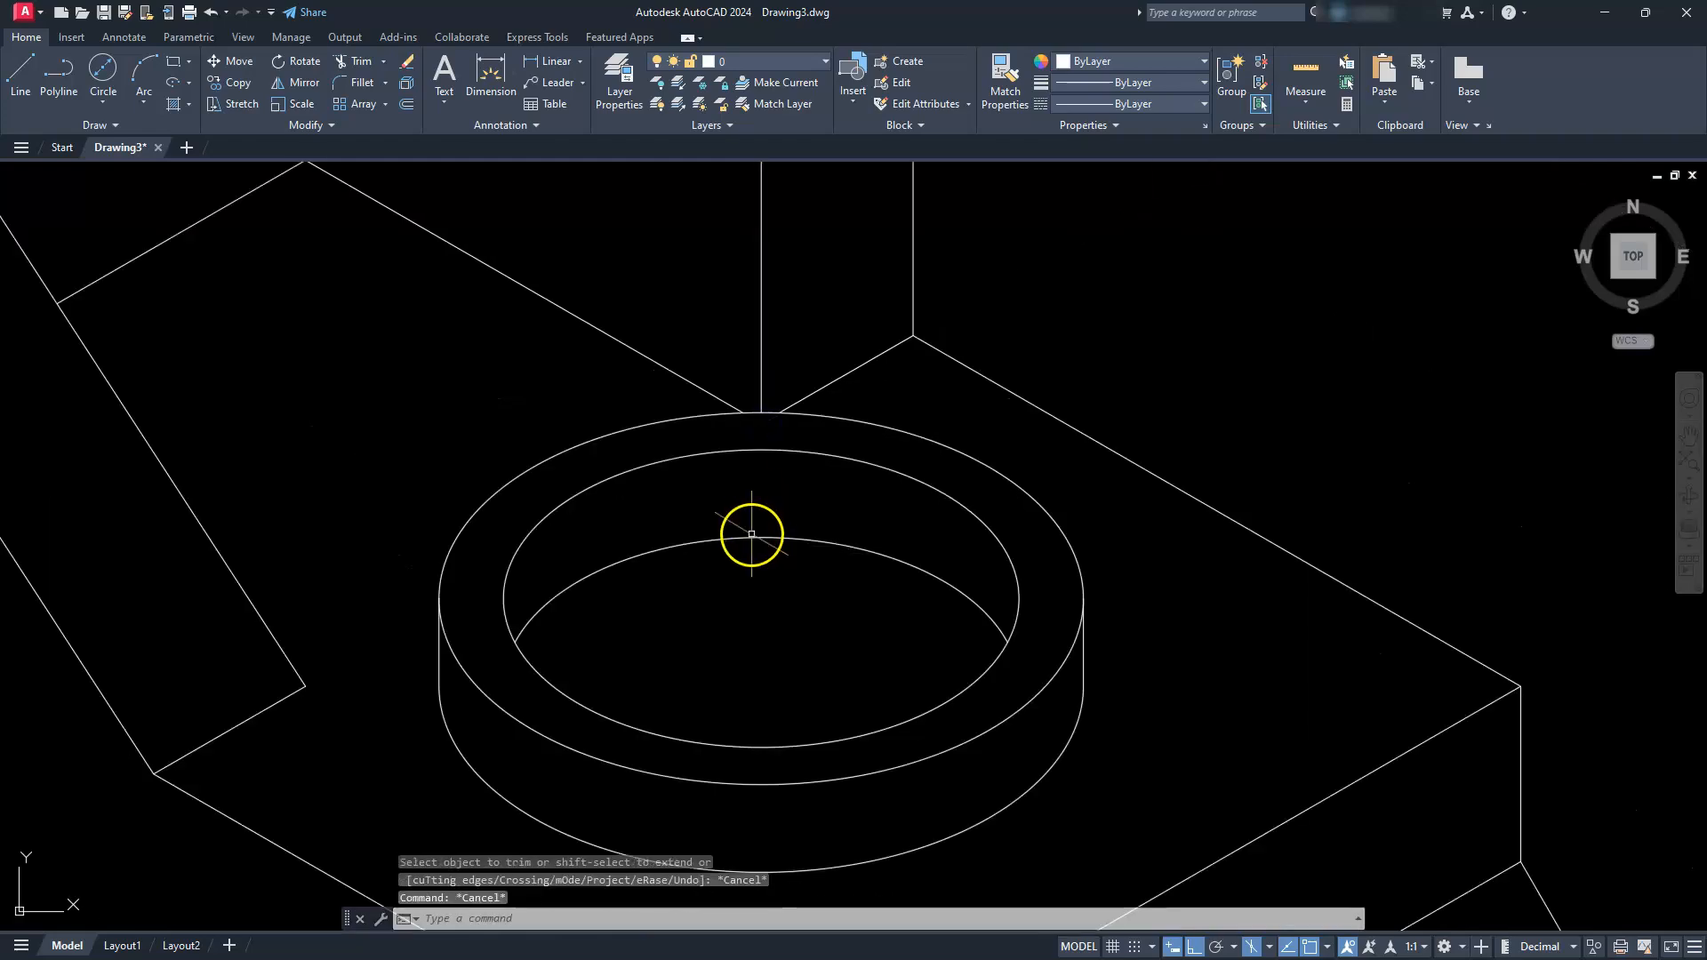
{"action": "scroll", "coordinate": [749, 534], "scroll_direction": "down", "scroll_amount": 2}
{"action": "scroll", "coordinate": [749, 534], "scroll_direction": "down", "scroll_amount": 4}
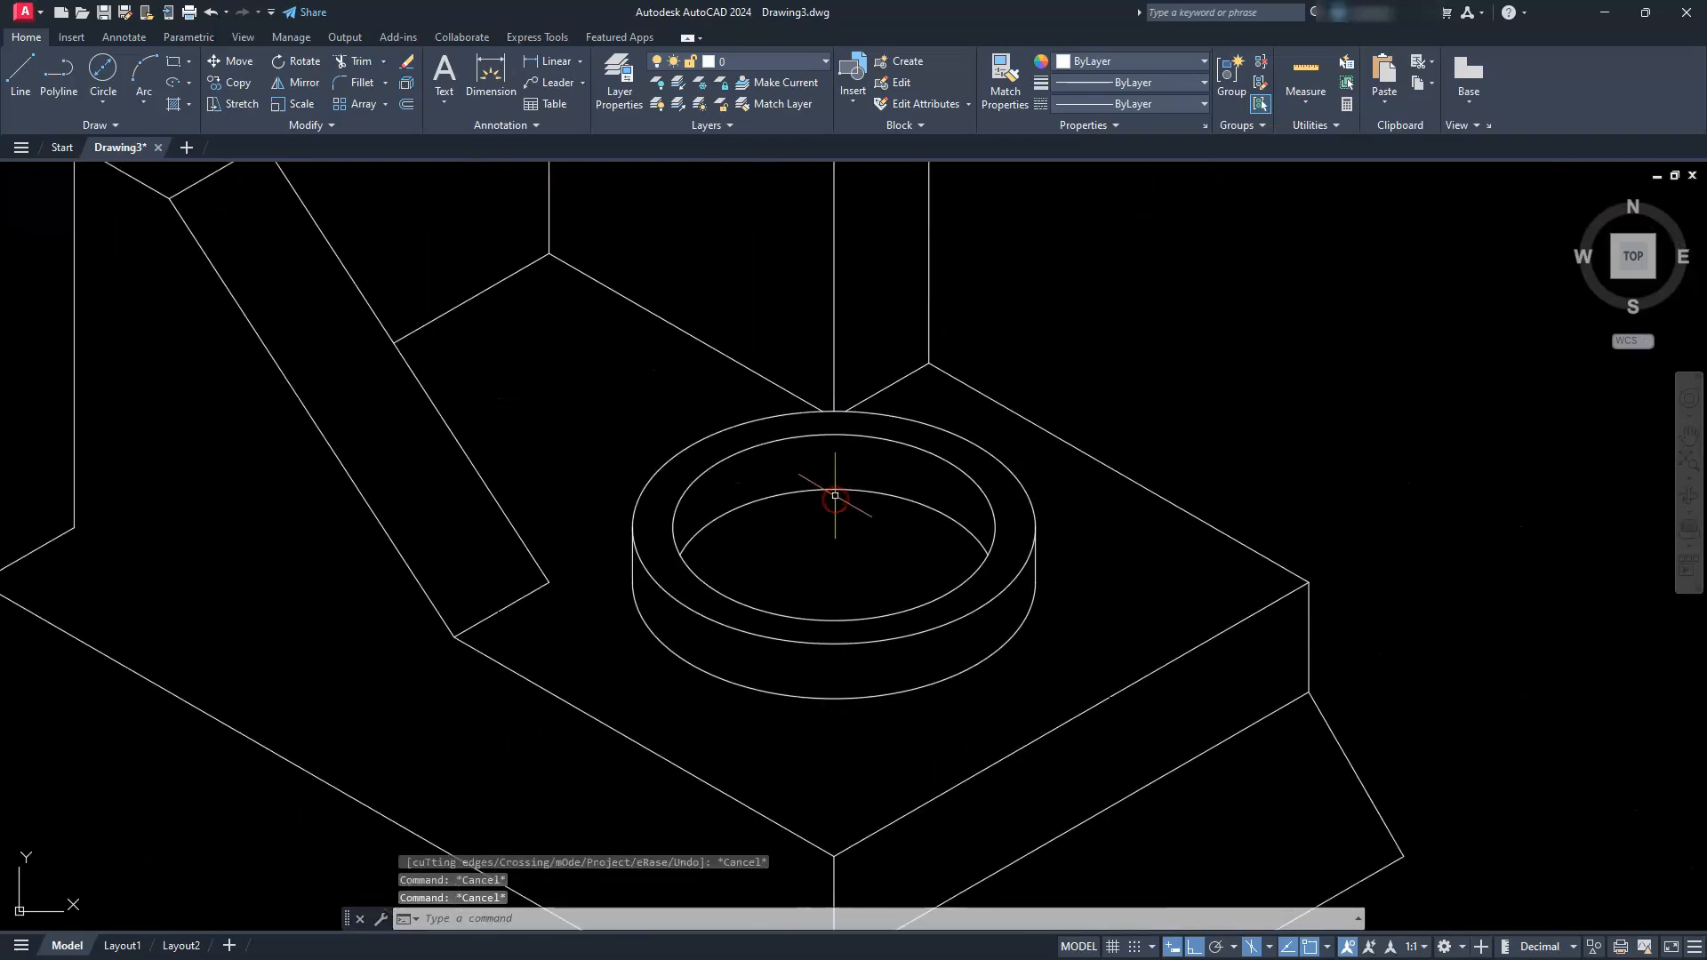
{"action": "scroll", "coordinate": [878, 497], "scroll_direction": "down", "scroll_amount": 2}
{"action": "middle_click_drag", "start_coordinate": [871, 501], "coordinate": [819, 537]}
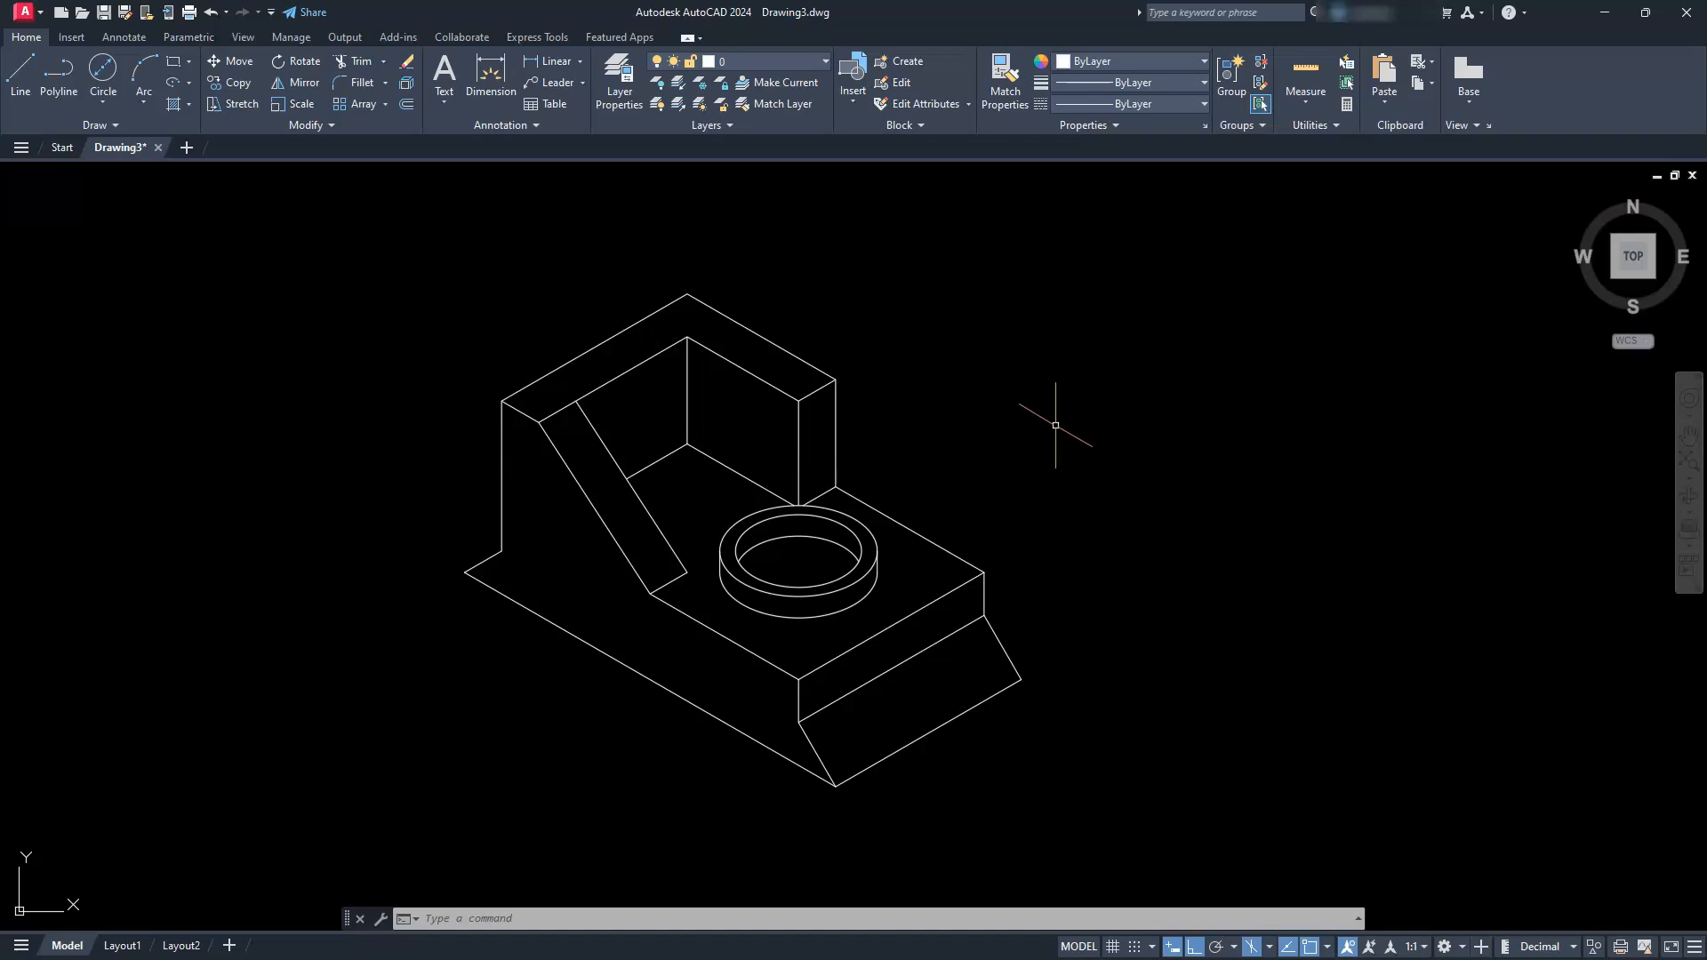
{"action": "scroll", "coordinate": [569, 398], "scroll_direction": "up", "scroll_amount": 5}
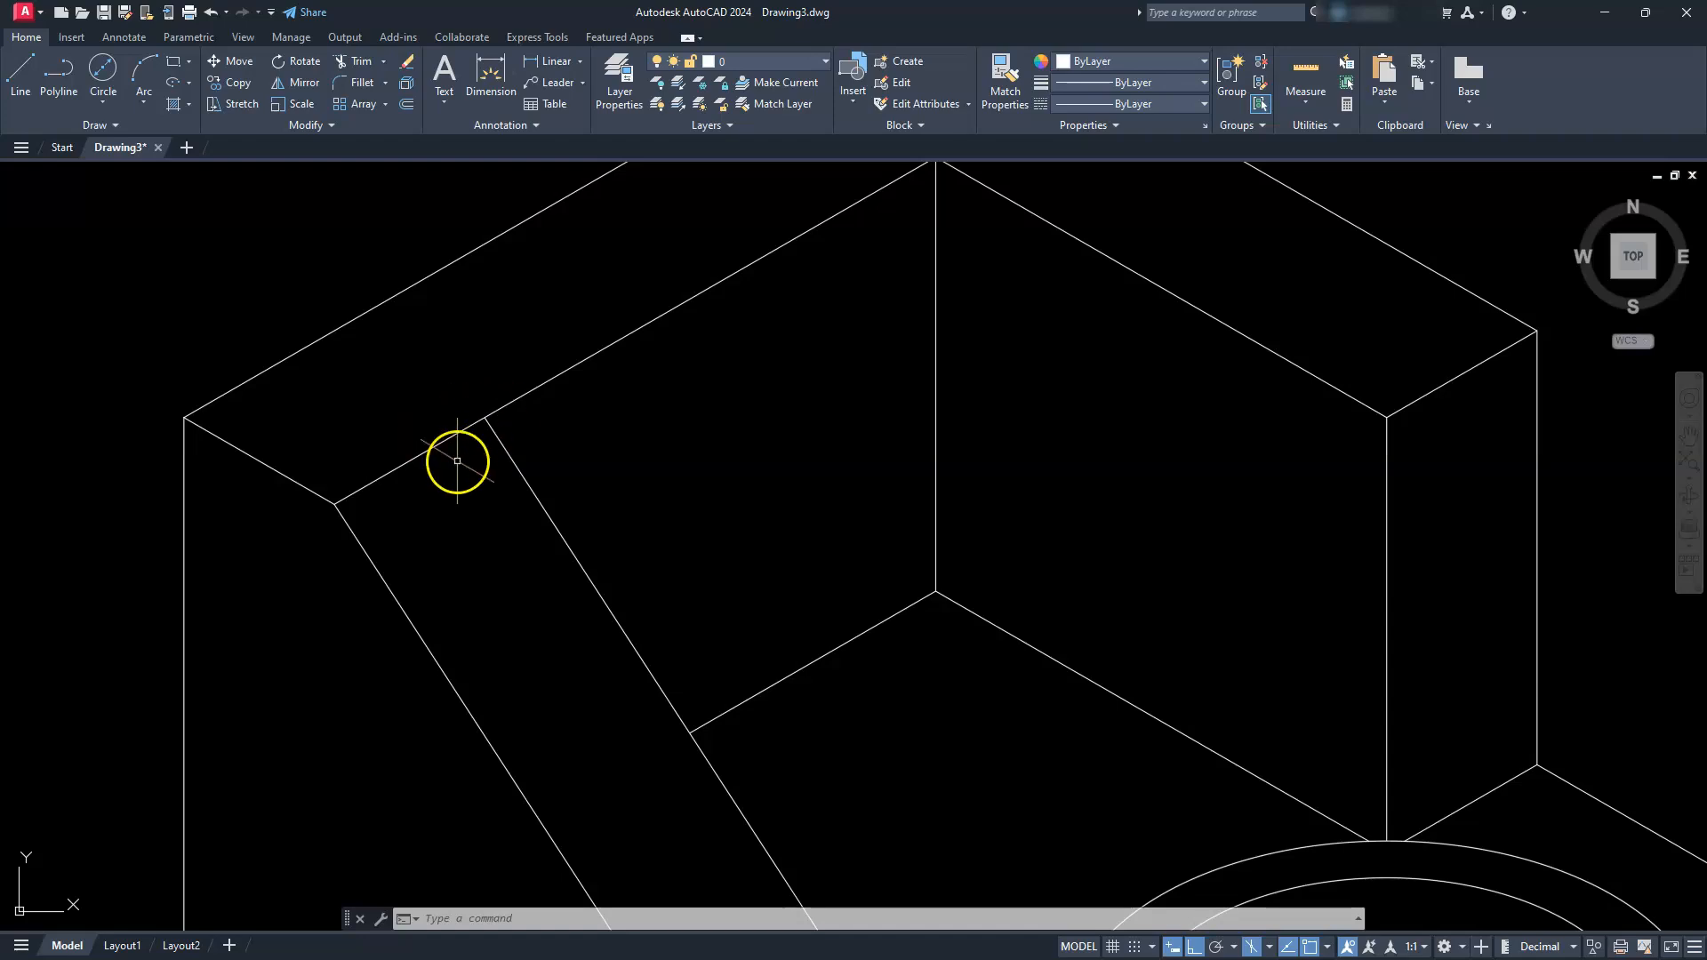
Step: Examine the completed isometric view, including its sloped cutout and ring, and show the full drawing extents
{"action": "scroll", "coordinate": [470, 436], "scroll_direction": "down", "scroll_amount": 2}
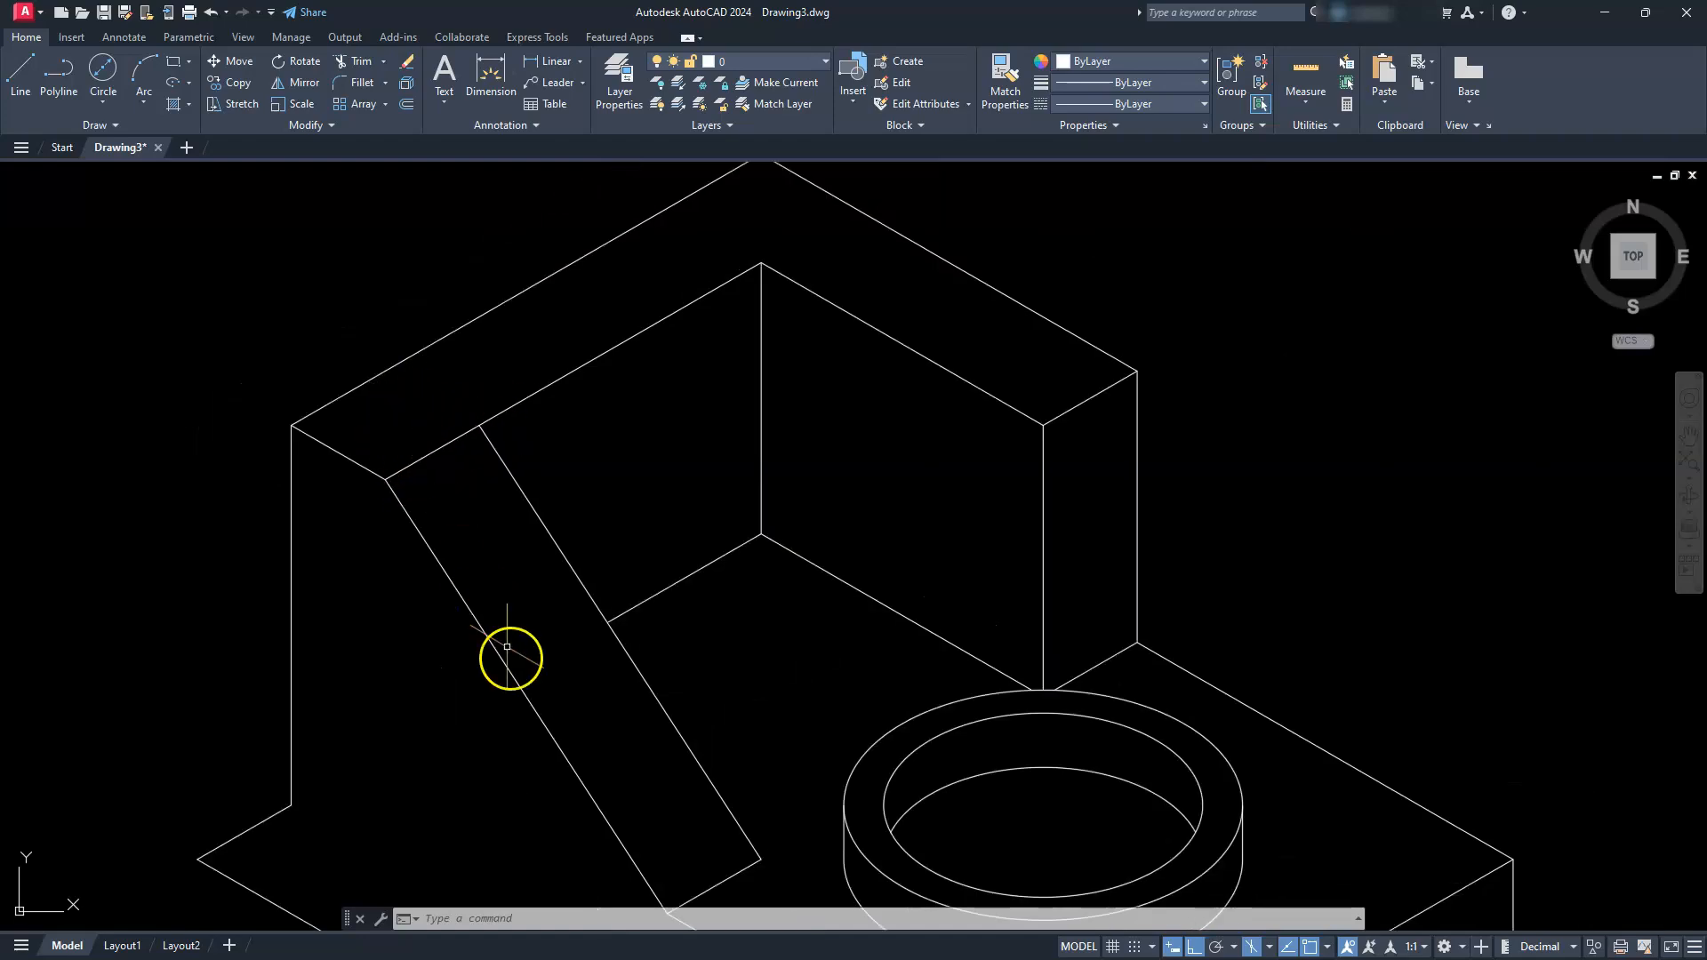
{"action": "scroll", "coordinate": [560, 465], "scroll_direction": "down", "scroll_amount": 4}
{"action": "scroll", "coordinate": [601, 576], "scroll_direction": "down", "scroll_amount": 1}
{"action": "scroll", "coordinate": [642, 520], "scroll_direction": "up", "scroll_amount": 3}
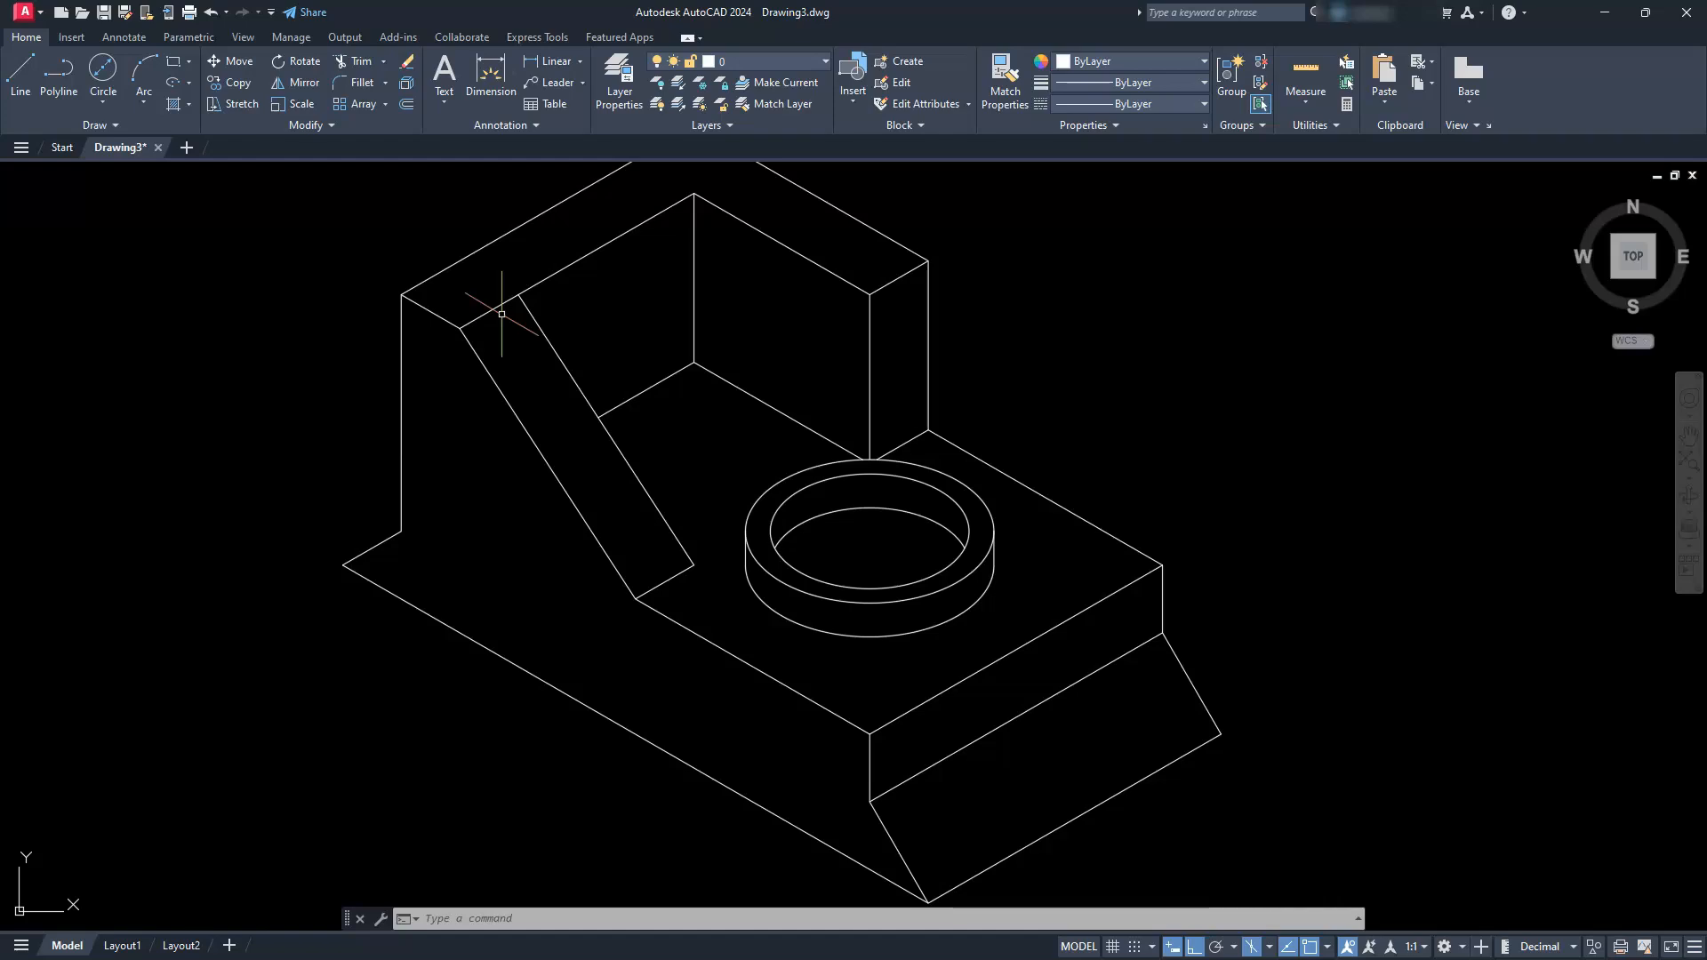
{"action": "scroll", "coordinate": [479, 306], "scroll_direction": "down", "scroll_amount": 2}
{"action": "middle_click_drag", "start_coordinate": [535, 379], "coordinate": [720, 452]}
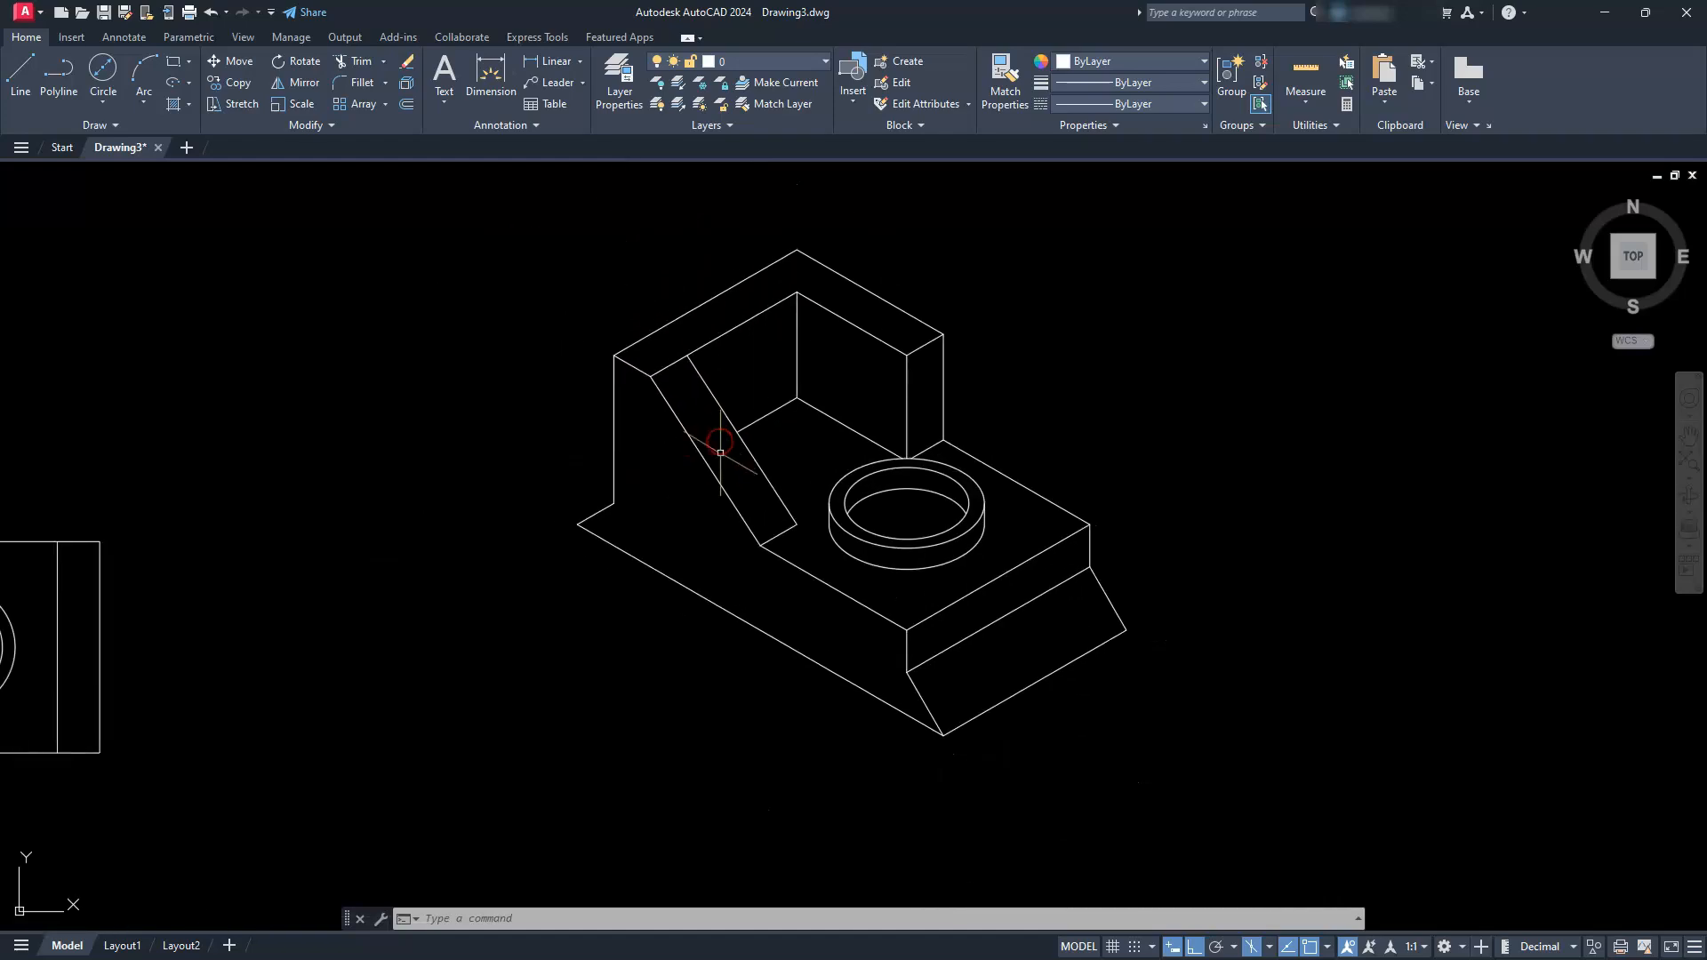
{"action": "left_click", "coordinate": [1689, 460]}
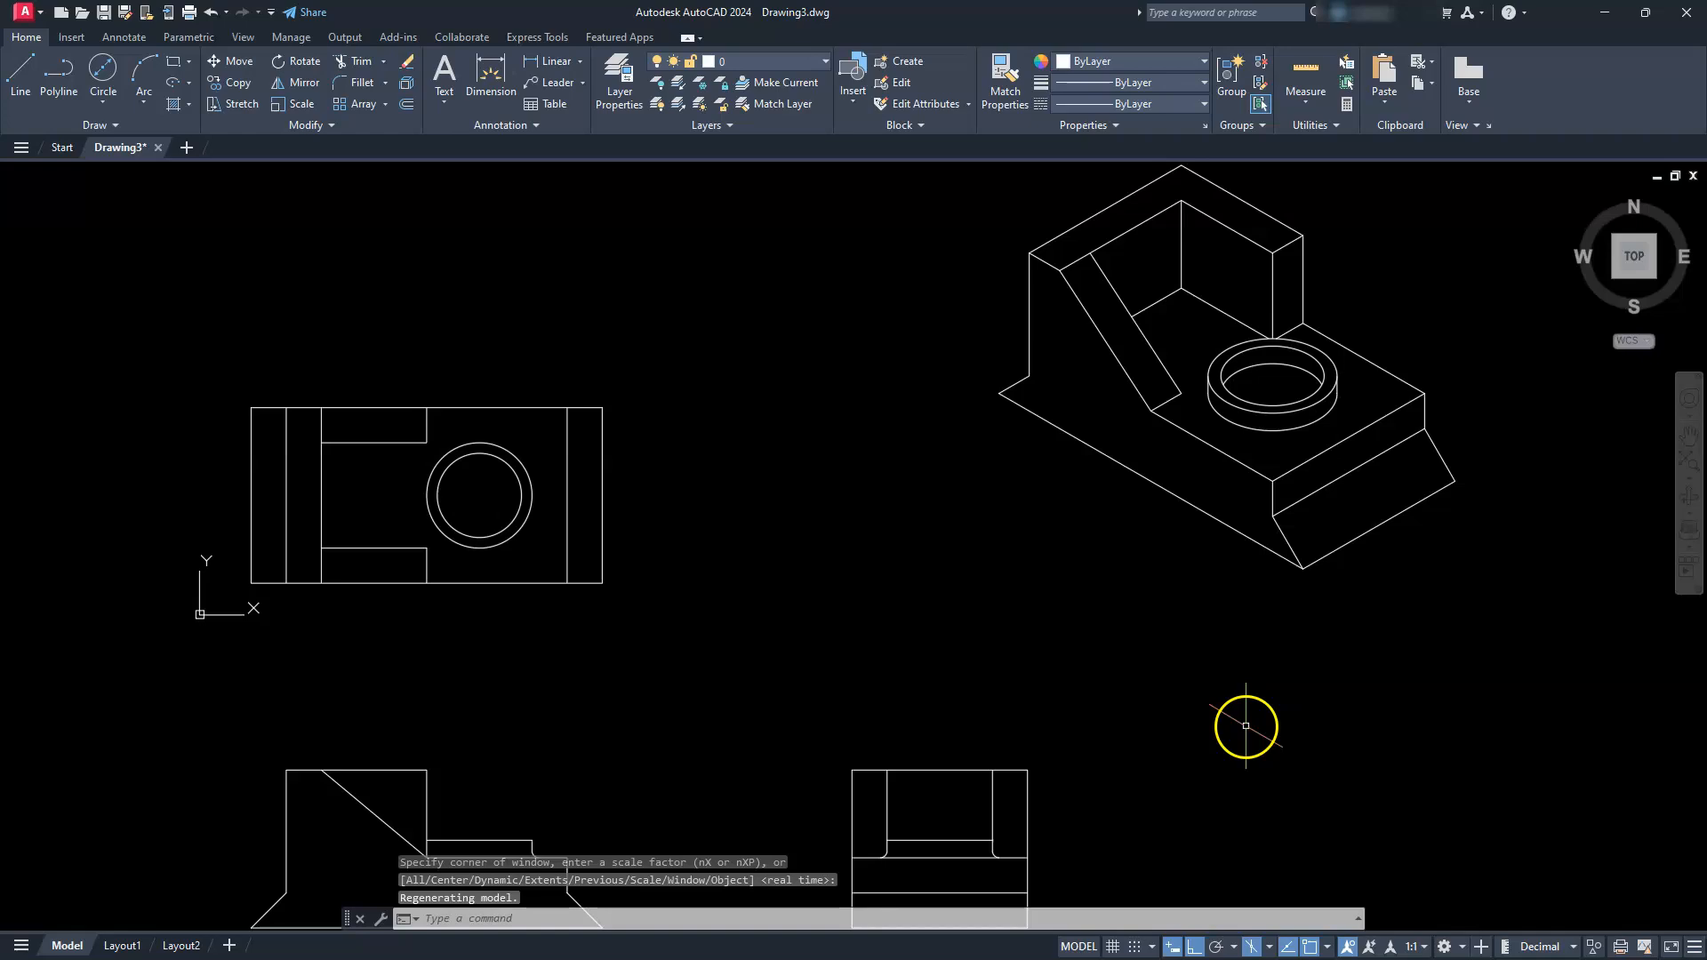
Step: Turn off isometric drafting and draw an 11 by 8.5 rectangle with its first corner at 0,0
{"action": "left_click", "coordinate": [1253, 948]}
{"action": "middle_click_drag", "start_coordinate": [940, 648], "coordinate": [1322, 472]}
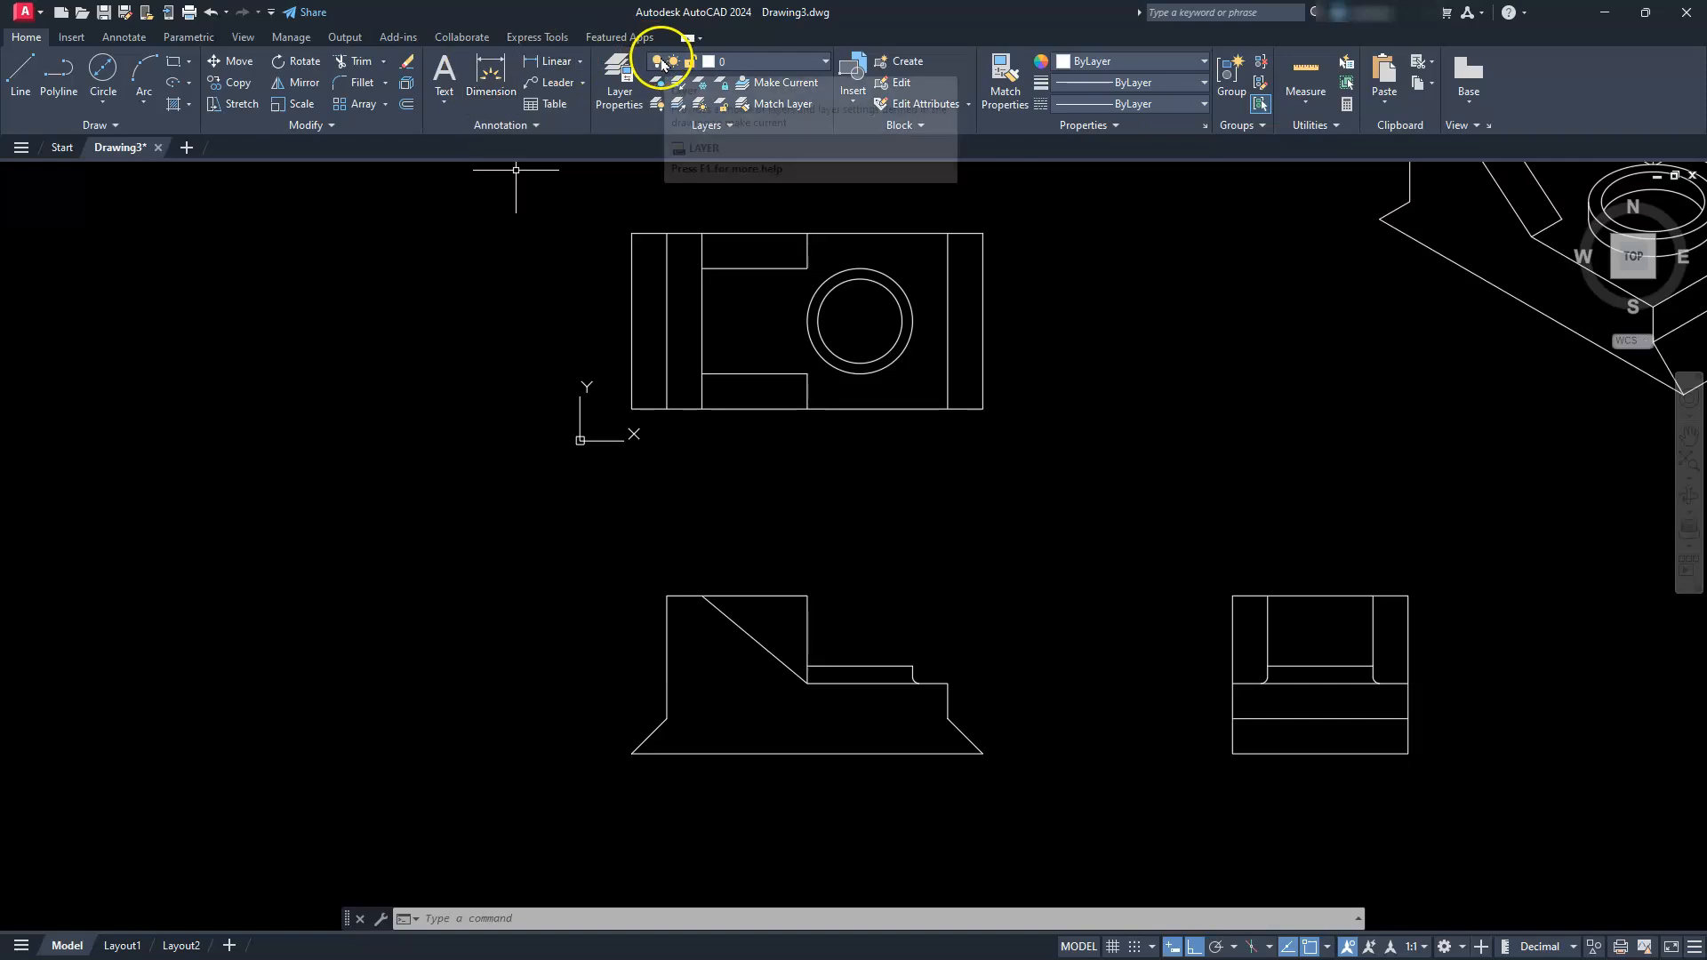
{"action": "left_click", "coordinate": [173, 61]}
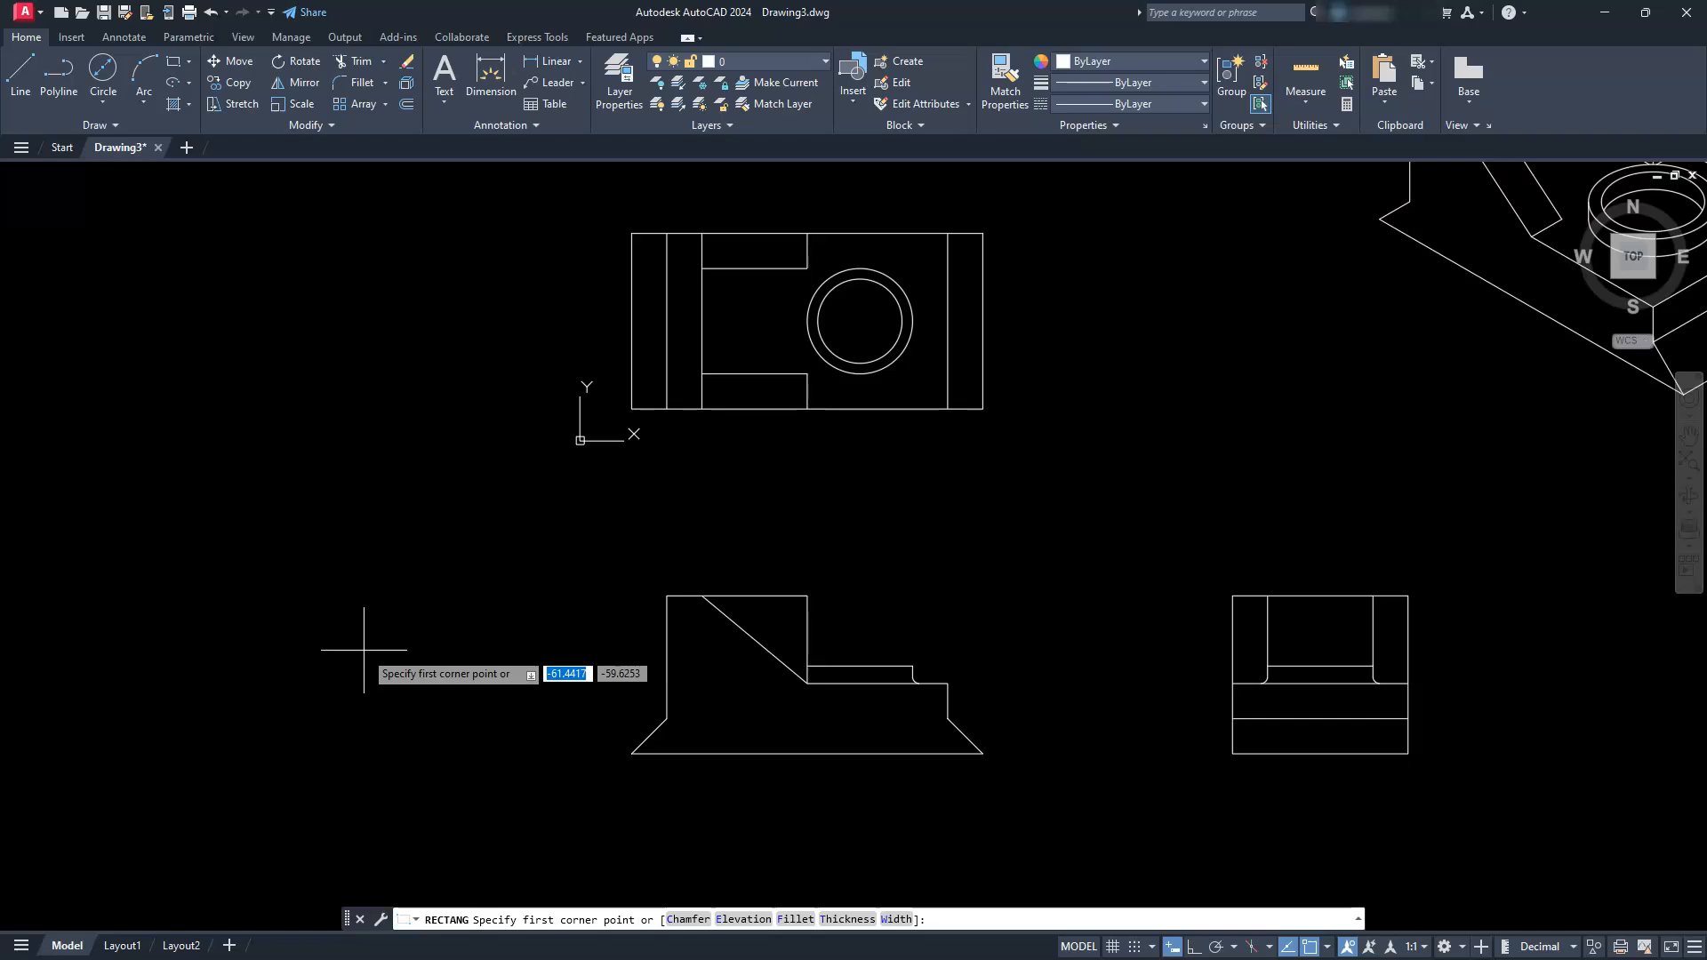
{"action": "type", "text": "0,0"}
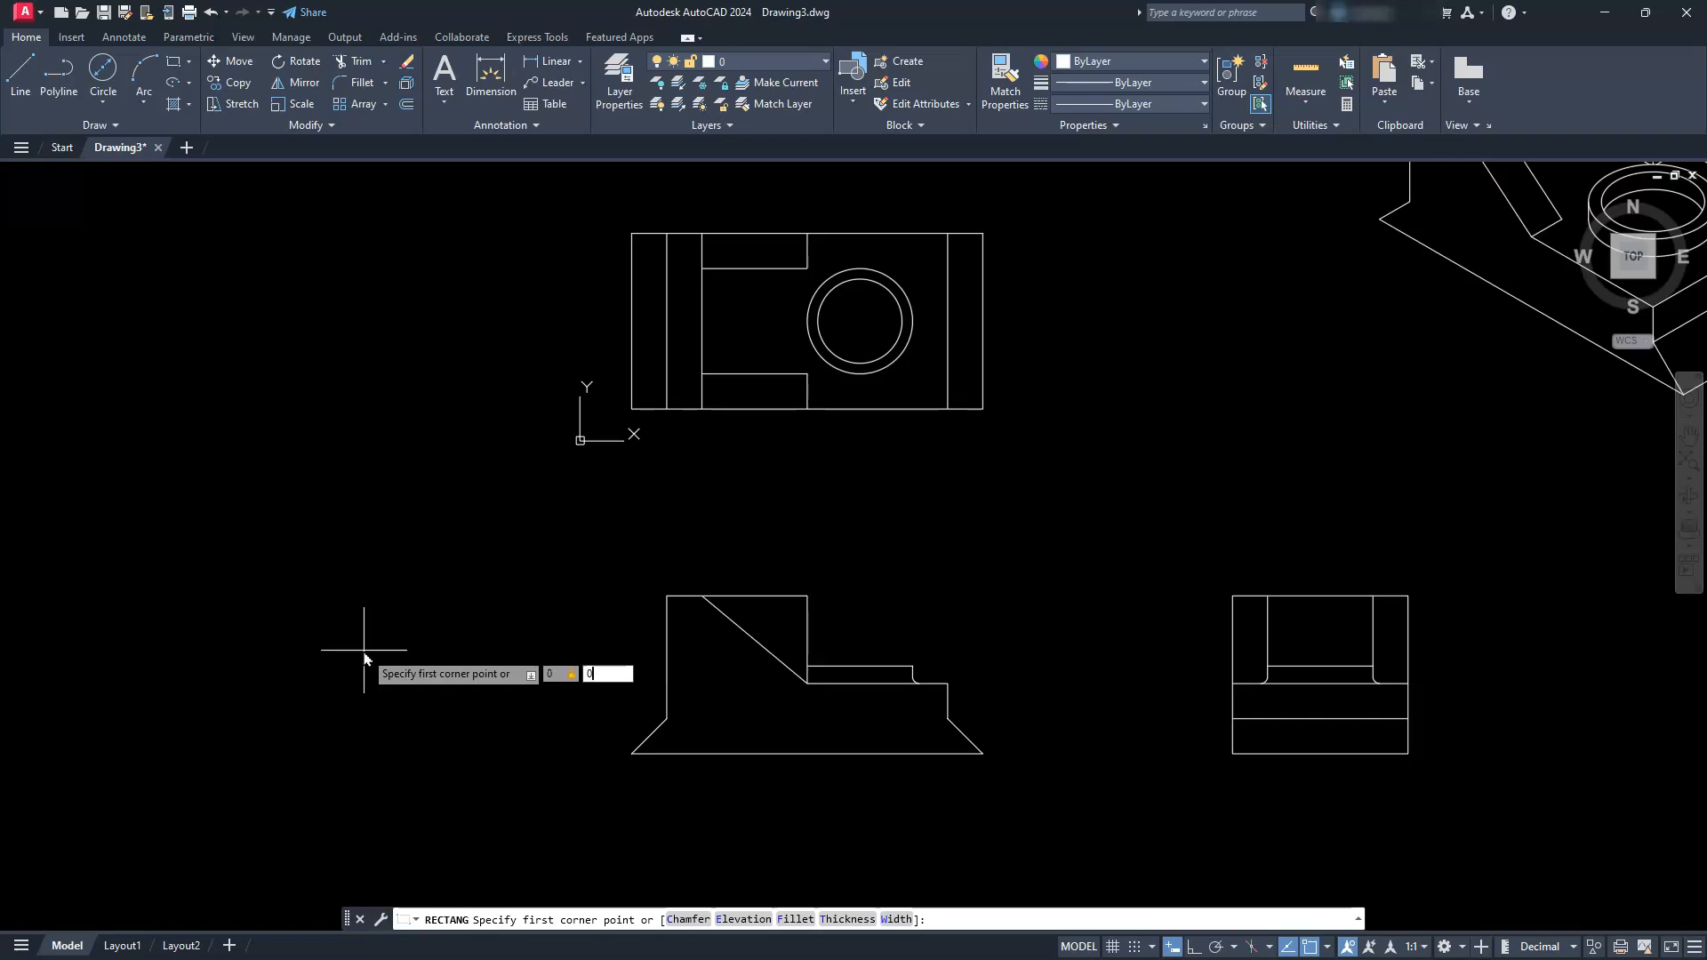
{"action": "key", "text": "Return"}
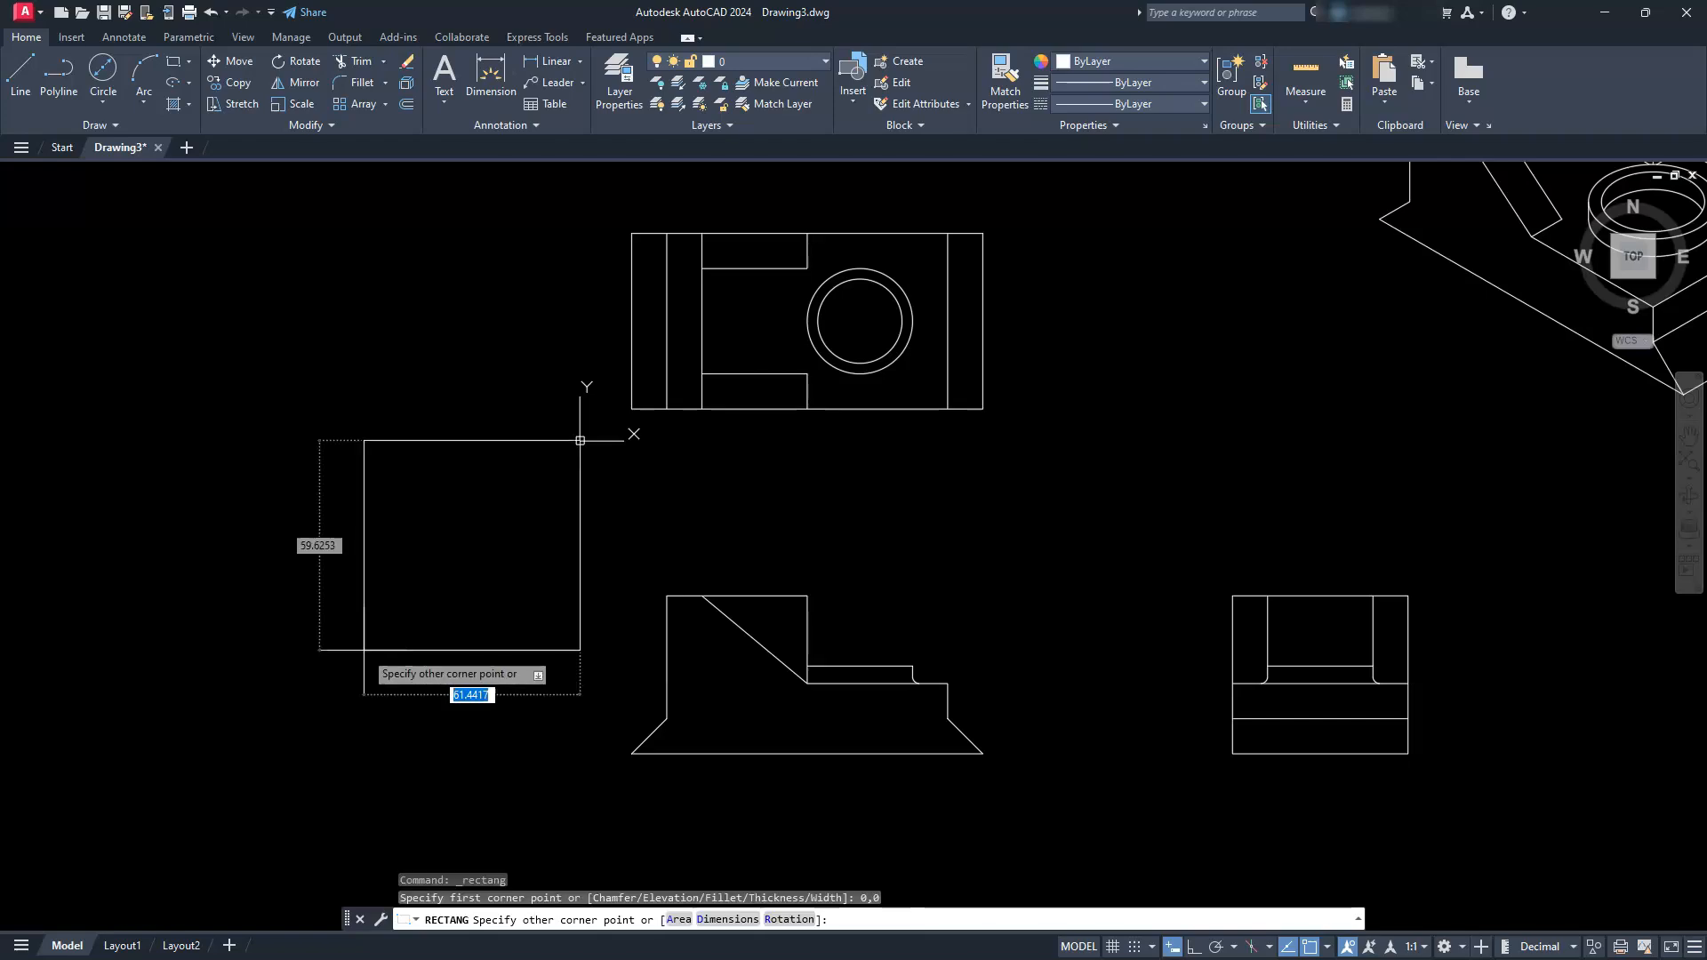
{"action": "type", "text": "11,8.5"}
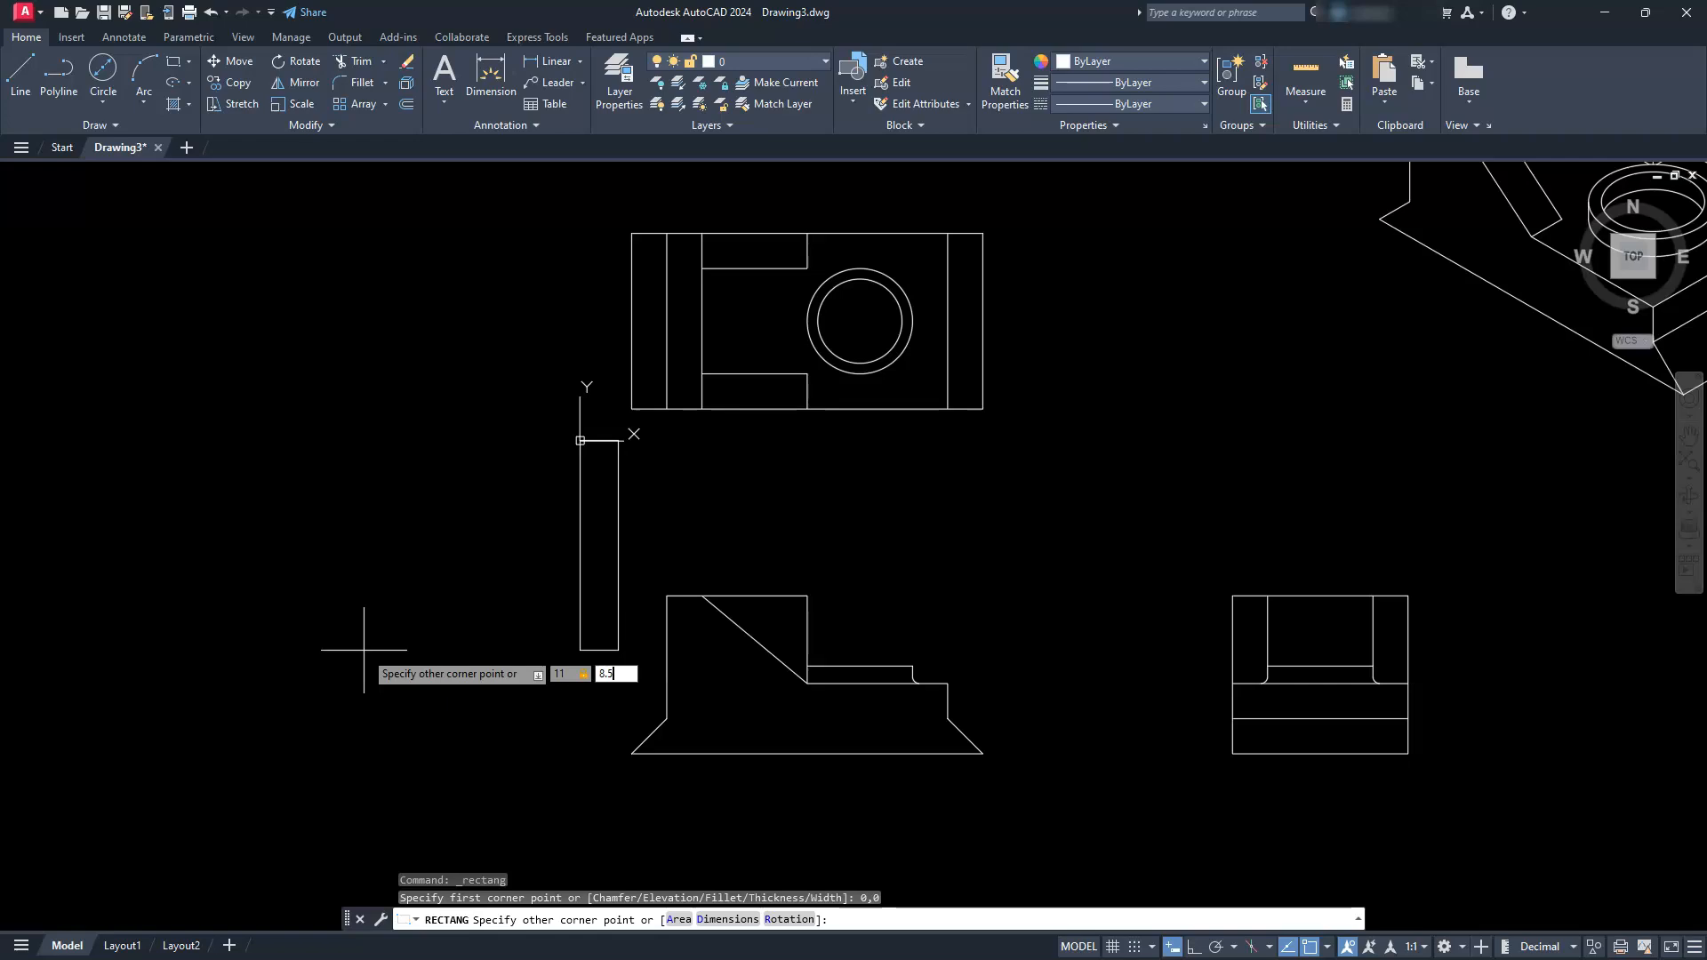
{"action": "key", "text": "Return"}
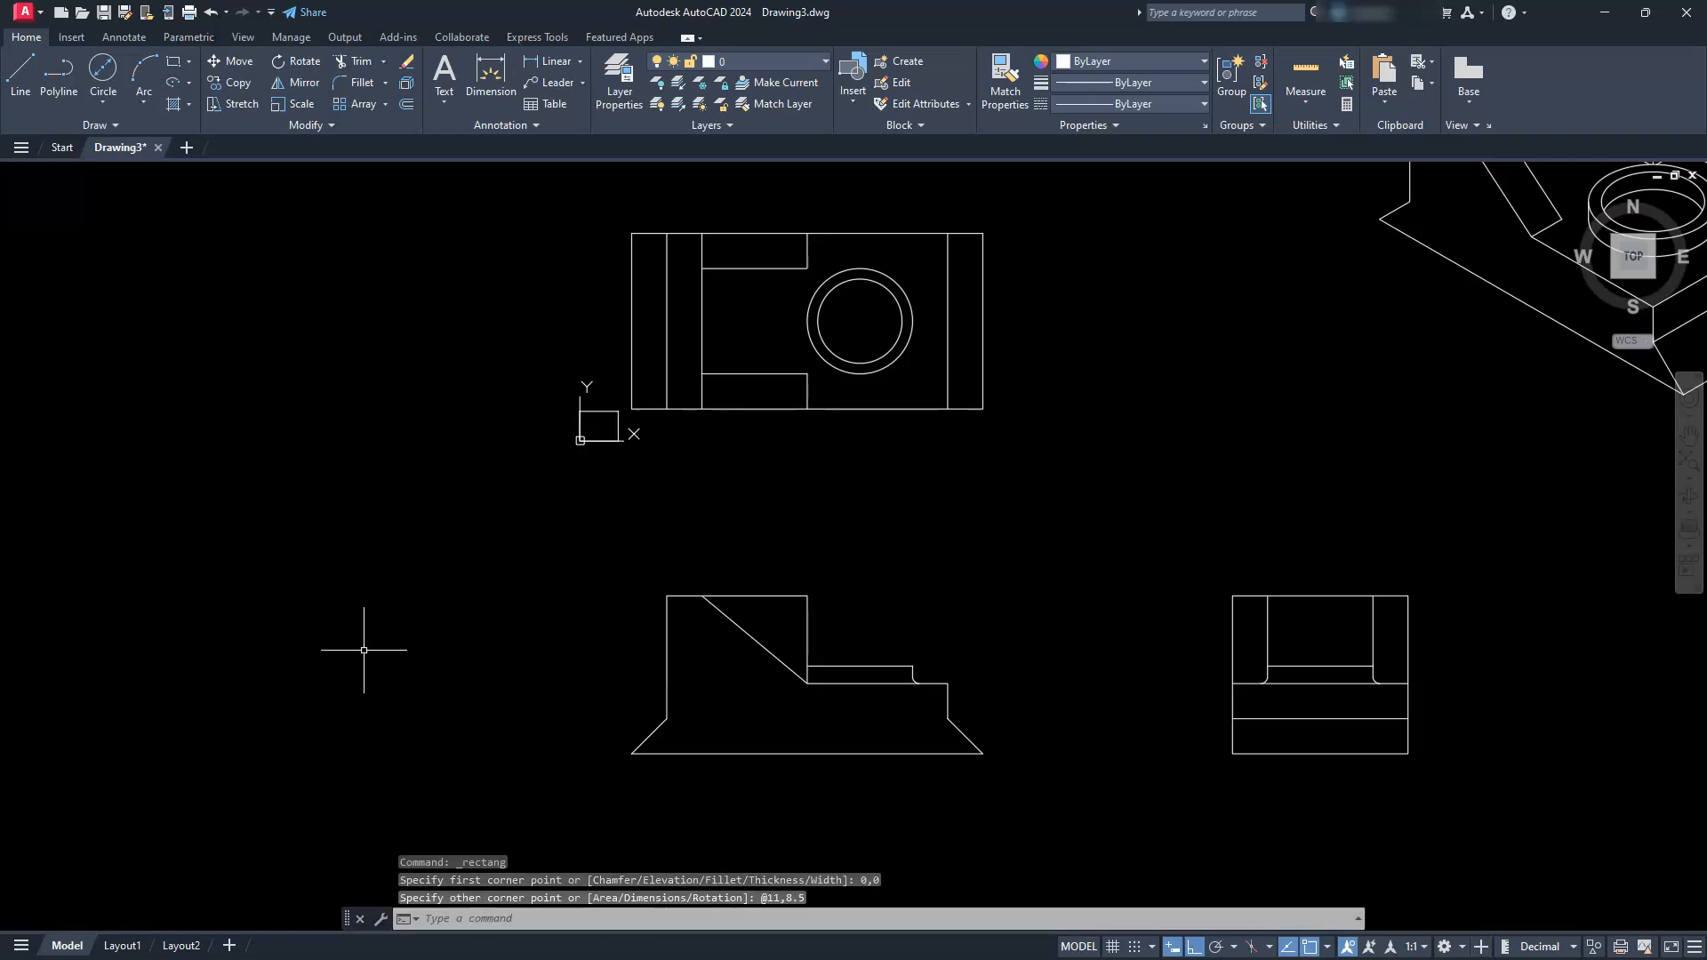
Step: Offset the sheet rectangle inward by .25 to form an inner border
{"action": "scroll", "coordinate": [574, 408], "scroll_direction": "up", "scroll_amount": 10}
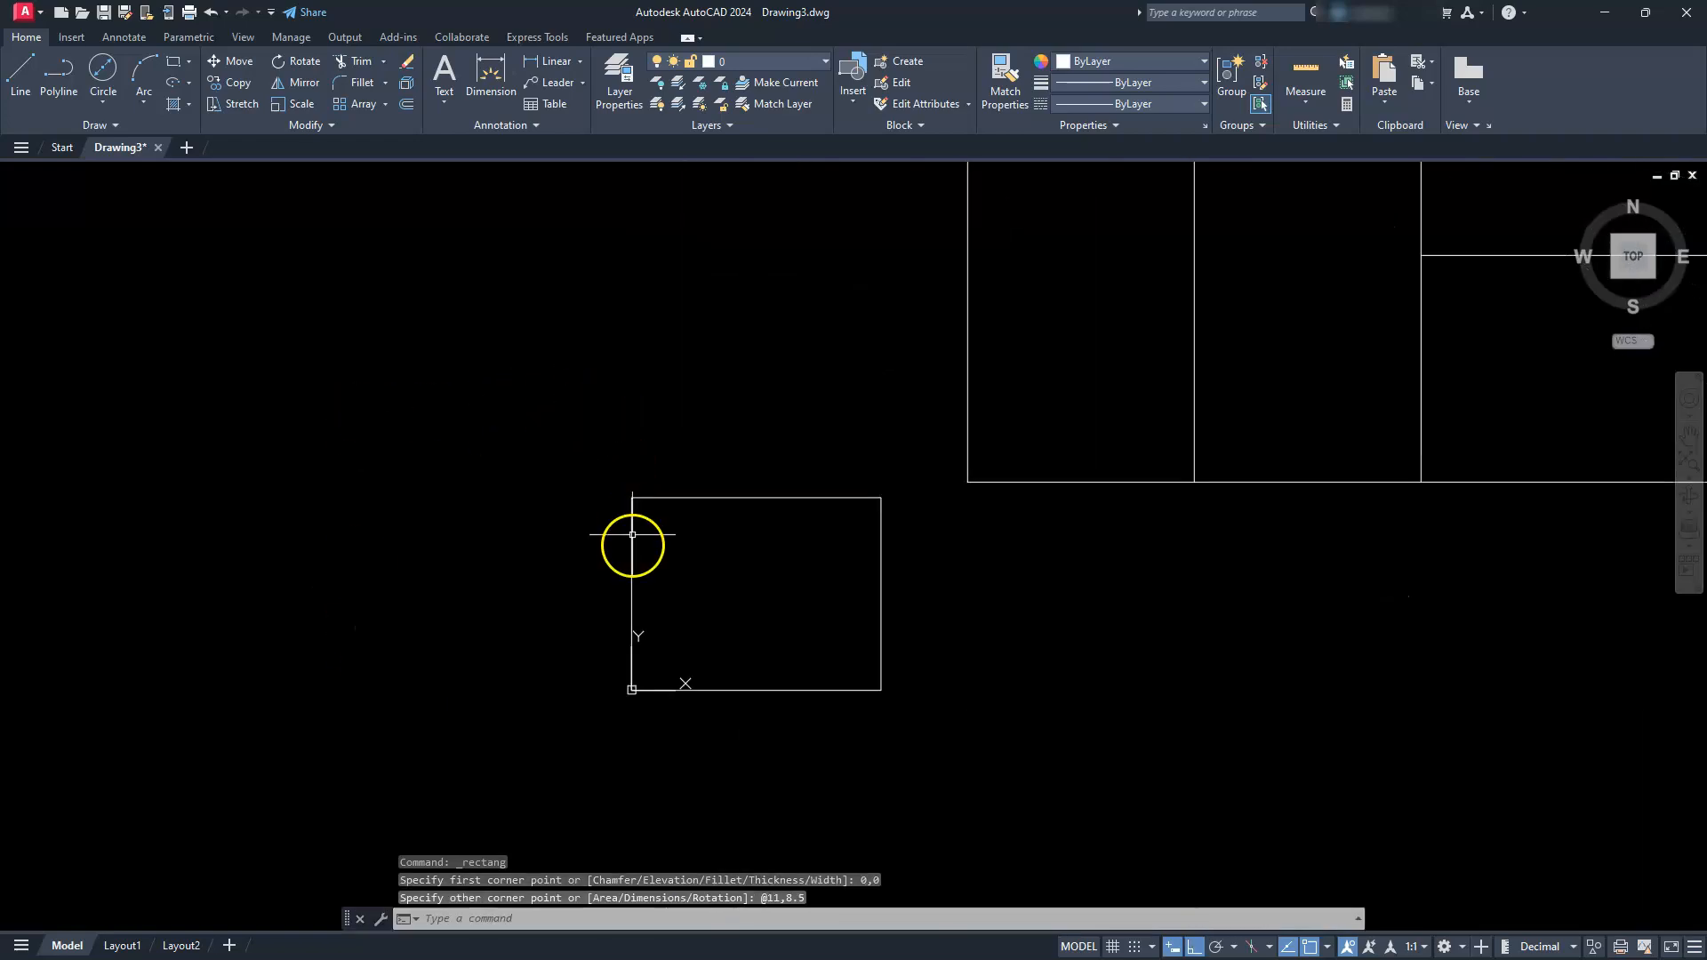
{"action": "middle_click_drag", "start_coordinate": [645, 619], "coordinate": [827, 560]}
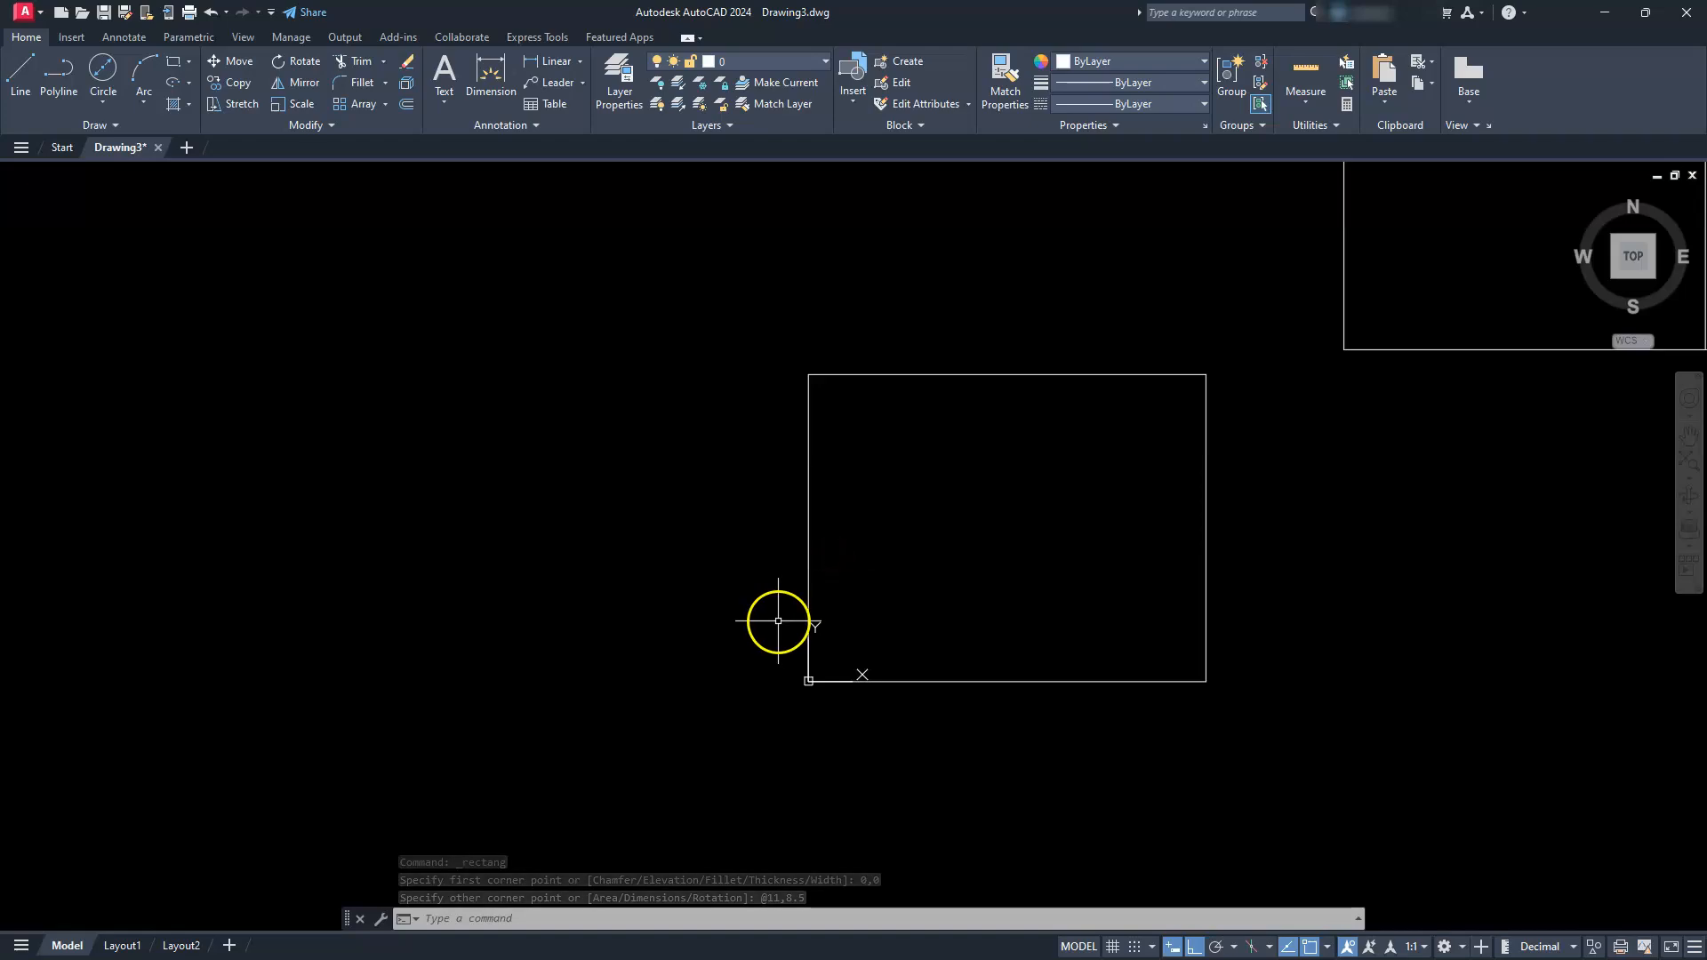
{"action": "left_click", "coordinate": [406, 105]}
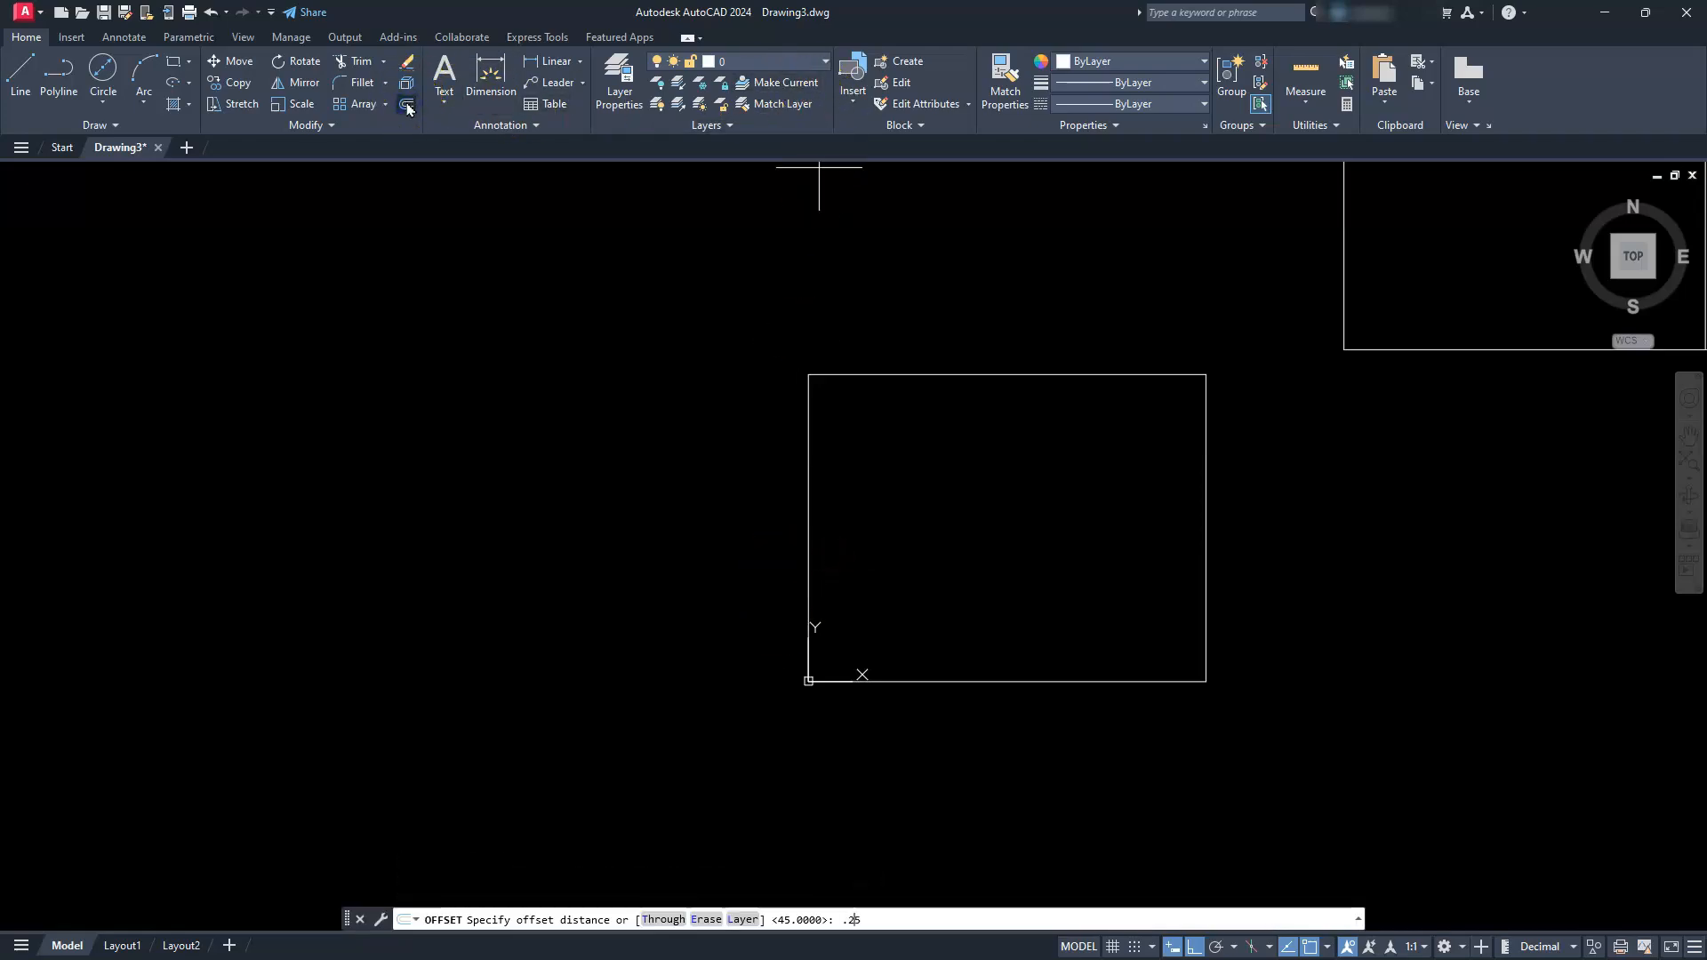
{"action": "type", "text": ".25"}
{"action": "key", "text": "Return"}
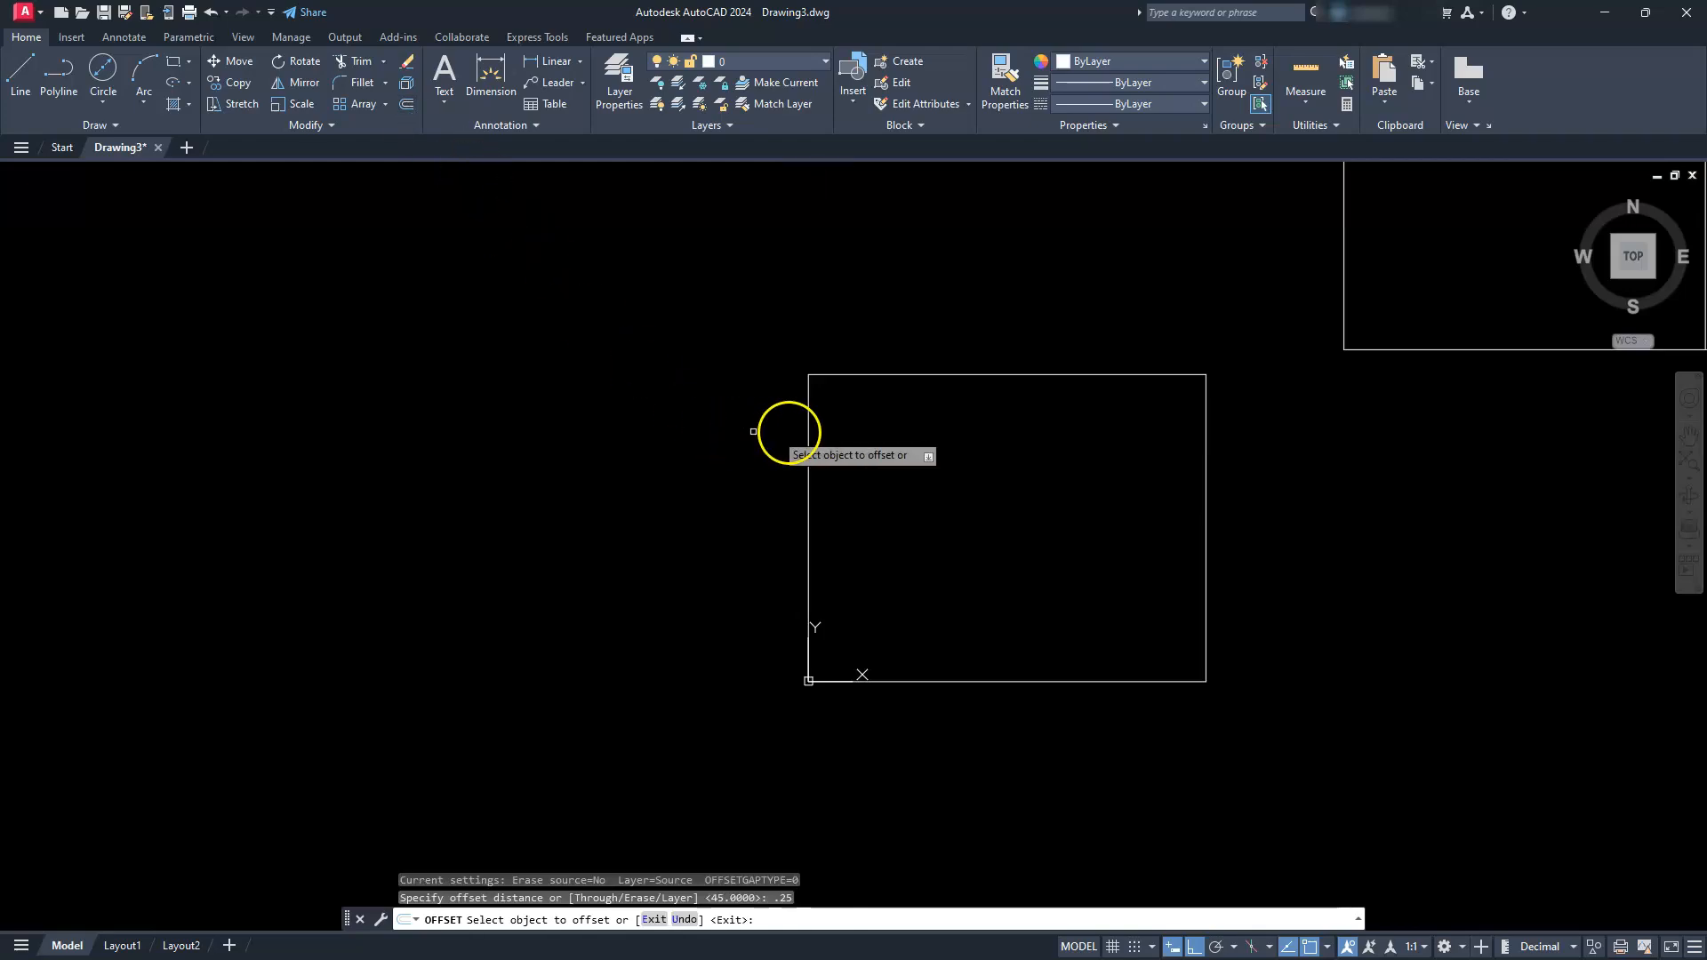
{"action": "left_click", "coordinate": [808, 456]}
{"action": "left_click", "coordinate": [933, 455]}
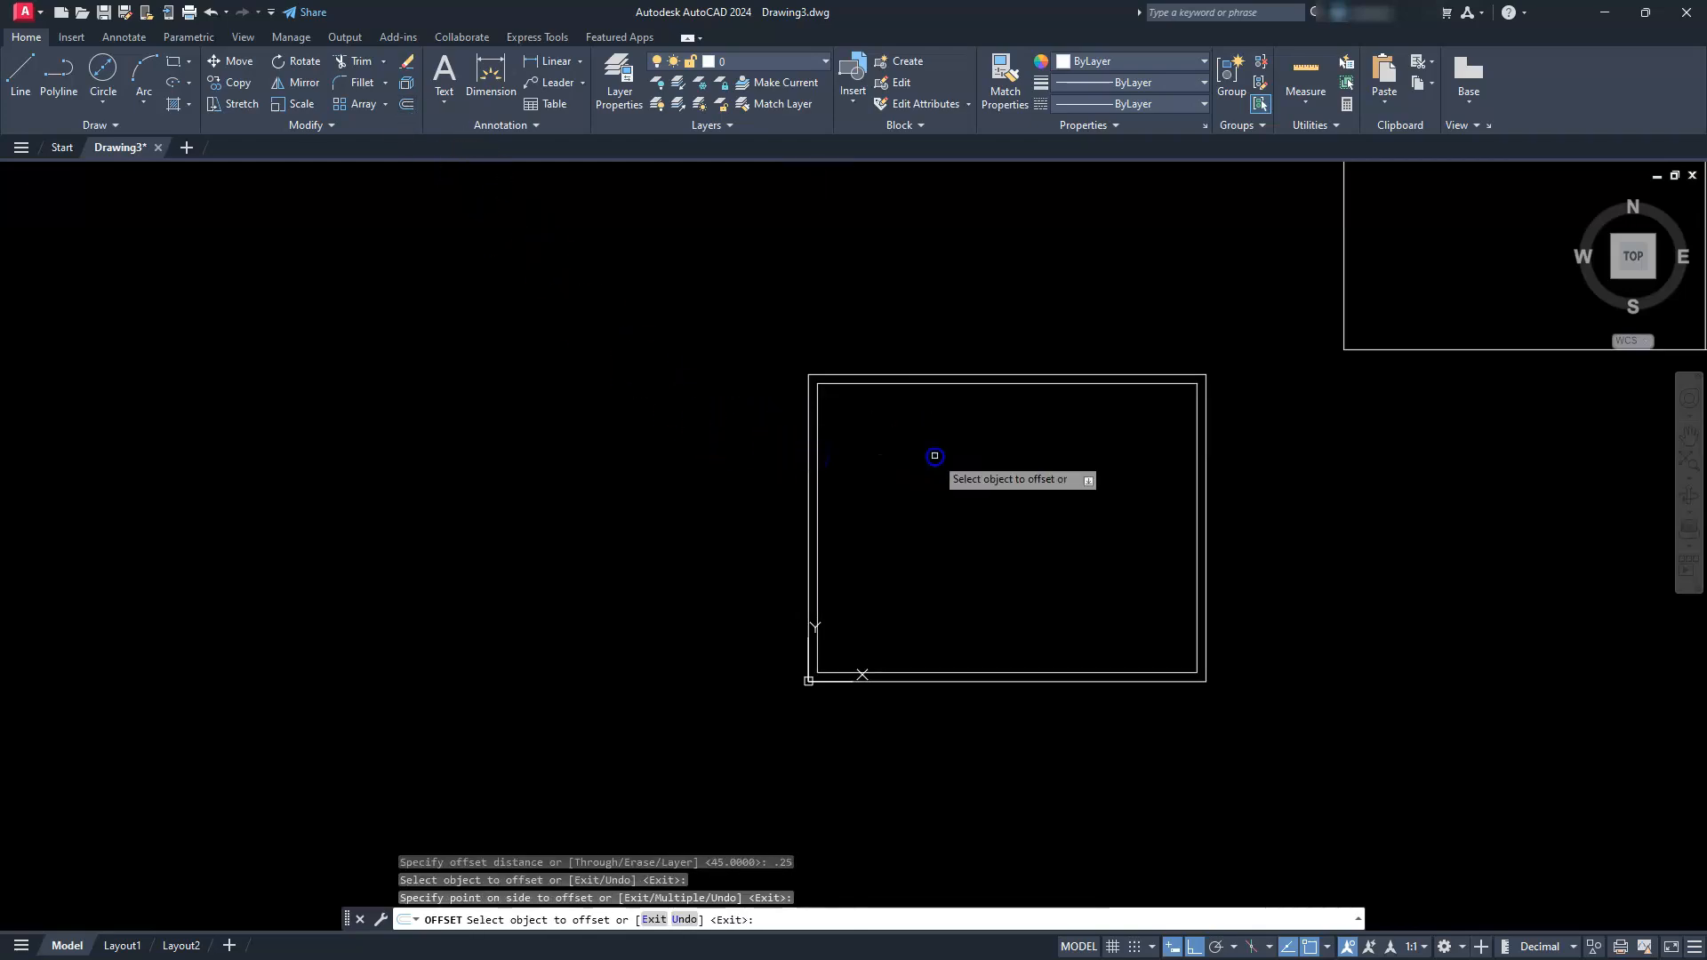
{"action": "key", "text": "Escape"}
{"action": "key", "text": "Escape"}
{"action": "key", "text": "Escape"}
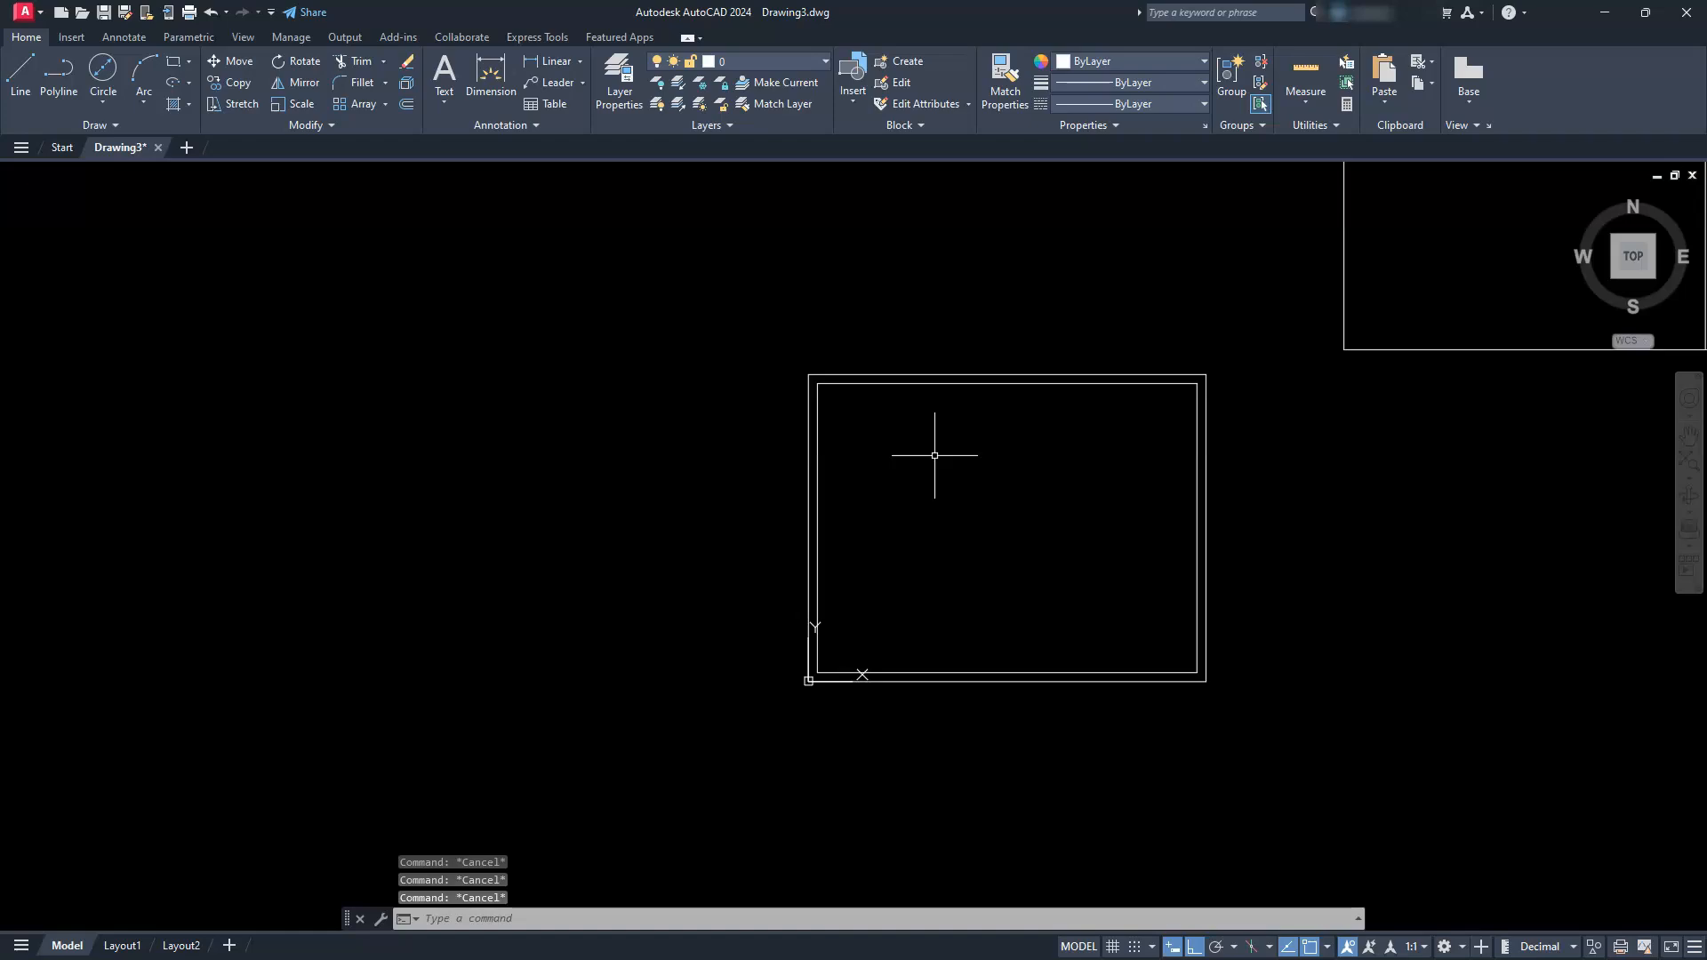
Step: Convert the two border rectangles into a block named title with its base point at 0,0,0
{"action": "scroll", "coordinate": [934, 455], "scroll_direction": "down", "scroll_amount": 4}
{"action": "middle_click_drag", "start_coordinate": [933, 450], "coordinate": [889, 602]}
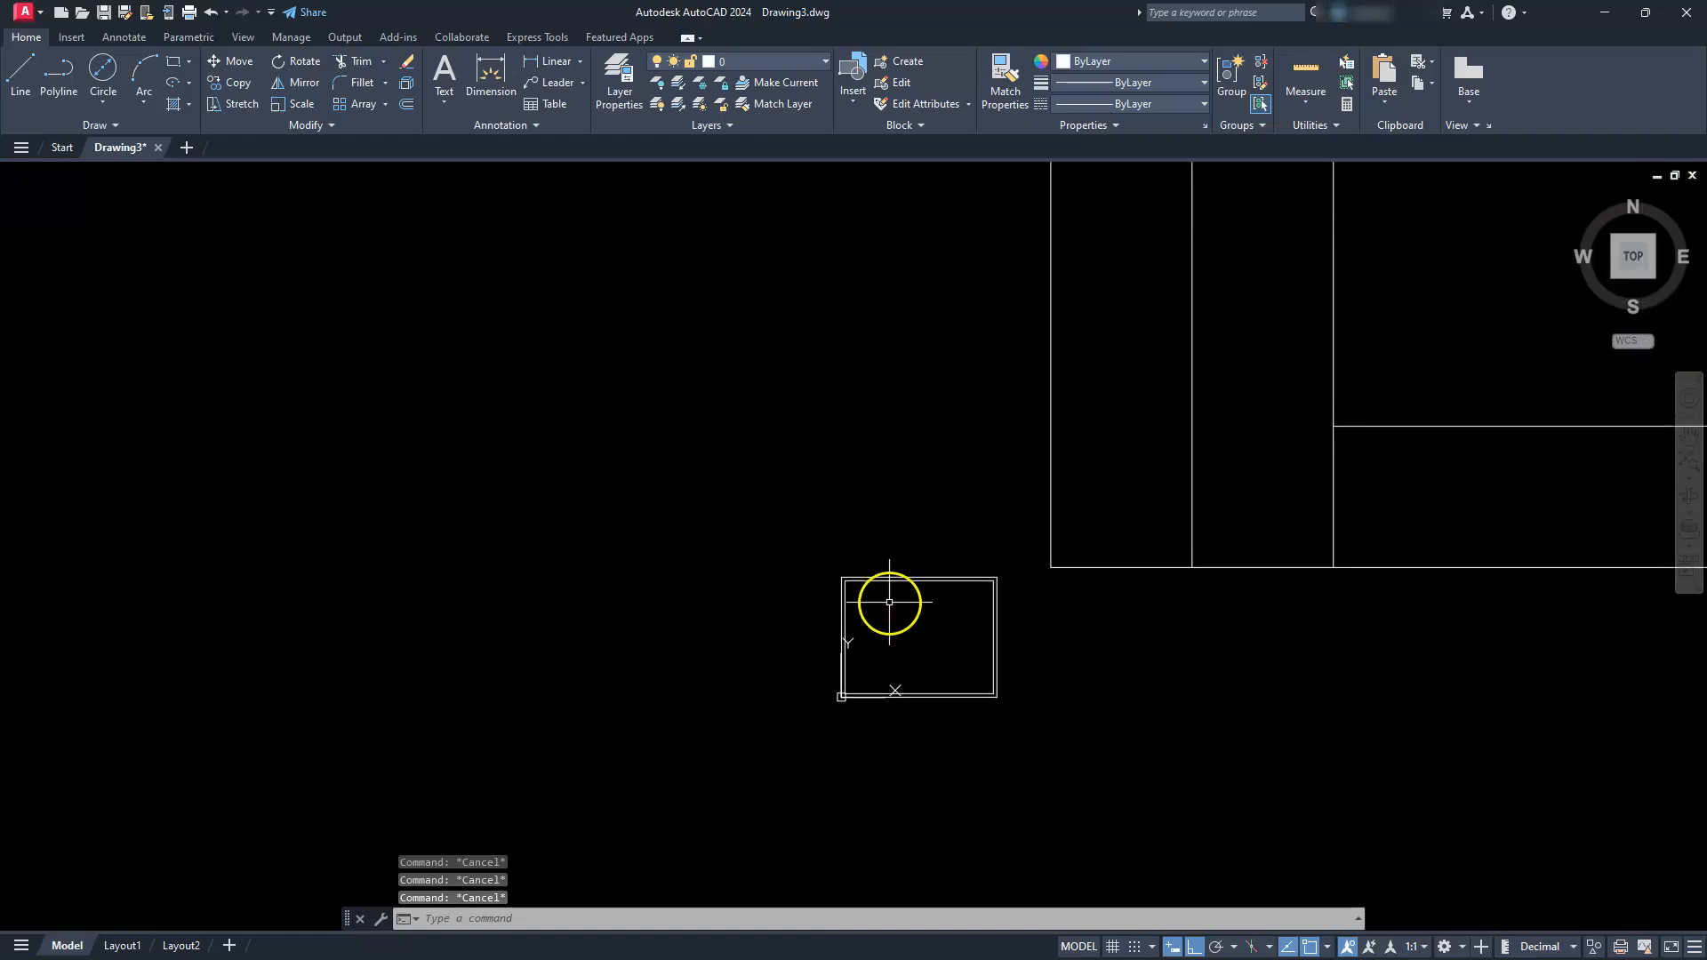
{"action": "left_click", "coordinate": [933, 599]}
{"action": "left_click", "coordinate": [842, 535]}
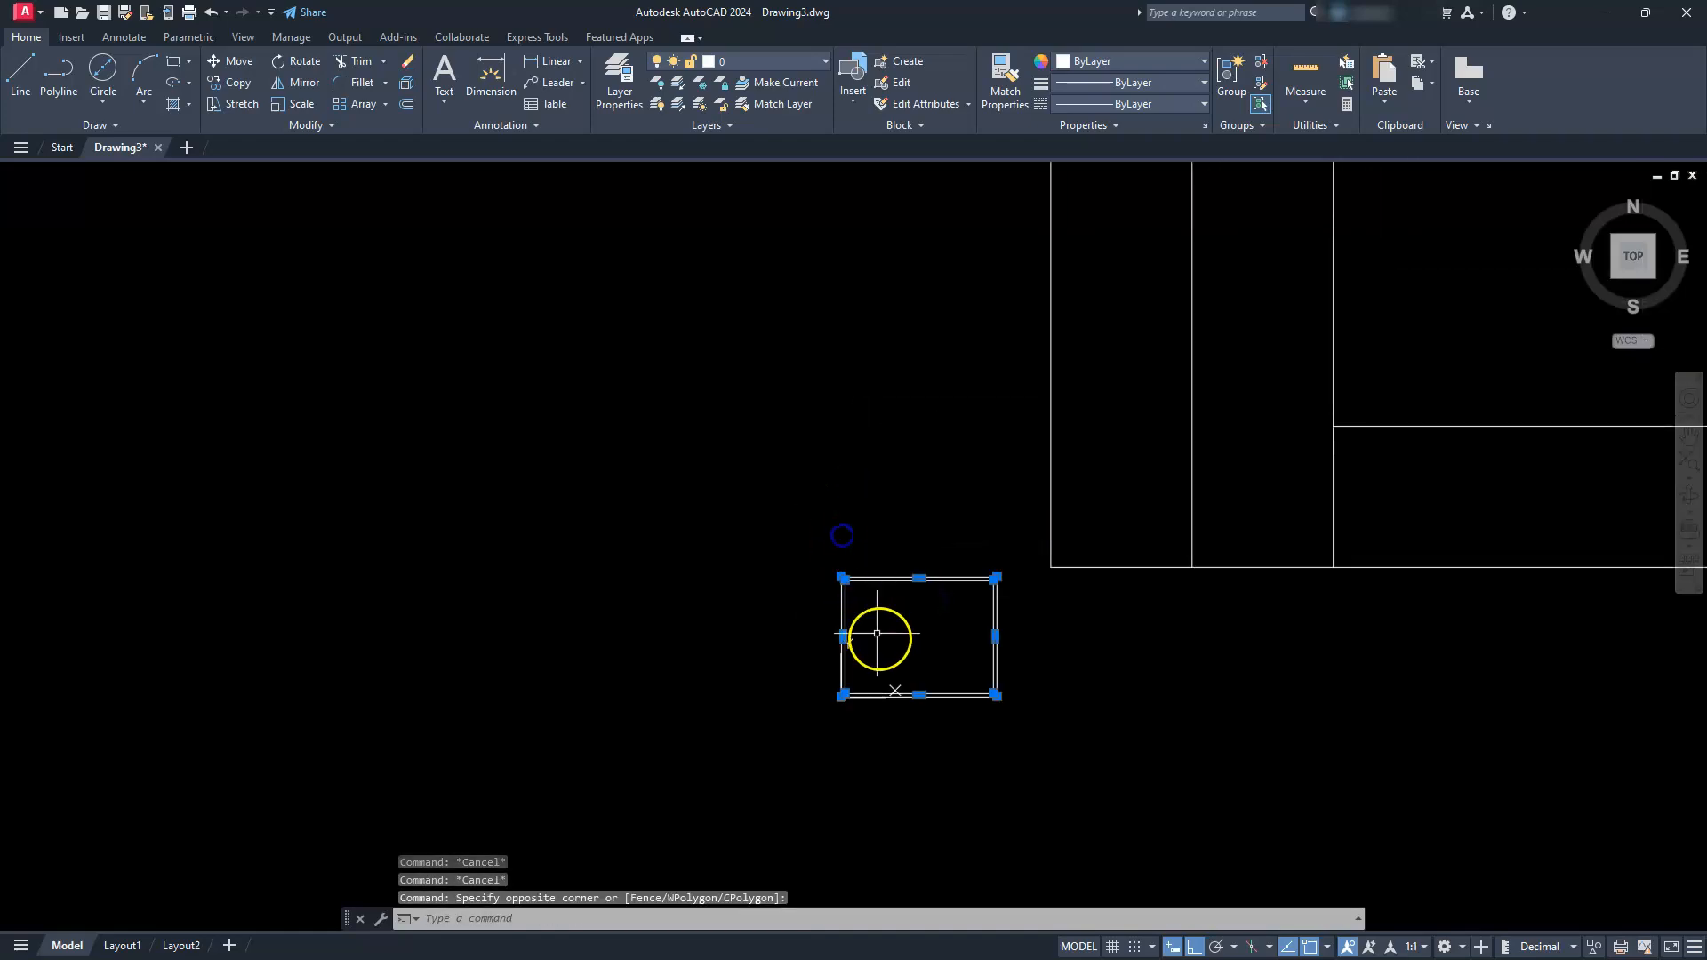
{"action": "left_click", "coordinate": [904, 62]}
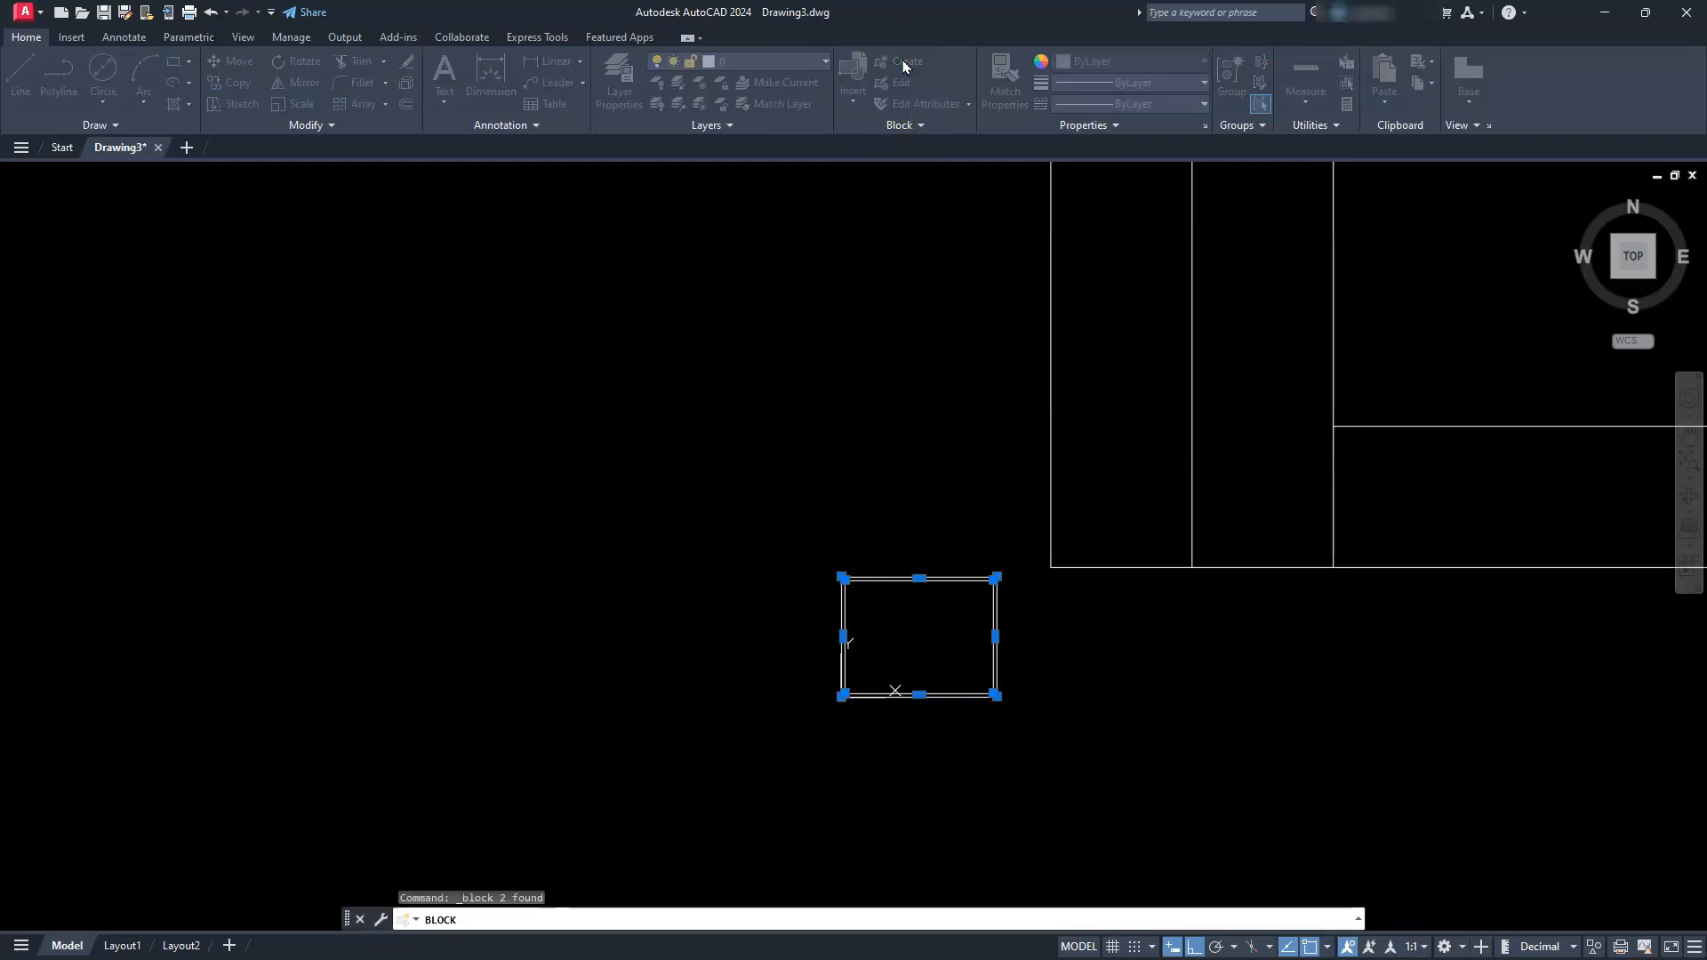
{"action": "left_click", "coordinate": [611, 338]}
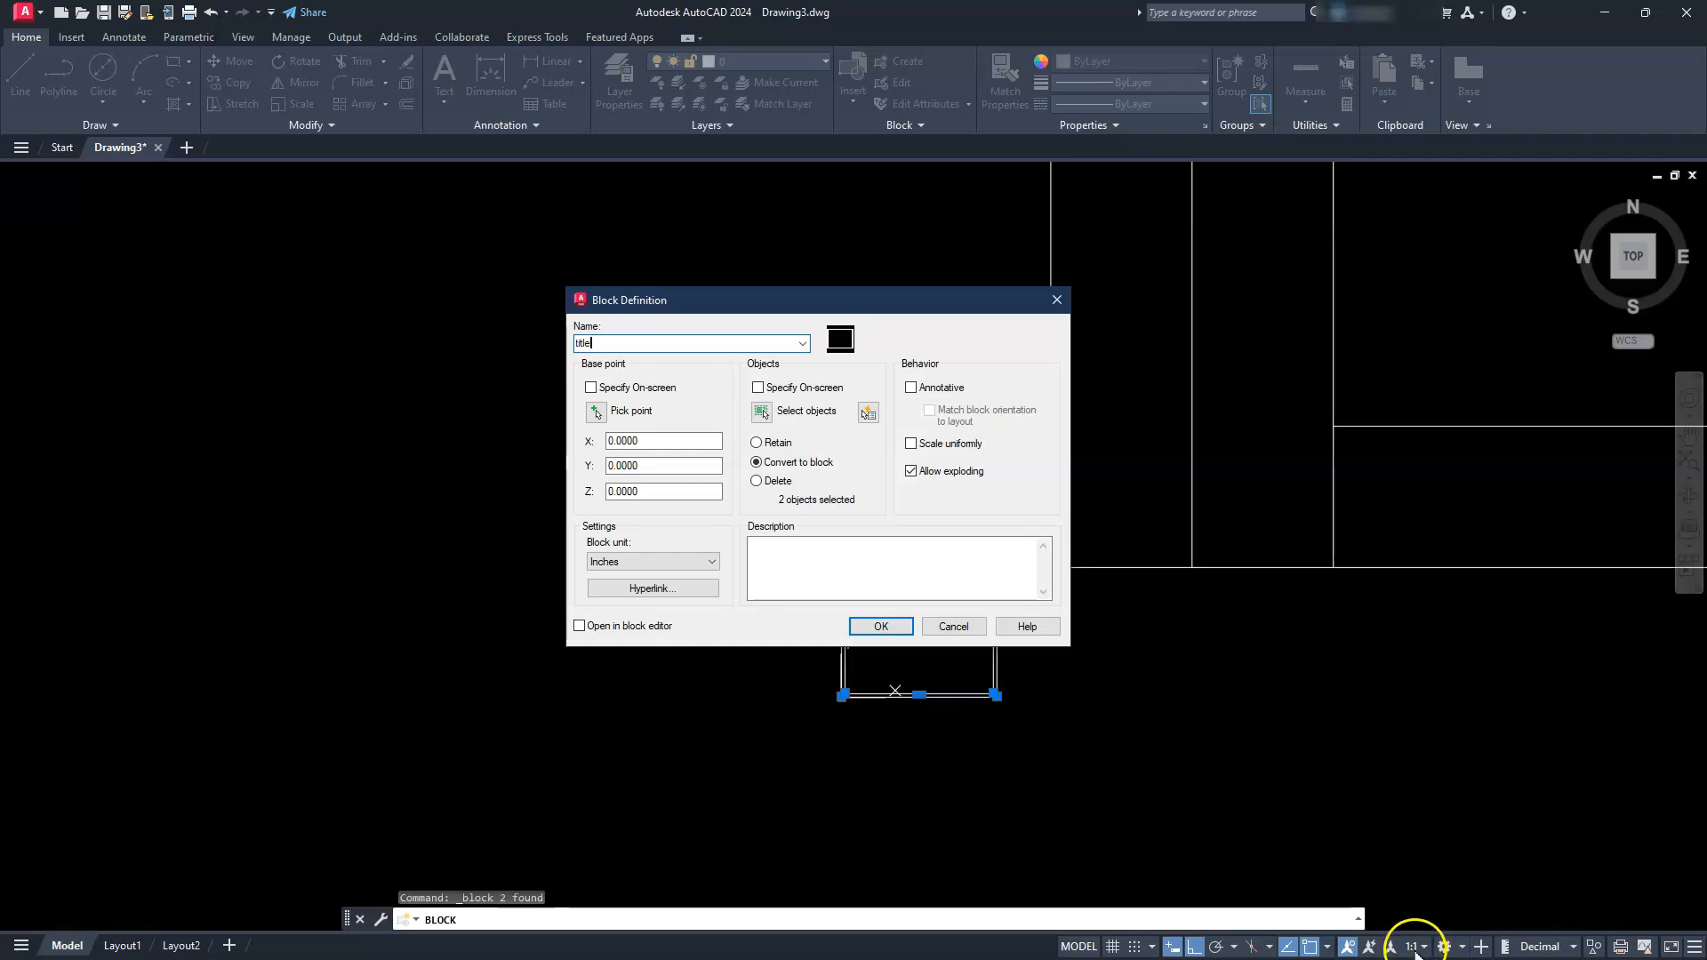
{"action": "left_click", "coordinate": [880, 626]}
Step: Select the title border block and open its properties
{"action": "scroll", "coordinate": [939, 638], "scroll_direction": "down", "scroll_amount": 4}
{"action": "scroll", "coordinate": [933, 638], "scroll_direction": "down", "scroll_amount": 2}
{"action": "left_click", "coordinate": [1022, 587]}
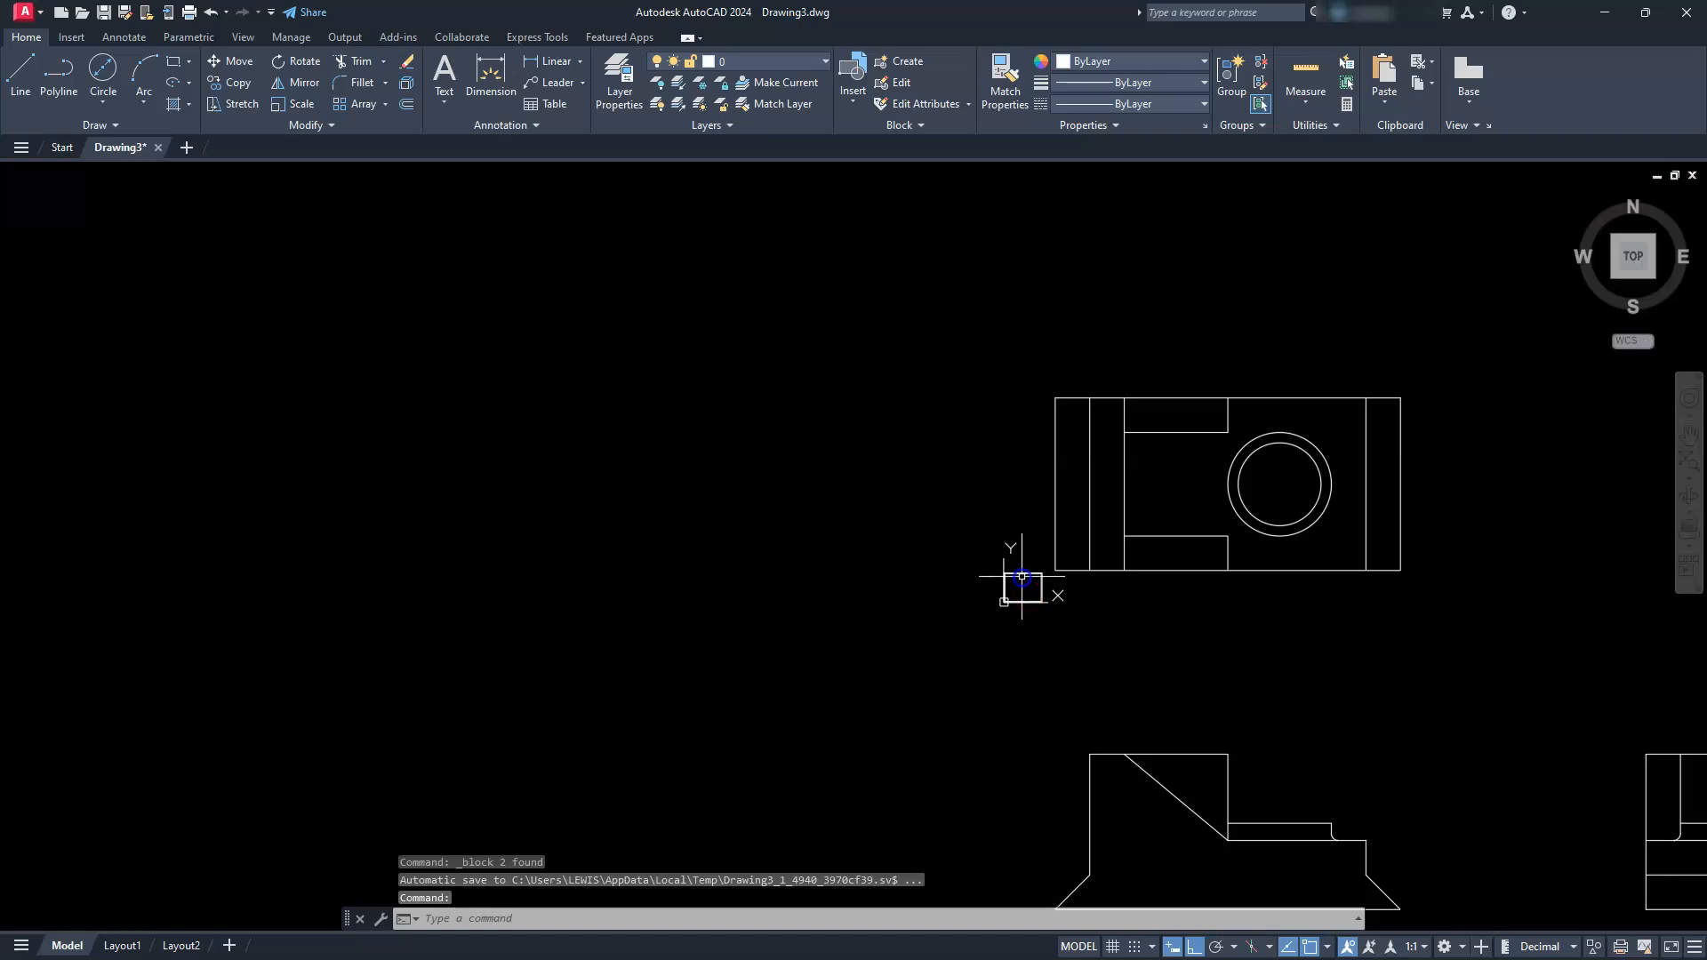
{"action": "left_click", "coordinate": [1034, 566]}
{"action": "scroll", "coordinate": [1022, 585], "scroll_direction": "up", "scroll_amount": 6}
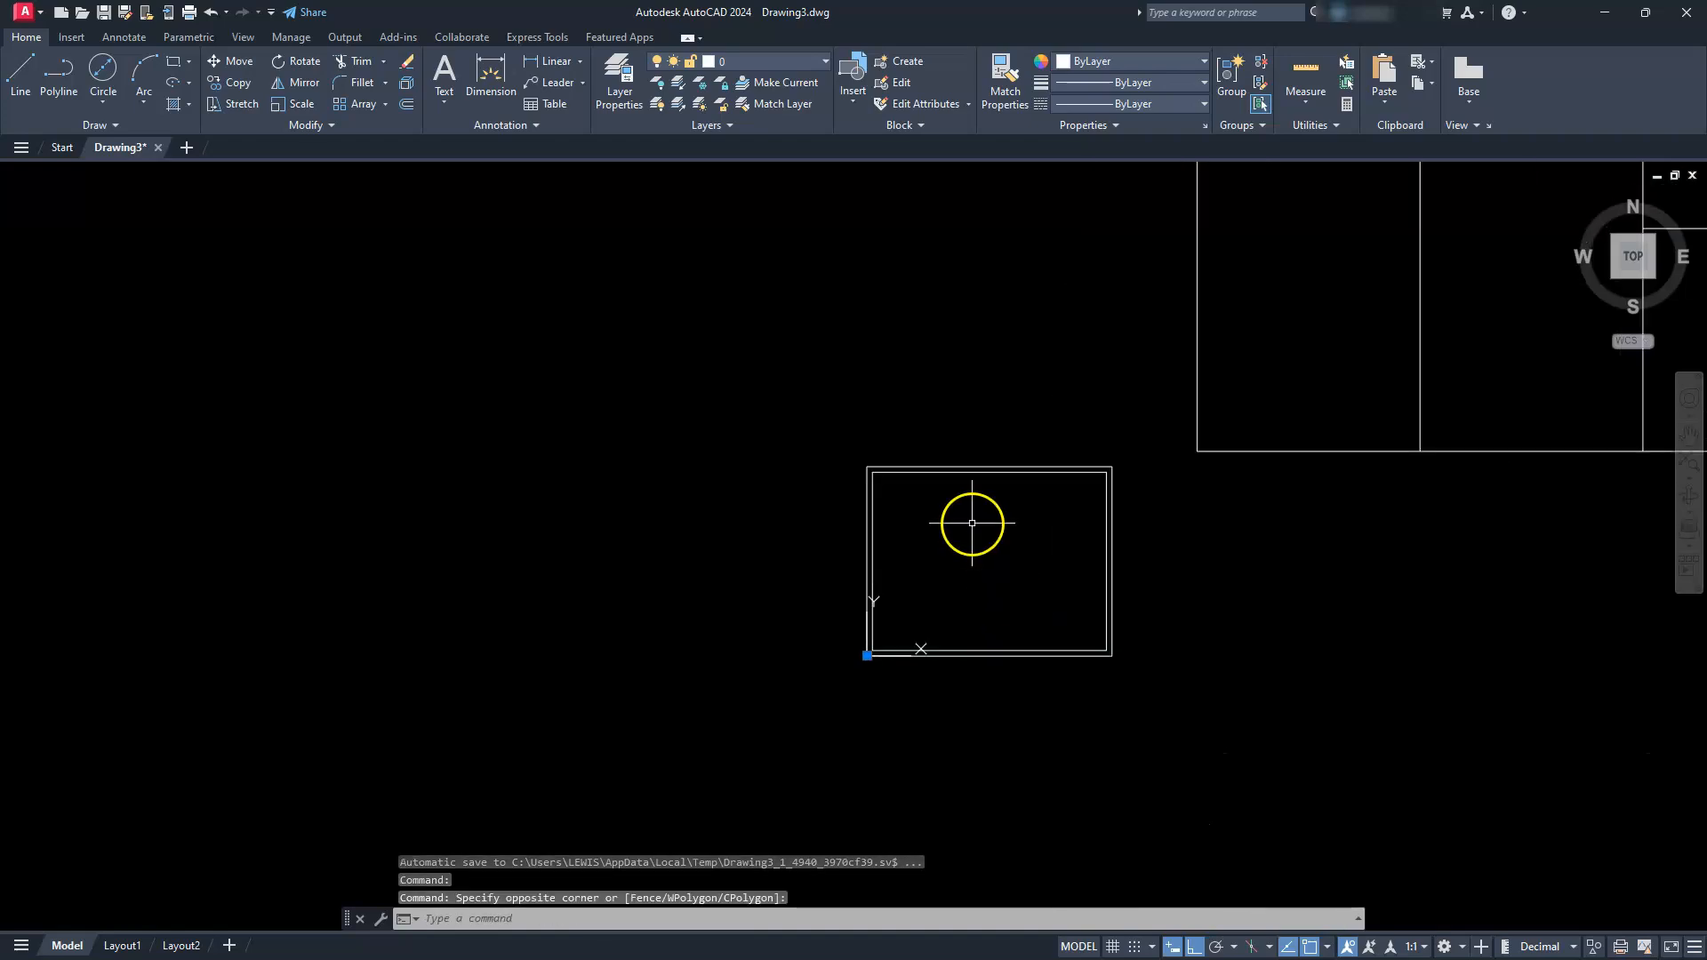
{"action": "right_click", "coordinate": [963, 474]}
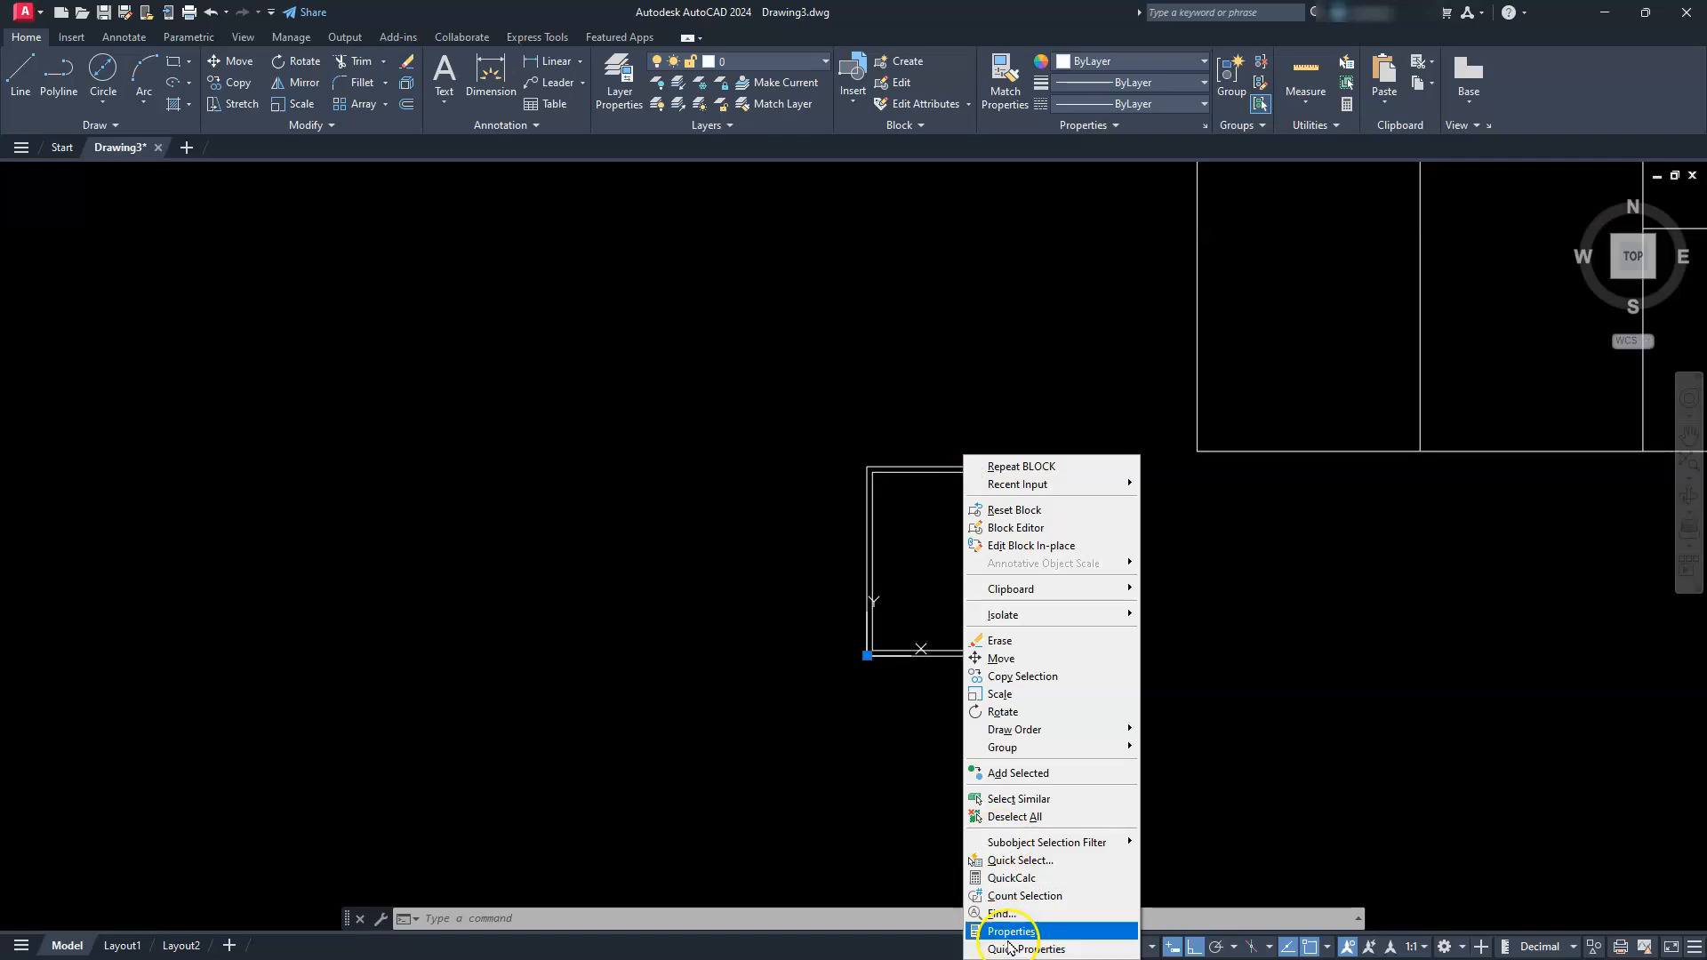
{"action": "left_click", "coordinate": [1010, 932]}
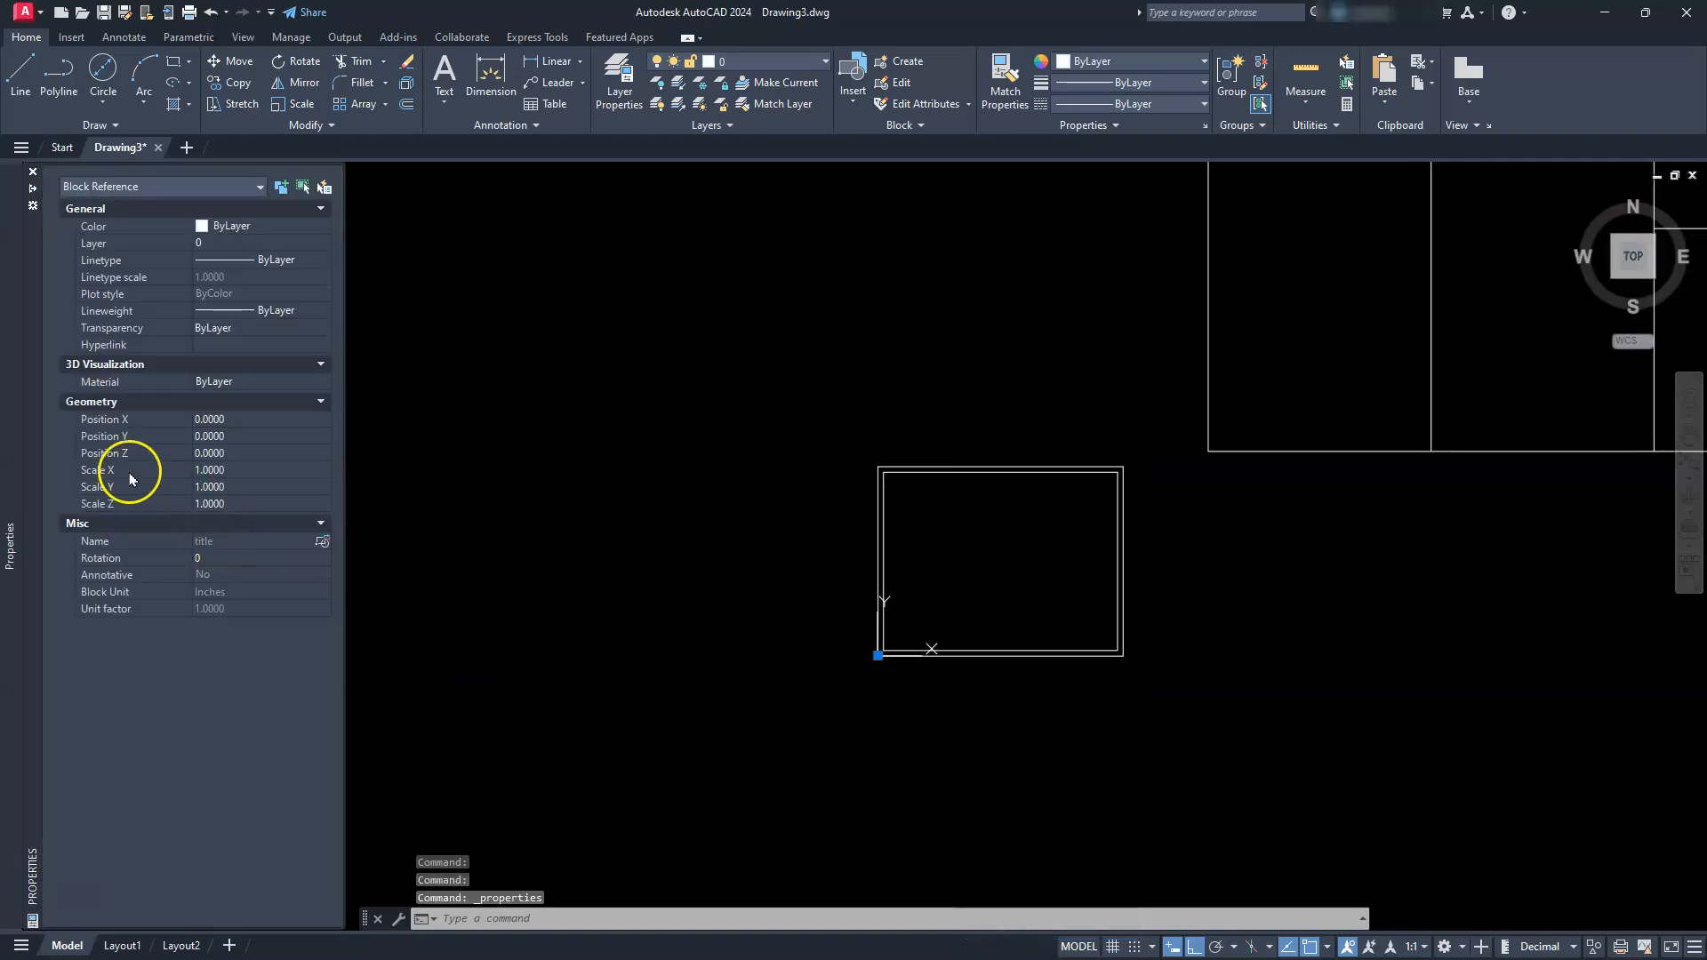
Step: Set both Scale X and Scale Y of the title border block to 30, then deselect it
{"action": "scroll", "coordinate": [893, 578], "scroll_direction": "down", "scroll_amount": 6}
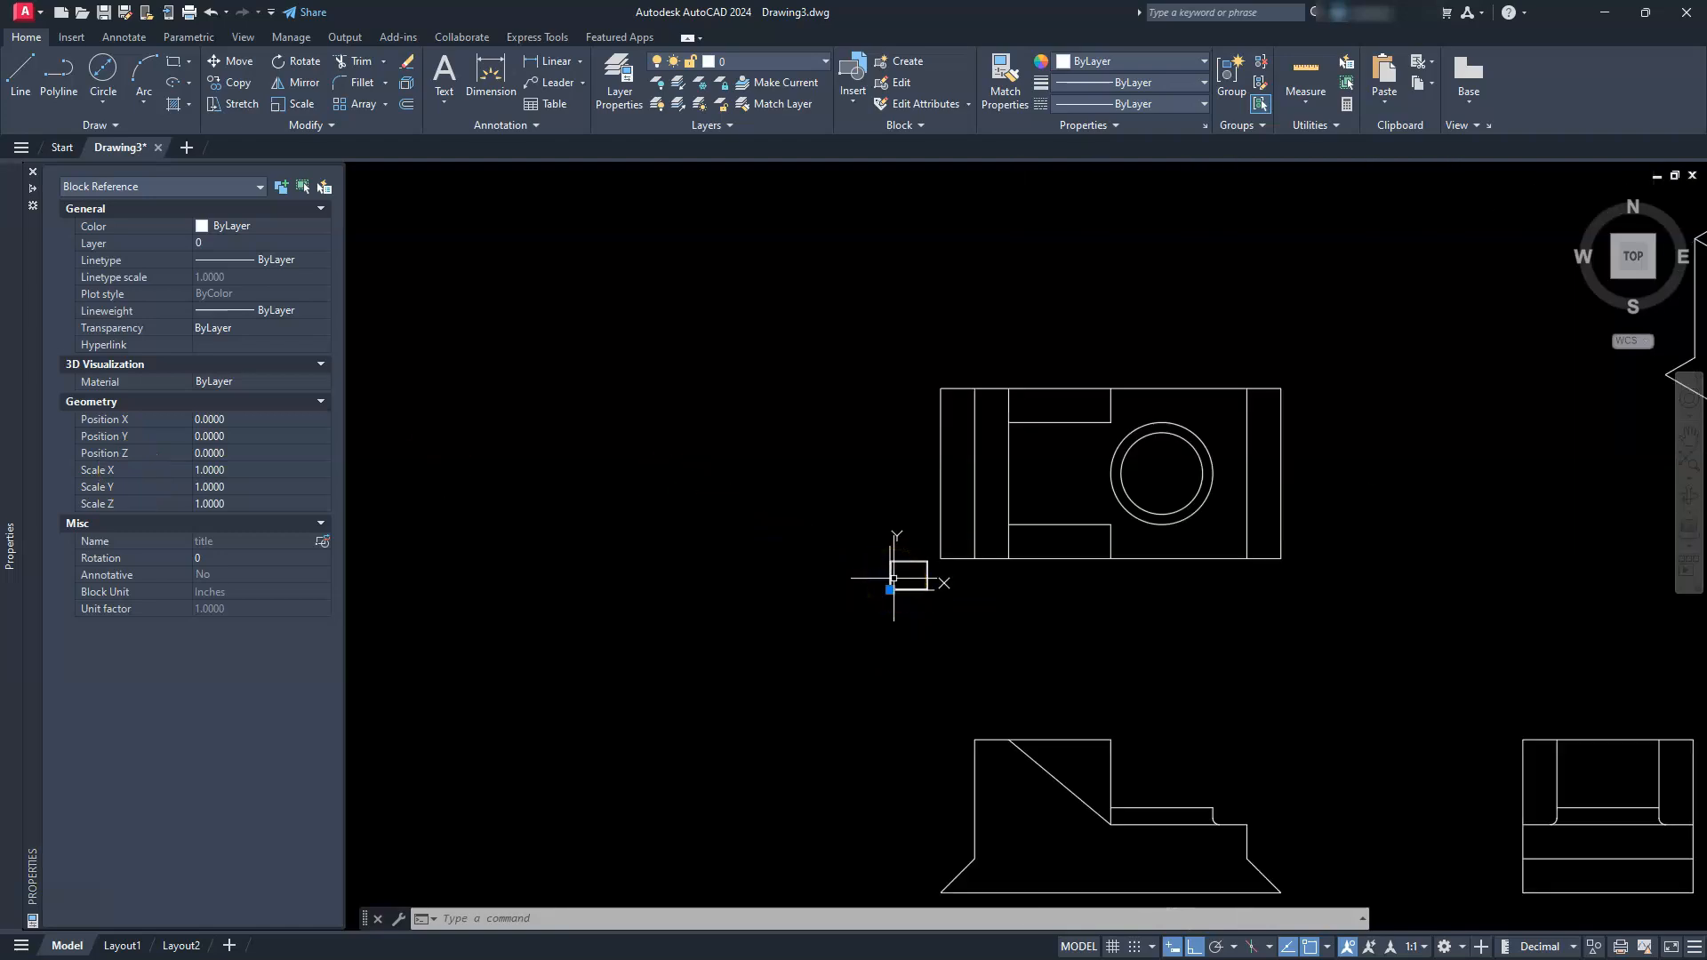
{"action": "scroll", "coordinate": [891, 590], "scroll_direction": "down", "scroll_amount": 1}
{"action": "middle_click_drag", "start_coordinate": [891, 593], "coordinate": [810, 644]}
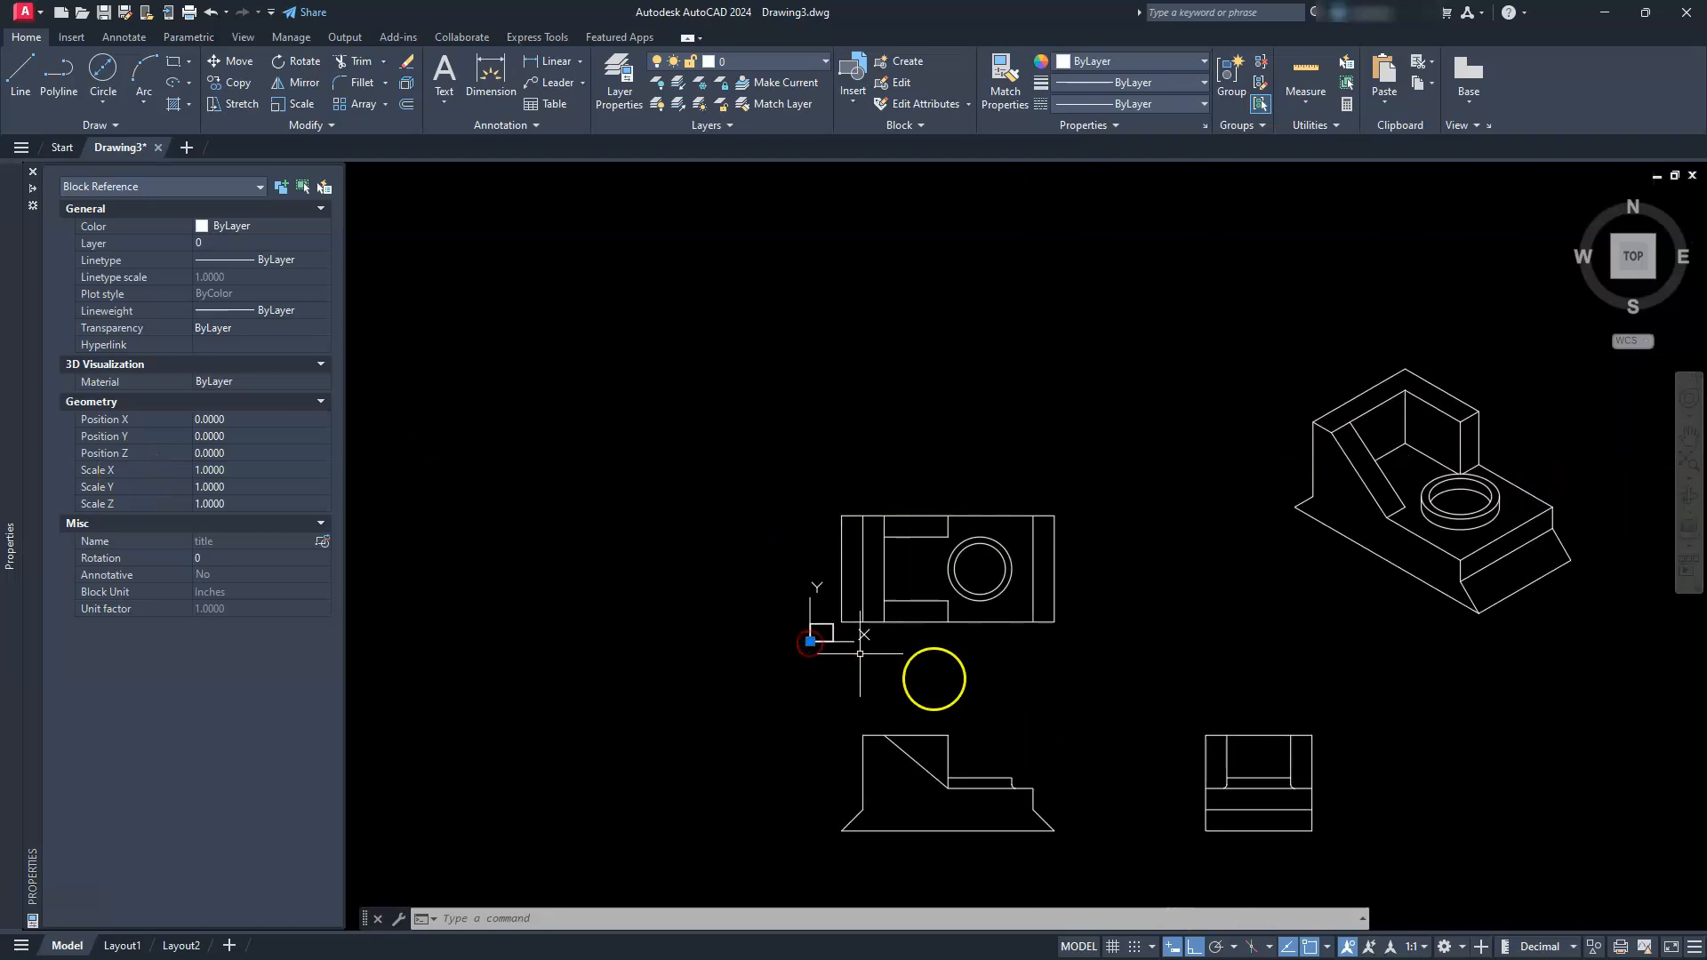
{"action": "mouse_move", "coordinate": [11, 576]}
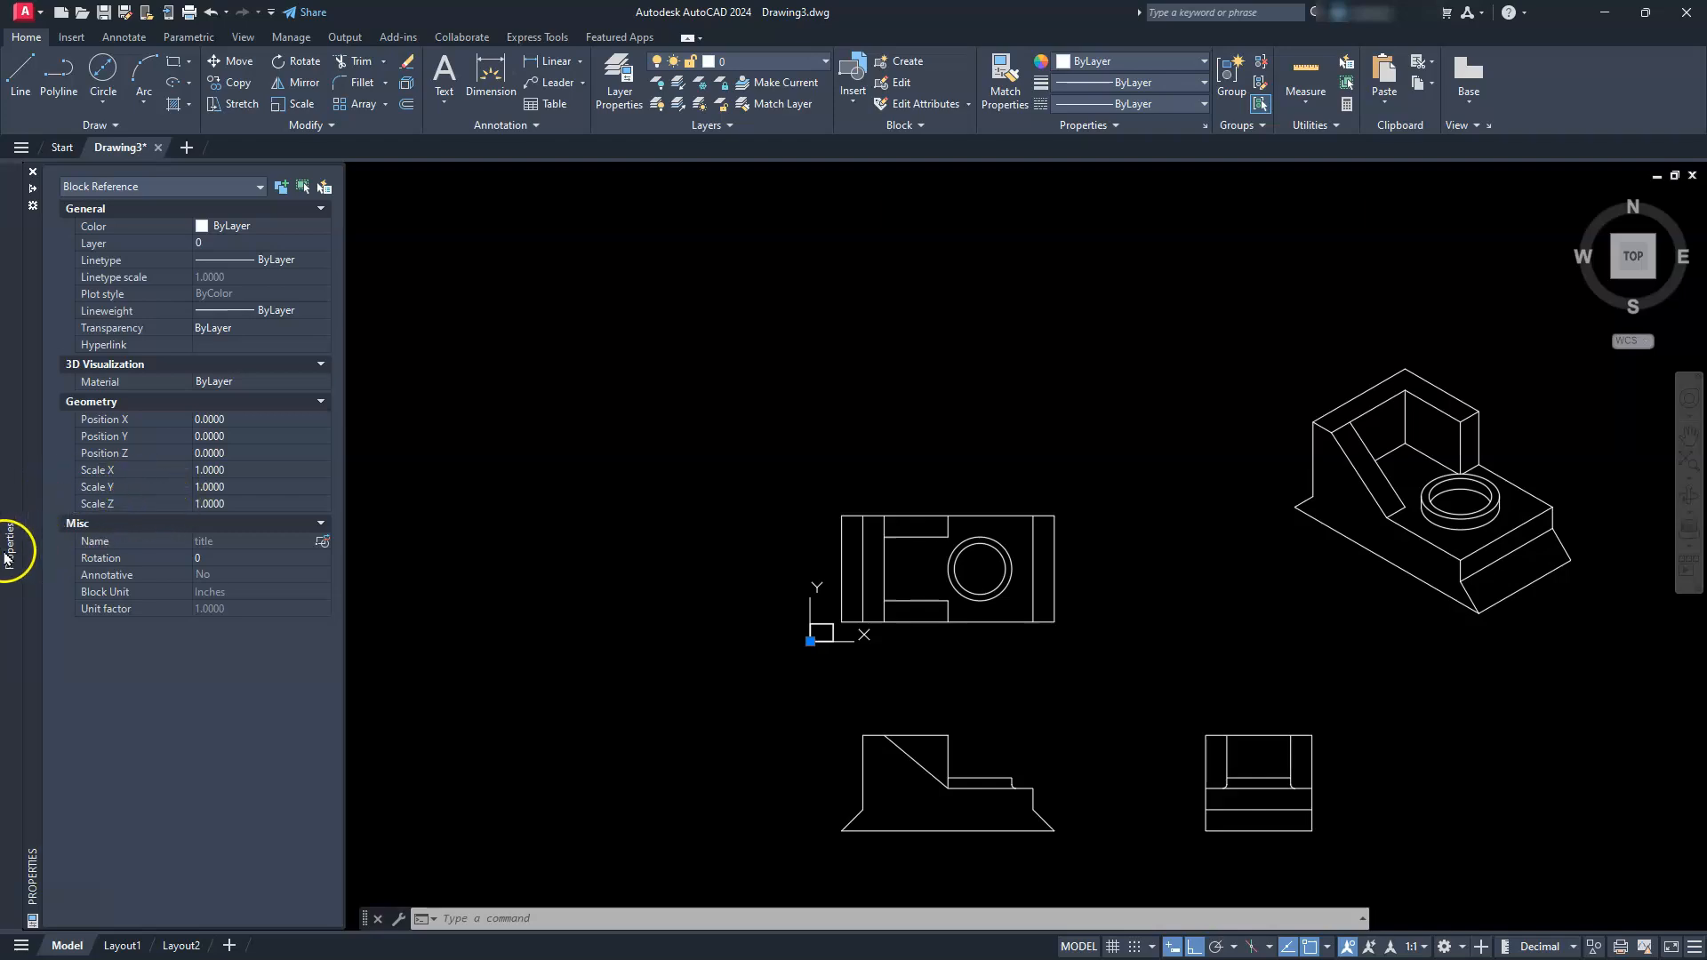
{"action": "left_click", "coordinate": [221, 471]}
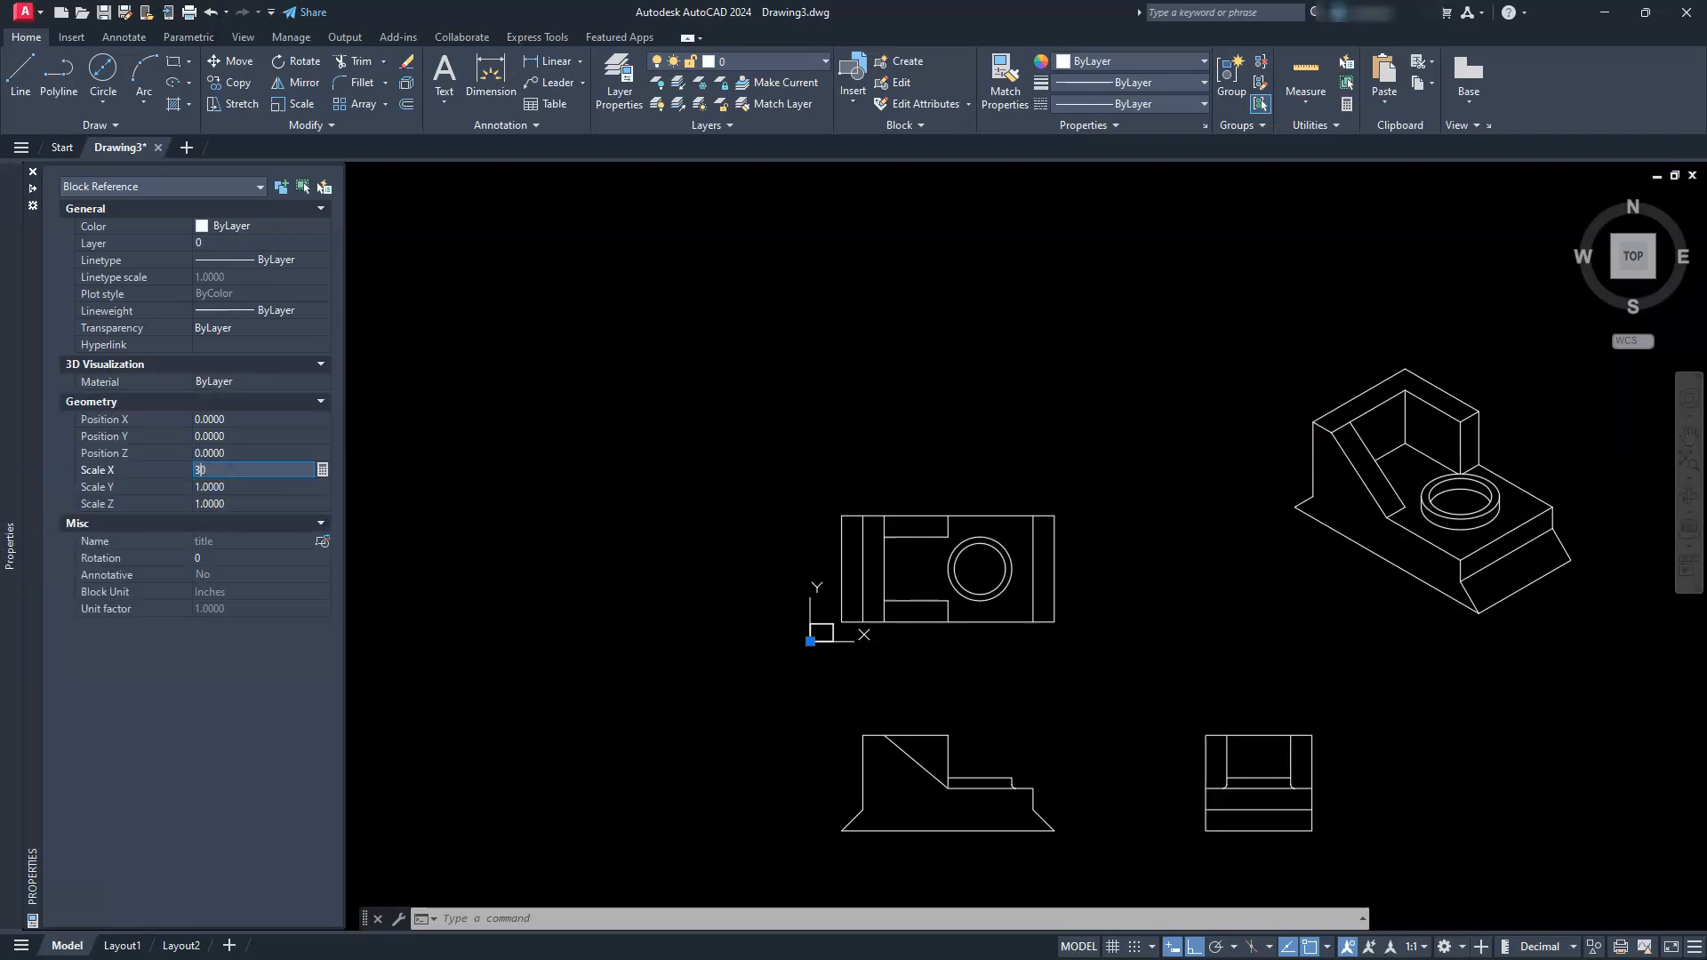
{"action": "left_click", "coordinate": [223, 486]}
{"action": "type", "text": "30"}
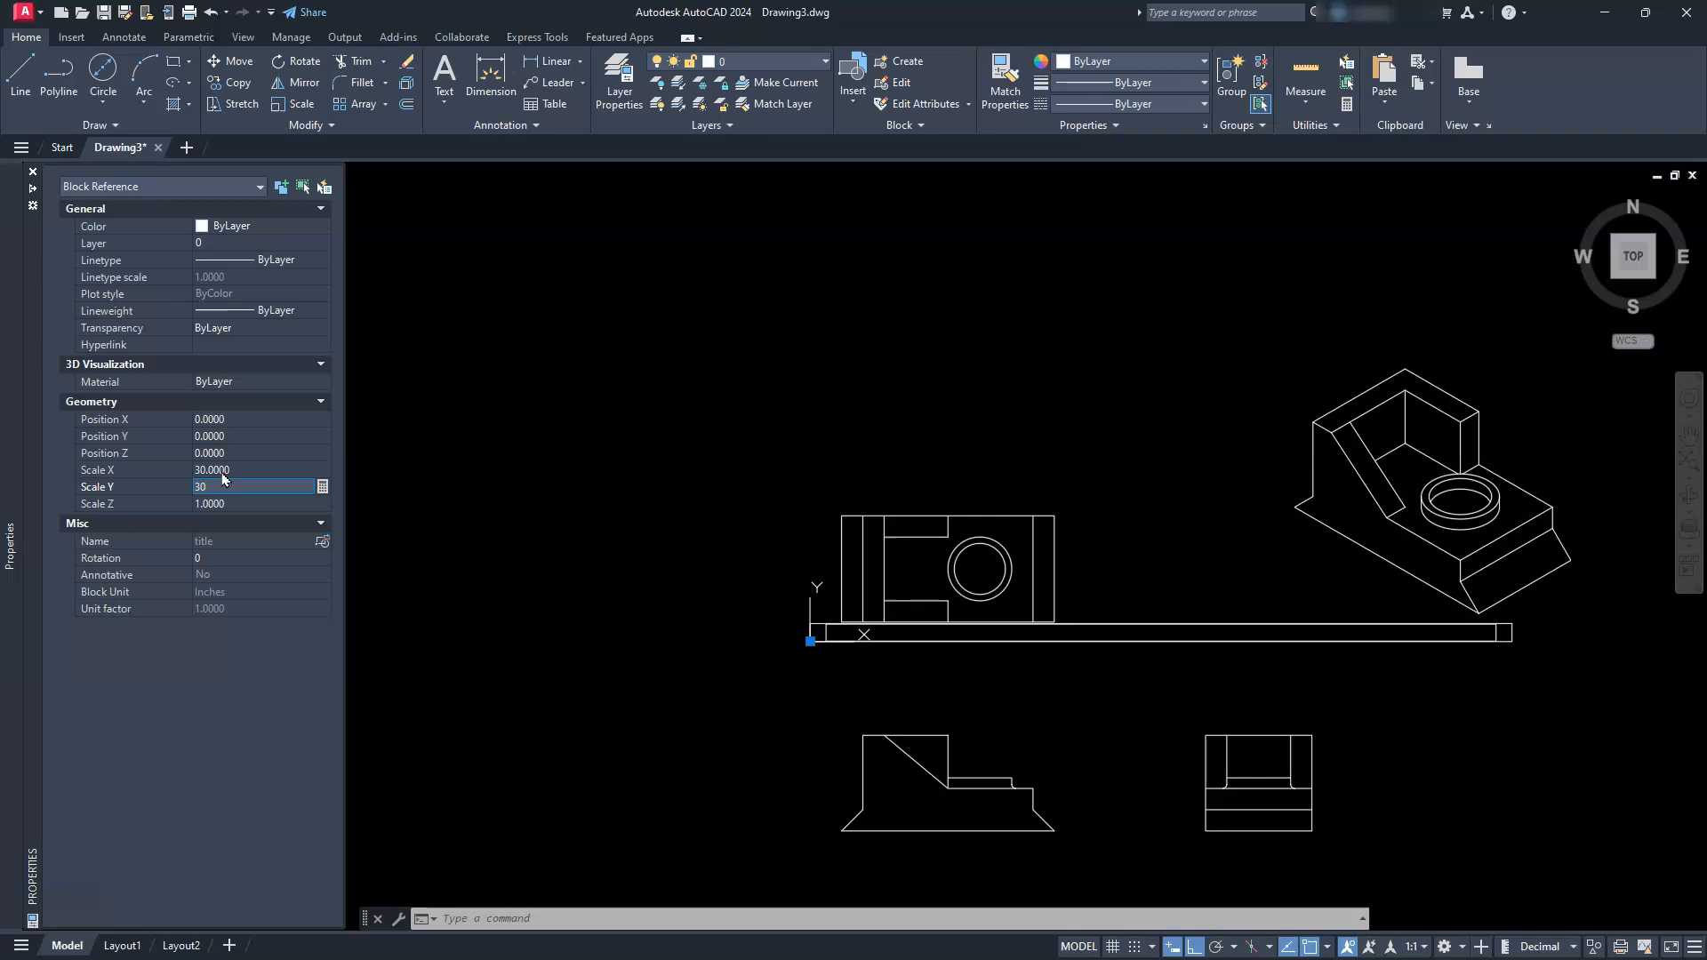
{"action": "key", "text": "Tab"}
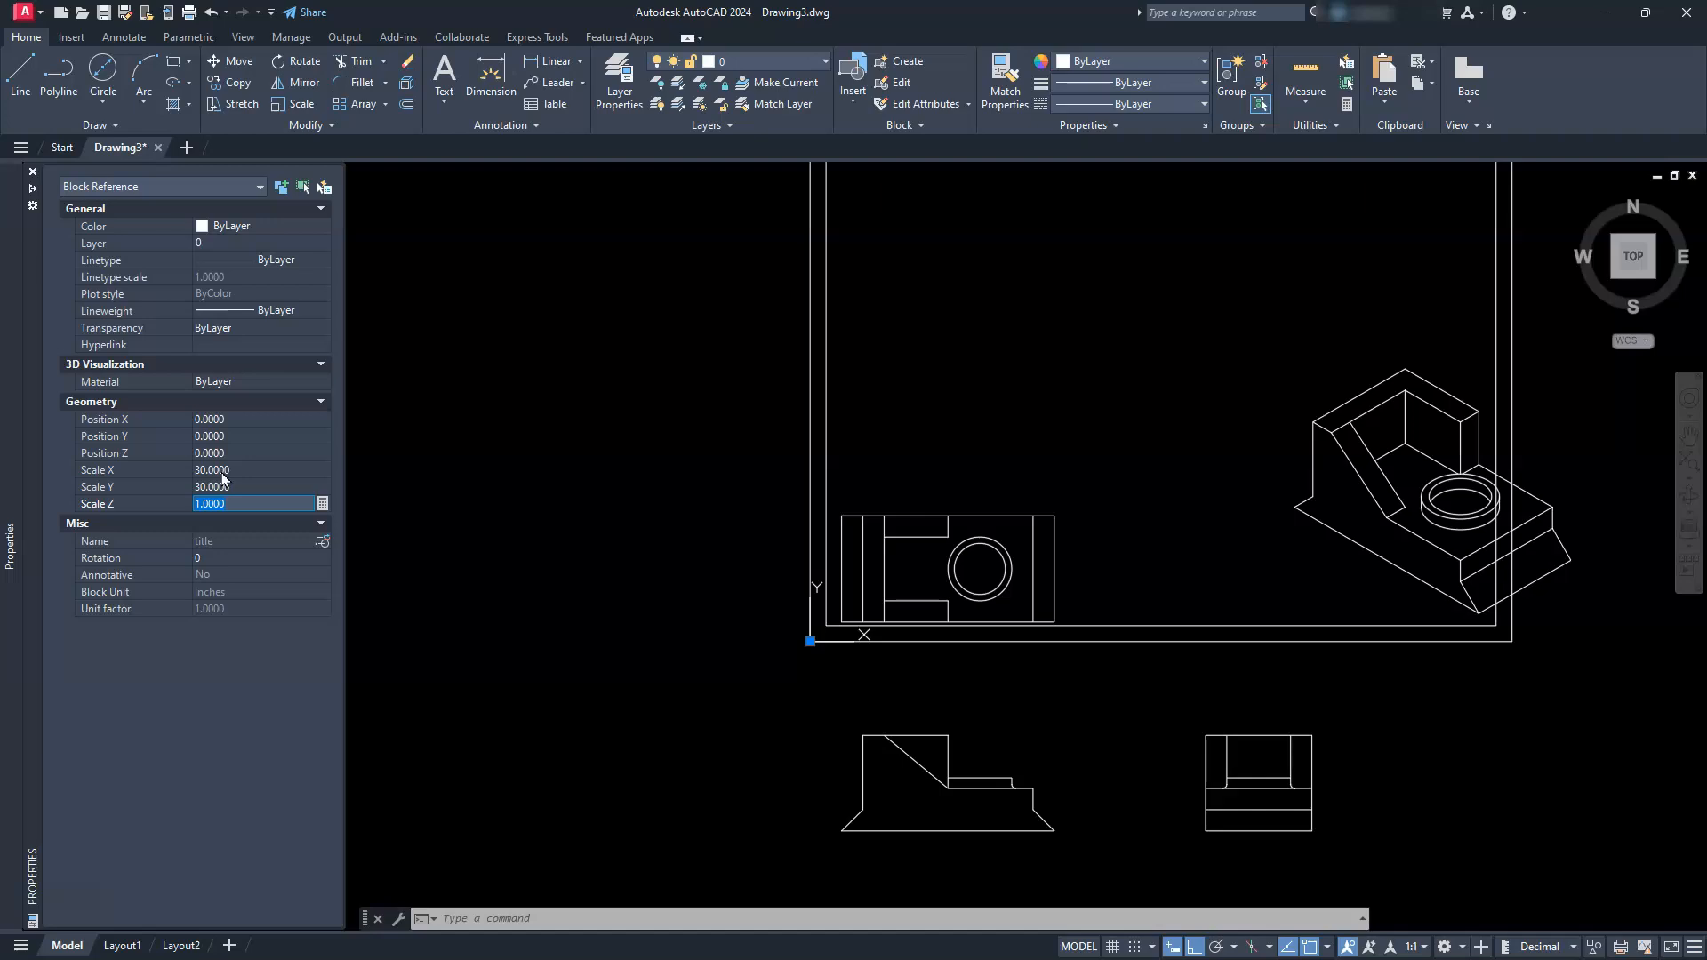
{"action": "key", "text": "Escape"}
{"action": "key", "text": "Escape"}
Step: Turn Ortho off and move all four views together upward so the orthographic views sit inside the border
{"action": "scroll", "coordinate": [1102, 503], "scroll_direction": "down", "scroll_amount": 5}
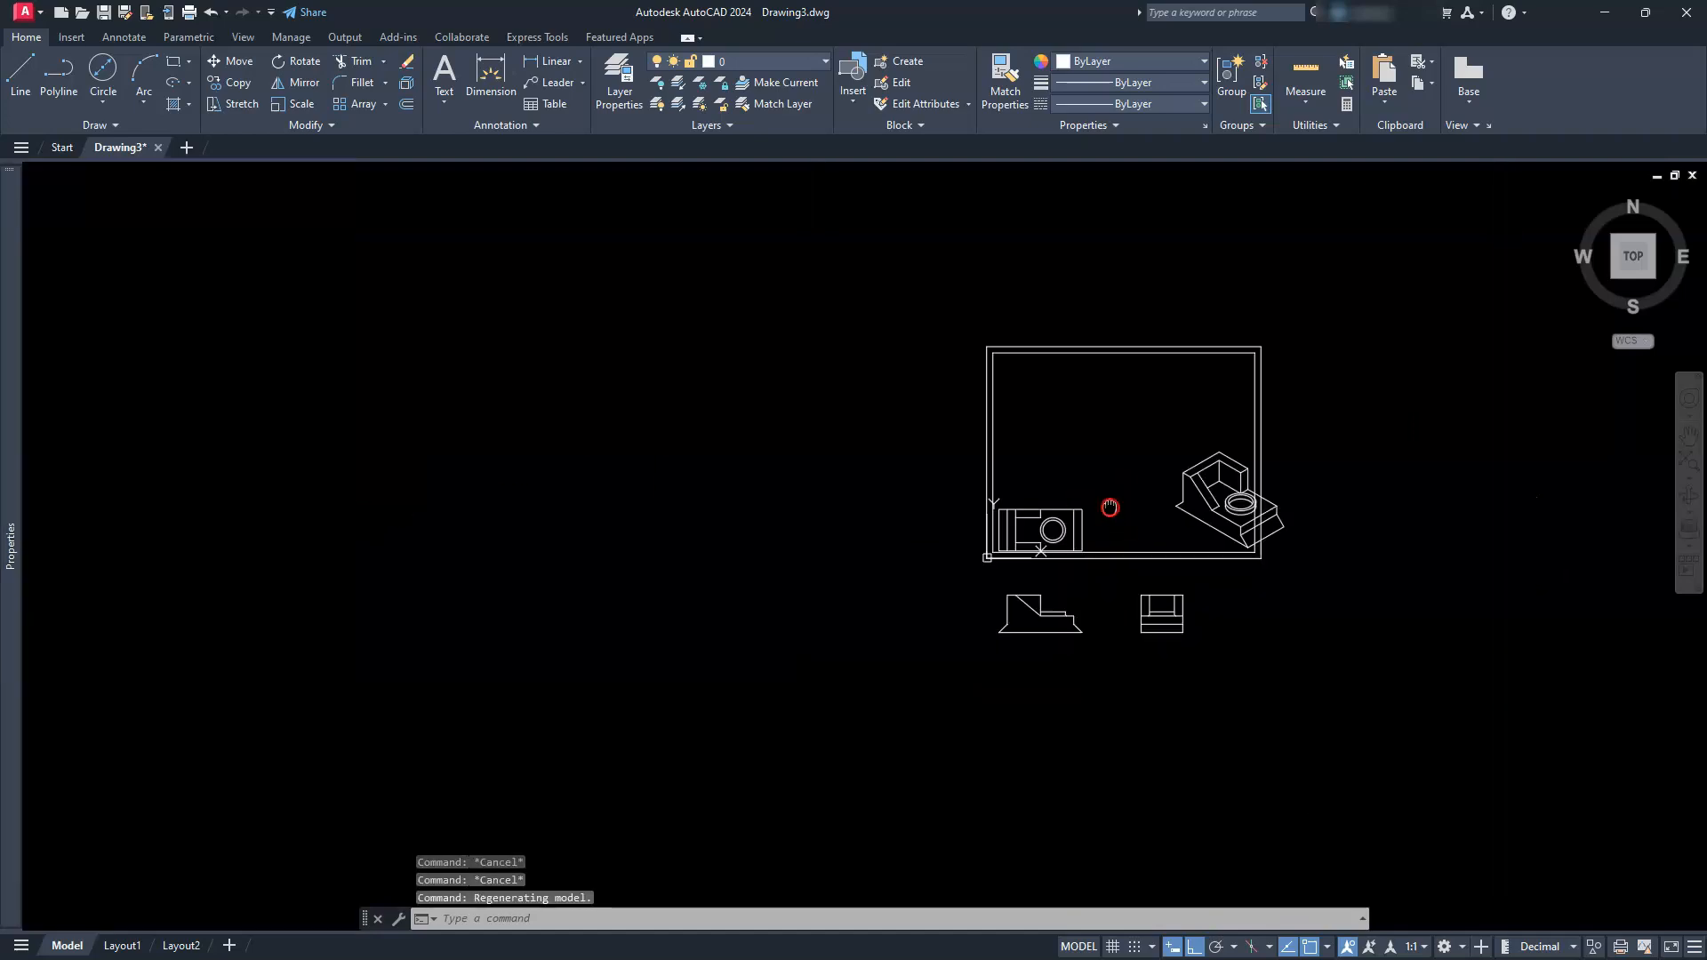
{"action": "scroll", "coordinate": [1053, 602], "scroll_direction": "up", "scroll_amount": 2}
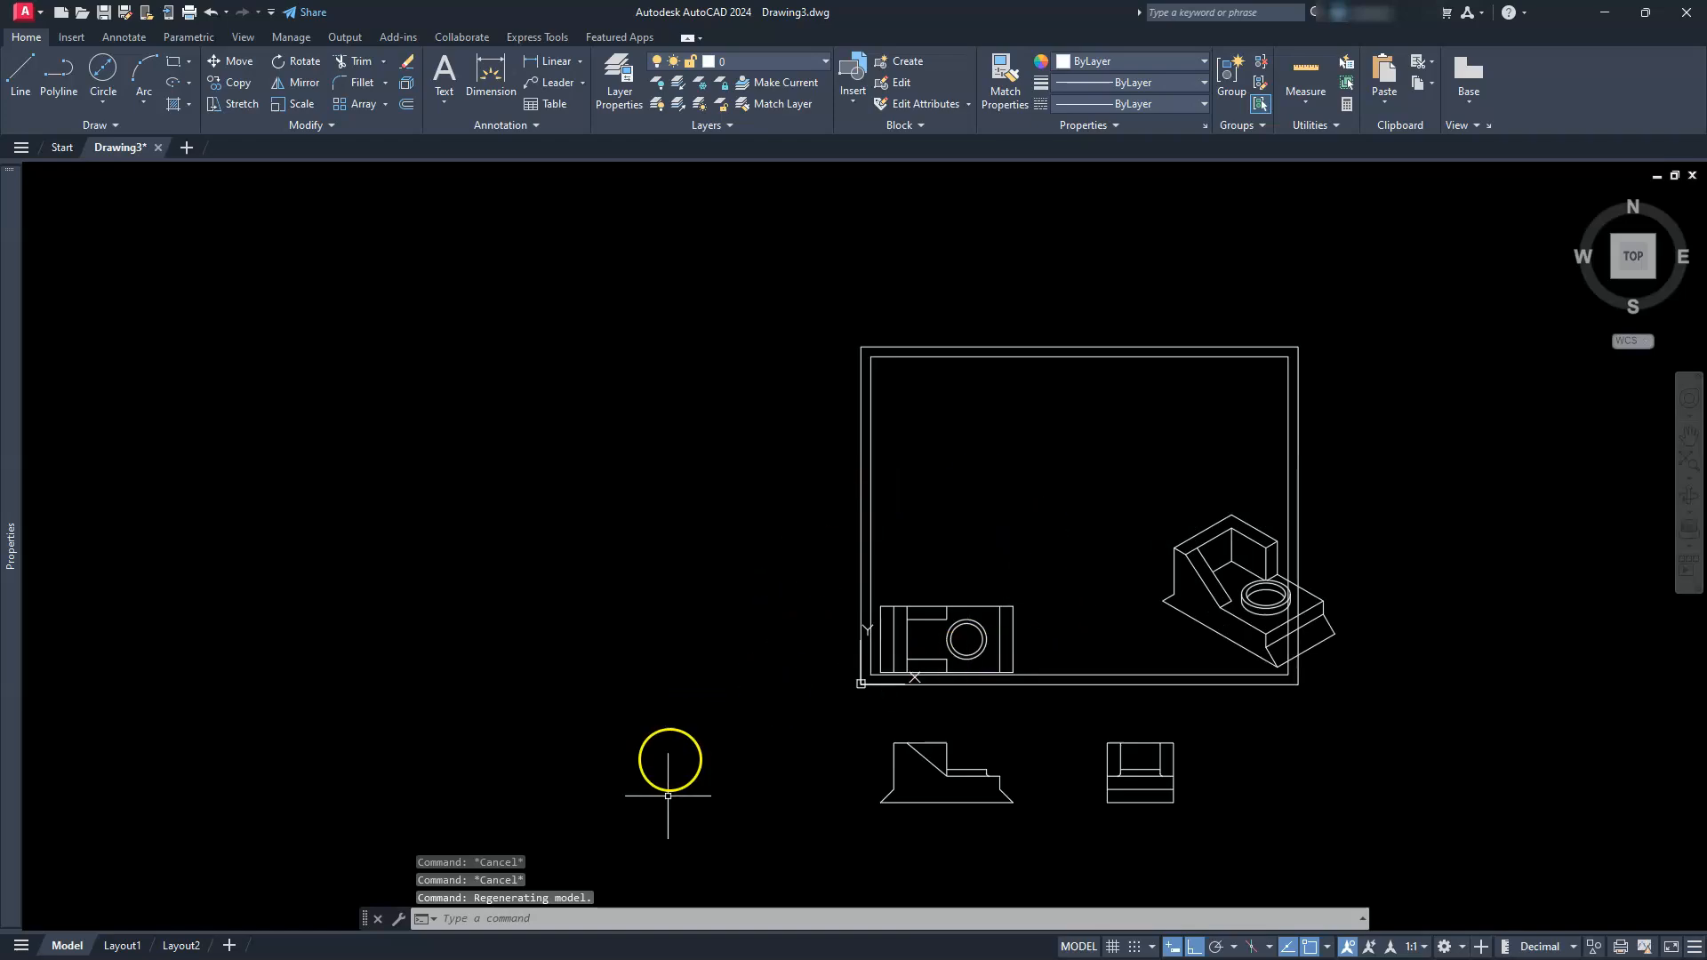
{"action": "left_click", "coordinate": [809, 848]}
{"action": "left_click", "coordinate": [1463, 468]}
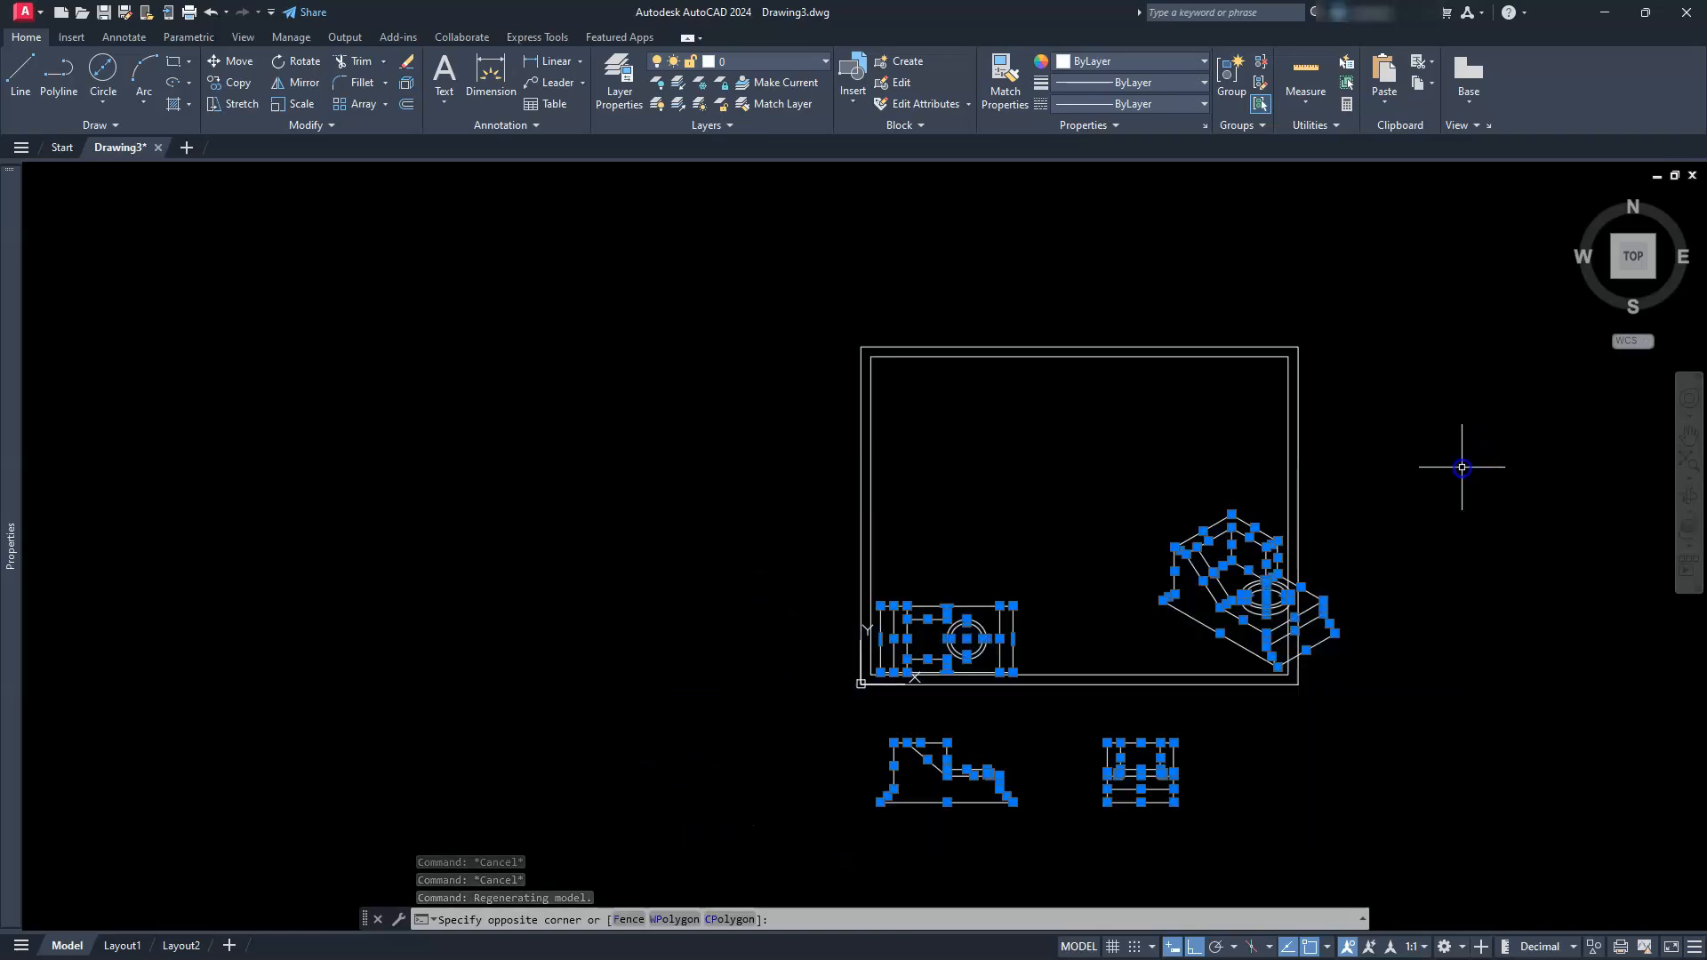
{"action": "left_click", "coordinate": [235, 62]}
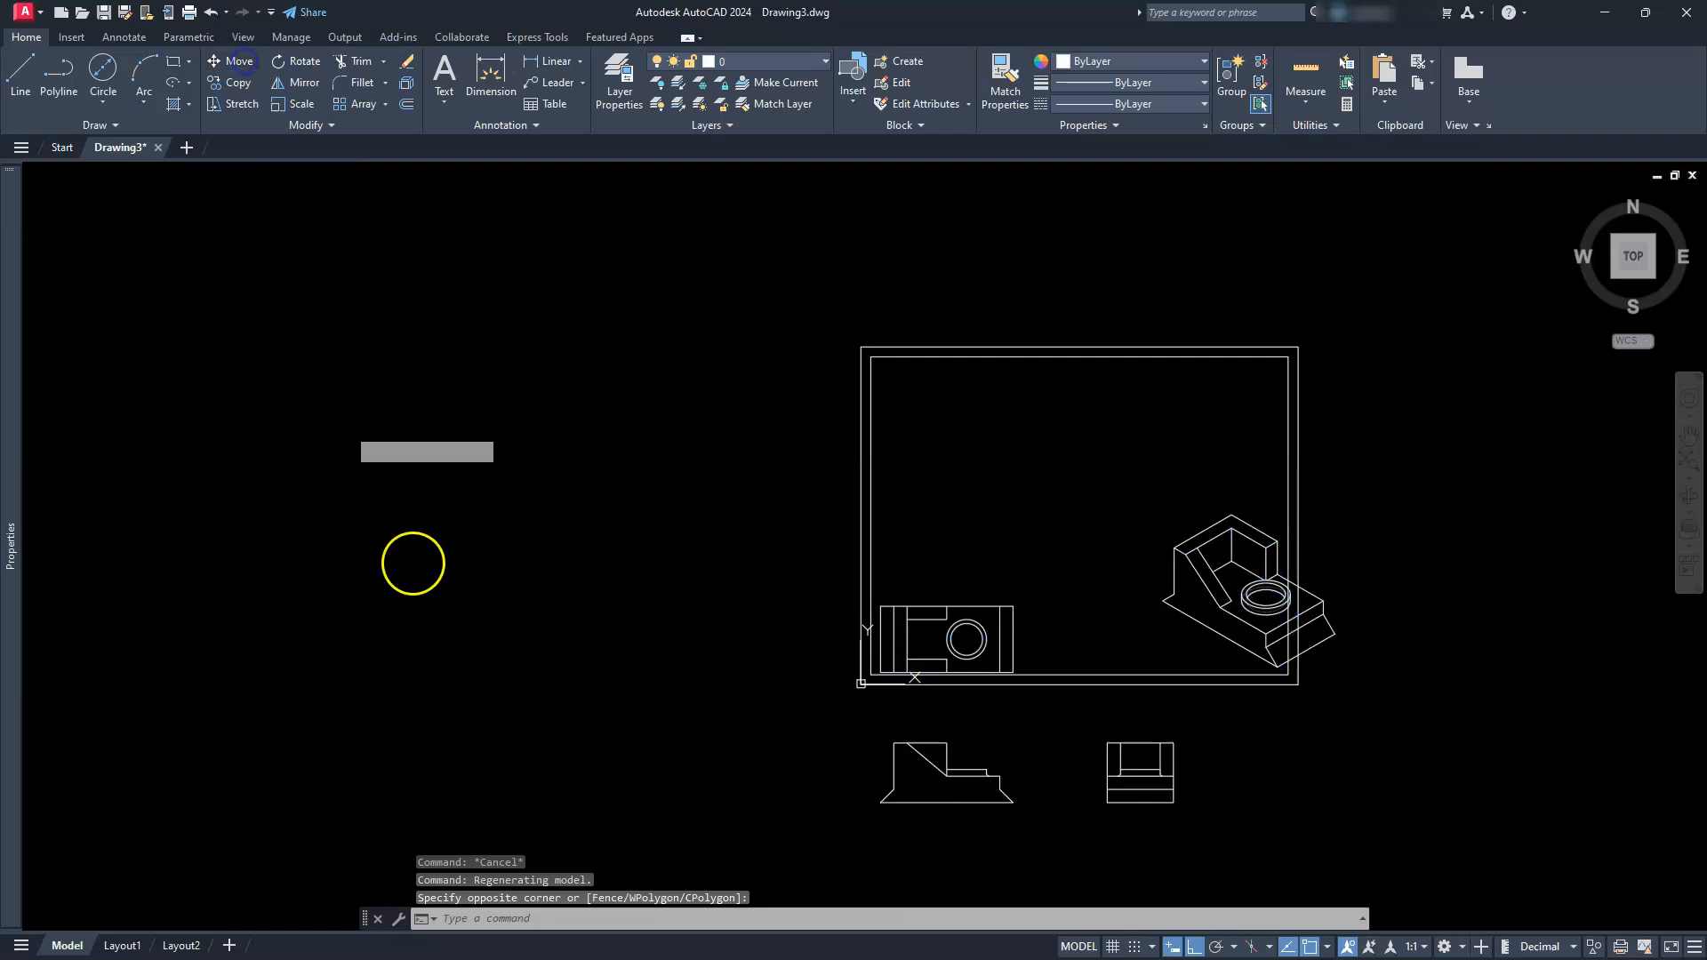
{"action": "left_click", "coordinate": [543, 725]}
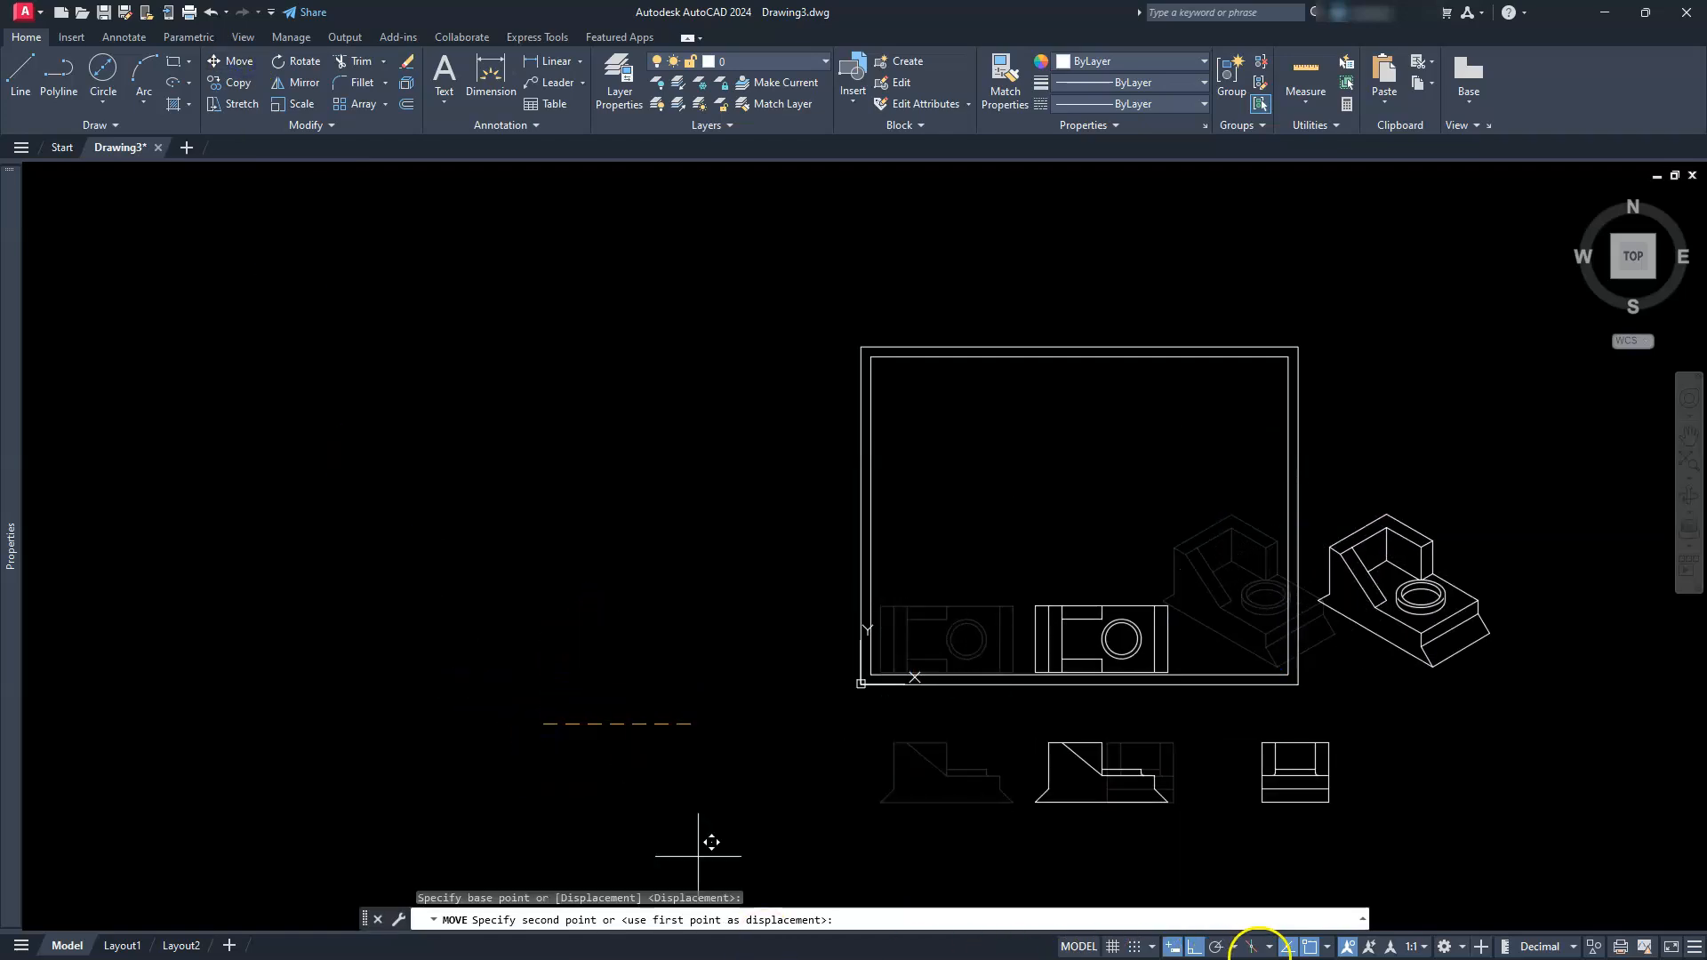
{"action": "left_click", "coordinate": [1194, 947]}
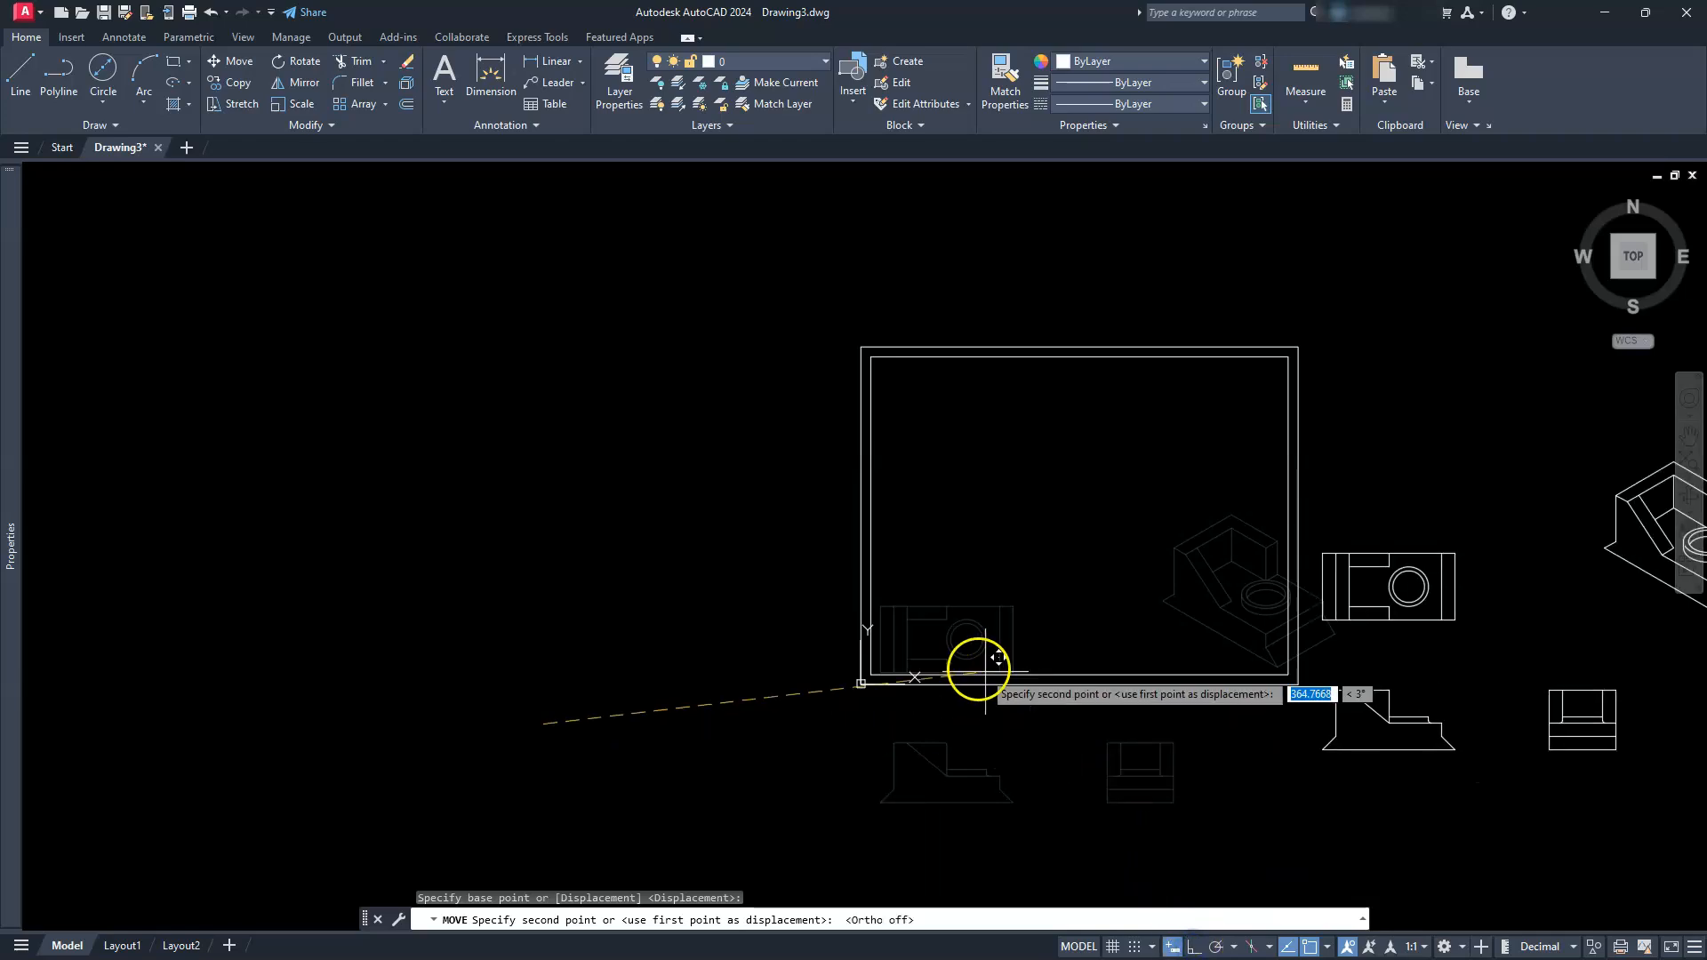
{"action": "left_click", "coordinate": [593, 549]}
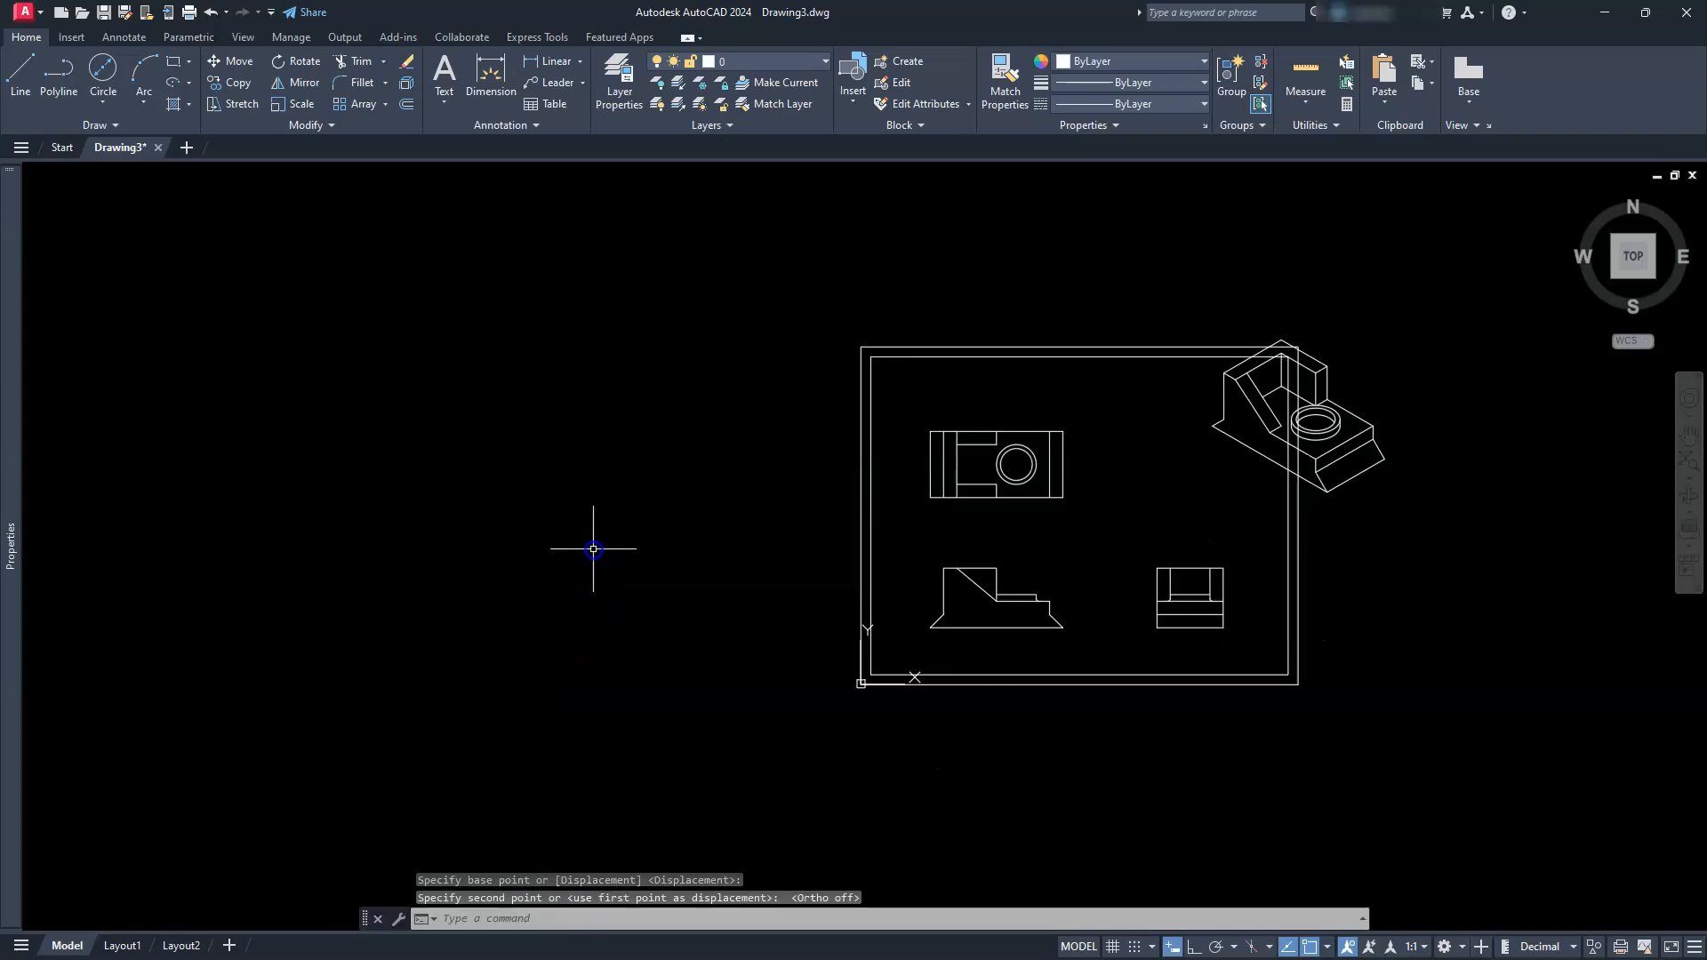
Step: Scale the isometric view by a factor of .75 from a base point near its lower-left edge
{"action": "scroll", "coordinate": [1111, 502], "scroll_direction": "up", "scroll_amount": 4}
{"action": "middle_click_drag", "start_coordinate": [1189, 488], "coordinate": [849, 758]}
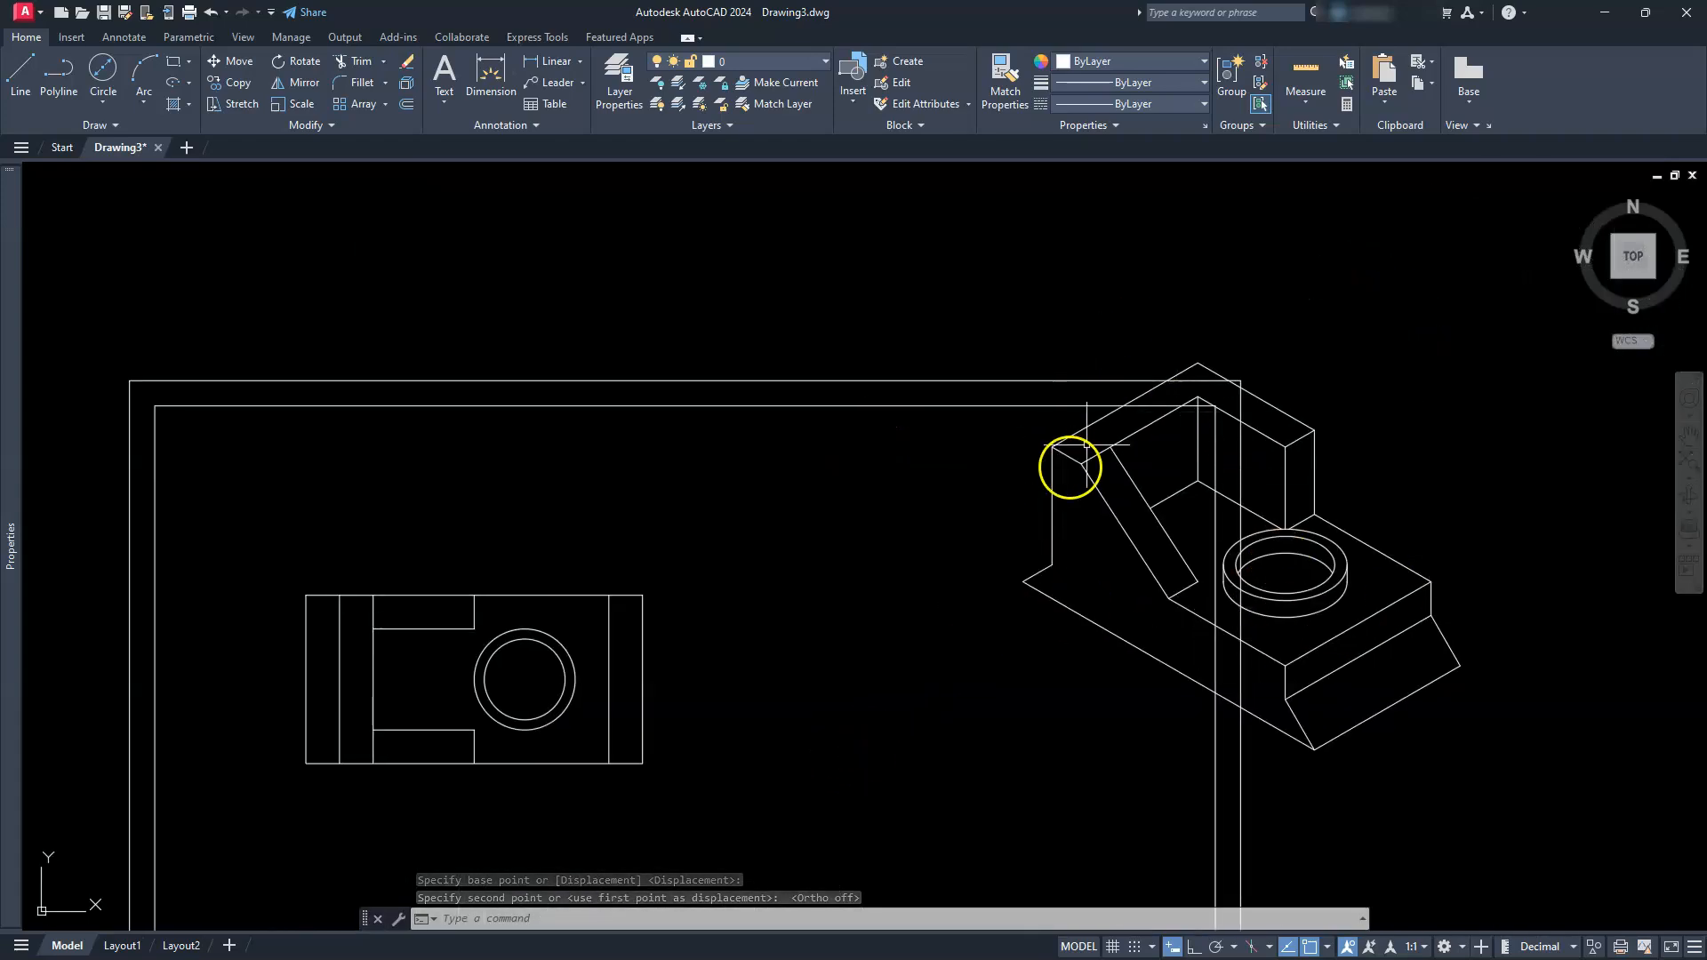
{"action": "left_click", "coordinate": [951, 275]}
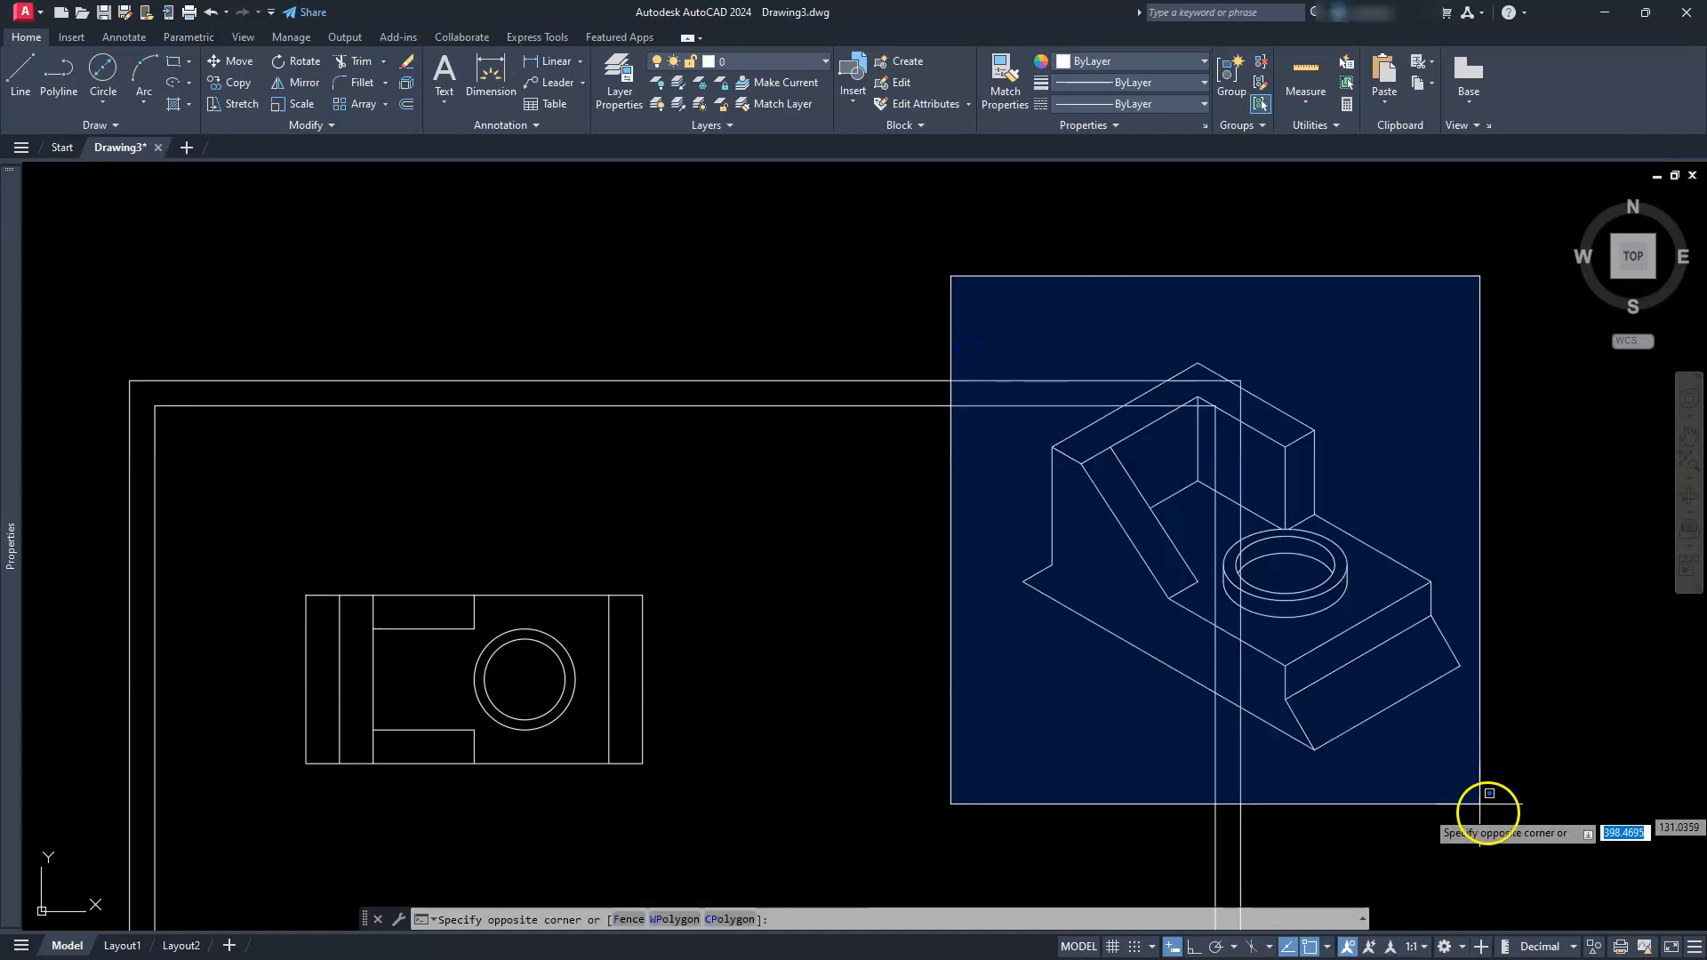
{"action": "left_click", "coordinate": [1481, 803]}
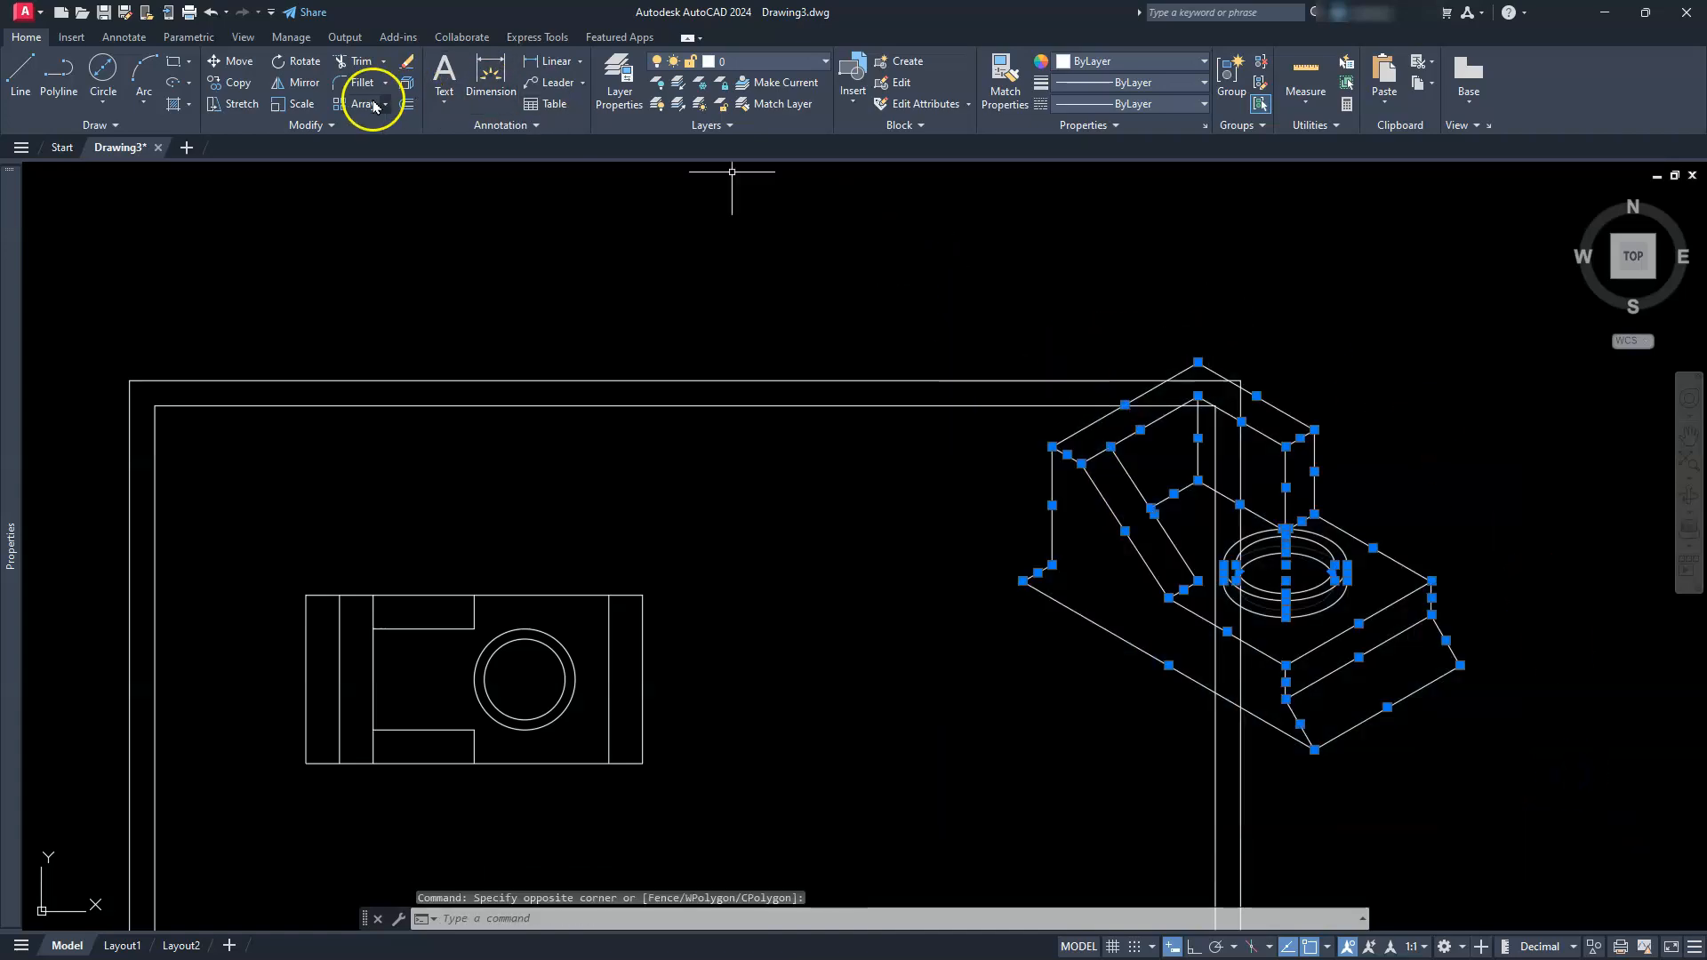
{"action": "left_click", "coordinate": [297, 104]}
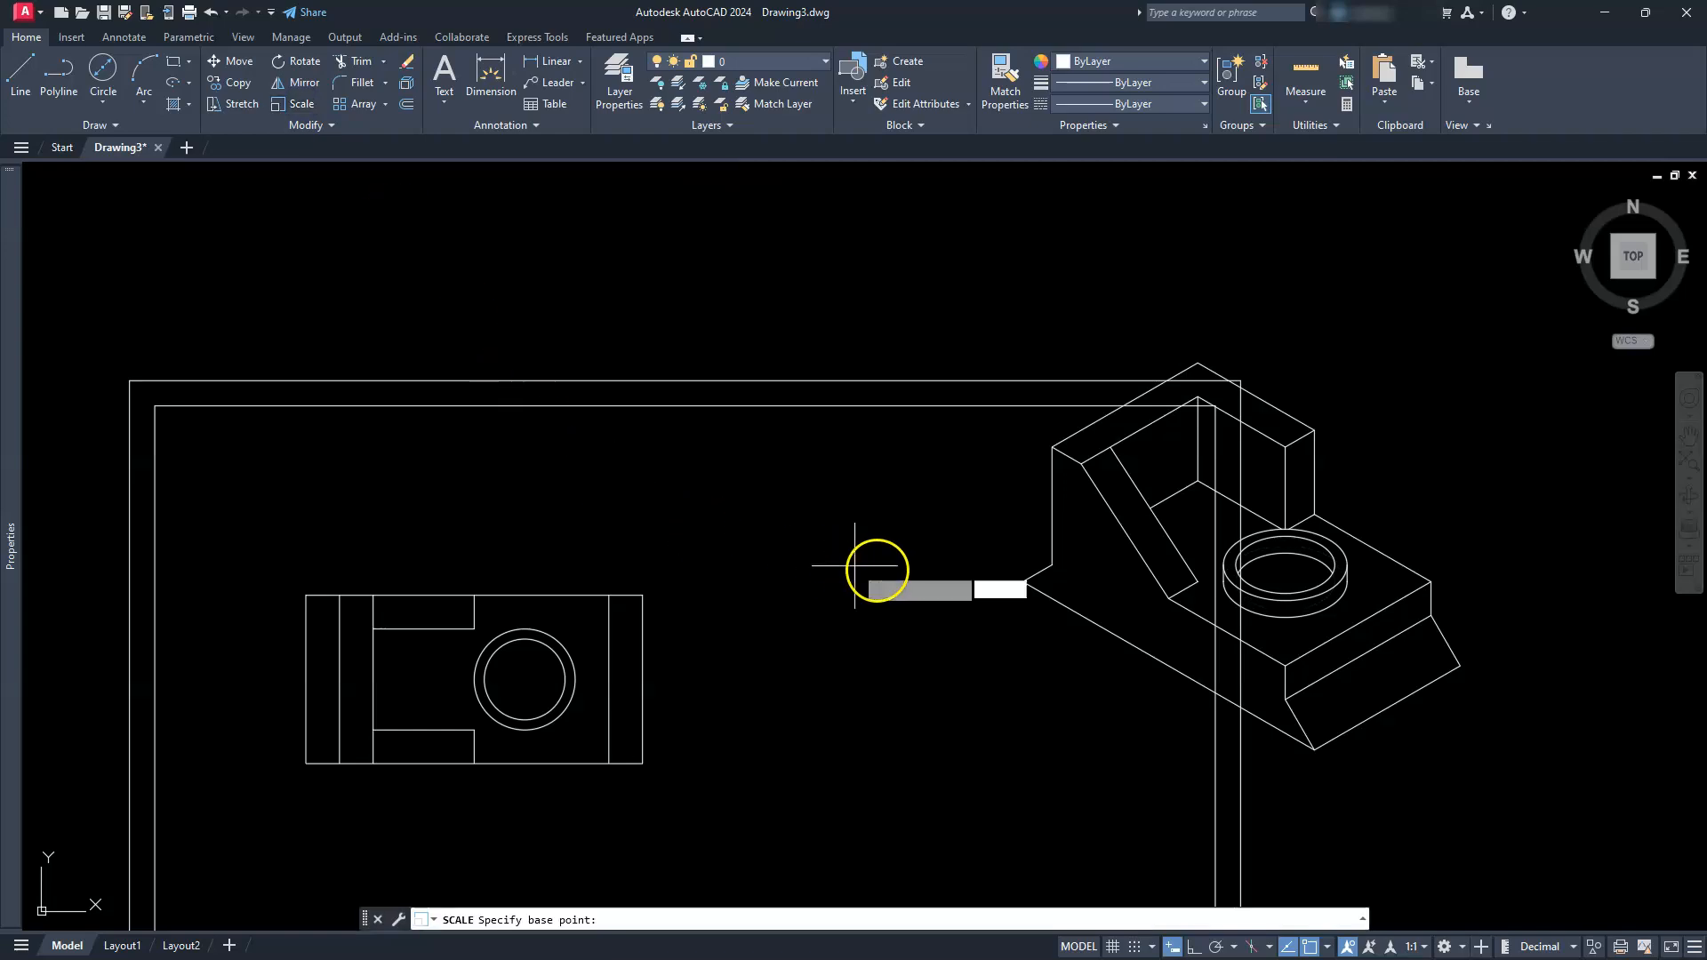
{"action": "left_click", "coordinate": [1096, 604]}
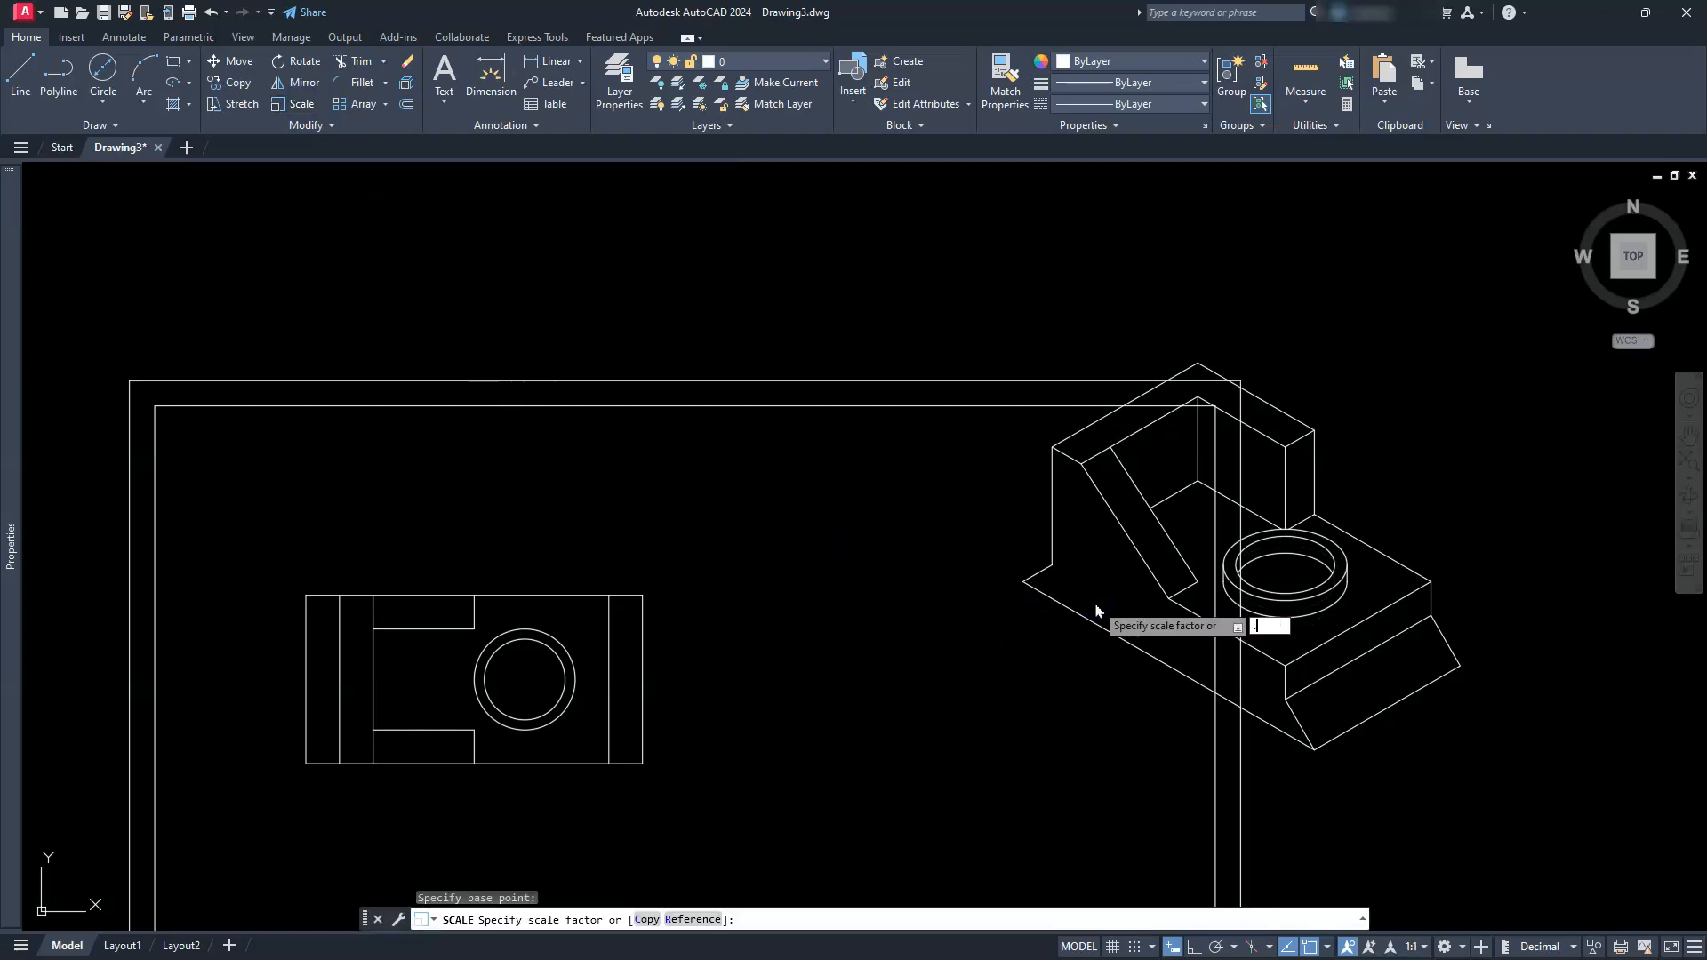
{"action": "key", "text": "Return"}
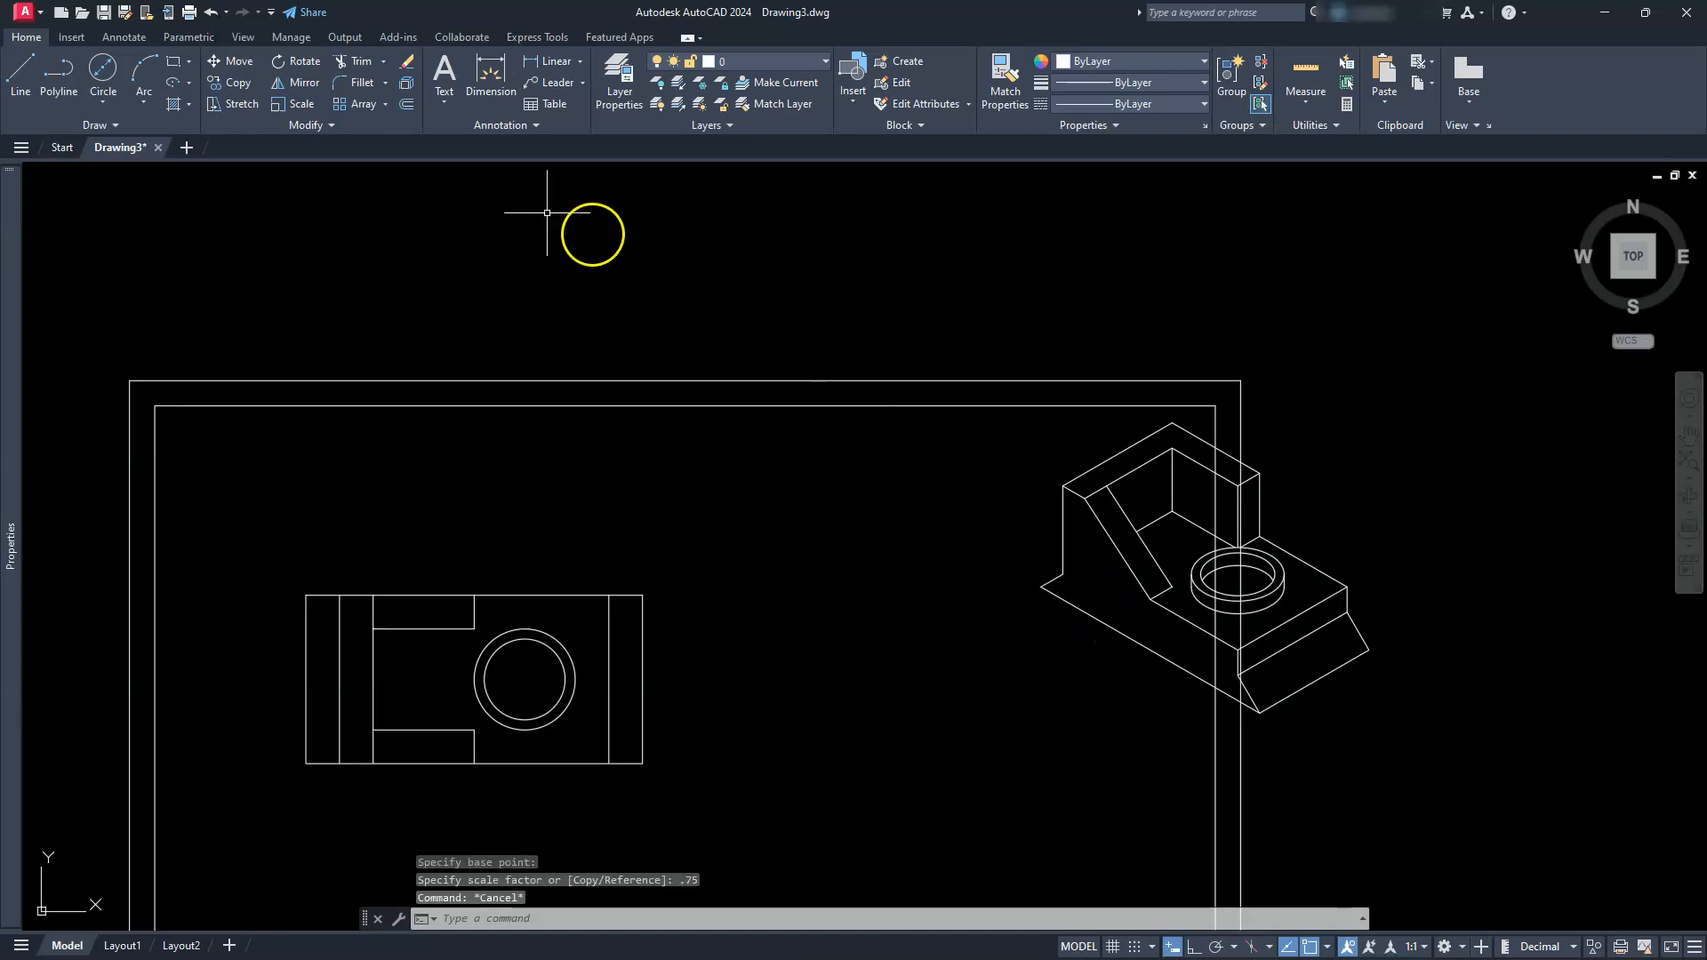
Step: Move the scaled isometric view left so it fits inside the upper-right corner of the inner border
{"action": "left_click", "coordinate": [232, 63]}
{"action": "left_click", "coordinate": [932, 299]}
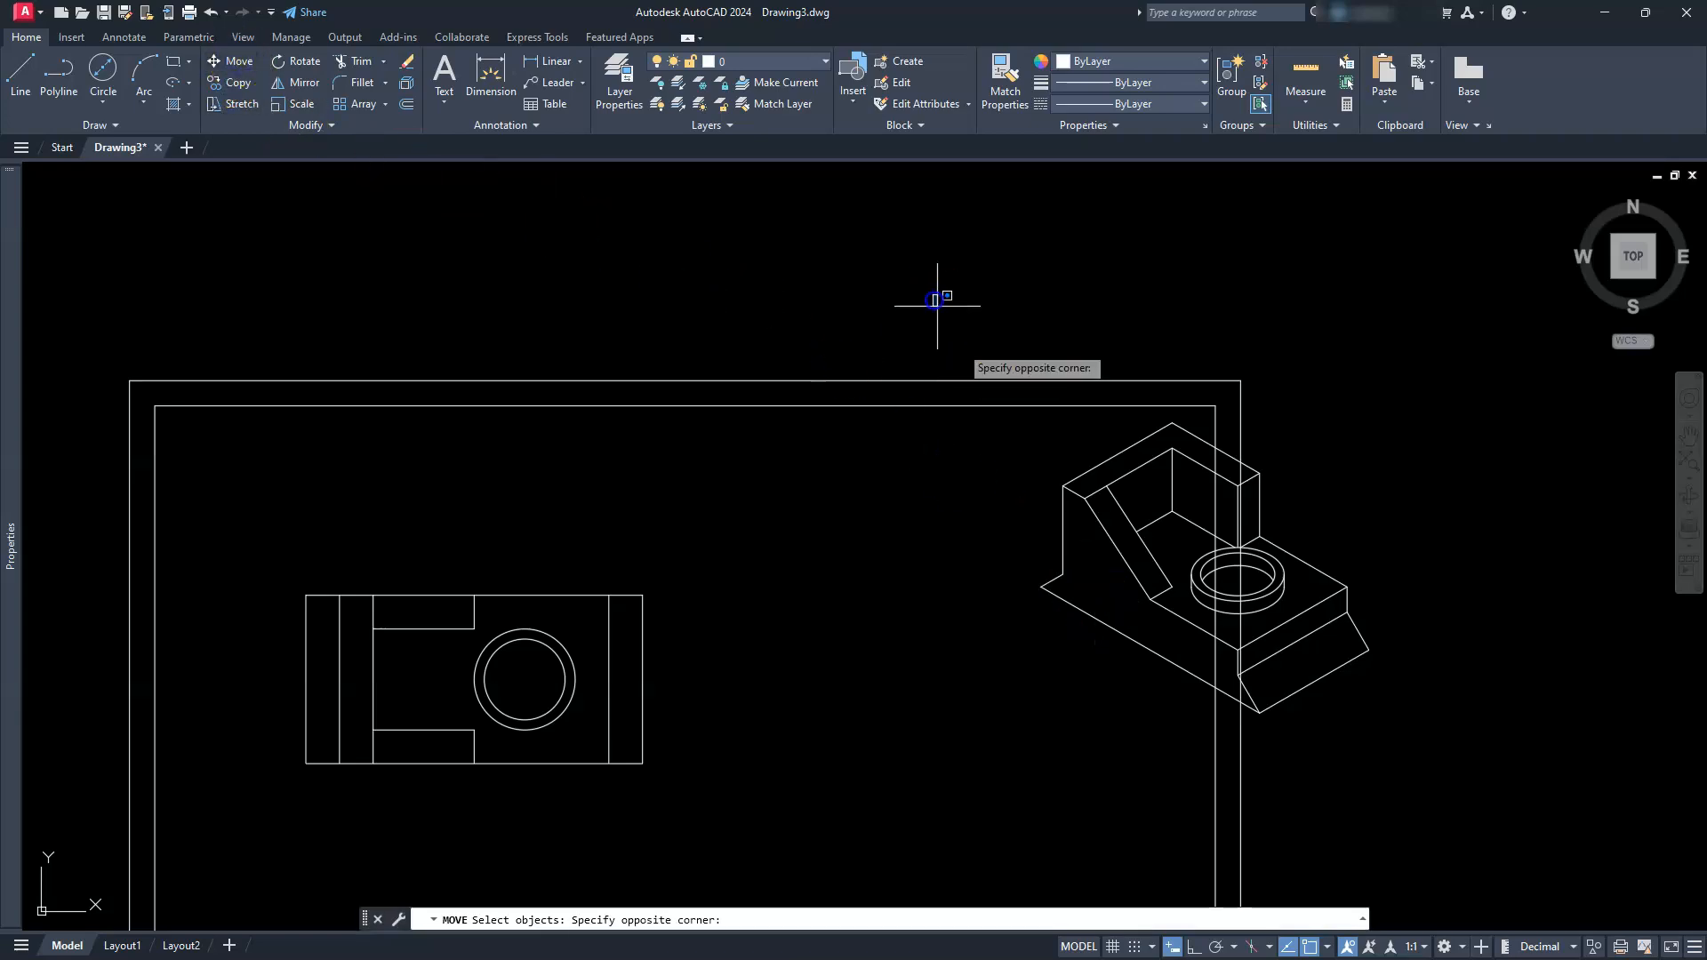
{"action": "left_click", "coordinate": [1582, 832]}
{"action": "key", "text": "Return"}
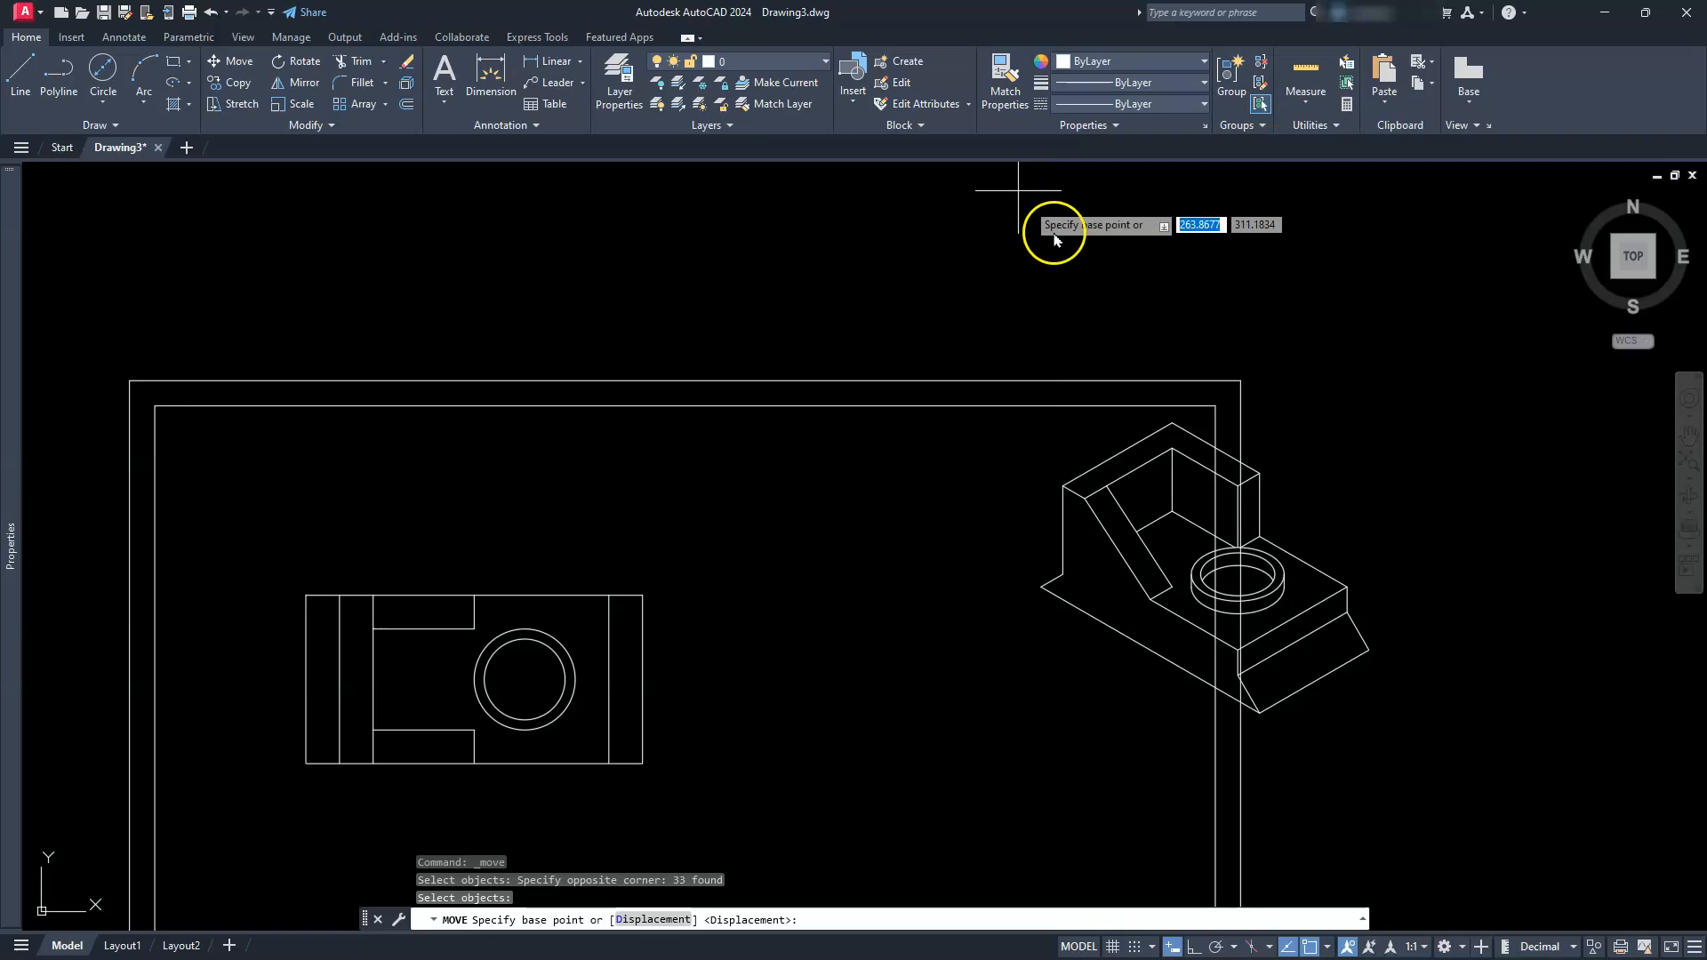
{"action": "left_click", "coordinate": [1058, 253]}
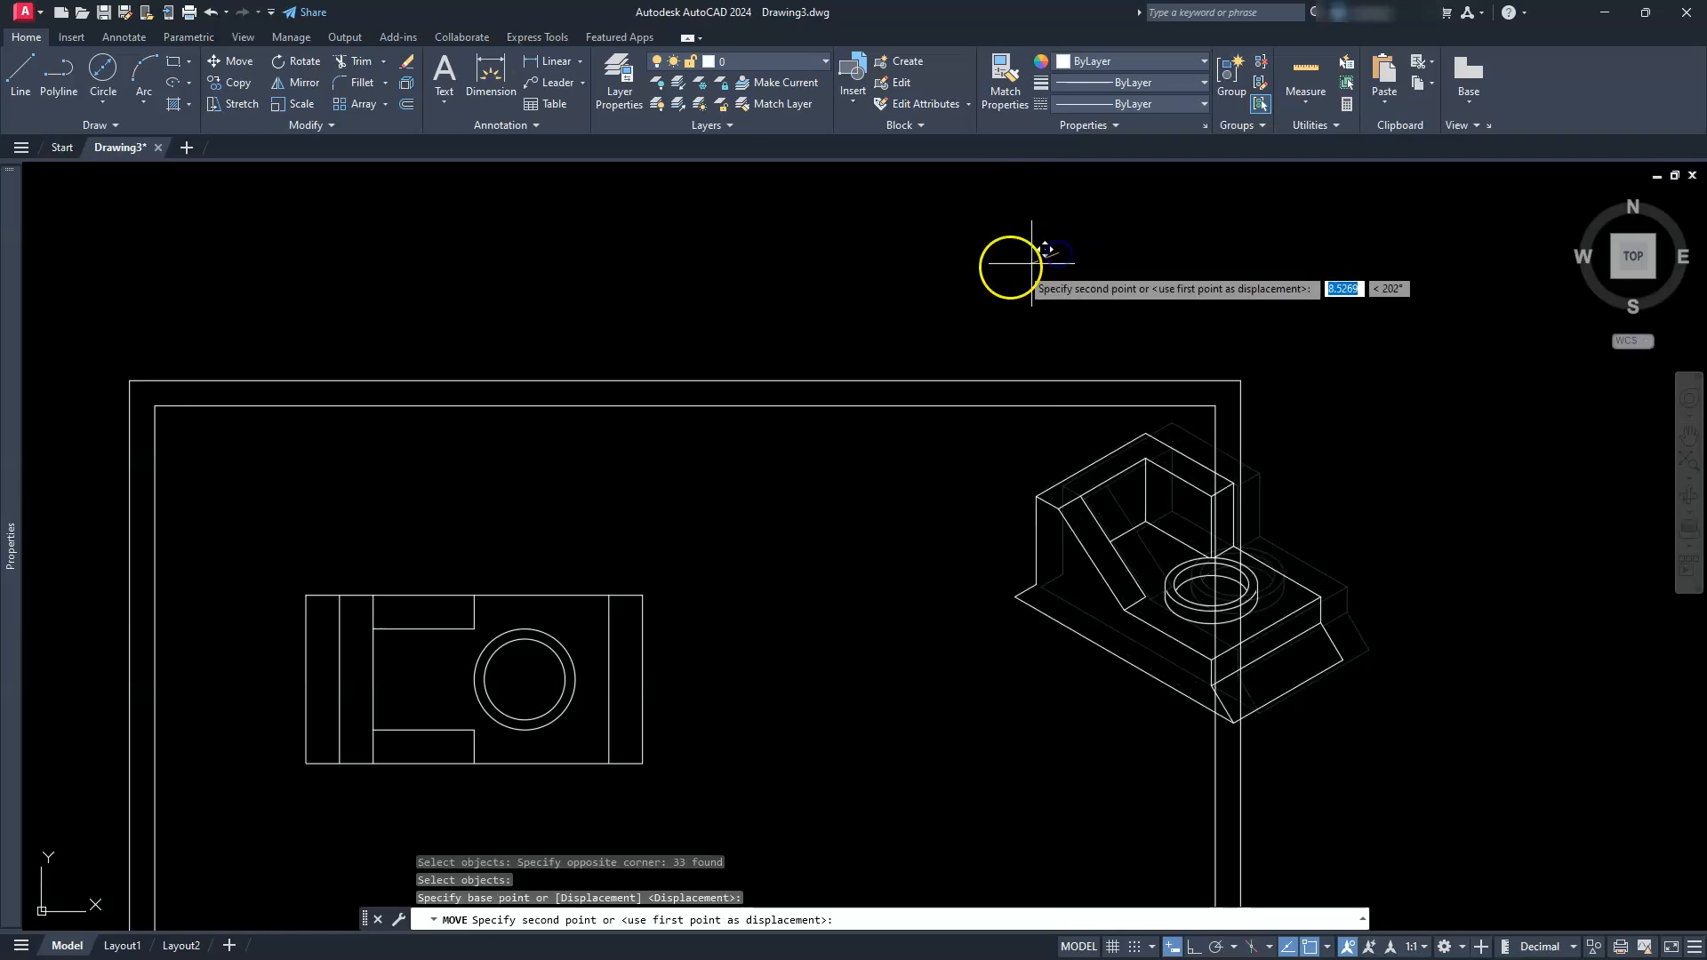
{"action": "left_click", "coordinate": [883, 249]}
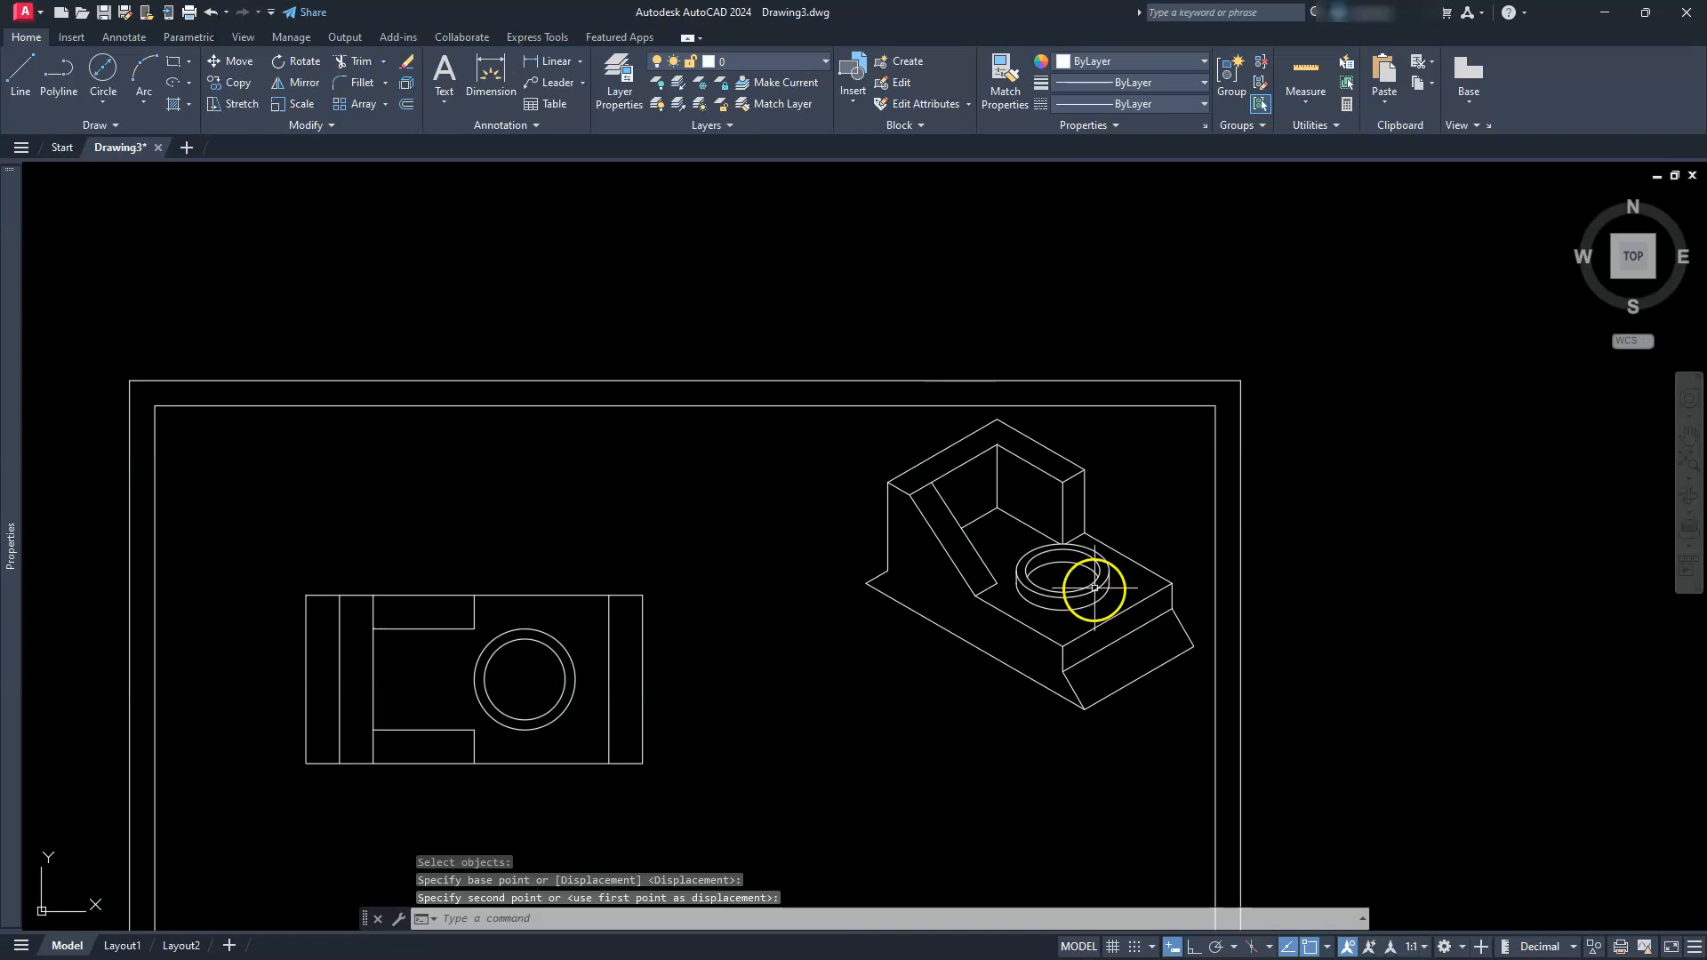
{"action": "key", "text": "Escape"}
{"action": "key", "text": "Escape"}
Step: Set the drawing's global linetype scale (LTSCALE) to 30
{"action": "mouse_move", "coordinate": [678, 804]}
{"action": "middle_mouse_down"}
{"action": "mouse_move", "coordinate": [693, 515]}
{"action": "mouse_move", "coordinate": [844, 600]}
{"action": "middle_mouse_up"}
{"action": "scroll", "coordinate": [693, 557], "scroll_direction": "down", "scroll_amount": 2}
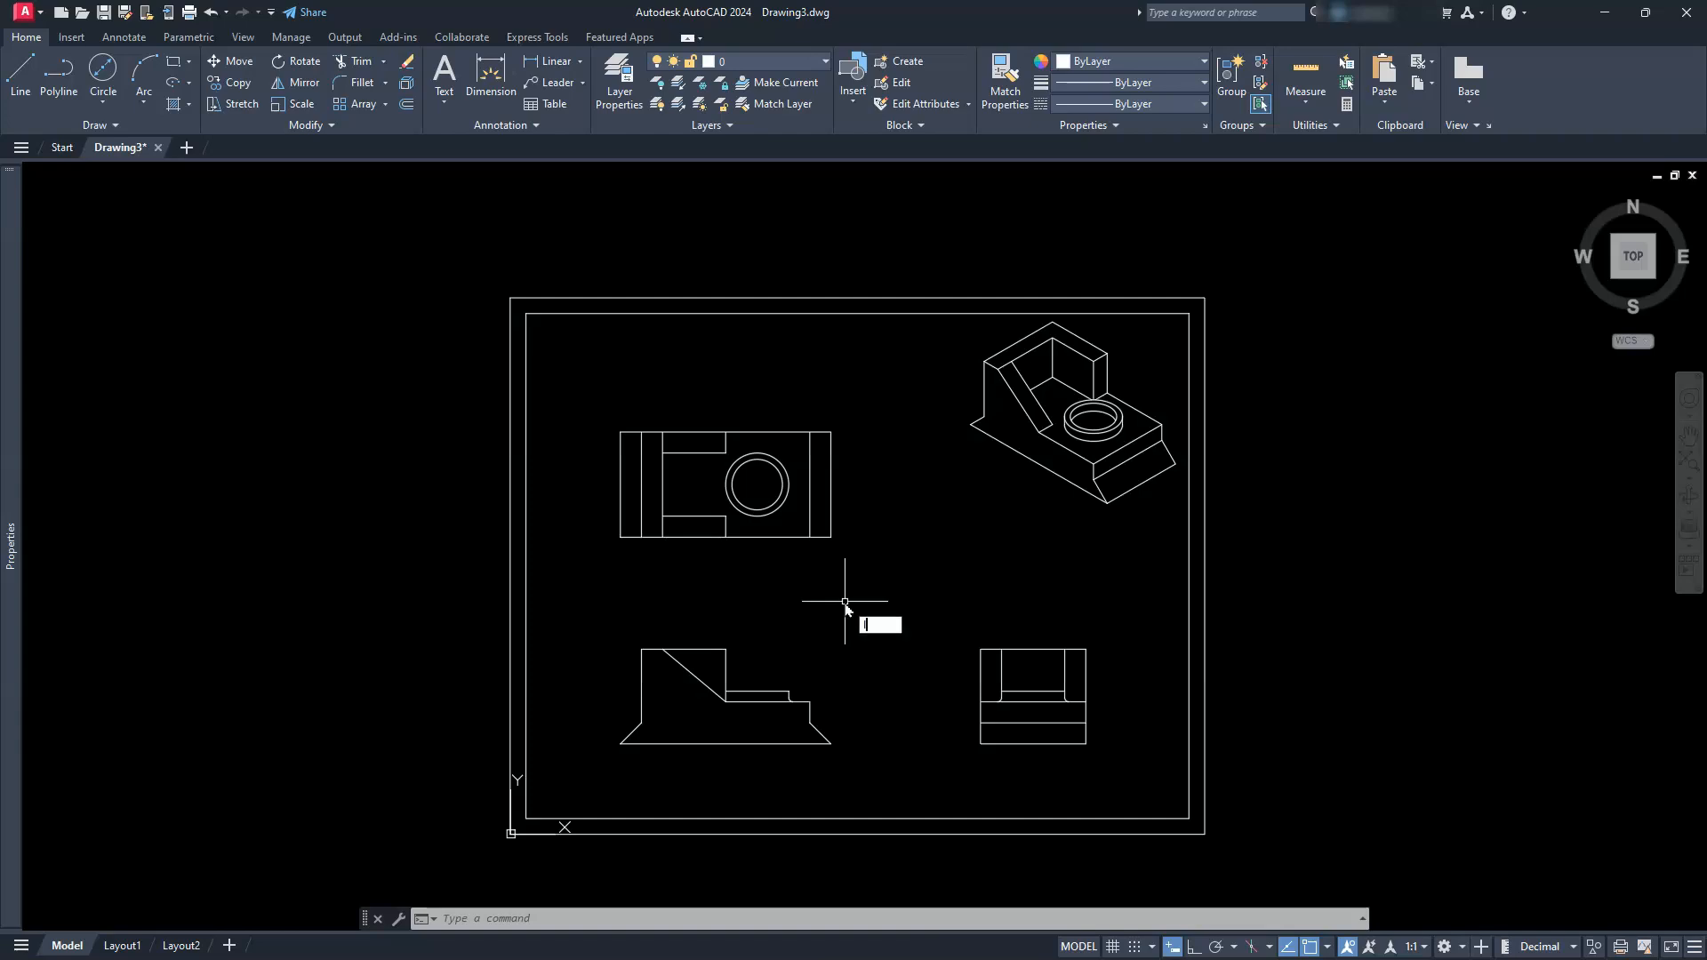
{"action": "type", "text": "LTSCALE"}
{"action": "key", "text": "Return"}
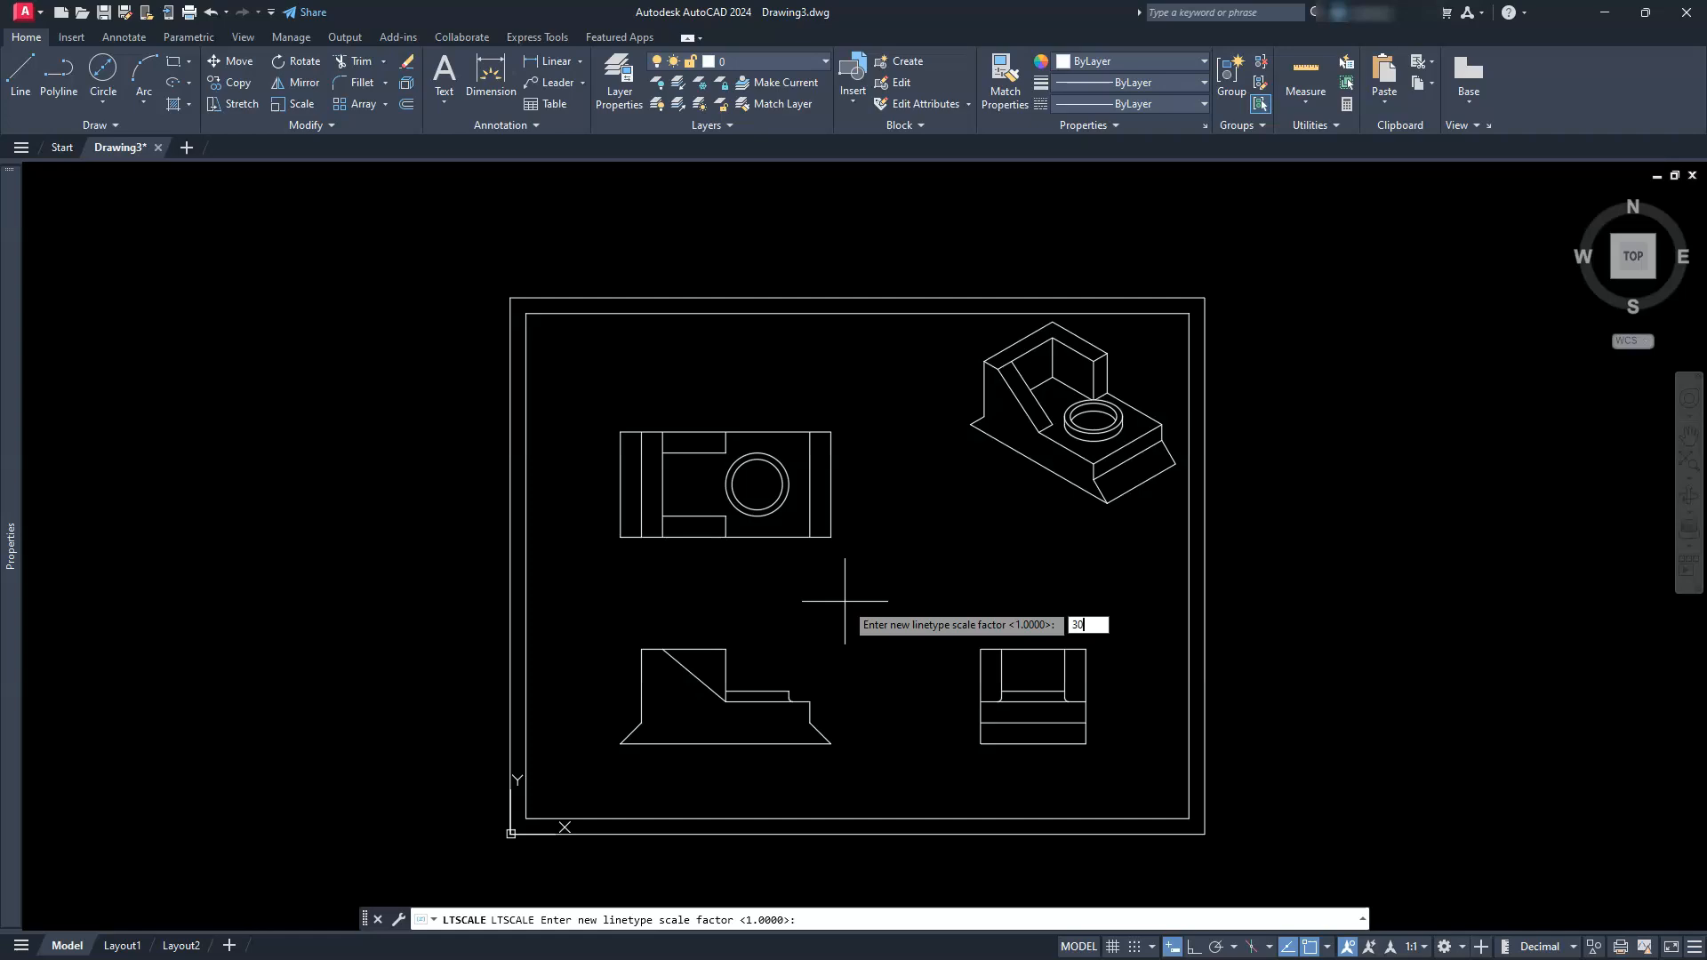
{"action": "key", "text": "Return"}
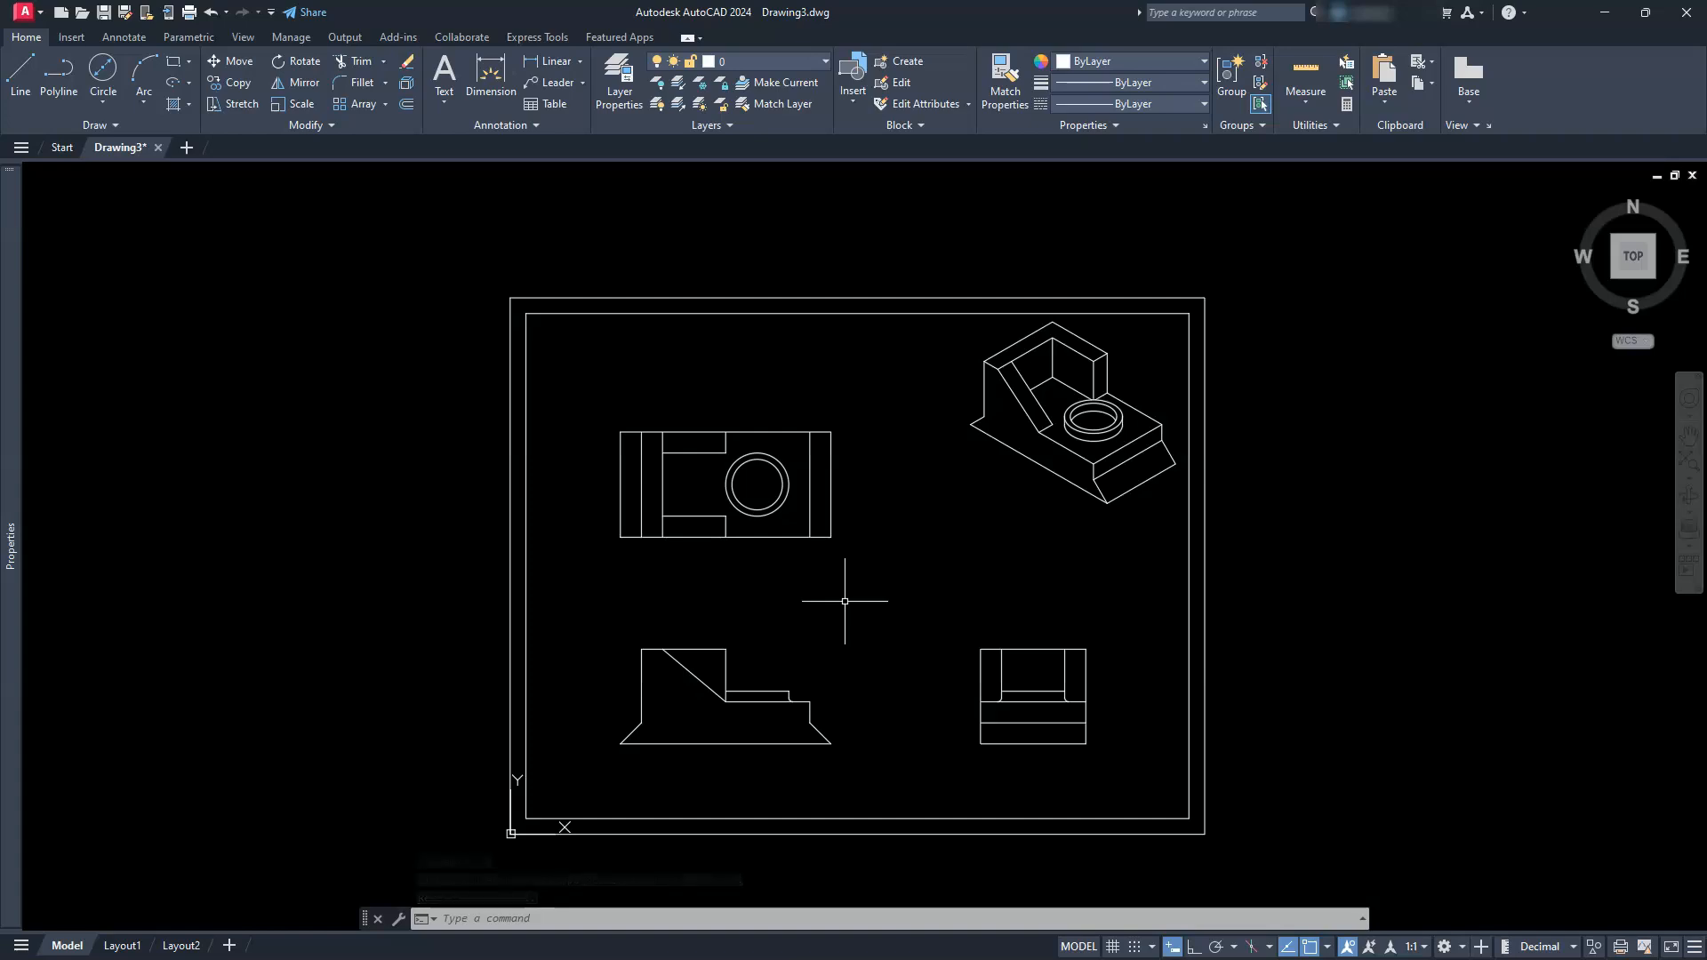
{"action": "left_click", "coordinate": [866, 612]}
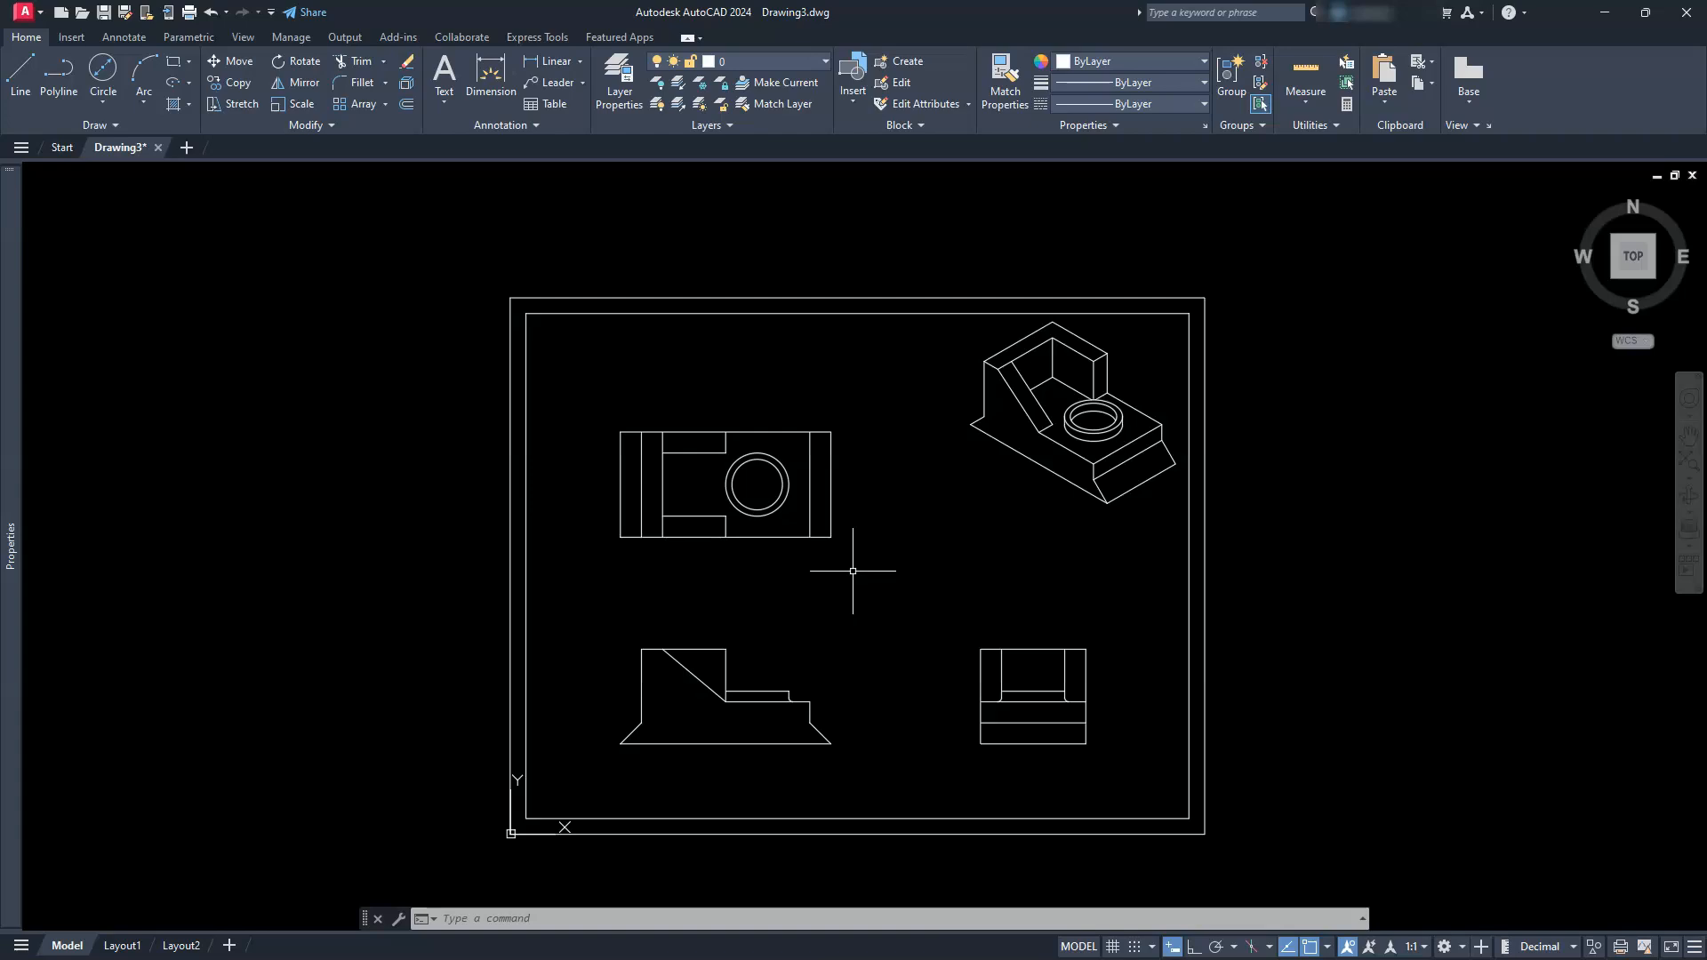
Step: Create two new layers named hid and cen in the layer manager
{"action": "left_click", "coordinate": [1005, 79]}
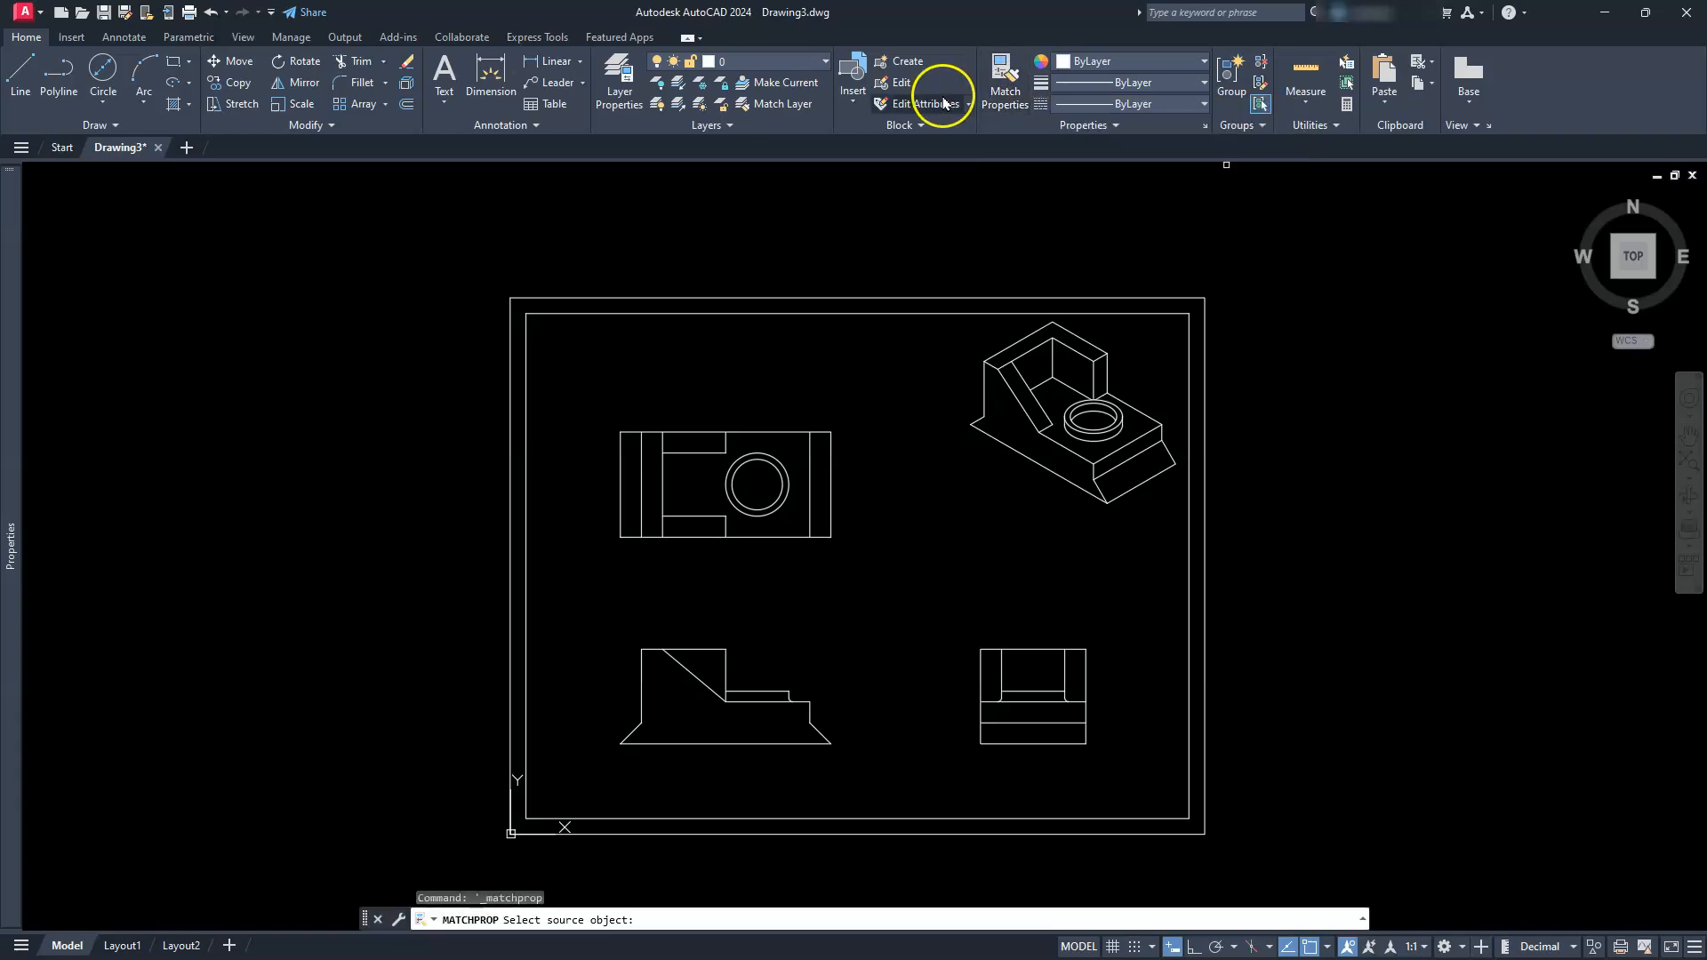
{"action": "key", "text": "Escape"}
{"action": "left_click", "coordinate": [620, 84]}
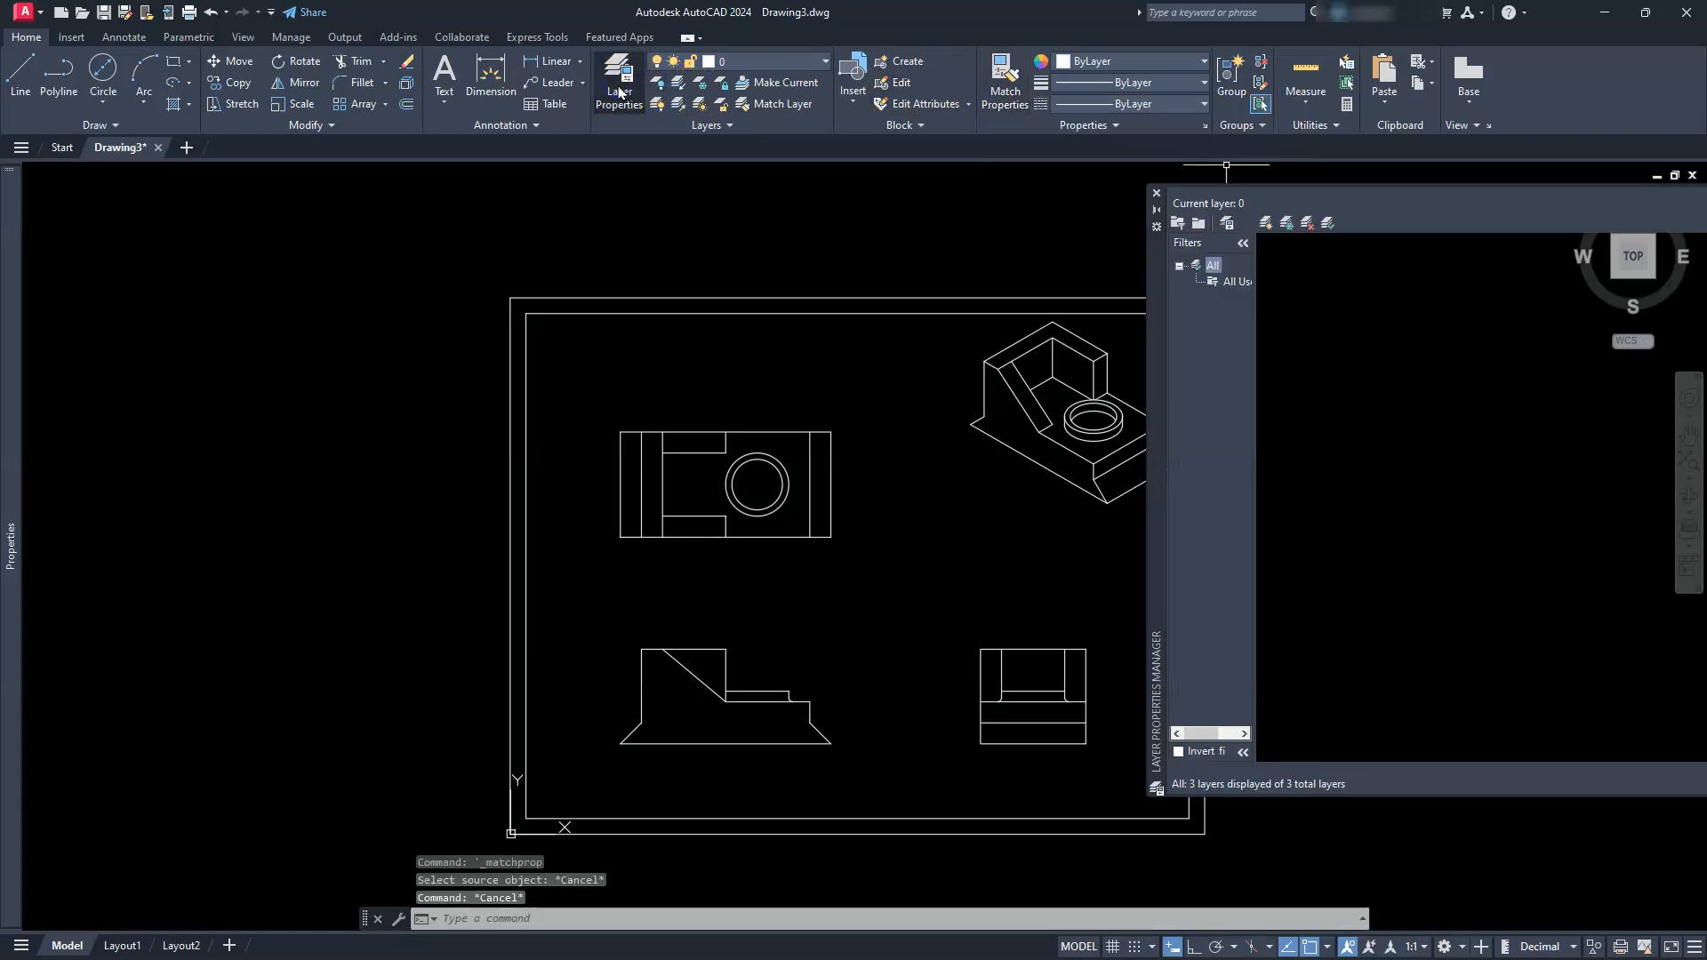
{"action": "left_click", "coordinate": [881, 463]}
{"action": "left_click_drag", "start_coordinate": [1155, 462], "coordinate": [523, 448]}
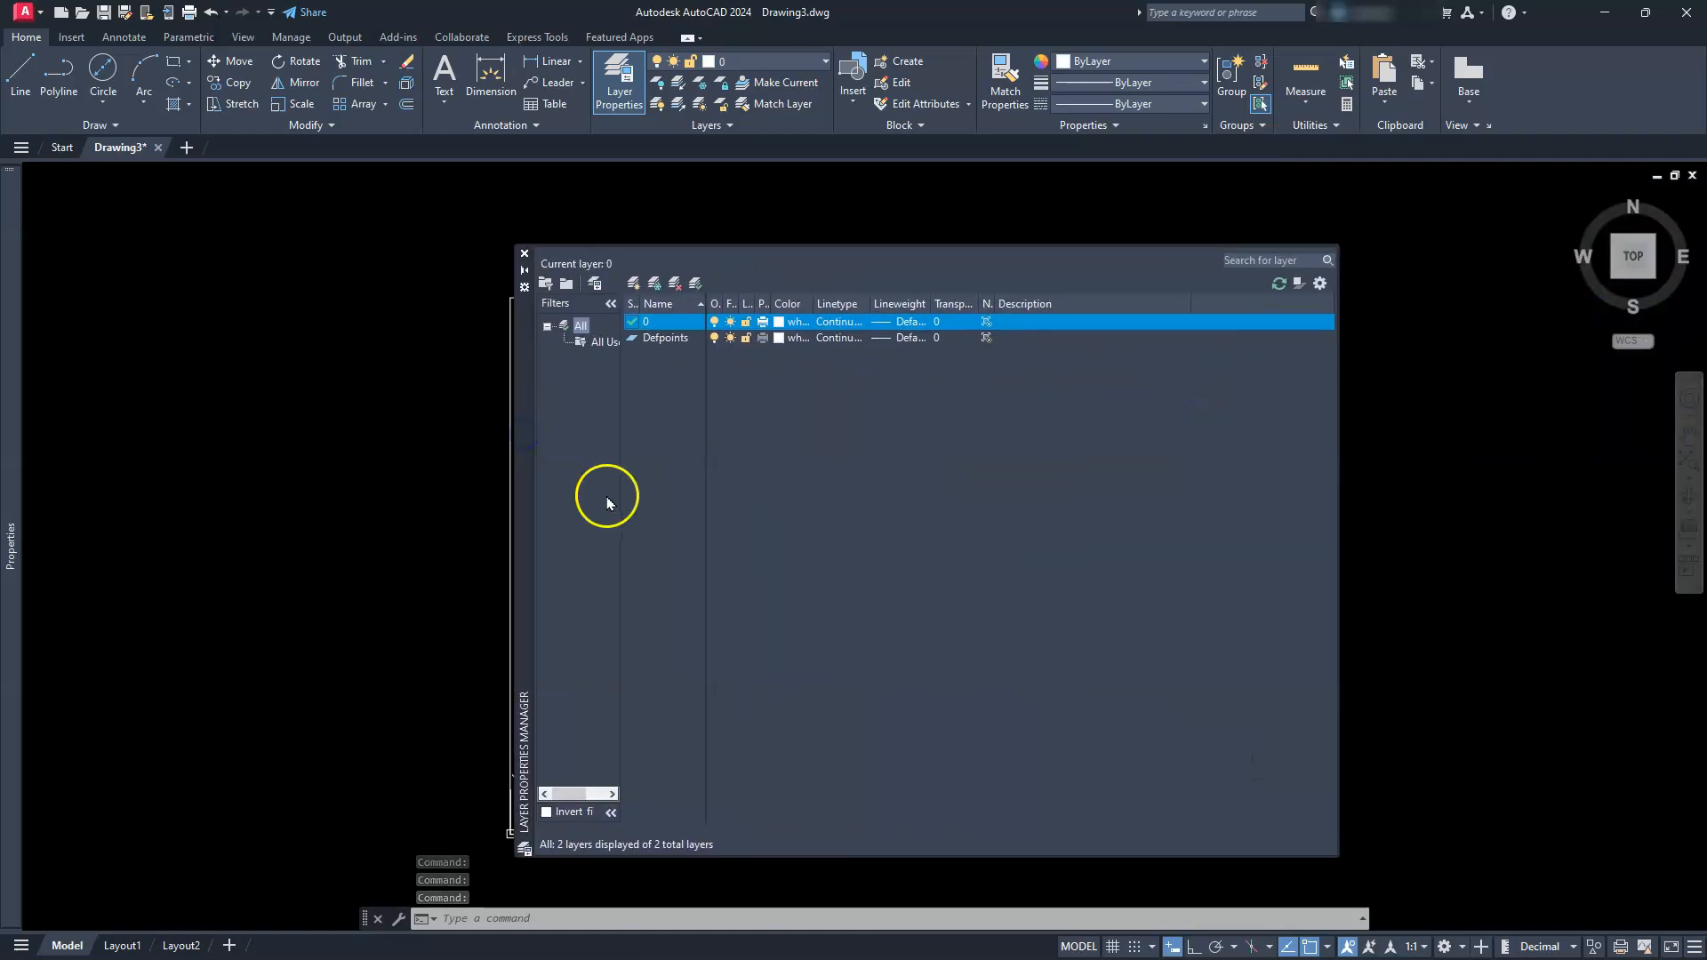
{"action": "left_click", "coordinate": [633, 283]}
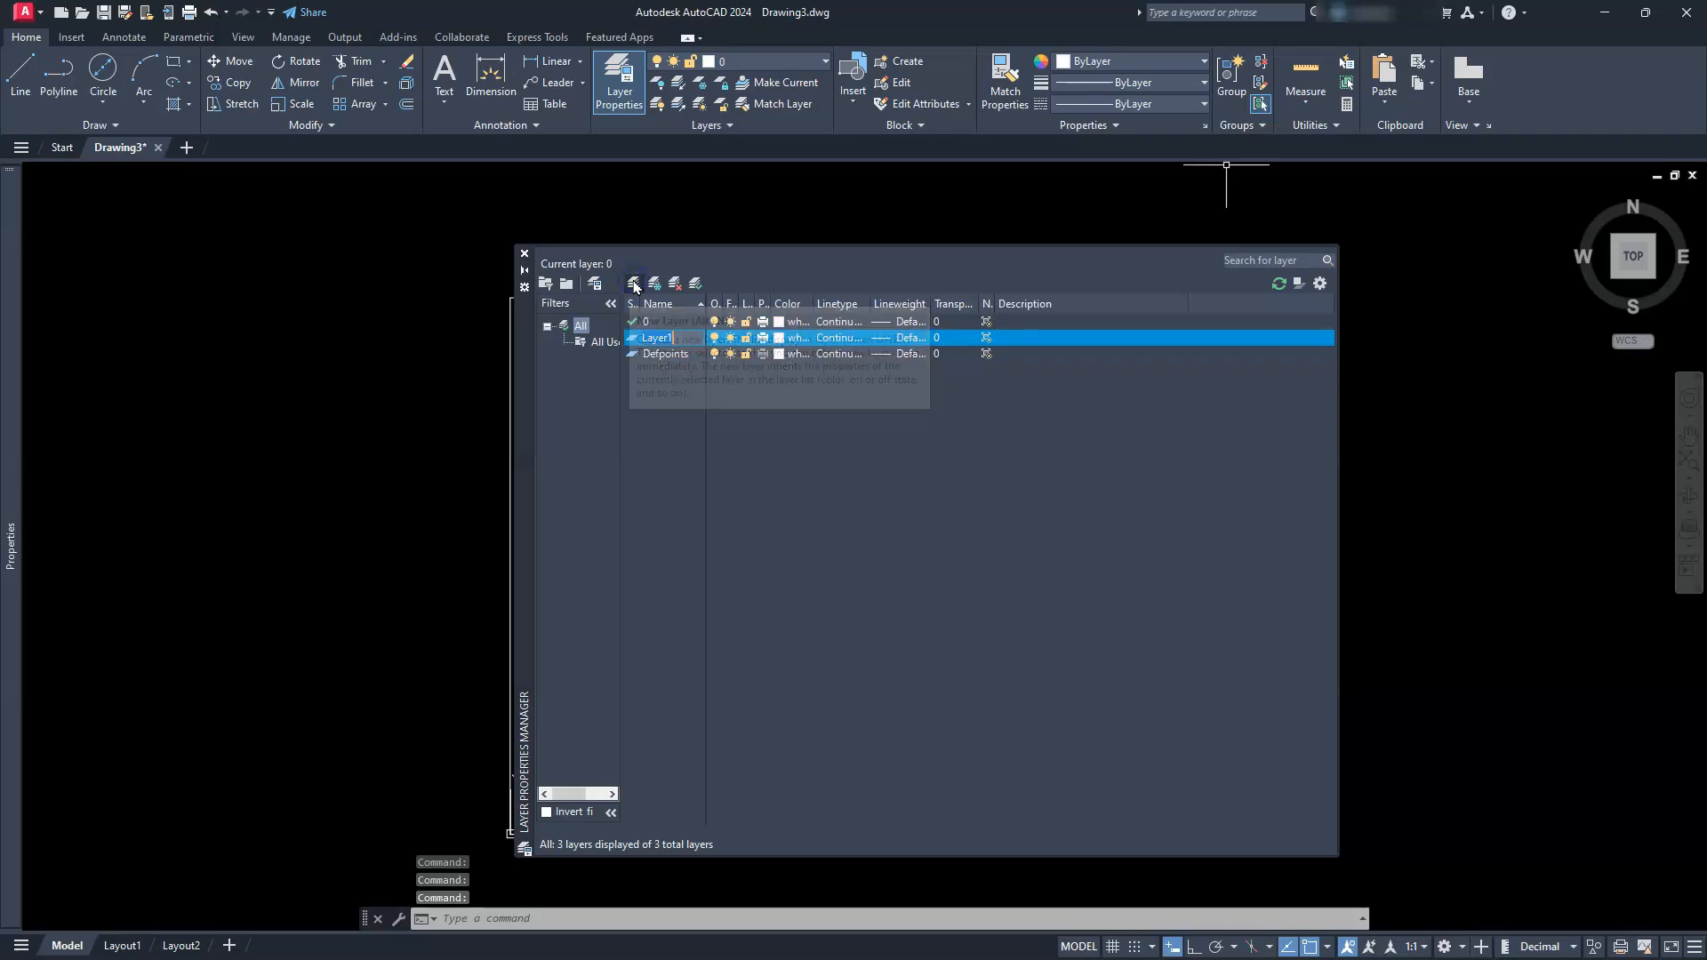
{"action": "type", "text": "hid"}
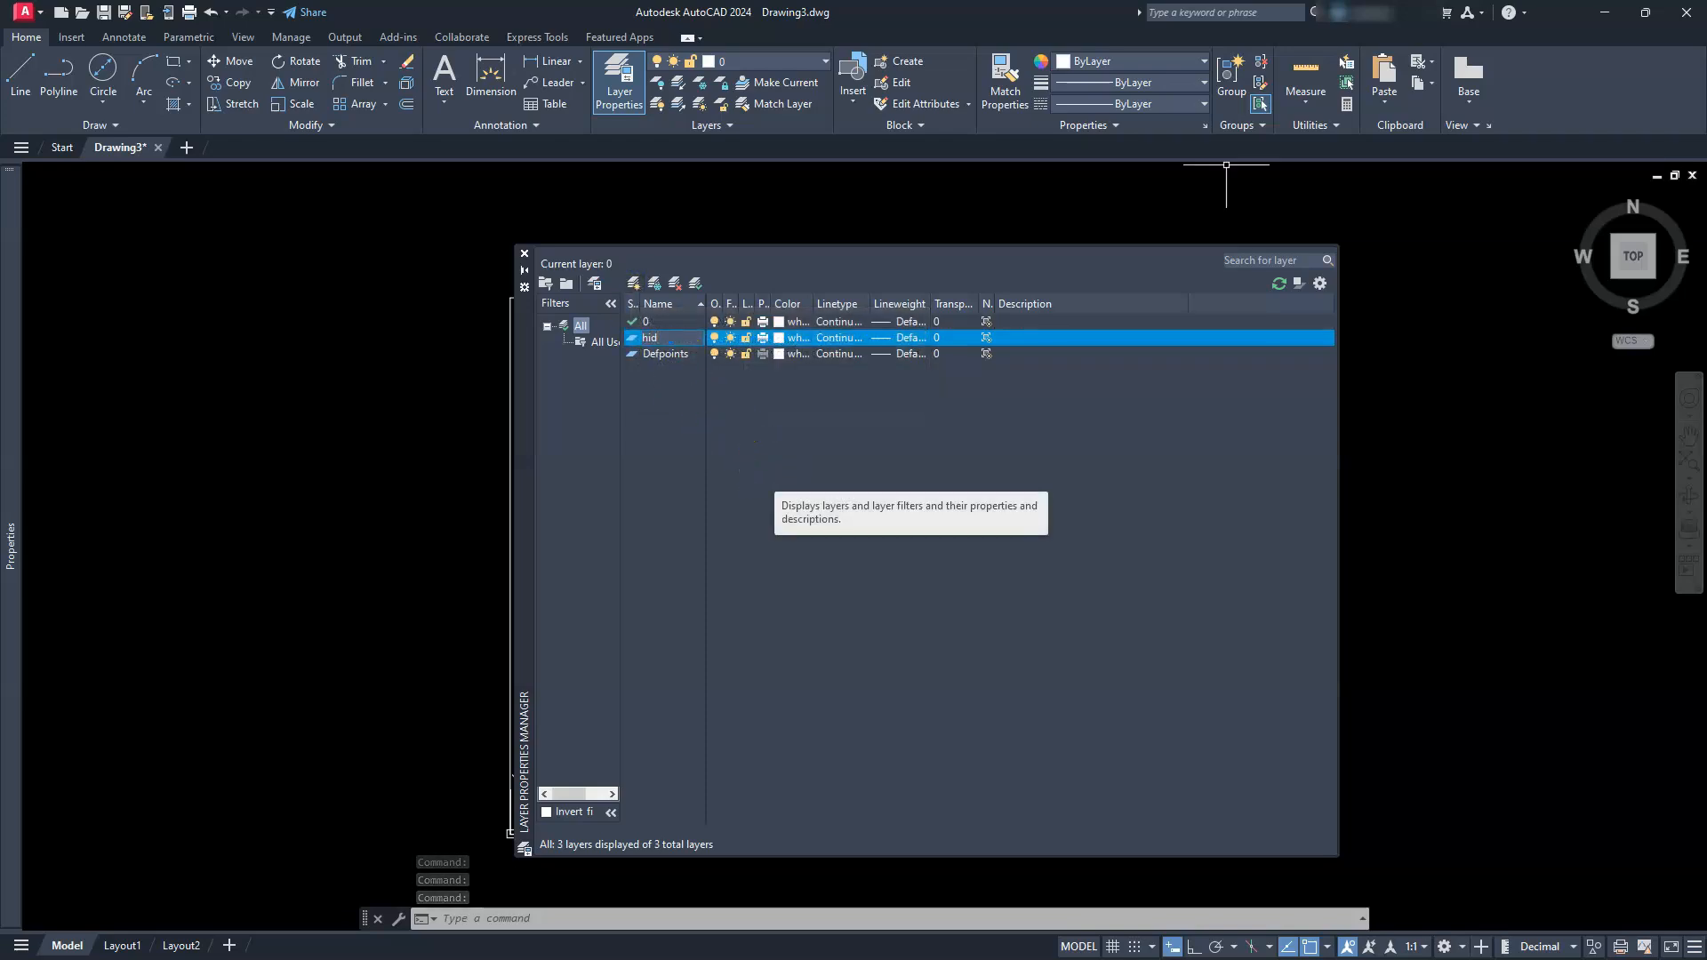
{"action": "key", "text": "Return"}
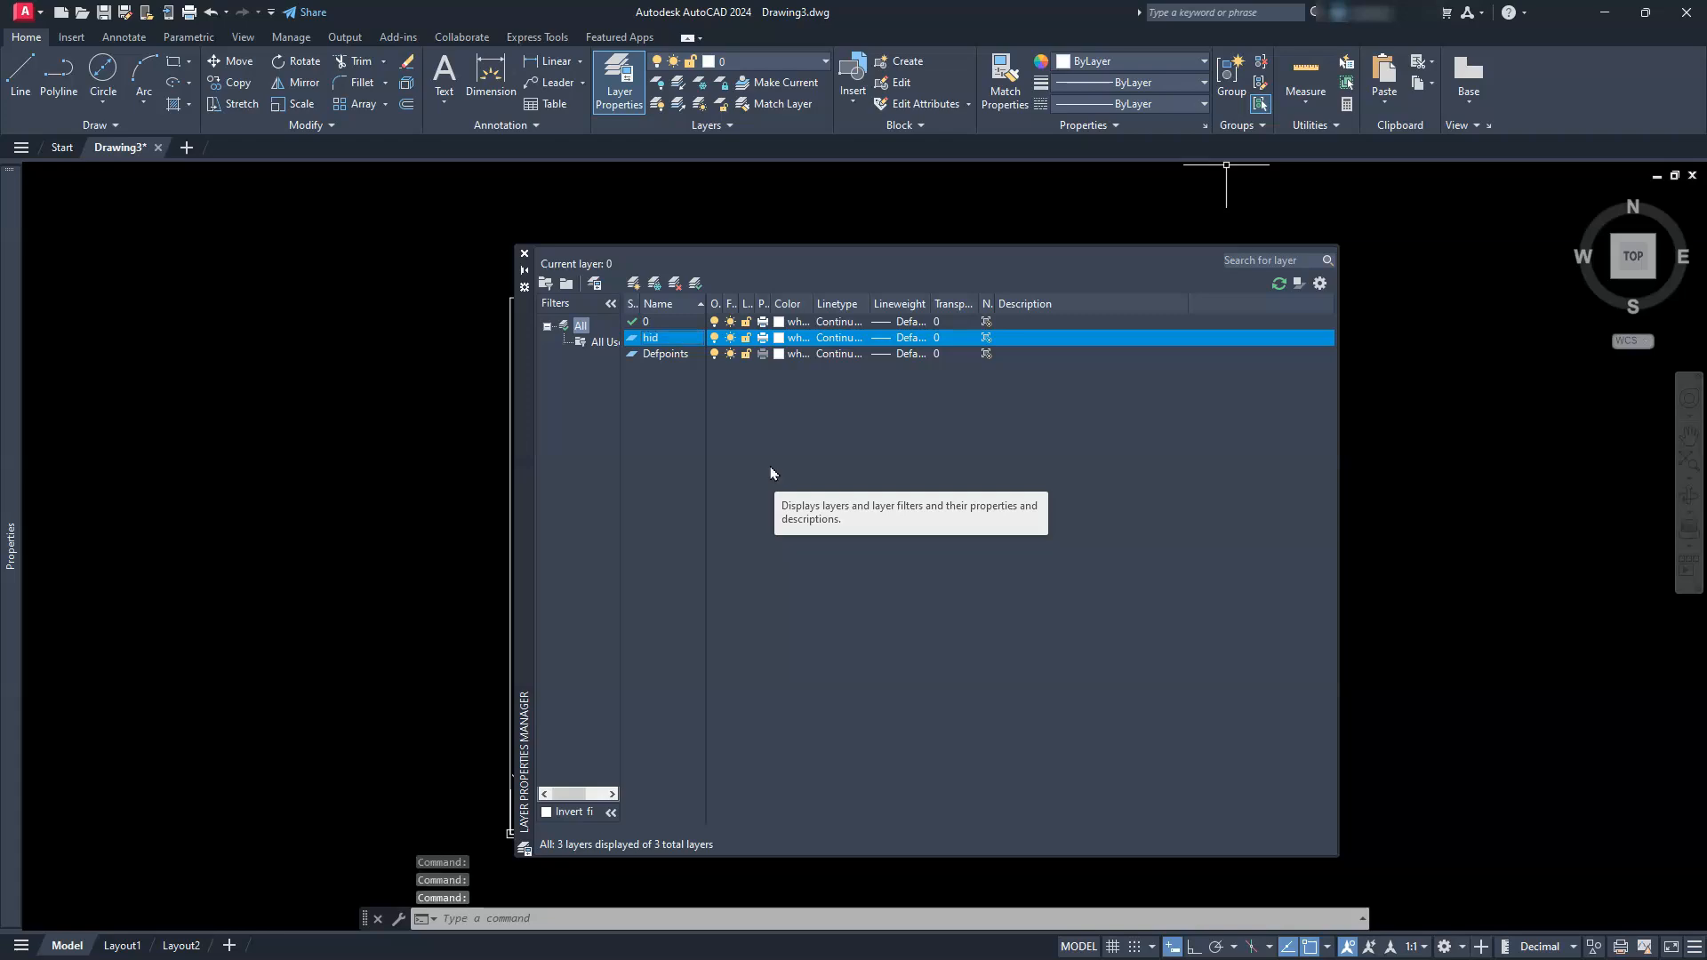
{"action": "left_click", "coordinate": [633, 283]}
{"action": "type", "text": "c"}
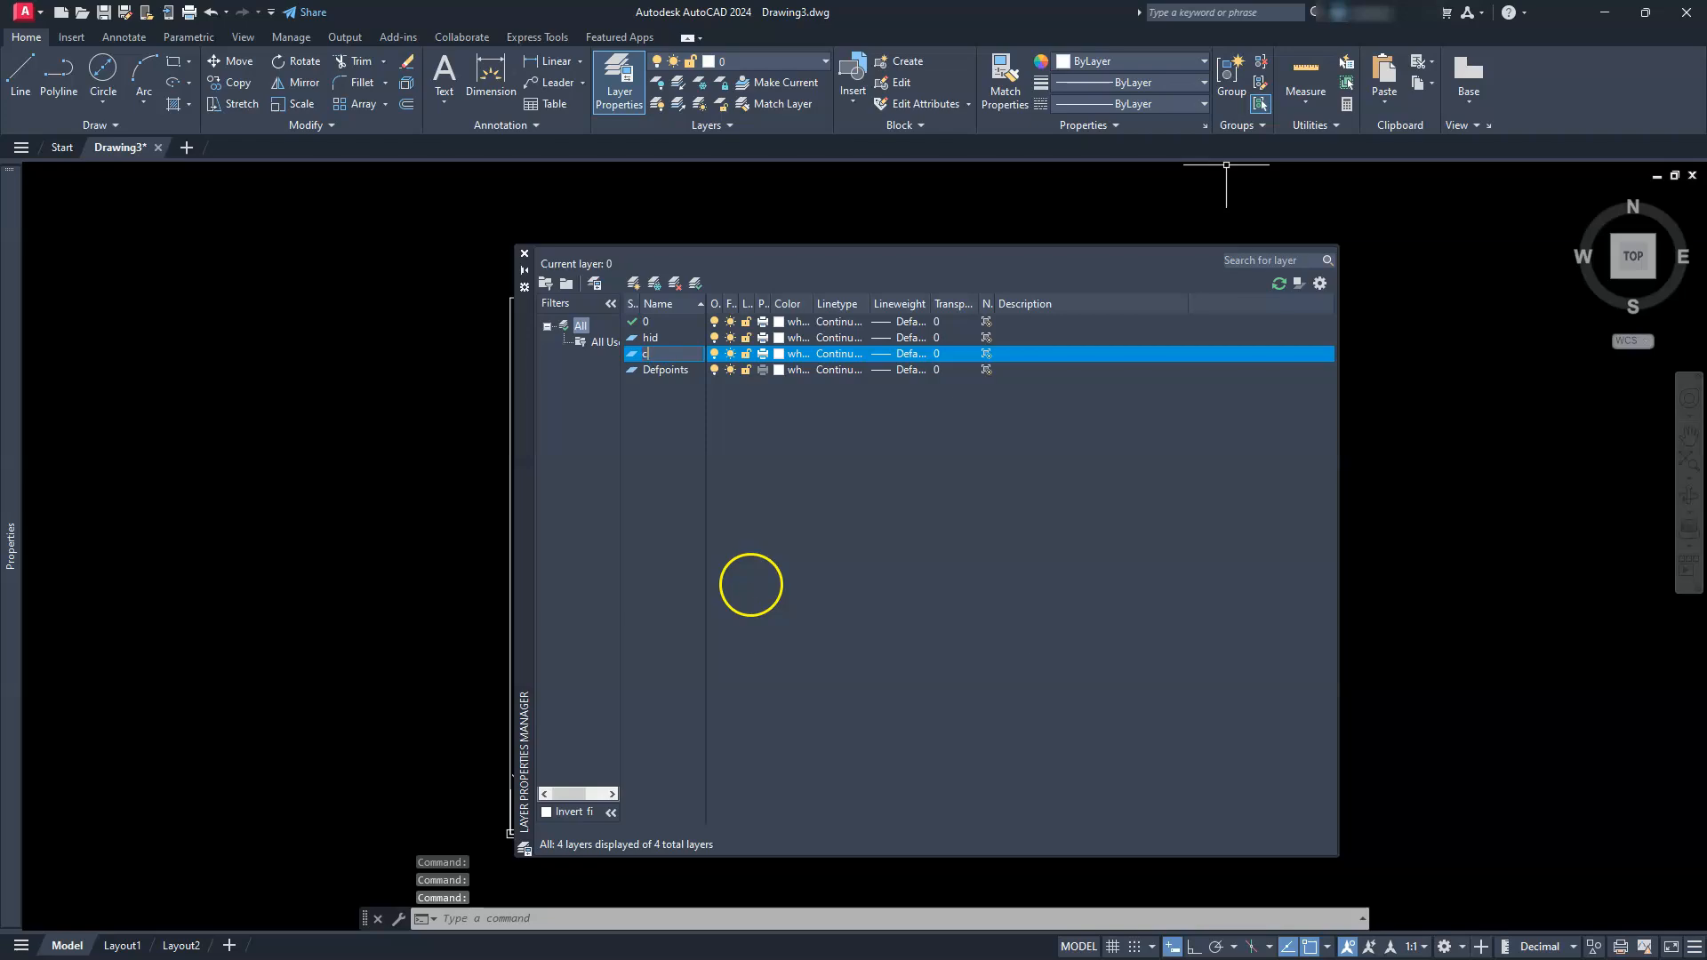
{"action": "type", "text": "en"}
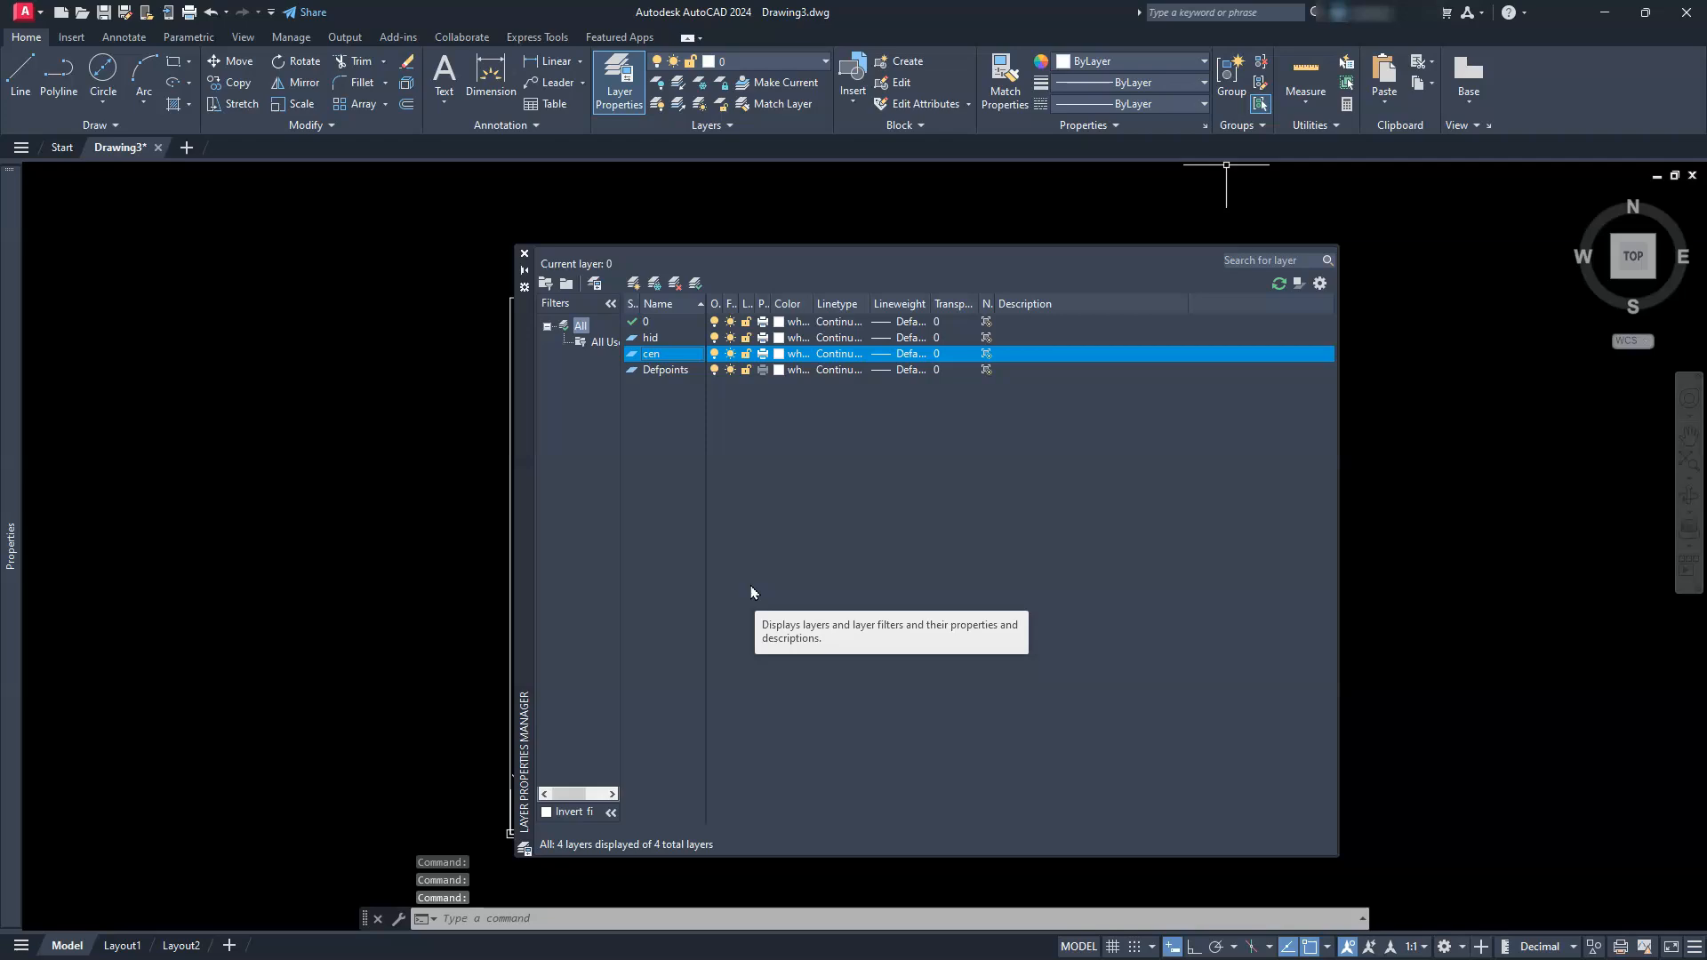
Step: Set the cen layer's color to cyan and the hid layer's color to red
{"action": "left_click", "coordinate": [780, 358]}
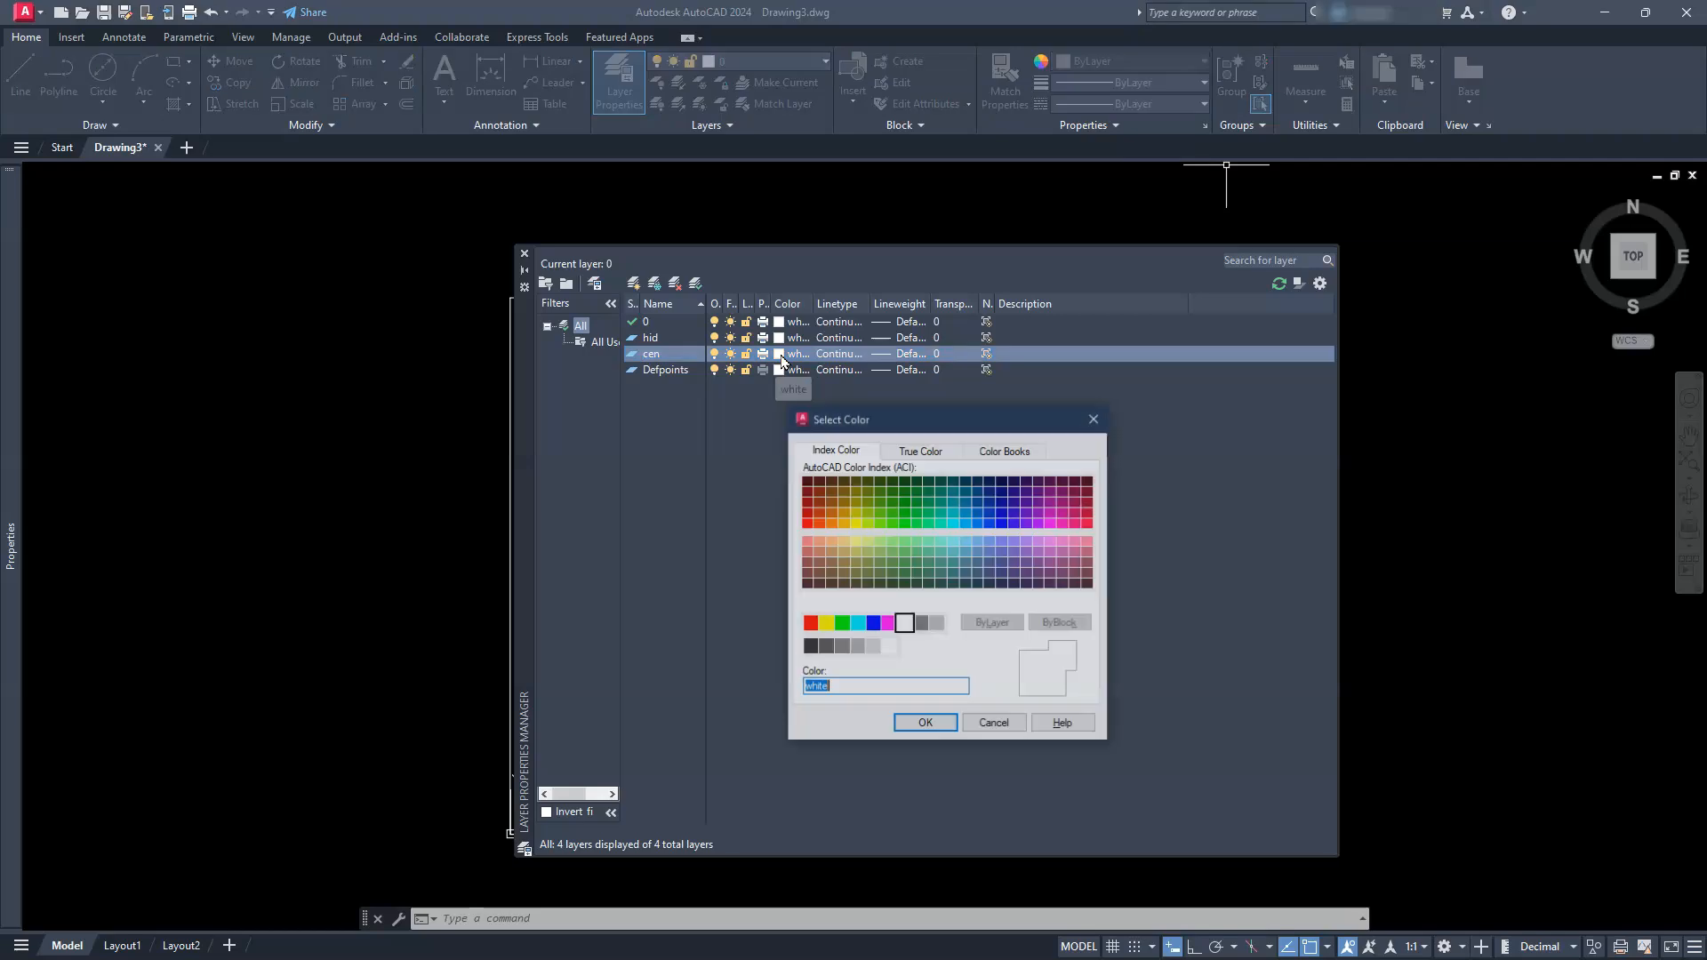
{"action": "left_click", "coordinate": [858, 624]}
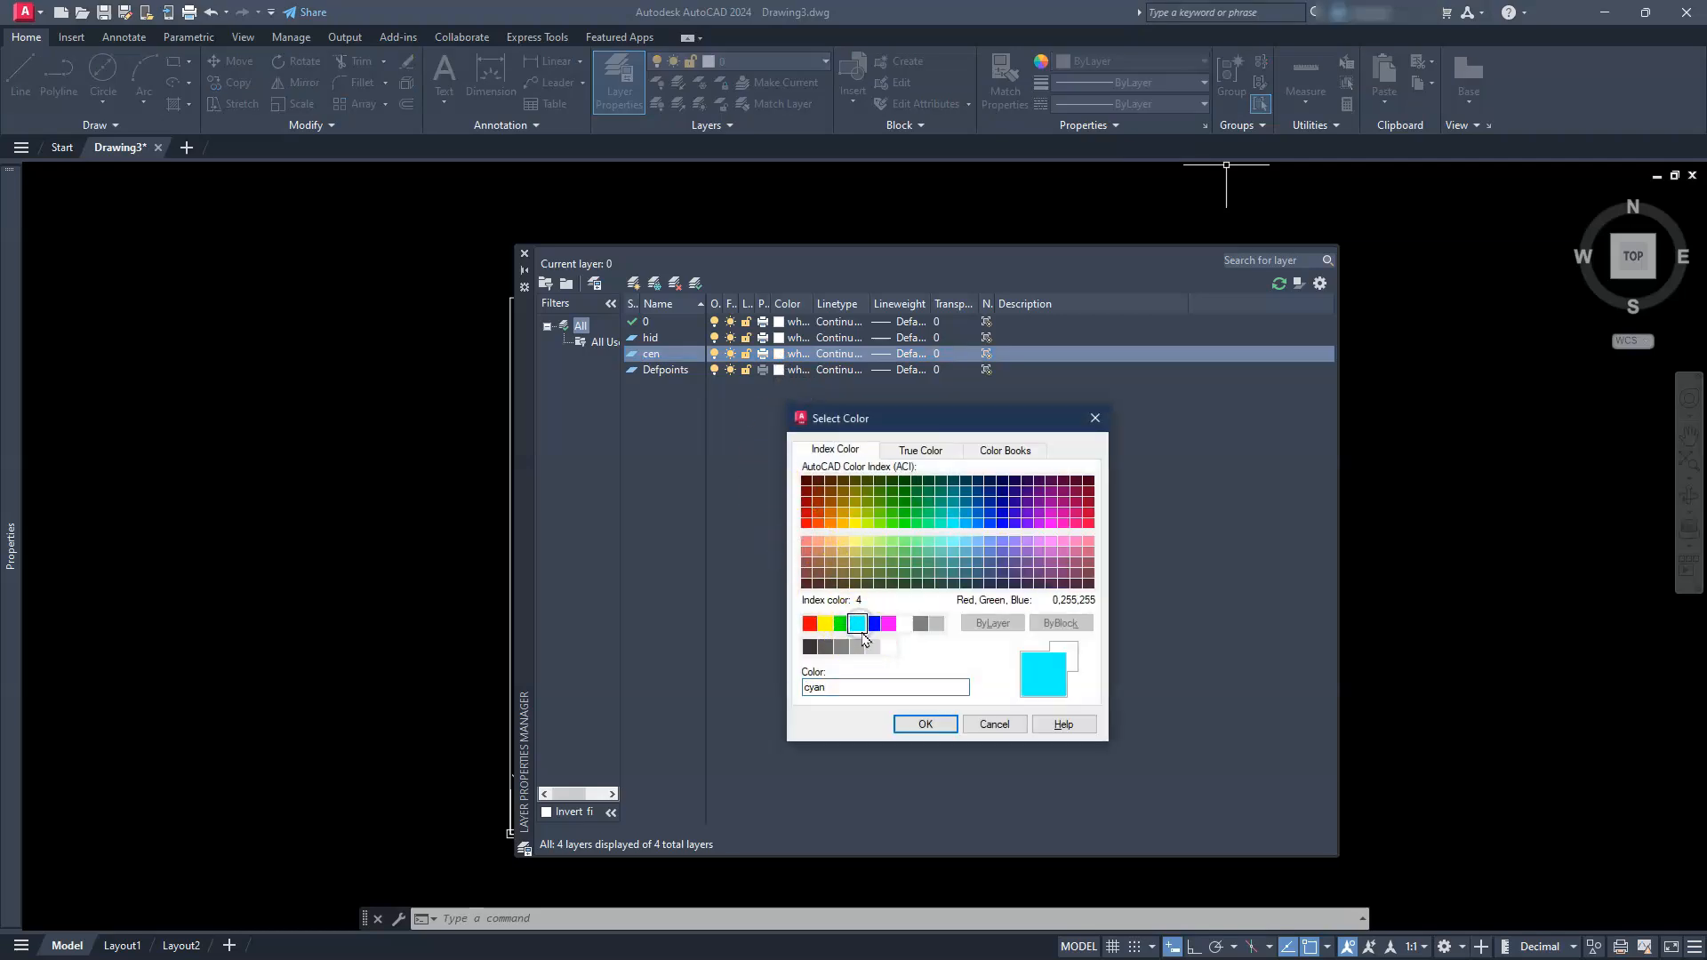
{"action": "left_click", "coordinate": [920, 724]}
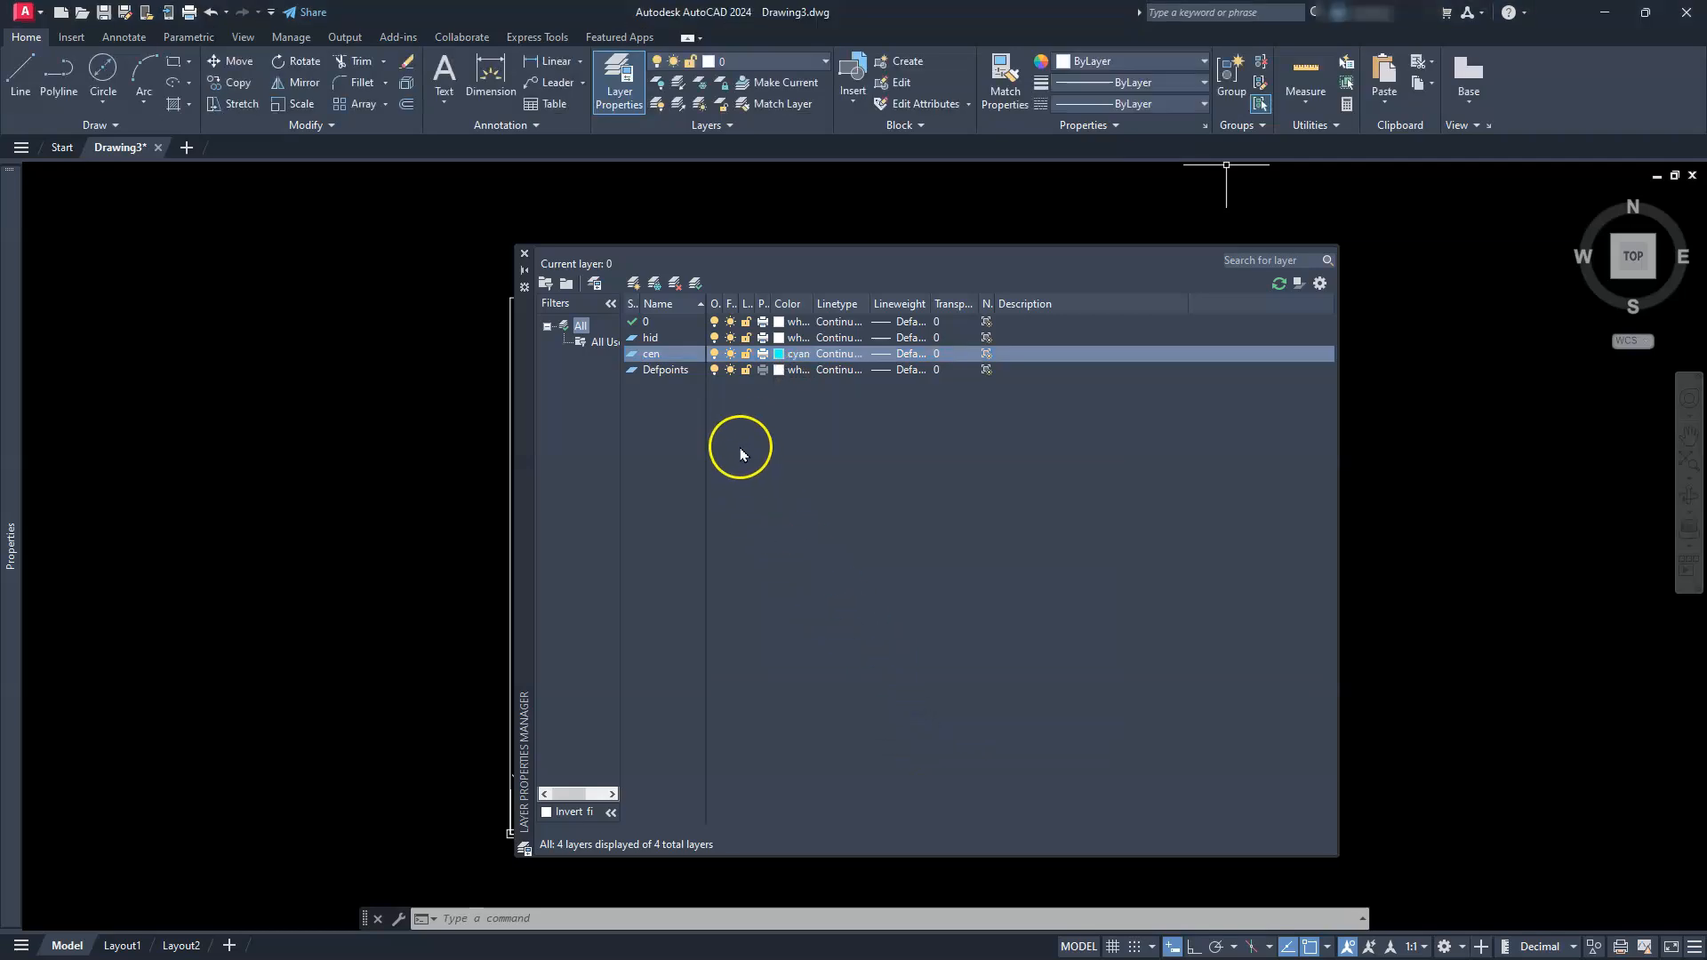
{"action": "left_click", "coordinate": [778, 339]}
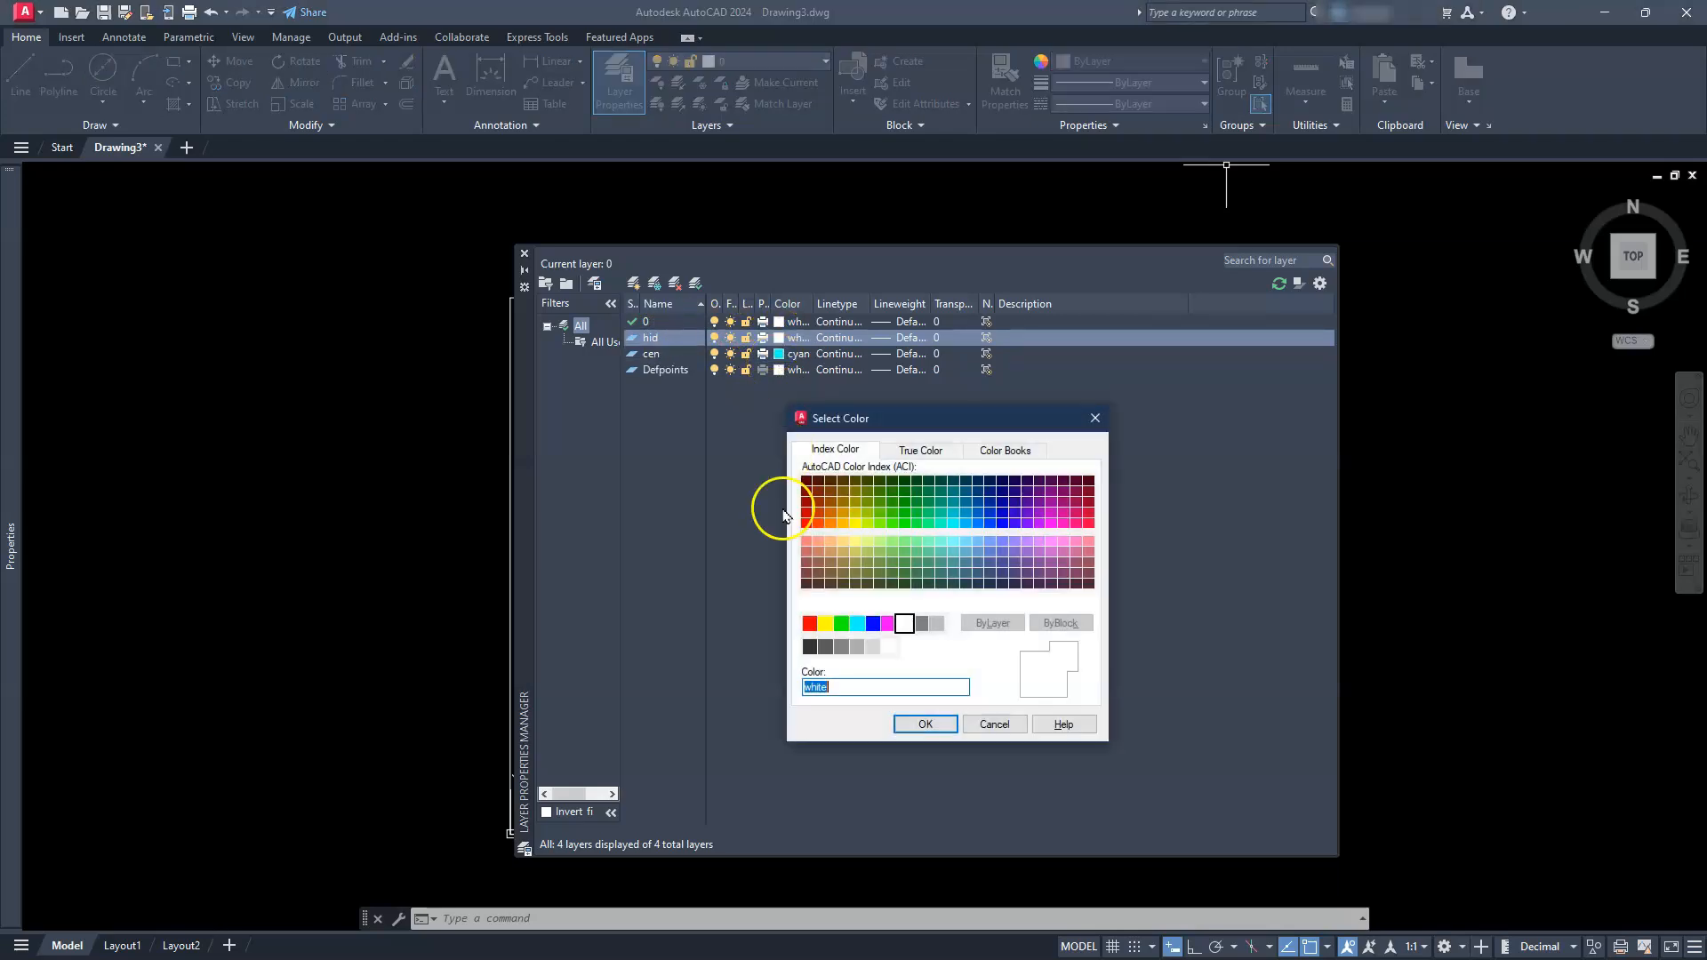
{"action": "left_click", "coordinate": [810, 623]}
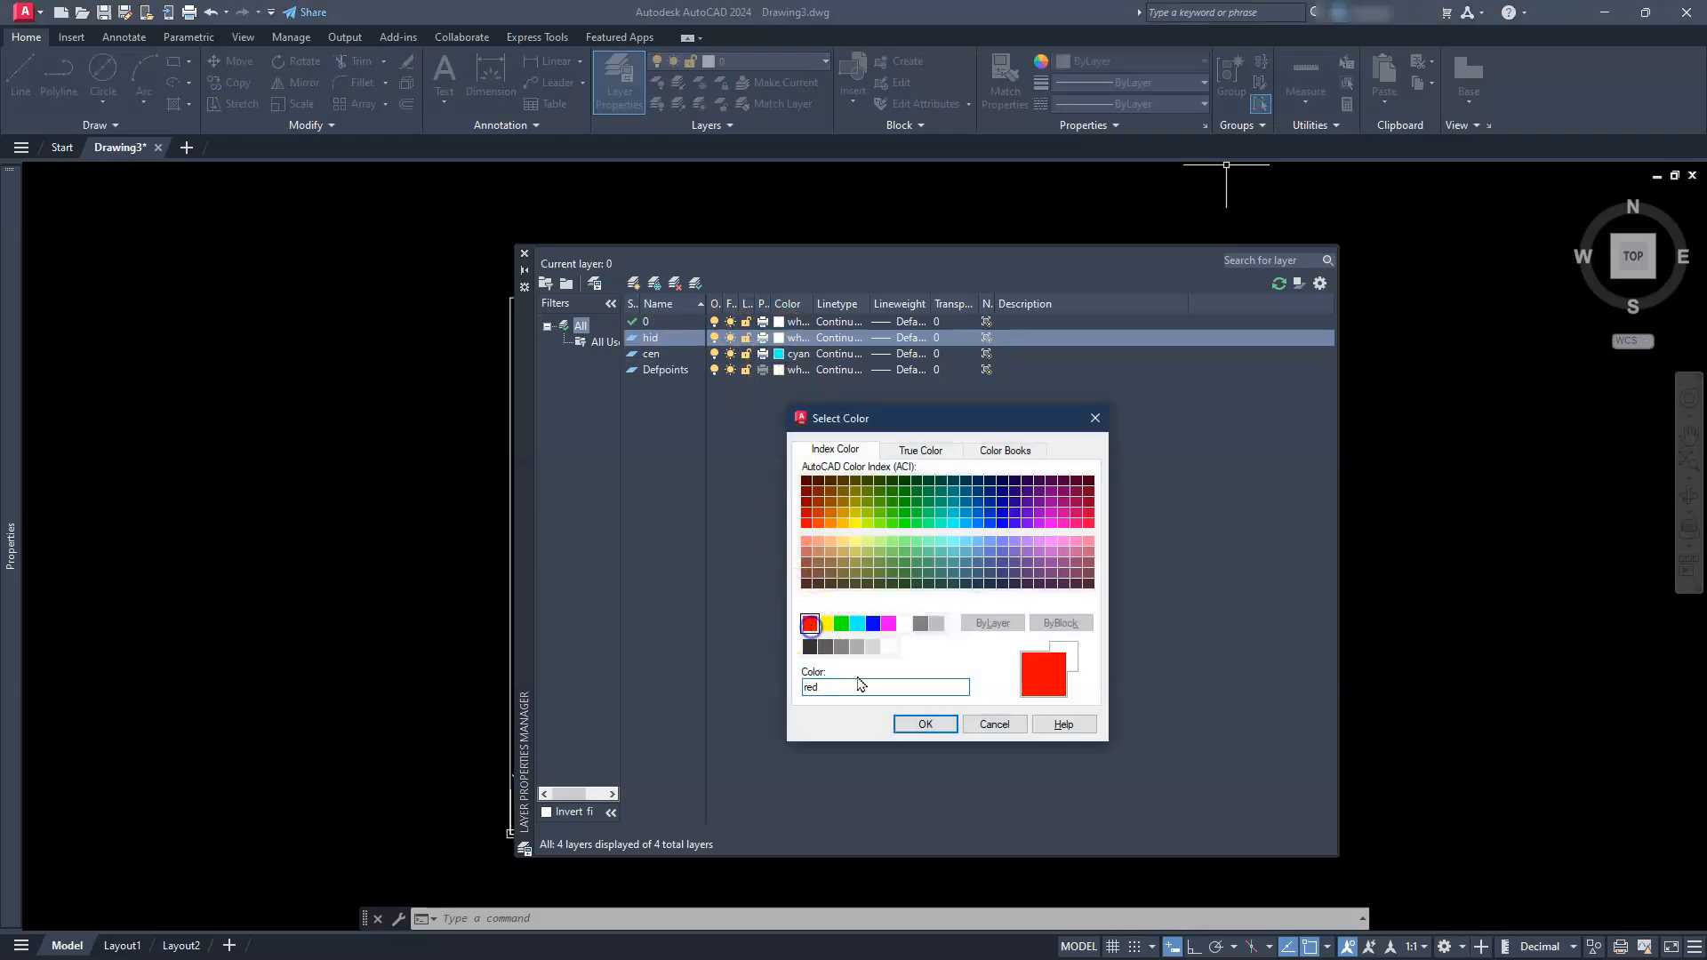
{"action": "left_click", "coordinate": [919, 722]}
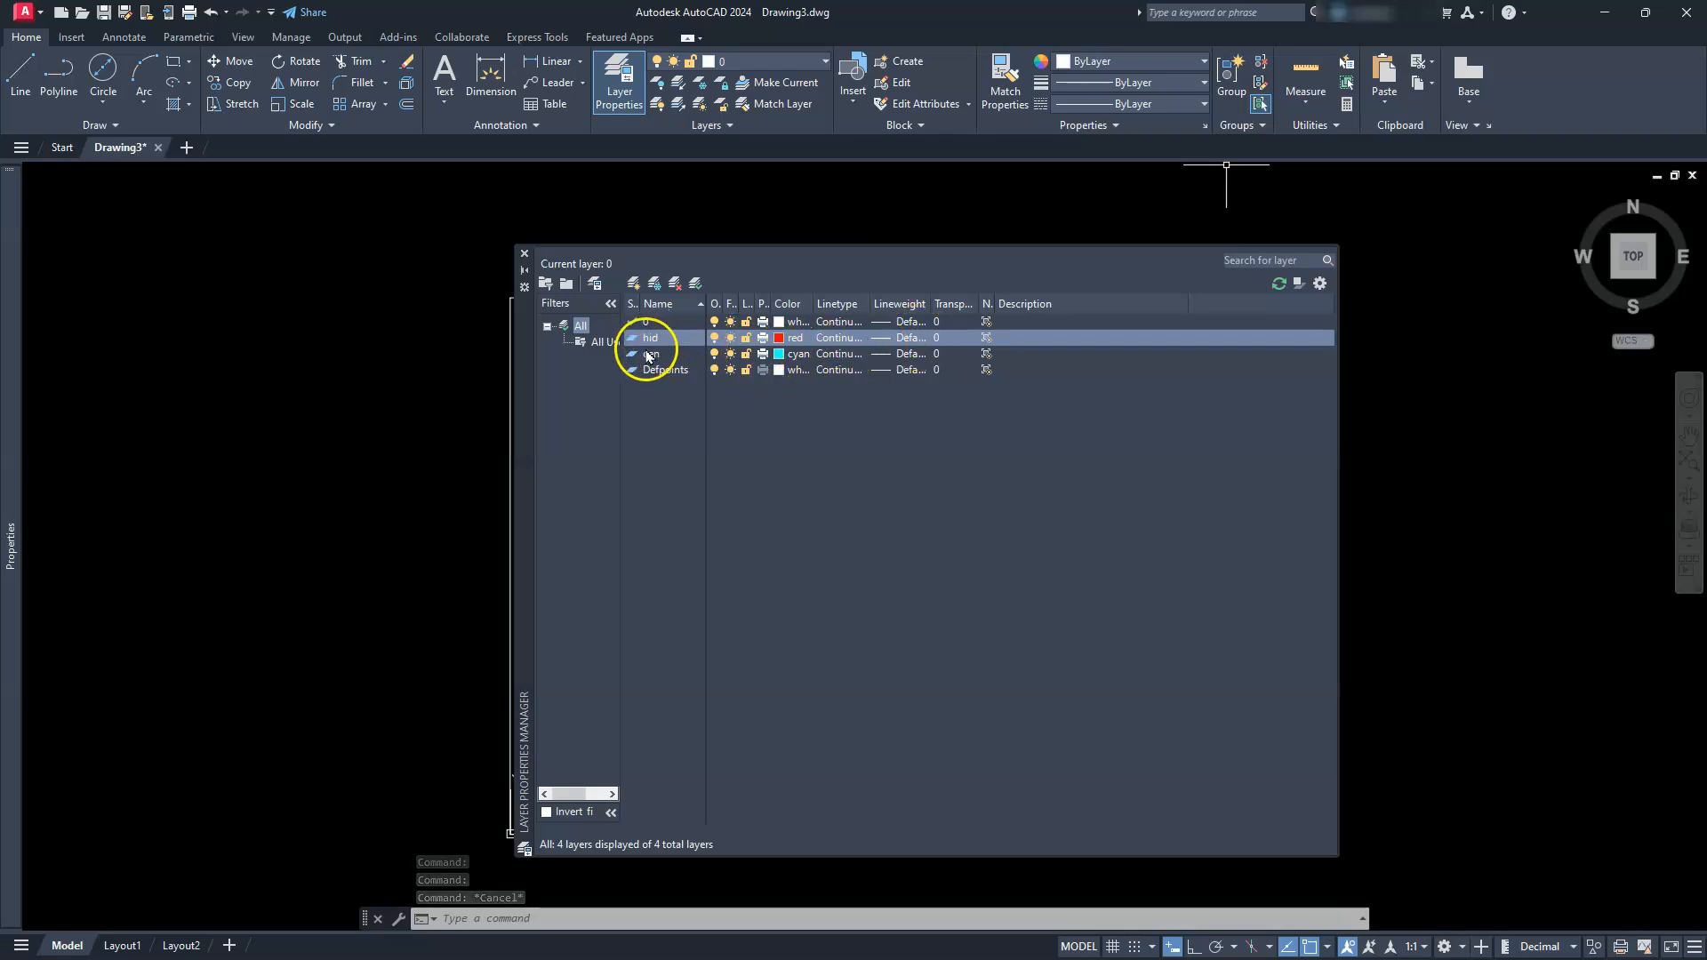
Step: Load the HIDDEN2 linetype from acad.lin and assign it to the hid layer
{"action": "left_click", "coordinate": [838, 341]}
{"action": "left_click", "coordinate": [889, 582]}
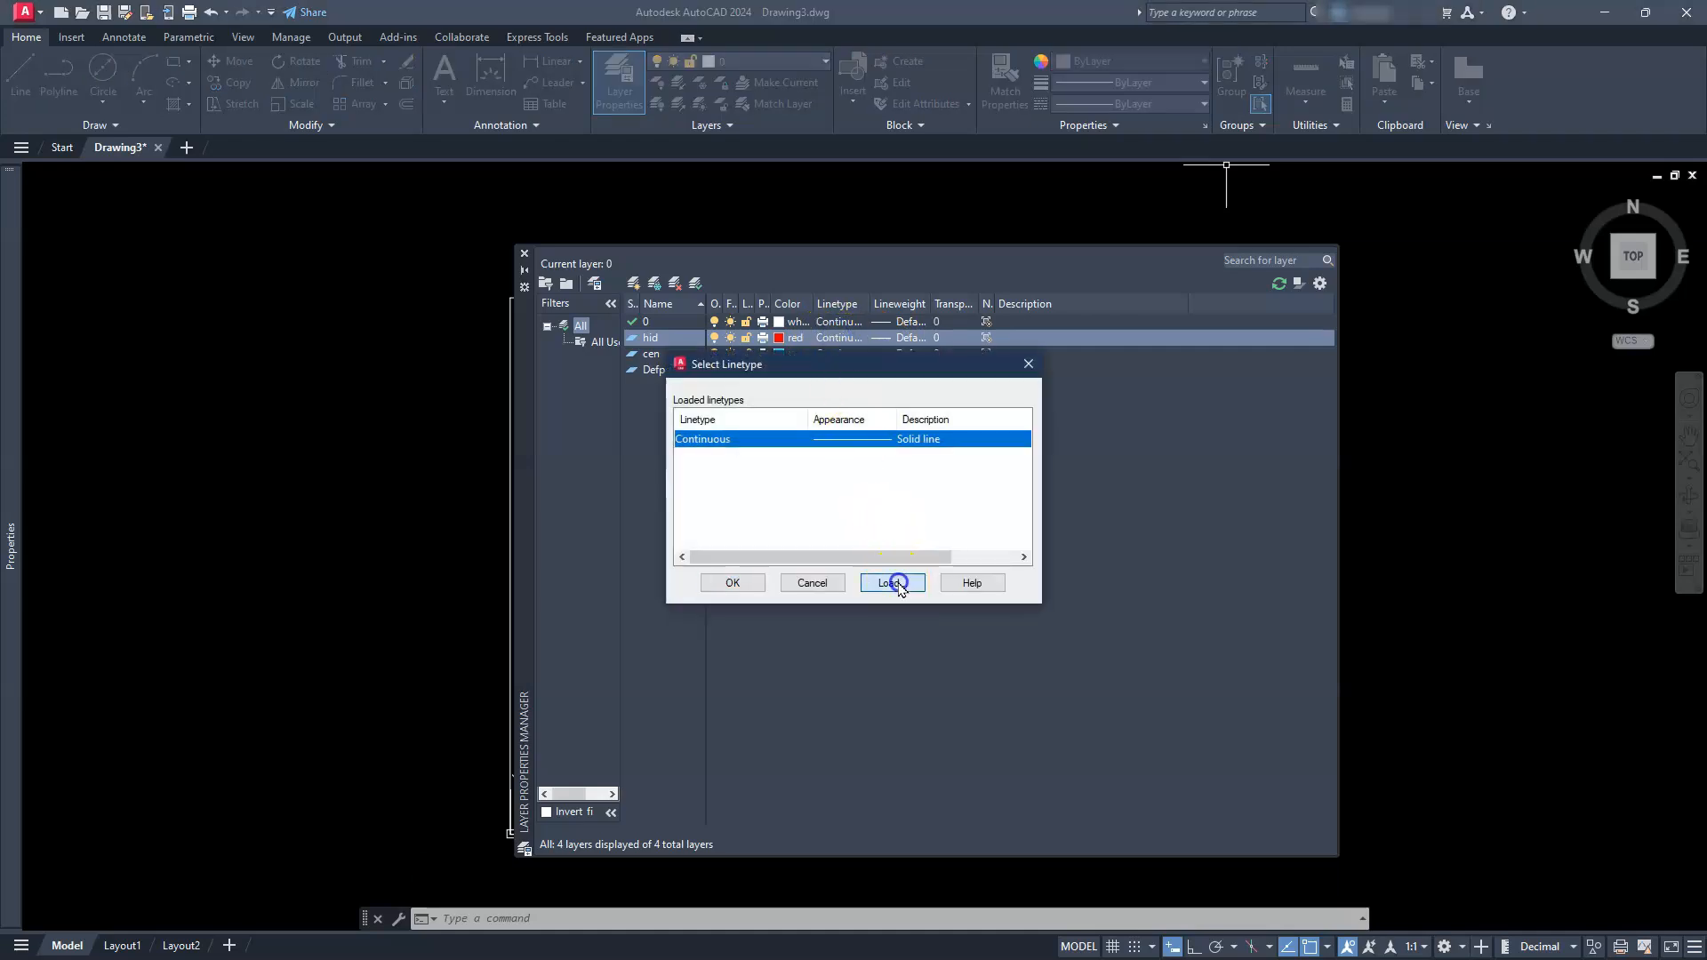
{"action": "scroll", "coordinate": [897, 585], "scroll_direction": "down", "scroll_amount": 11}
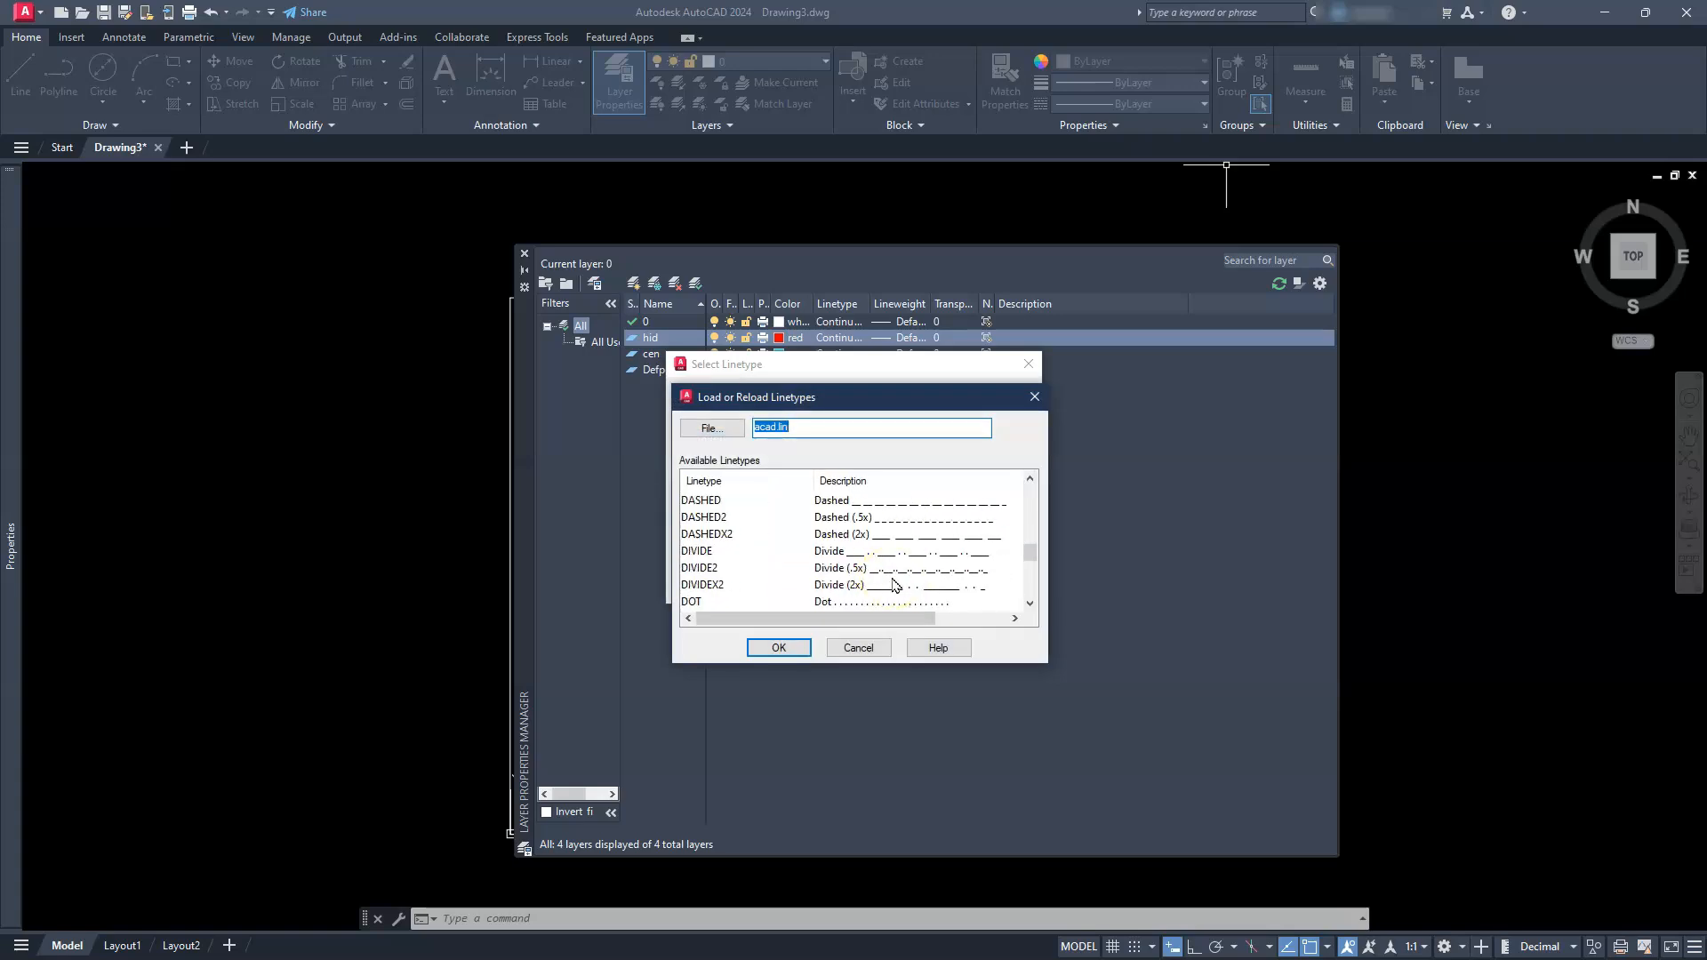
{"action": "scroll", "coordinate": [896, 585], "scroll_direction": "down", "scroll_amount": 1}
{"action": "scroll", "coordinate": [896, 585], "scroll_direction": "down", "scroll_amount": 1}
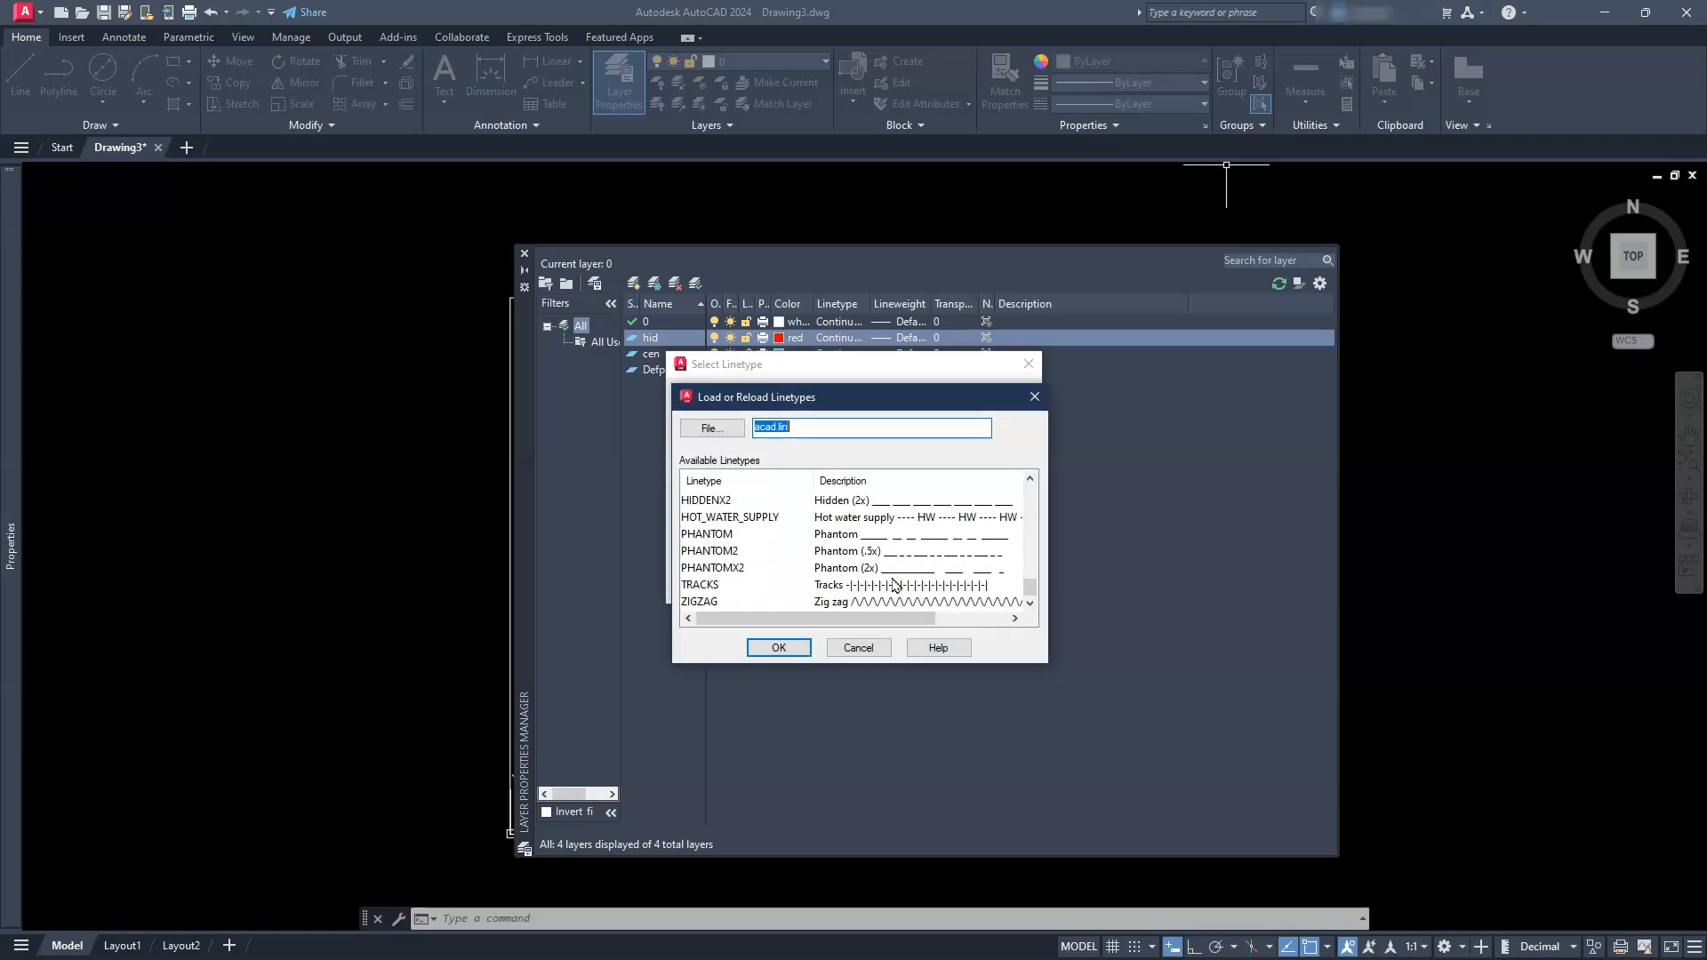
{"action": "scroll", "coordinate": [896, 585], "scroll_direction": "up", "scroll_amount": 1}
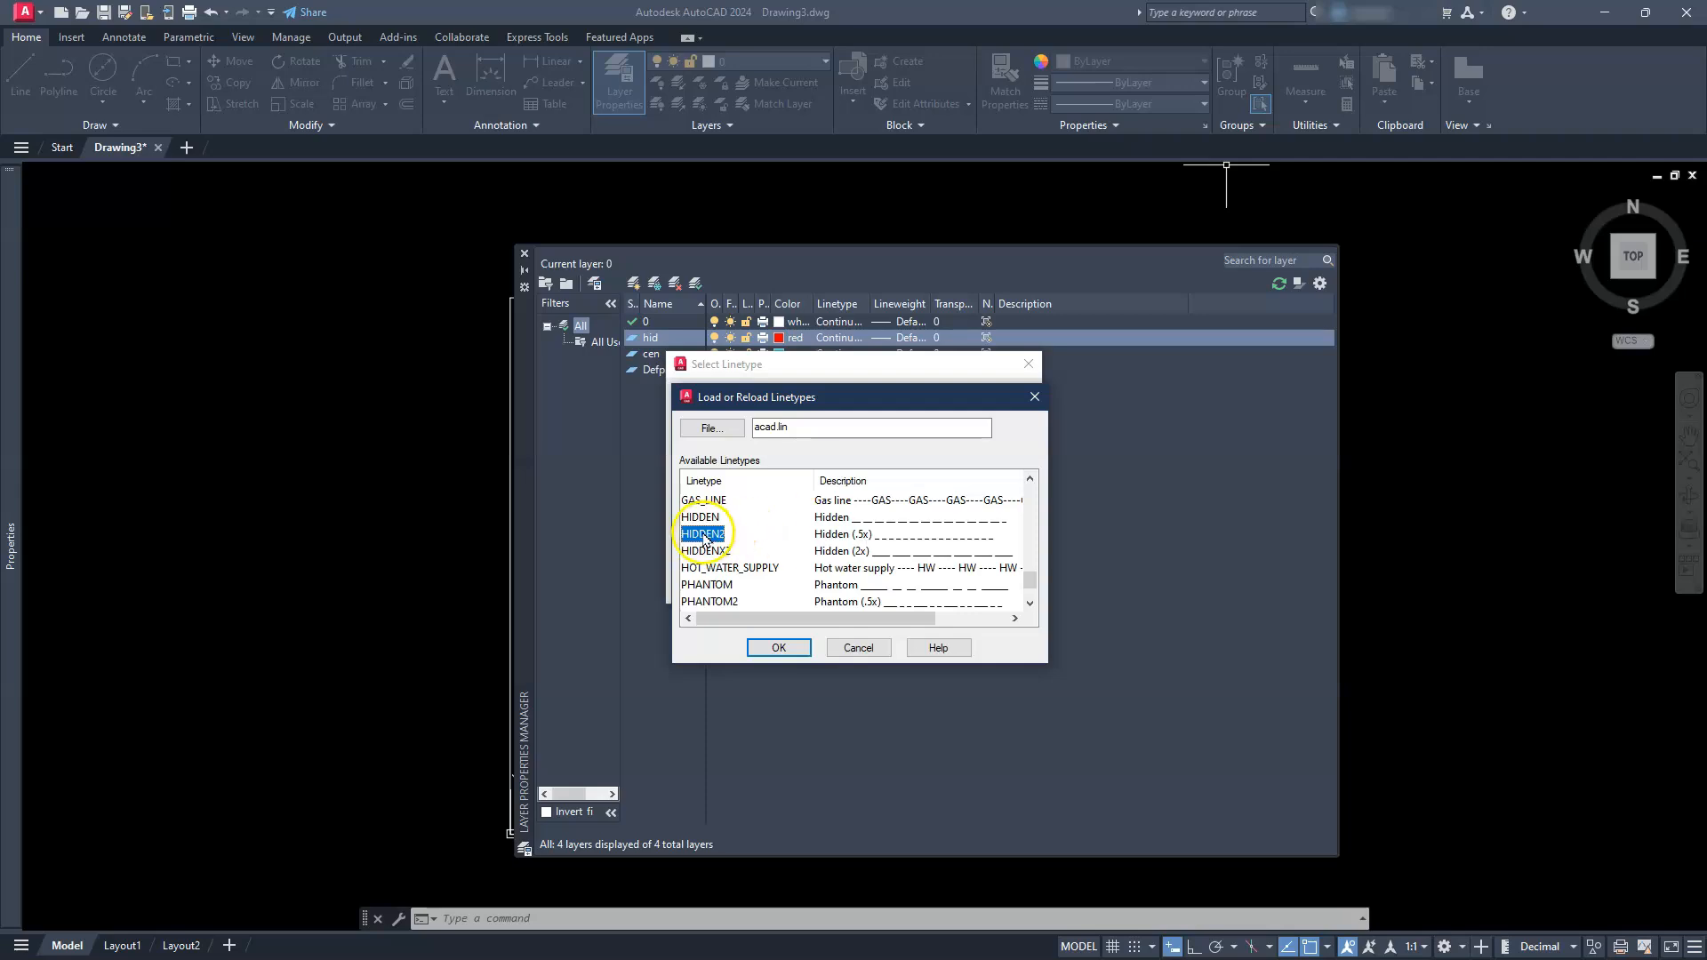
{"action": "left_click", "coordinate": [770, 648]}
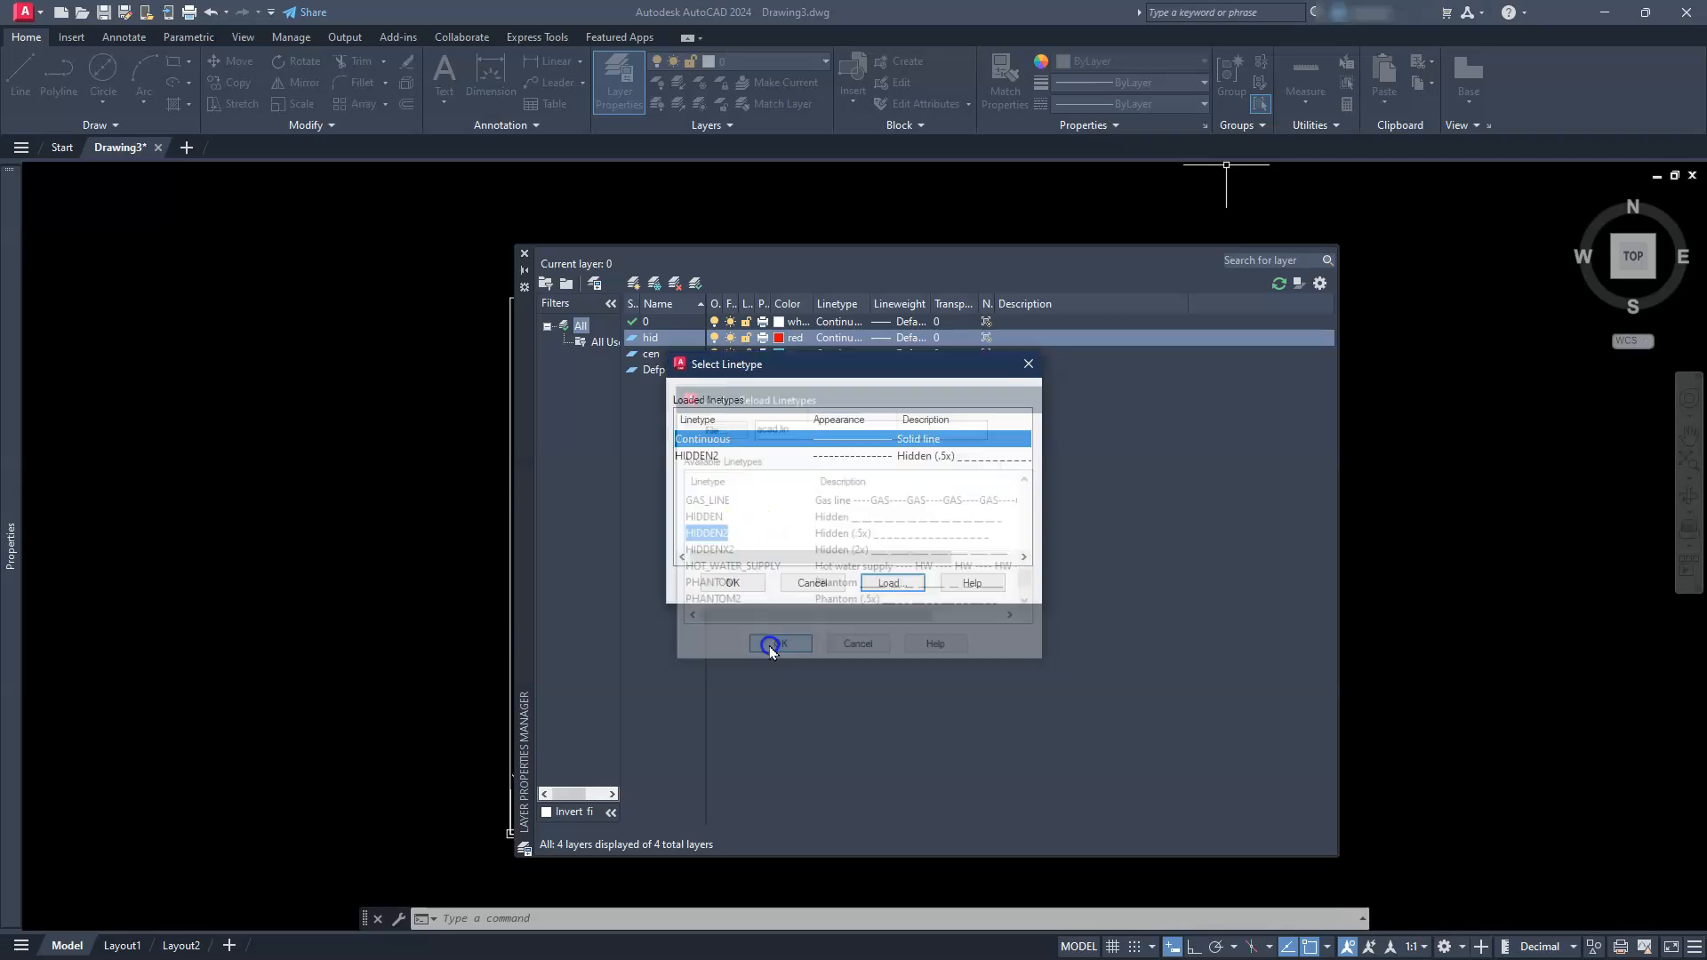
{"action": "left_click", "coordinate": [876, 456]}
{"action": "left_click", "coordinate": [732, 582]}
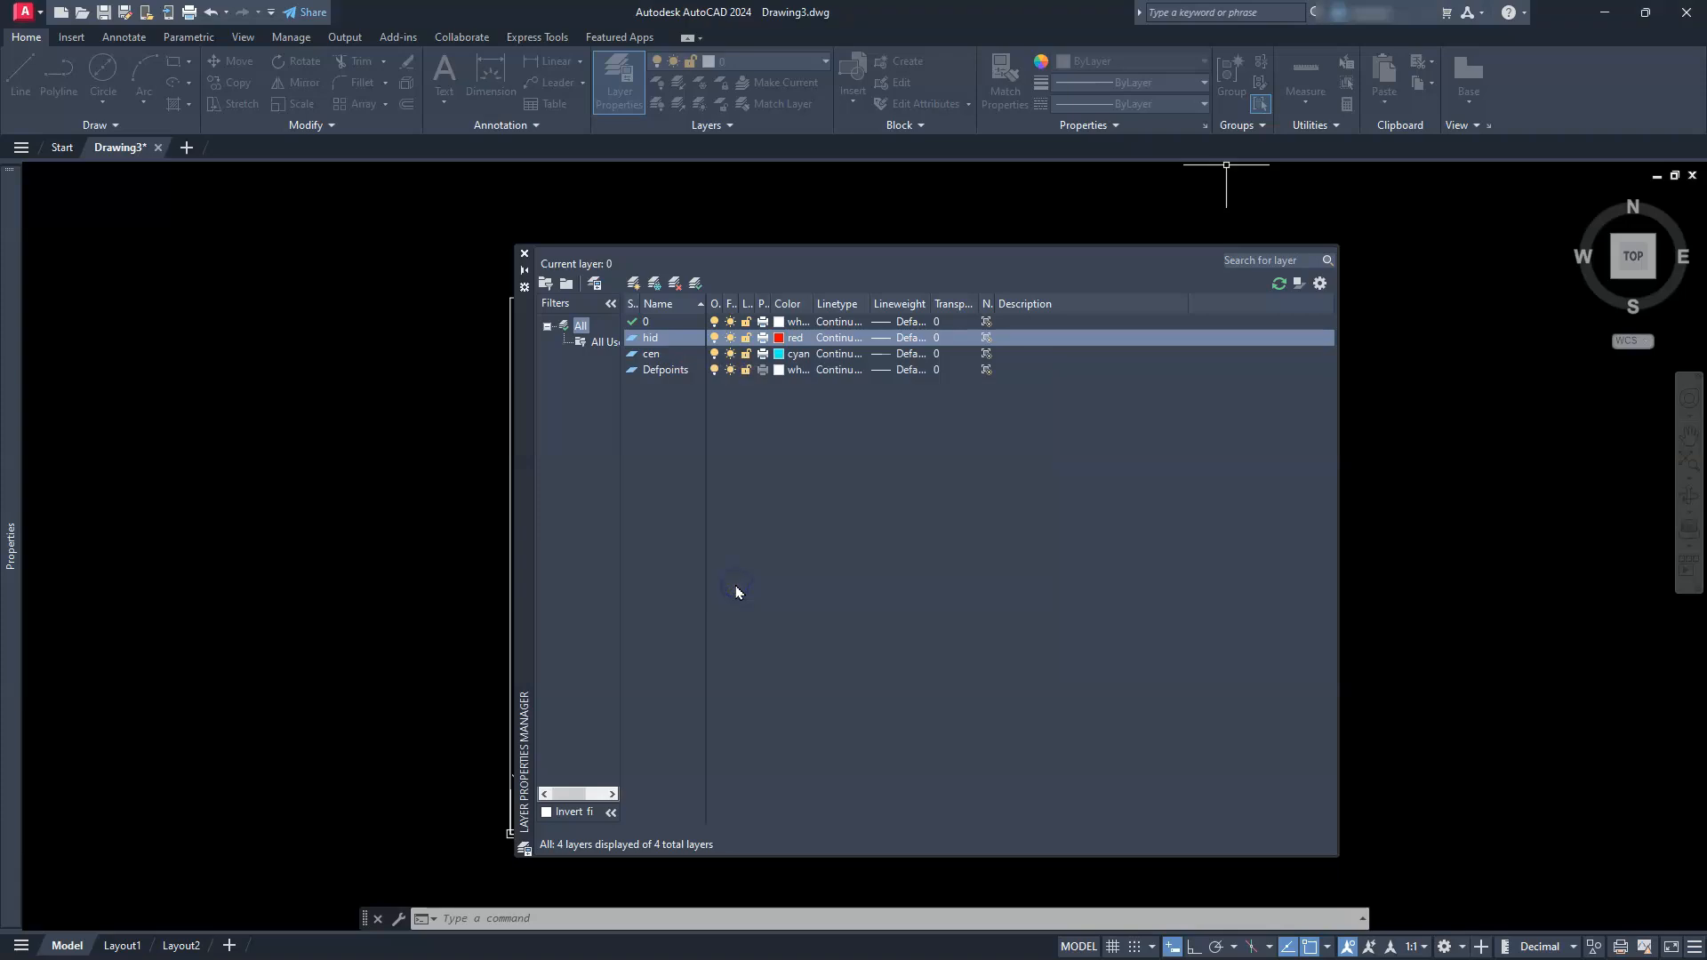
Step: Load the CENTER2 linetype, assign it to the cen layer, and close the layer manager
{"action": "left_click", "coordinate": [833, 360]}
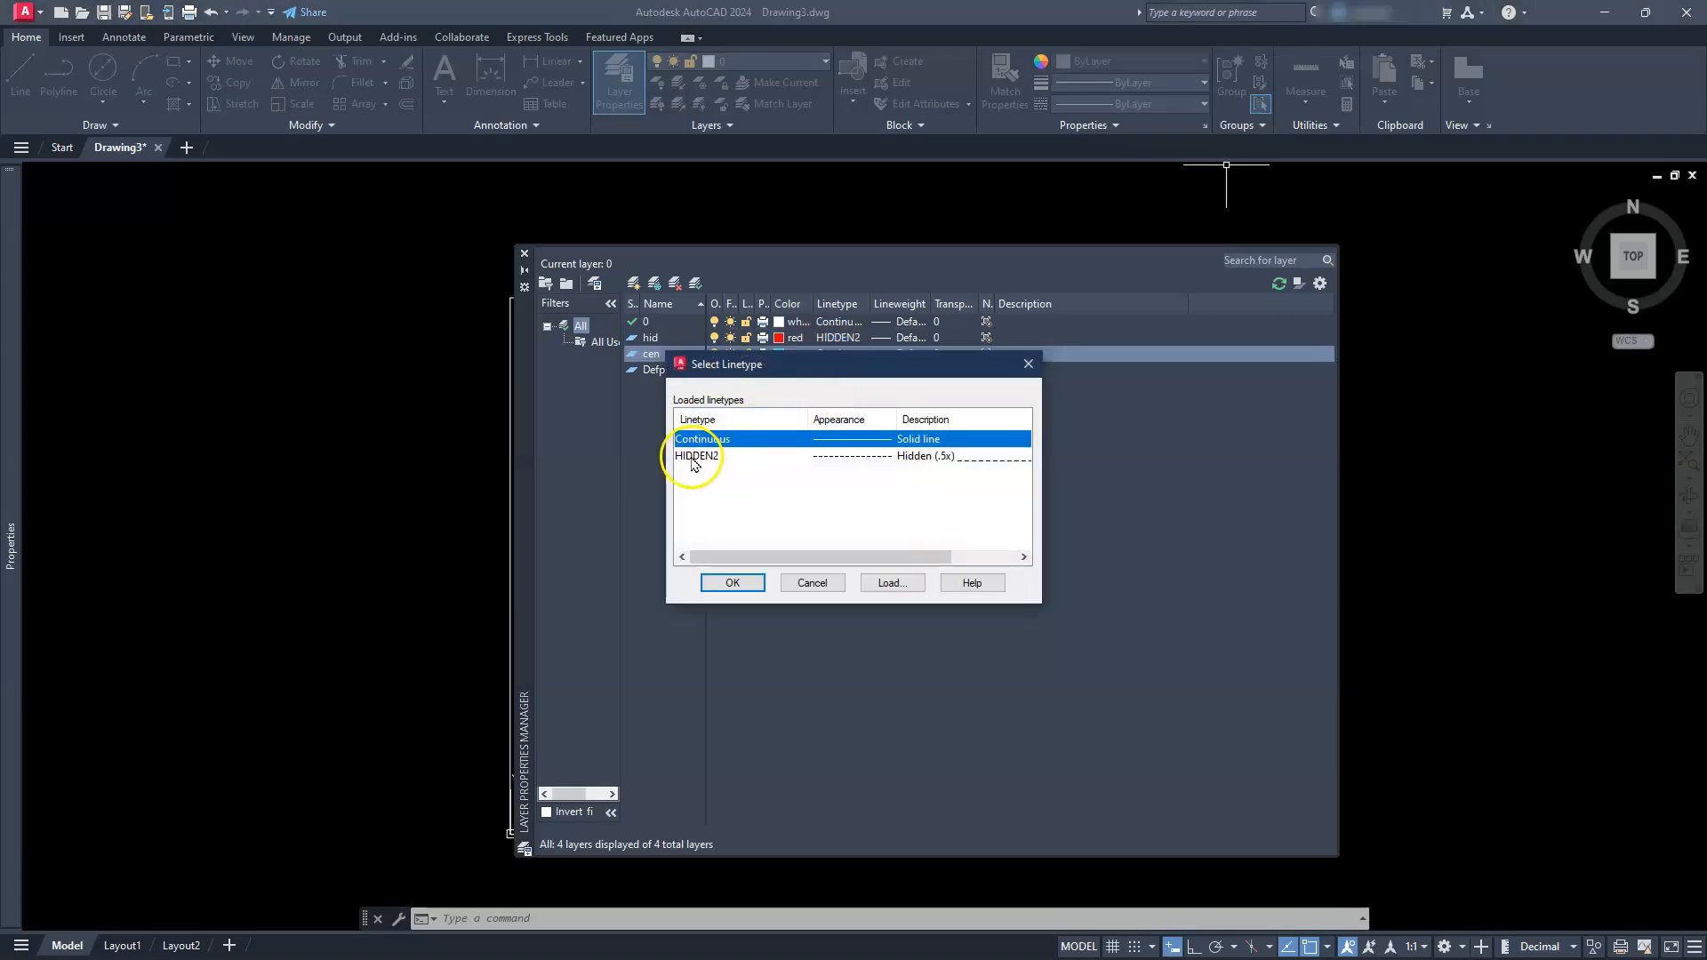
{"action": "left_click", "coordinate": [884, 582]}
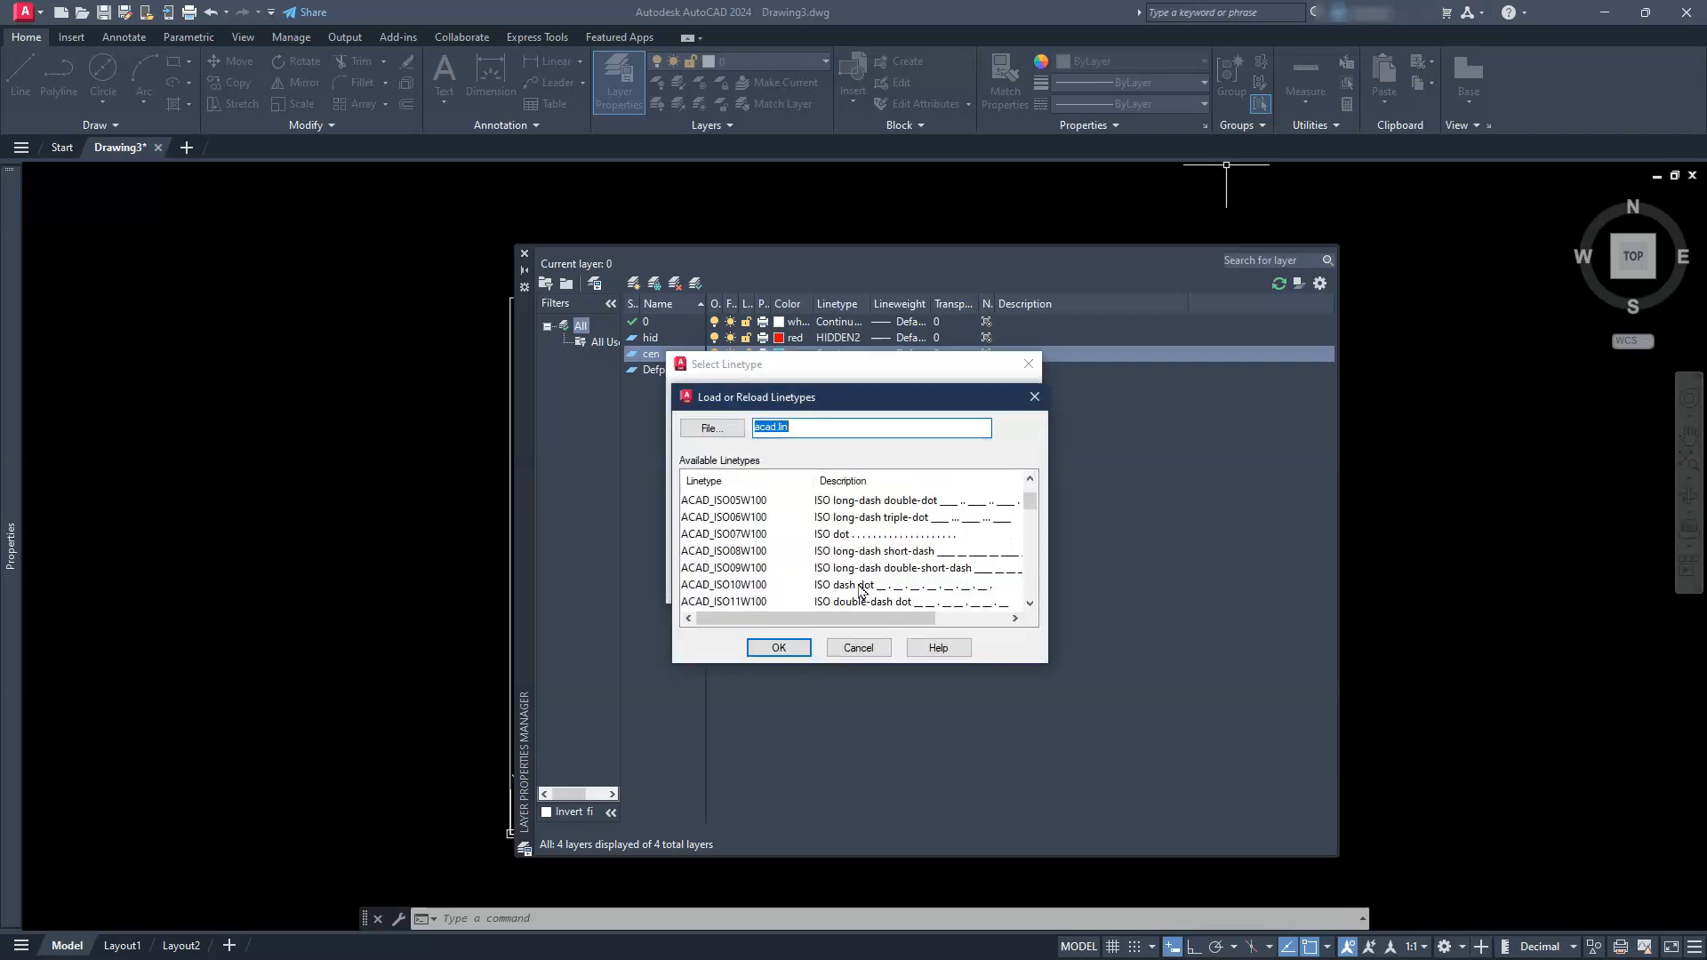
{"action": "scroll", "coordinate": [856, 589], "scroll_direction": "down", "scroll_amount": 1}
{"action": "left_click", "coordinate": [702, 567]}
{"action": "left_click", "coordinate": [775, 649]}
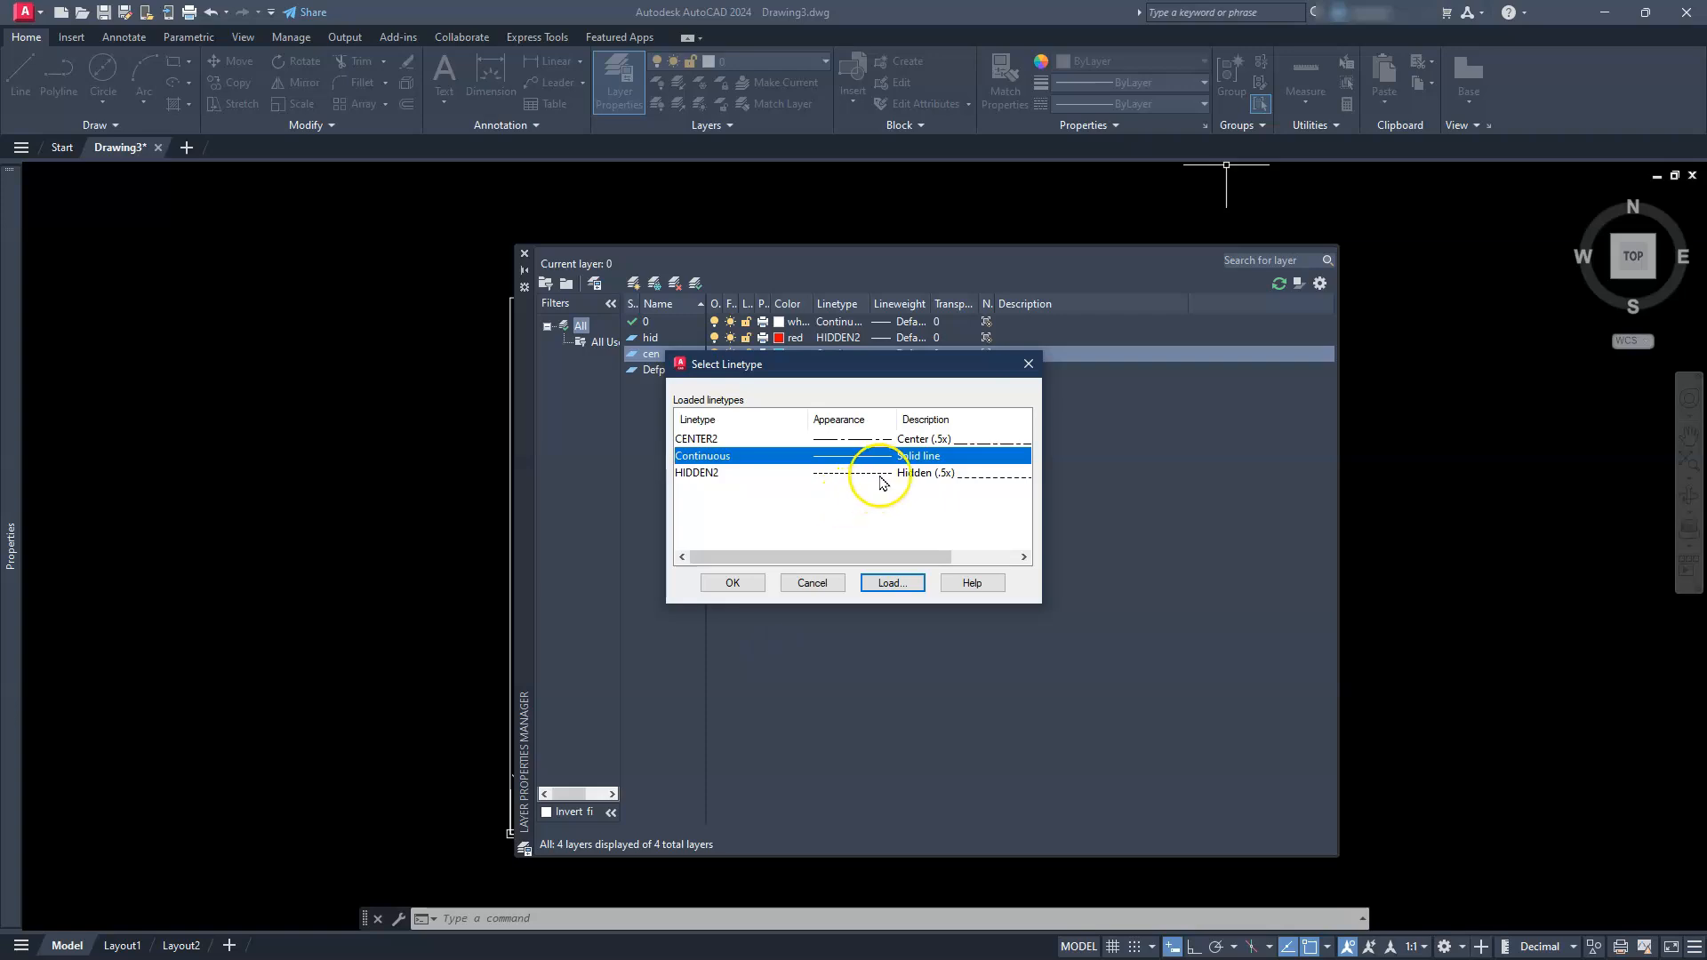
{"action": "left_click", "coordinate": [892, 439]}
{"action": "left_click", "coordinate": [733, 582]}
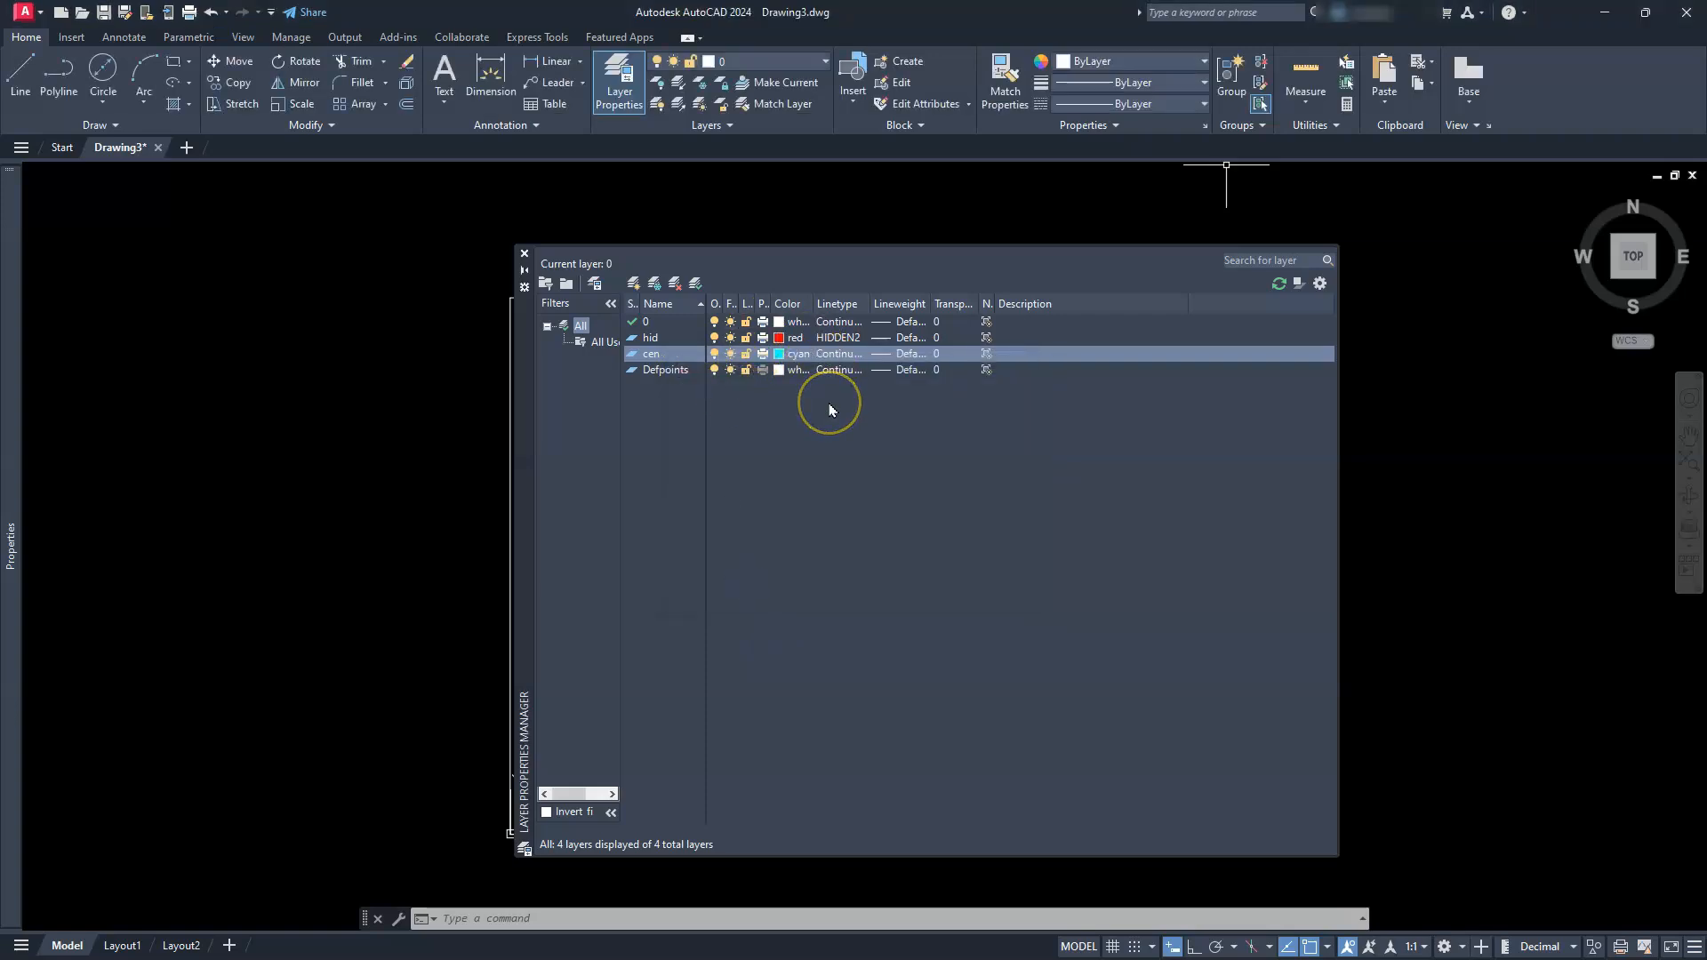
{"action": "left_click", "coordinate": [524, 257]}
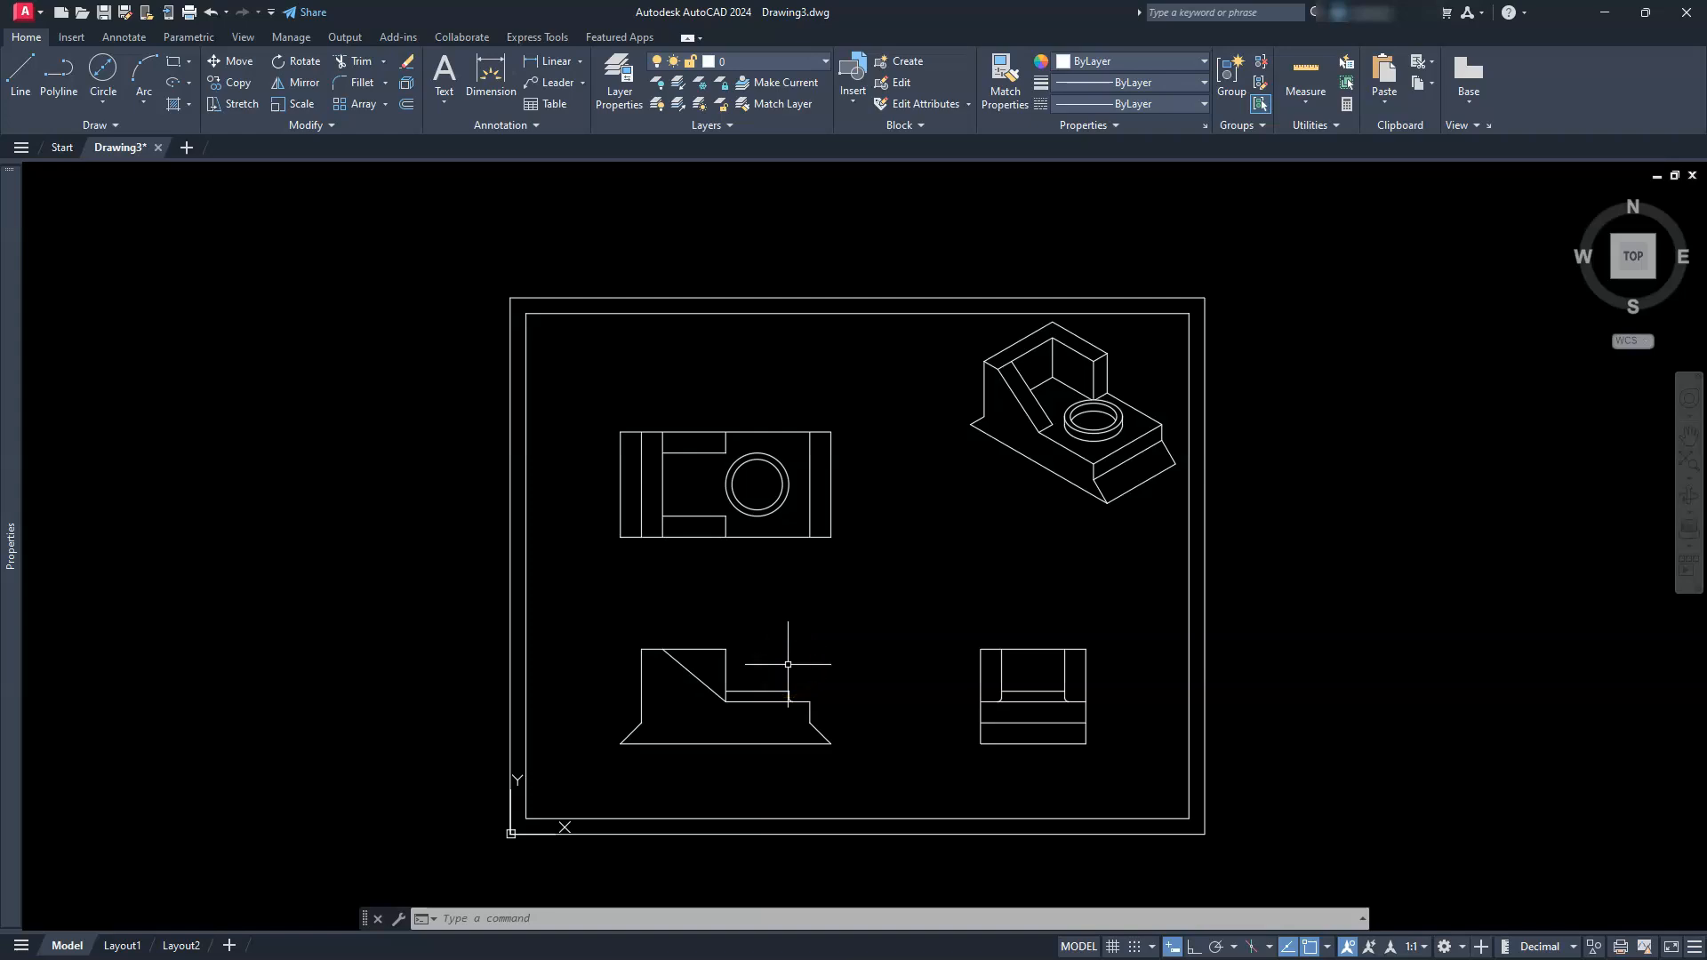
Step: Set the CENTERLAYER variable to cen so center marks and centerlines go on that layer
{"action": "type", "text": "centerla"}
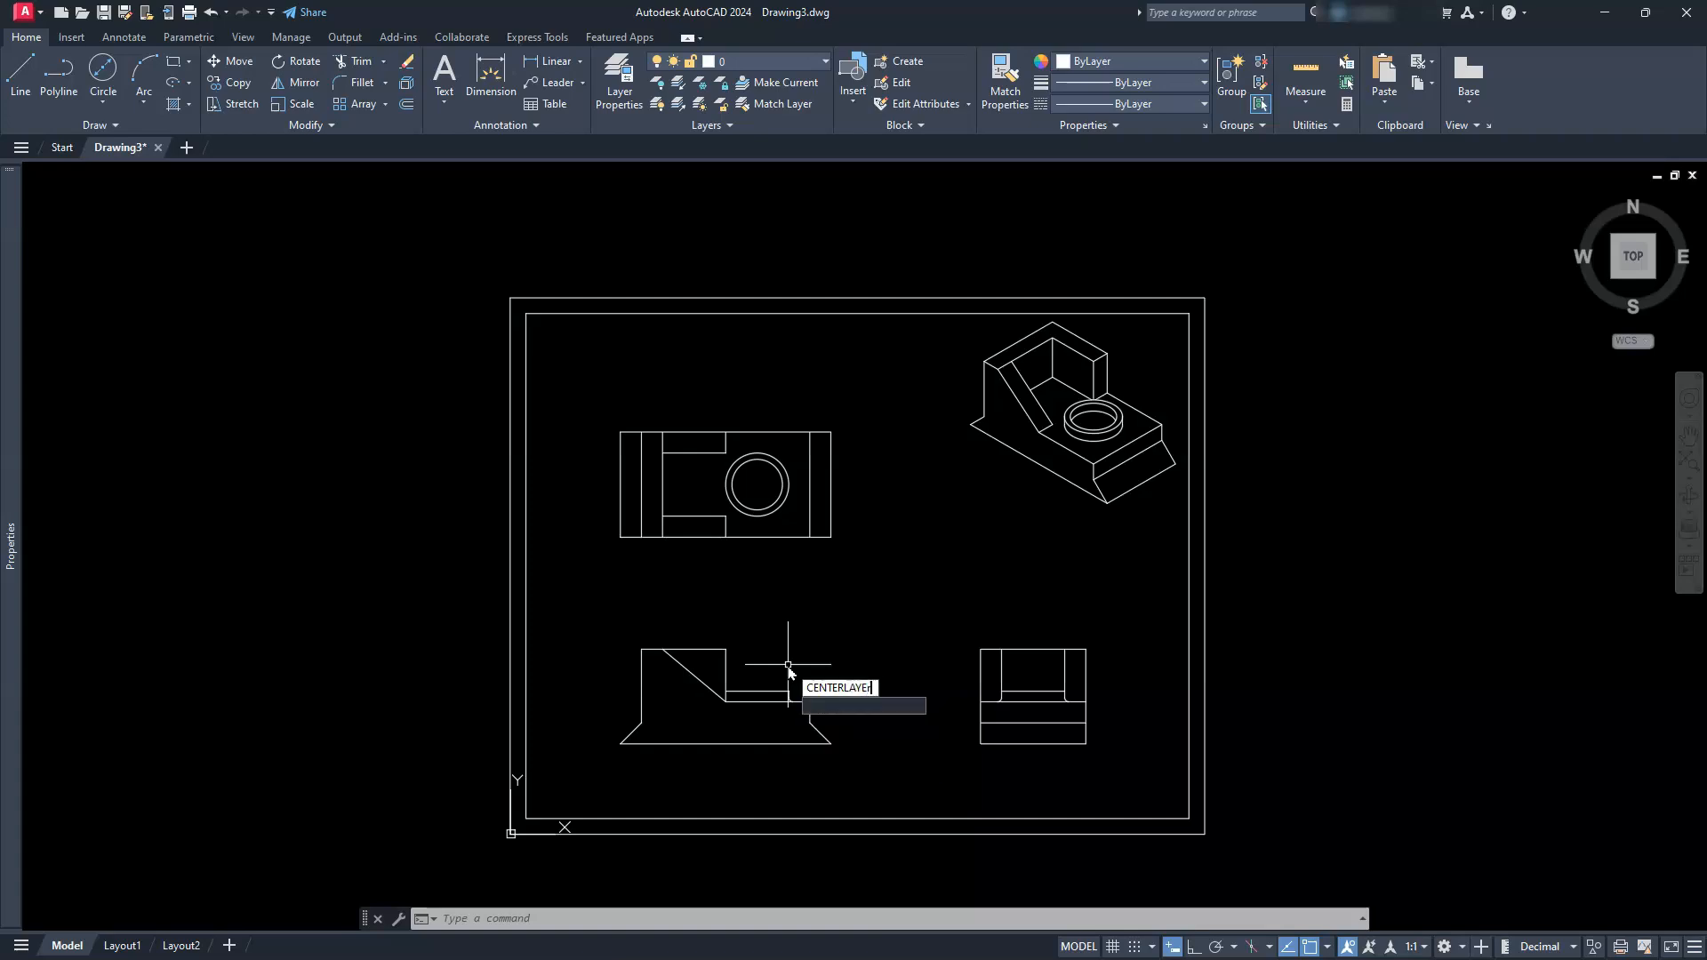
{"action": "type", "text": "yer"}
{"action": "key", "text": "Return"}
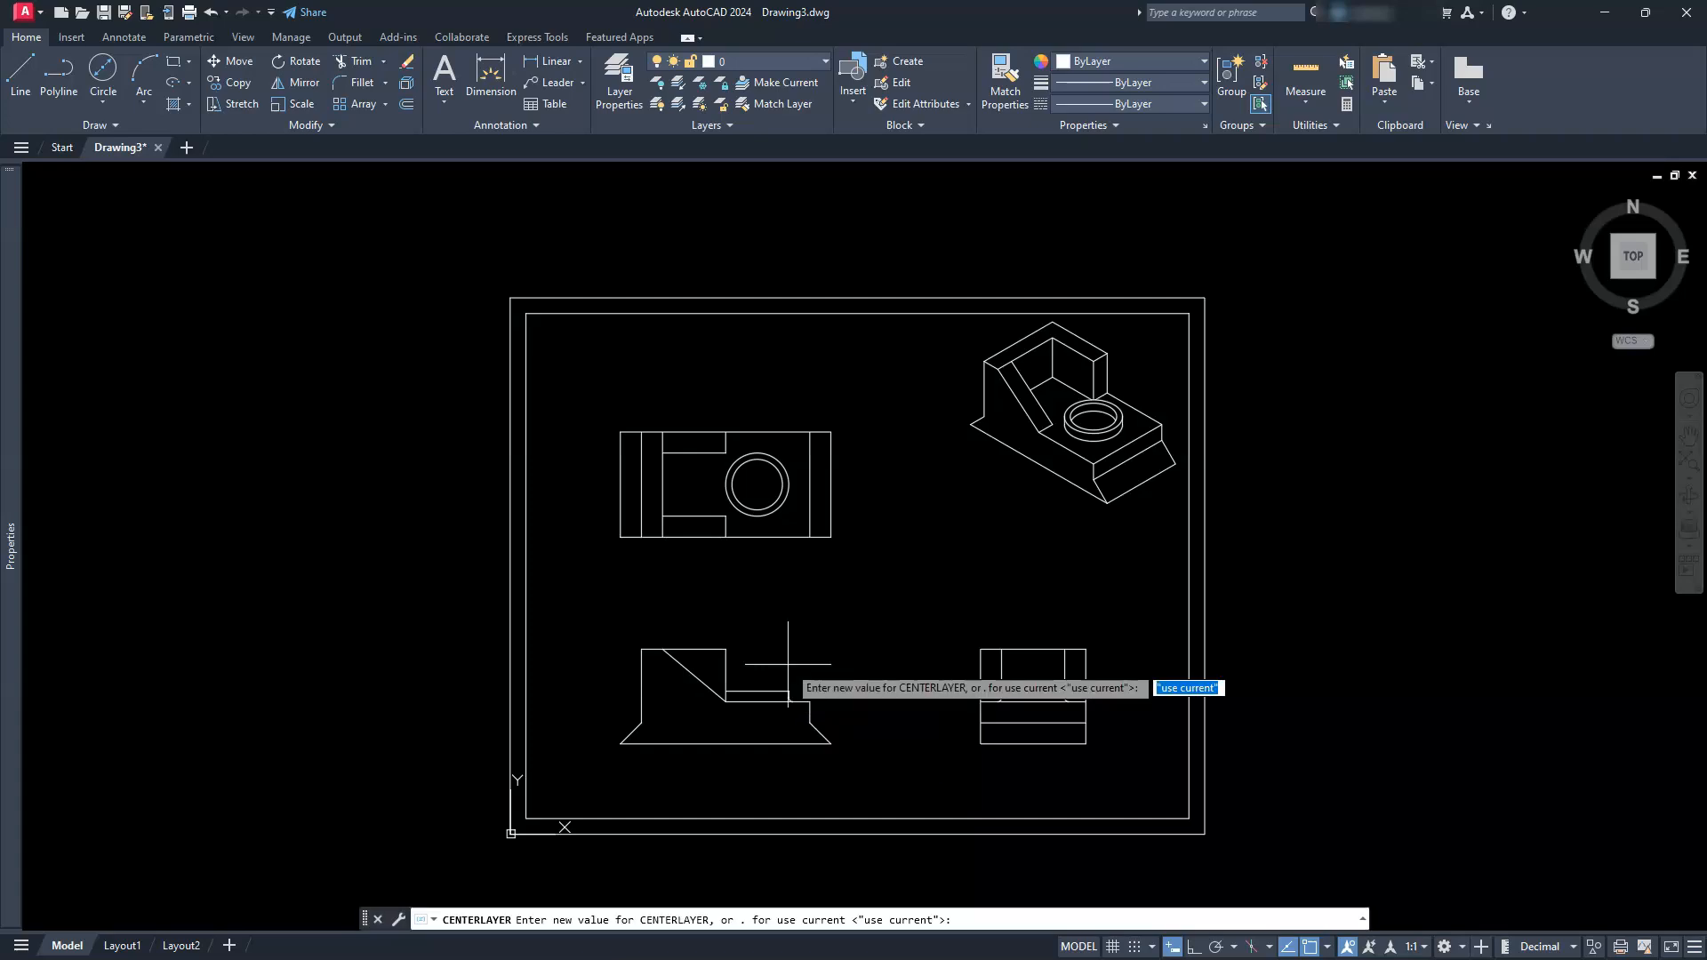
{"action": "type", "text": "ce"}
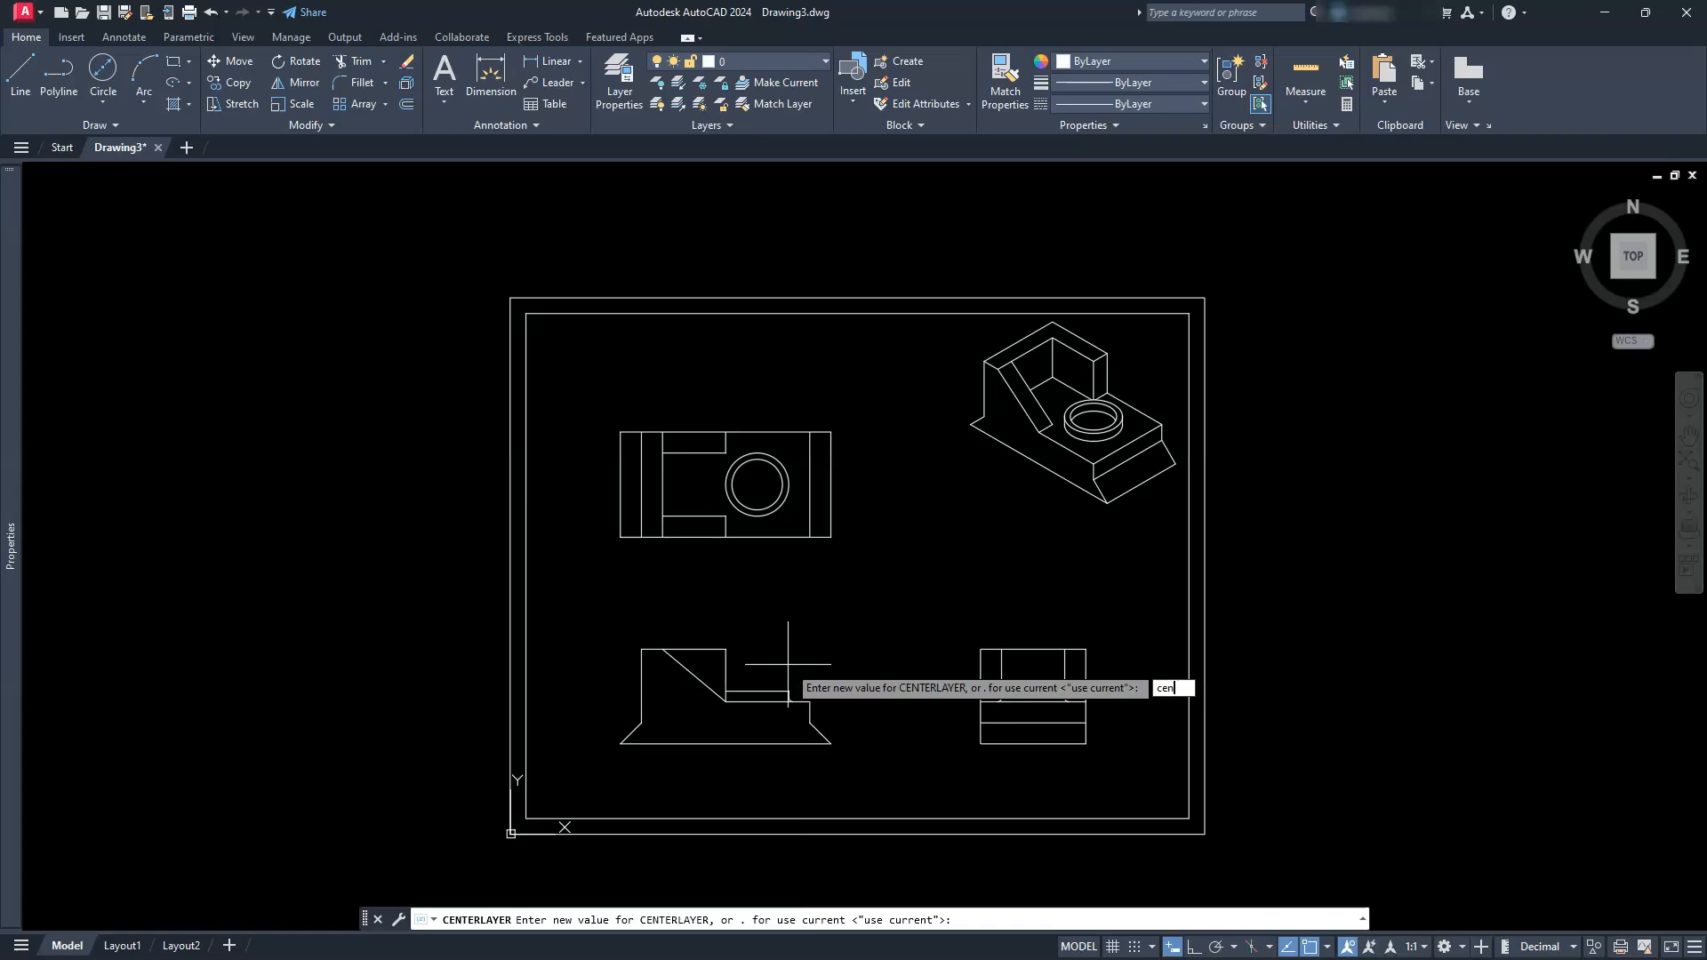
{"action": "type", "text": "n"}
{"action": "key", "text": "Return"}
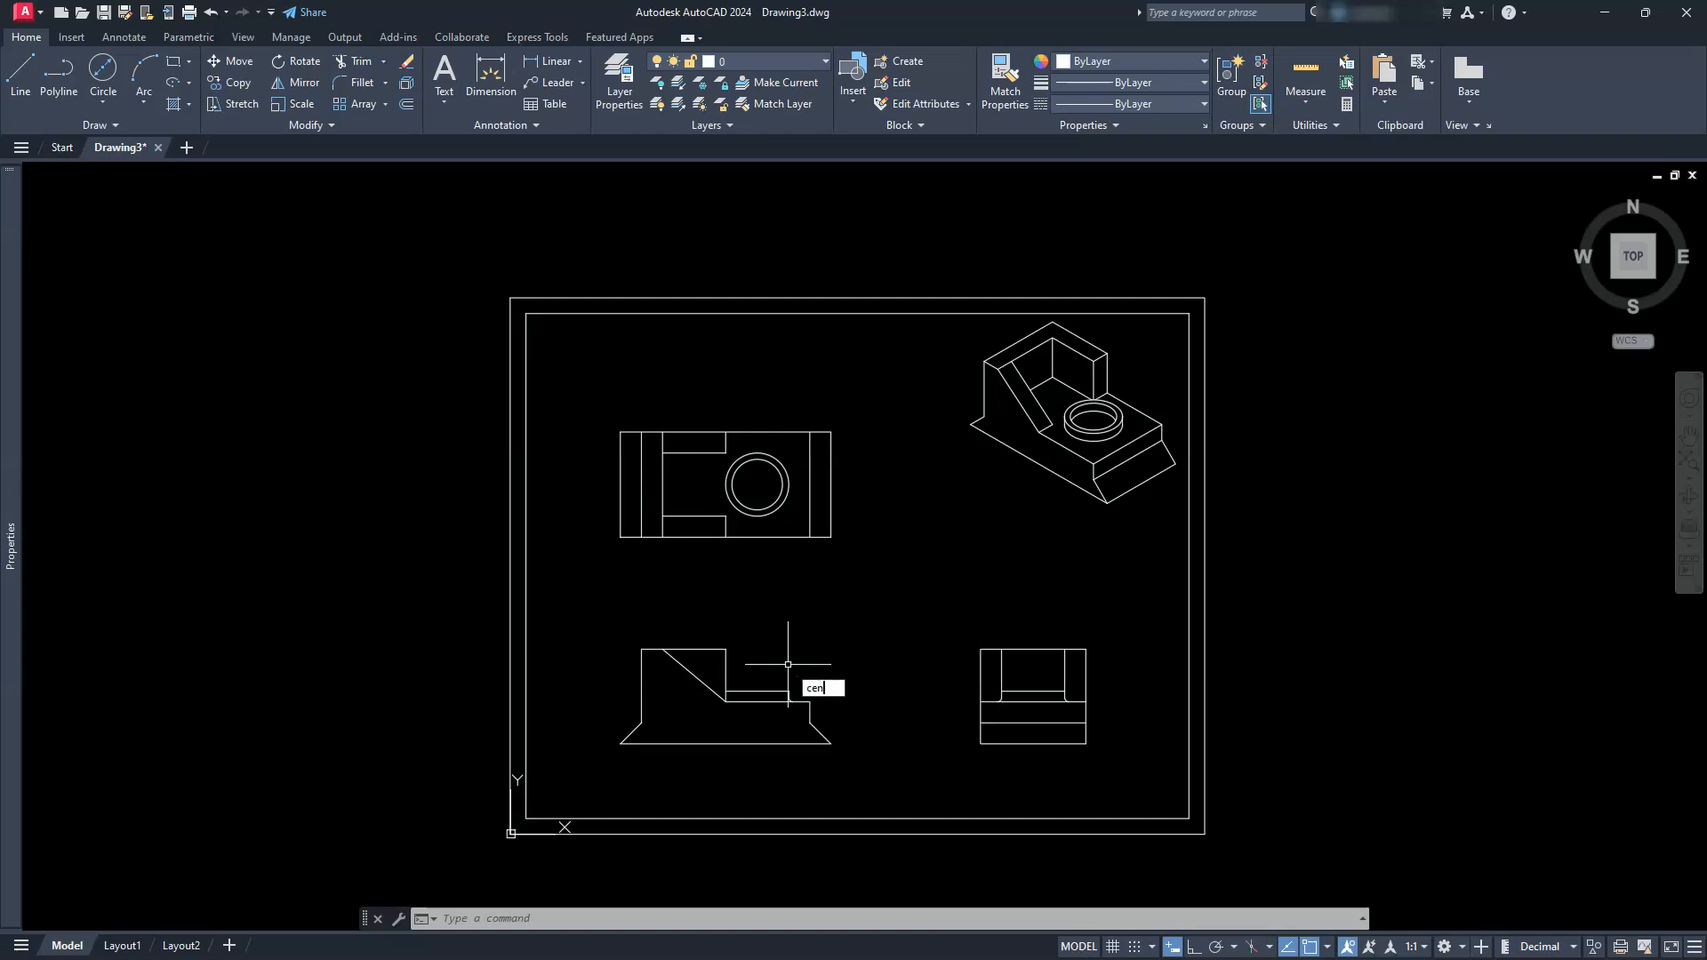
Step: Set the centerline extension variable CENTEREXE to 3
{"action": "type", "text": "centerexe"}
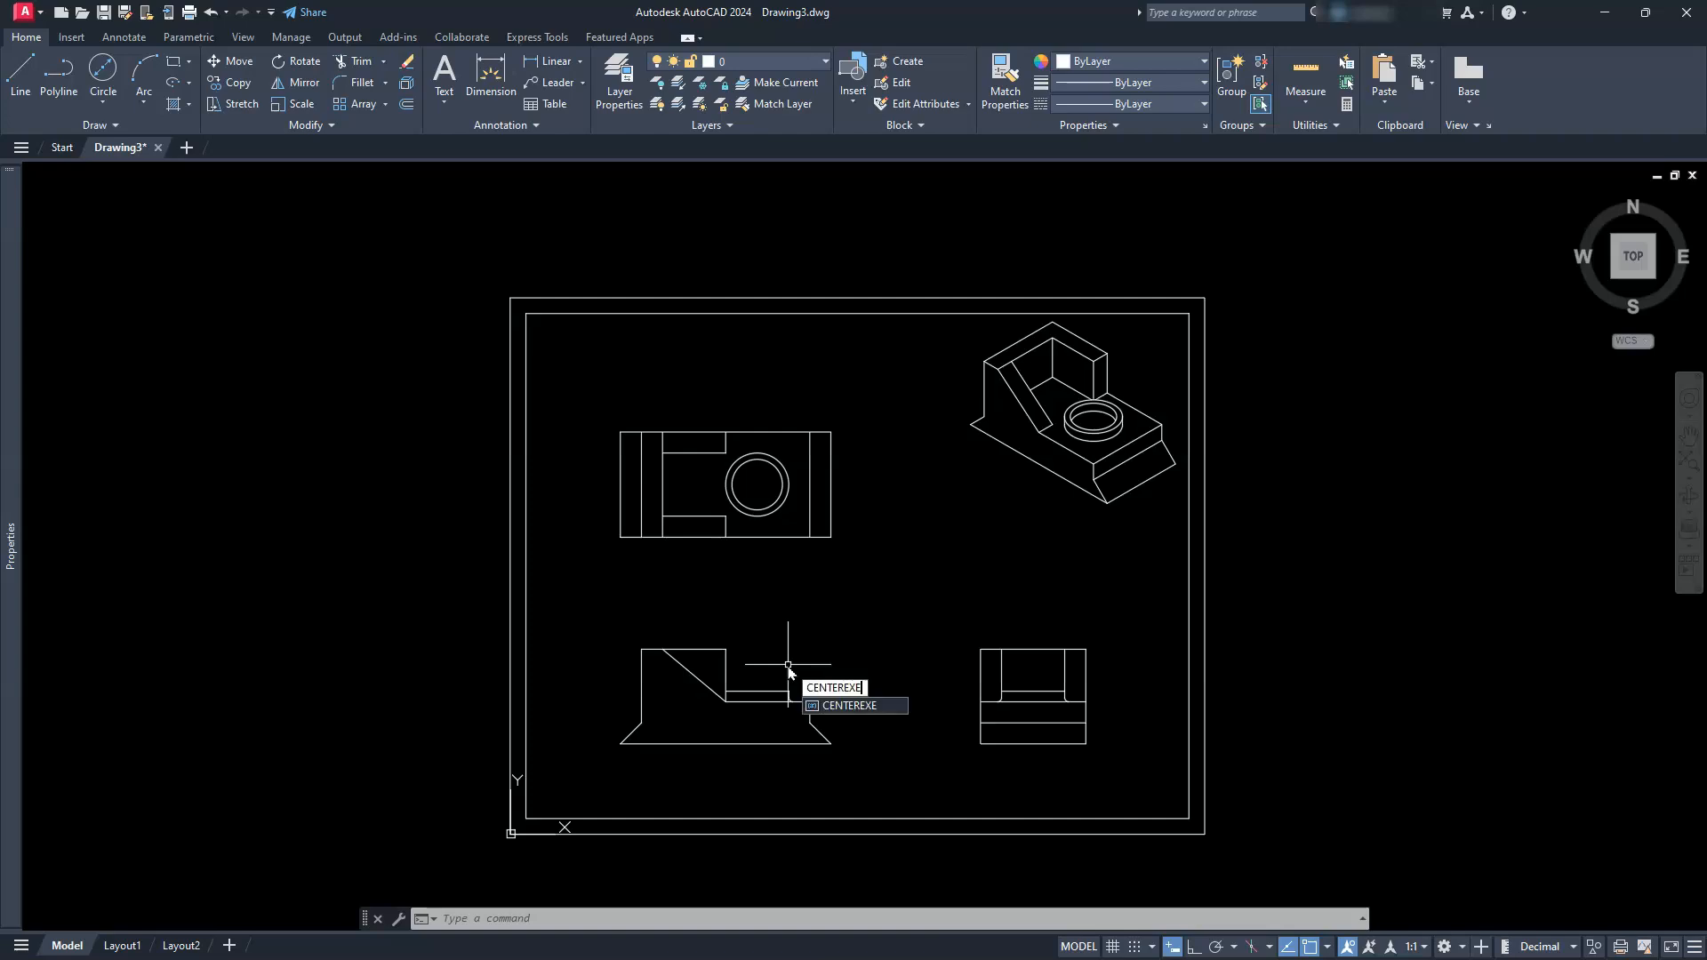
{"action": "key", "text": "Return"}
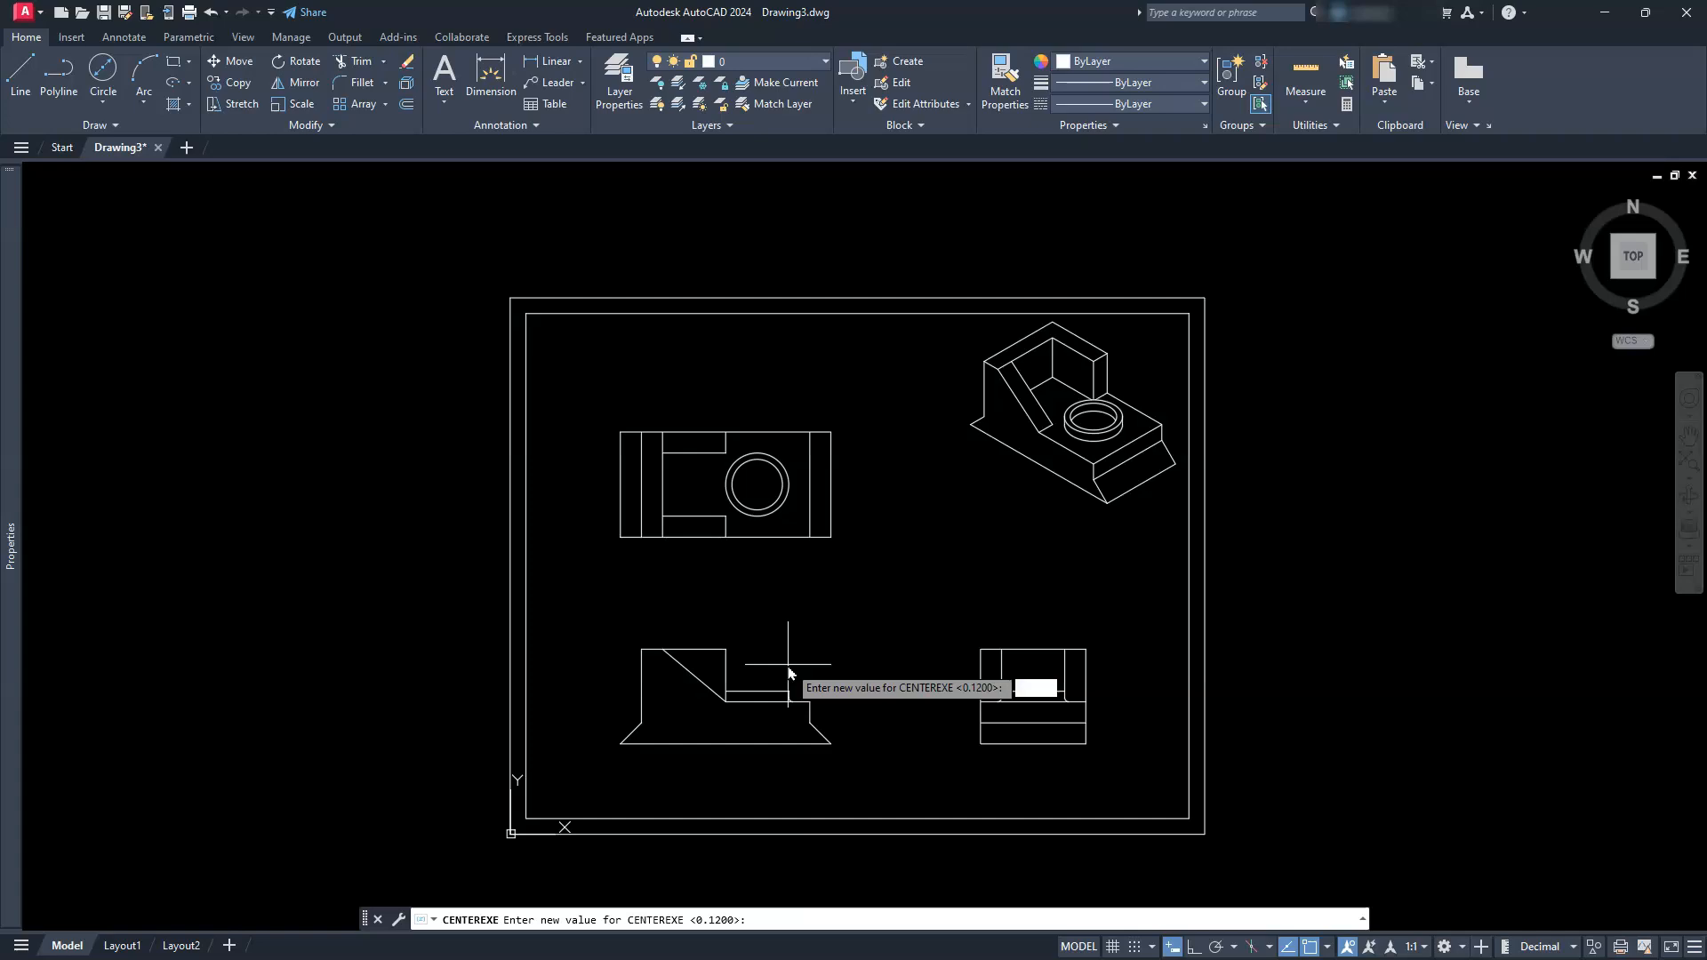
{"action": "key", "text": "Return"}
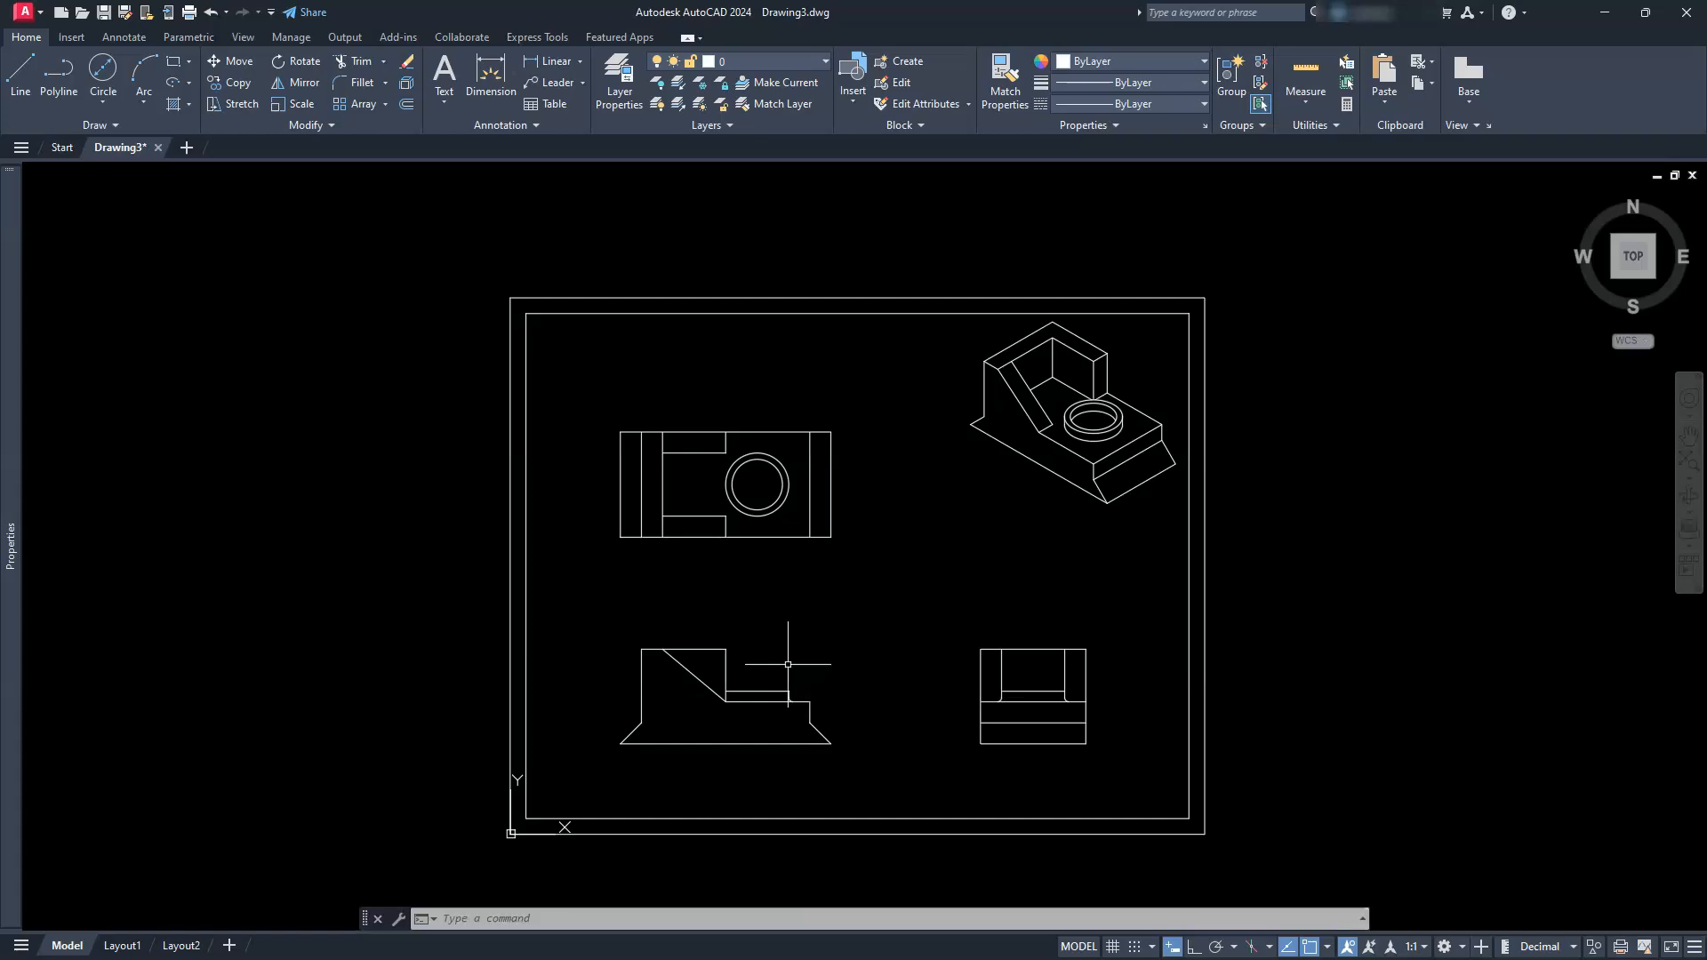
Step: Add a center mark to the outer circle in the top view
{"action": "scroll", "coordinate": [827, 659], "scroll_direction": "up", "scroll_amount": 5}
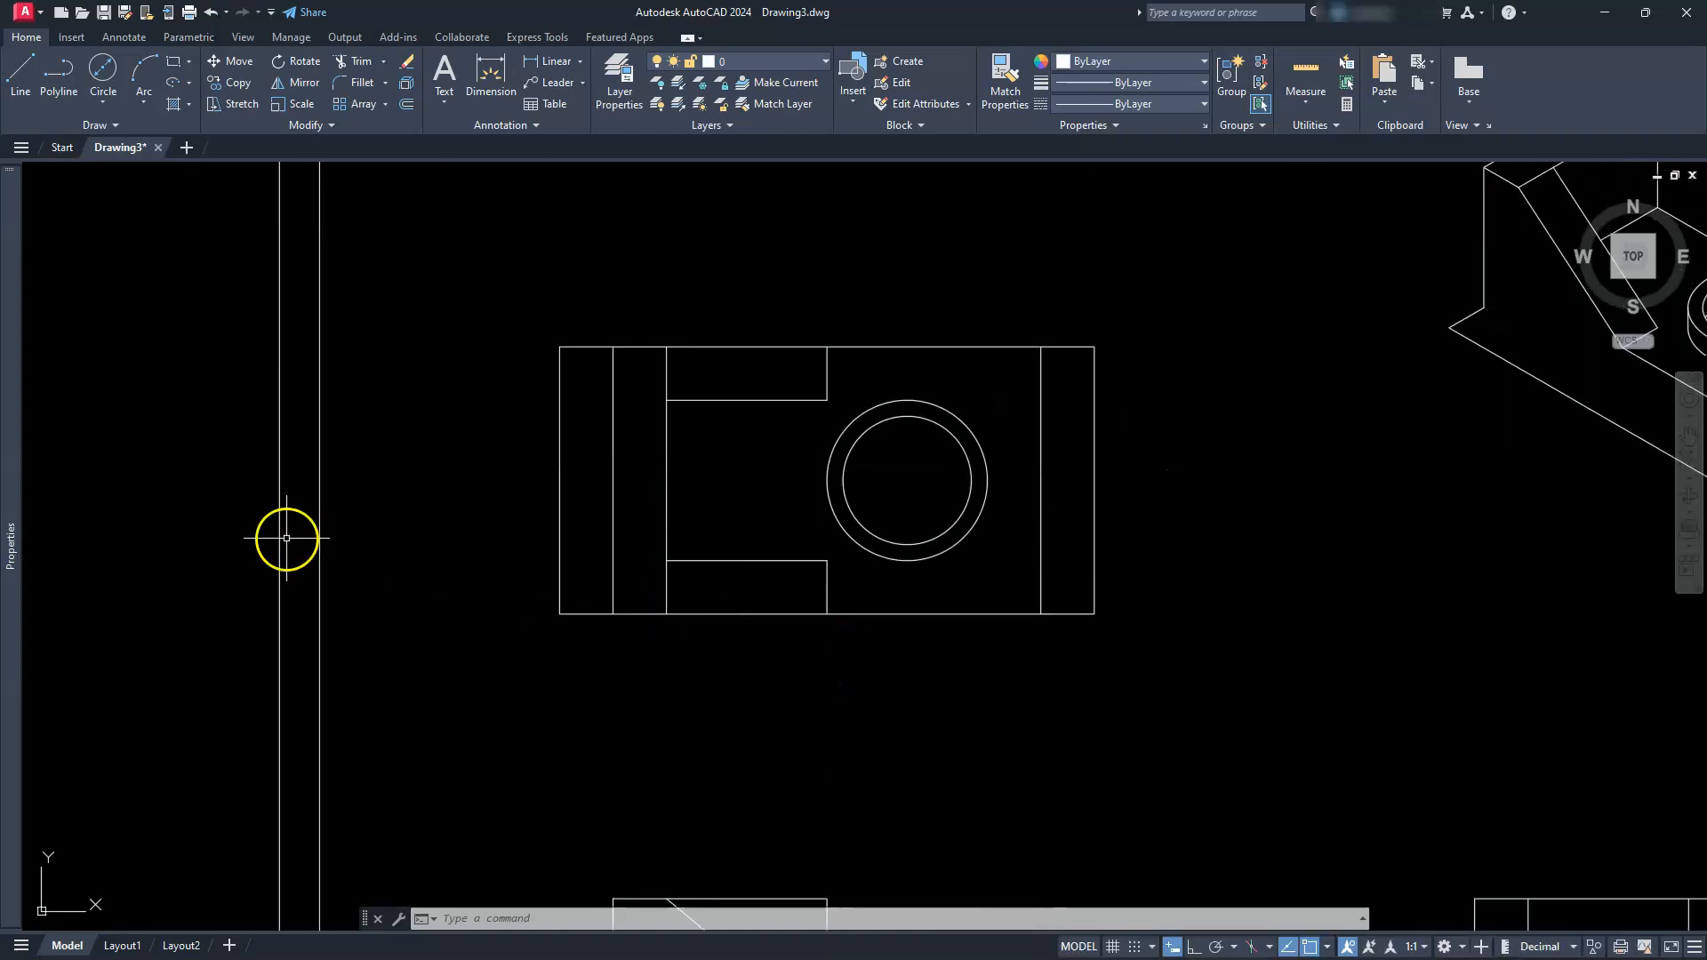
{"action": "left_click", "coordinate": [125, 38]}
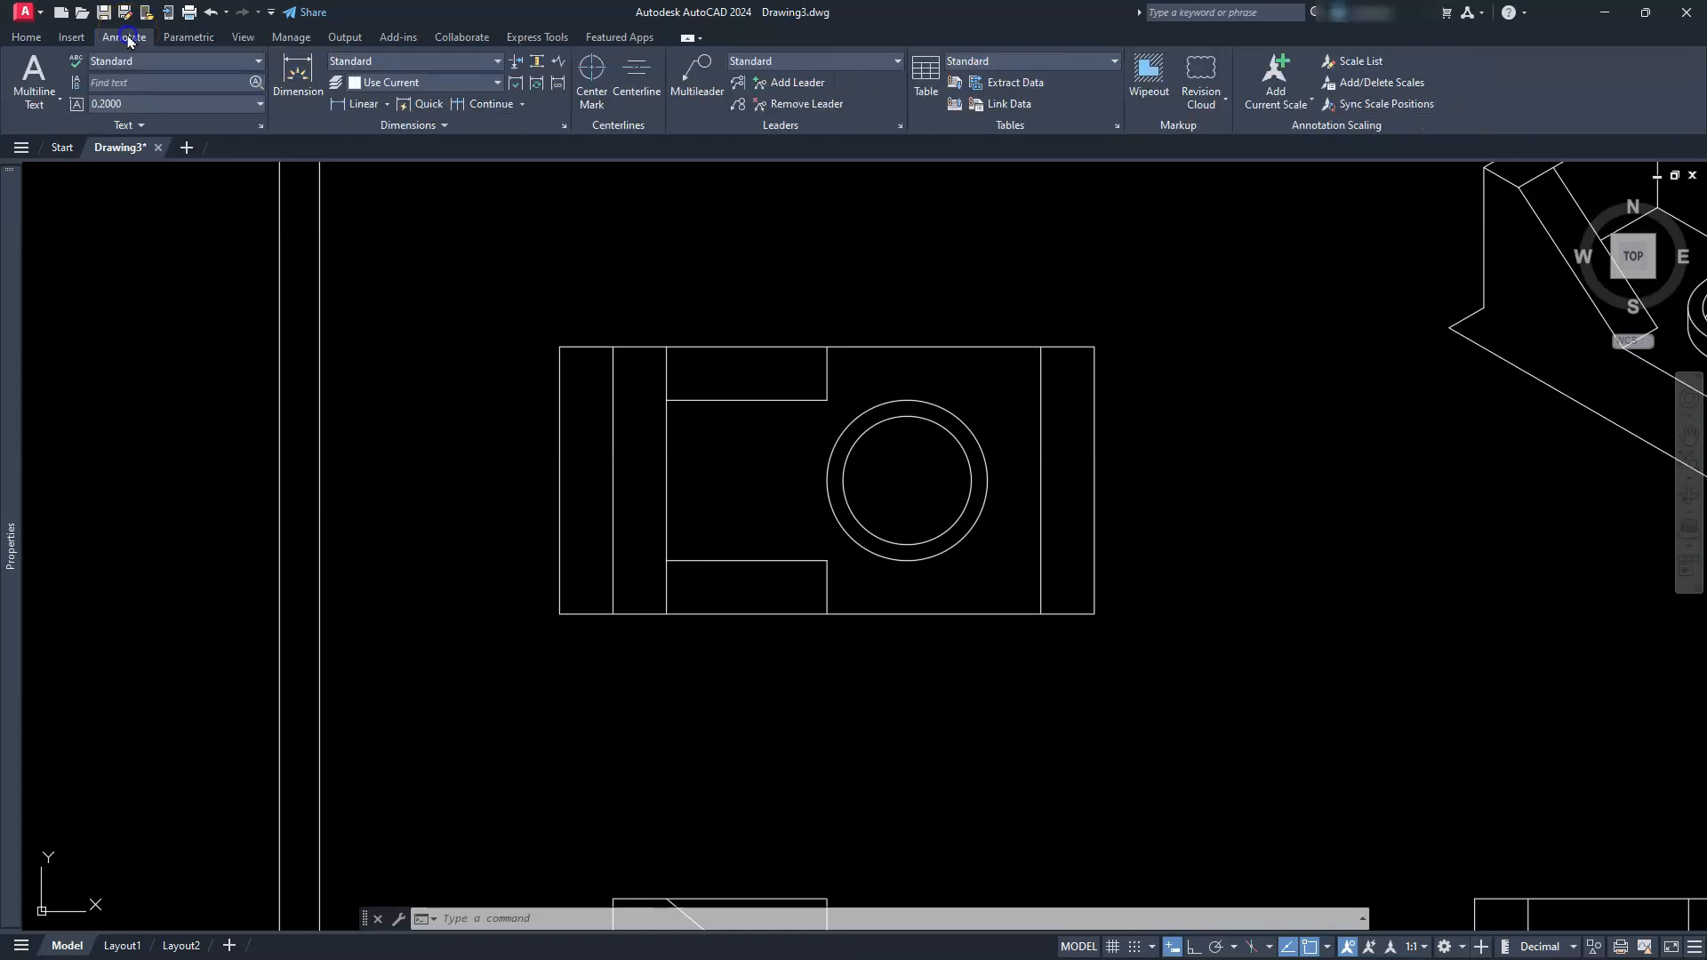
{"action": "left_click", "coordinate": [591, 71]}
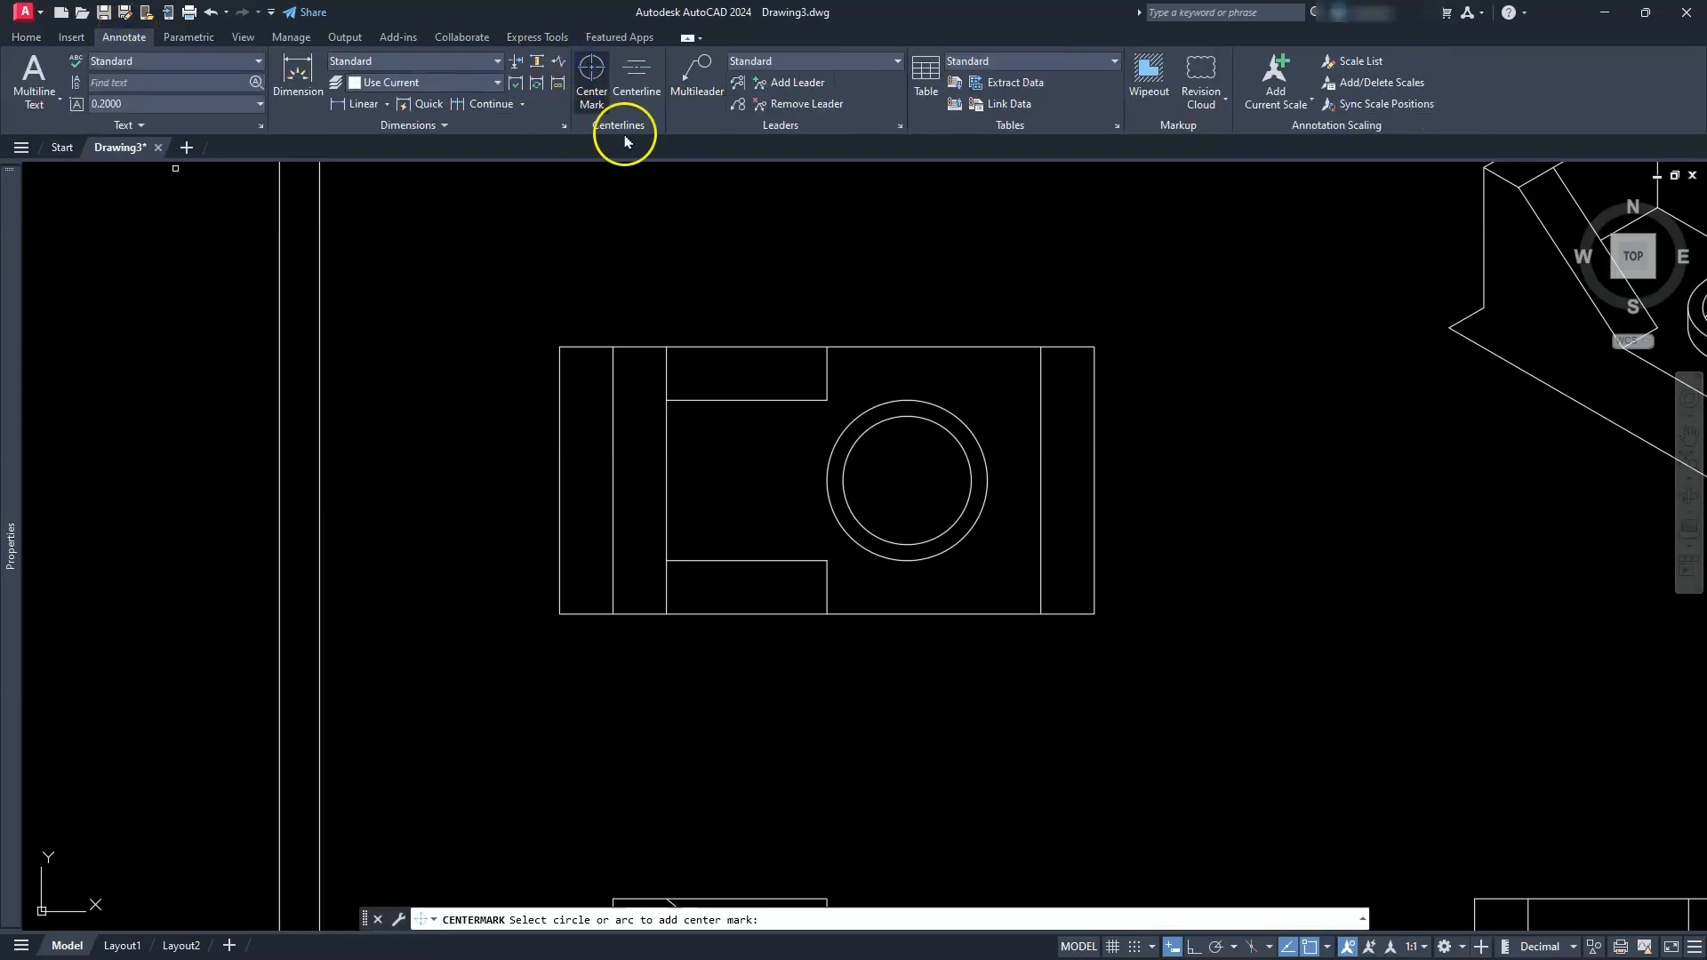
{"action": "left_click", "coordinate": [925, 400]}
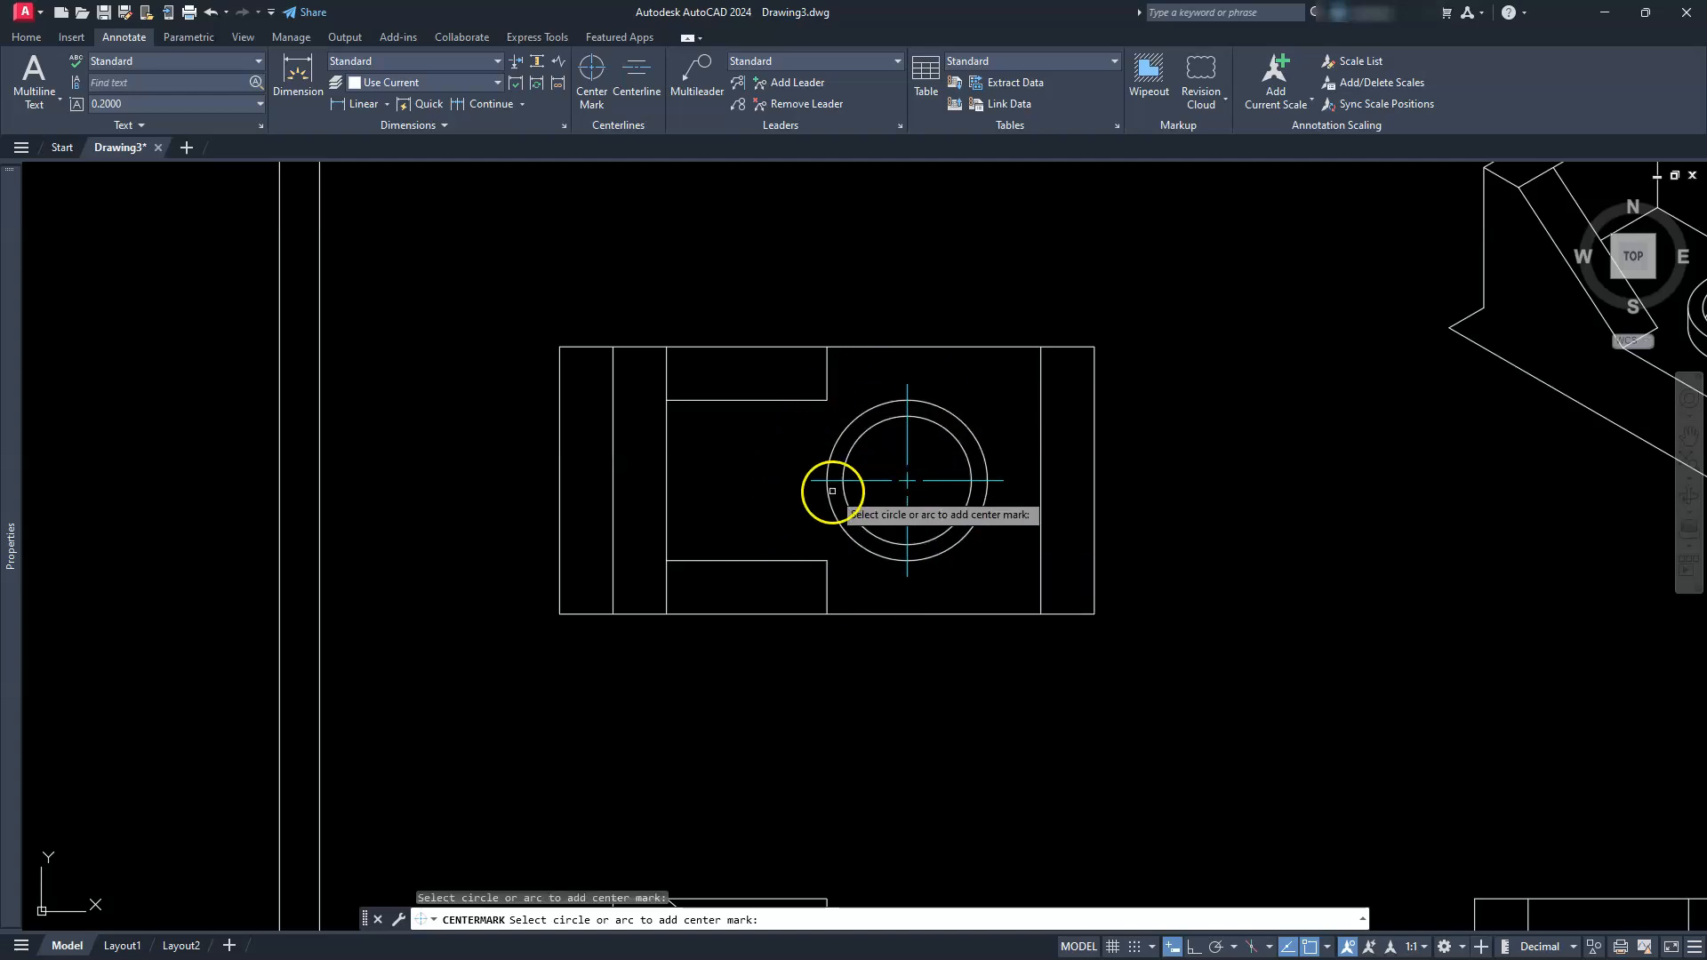
Step: Add a centerline in the front view between the tall block's right vertical edge and the raised boss's short right edge
{"action": "scroll", "coordinate": [829, 486], "scroll_direction": "down", "scroll_amount": 5}
{"action": "scroll", "coordinate": [878, 608], "scroll_direction": "up", "scroll_amount": 8}
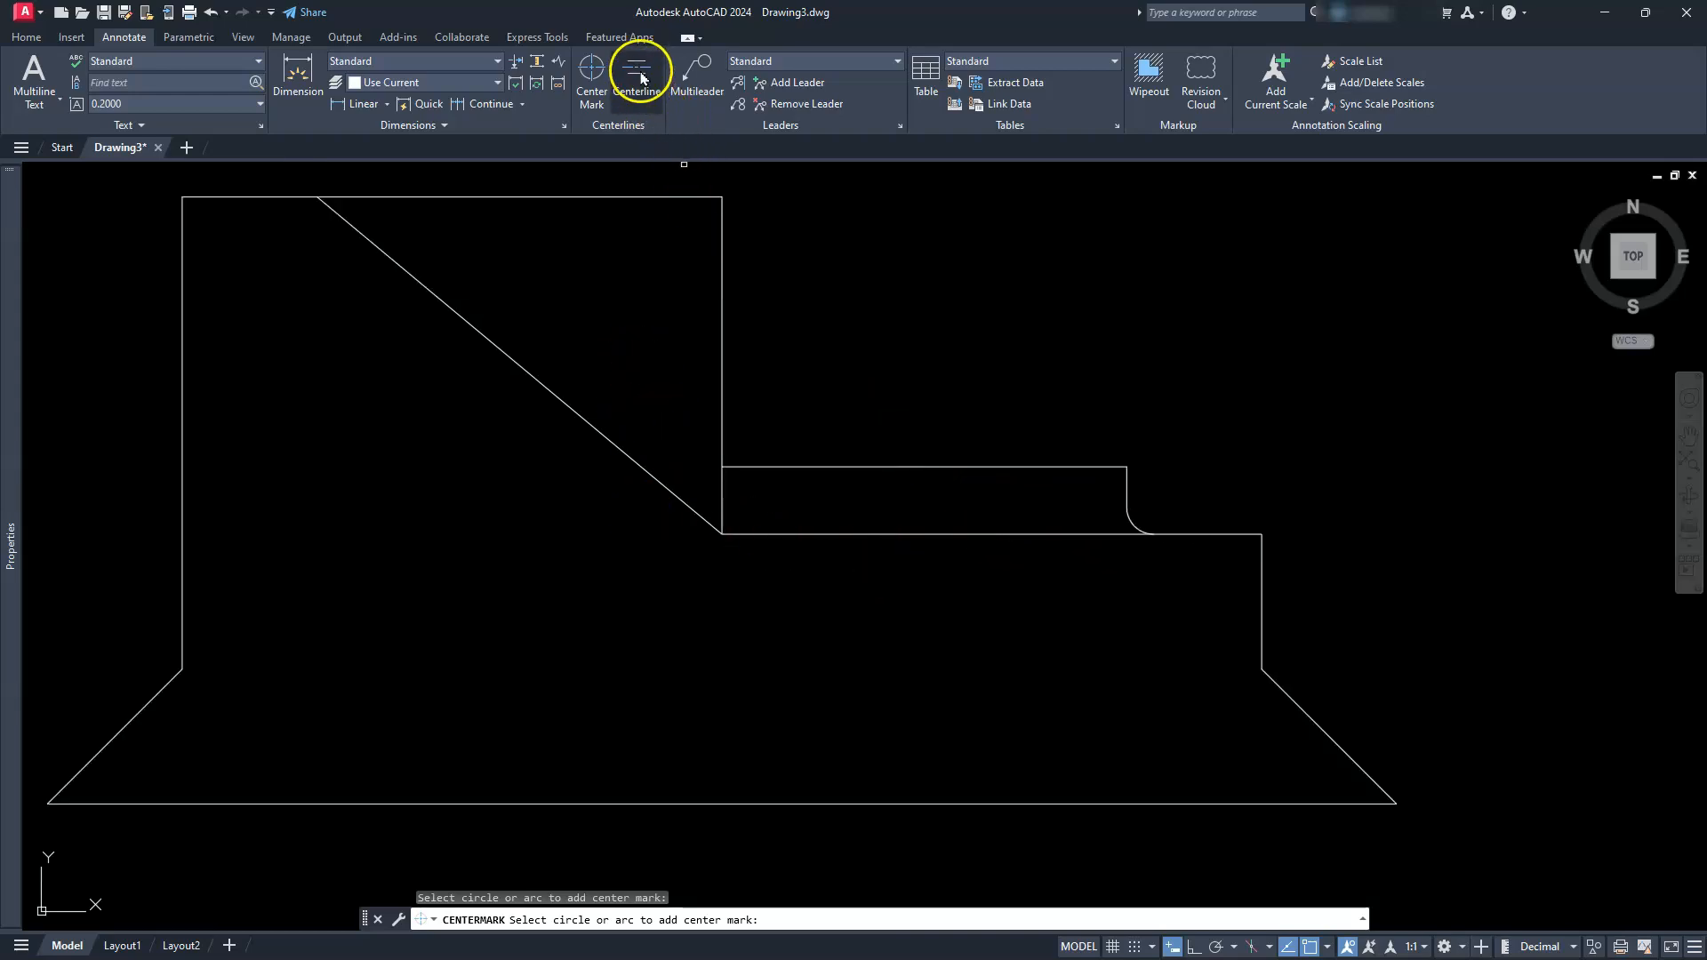
{"action": "left_click", "coordinate": [639, 69]}
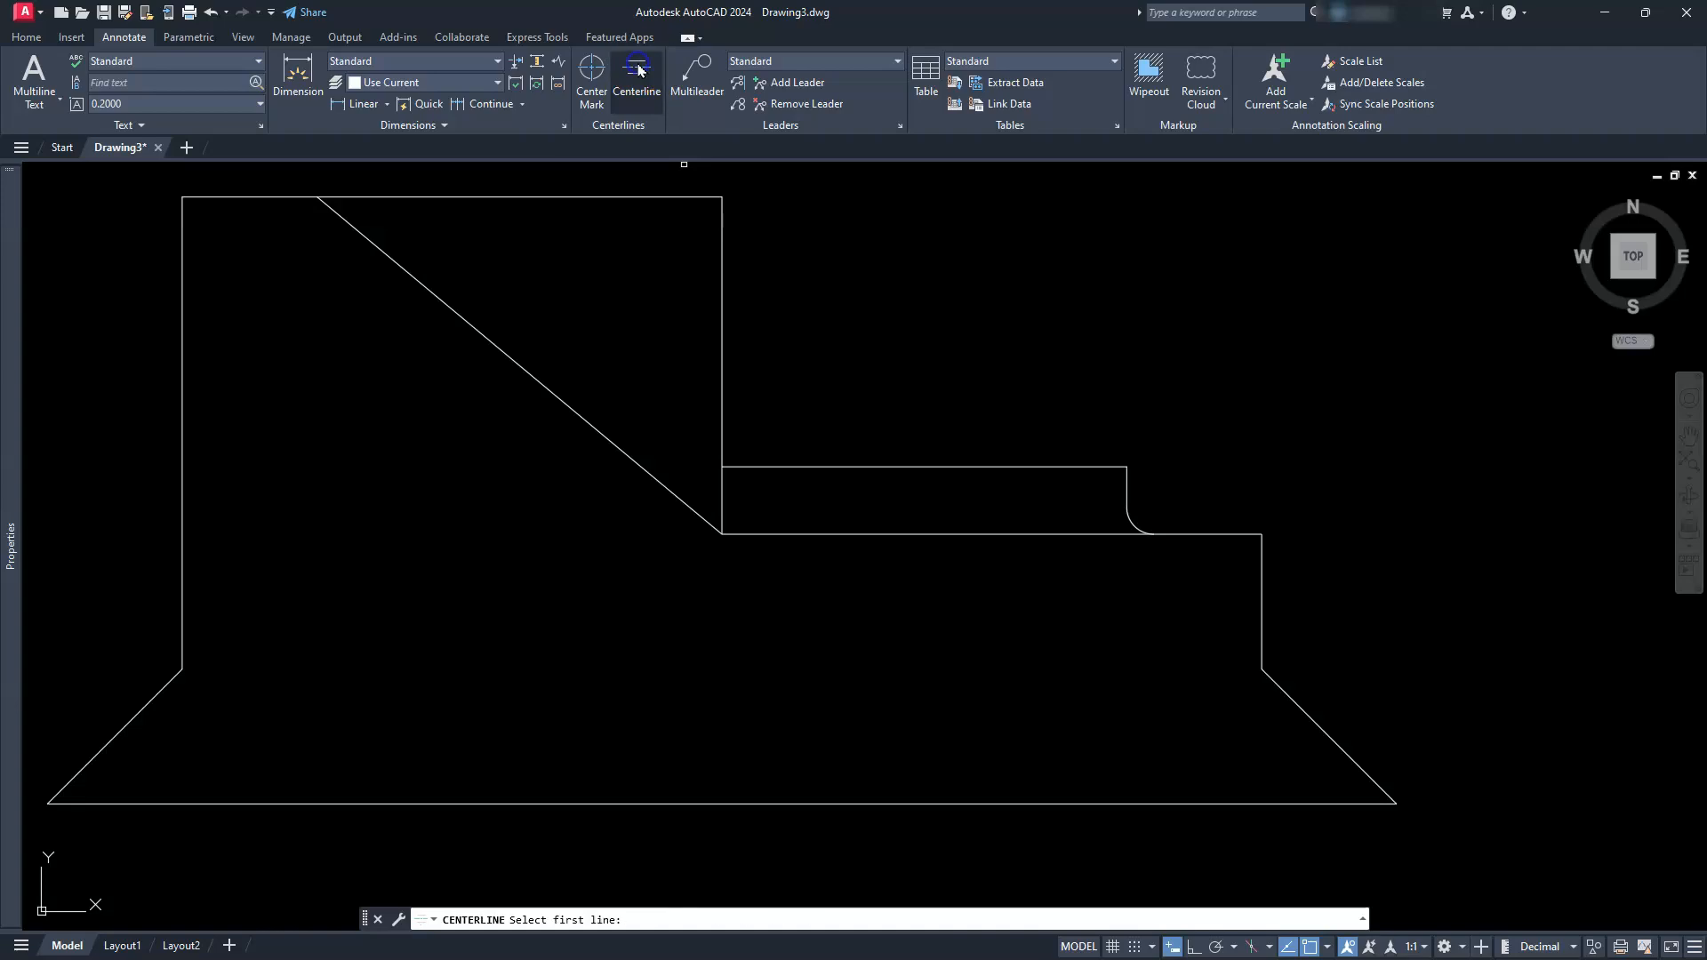
{"action": "left_click", "coordinate": [721, 427]}
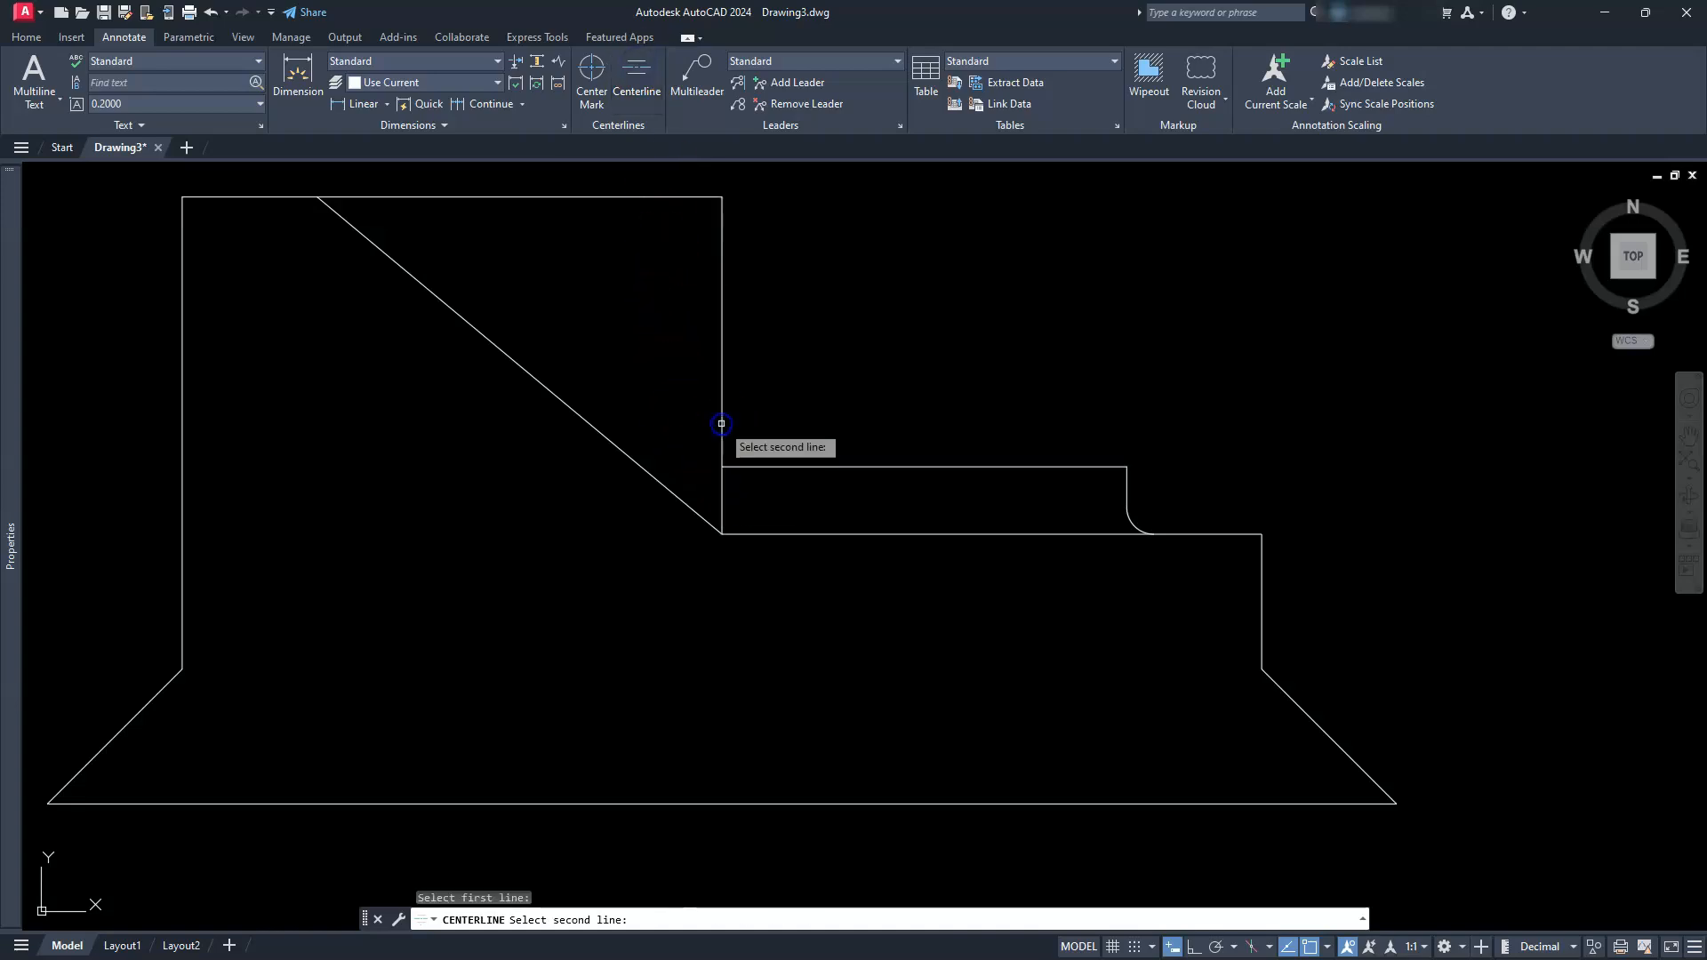
{"action": "left_click", "coordinate": [1128, 481]}
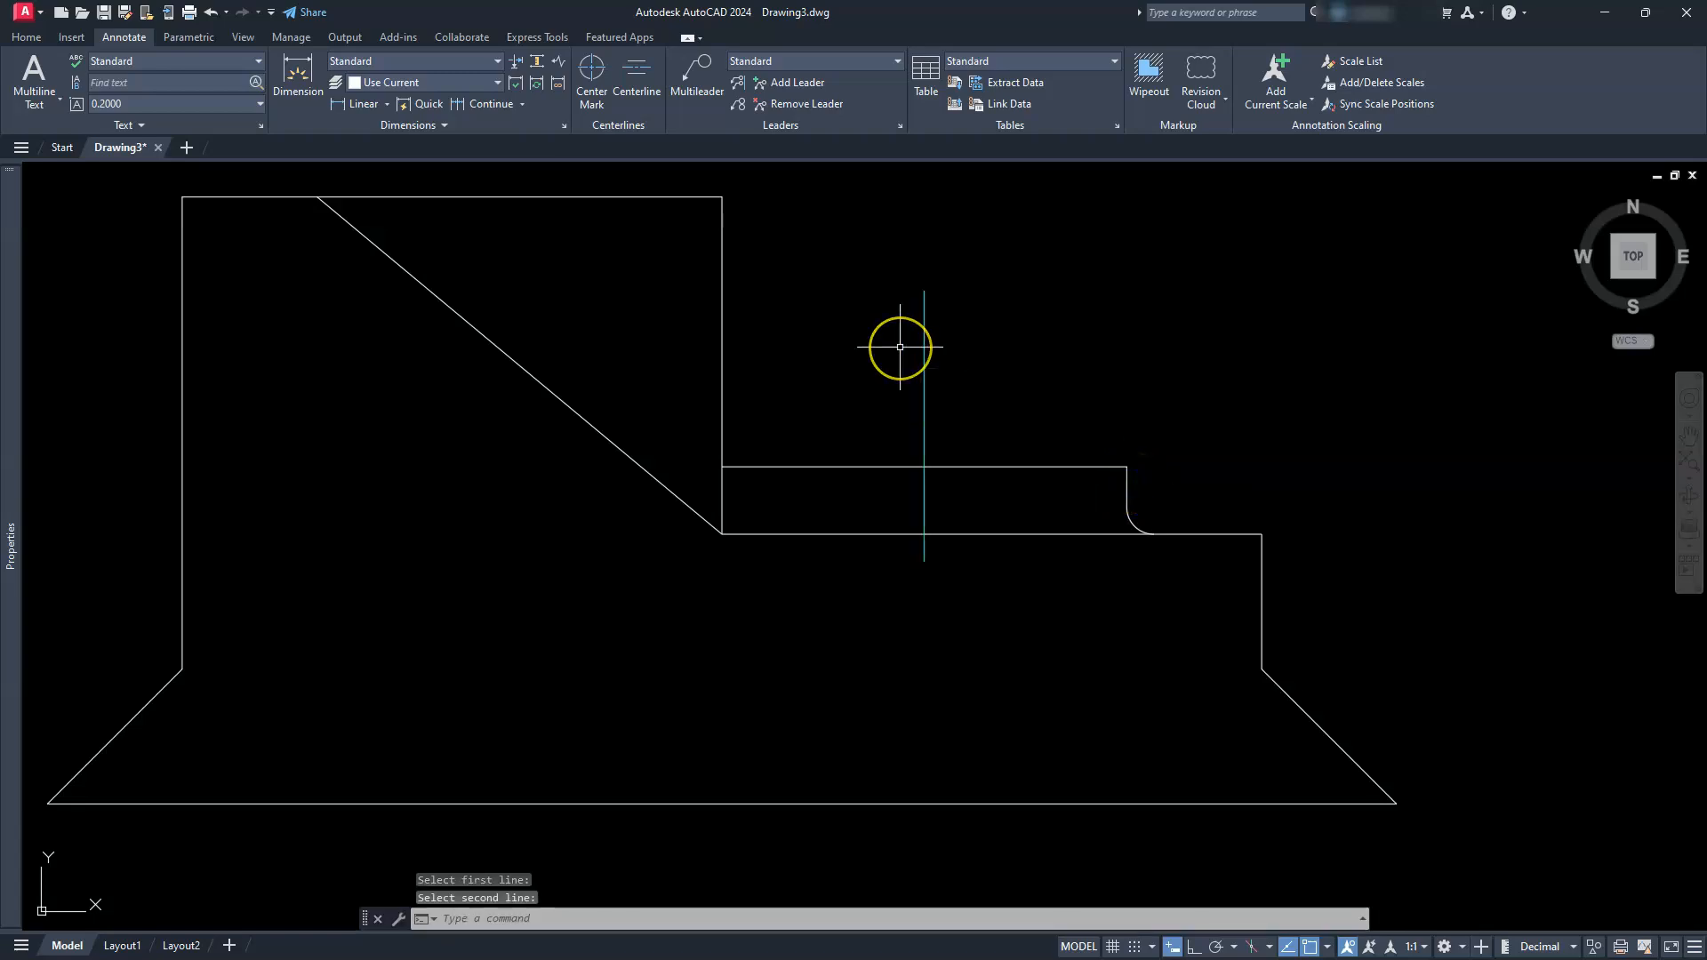
{"action": "key", "text": "Escape"}
{"action": "key", "text": "Escape"}
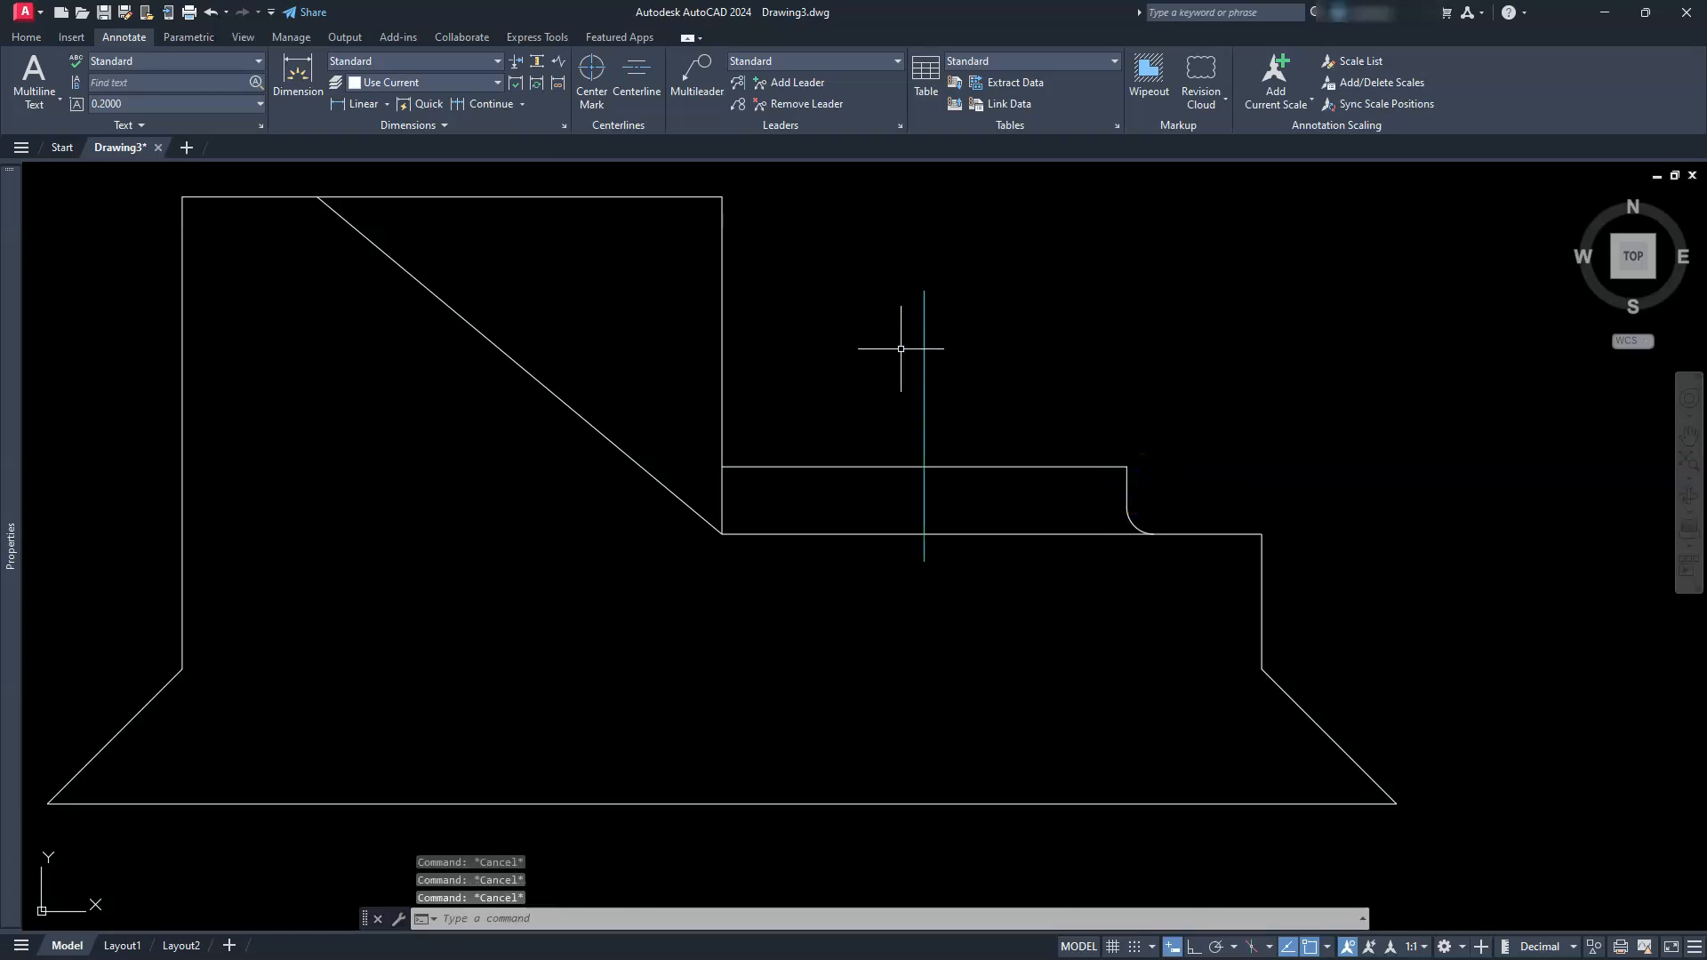
Step: Shorten the front view centerline so its end points sit on the boss's top edge and base edge
{"action": "left_click", "coordinate": [925, 402]}
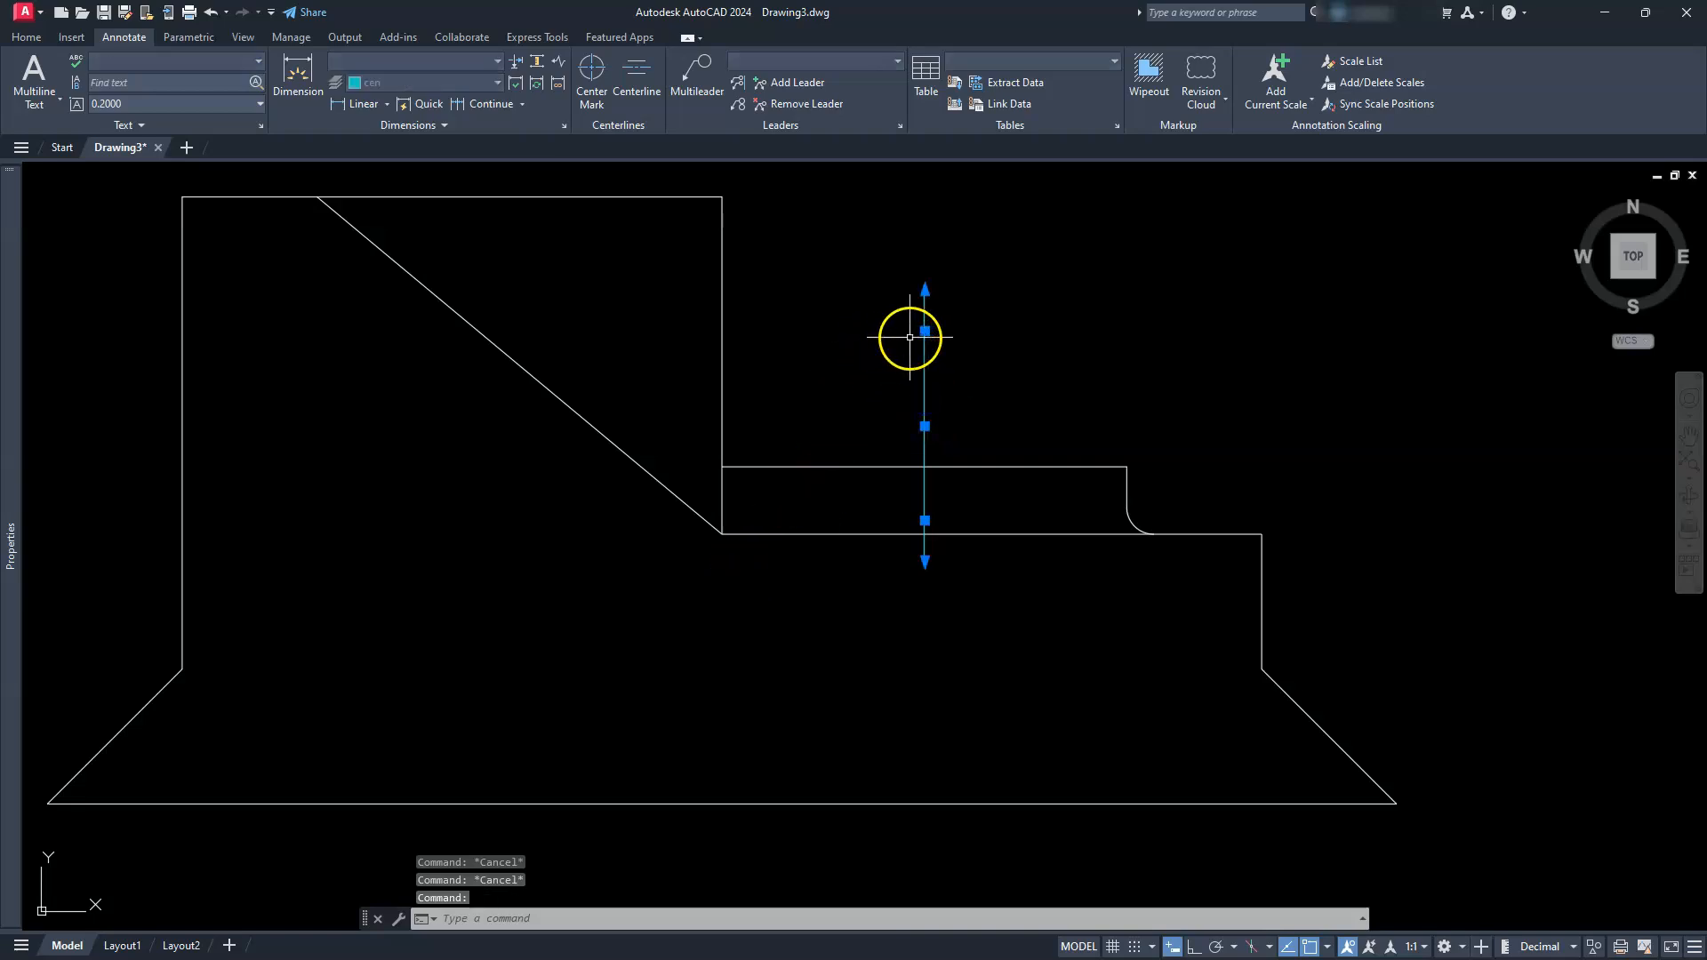
{"action": "left_click_drag", "start_coordinate": [925, 331], "coordinate": [921, 466]}
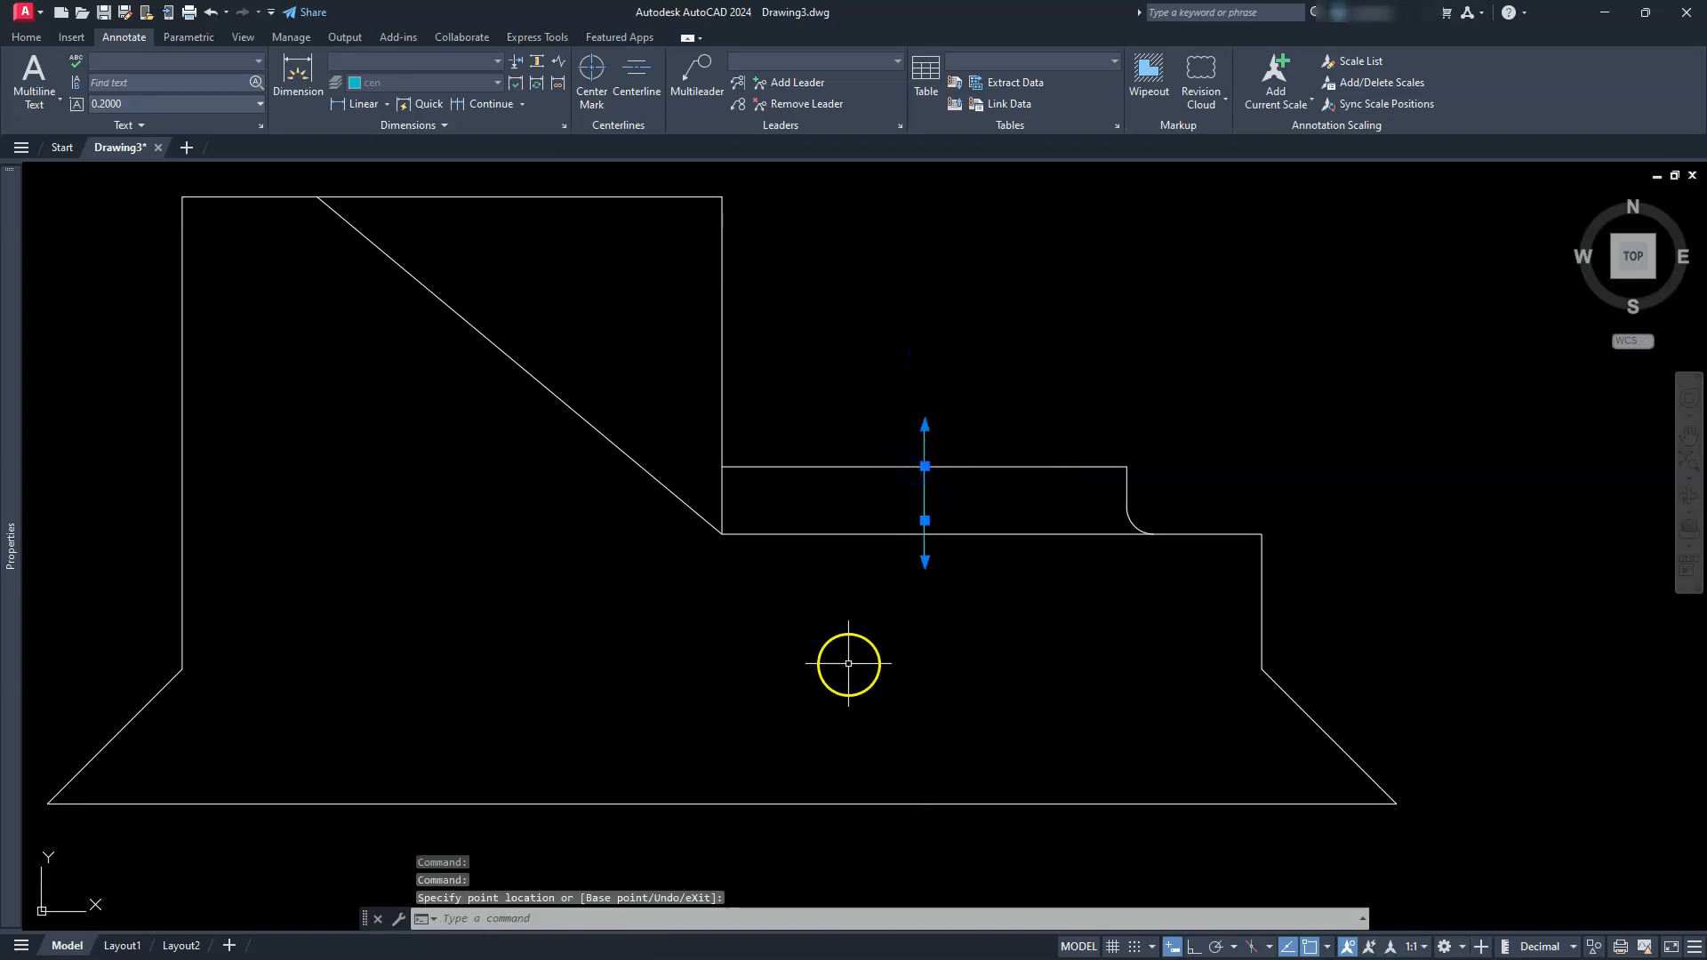
{"action": "left_click", "coordinate": [924, 521]}
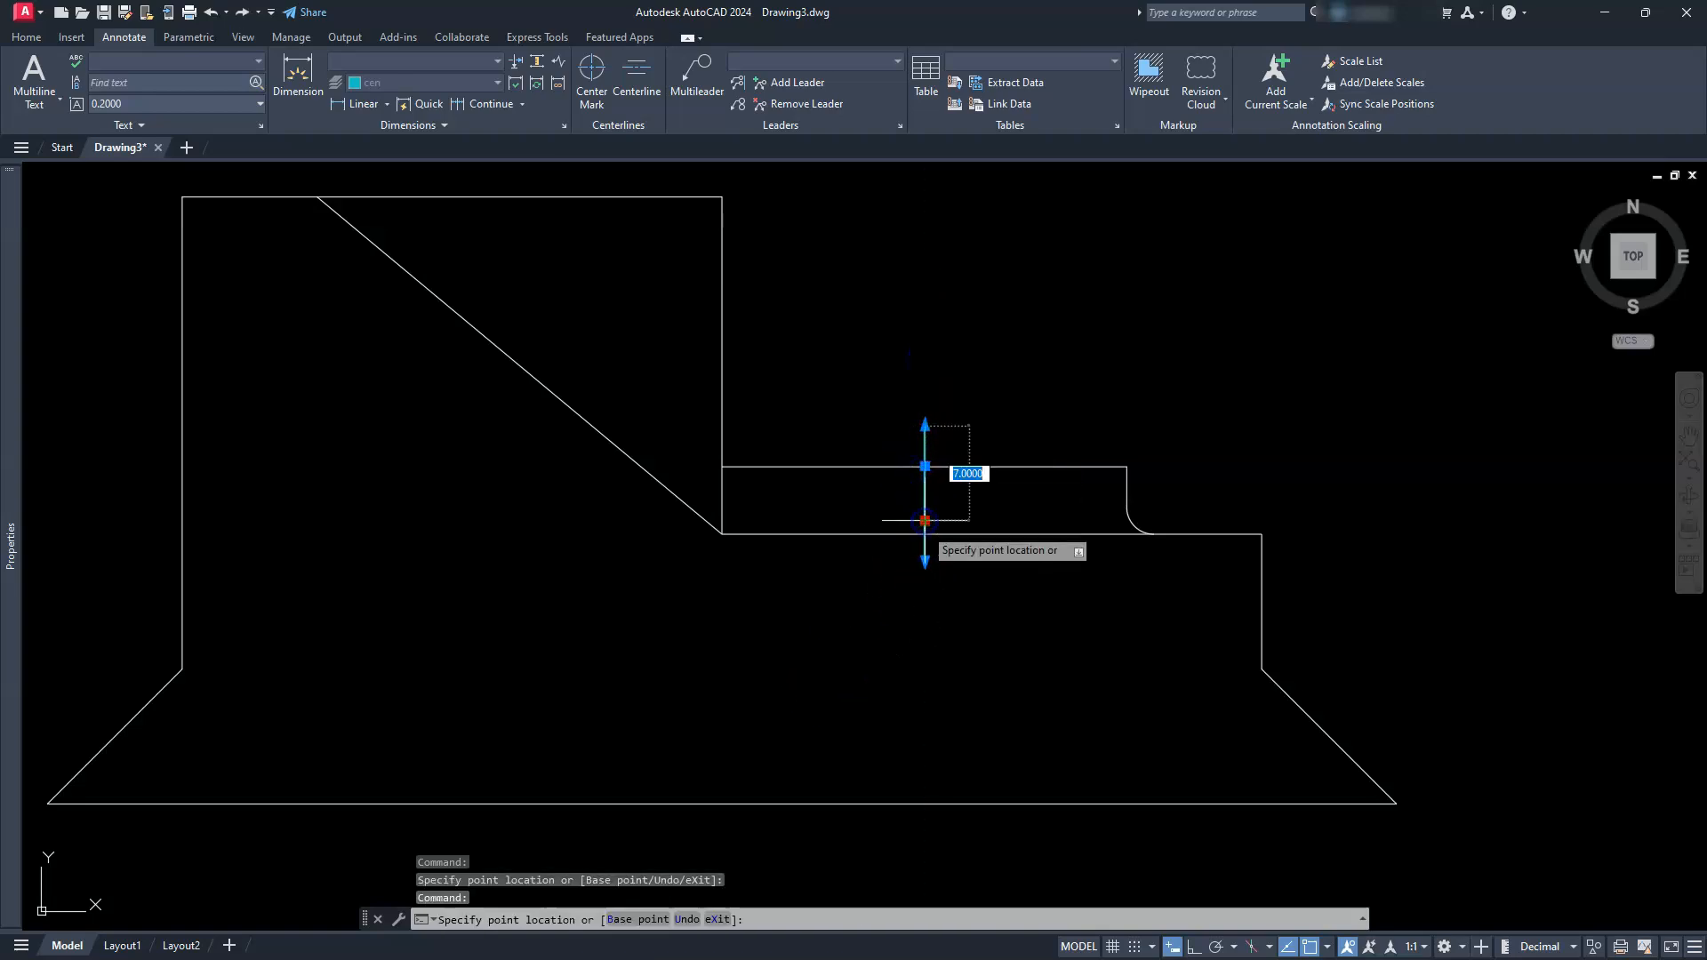
{"action": "left_click", "coordinate": [916, 538]}
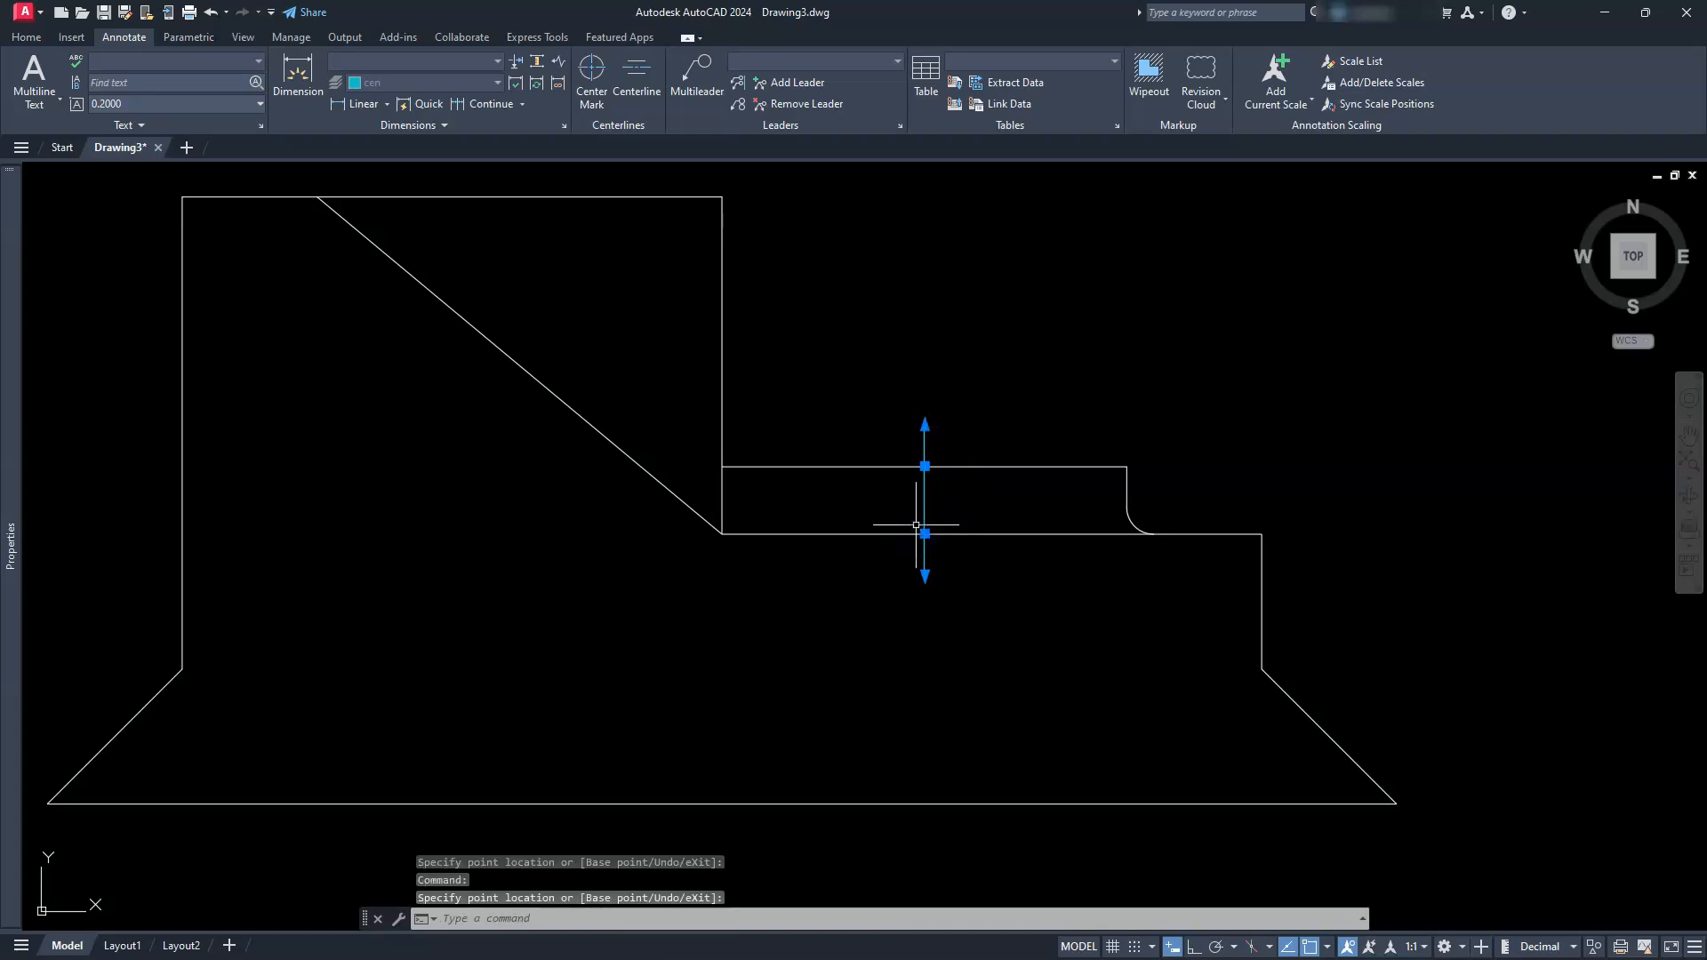
{"action": "scroll", "coordinate": [915, 524], "scroll_direction": "up", "scroll_amount": 4}
{"action": "scroll", "coordinate": [913, 526], "scroll_direction": "down", "scroll_amount": 2}
{"action": "key", "text": "Escape"}
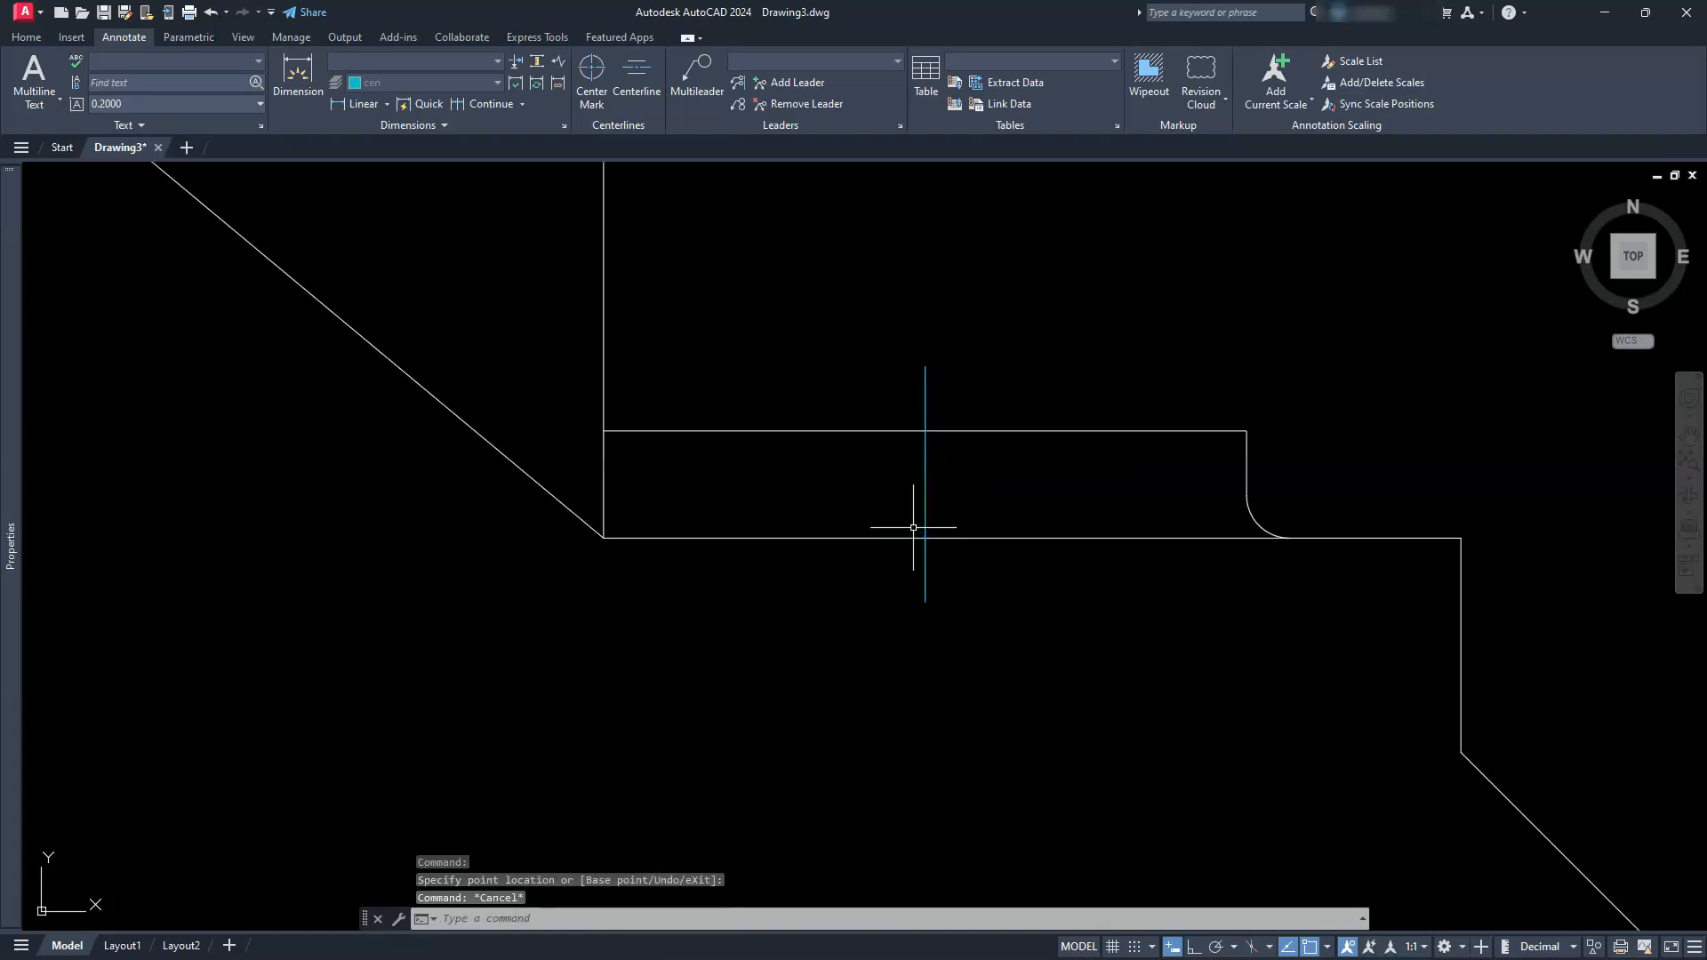
{"action": "key", "text": "Escape"}
Step: Set the linetype scale of the front view centerline to 0.5
{"action": "left_click", "coordinate": [926, 493]}
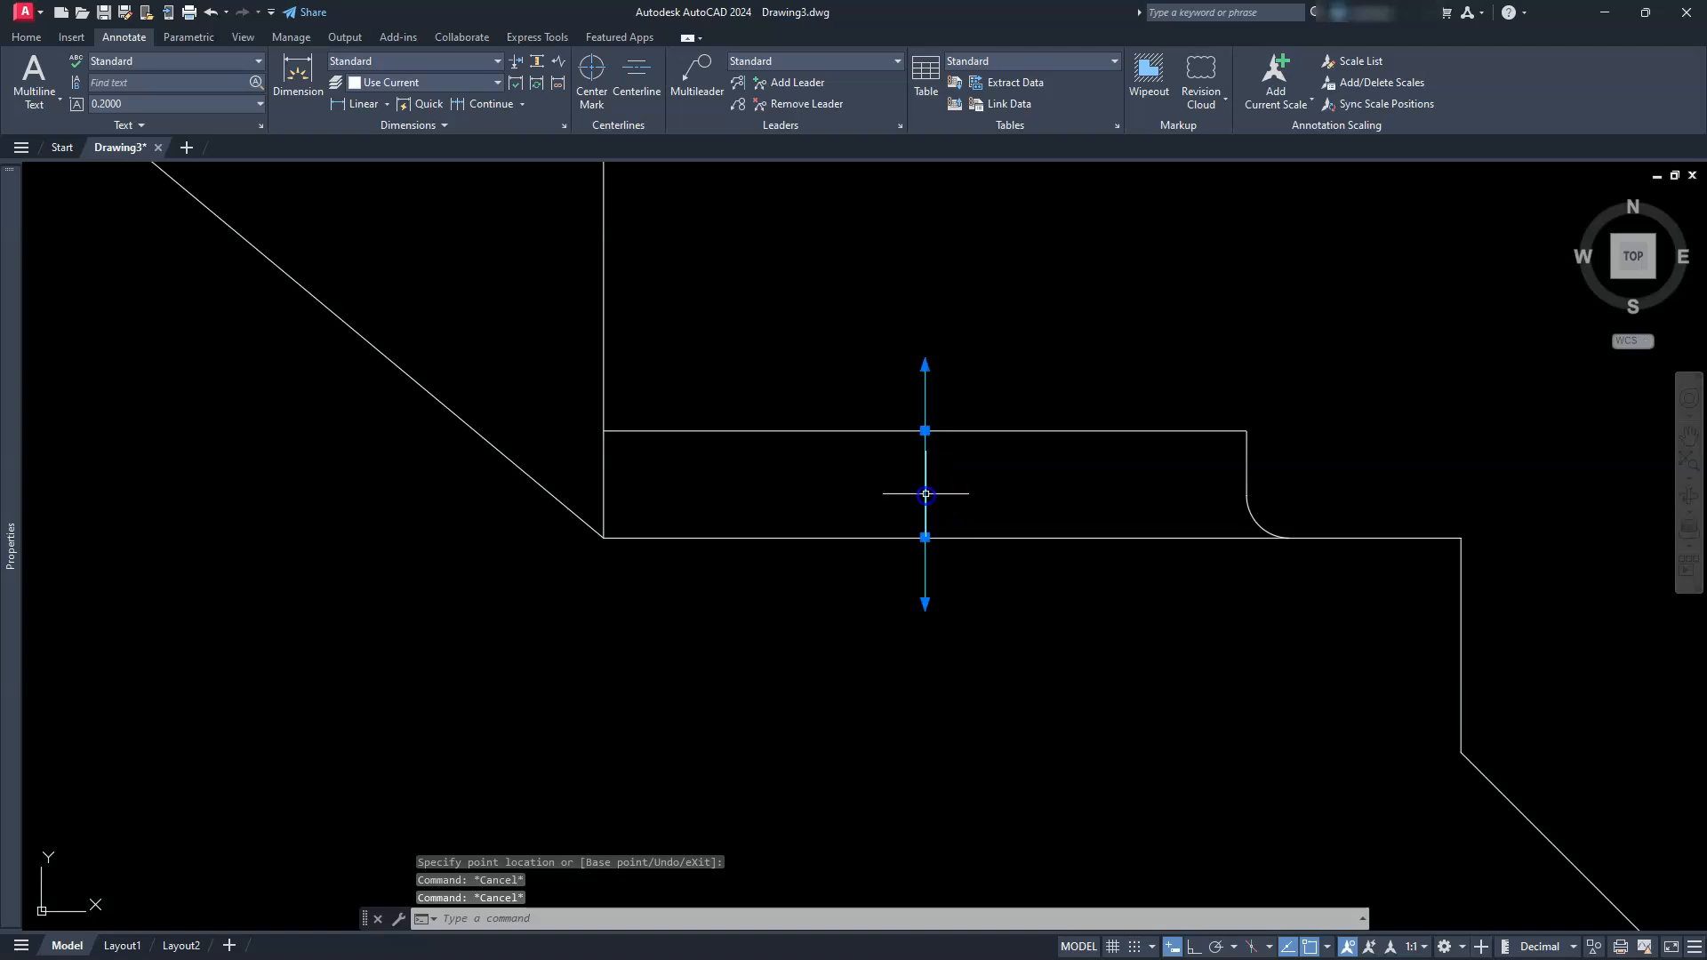
{"action": "mouse_move", "coordinate": [11, 417]}
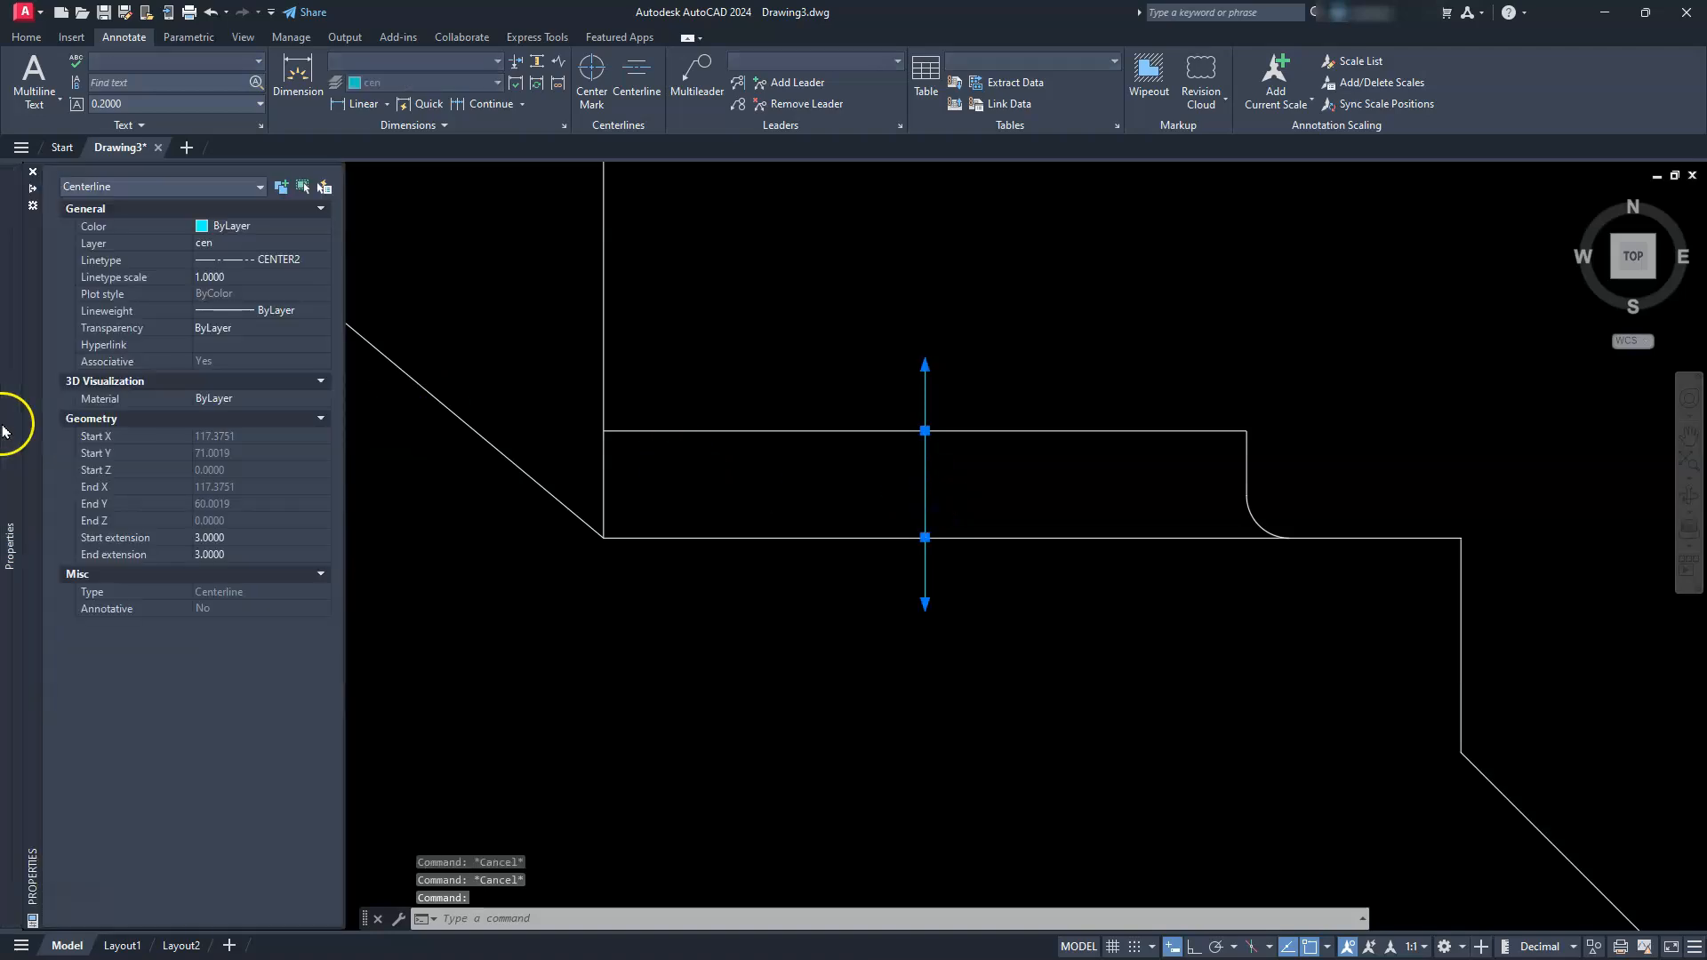
{"action": "left_click", "coordinate": [227, 279]}
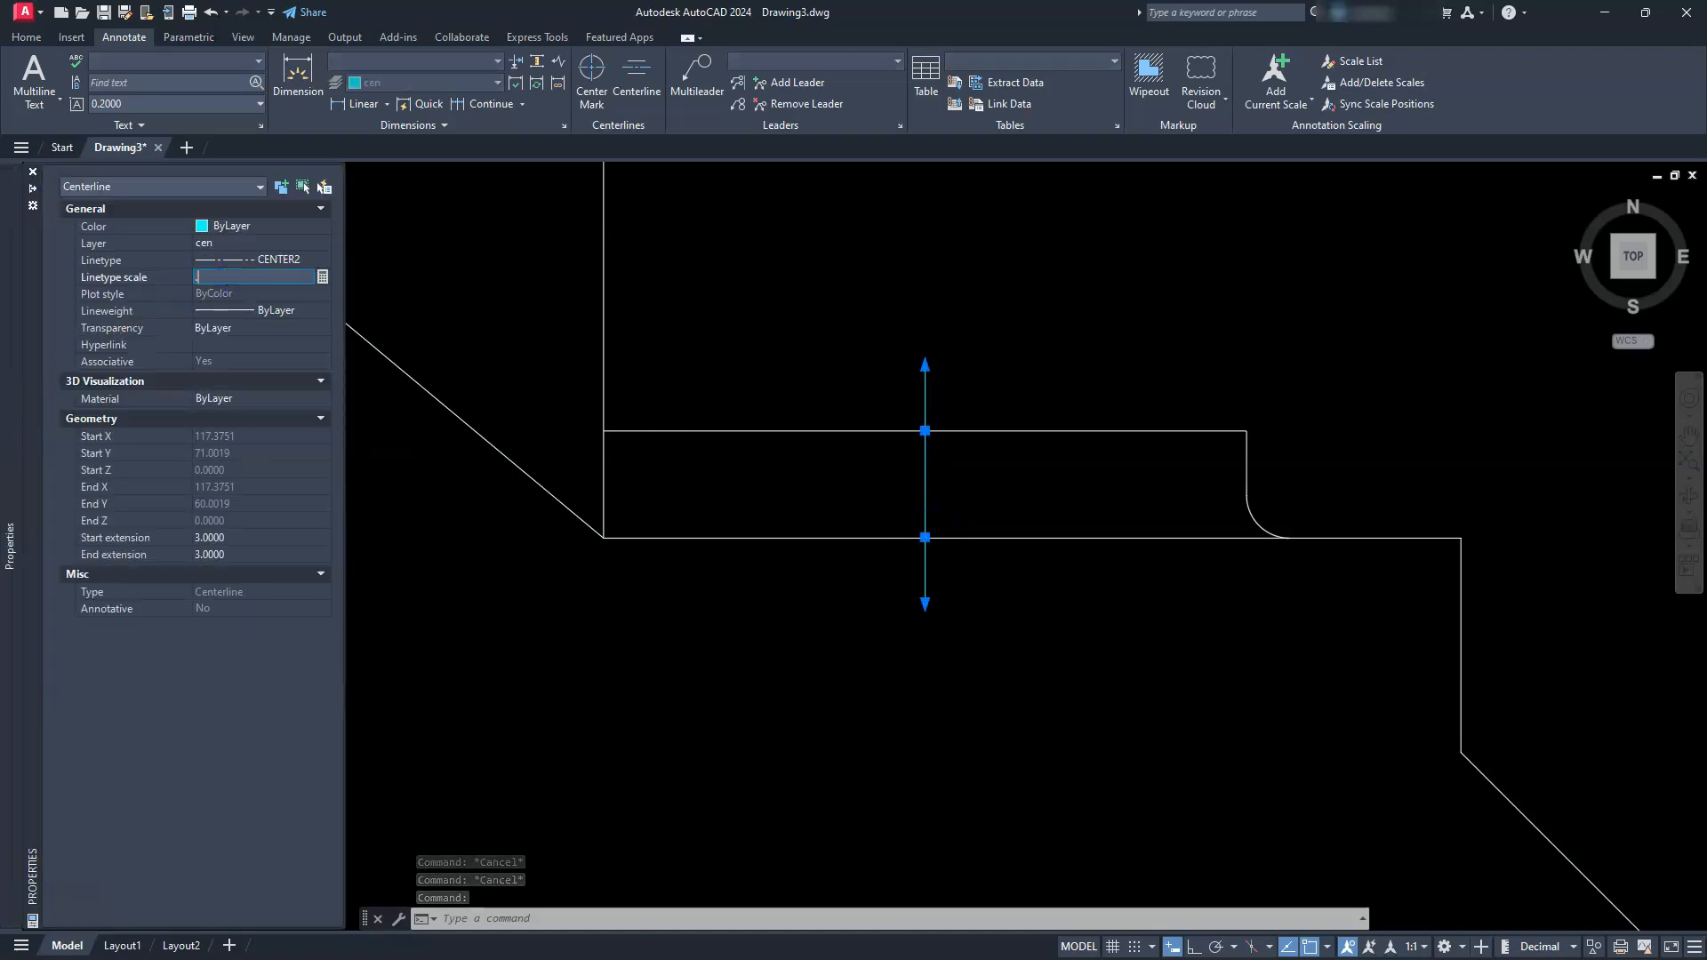
{"action": "type", "text": "0.5000"}
{"action": "key", "text": "Return"}
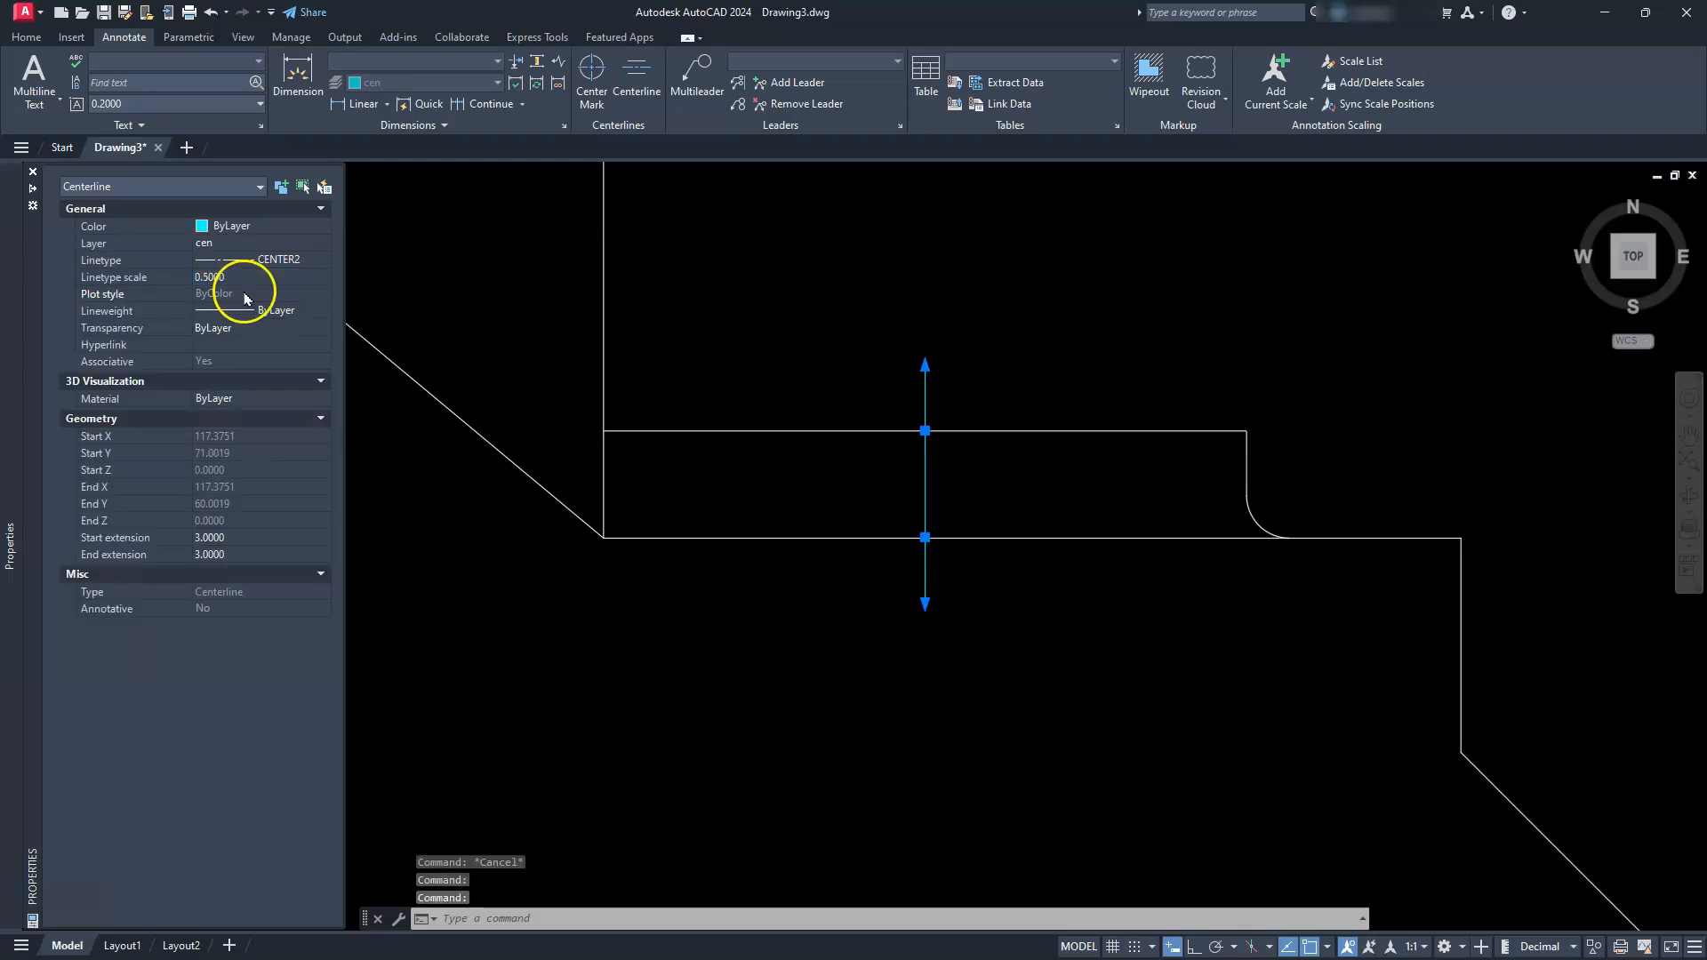
Step: Reduce the front view centerline's linetype scale to 0.25 and deselect it
{"action": "mouse_move", "coordinate": [8, 467]}
{"action": "left_click", "coordinate": [227, 278]}
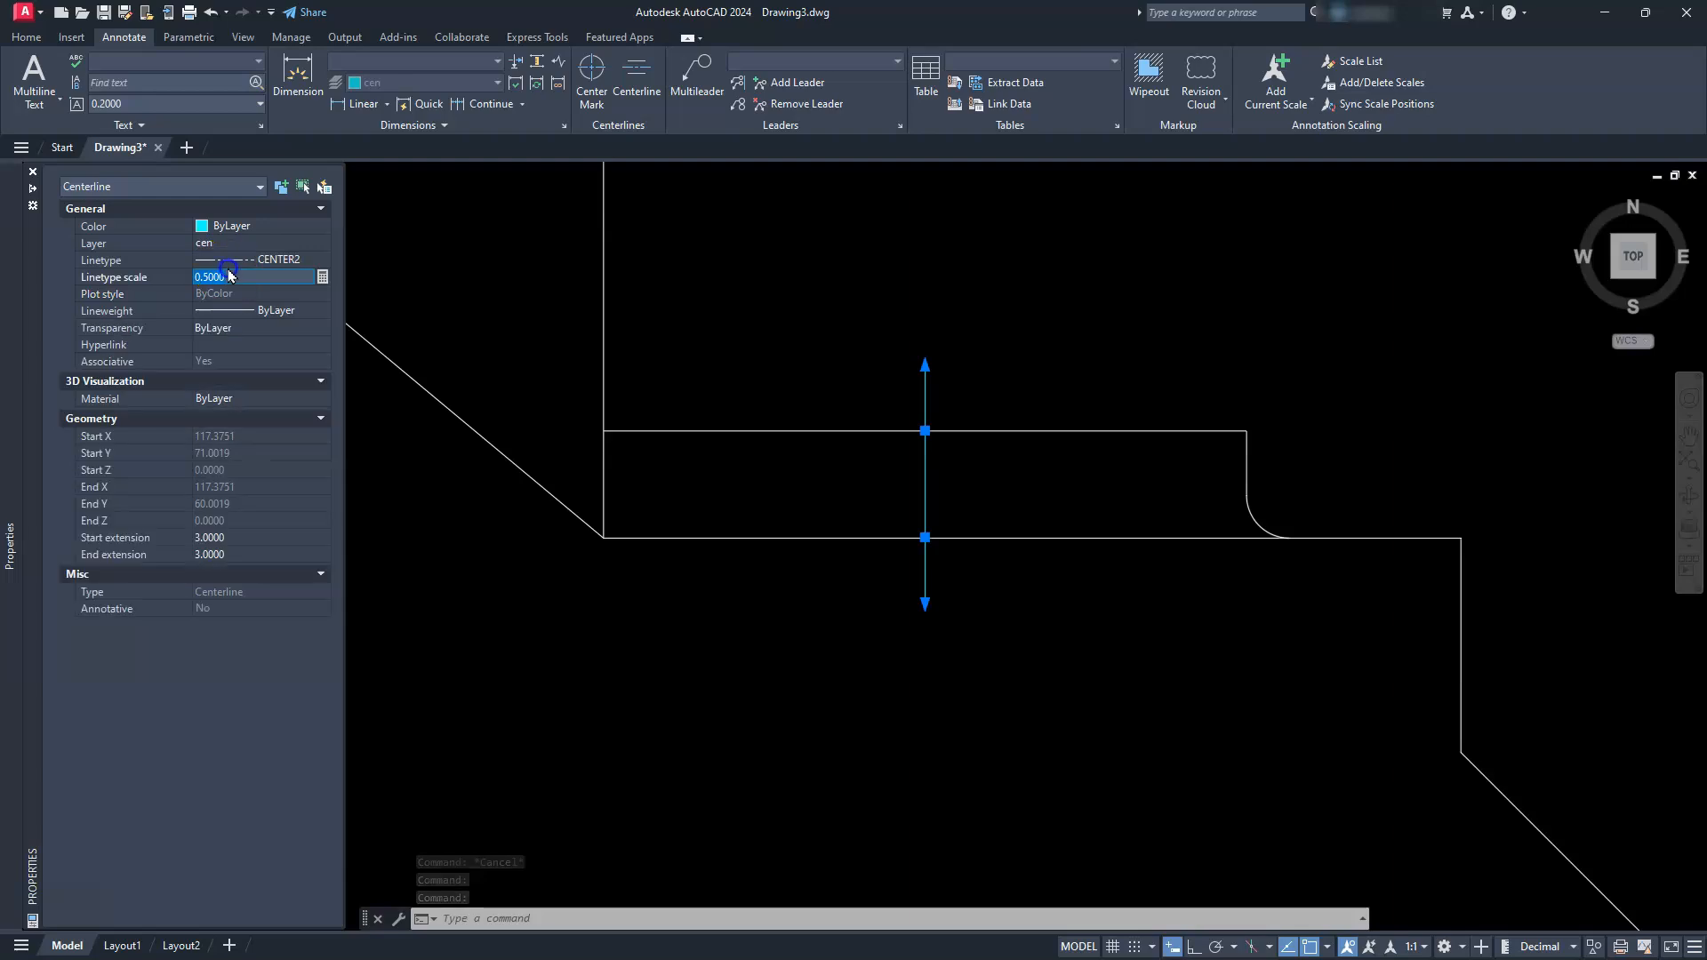
{"action": "key", "text": "Return"}
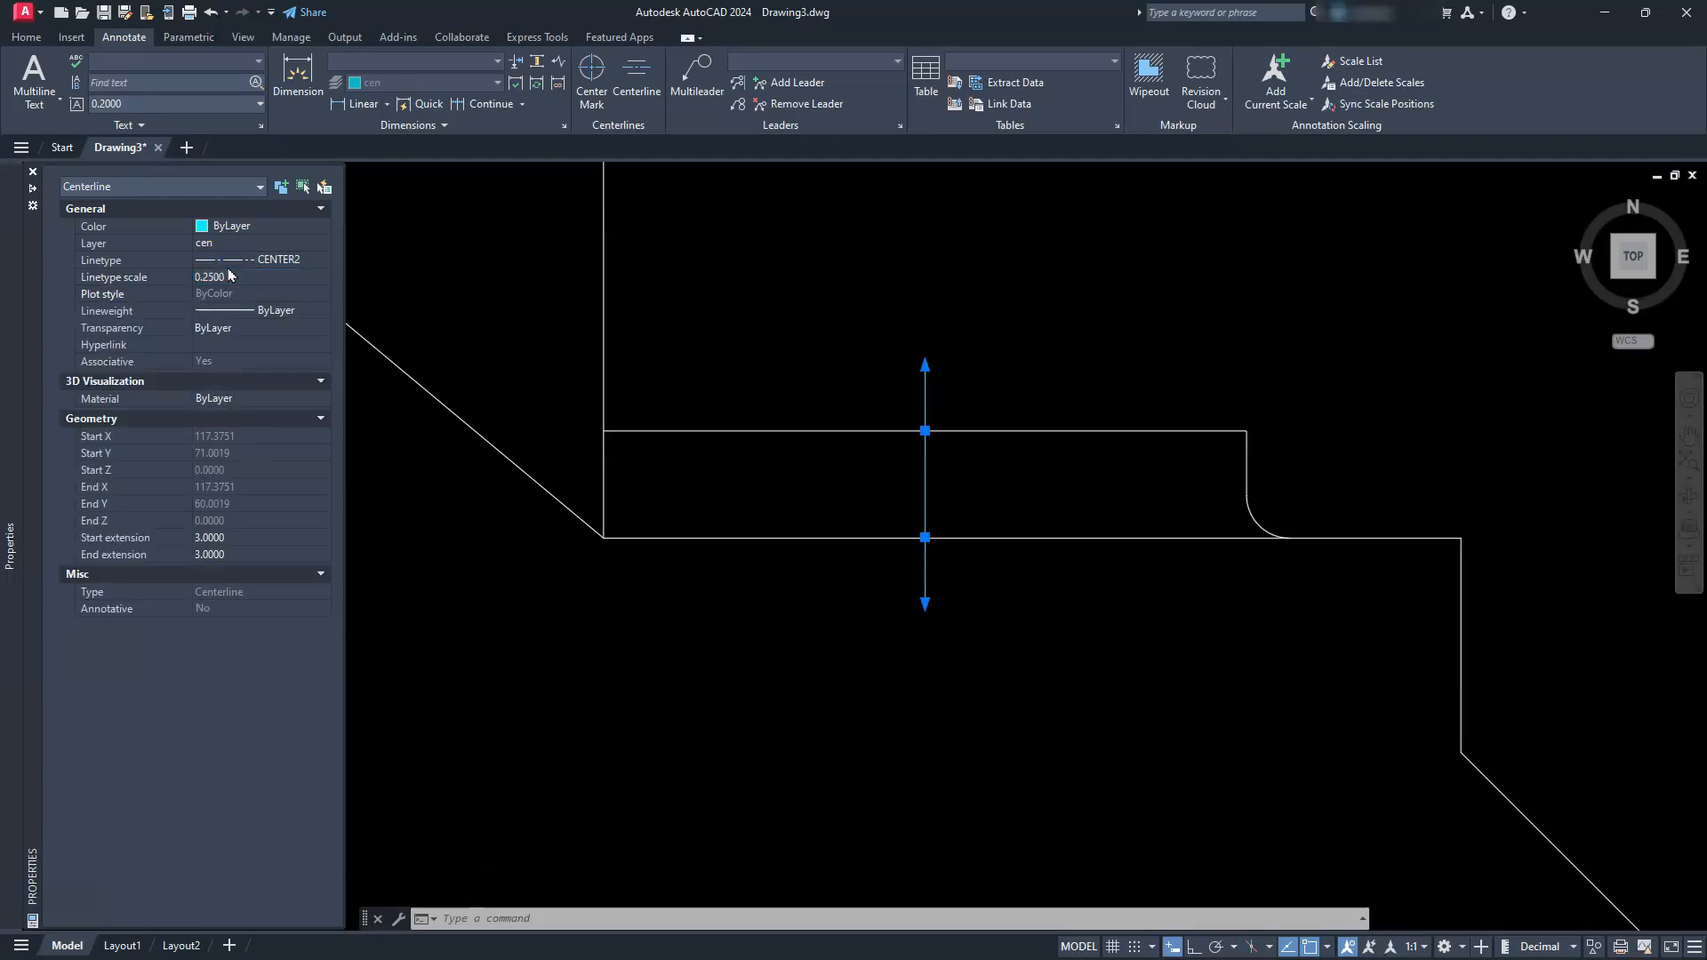
{"action": "scroll", "coordinate": [924, 423], "scroll_direction": "down", "scroll_amount": 4}
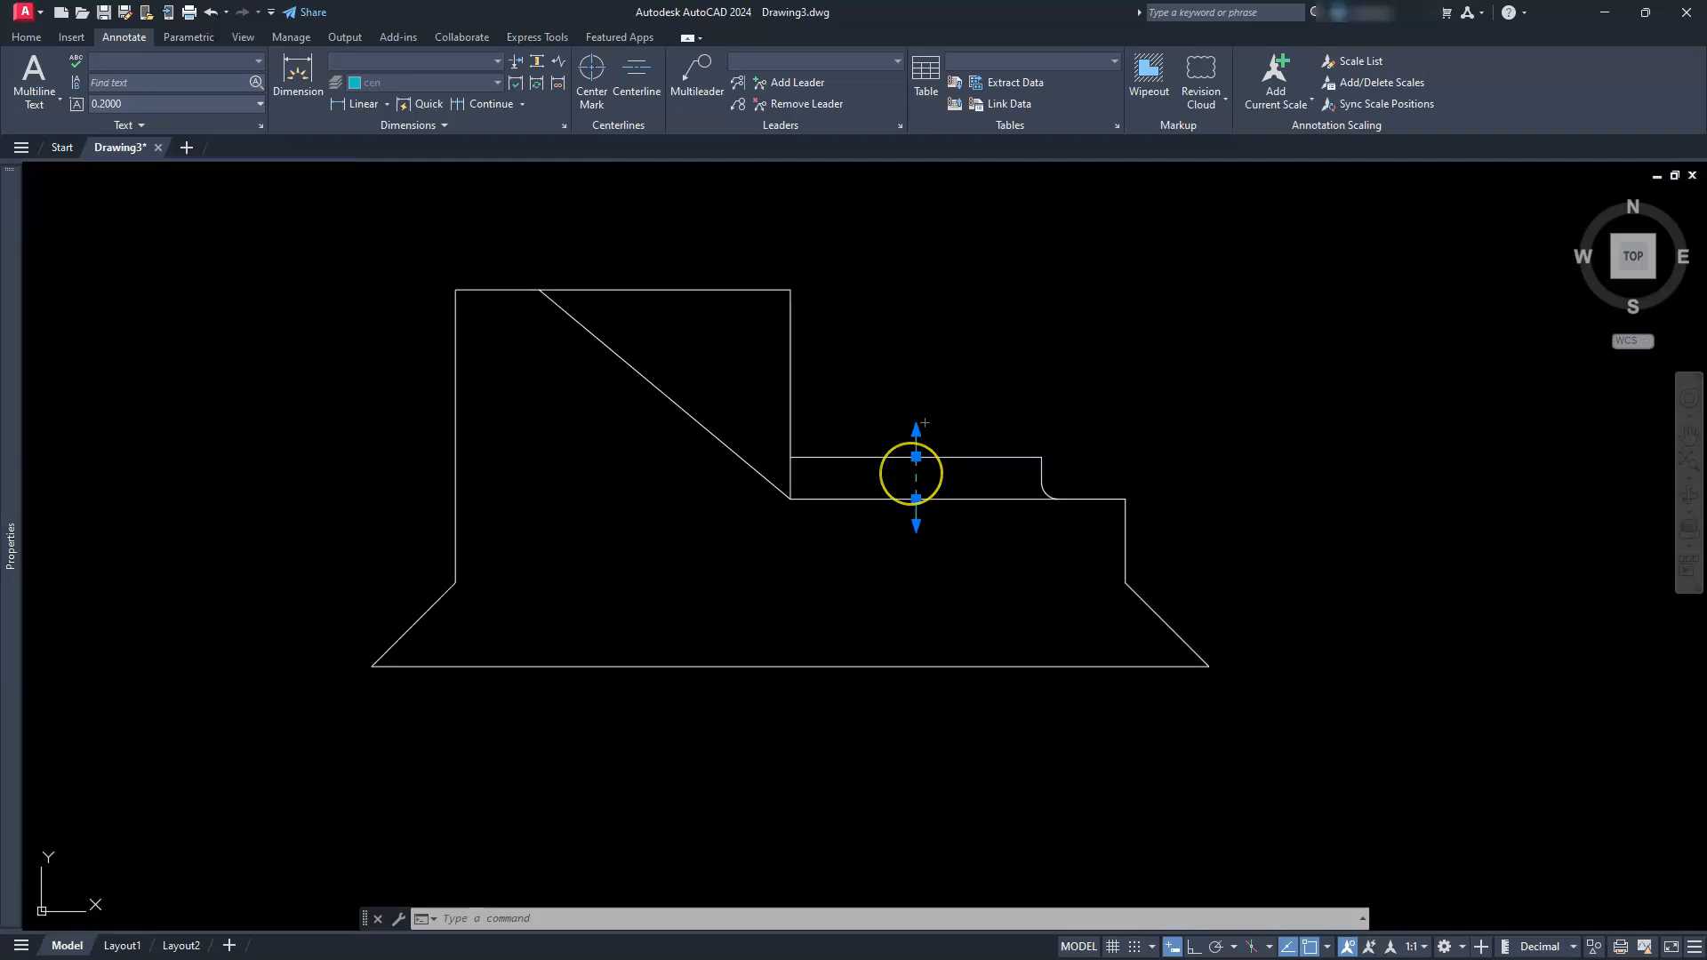
{"action": "scroll", "coordinate": [911, 472], "scroll_direction": "up", "scroll_amount": 2}
{"action": "key", "text": "Escape"}
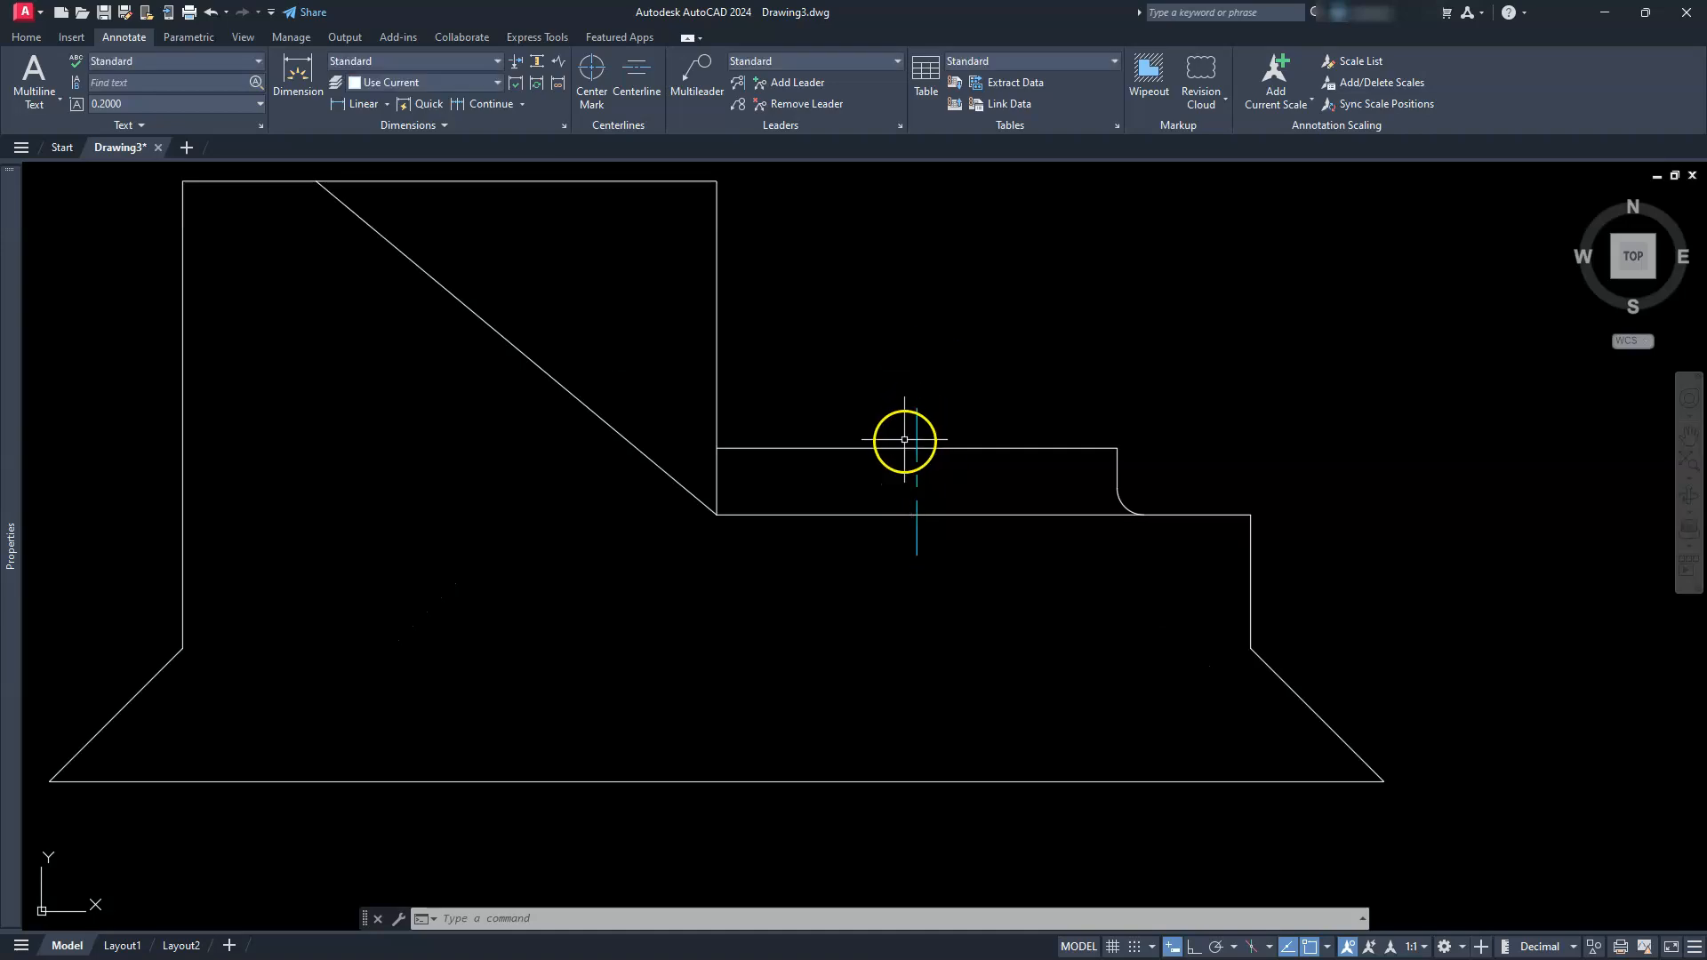
Step: Copy the front view centerline from the boss's top edge to the midpoint of the boss's top edge in the side view
{"action": "left_click", "coordinate": [917, 477]}
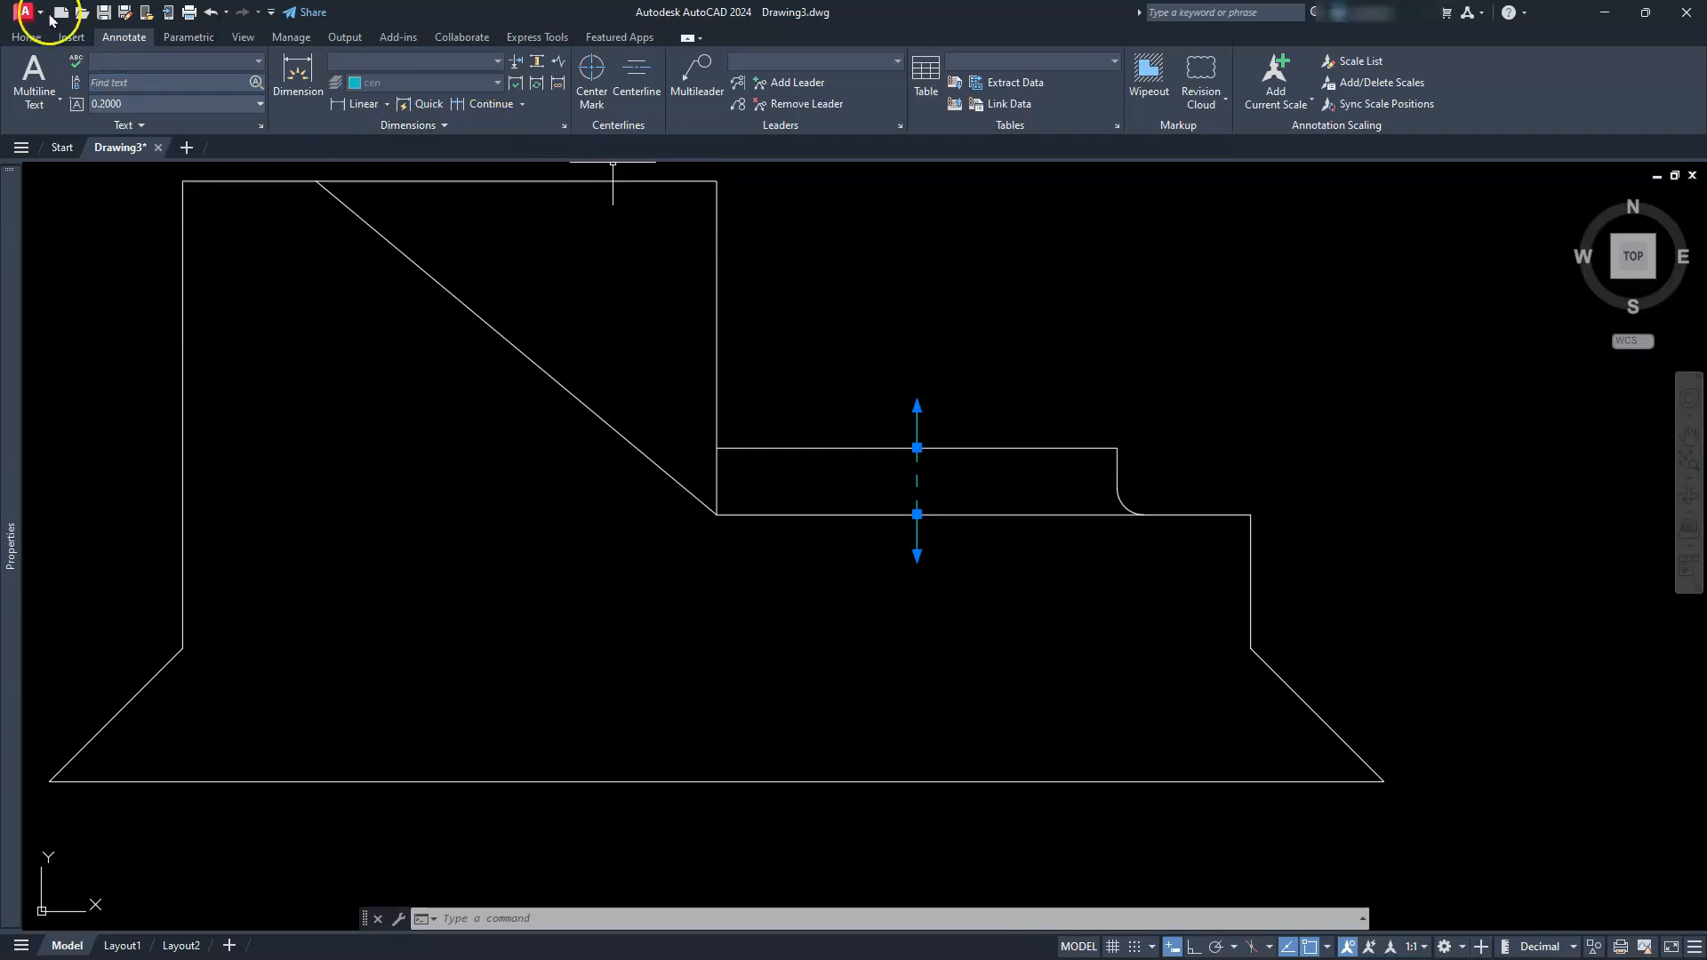
{"action": "left_click", "coordinate": [25, 38]}
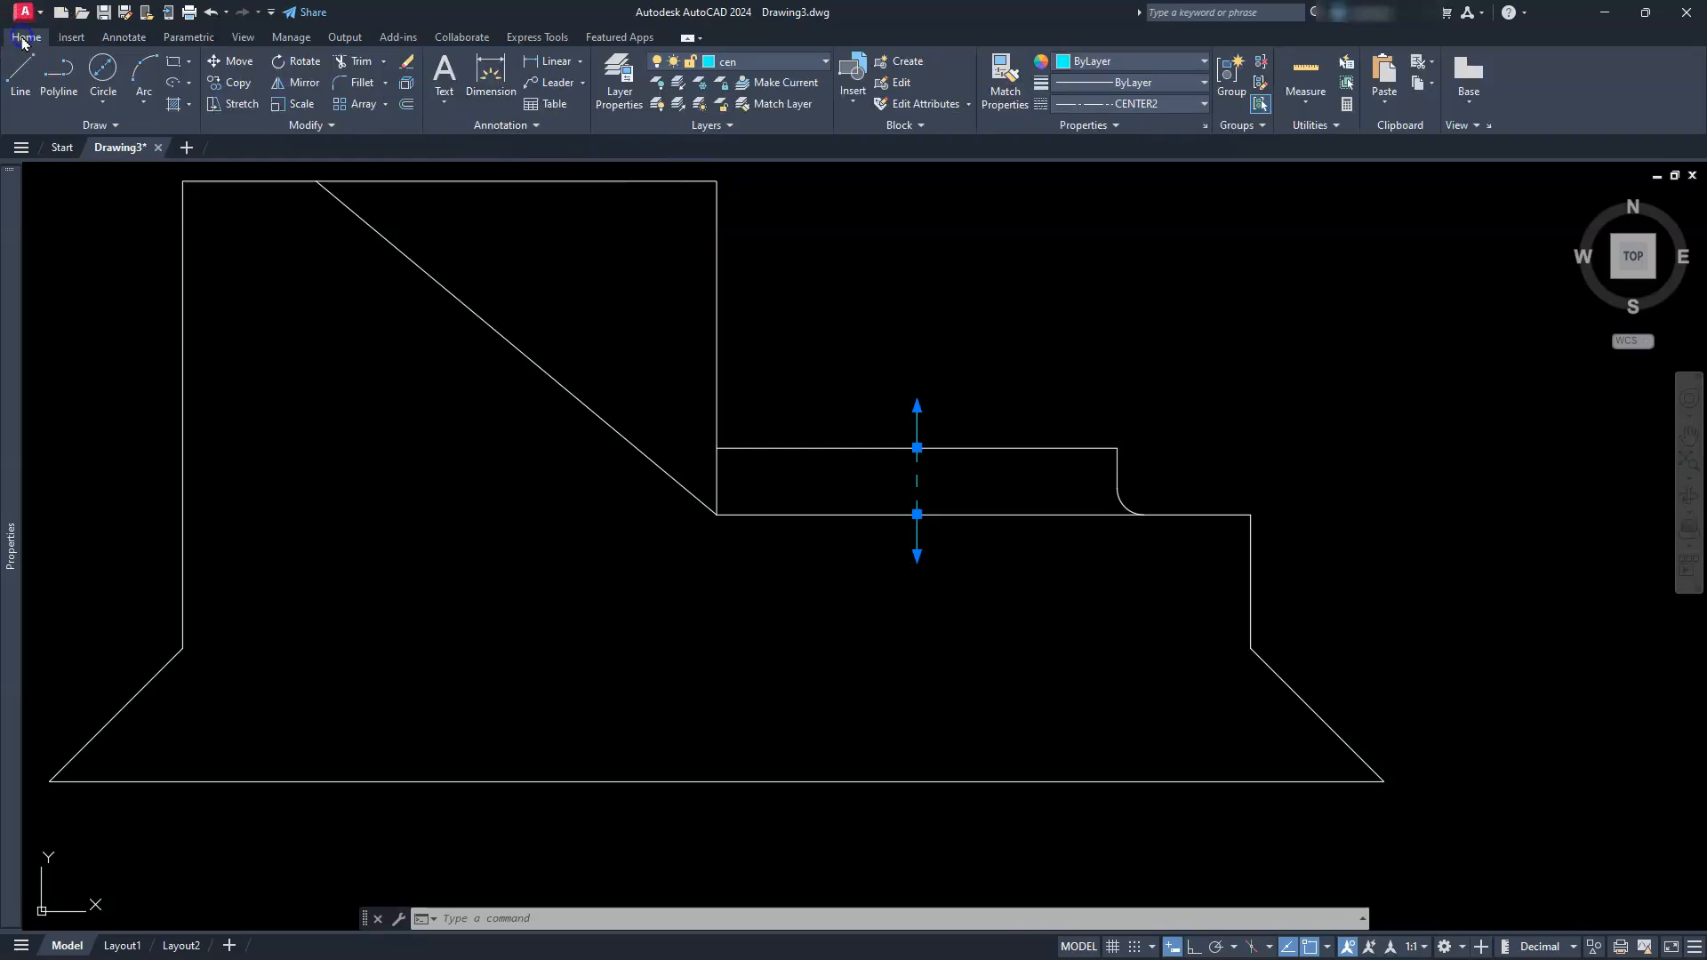
{"action": "left_click", "coordinate": [302, 83]}
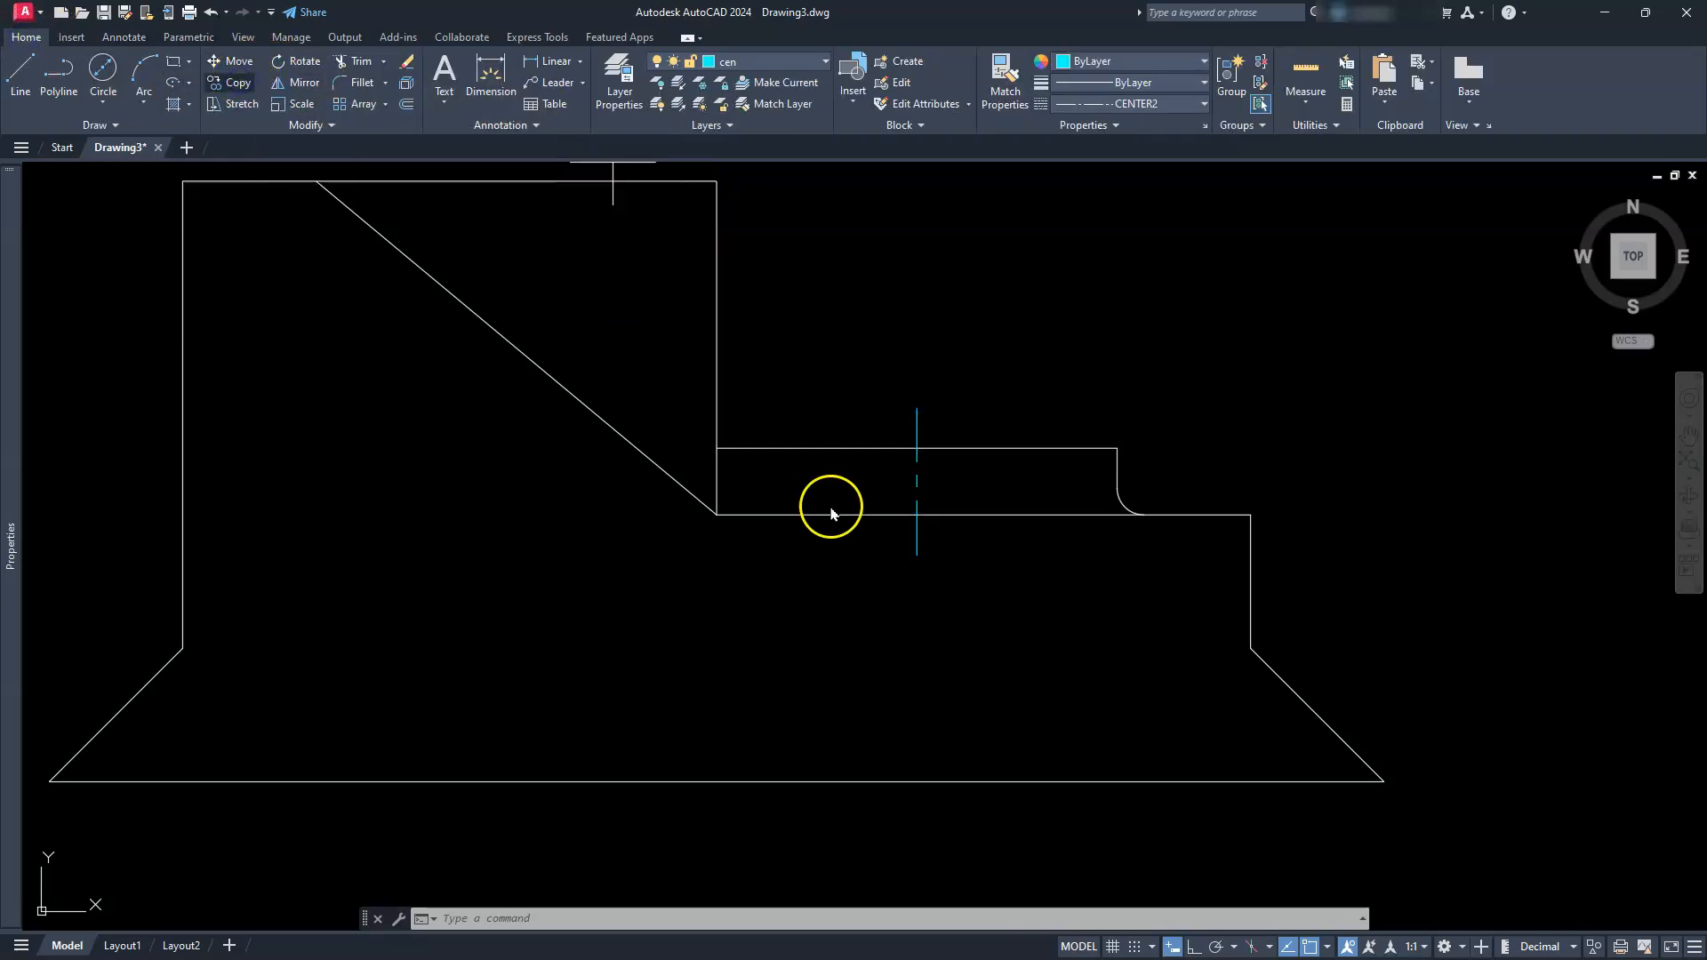
{"action": "left_click", "coordinate": [917, 448]}
{"action": "scroll", "coordinate": [1162, 450], "scroll_direction": "down", "scroll_amount": 5}
{"action": "scroll", "coordinate": [1192, 450], "scroll_direction": "up", "scroll_amount": 3}
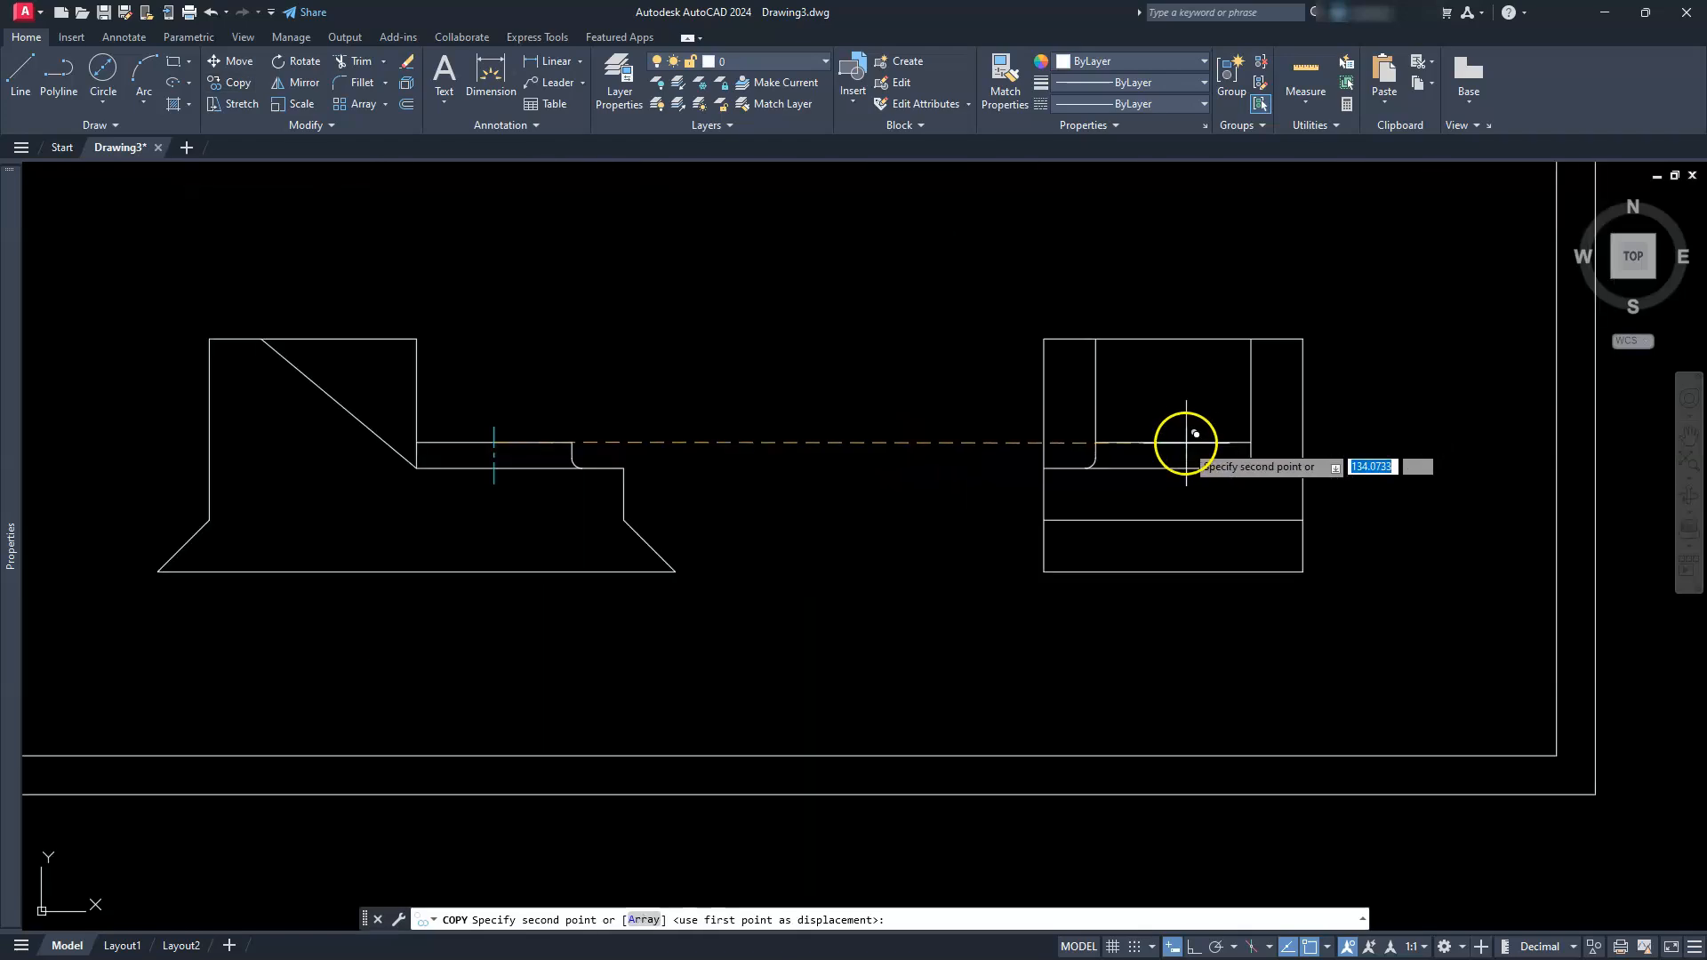
{"action": "left_click", "coordinate": [1172, 442]}
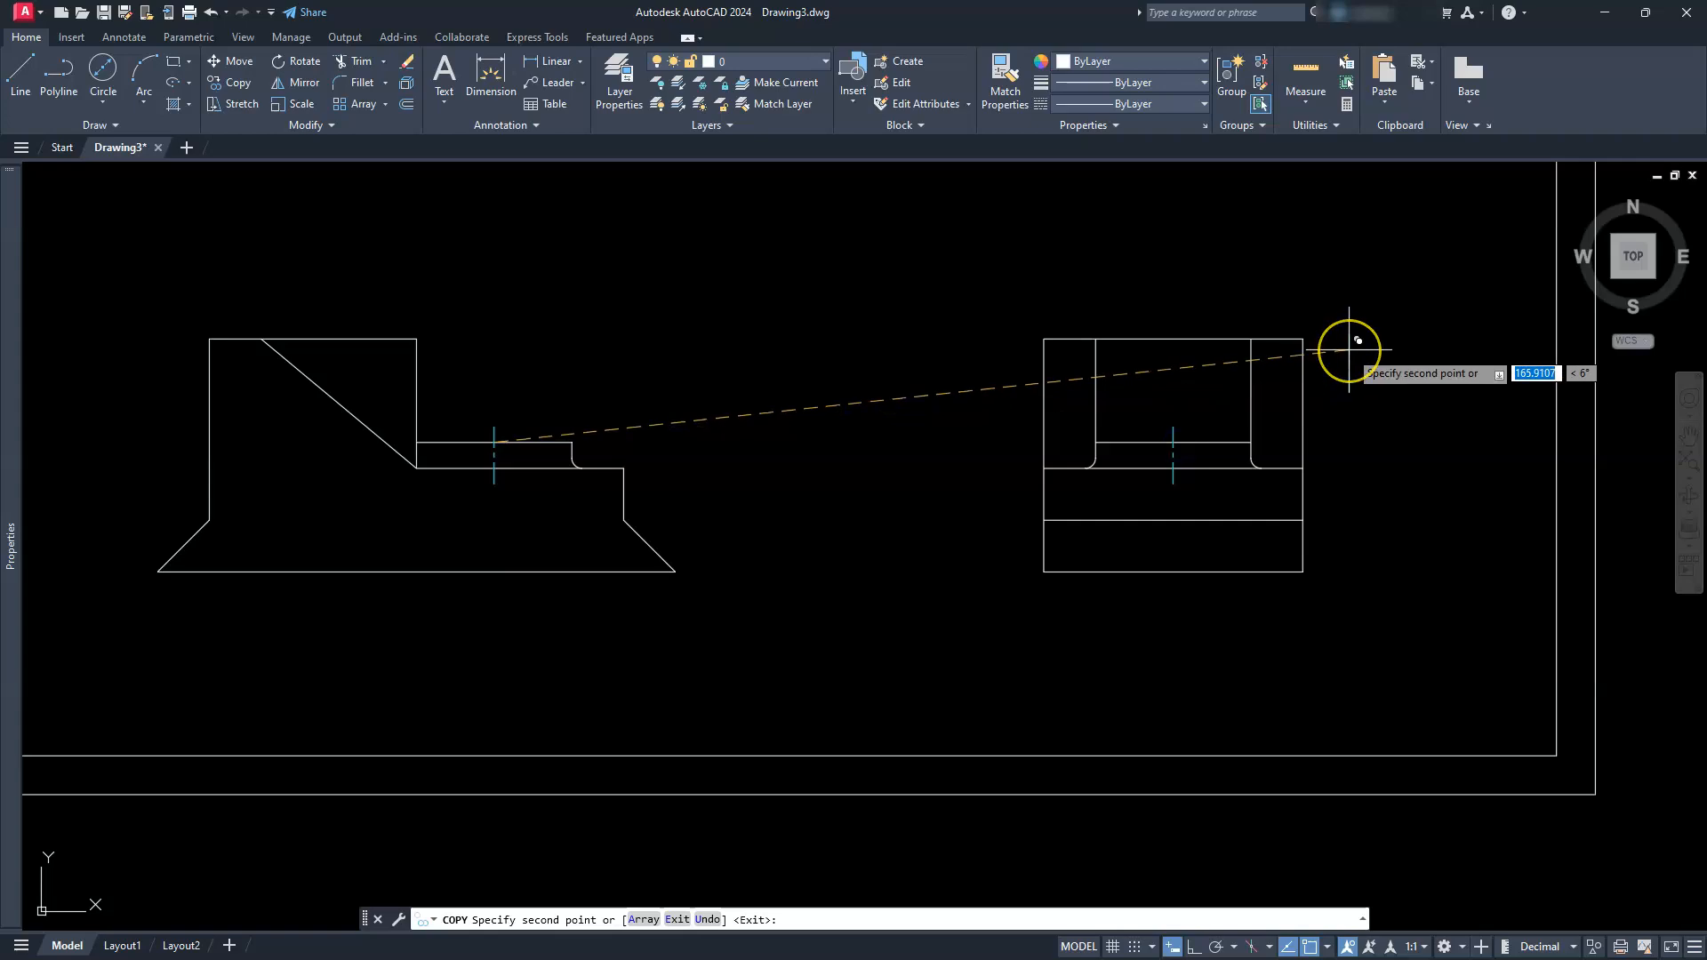
{"action": "key", "text": "Return"}
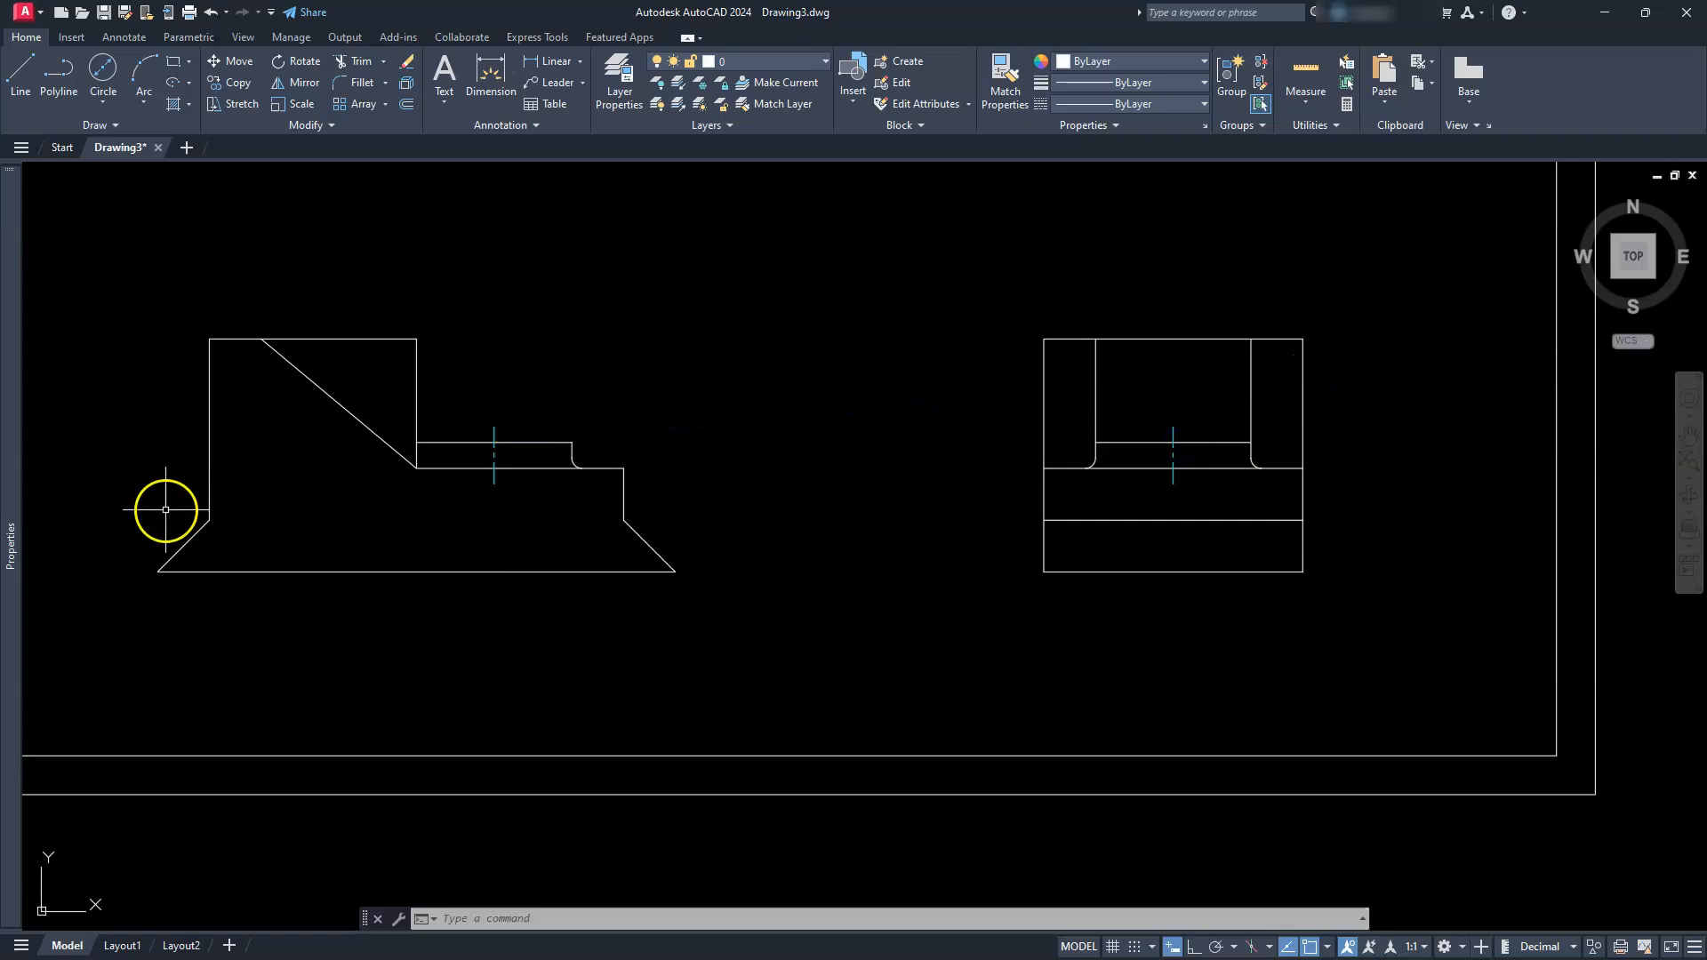
Step: Create a new layer named dim with the color magenta
{"action": "scroll", "coordinate": [320, 484], "scroll_direction": "down", "scroll_amount": 2}
{"action": "mouse_move", "coordinate": [332, 488]}
{"action": "middle_mouse_down"}
{"action": "mouse_move", "coordinate": [508, 646]}
{"action": "mouse_move", "coordinate": [563, 648]}
{"action": "mouse_move", "coordinate": [590, 583]}
{"action": "mouse_move", "coordinate": [735, 576]}
{"action": "mouse_move", "coordinate": [639, 561]}
{"action": "middle_mouse_up"}
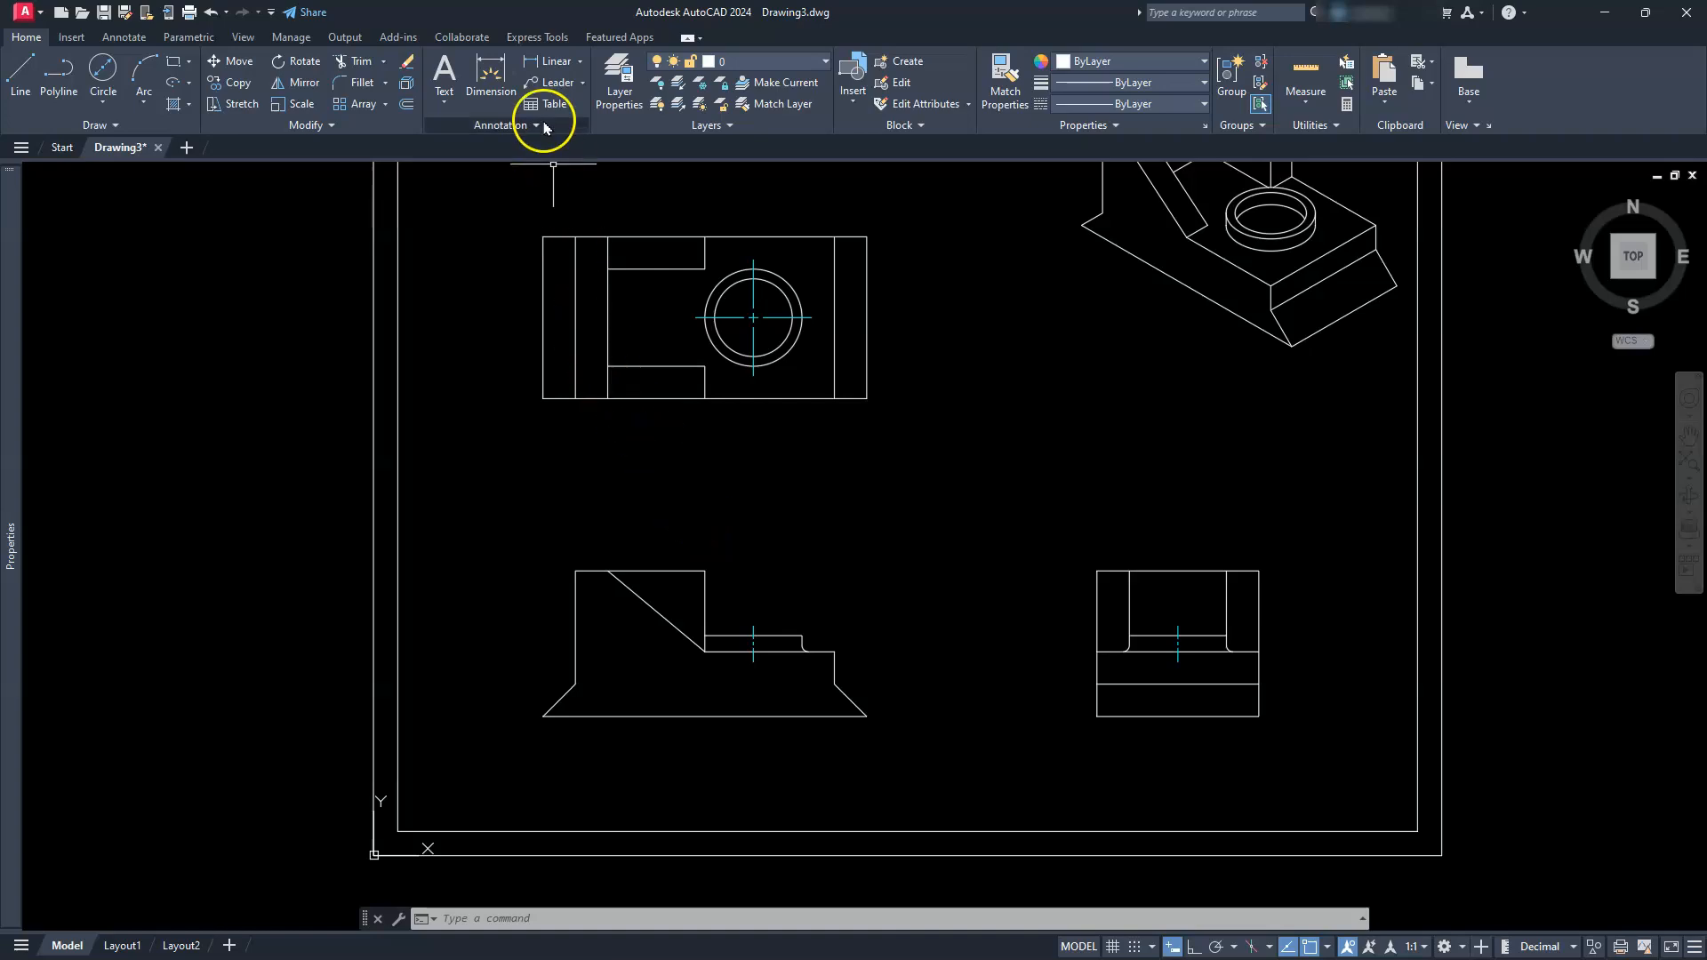
{"action": "left_click", "coordinate": [622, 78]}
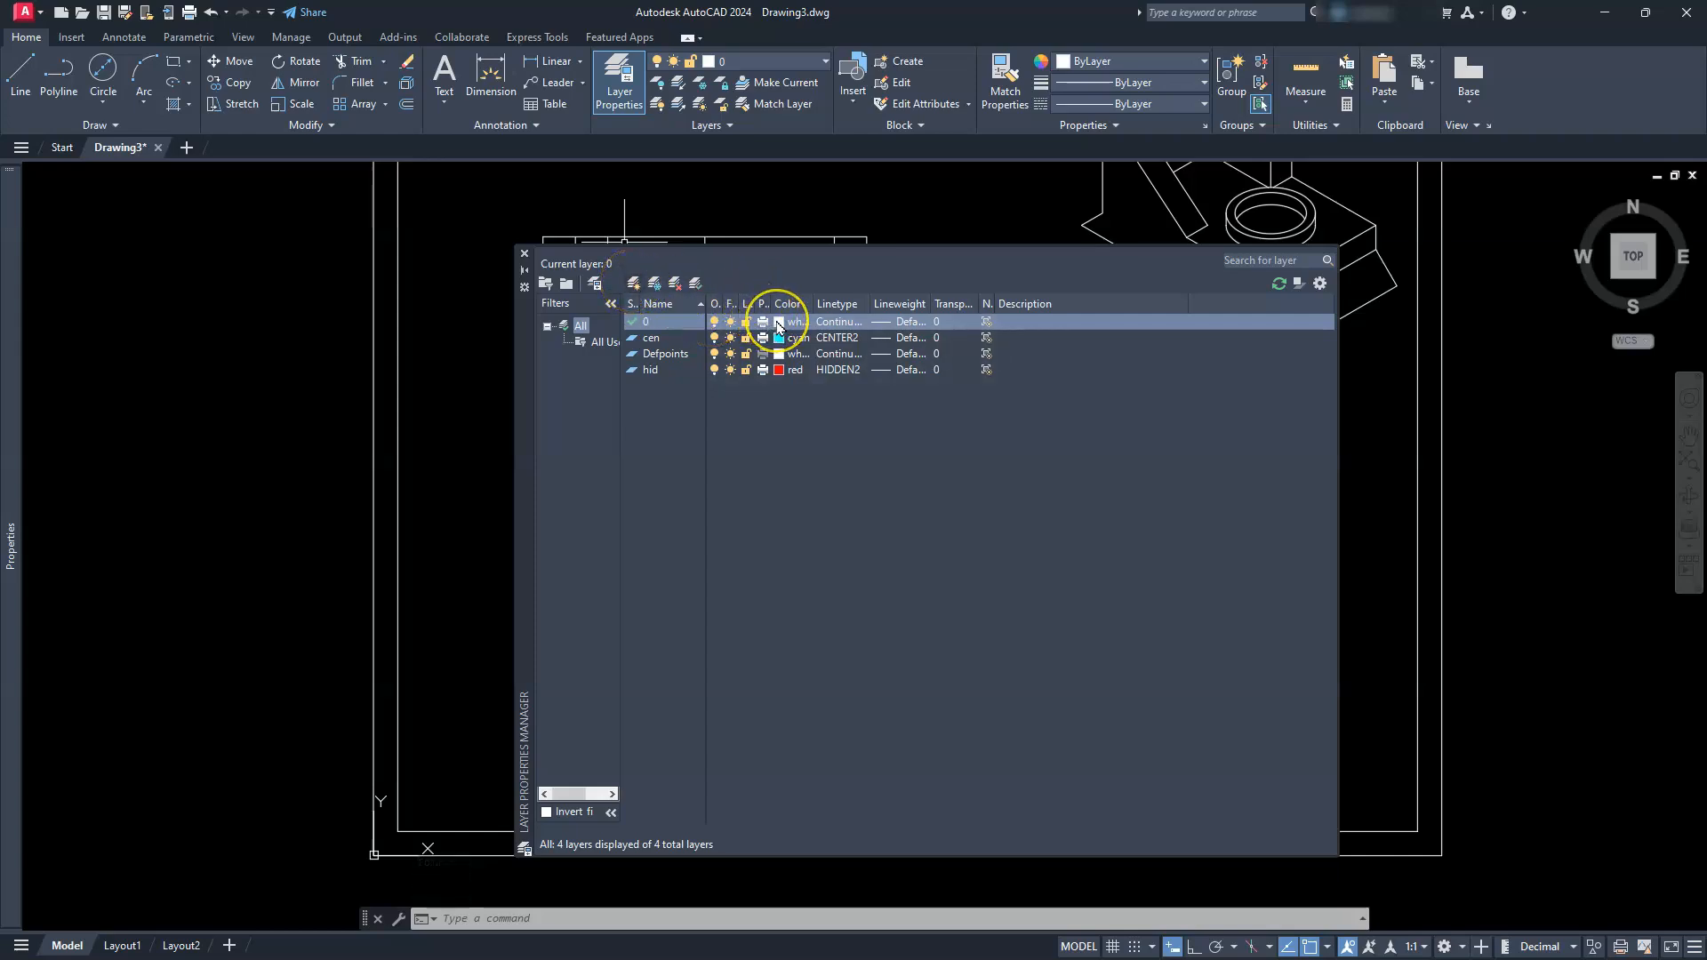
{"action": "left_click", "coordinate": [633, 284]}
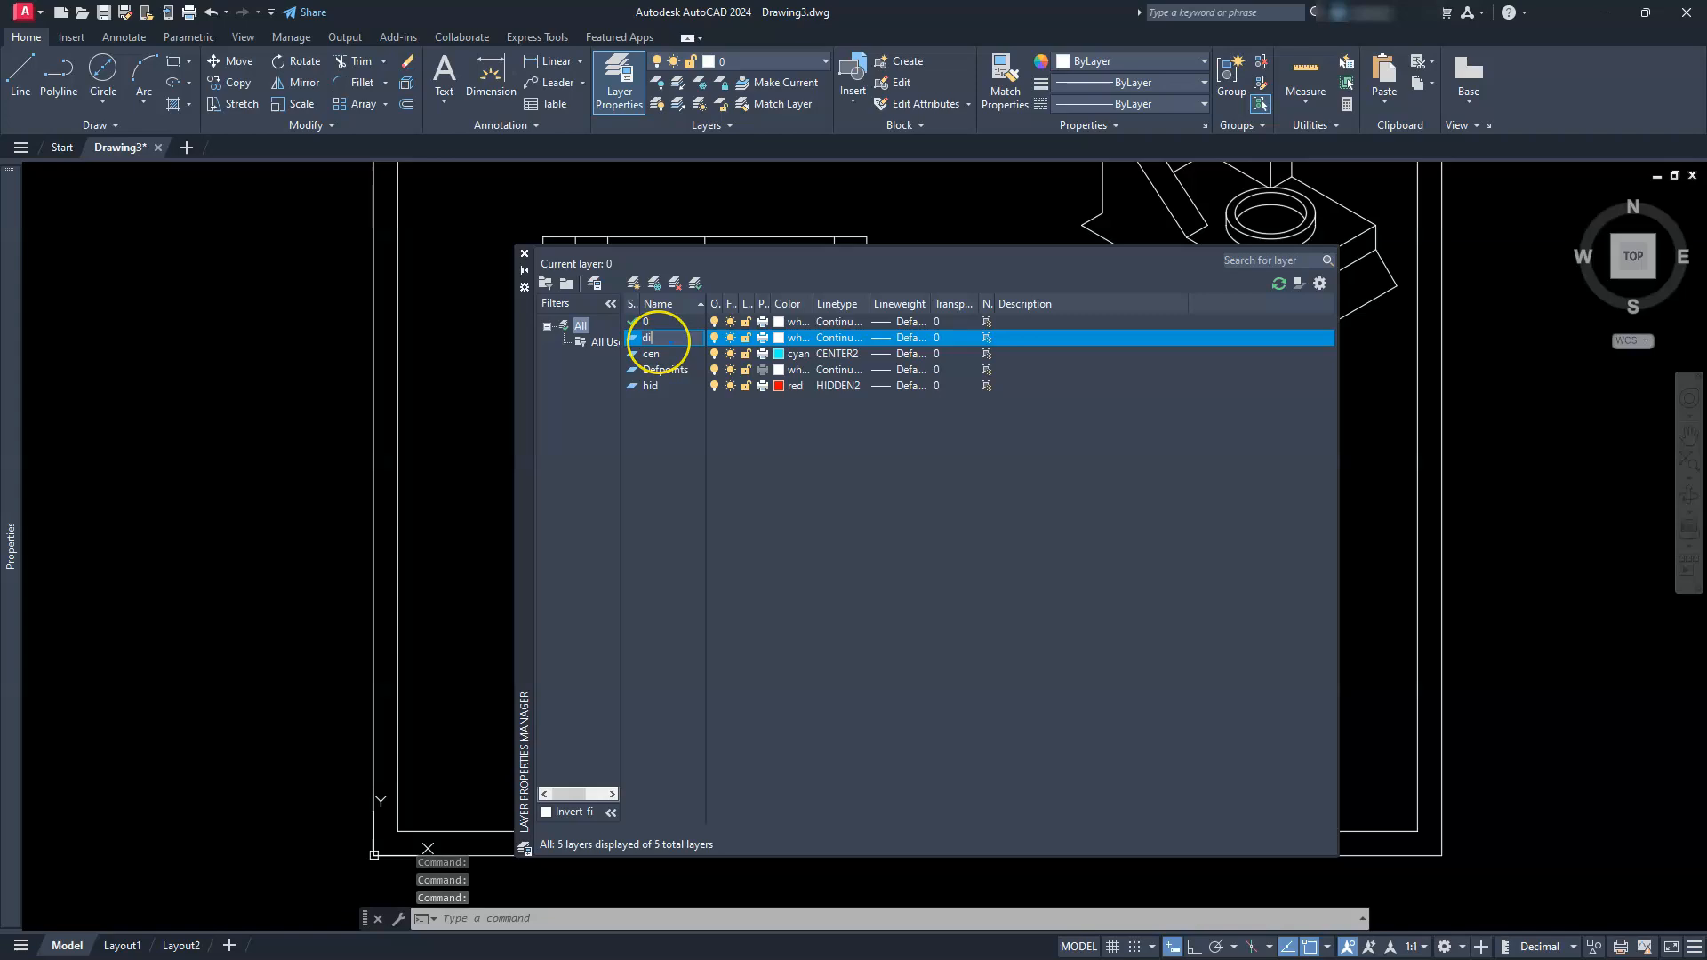
{"action": "left_click", "coordinate": [767, 351]}
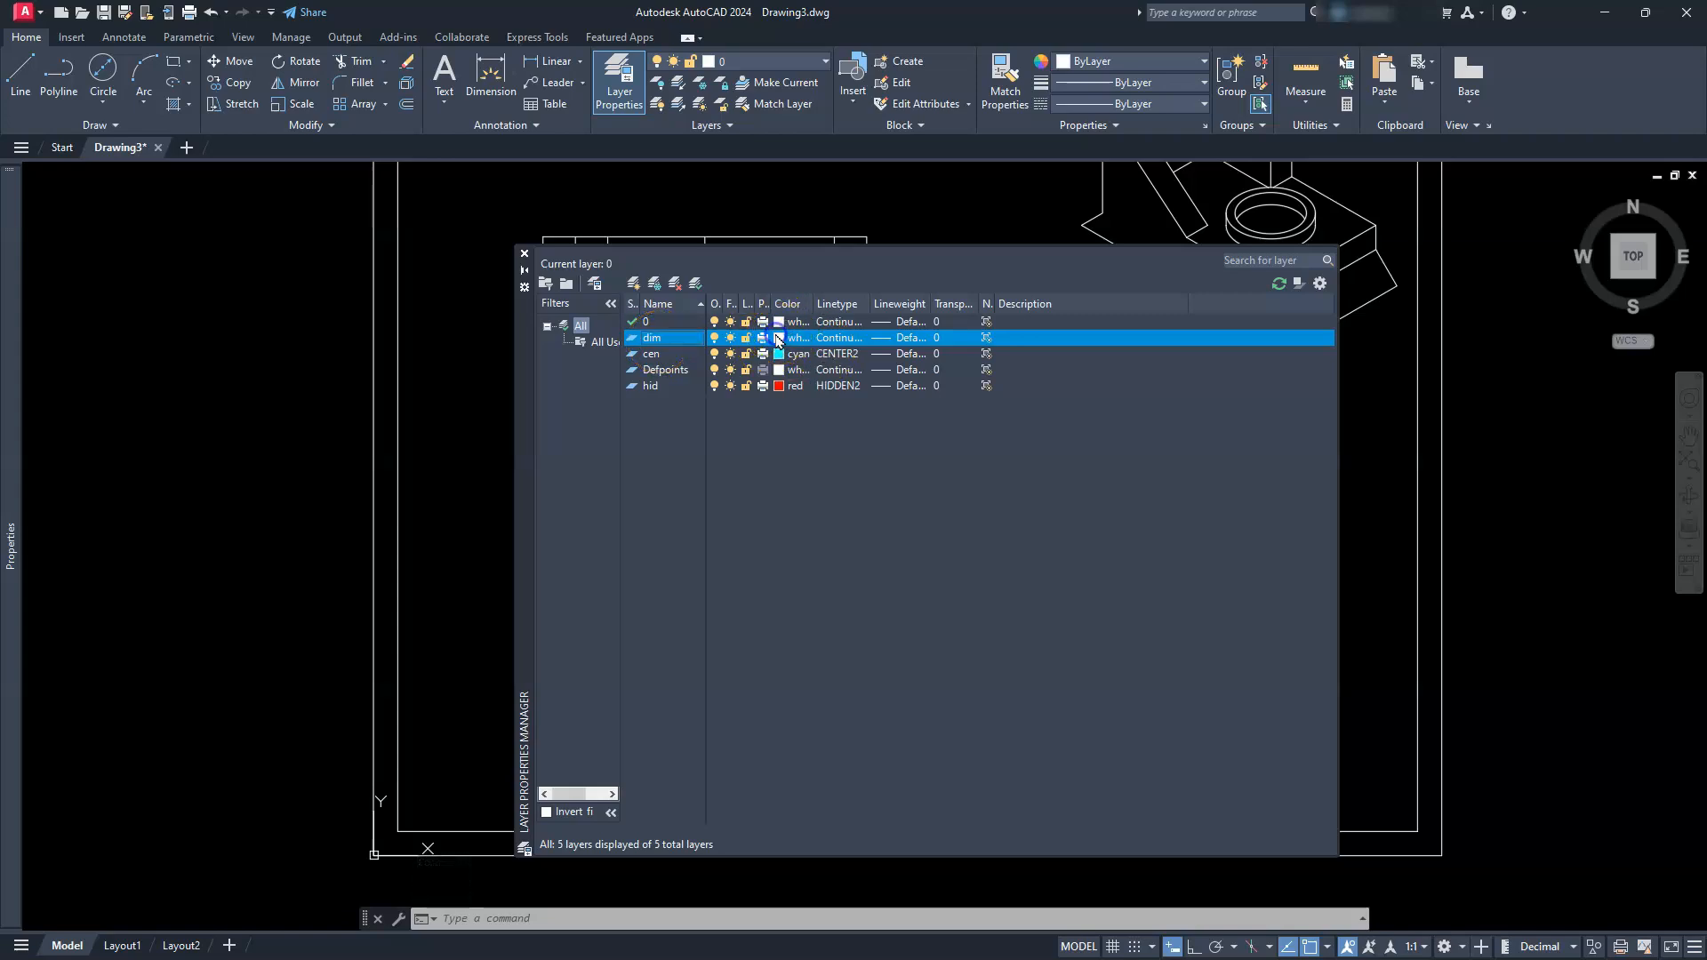
{"action": "left_click", "coordinate": [779, 338]}
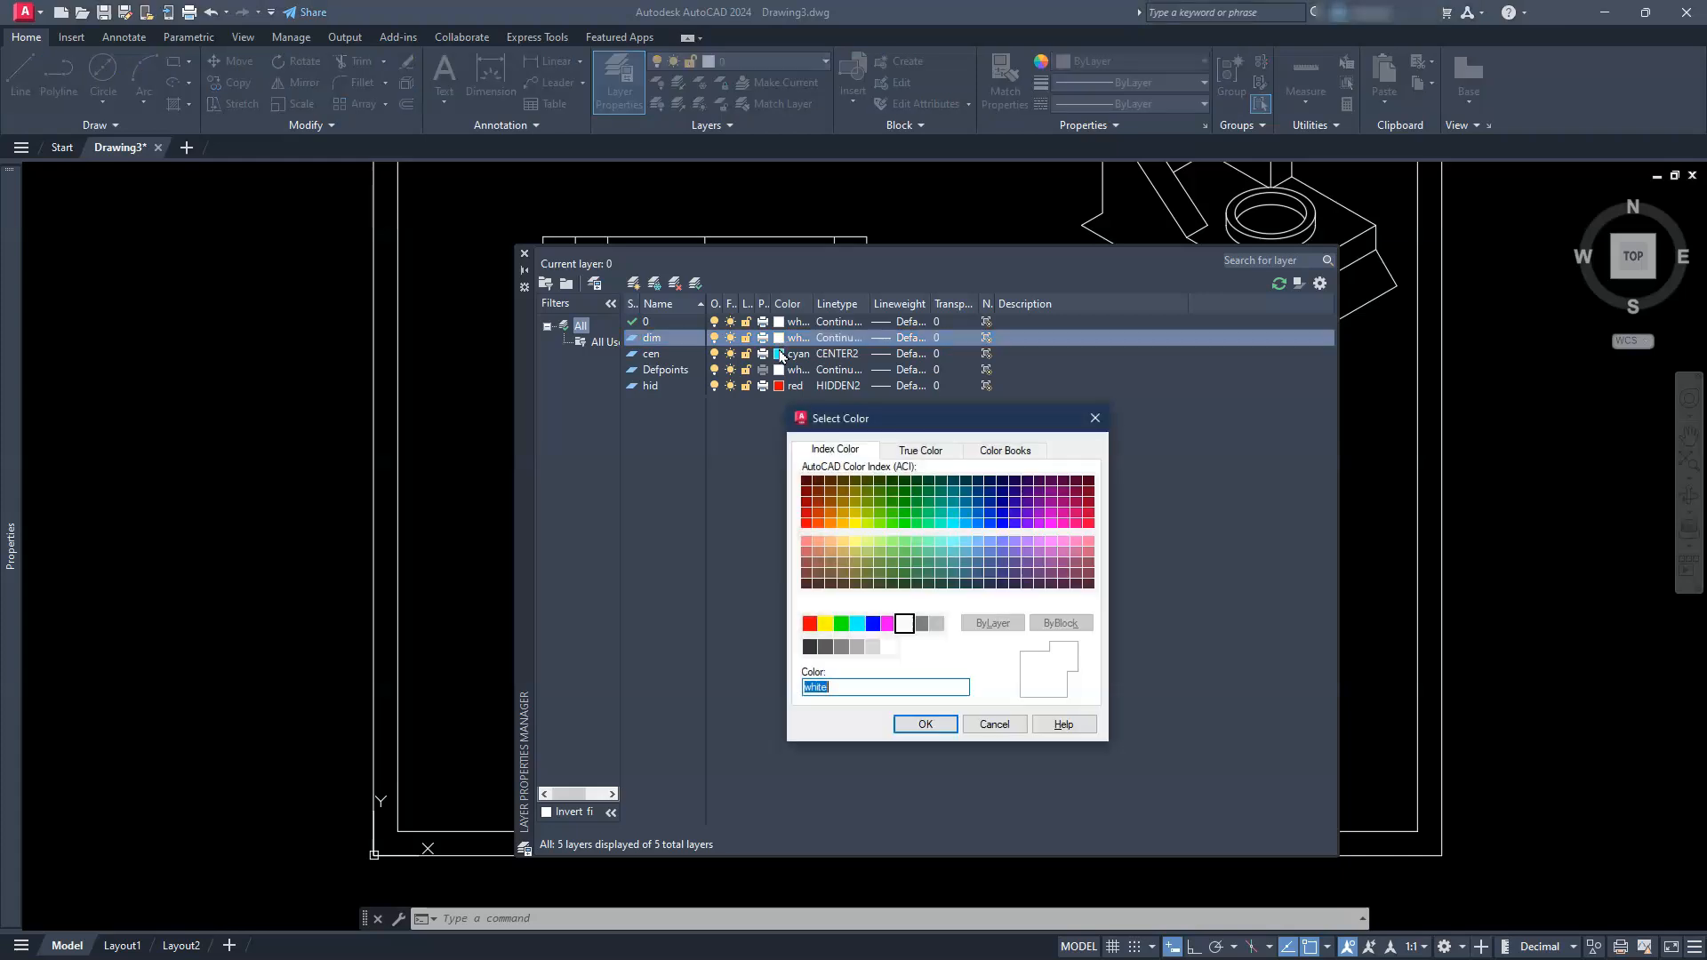
{"action": "left_click", "coordinate": [885, 625]}
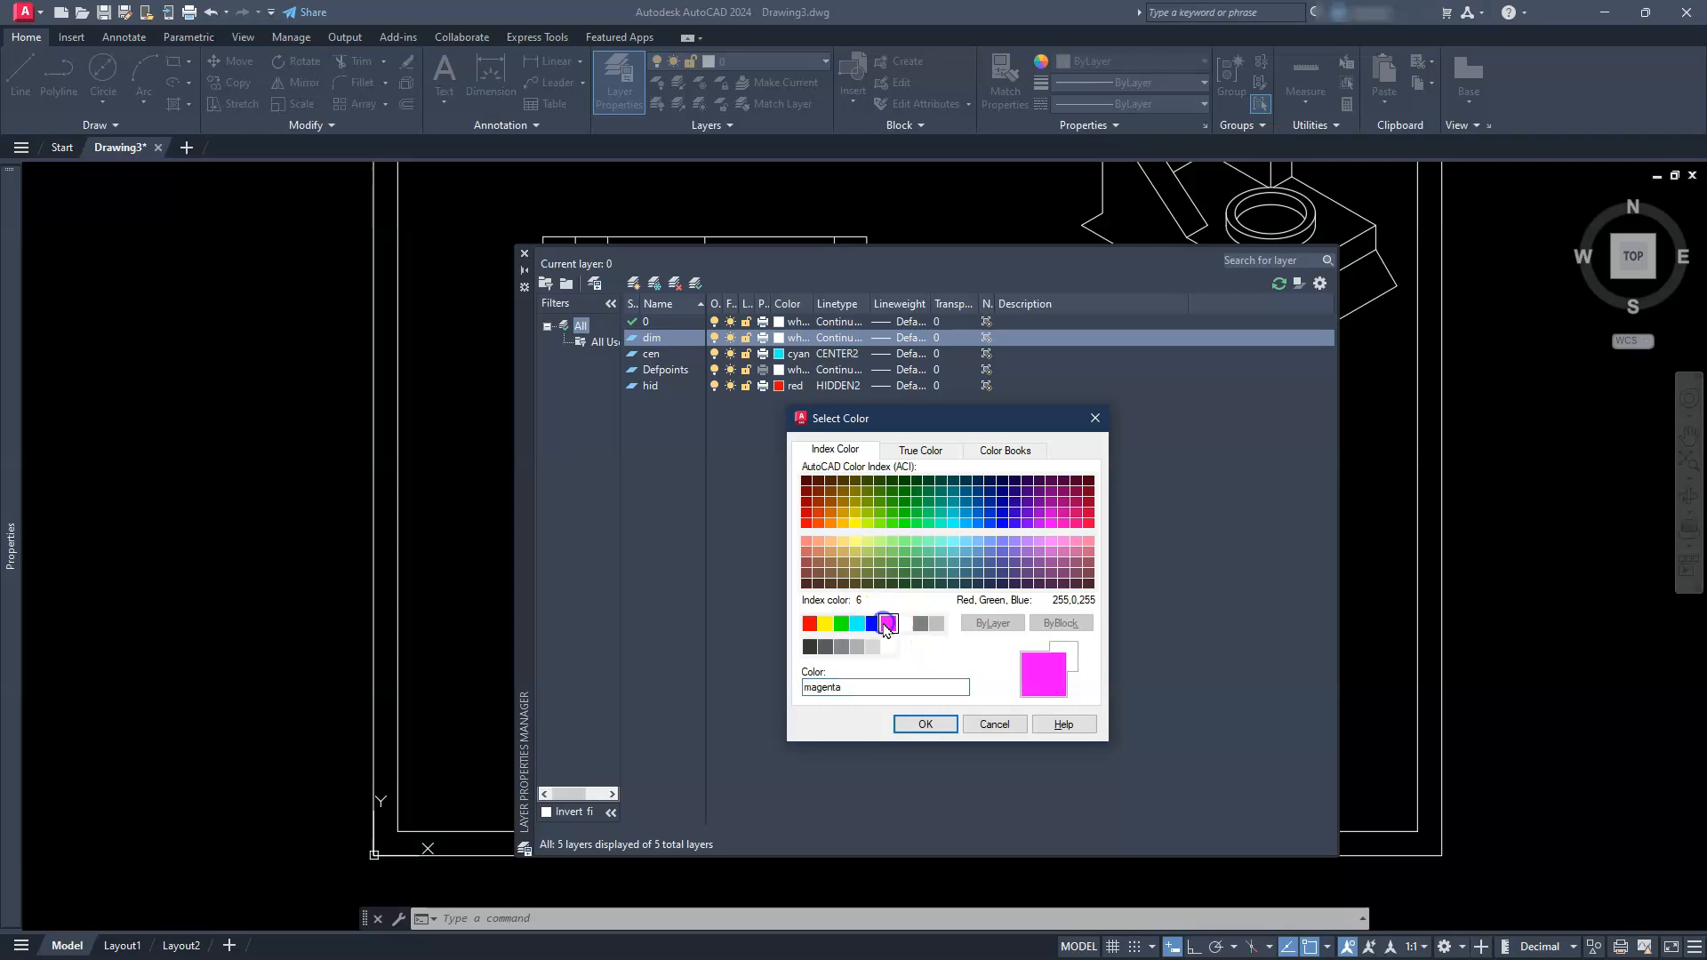
{"action": "left_click", "coordinate": [917, 726]}
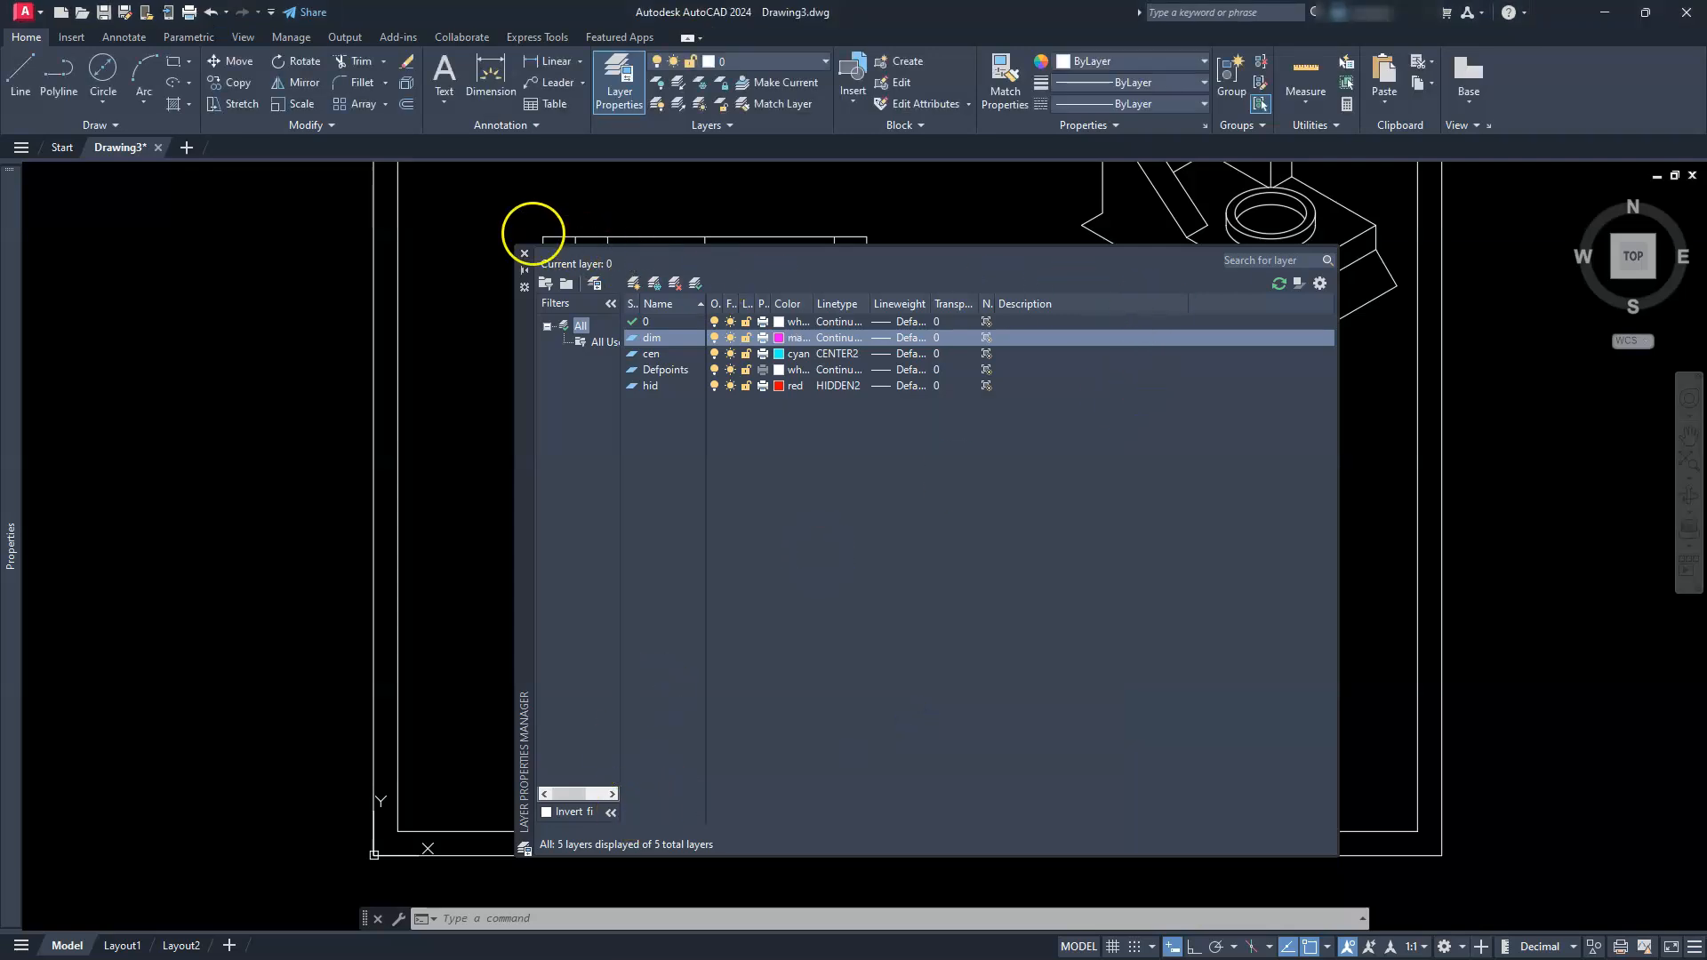
{"action": "left_click", "coordinate": [524, 254]}
{"action": "left_click", "coordinate": [703, 462]}
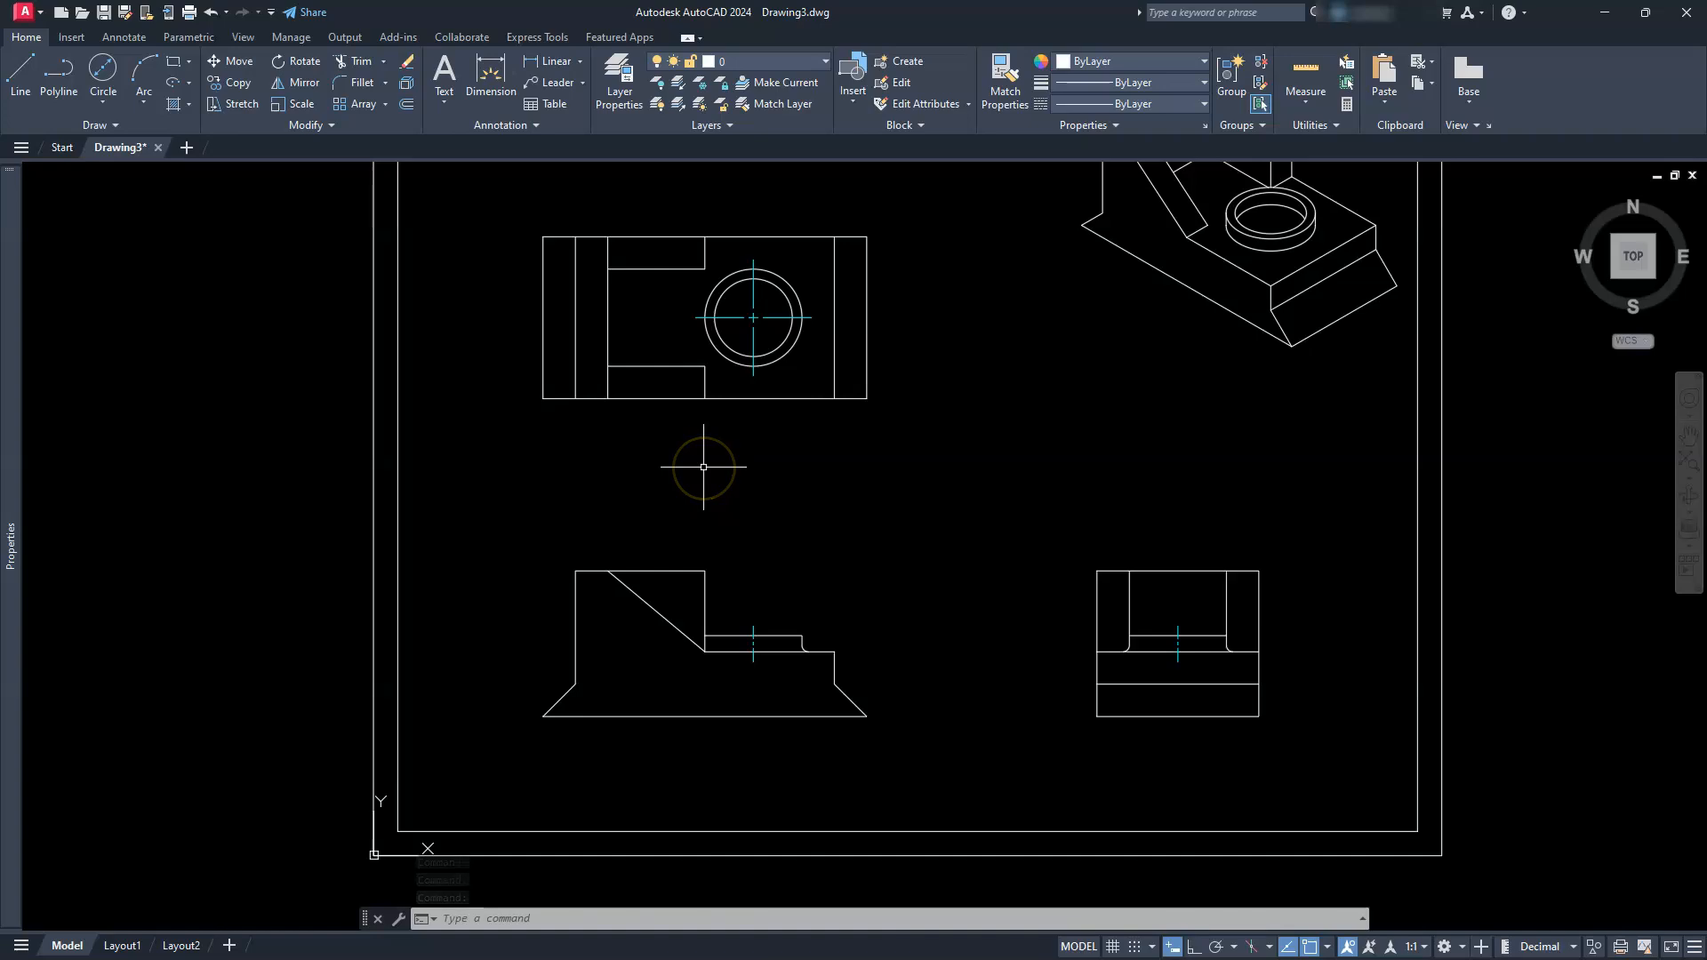
Step: Set dim as the layer for new dimensions
{"action": "left_click", "coordinate": [132, 38]}
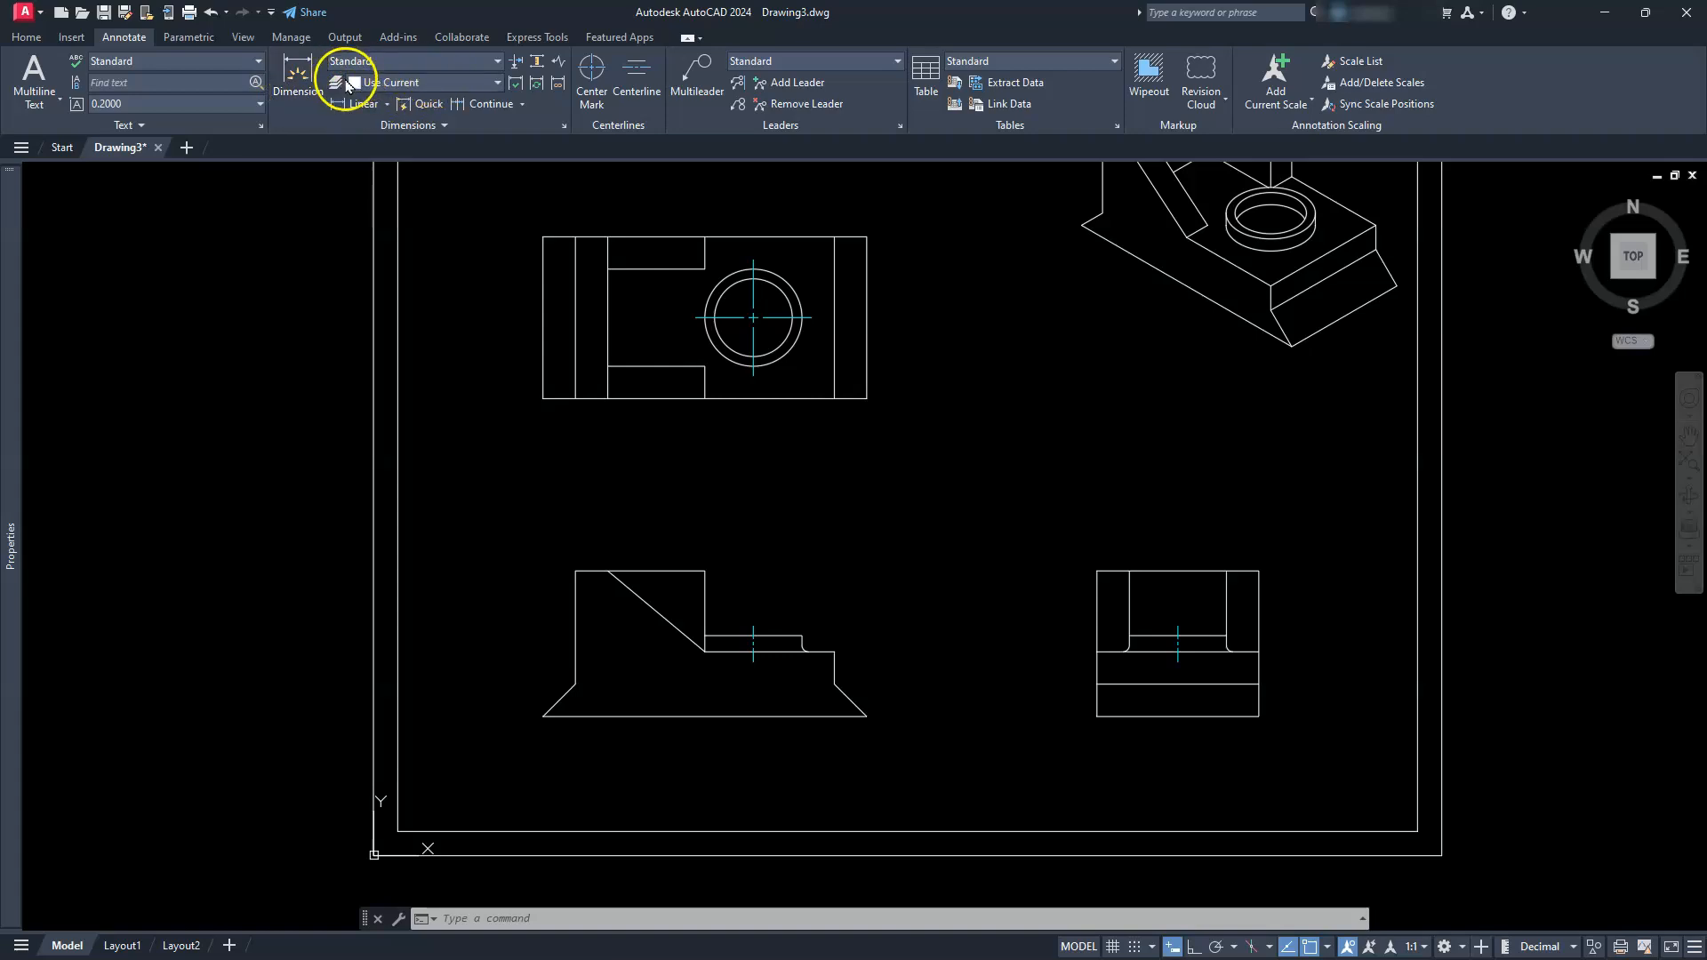
{"action": "left_click", "coordinate": [497, 82]}
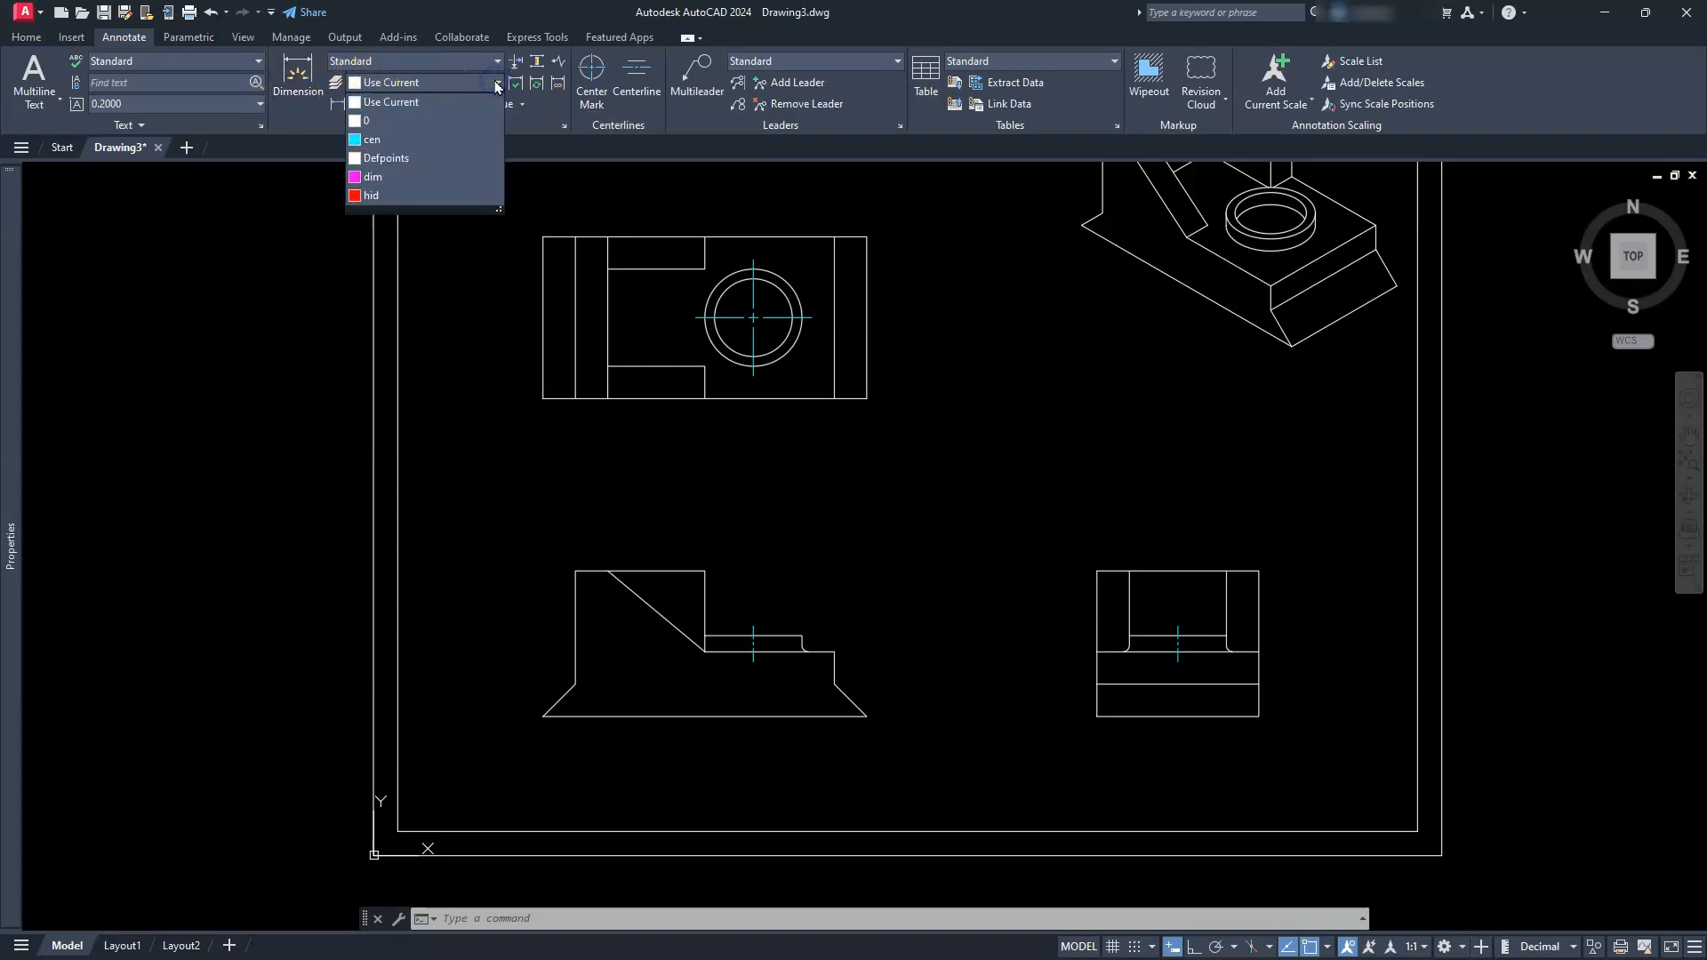
{"action": "left_click", "coordinate": [397, 178]}
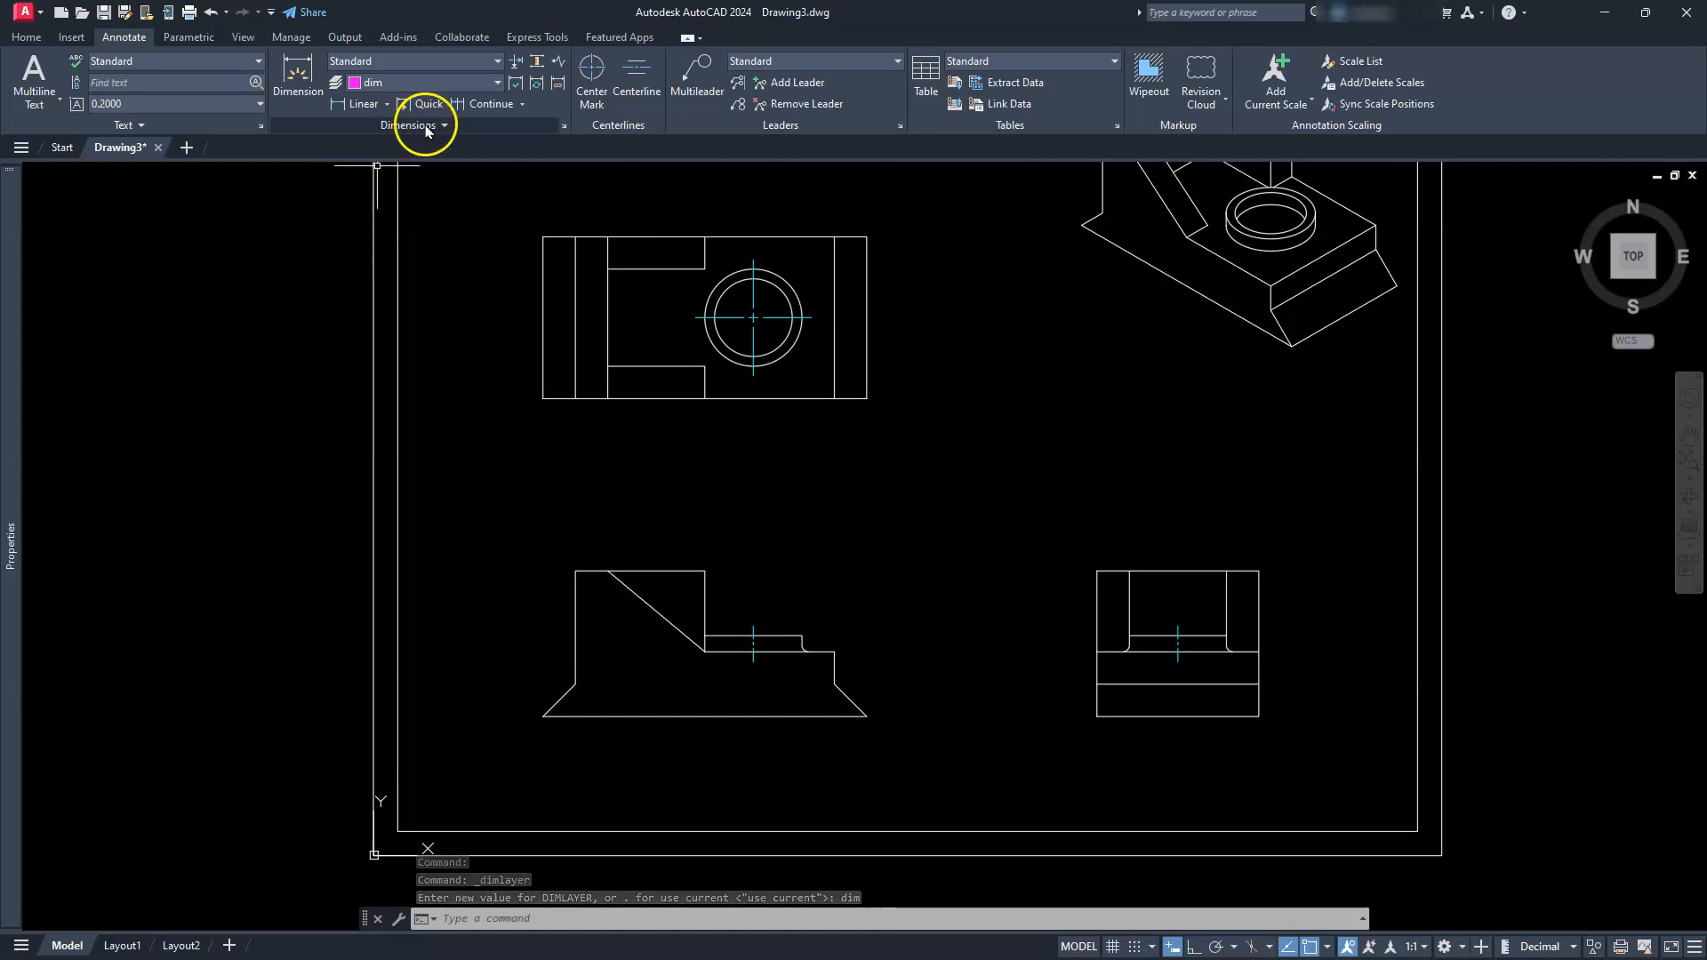
Step: Modify the Standard dimension style to use an overall scale of 30 for dimension features
{"action": "left_click", "coordinate": [563, 127]}
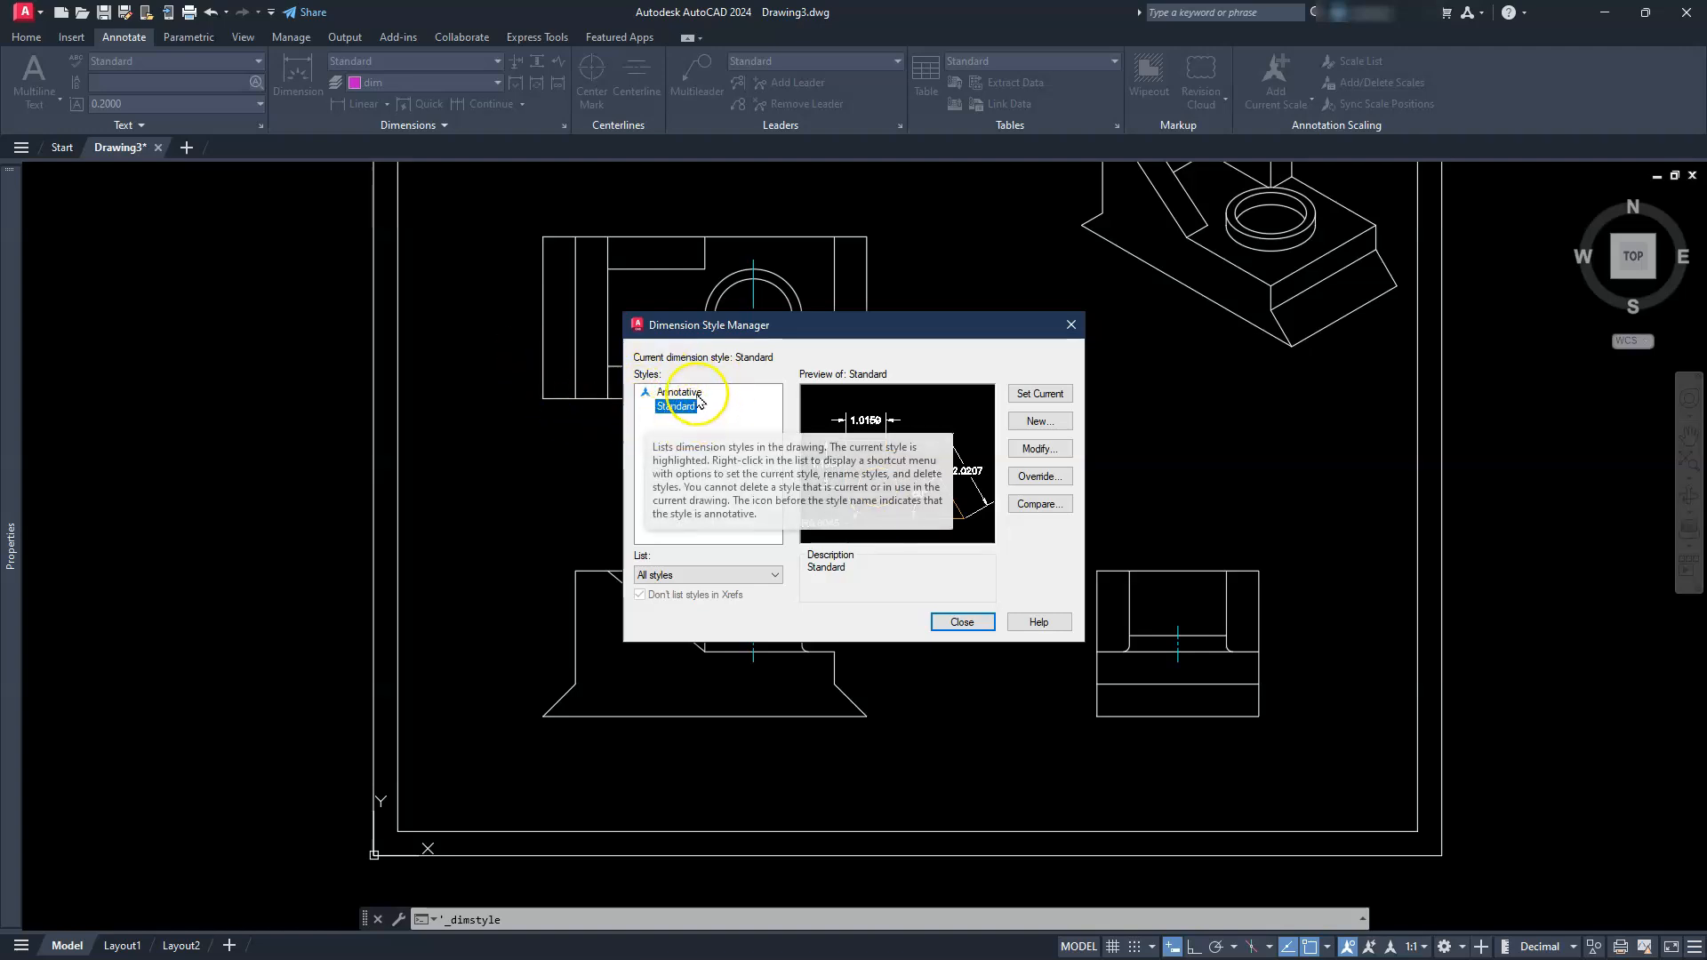
{"action": "left_click", "coordinate": [1051, 450]}
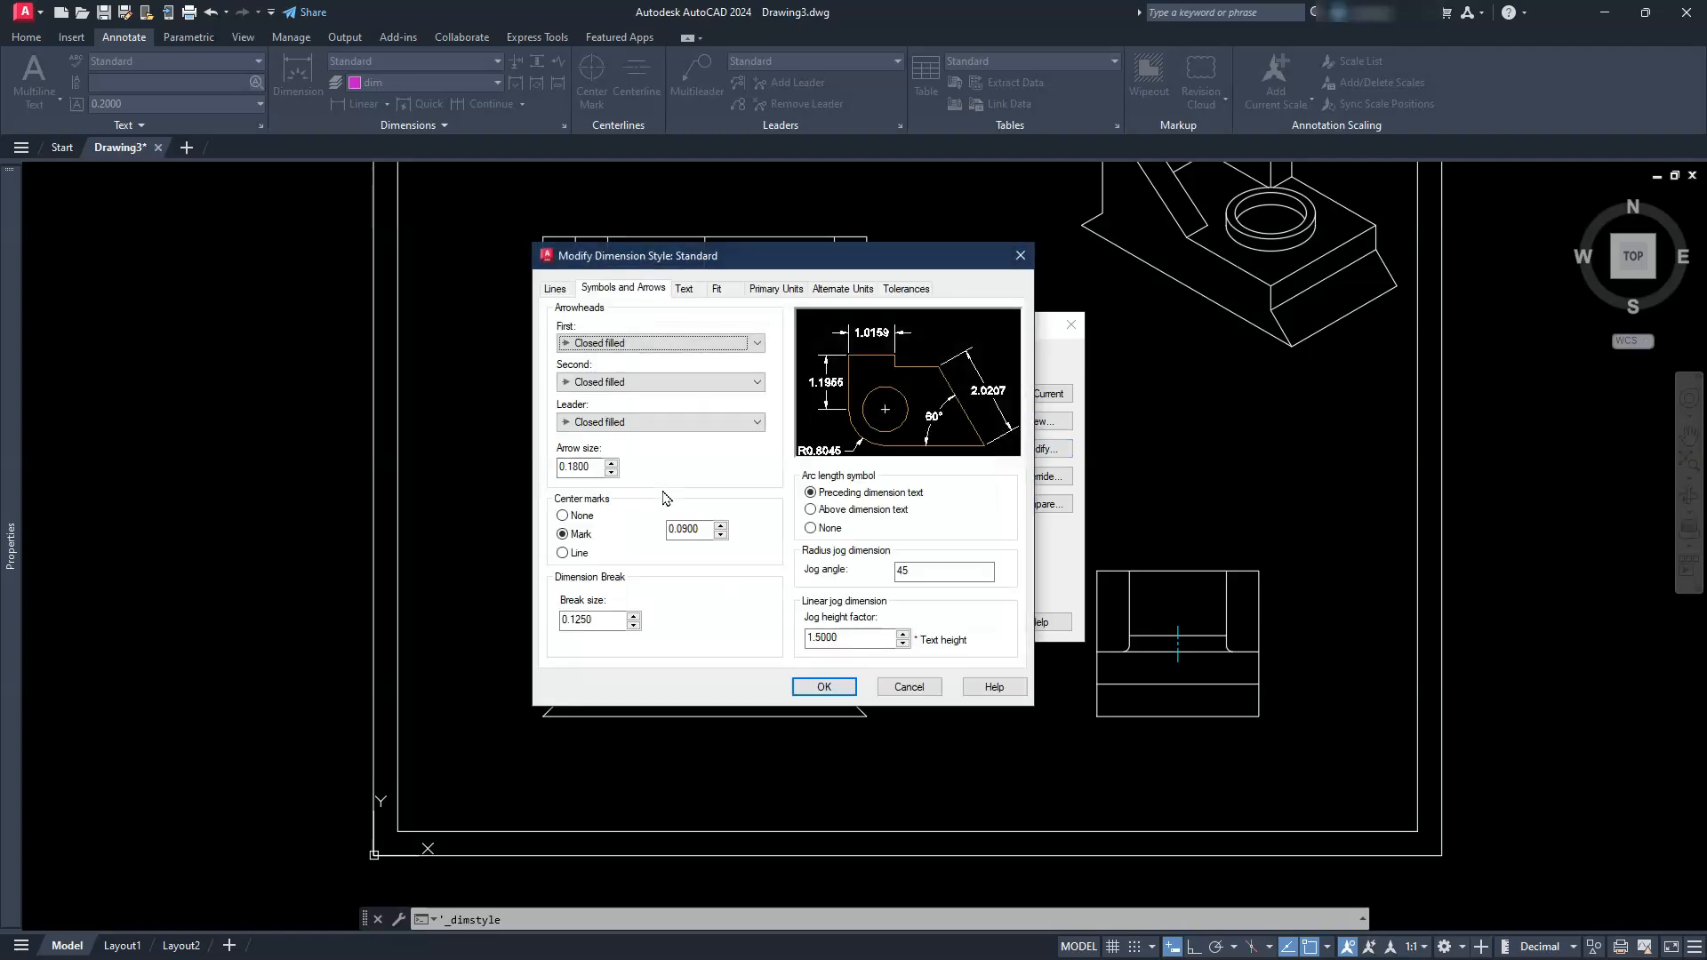
{"action": "left_click", "coordinate": [778, 290]}
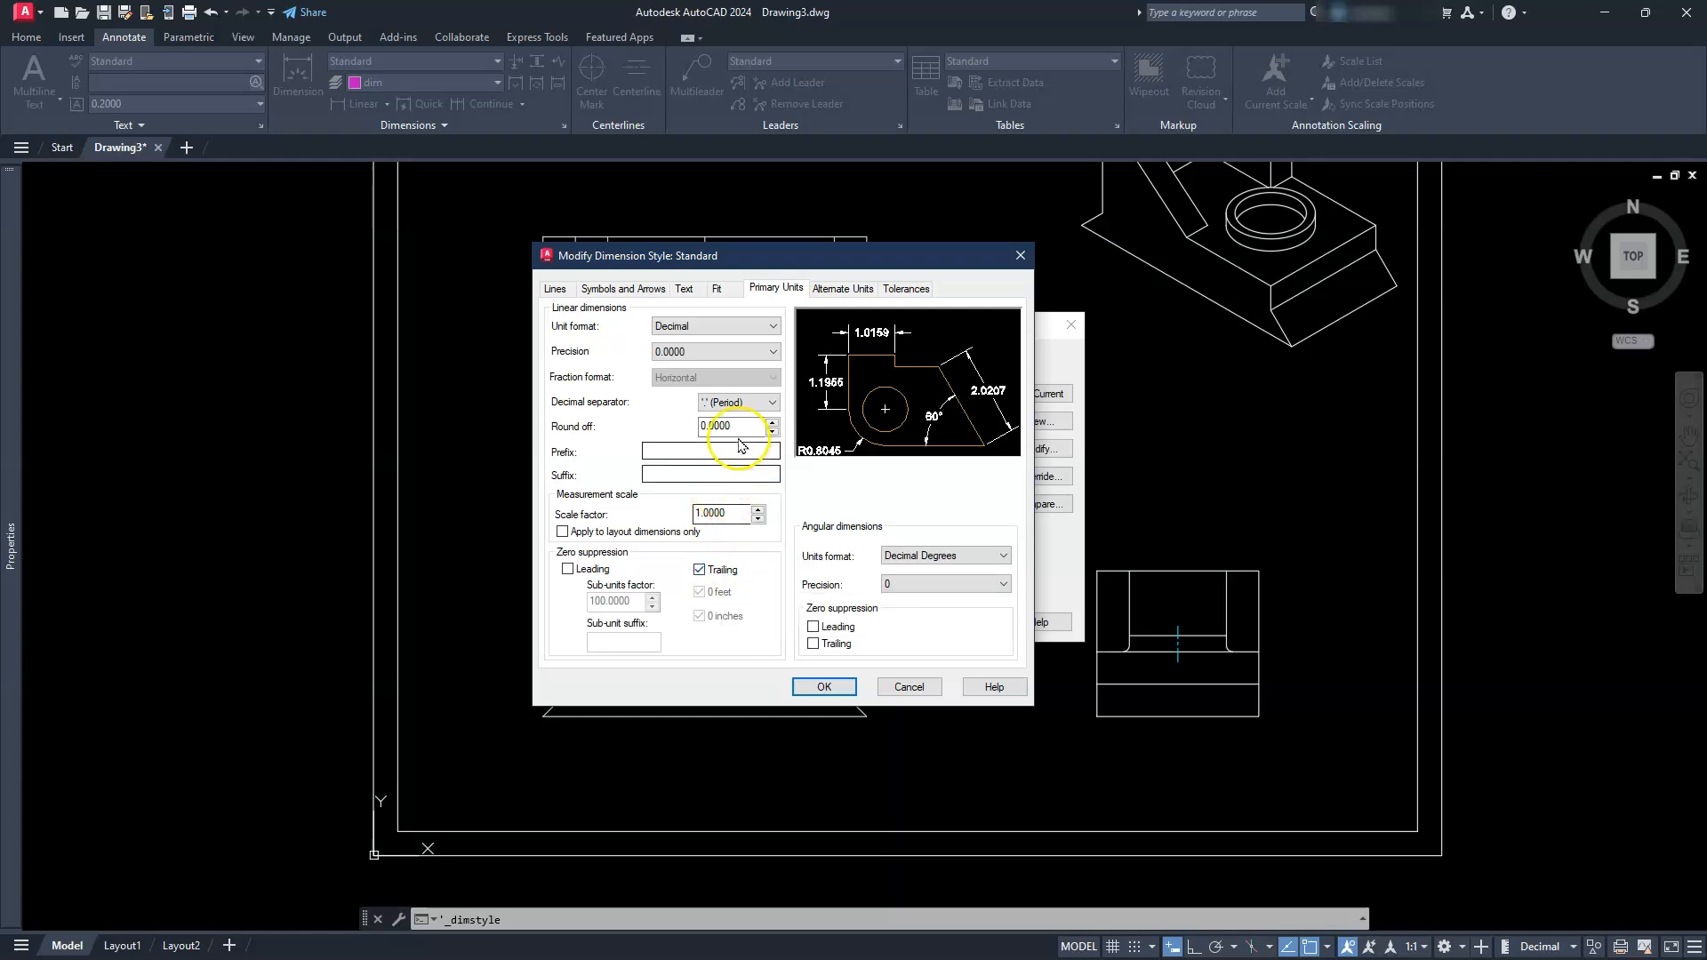
{"action": "left_click", "coordinate": [726, 291]}
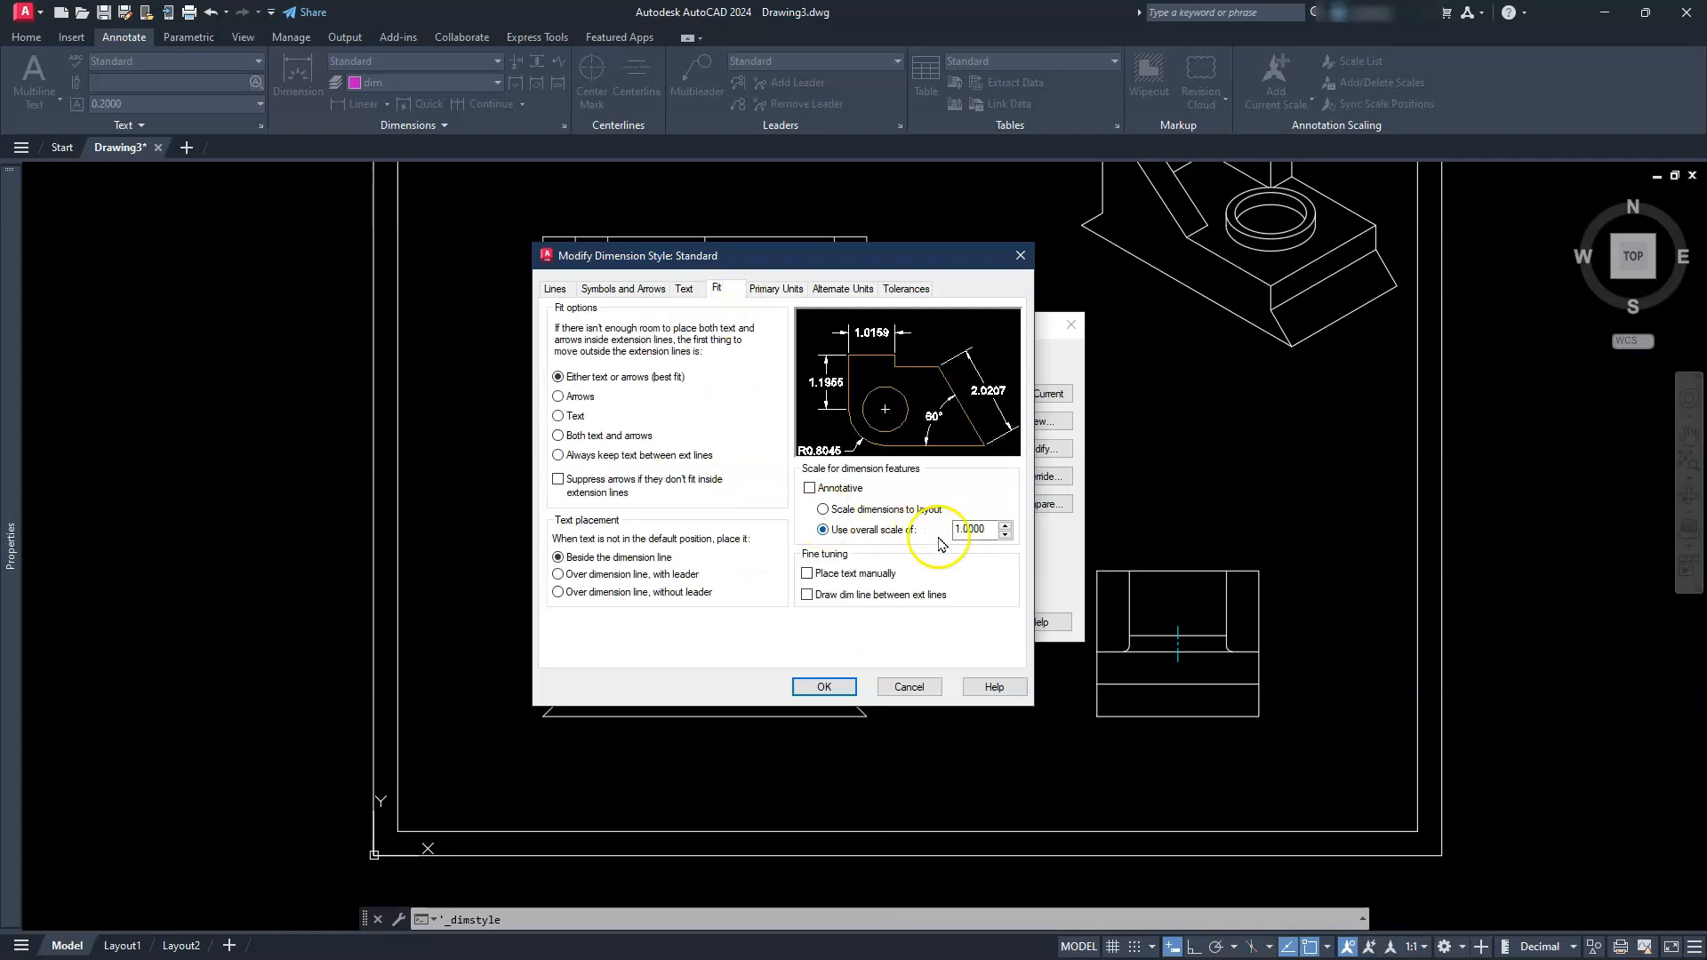
{"action": "left_click_drag", "start_coordinate": [996, 530], "coordinate": [945, 530]}
{"action": "type", "text": "30"}
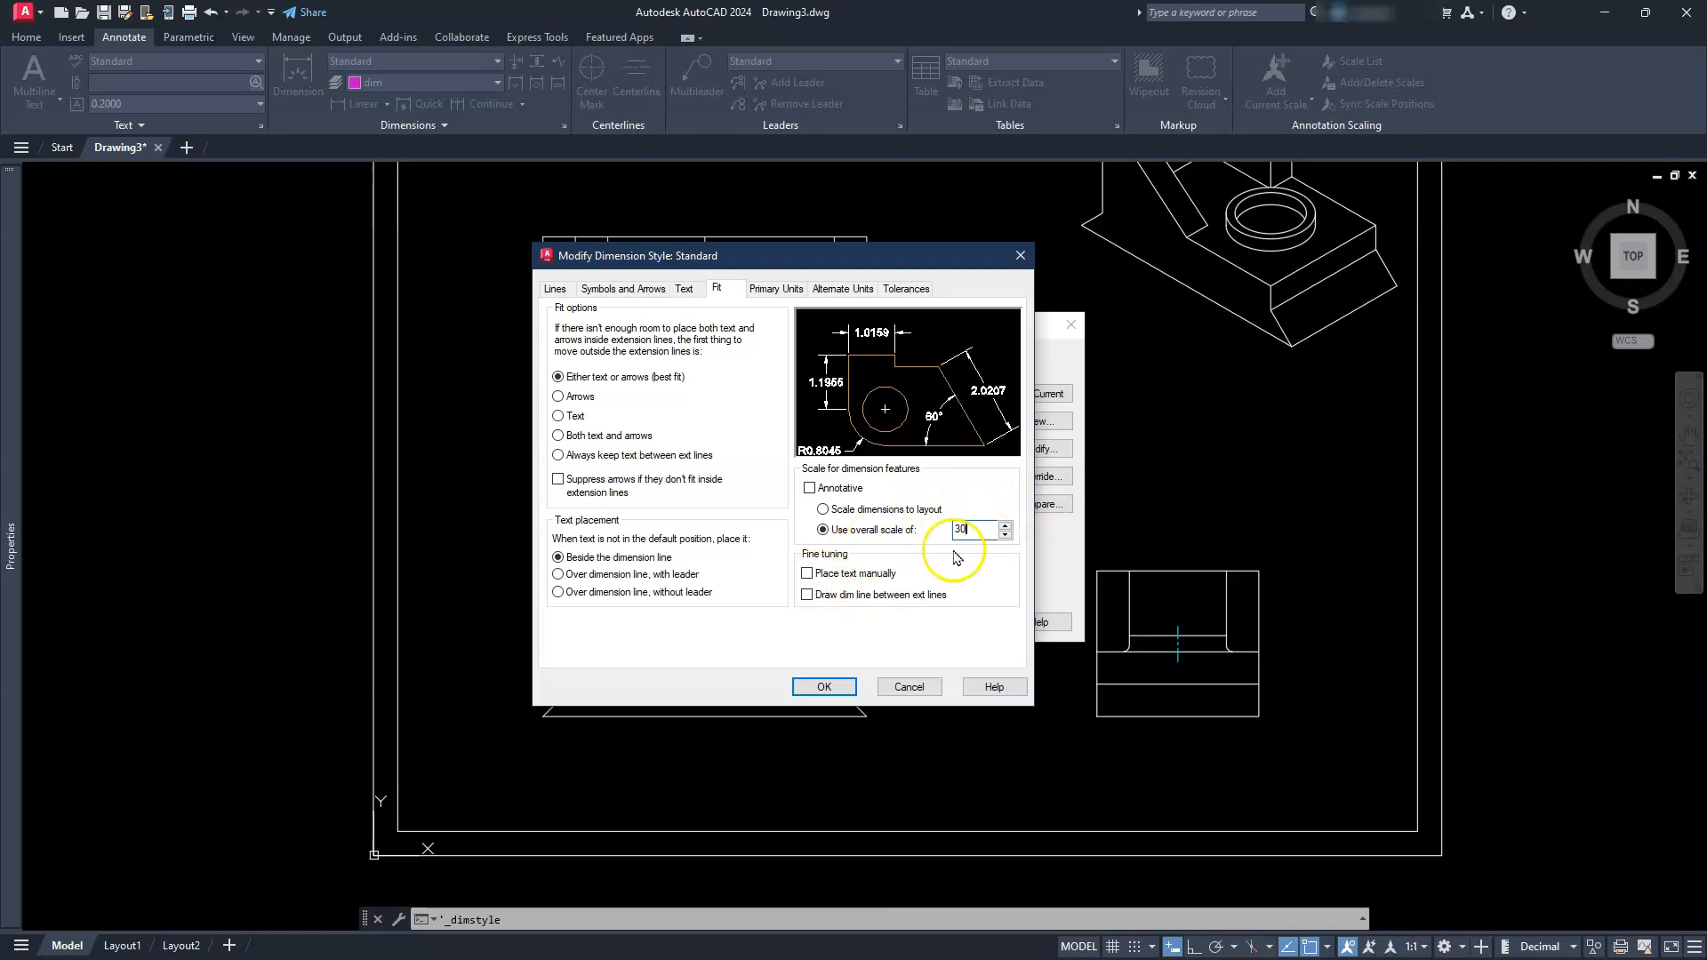
Step: Set the Standard dimension style's text height to .125 and its center marks to None, and accept the changes
{"action": "left_click", "coordinate": [689, 290]}
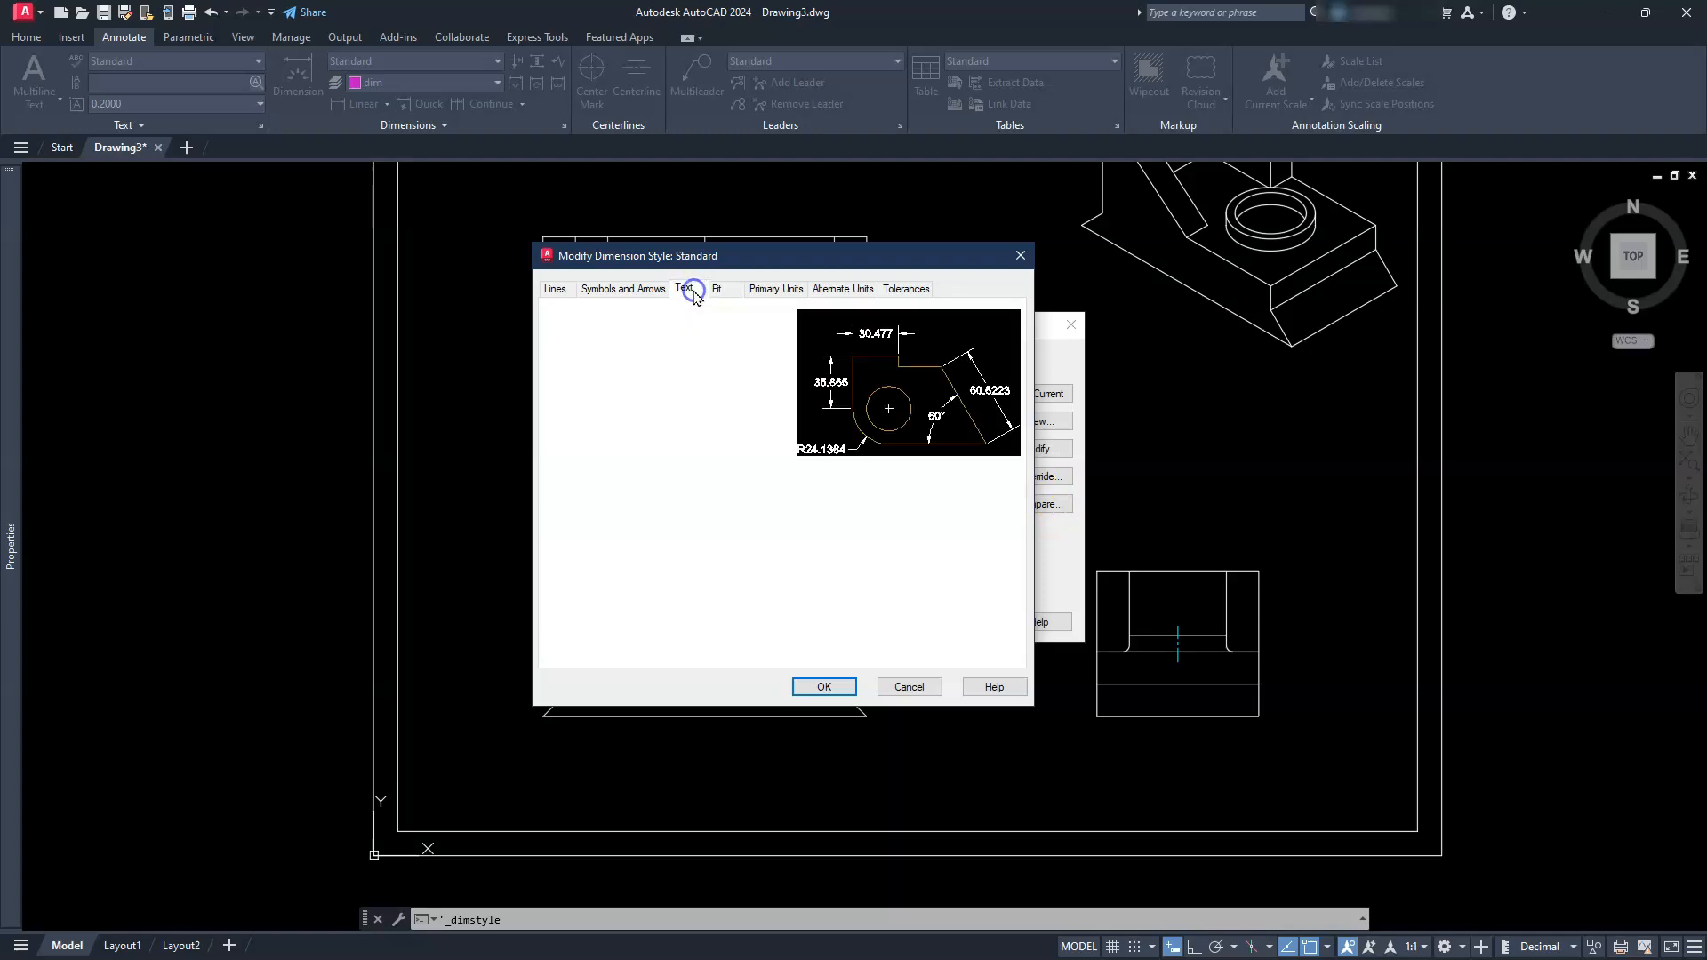
{"action": "left_click_drag", "start_coordinate": [749, 417], "coordinate": [705, 407]}
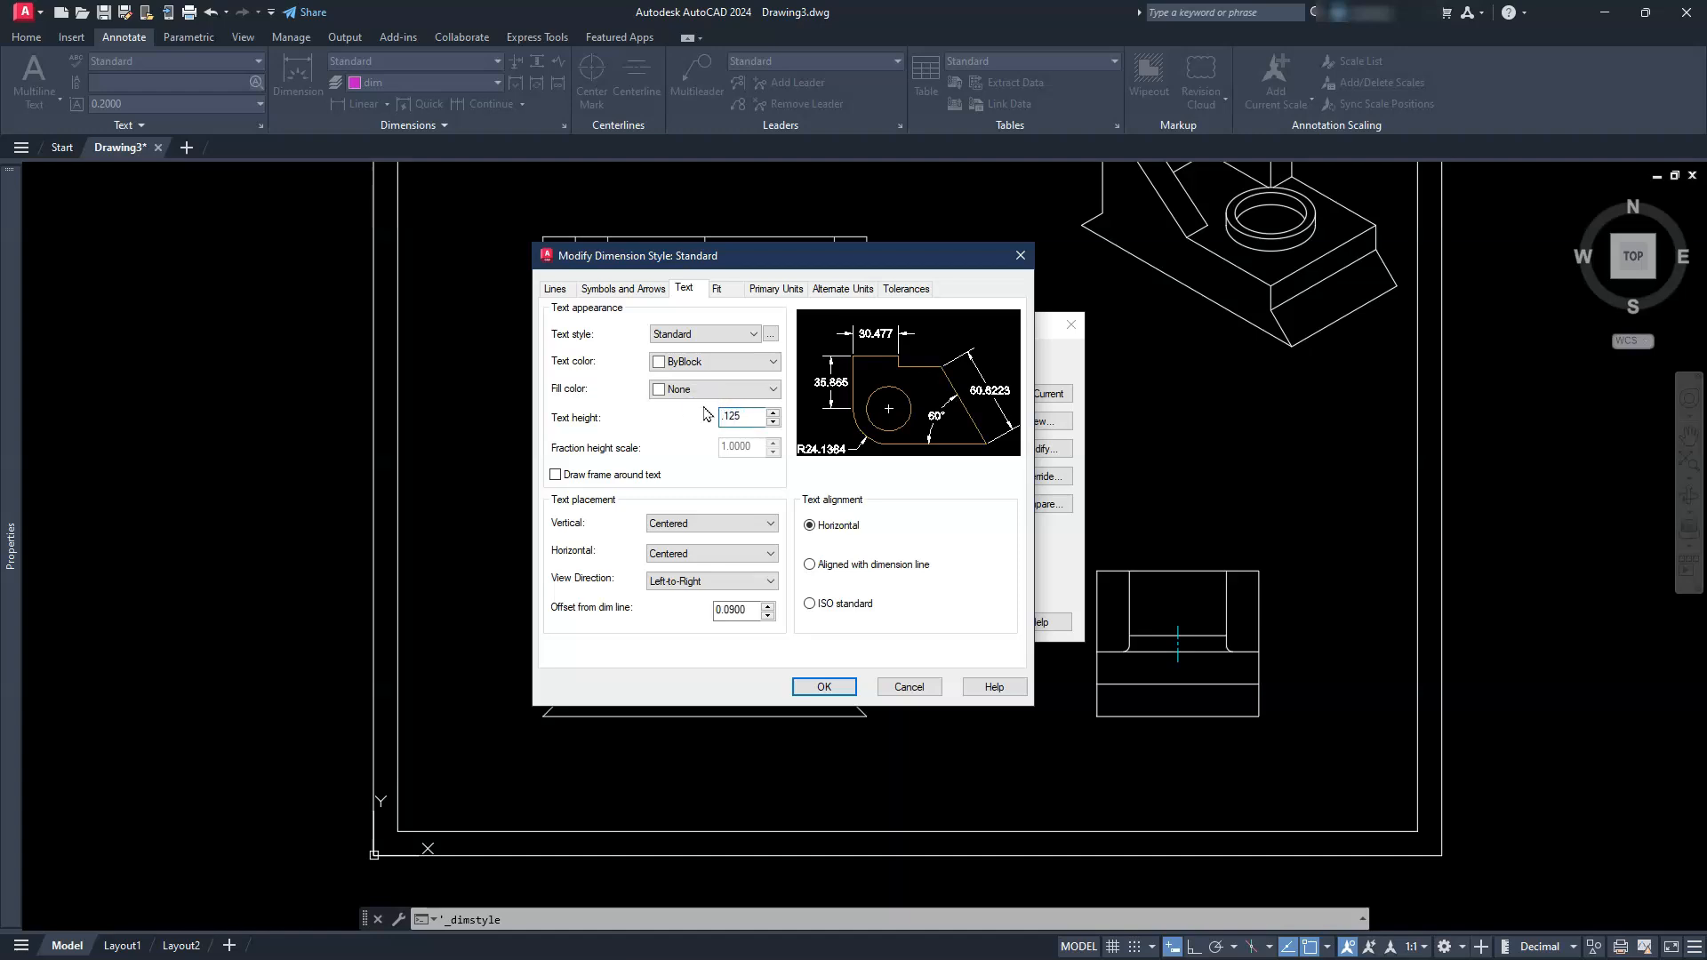
{"action": "left_click", "coordinate": [619, 290]}
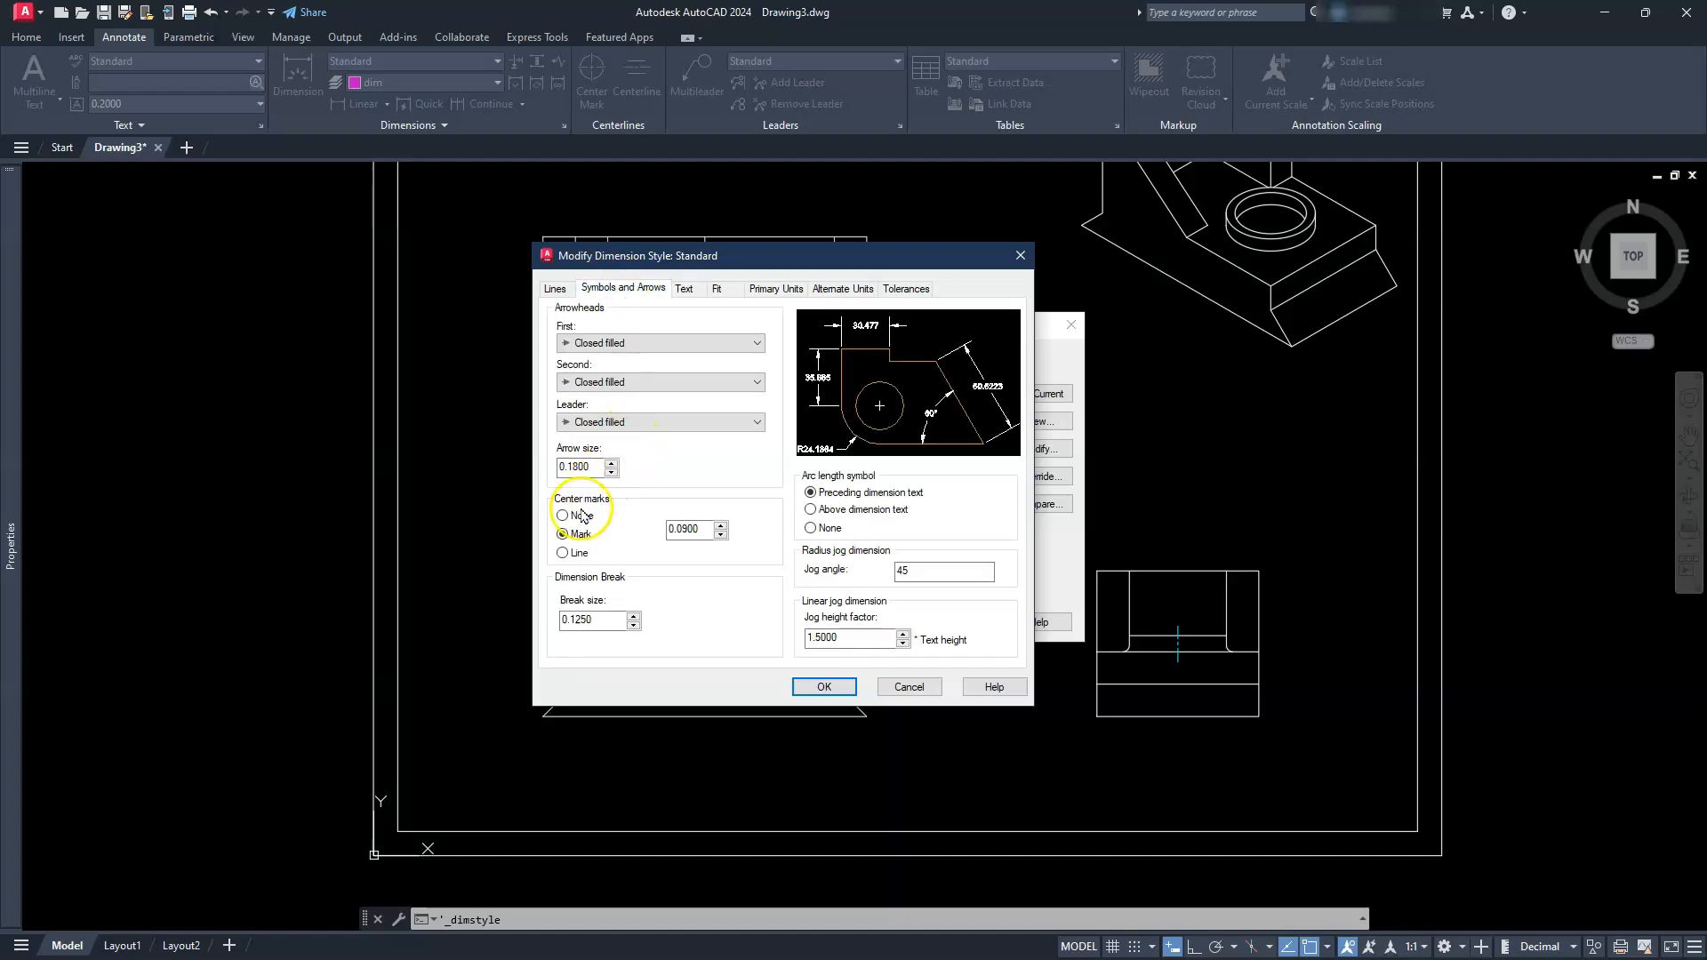
{"action": "left_click", "coordinate": [566, 517]}
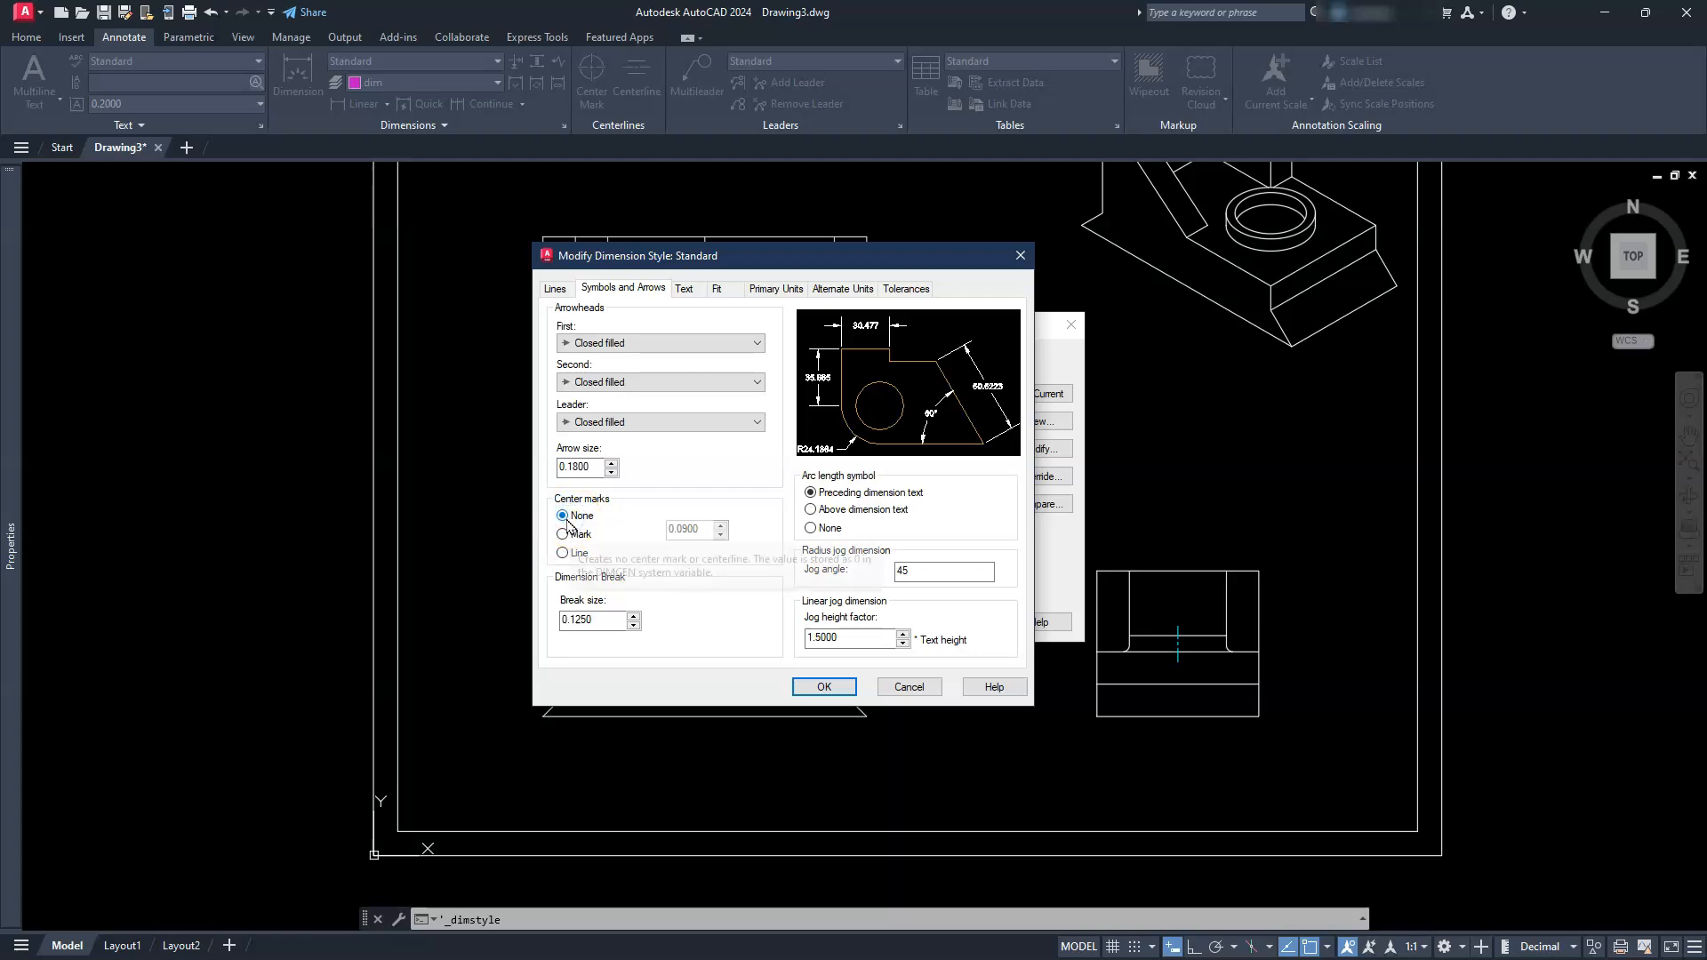
{"action": "left_click", "coordinate": [818, 686]}
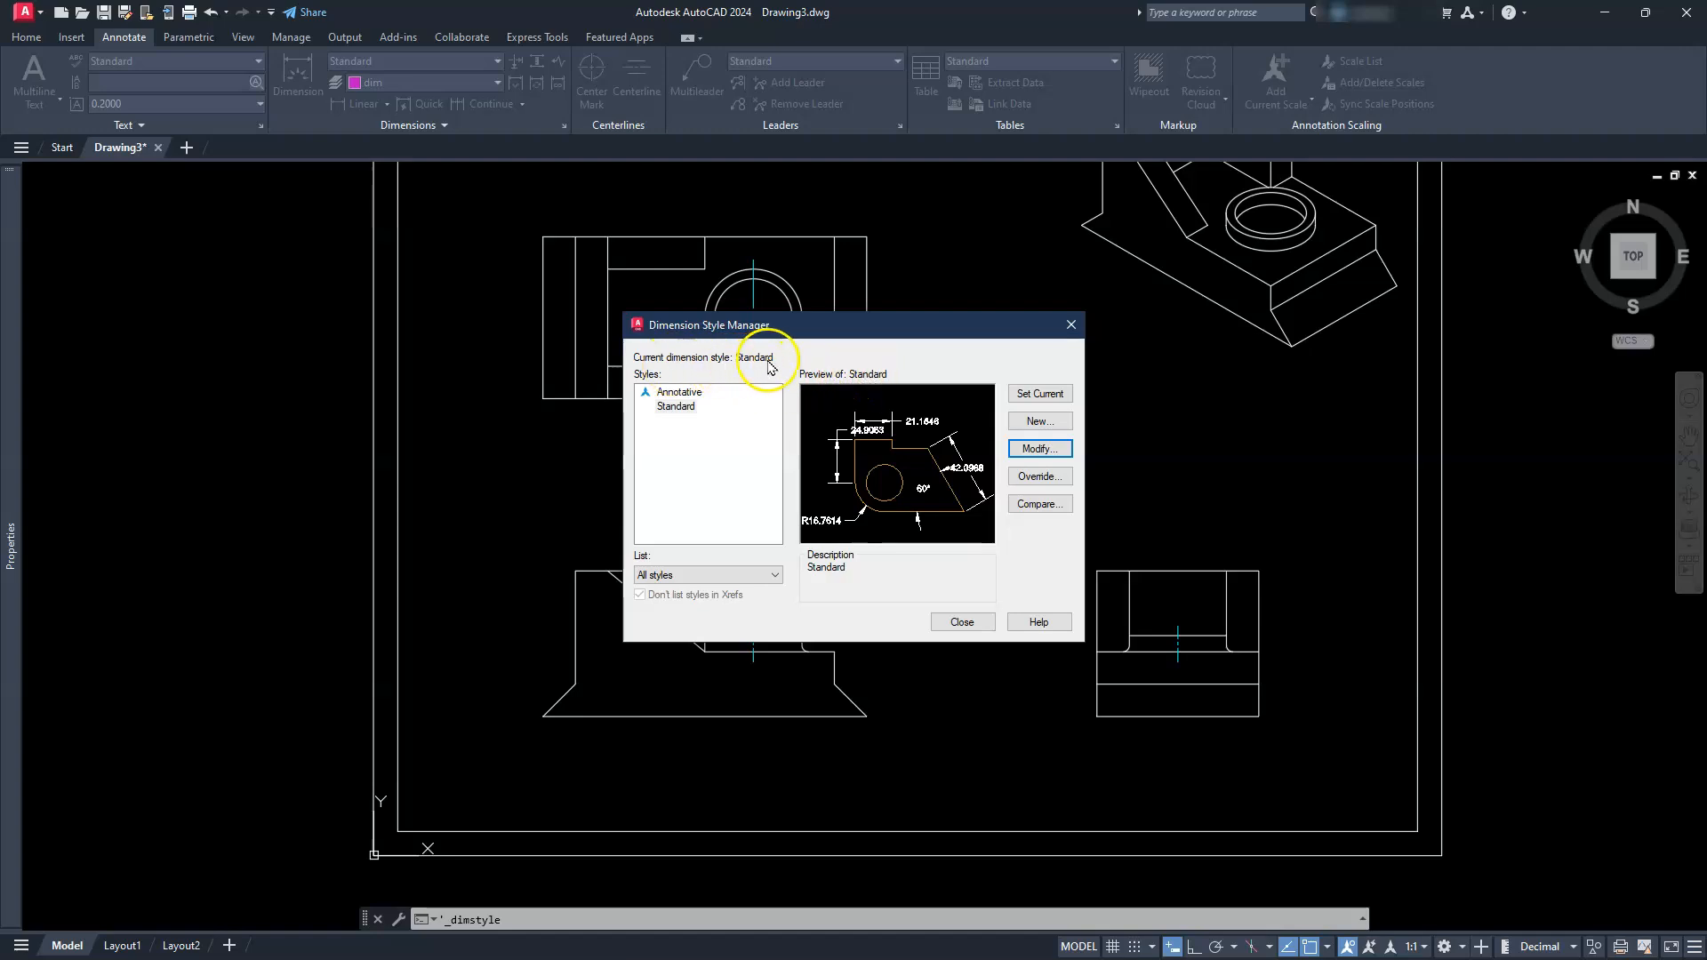
Step: Close the Dimension Style Manager and add a linear dimension for the top view's overall width above the view
{"action": "left_click", "coordinate": [958, 620]}
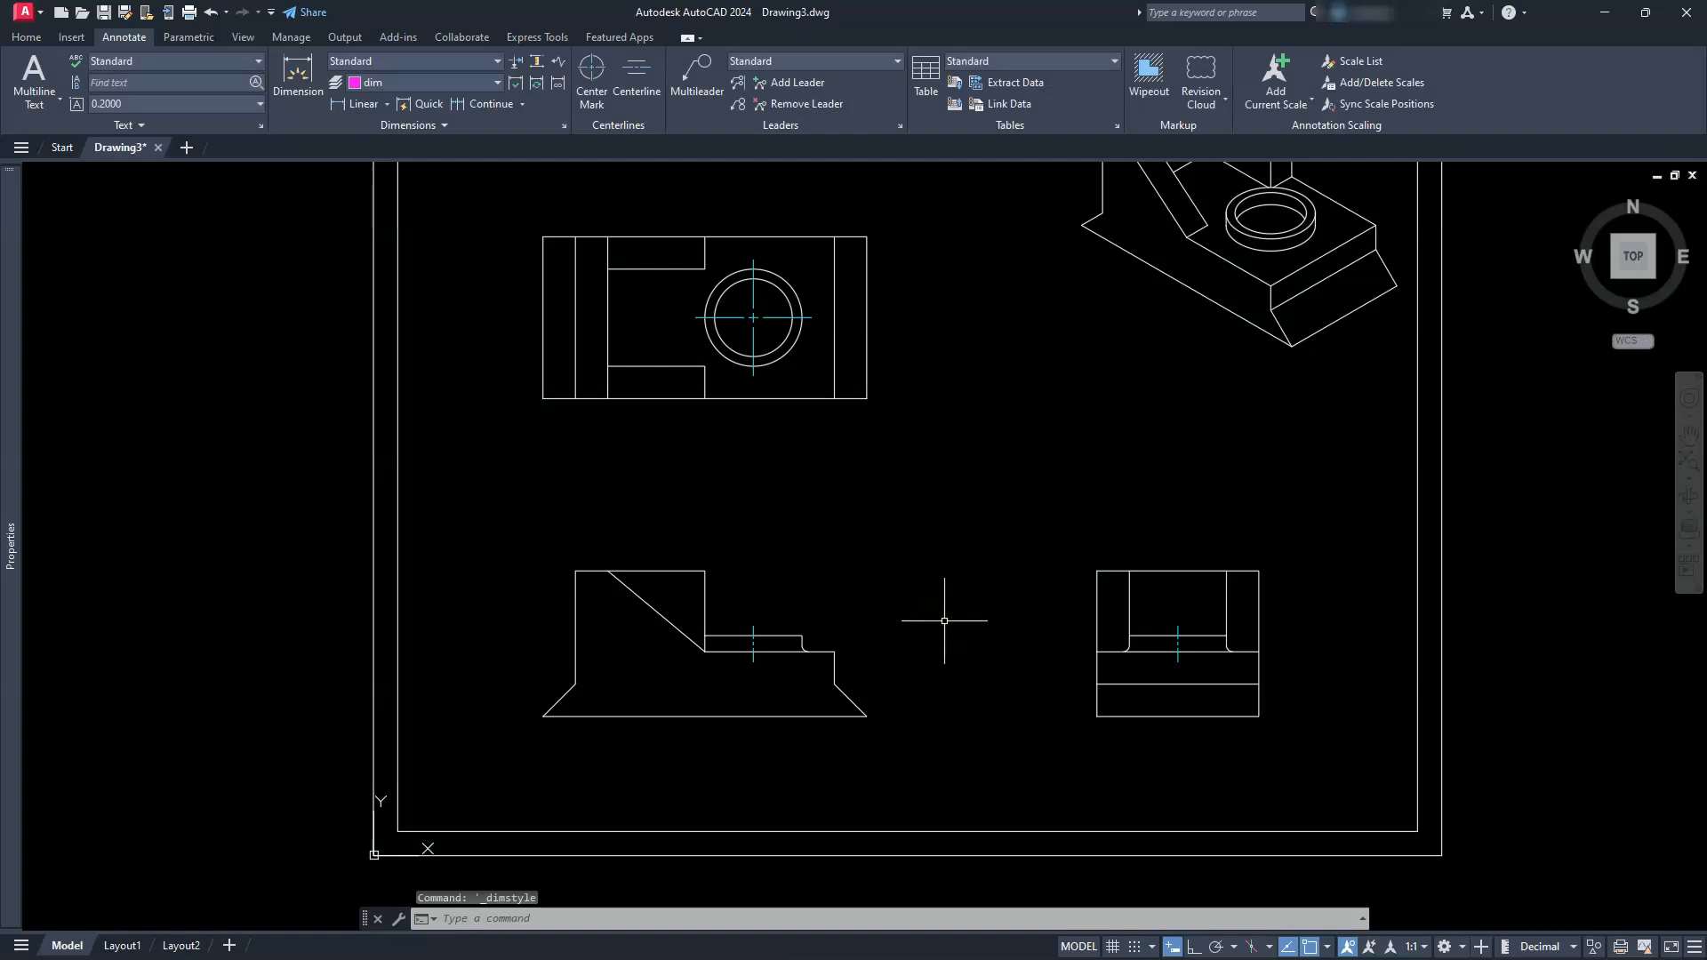
{"action": "middle_click_drag", "start_coordinate": [815, 455], "coordinate": [931, 621]}
{"action": "scroll", "coordinate": [829, 418], "scroll_direction": "up", "scroll_amount": 2}
{"action": "middle_click_drag", "start_coordinate": [829, 419], "coordinate": [979, 495]}
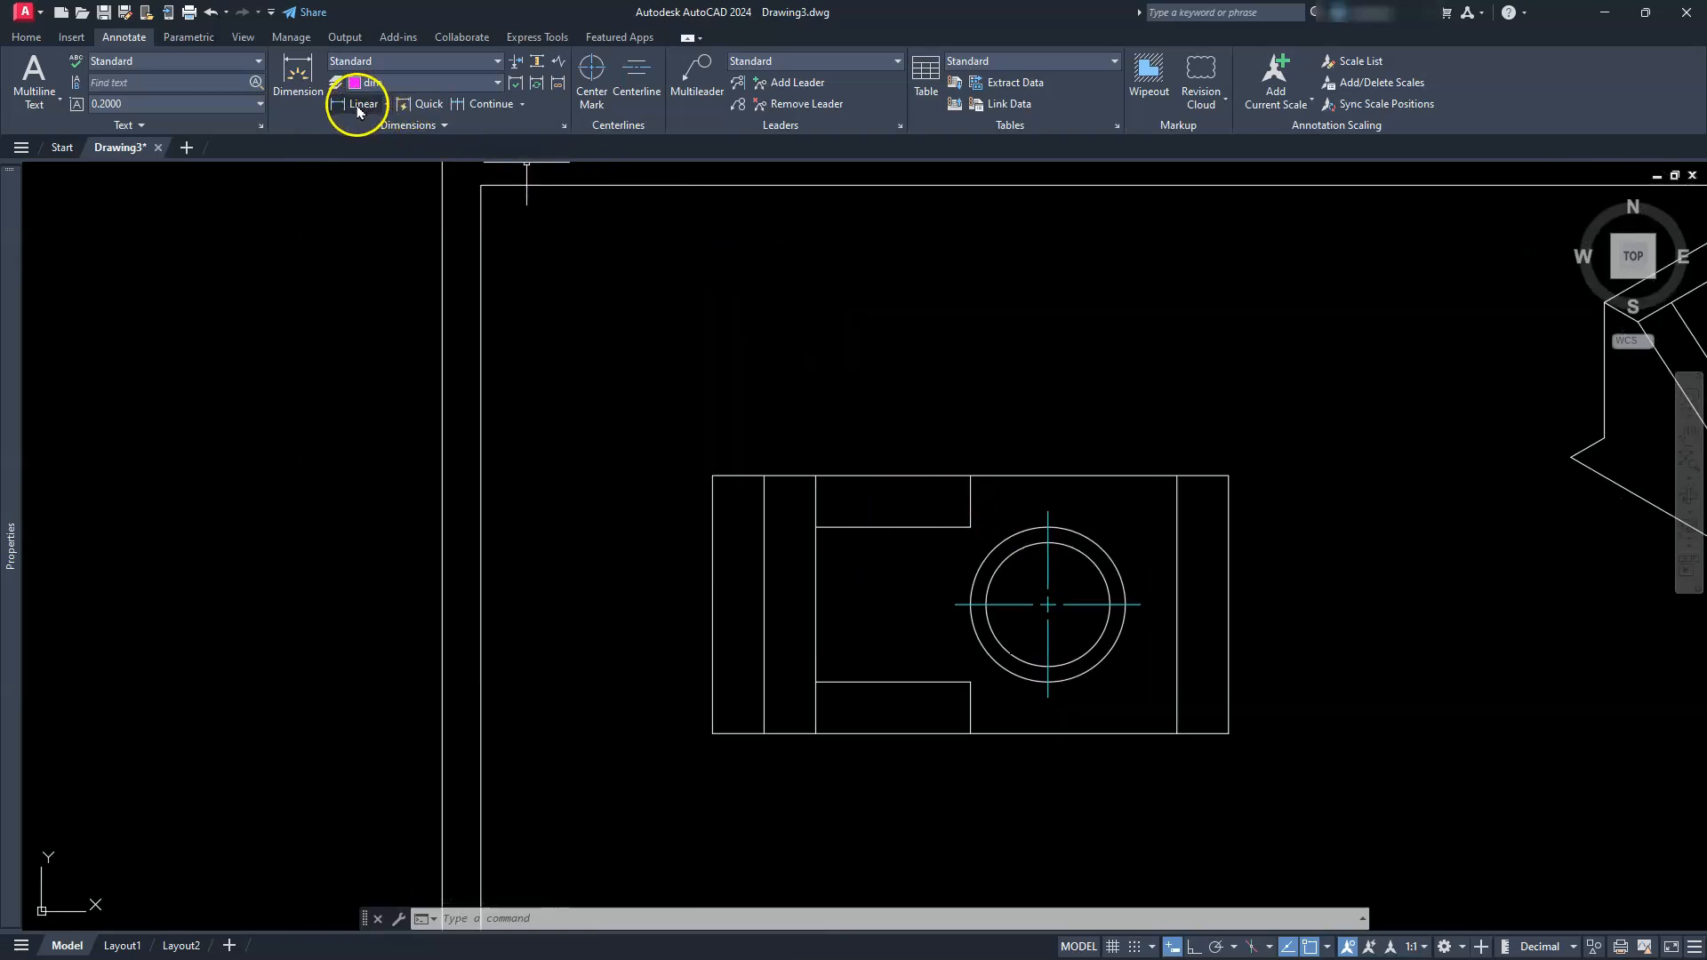
{"action": "left_click", "coordinate": [712, 475]}
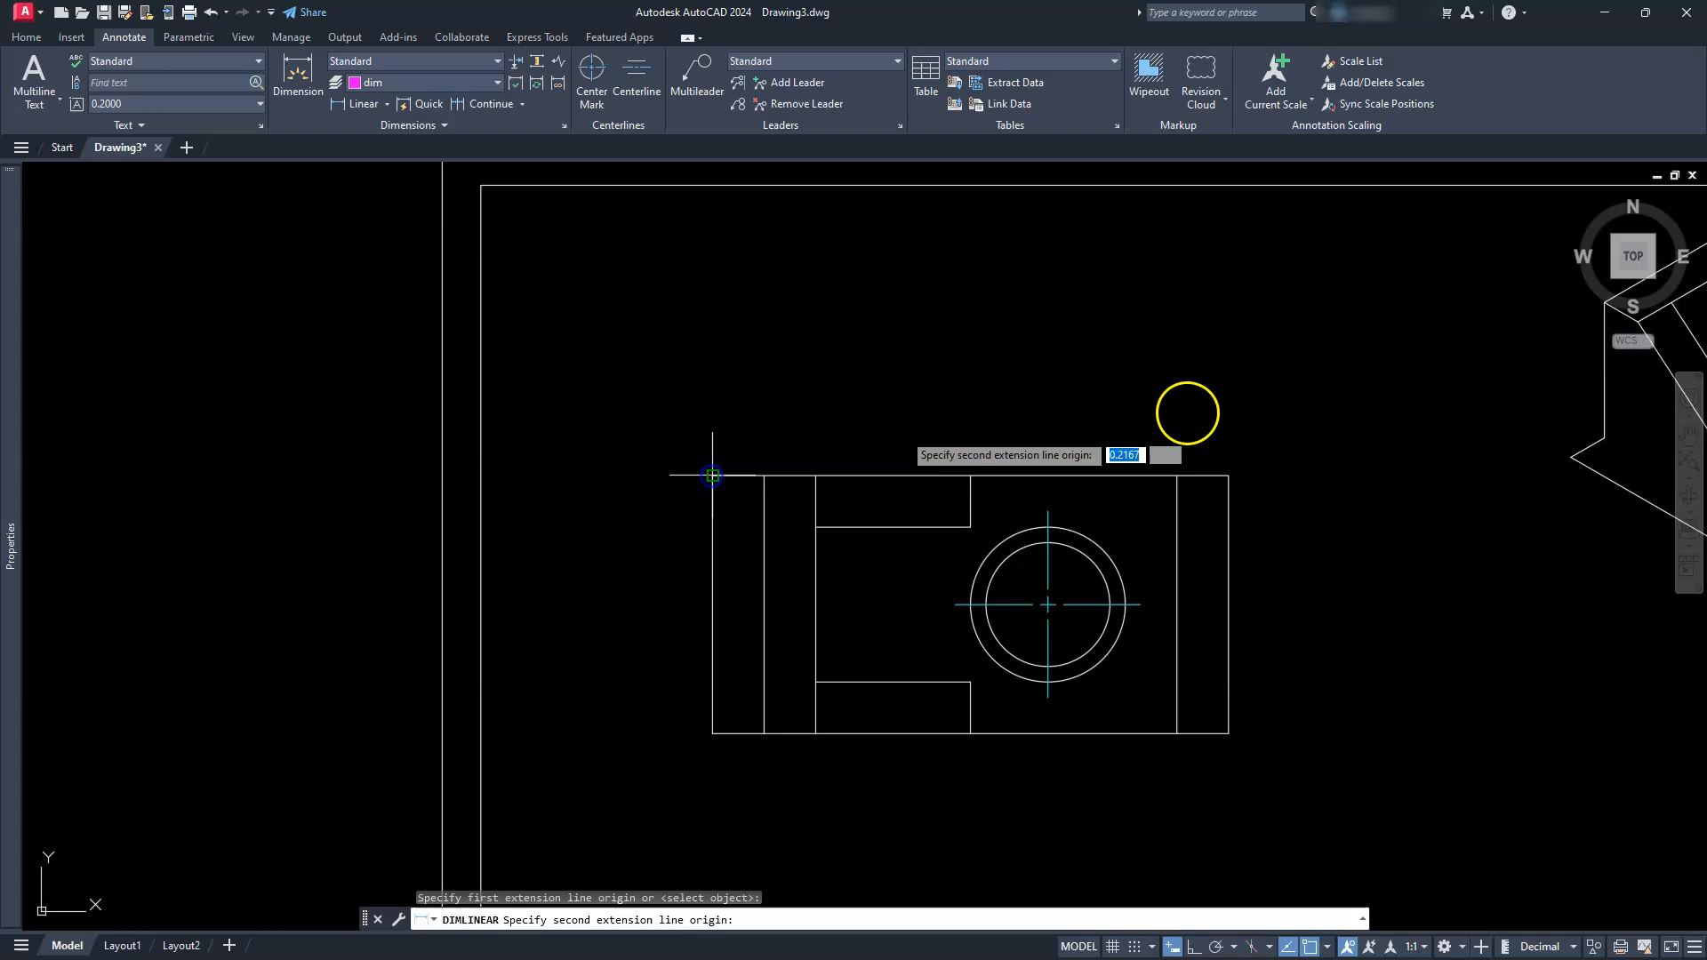
{"action": "left_click", "coordinate": [1229, 475]}
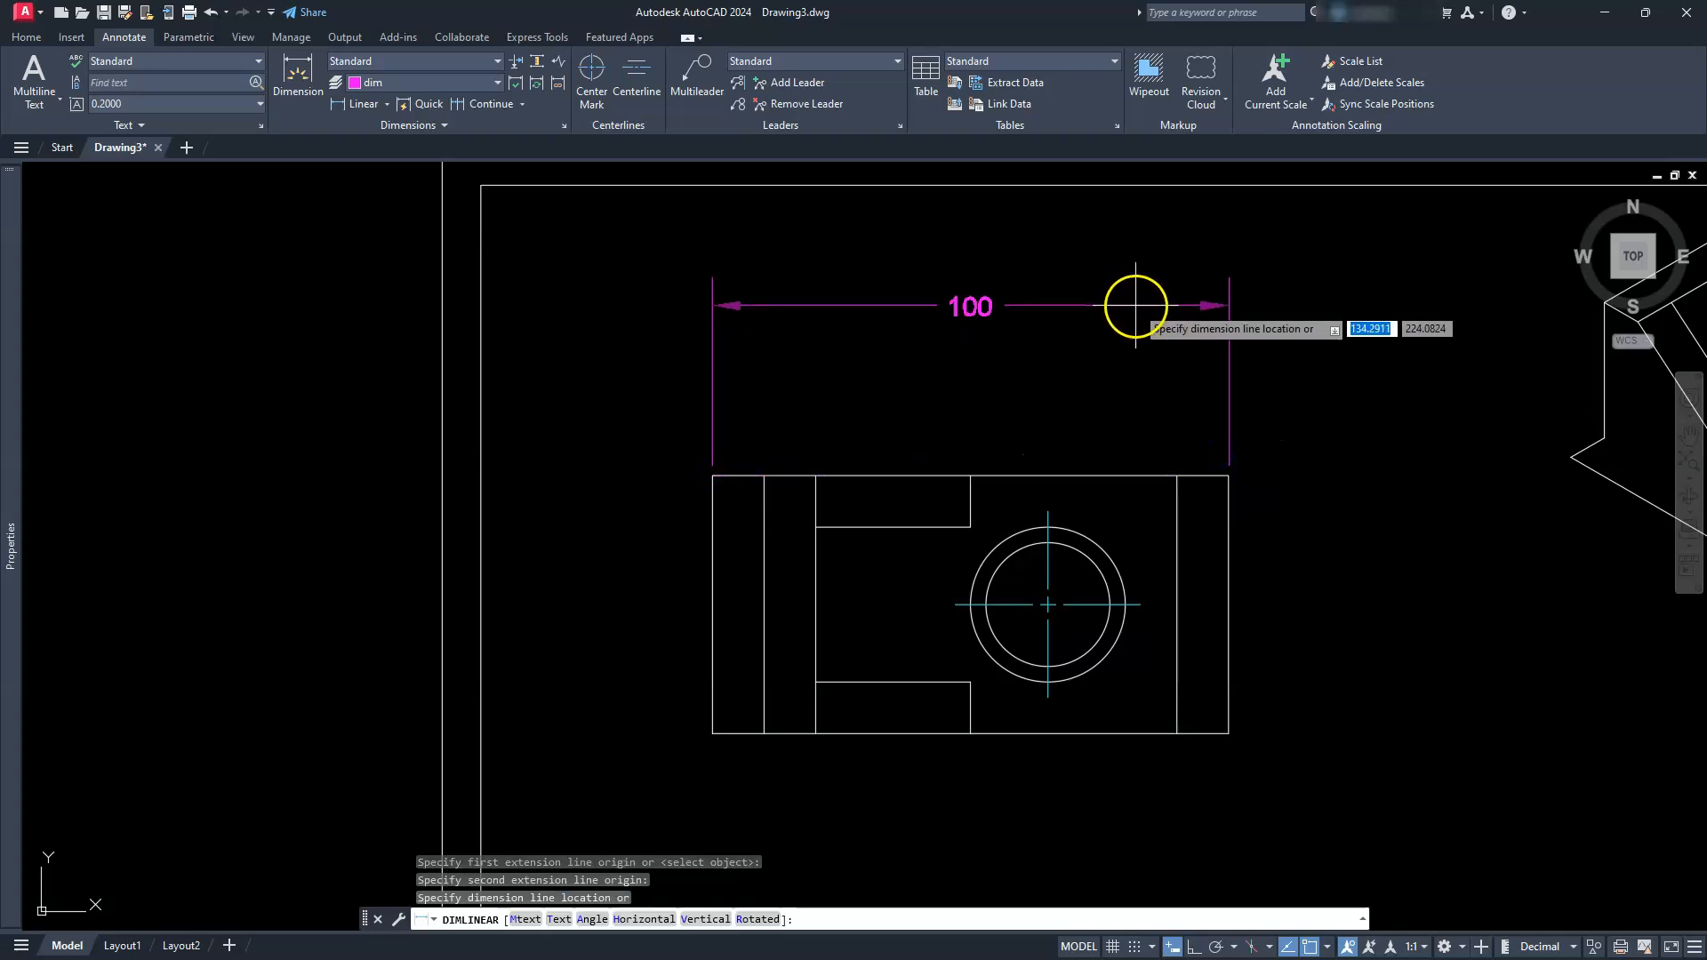
{"action": "left_click", "coordinate": [1131, 293]}
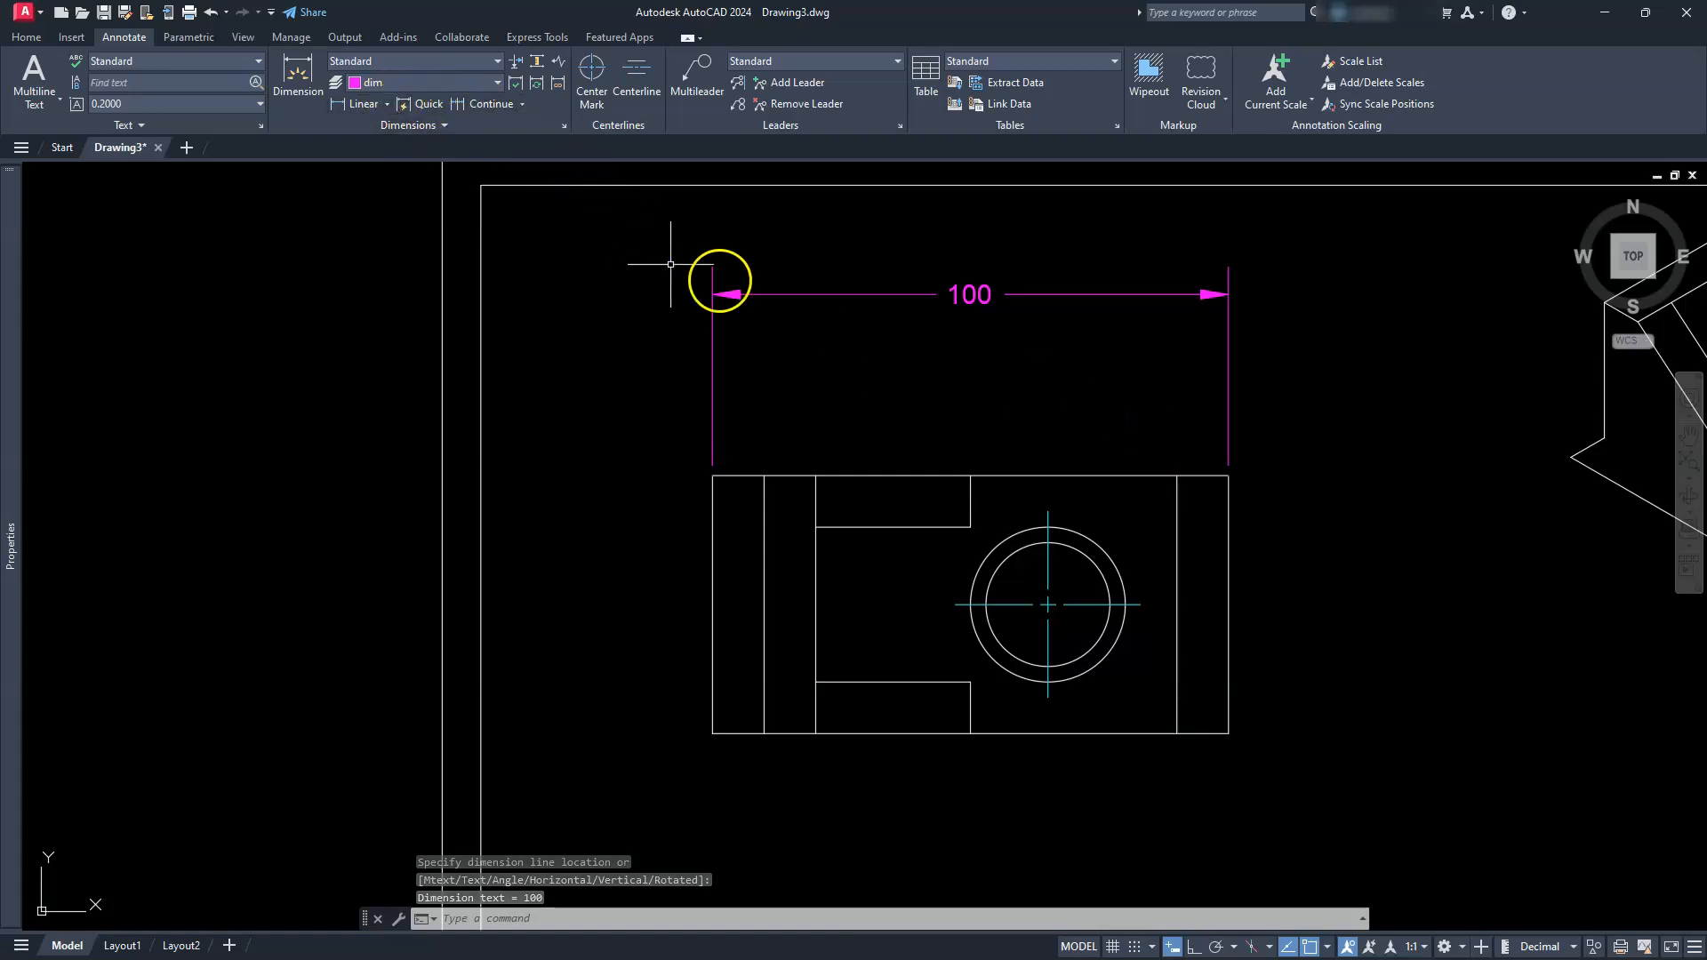
Step: Dimension the horizontal distance from the top view's right edge to the circle's vertical centerline, below the overall width dimension
{"action": "key", "text": "Return"}
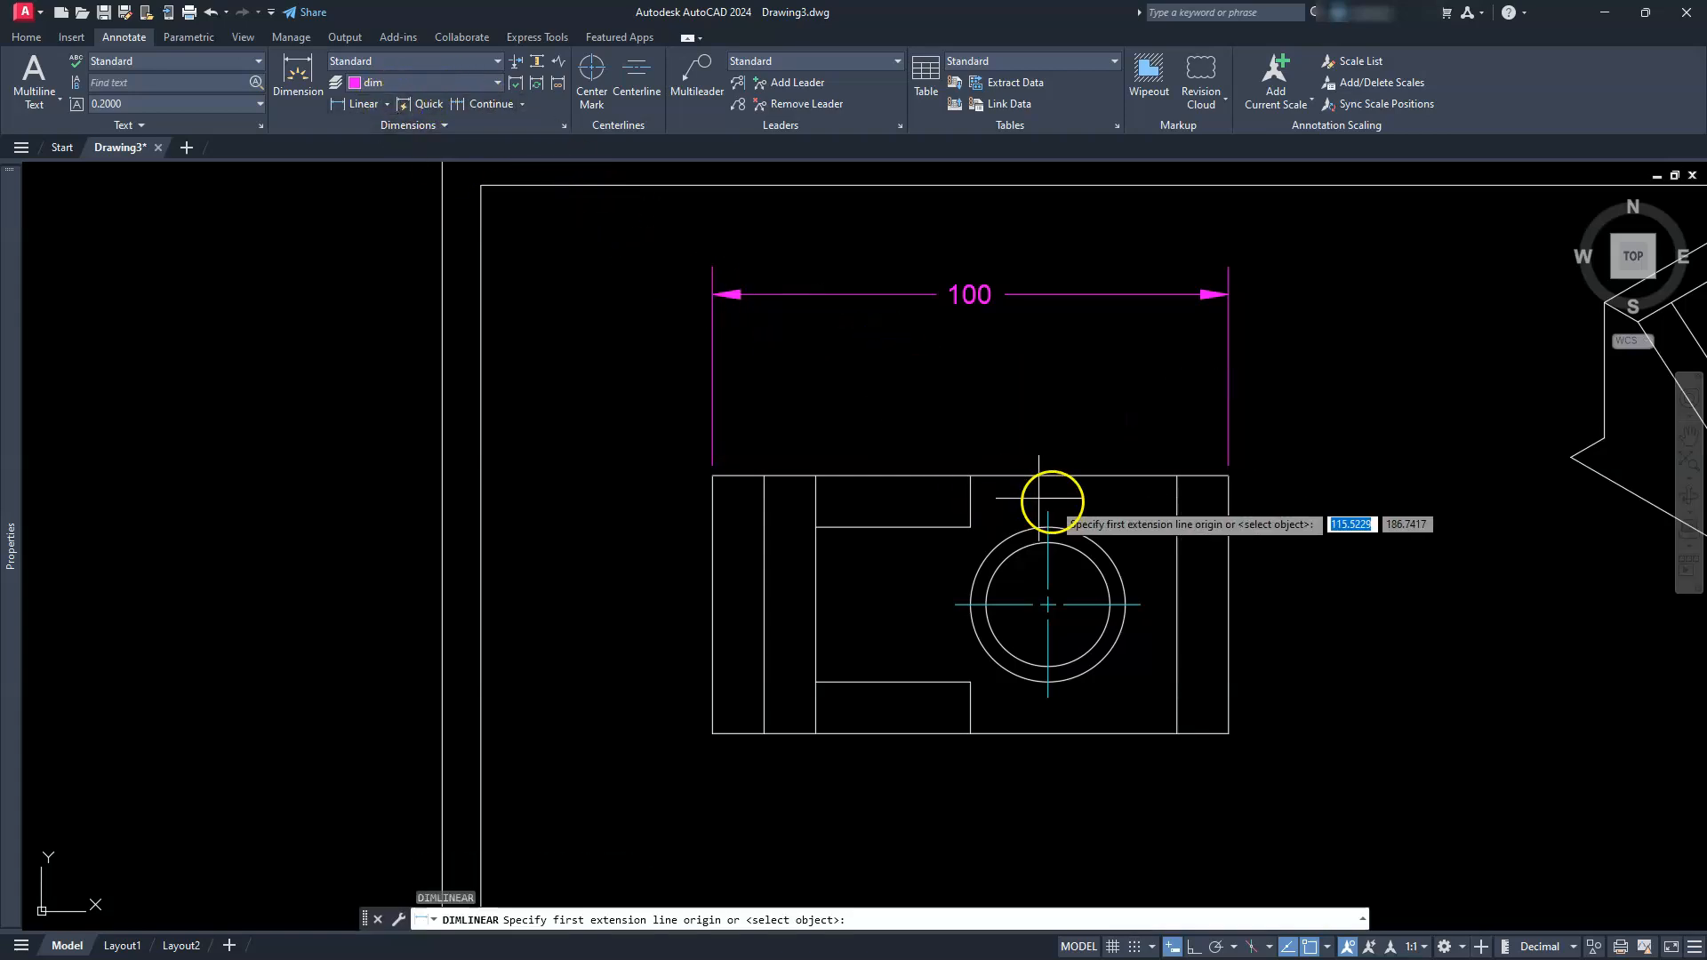
{"action": "left_click", "coordinate": [1228, 477]}
{"action": "left_click", "coordinate": [1048, 512]}
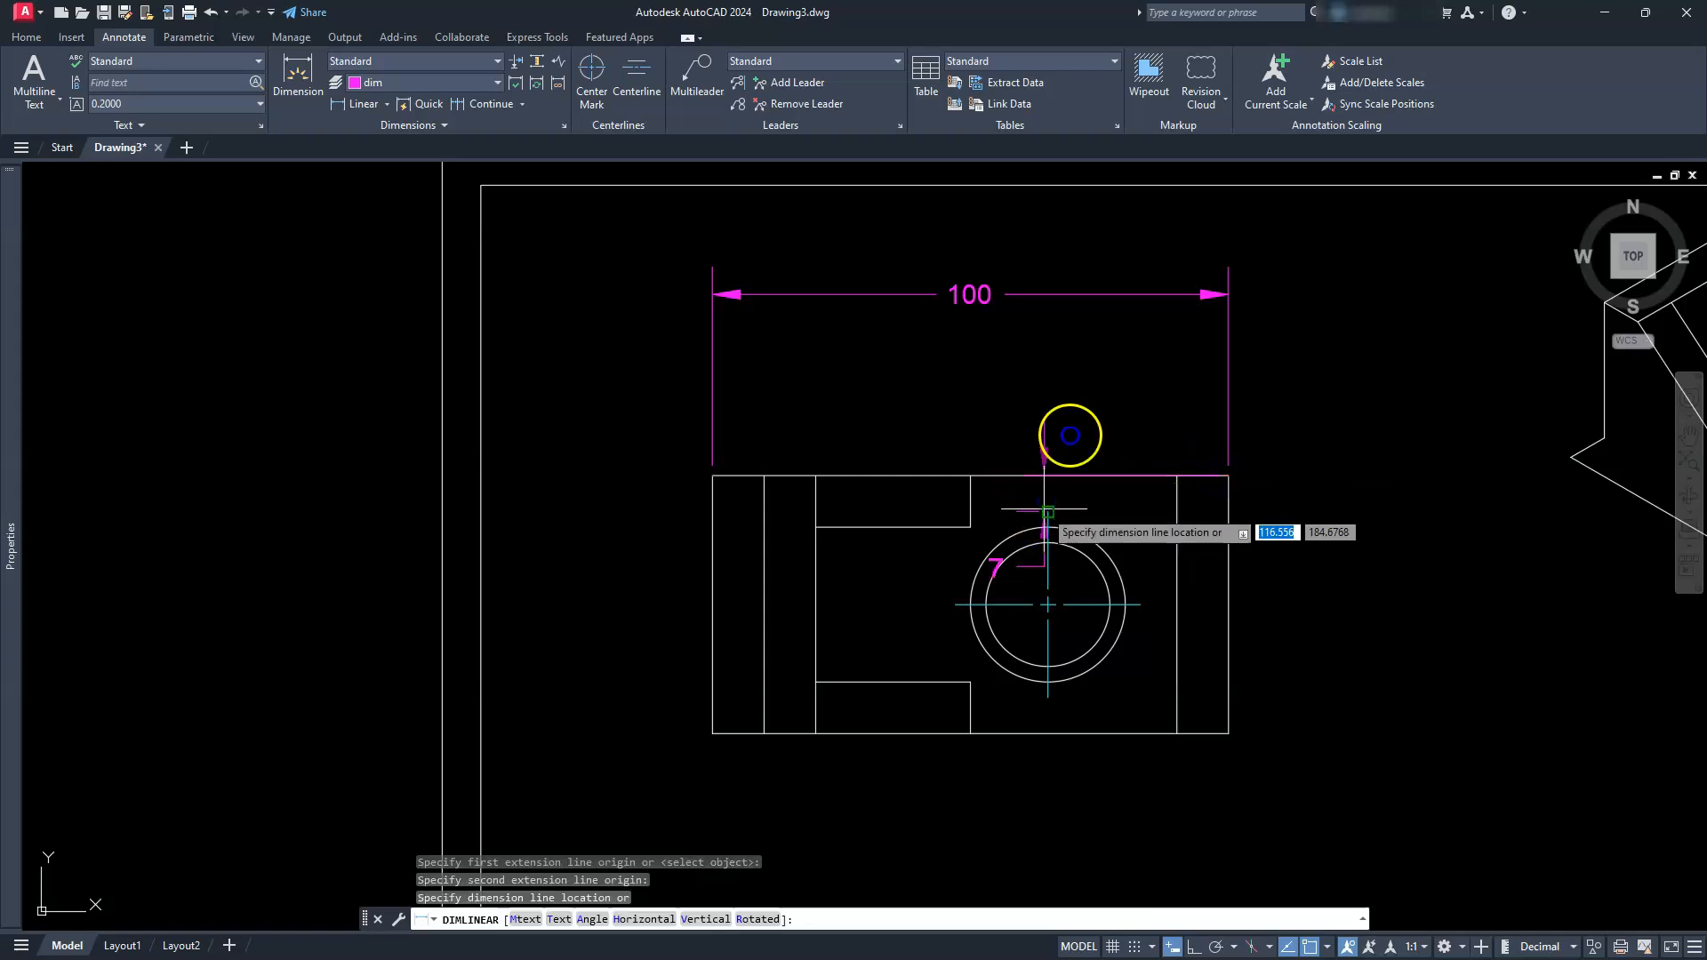
{"action": "left_click", "coordinate": [1094, 363]}
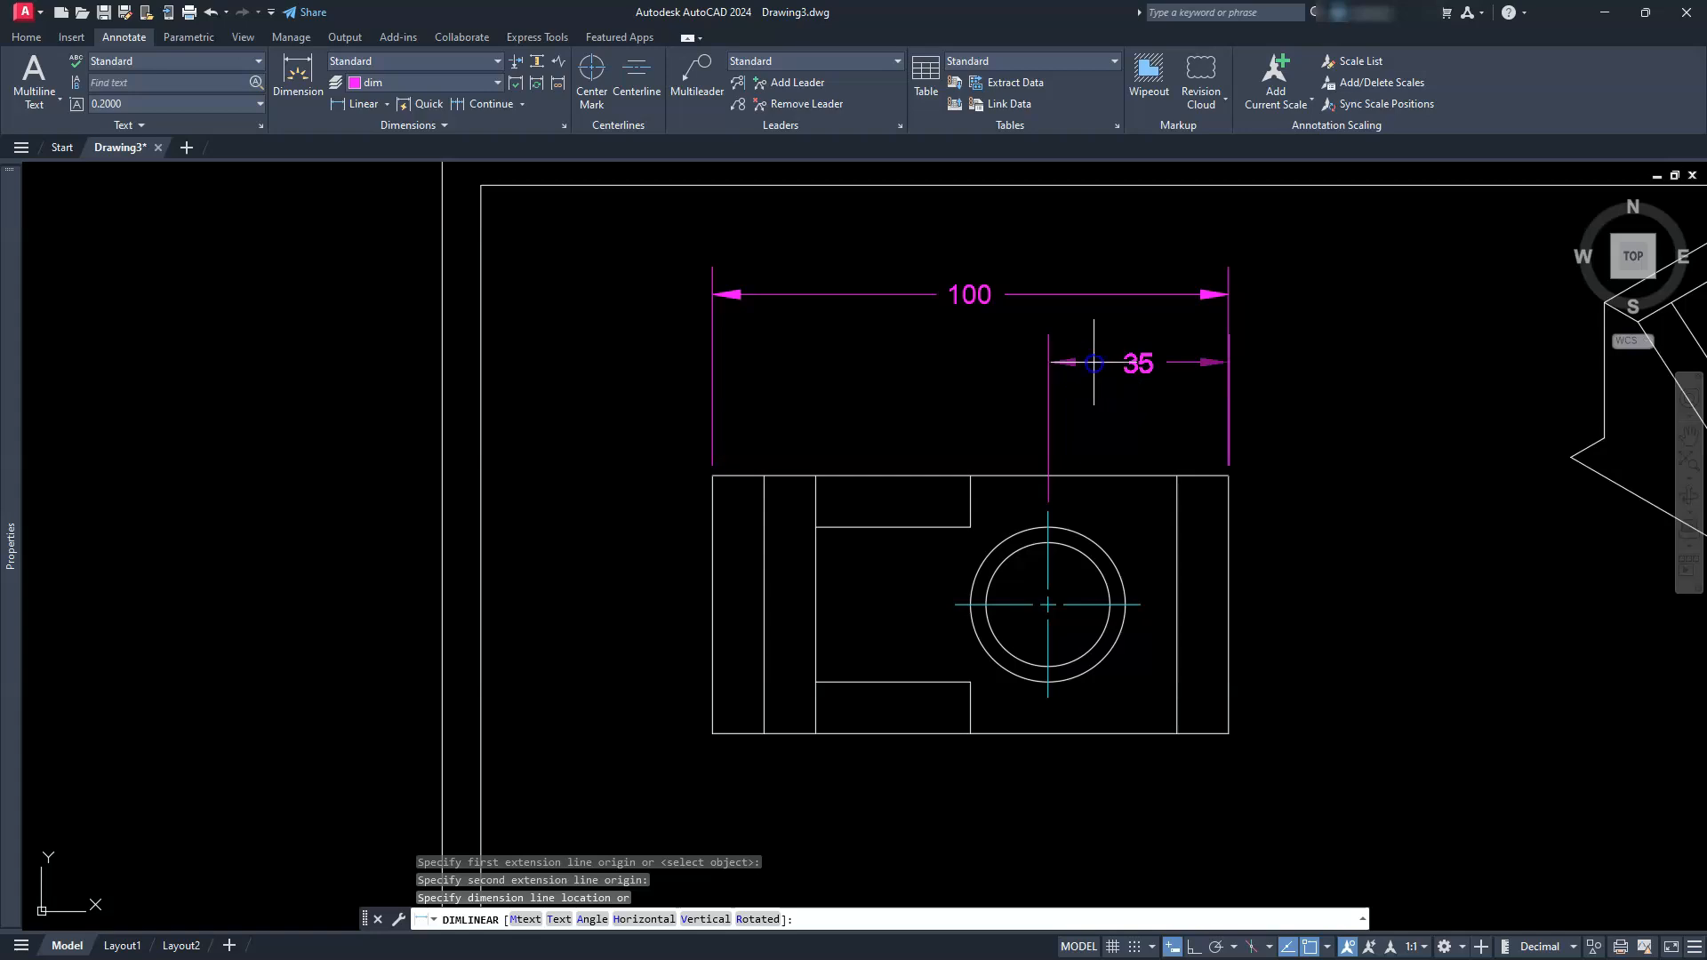
{"action": "left_click", "coordinate": [1093, 362]}
Step: Dimension the top view's right edge as an object, placing the overall depth dimension to the right of the view
{"action": "key", "text": "Return"}
{"action": "key", "text": "Return"}
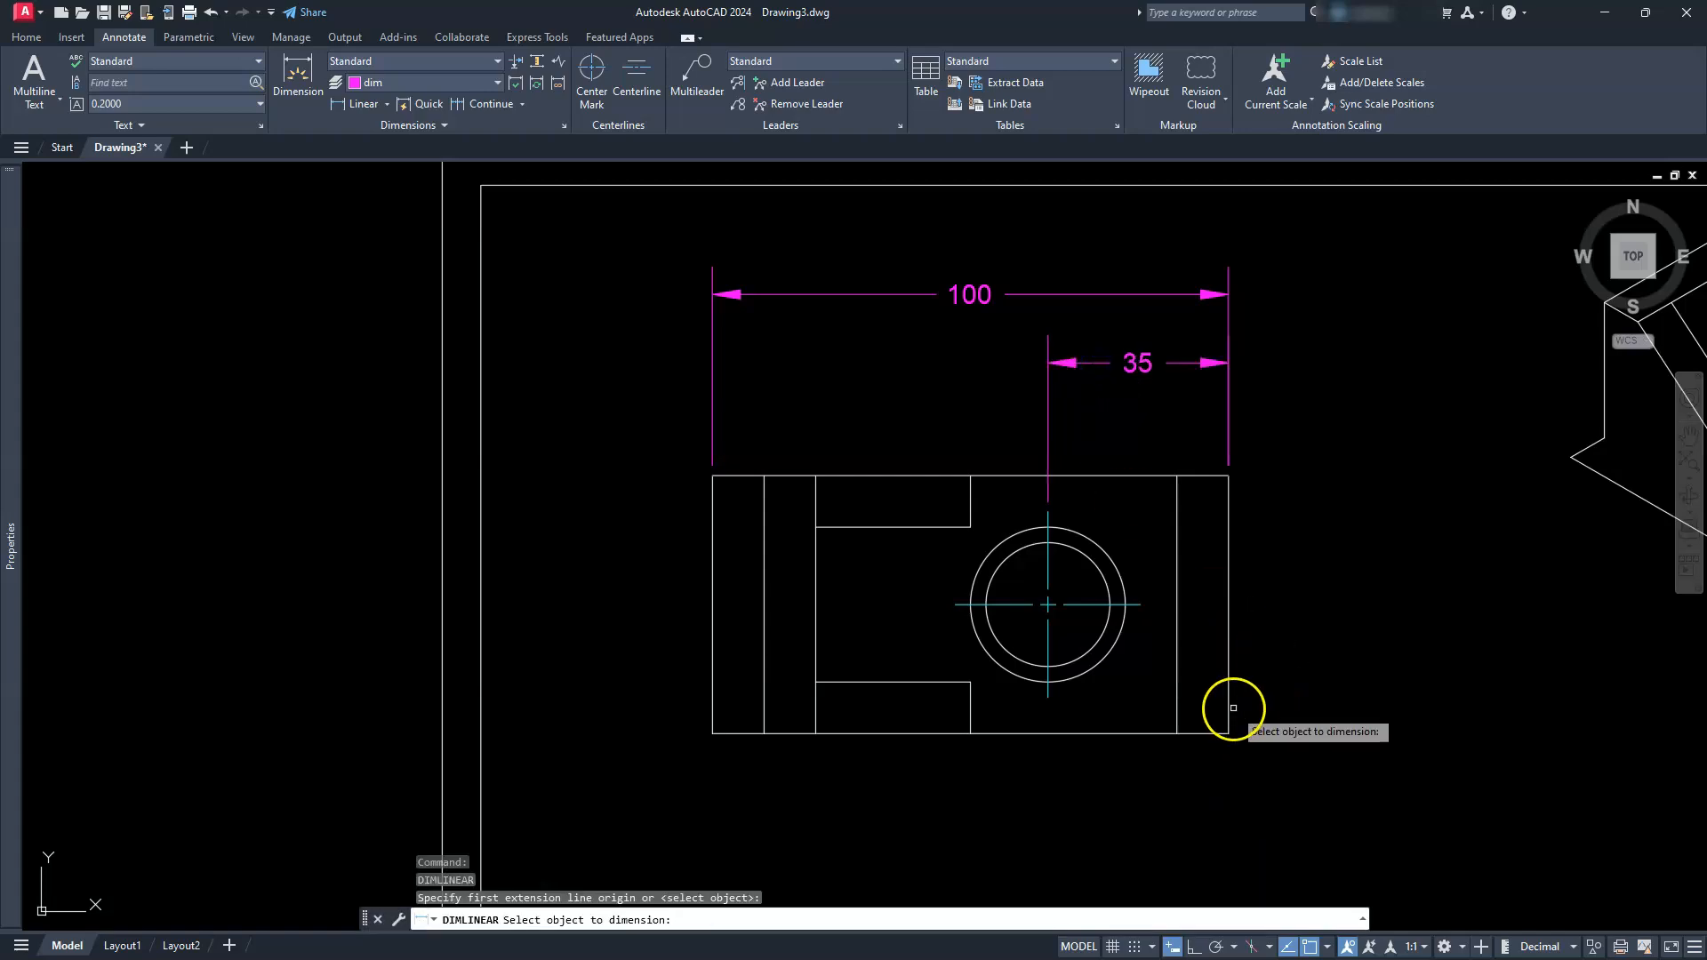
{"action": "left_click", "coordinate": [1229, 707]}
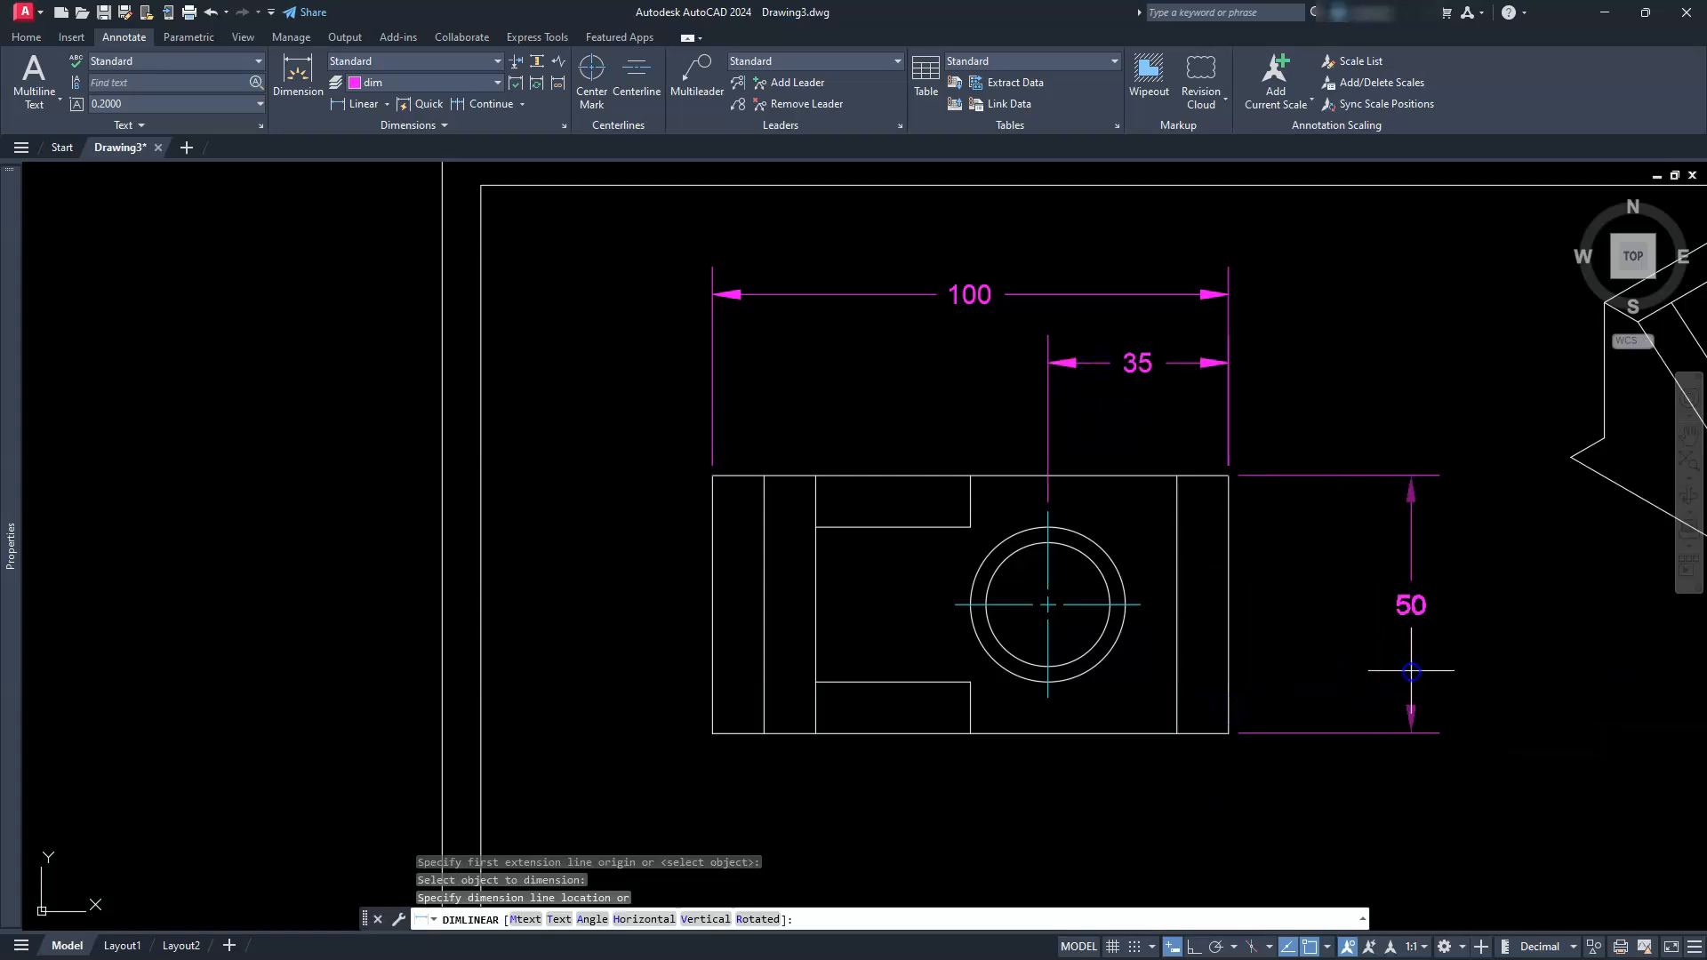
{"action": "left_click", "coordinate": [1411, 672]}
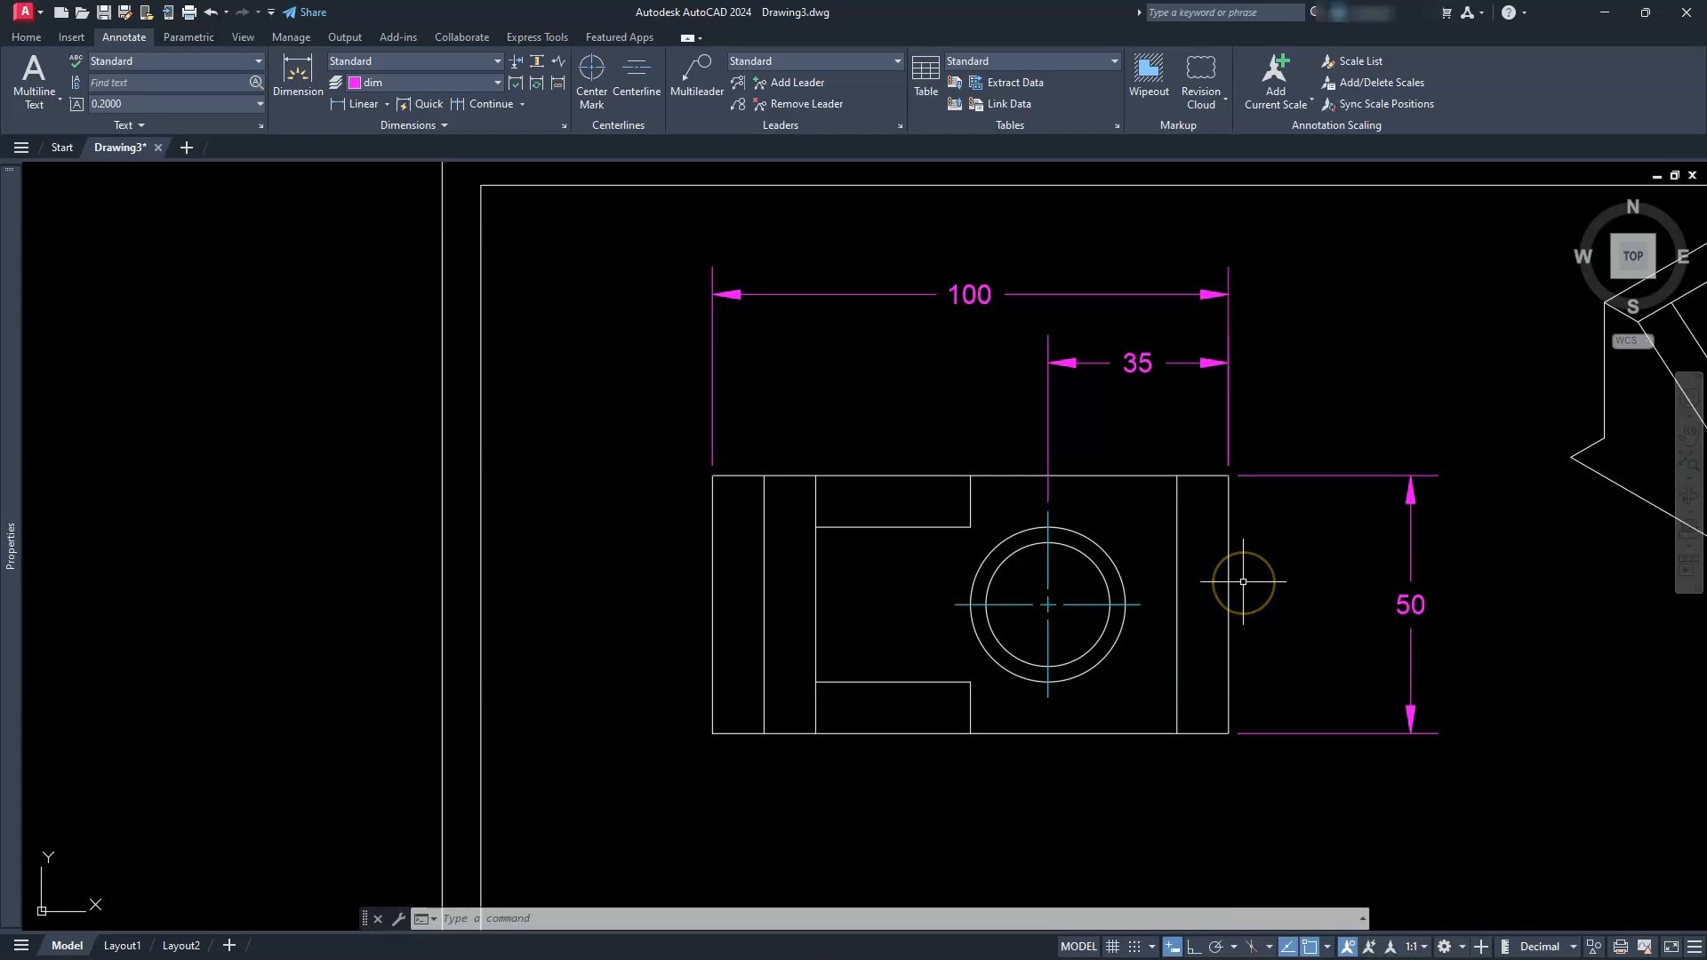
Step: Dimension the vertical distance from the circle's horizontal centerline to the top view's upper edge, inside the overall depth dimension
{"action": "left_click", "coordinate": [363, 104]}
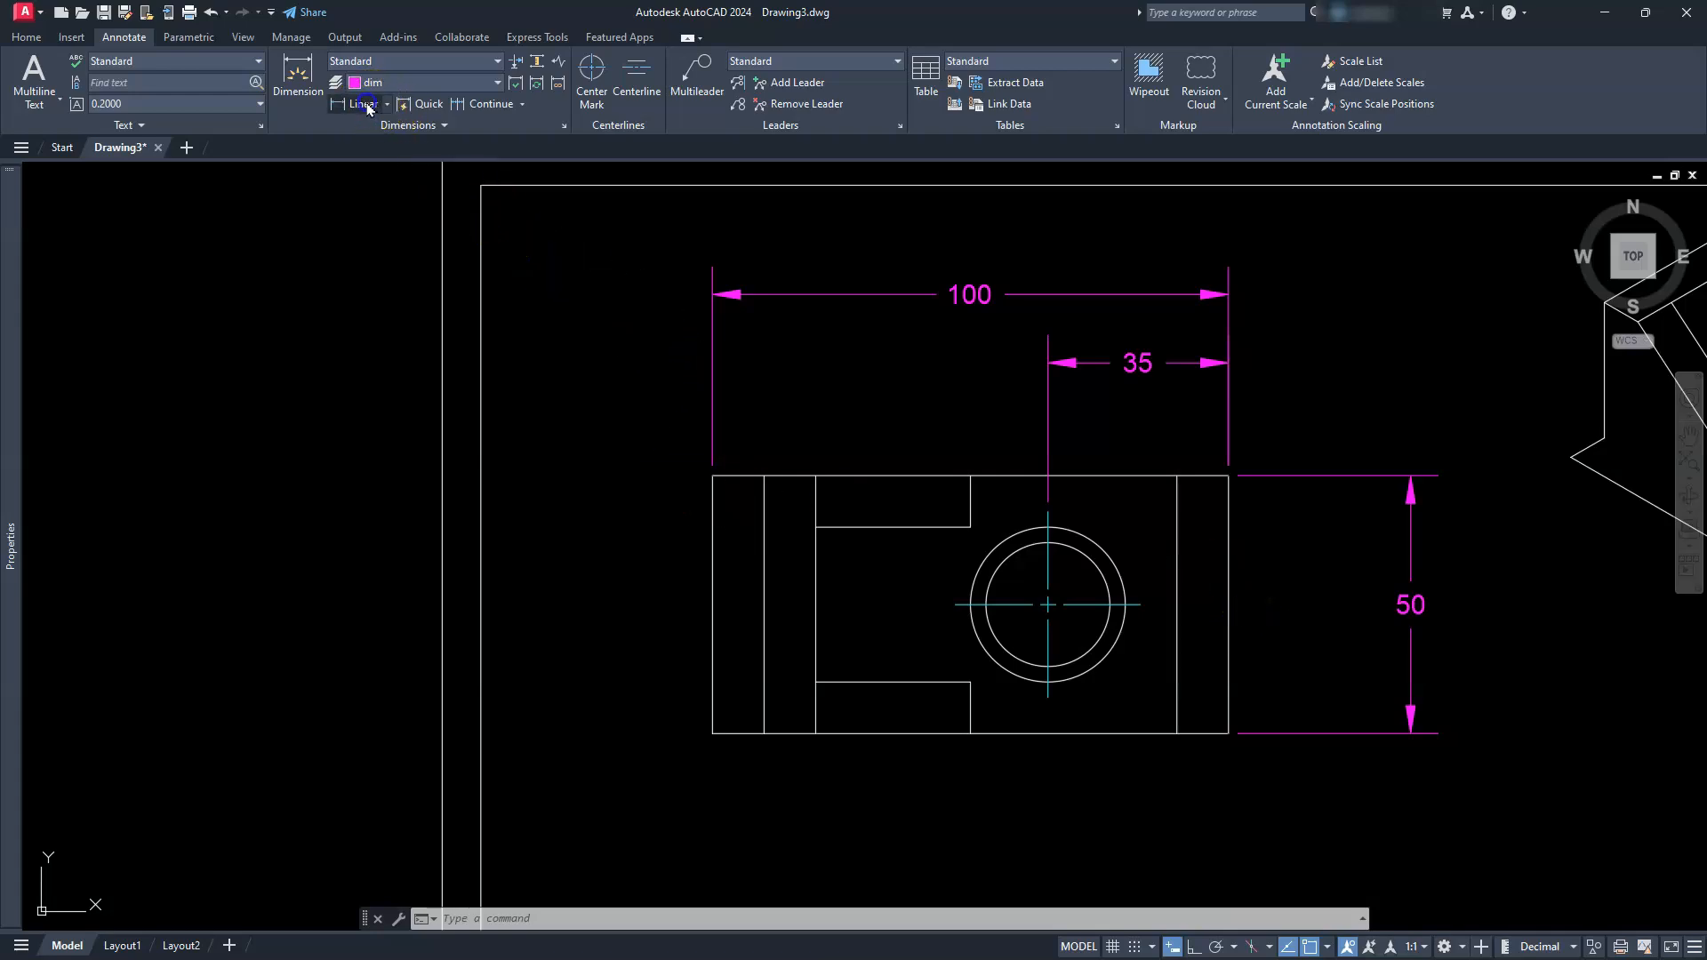
{"action": "left_click", "coordinate": [1147, 606]}
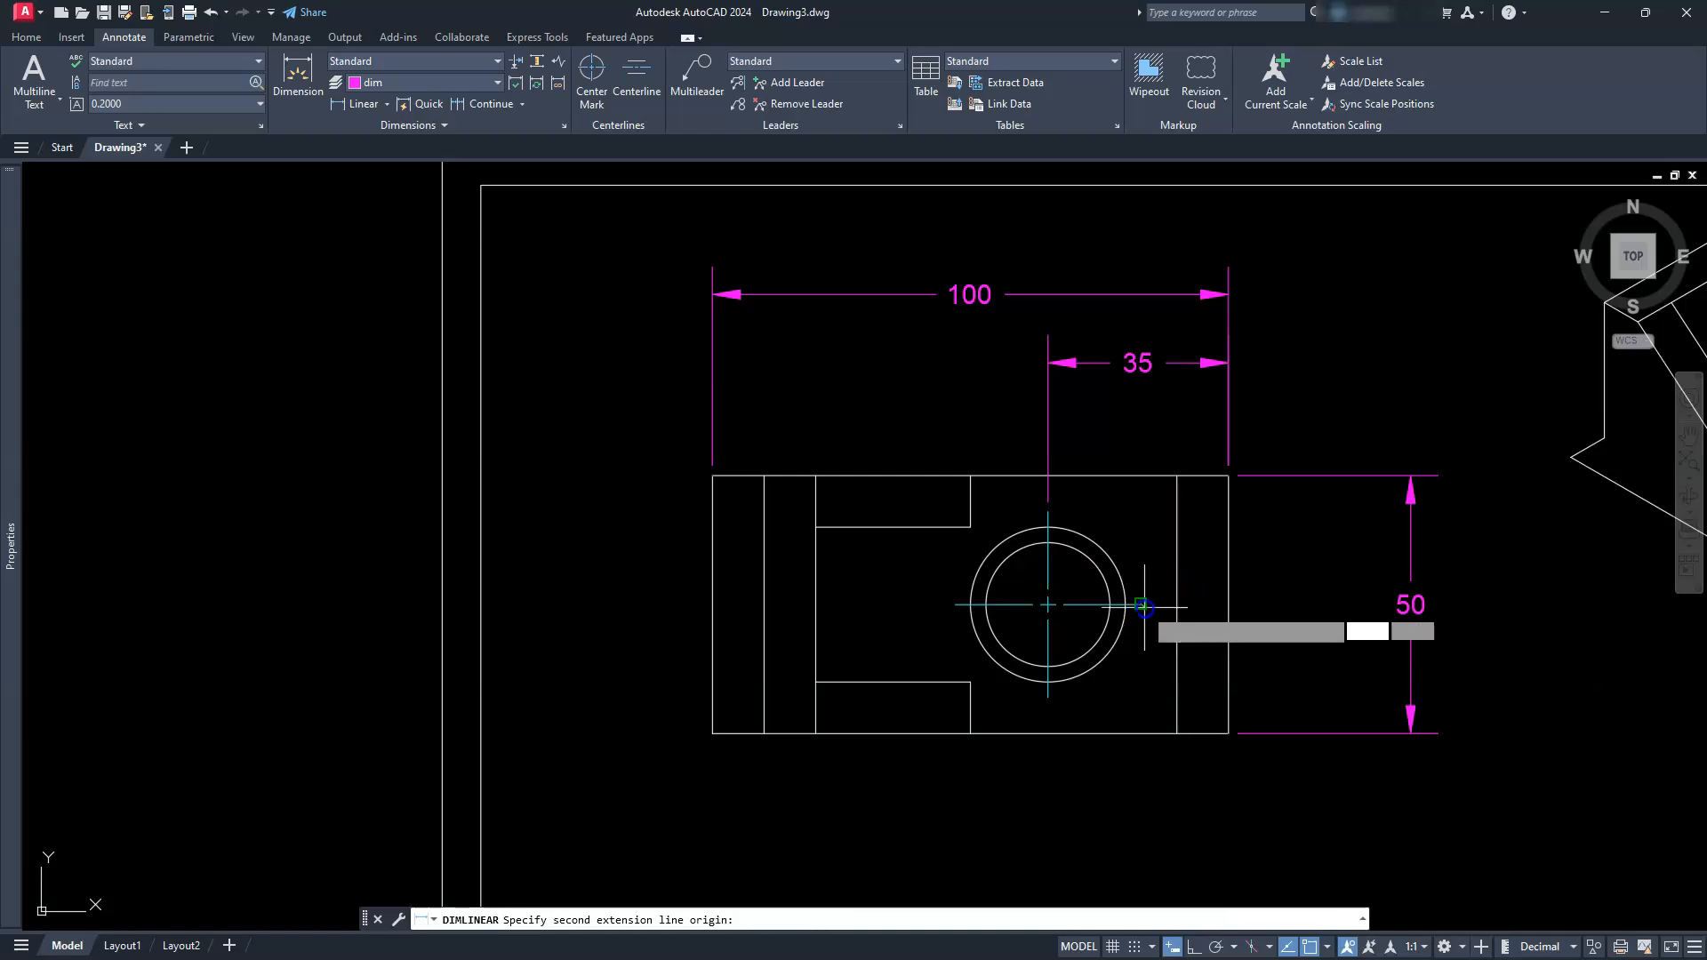
{"action": "left_click", "coordinate": [1219, 485]}
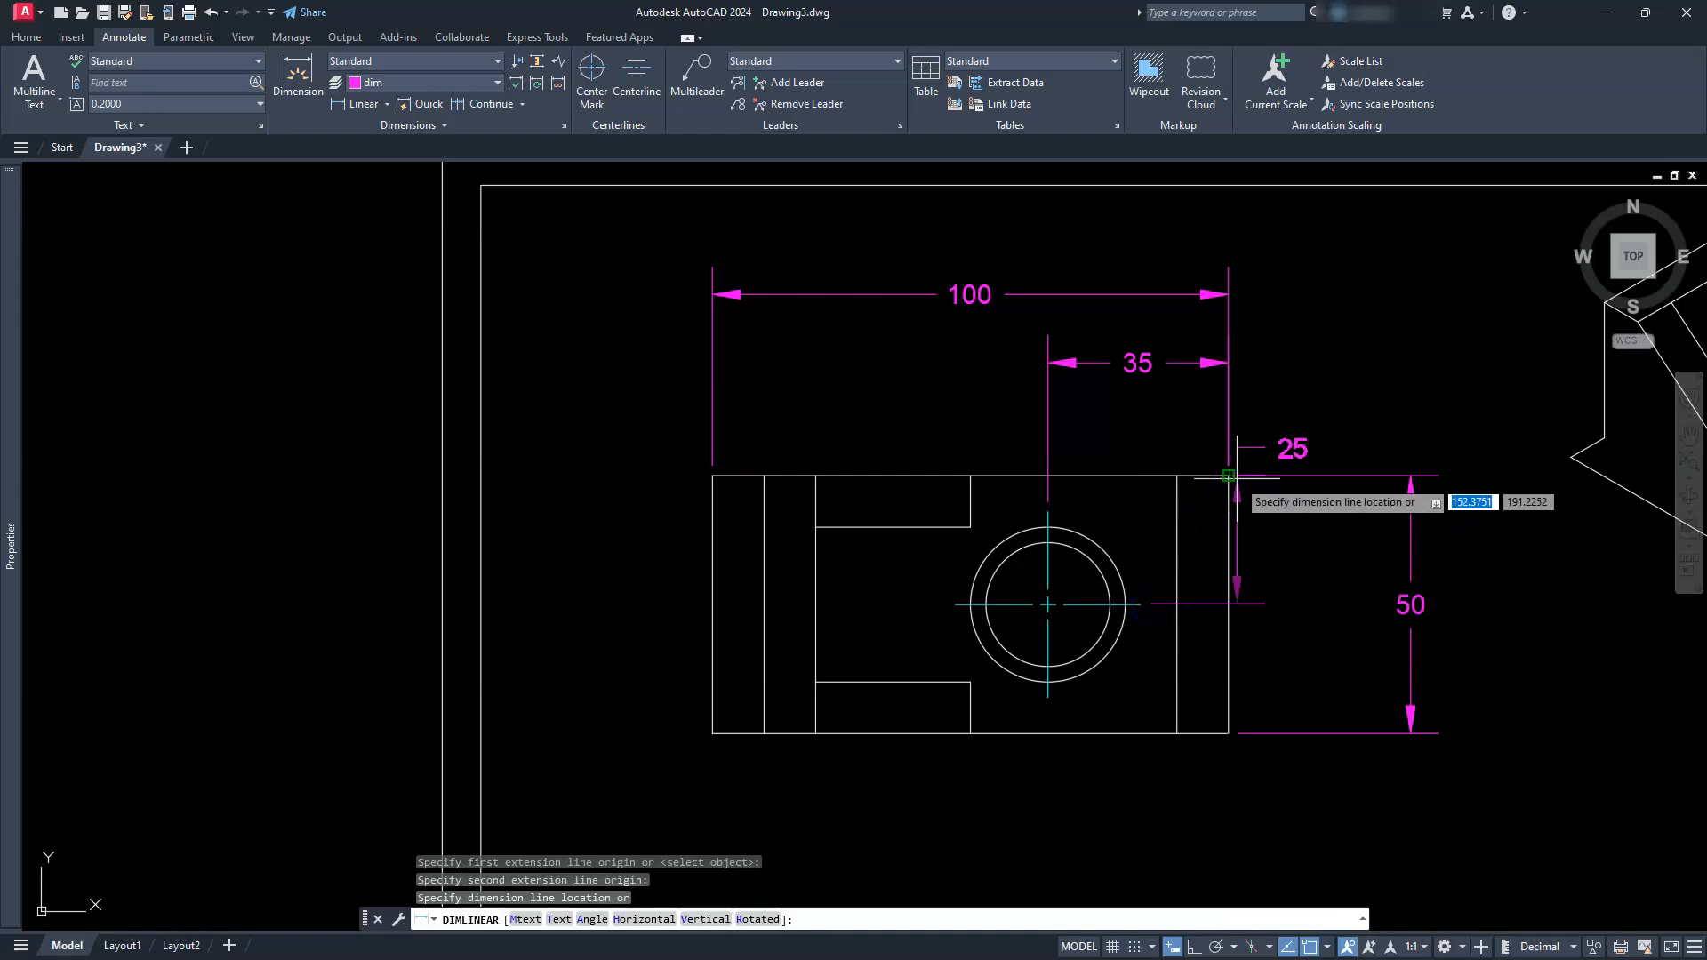
{"action": "left_click", "coordinate": [1309, 555]}
Step: Dimension the front view's overall height with a linear dimension to the left of the view
{"action": "middle_click_drag", "start_coordinate": [1222, 659], "coordinate": [1424, 507]}
{"action": "middle_click_drag", "start_coordinate": [1146, 902], "coordinate": [1198, 512]}
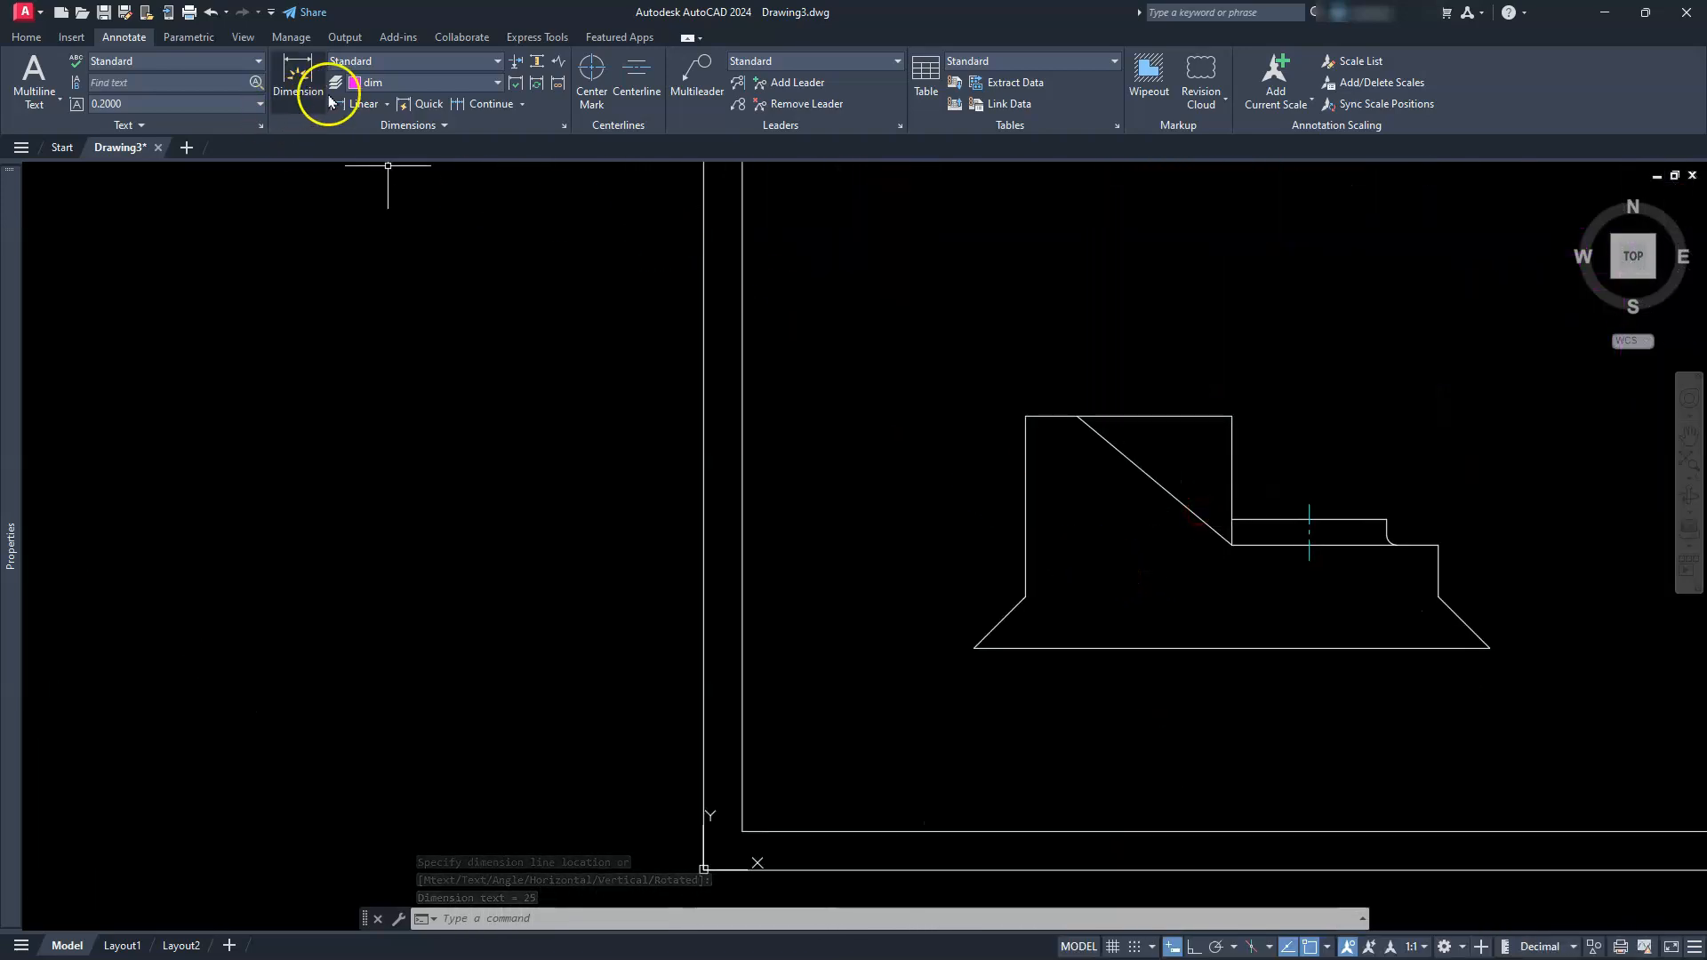
{"action": "key", "text": "Return"}
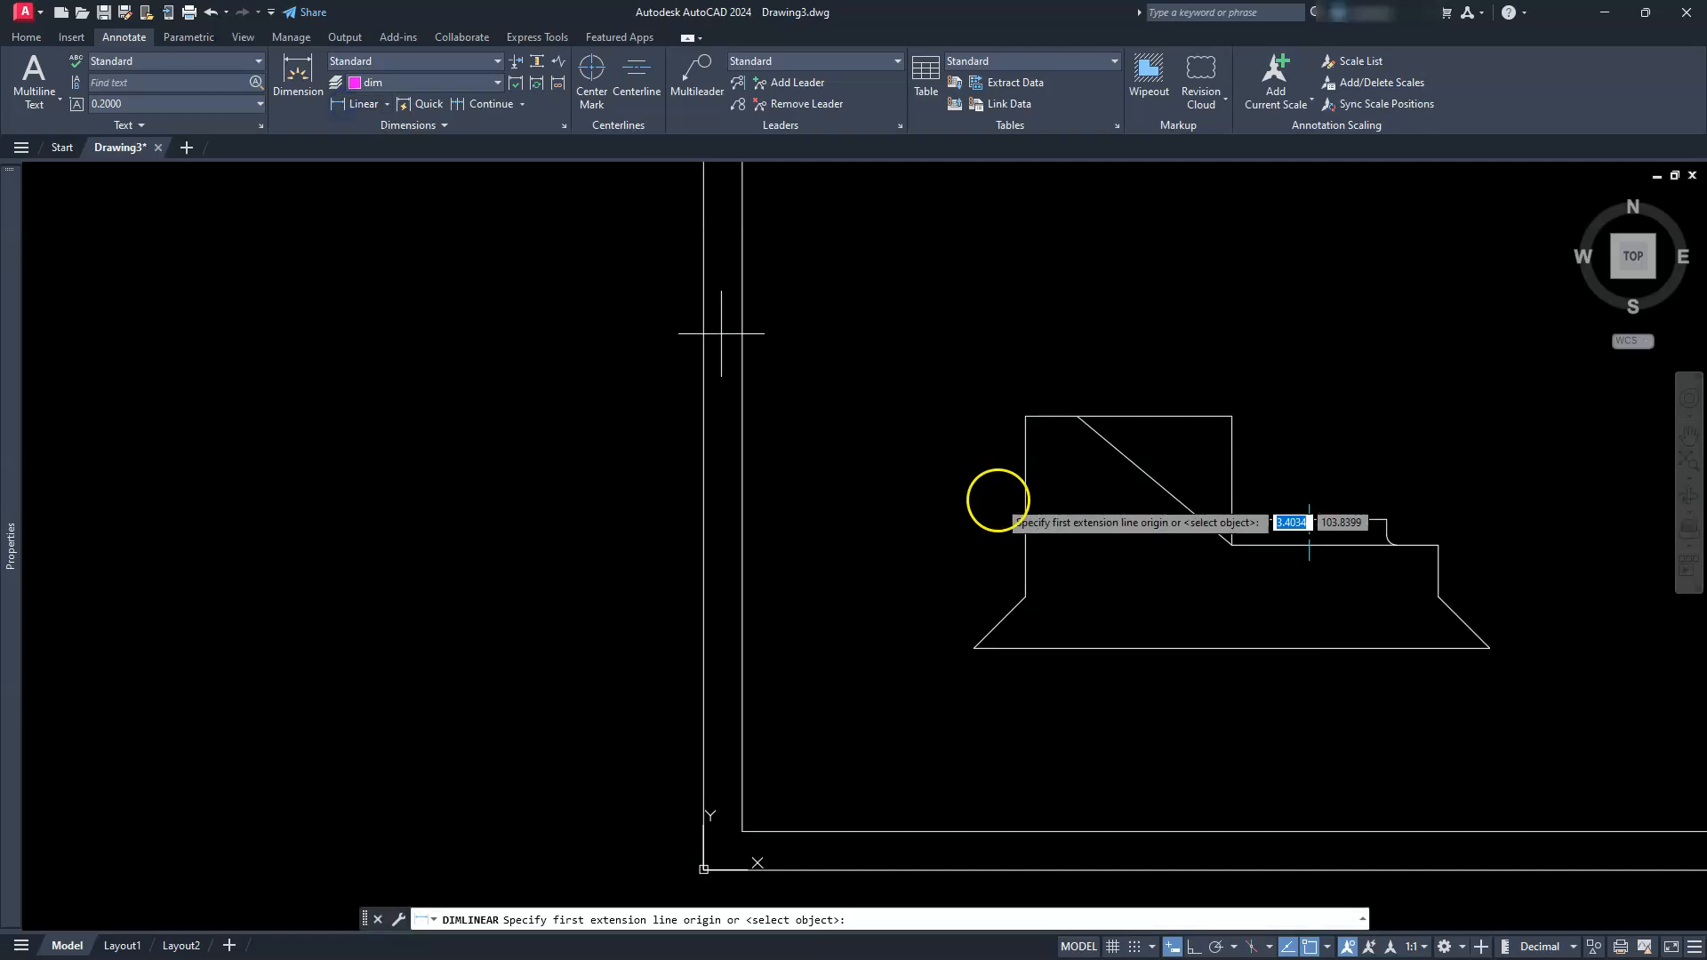
{"action": "left_click", "coordinate": [974, 648]}
{"action": "left_click", "coordinate": [1025, 415]}
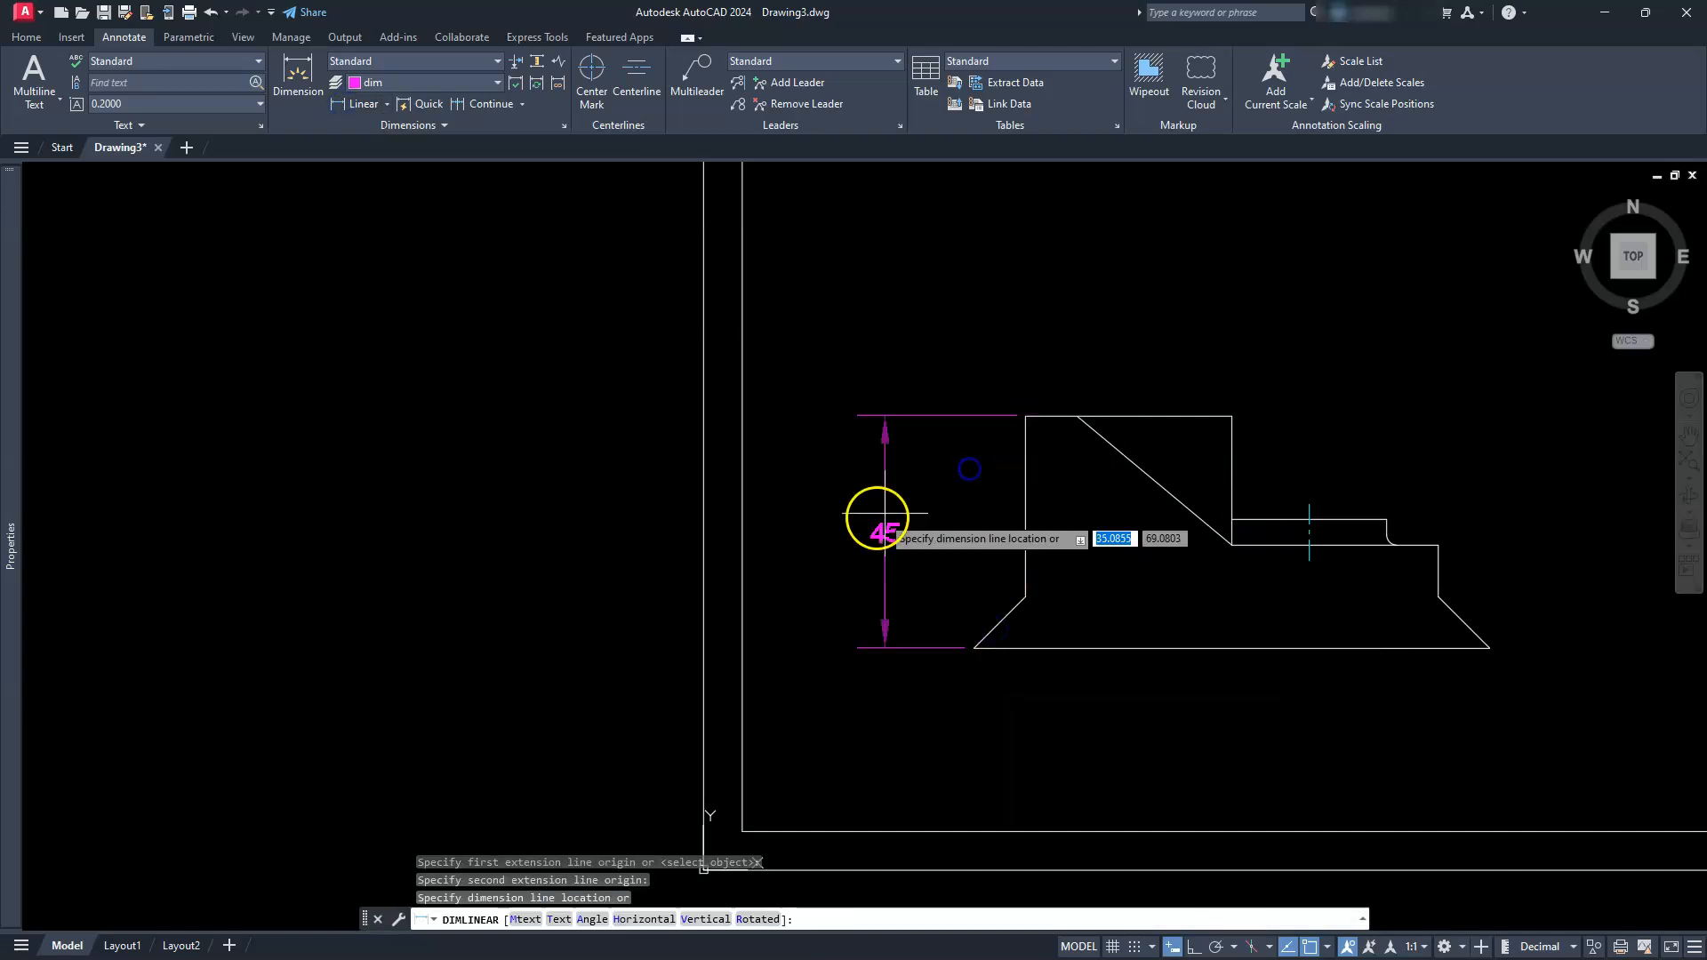
{"action": "left_click", "coordinate": [831, 532]}
Step: Dimension the front view's left sloped foot, with its height beside the foot and its horizontal width above the view
{"action": "key", "text": "Return"}
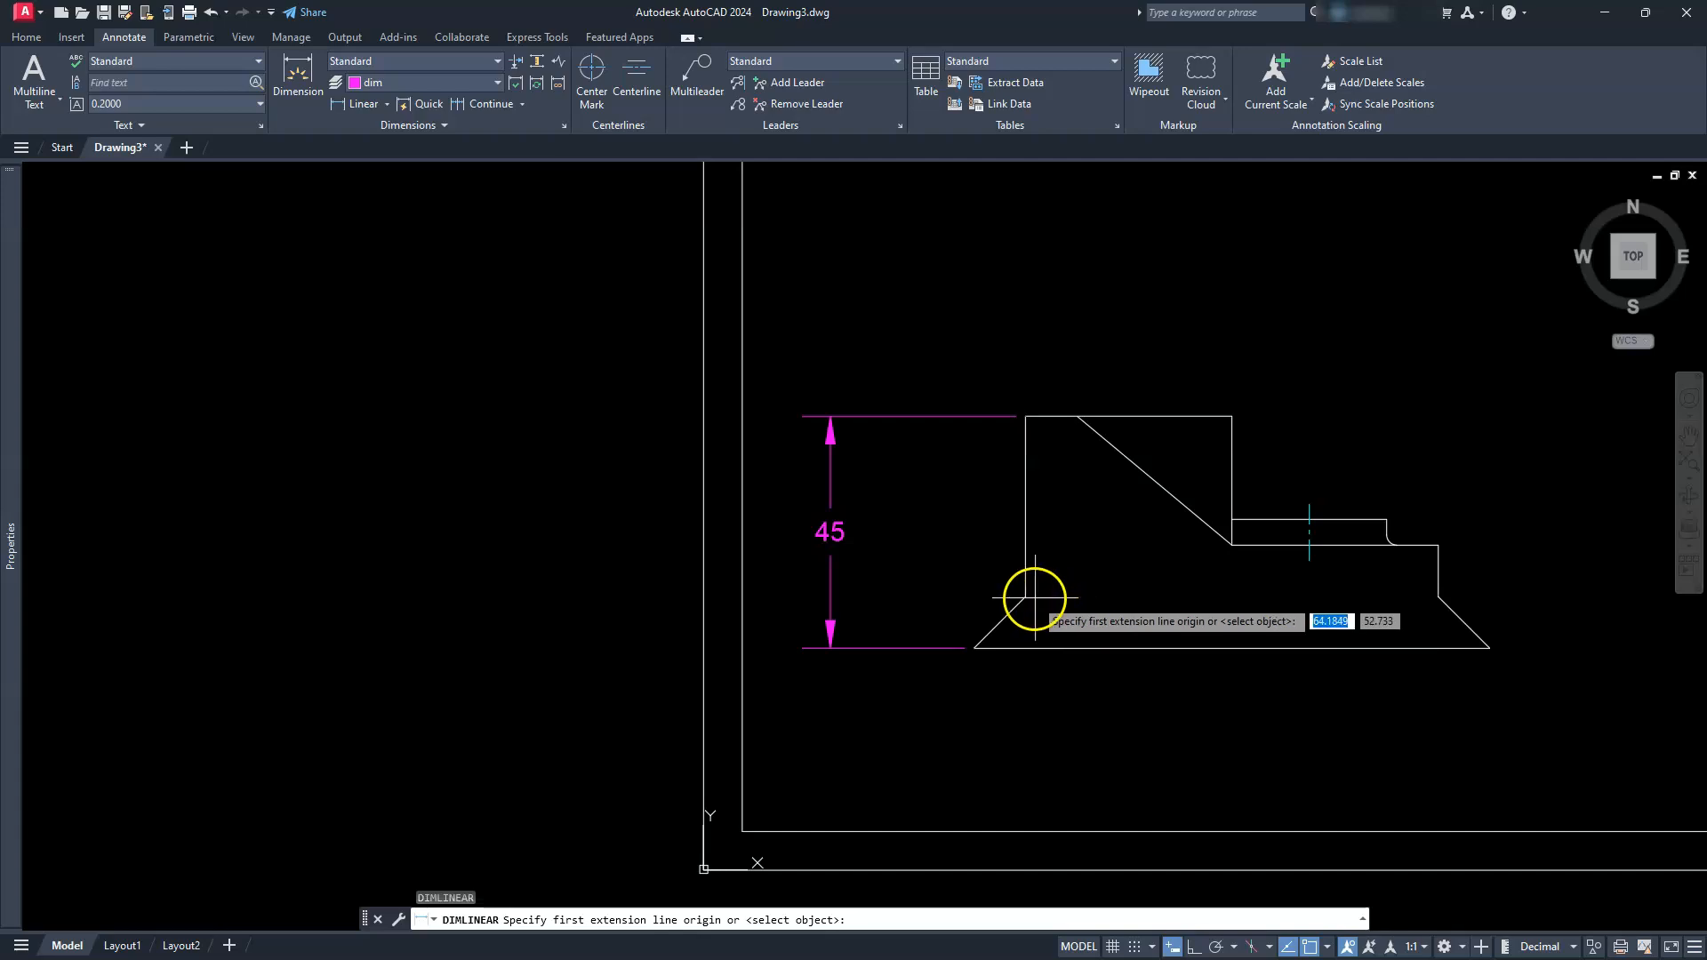
{"action": "left_click", "coordinate": [1027, 597]}
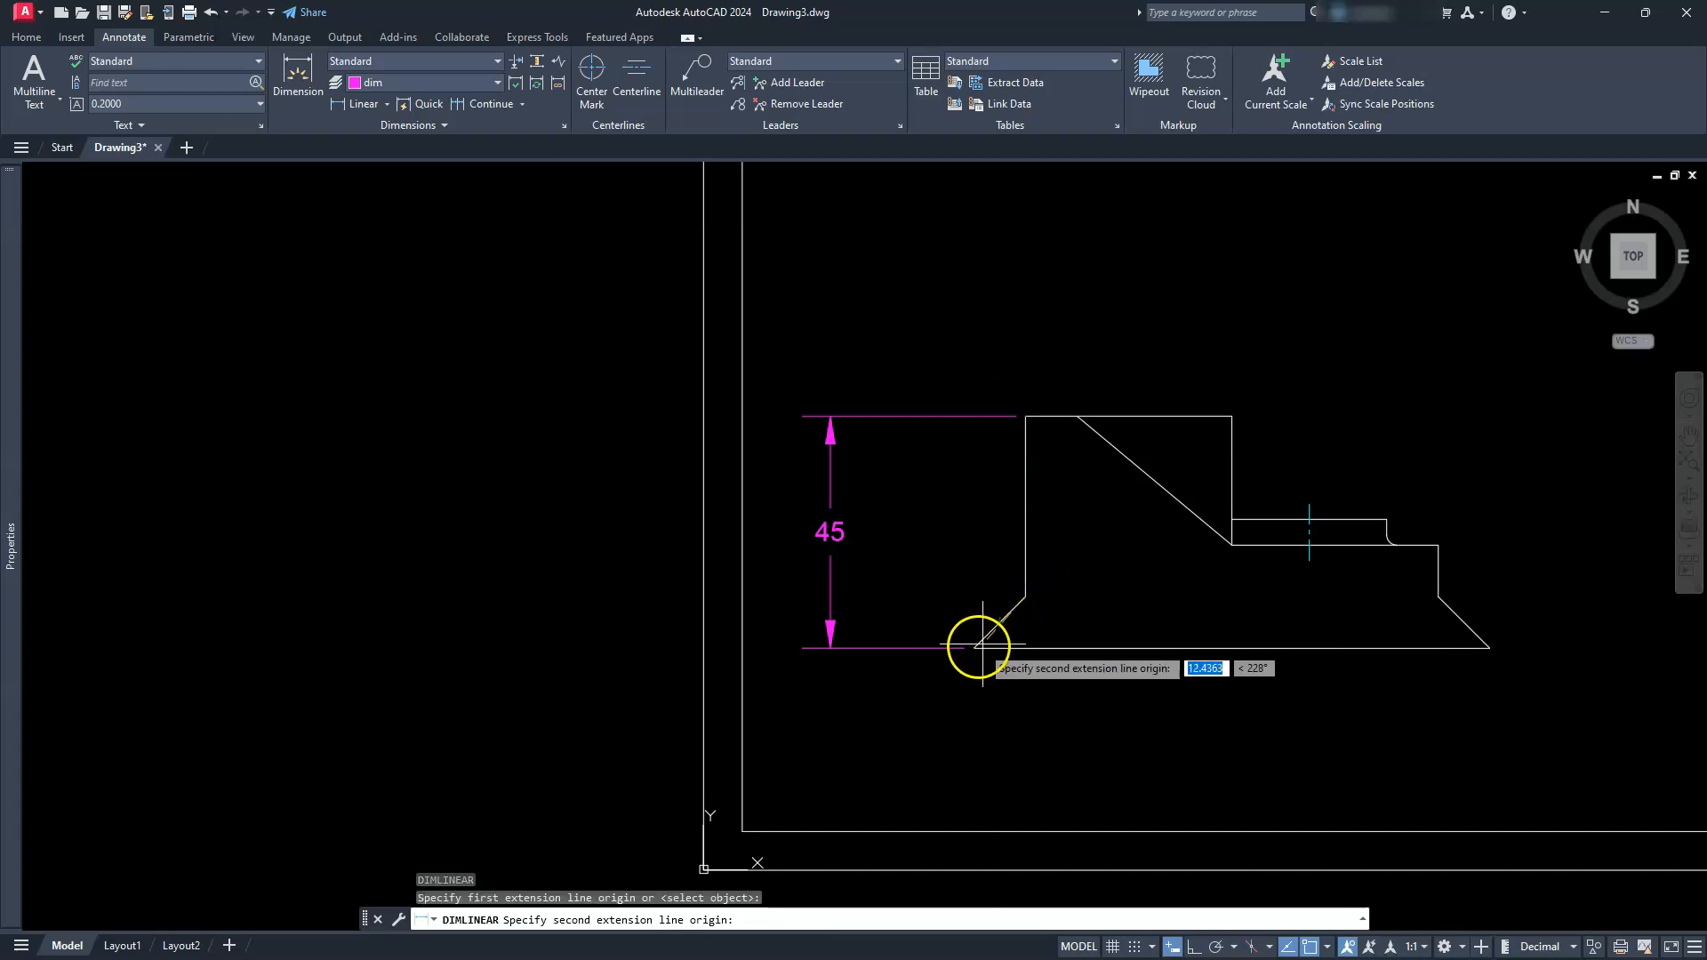
{"action": "left_click", "coordinate": [974, 648]}
{"action": "left_click", "coordinate": [898, 628]}
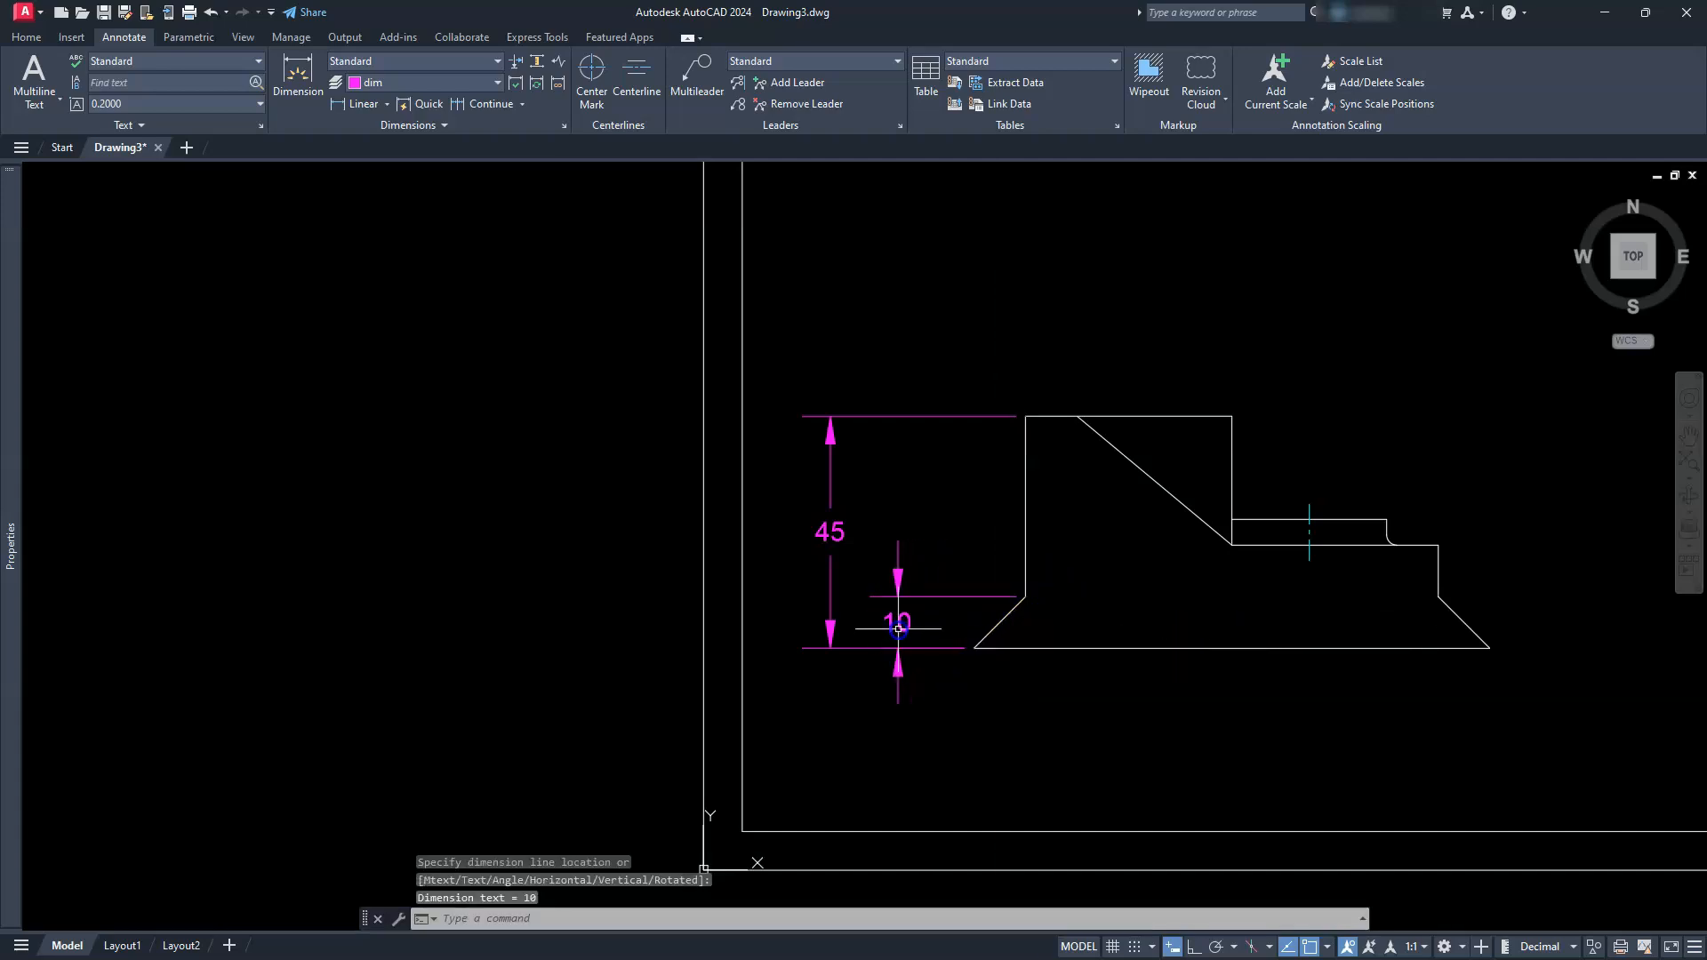
{"action": "key", "text": "Return"}
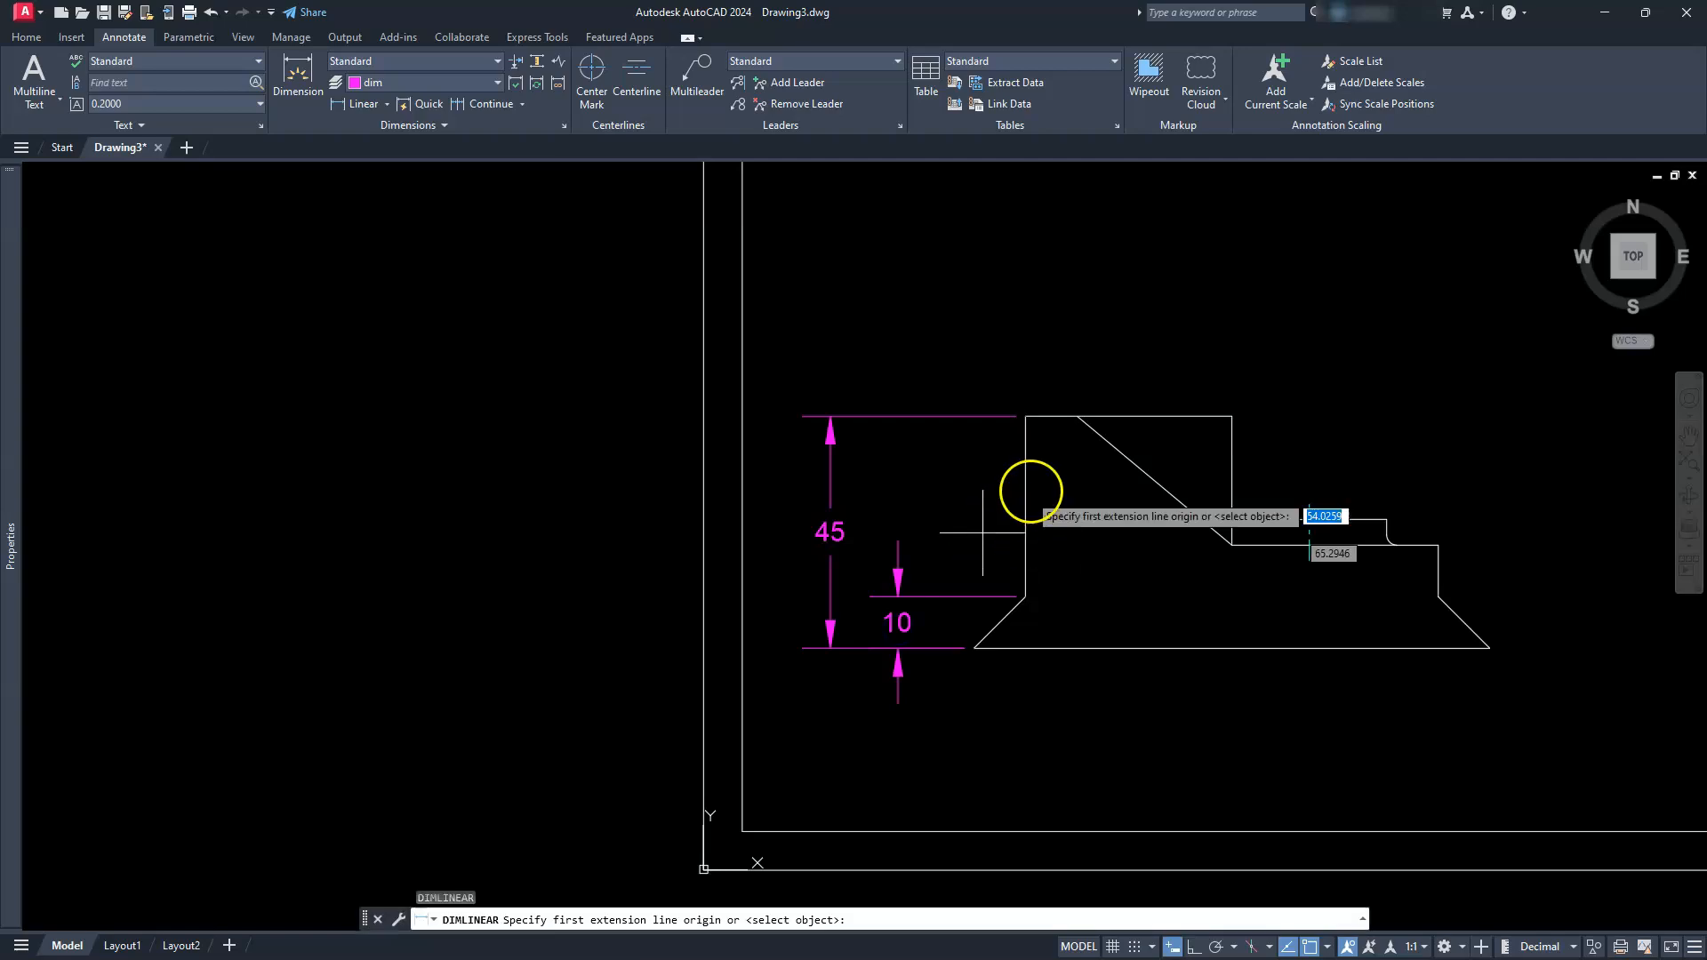
{"action": "left_click", "coordinate": [1026, 420]}
{"action": "left_click", "coordinate": [978, 649]}
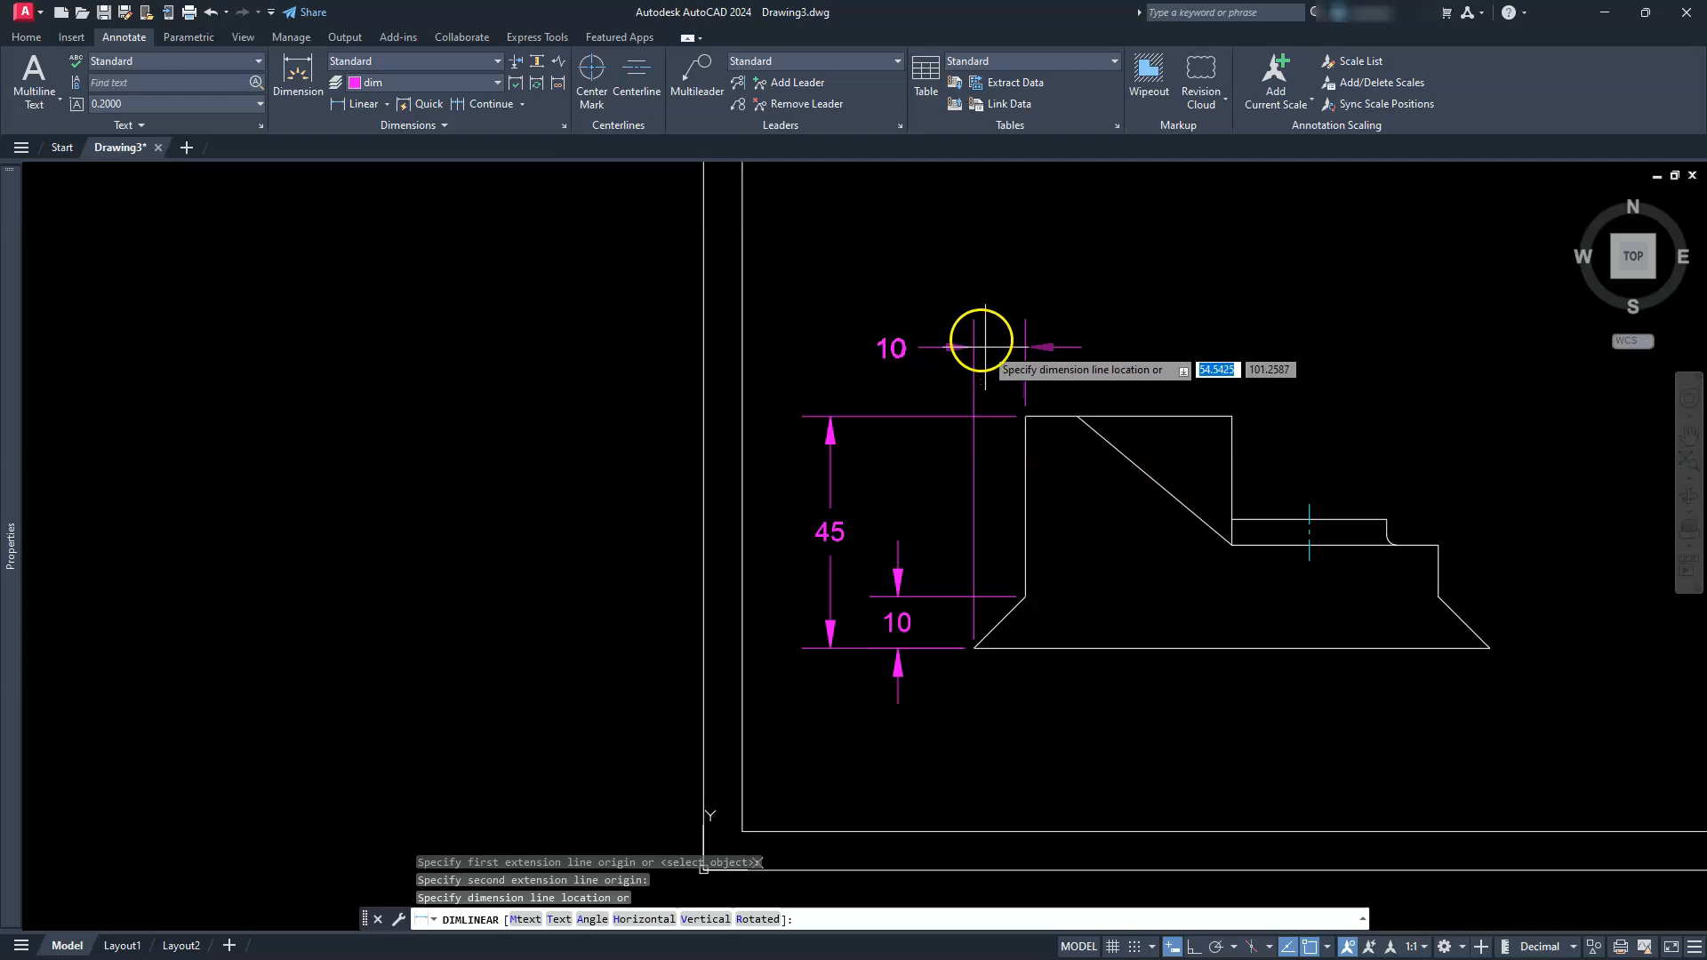
{"action": "left_click", "coordinate": [975, 303]}
Step: Dimension the raised block's top width in line with the foot width, and the flat left of the slope below it
{"action": "key", "text": "Return"}
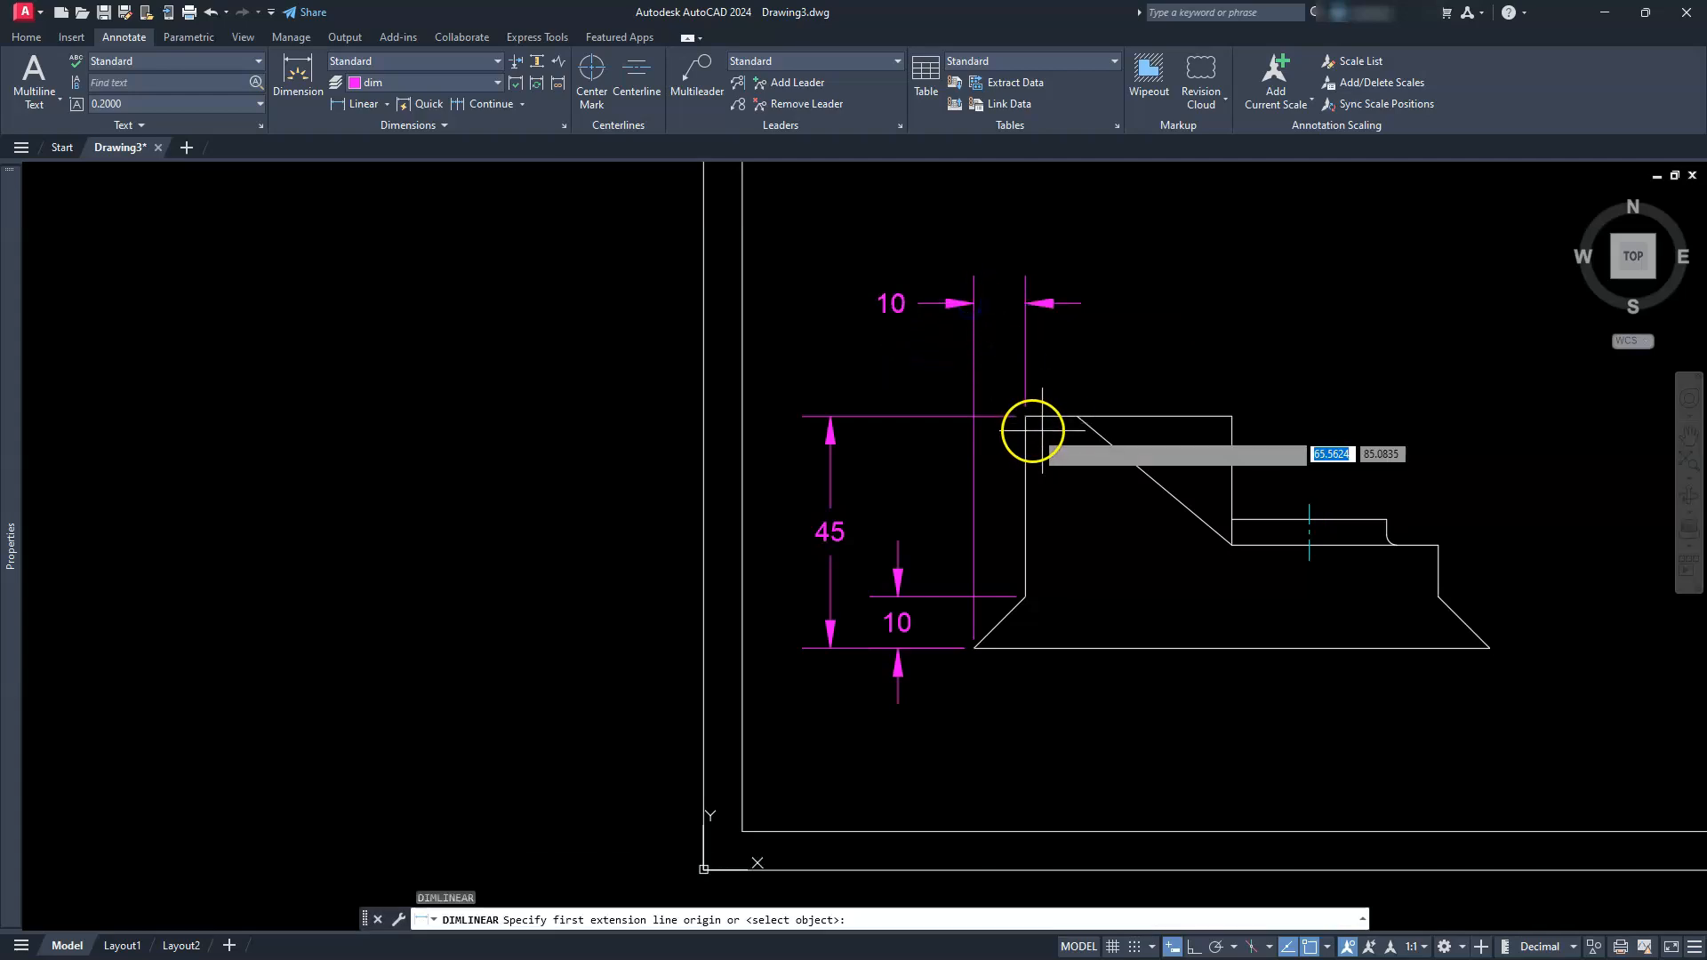
{"action": "left_click", "coordinate": [1025, 416]}
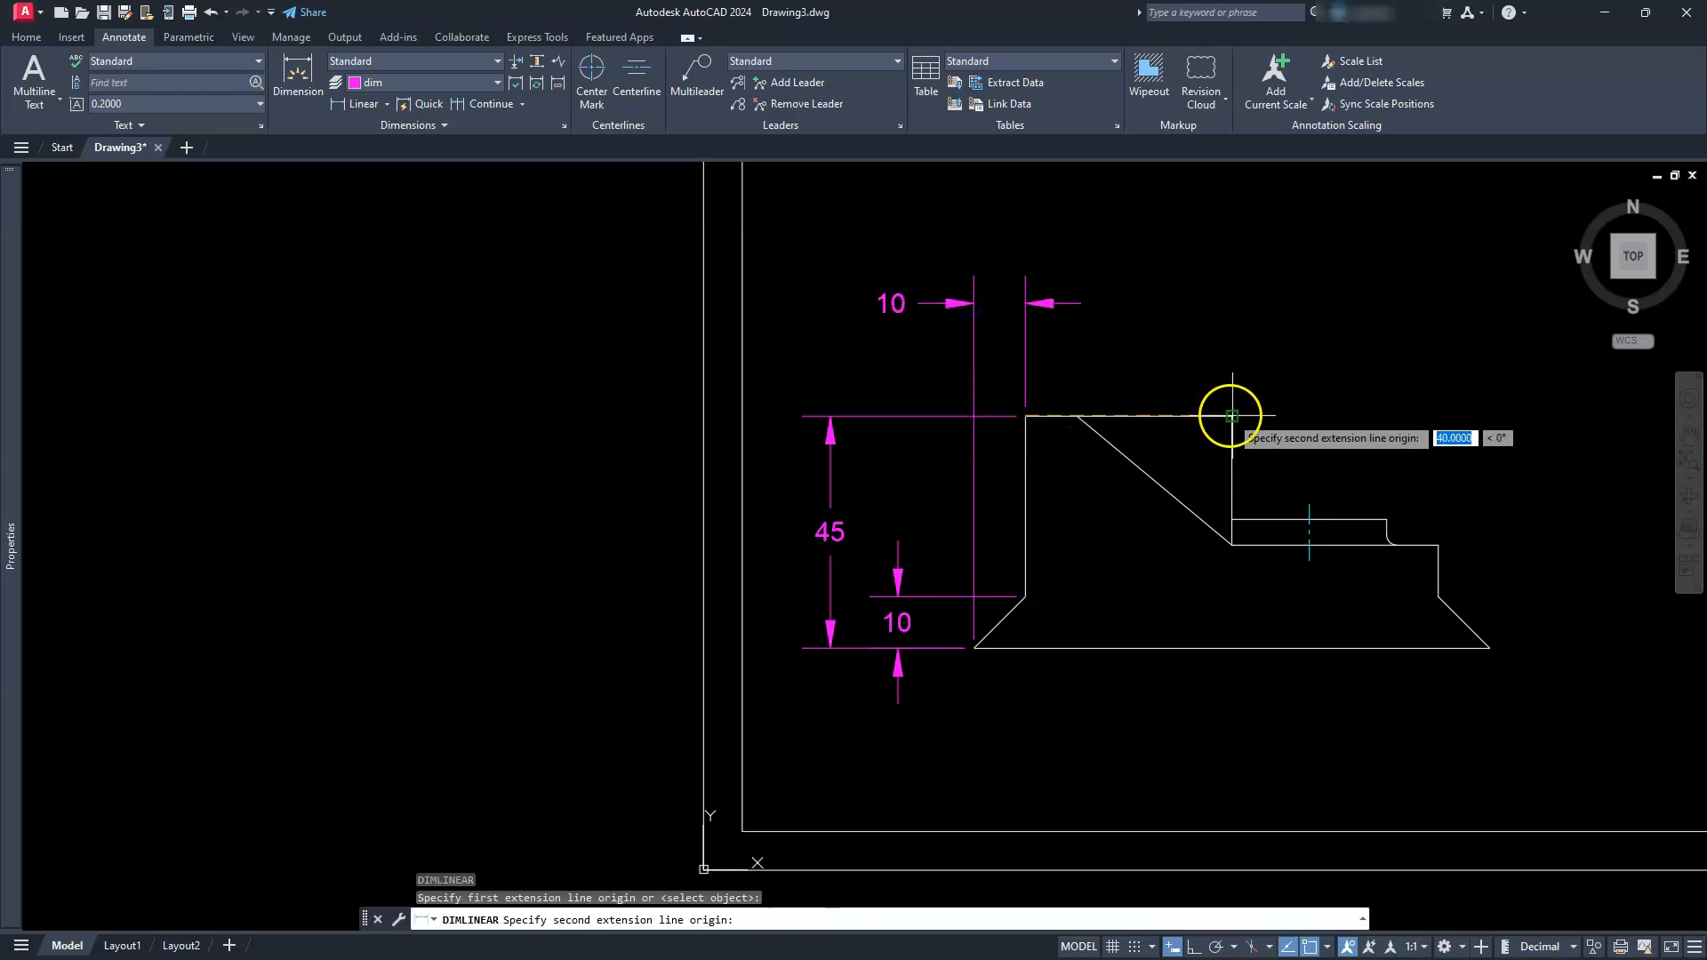
{"action": "left_click", "coordinate": [1231, 415]}
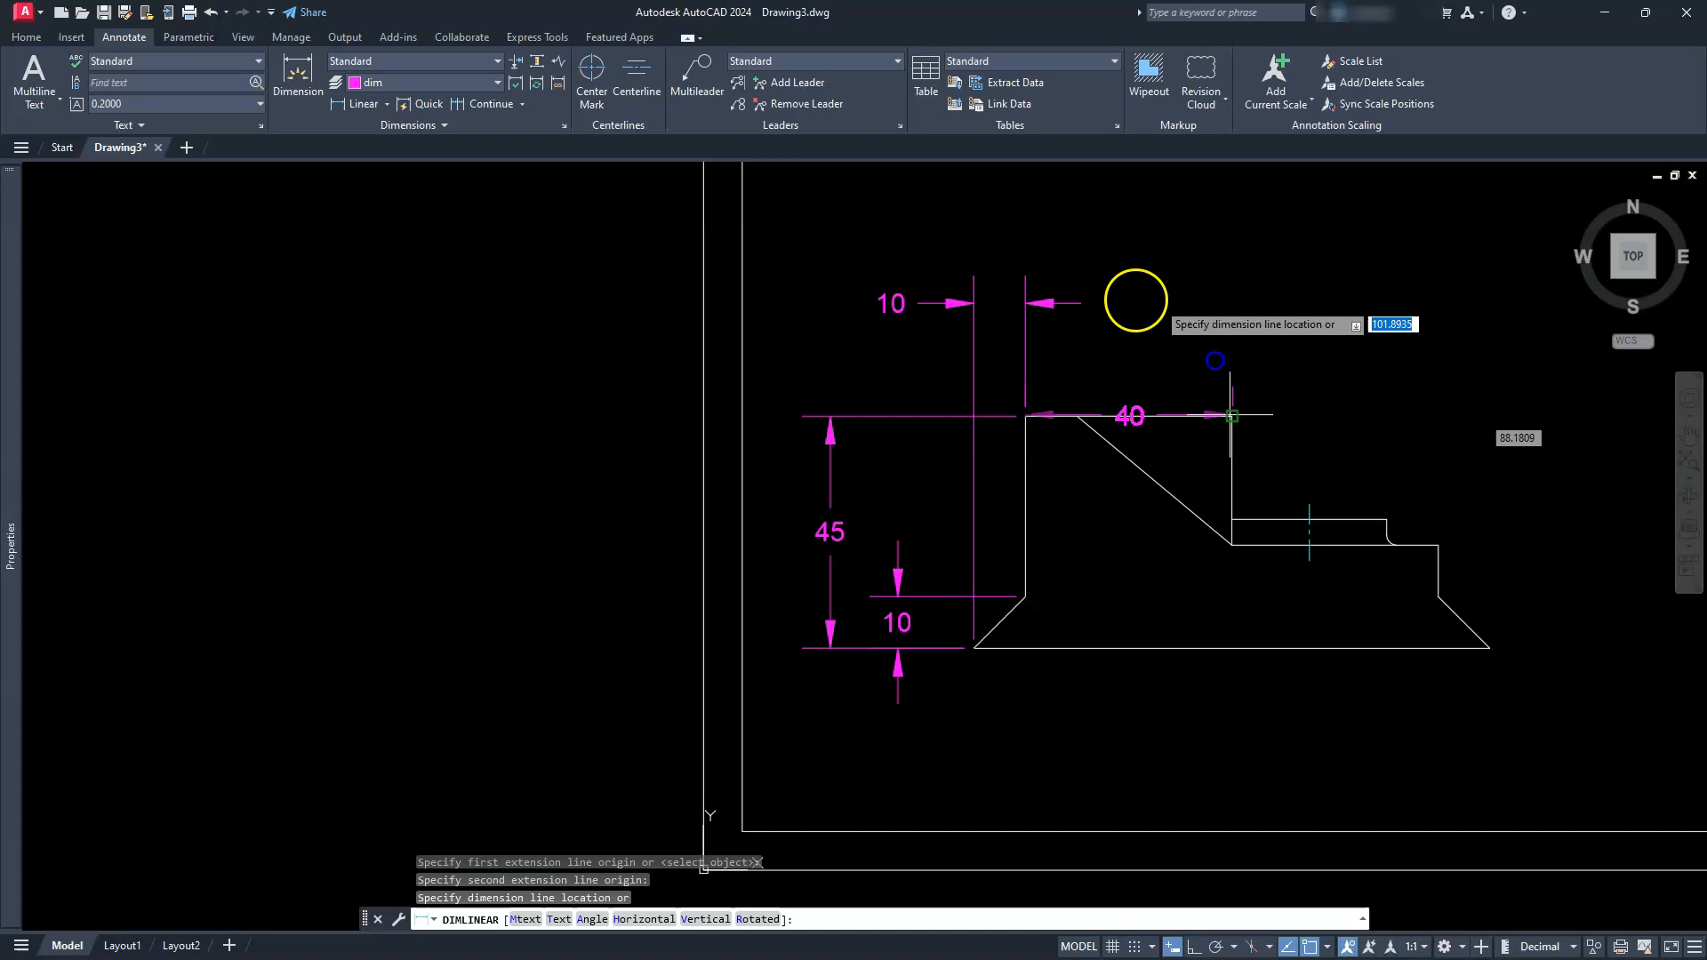
{"action": "left_click", "coordinate": [1029, 303]}
{"action": "key", "text": "Return"}
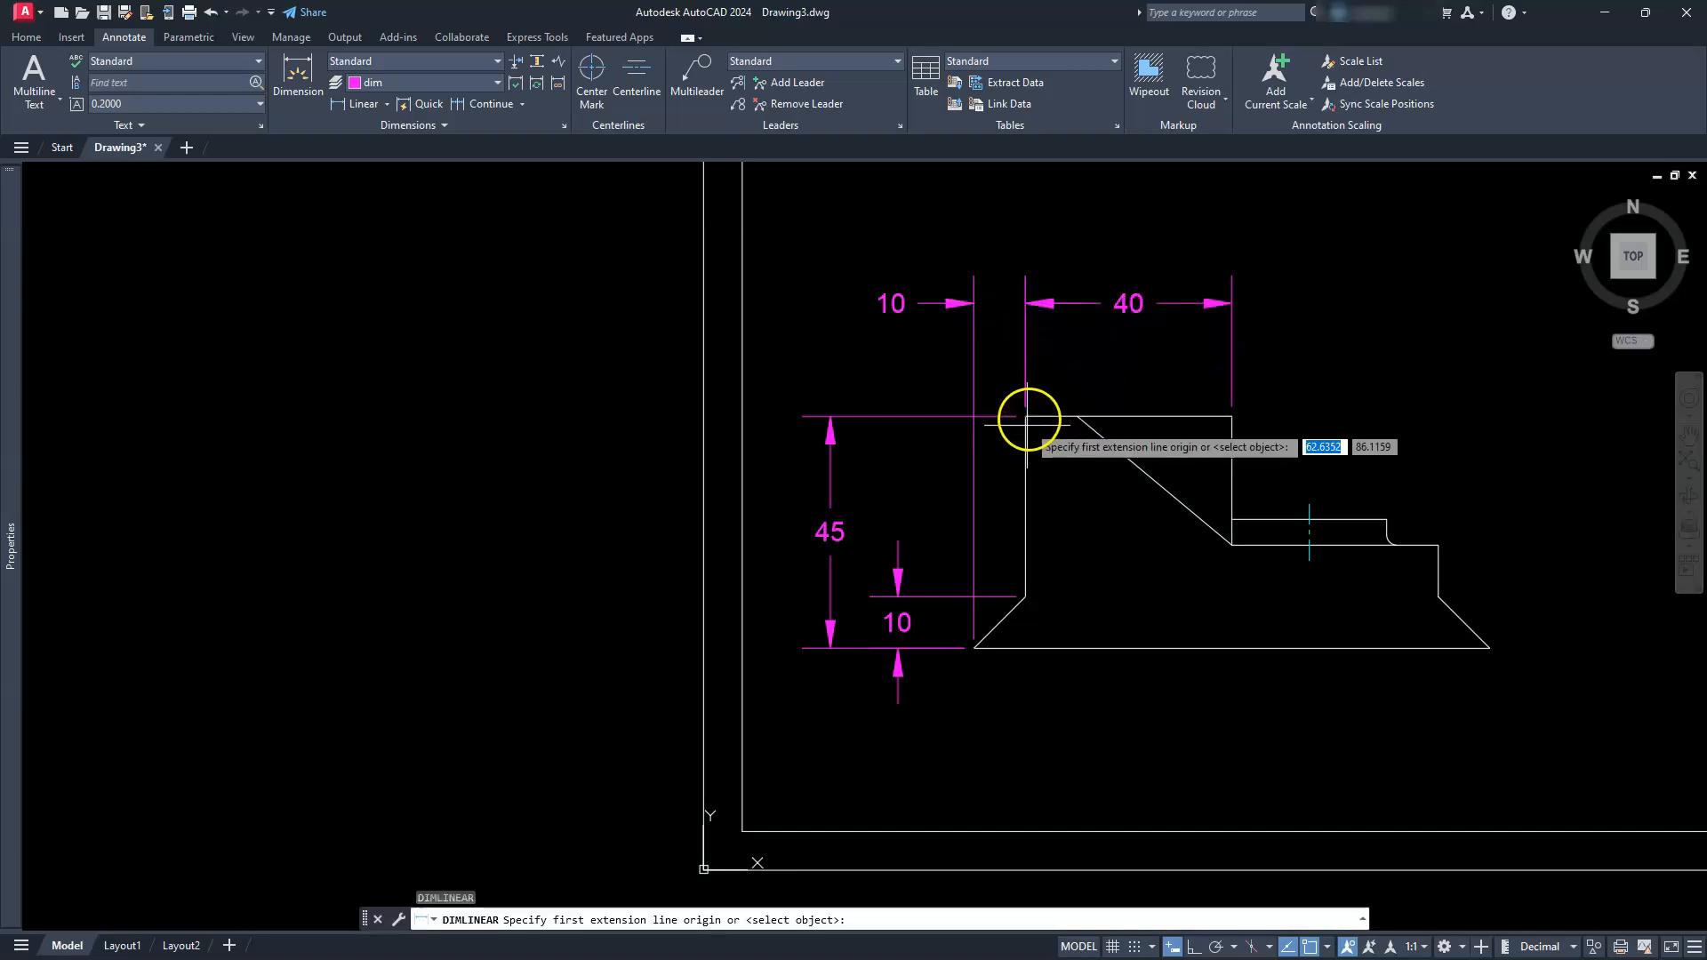
{"action": "left_click", "coordinate": [1025, 416]}
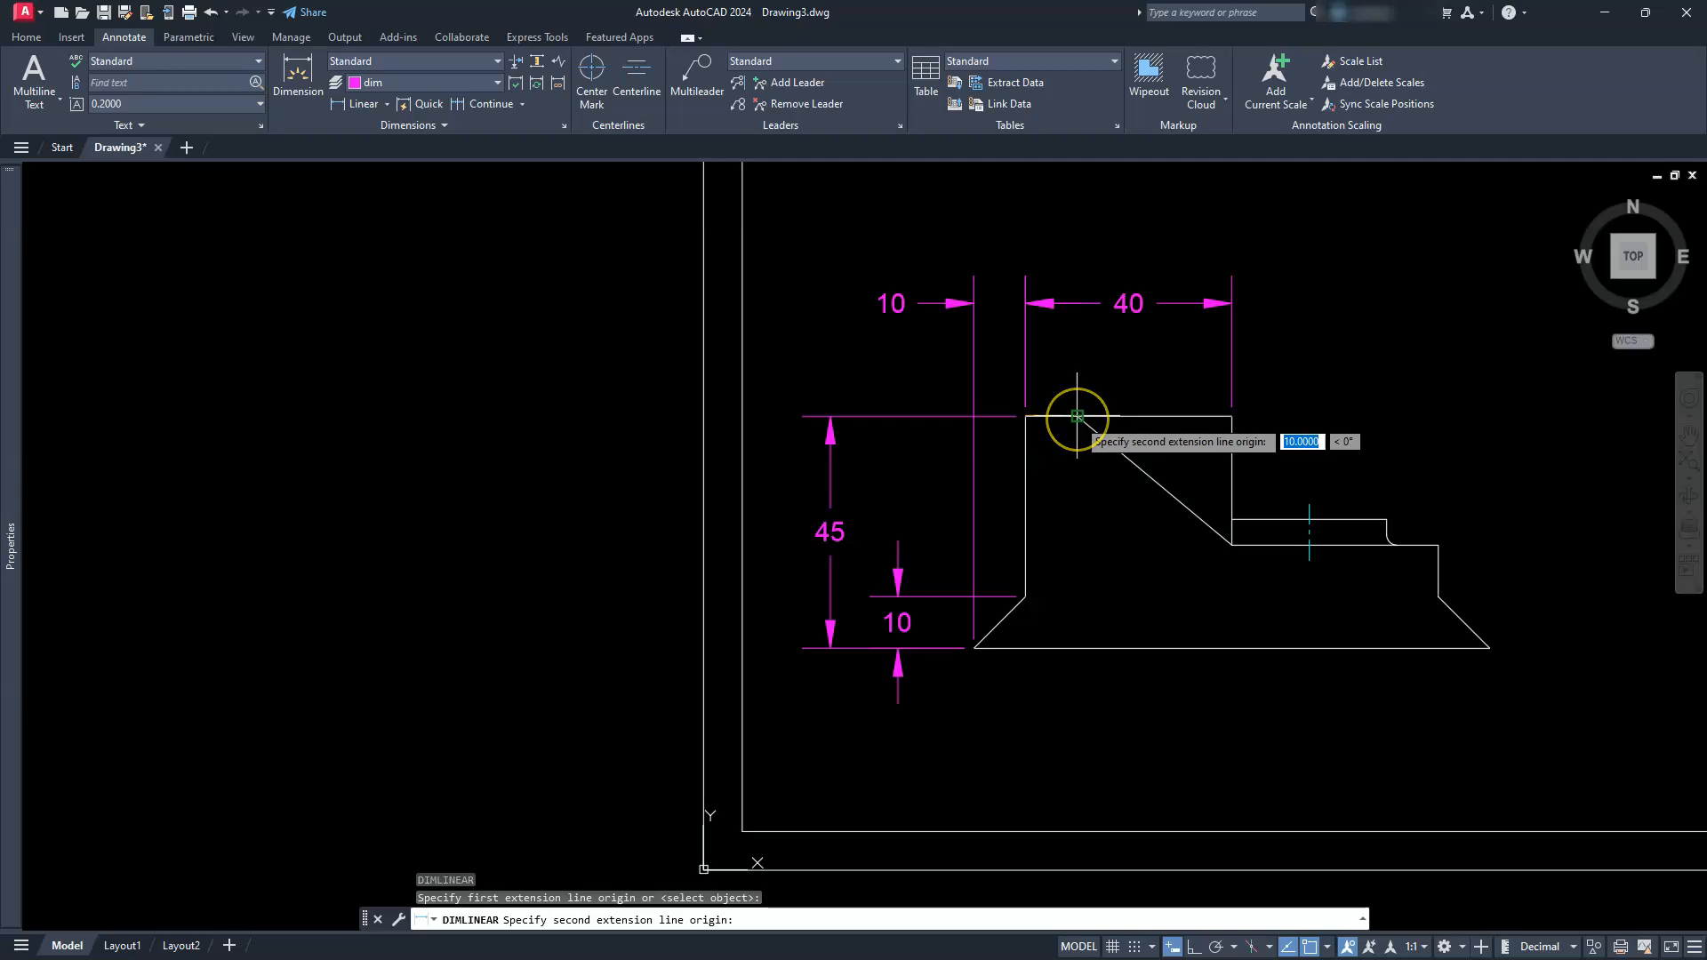
{"action": "left_click", "coordinate": [1076, 416]}
{"action": "left_click", "coordinate": [1122, 367]}
Step: Dimension the horizontal width of the front view's right sloped foot, aligned with the upper row of dimensions
{"action": "middle_click_drag", "start_coordinate": [1343, 521], "coordinate": [1021, 537]}
{"action": "key", "text": "Return"}
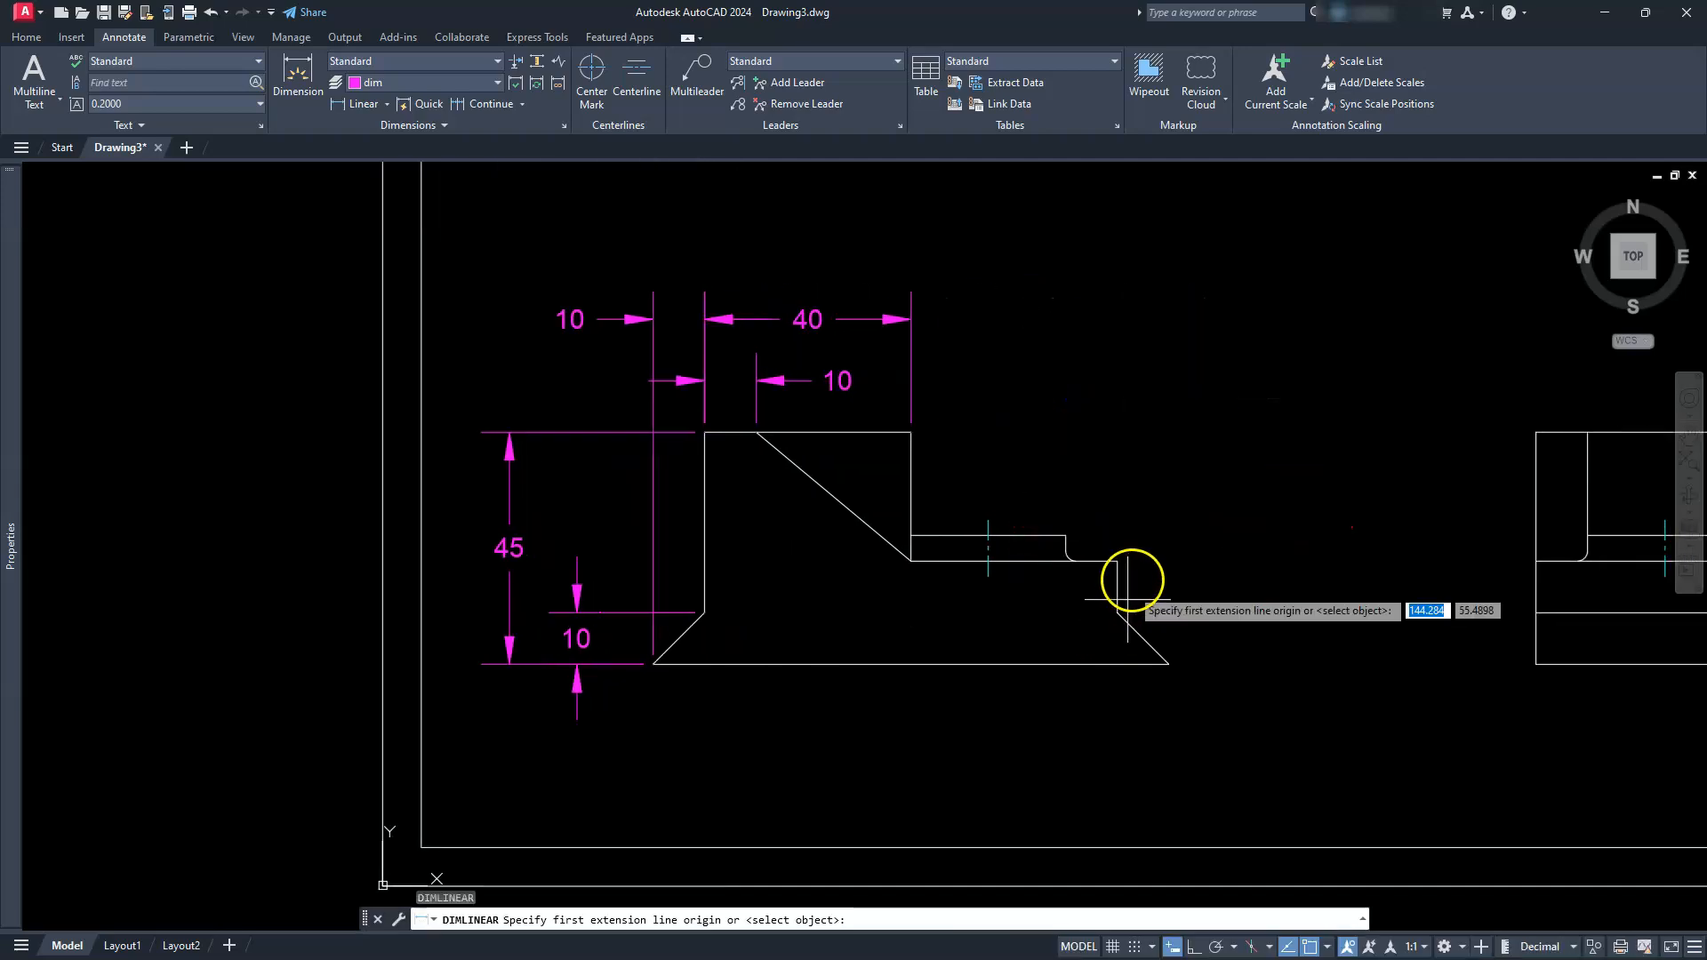
{"action": "left_click", "coordinate": [1122, 564]}
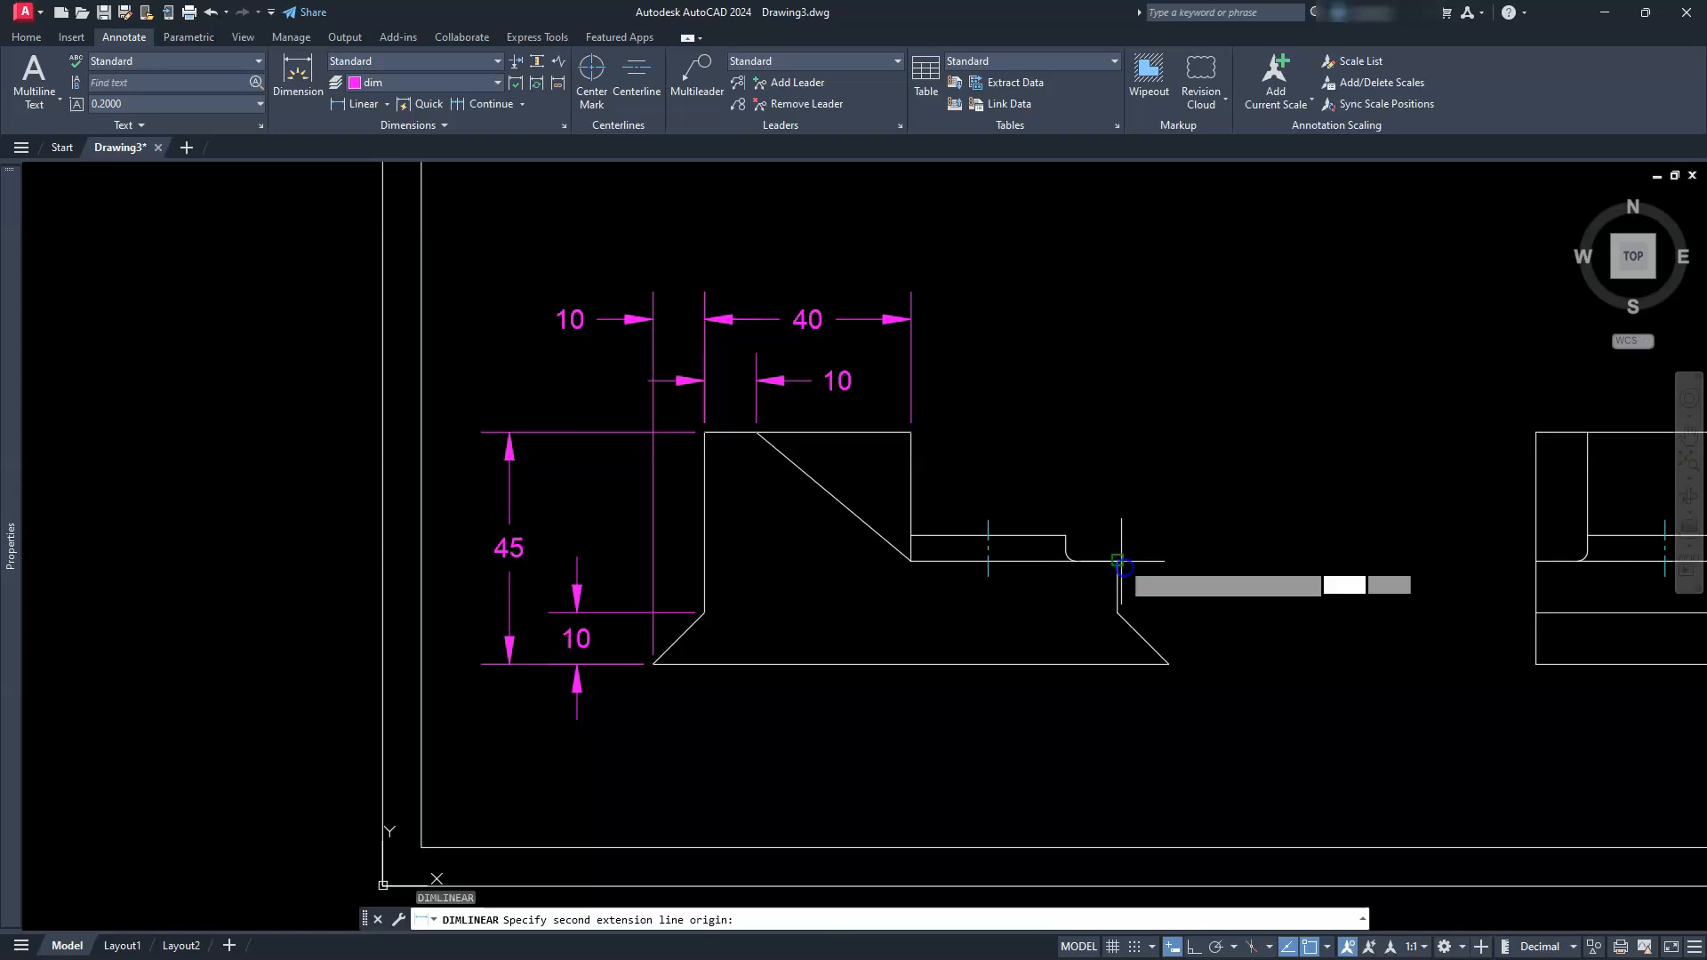
{"action": "left_click", "coordinate": [1164, 654]}
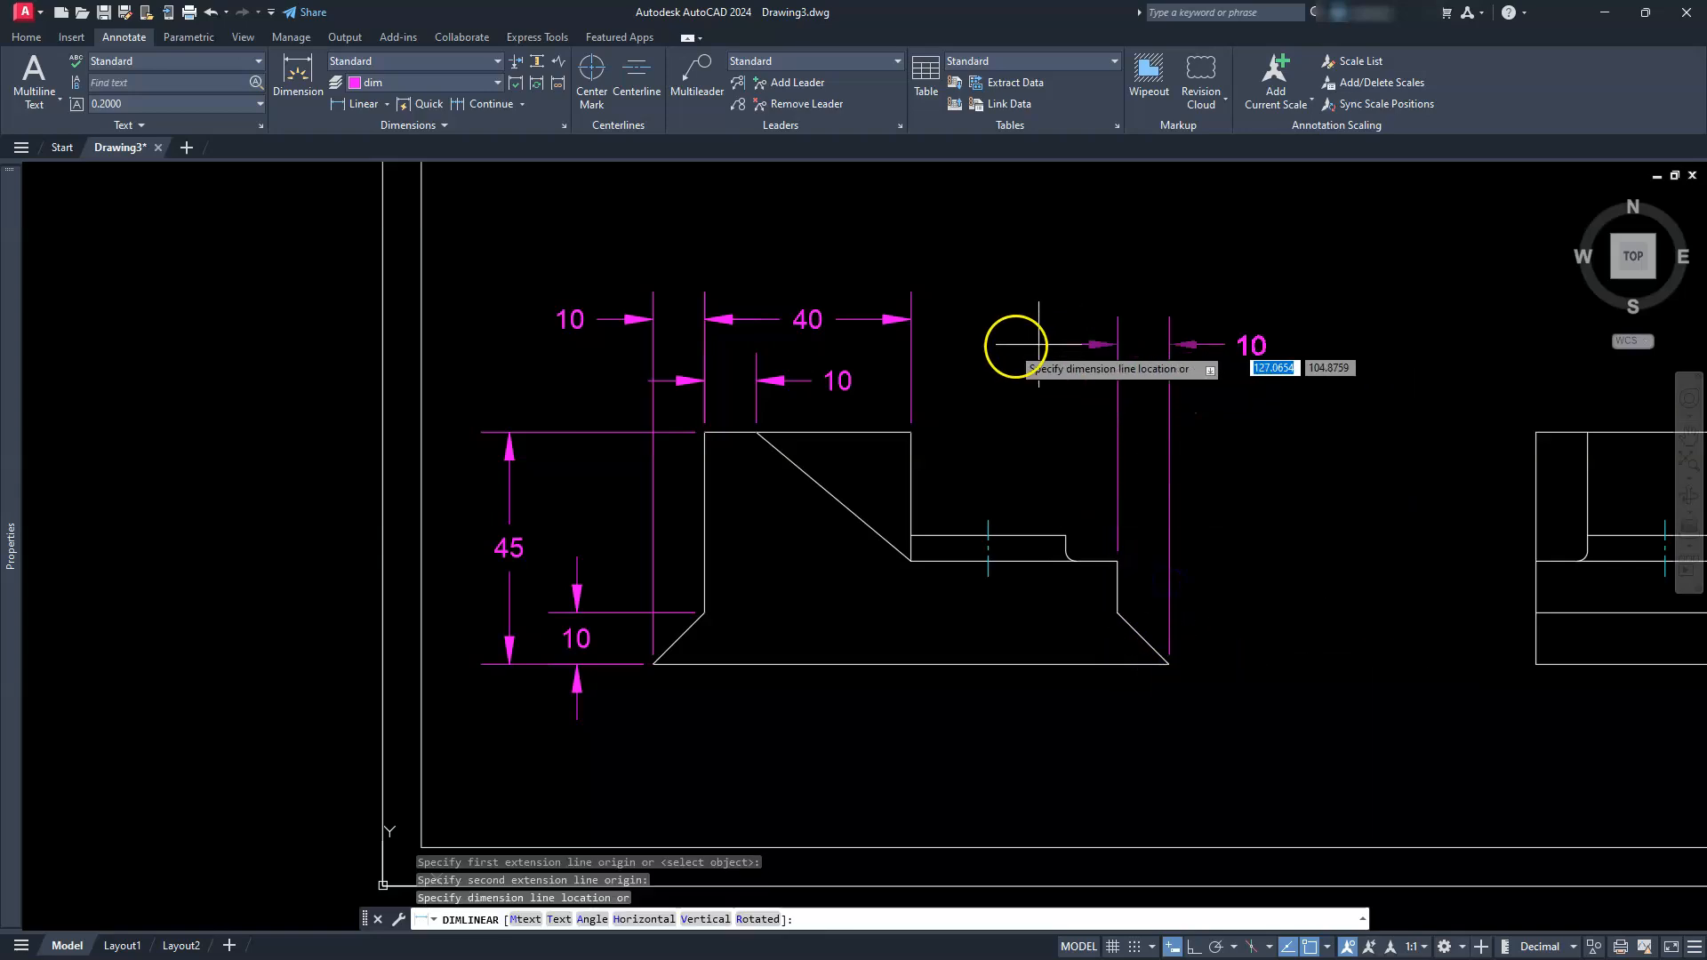
{"action": "left_click", "coordinate": [910, 319]}
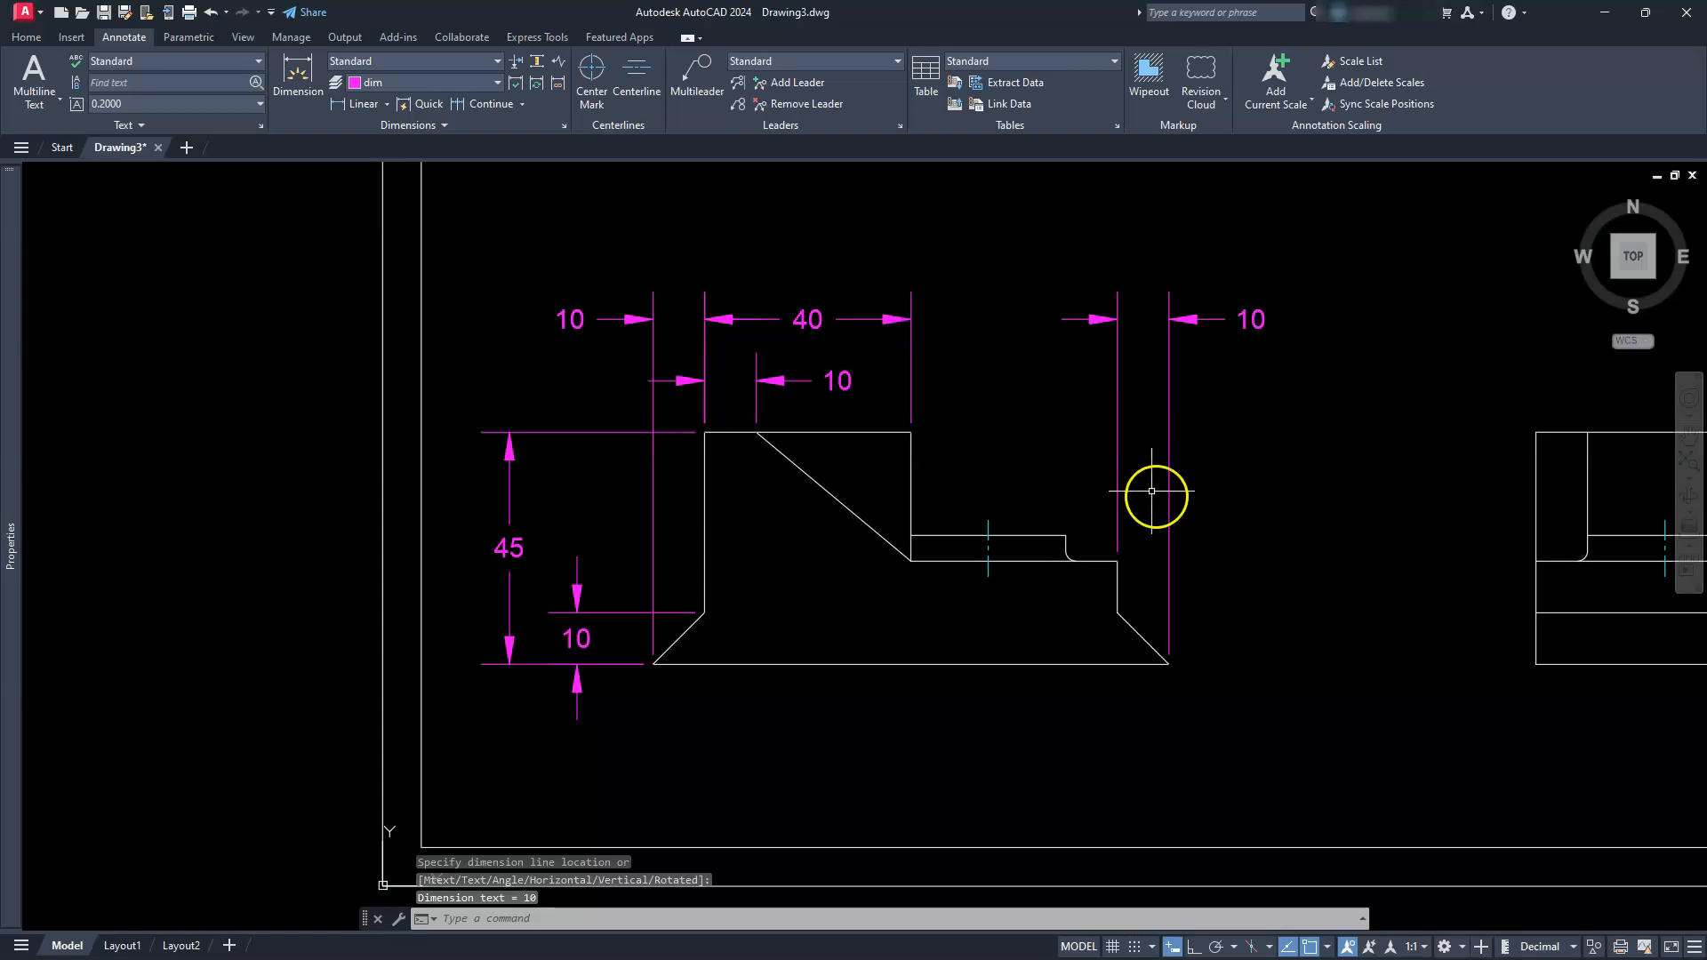
Step: Dimension the vertical drop from the front view's top edge to the lower step, to the right of the view
{"action": "key", "text": "Return"}
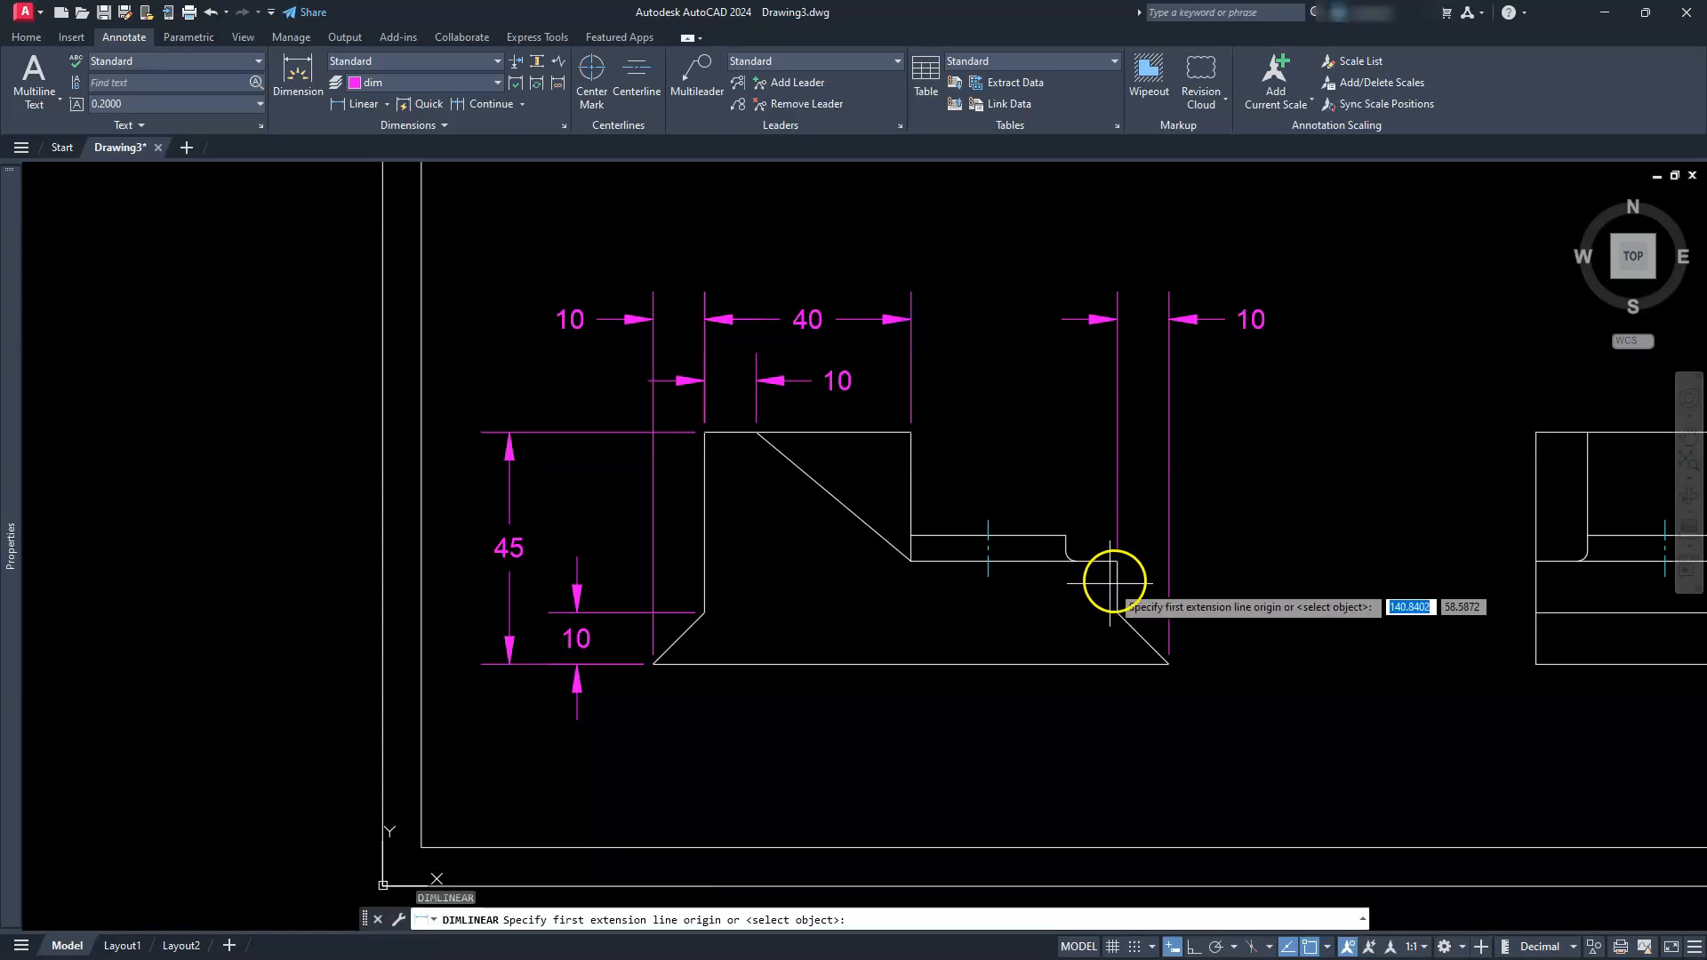
{"action": "left_click", "coordinate": [1117, 561]}
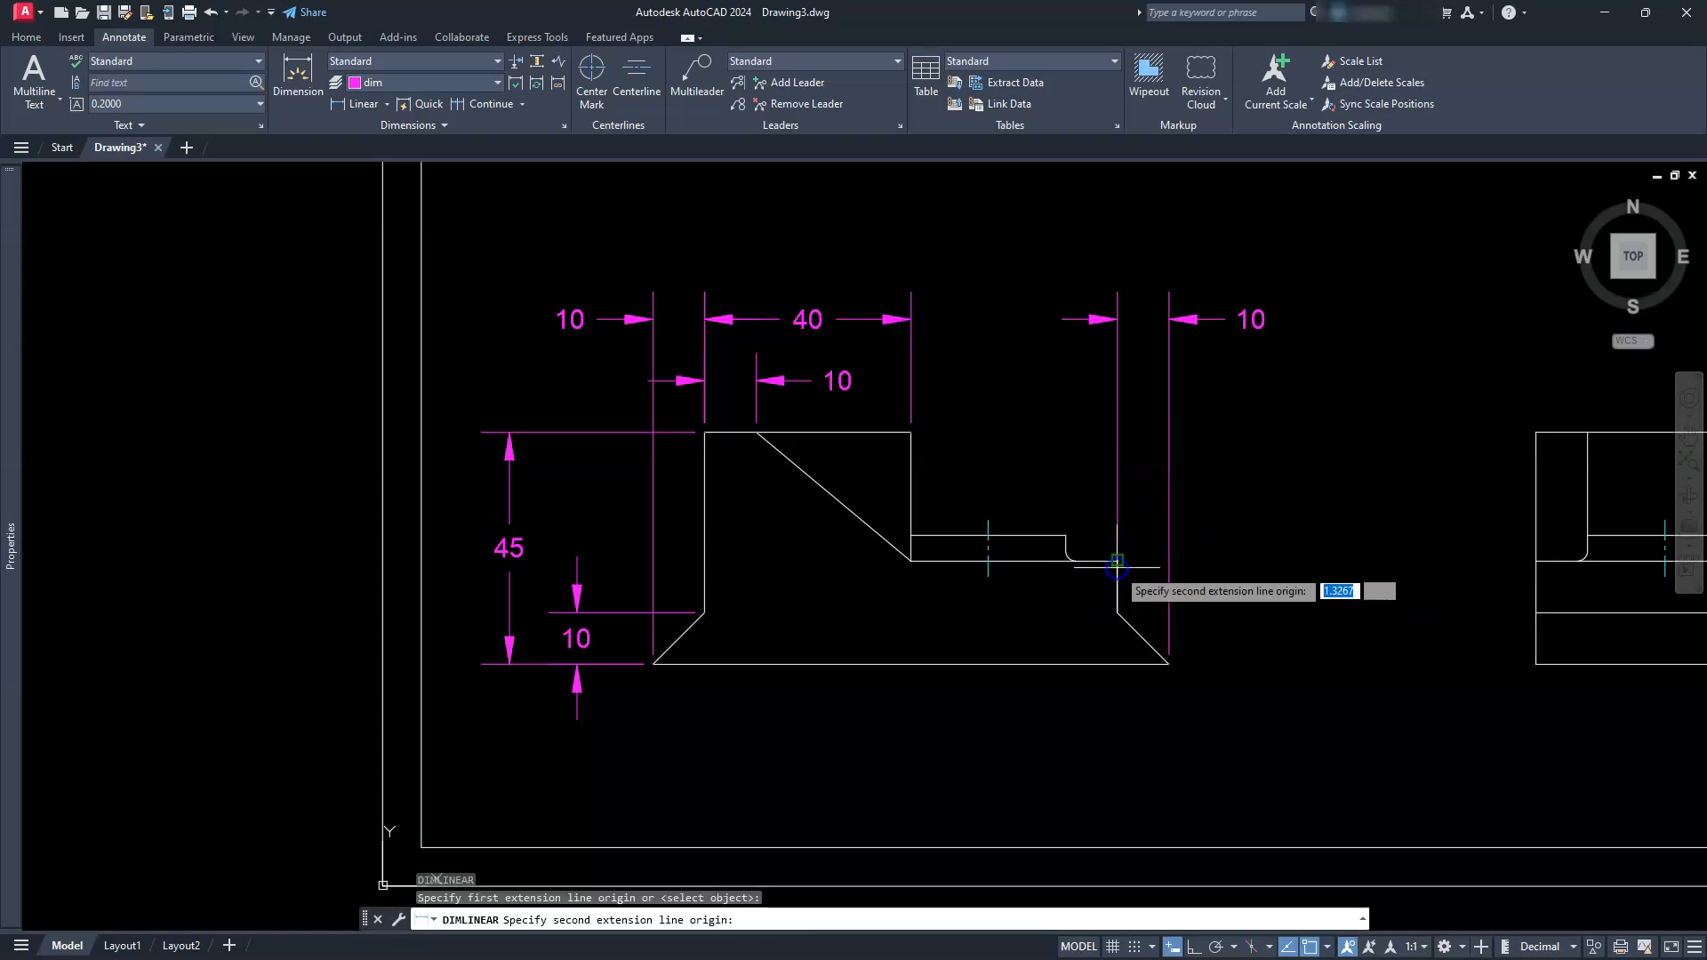
{"action": "left_click", "coordinate": [906, 437]}
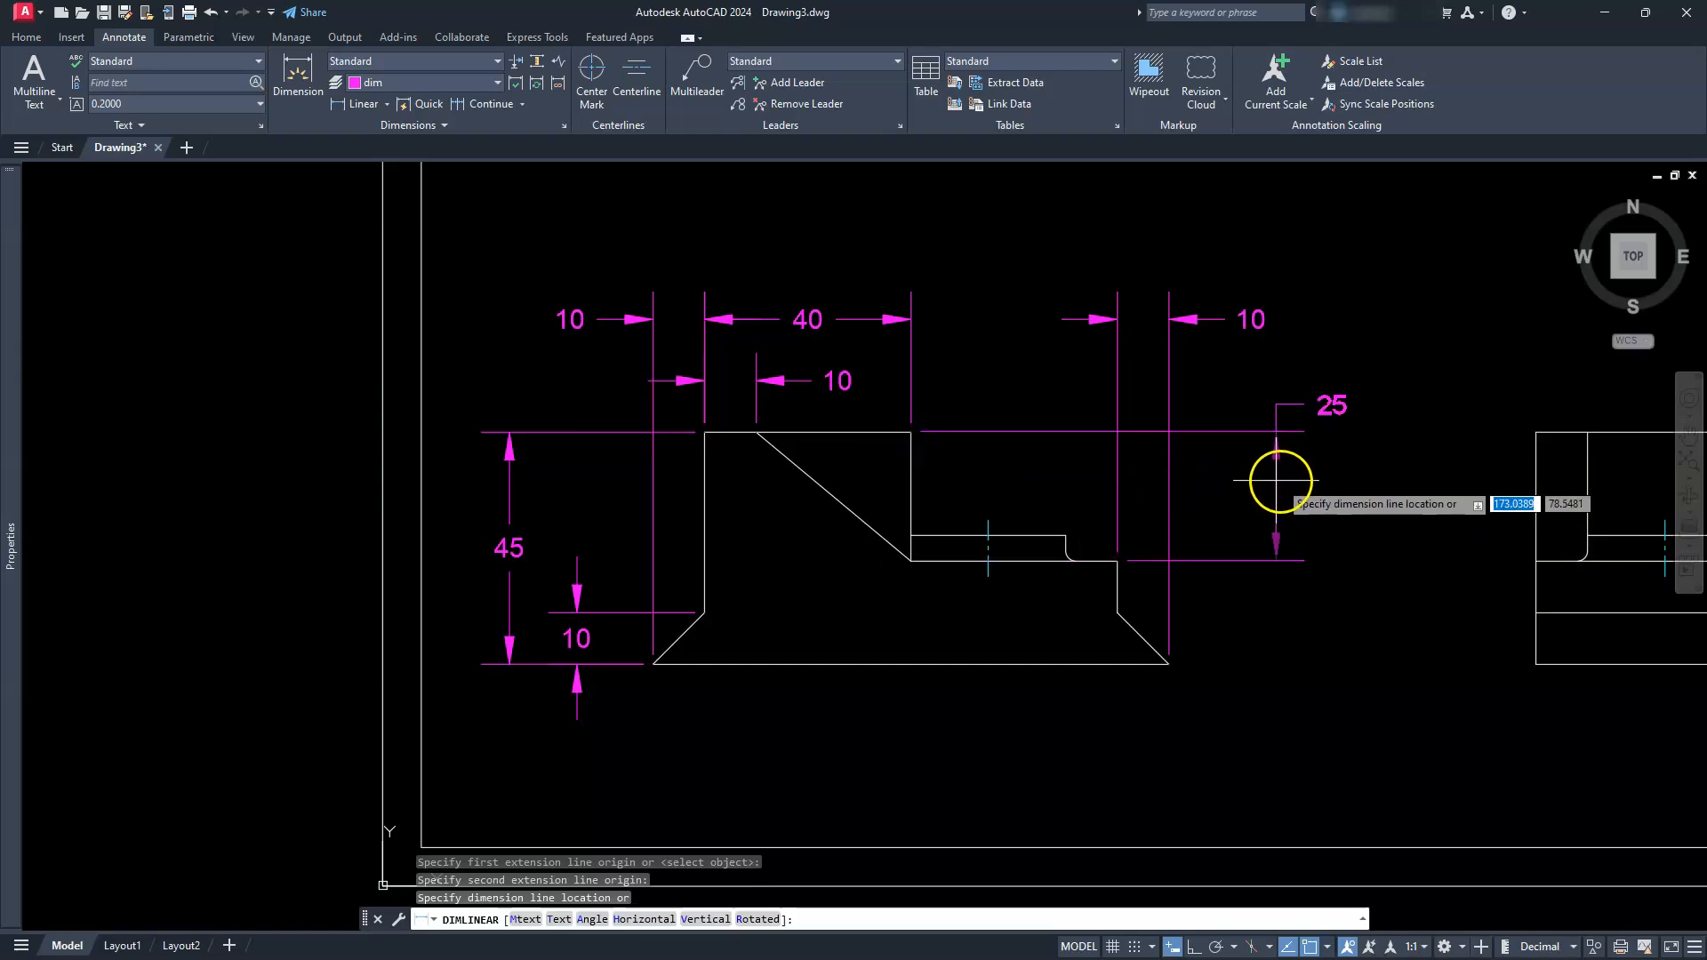
{"action": "left_click", "coordinate": [1279, 481]}
{"action": "key", "text": "Return"}
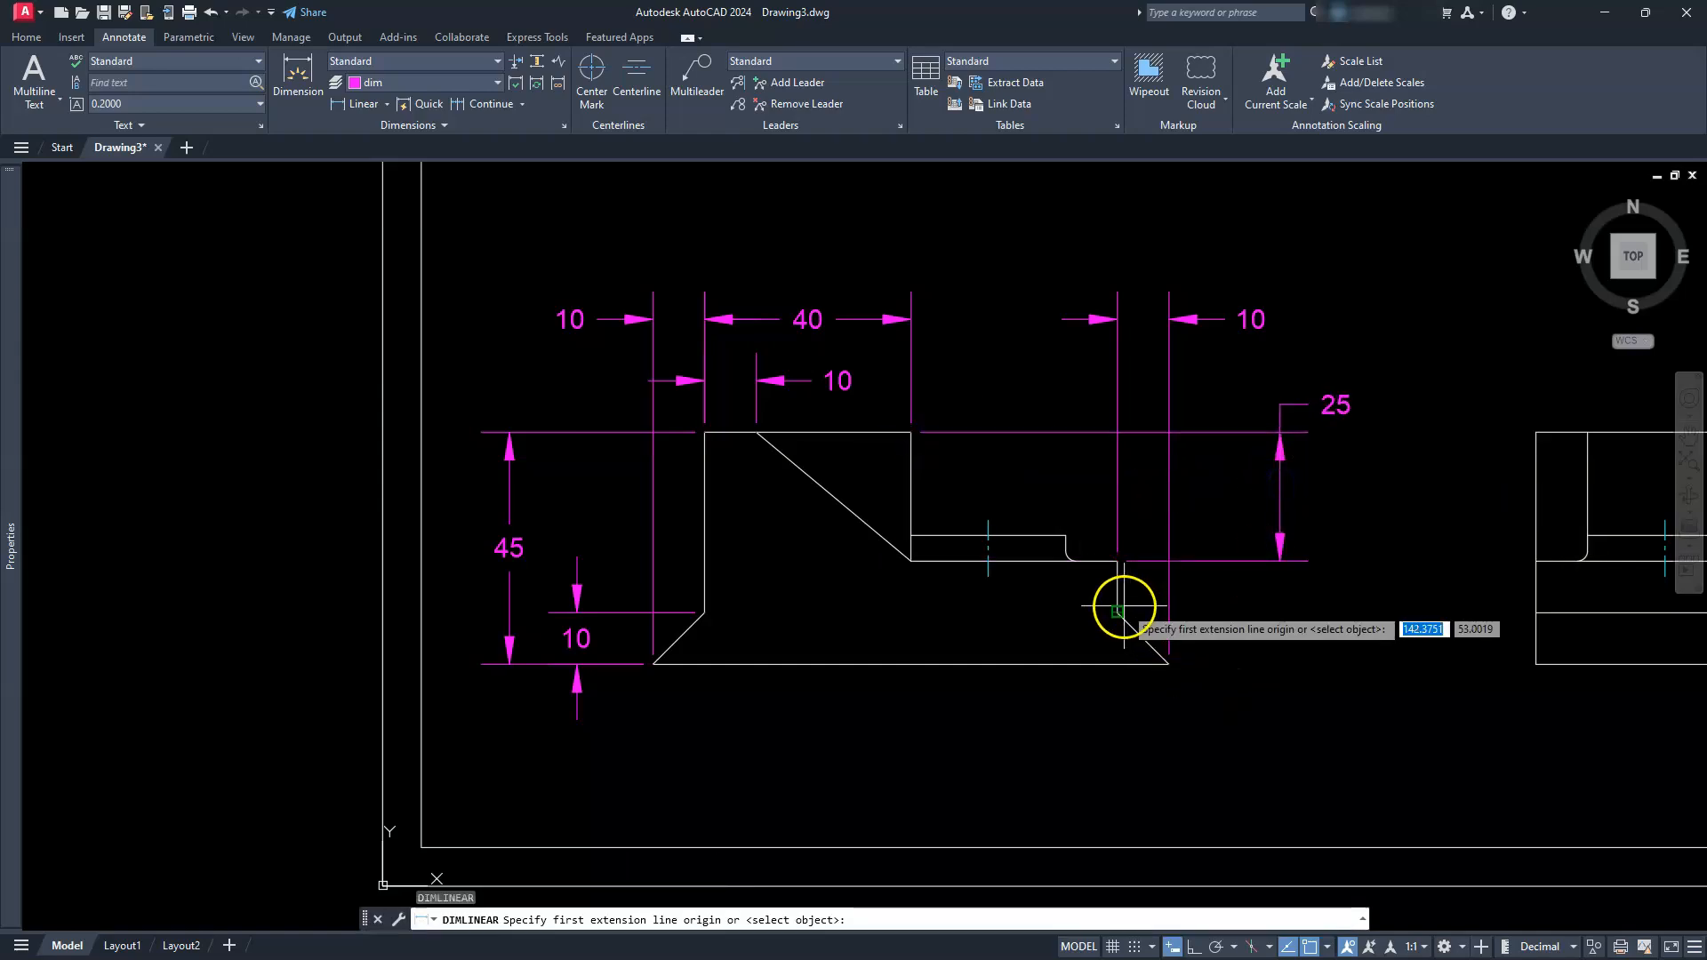
Step: Dimension the height of the front view's right sloped foot, placed just to the right of the view
{"action": "left_click", "coordinate": [1119, 611]}
{"action": "left_click", "coordinate": [1158, 660]}
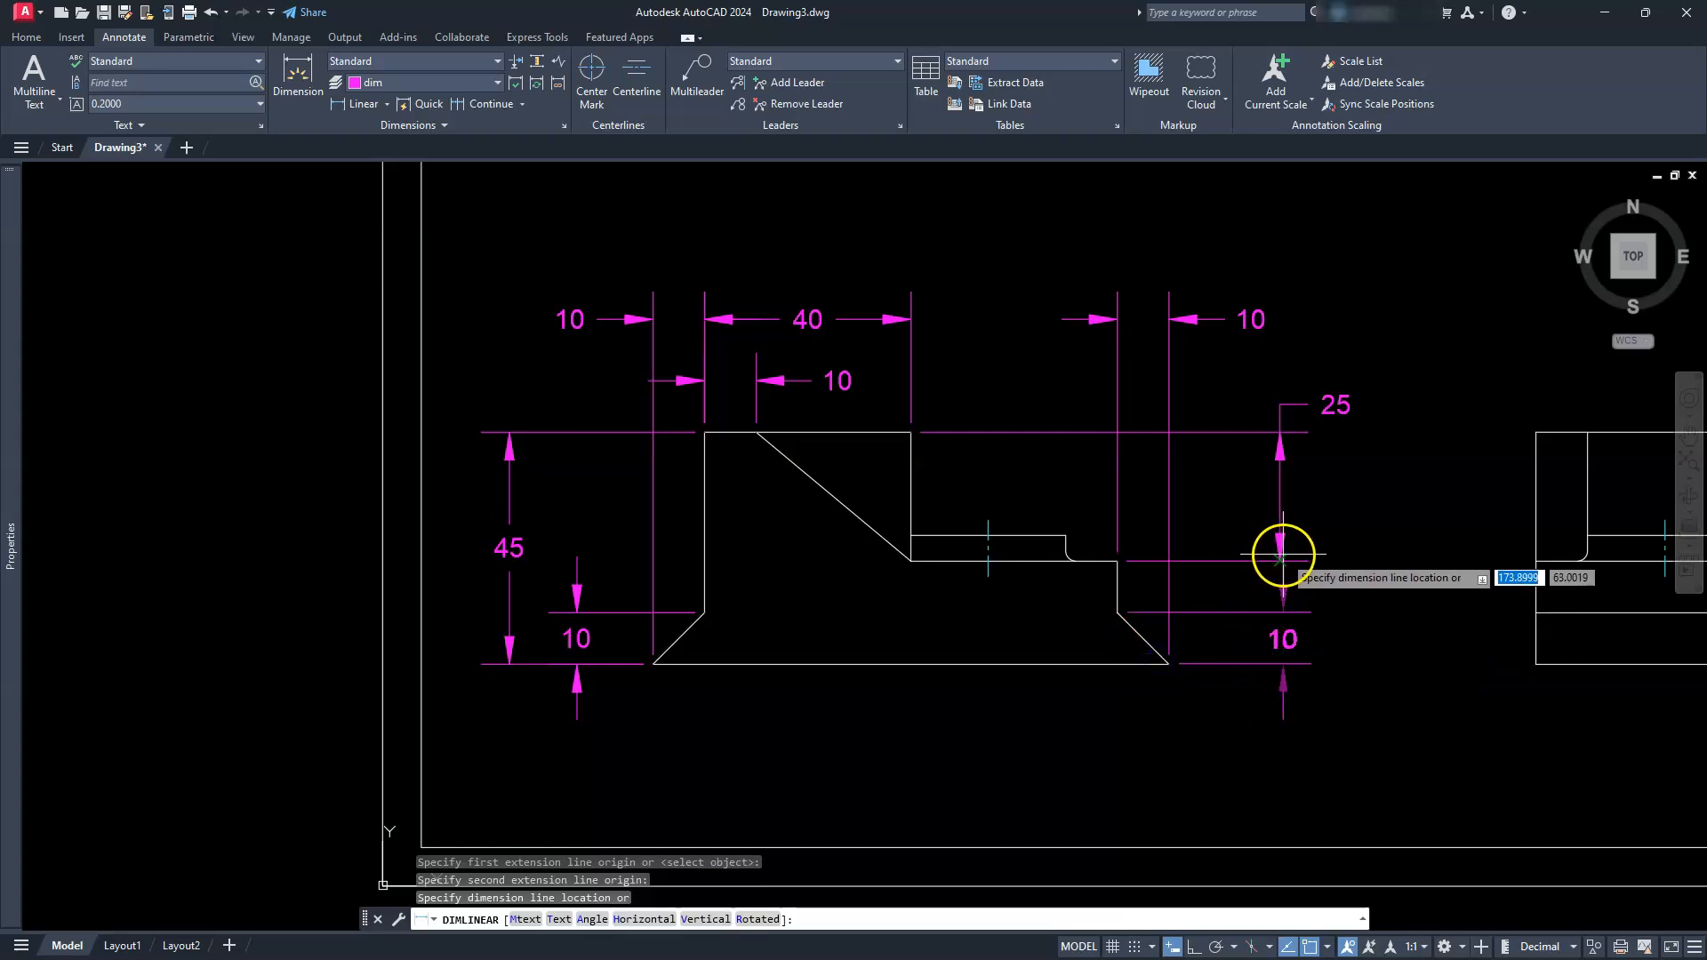
{"action": "left_click", "coordinate": [1226, 583]}
Step: Dimension the height of the raised ring above the lower step in the side view, to the left of that view
{"action": "middle_click_drag", "start_coordinate": [1329, 634], "coordinate": [954, 656]}
{"action": "key", "text": "Return"}
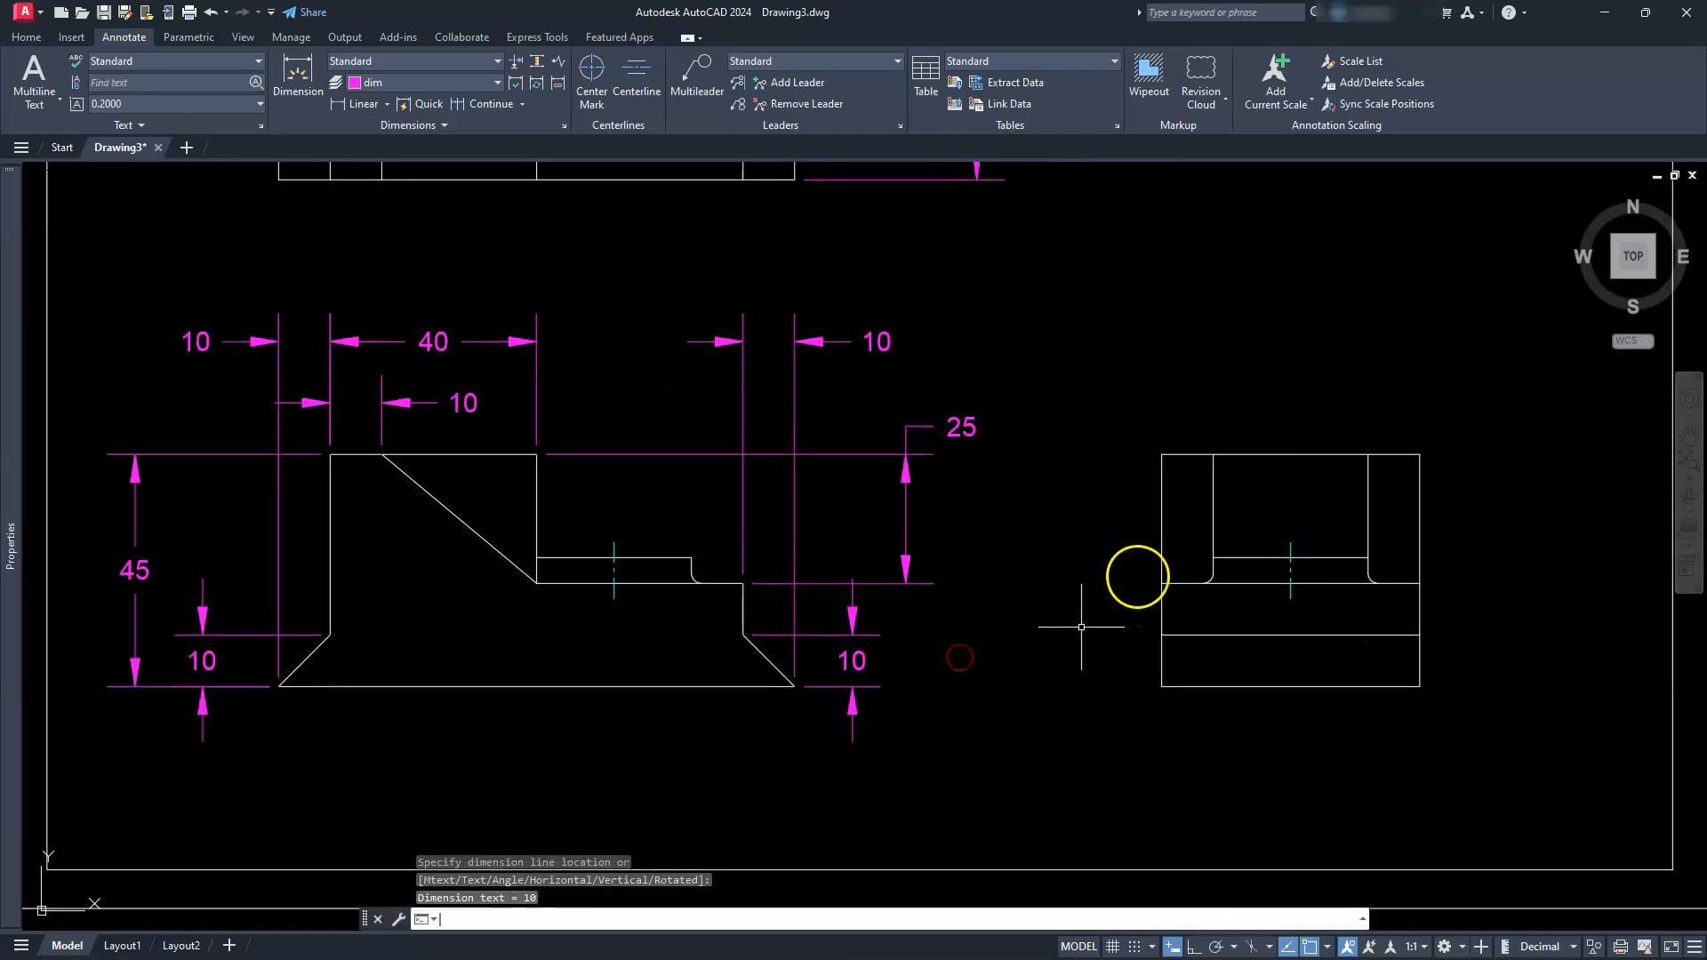
{"action": "left_click", "coordinate": [1213, 564]}
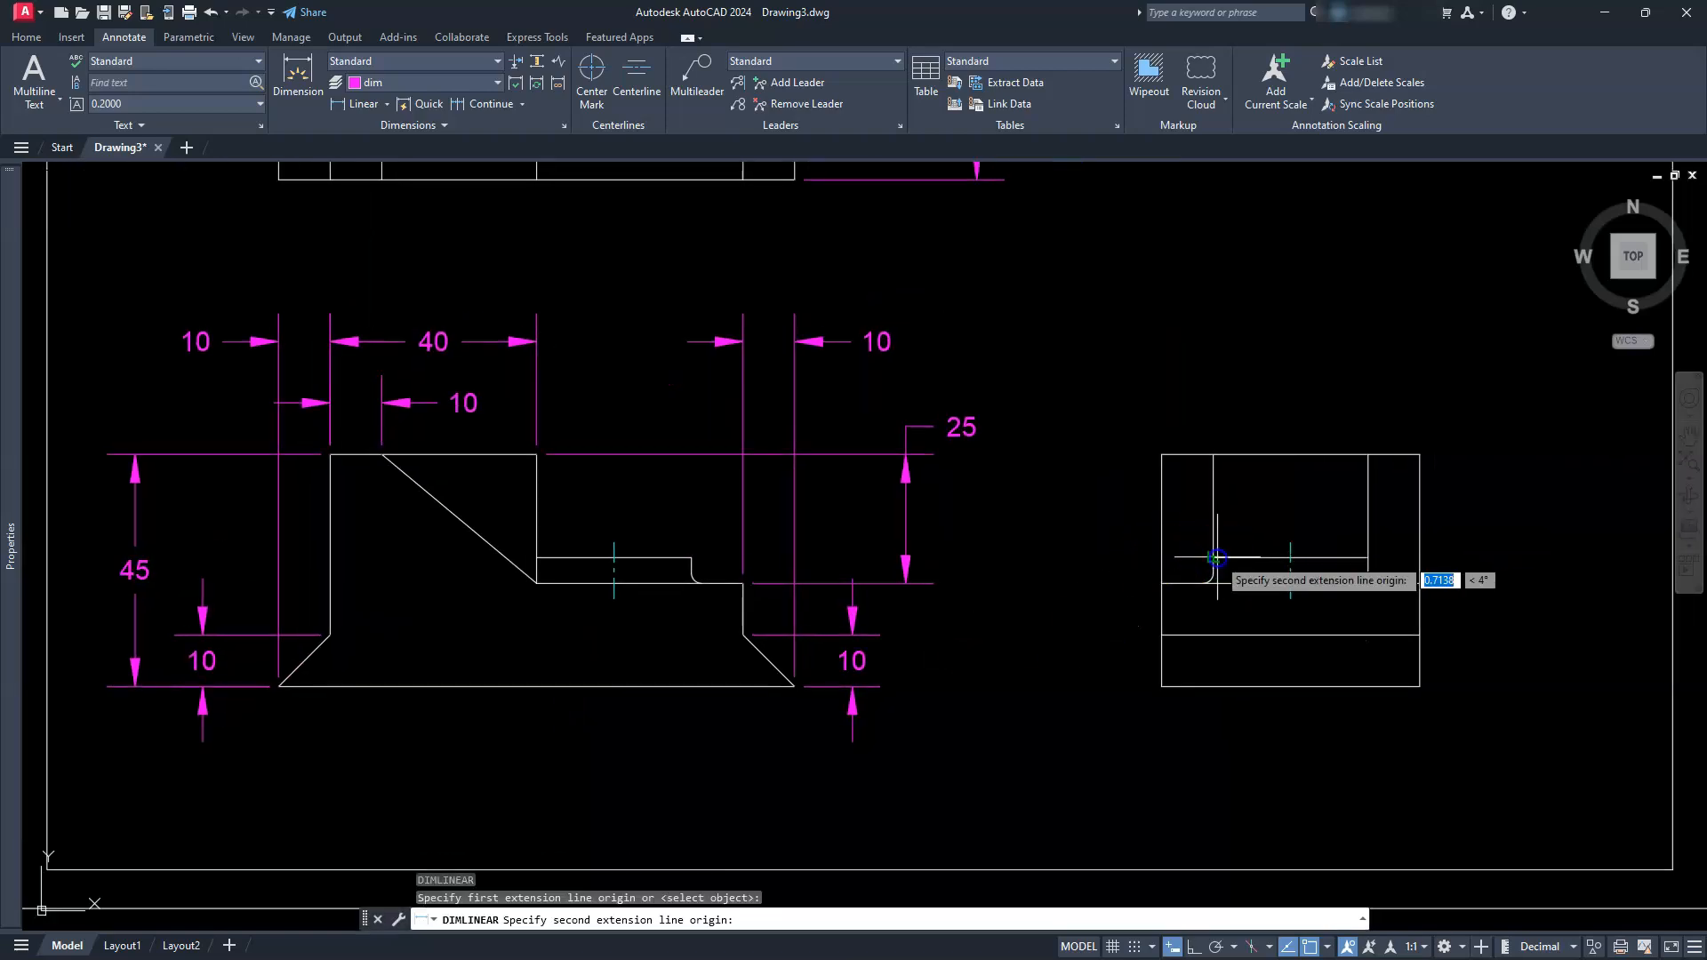
{"action": "left_click", "coordinate": [1162, 583]}
{"action": "left_click", "coordinate": [1113, 568]}
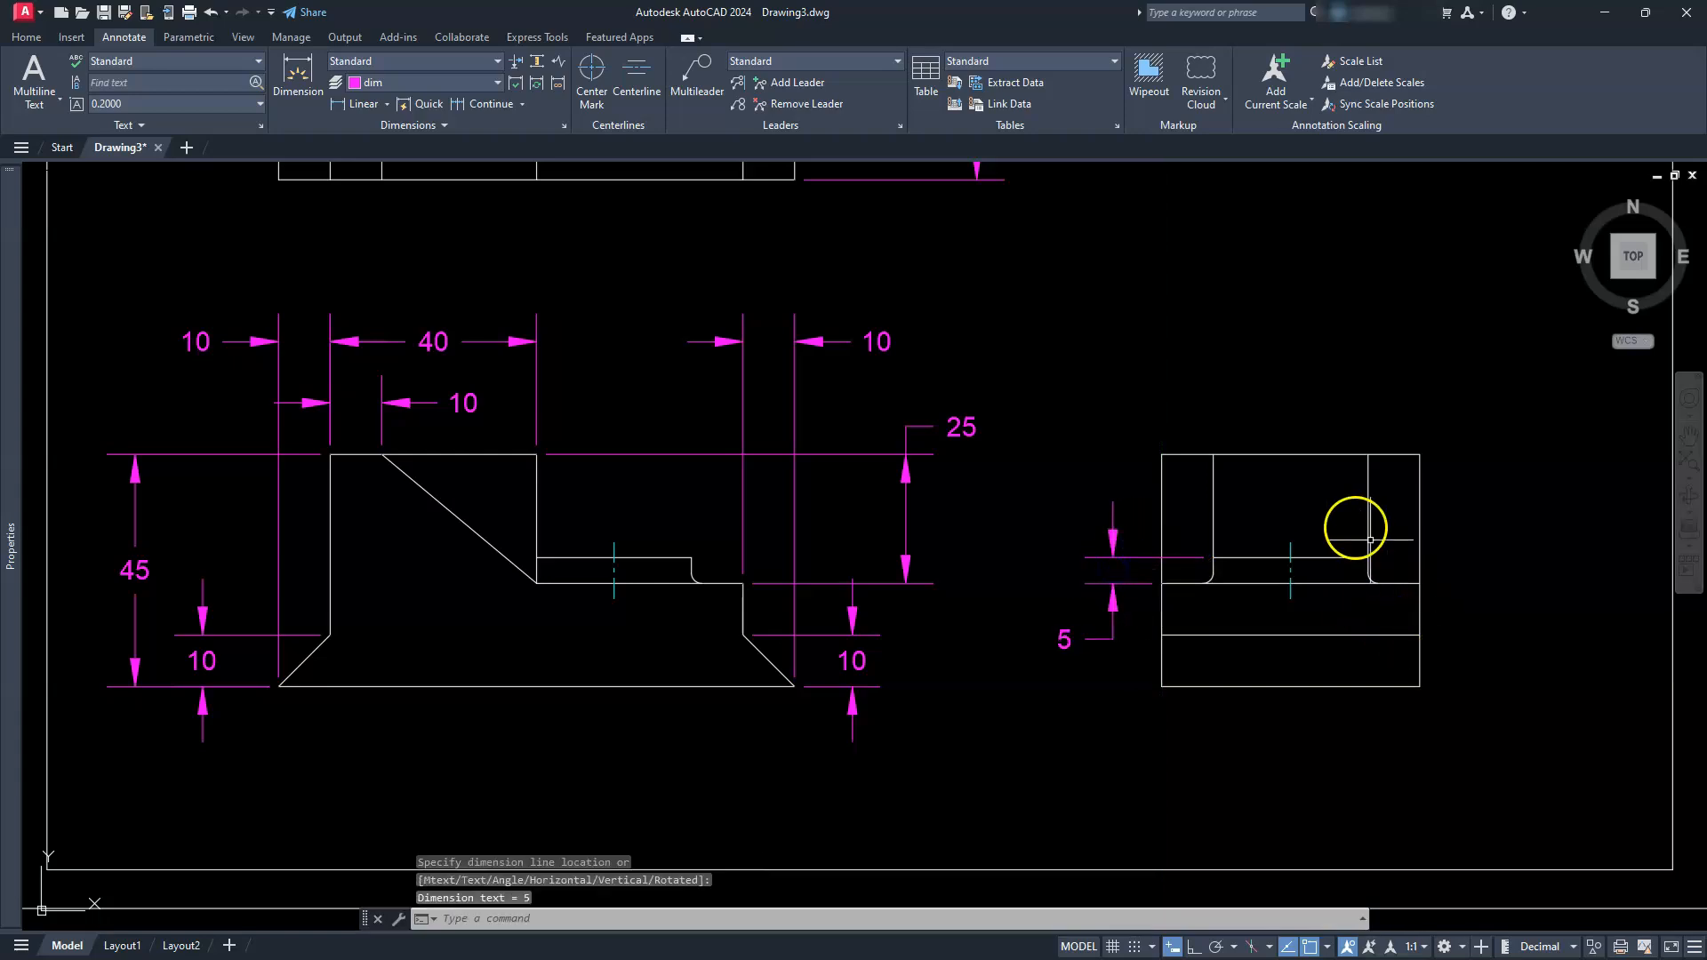
Step: Dimension the widths of the side view's left and right walls above the view, aligned with the front view's upper row of dimensions
{"action": "key", "text": "Return"}
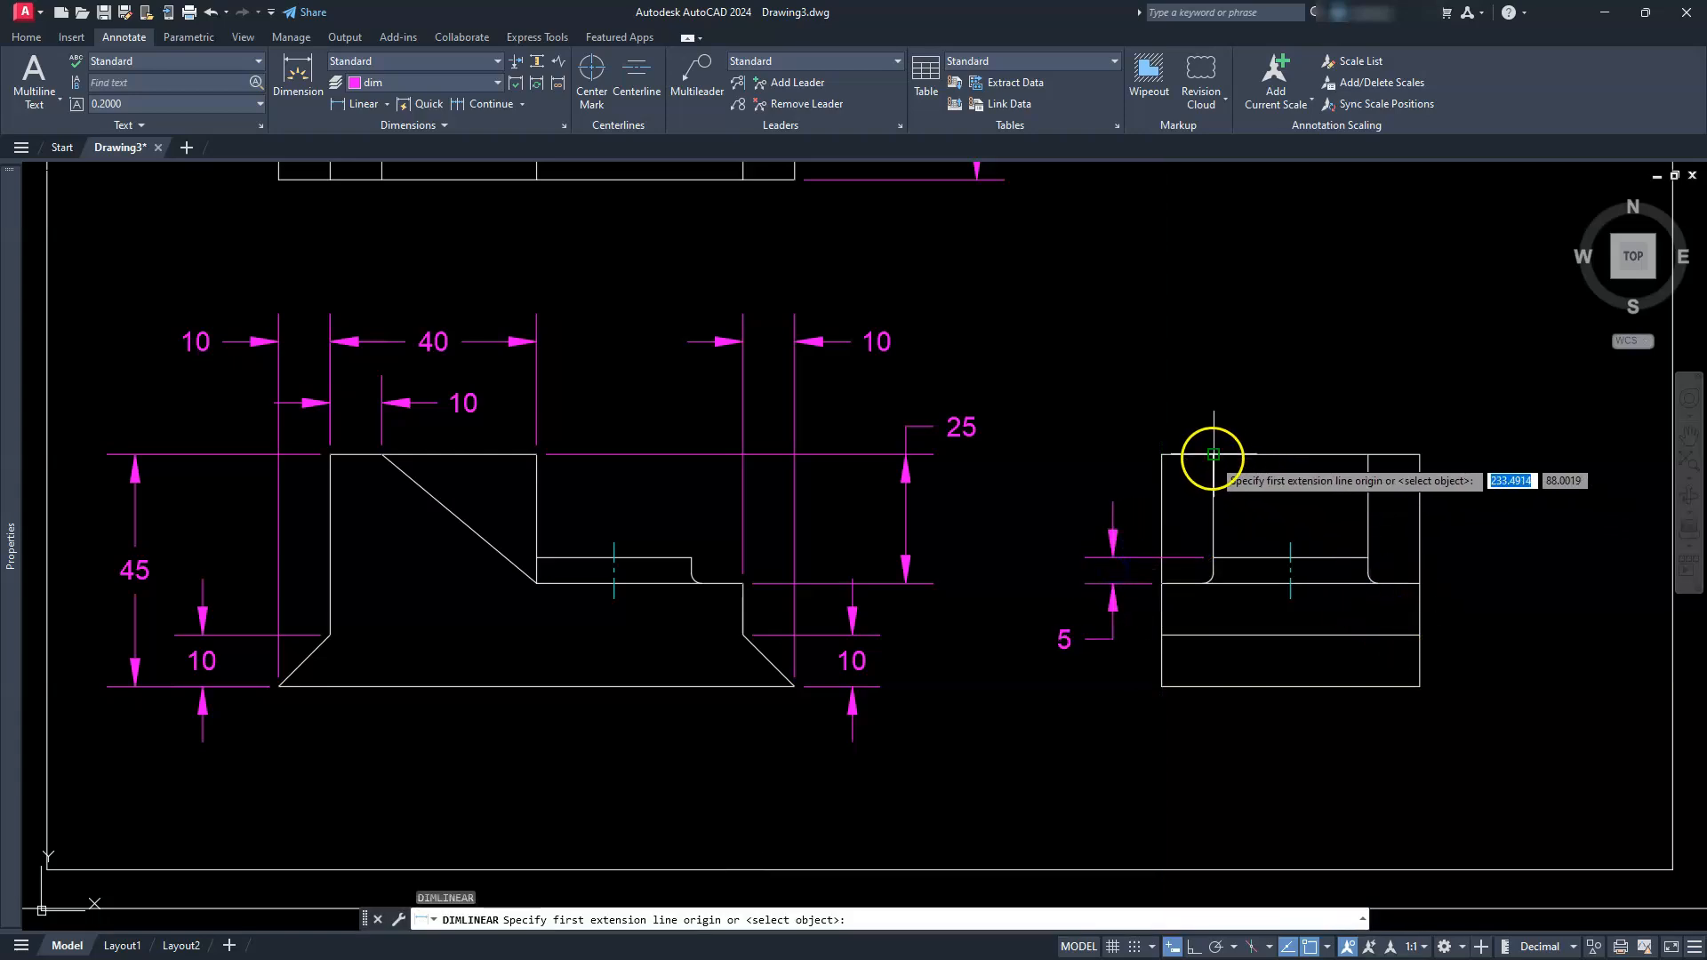
{"action": "left_click", "coordinate": [1212, 454]}
{"action": "left_click", "coordinate": [1161, 455]}
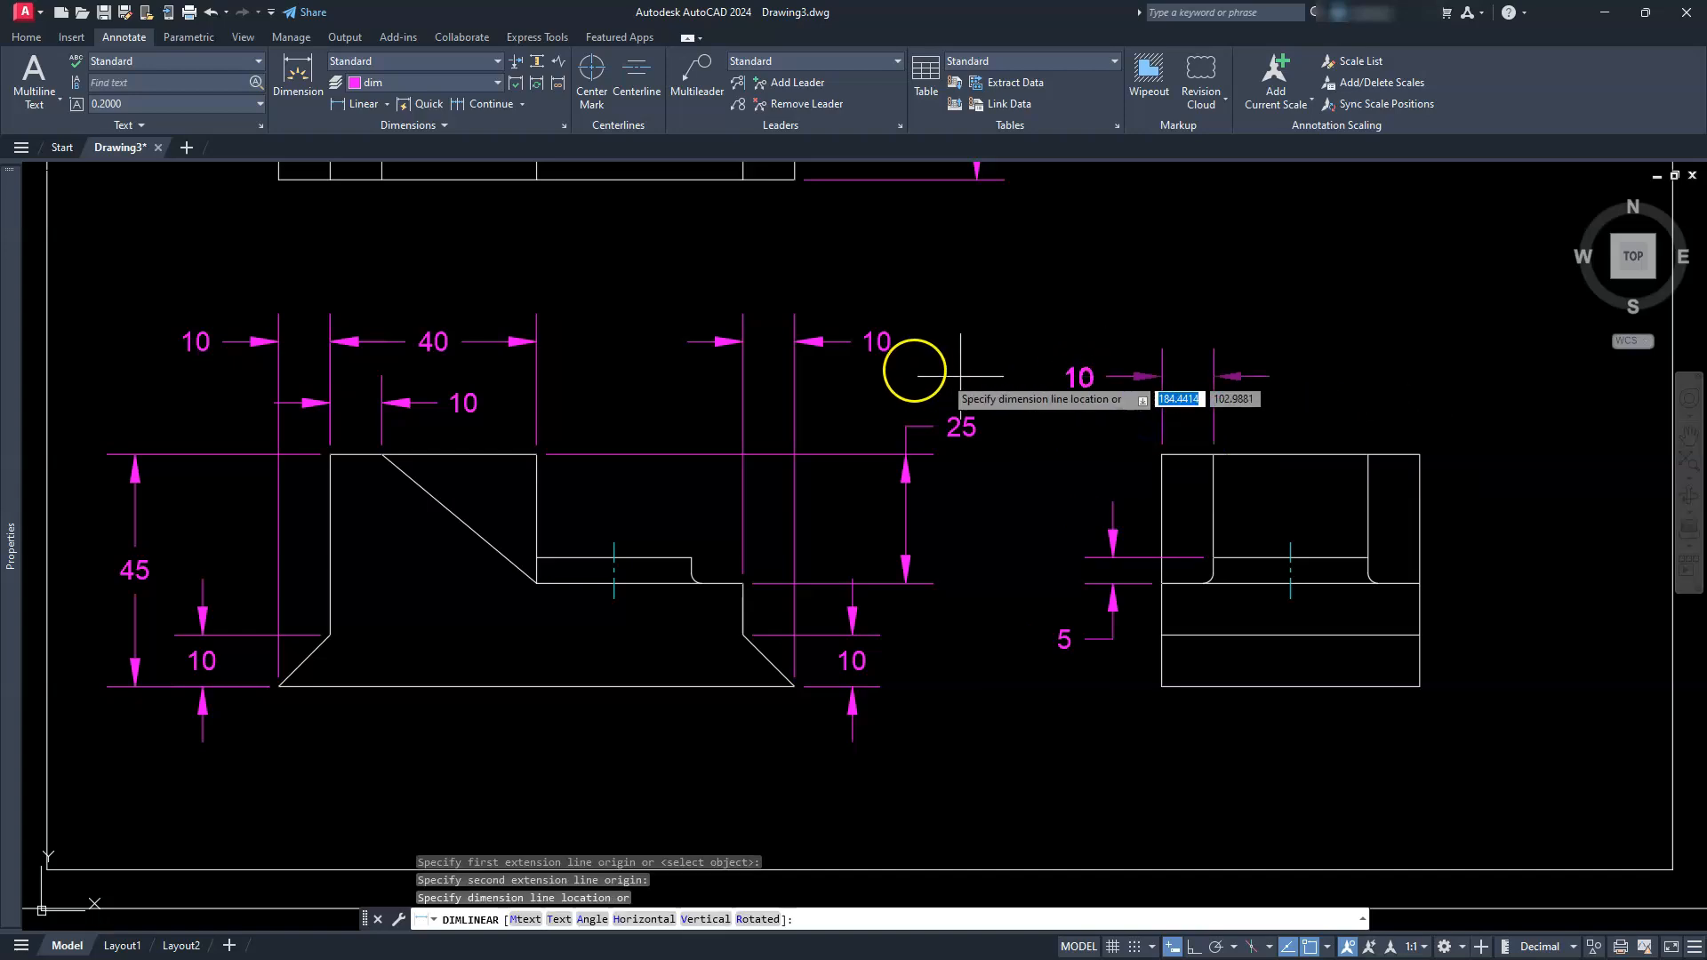
{"action": "left_click", "coordinate": [796, 342]}
{"action": "key", "text": "Return"}
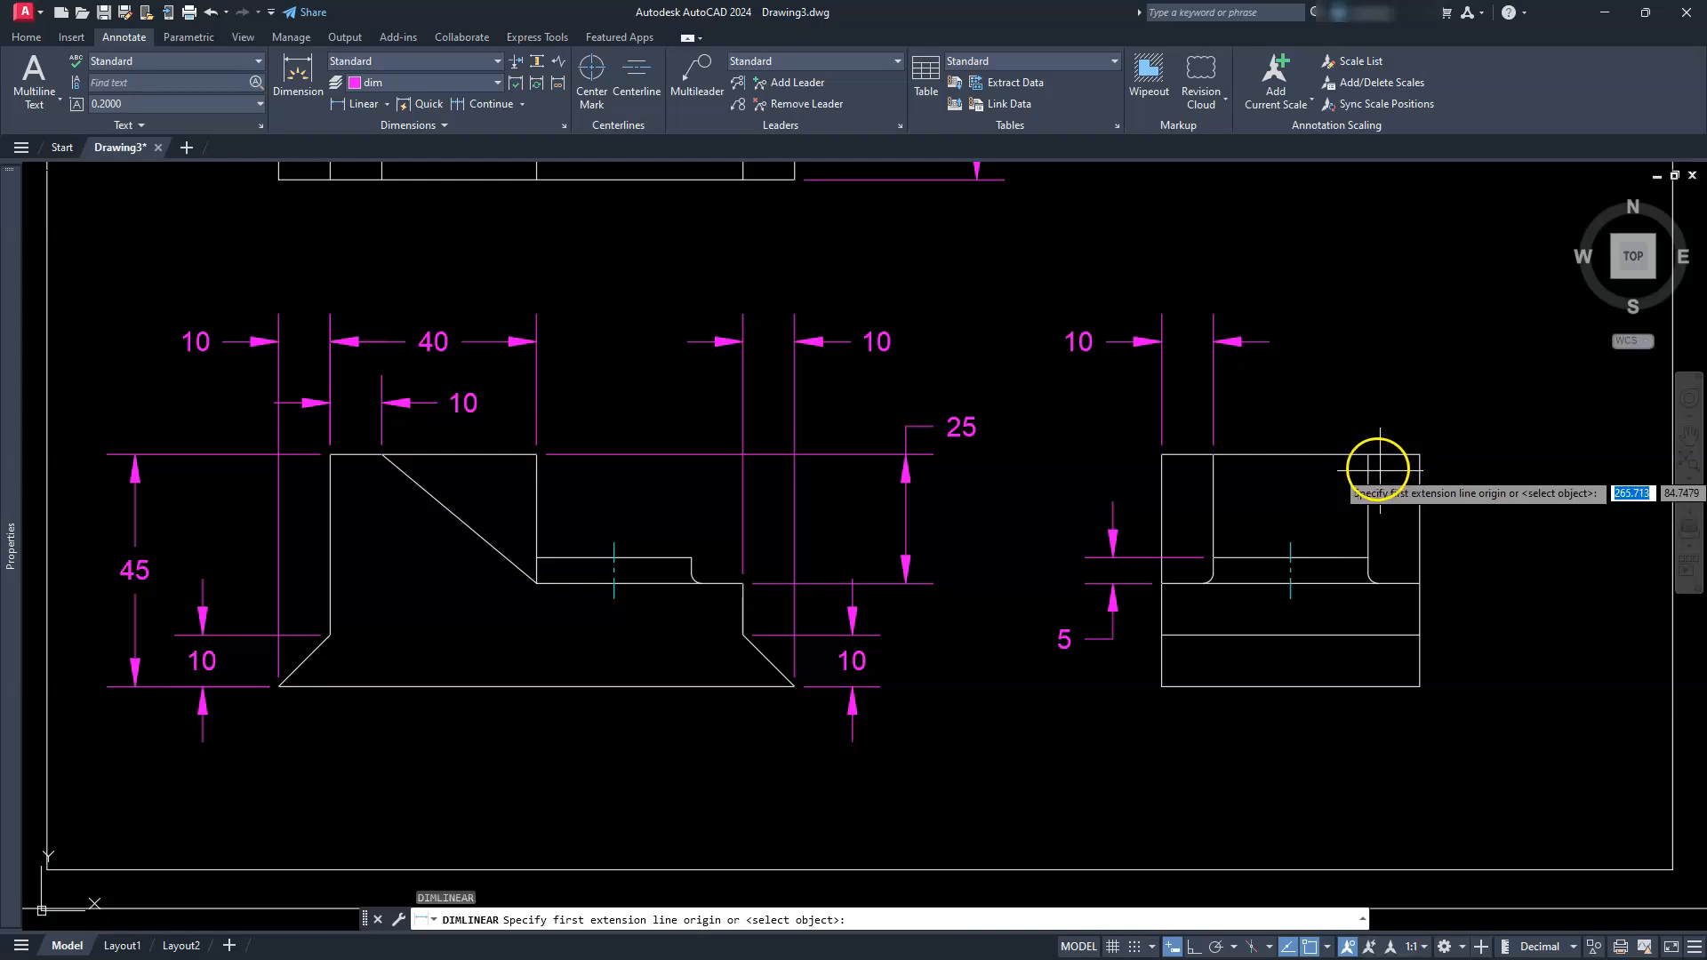
{"action": "left_click", "coordinate": [1375, 464]}
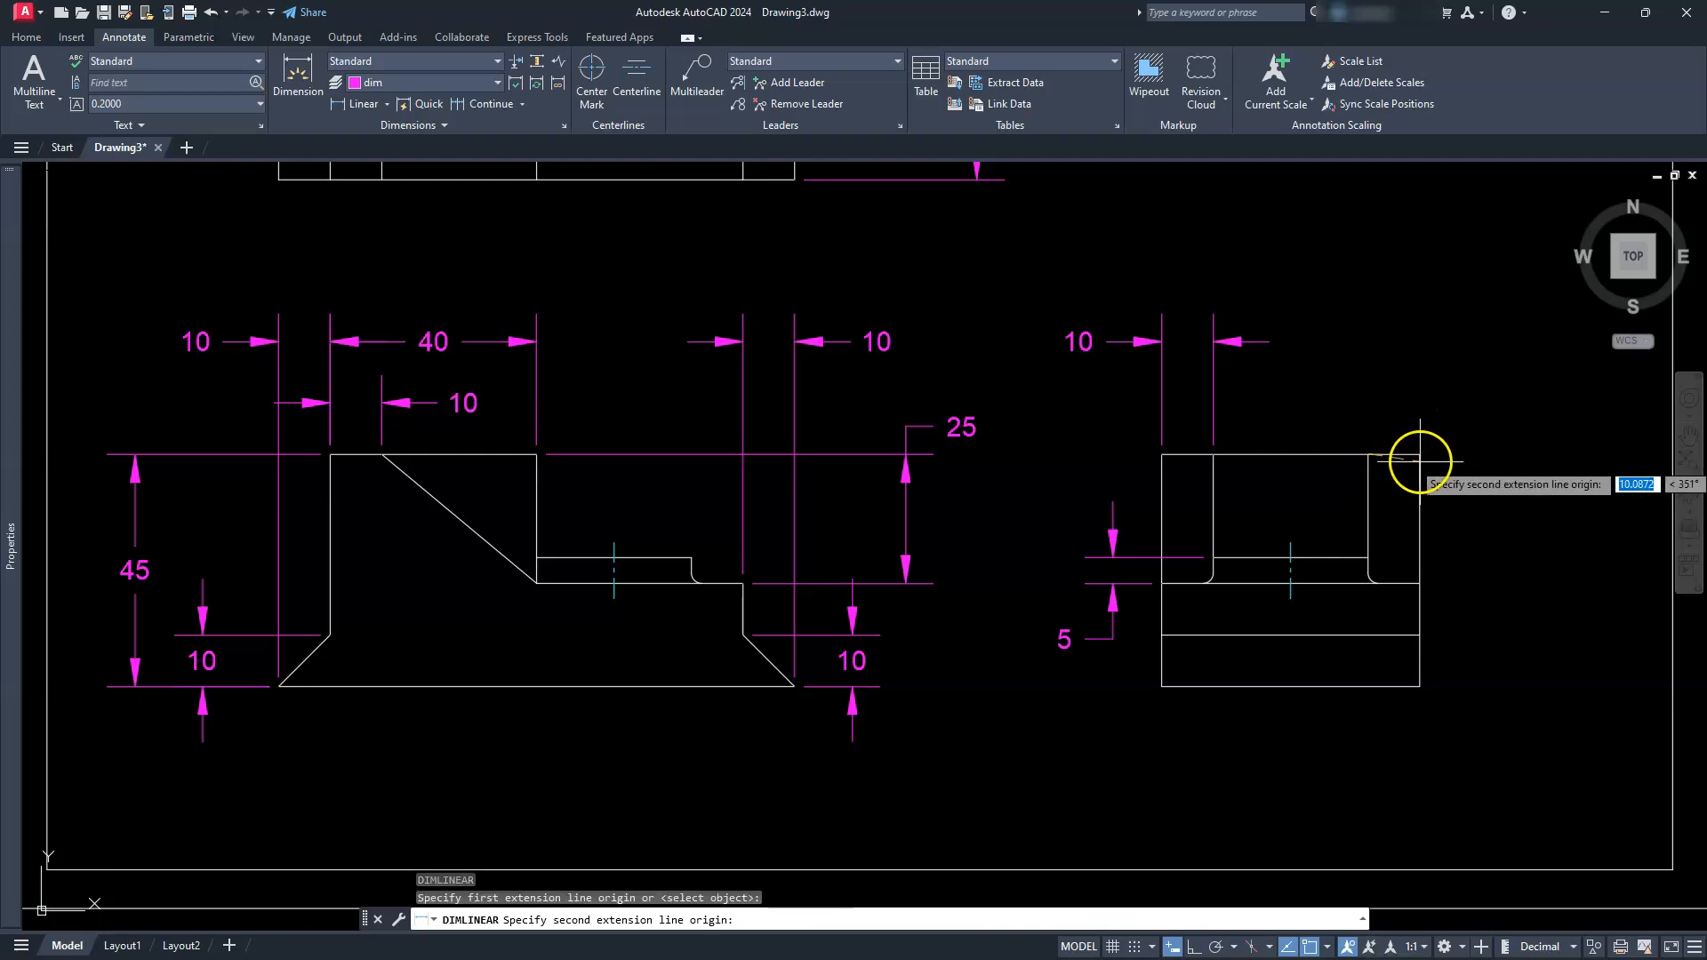
{"action": "left_click", "coordinate": [1420, 454]}
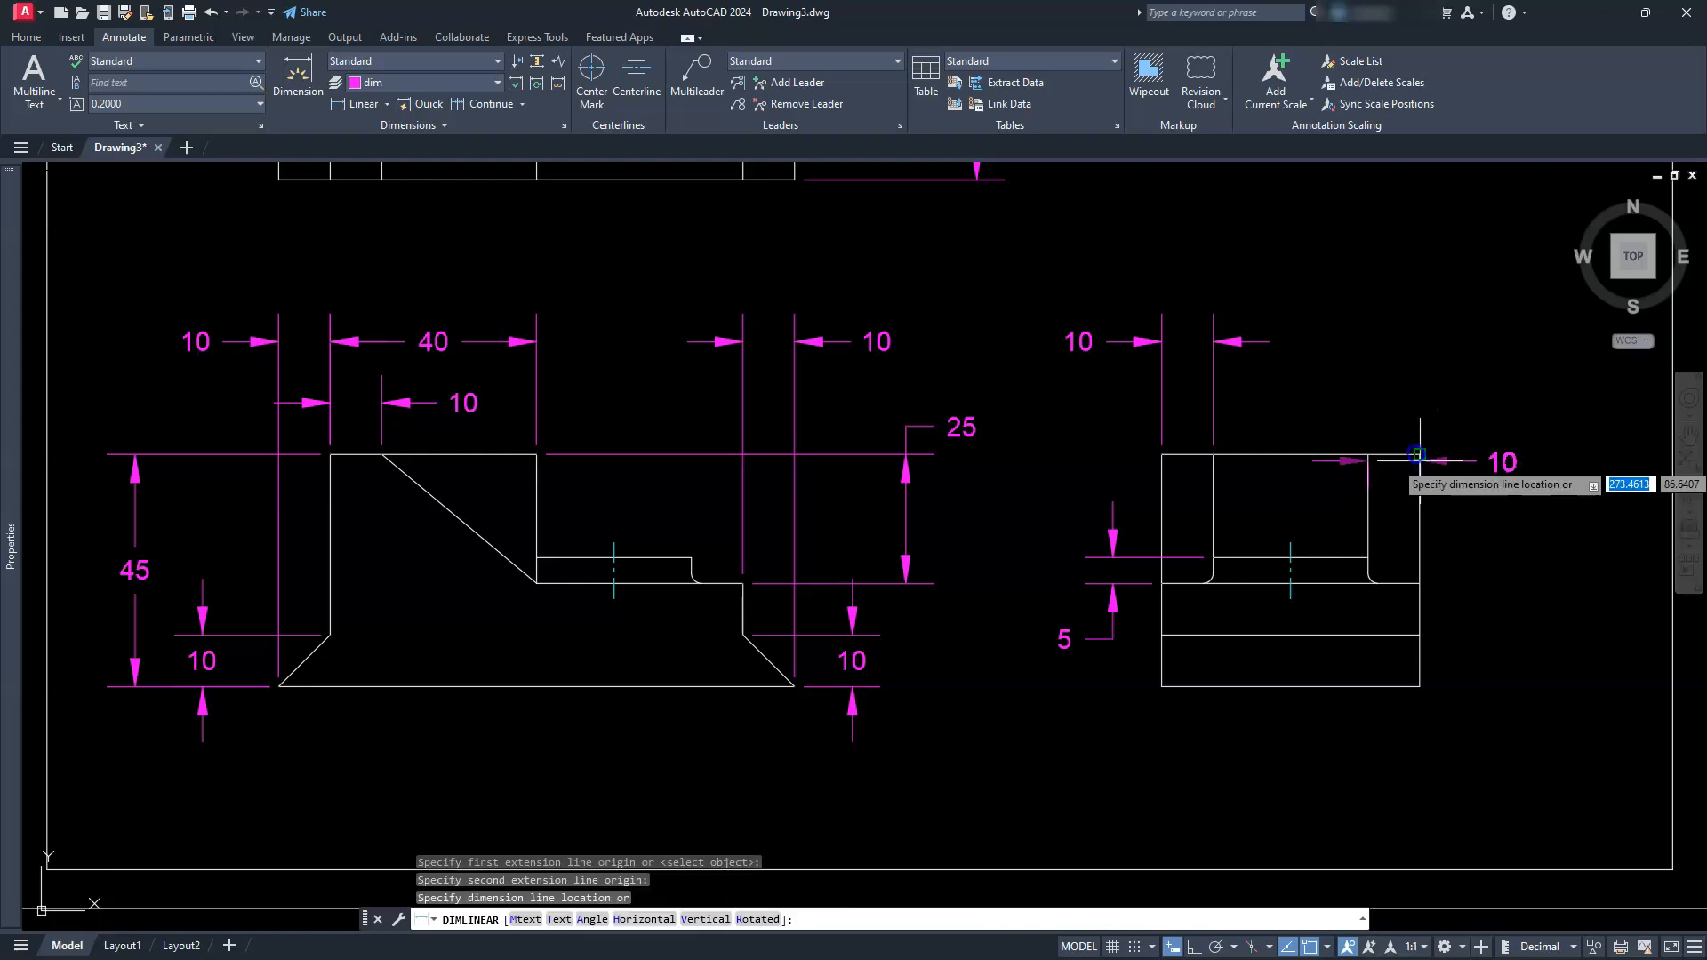
{"action": "left_click", "coordinate": [1207, 341]}
Step: Add diameter dimensions to the top view's outer and inner circles, with both texts below the view
{"action": "scroll", "coordinate": [1289, 413], "scroll_direction": "down", "scroll_amount": 5}
{"action": "scroll", "coordinate": [1096, 448], "scroll_direction": "up", "scroll_amount": 5}
{"action": "middle_click_drag", "start_coordinate": [1094, 447], "coordinate": [1126, 520]}
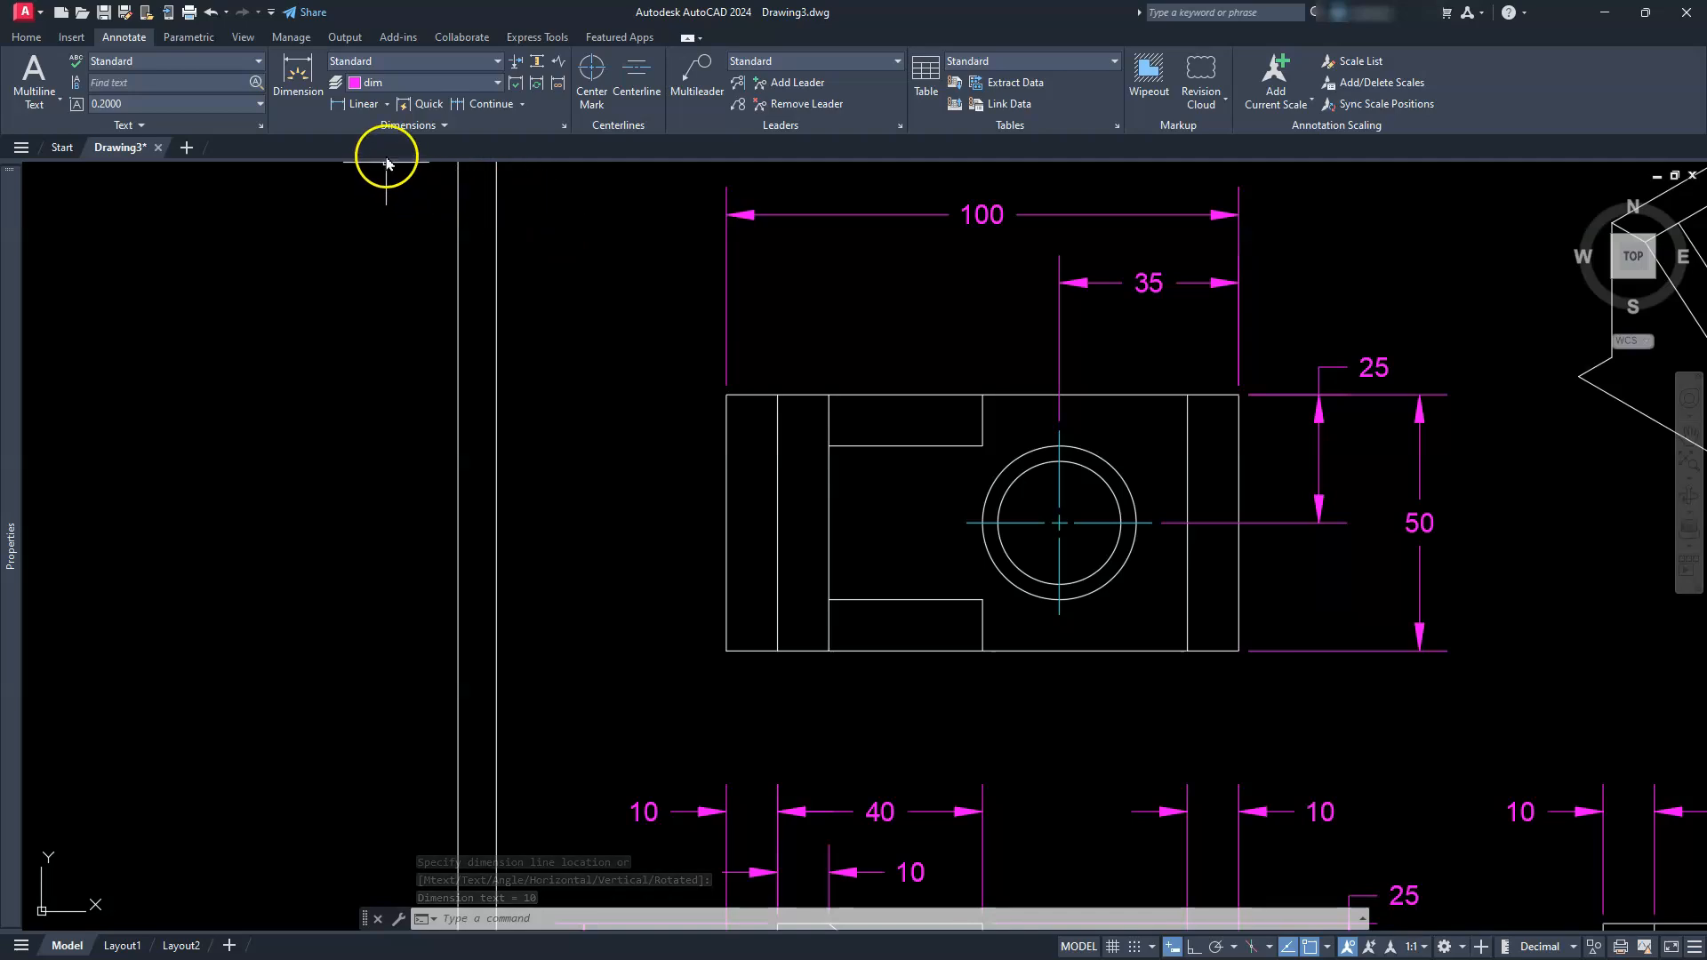
{"action": "left_click", "coordinate": [389, 104]}
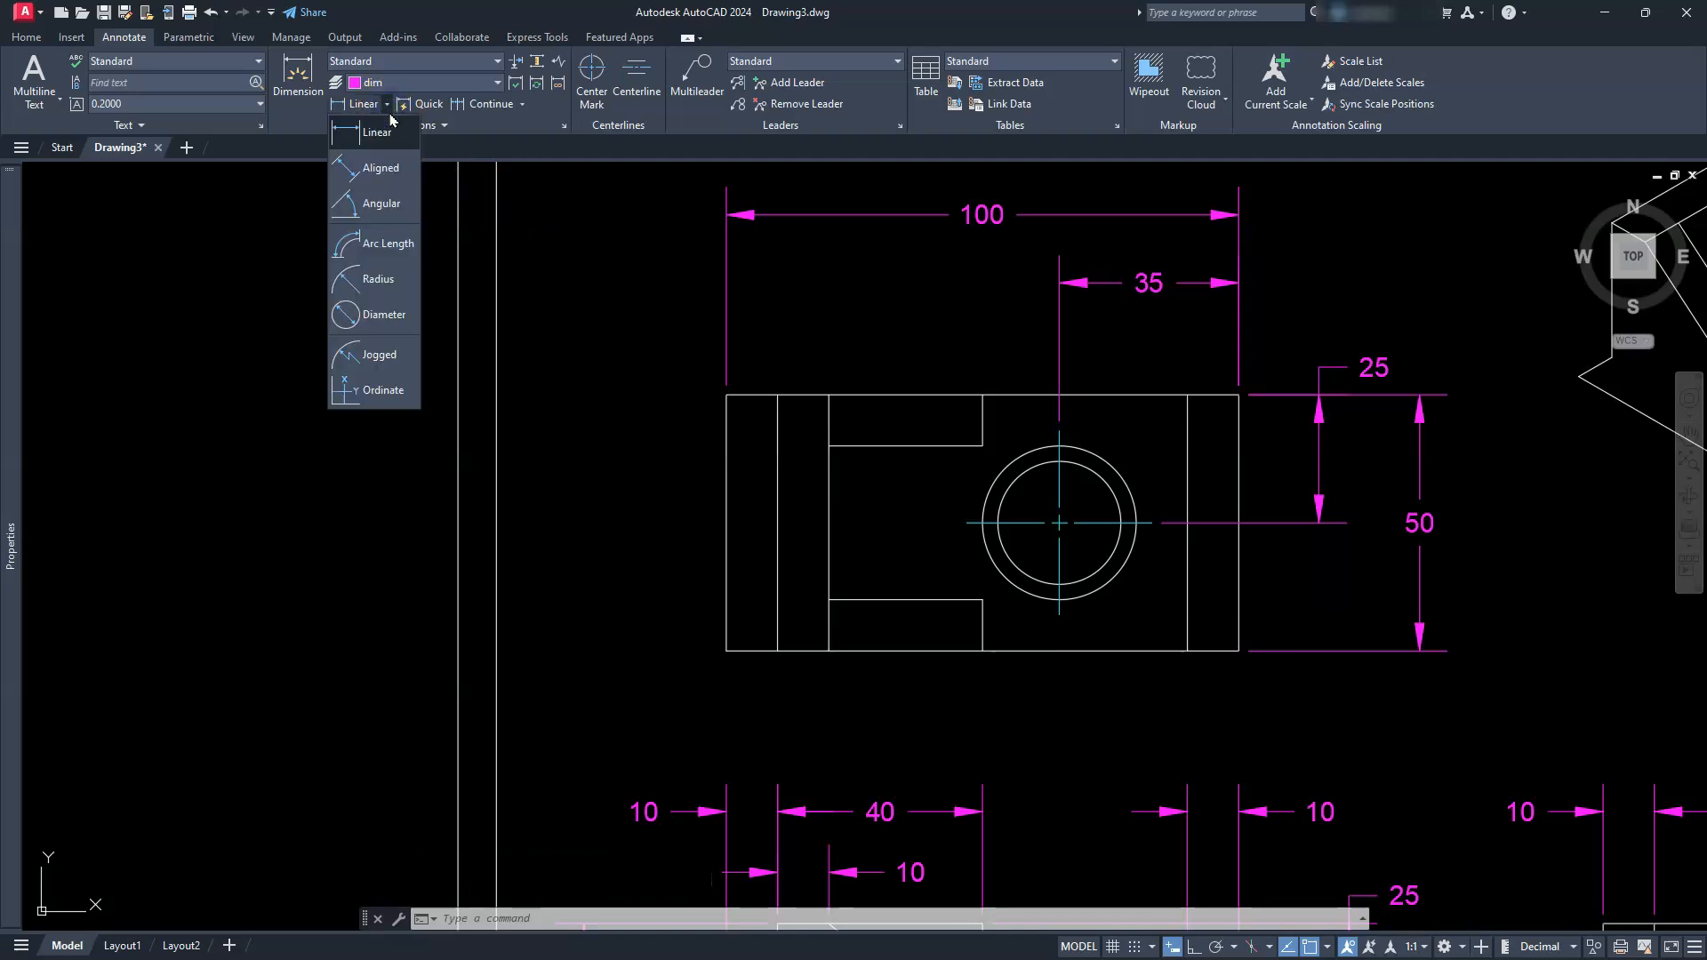
{"action": "left_click", "coordinate": [392, 318]}
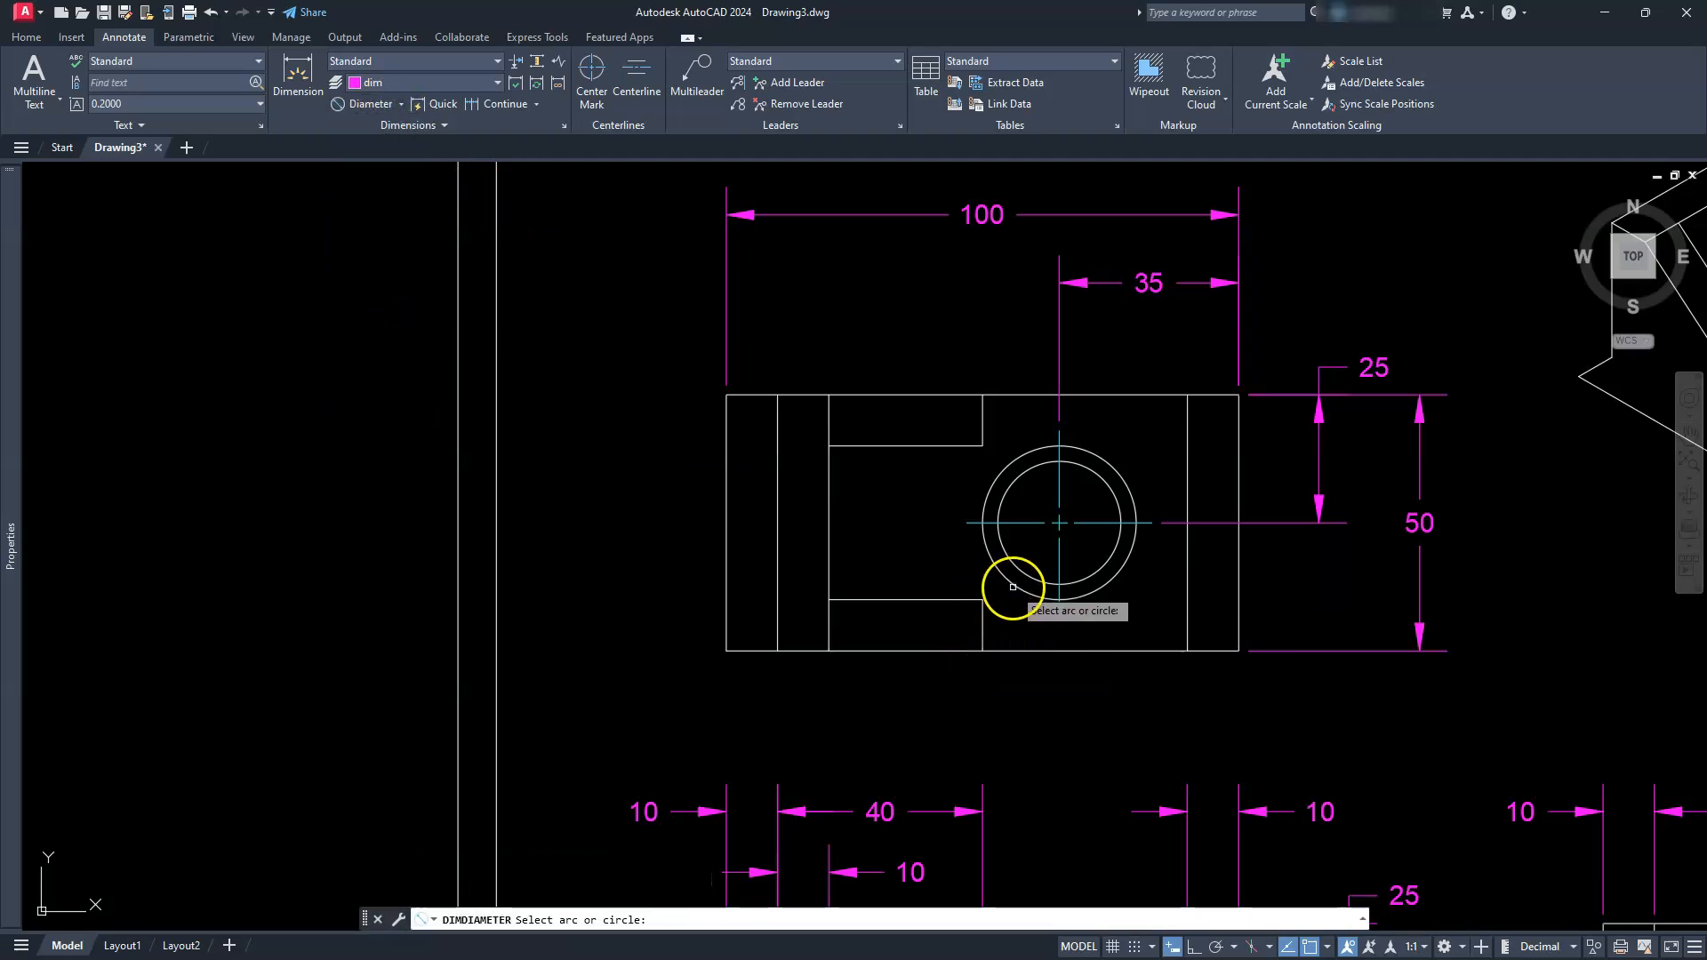
{"action": "left_click", "coordinate": [1013, 587]}
{"action": "left_click", "coordinate": [952, 713]}
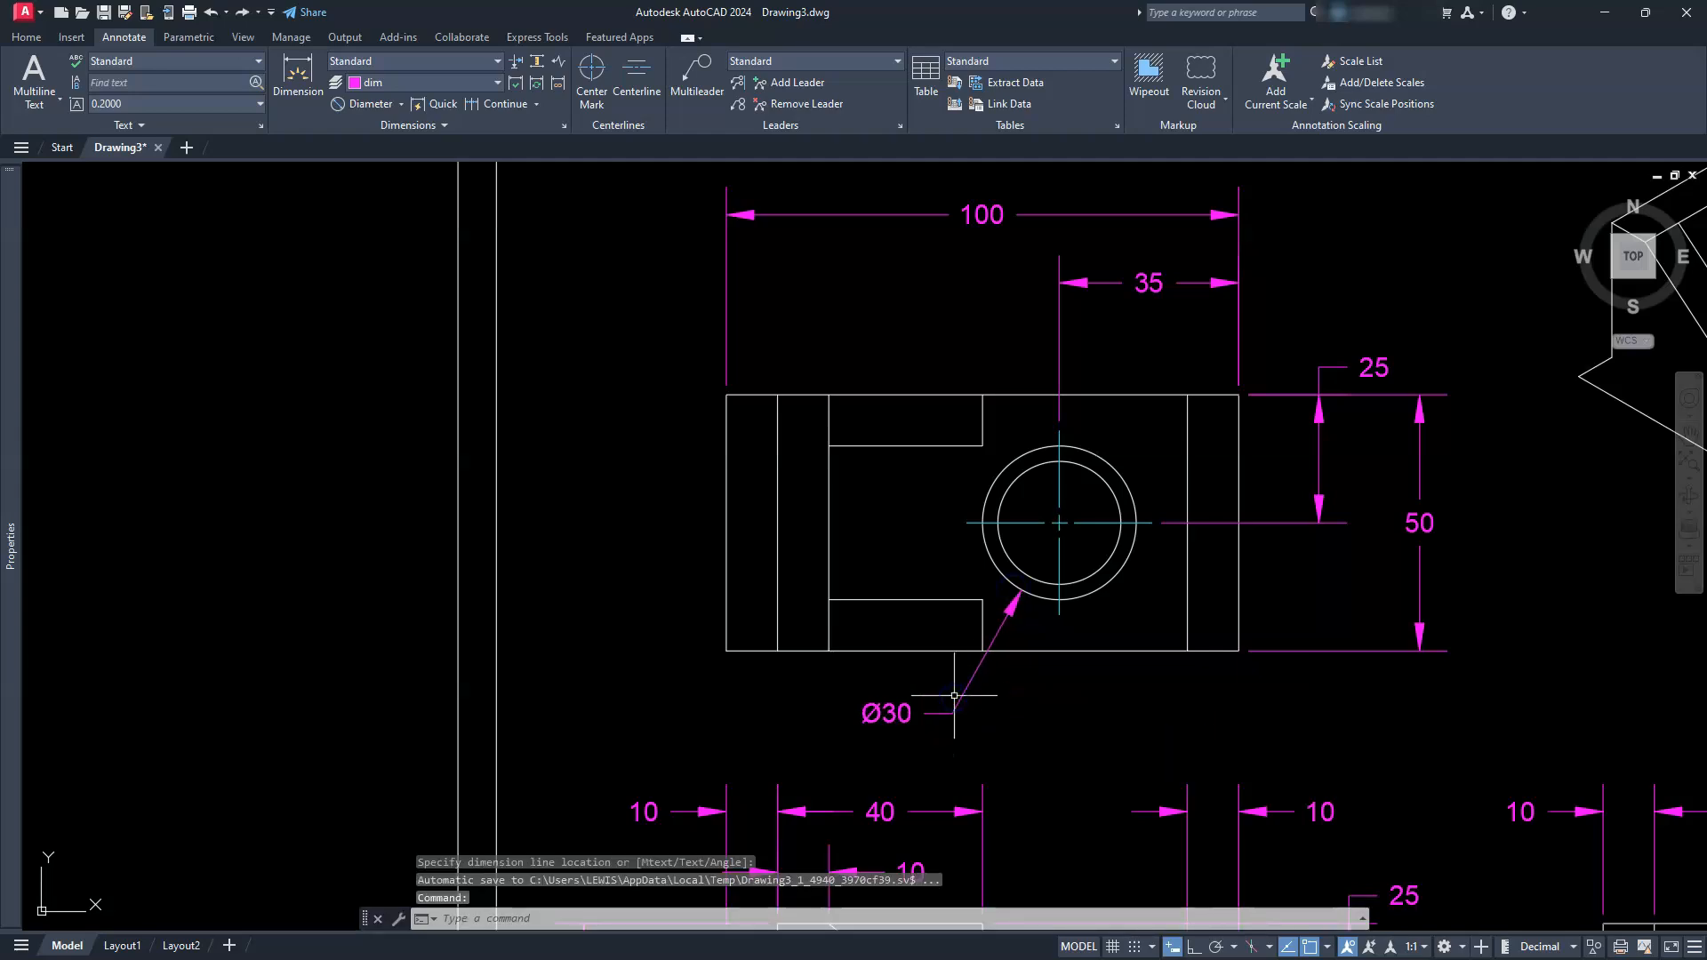
{"action": "key", "text": "Return"}
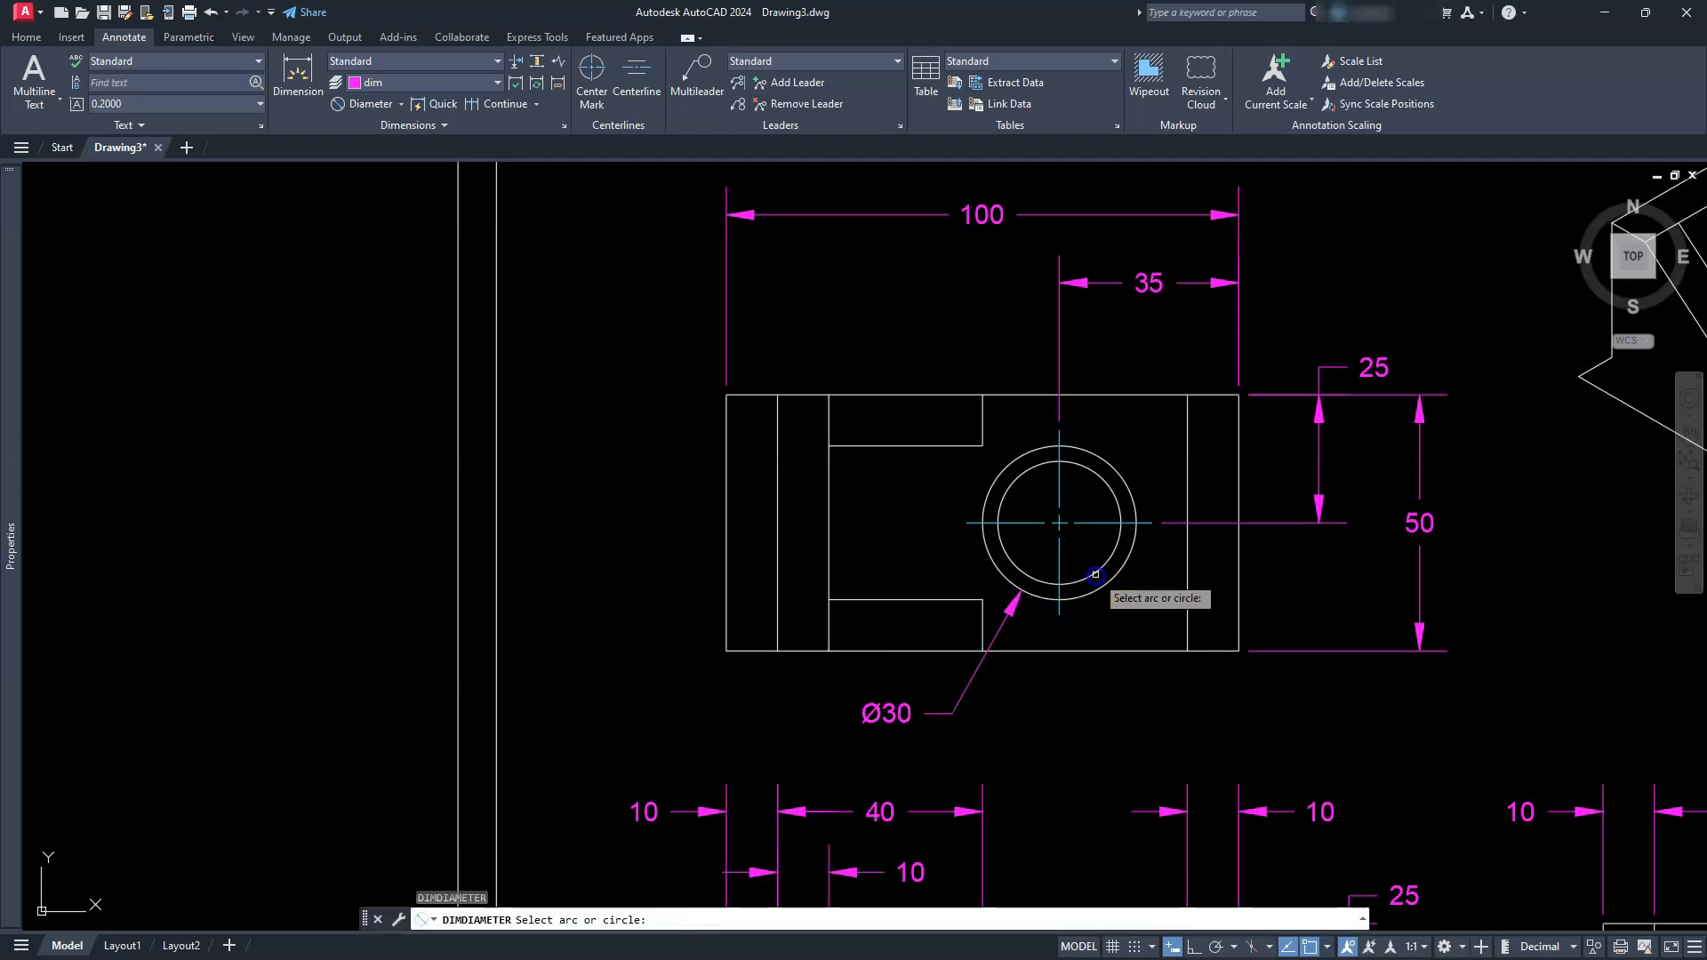
{"action": "left_click", "coordinate": [1096, 575]}
{"action": "left_click", "coordinate": [1160, 697]}
Step: Add a radius dimension to the side view's right fillet, with its text outside the view on the upper right
{"action": "middle_click_drag", "start_coordinate": [1401, 754], "coordinate": [931, 407]}
{"action": "scroll", "coordinate": [1440, 729], "scroll_direction": "up", "scroll_amount": 3}
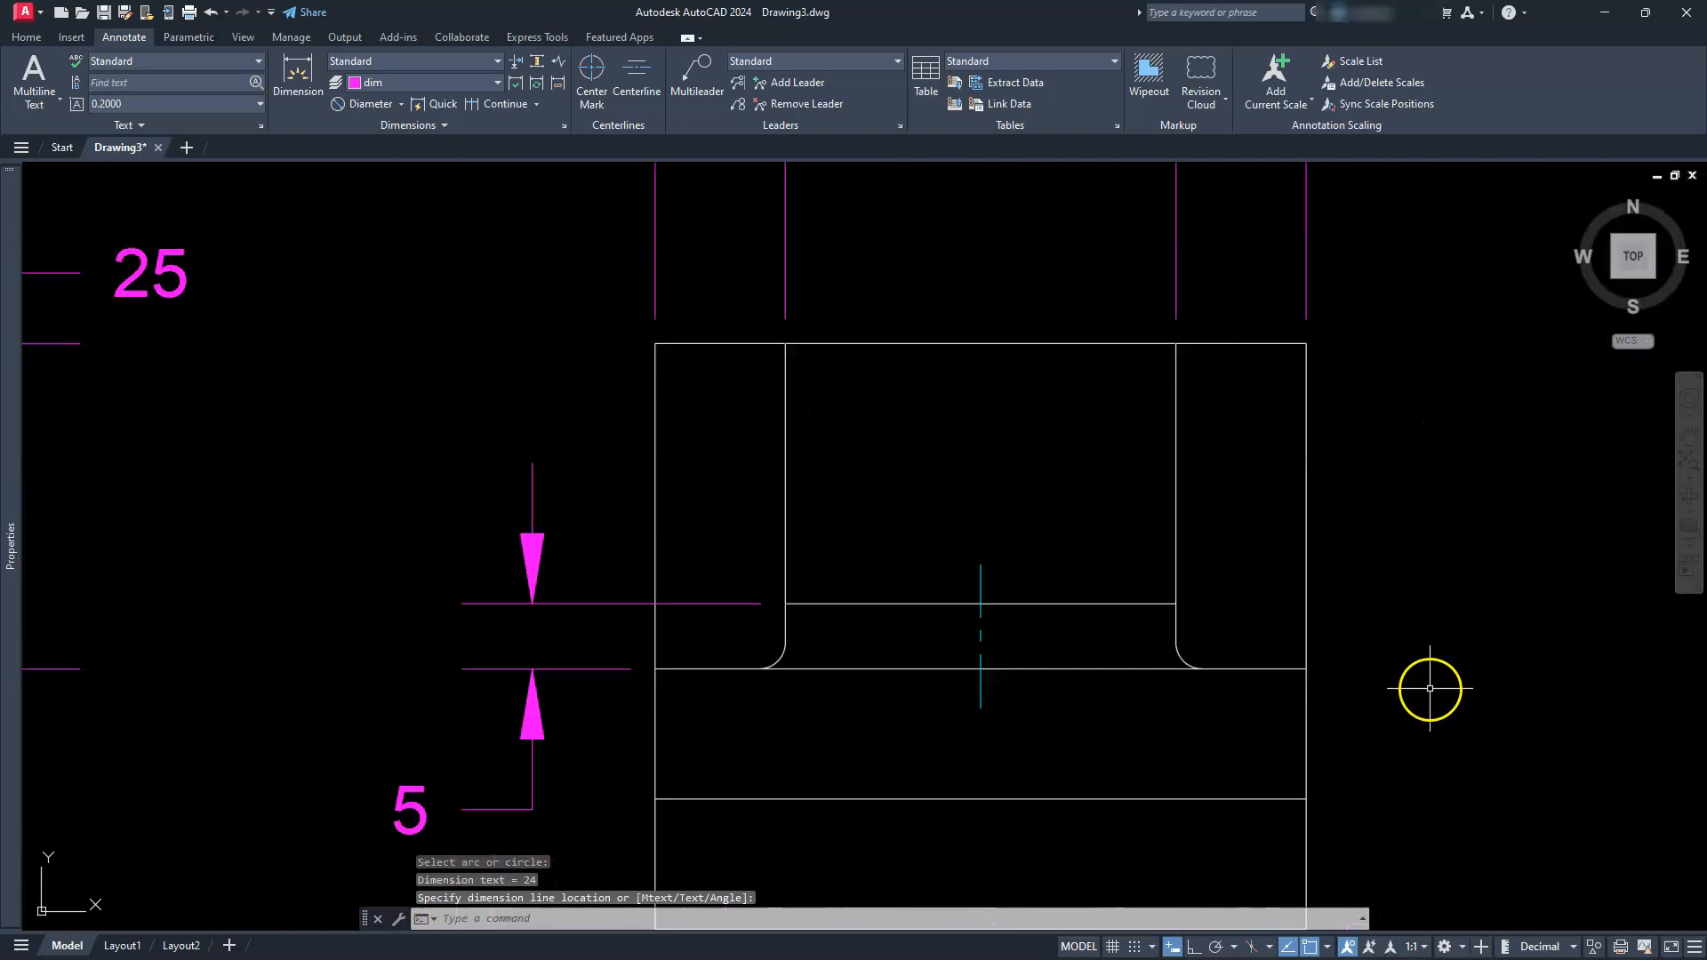
{"action": "left_click", "coordinate": [400, 105]}
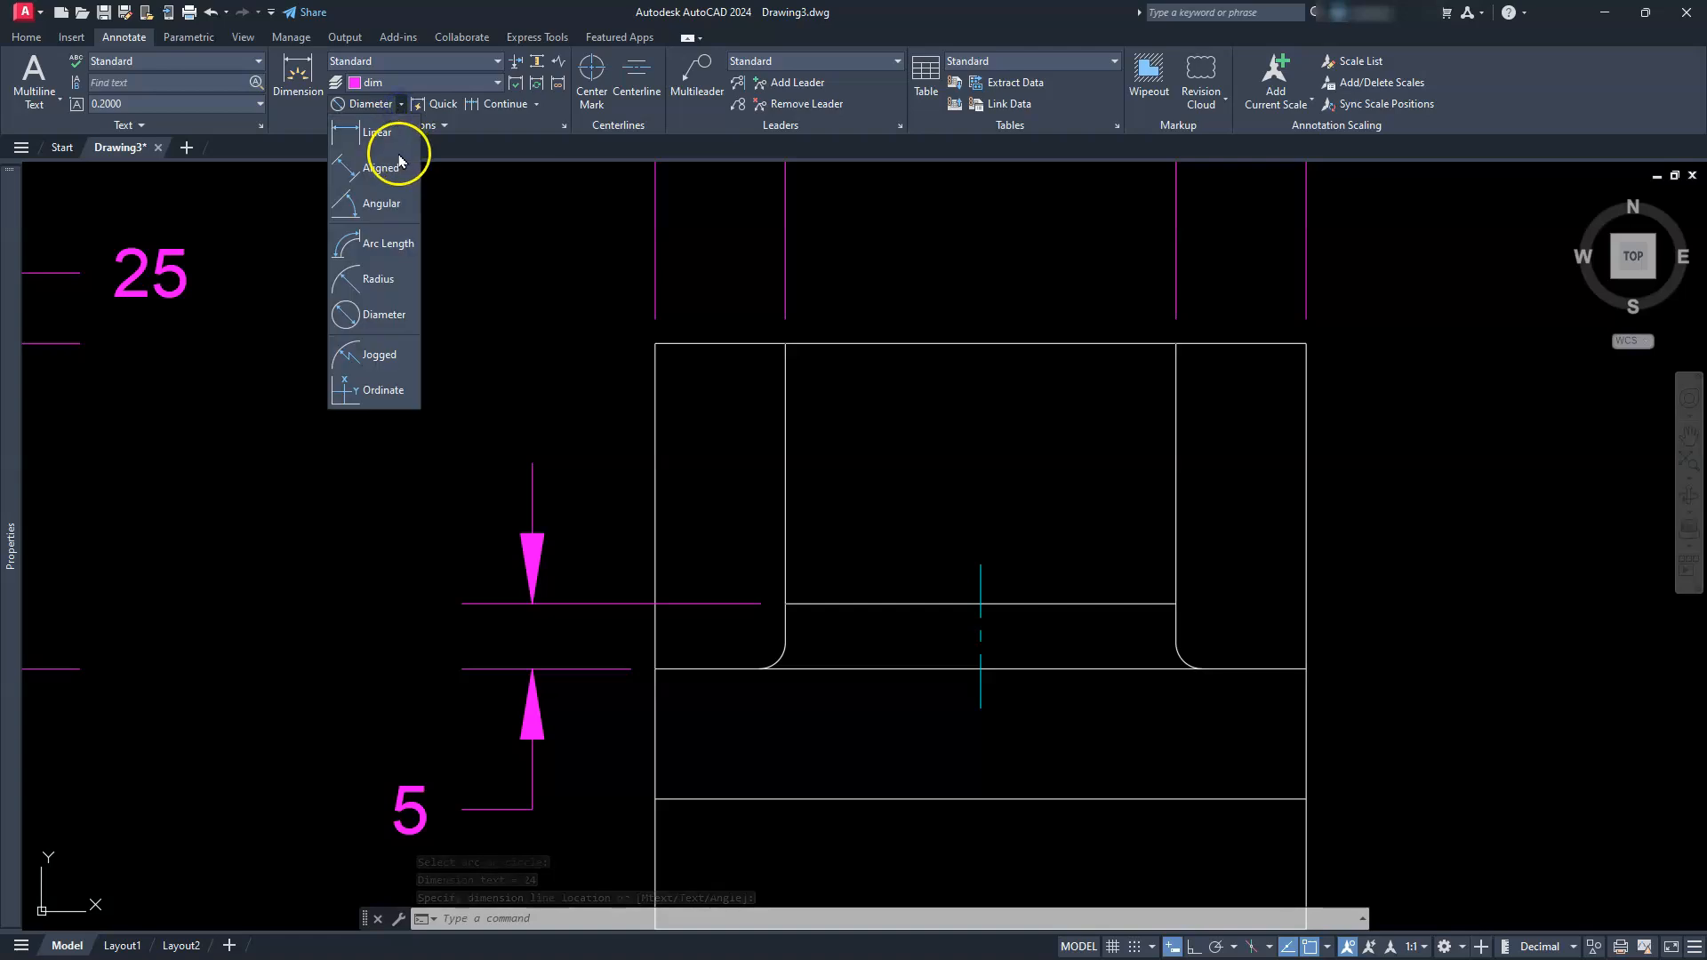
{"action": "left_click", "coordinate": [378, 283]}
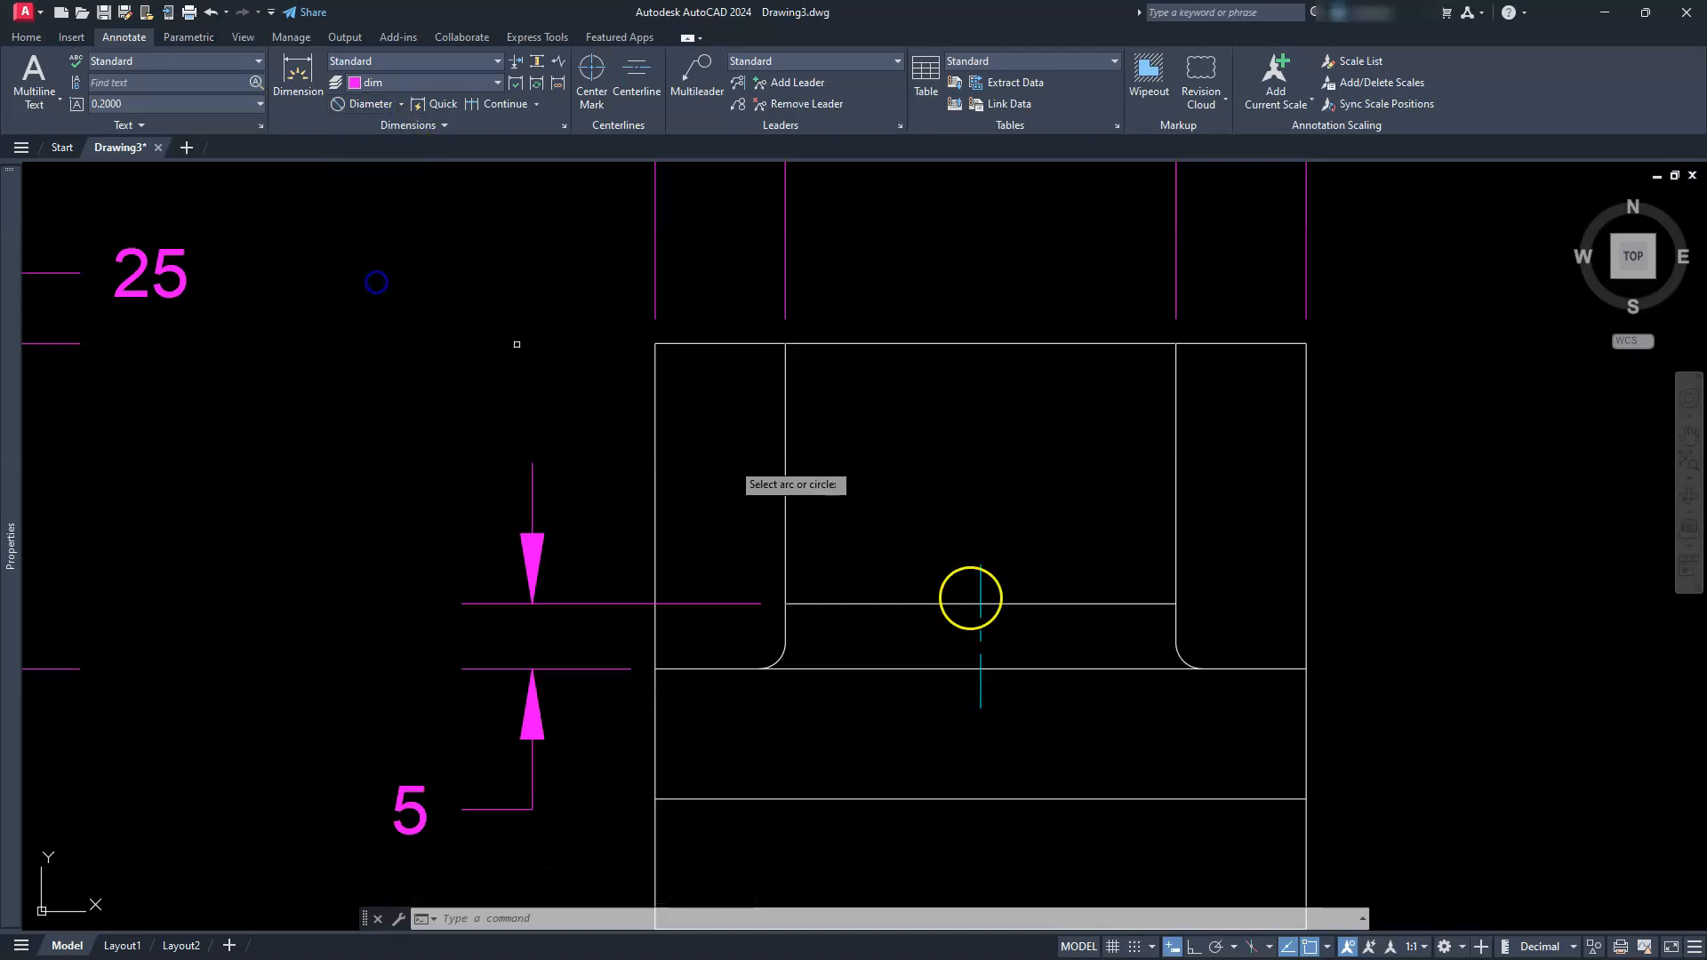
{"action": "left_click", "coordinate": [1181, 661]}
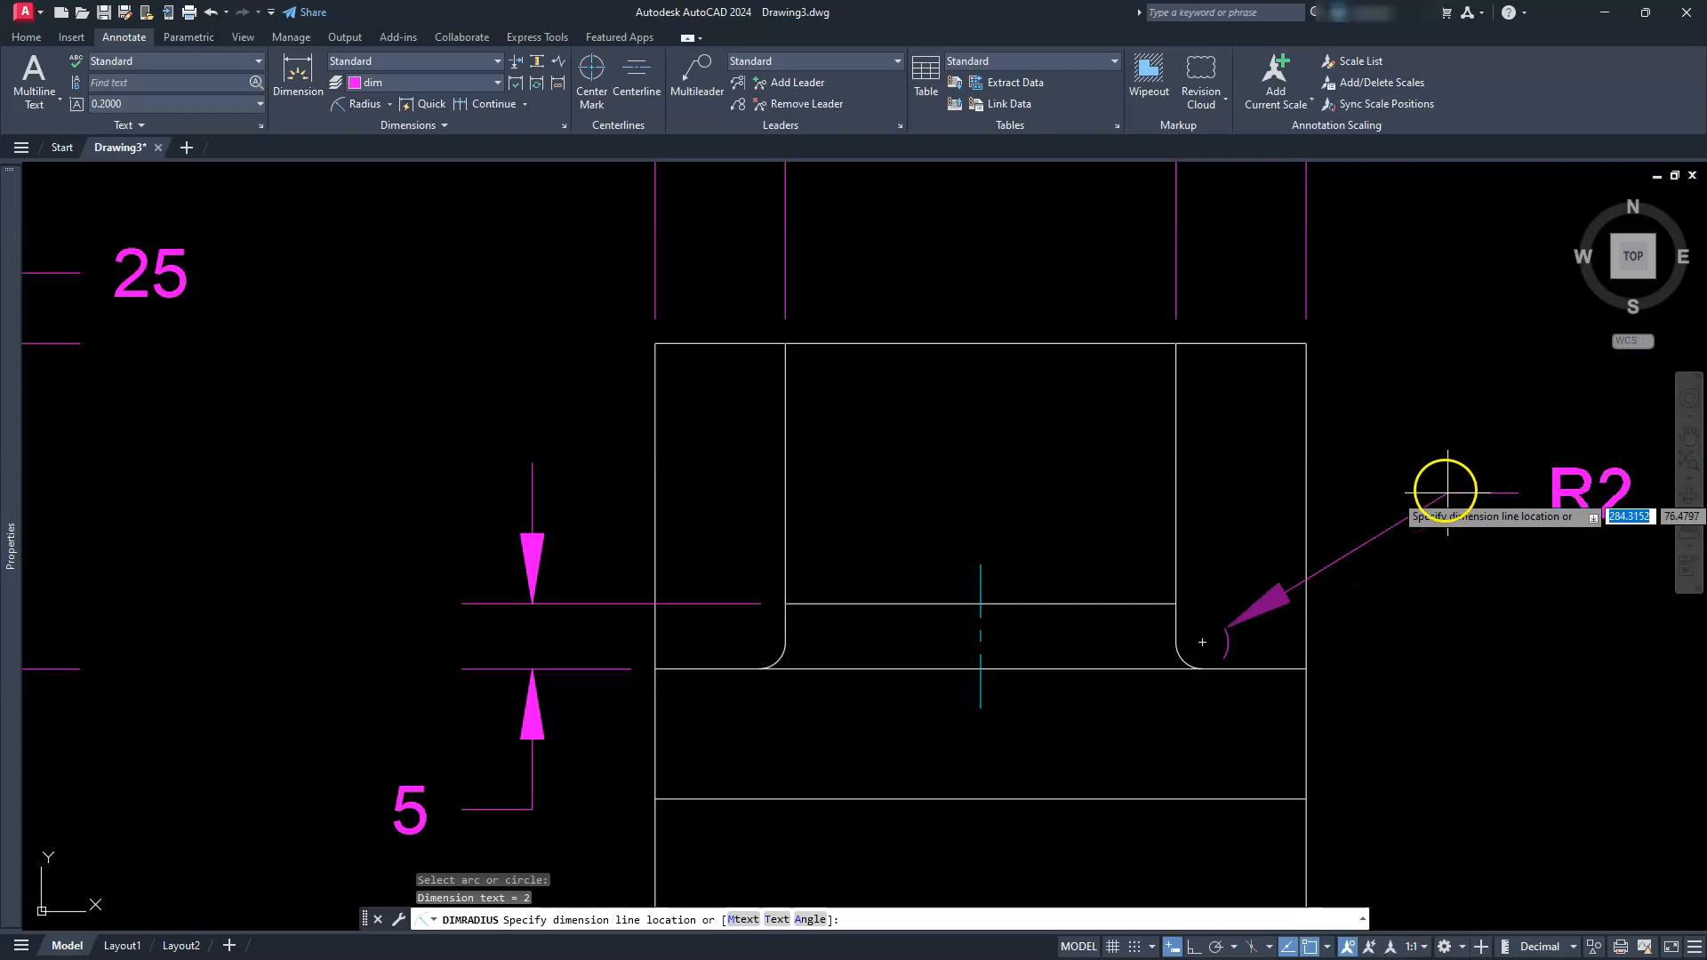
{"action": "middle_click_drag", "start_coordinate": [1428, 458], "coordinate": [1250, 506]}
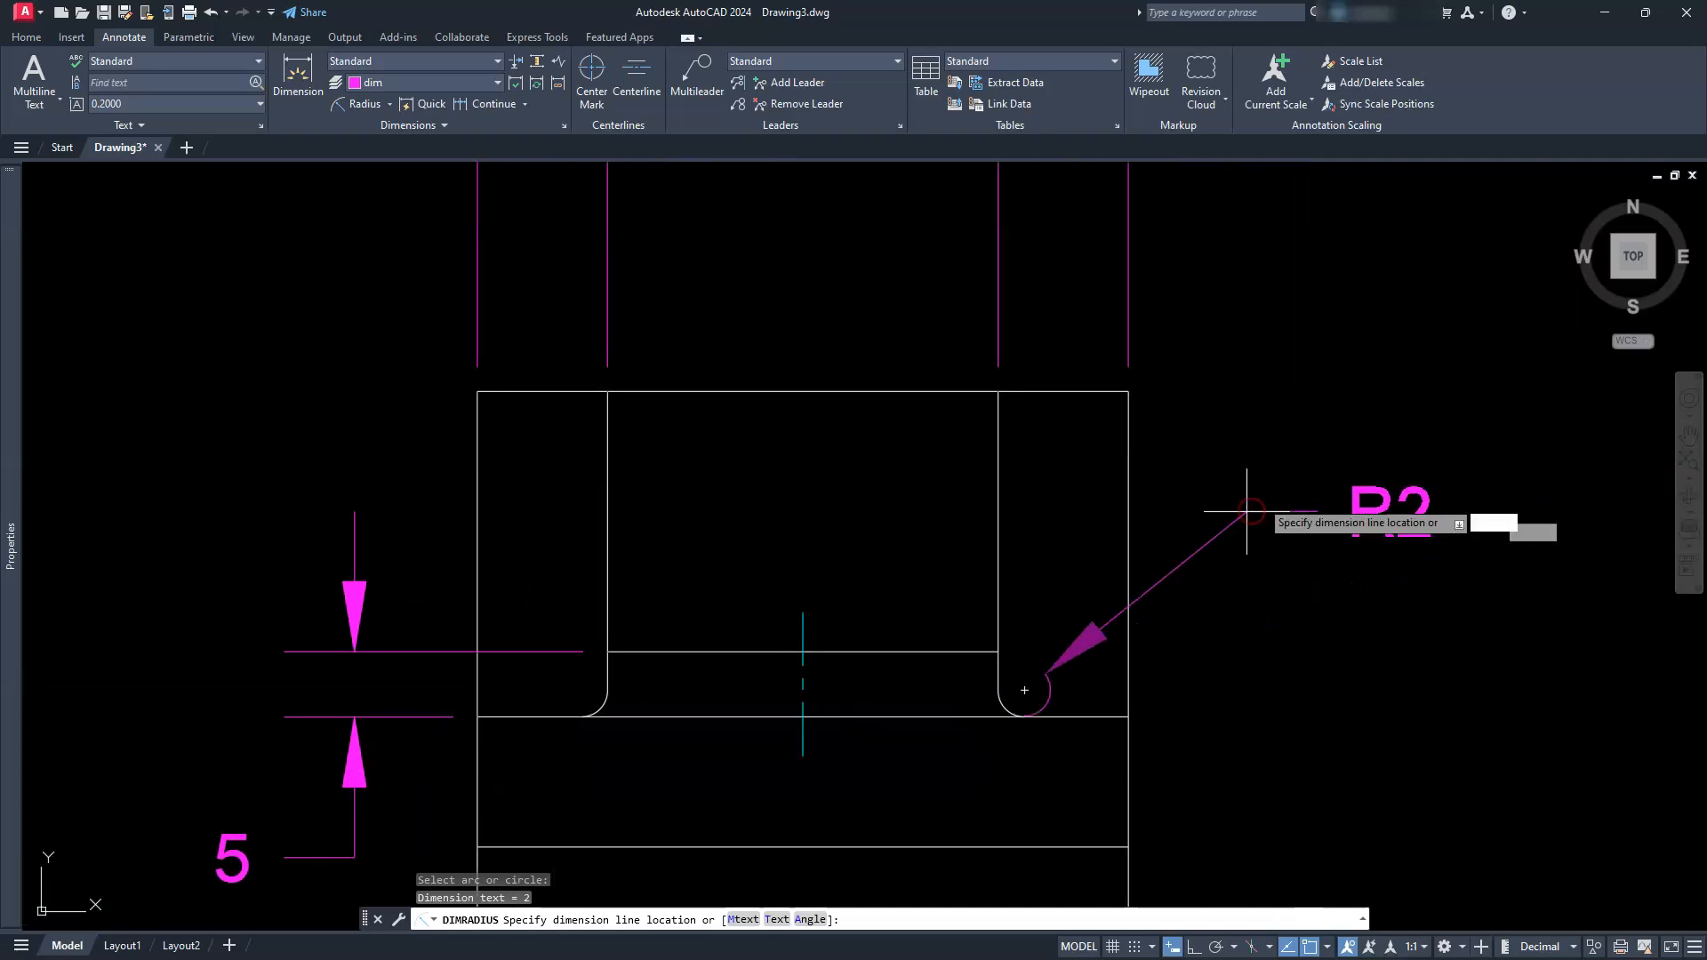
{"action": "left_click", "coordinate": [1279, 485]}
{"action": "key", "text": "Escape"}
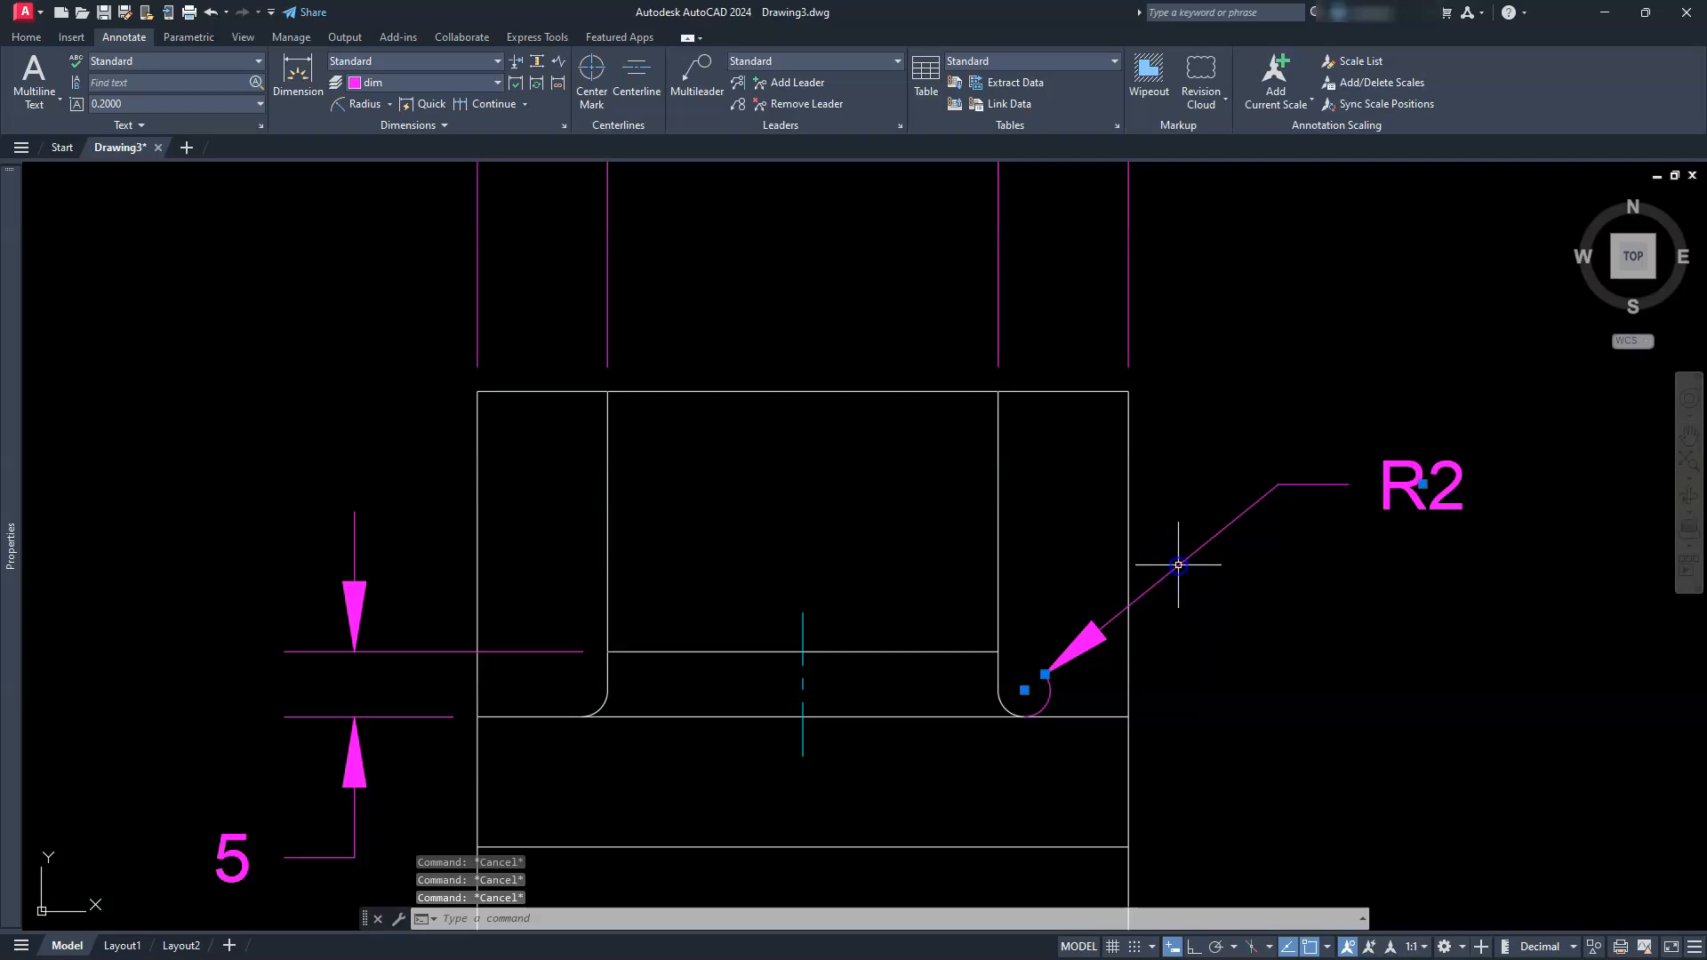
Step: Turn off the extension line of the side view's radius dimension so its arrow meets the fillet directly
{"action": "left_click", "coordinate": [20, 557]}
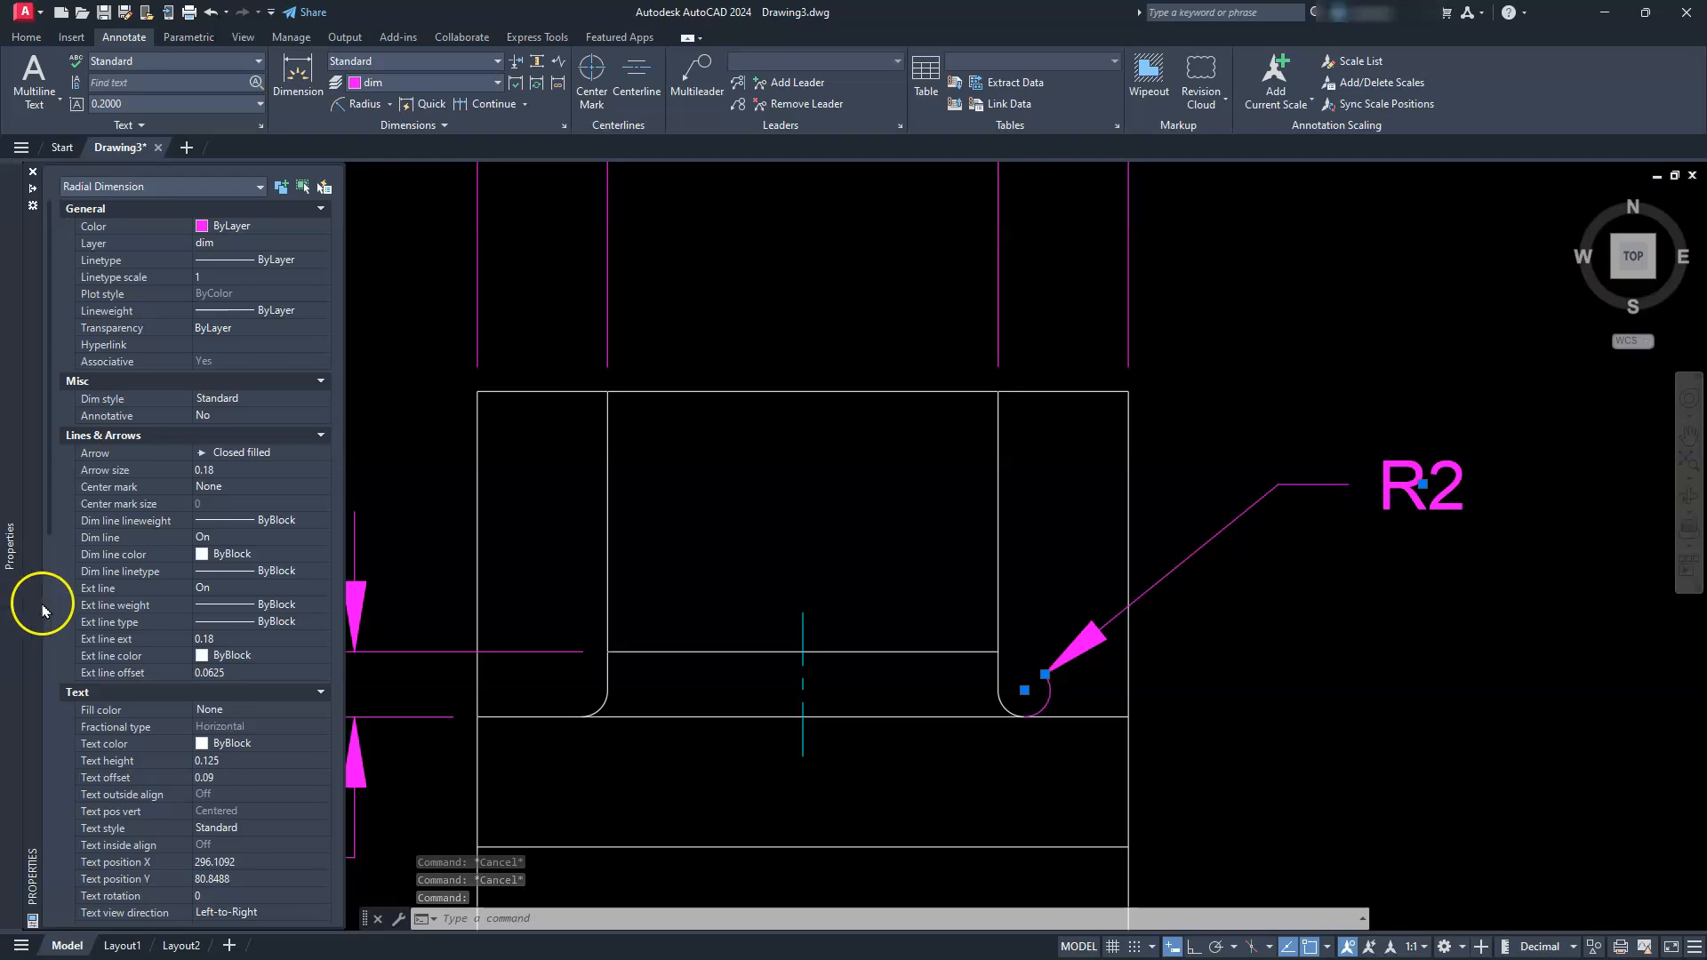
{"action": "left_click", "coordinate": [93, 594]}
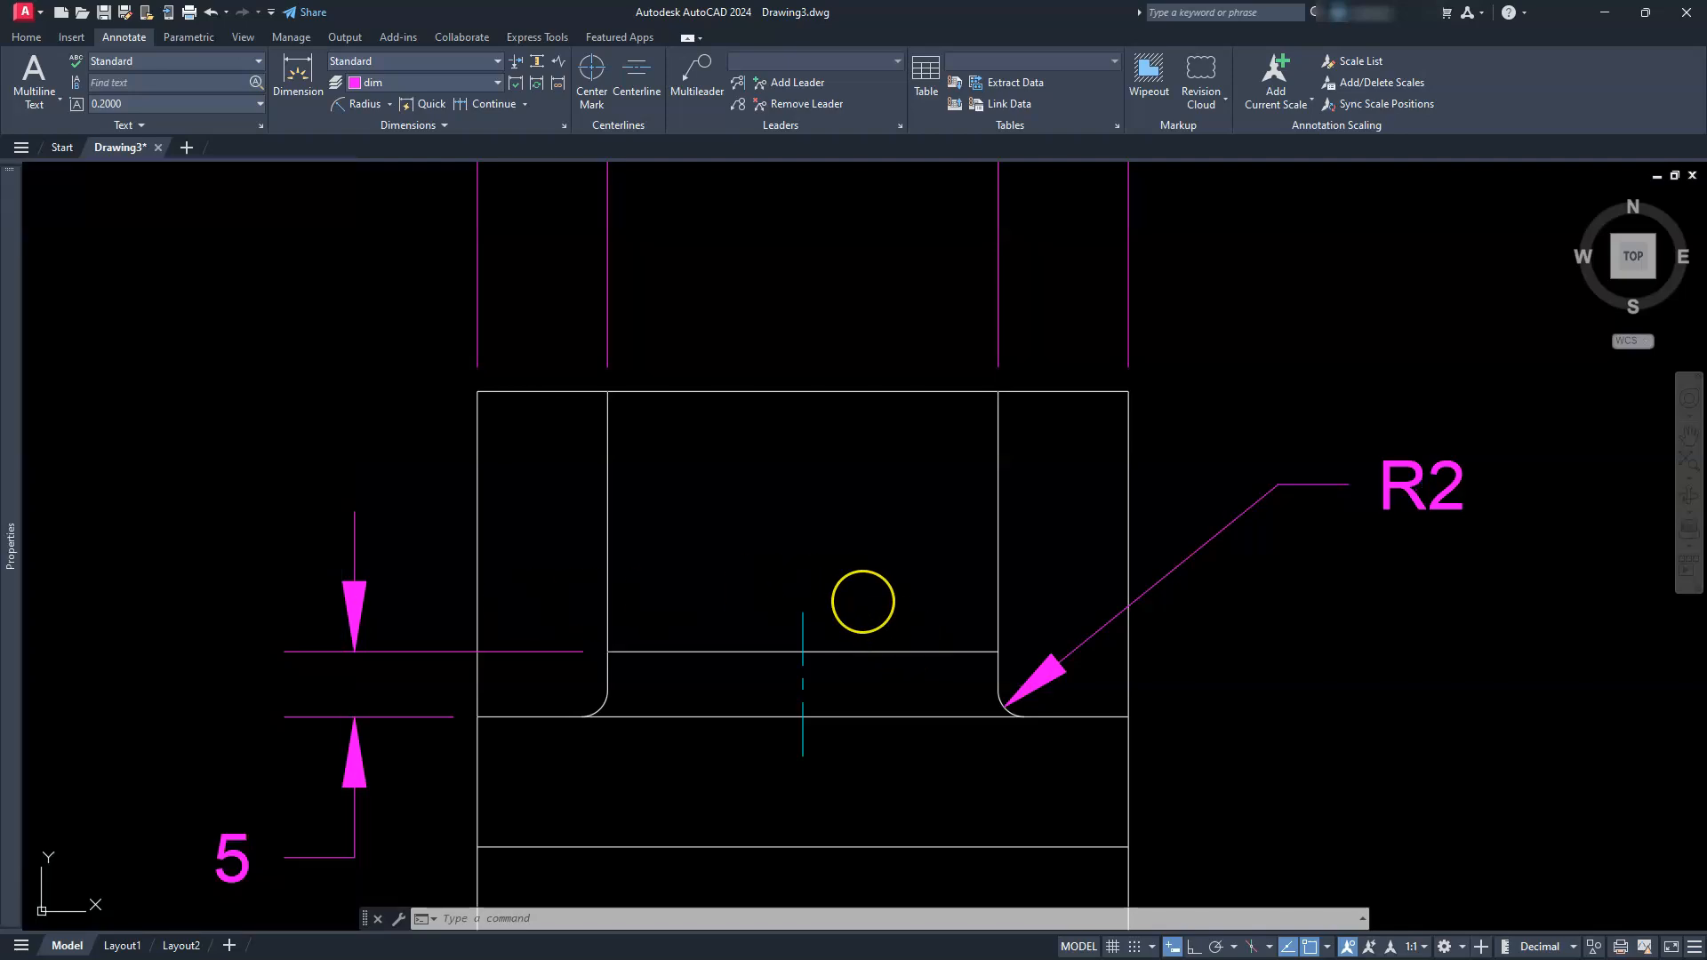
{"action": "scroll", "coordinate": [862, 600], "scroll_direction": "down", "scroll_amount": 10}
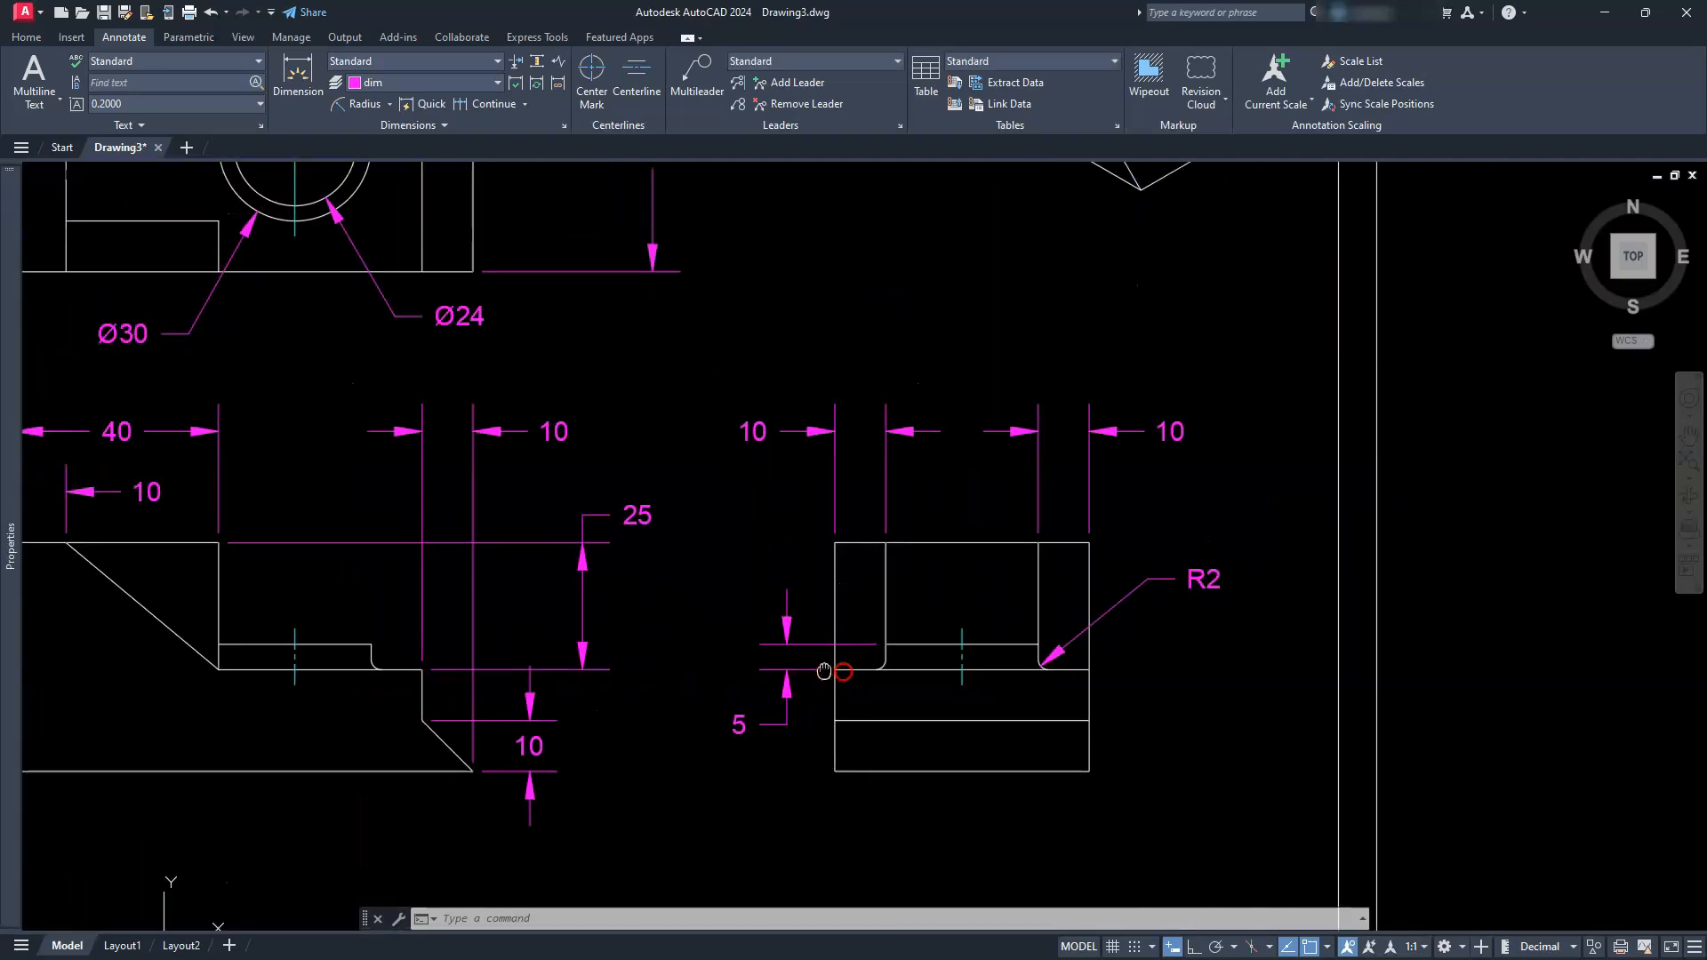
{"action": "middle_click", "coordinate": [785, 673]}
{"action": "middle_click", "coordinate": [785, 672]}
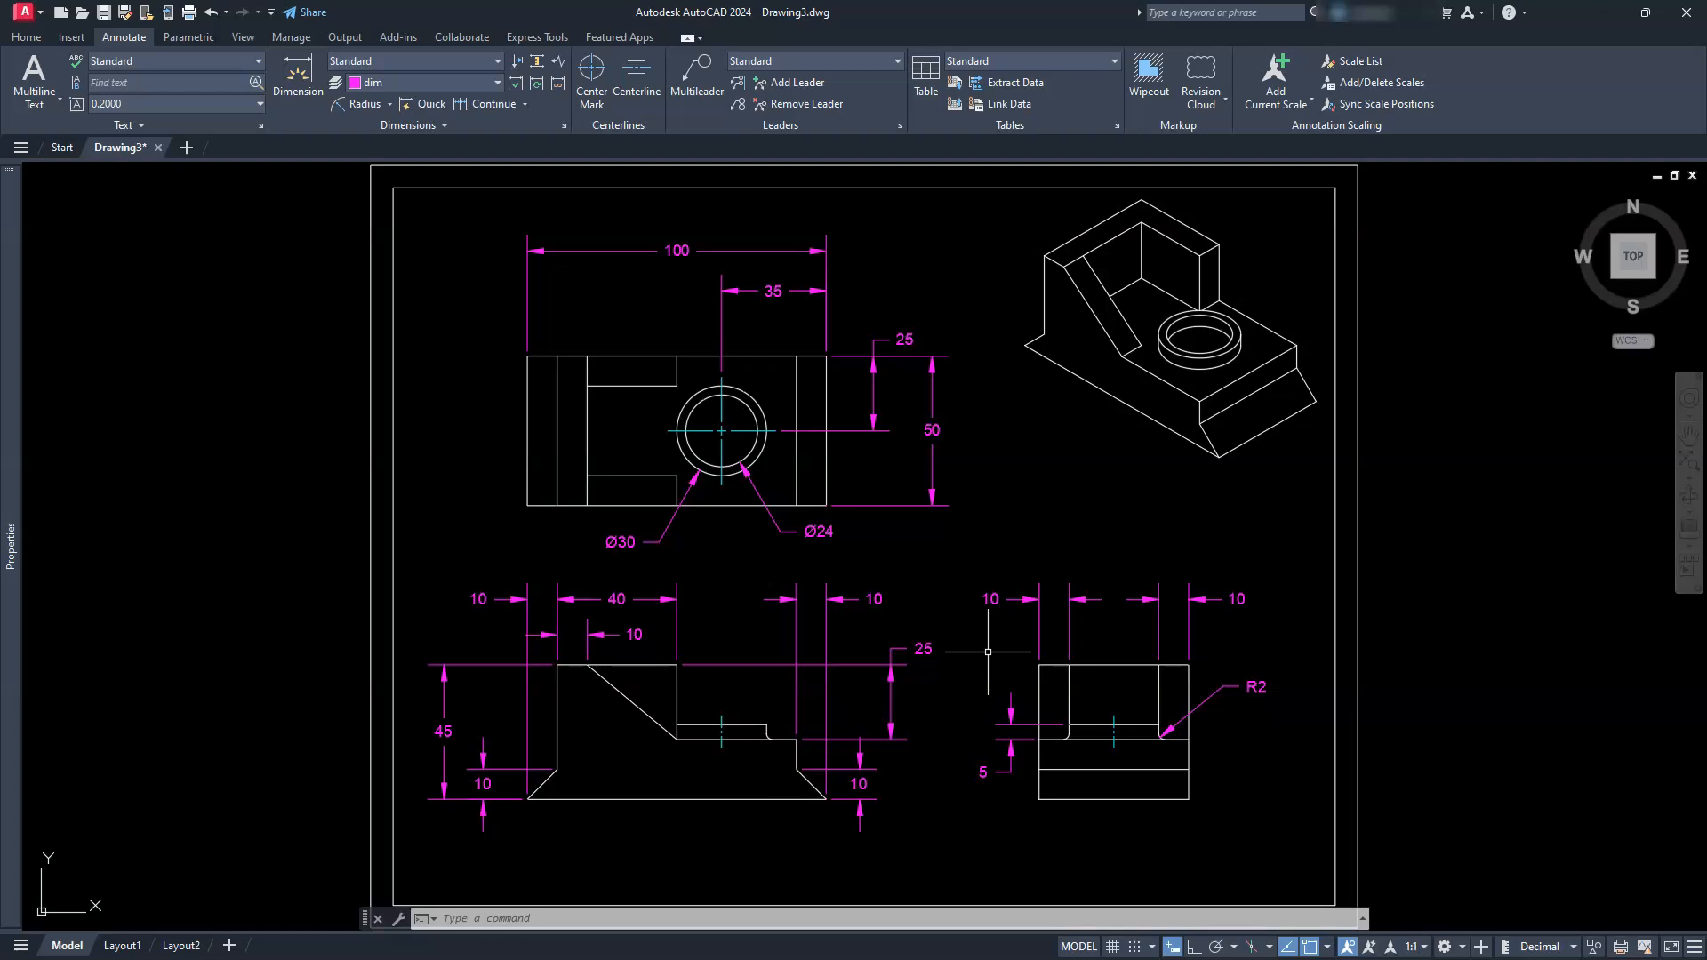
{"action": "mouse_move", "coordinate": [16, 888]}
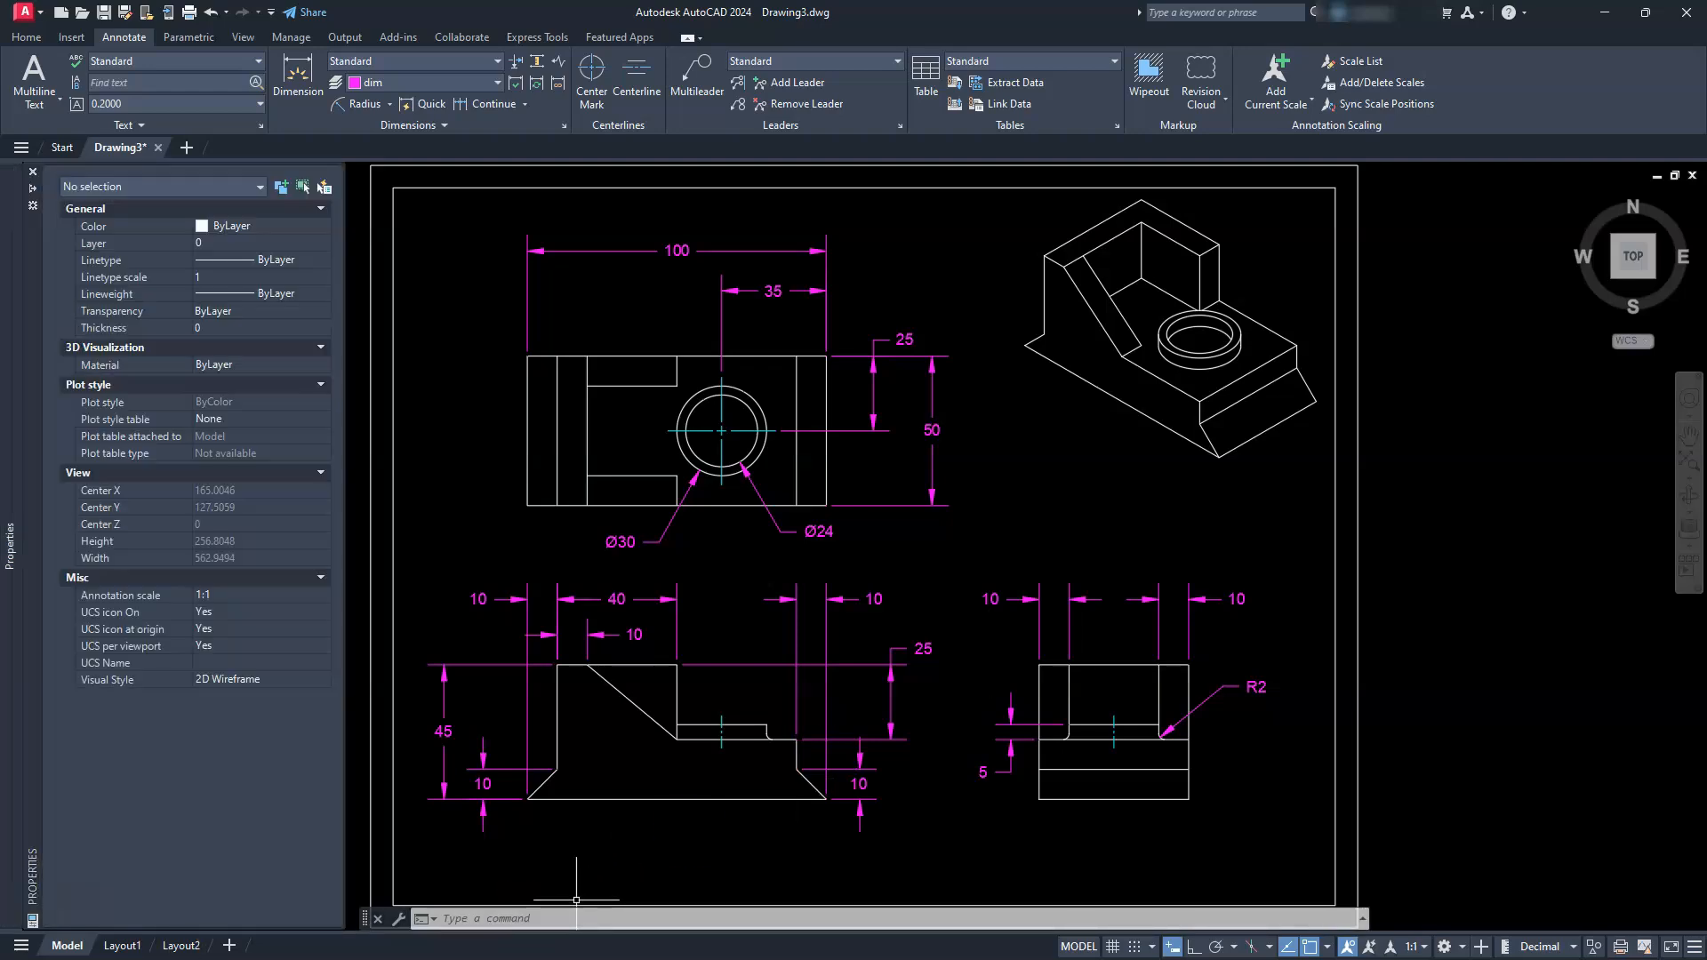